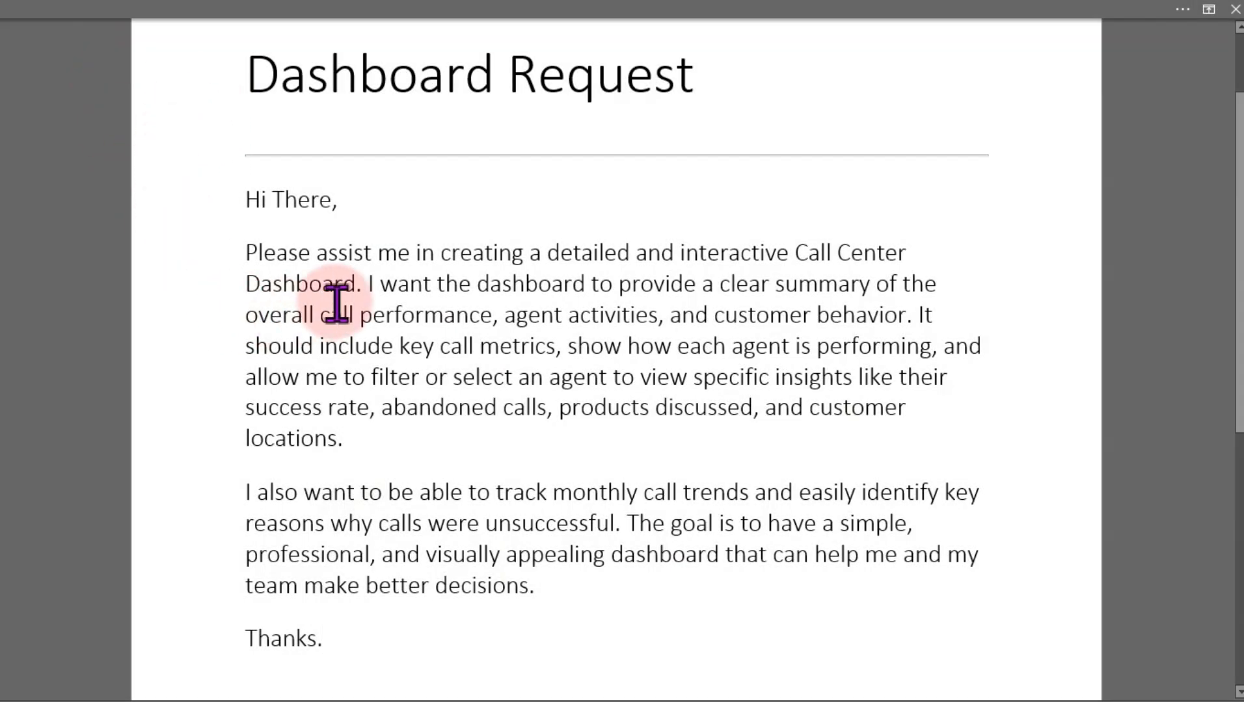
Read through the dashboard request describing the required call center metrics and features
drag(244, 201, 585, 612)
click(585, 611)
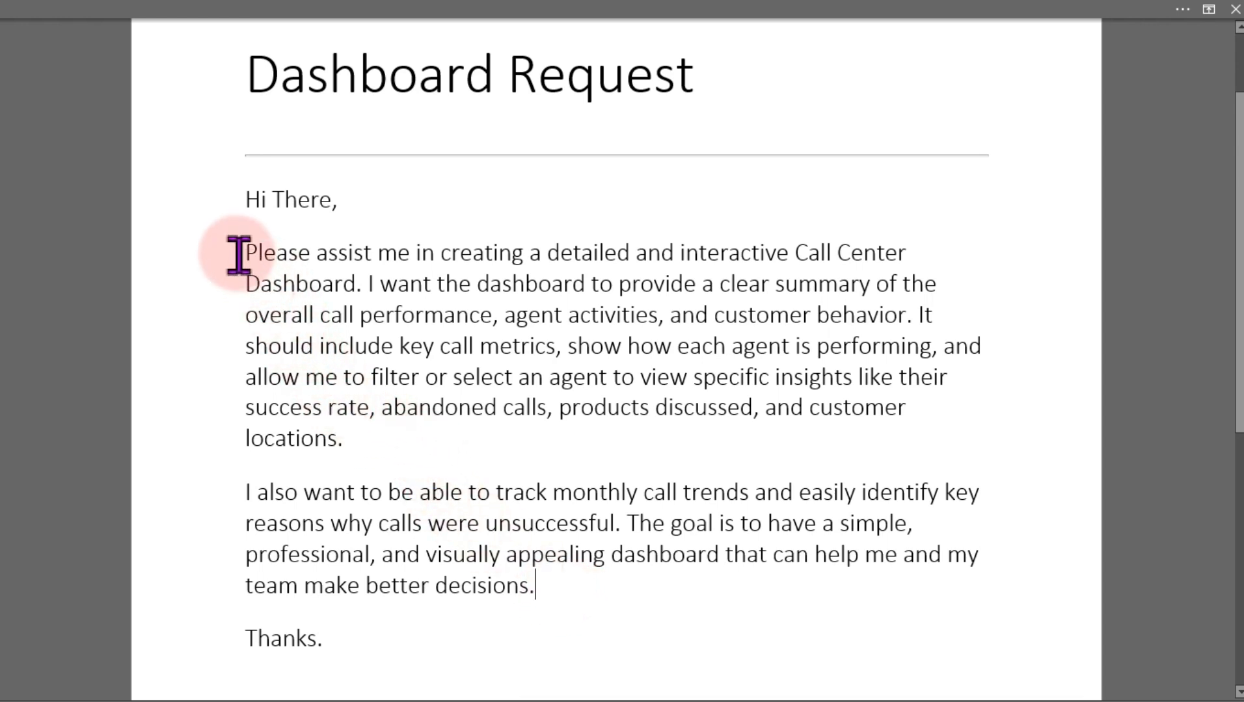
drag(239, 253, 480, 585)
click(480, 585)
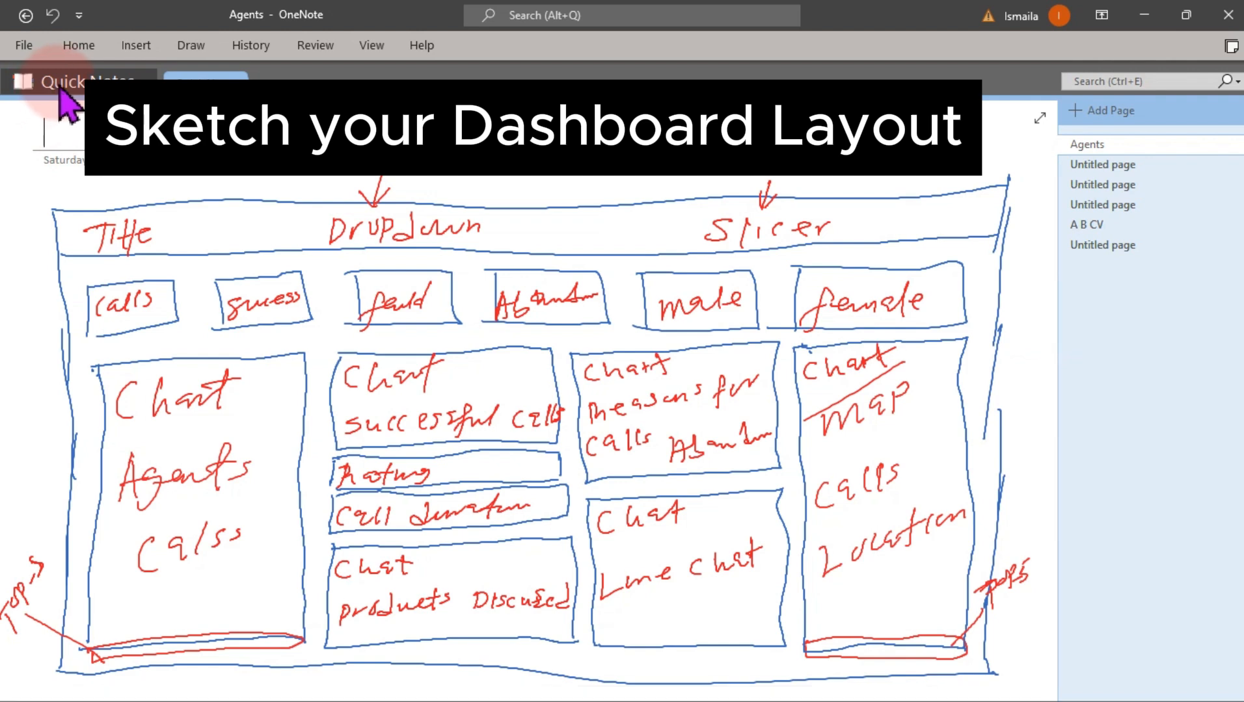
Examine the hand-sketched dashboard layout showing cards, charts, dropdown and slicer positions
click(113, 221)
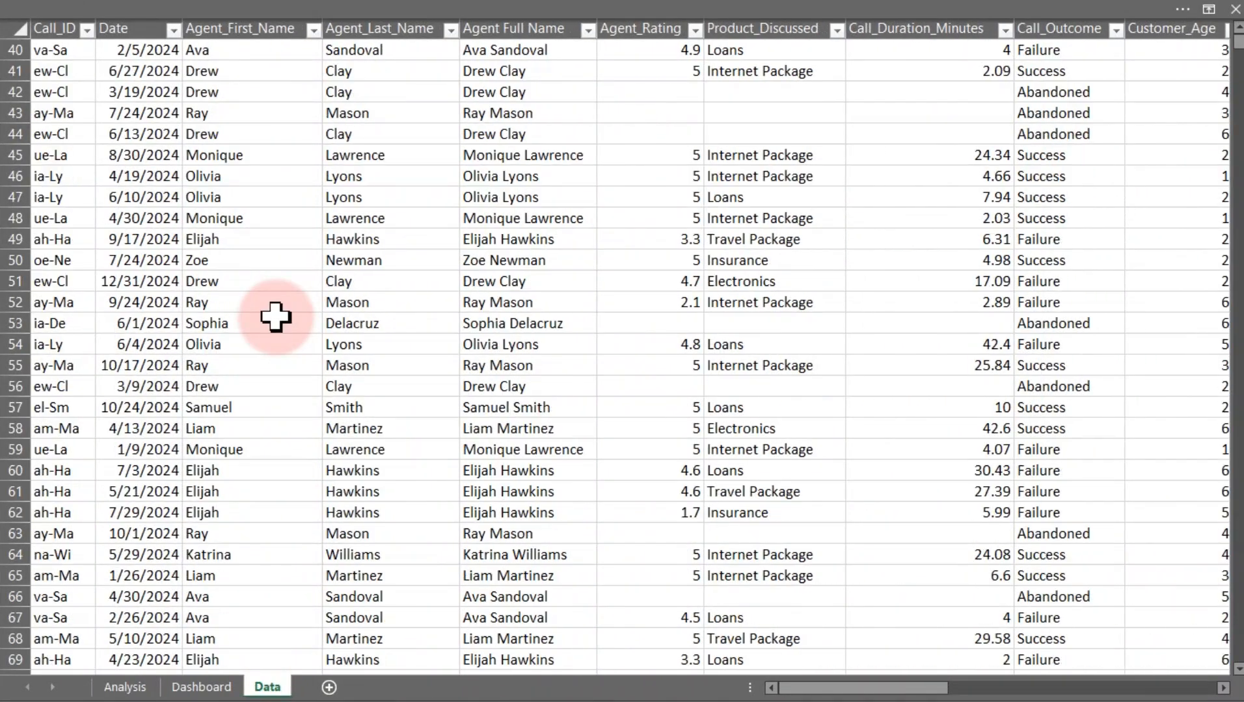
scroll(276, 317, down, 9)
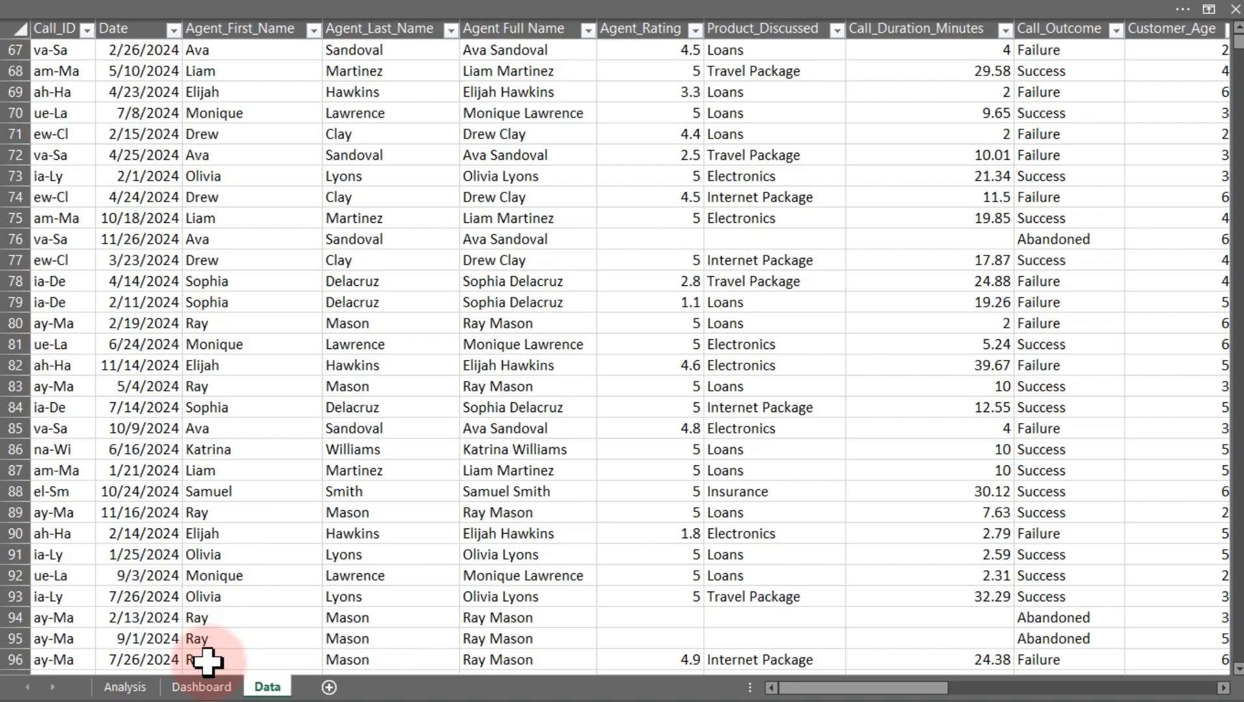
click(207, 687)
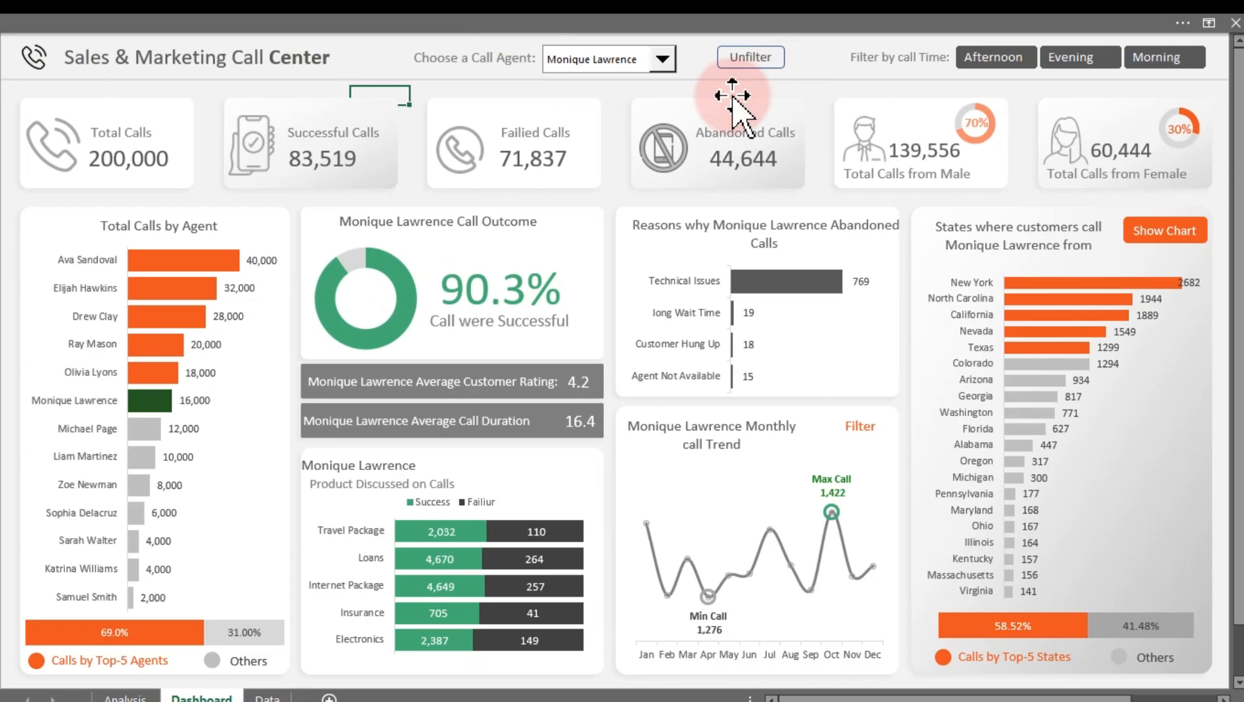
click(614, 60)
click(589, 175)
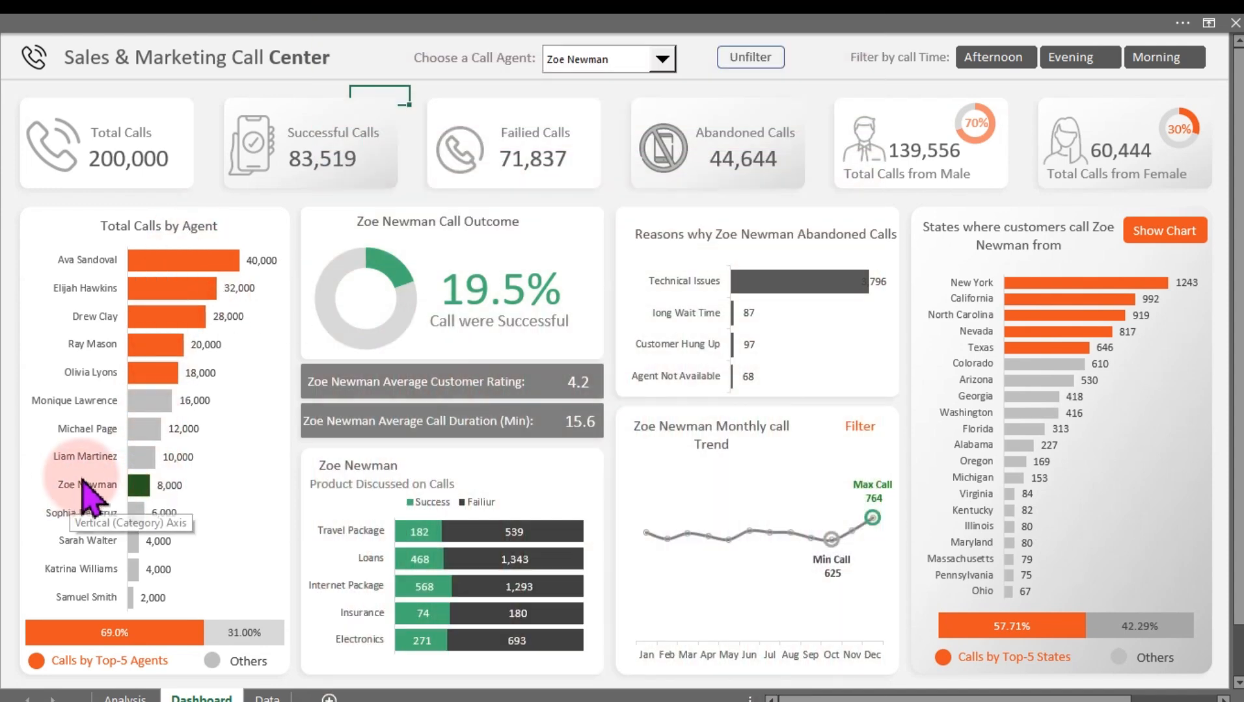
mouse_move(44, 463)
mouse_down()
mouse_move(61, 488)
mouse_move(207, 505)
mouse_up()
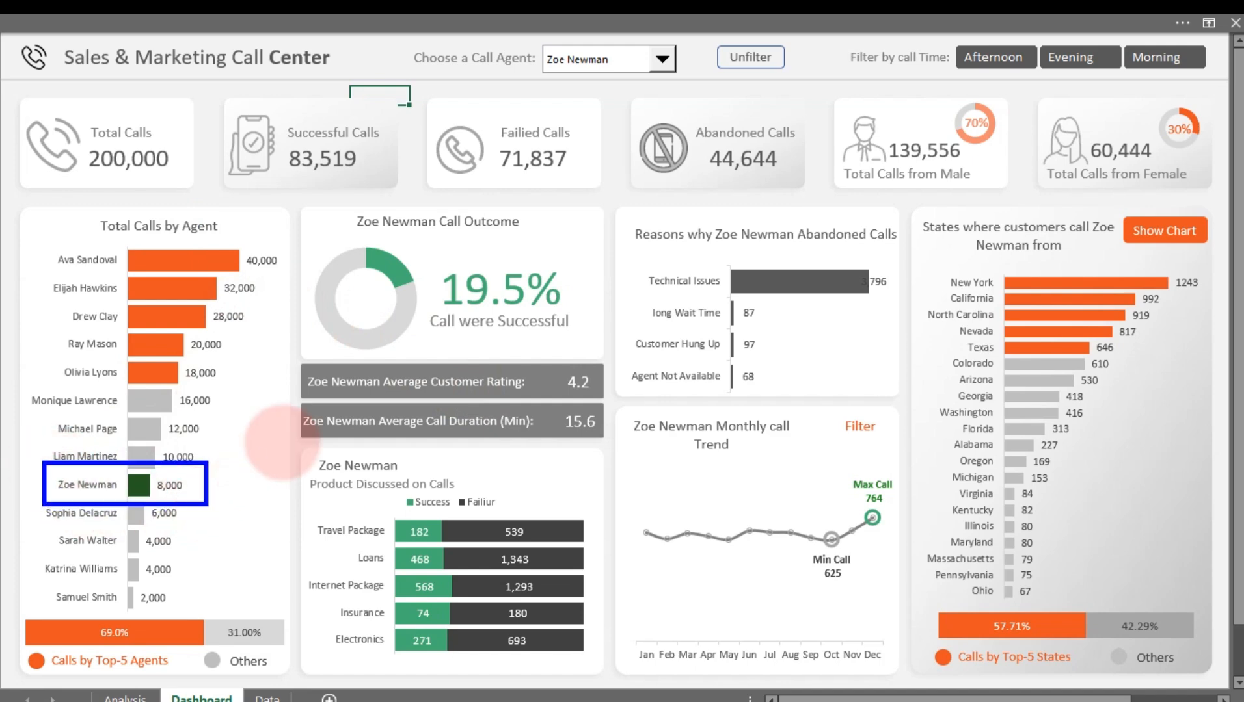
mouse_move(545, 41)
mouse_down()
mouse_move(555, 66)
mouse_move(669, 72)
mouse_up()
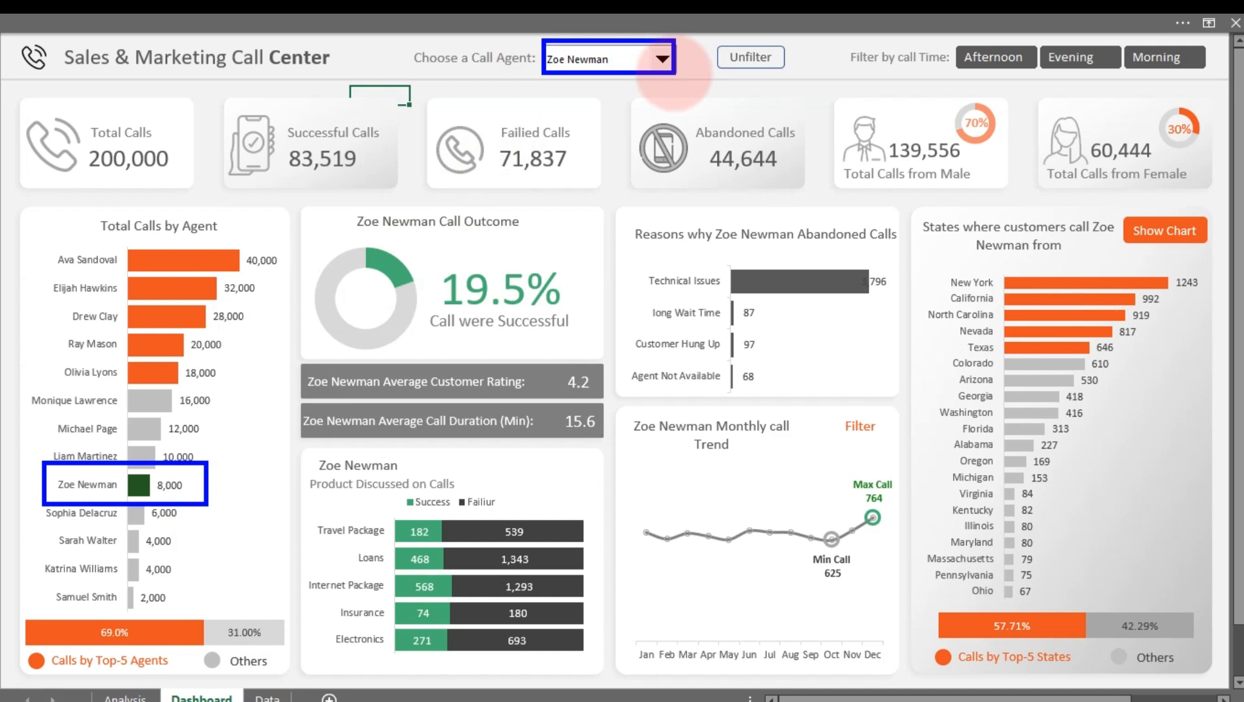
key(Escape)
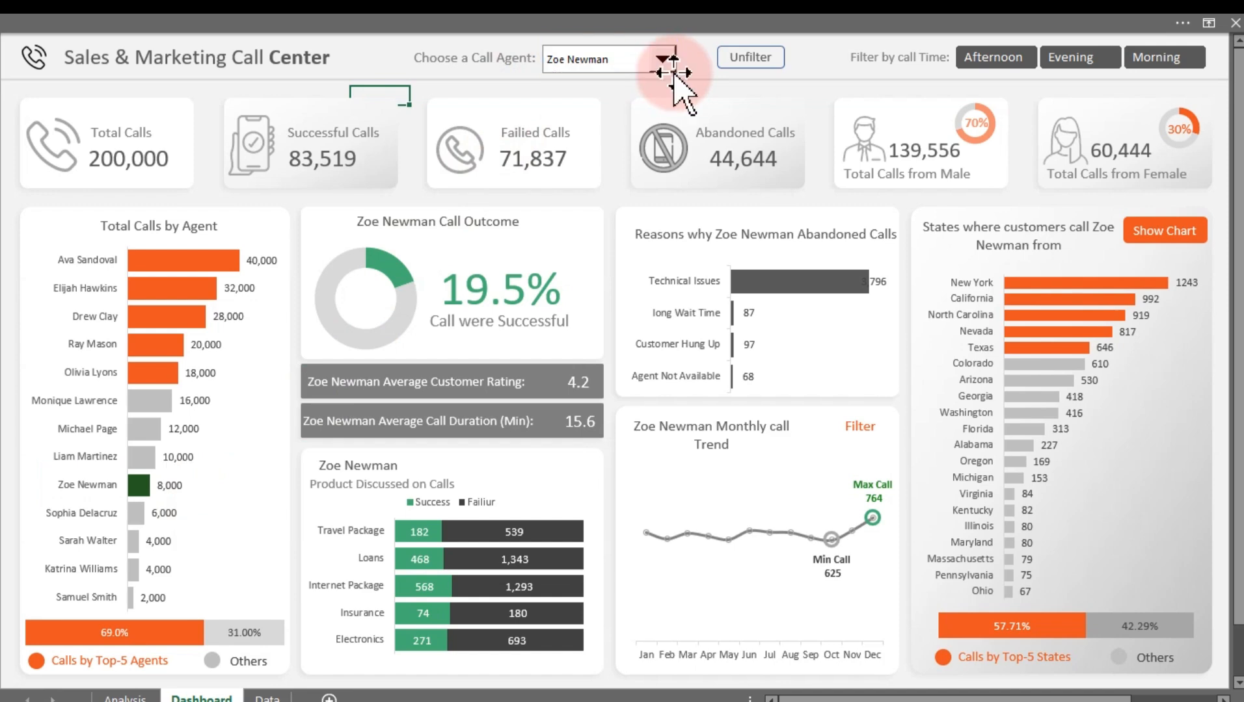
click(662, 60)
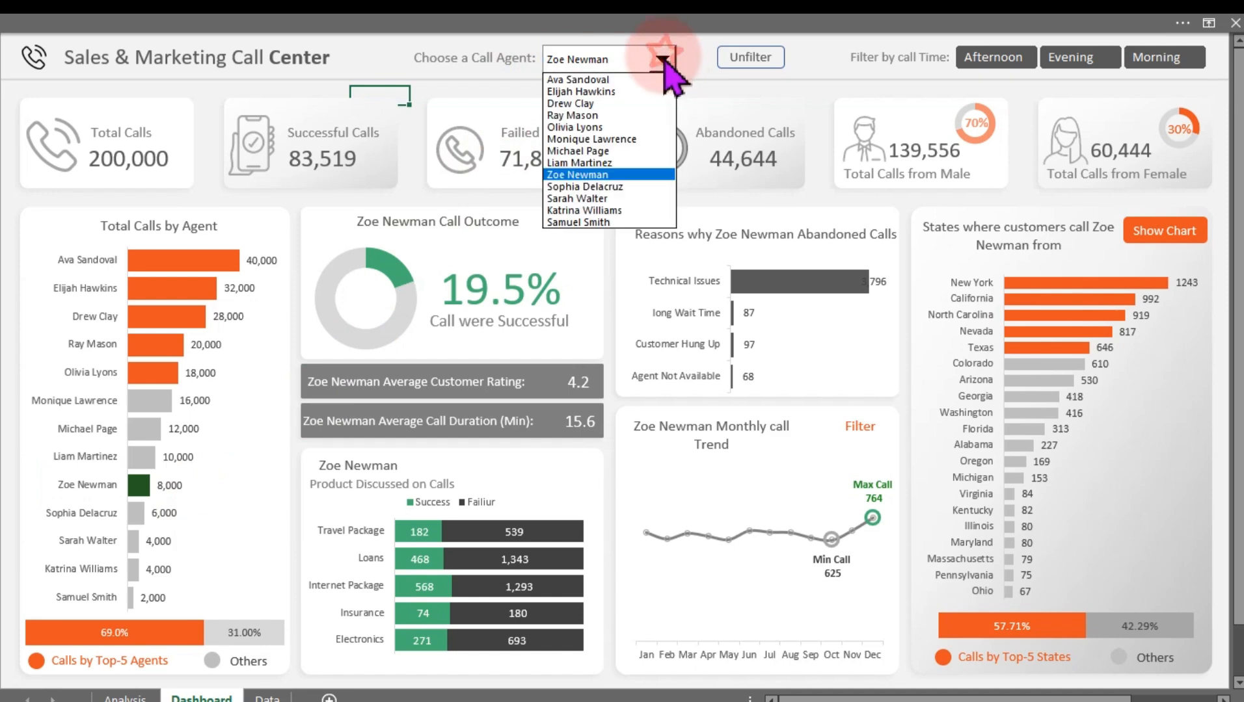
click(586, 104)
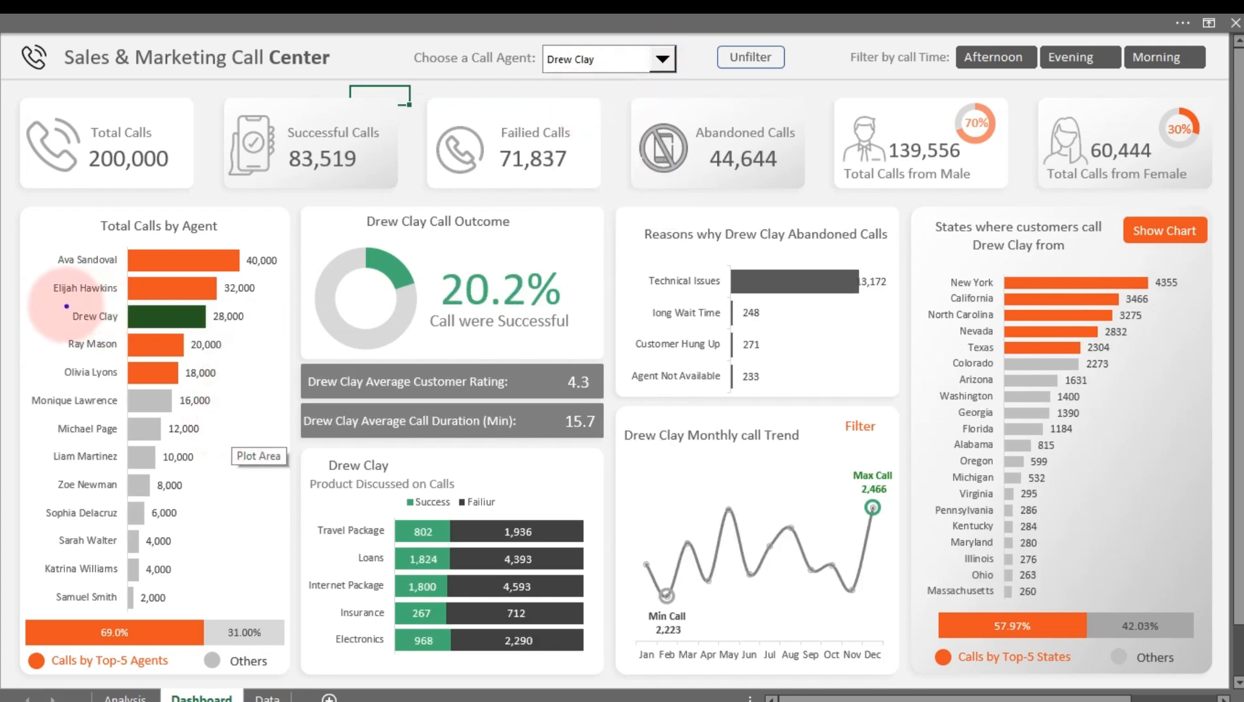
mouse_move(65, 303)
mouse_down()
mouse_move(112, 328)
mouse_move(263, 331)
mouse_up()
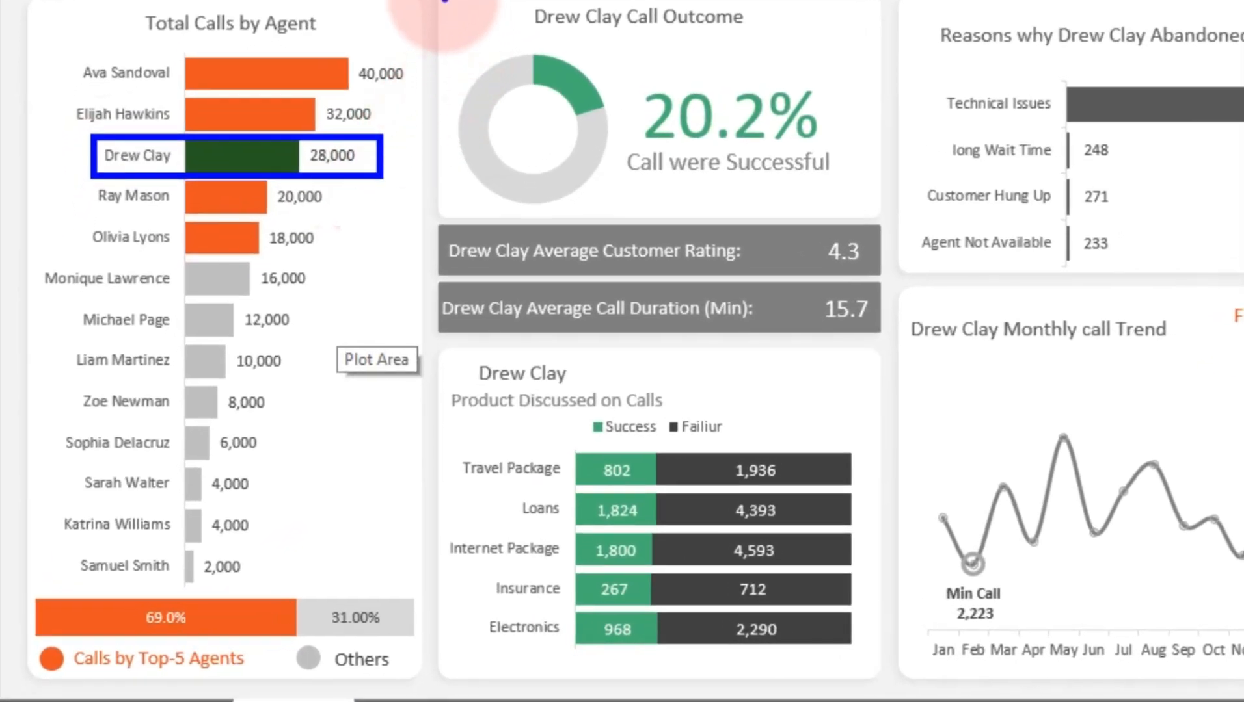
mouse_move(441, 2)
mouse_down()
mouse_move(494, 130)
mouse_move(766, 306)
mouse_move(863, 649)
mouse_up()
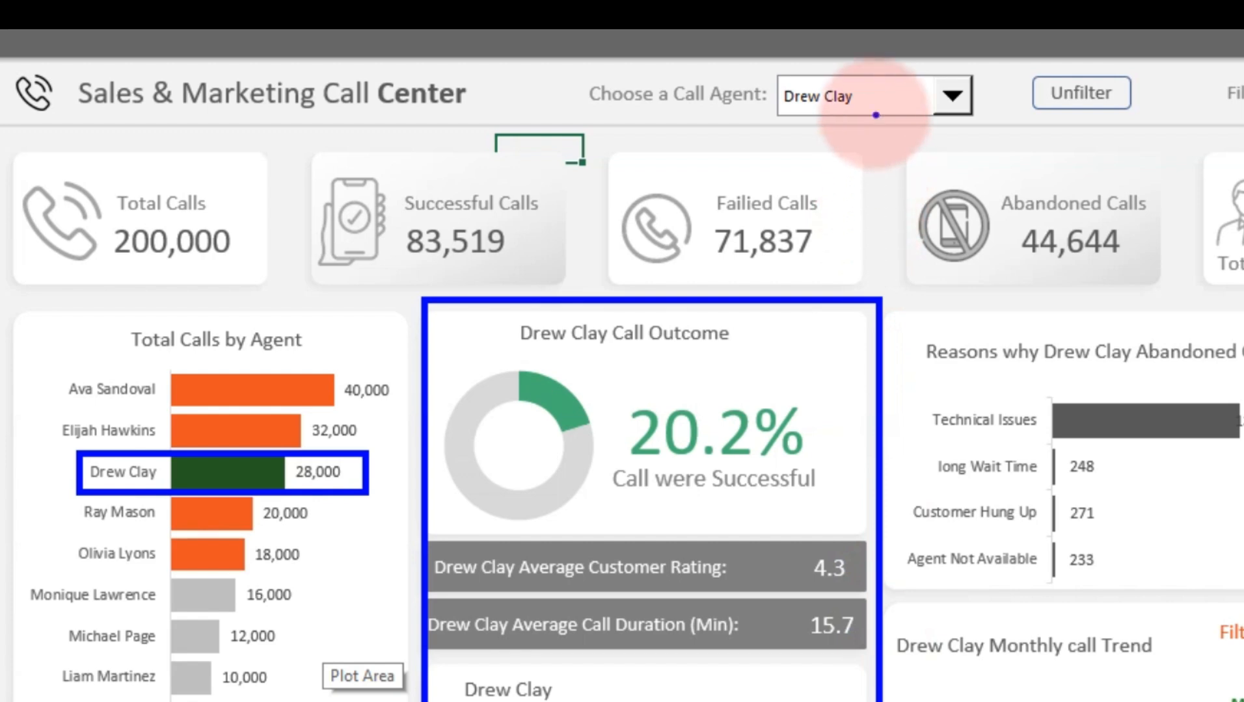
drag(875, 115, 876, 195)
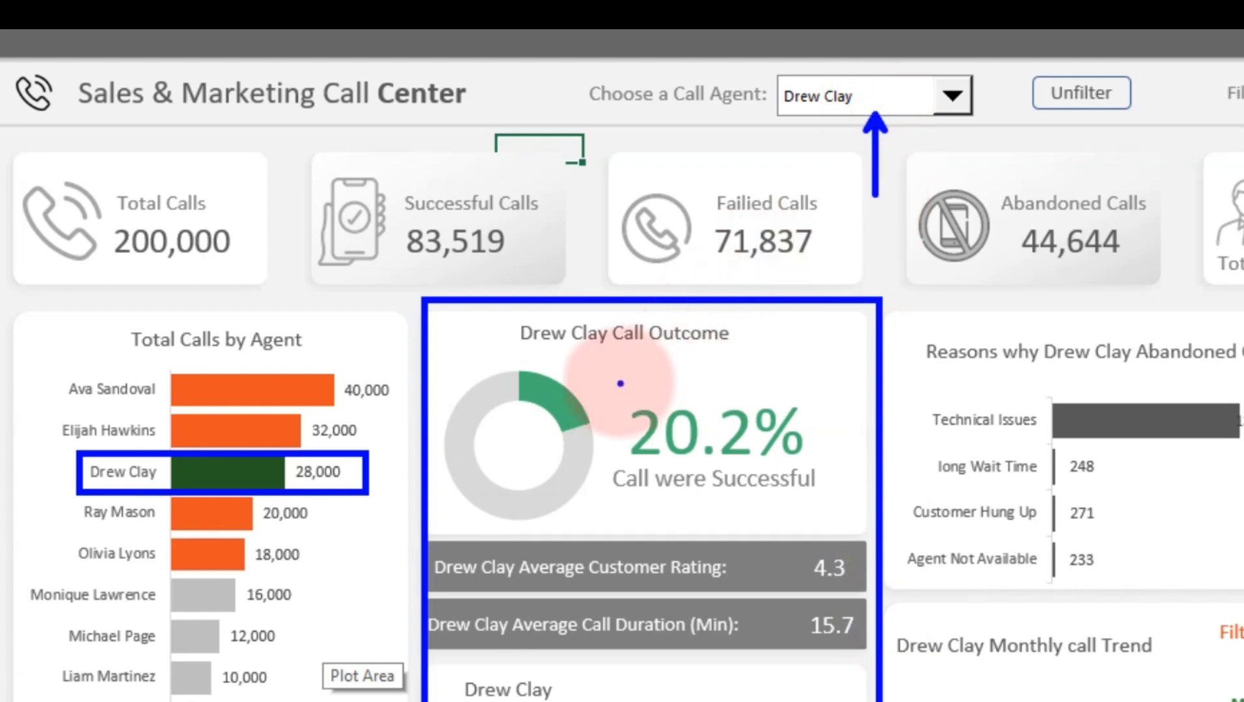
mouse_move(598, 355)
mouse_down()
mouse_move(611, 411)
mouse_move(760, 517)
mouse_move(849, 520)
mouse_up()
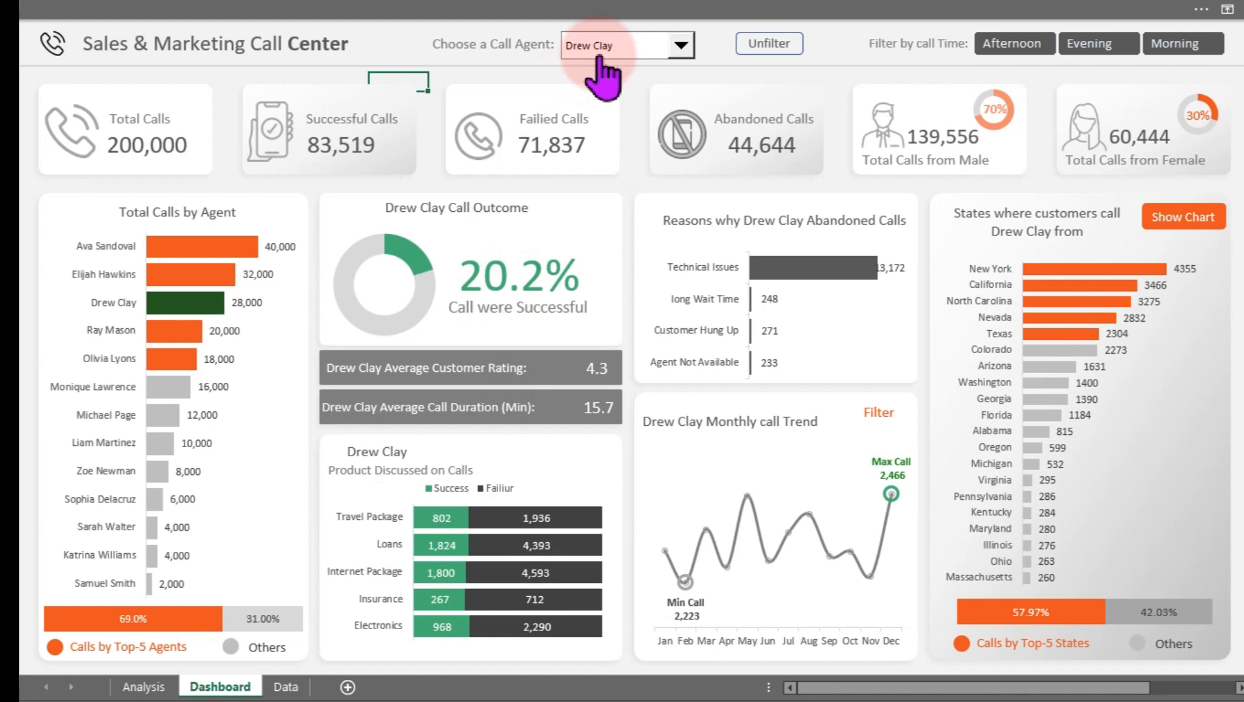
click(597, 59)
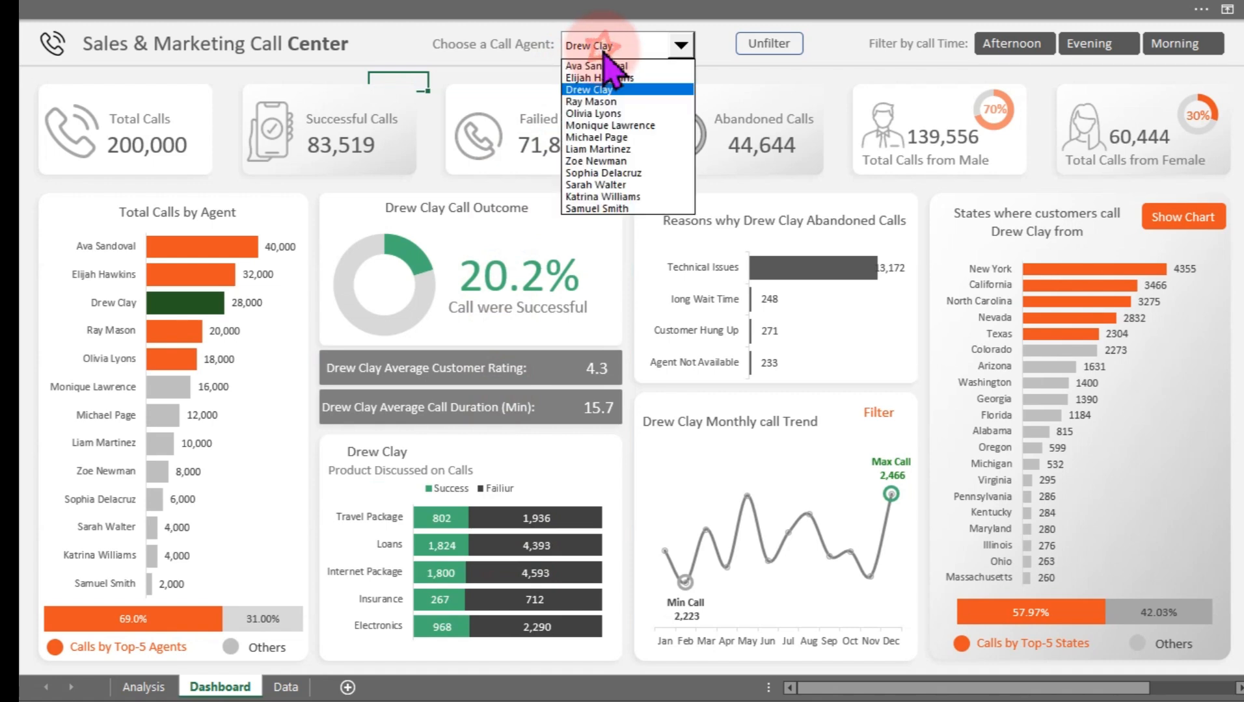
click(595, 110)
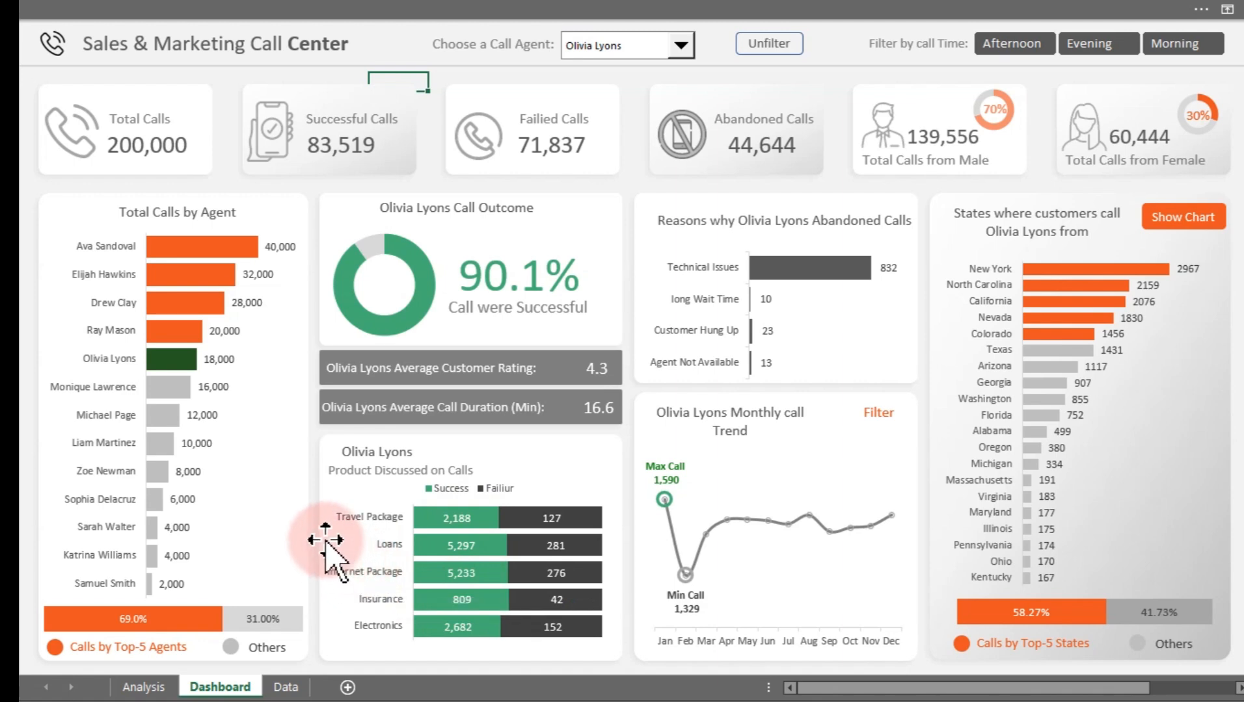
Filter the dashboard to May using the monthly call trend filter, then close the filter panel
click(878, 417)
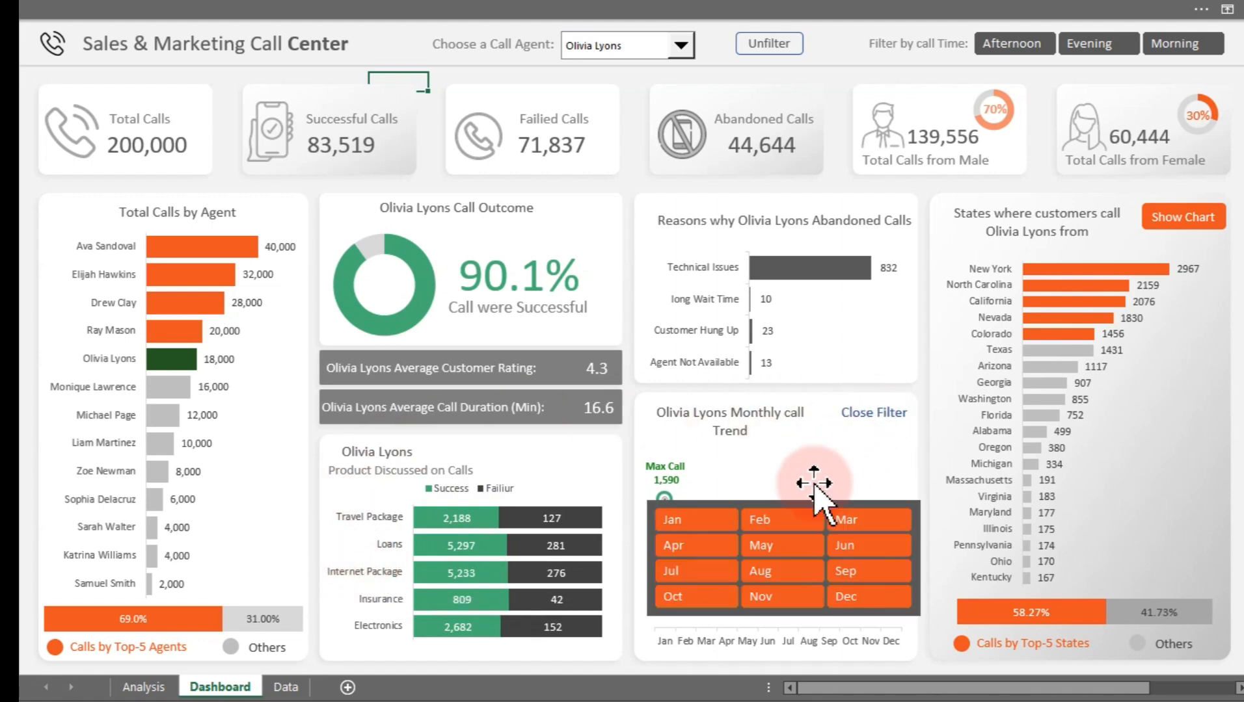
click(777, 550)
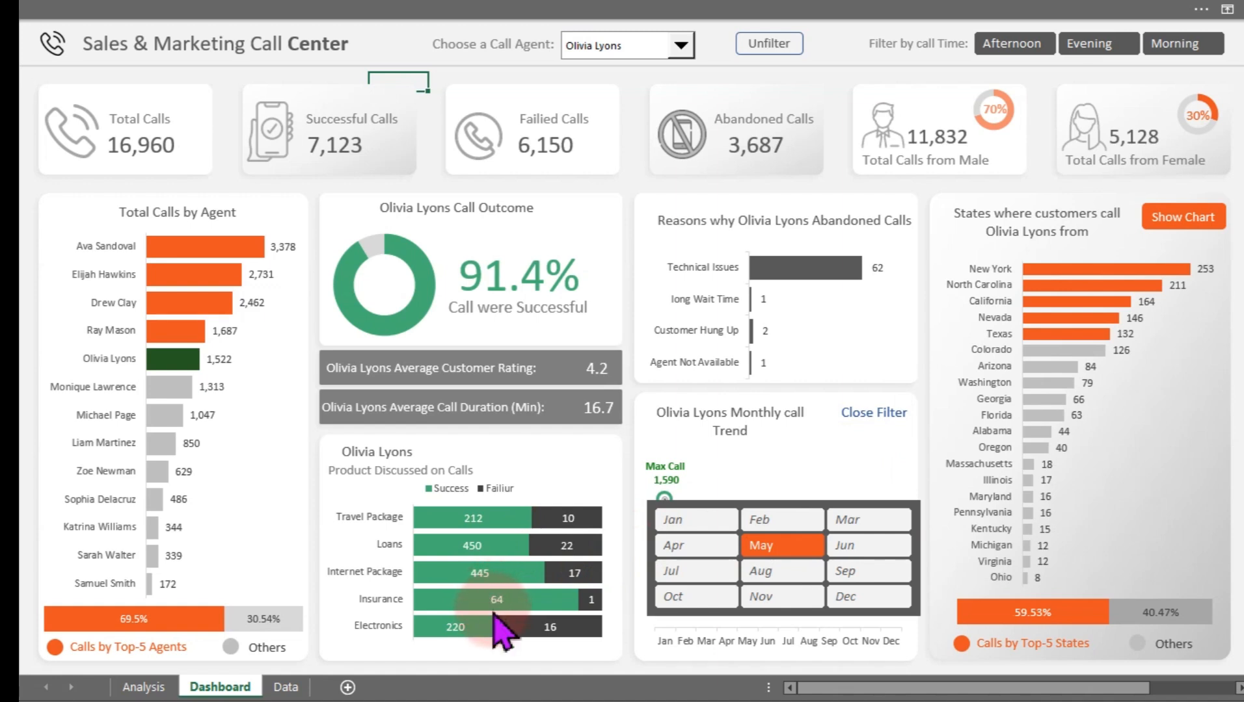
mouse_move(514, 634)
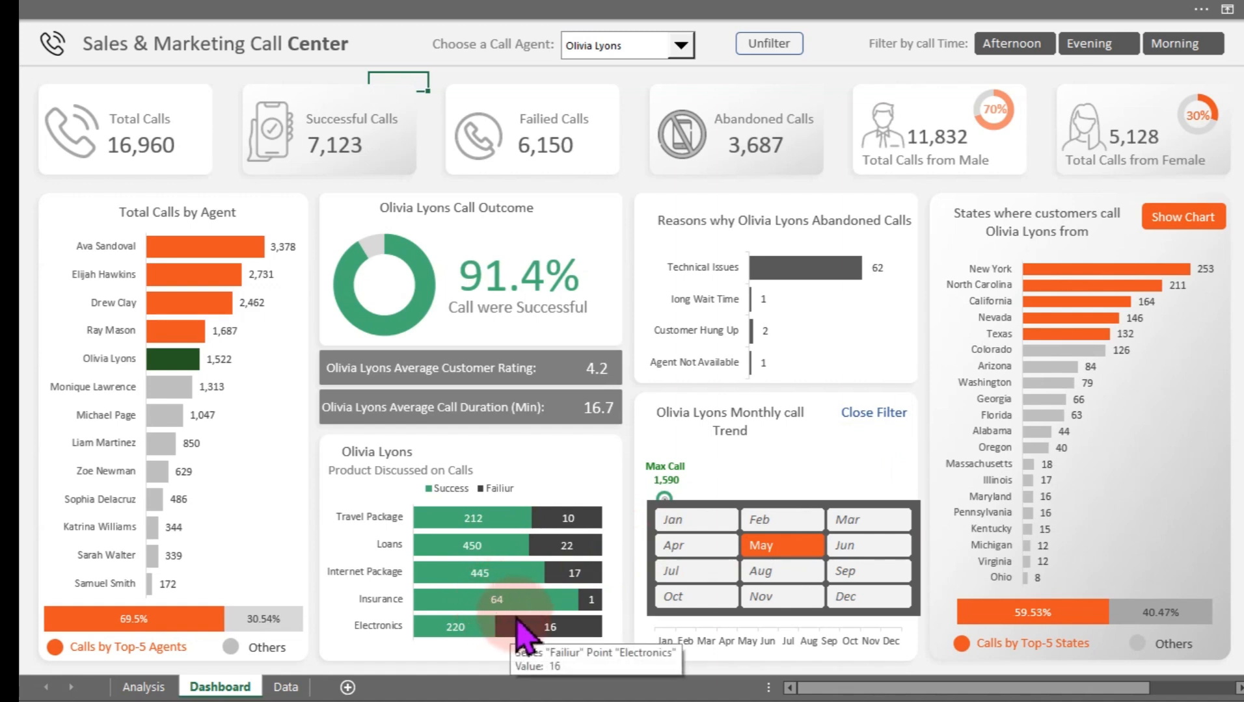
click(888, 415)
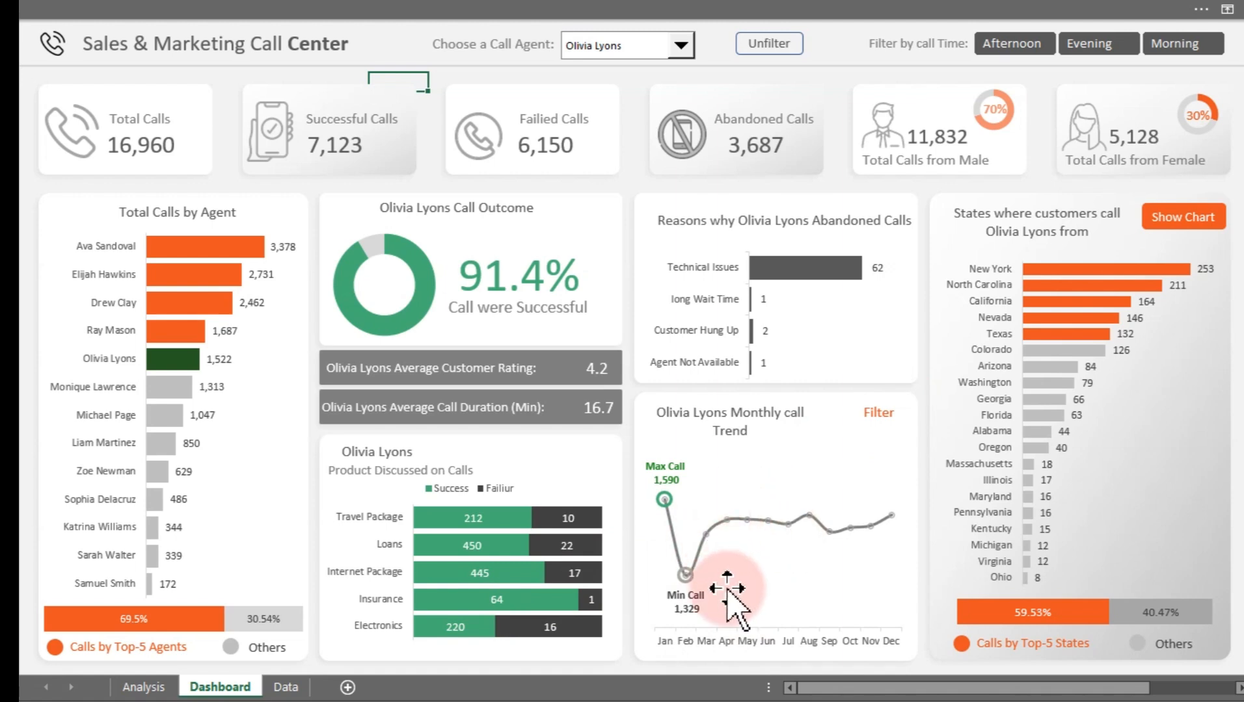
click(612, 52)
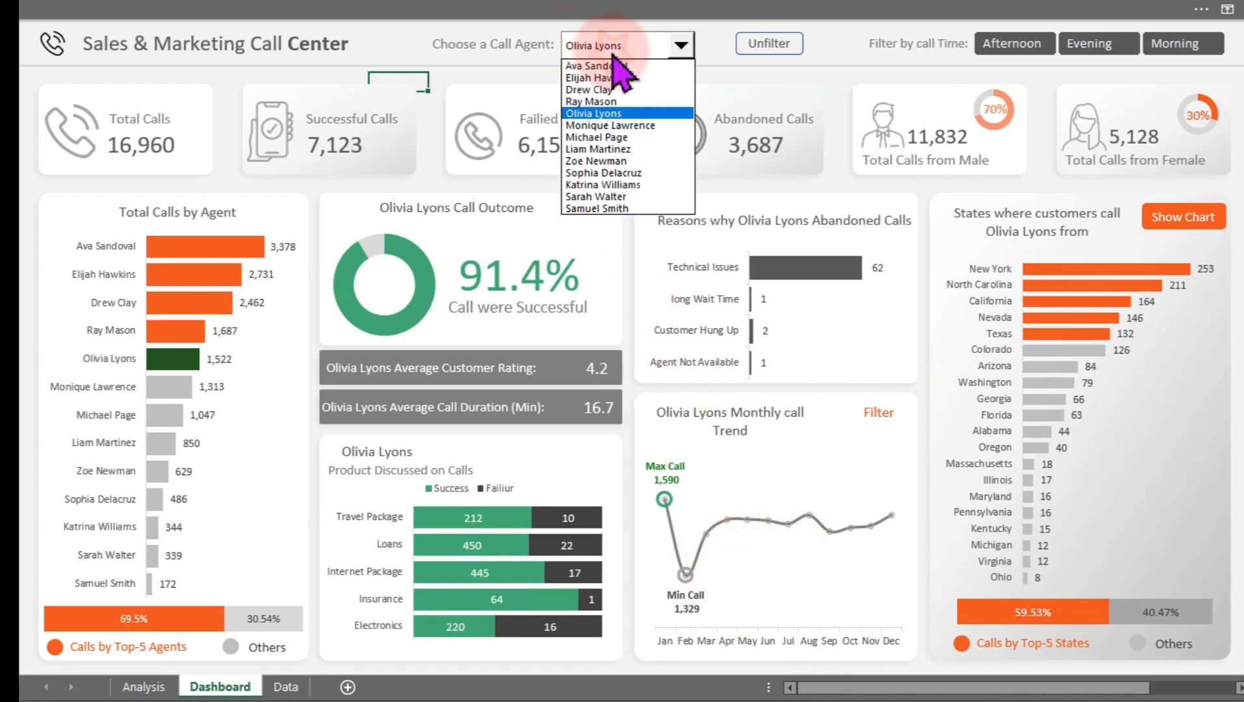
click(609, 138)
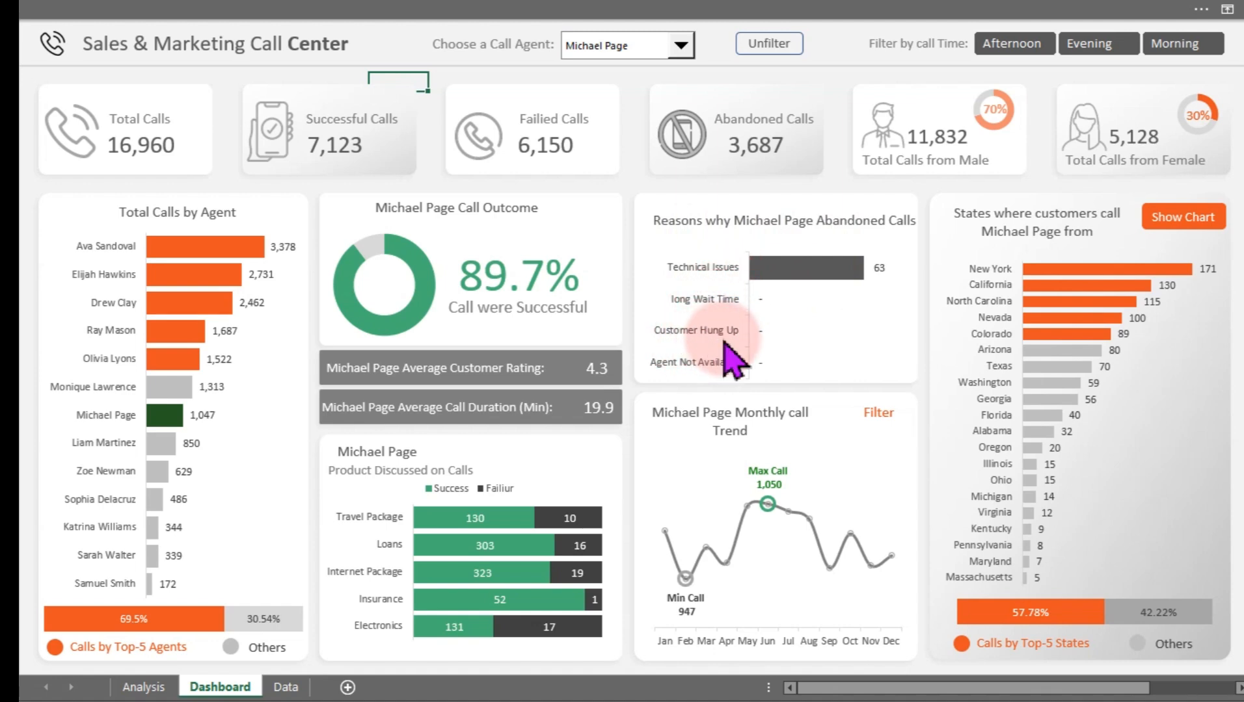
Toggle the states panel to the map view and back to the bar chart
click(1172, 221)
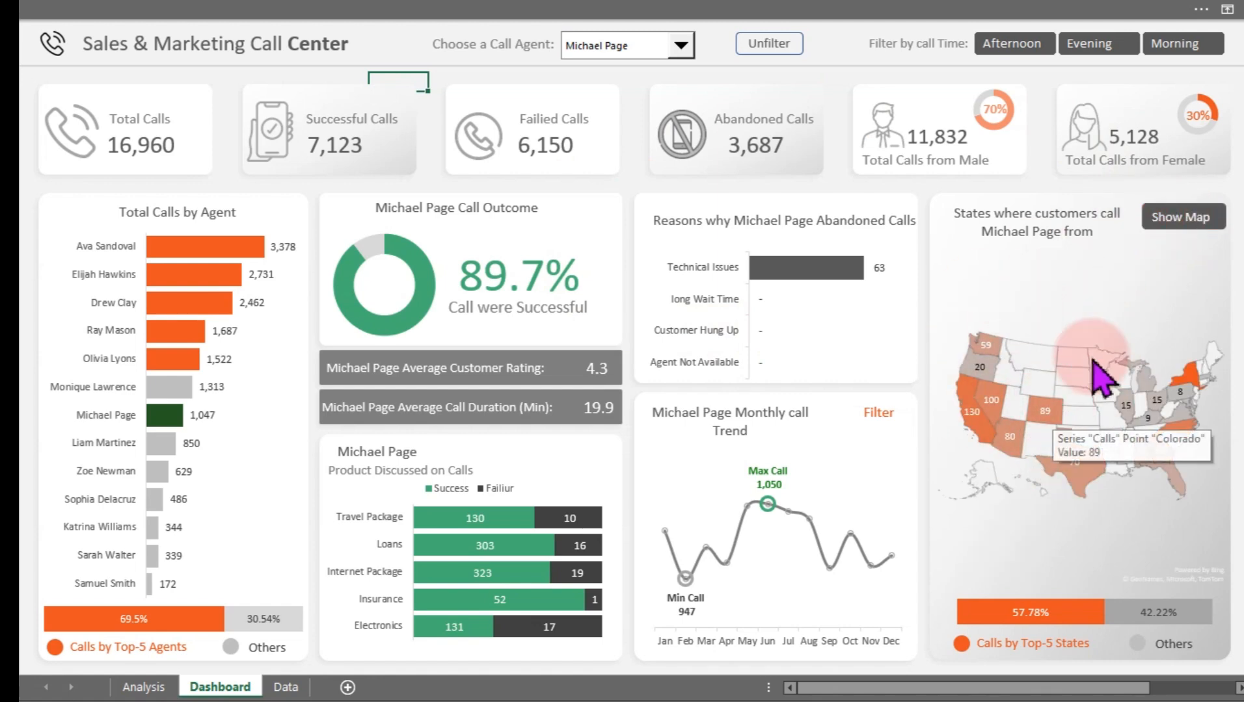
click(1167, 220)
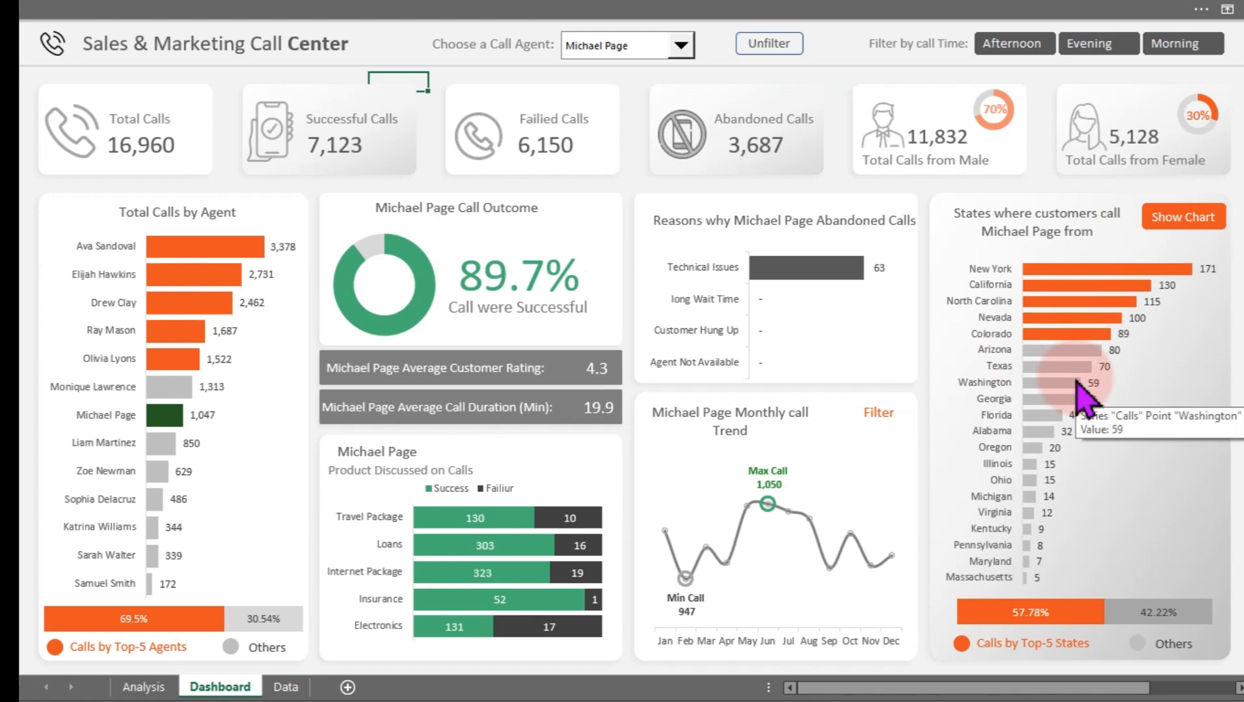
Apply the Evening call-time filter, then the Afternoon call-time filter
click(1102, 43)
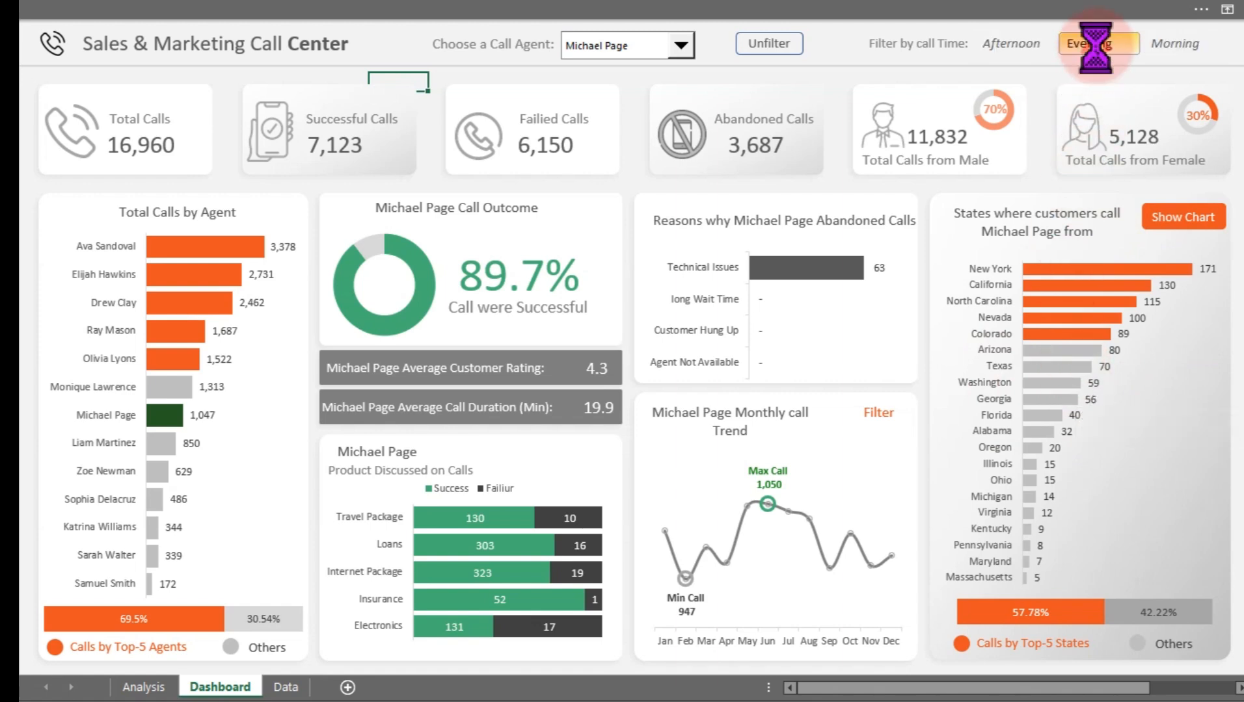
click(1010, 47)
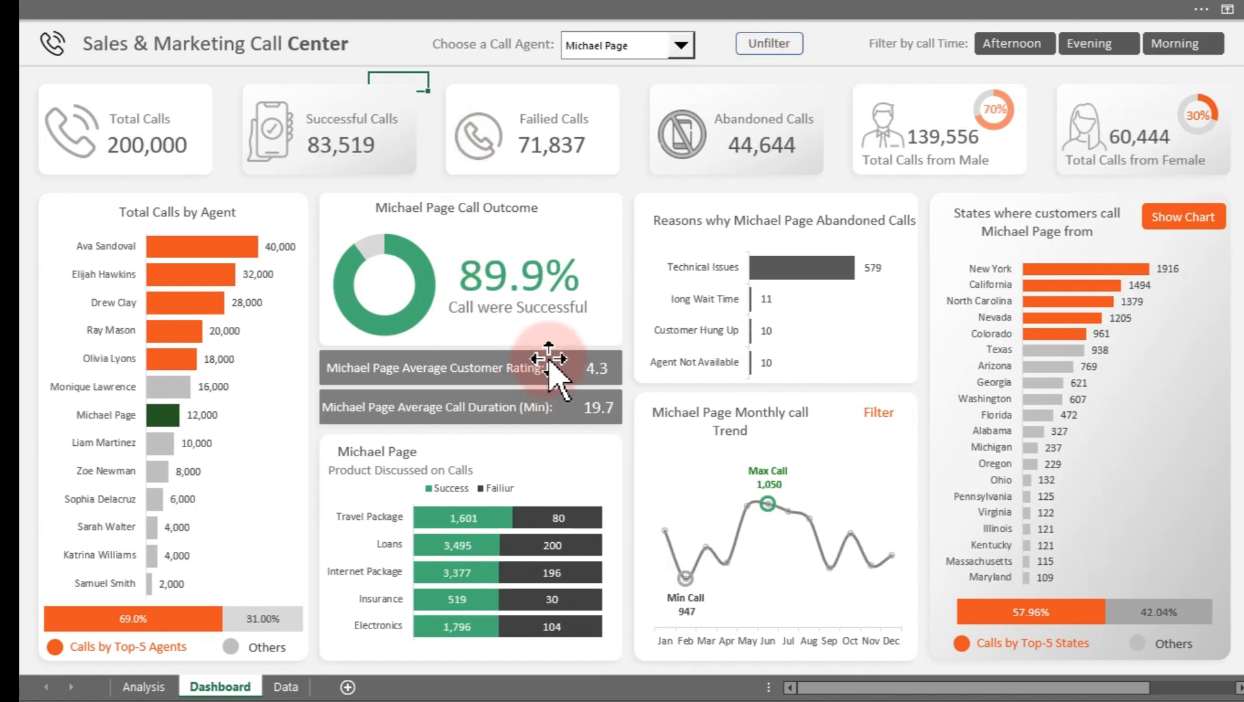
click(878, 414)
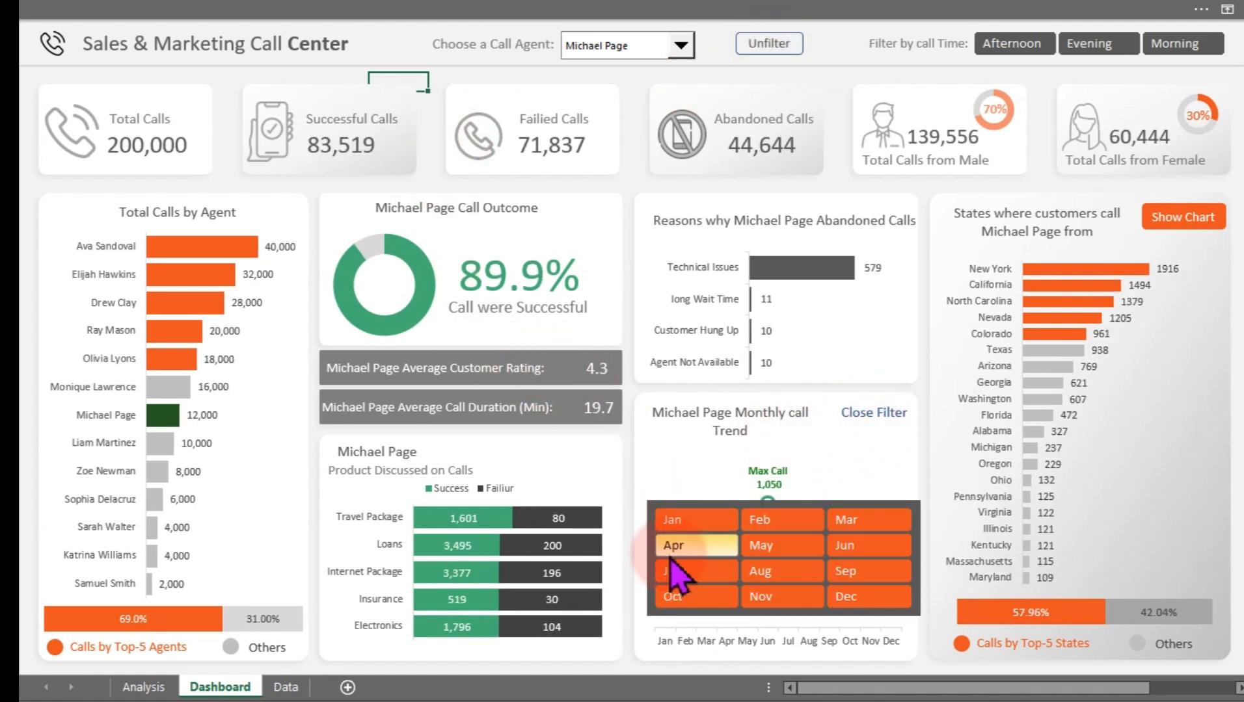
click(881, 413)
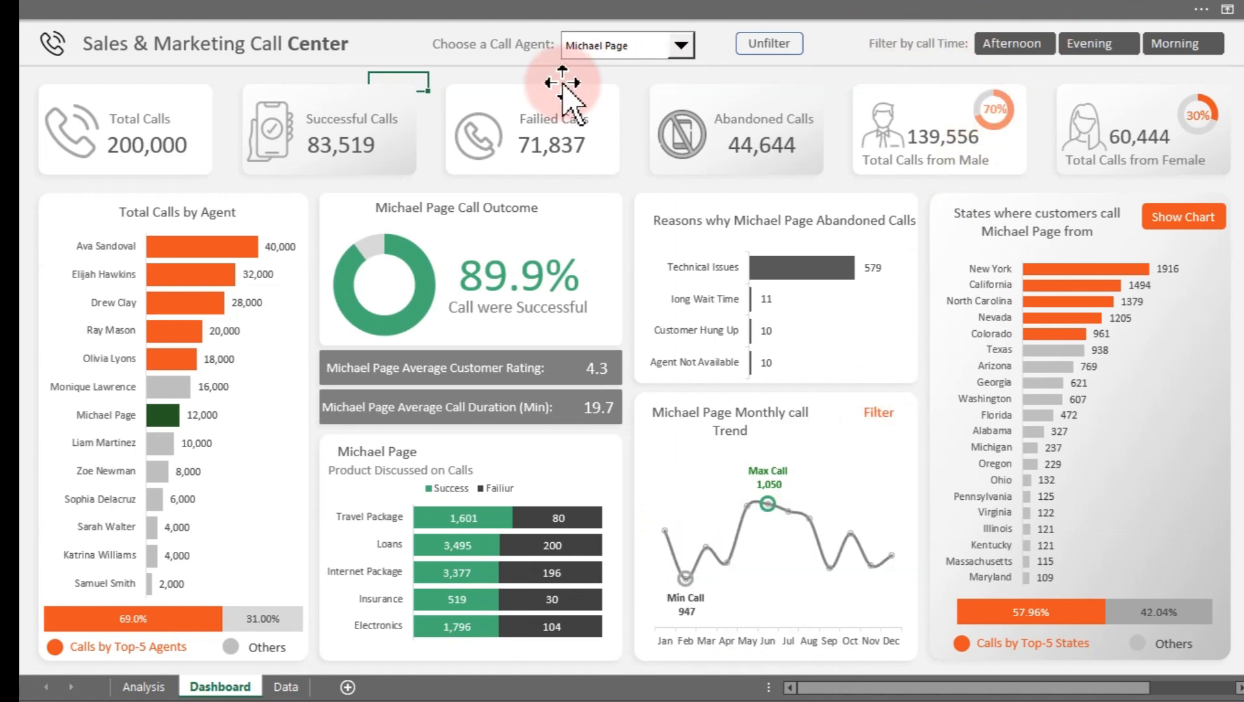
click(595, 47)
click(594, 102)
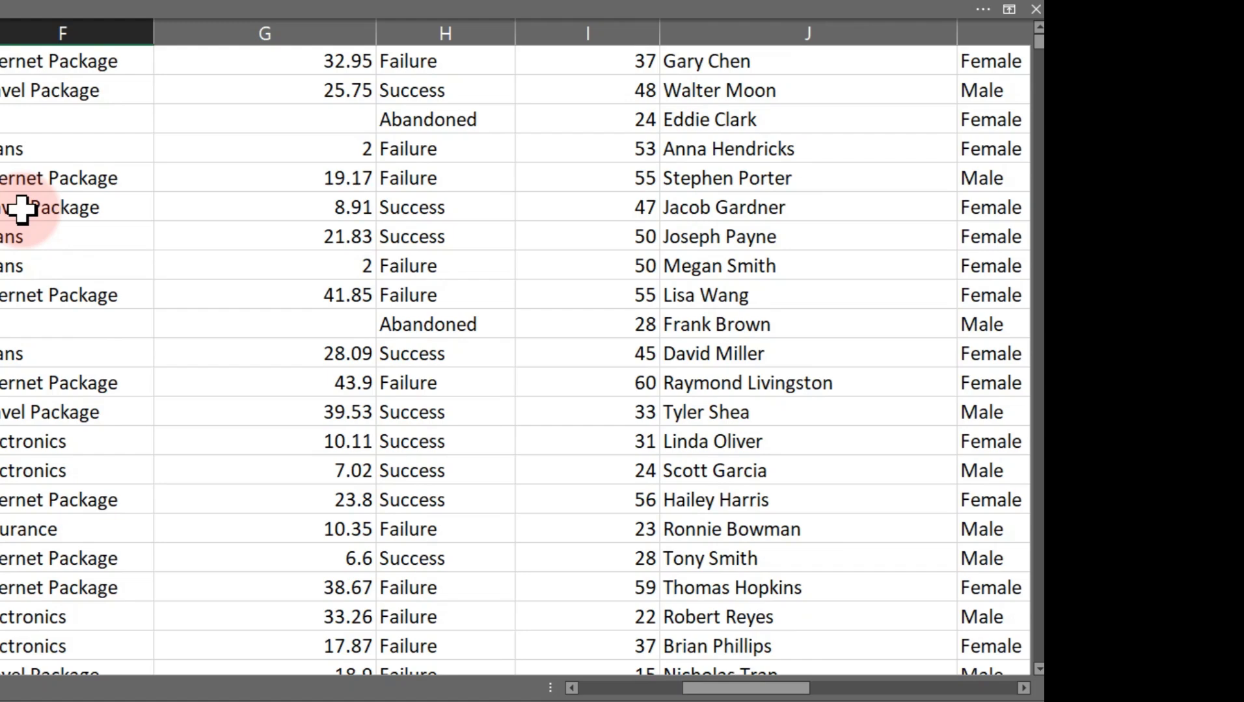
Scroll through the call records on the Data sheet
scroll(221, 228, up, 5)
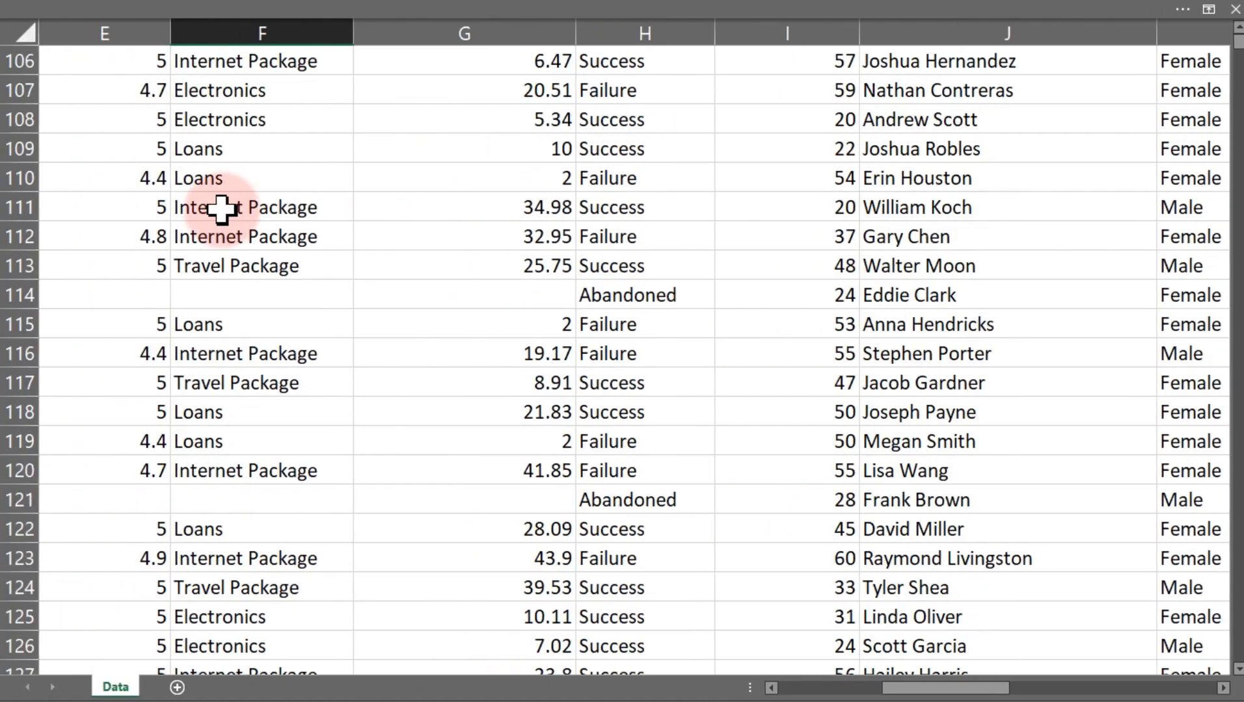
scroll(222, 208, up, 14)
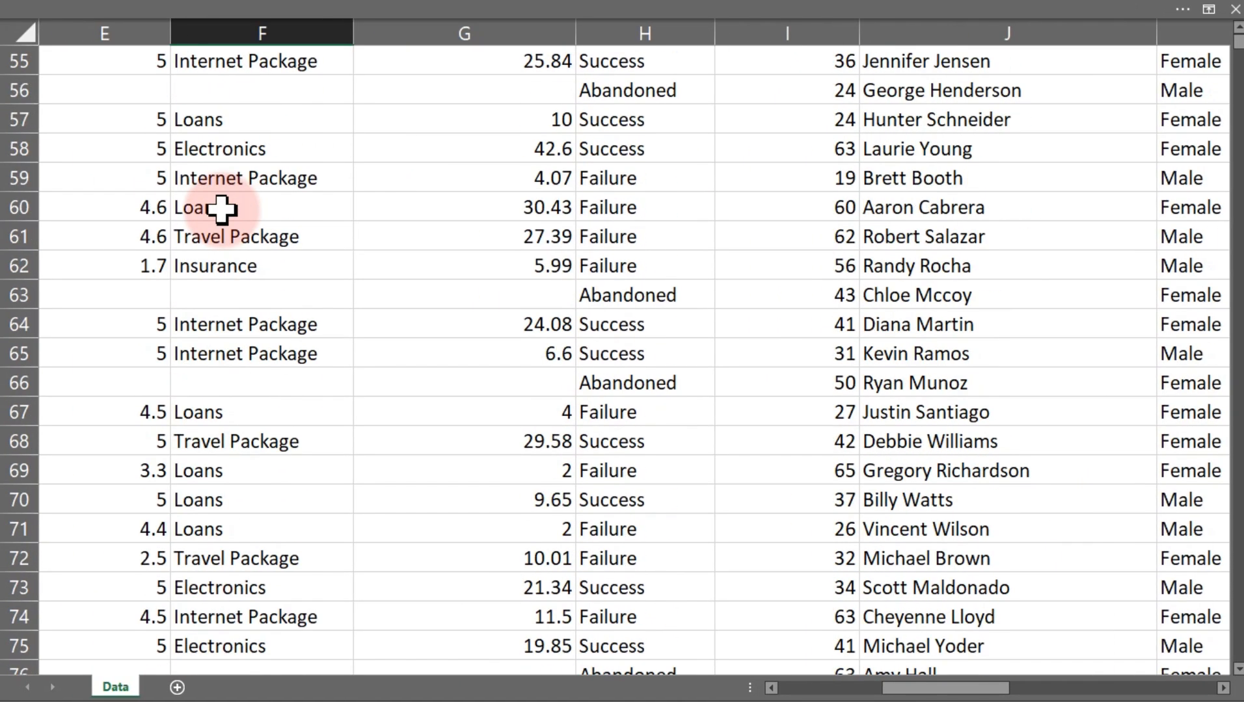
scroll(222, 208, up, 4)
scroll(222, 209, down, 10)
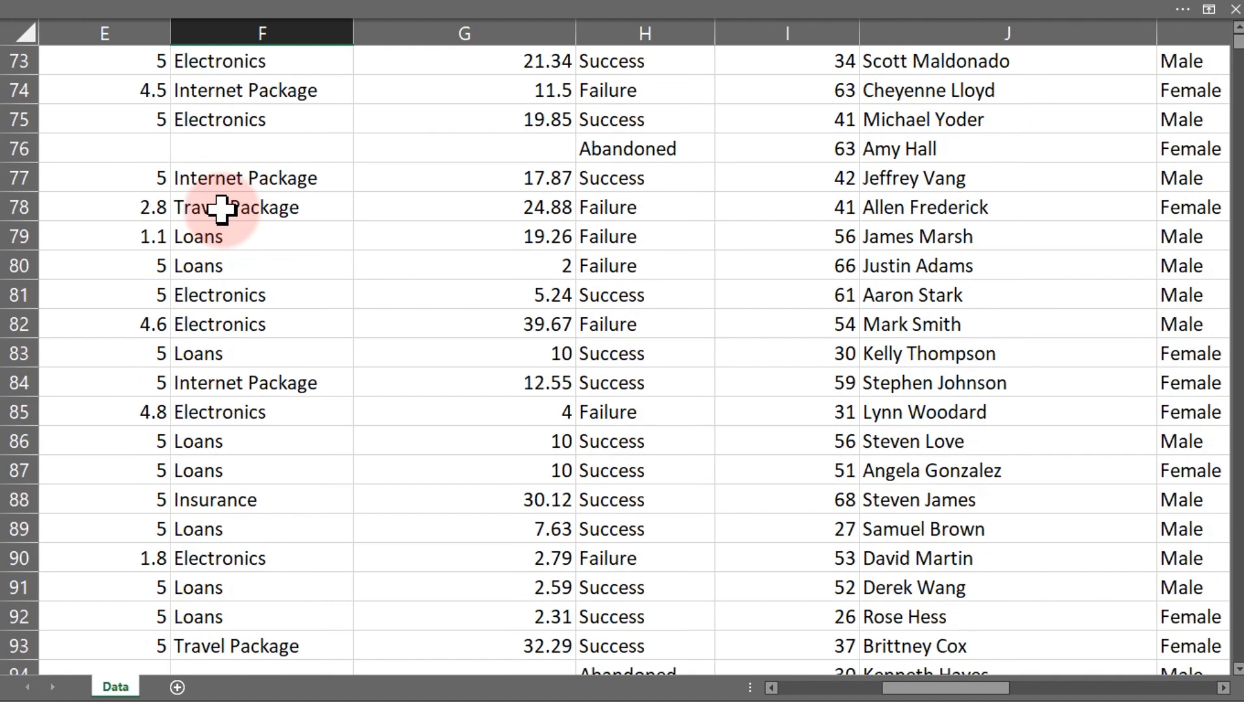
drag(950, 689, 817, 695)
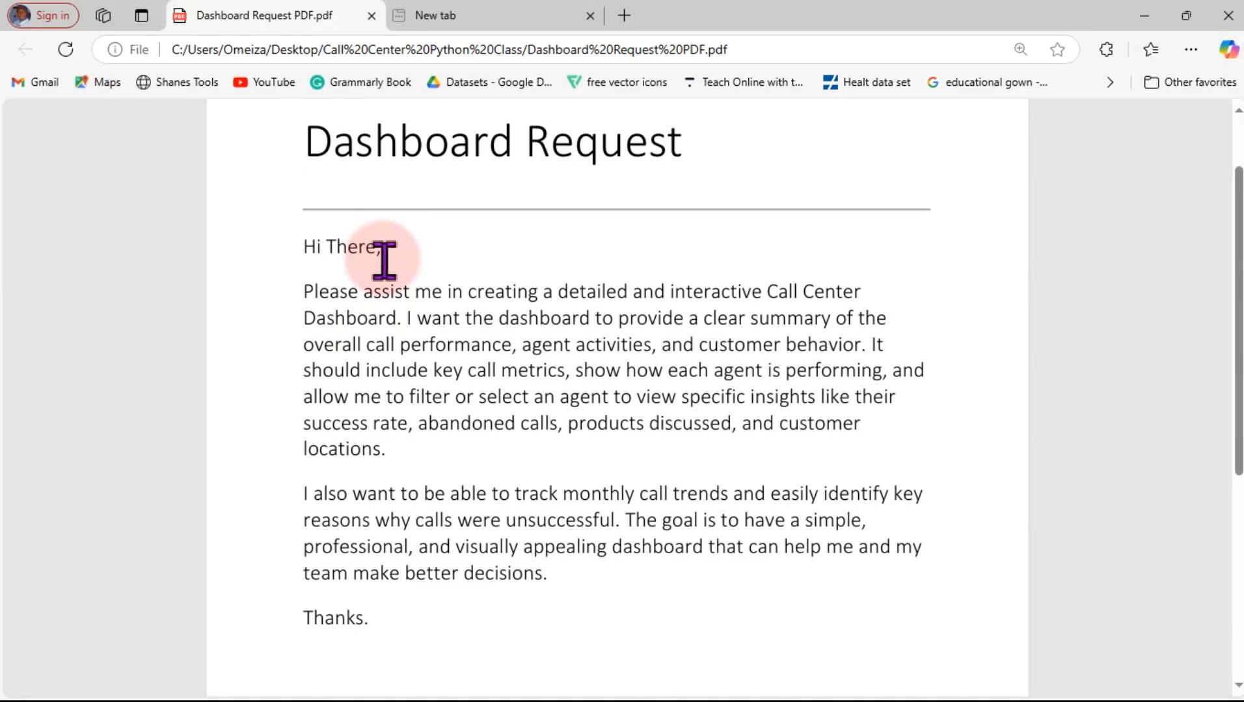
Review the Dashboard Request PDF title in the browser
mouse_move(289, 115)
mouse_down()
mouse_move(563, 192)
mouse_move(670, 194)
mouse_move(712, 179)
mouse_up()
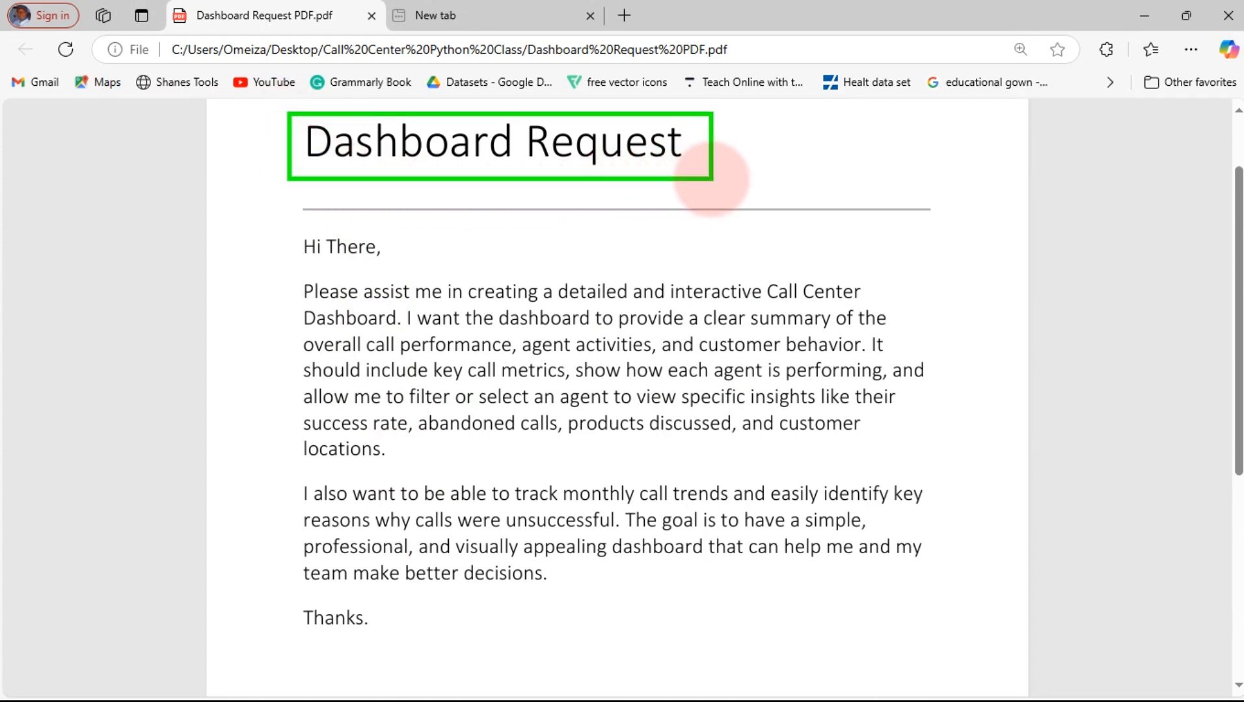
Read through the request's description of the required dashboard features
click(272, 245)
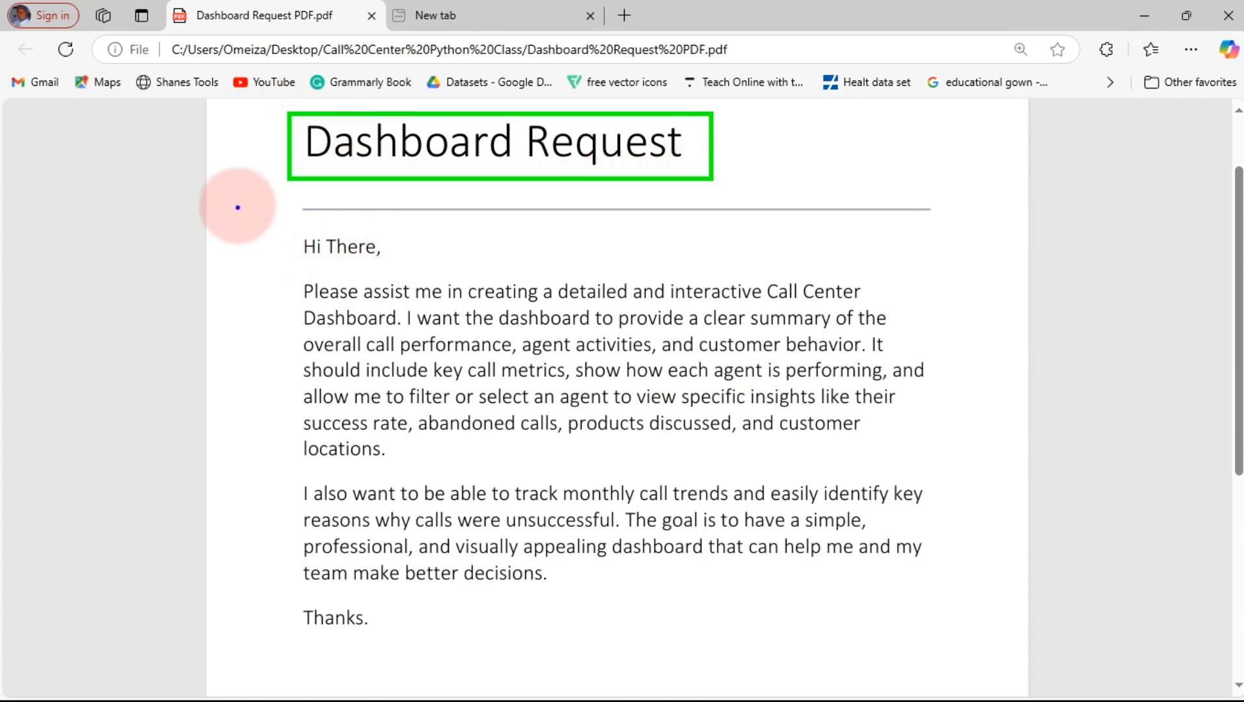
mouse_move(239, 203)
mouse_down()
mouse_move(411, 345)
mouse_move(916, 601)
mouse_move(960, 648)
mouse_up()
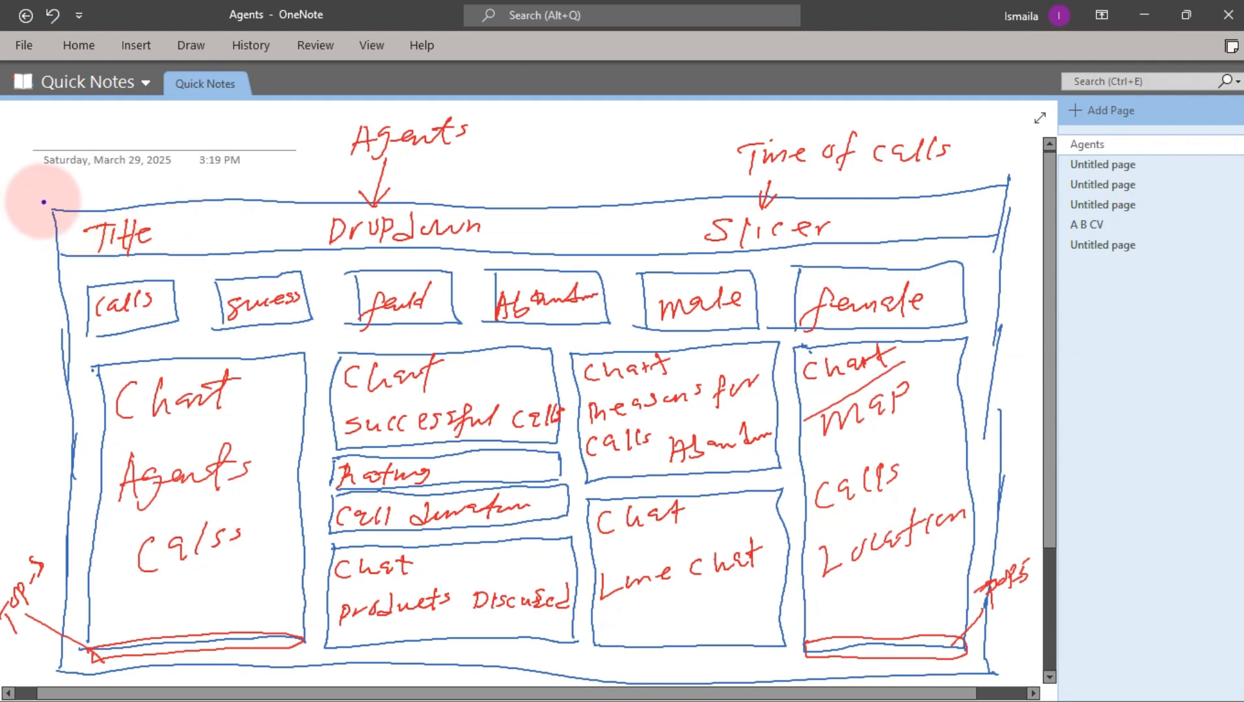
Switch to OneNote and review the sketch's title row, KPI cards and agent calls chart area
mouse_move(43, 200)
mouse_down()
mouse_move(286, 257)
mouse_move(917, 241)
mouse_move(1031, 252)
mouse_up()
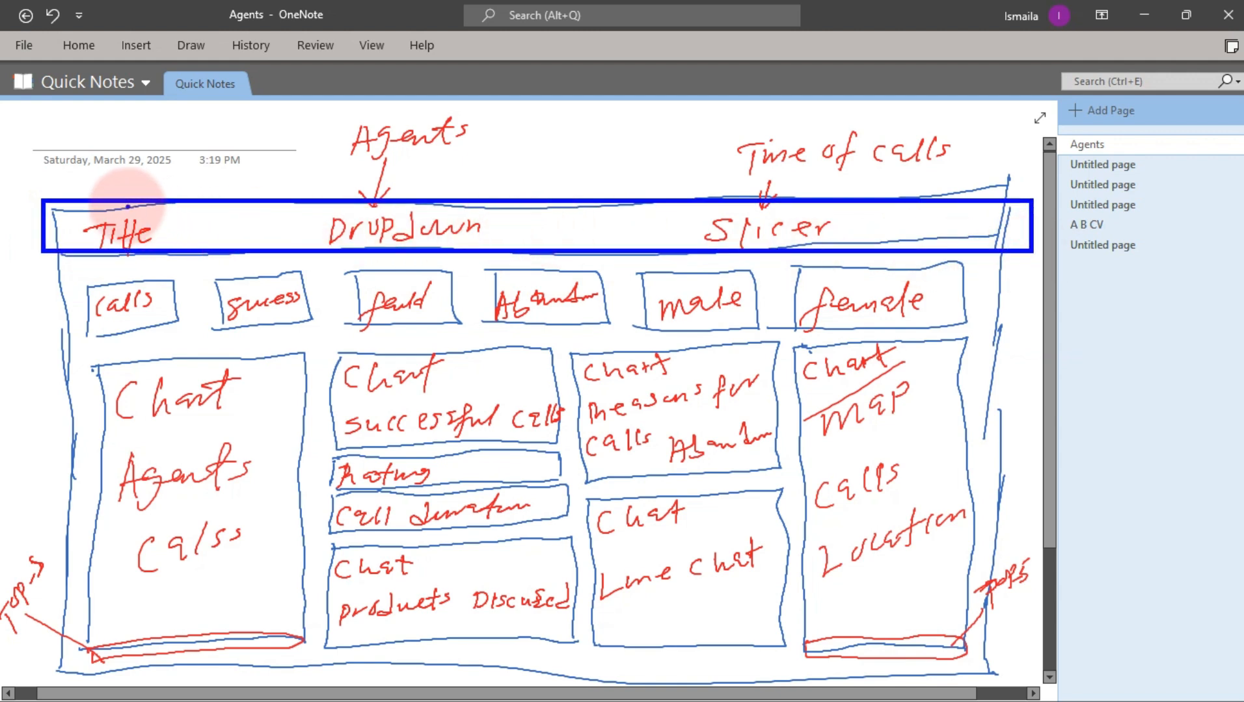
drag(127, 208, 158, 133)
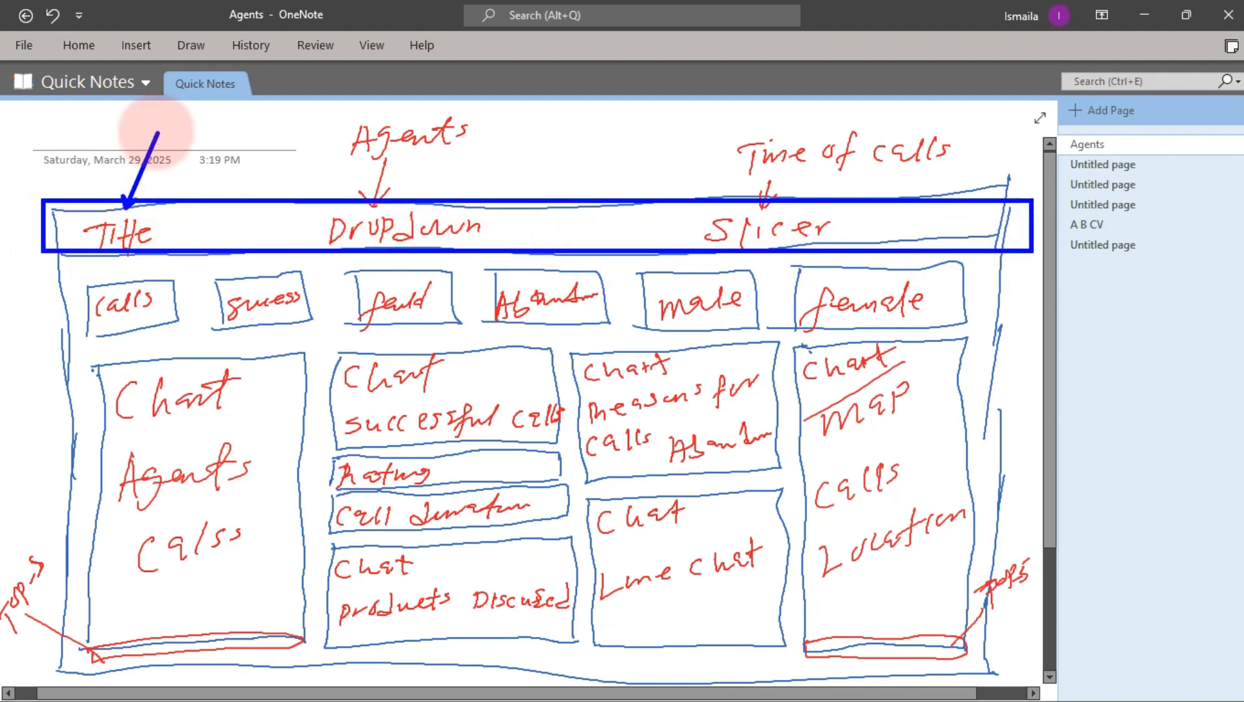
drag(396, 198, 449, 148)
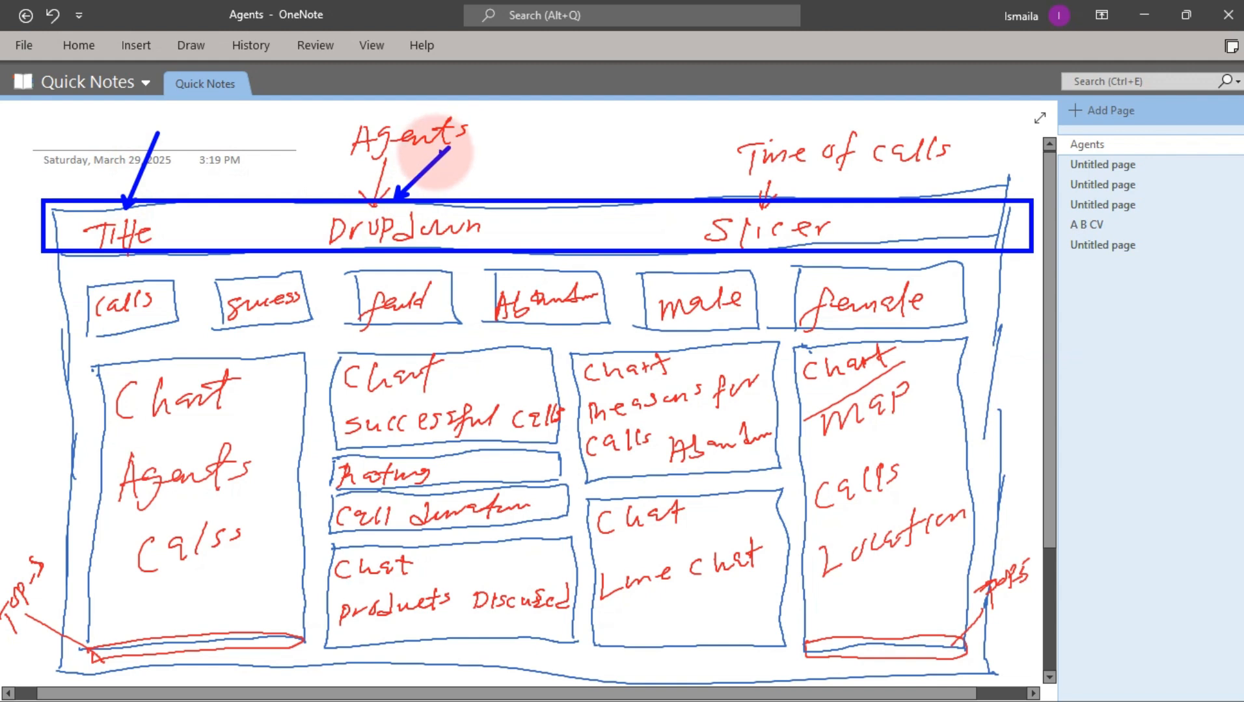
mouse_move(813, 197)
mouse_down()
mouse_move(858, 150)
mouse_move(814, 198)
mouse_up()
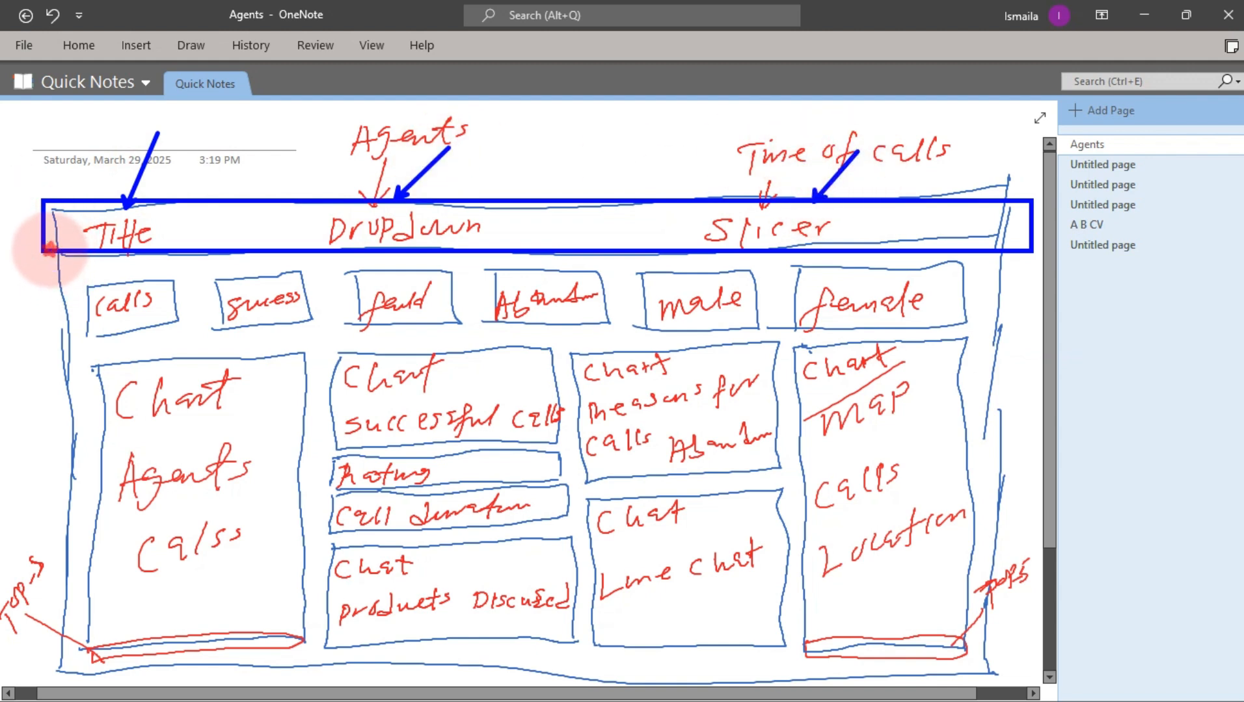
mouse_move(48, 252)
mouse_down()
mouse_move(835, 315)
mouse_move(1021, 347)
mouse_move(1011, 342)
mouse_up()
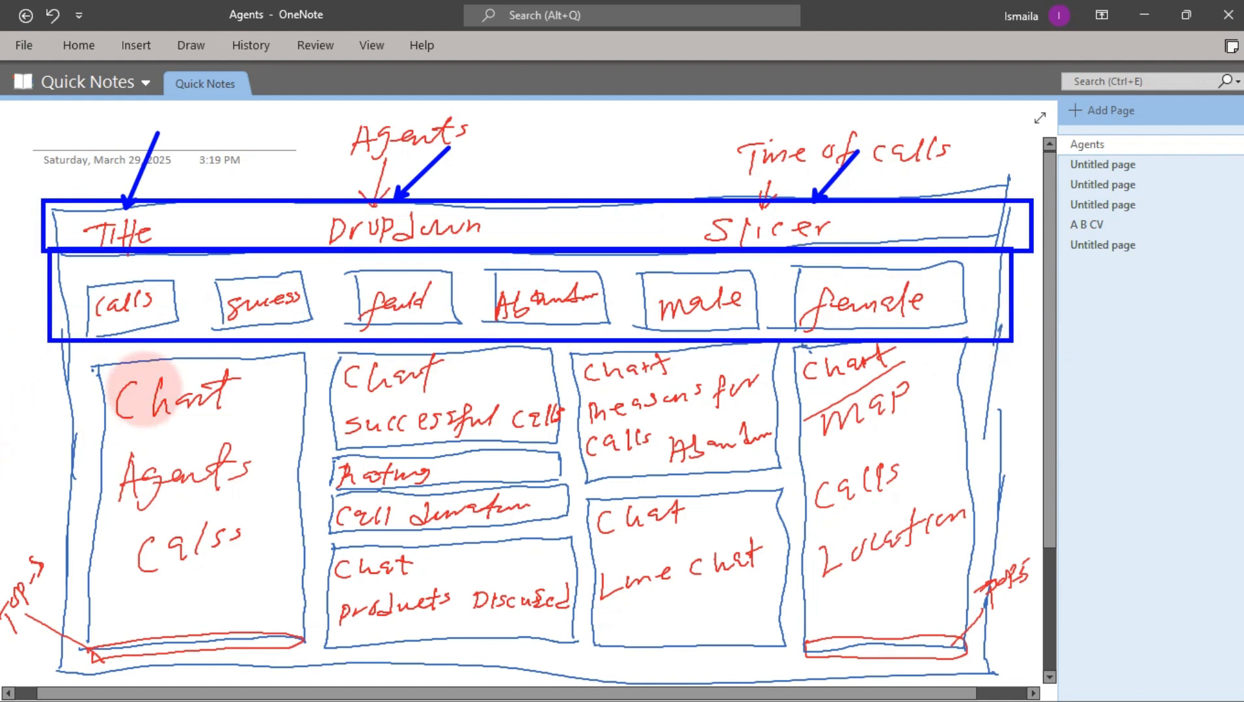
mouse_move(85, 361)
mouse_down()
mouse_move(236, 574)
mouse_move(303, 631)
mouse_up()
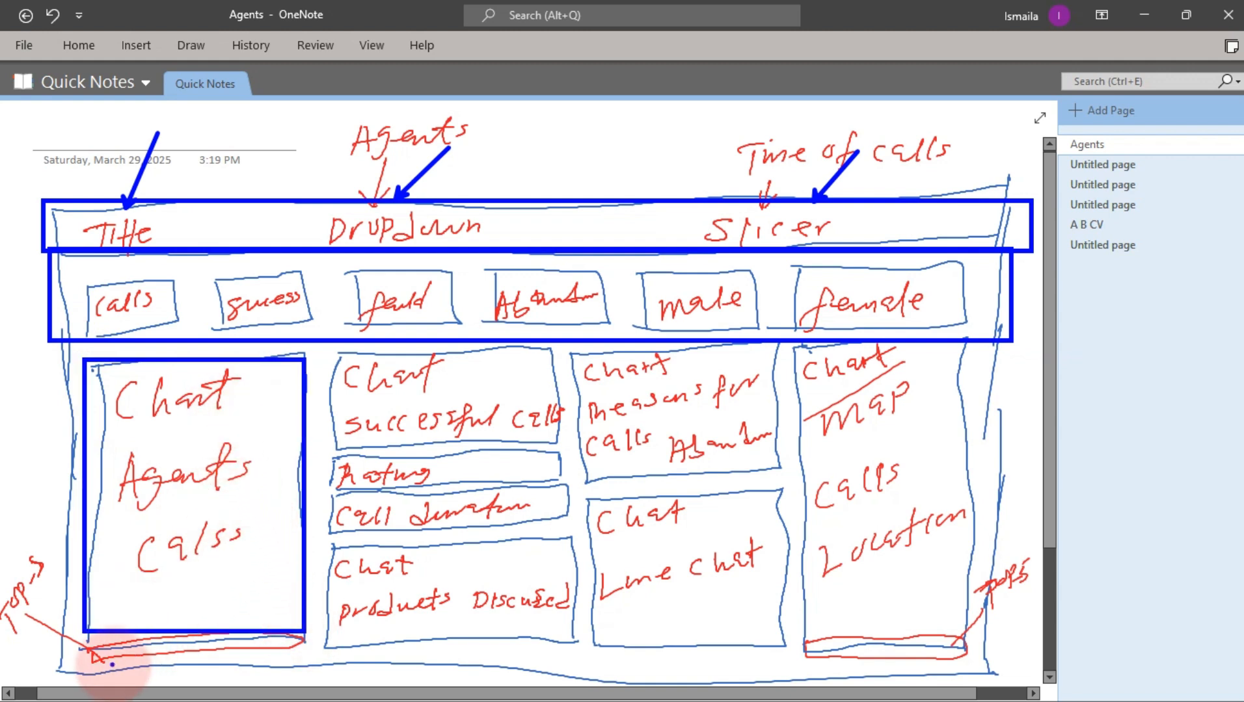
mouse_move(74, 642)
mouse_down()
mouse_move(245, 684)
mouse_move(293, 676)
mouse_up()
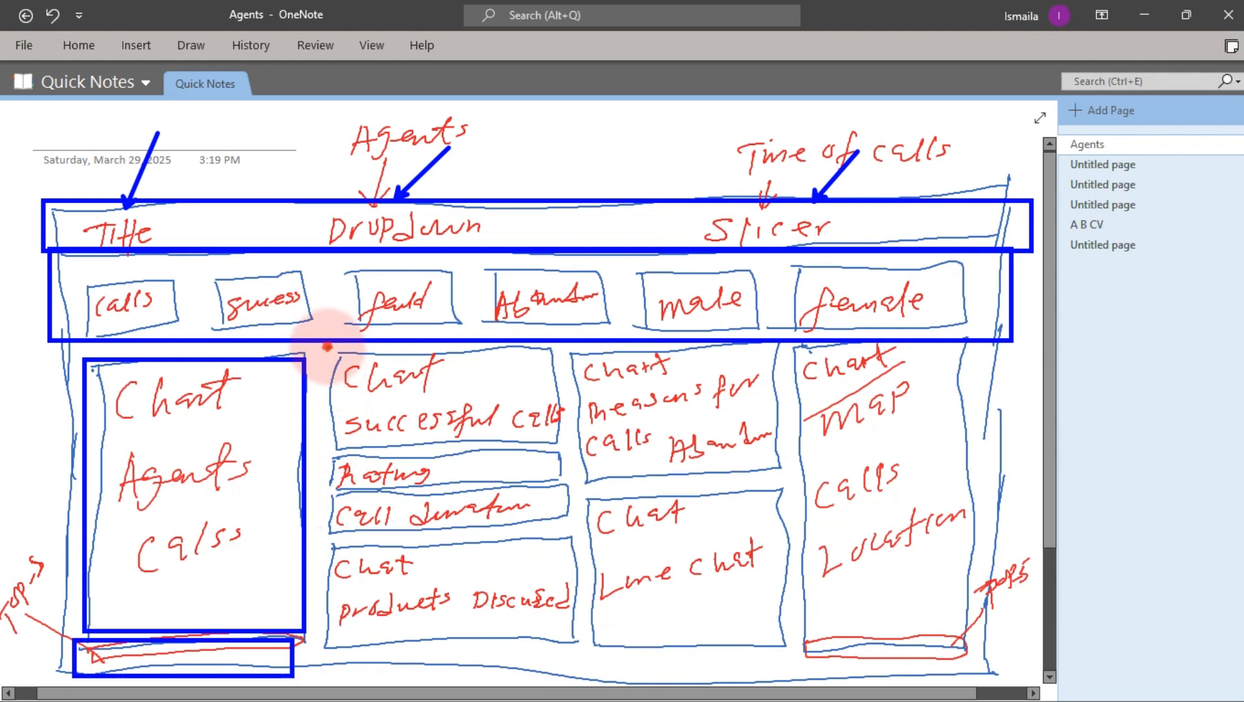
Review the sketch's remaining chart areas: successful calls, rating, call duration, products, abandonment reasons, line chart and map
mouse_move(327, 348)
mouse_down()
mouse_move(477, 422)
mouse_move(562, 443)
mouse_up()
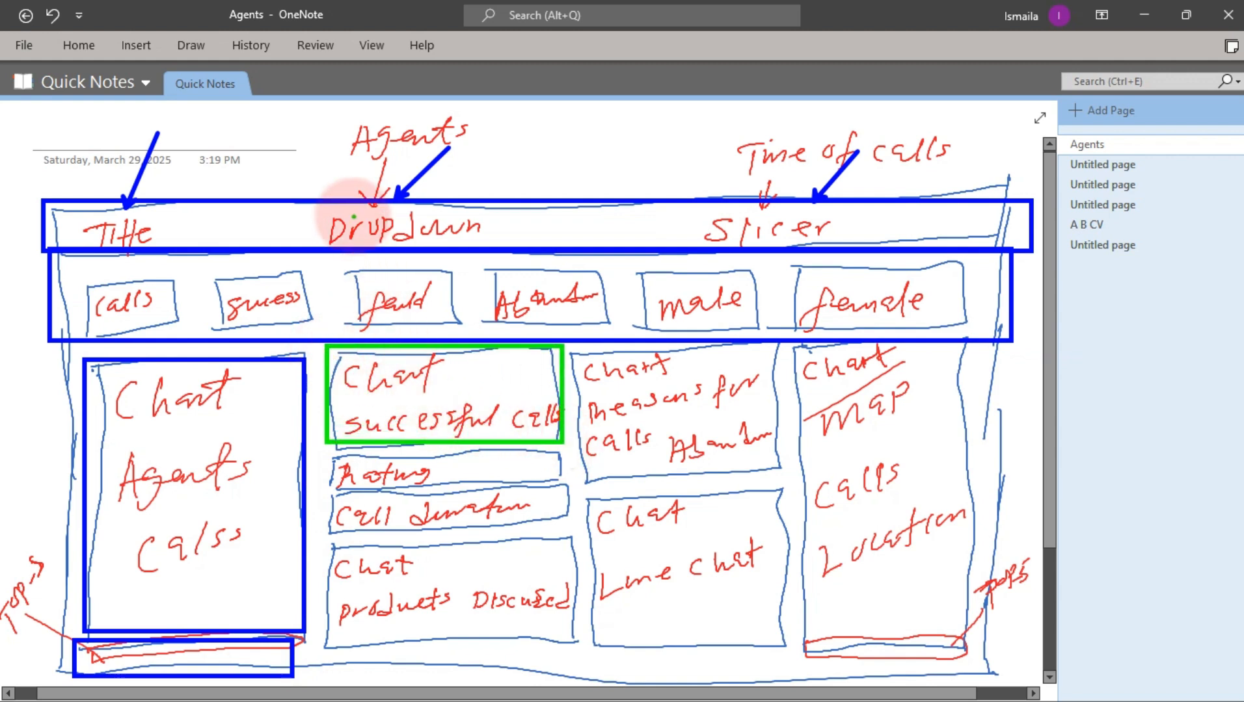
drag(373, 197, 423, 128)
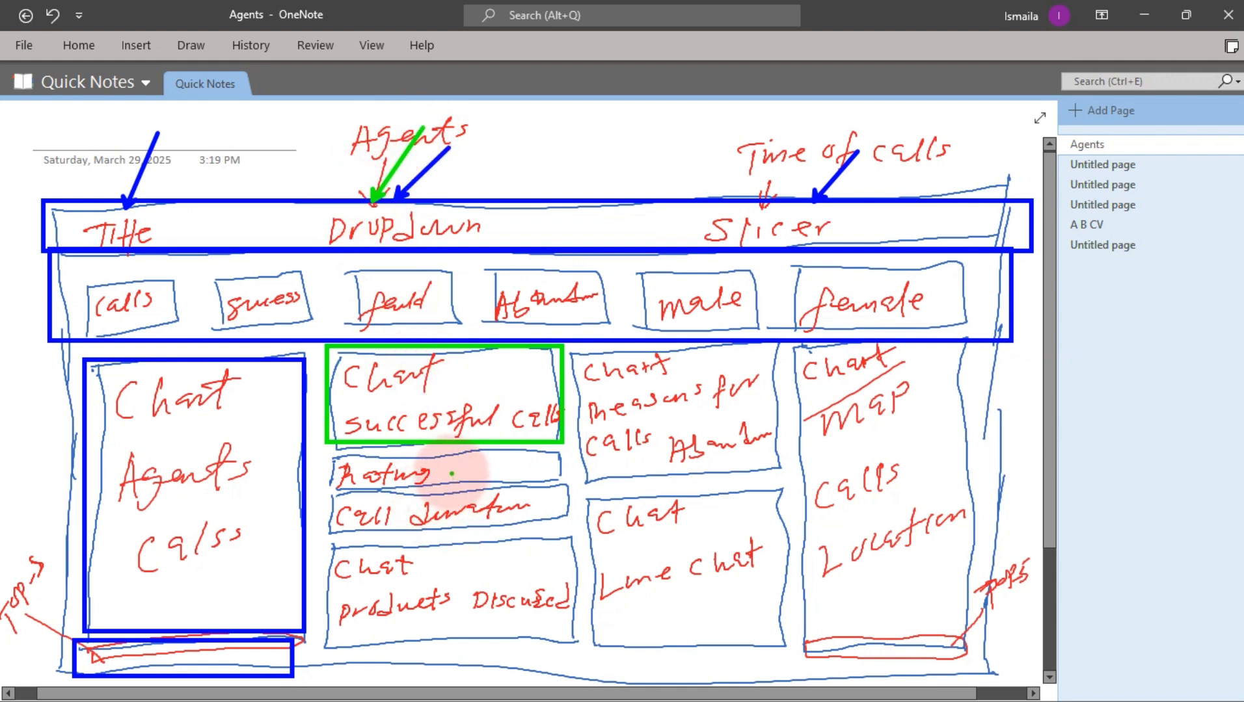
drag(451, 473, 512, 461)
drag(507, 509, 556, 493)
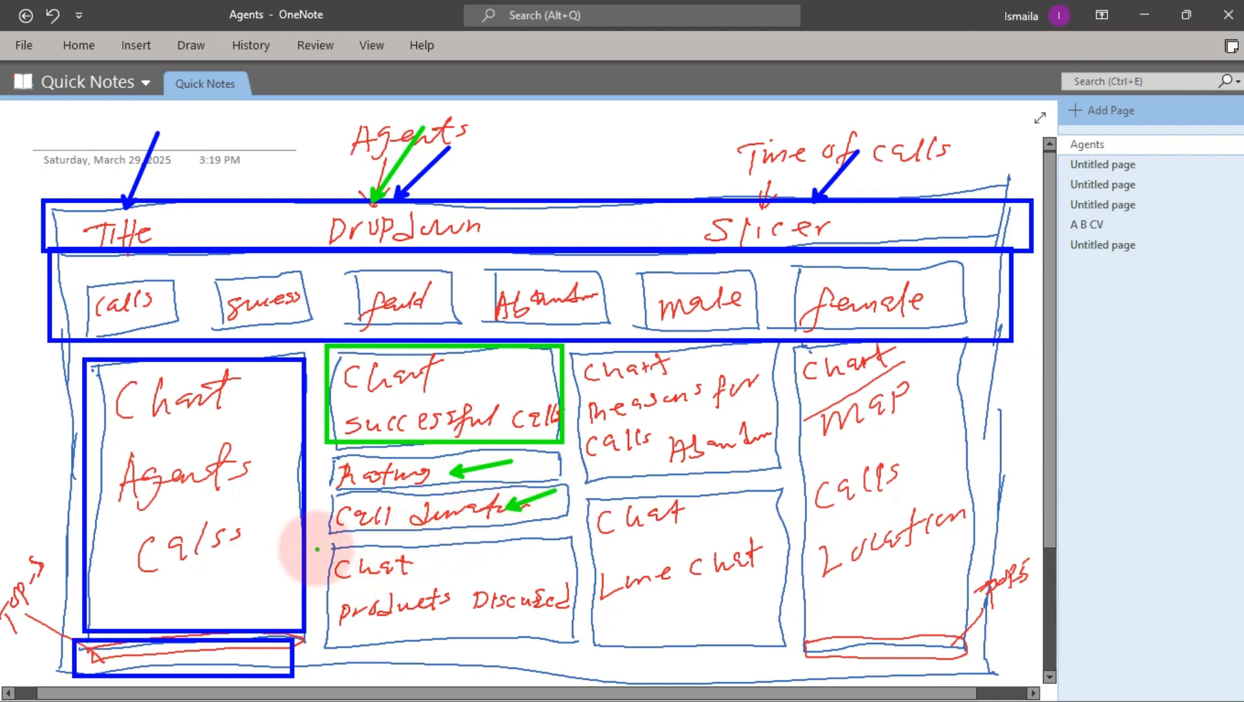
drag(320, 546, 576, 644)
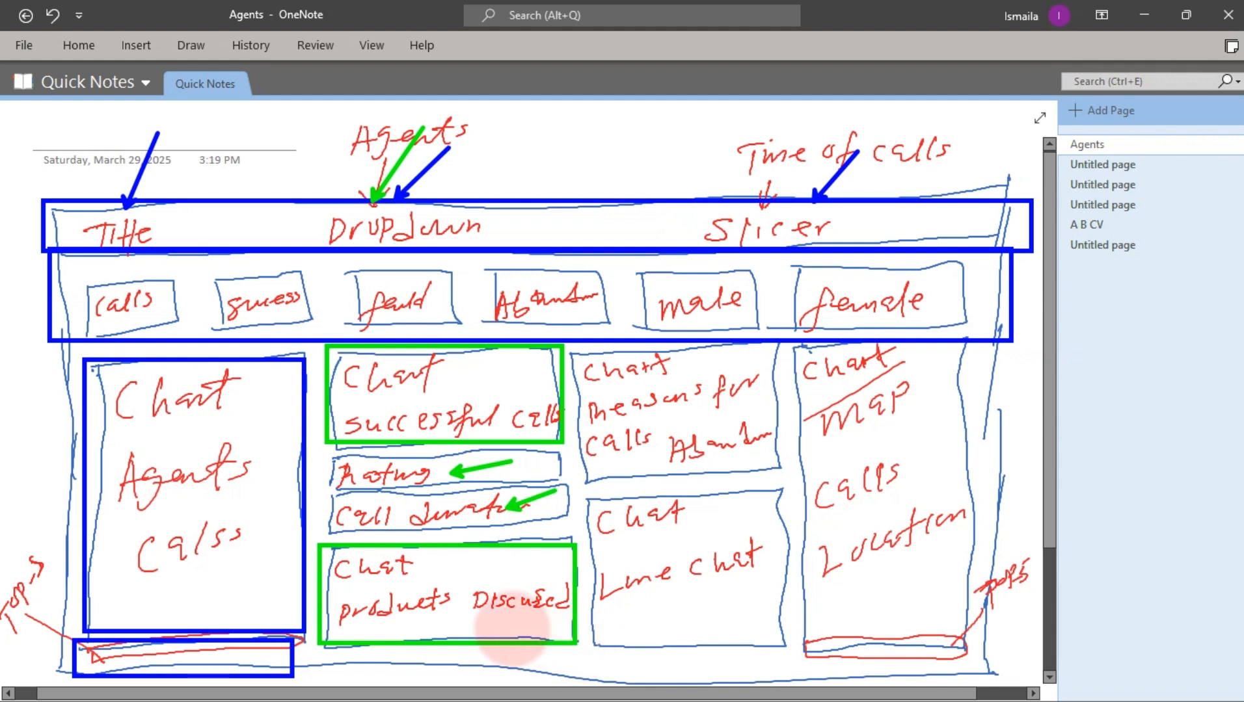
click(448, 592)
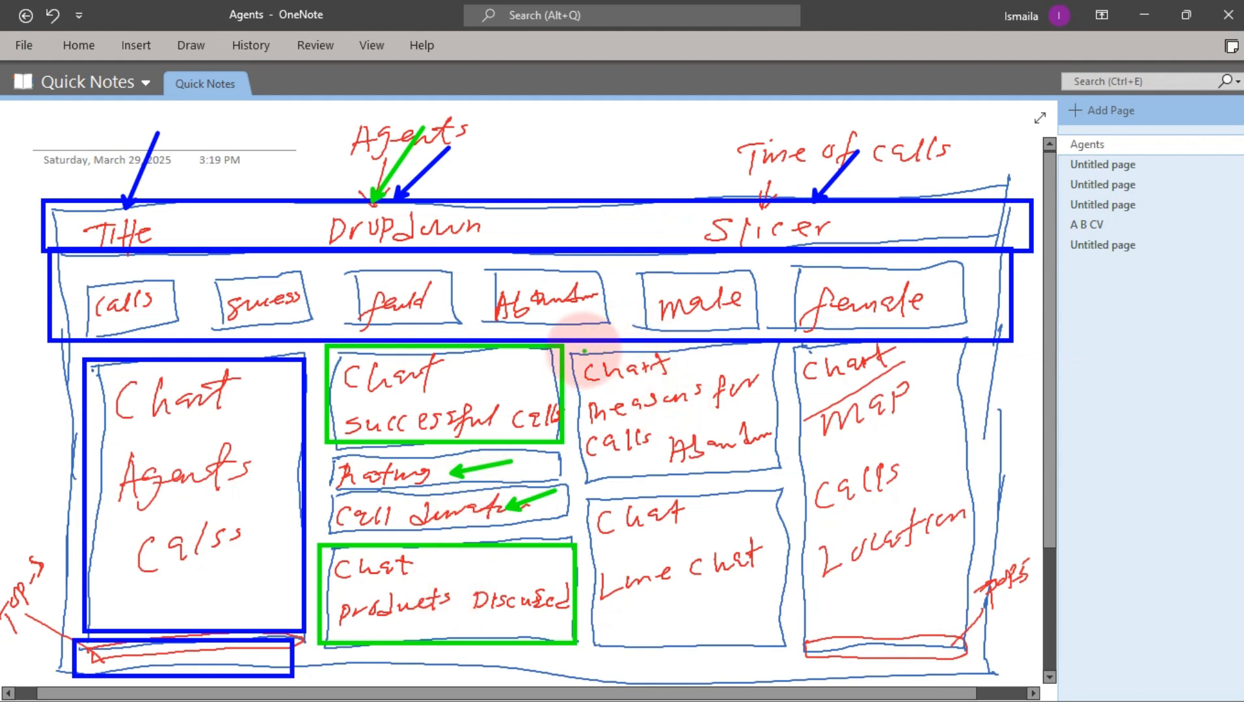
mouse_move(570, 351)
mouse_down()
mouse_move(700, 458)
mouse_move(783, 474)
mouse_up()
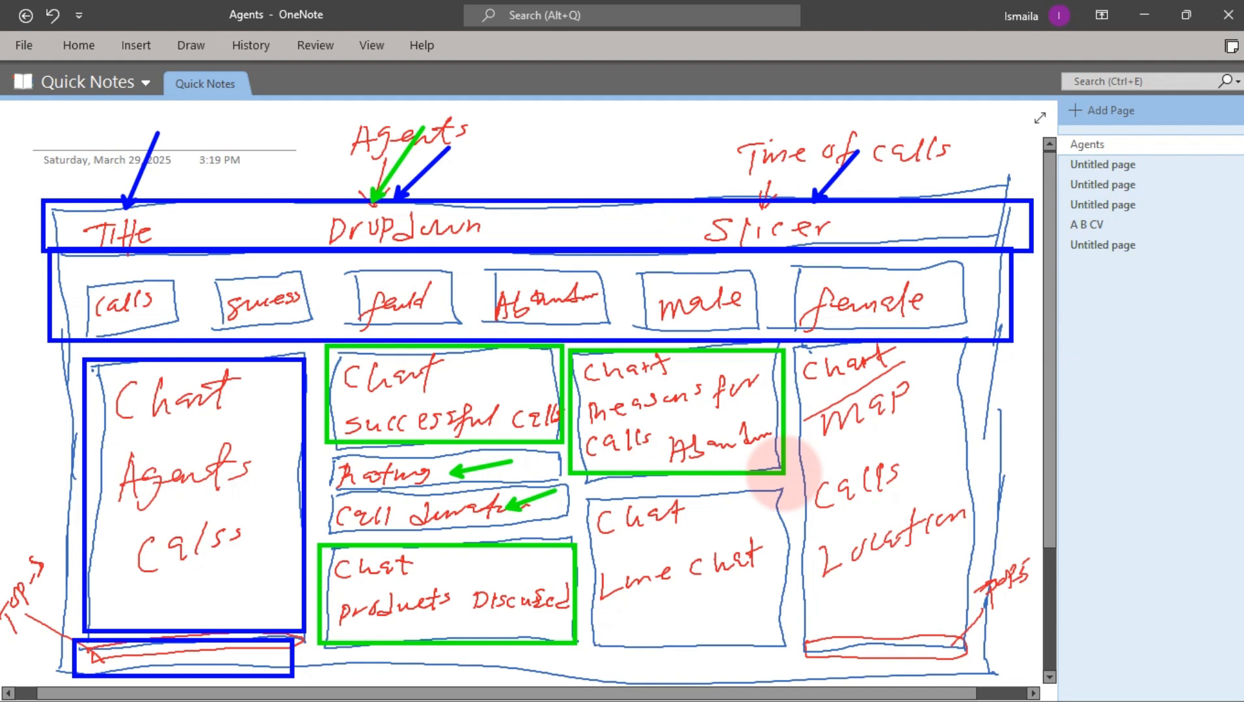
click(591, 505)
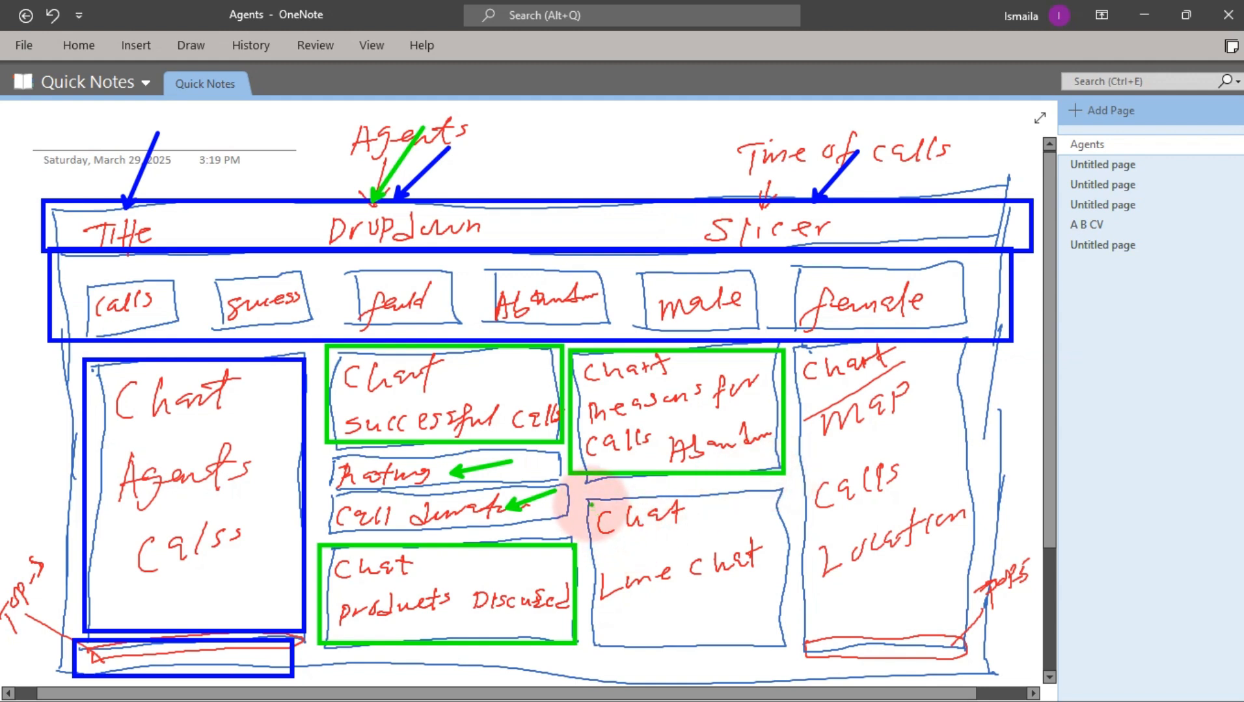
mouse_move(582, 498)
mouse_down()
mouse_move(707, 632)
mouse_move(792, 646)
mouse_up()
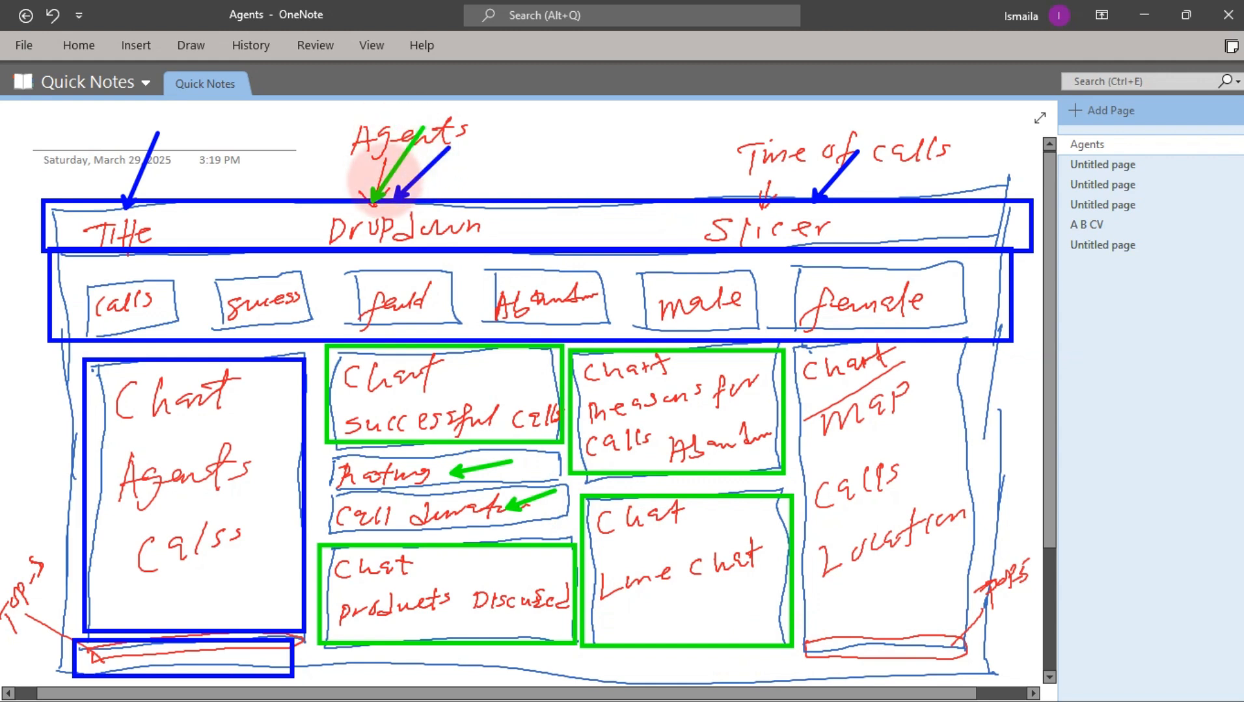
drag(385, 198, 423, 127)
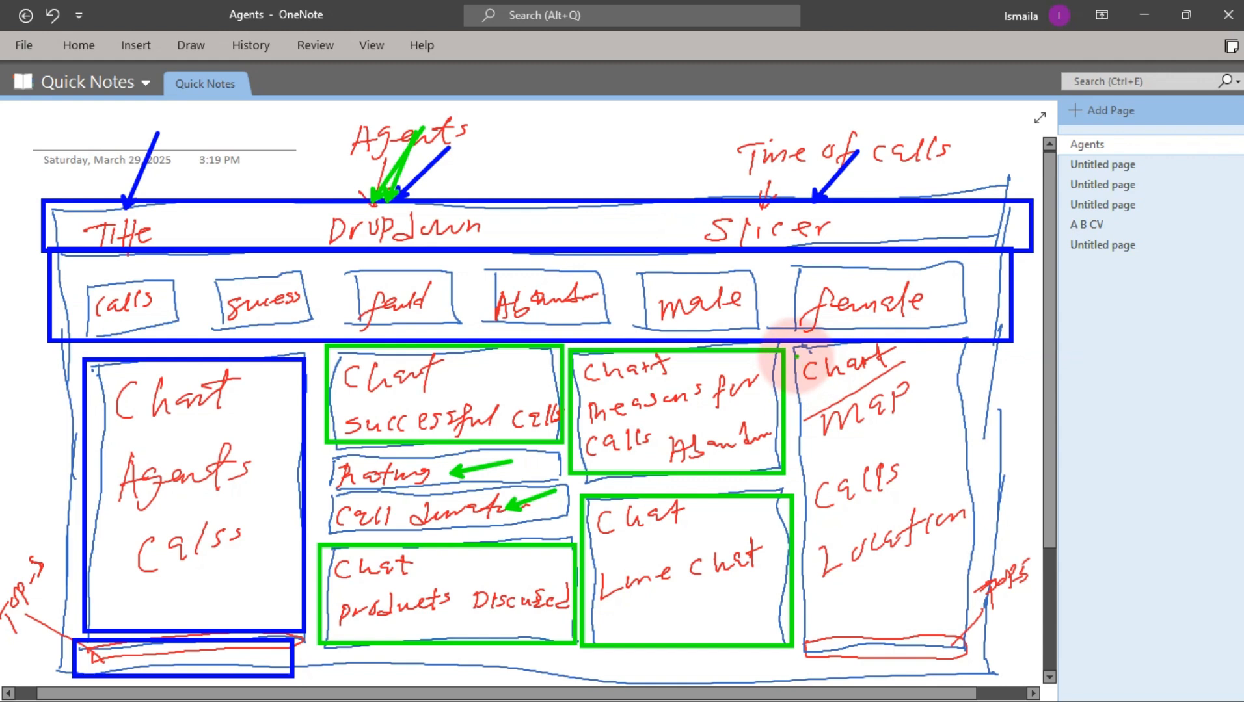
drag(795, 352, 969, 630)
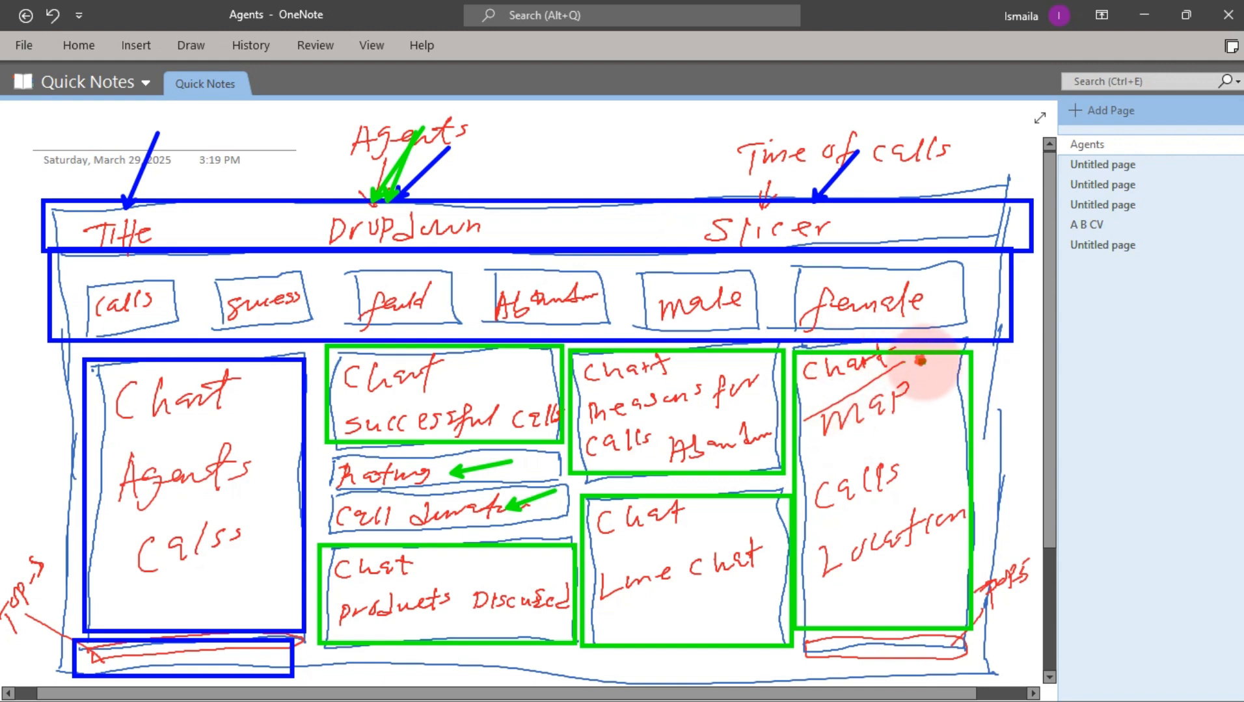
drag(920, 360, 962, 383)
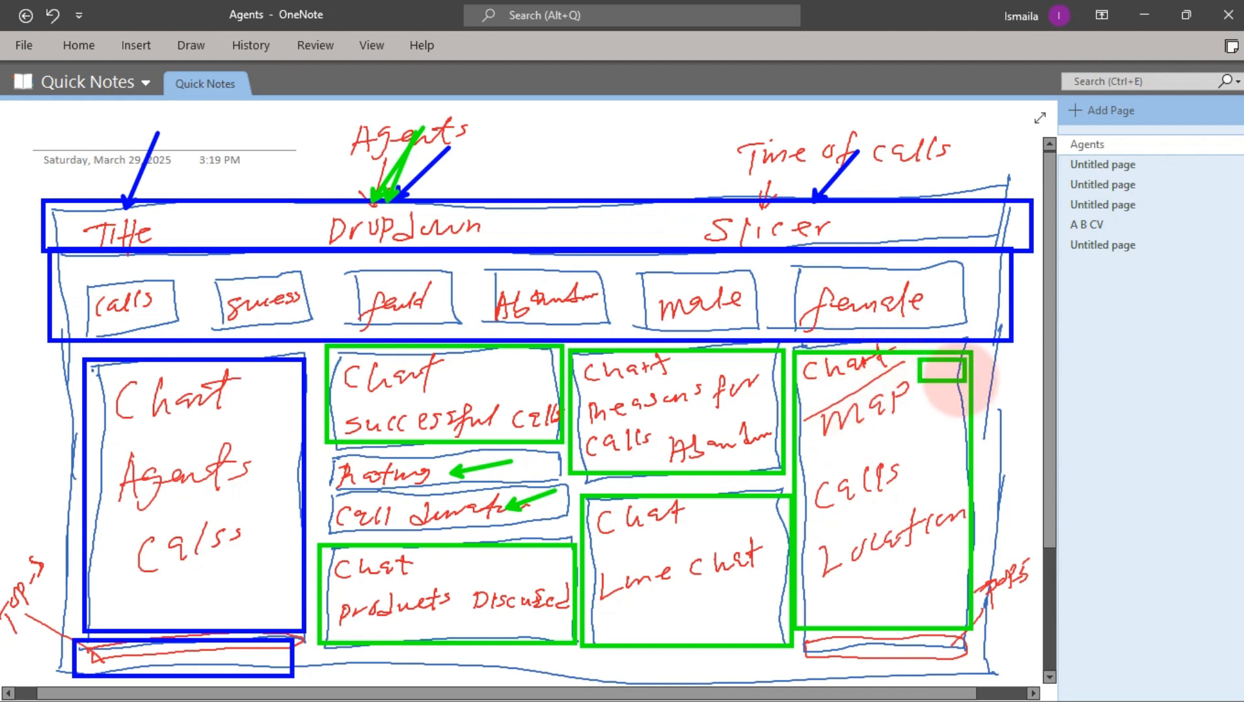
click(940, 375)
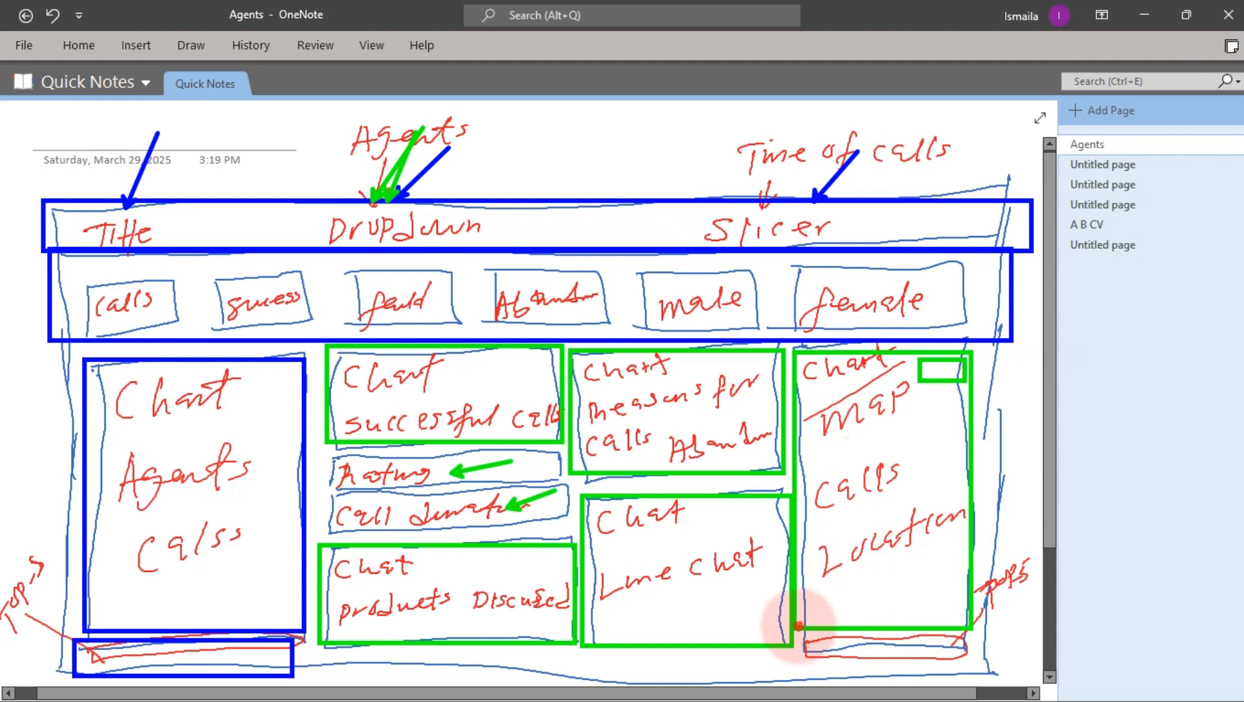
drag(798, 628, 968, 659)
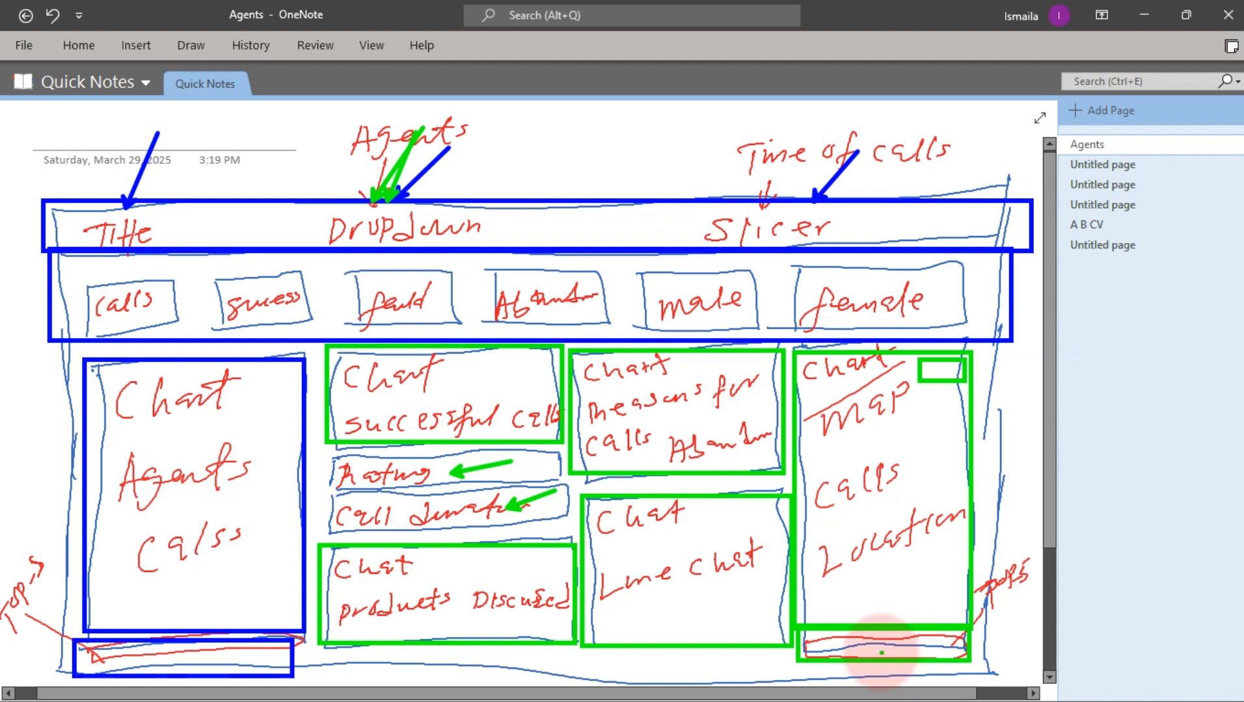
key(Escape)
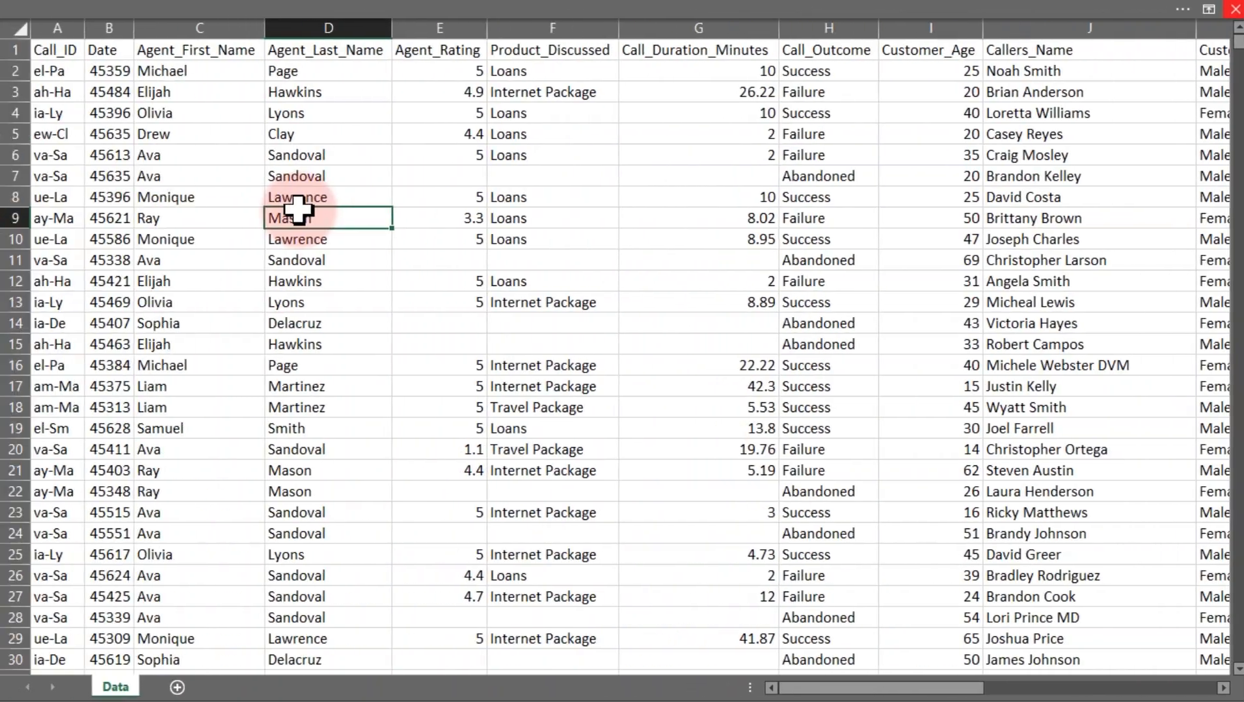
Examine the date and agent name columns on the Data sheet
click(316, 137)
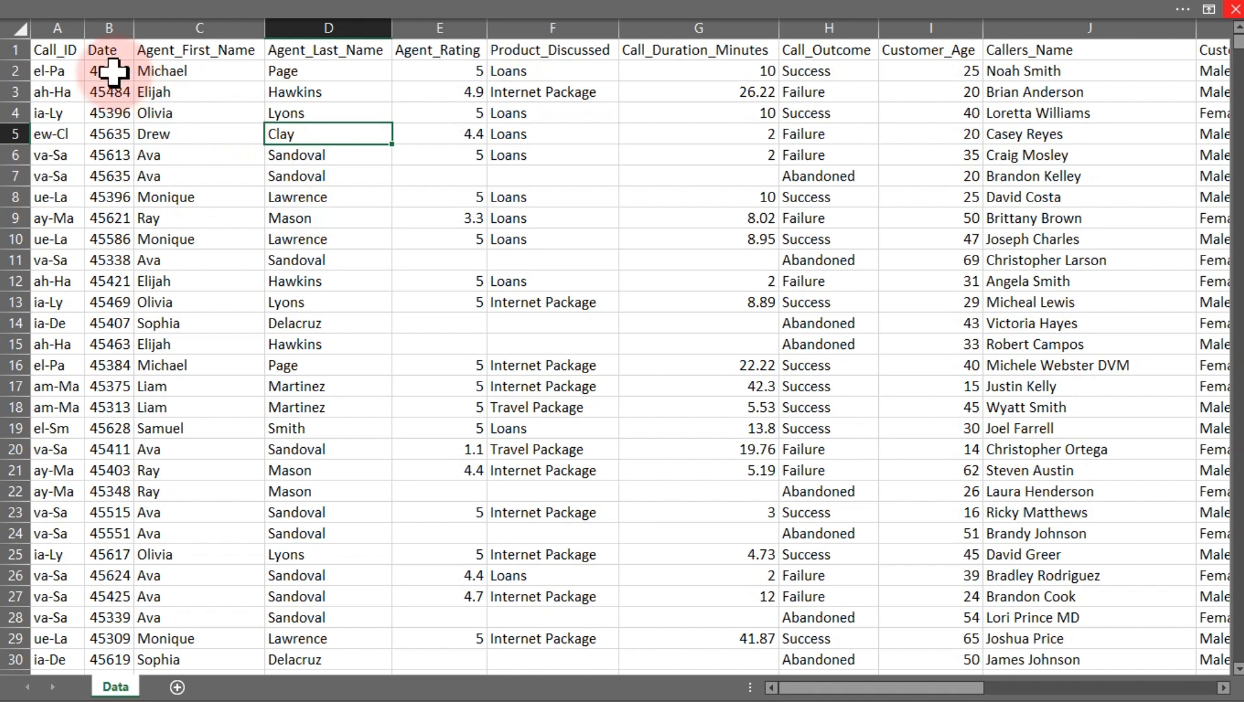
drag(109, 72, 105, 281)
drag(167, 73, 195, 176)
drag(289, 72, 291, 166)
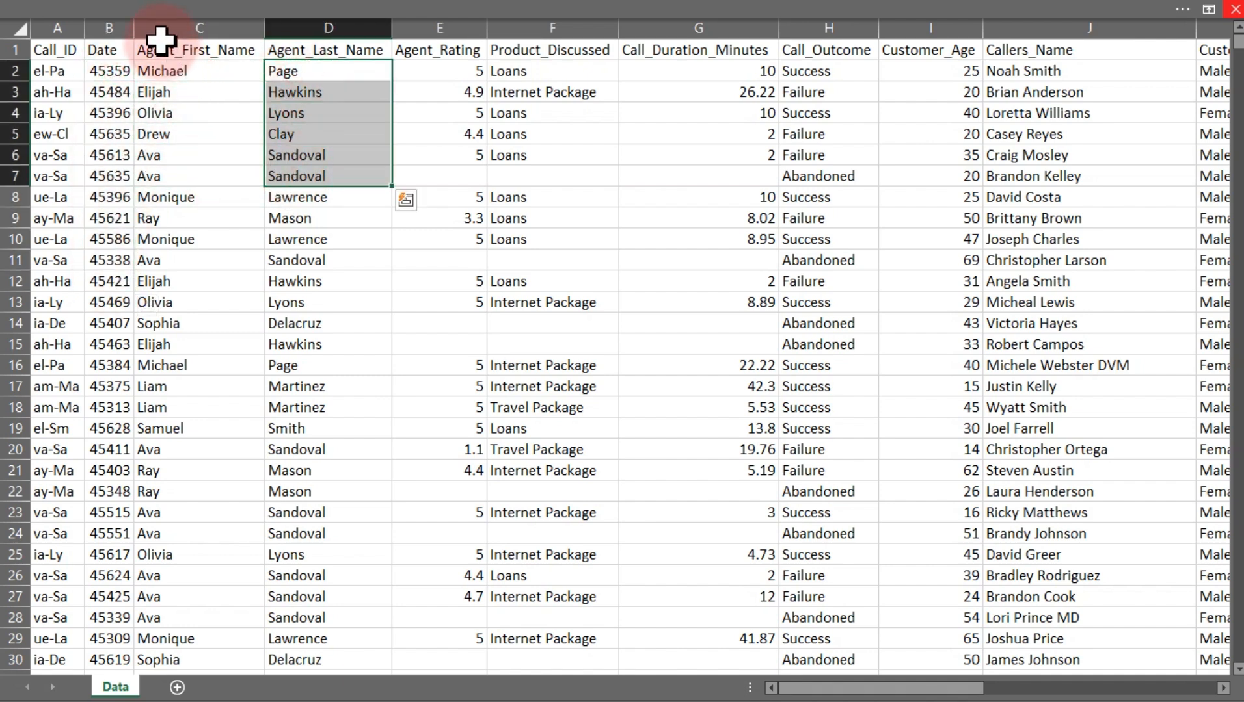
click(201, 27)
drag(202, 27, 312, 29)
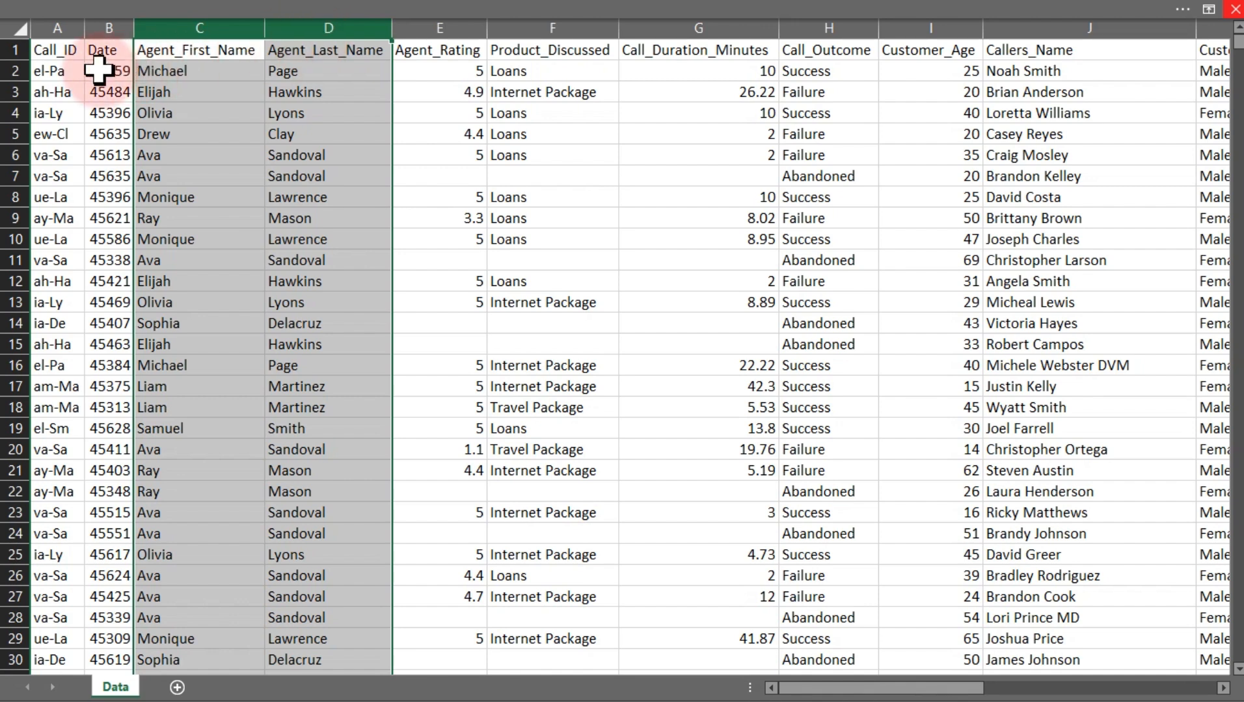
drag(97, 70, 98, 263)
drag(98, 280, 98, 298)
click(218, 195)
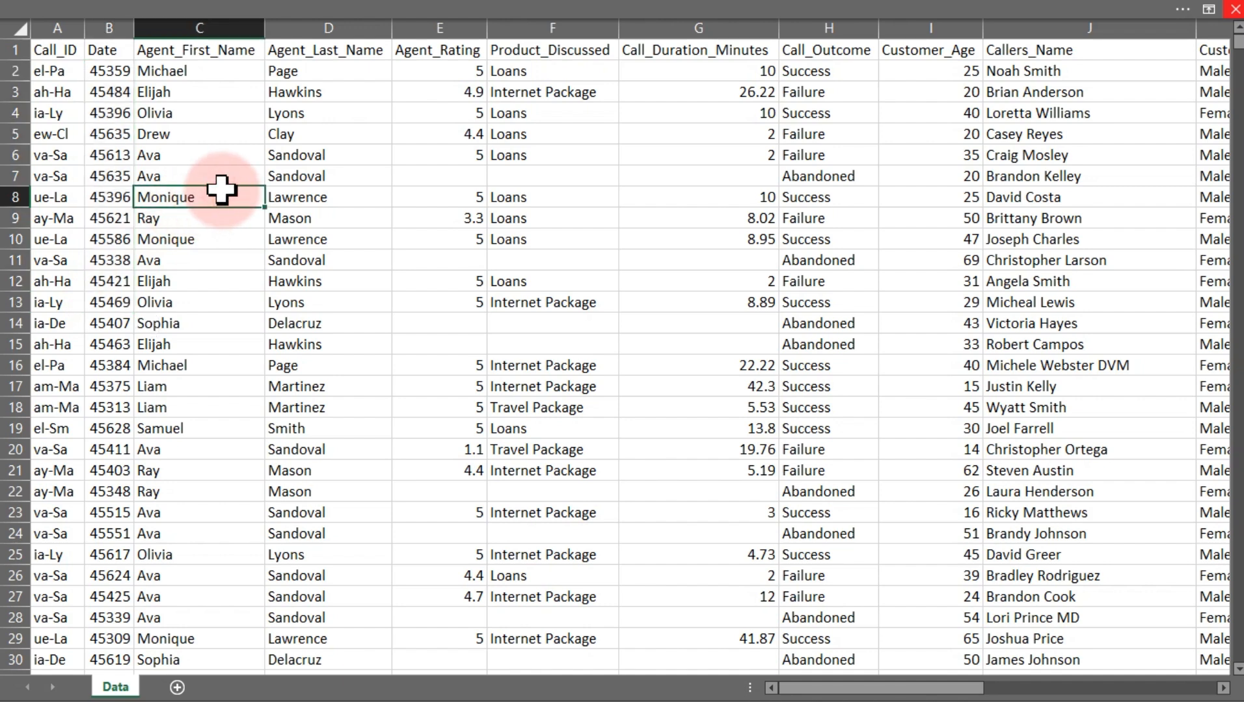
Convert the call data range into a table with headers
key(ctrl+t)
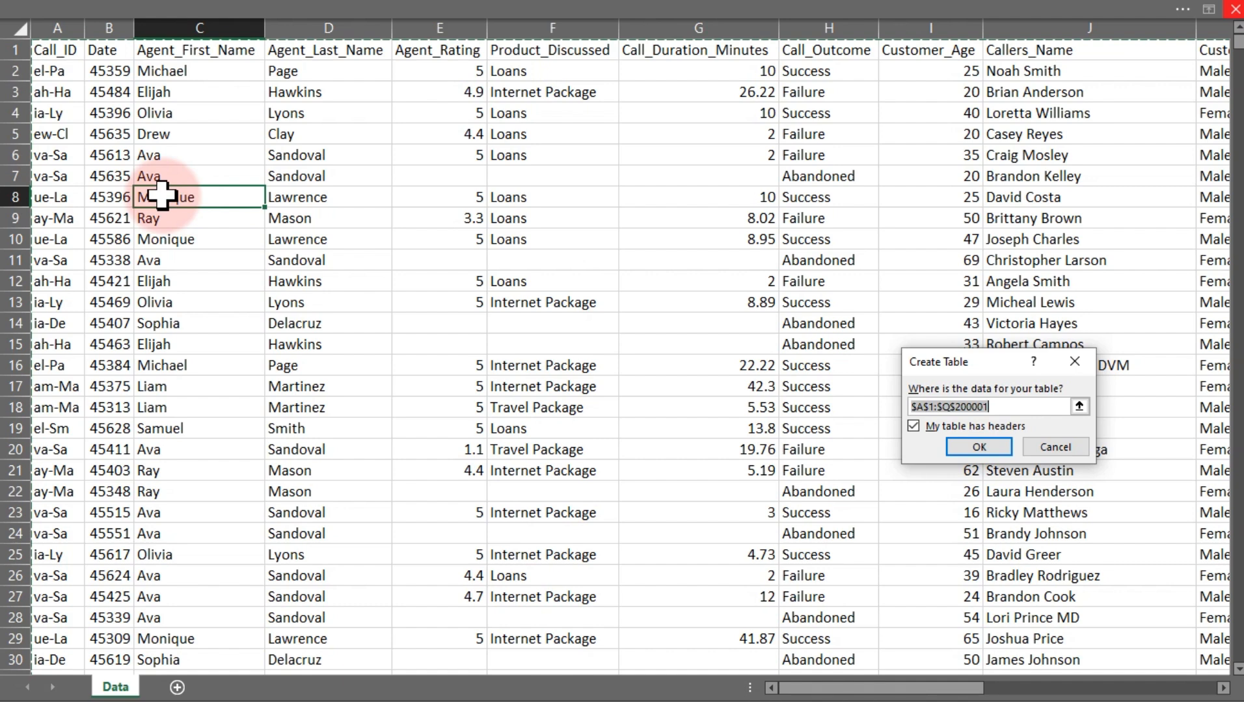
click(969, 448)
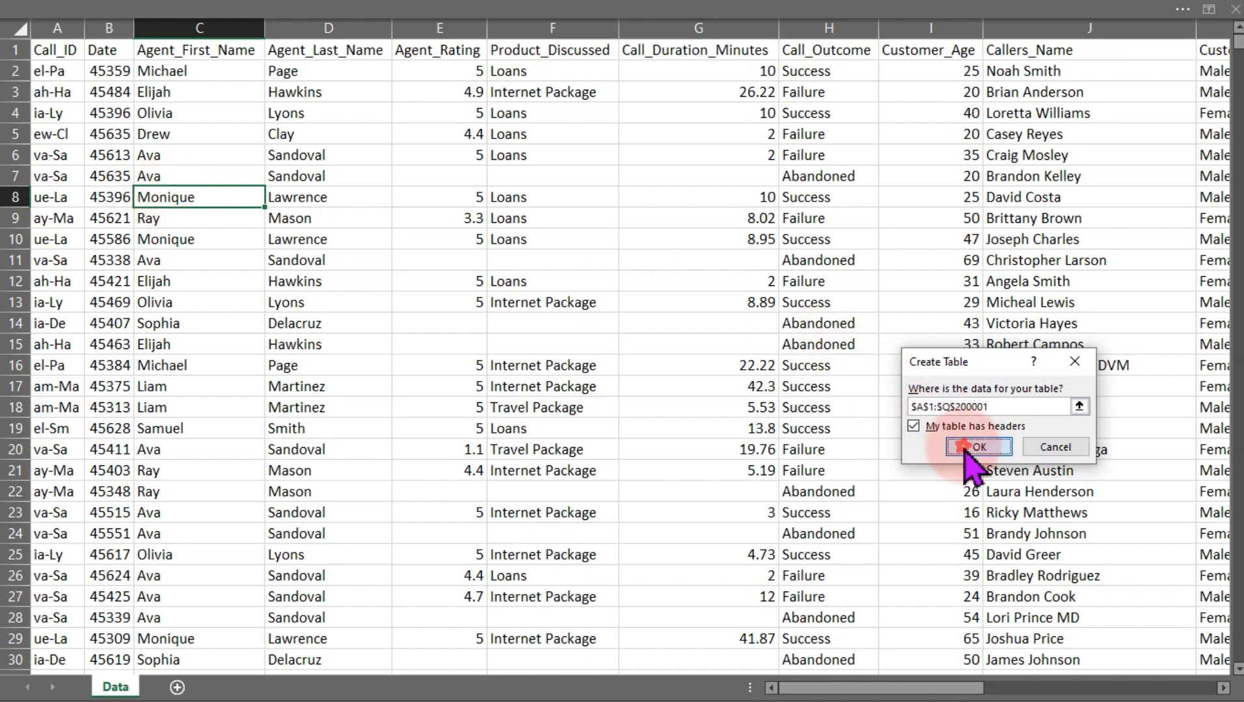
click(491, 242)
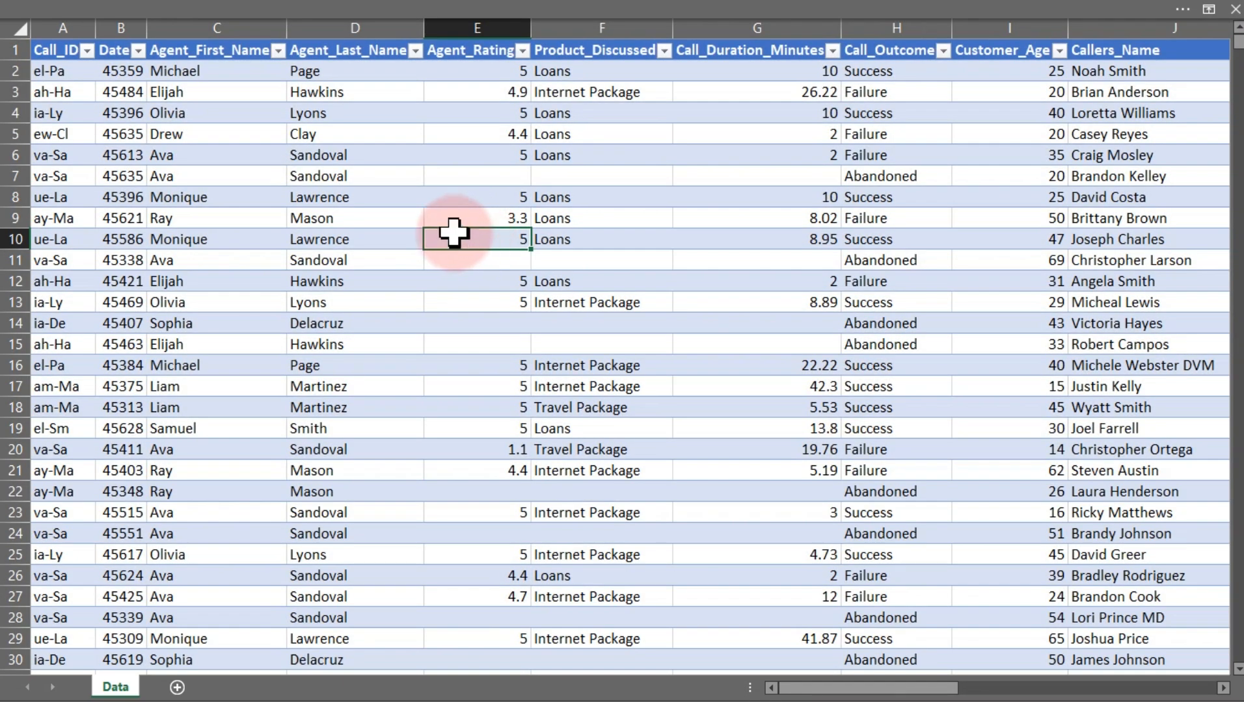
Change the table style to the first plain Light style
click(395, 5)
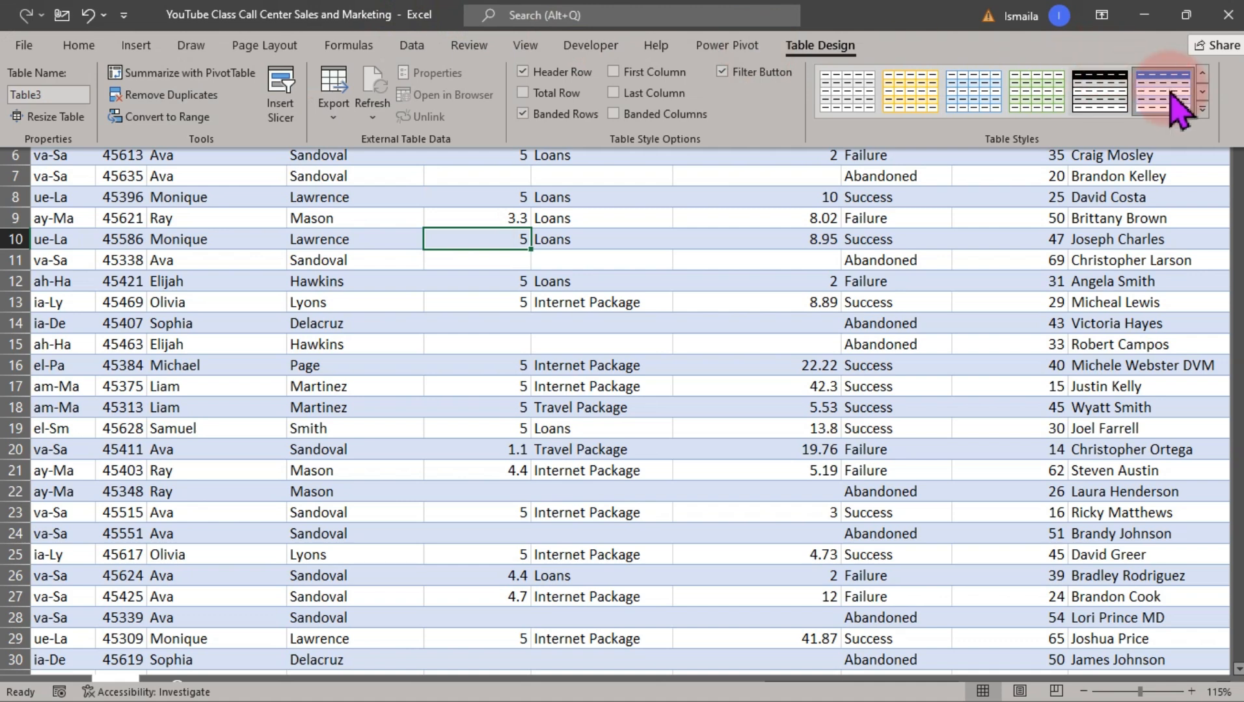
click(1202, 110)
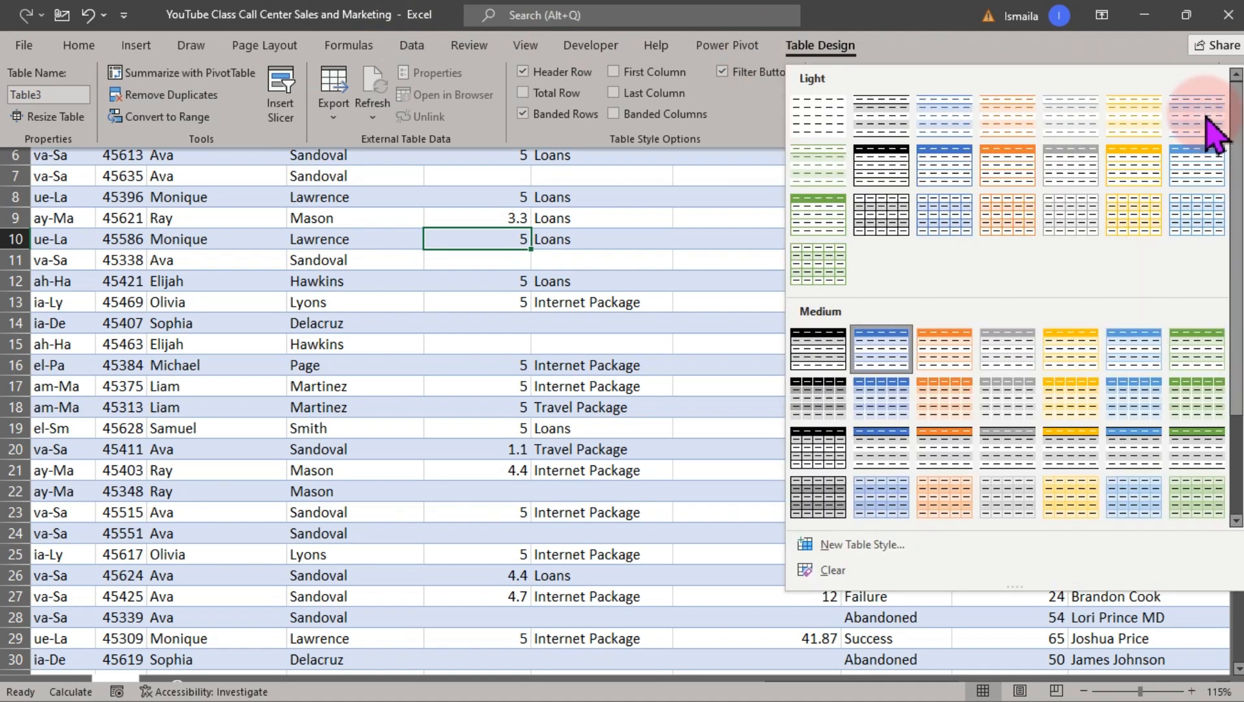
click(828, 124)
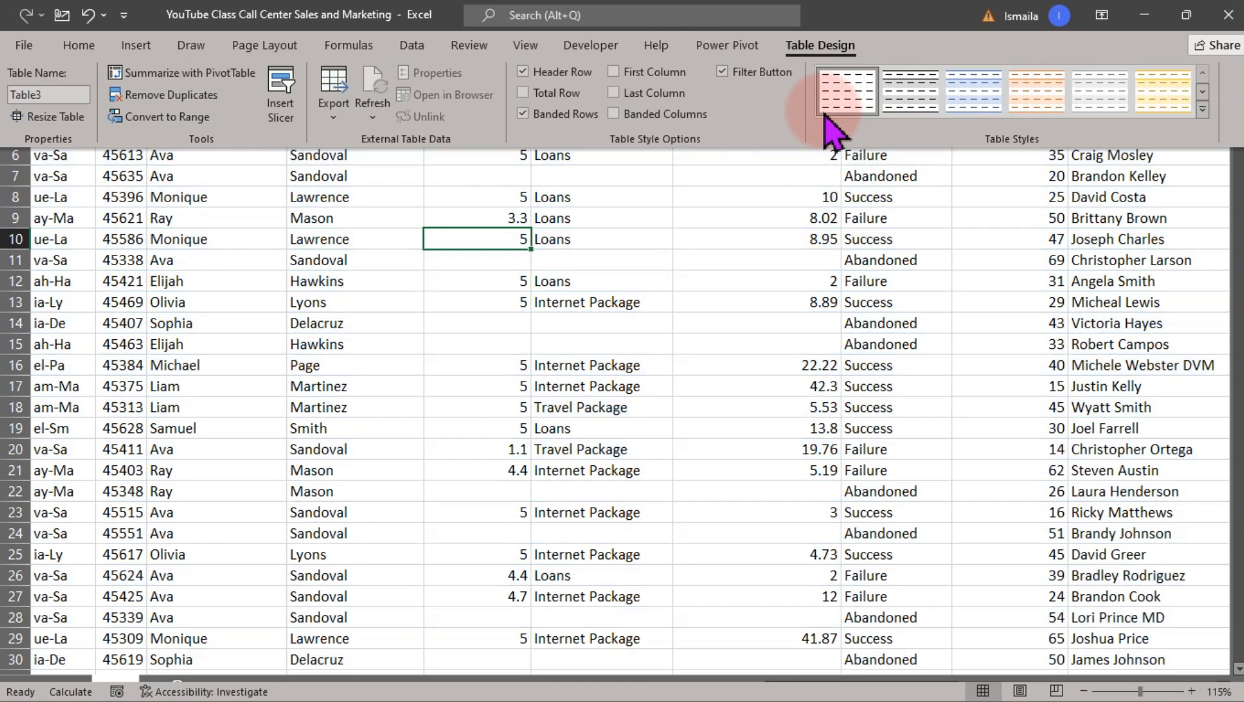
click(540, 284)
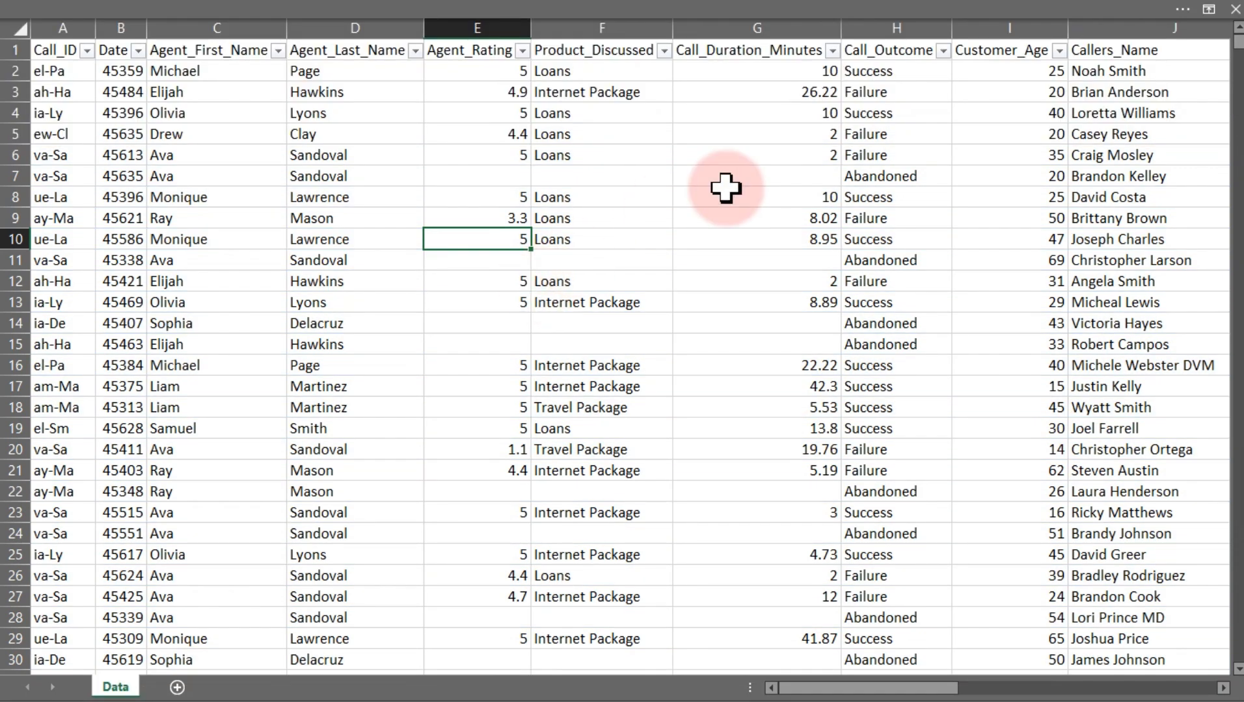
Format the Date column with the short date type 3/14/2012 and autofit the column width
click(116, 30)
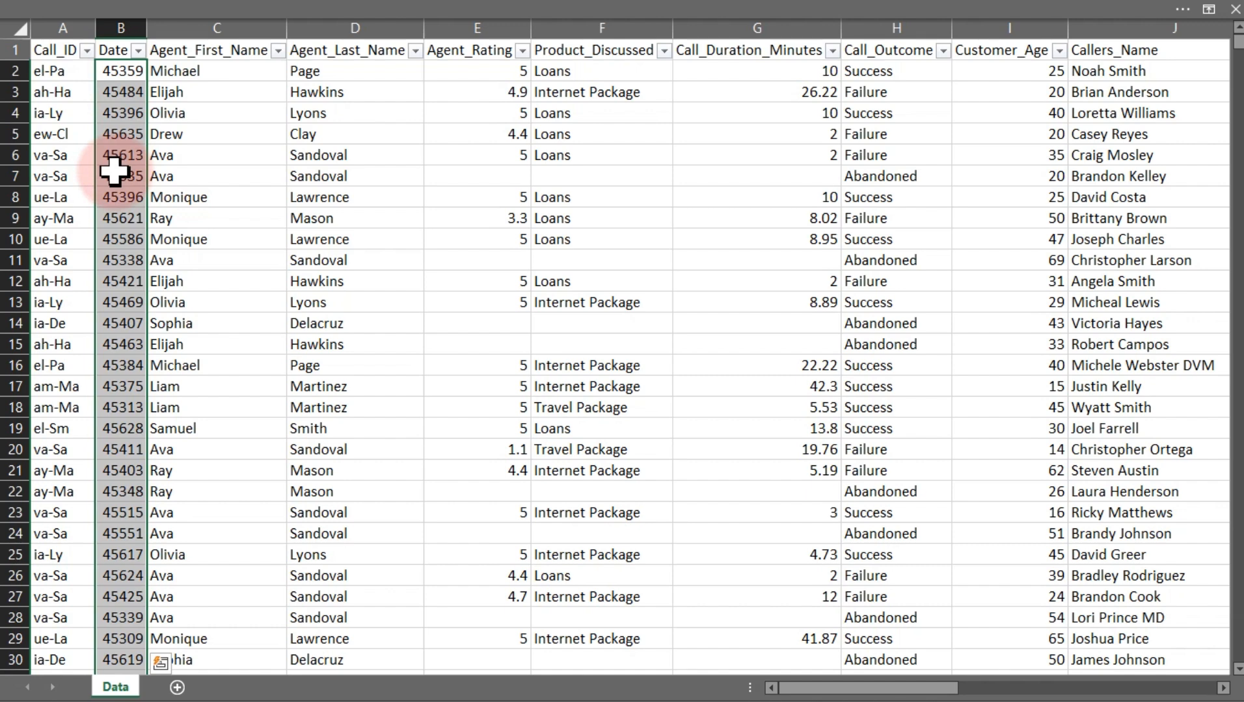
key(ctrl+1)
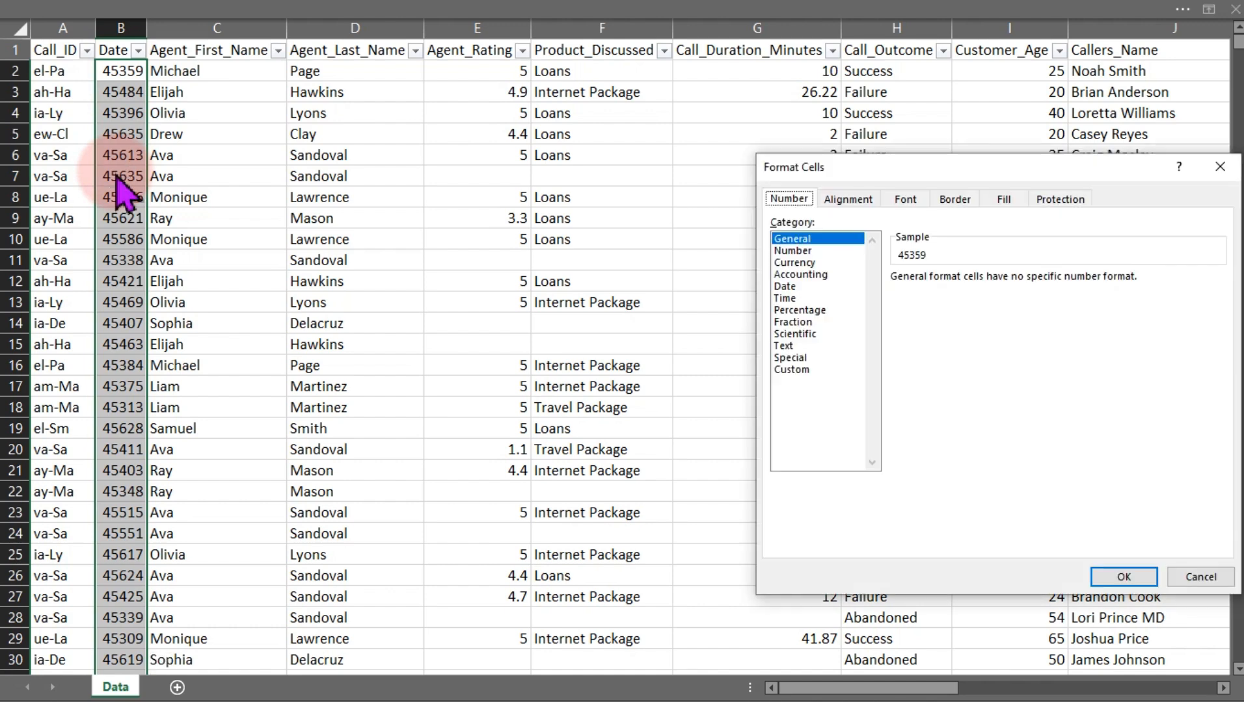
click(786, 286)
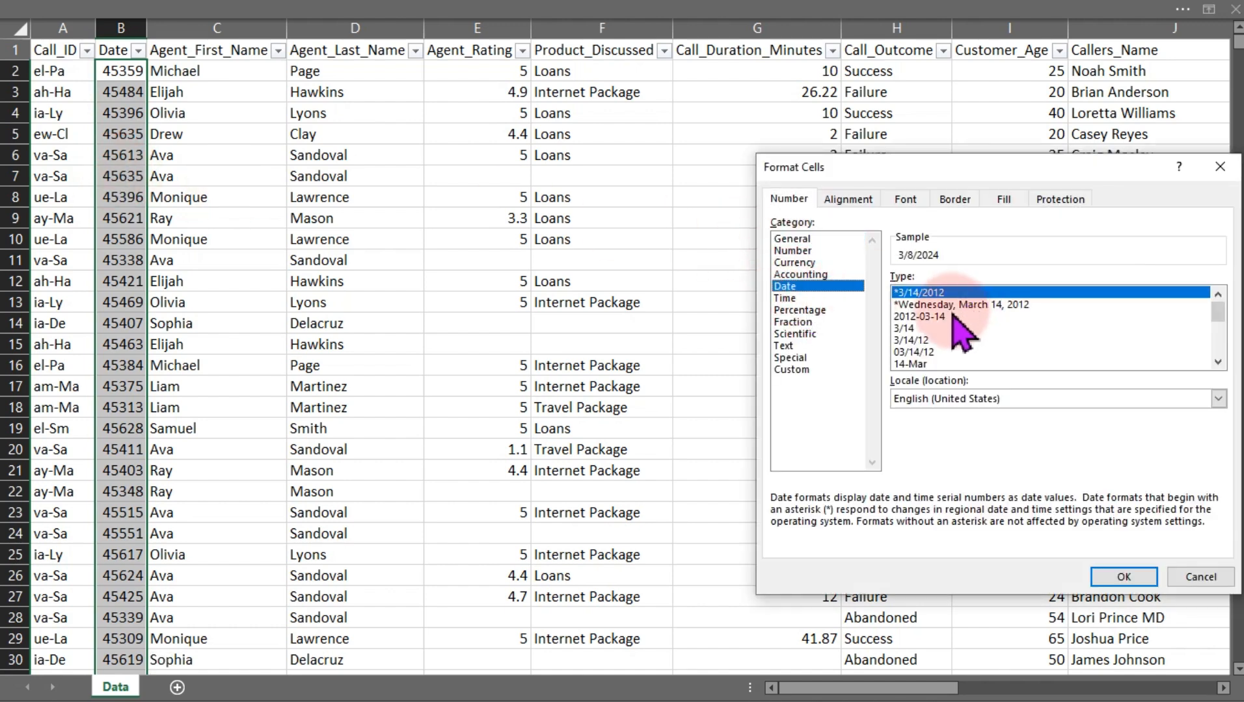
click(1124, 577)
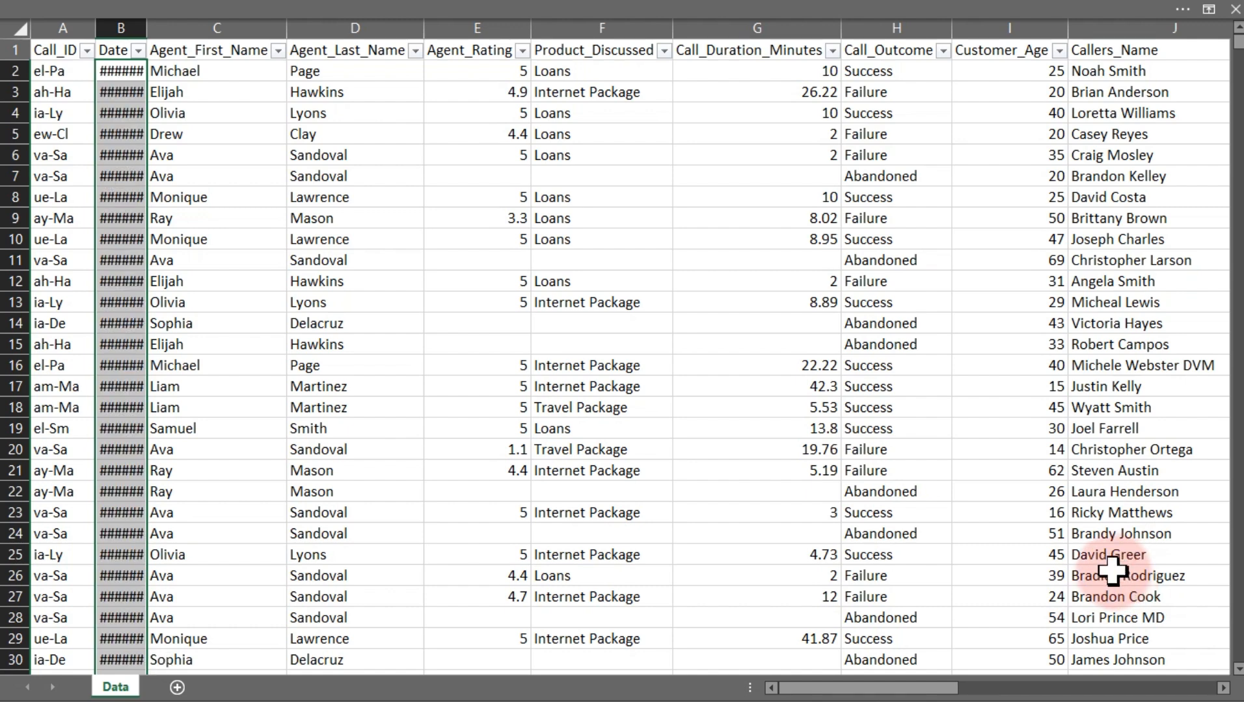
double_click(146, 28)
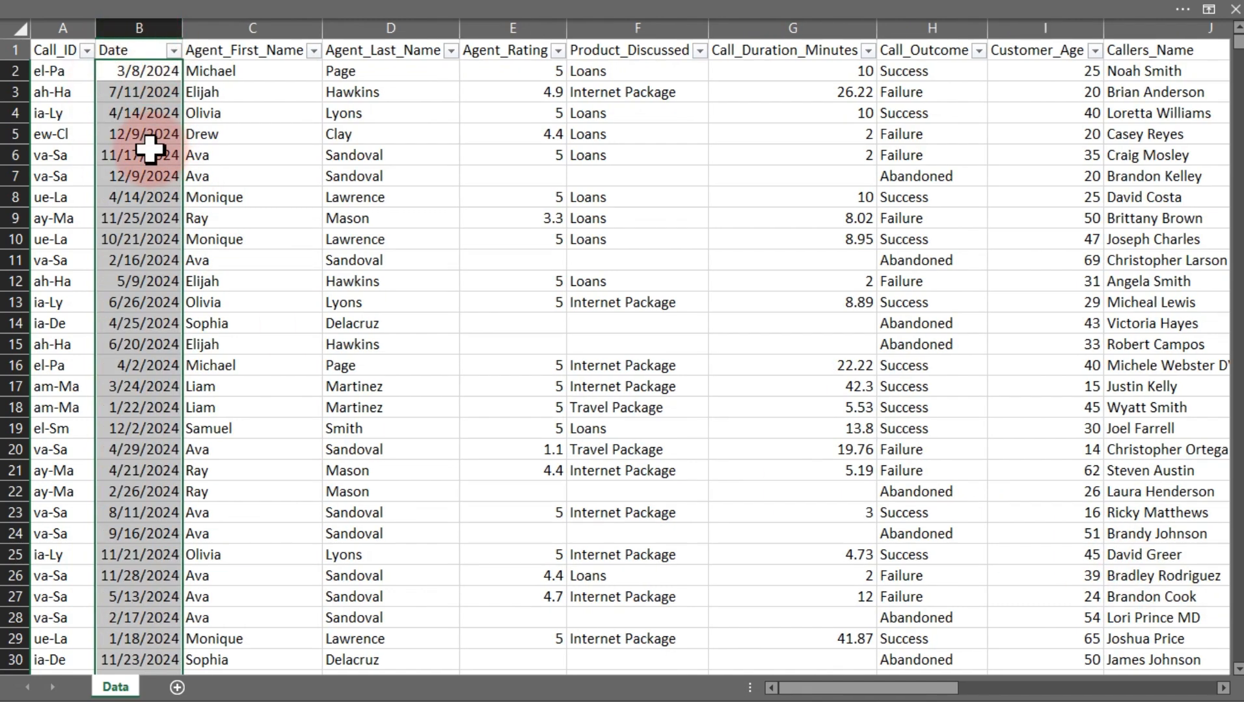
Insert a new table column before Agent_Rating and name its header Agent Full Name
click(505, 26)
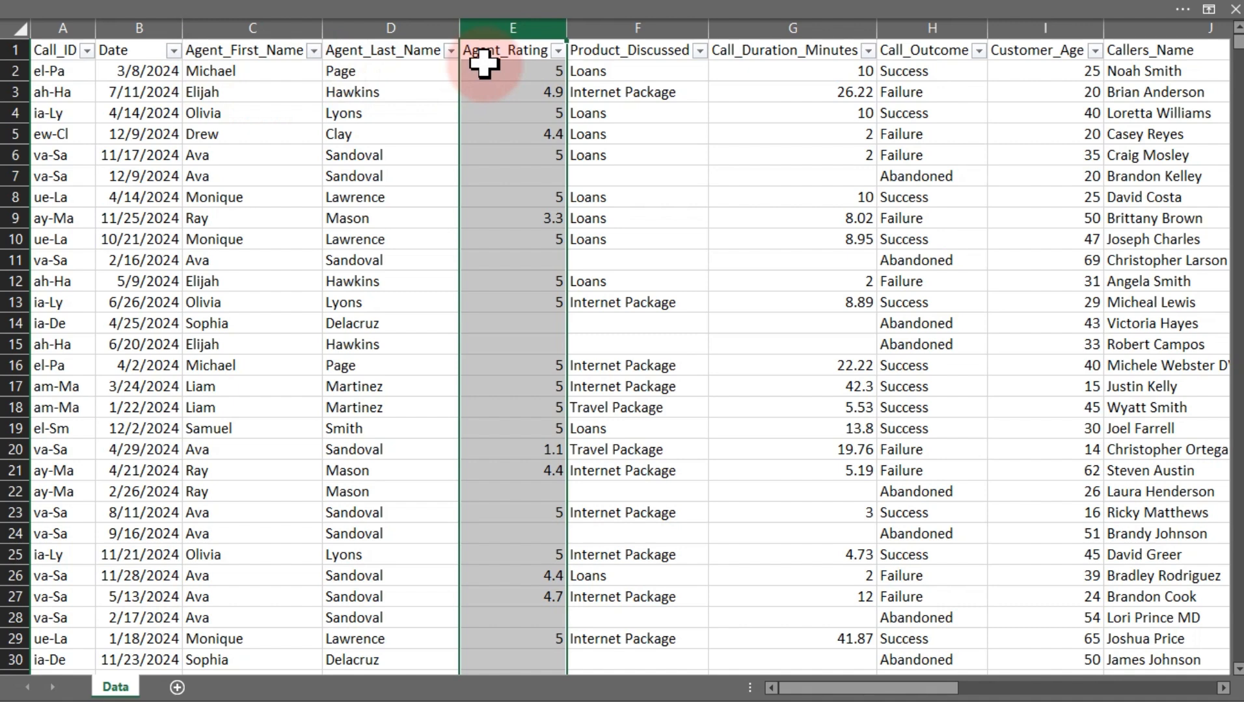
key(ctrl+shift+equal)
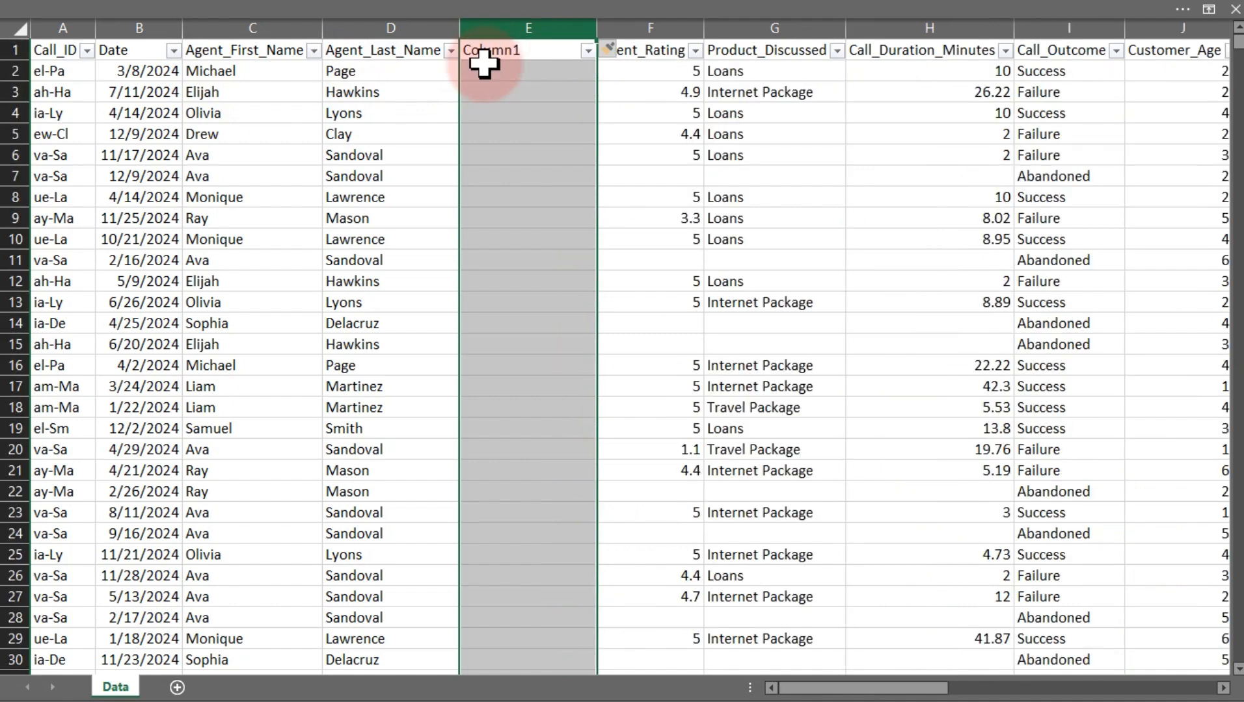
click(521, 52)
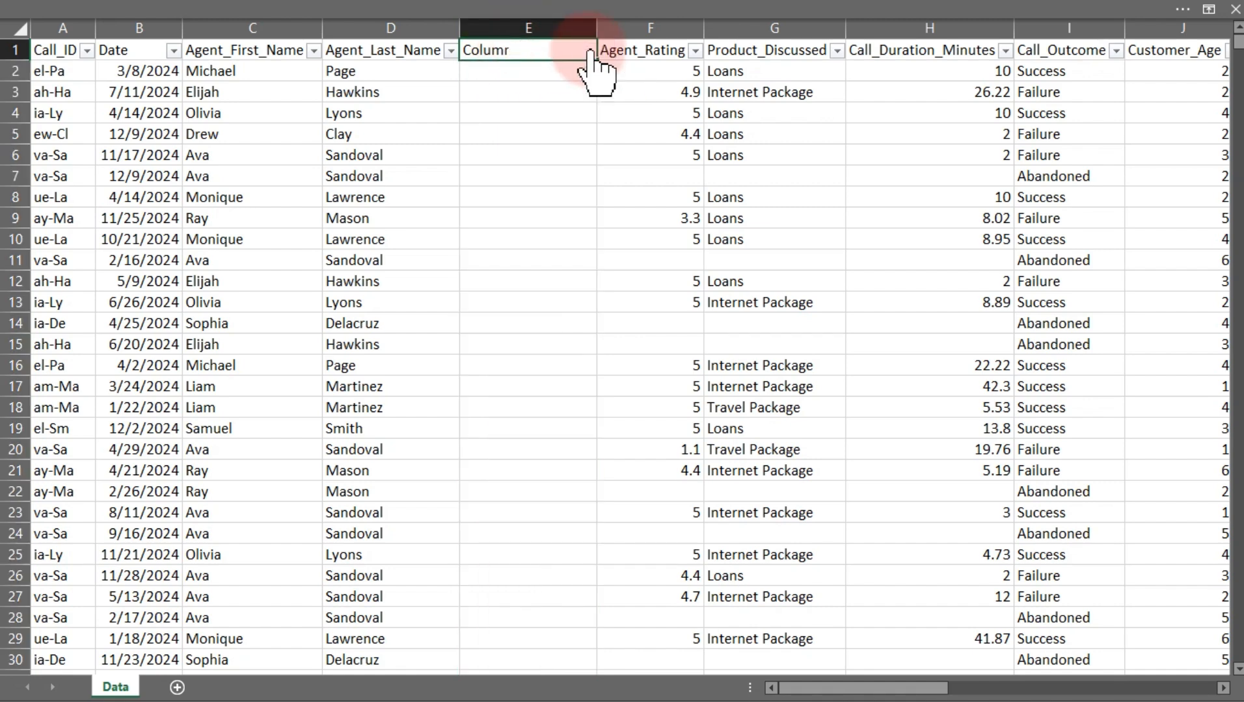
text(Full Name)
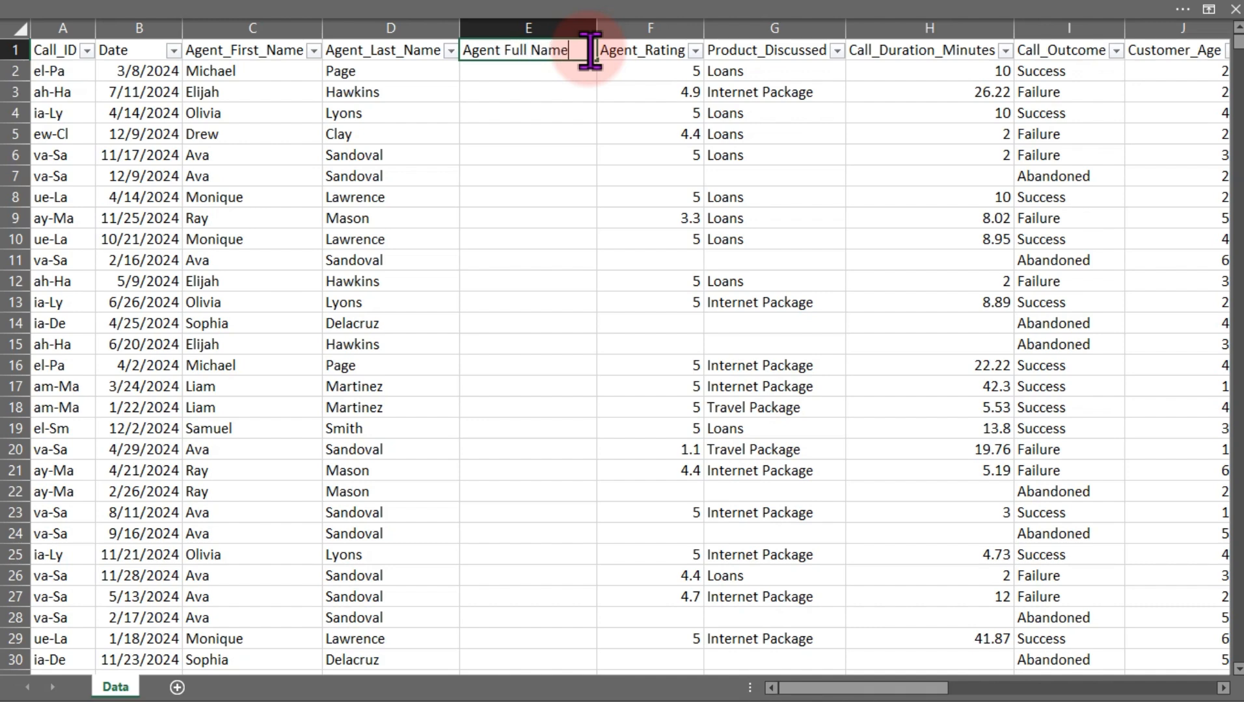
key(Return)
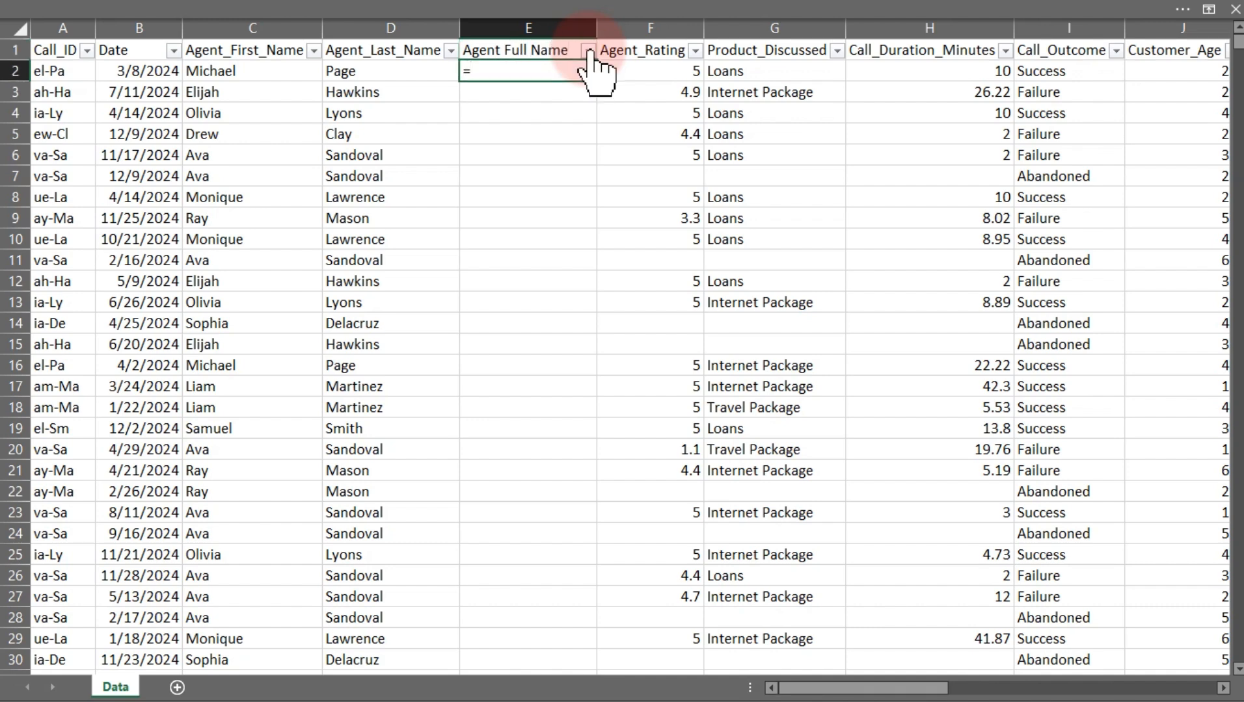
Fill the Agent Full Name column with a formula joining Agent_First_Name and Agent_Last_Name with a space
text(=)
click(260, 71)
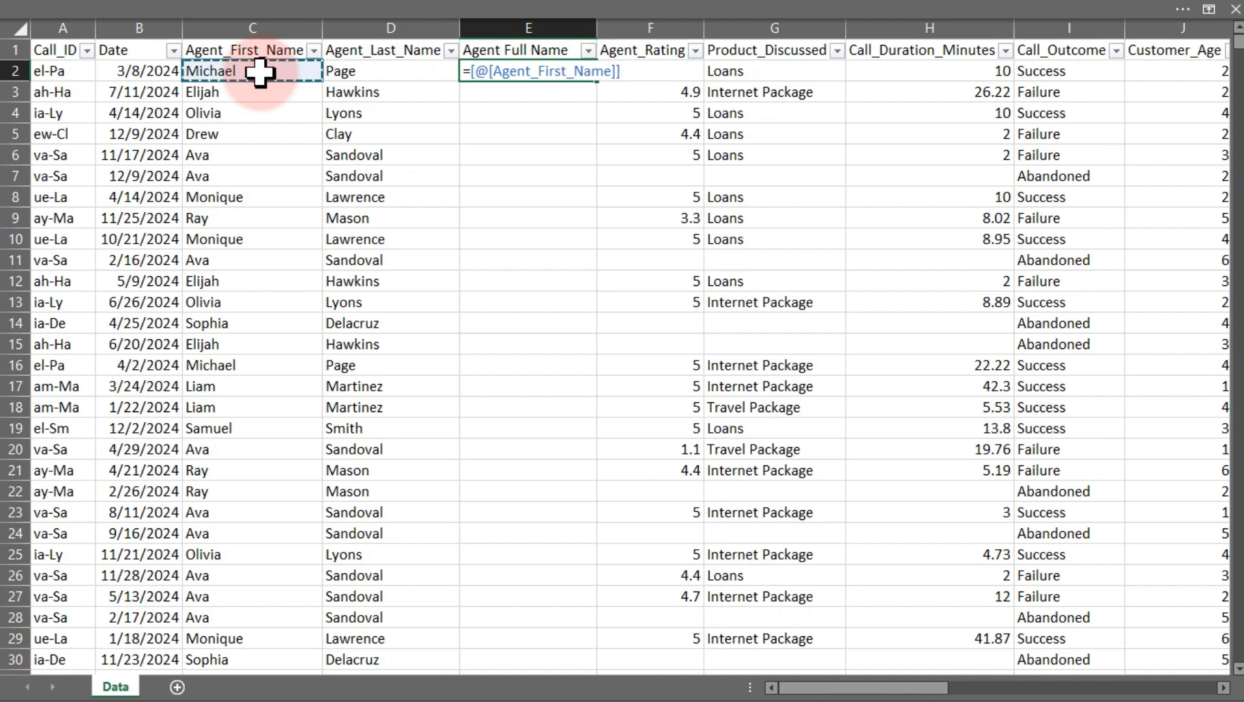
text(&" "&)
click(352, 69)
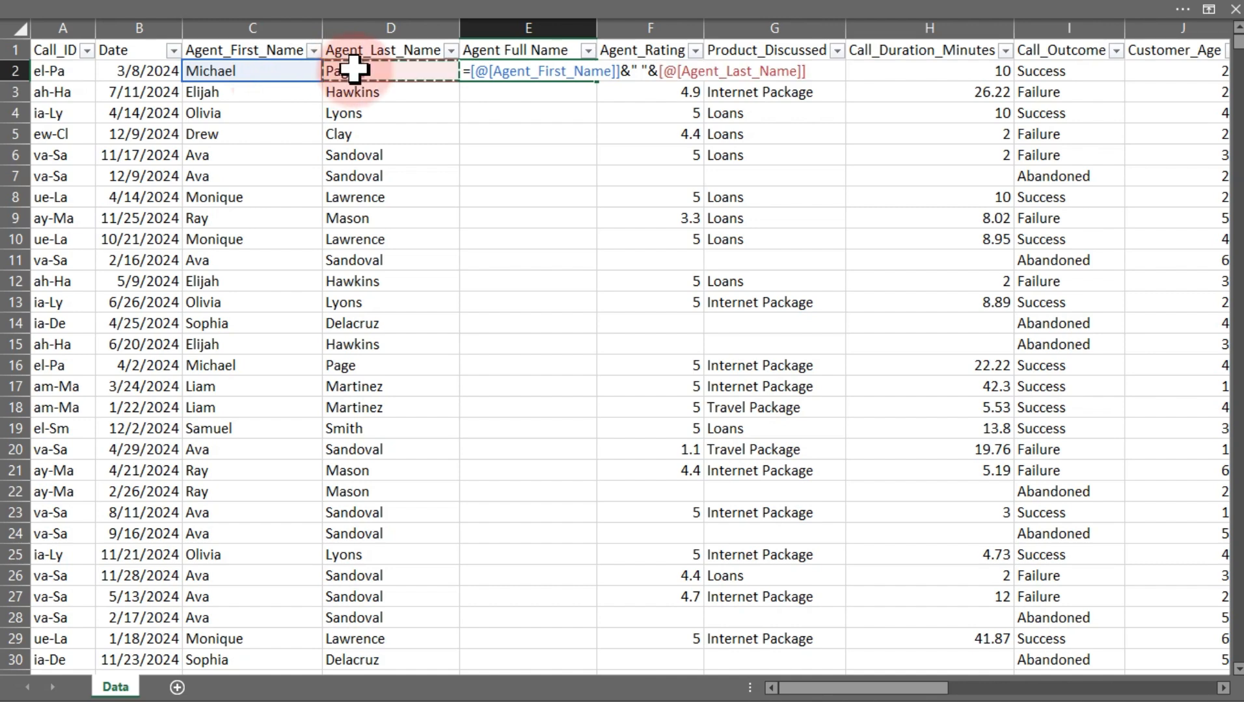
key(Return)
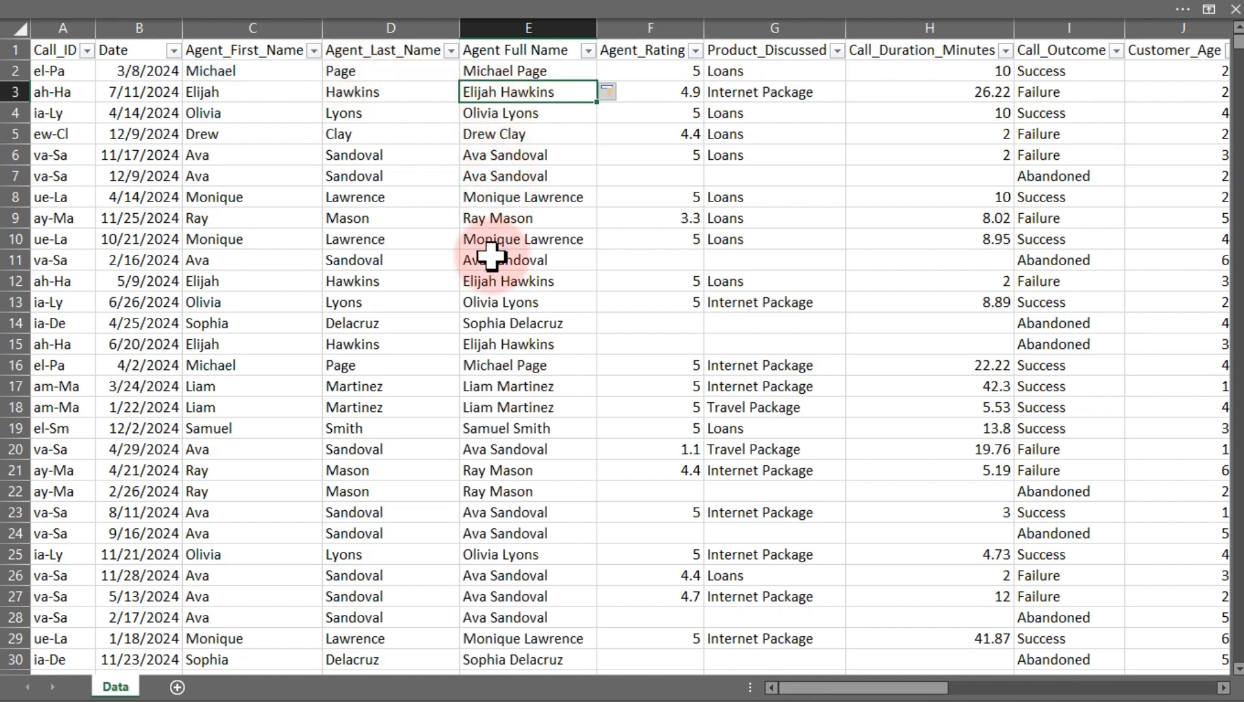
Insert a PivotTable from the call data table on a new worksheet
drag(511, 72, 515, 435)
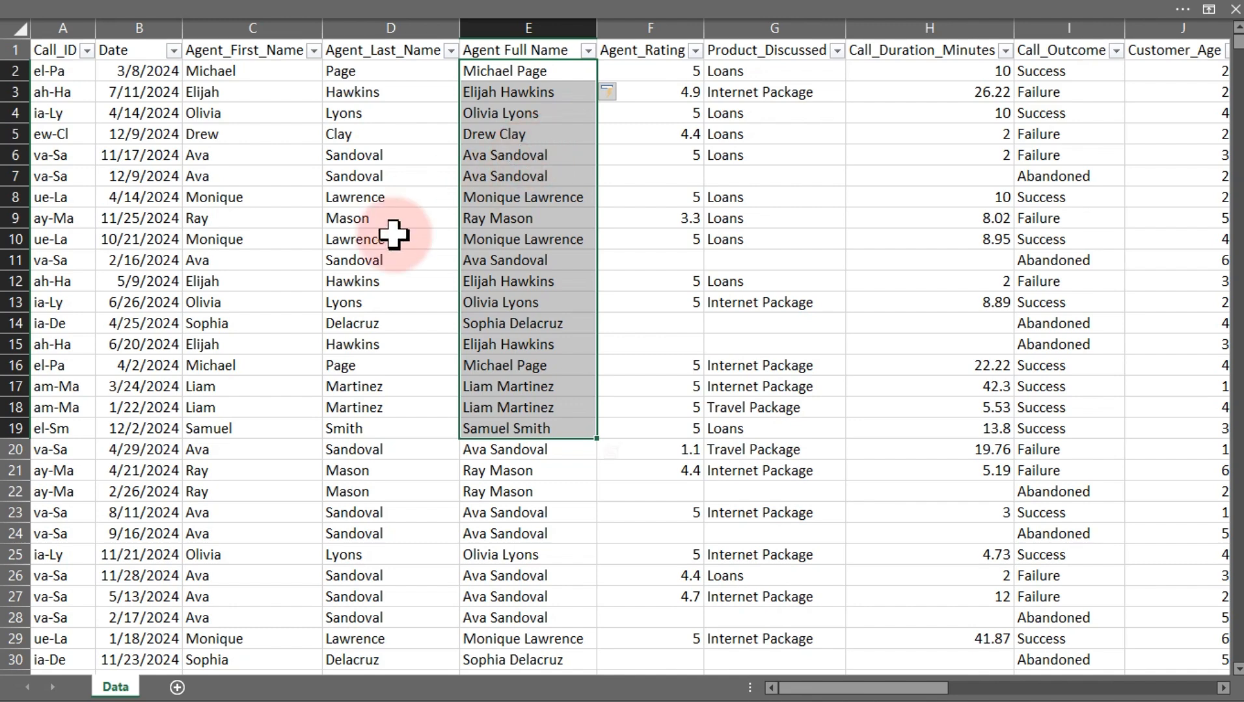
click(305, 345)
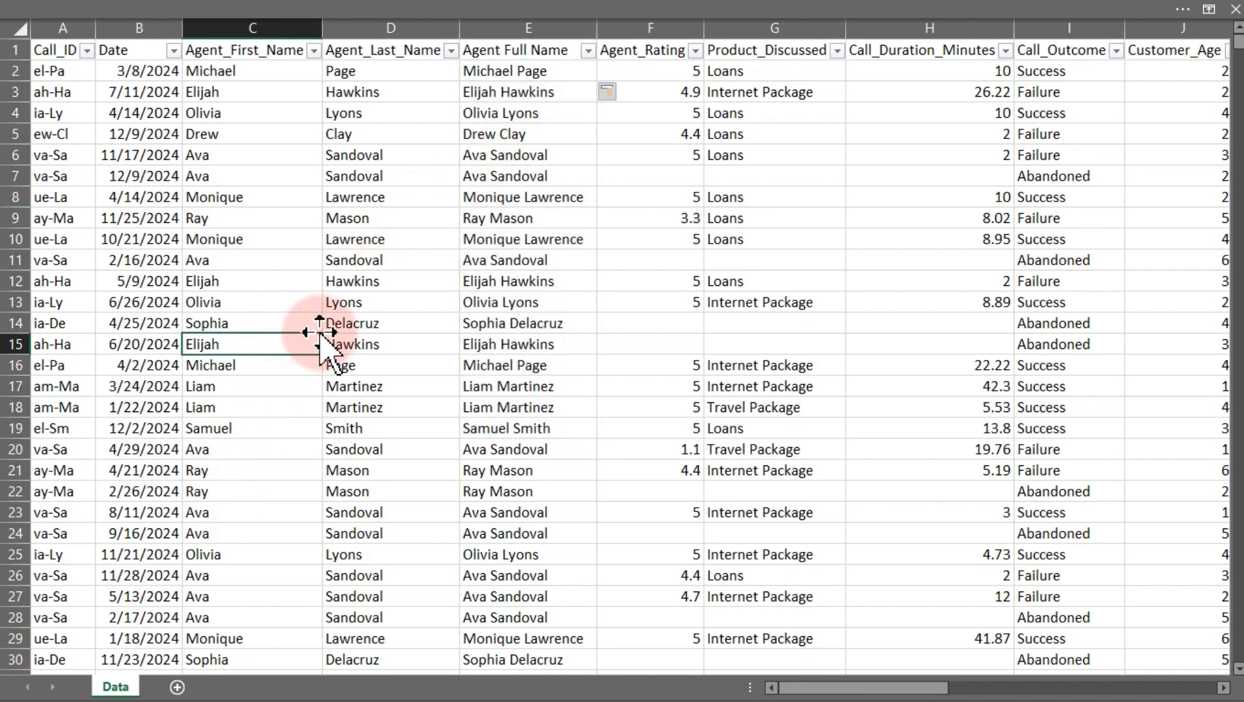
click(404, 8)
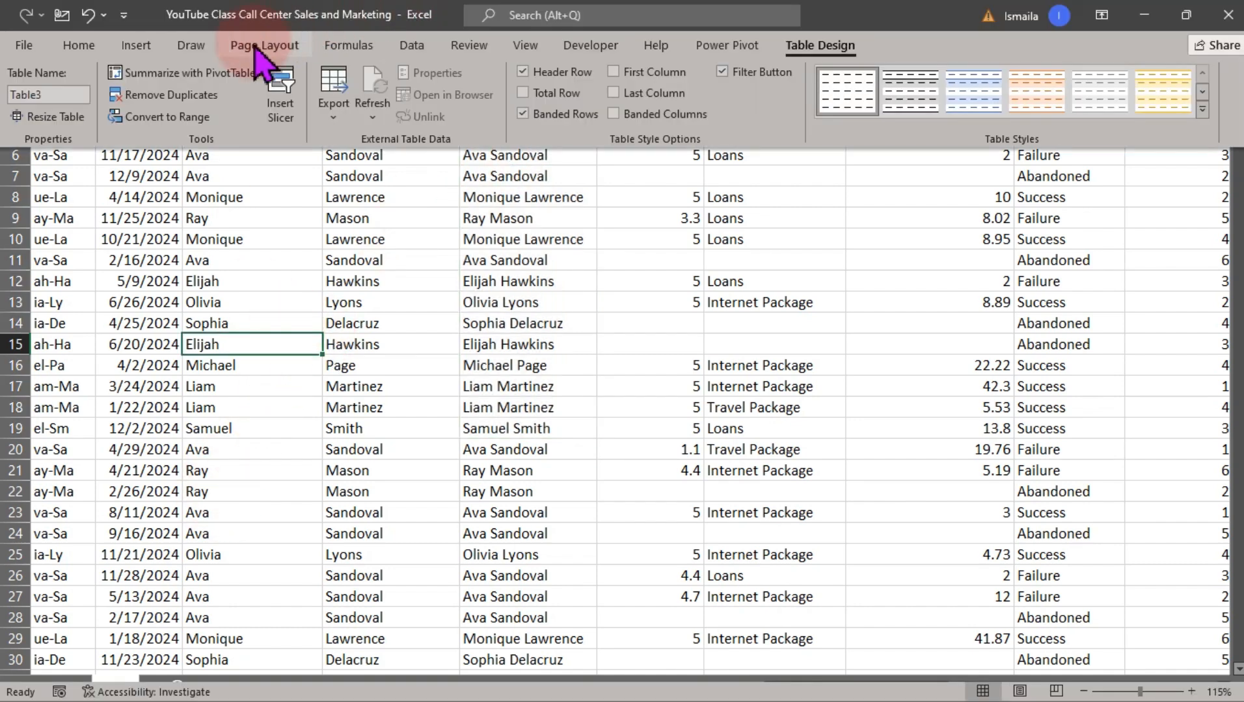
click(137, 47)
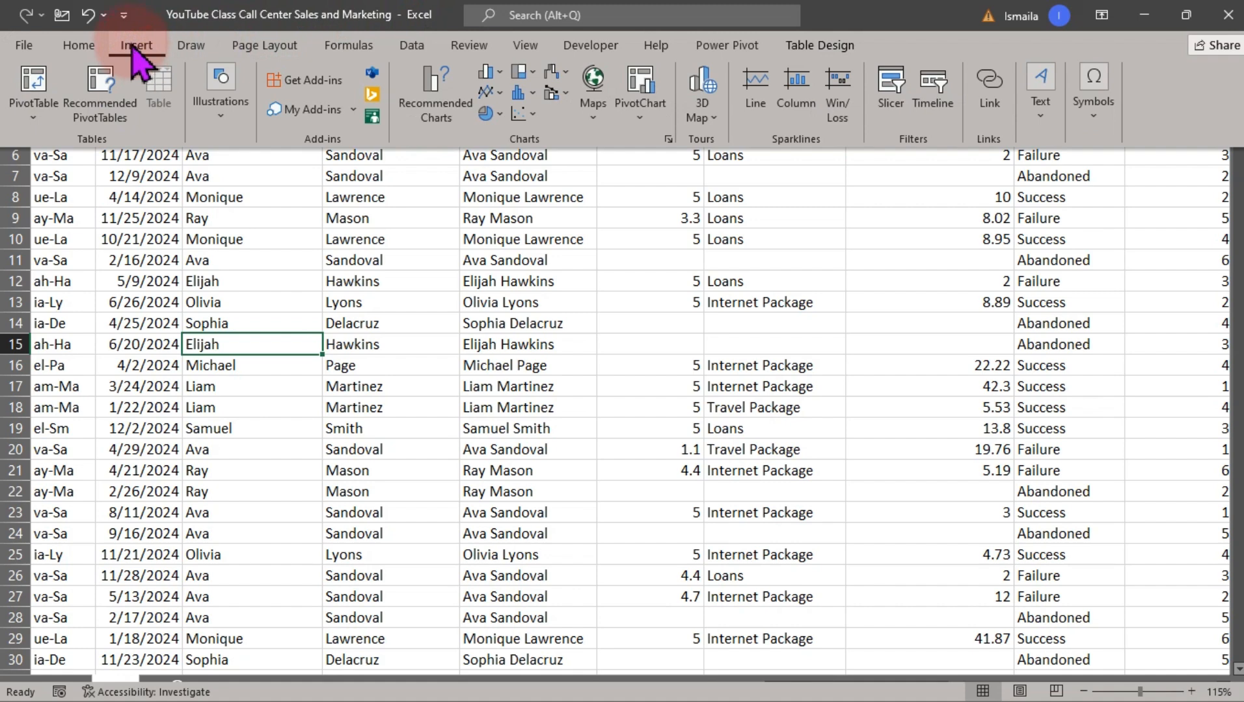
click(34, 79)
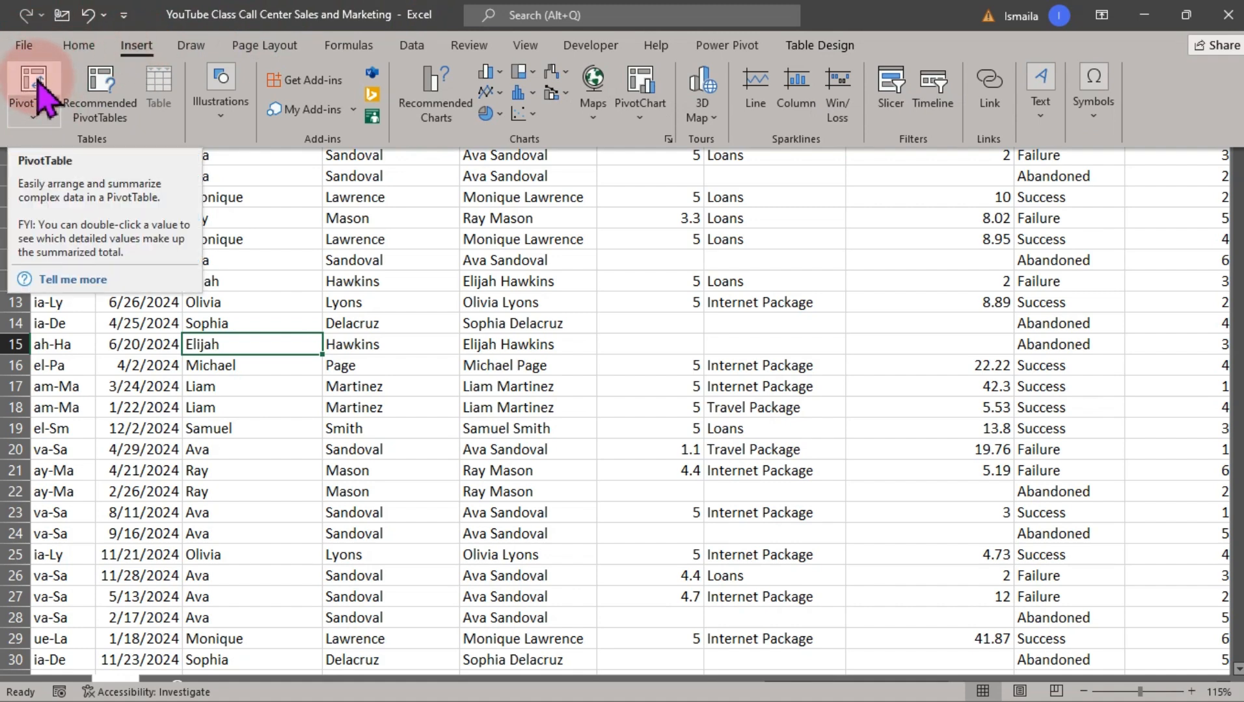
click(34, 81)
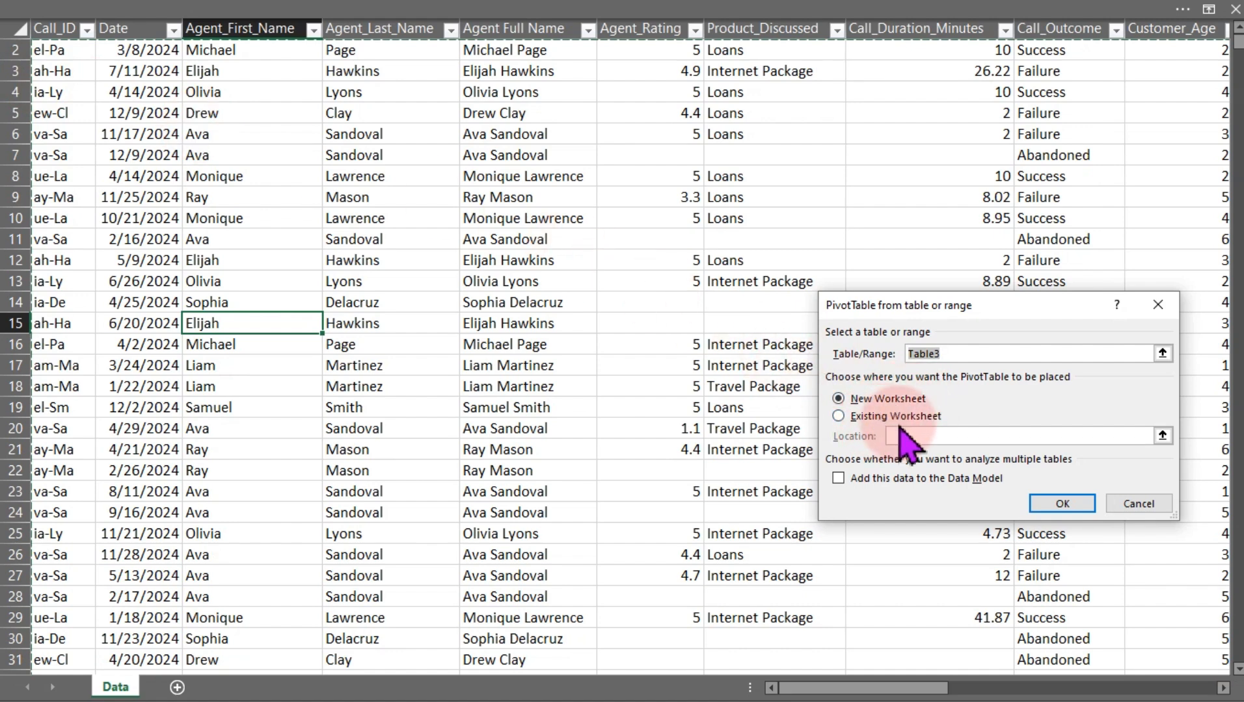
click(1046, 503)
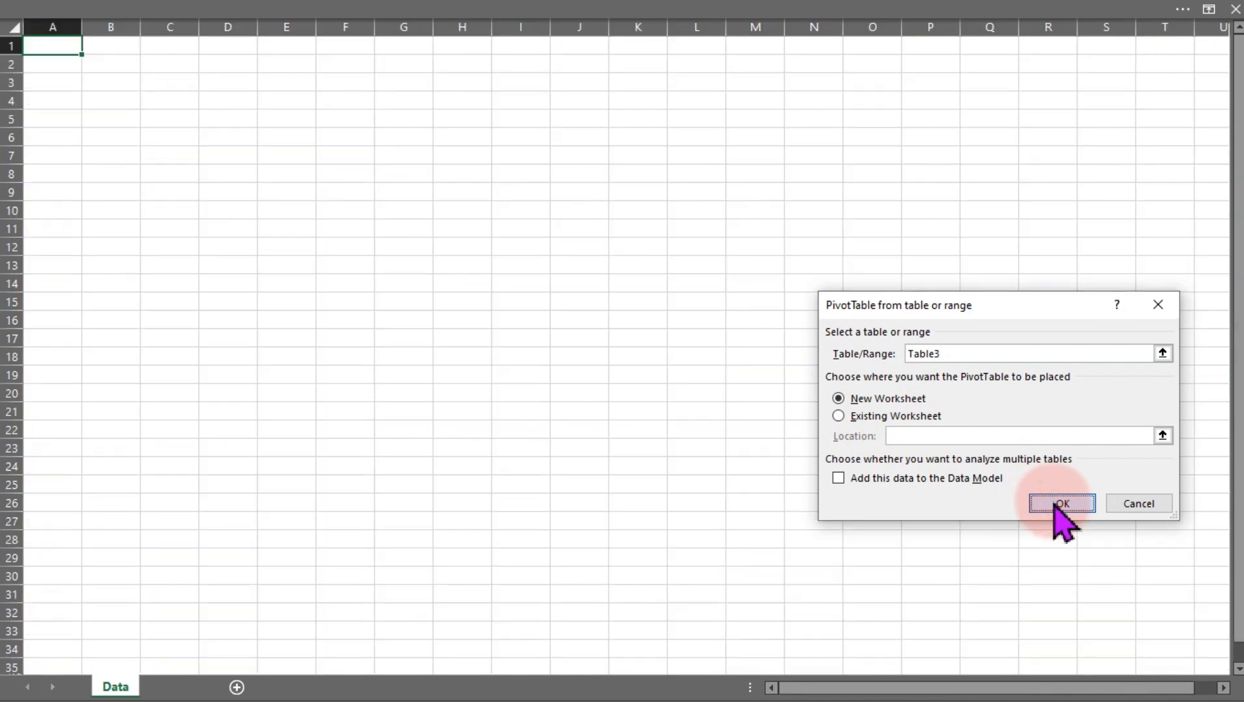
click(1049, 502)
Move the empty PivotTable so it starts at cell E6
click(81, 179)
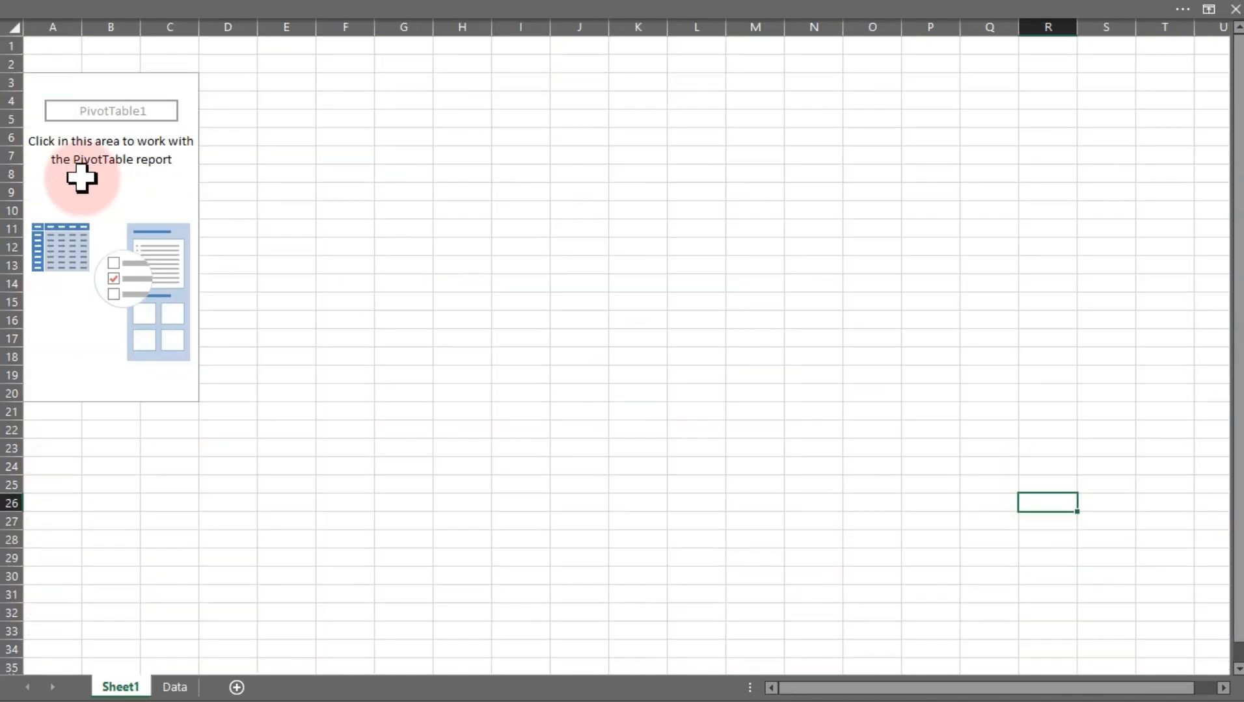
click(33, 78)
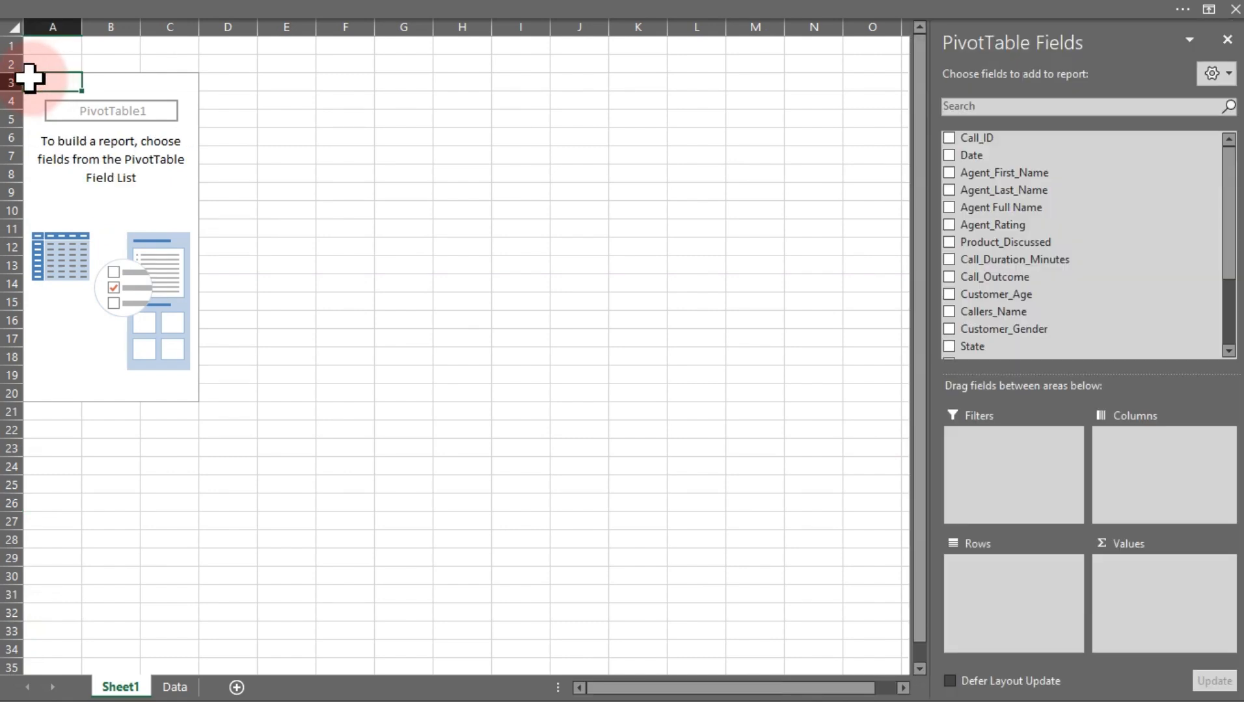
drag(33, 79, 194, 392)
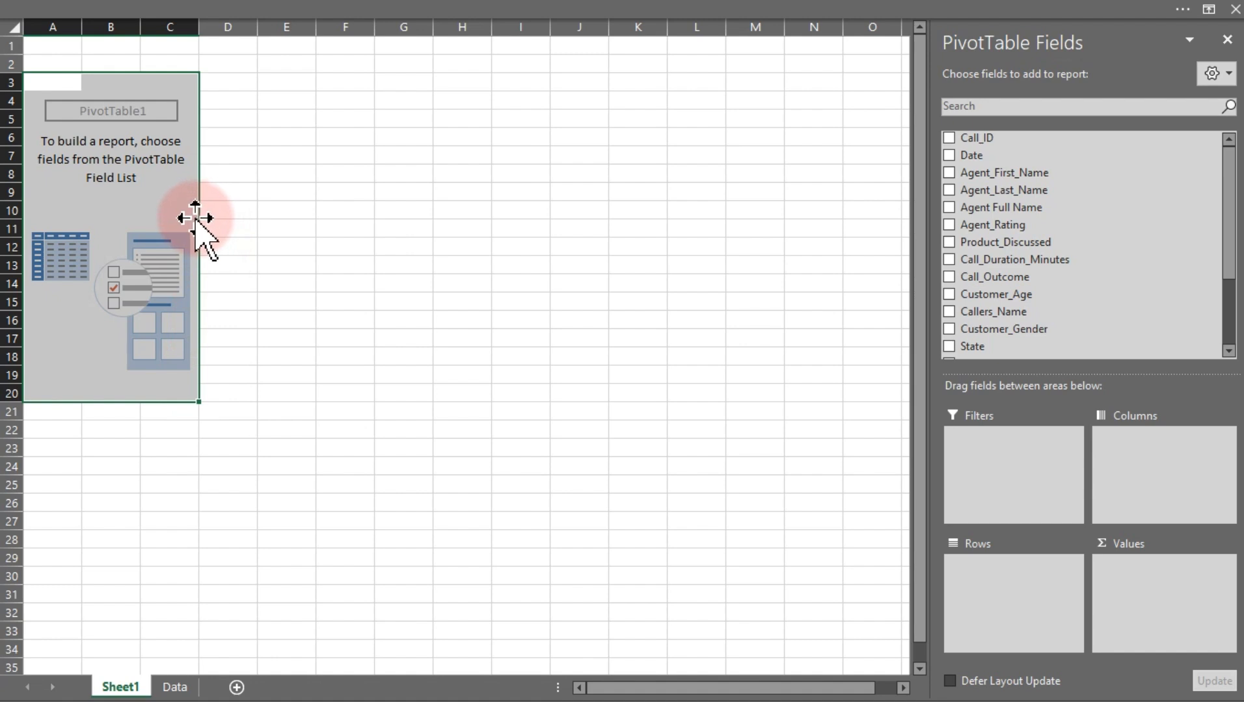
drag(195, 220, 381, 264)
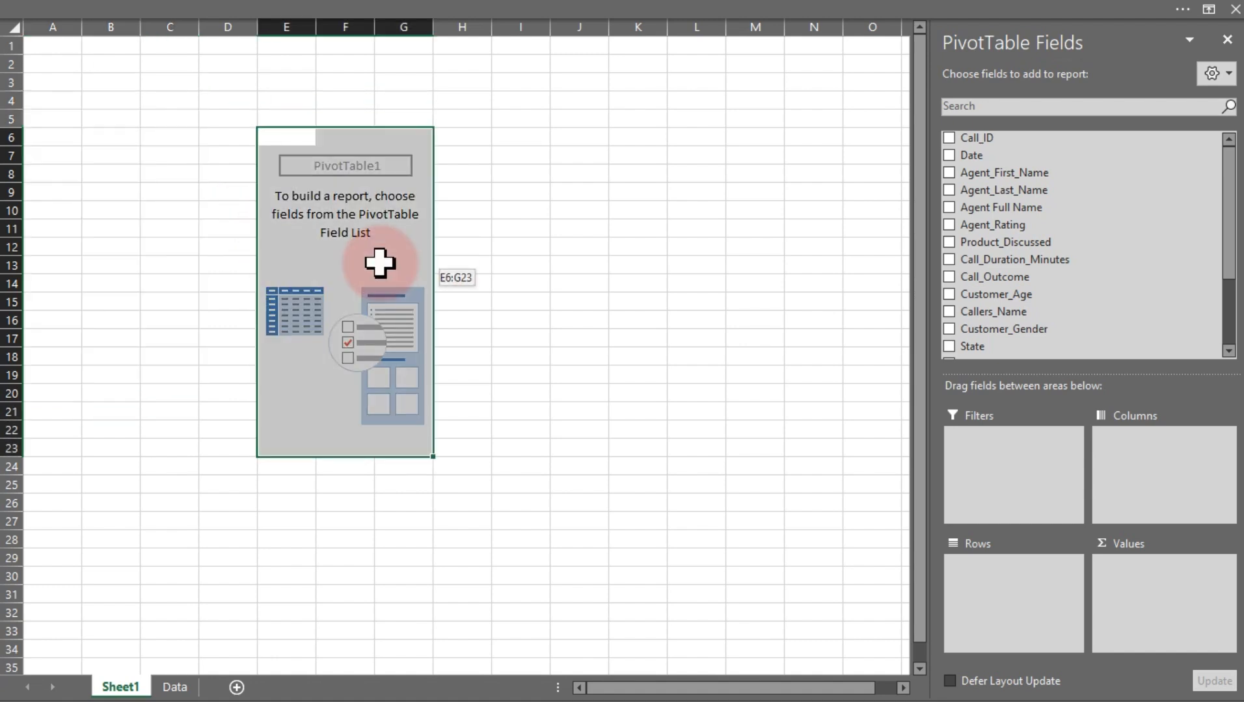
click(342, 229)
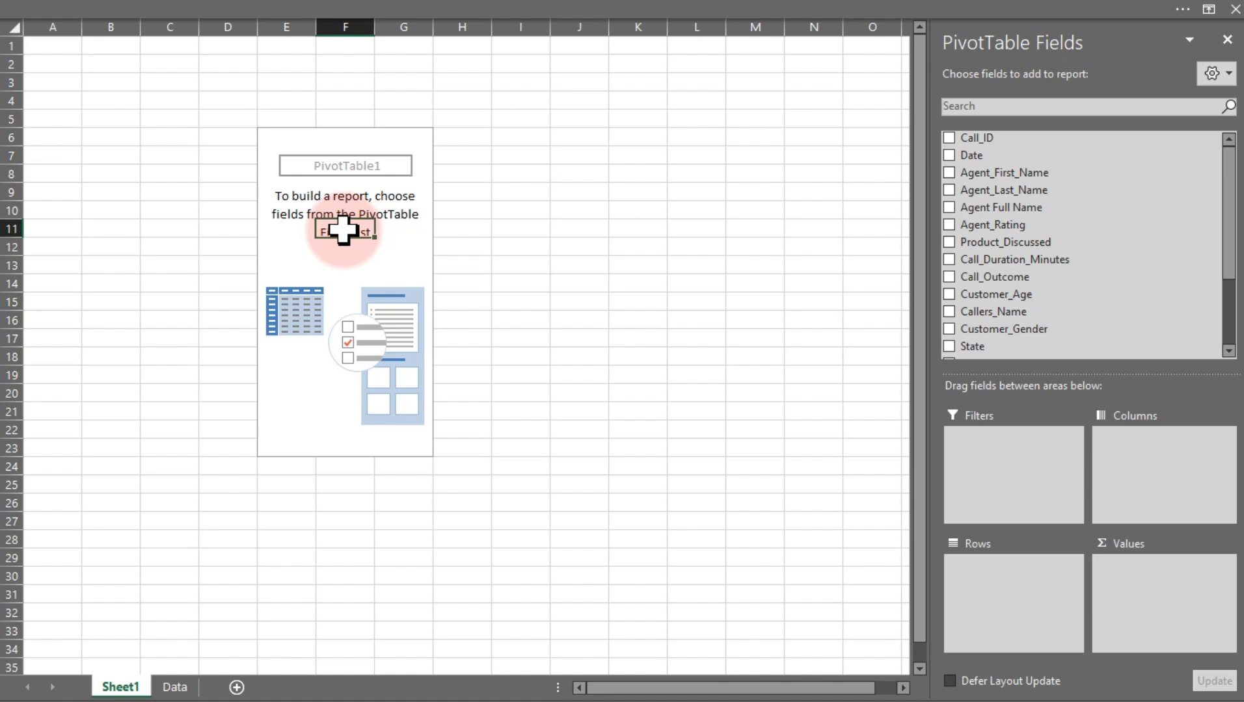
drag(1005, 157, 1005, 156)
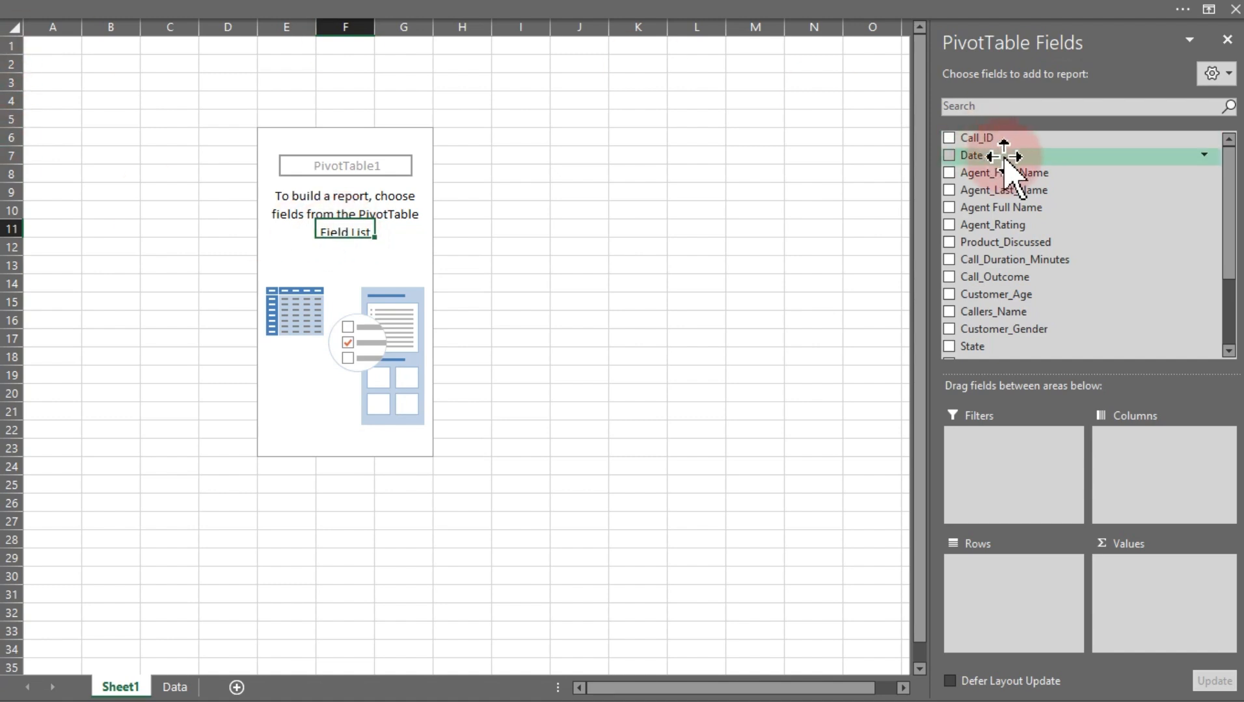
drag(995, 298, 1090, 471)
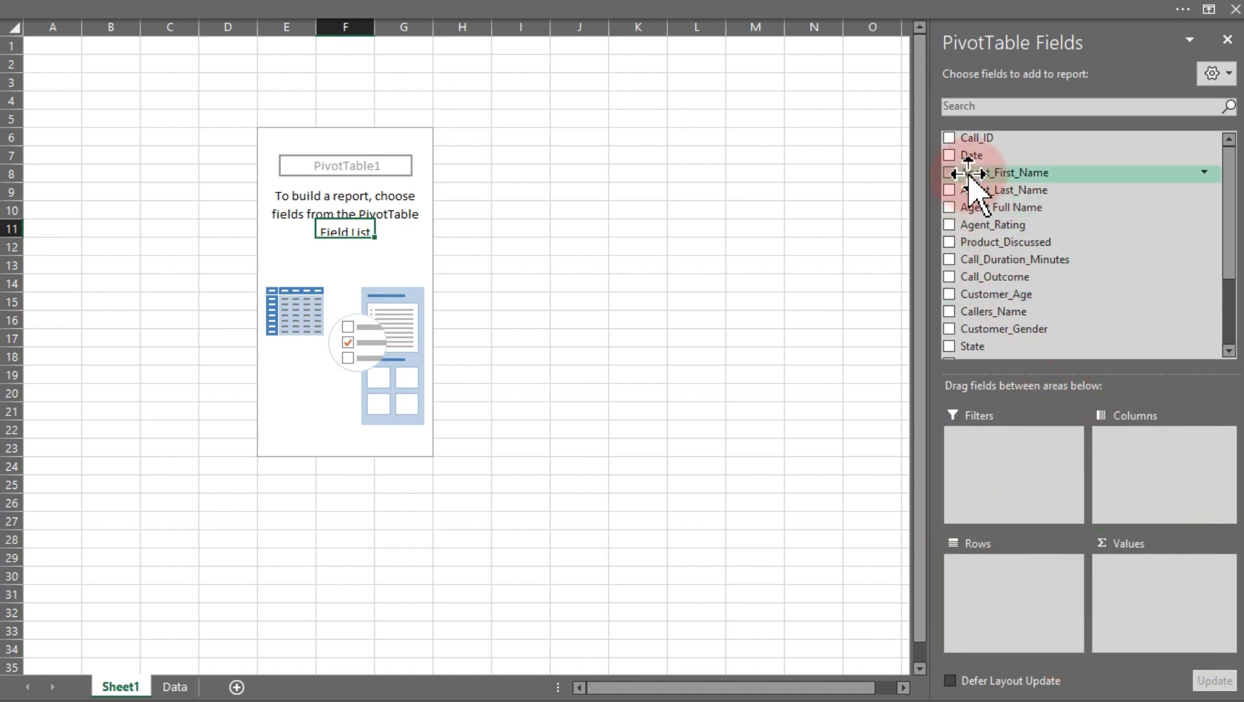
drag(971, 155, 1156, 612)
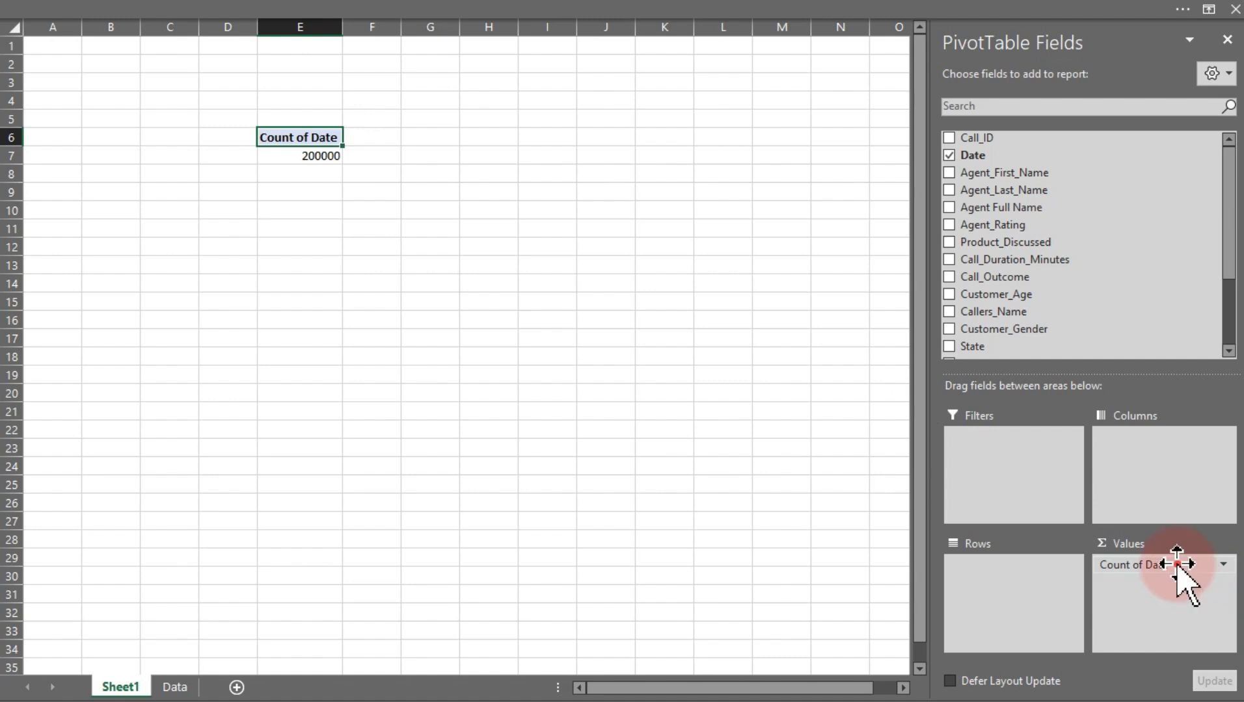
drag(1180, 567, 728, 351)
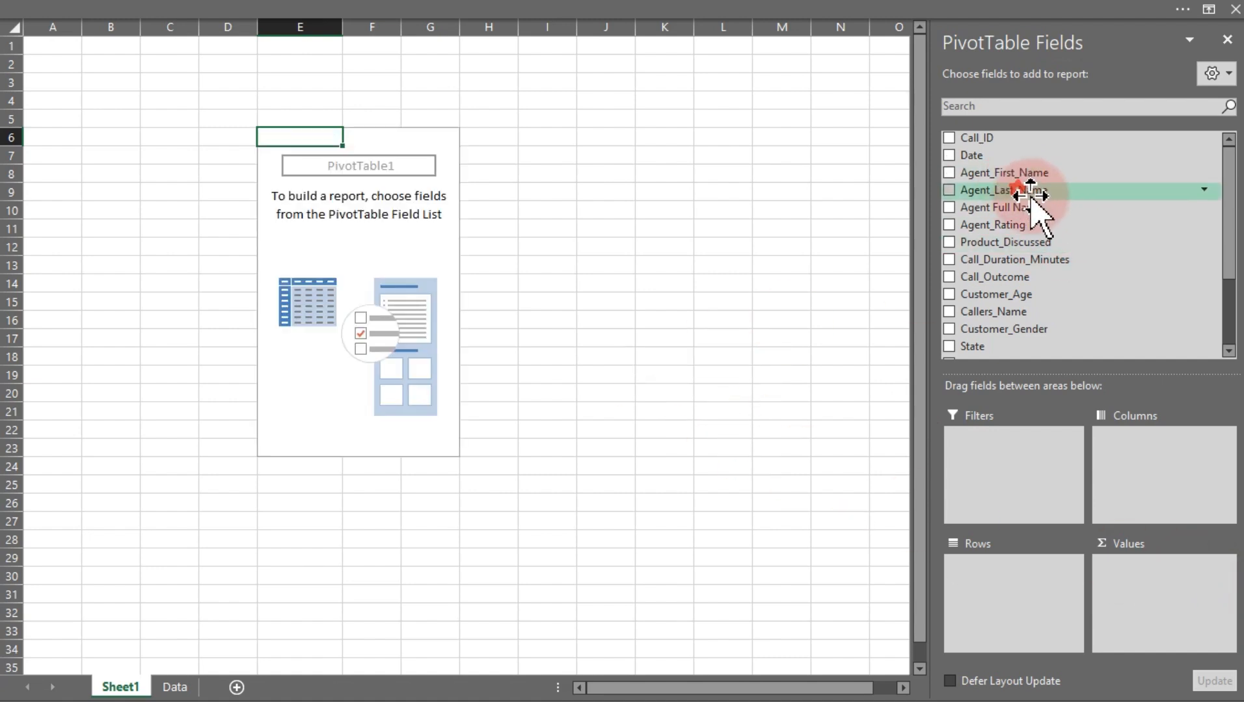
drag(1034, 192, 1158, 588)
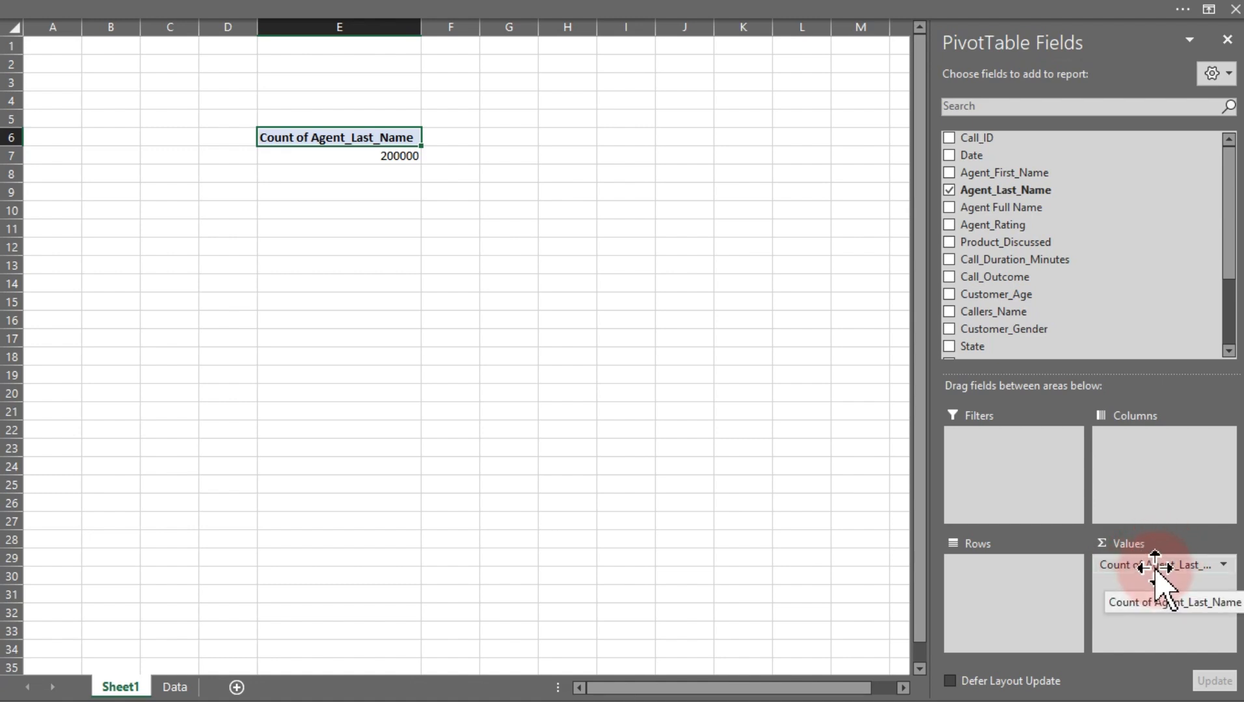
drag(1155, 572, 748, 504)
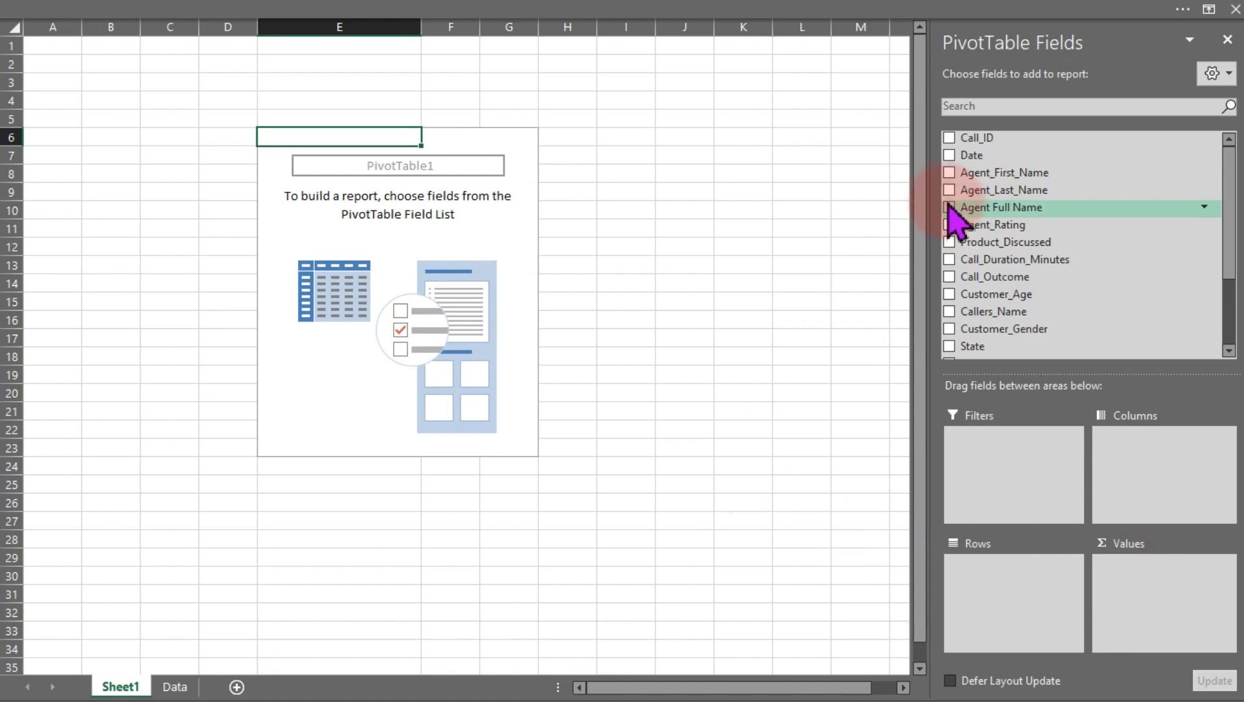
click(951, 208)
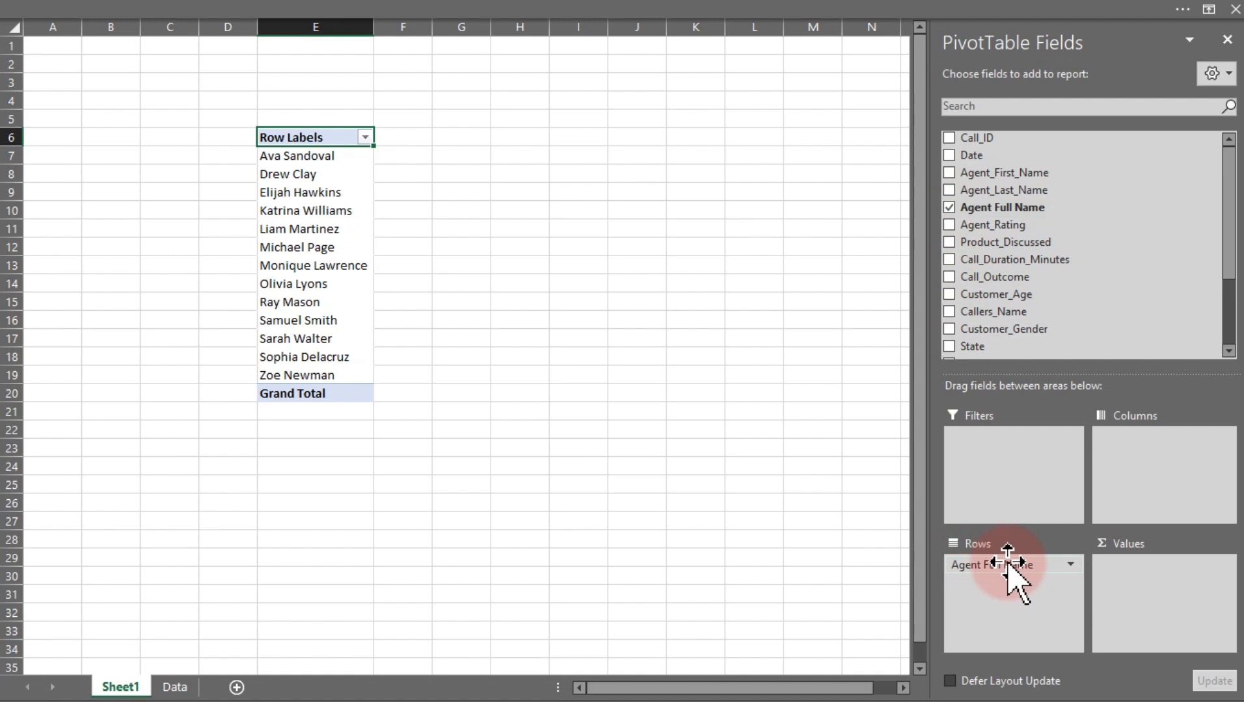
drag(1007, 566, 735, 485)
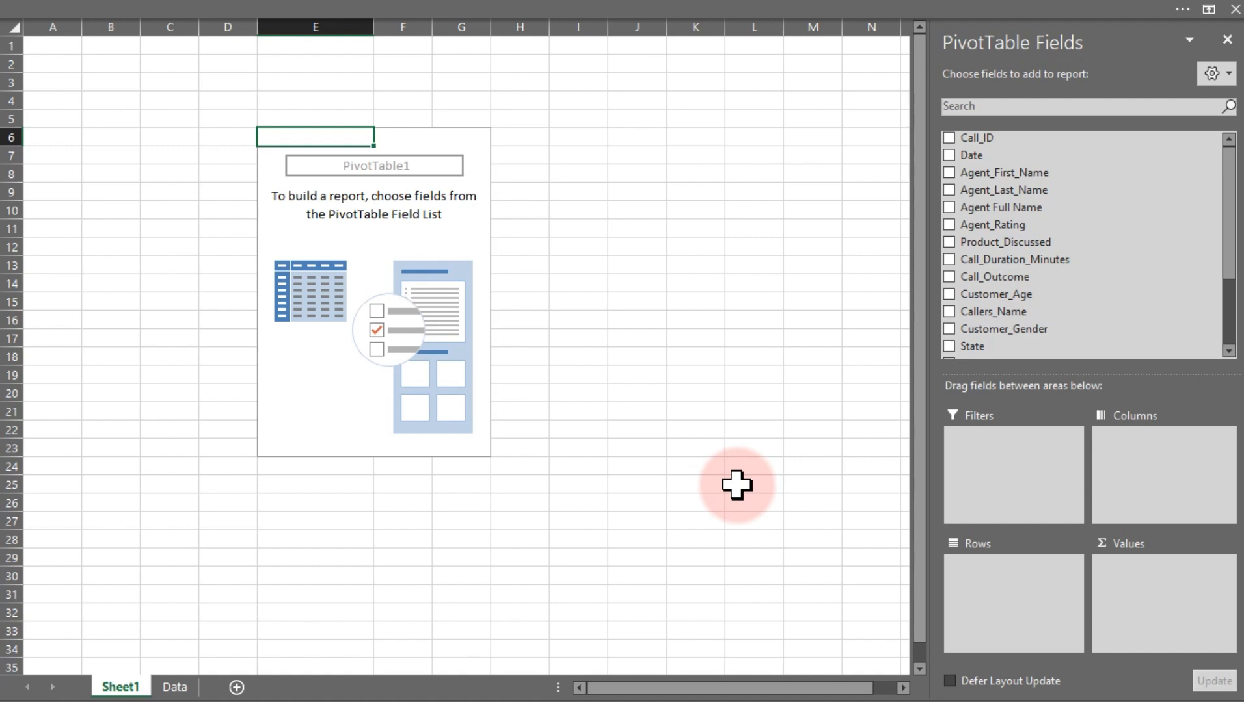
Switch to OneNote to review the dashboard layout sketch
key(super)
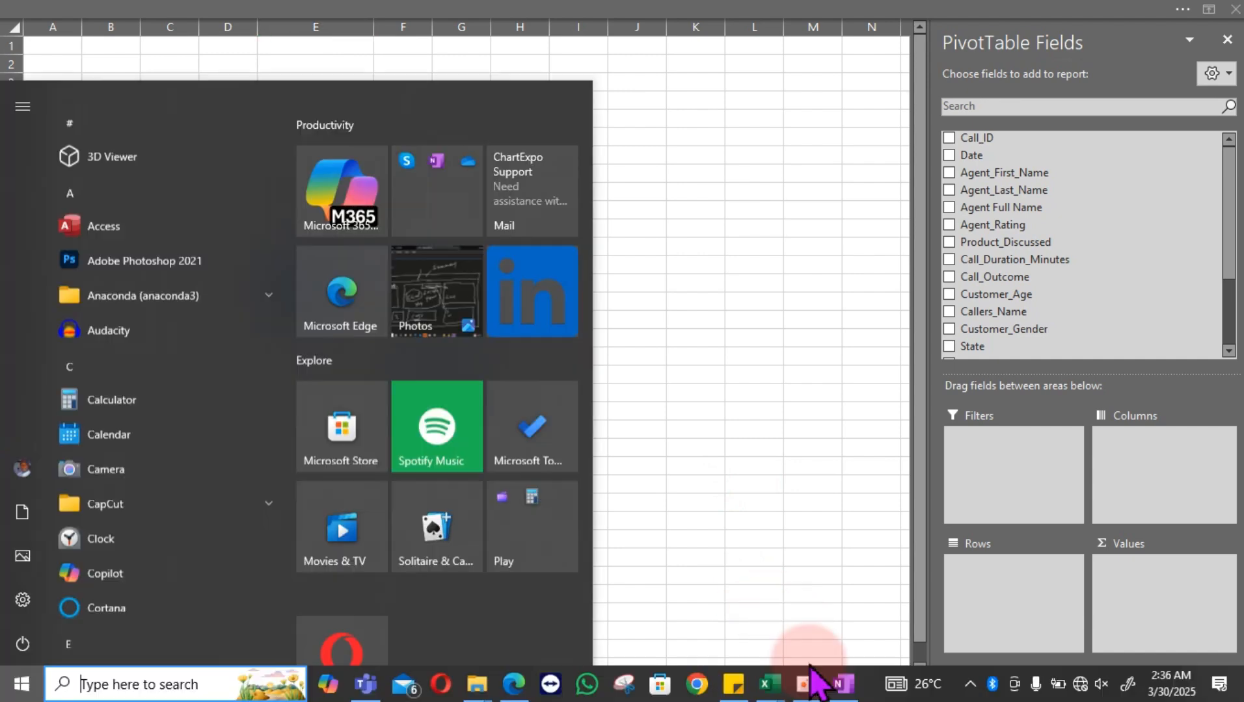
click(842, 686)
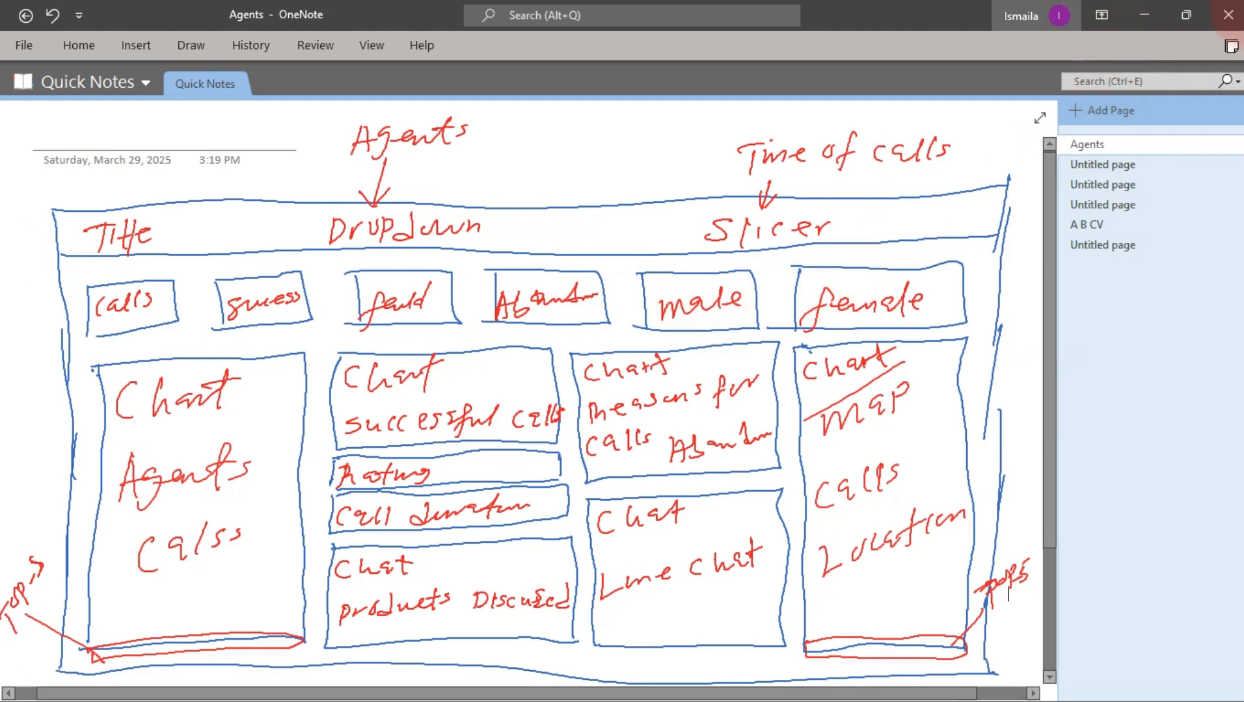
Return to Excel and add Call_Outcome as the PivotTable's row field
click(1145, 15)
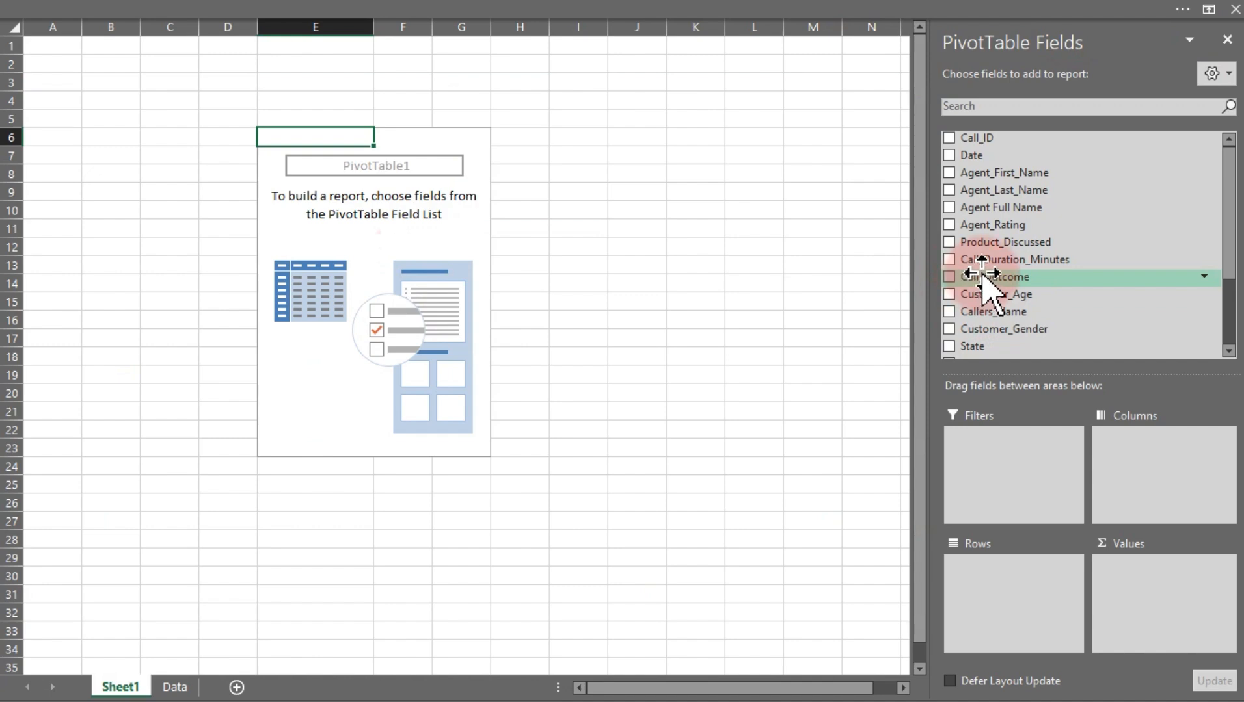
drag(983, 274, 1030, 595)
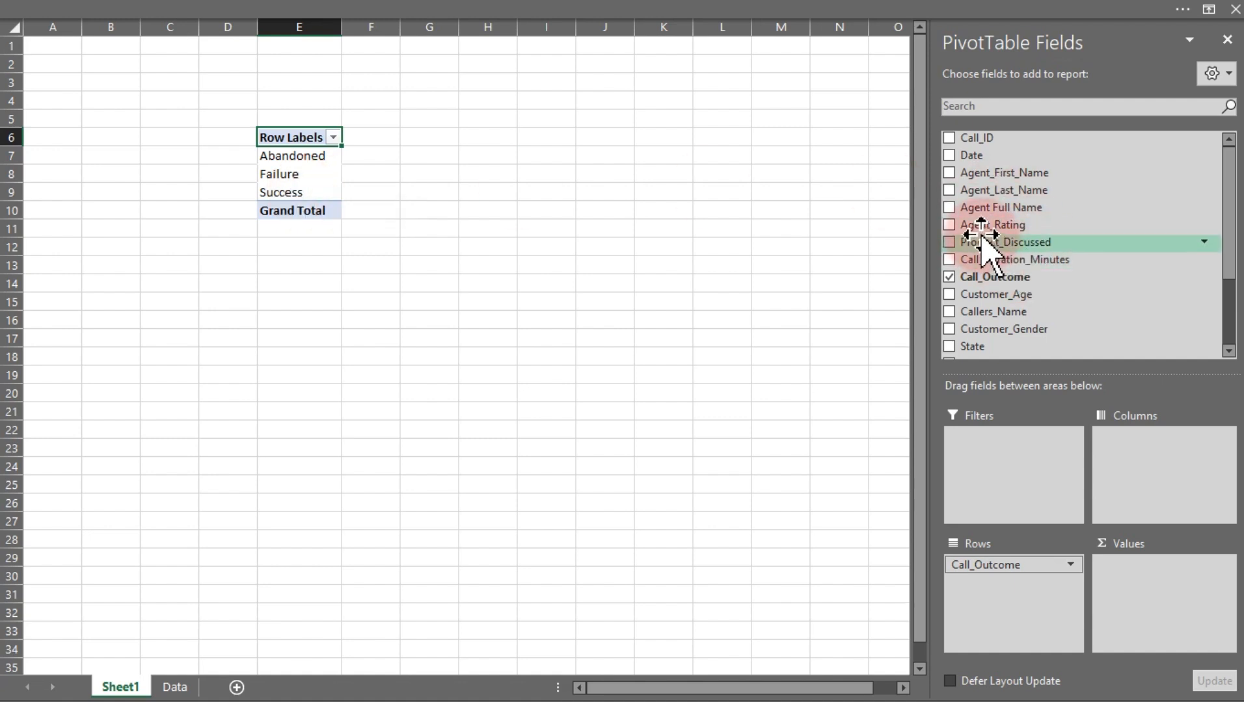
Try counting Product_Discussed and then Call_Outcome in the PivotTable values, ending with Product_Discussed
drag(1003, 245, 1160, 583)
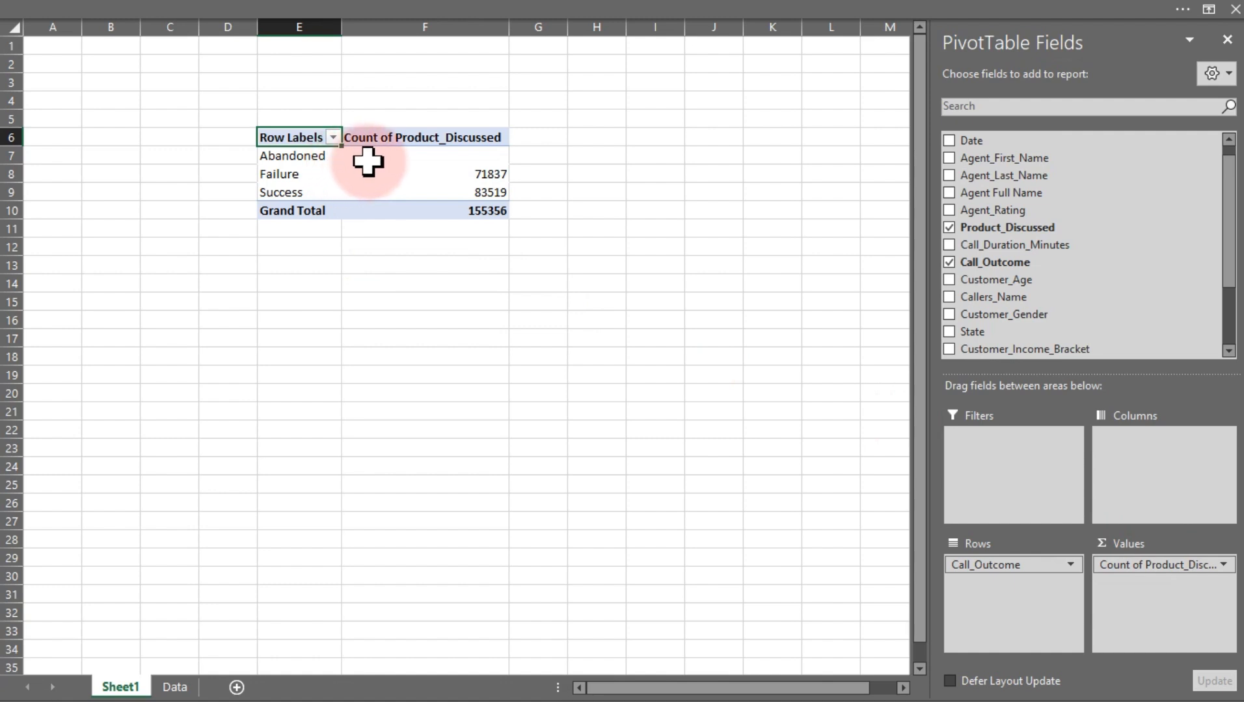
mouse_move(492, 152)
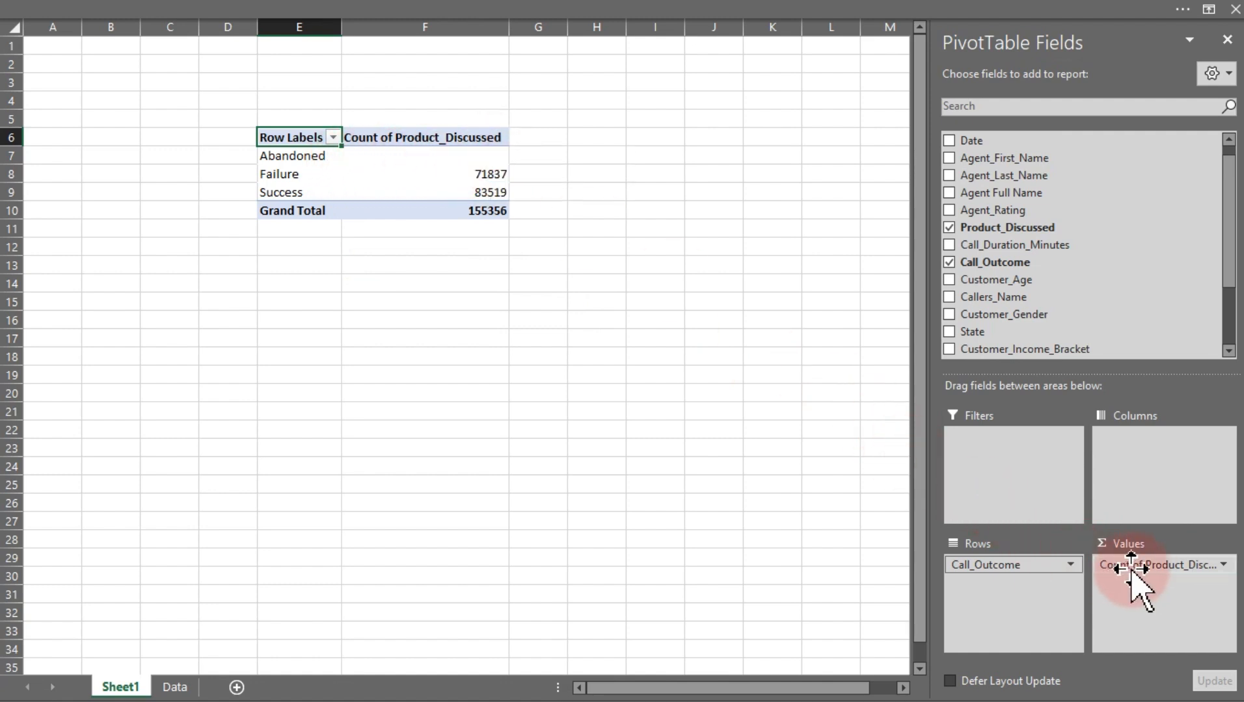
drag(1143, 566, 893, 294)
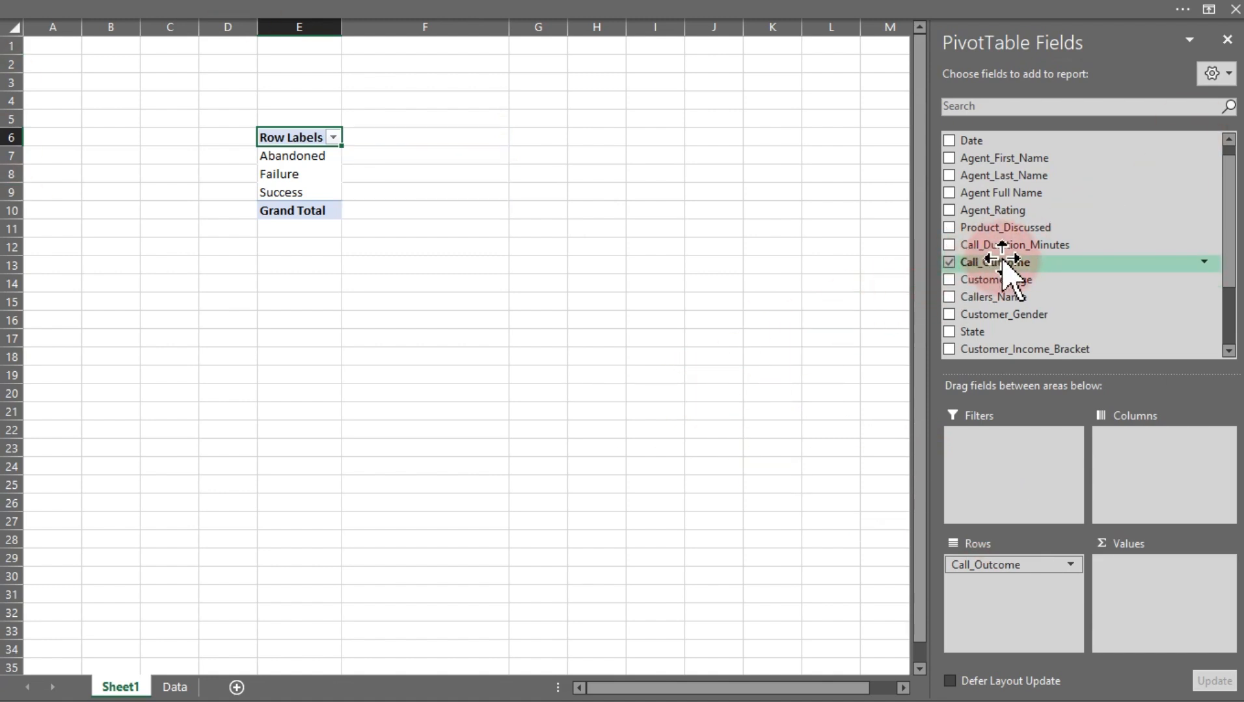
drag(1002, 266, 844, 508)
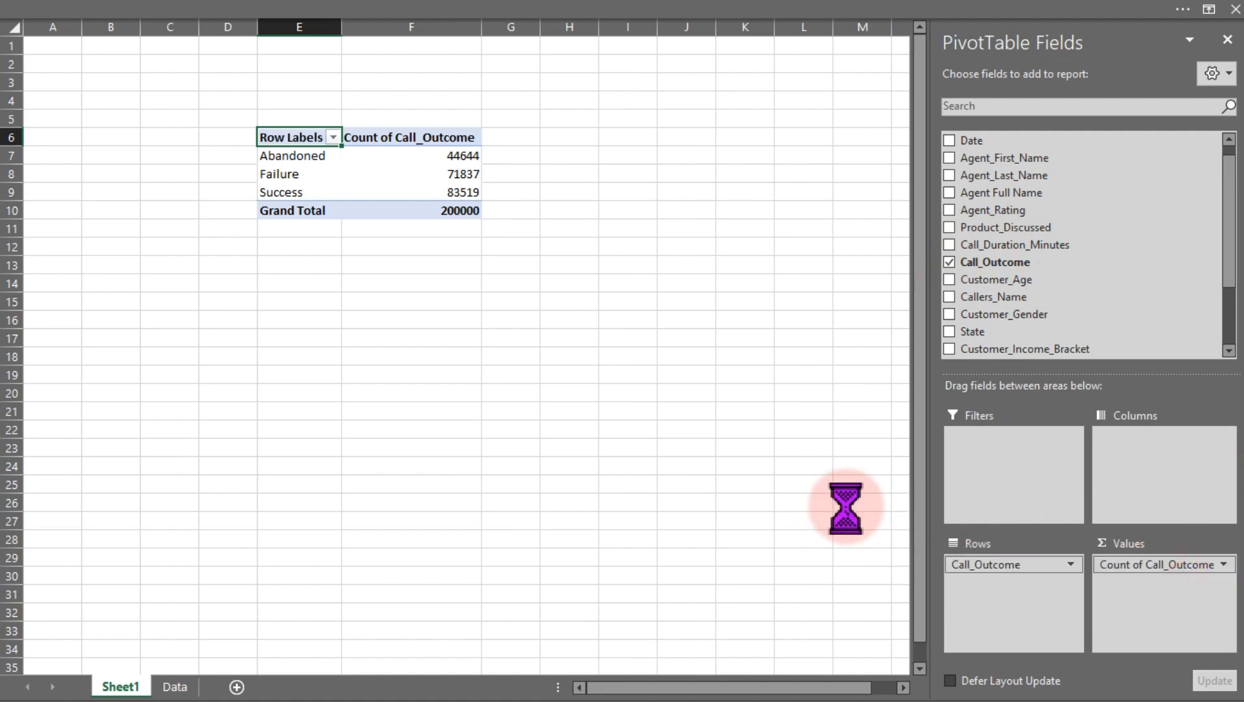
drag(991, 229, 1174, 588)
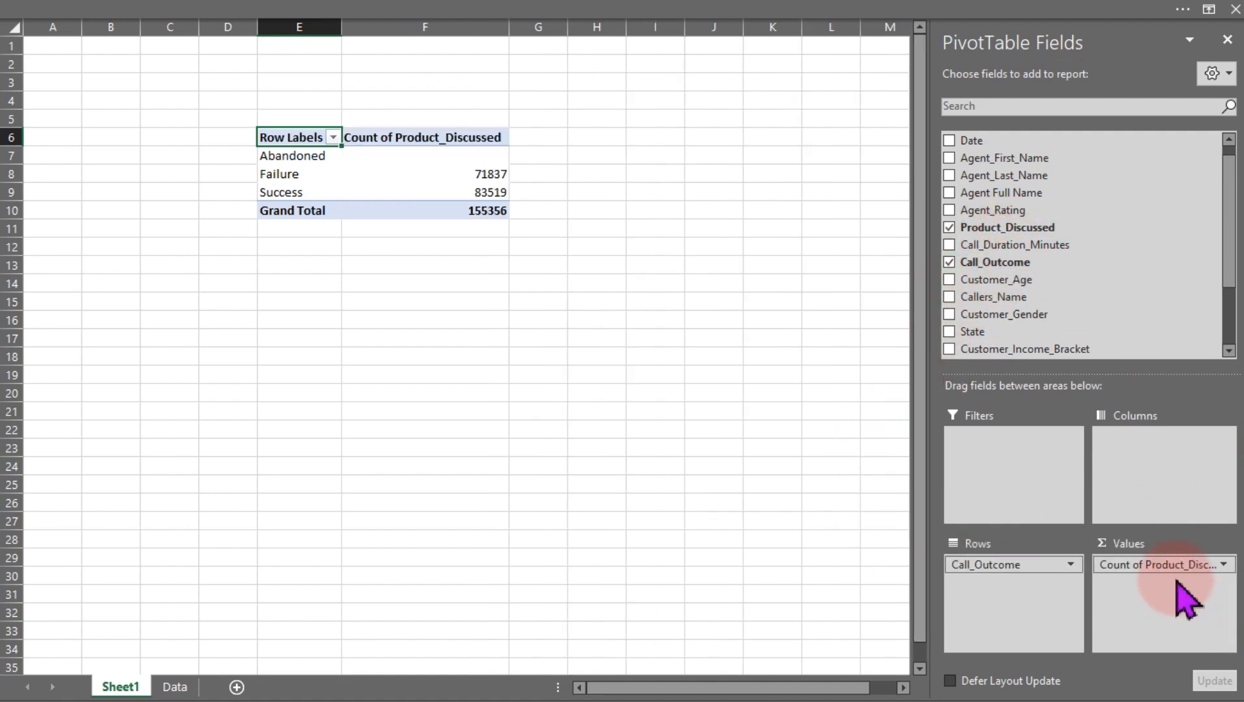
click(442, 155)
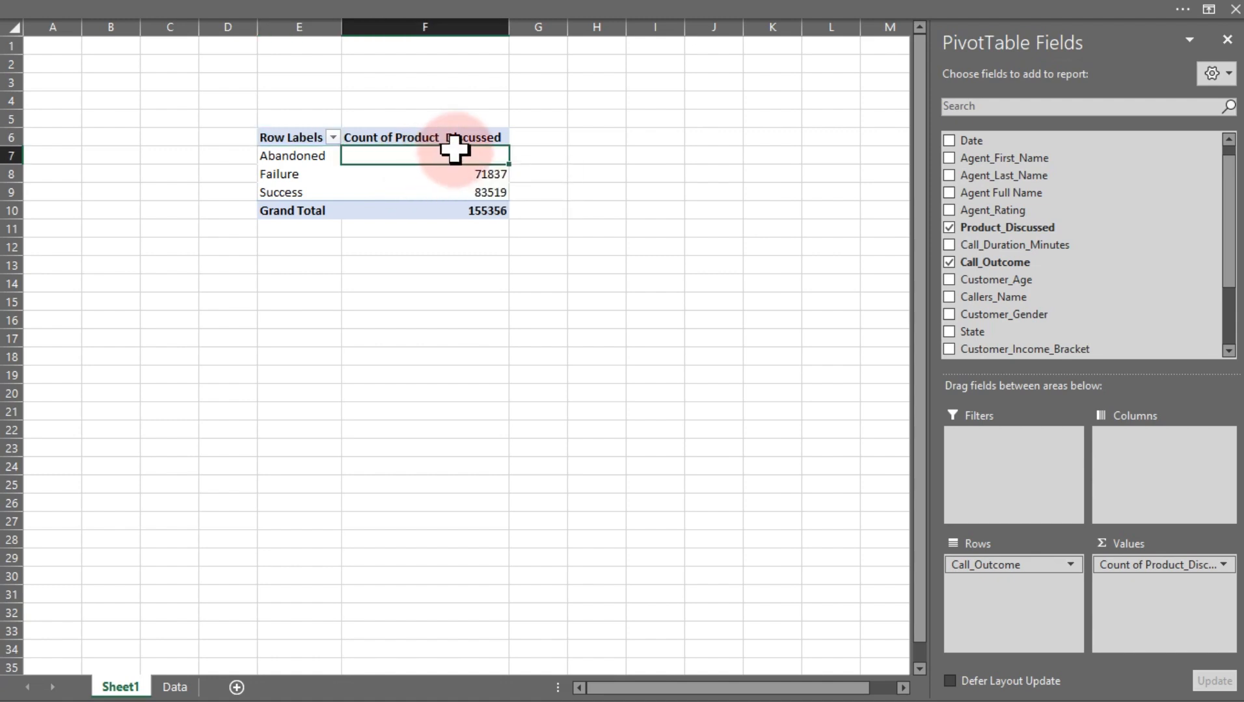
drag(1102, 565, 1014, 242)
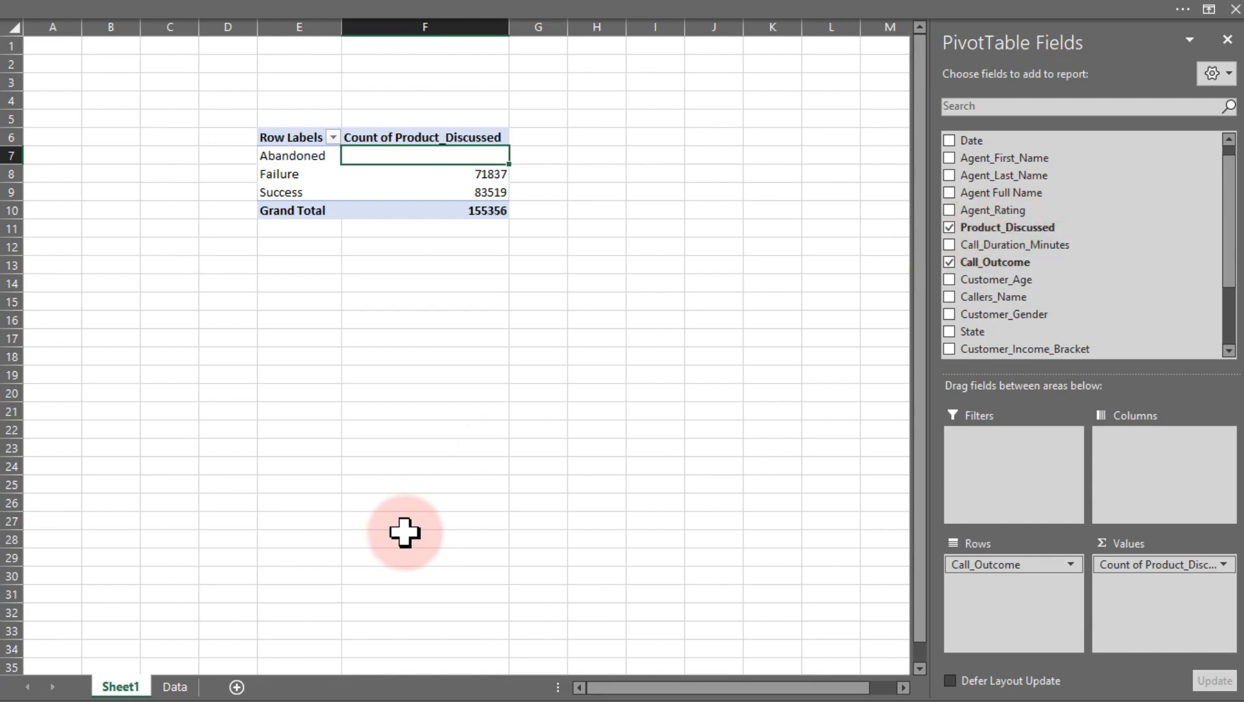
Examine the Product_Discussed entries of abandoned calls in the Data sheet, then return to the PivotTable sheet
click(179, 687)
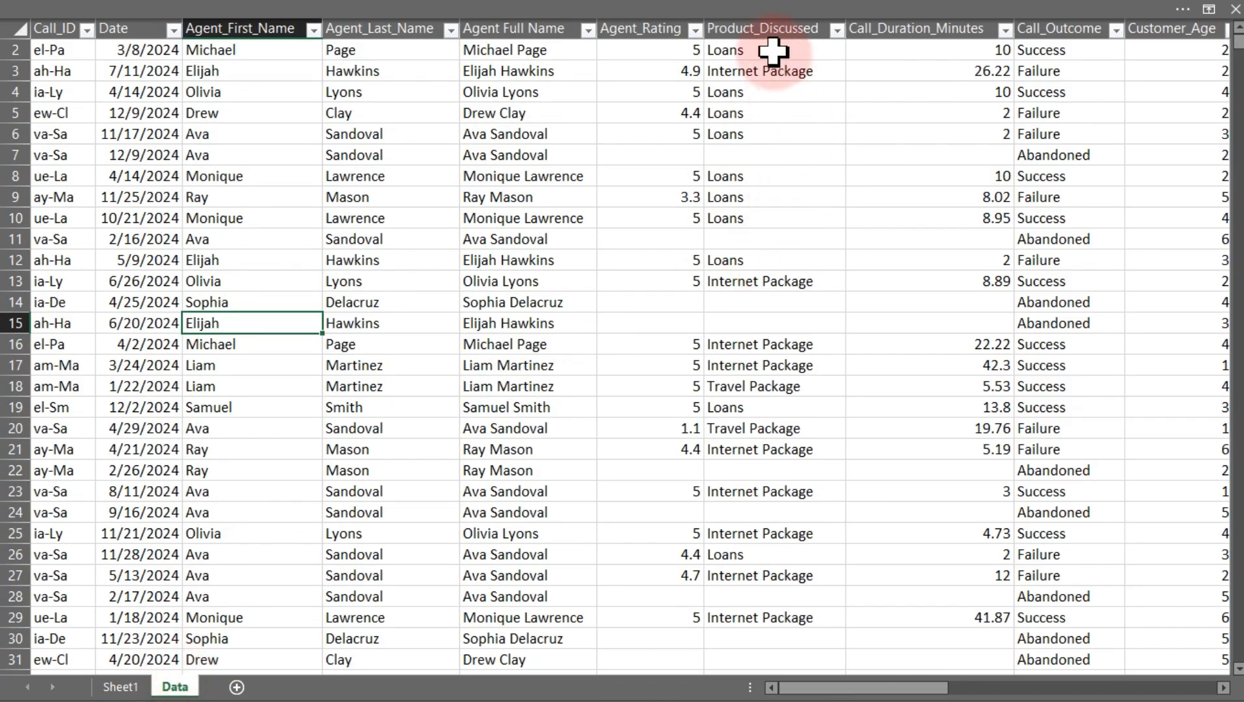
scroll(773, 52, up, 1)
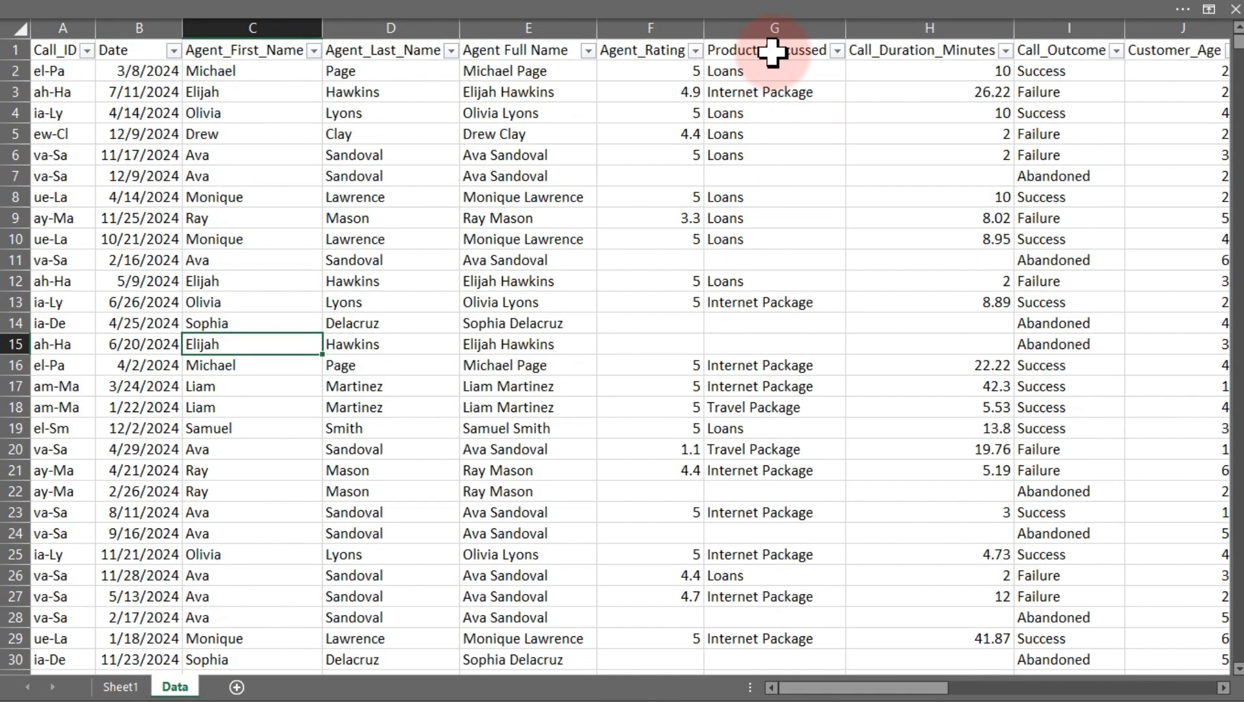
click(746, 177)
click(751, 263)
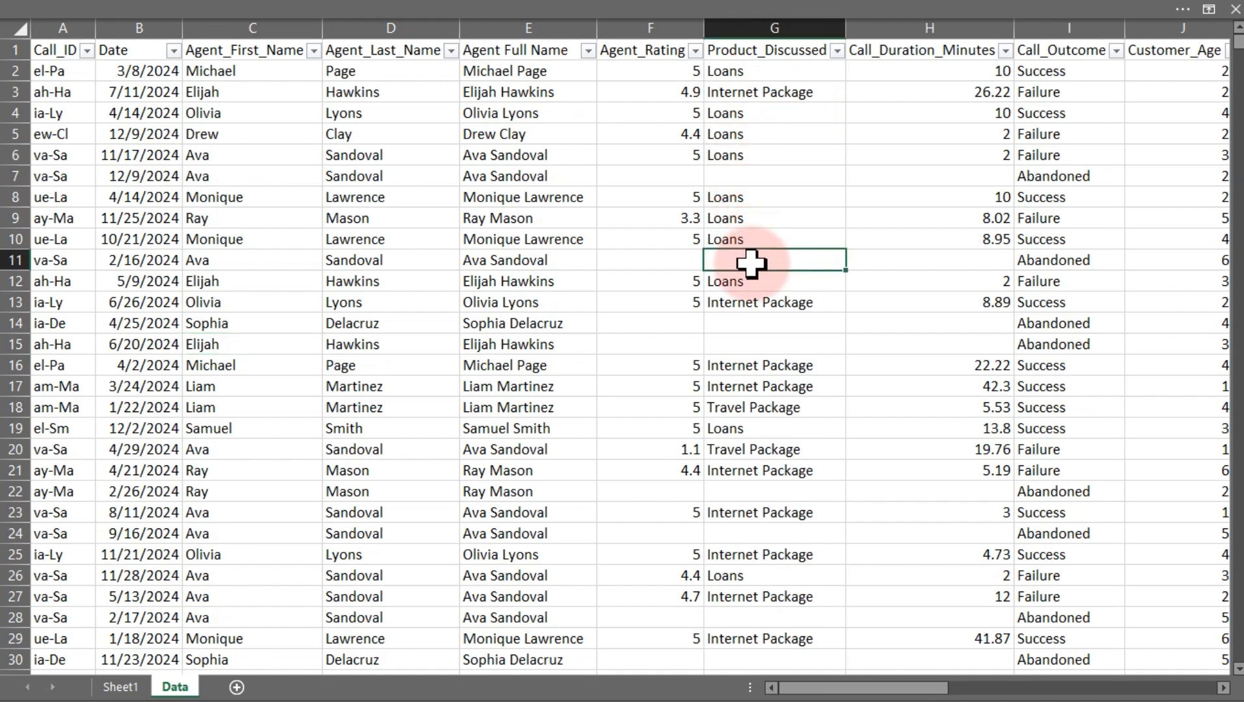
click(757, 175)
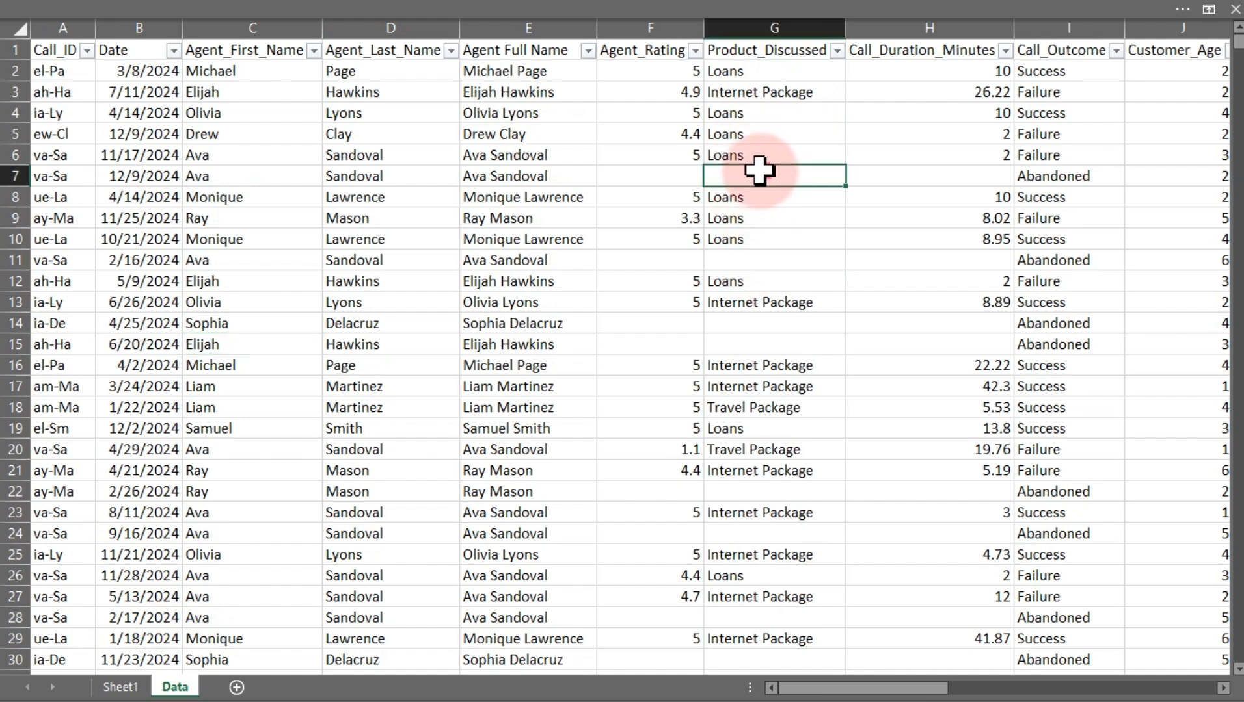
click(1051, 176)
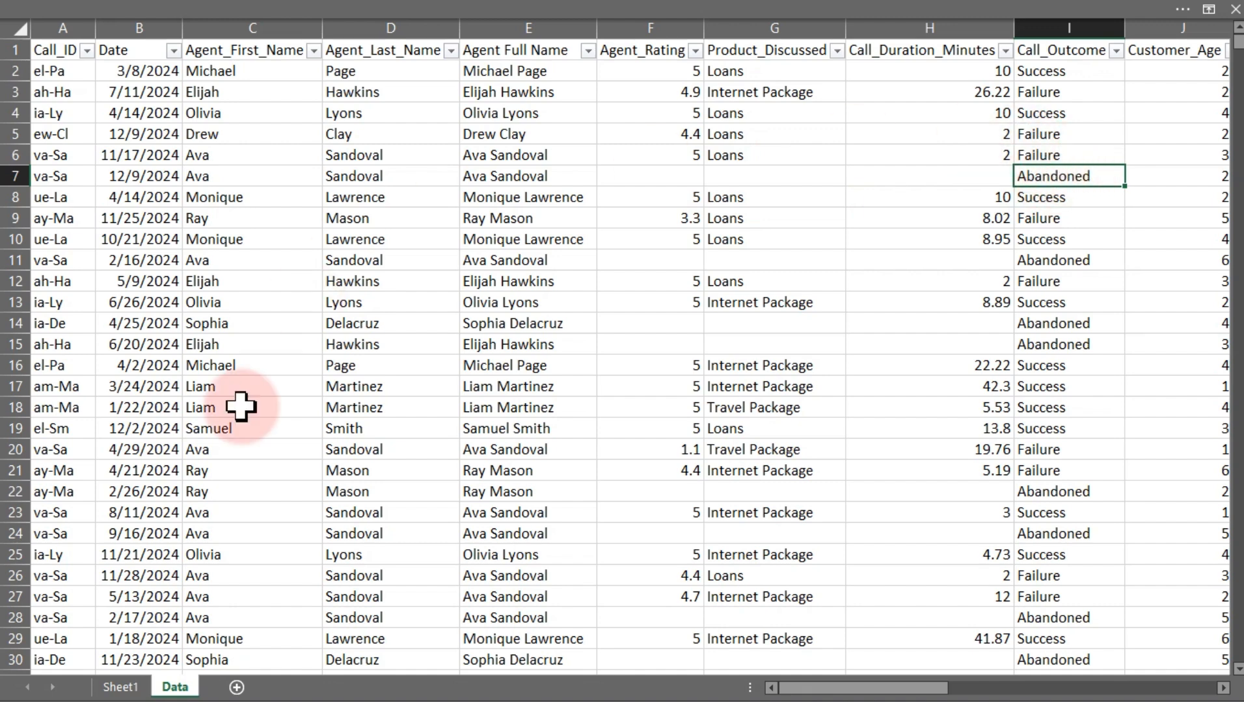
click(123, 687)
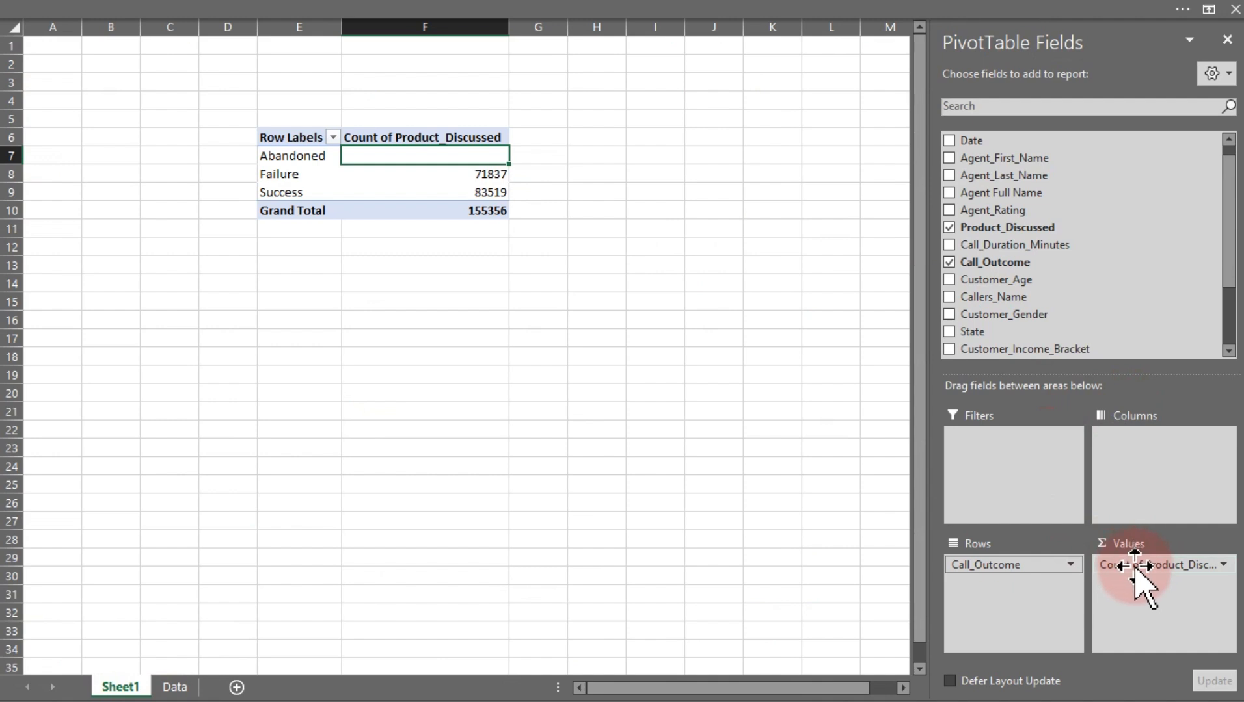
Replace the Product_Discussed count in the PivotTable values with a count of Call_Outcome
drag(1135, 572, 808, 492)
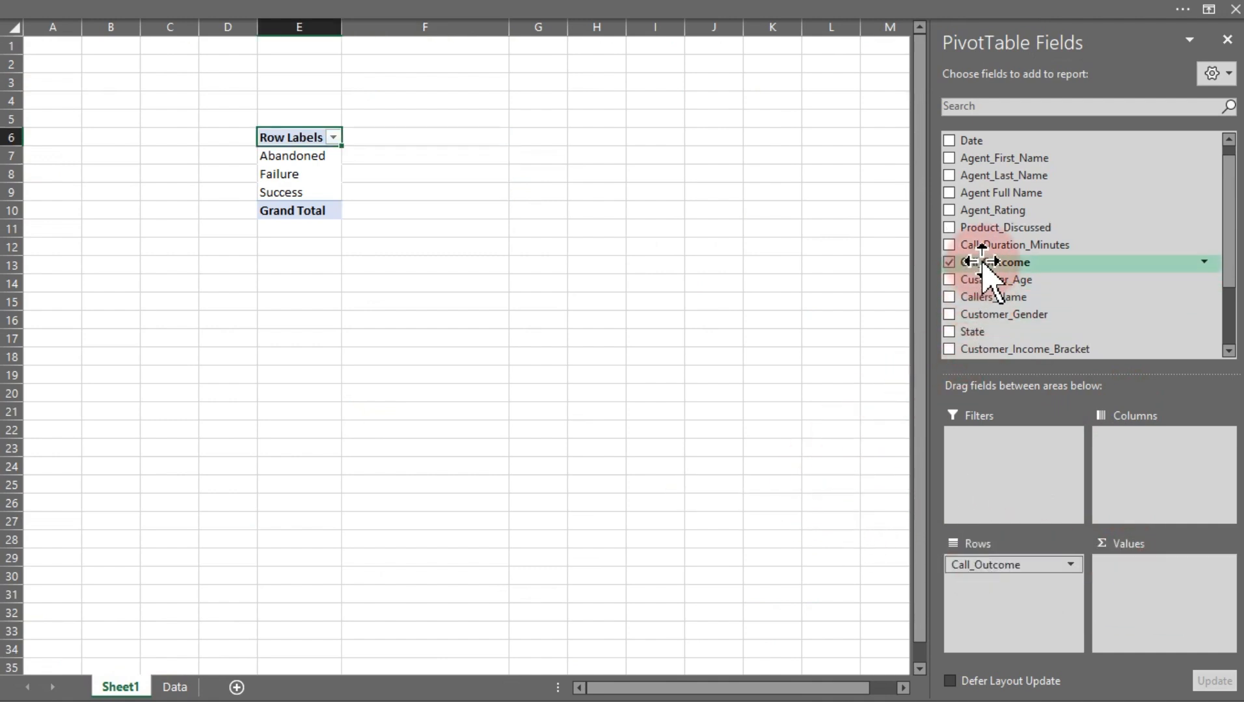
drag(984, 262, 1168, 622)
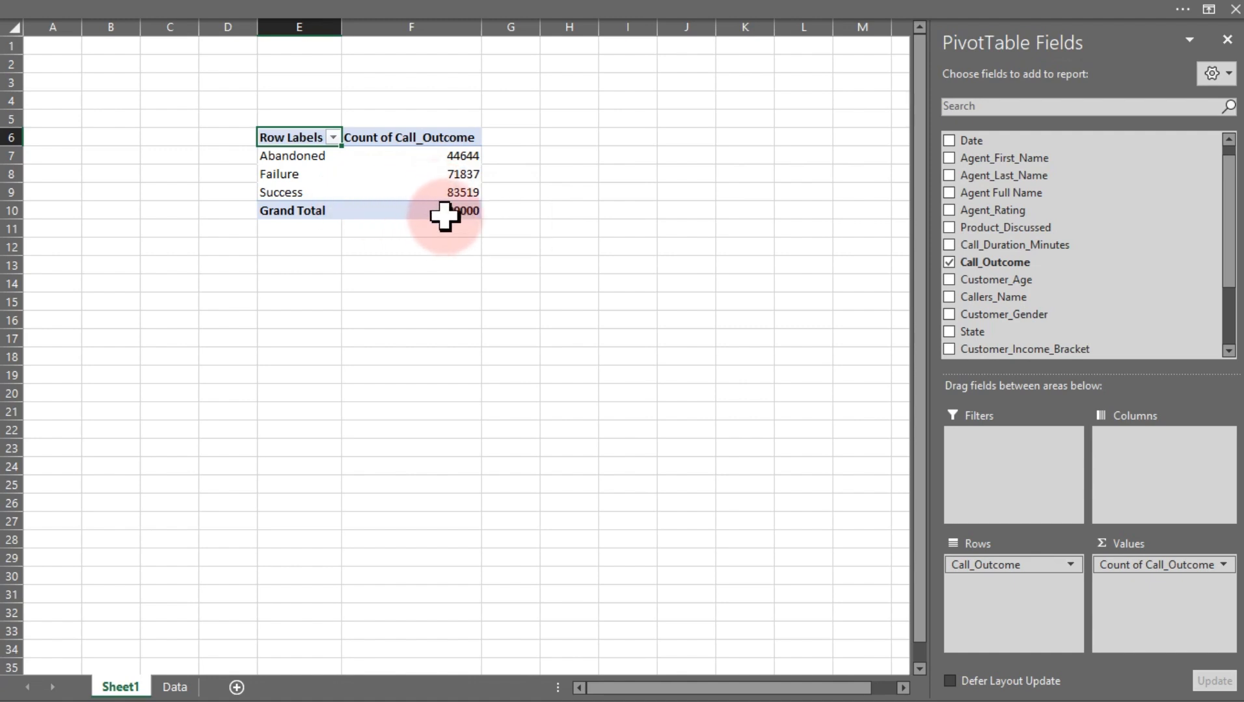
Format the Count of Call_Outcome values with thousands separators and no decimal places
click(416, 189)
click(436, 151)
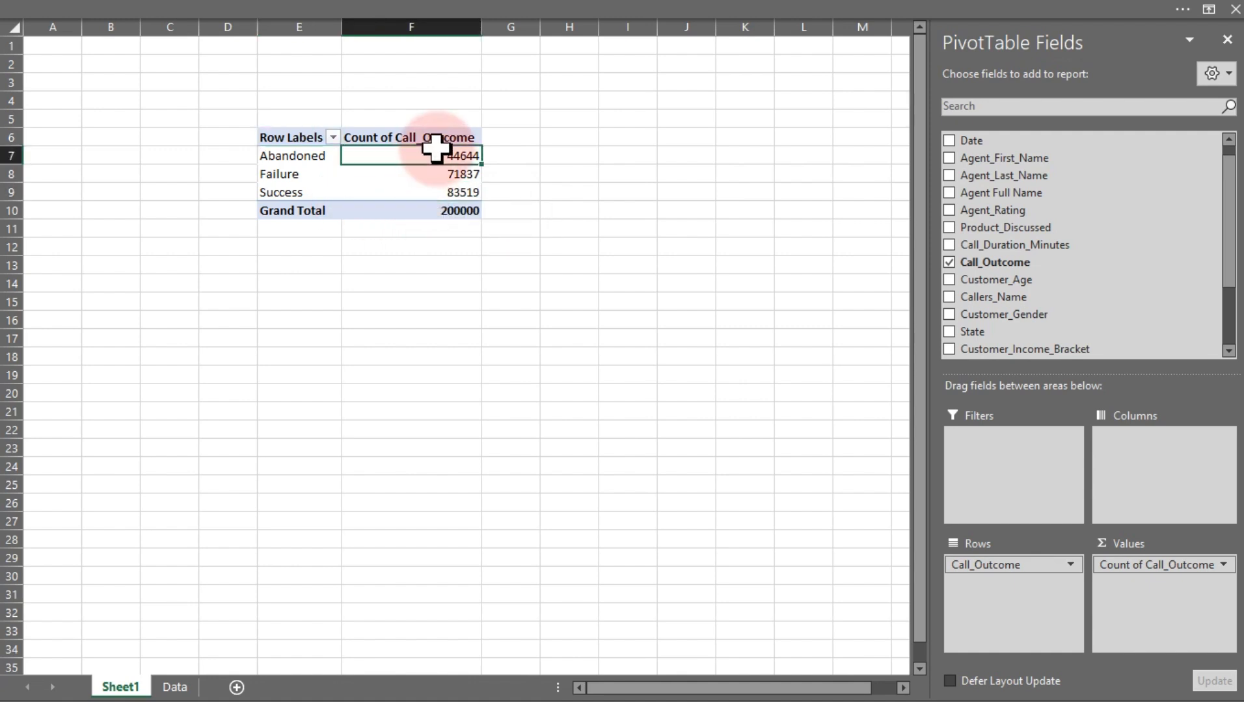
drag(435, 149, 437, 210)
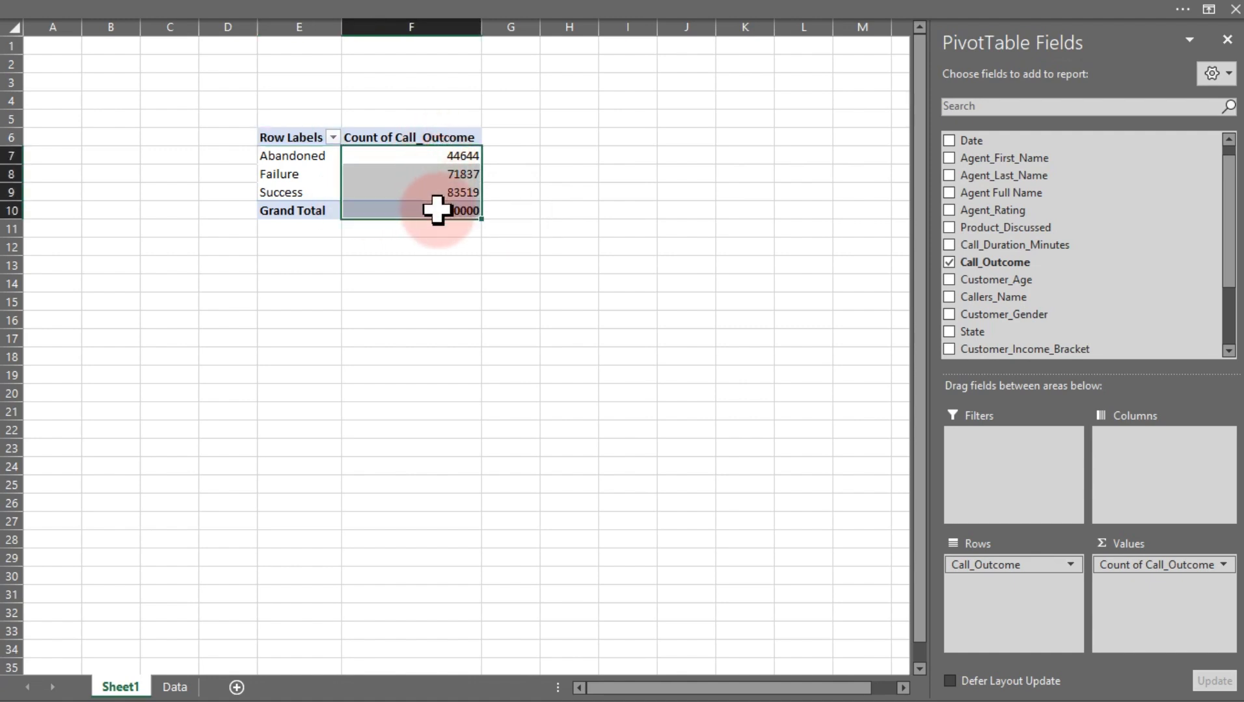
click(258, 15)
click(97, 50)
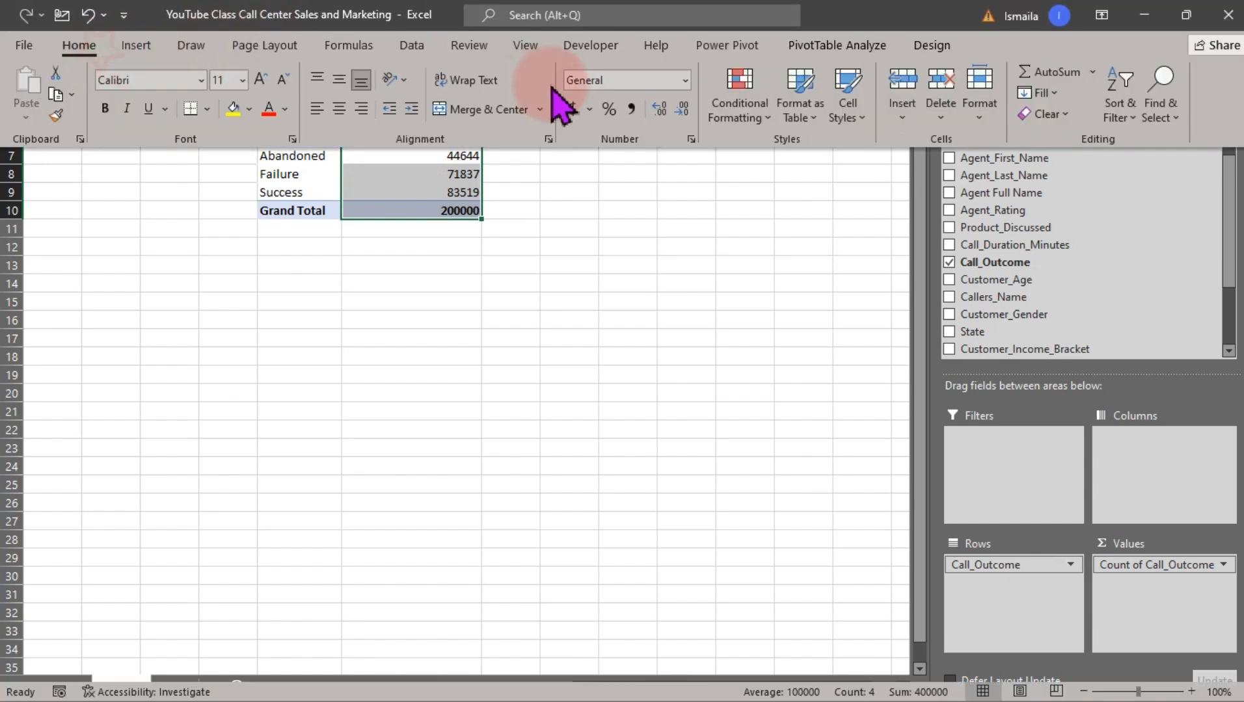
click(633, 109)
click(682, 109)
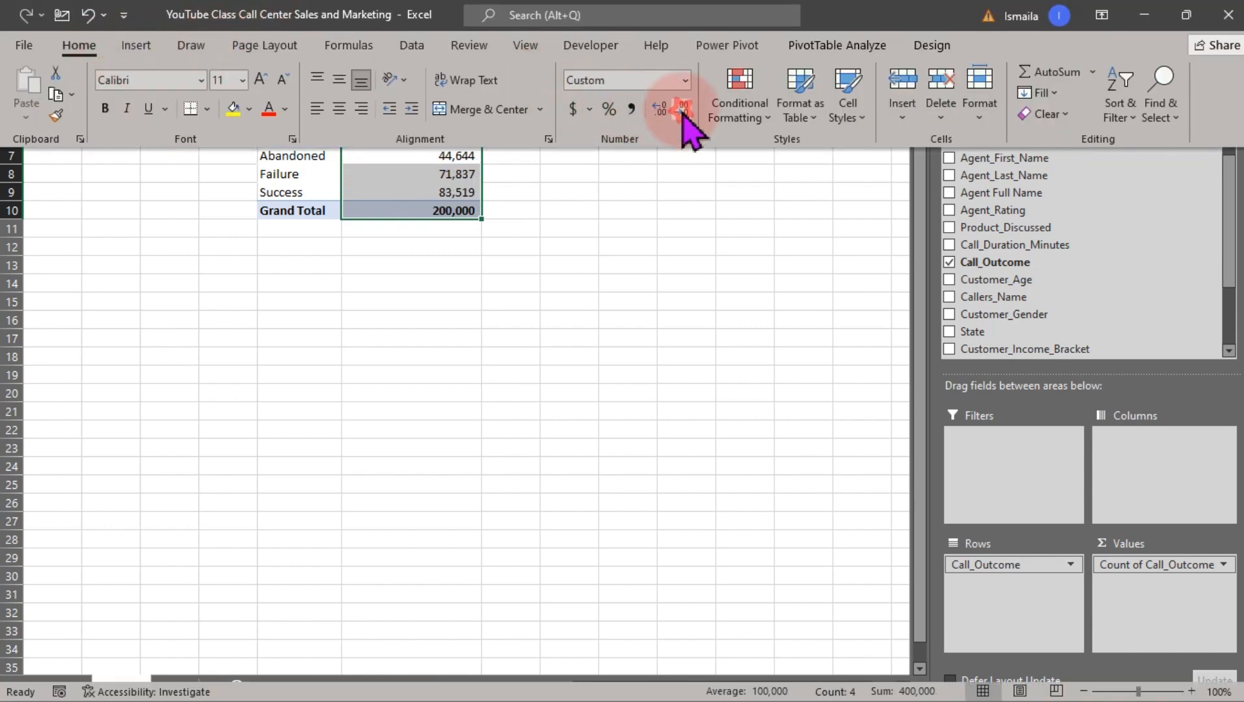
Switch the PivotTable report layout to Tabular Form
click(527, 194)
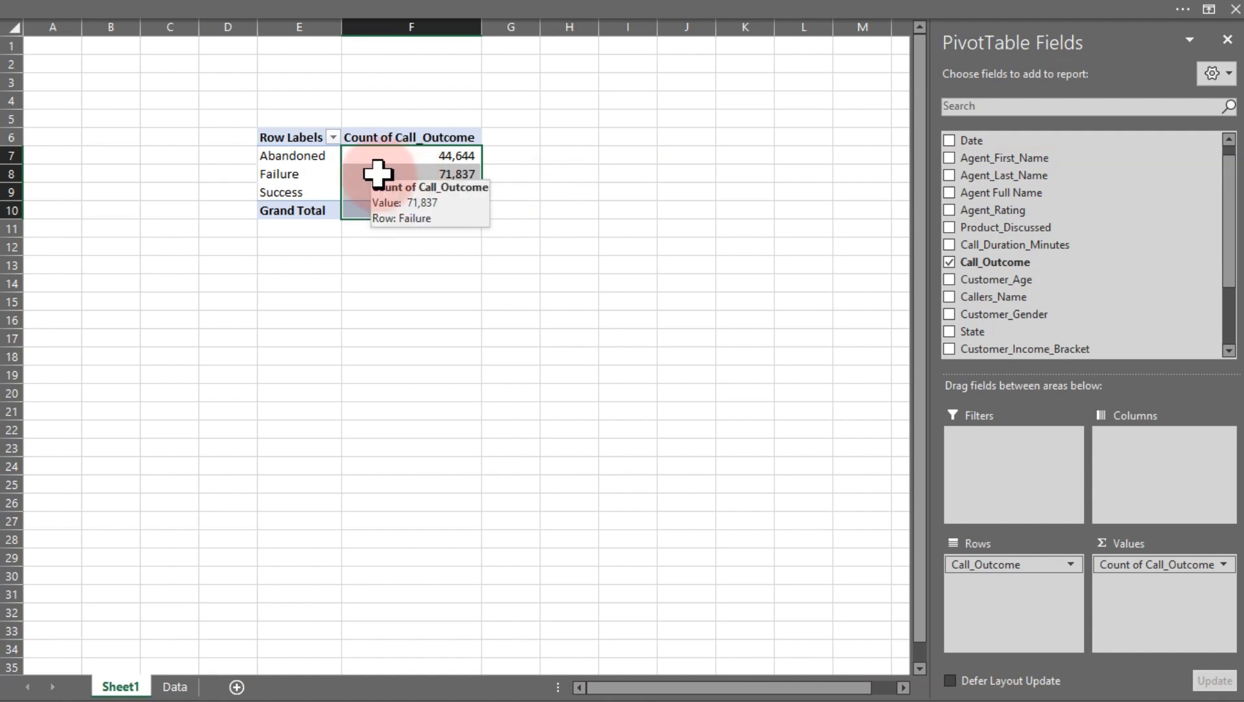
click(292, 136)
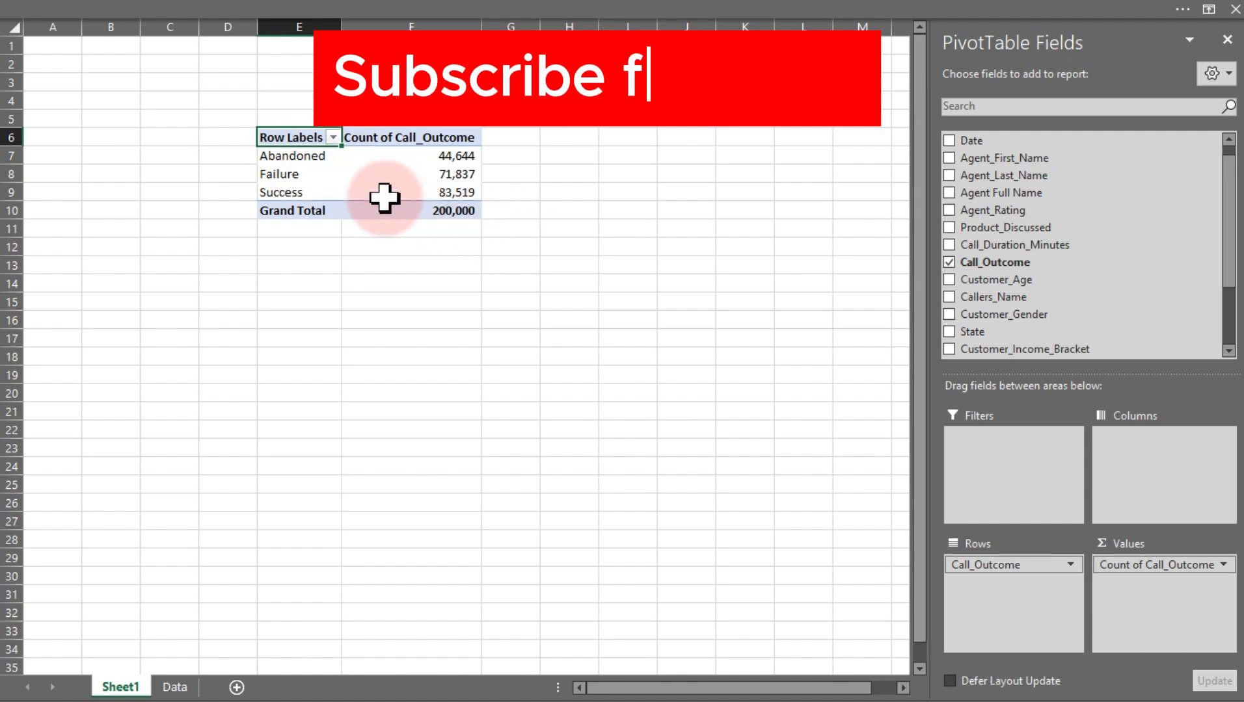
click(524, 8)
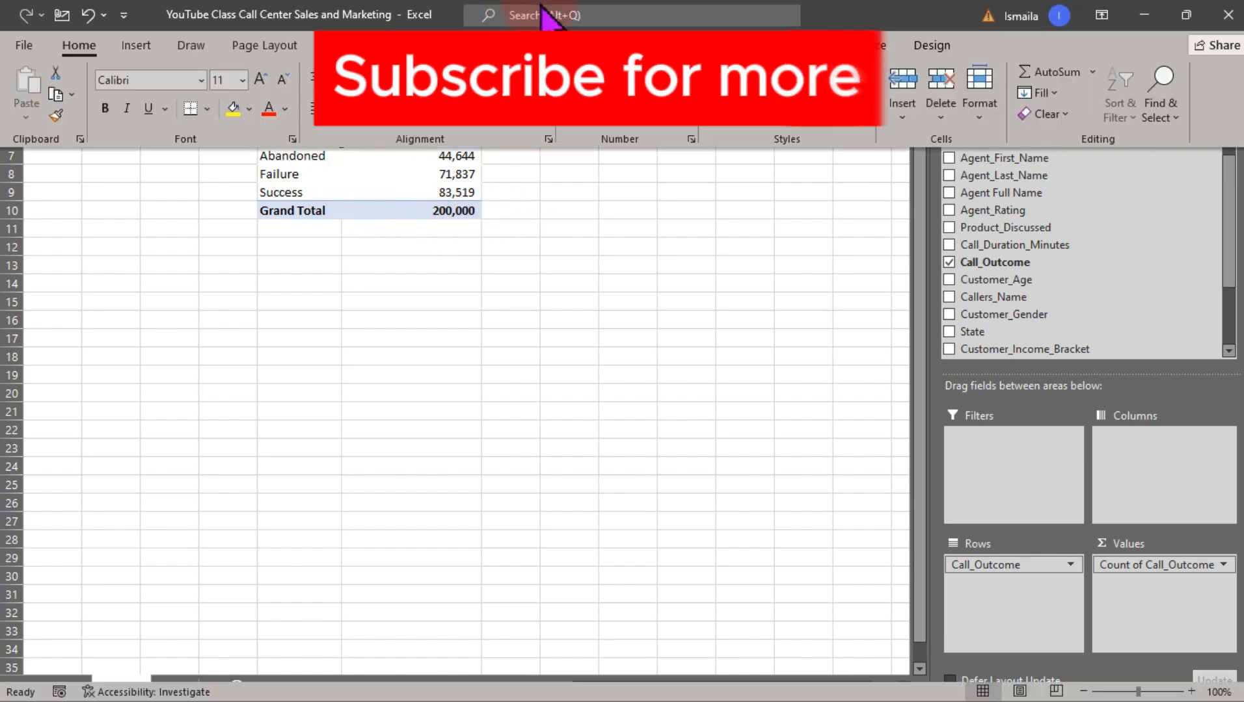
click(932, 45)
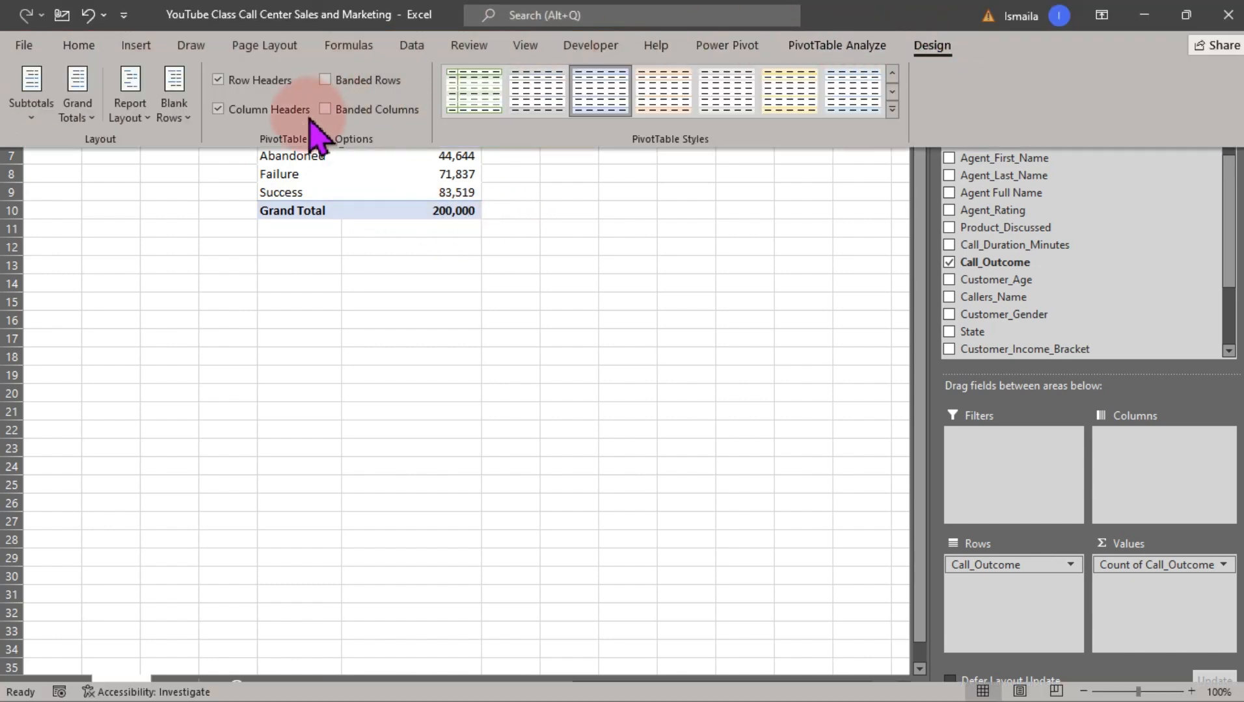
click(132, 116)
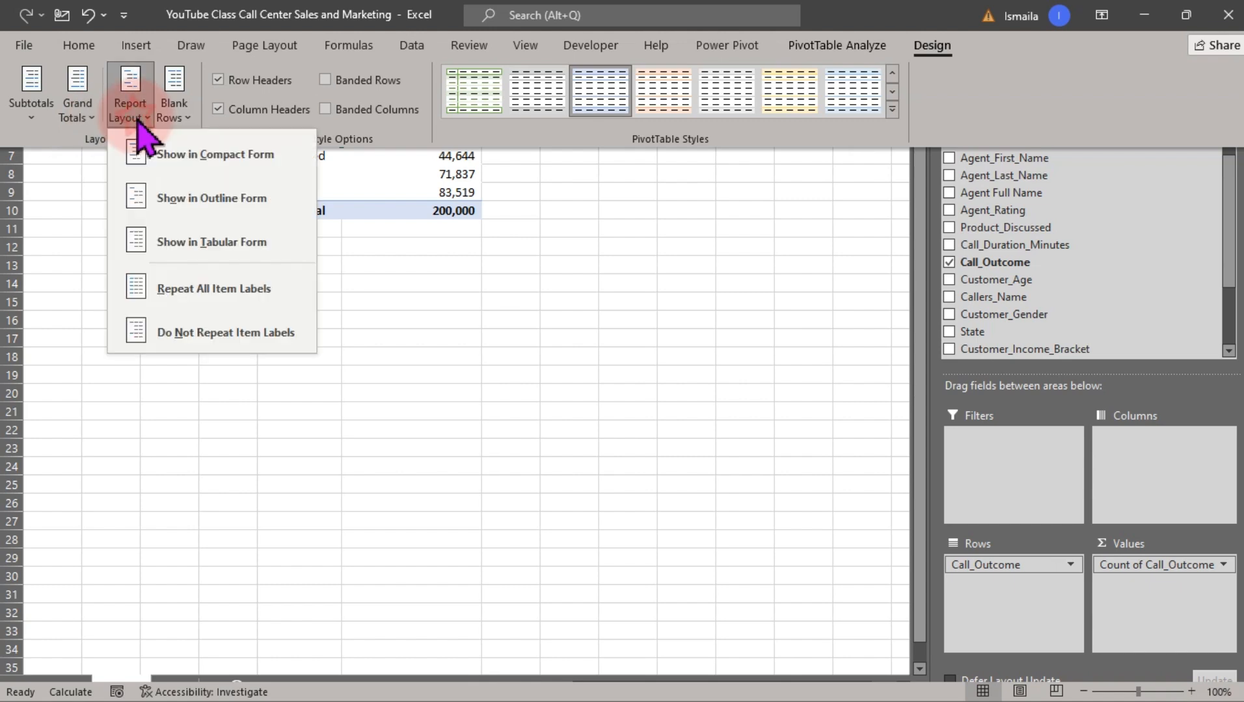
click(184, 242)
key(ctrl+shift+F1)
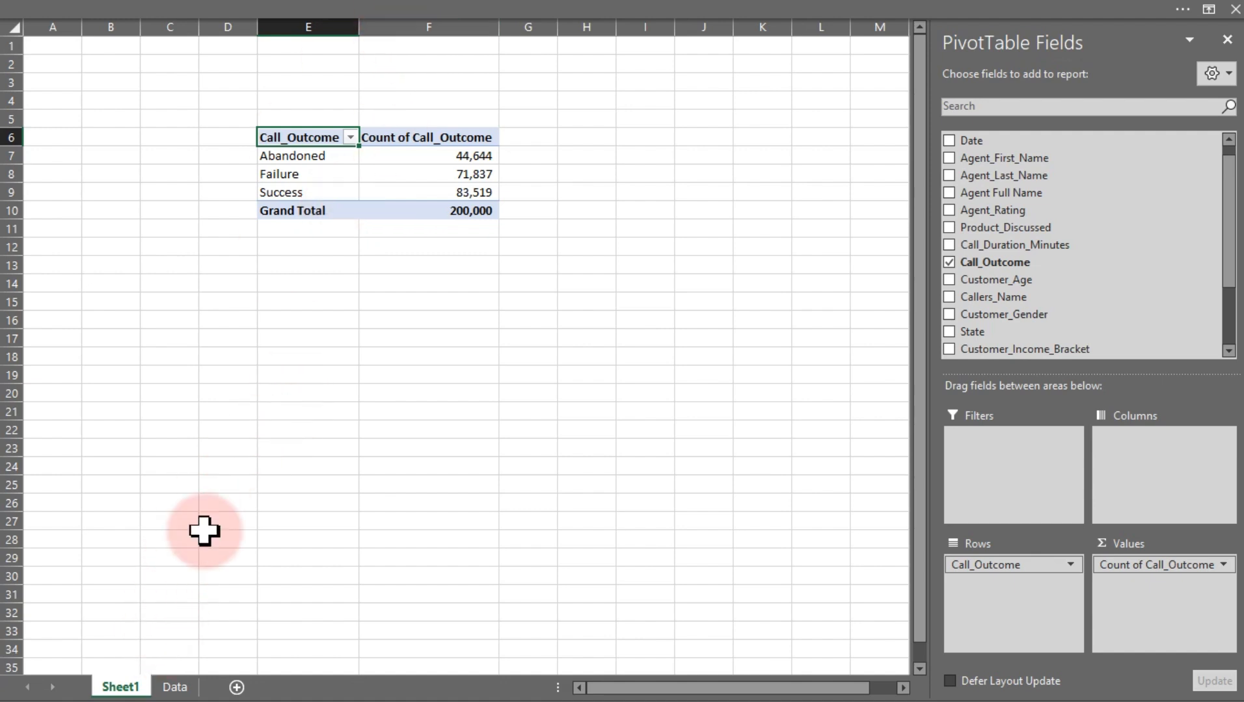
Rename the PivotTable worksheet as Analysis
double_click(120, 686)
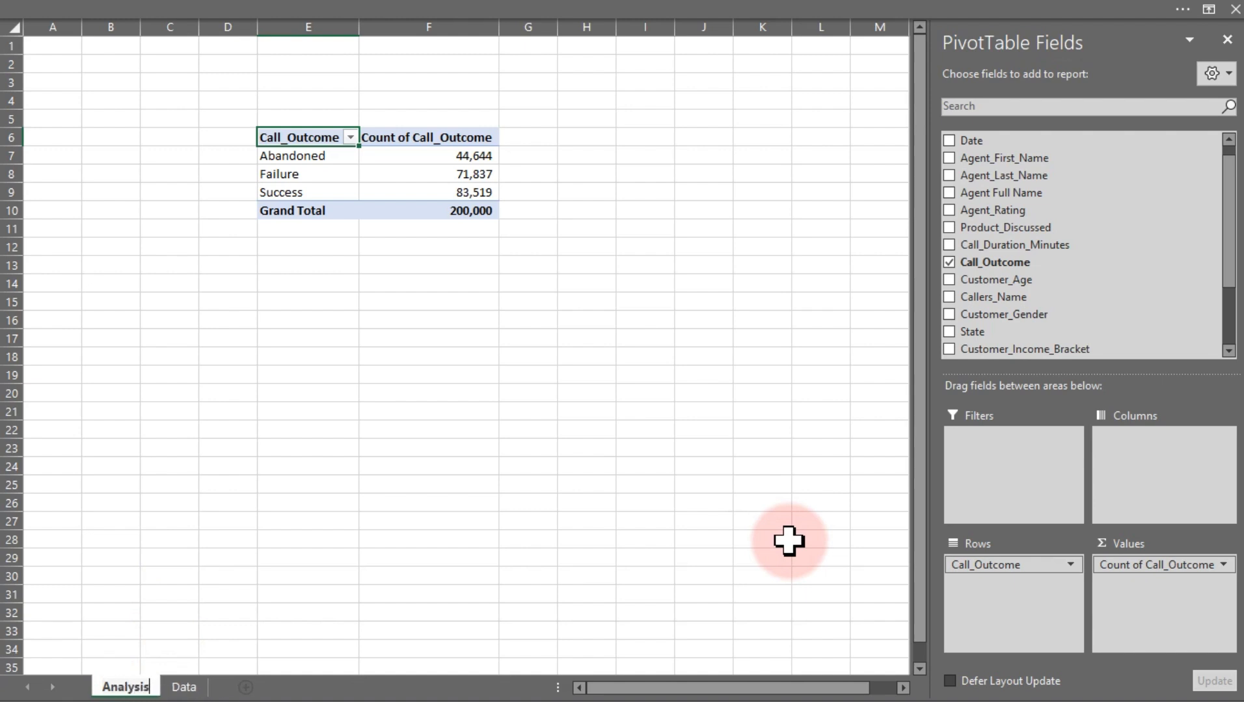
key(Return)
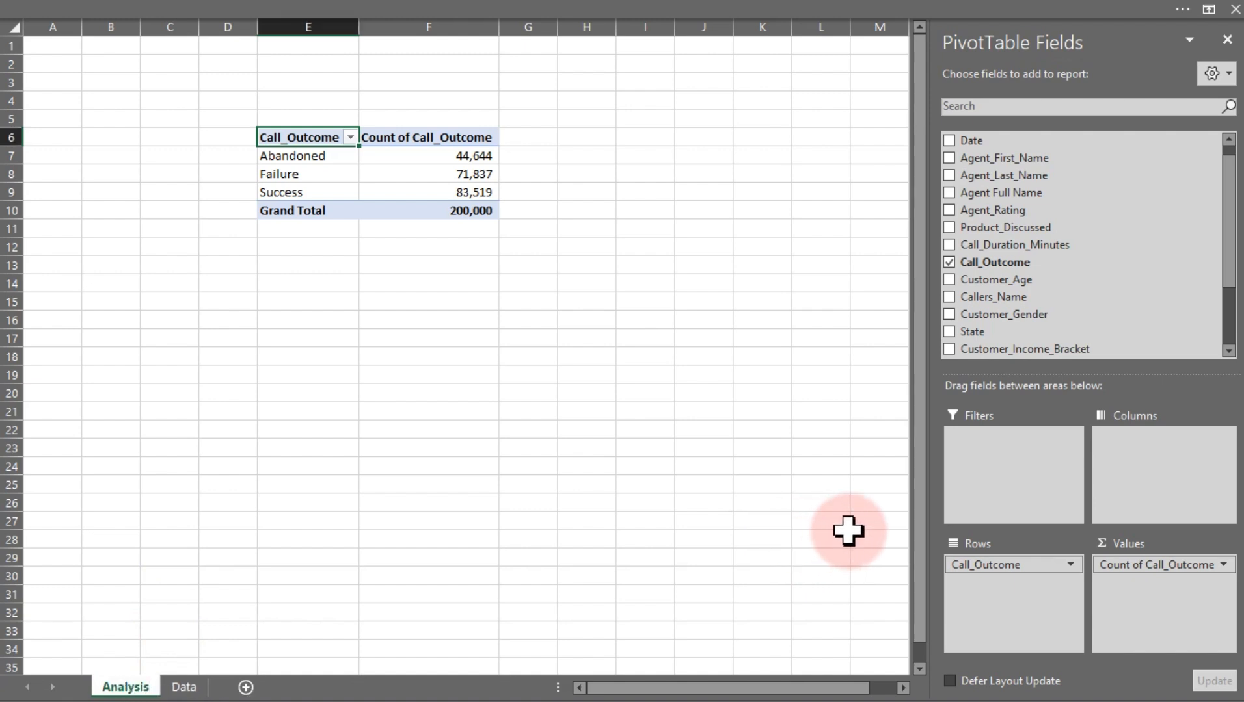
Add a new worksheet and rename it Dashboard
click(246, 684)
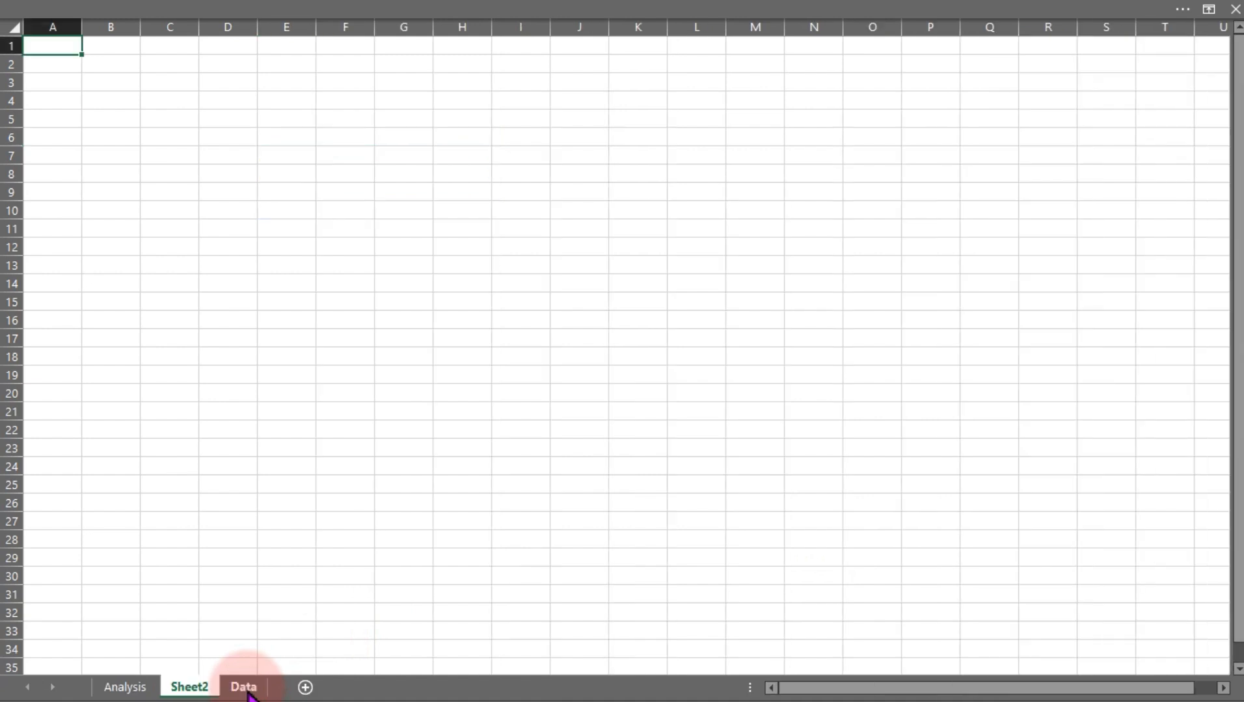
double_click(202, 686)
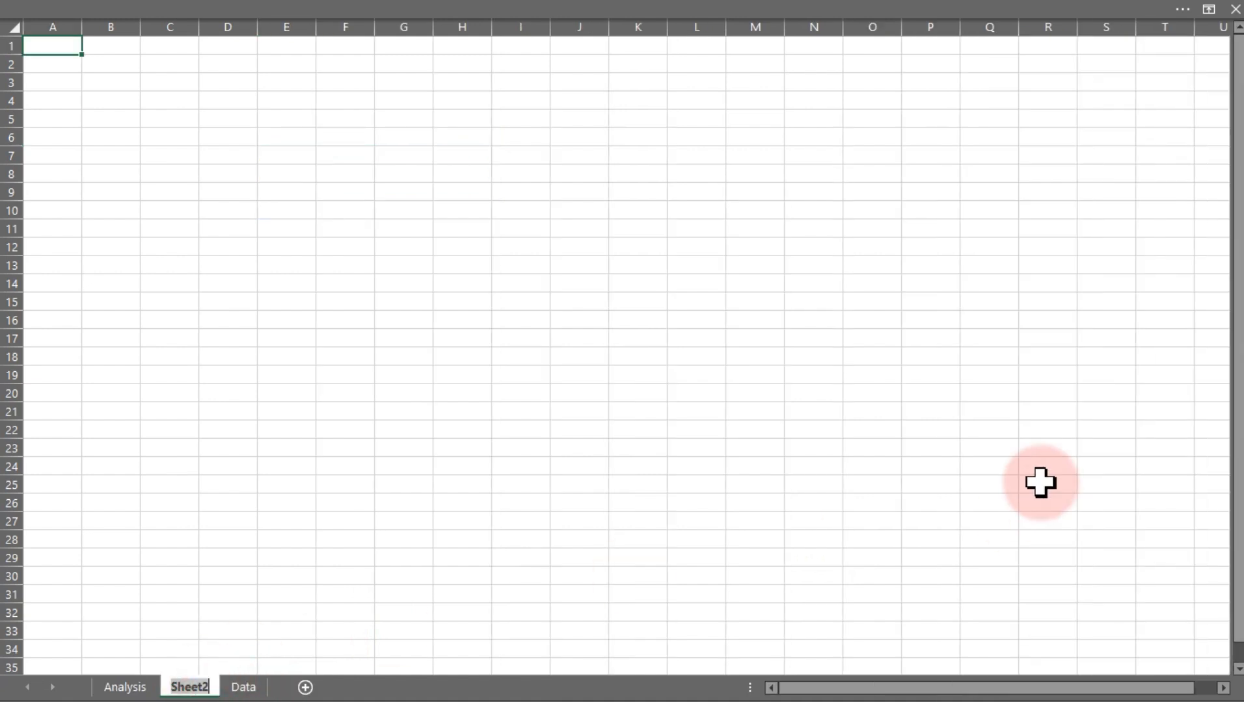
text(Dashboa)
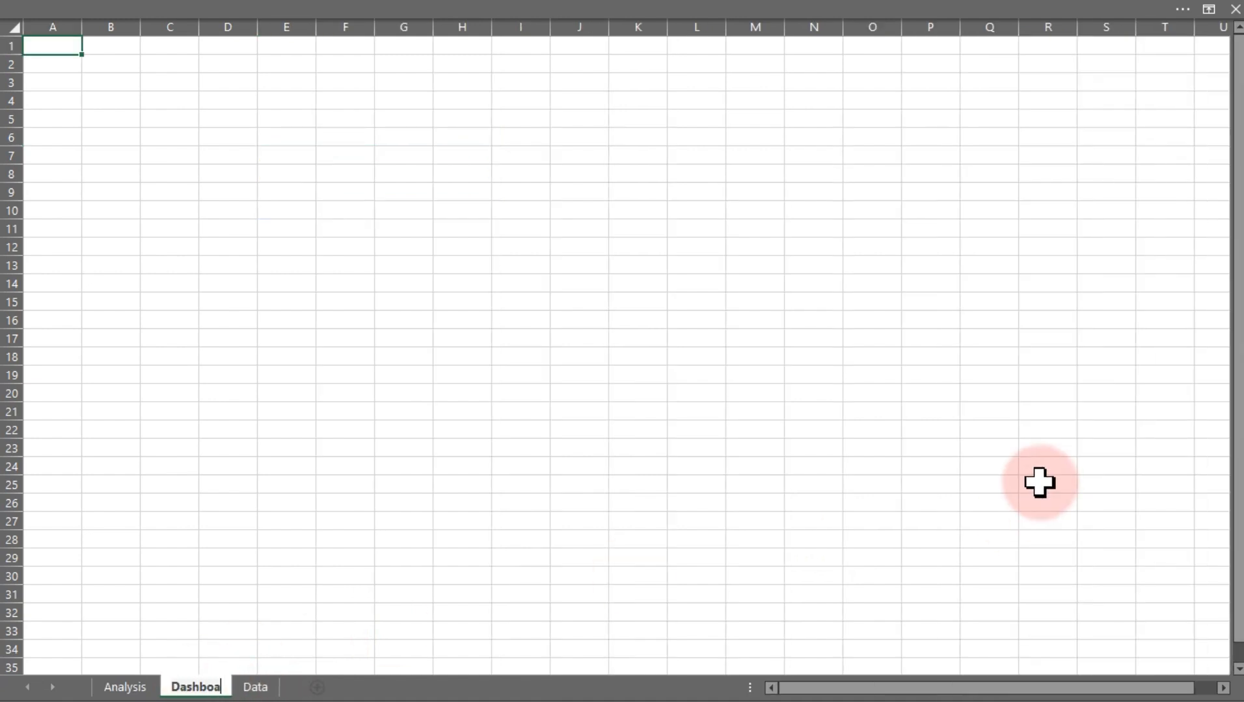
text(rd)
key(Return)
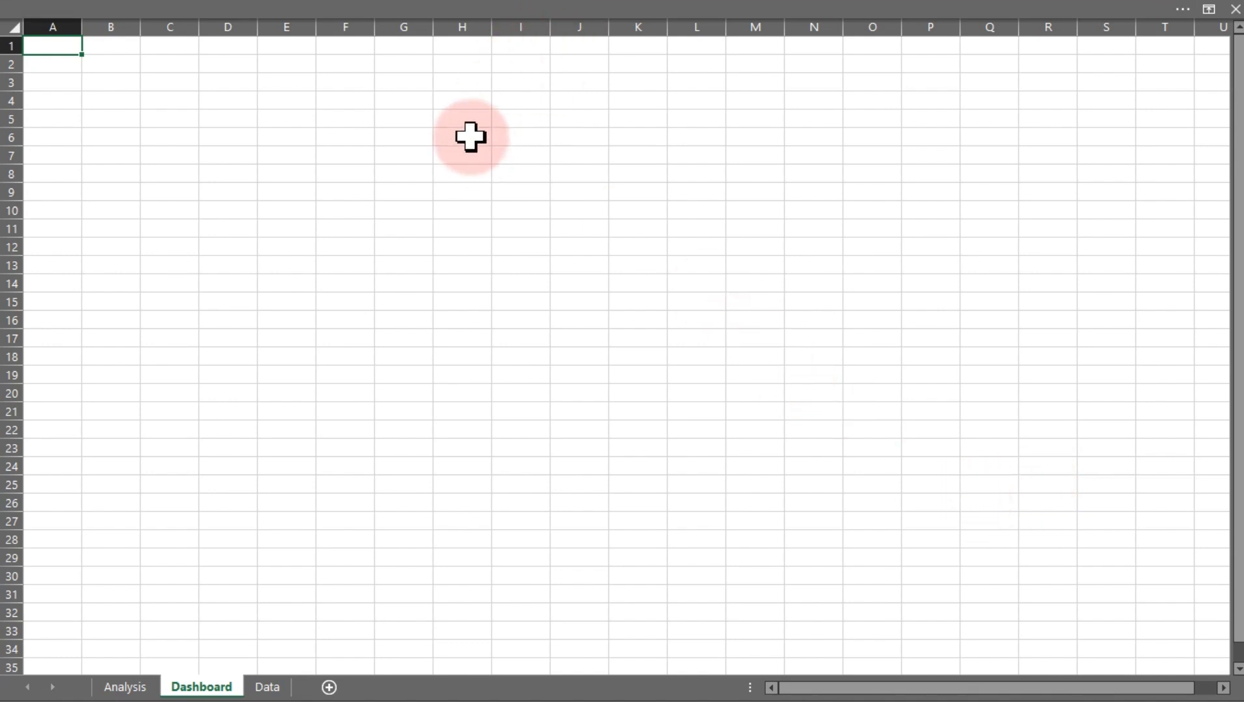
Hide the gridlines and row and column headings on the Dashboard sheet
drag(469, 137, 651, 356)
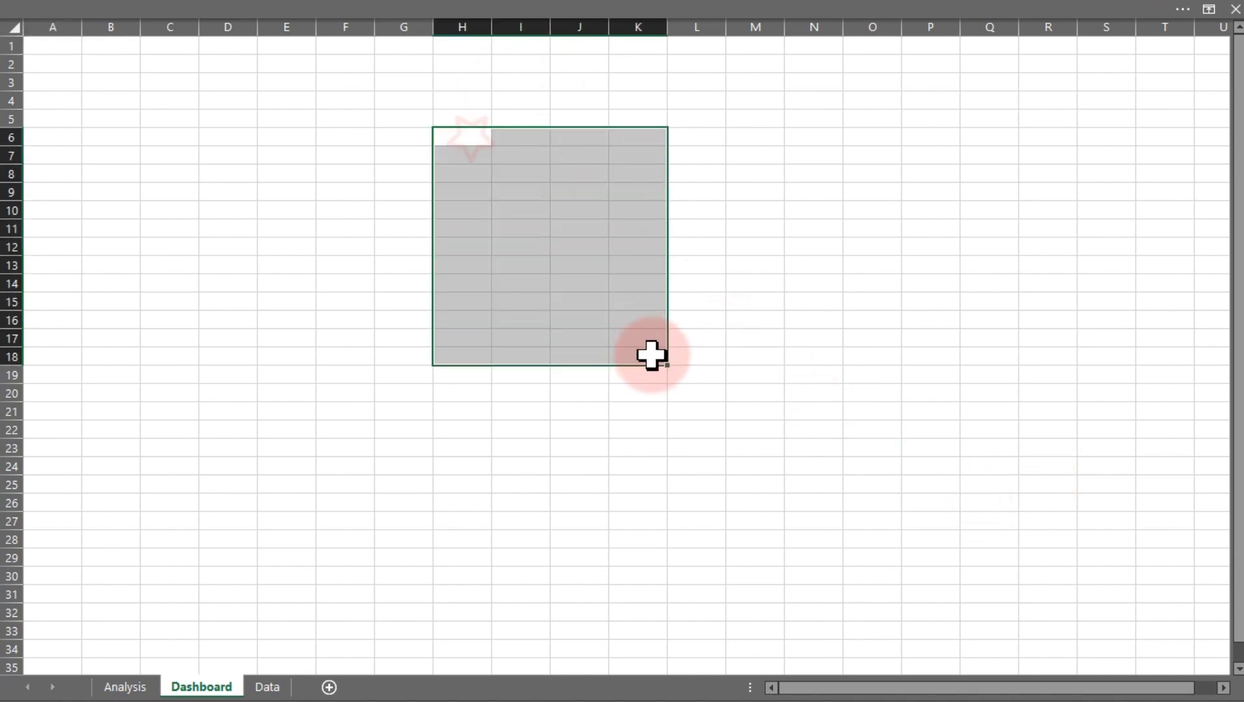
click(274, 8)
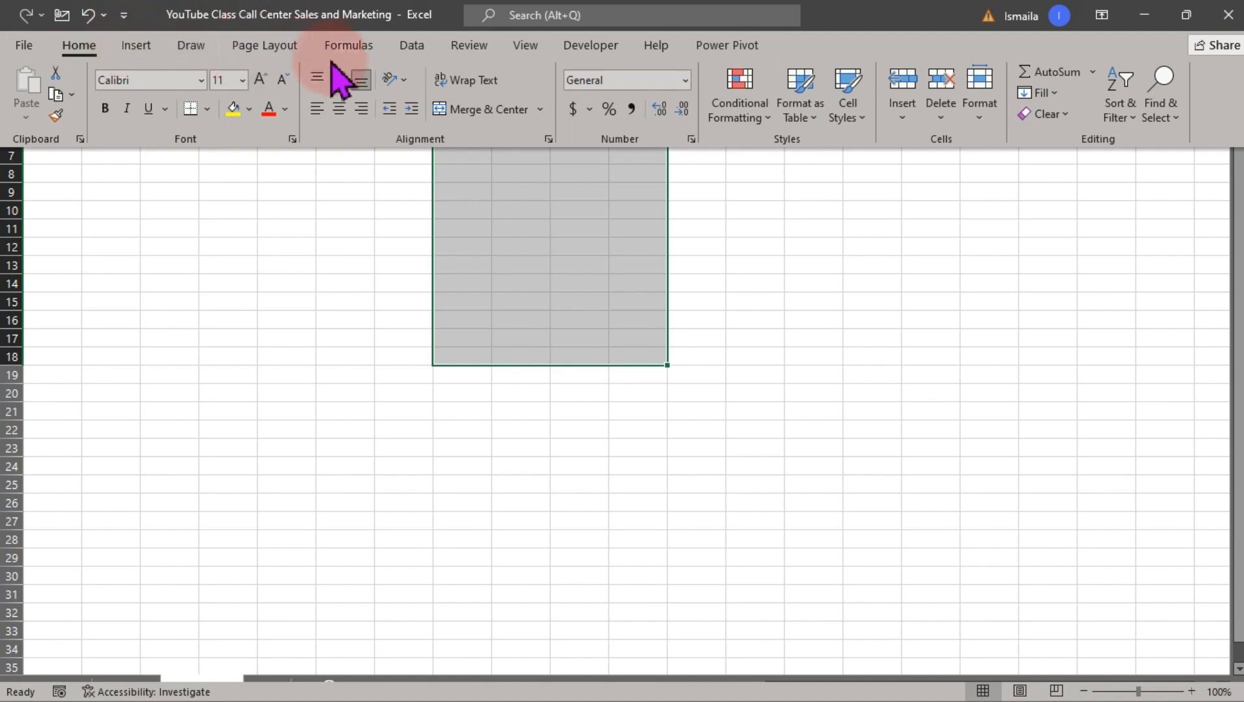
click(532, 49)
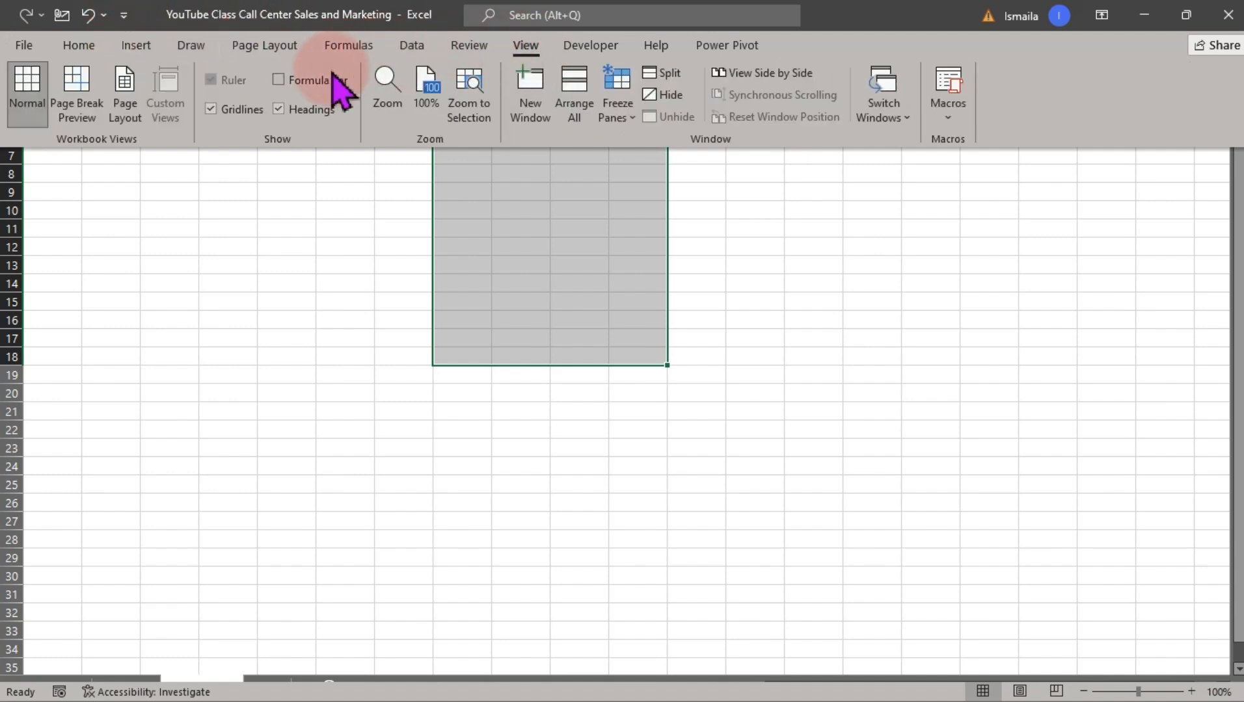
click(296, 110)
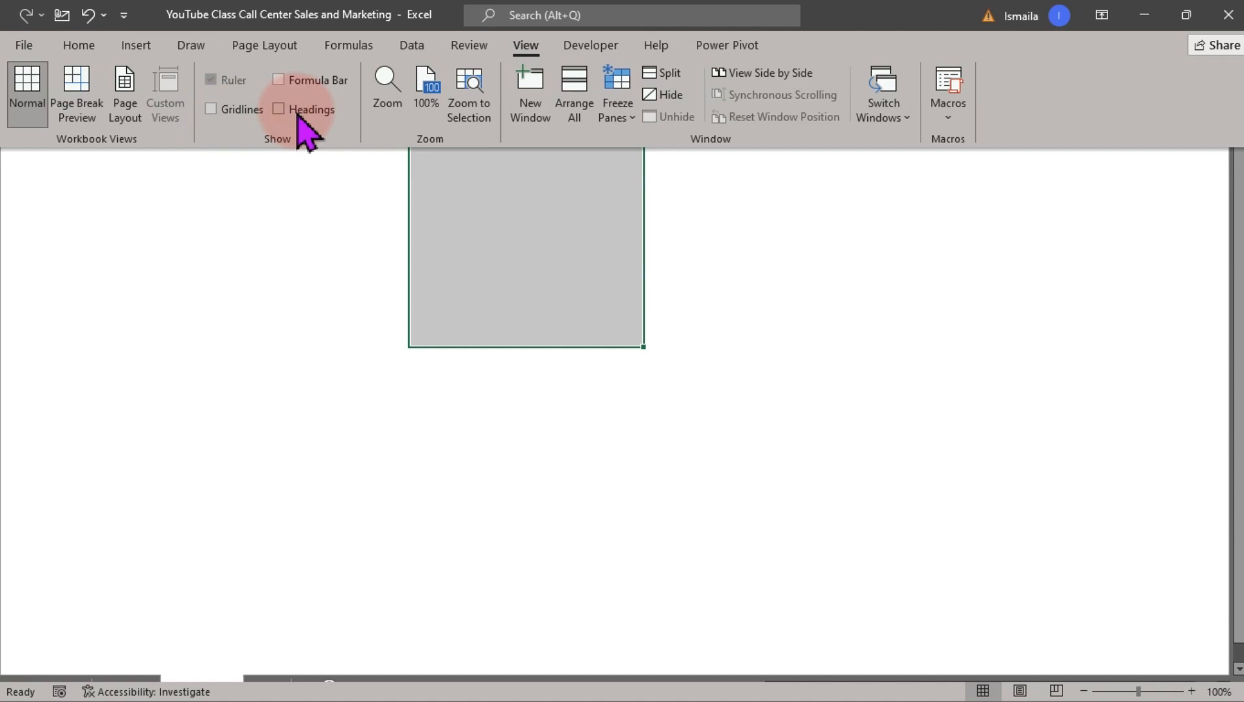
key(ctrl+shift+F1)
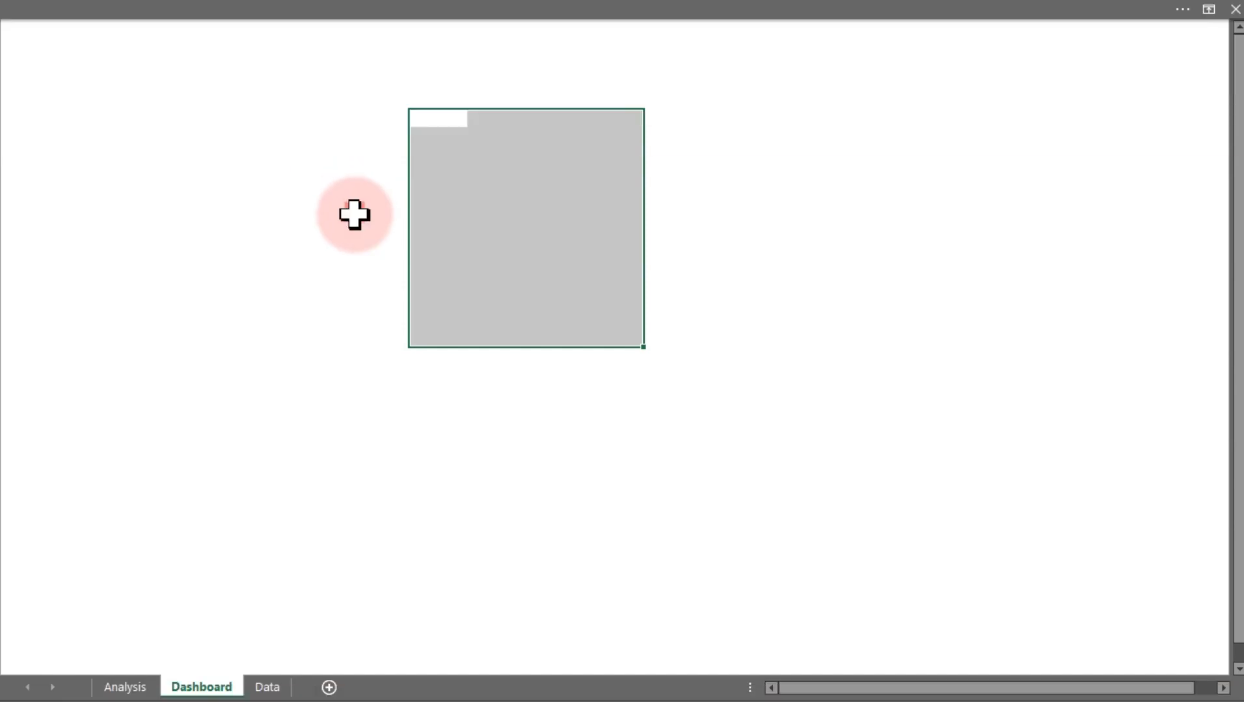
click(354, 214)
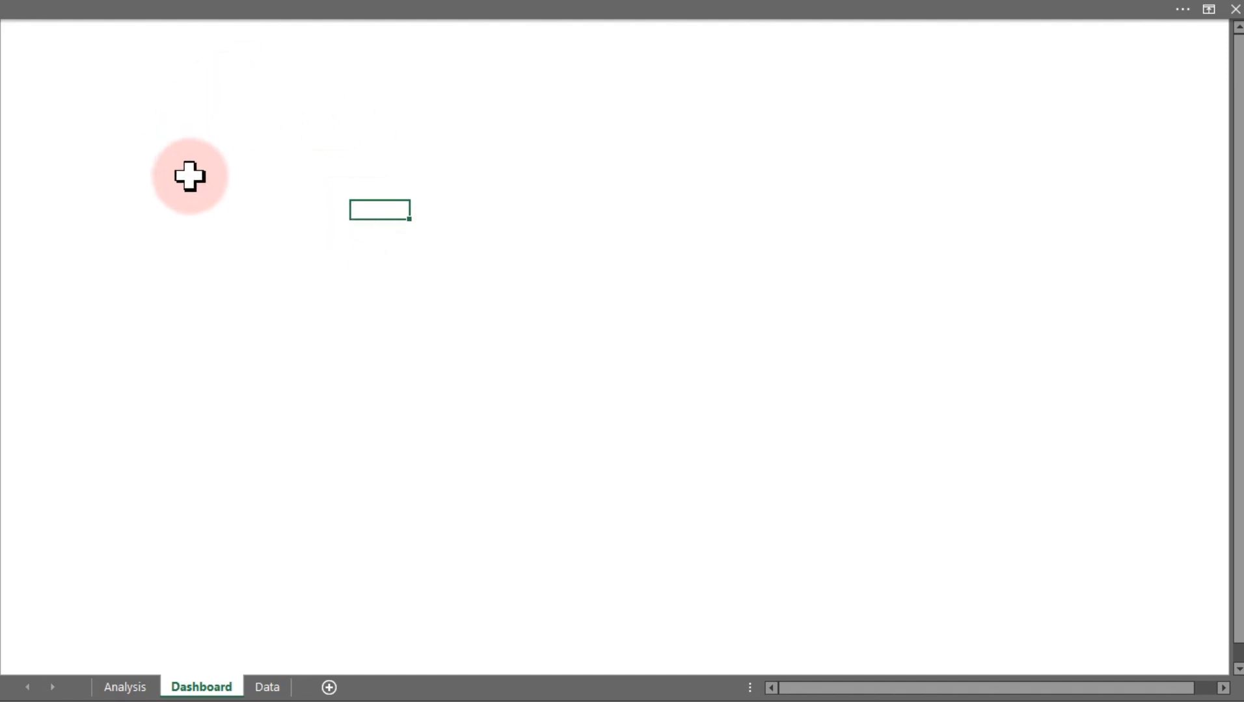
Fill the entire Dashboard sheet with a light gray background color
key(ctrl+a)
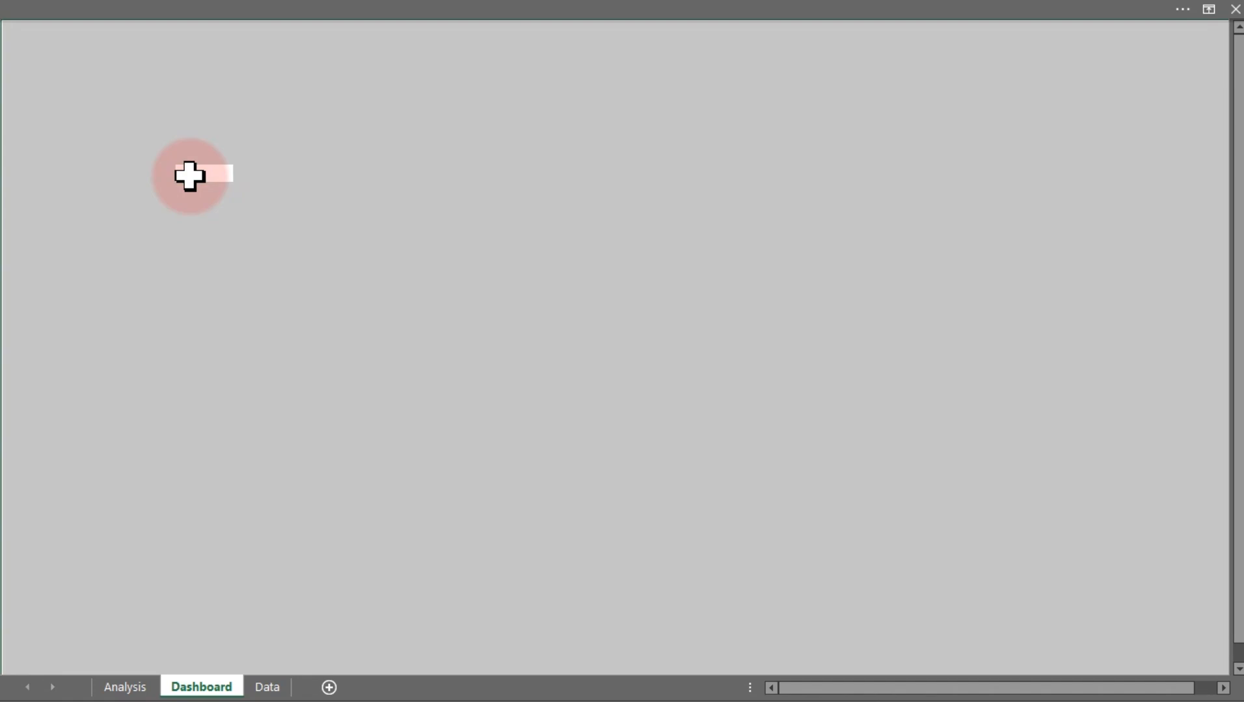
click(168, 8)
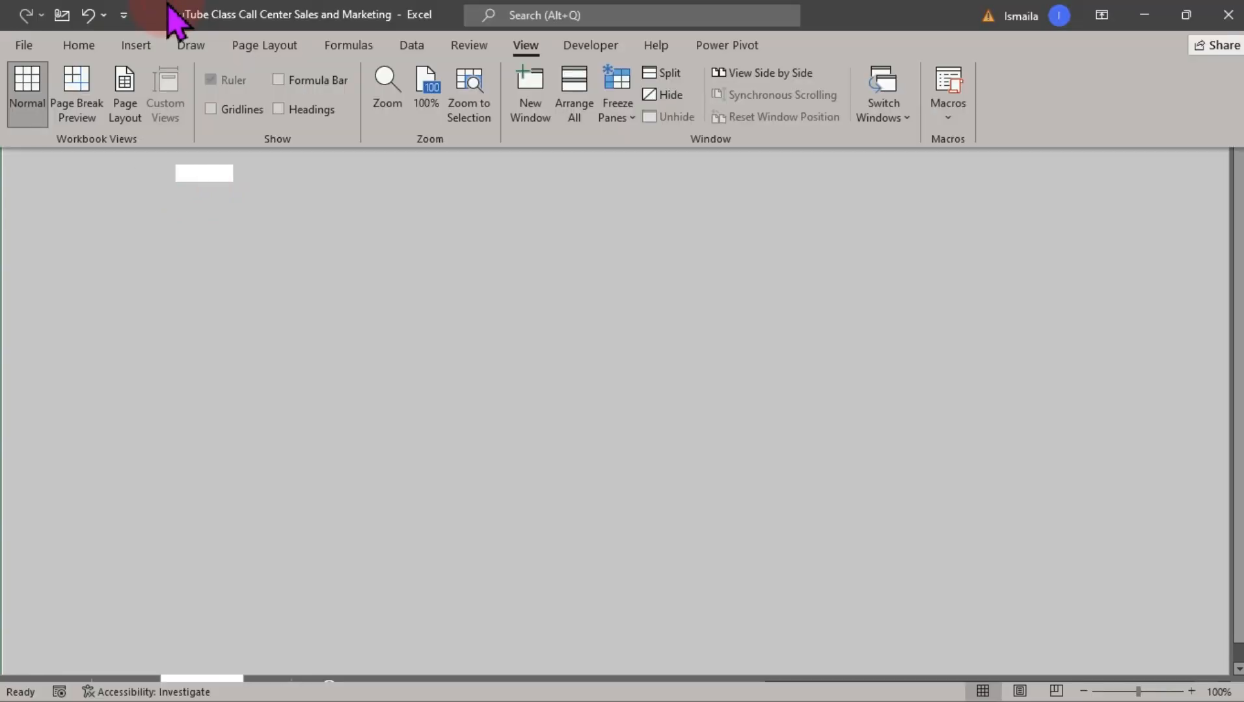
click(80, 47)
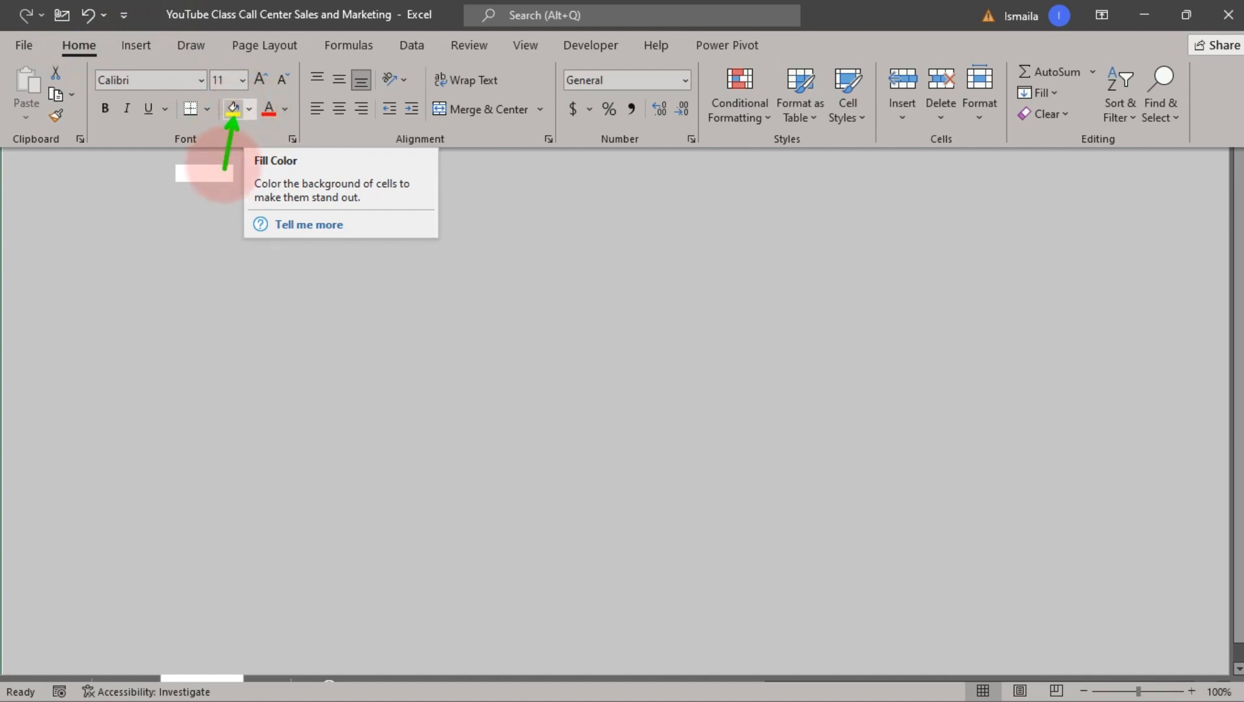
click(233, 156)
click(235, 25)
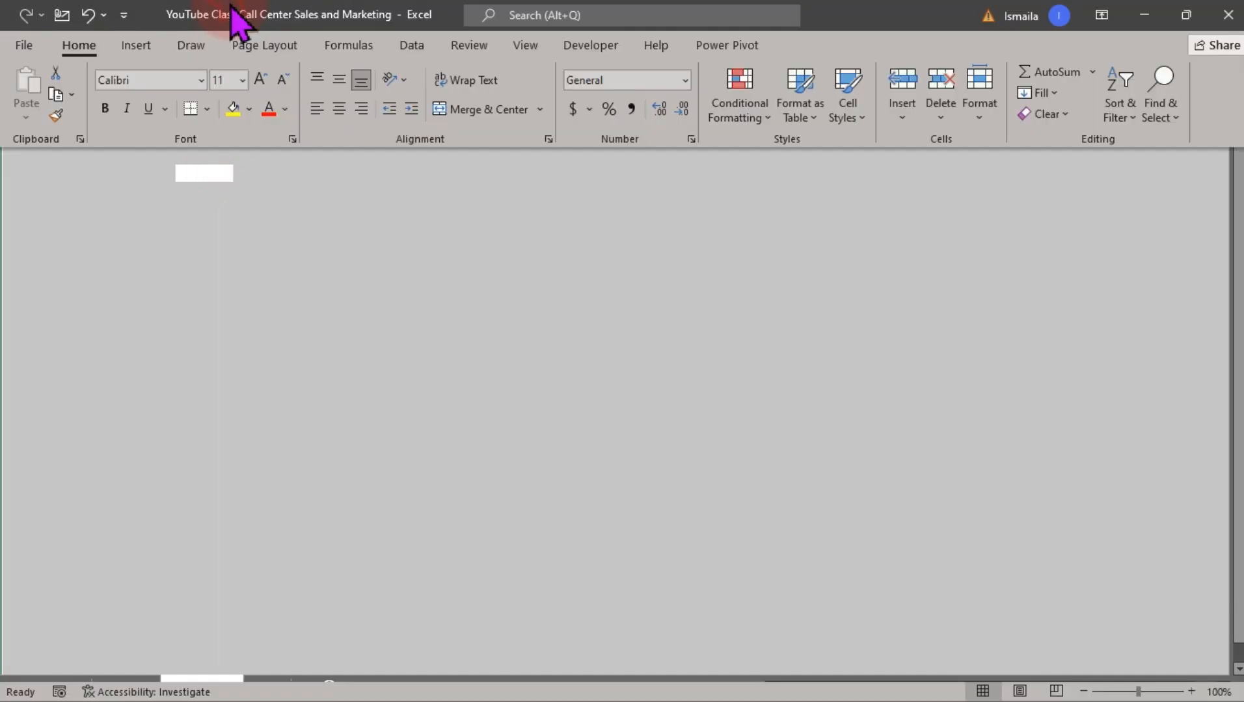
click(249, 108)
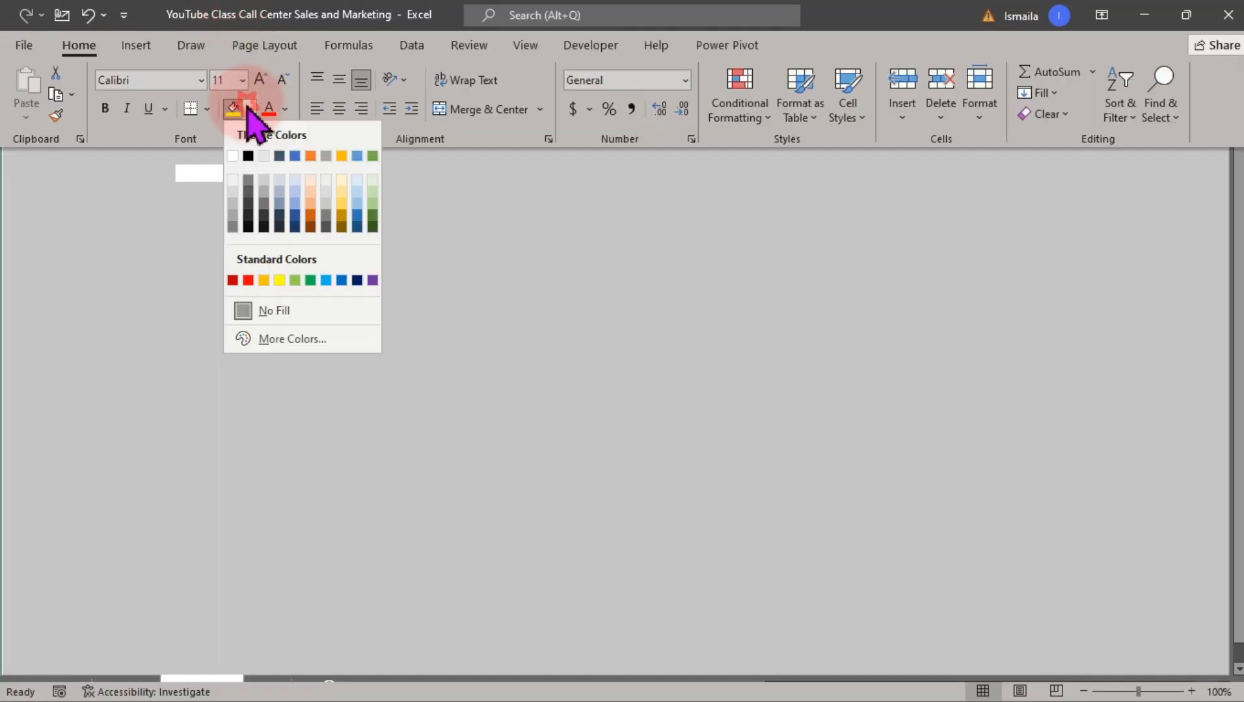
click(232, 181)
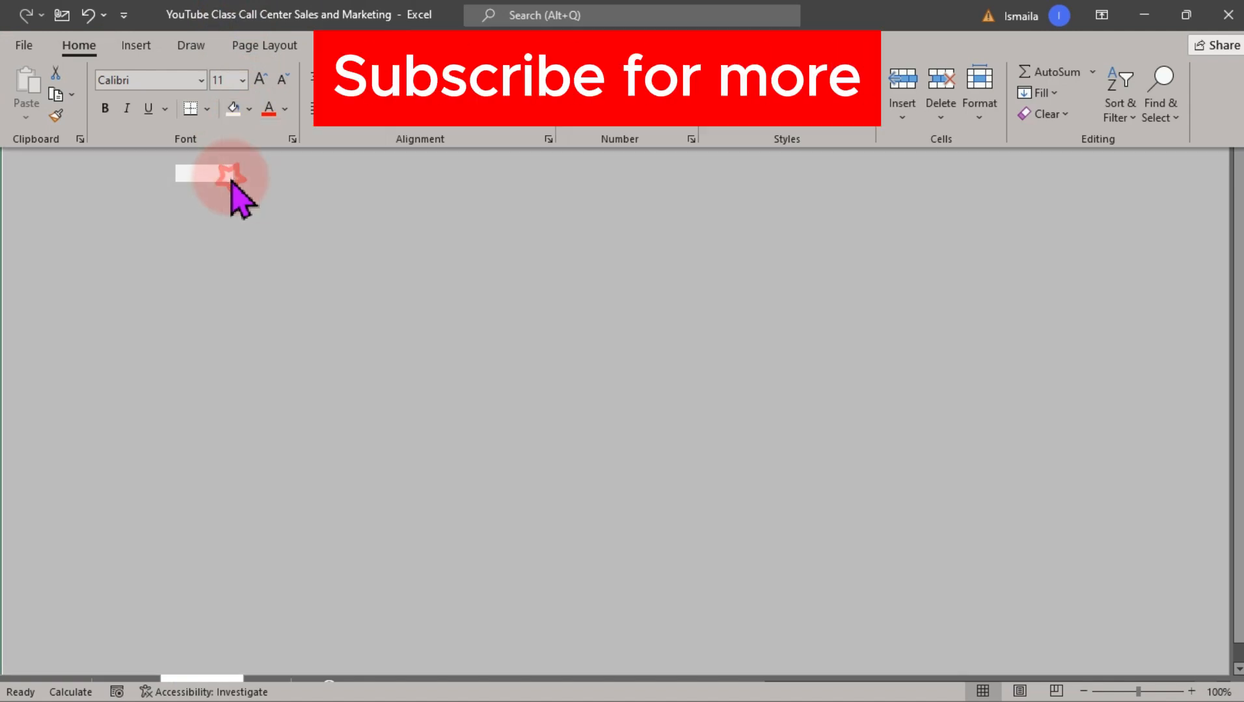
click(226, 246)
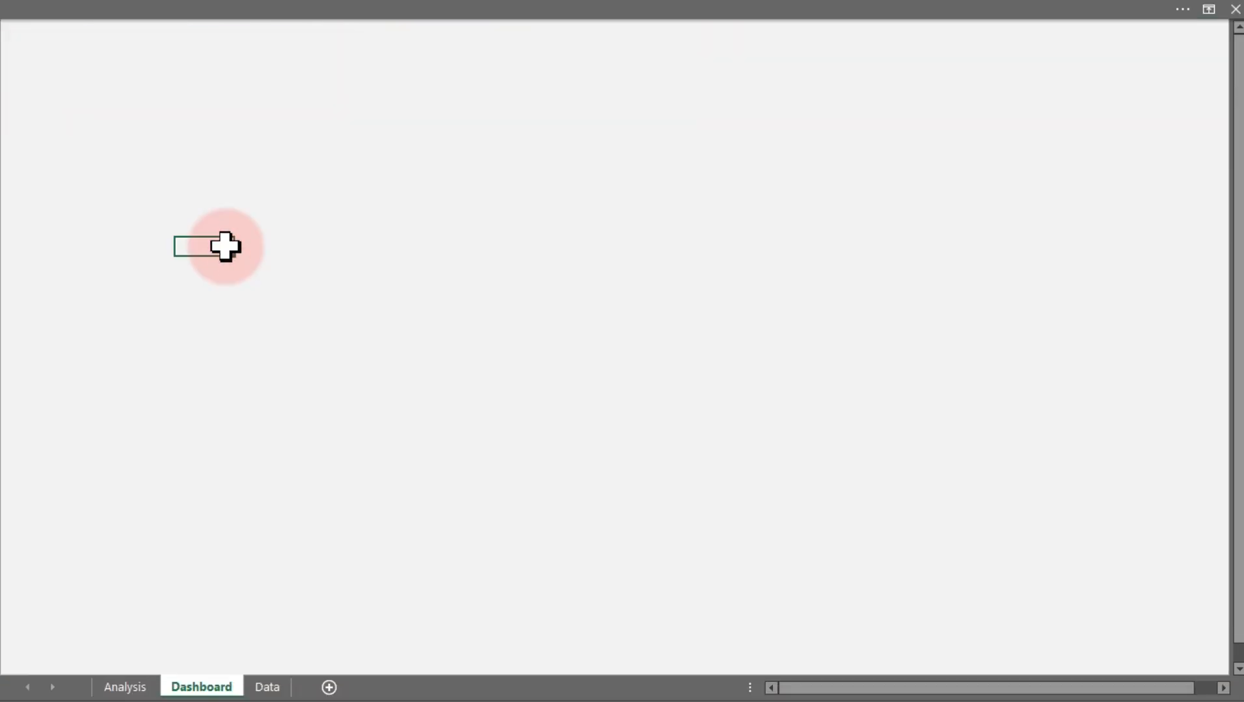
Draw a horizontal line across the full width of the sheet near the top
click(258, 169)
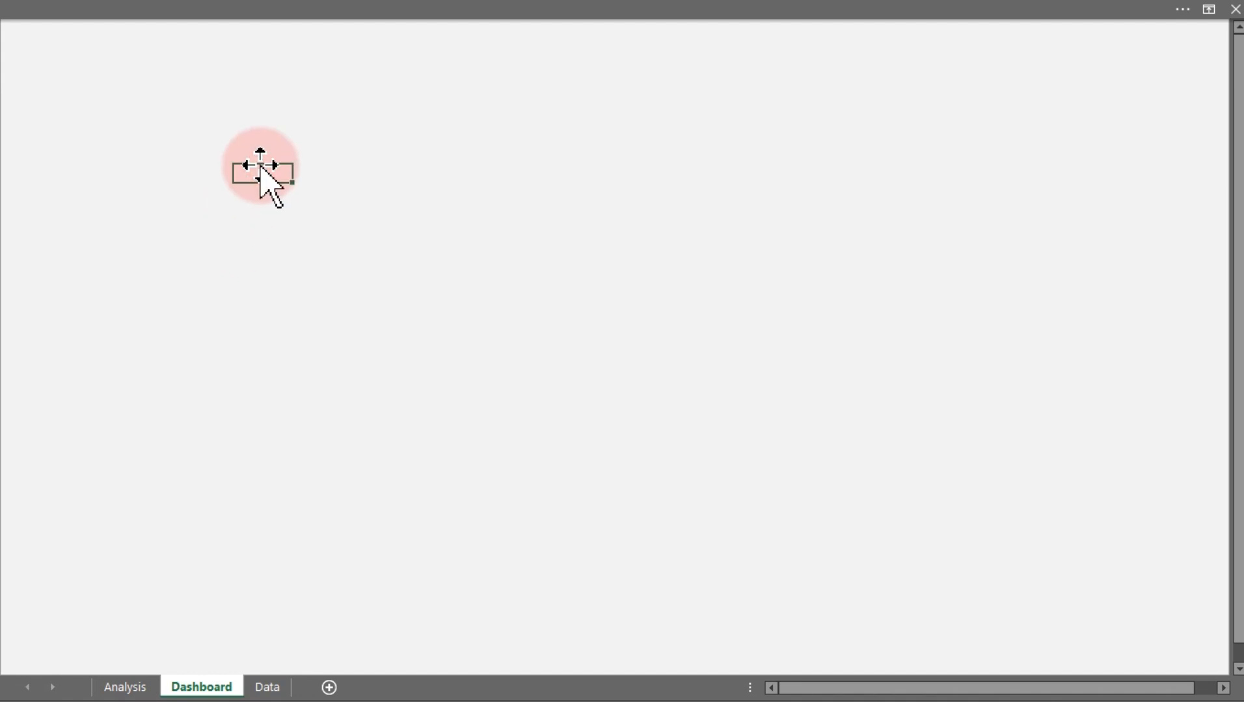
click(394, 12)
click(136, 45)
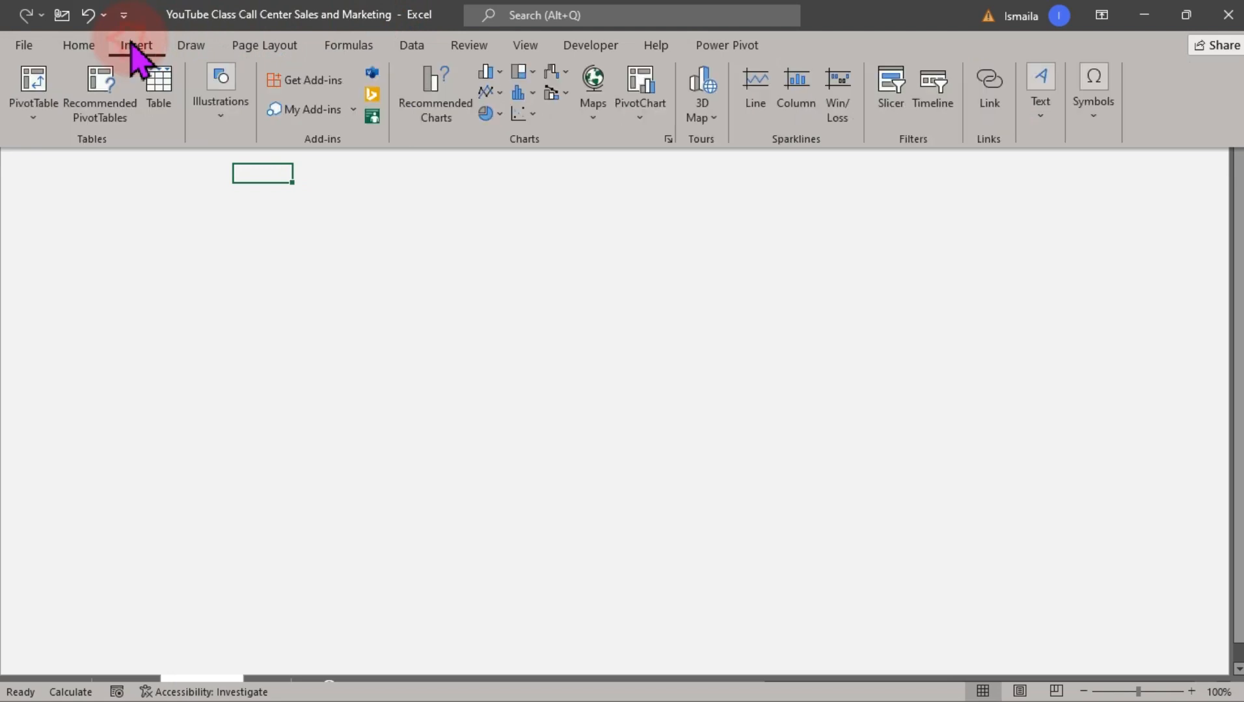
click(225, 124)
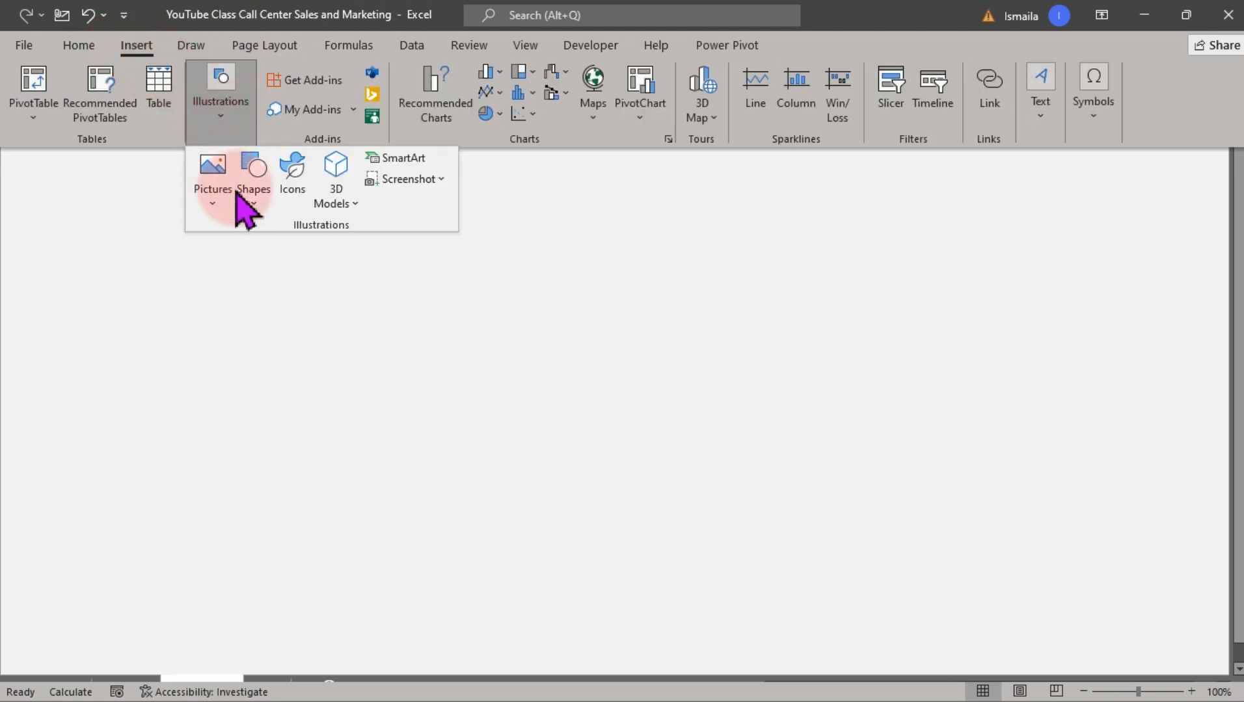
click(253, 205)
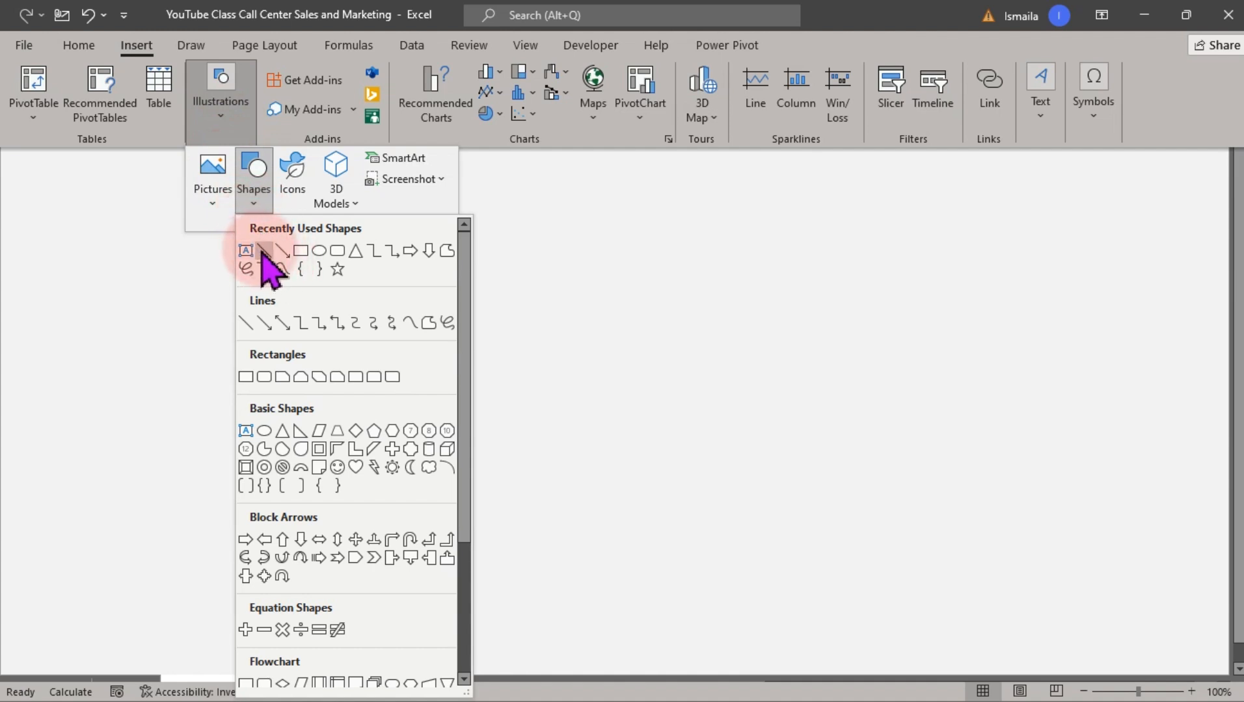
click(262, 251)
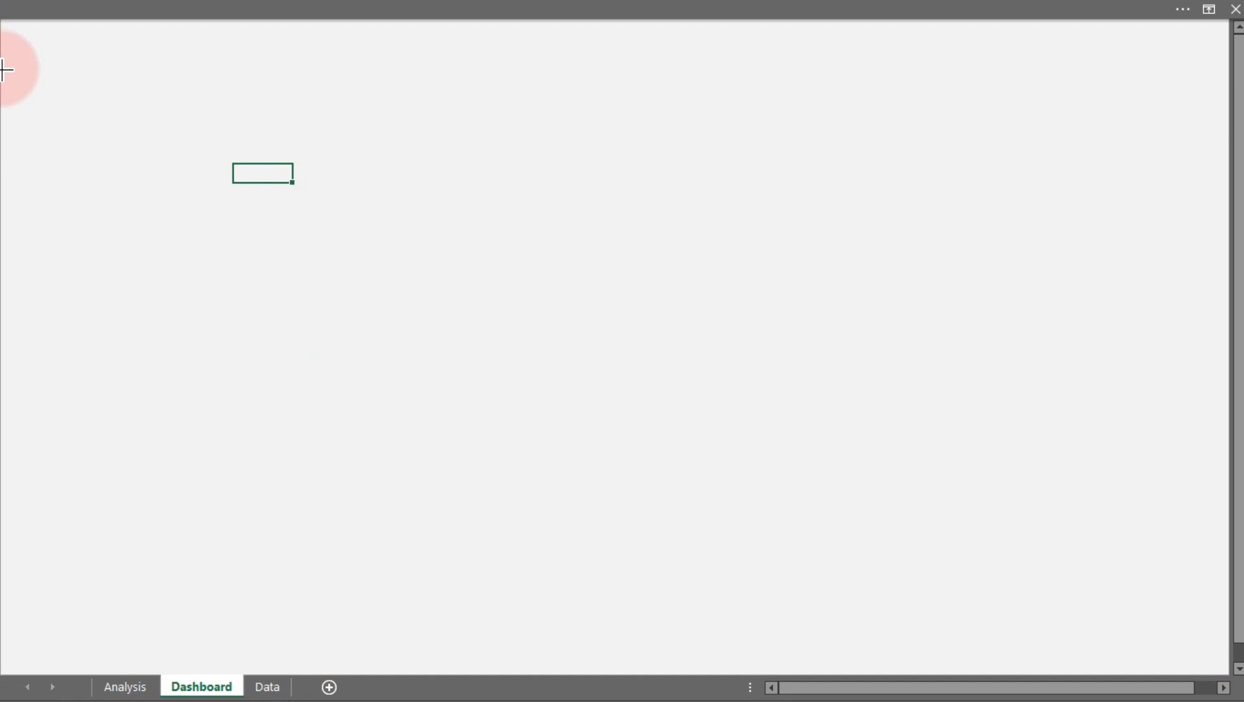
drag(5, 69, 1233, 109)
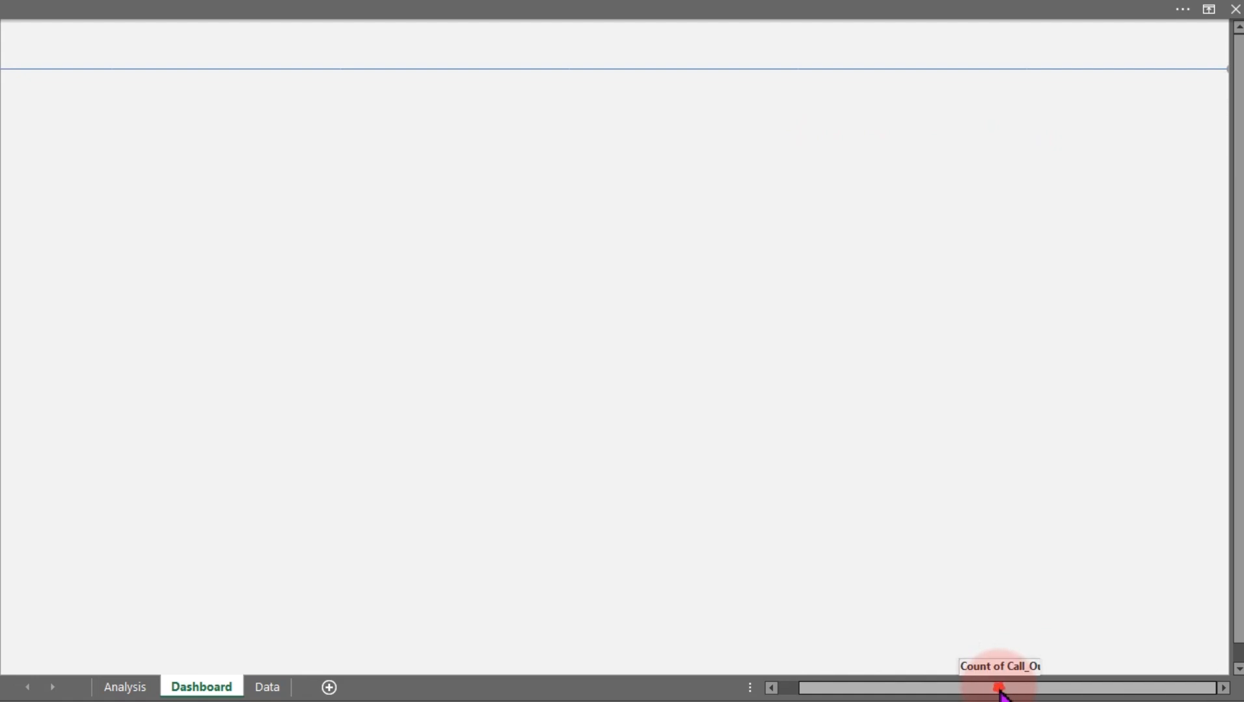
Set the line's width to 1.25 pt and its color to light gray
drag(999, 689, 820, 687)
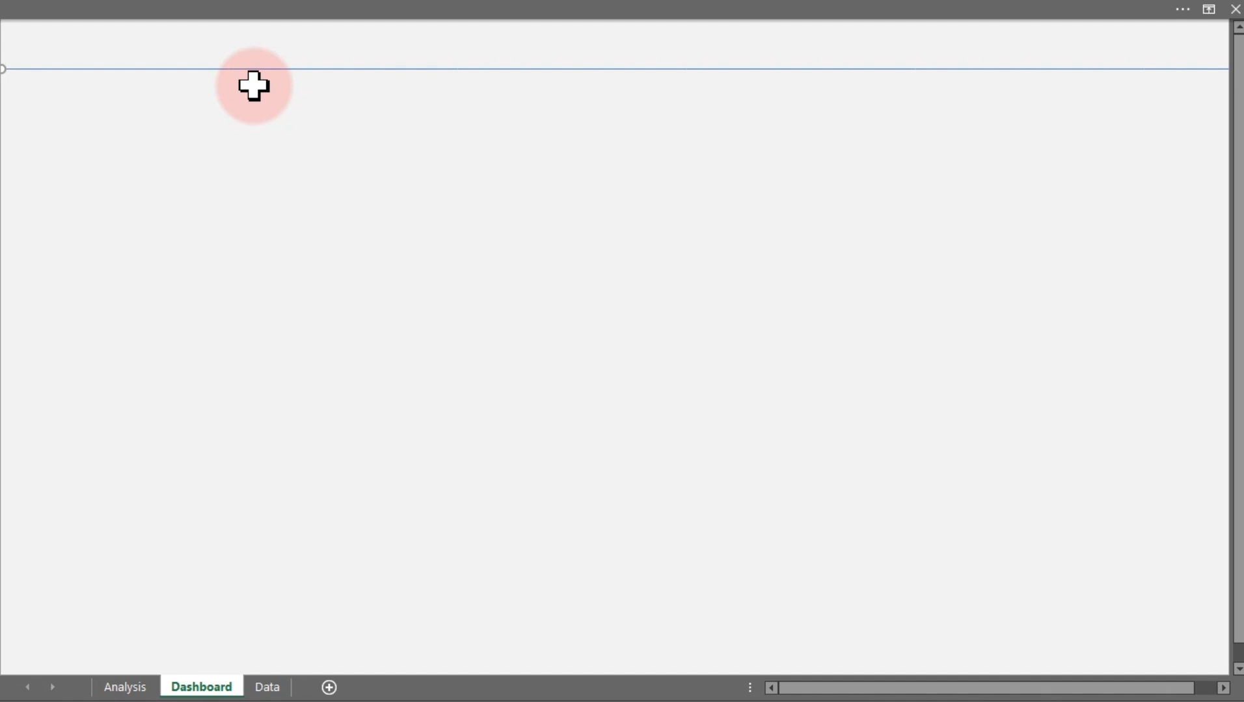
key(ctrl+1)
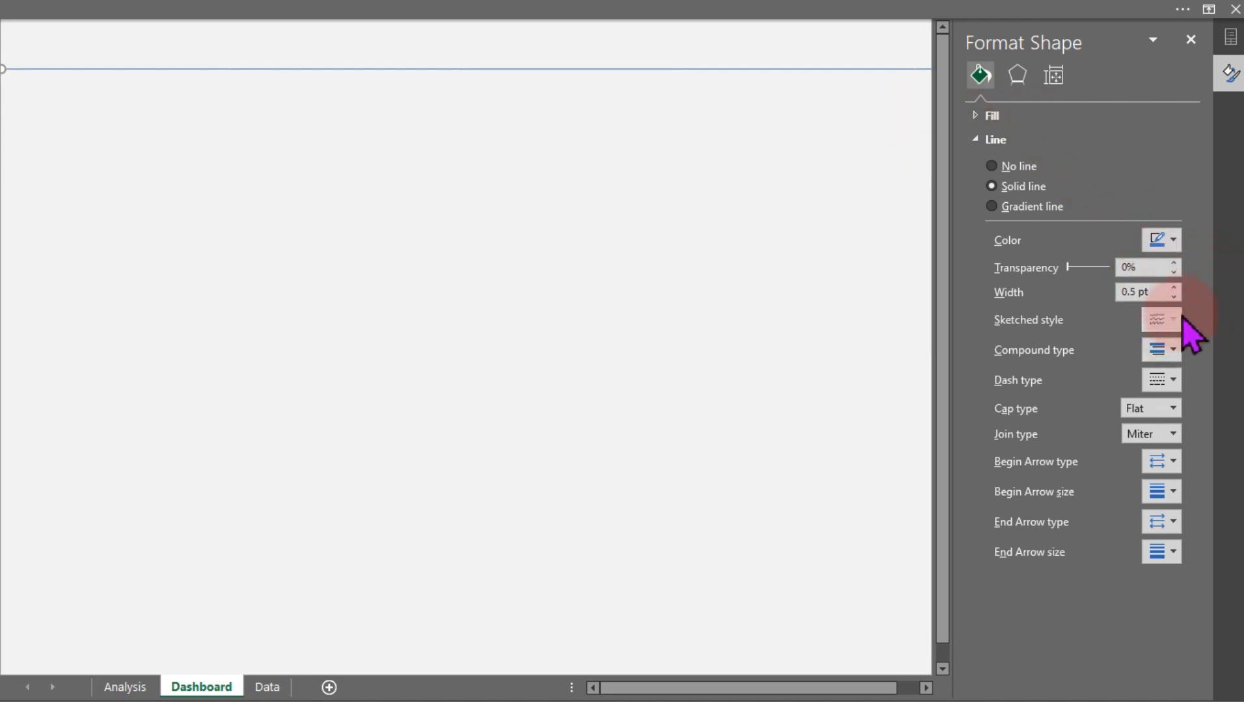
click(1173, 288)
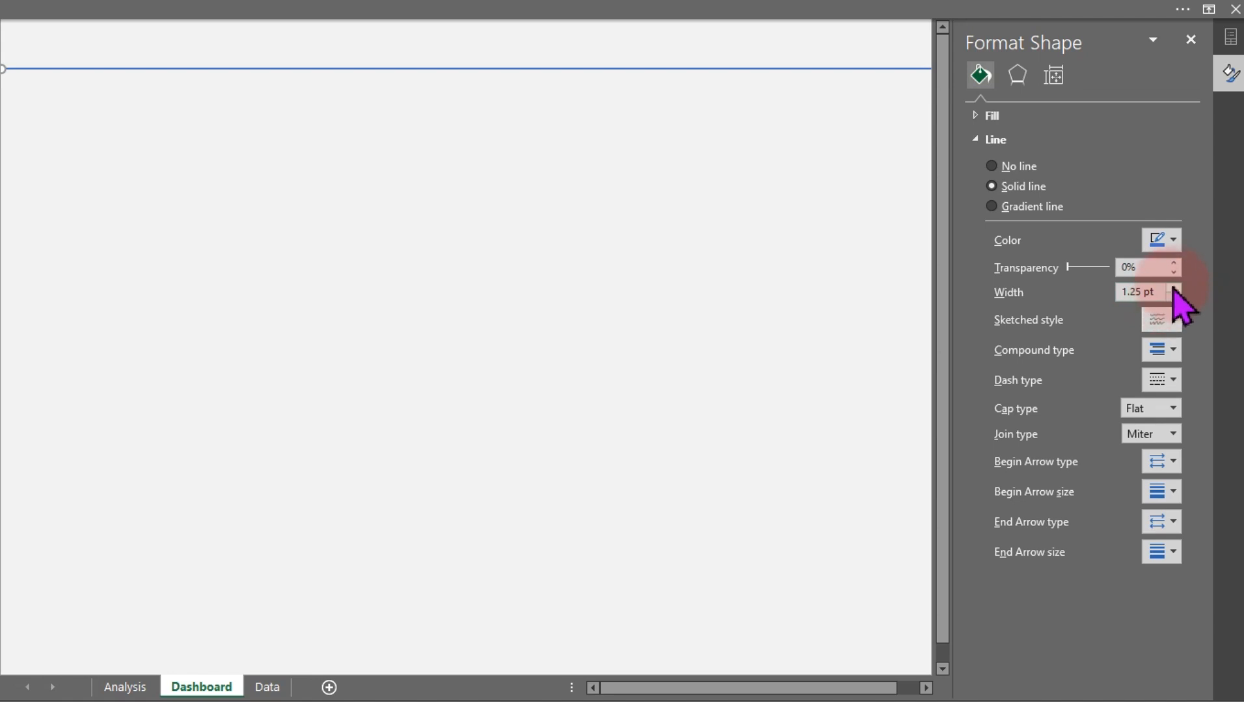
click(1173, 241)
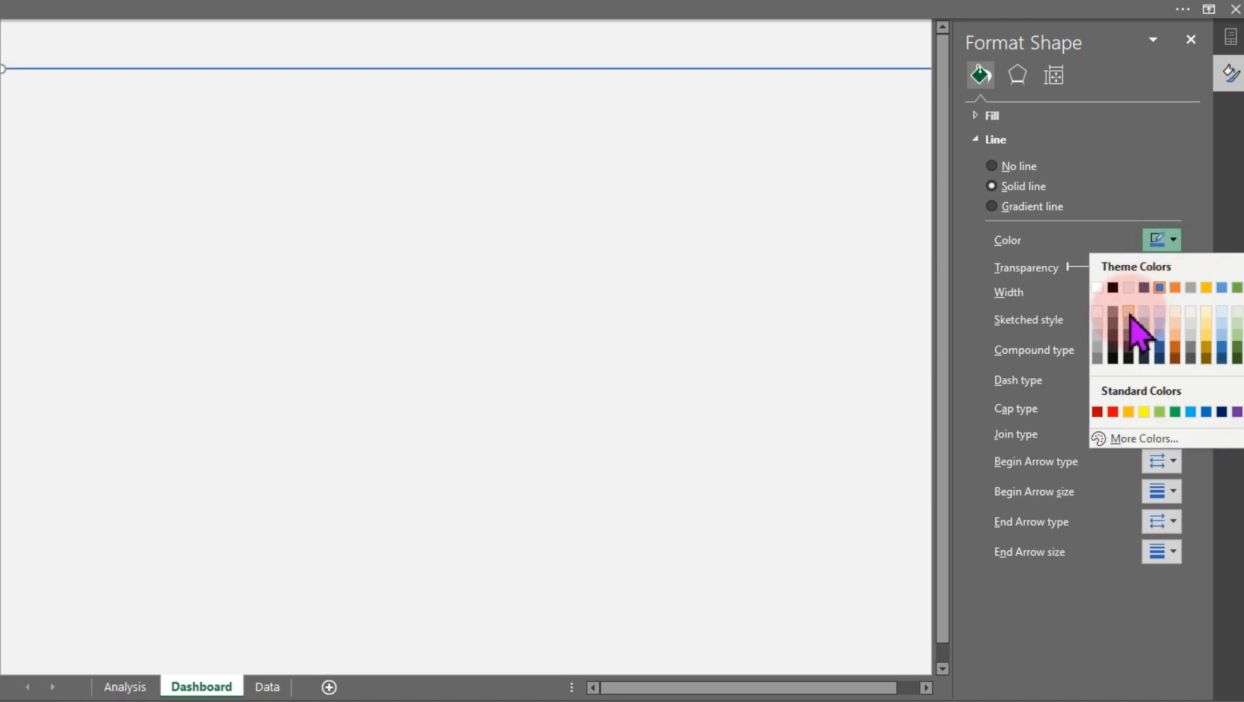
click(1099, 320)
click(595, 78)
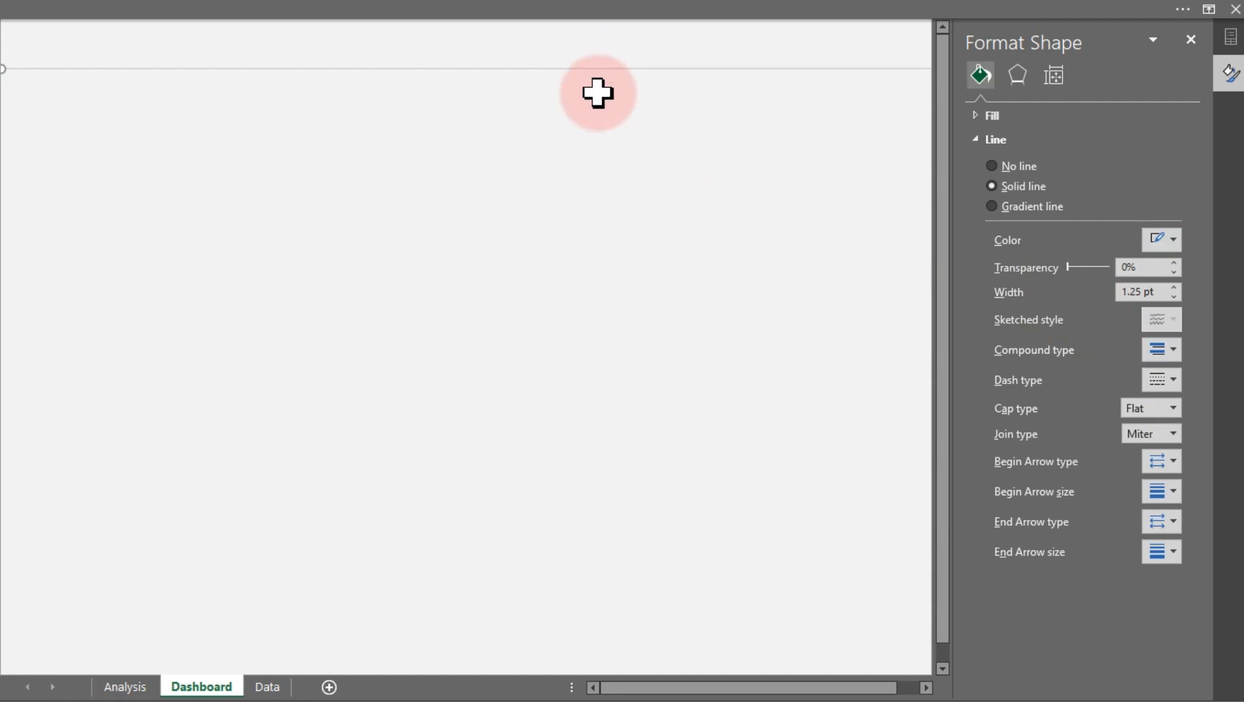
click(592, 137)
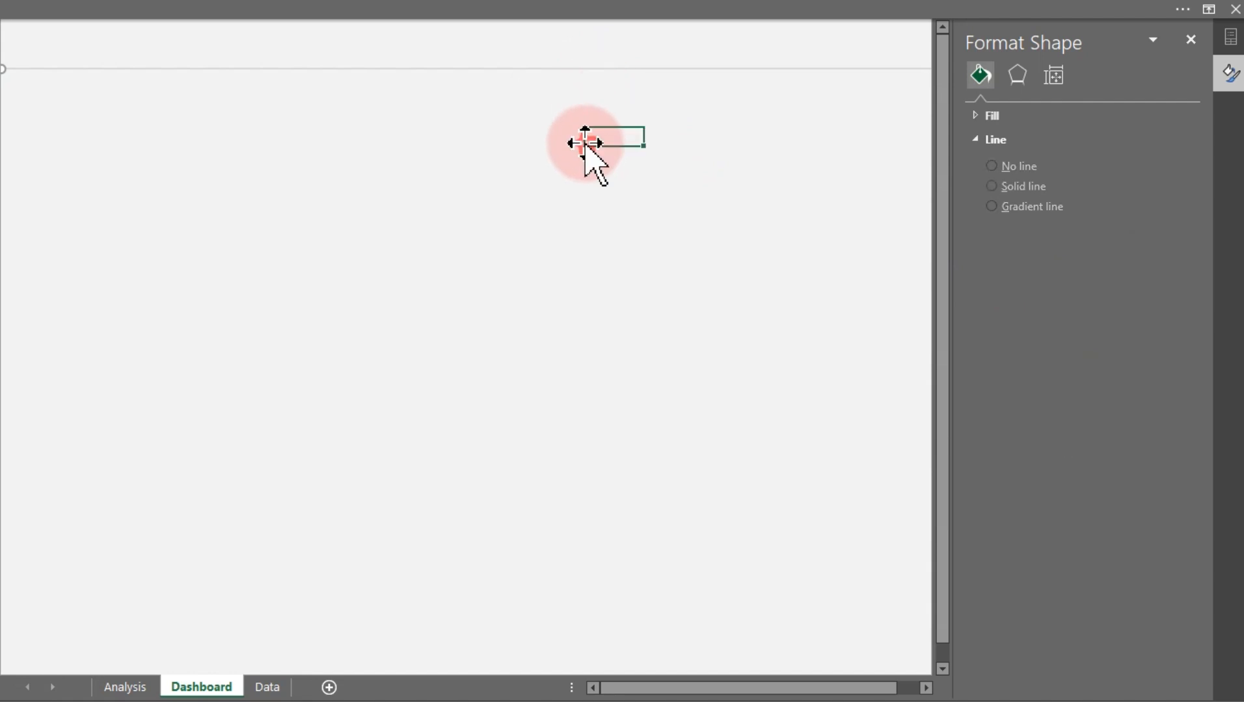
click(1190, 40)
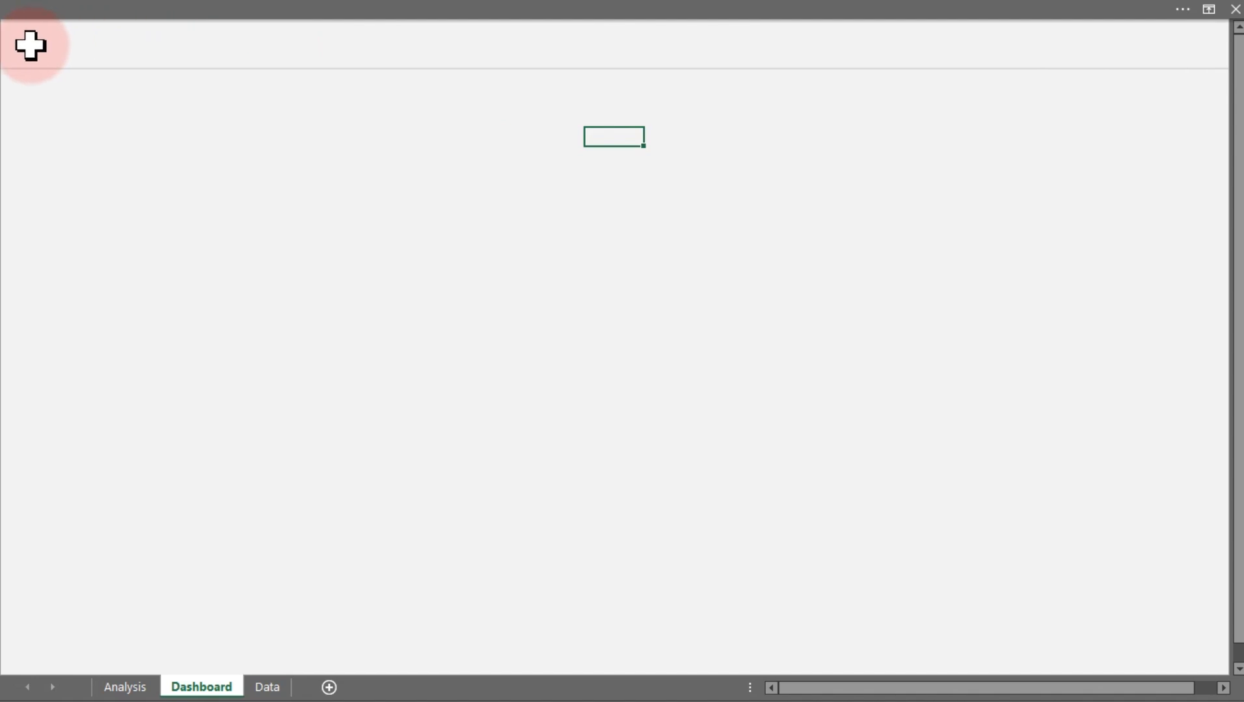
Switch to OneNote to review the hand-drawn dashboard layout sketch, then return to Excel
key(super)
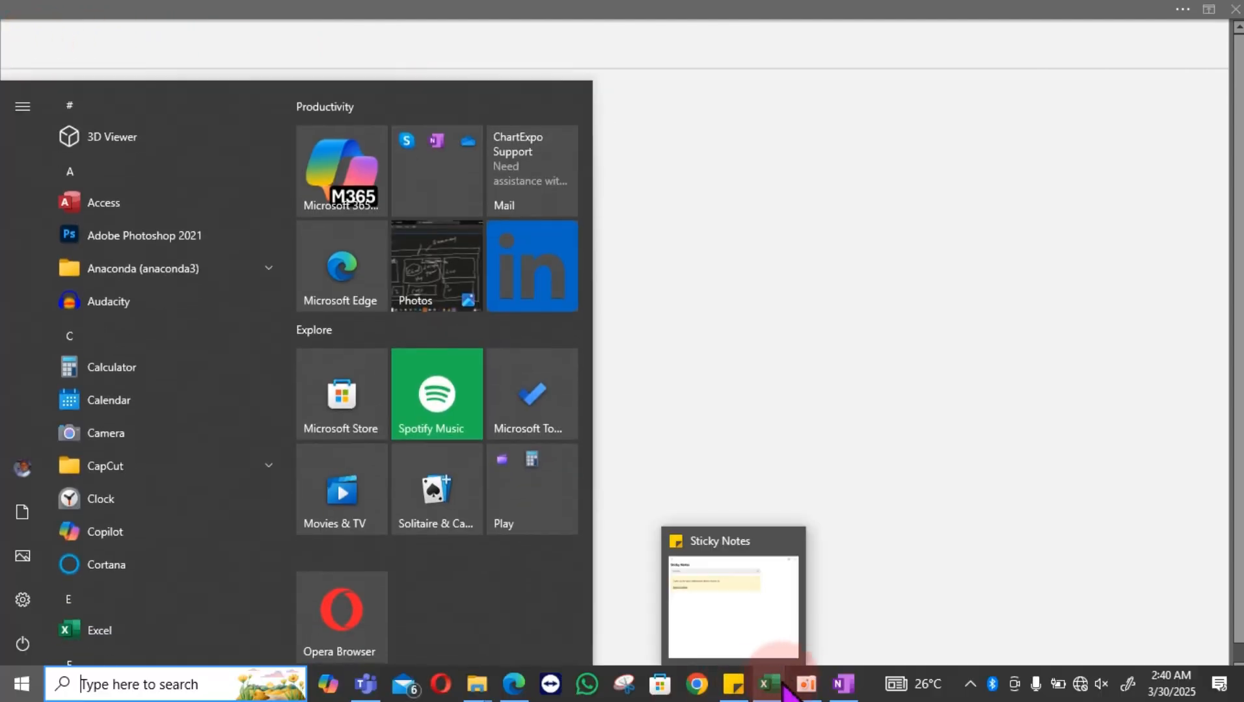
click(844, 684)
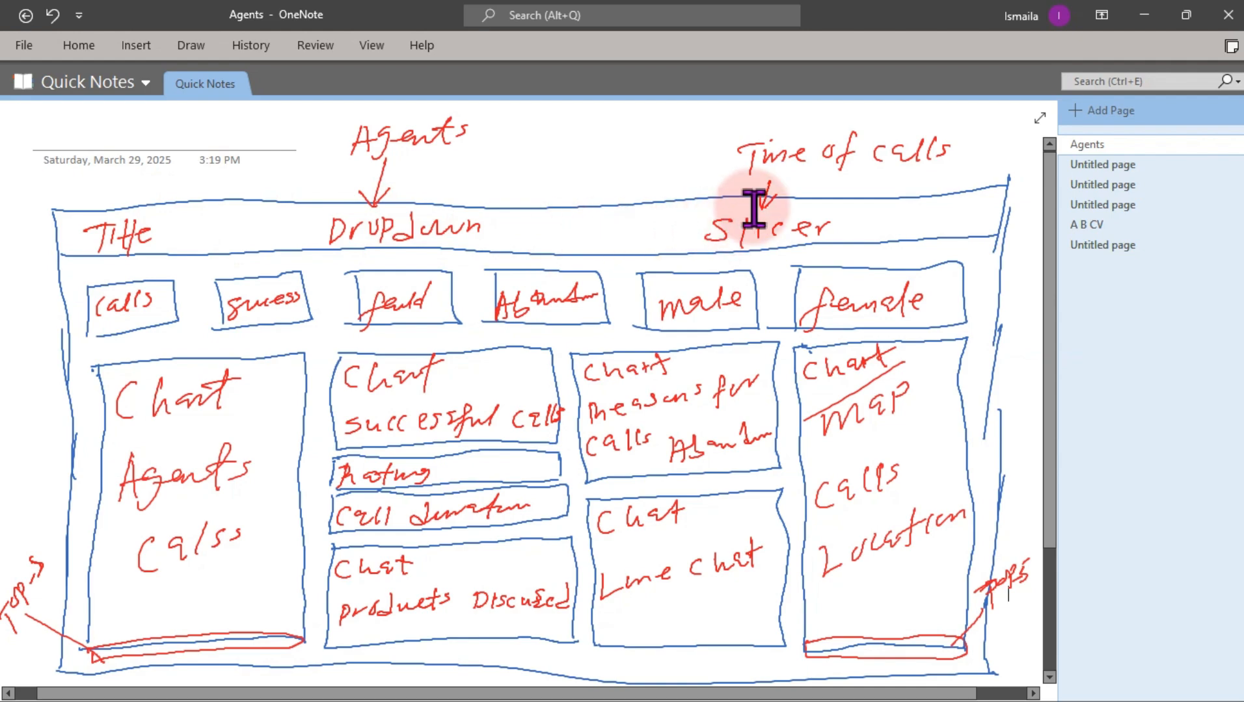
click(1144, 14)
Insert a text box below the line with the title Sales & Marketing Call Center
click(129, 6)
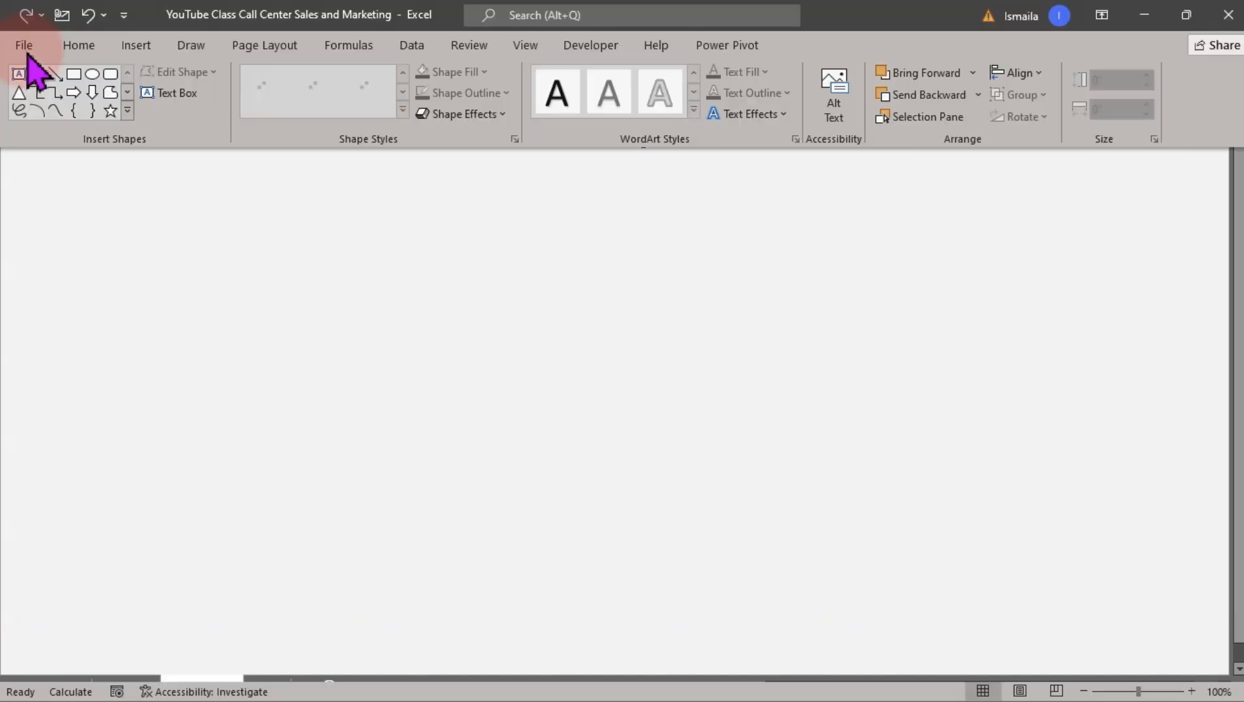
click(137, 44)
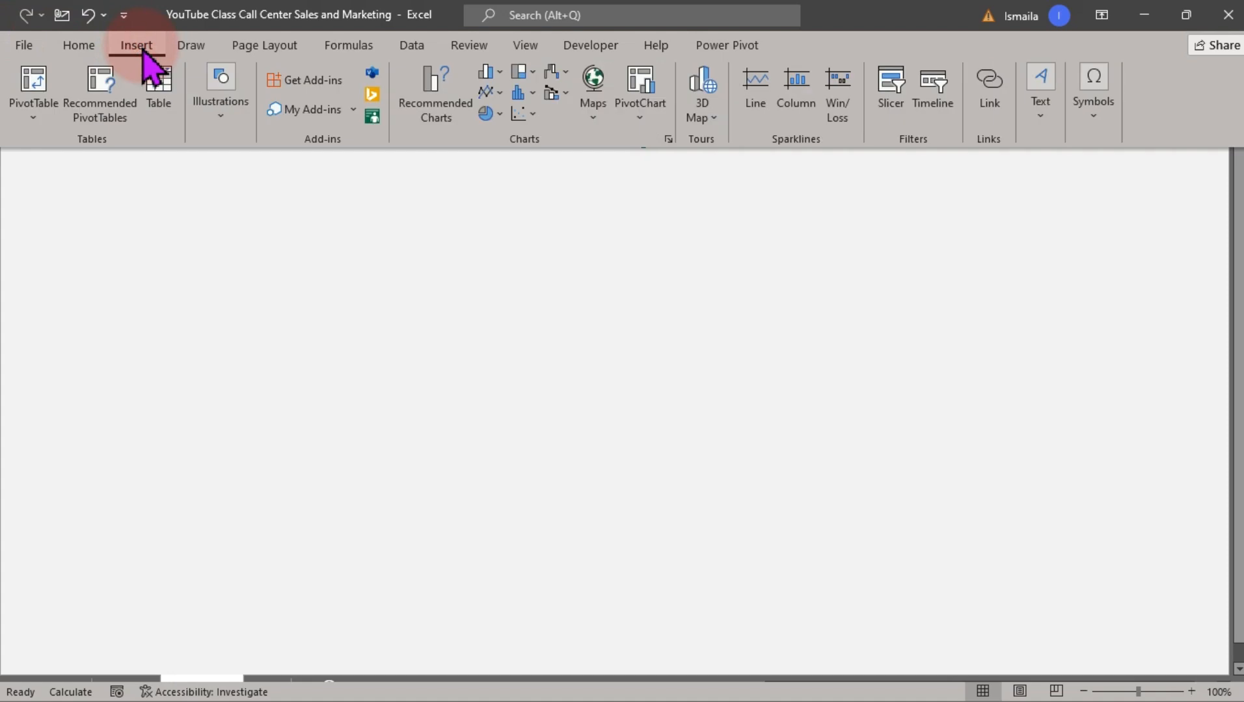
click(69, 46)
click(134, 47)
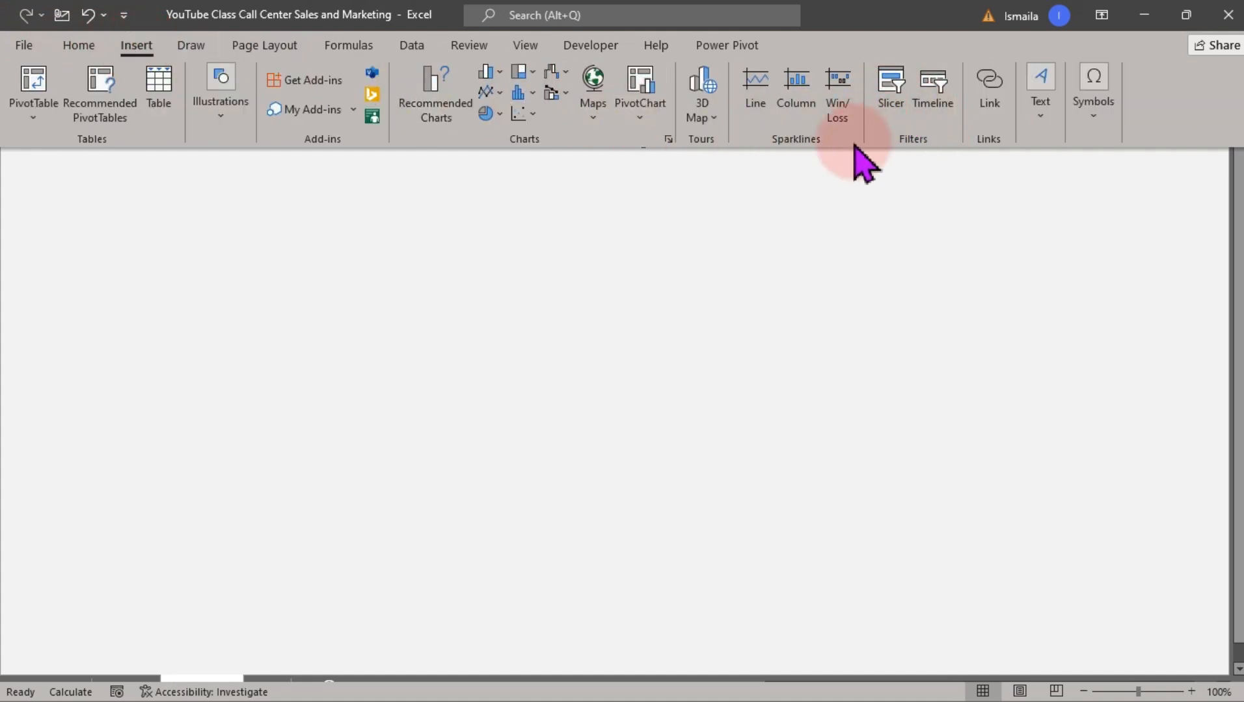
click(1037, 119)
click(1034, 170)
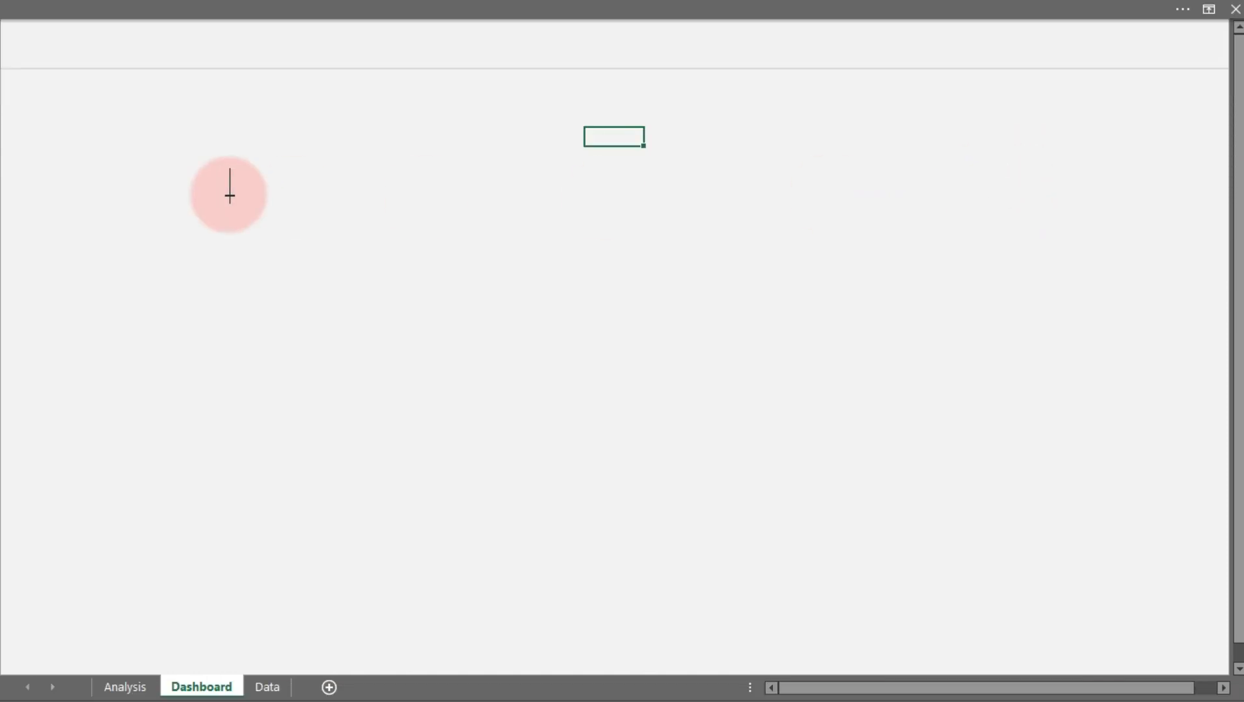
drag(133, 189, 372, 247)
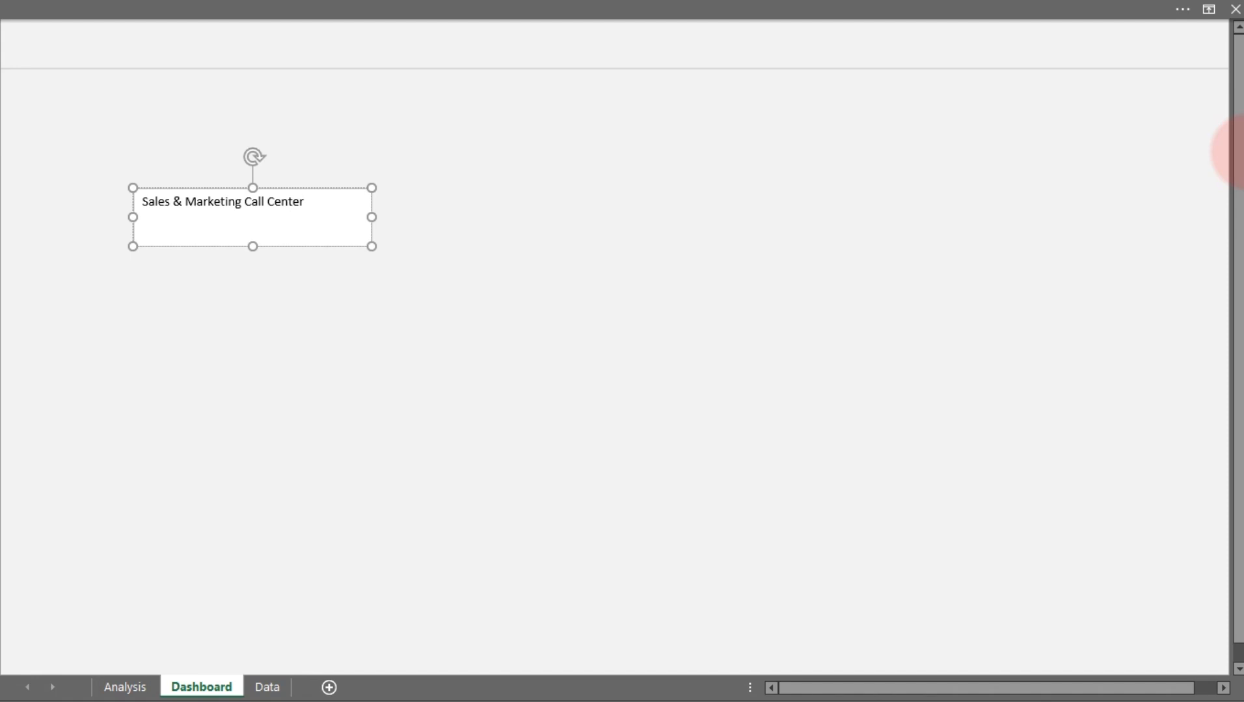
Set the title text to 18 pt and widen its text box so the title fits on one line
key(ctrl+a)
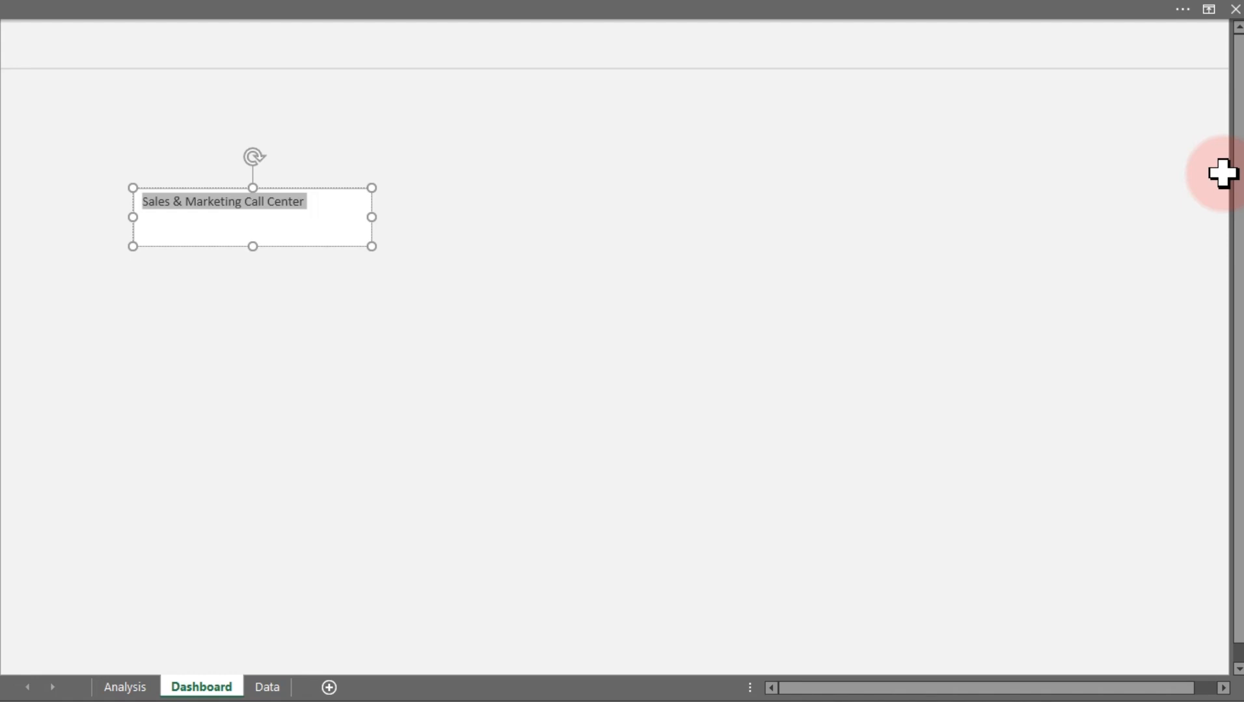
click(99, 9)
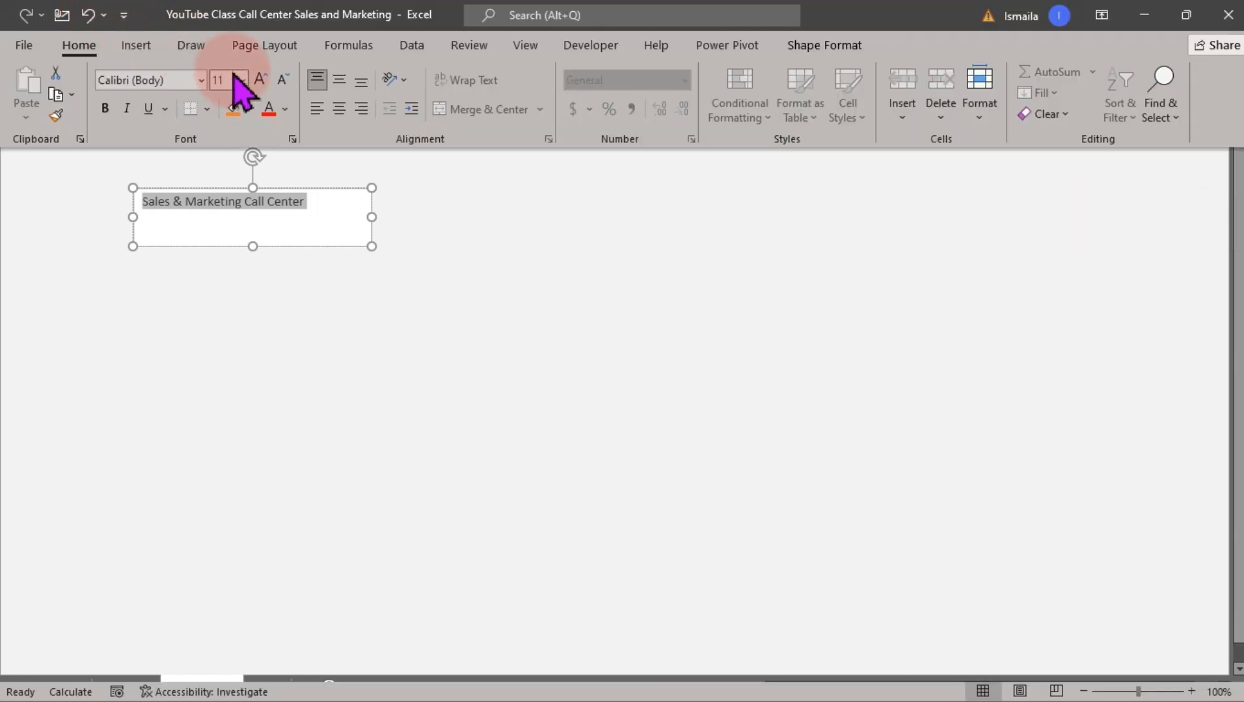
click(240, 79)
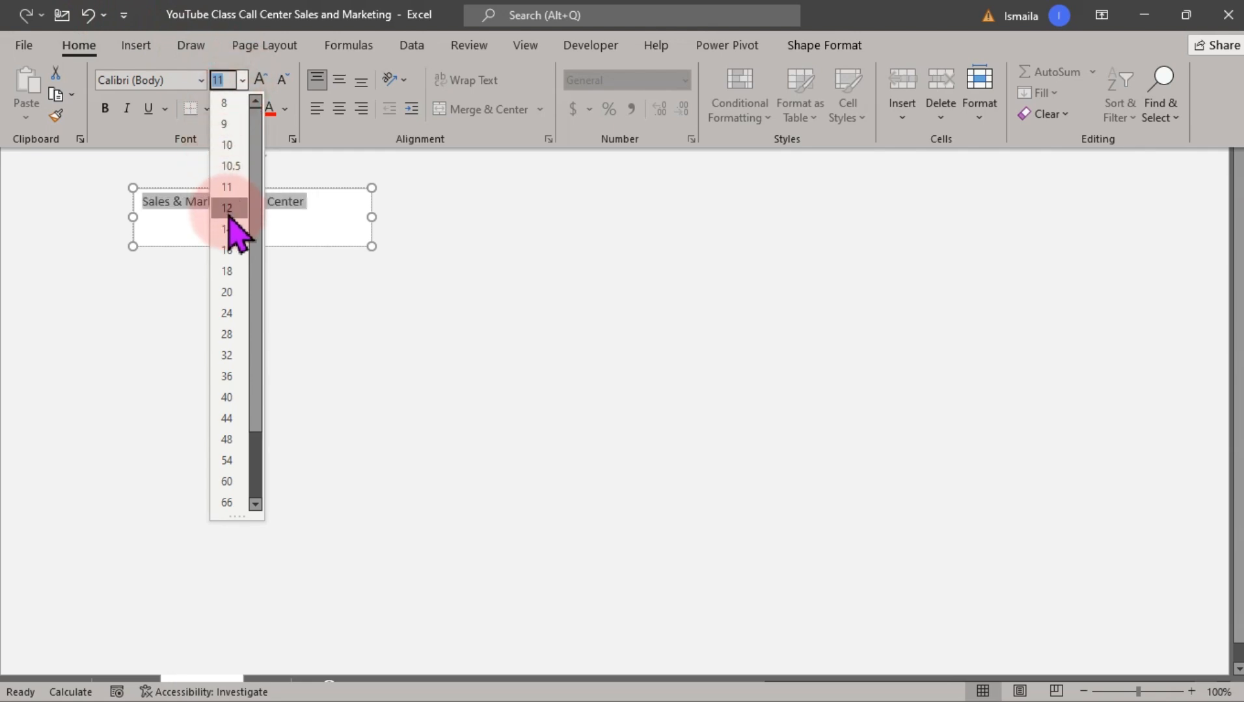
click(231, 271)
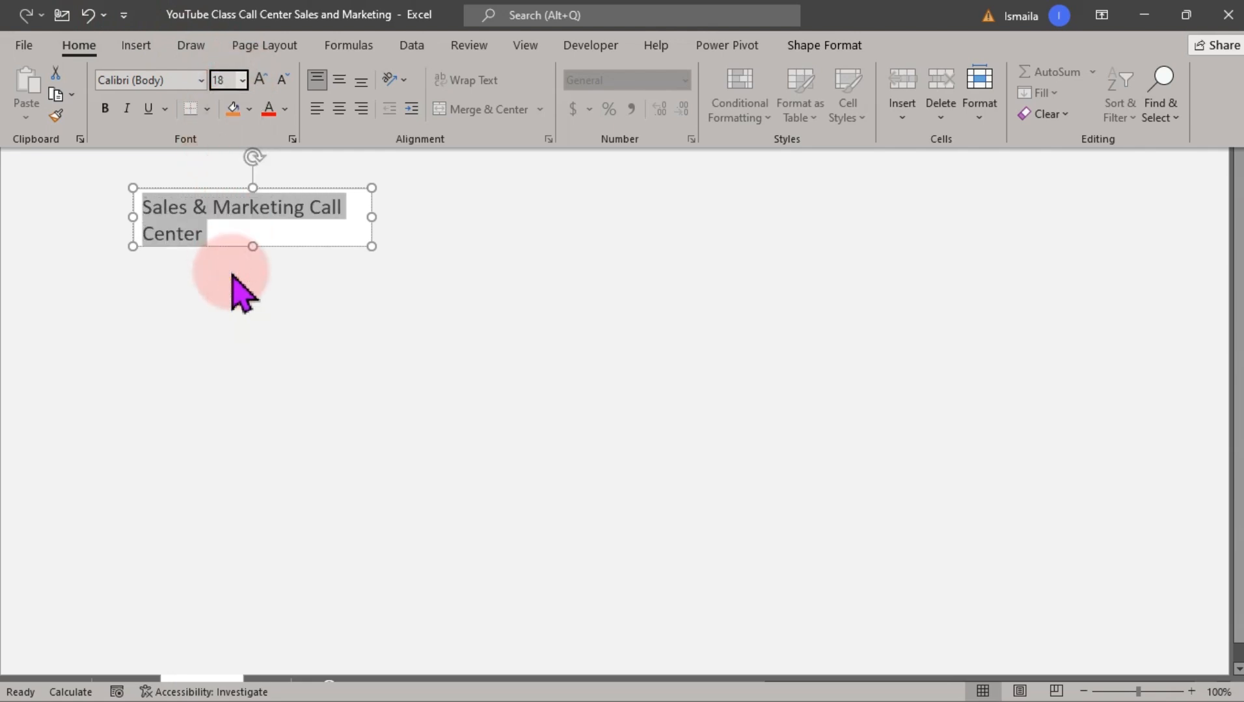
click(375, 222)
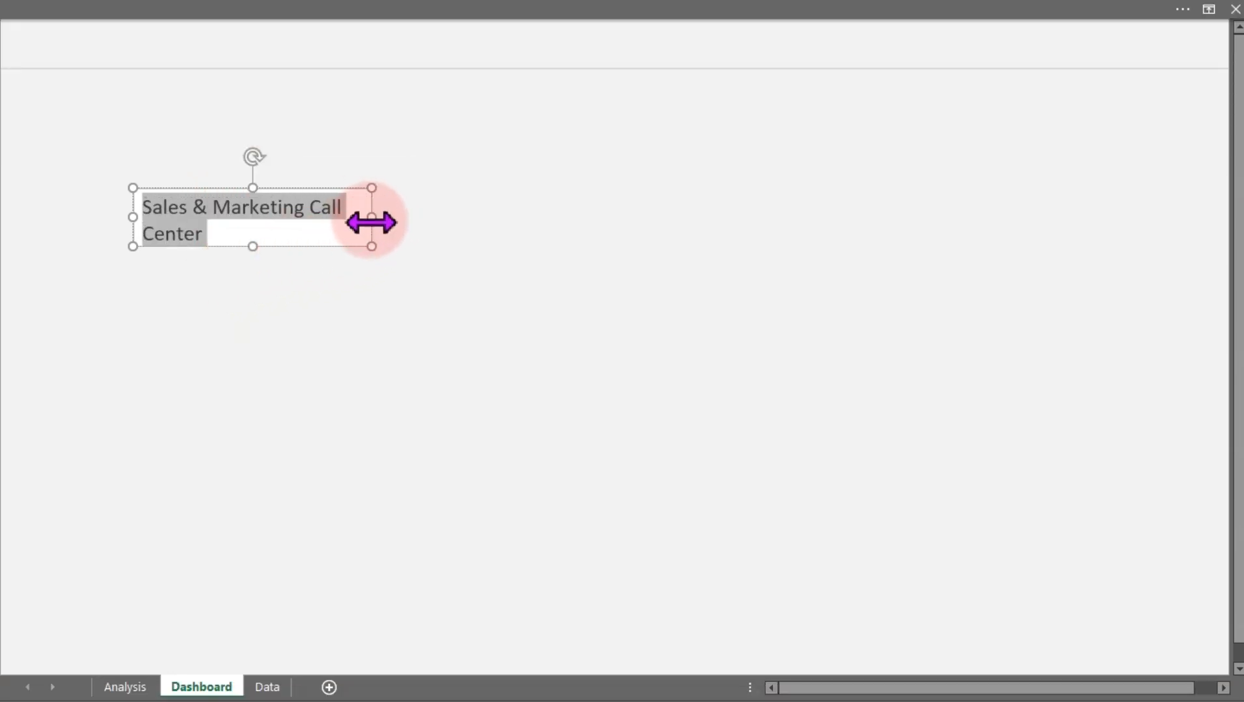
drag(372, 222, 498, 230)
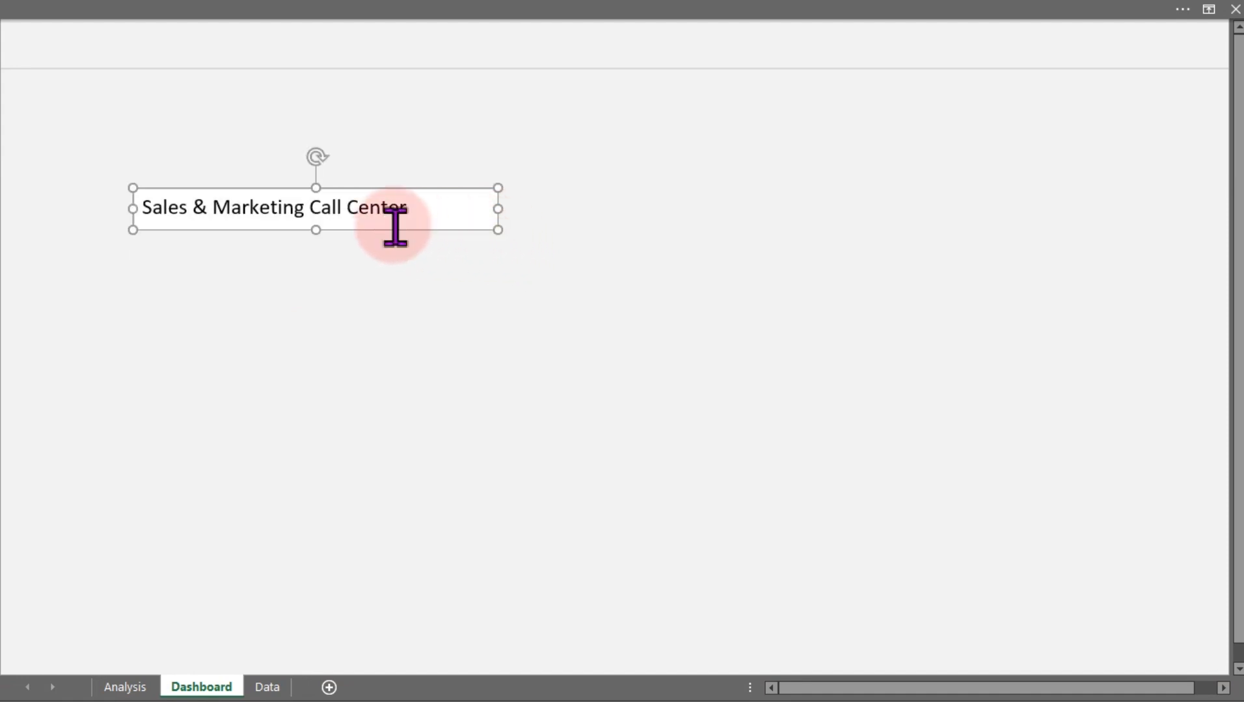
Set the title text box to no fill and no outline
double_click(395, 229)
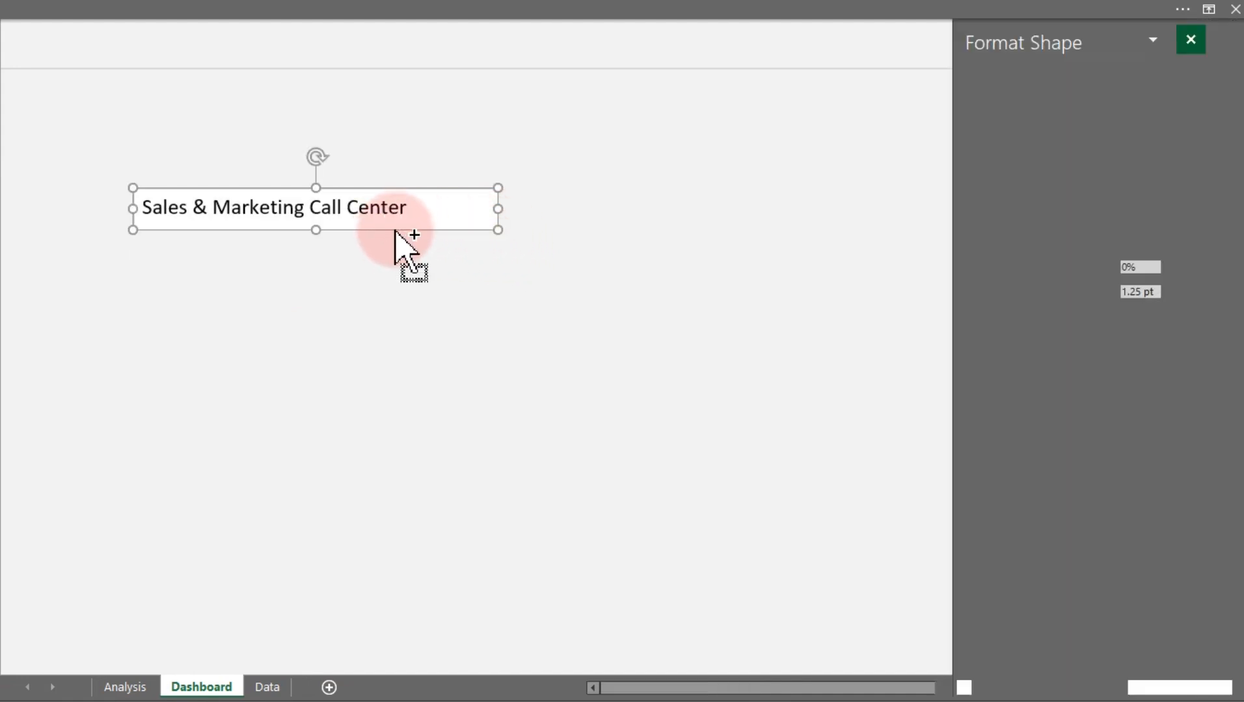
click(992, 194)
click(987, 143)
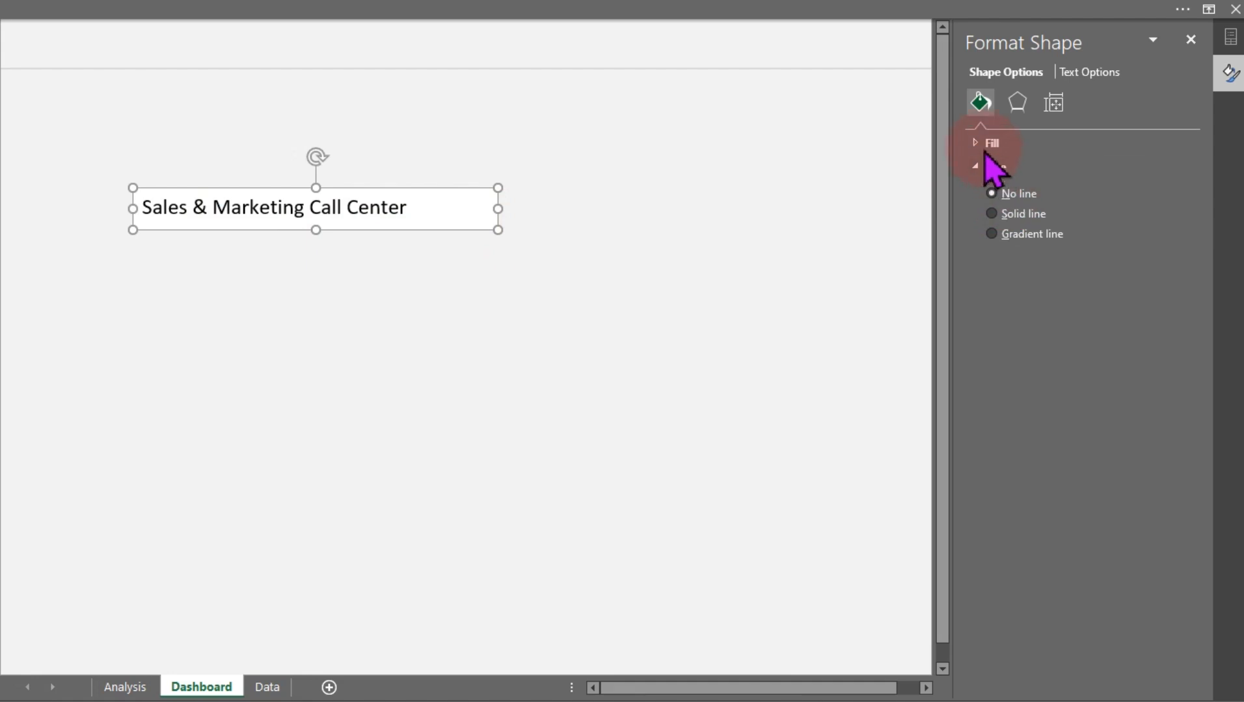
click(992, 170)
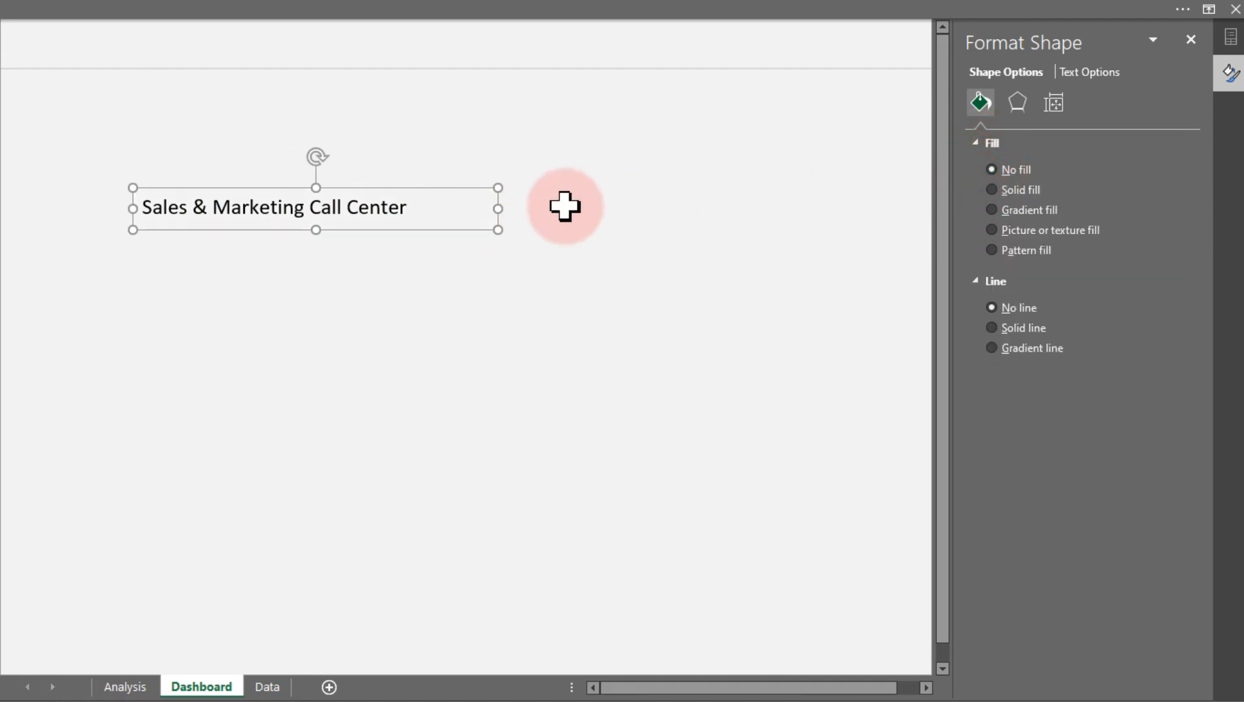
Color the title text dark gray
click(1105, 76)
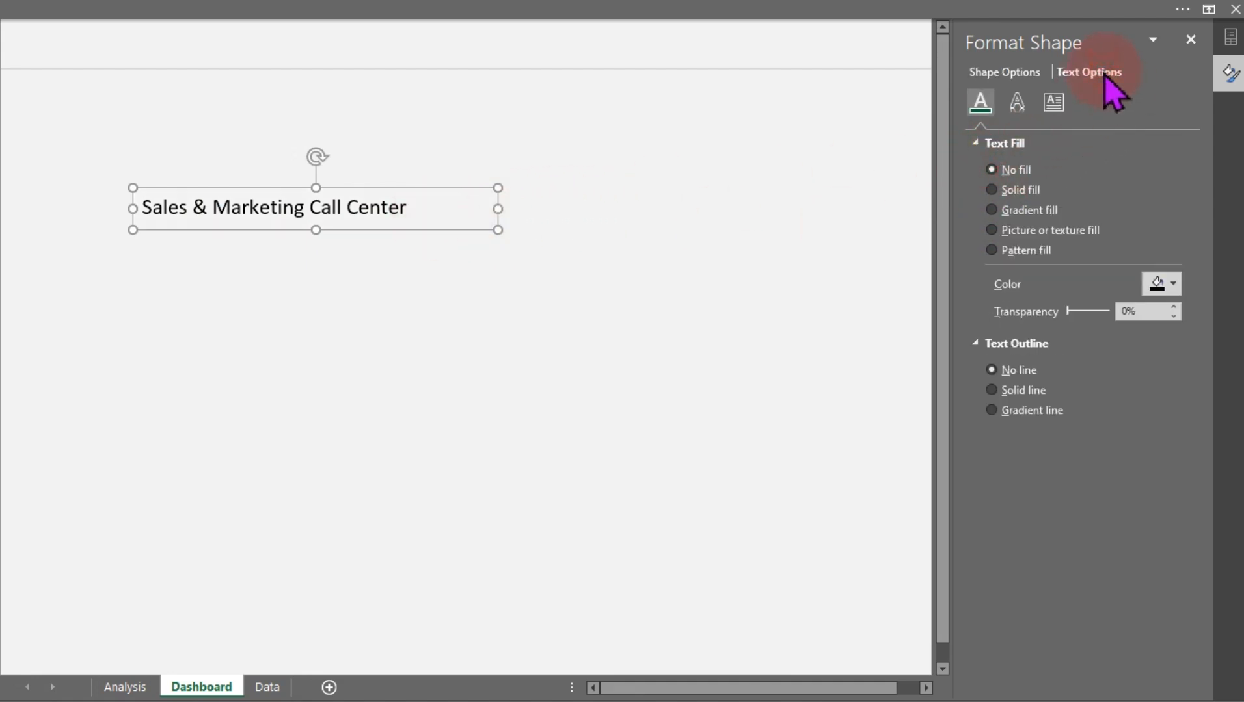
click(1173, 285)
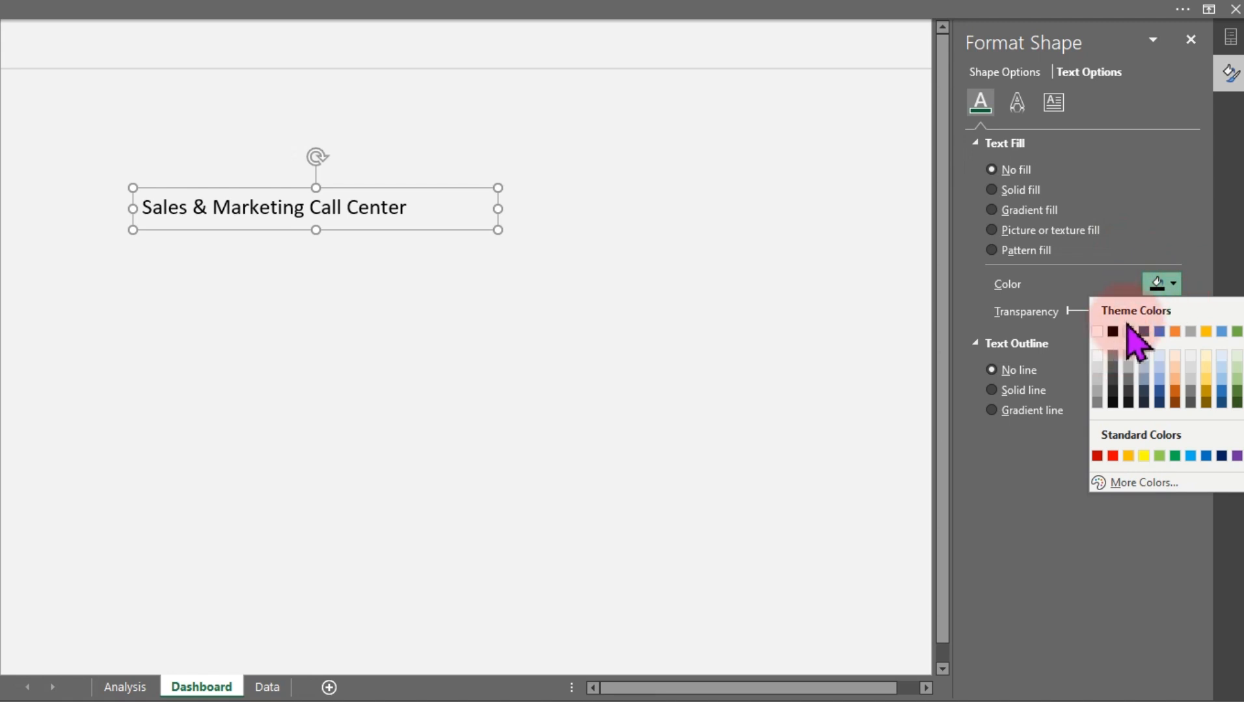
click(1112, 368)
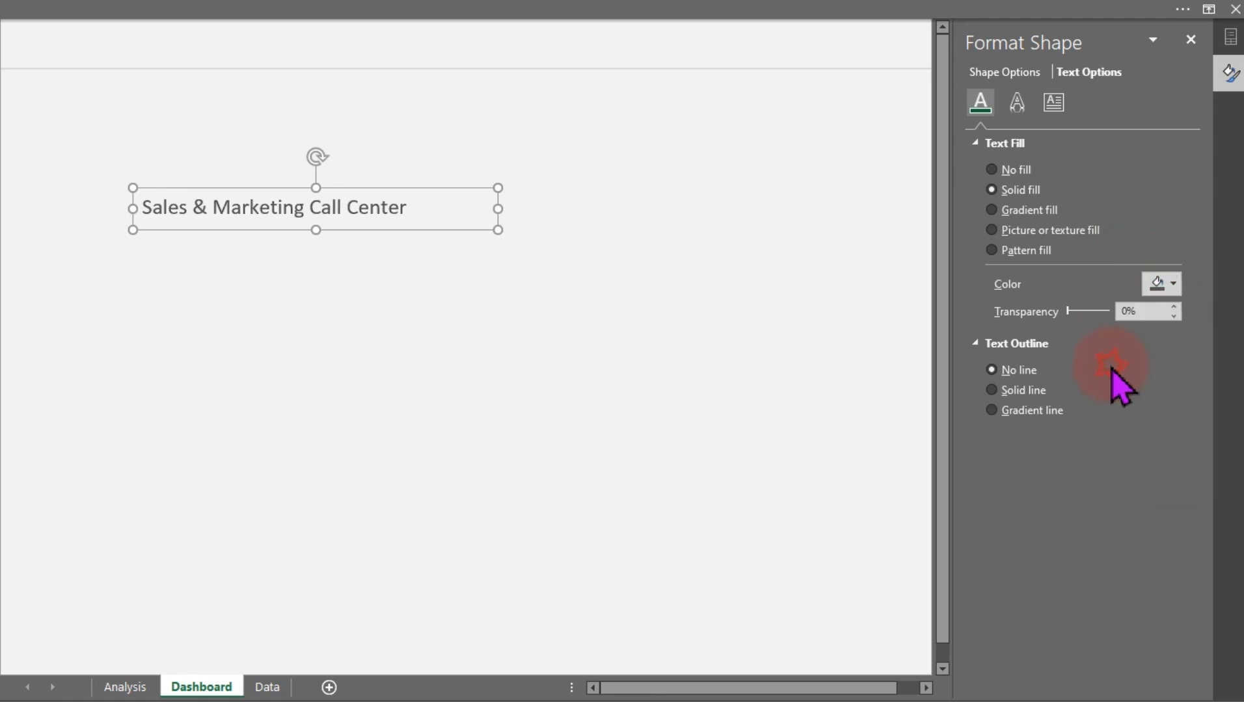
Move the title text box up into the band above the gray line
click(389, 231)
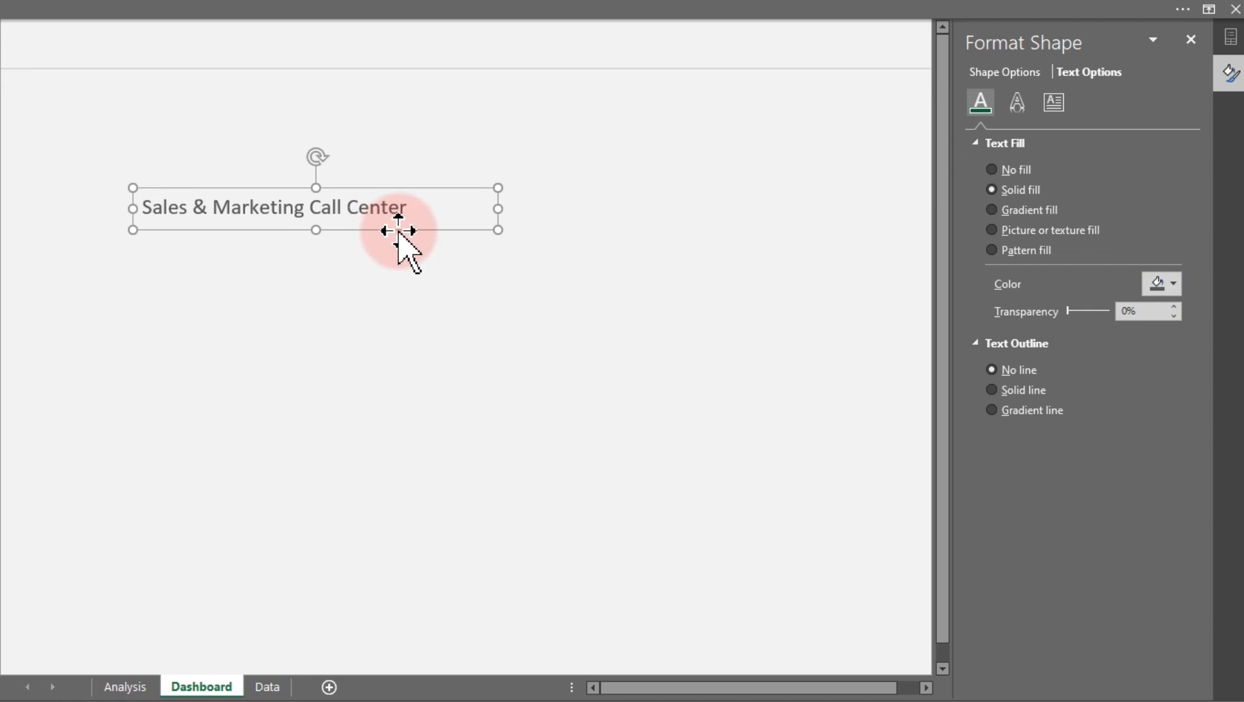
drag(398, 231, 321, 69)
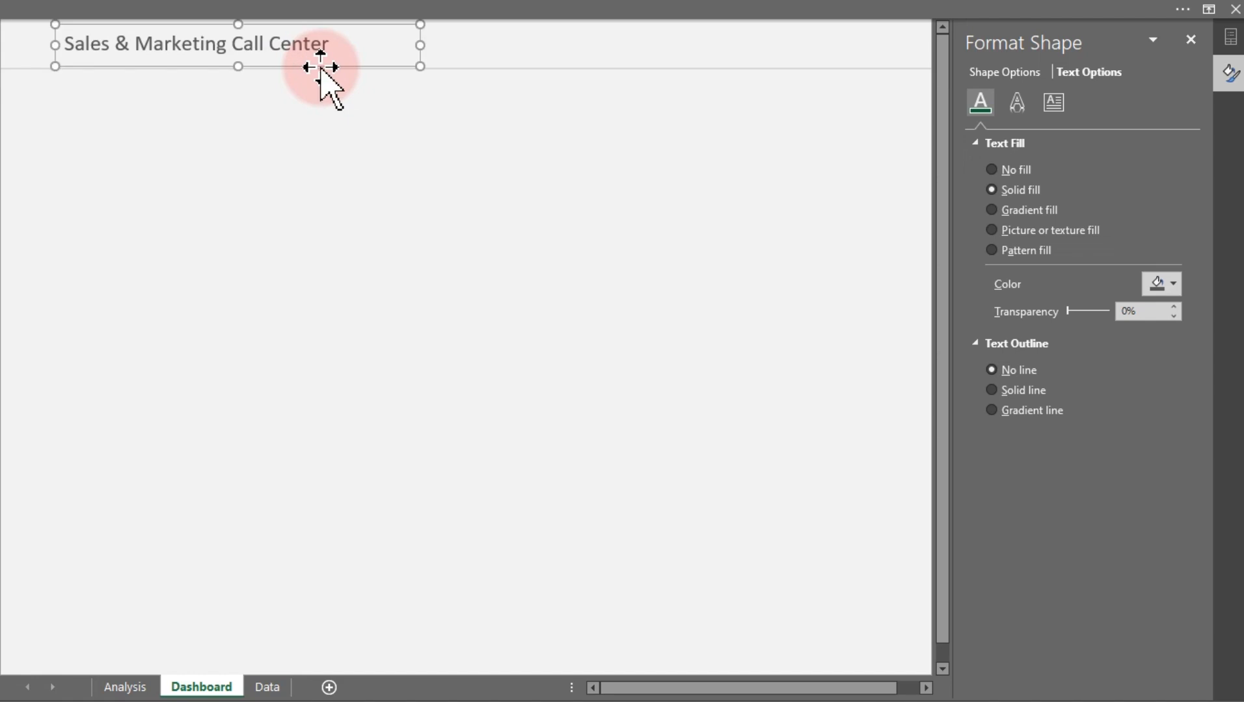
click(389, 208)
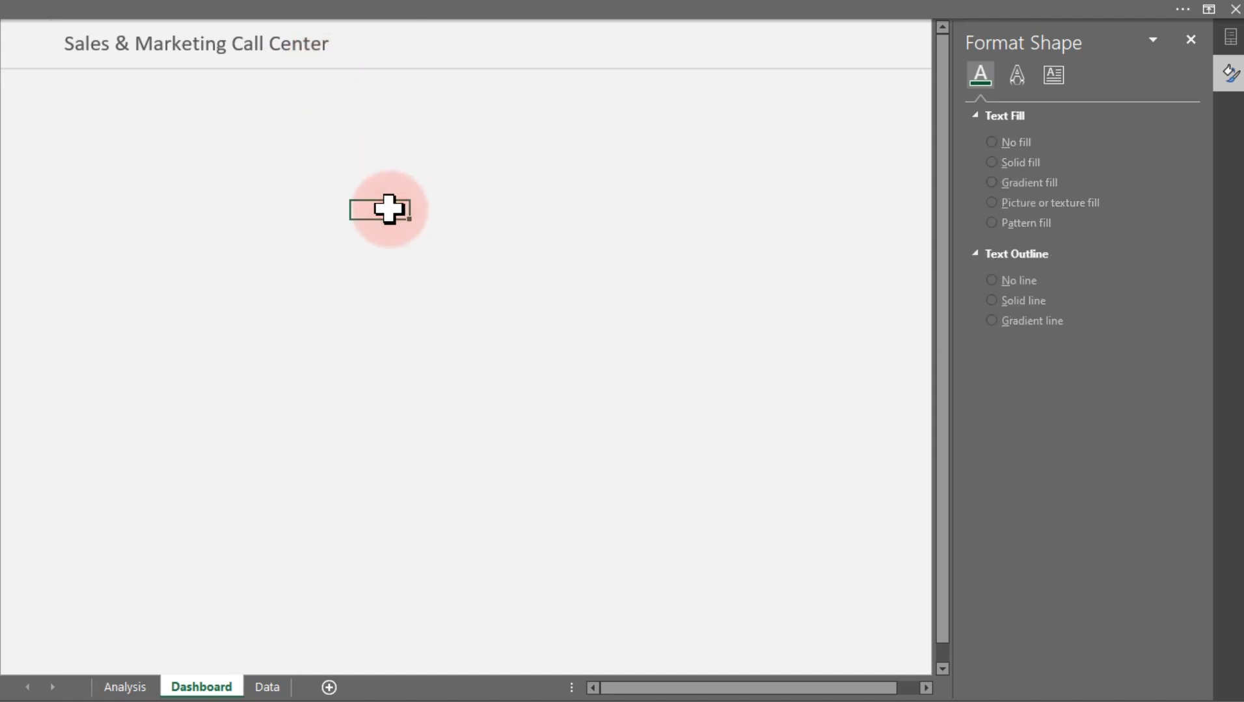
Nudge the horizontal gray line up slightly and close the formatting pane
click(439, 66)
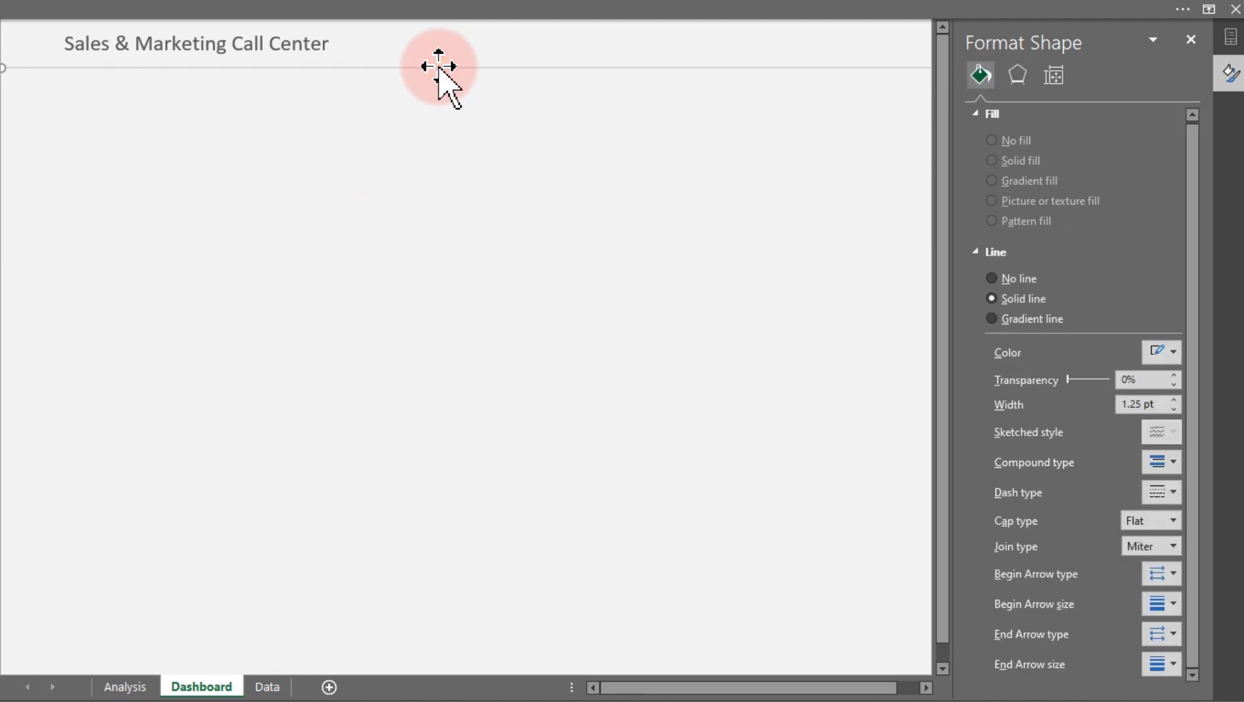
key(Up)
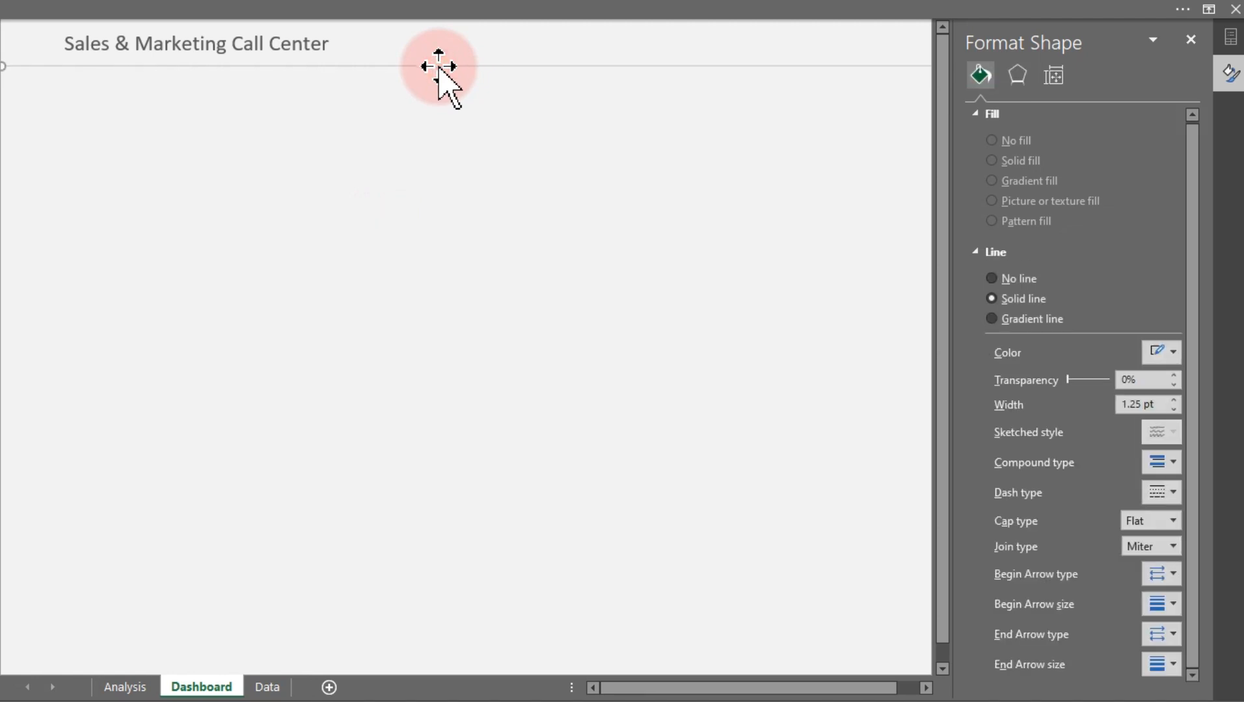
click(473, 187)
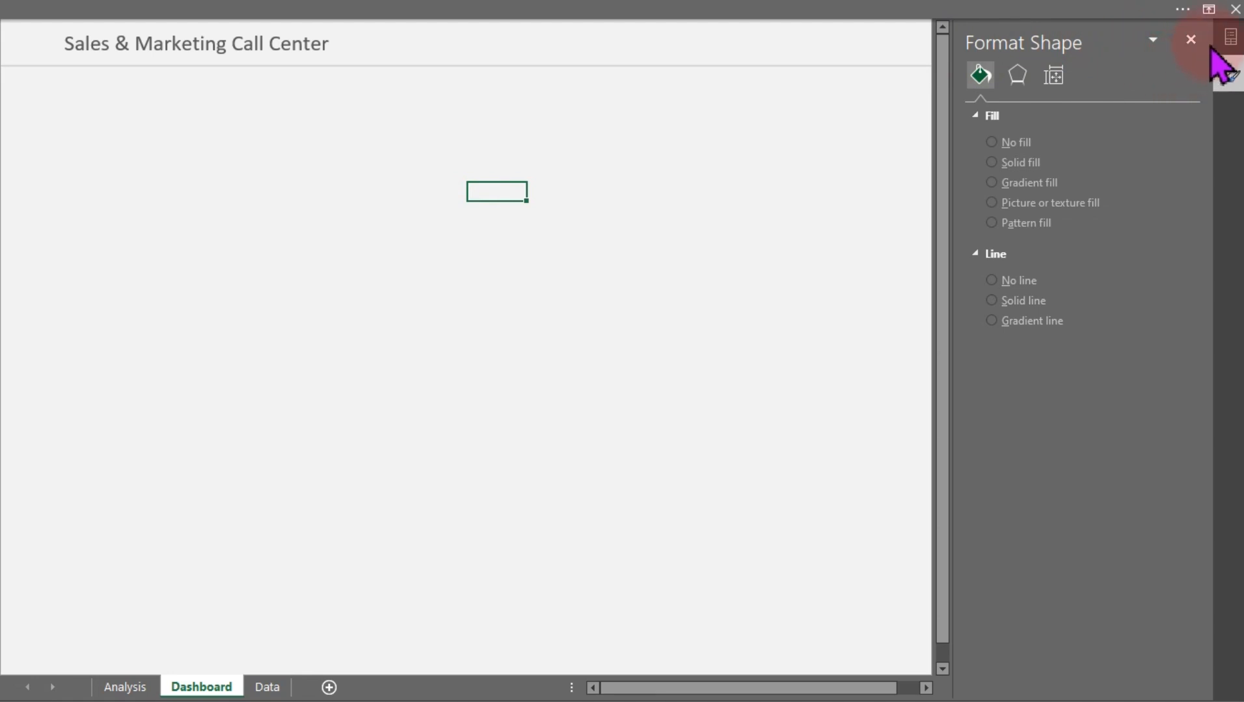
click(1190, 40)
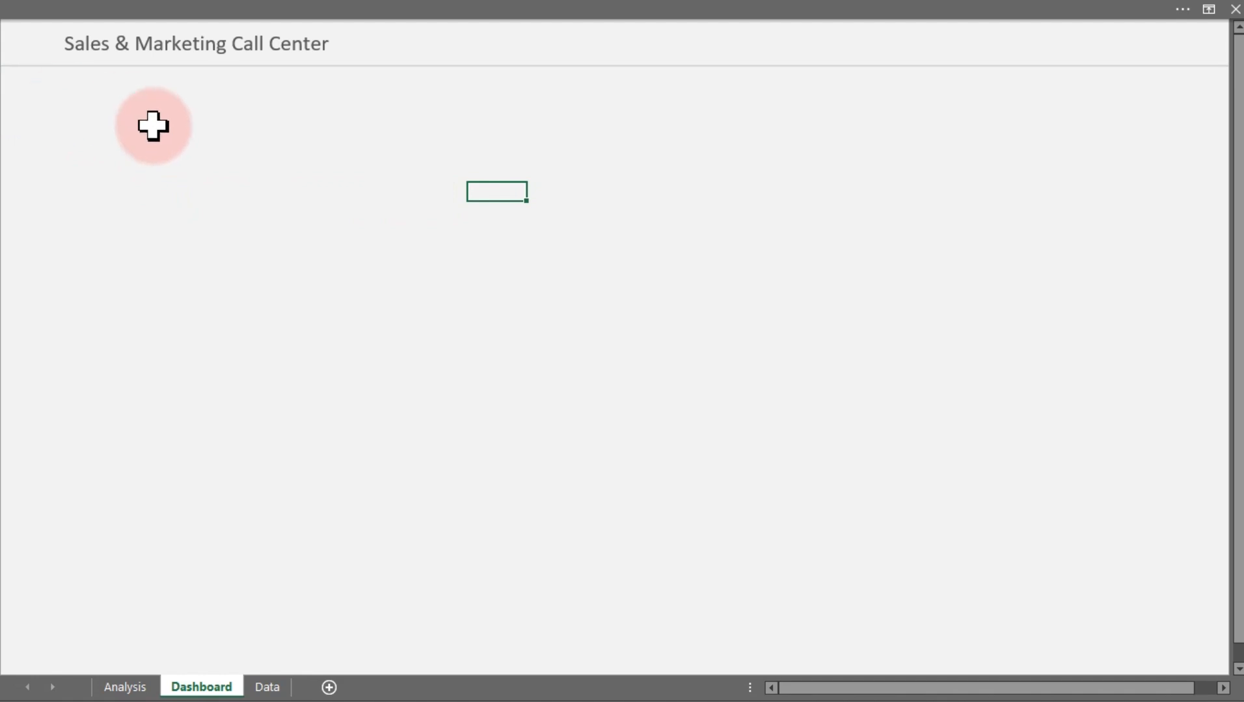
Draw a rounded rectangle below the title and move it slightly down and right
click(47, 8)
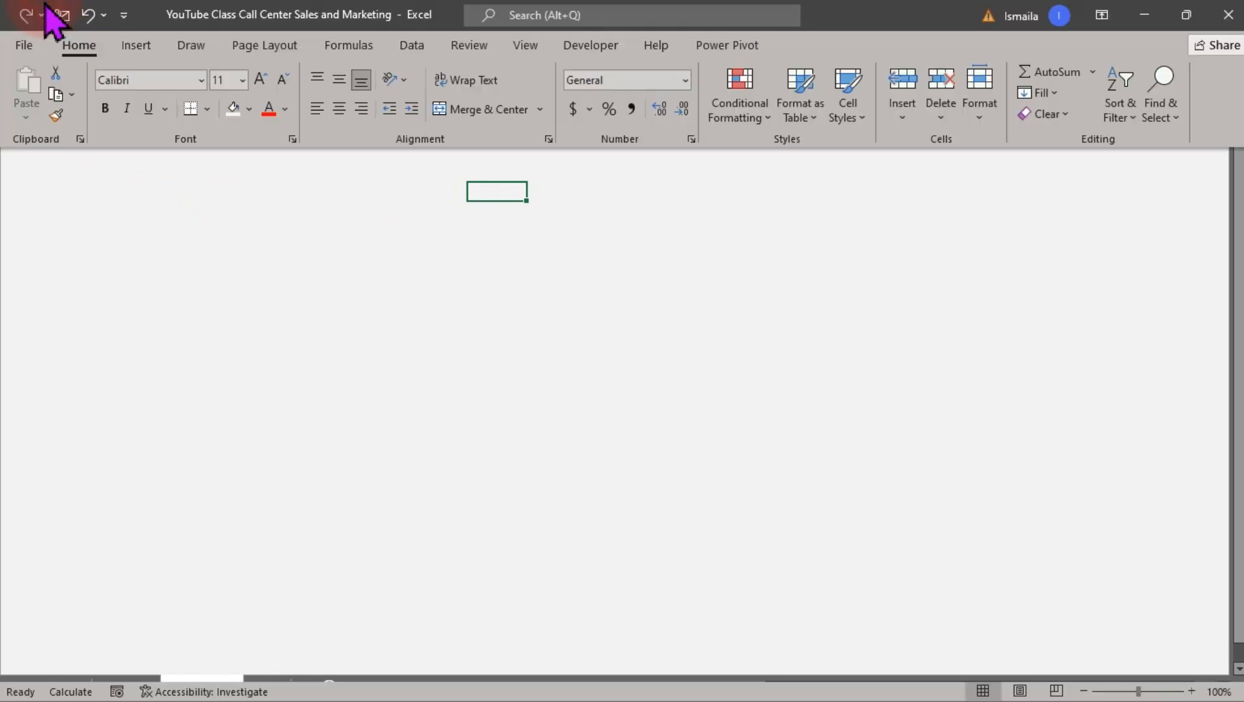
click(139, 47)
click(217, 120)
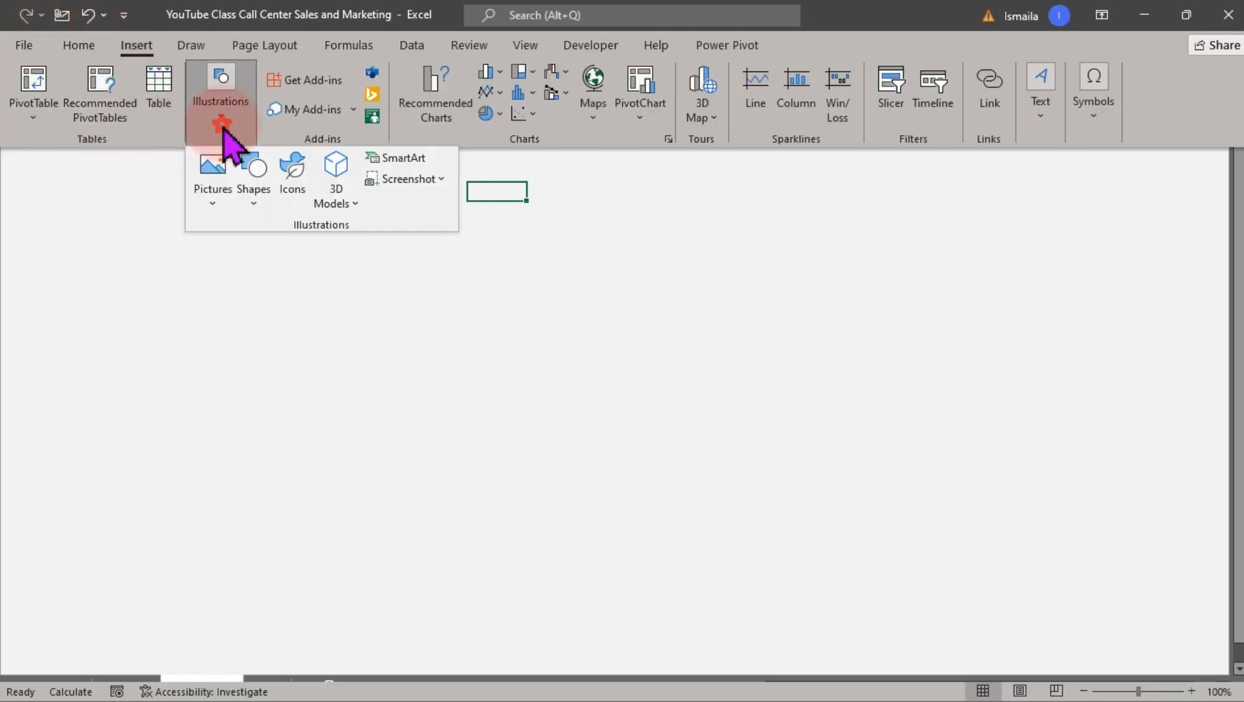
click(260, 198)
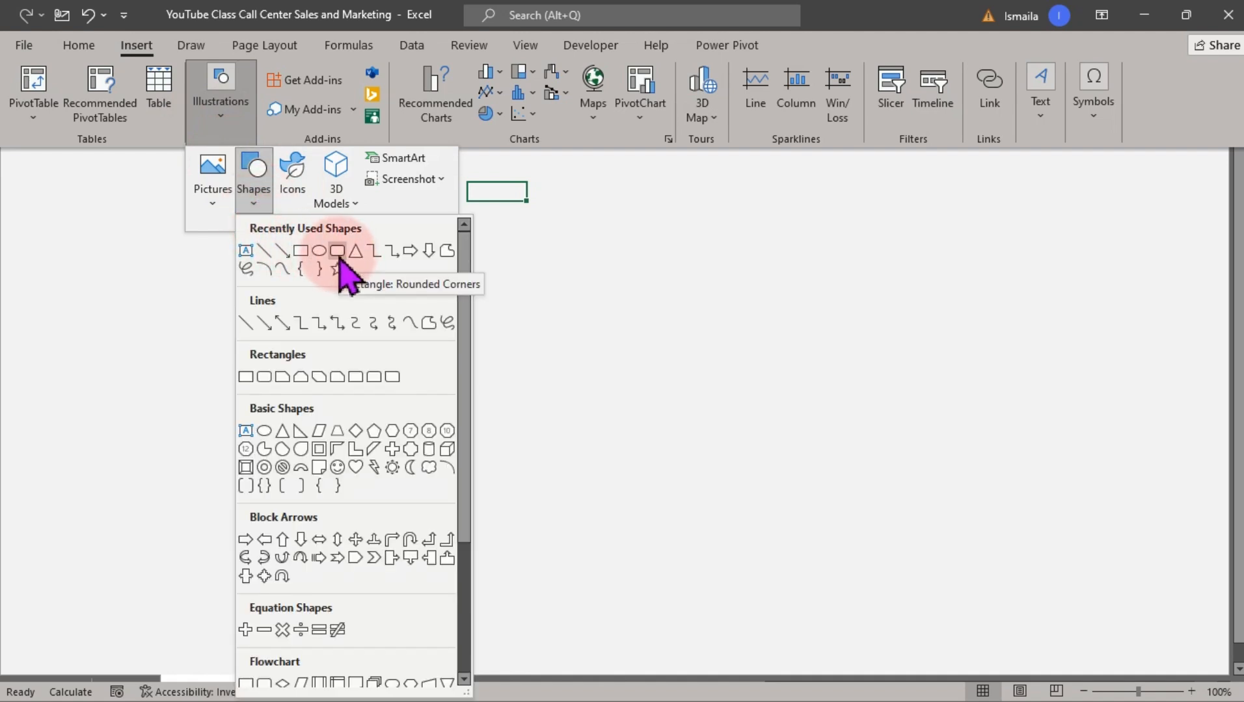
click(338, 251)
drag(74, 139, 306, 252)
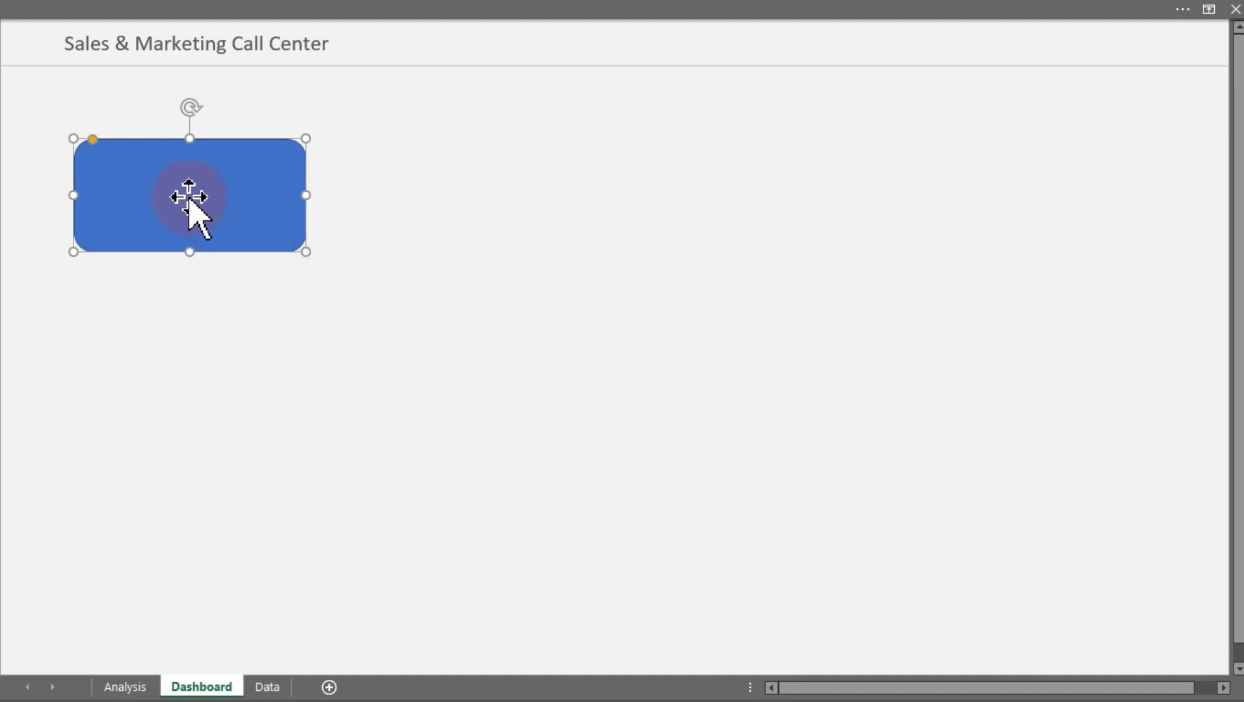
drag(189, 197, 357, 274)
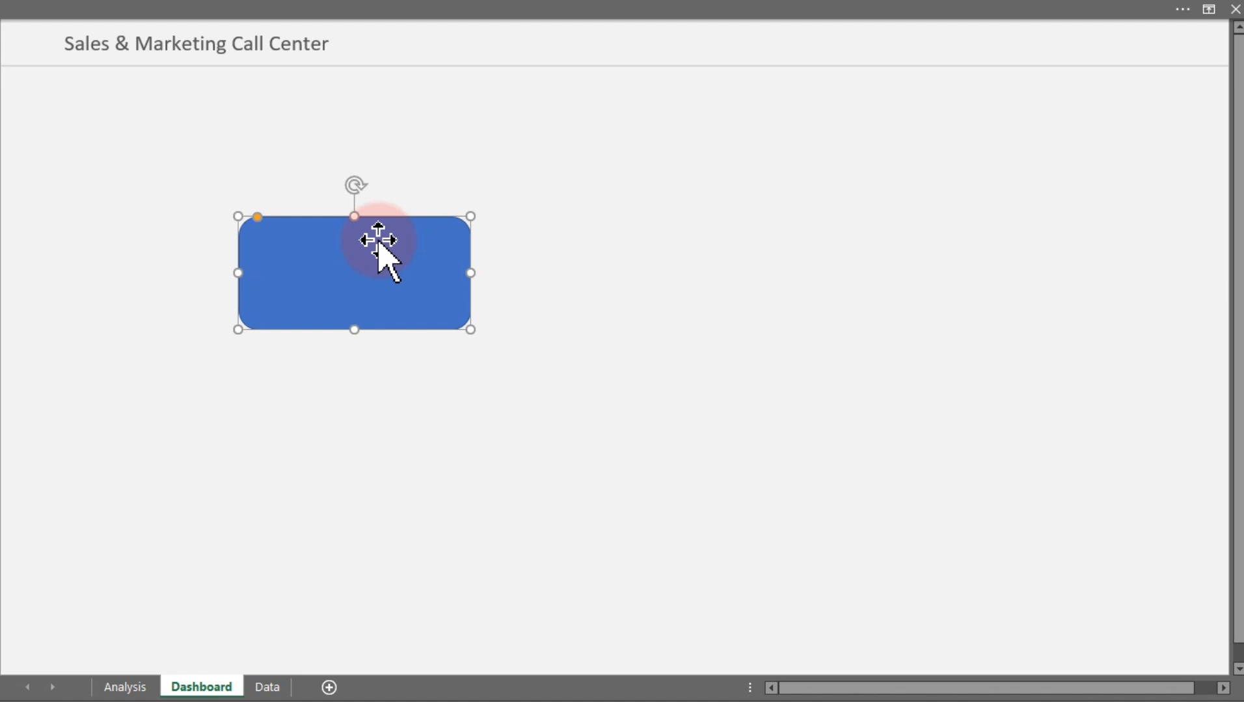
Set the rectangle's height to 1.03 inches and width to 1.98 inches, and reduce its corner rounding almost to square
click(287, 12)
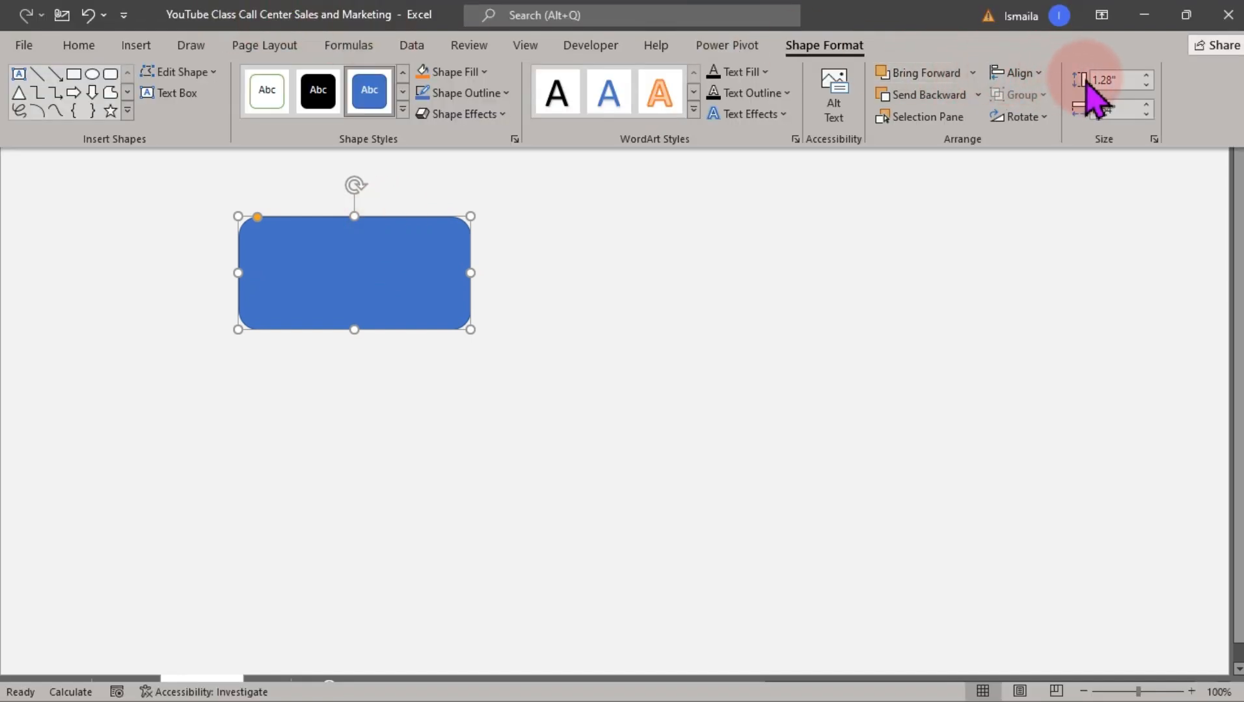
click(1109, 79)
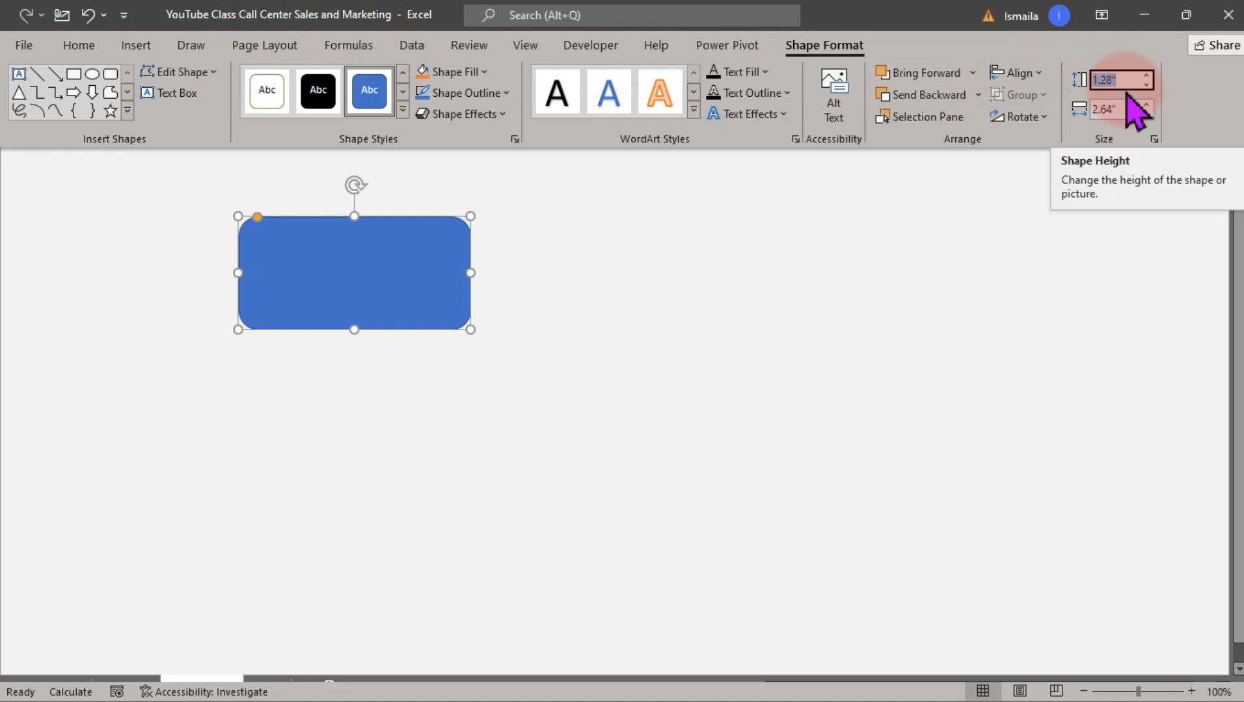
text(1.03)
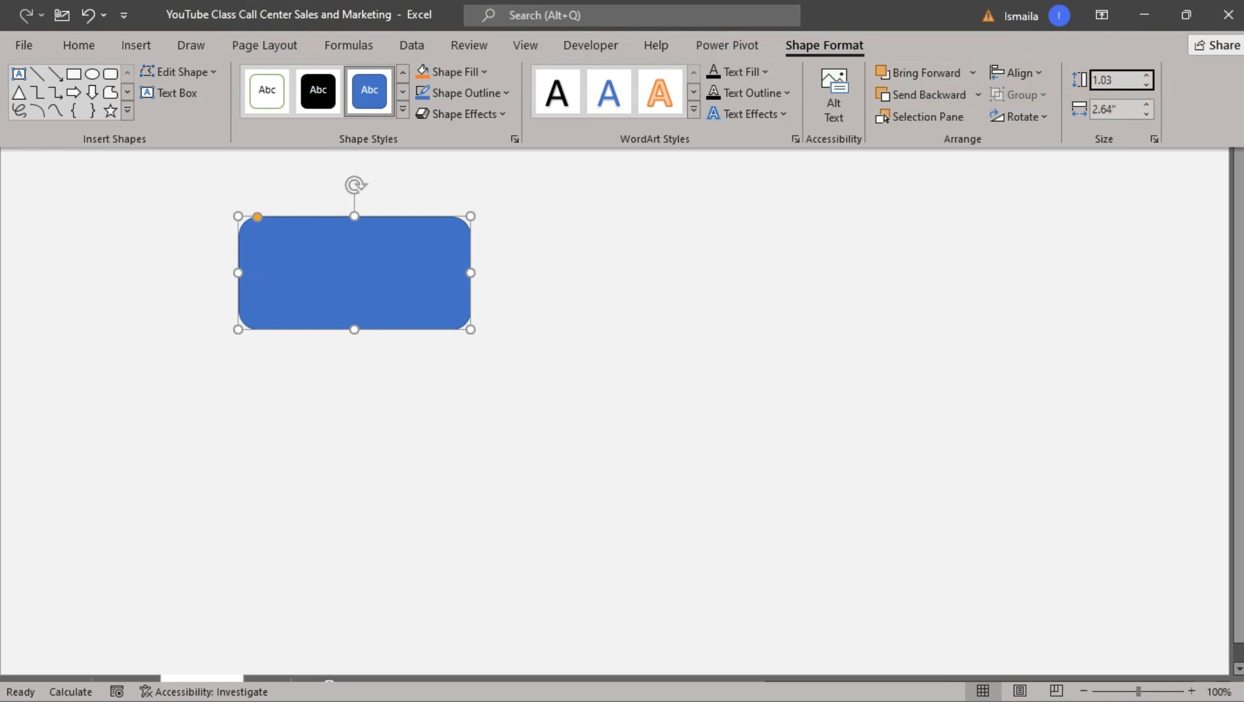
click(1129, 106)
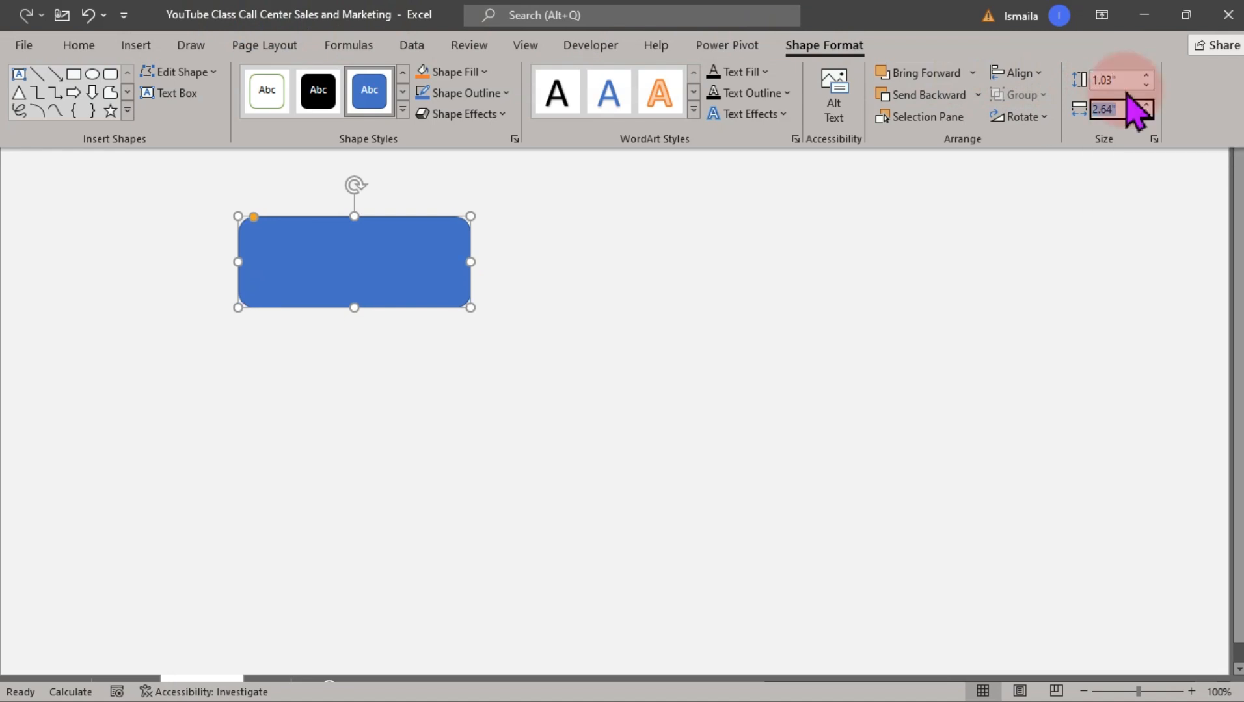
text(1.98)
key(Return)
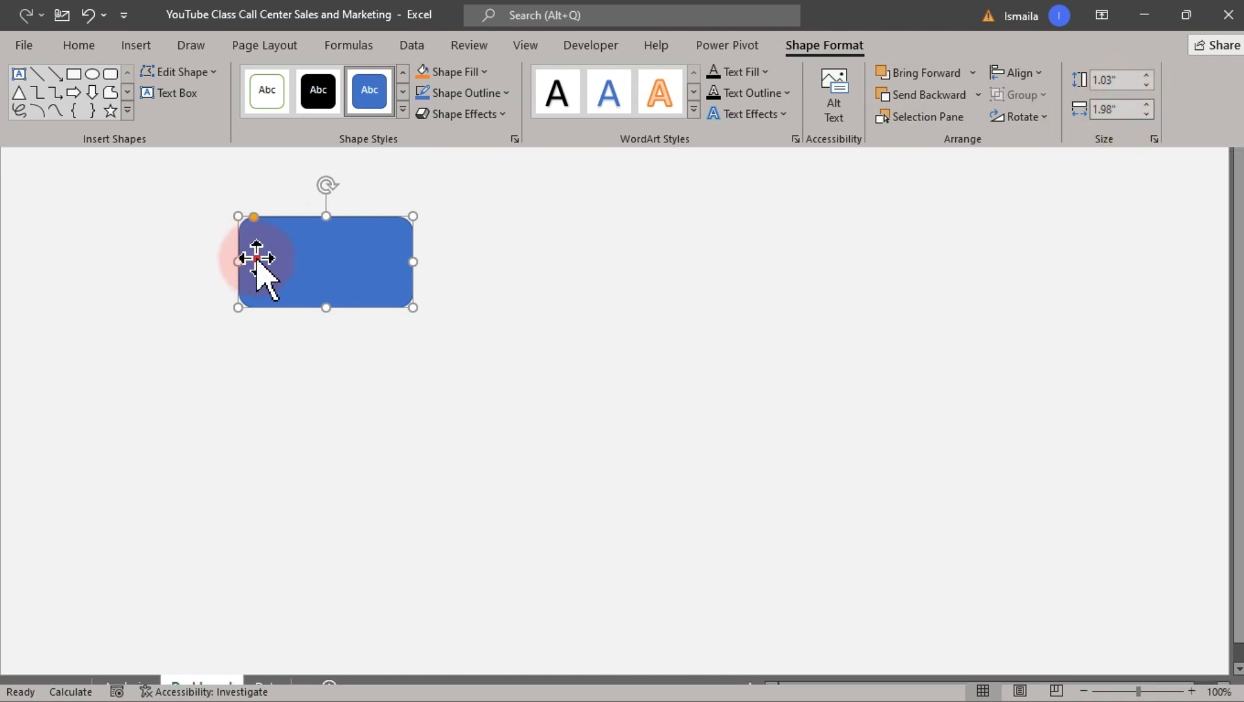
key(ctrl+shift+F1)
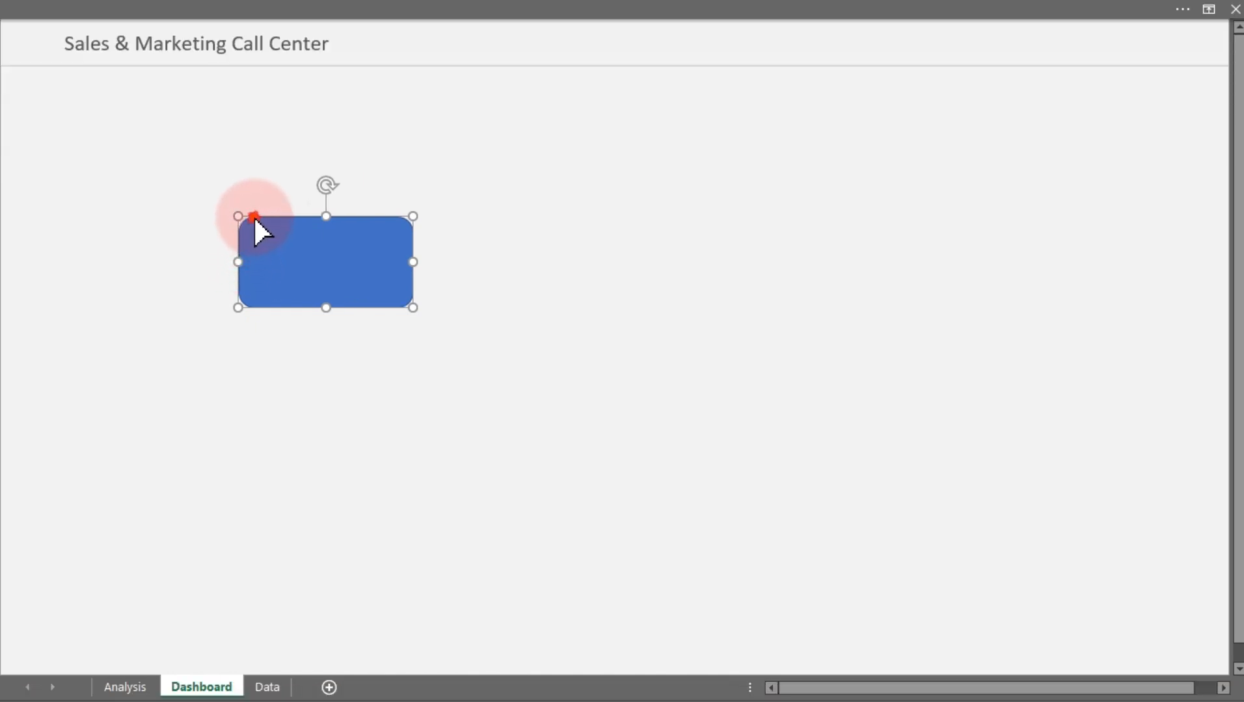
drag(253, 217, 243, 220)
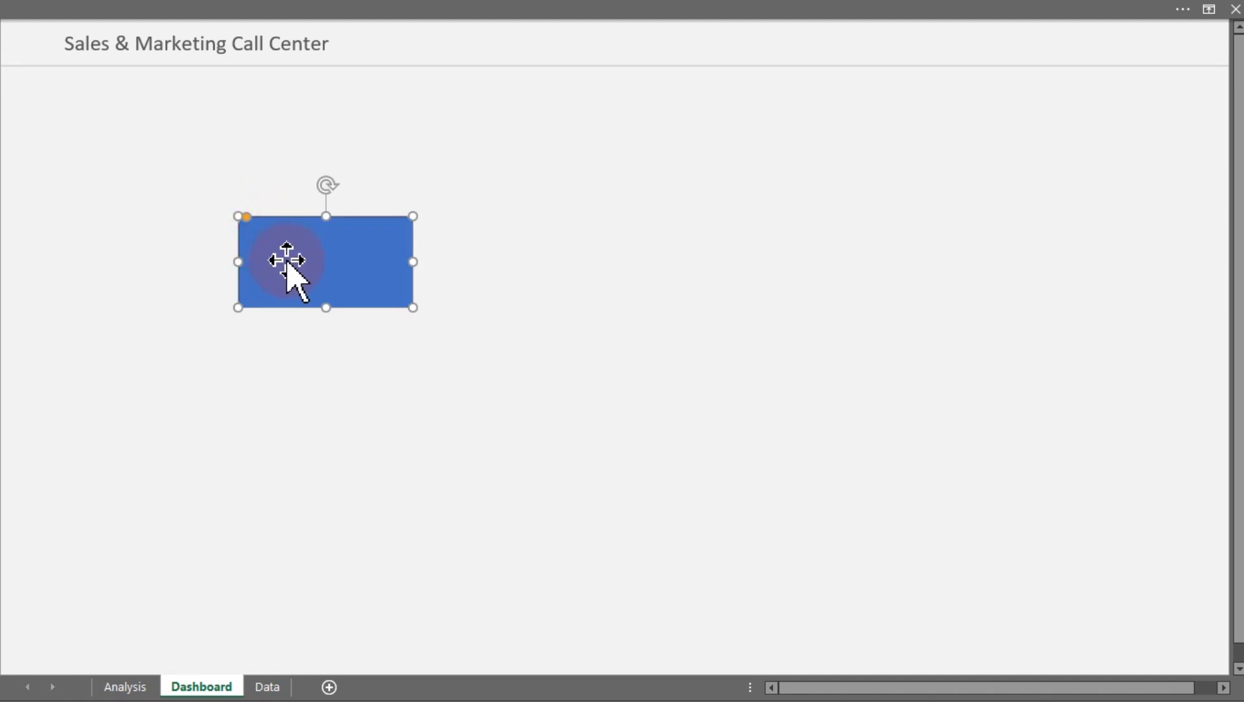
Remove the rectangle's outline and fill it with white
double_click(287, 262)
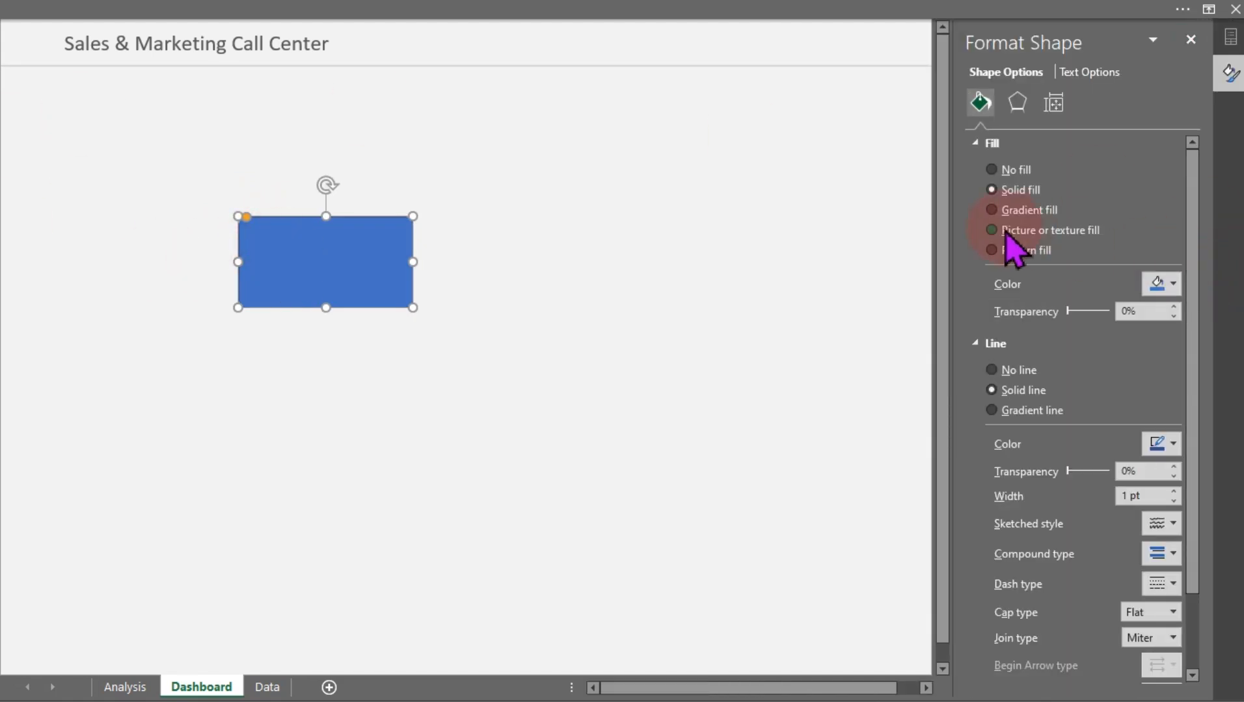
click(1017, 371)
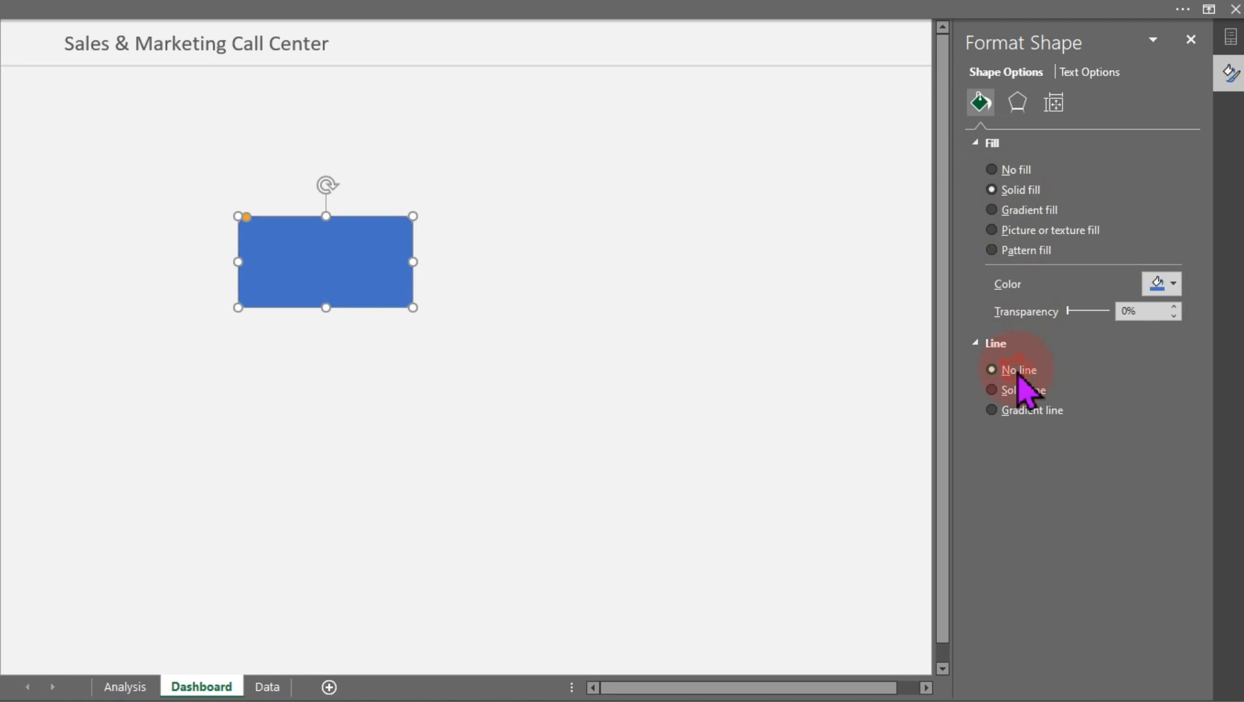
click(1173, 287)
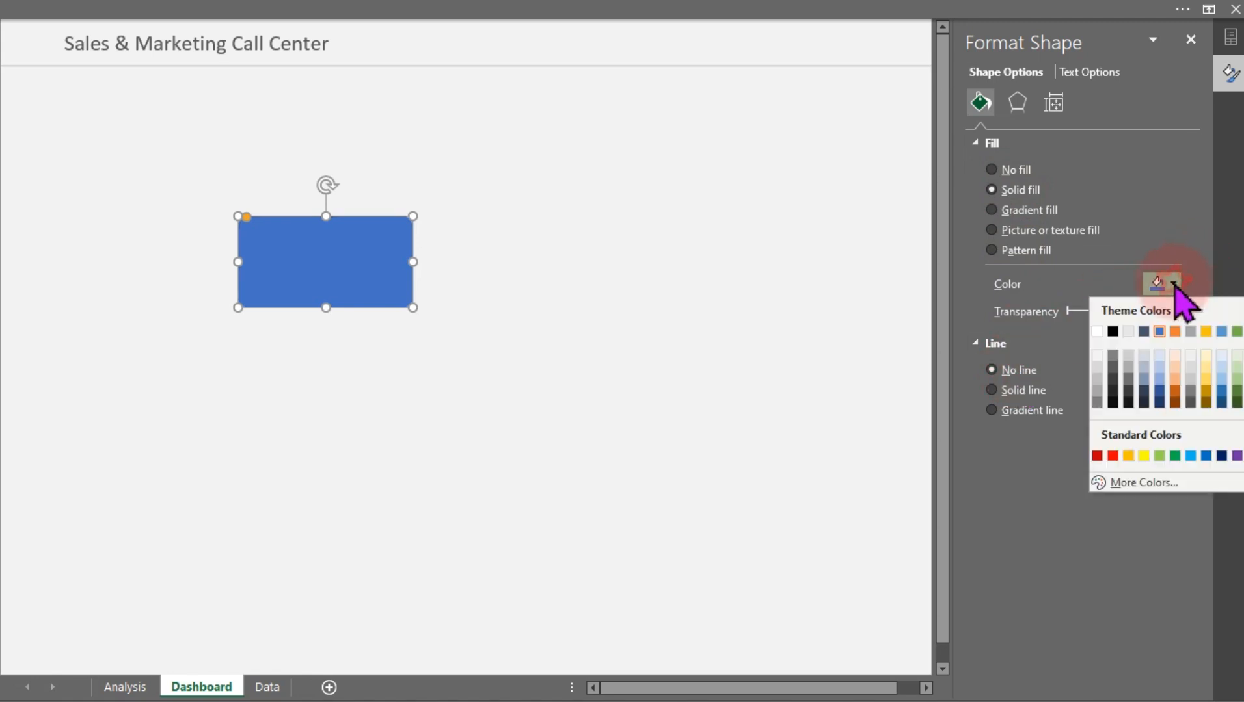
click(1098, 332)
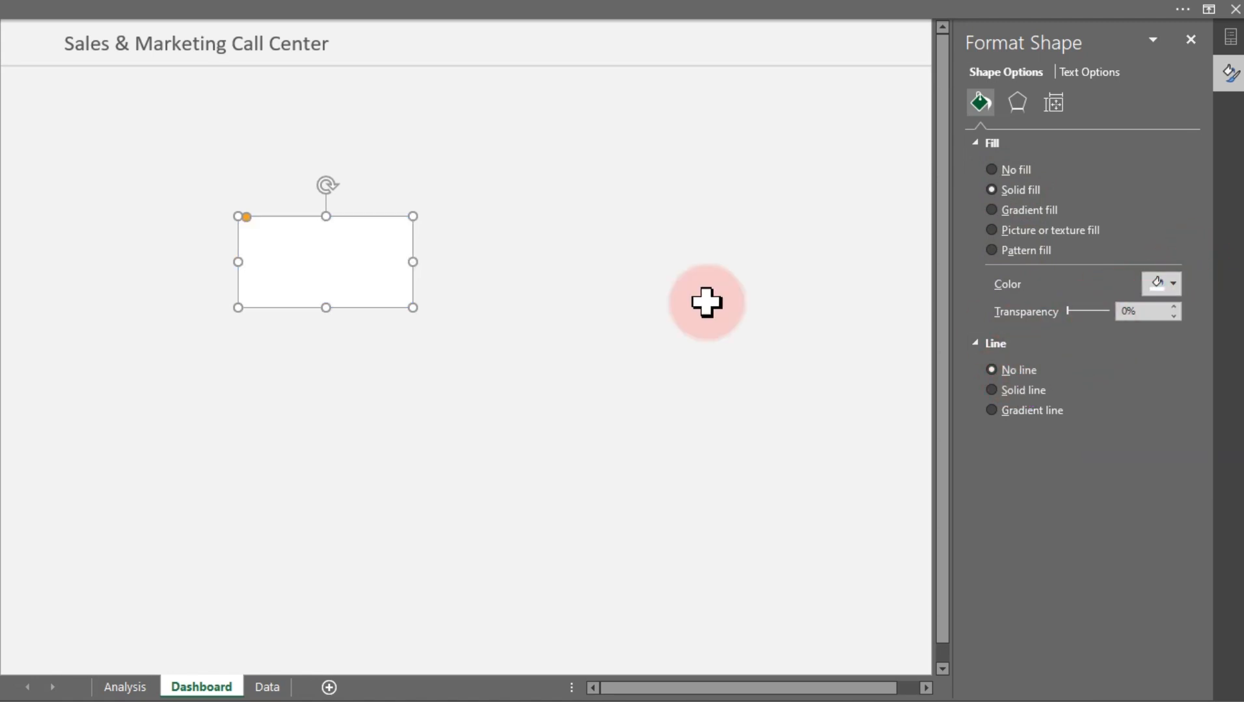
Move the white rectangle further right and down on the dashboard sheet
click(528, 359)
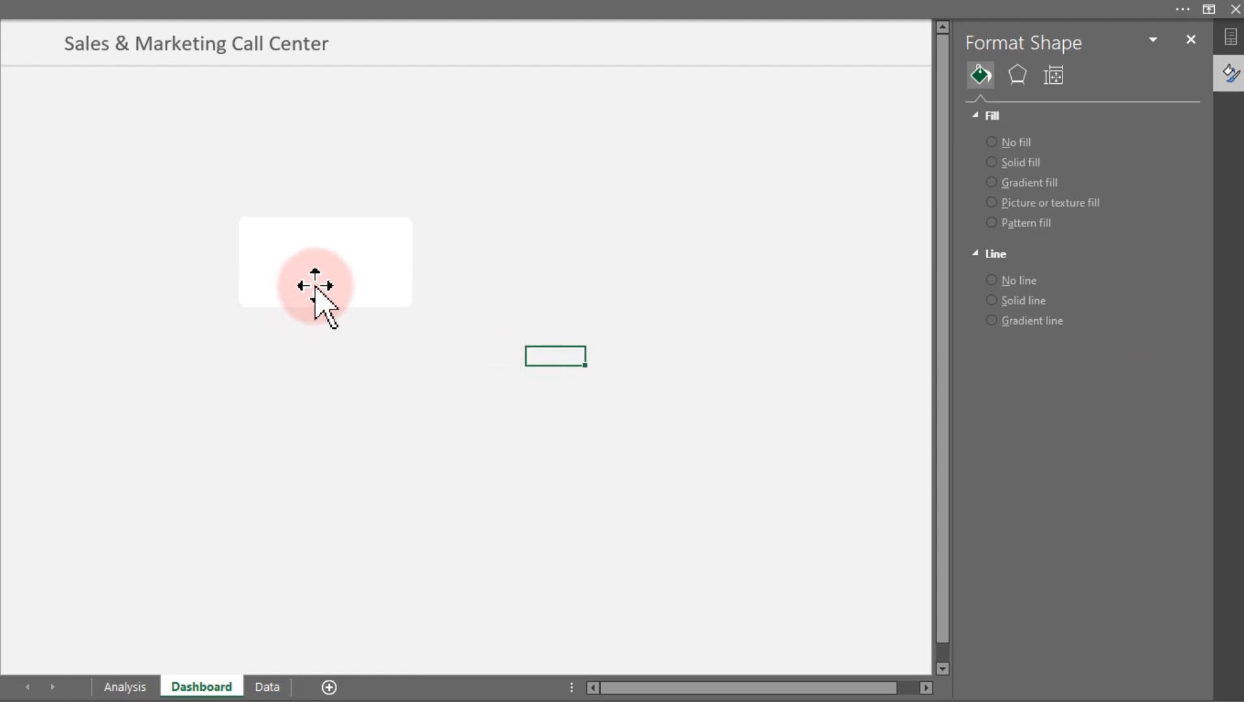
click(316, 261)
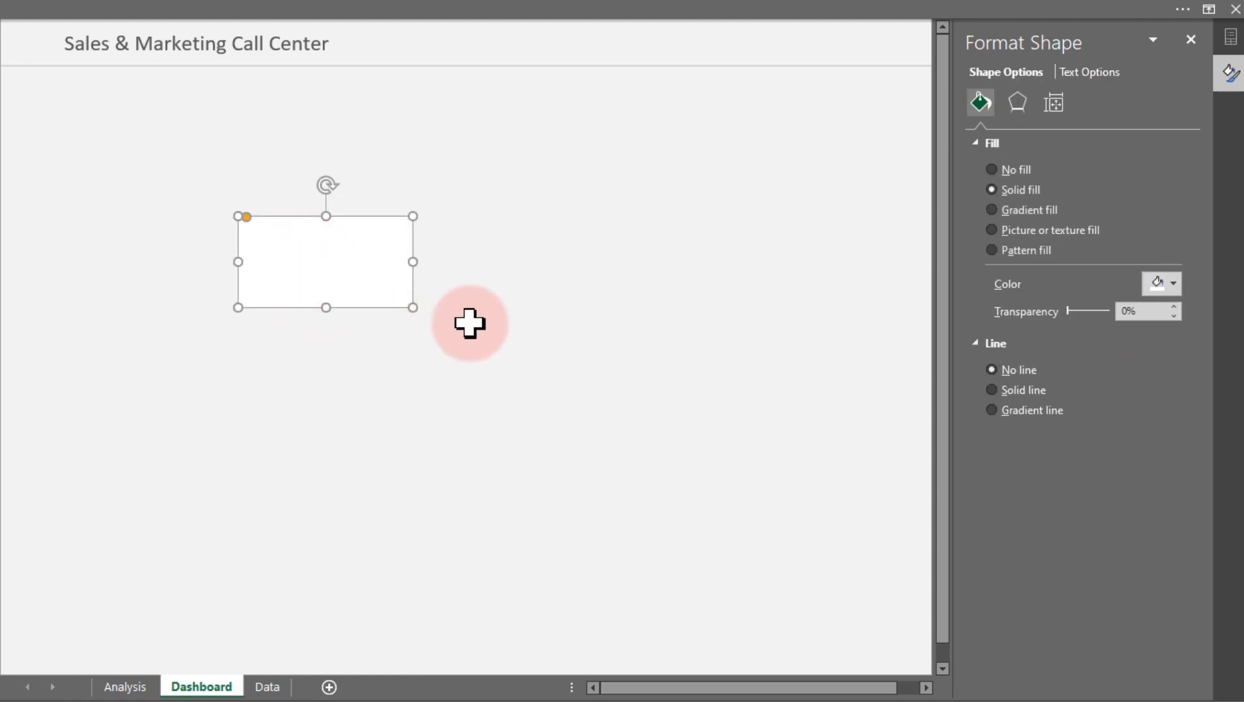
click(508, 319)
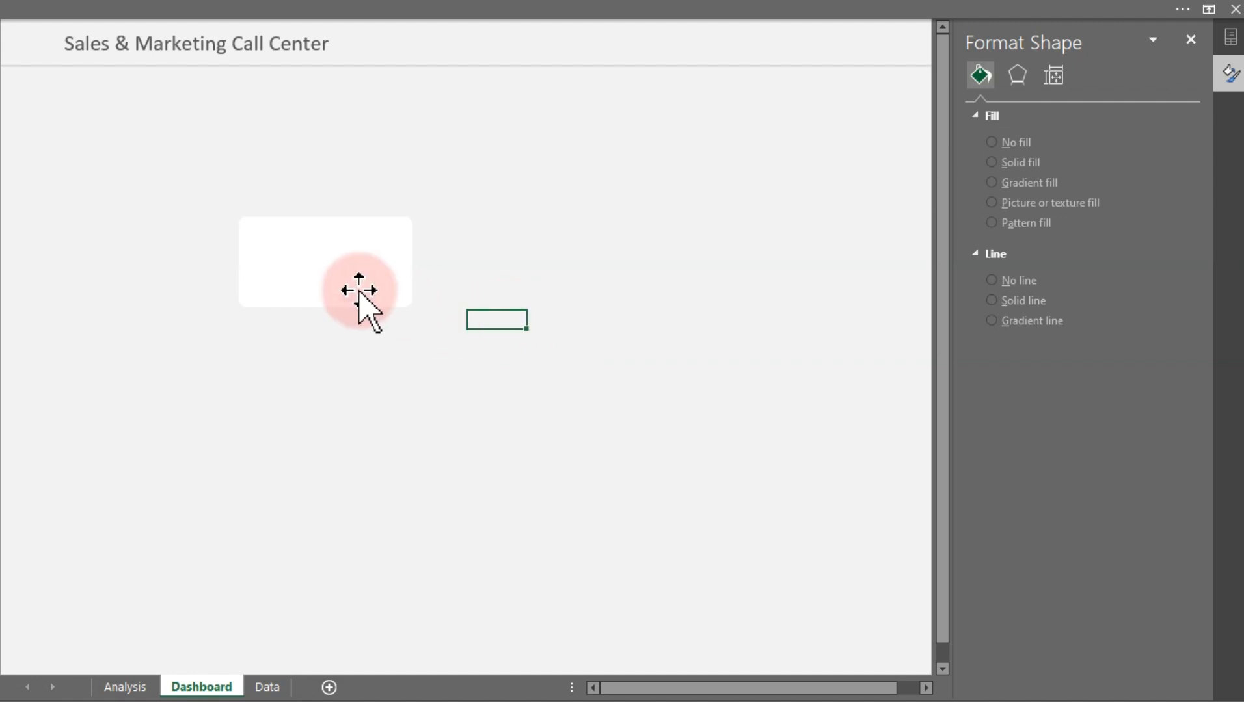
drag(355, 280, 674, 341)
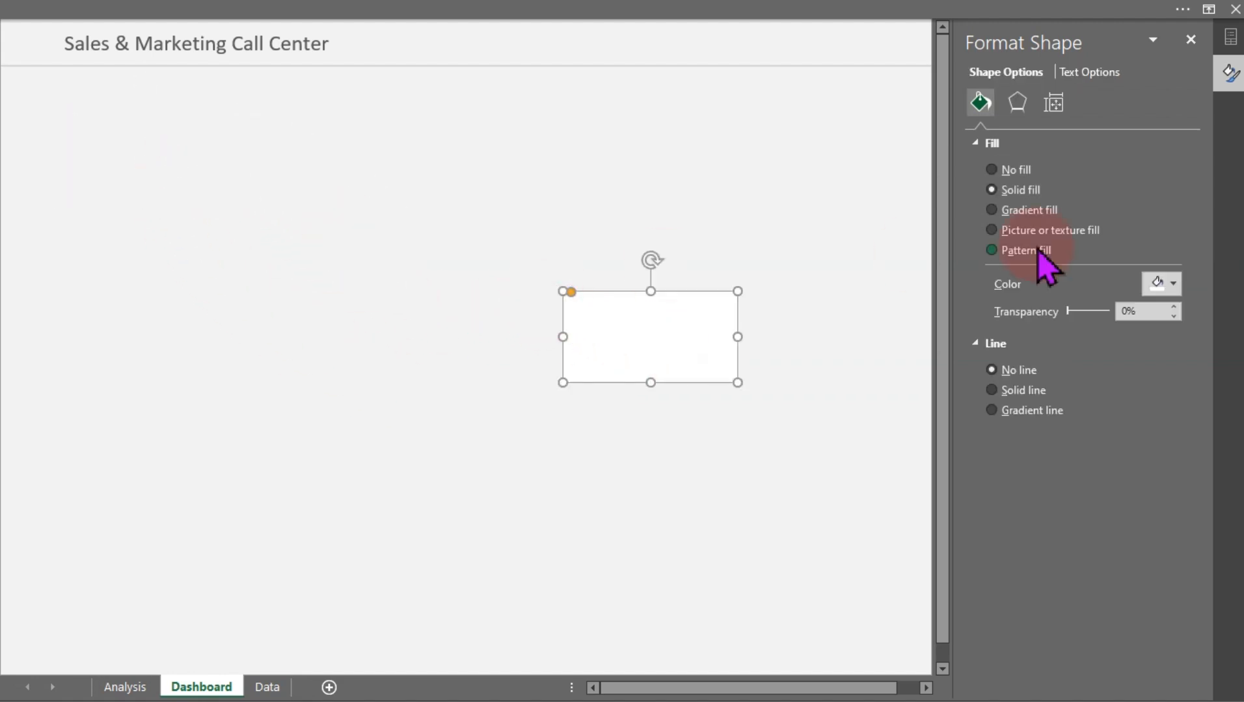
Apply the outer Offset: Center shadow preset to the white rectangle
click(1018, 102)
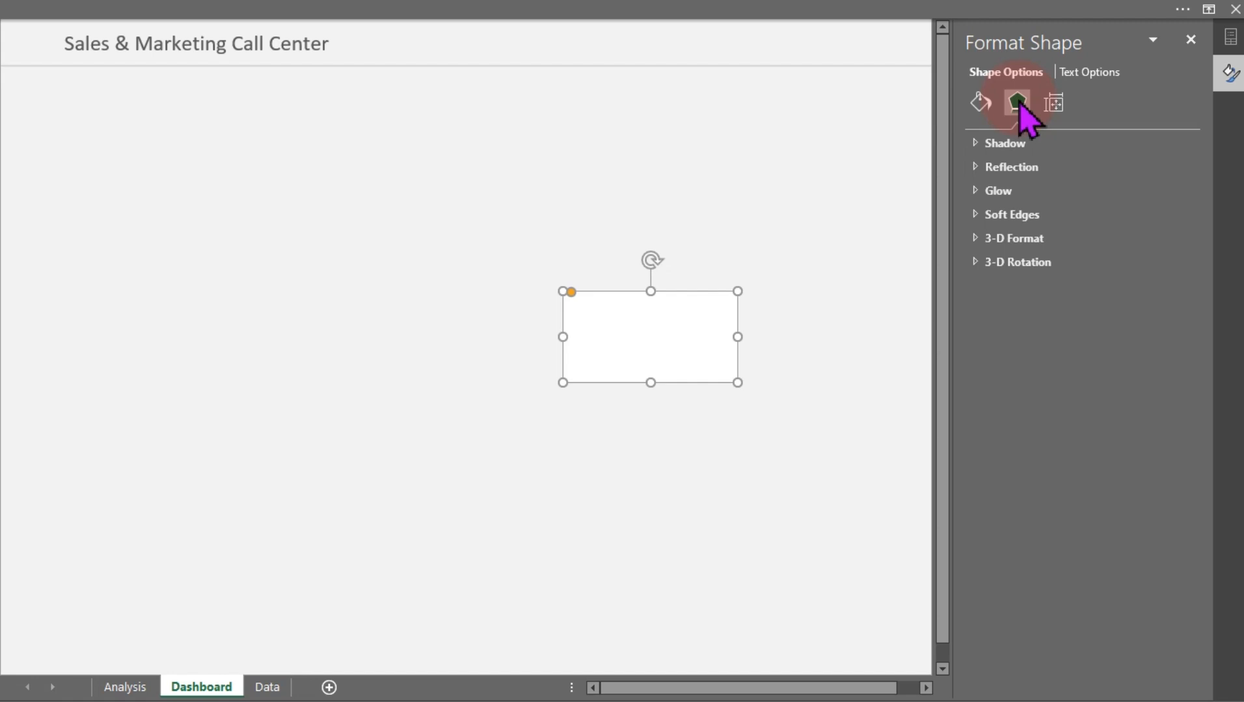
click(1003, 144)
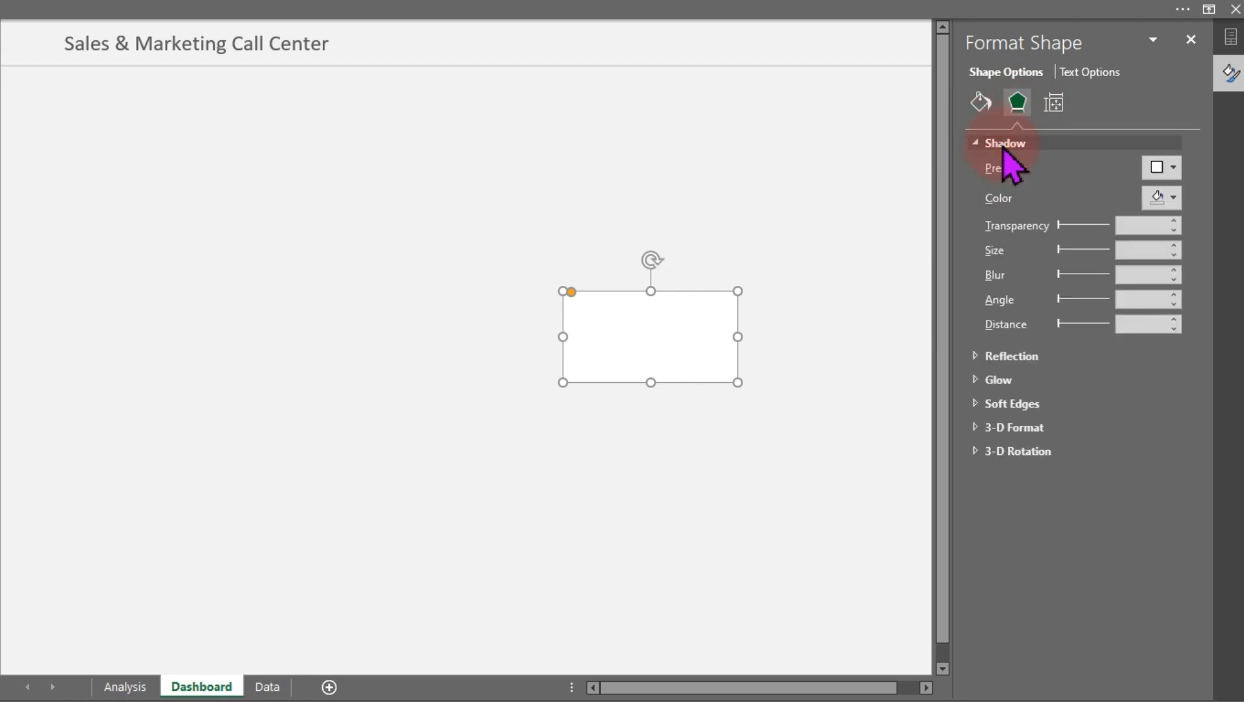
click(1172, 168)
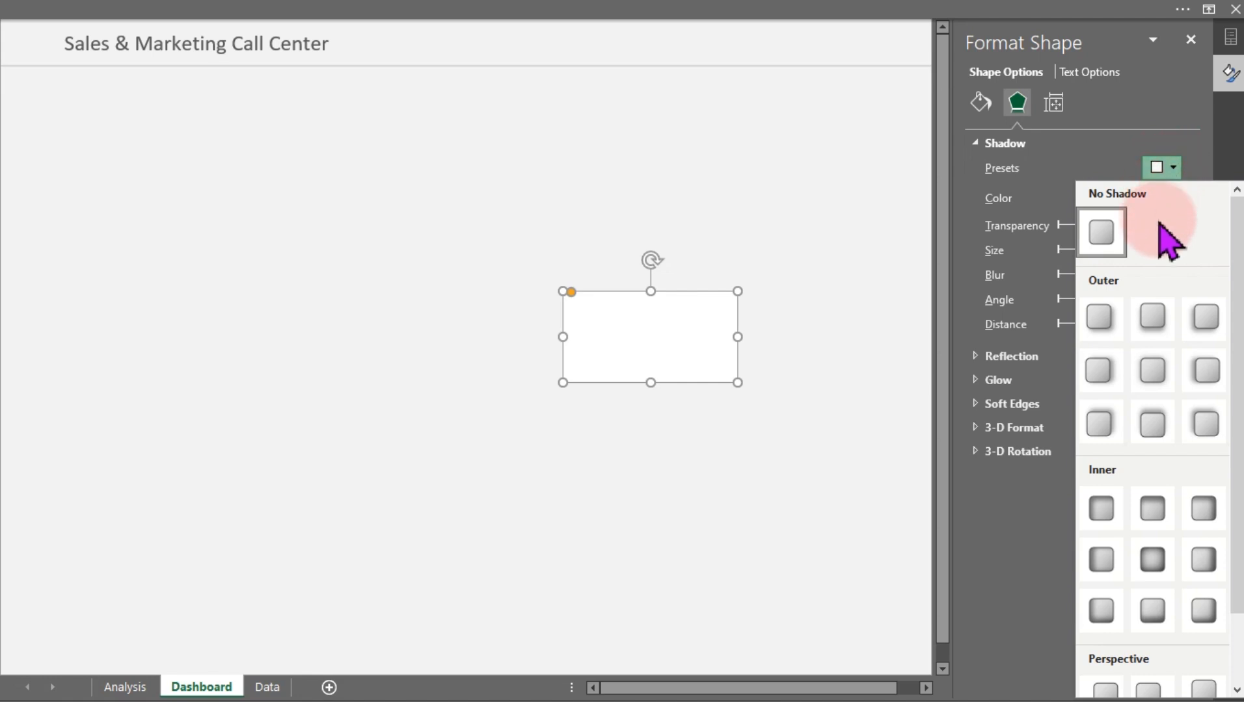
click(1153, 372)
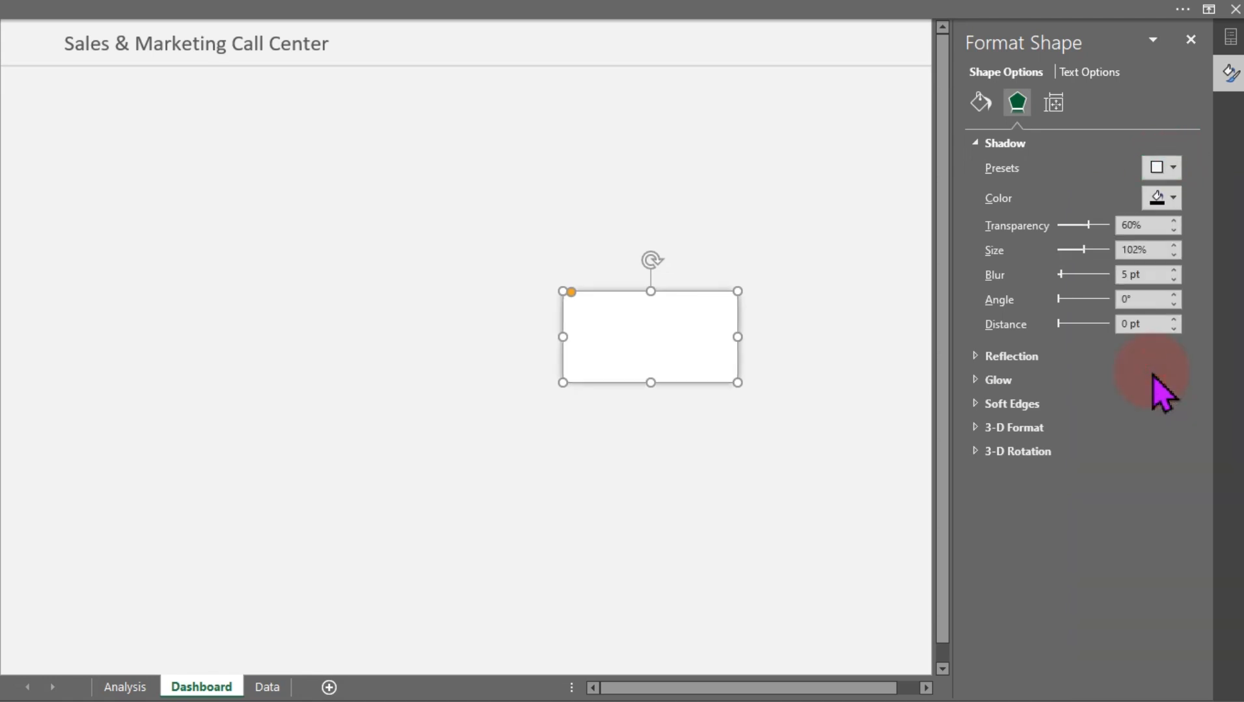
click(800, 241)
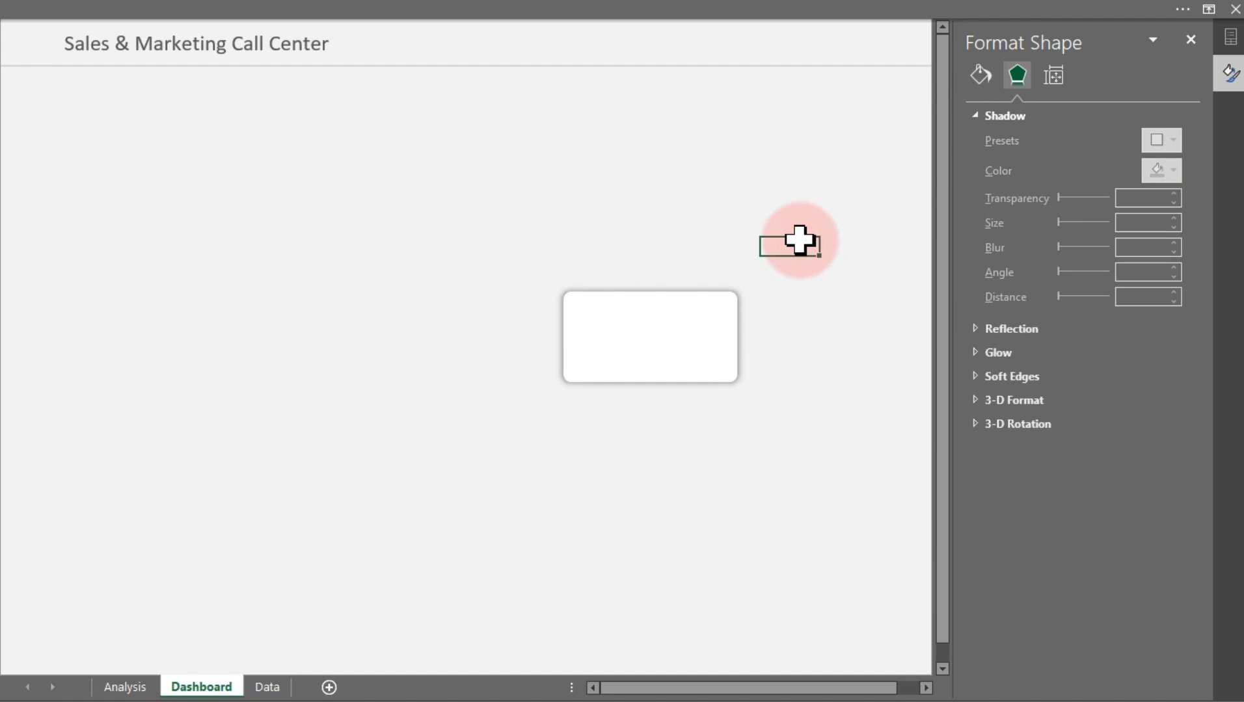
click(674, 333)
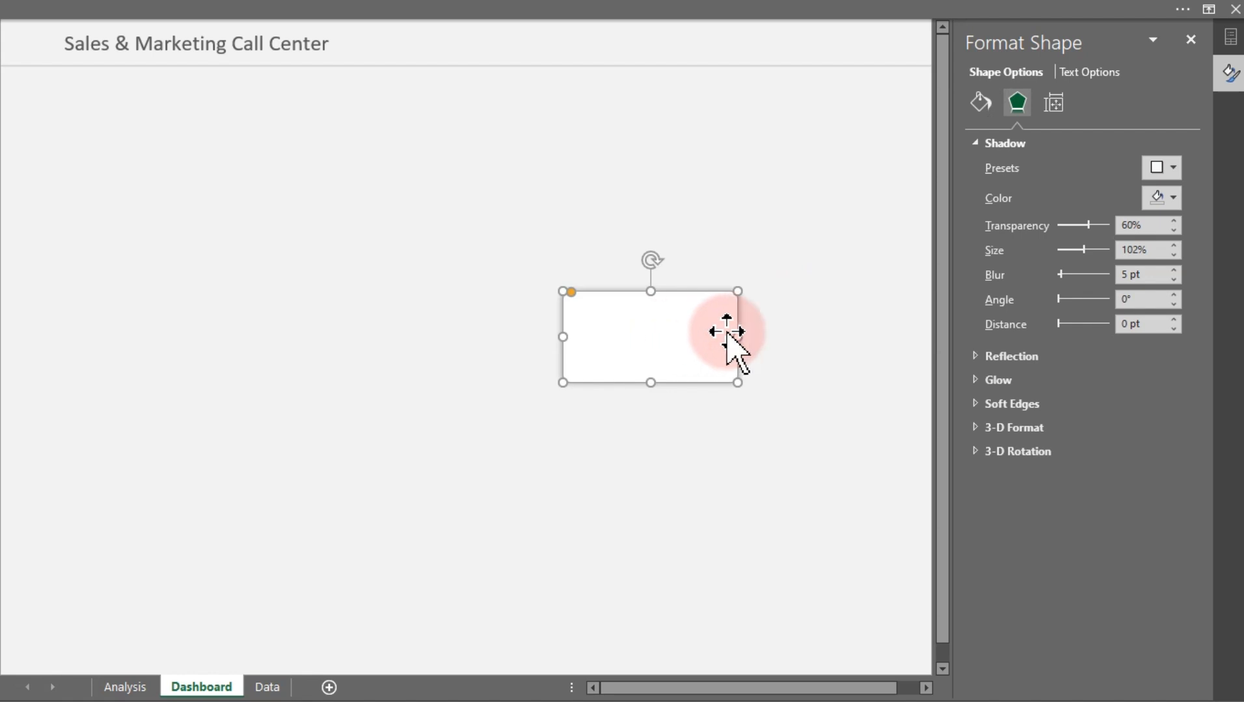
Set the rectangle's shadow transparency to 94% and its size to 100%
click(1133, 226)
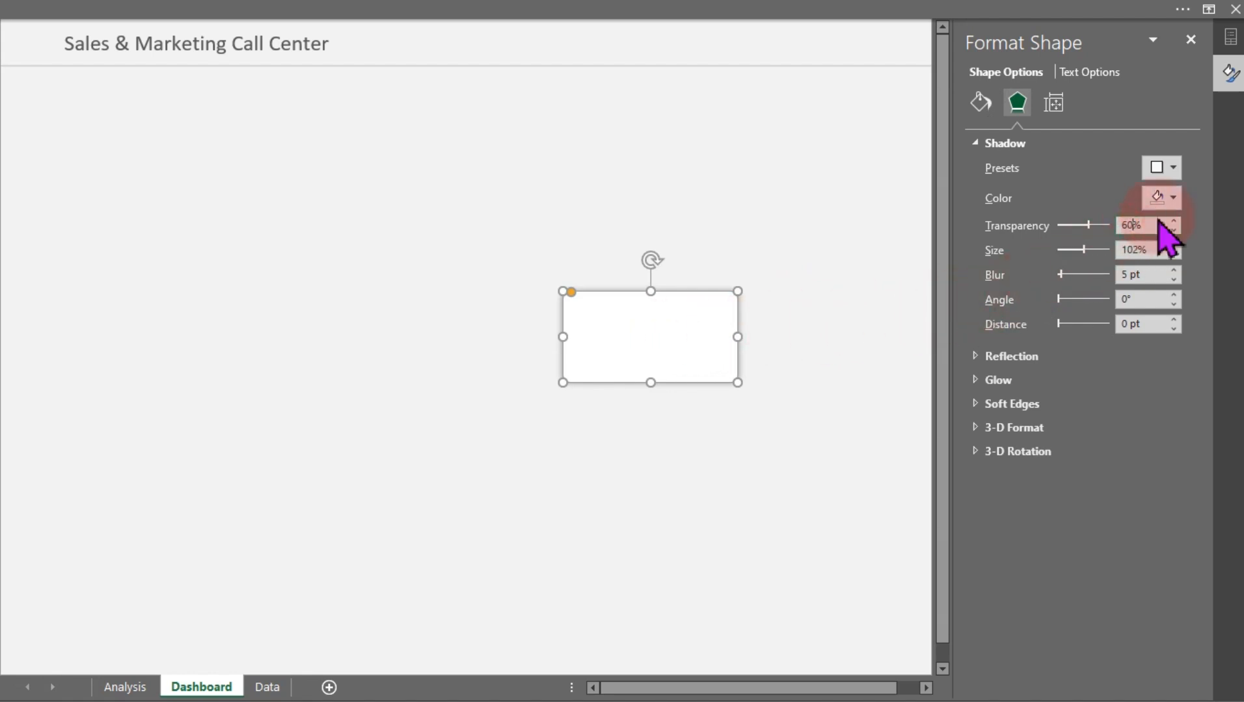
key(BackSpace)
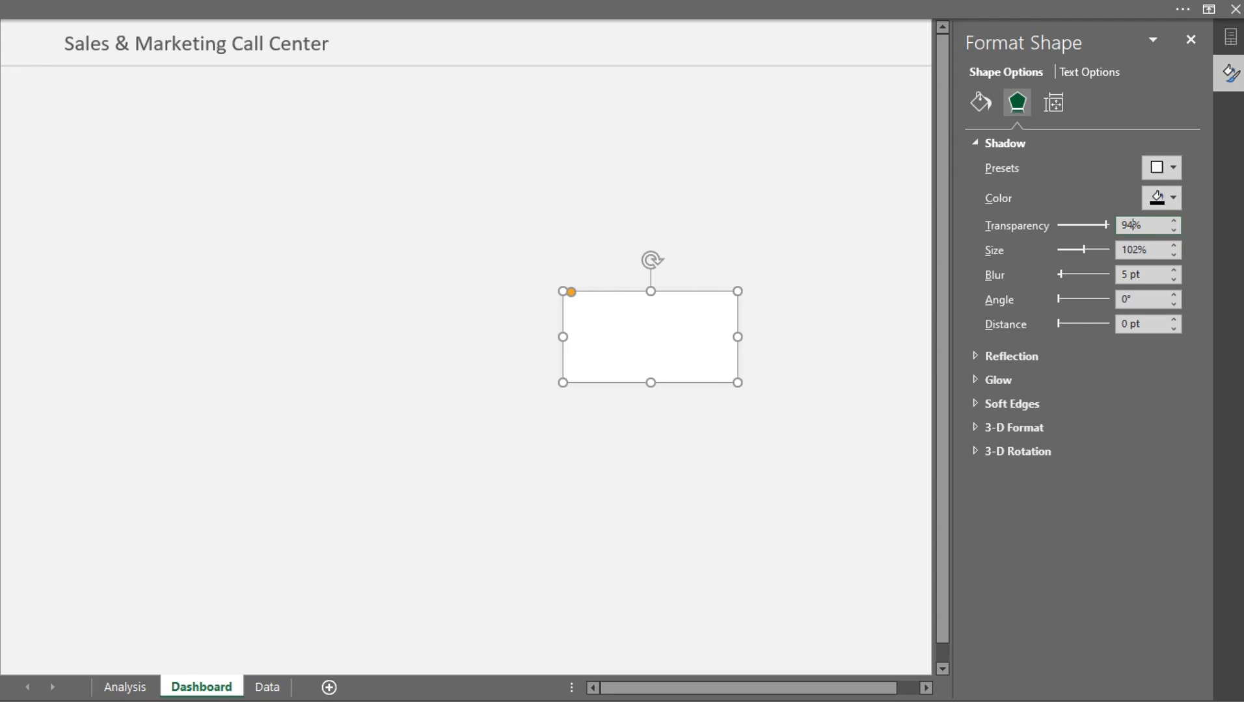
click(783, 244)
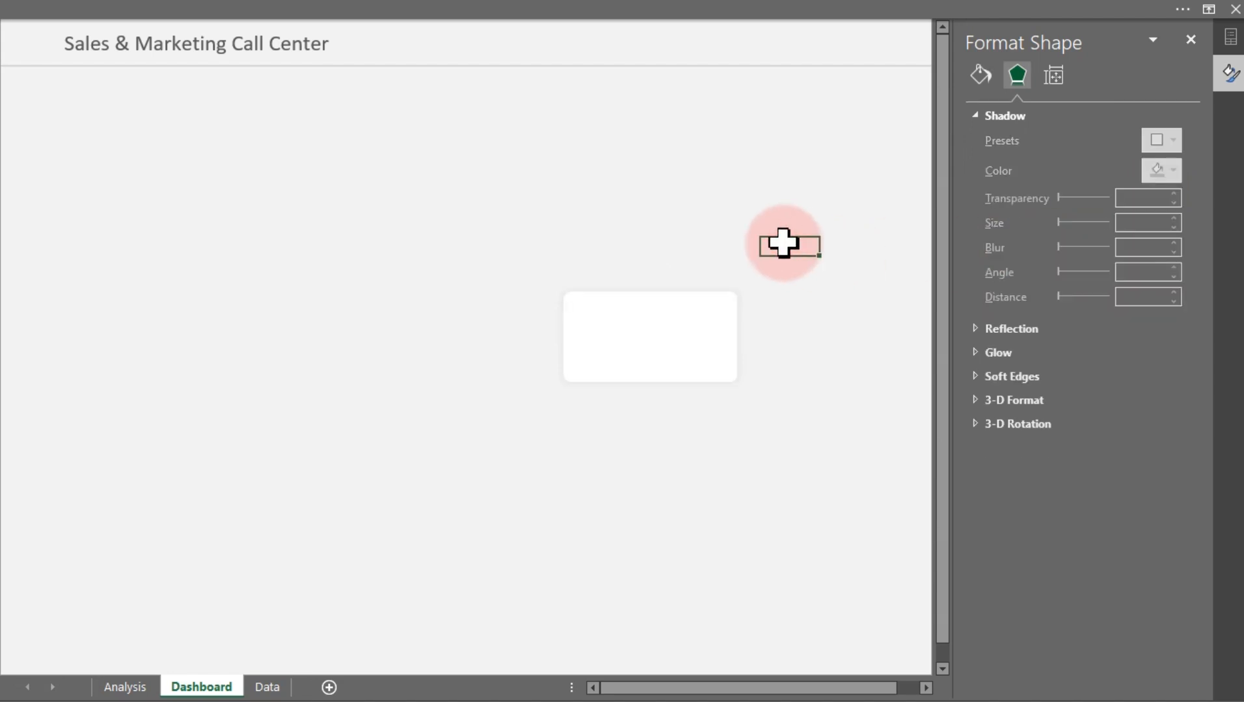
click(696, 308)
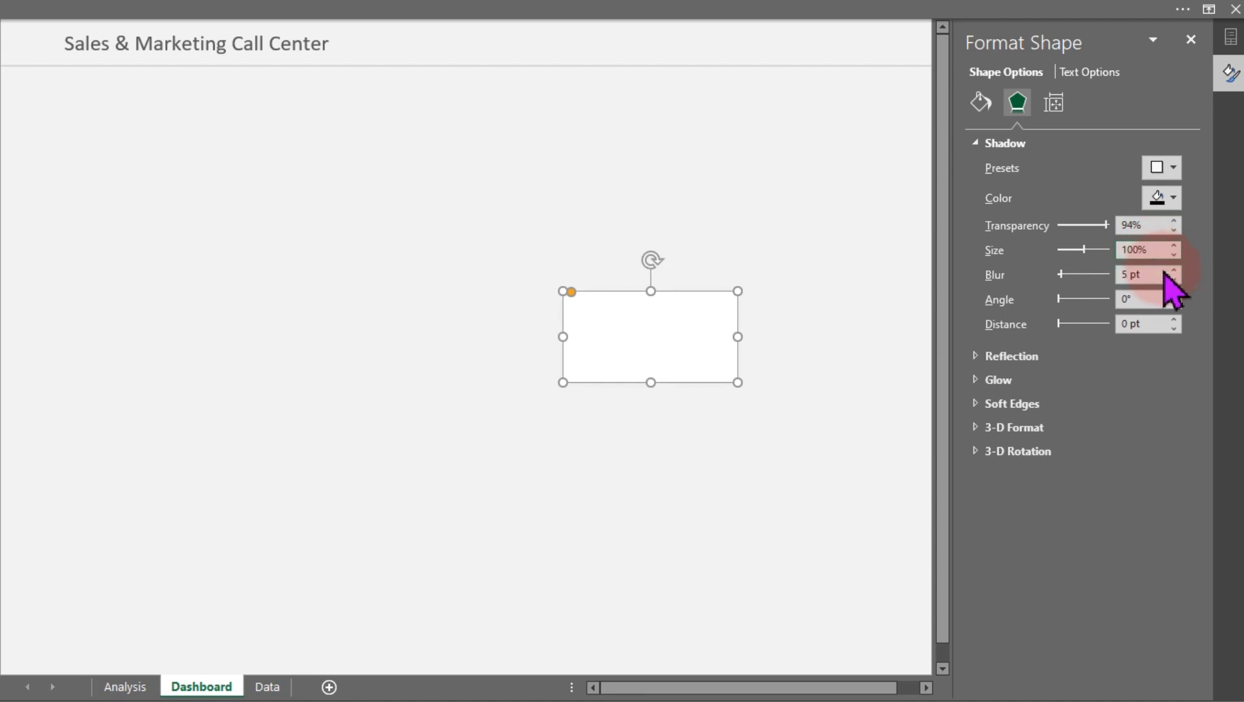
Set the rectangle's shadow blur to 4 pt and its distance to 3 pt
click(1131, 274)
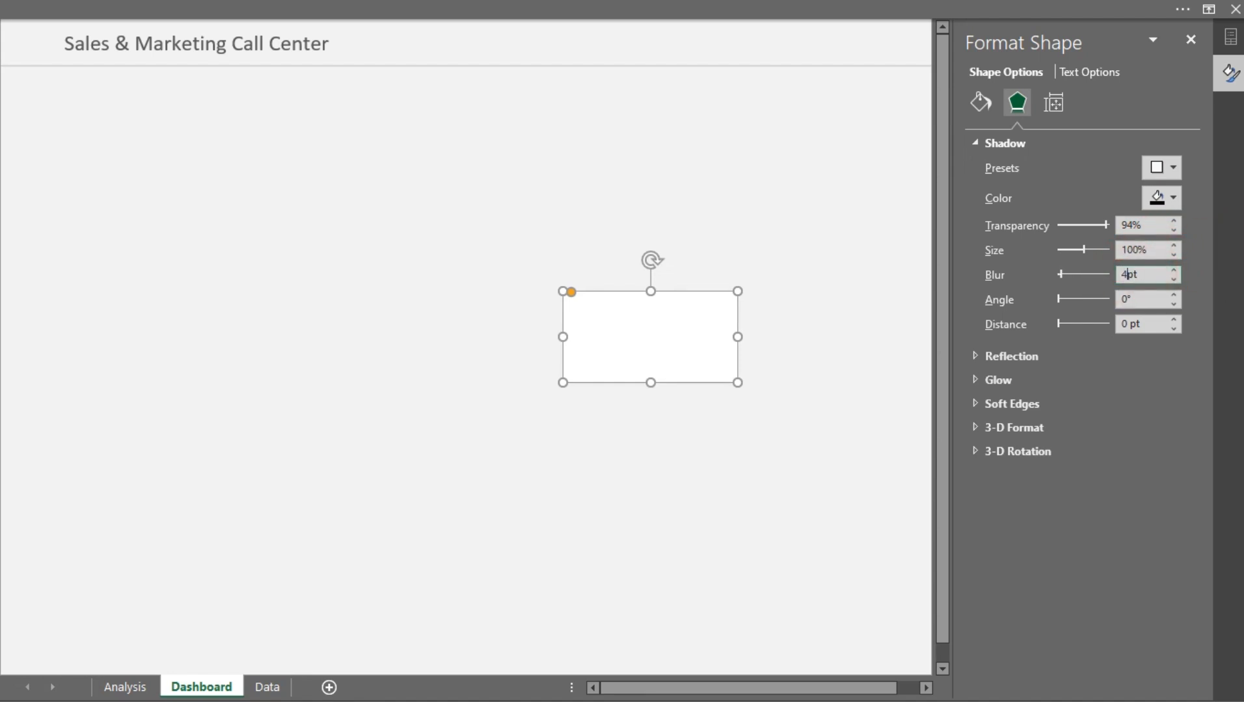
click(1132, 324)
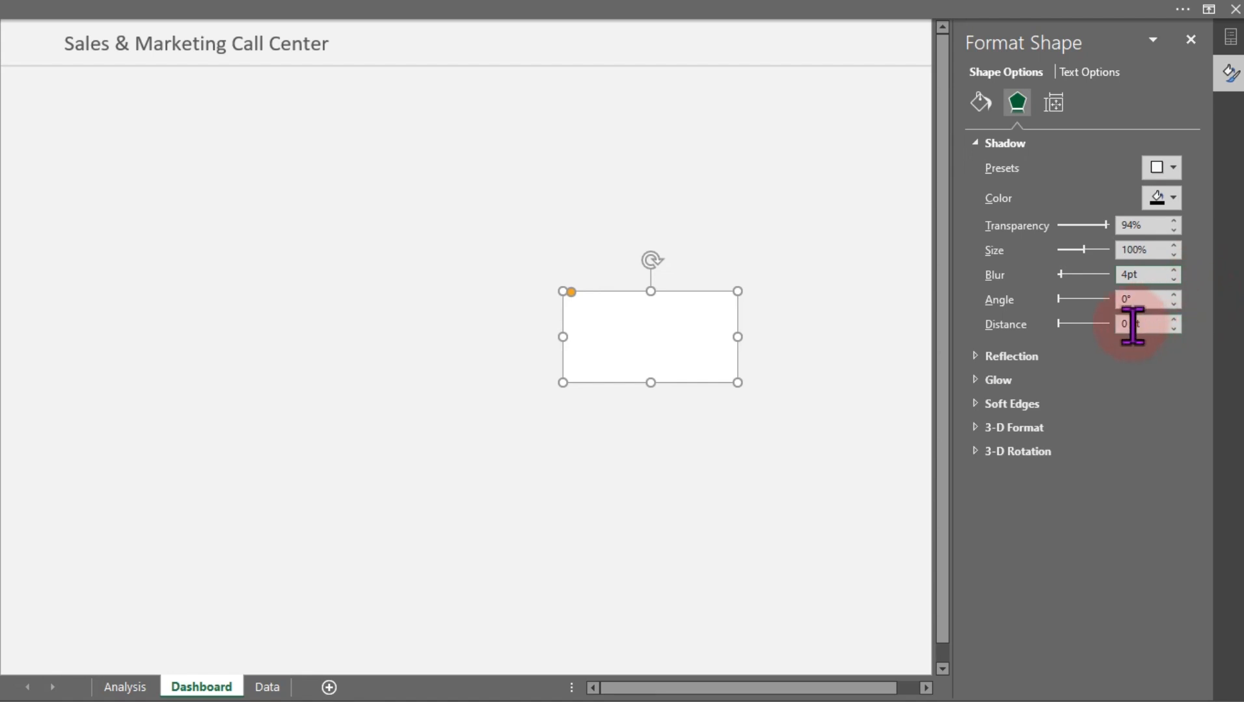
key(BackSpace)
key(BackSpace)
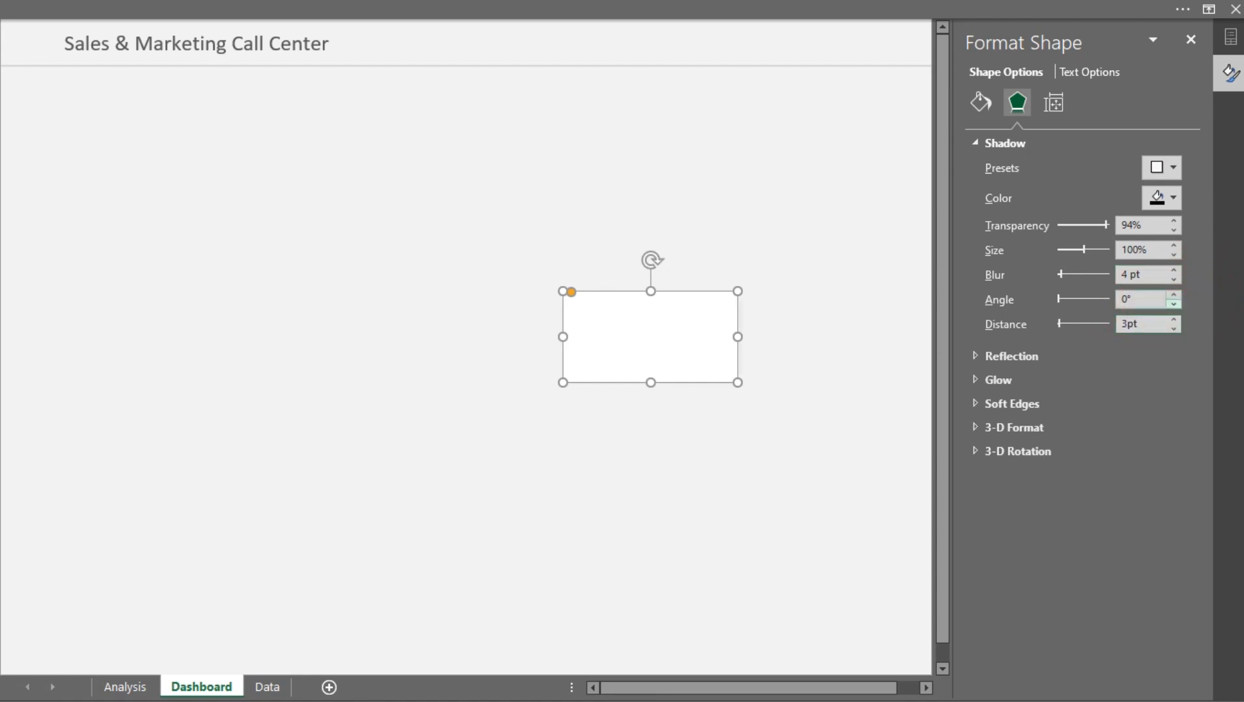
text(3)
click(639, 188)
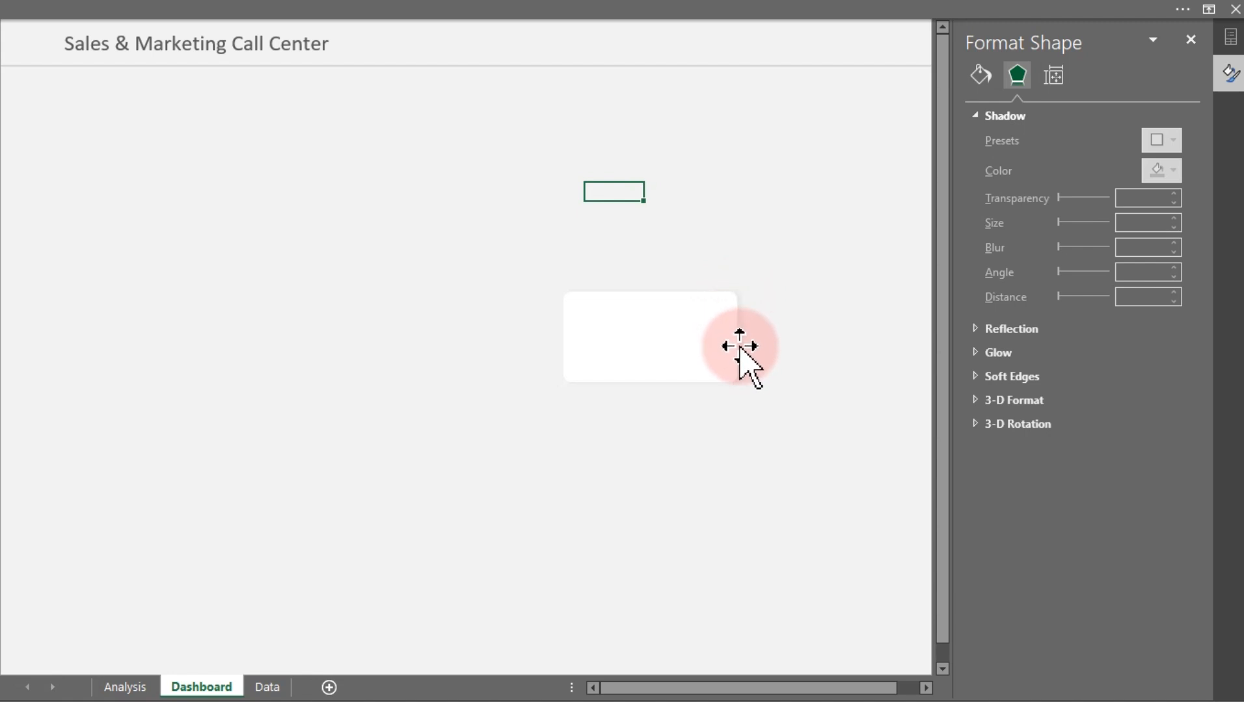
click(708, 342)
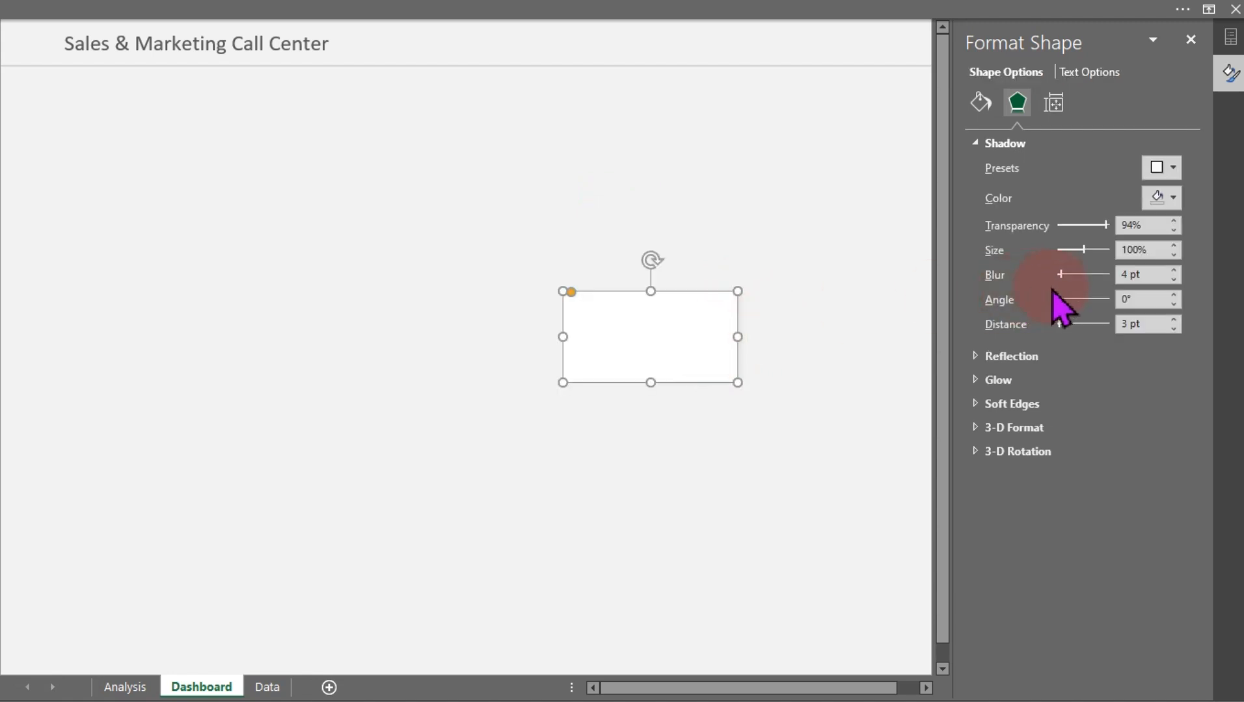
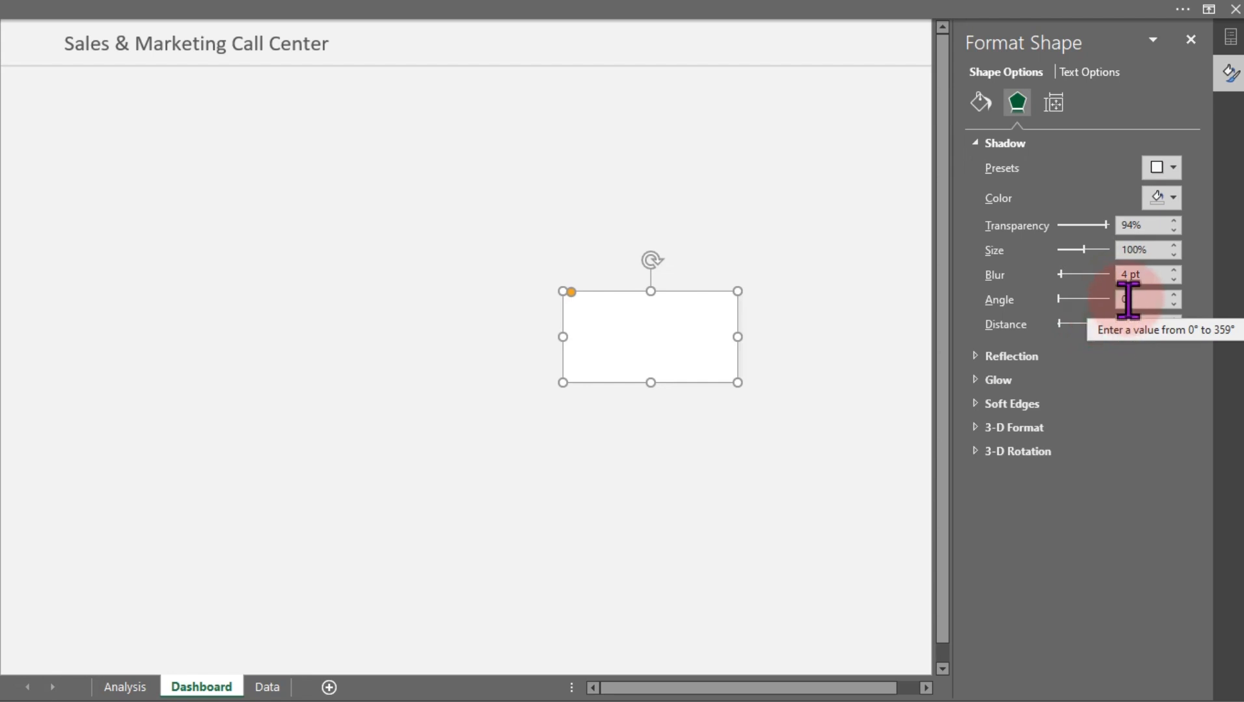
Set the rectangle's shadow angle to 135° and deselect the rectangle
click(1128, 299)
key(BackSpace)
key(BackSpace)
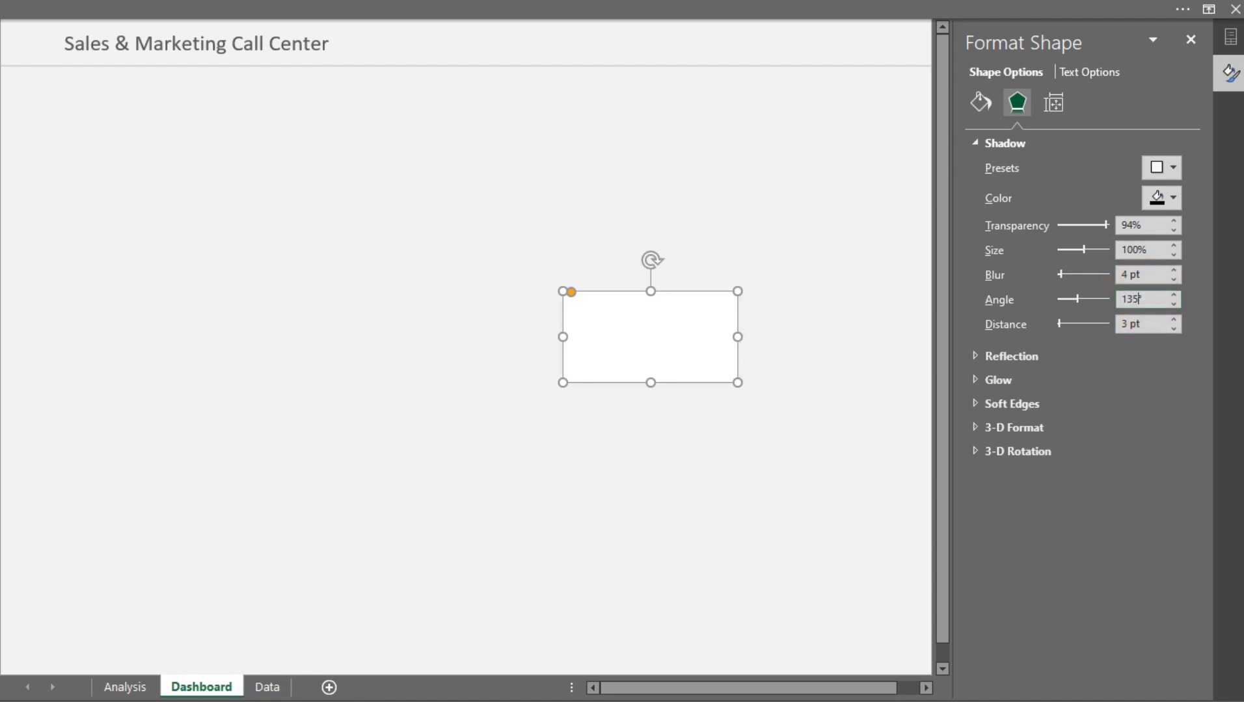
click(782, 370)
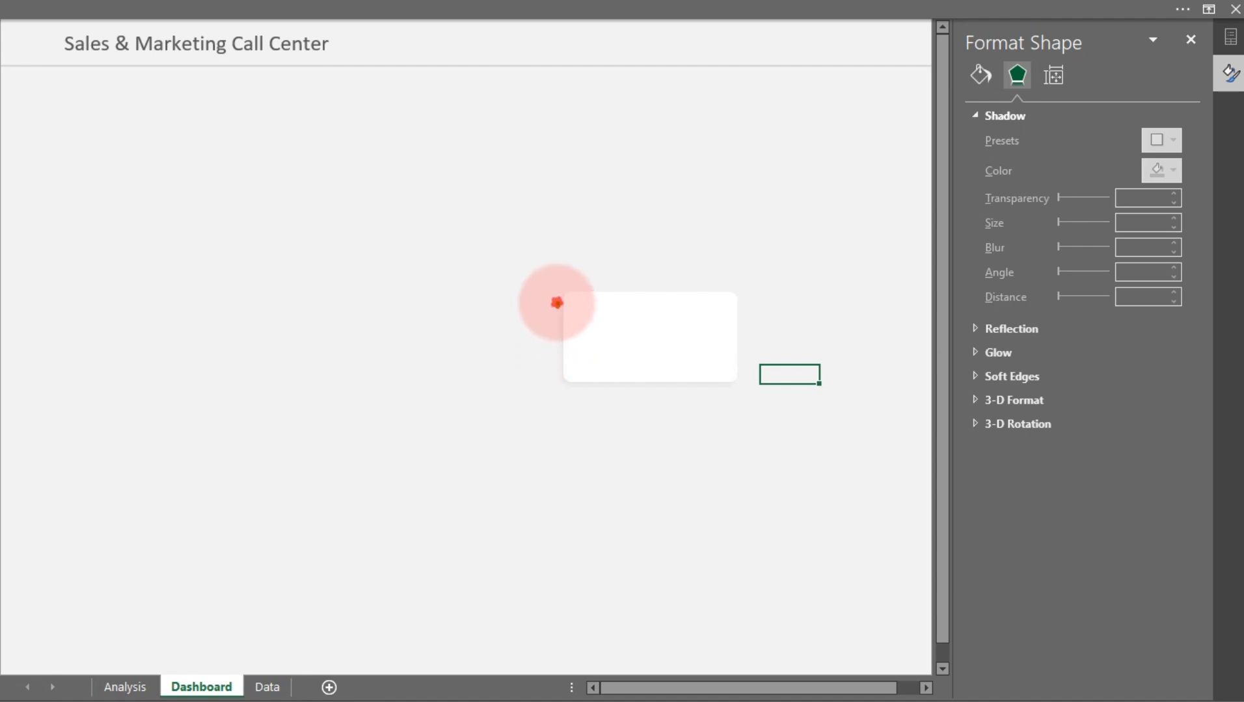
Close the formatting pane and move the white rectangle to the dashboard's top-left corner, placing a copy beside it
mouse_move(556, 303)
mouse_down()
mouse_move(558, 383)
mouse_move(728, 382)
mouse_up()
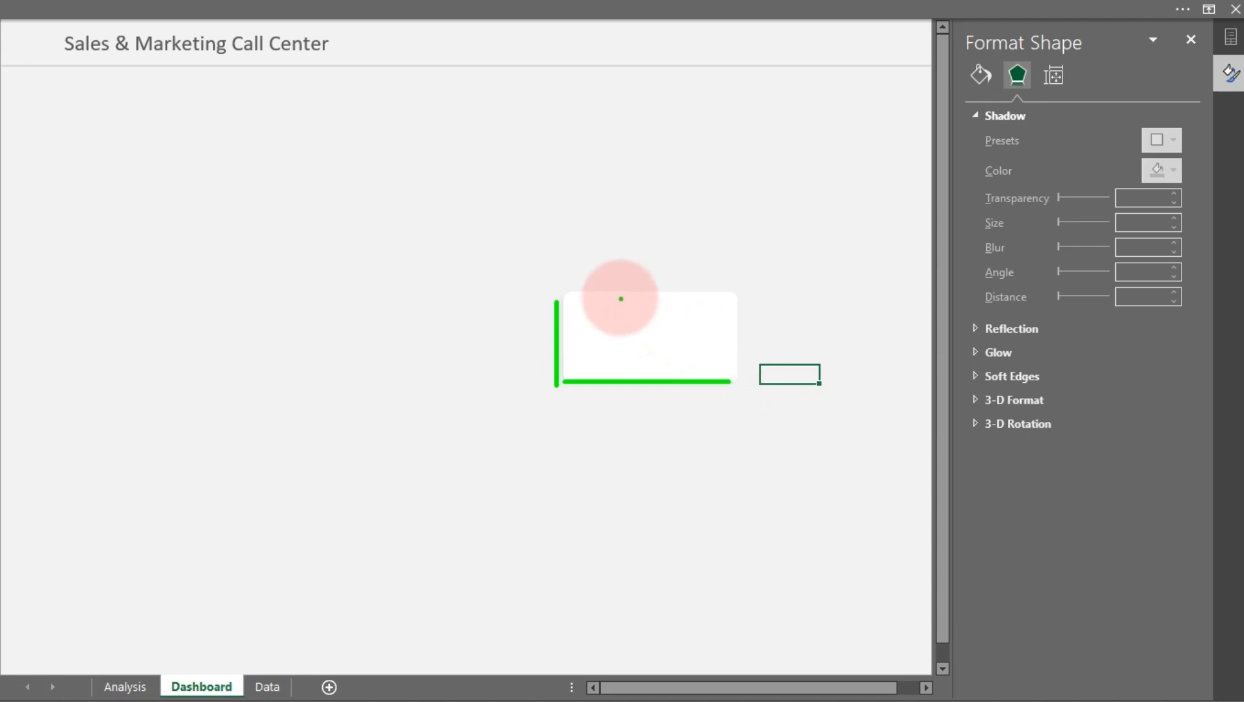
key(Escape)
click(619, 299)
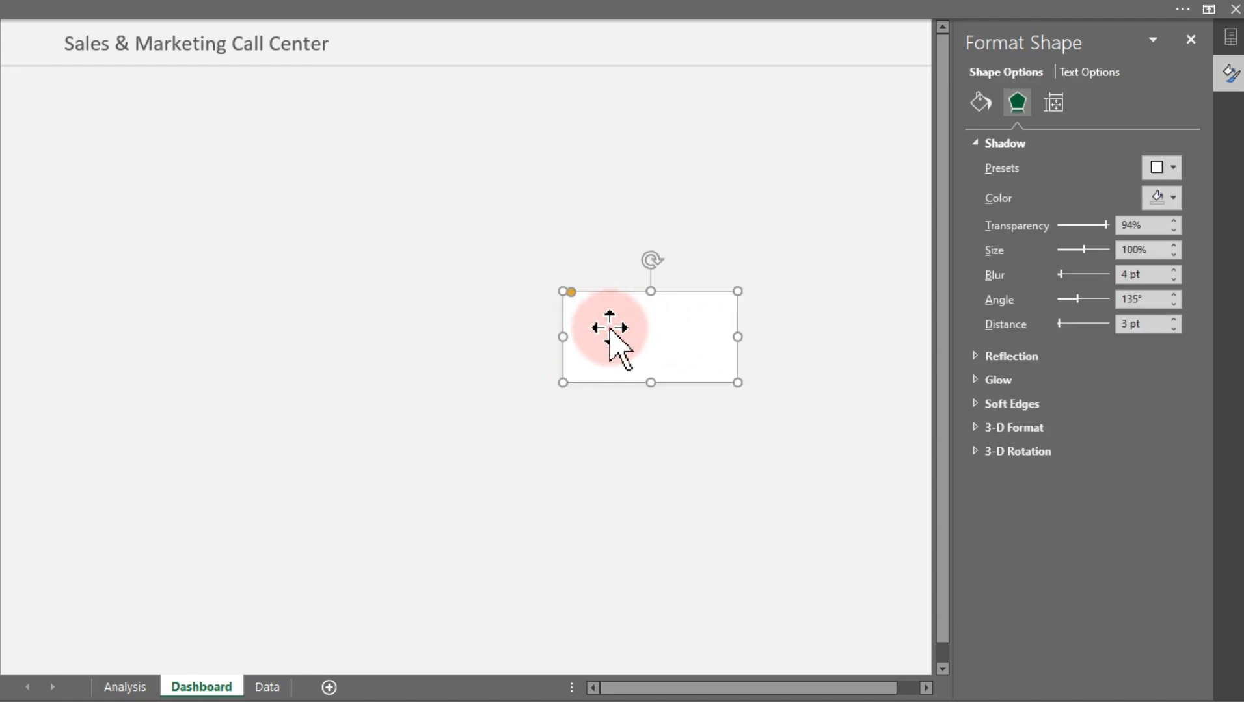
click(1191, 40)
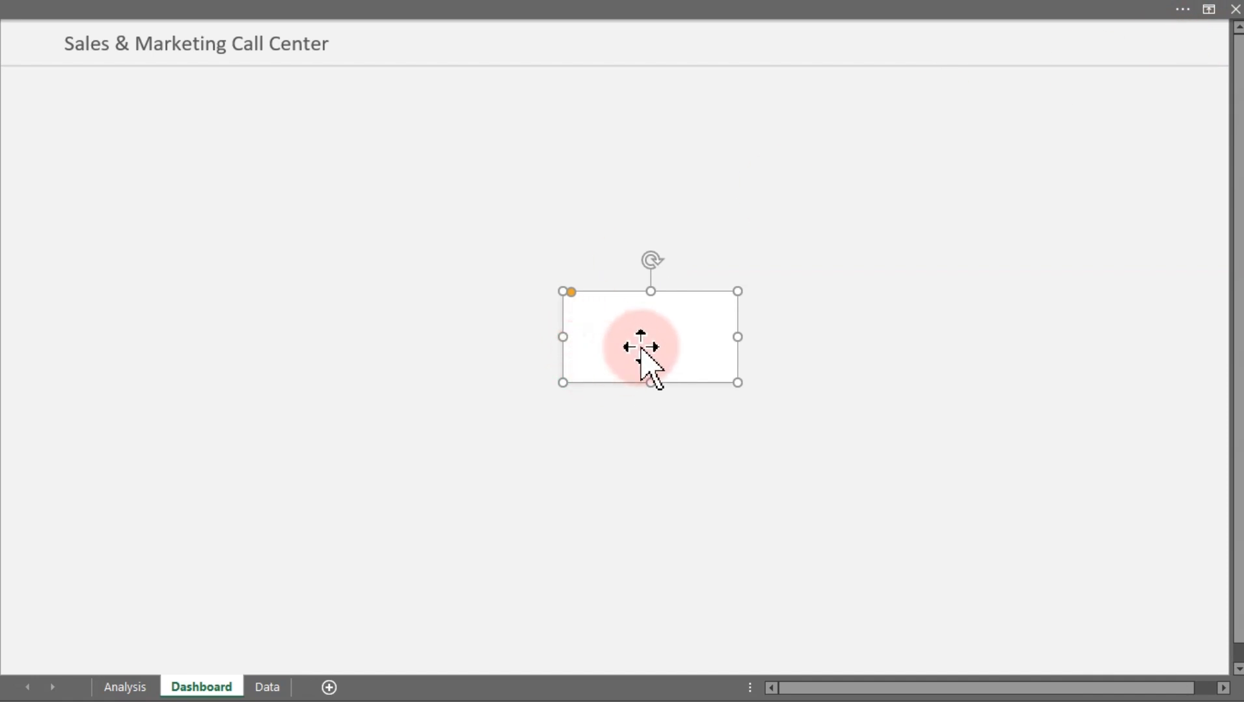
drag(641, 348, 274, 121)
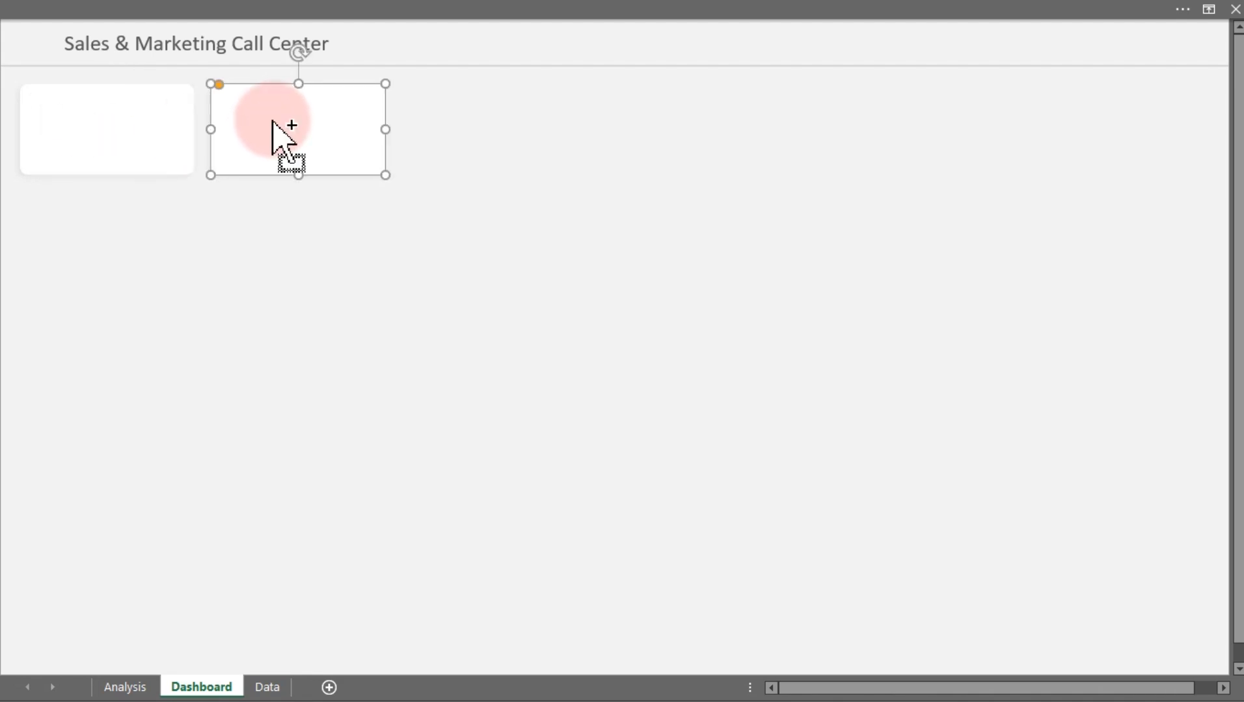
Duplicate the rectangle four more times and move the last copy to the right edge of the row
key(ctrl+d)
key(ctrl+d)
key(ctrl+d)
key(ctrl+d)
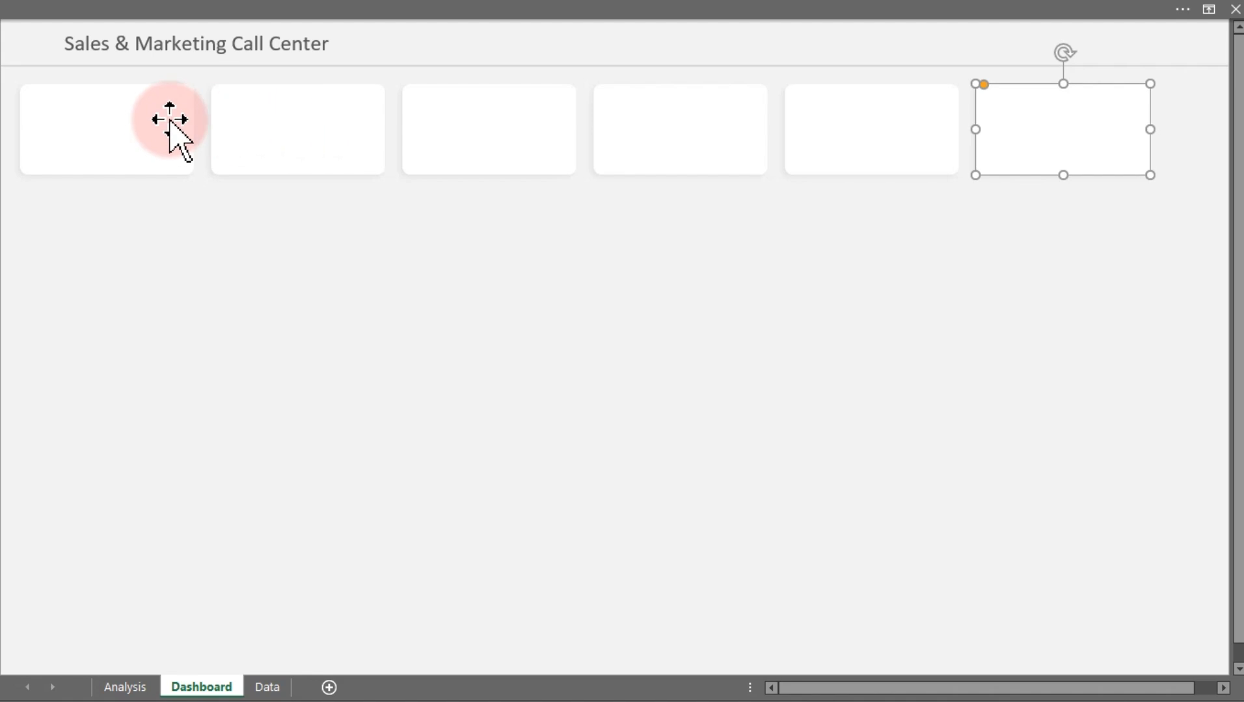
drag(1071, 125, 1133, 124)
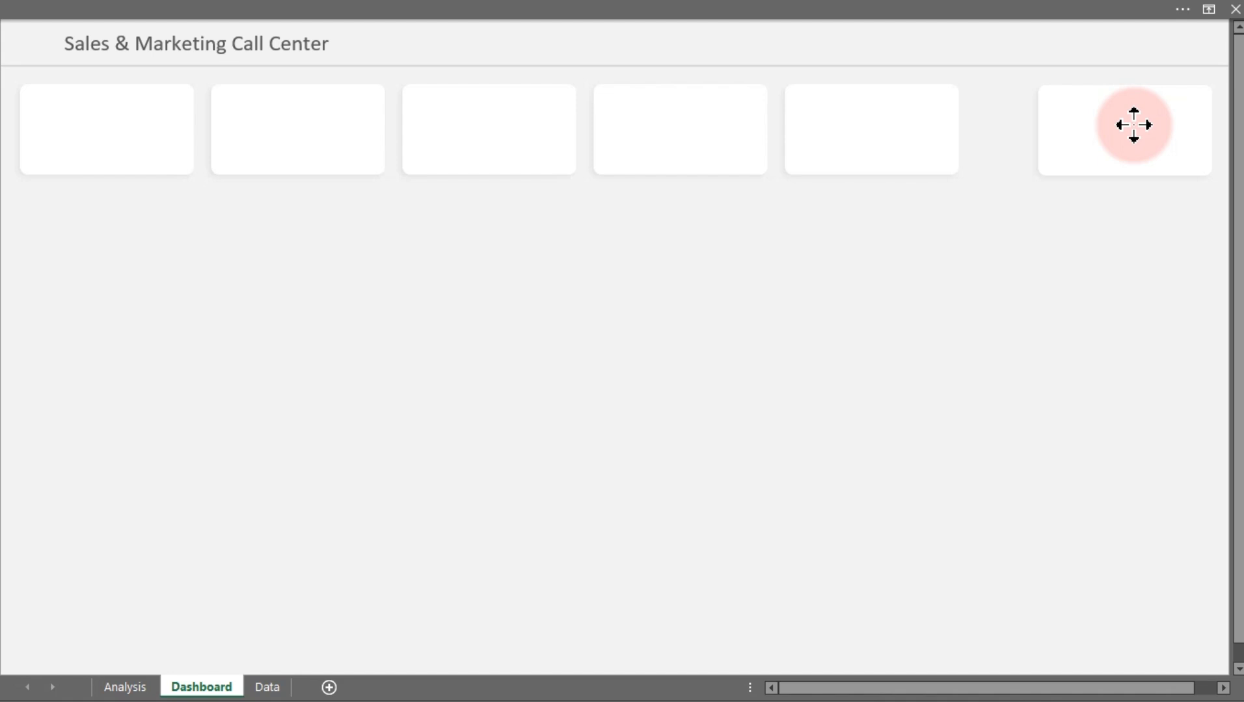
drag(1133, 125, 1134, 125)
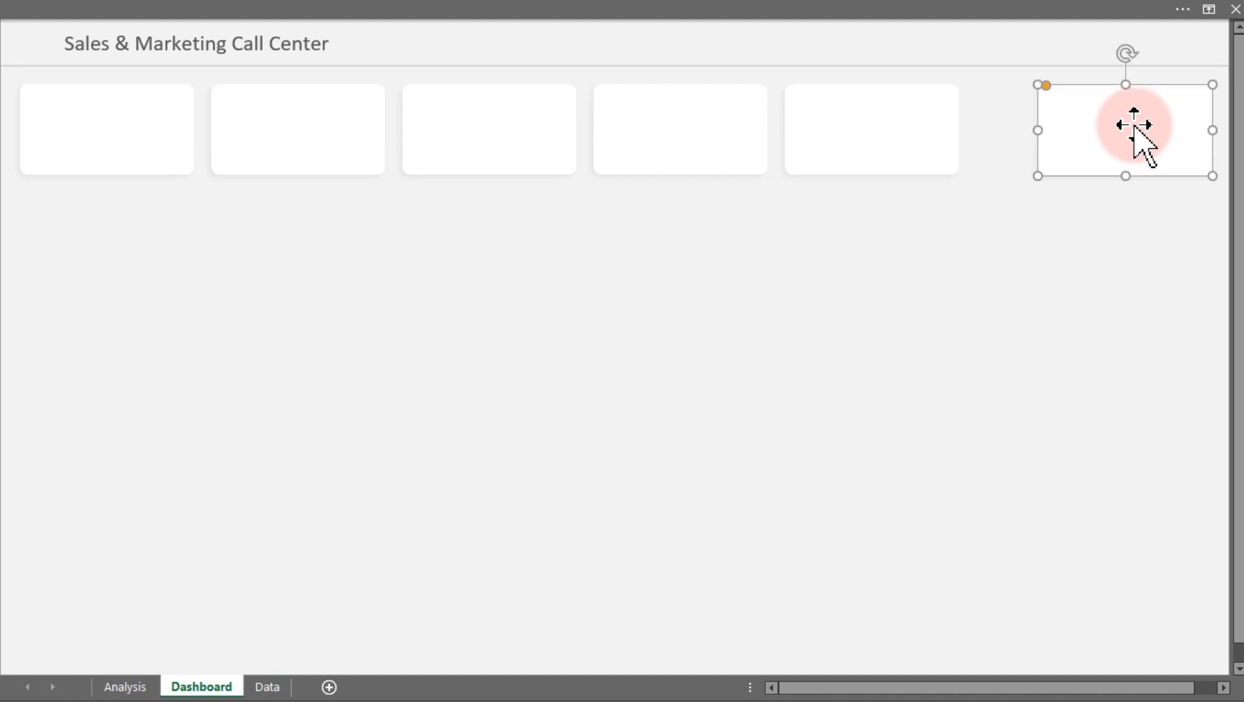
Select all six rectangles, align them to the top and distribute them horizontally
ctrl+click(868, 125)
ctrl+click(693, 145)
ctrl+click(508, 158)
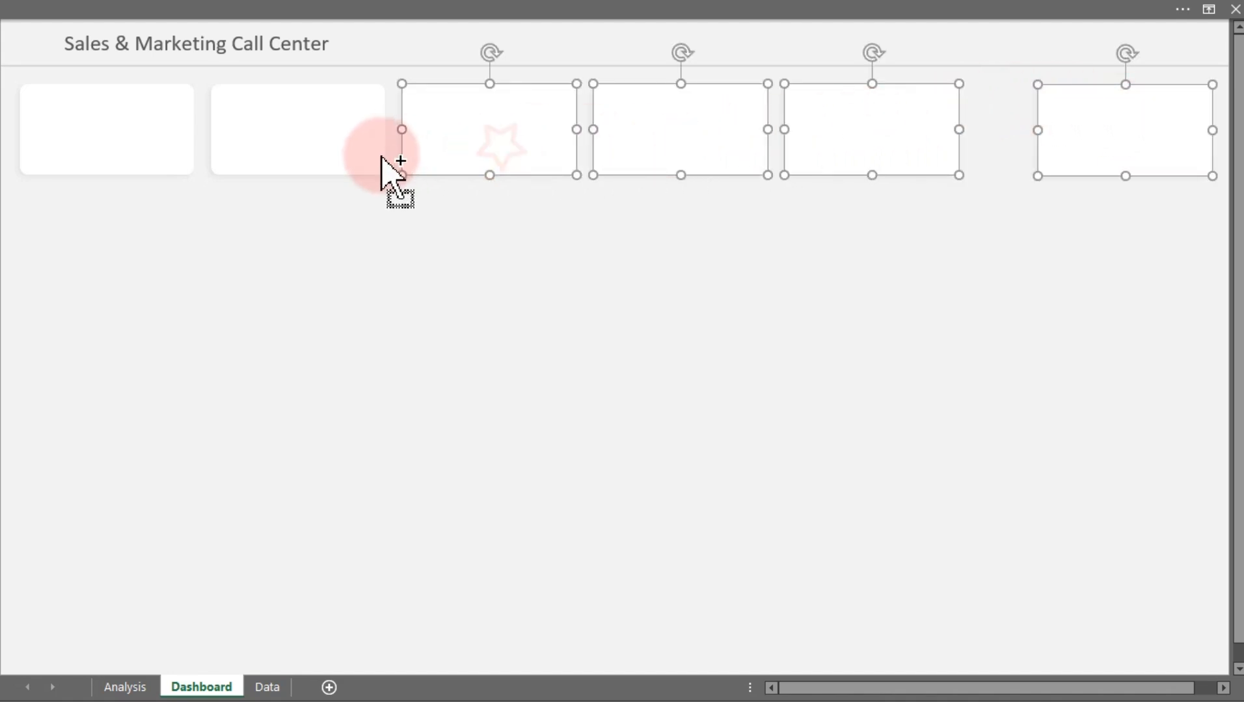
ctrl+click(381, 161)
ctrl+click(137, 145)
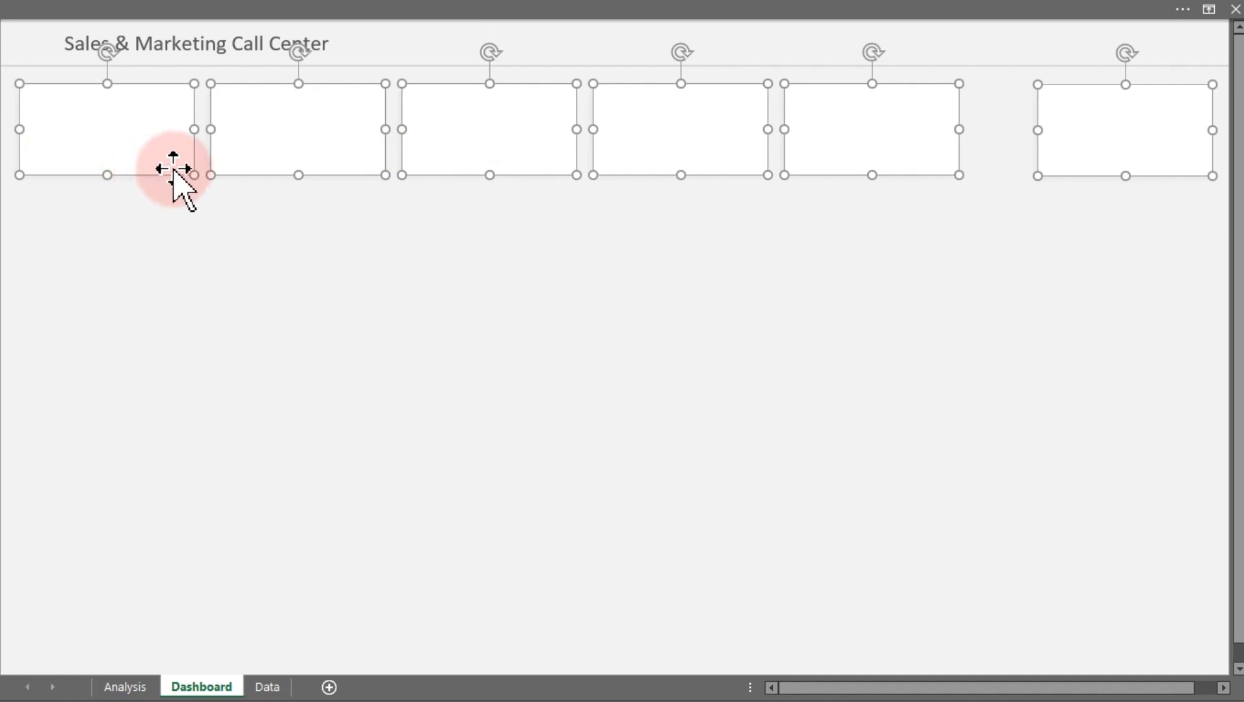
click(401, 8)
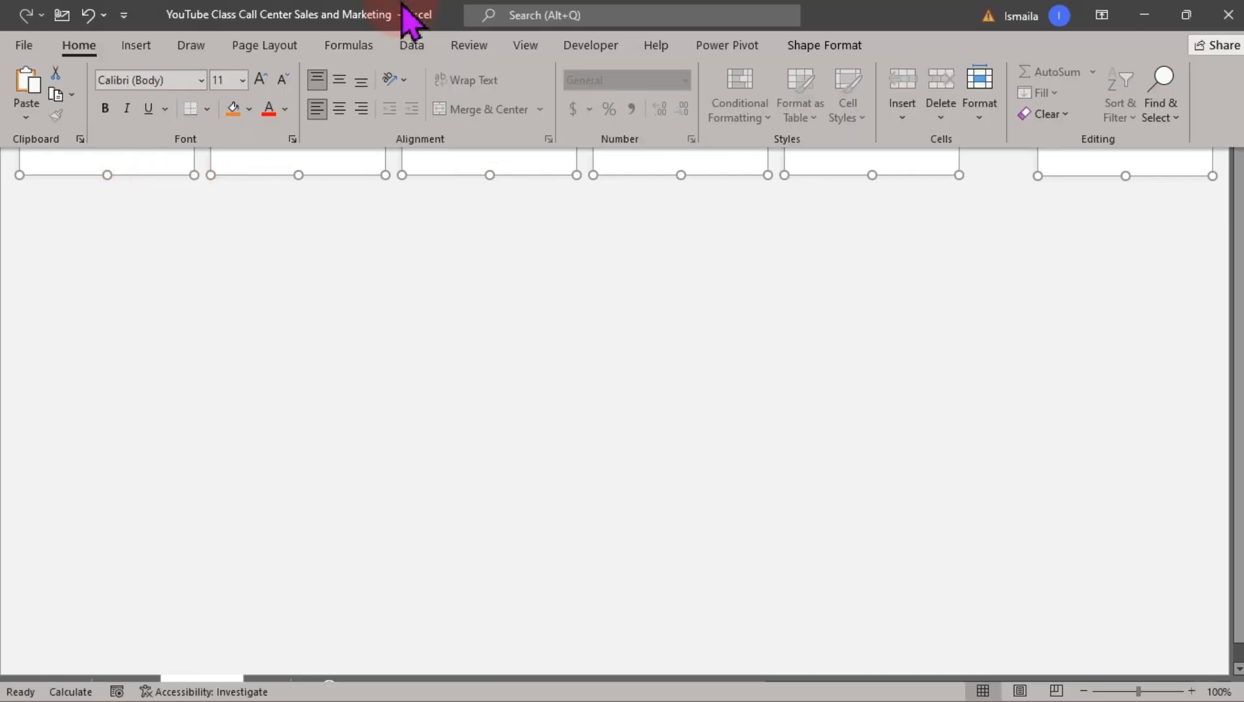
click(826, 47)
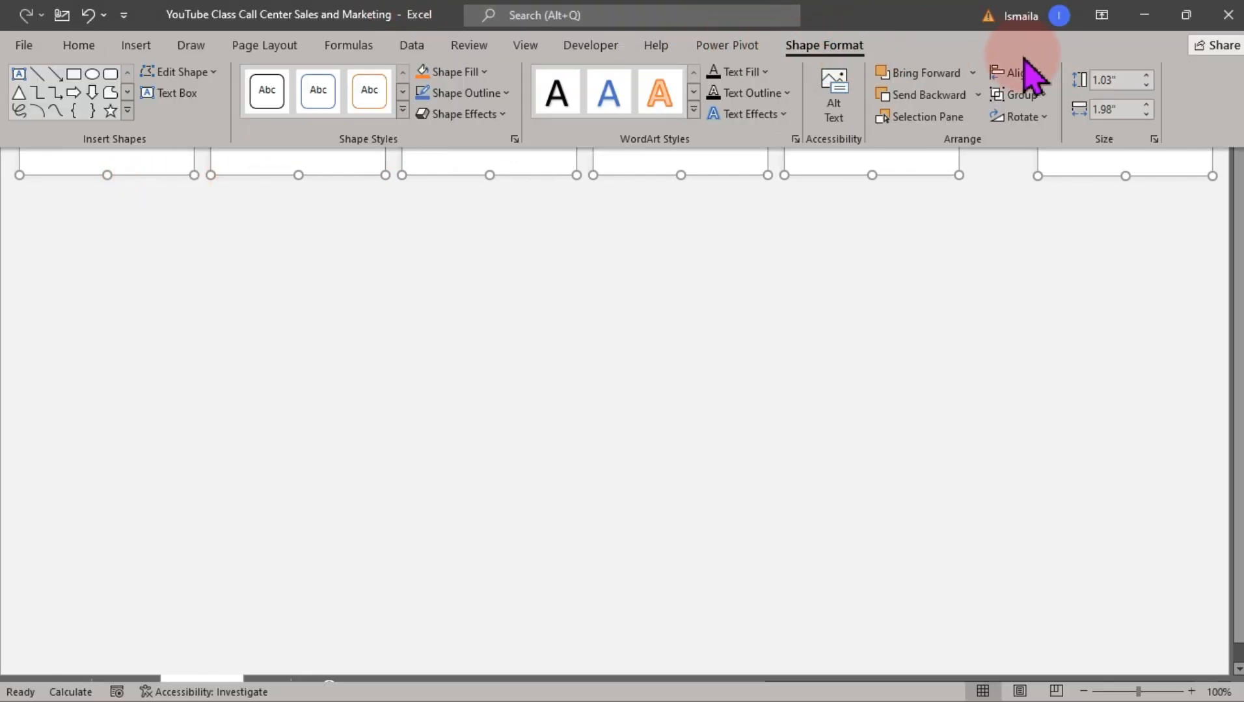
click(1028, 77)
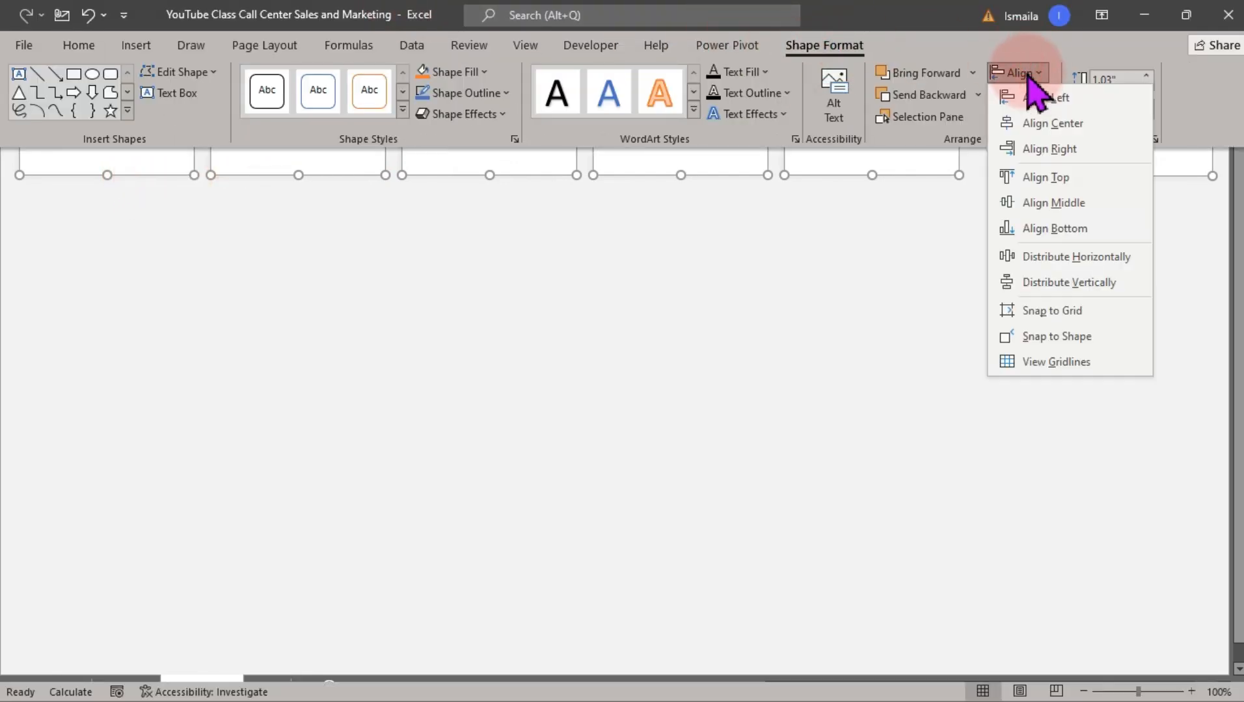
click(1054, 176)
click(1031, 74)
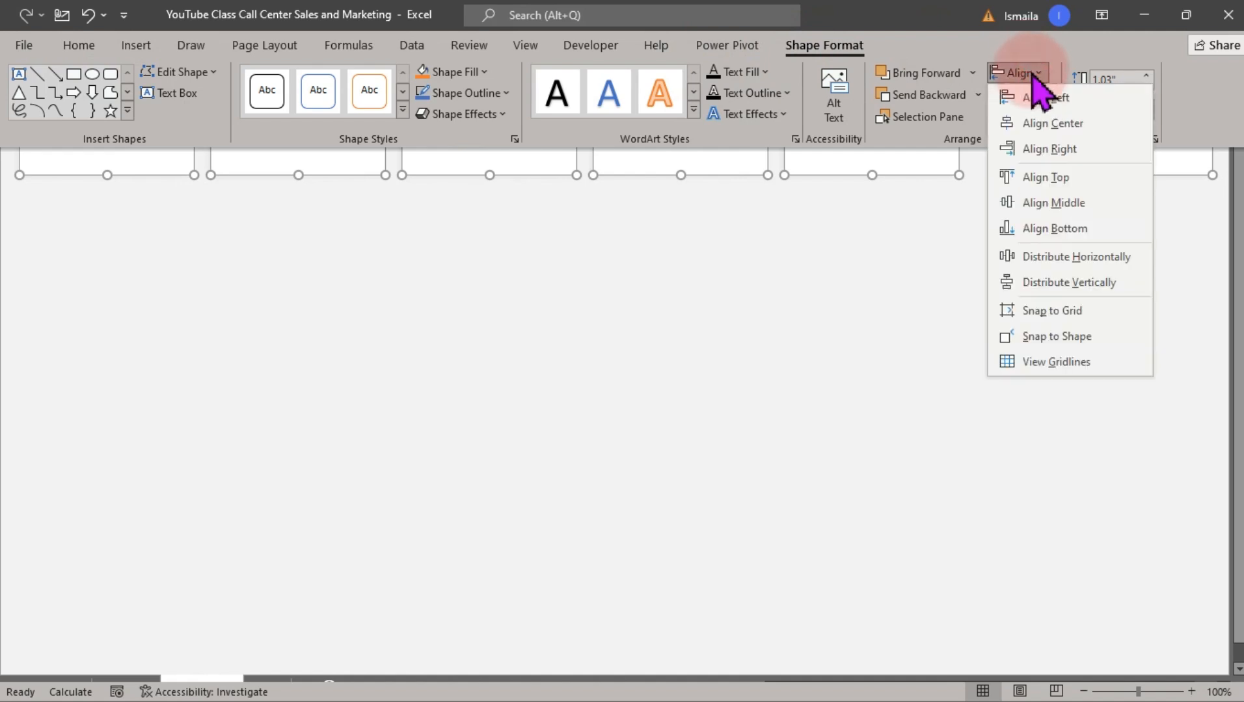
click(1070, 256)
key(ctrl+shift+F1)
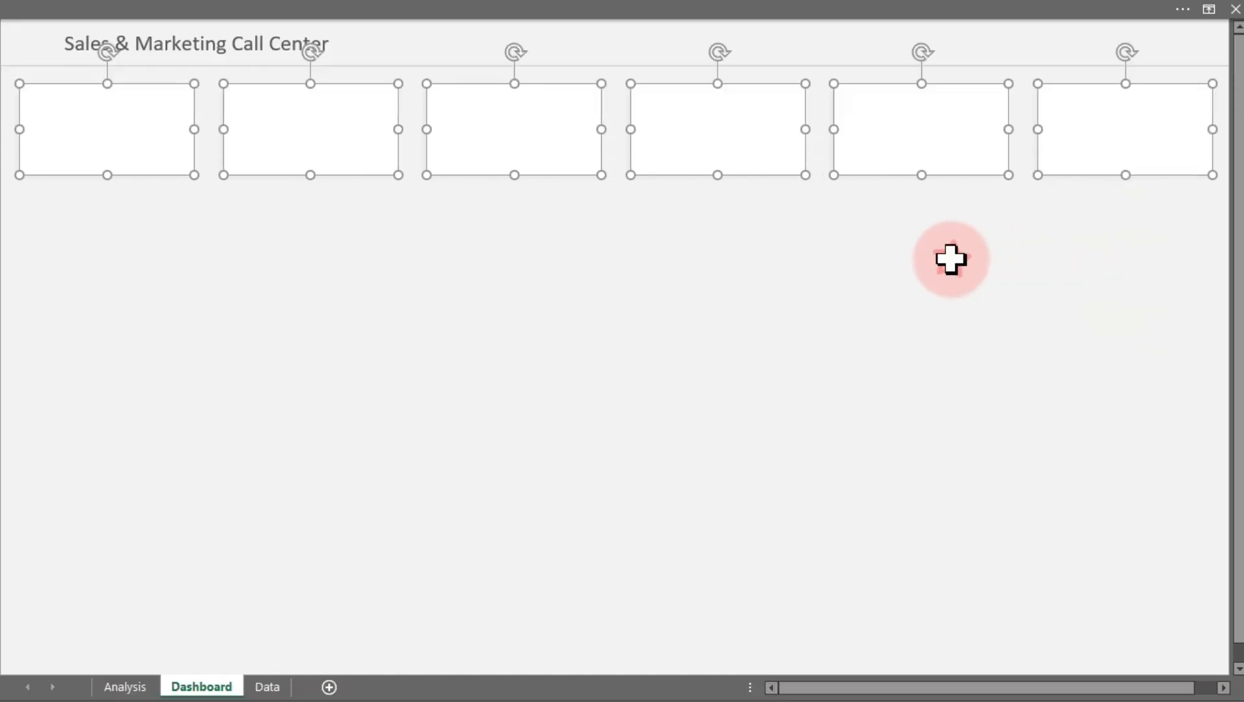
click(950, 260)
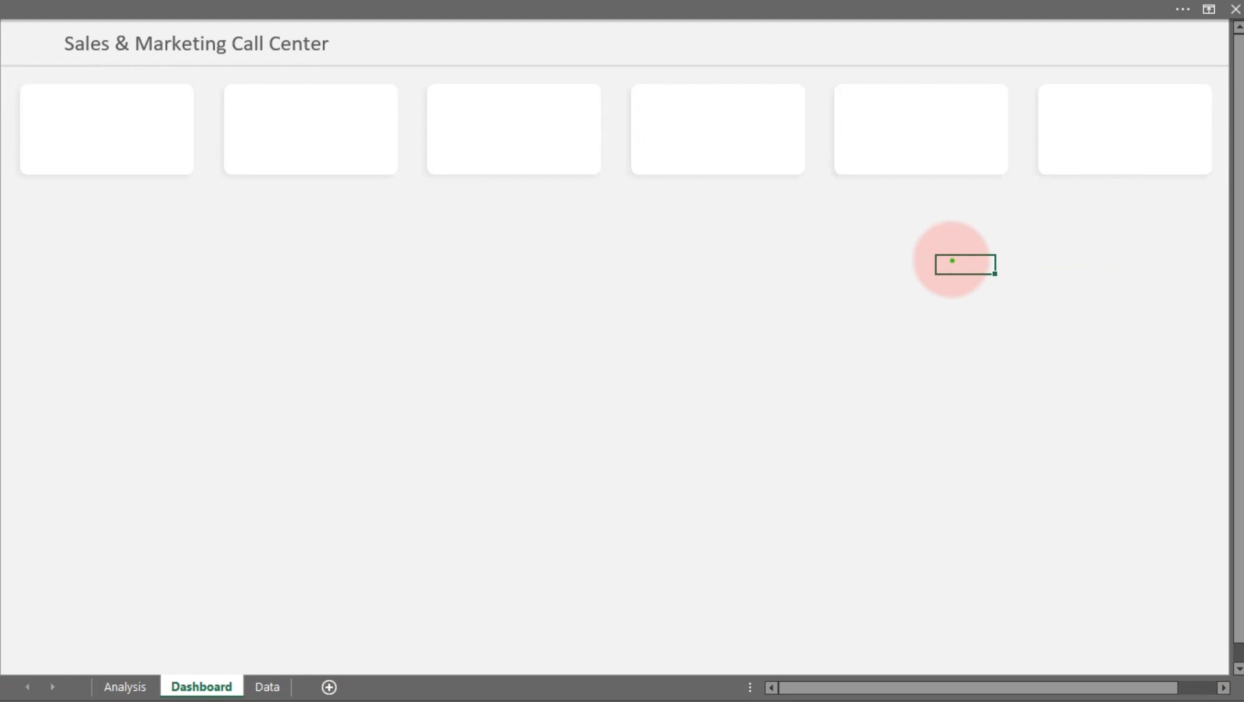
drag(193, 85, 227, 173)
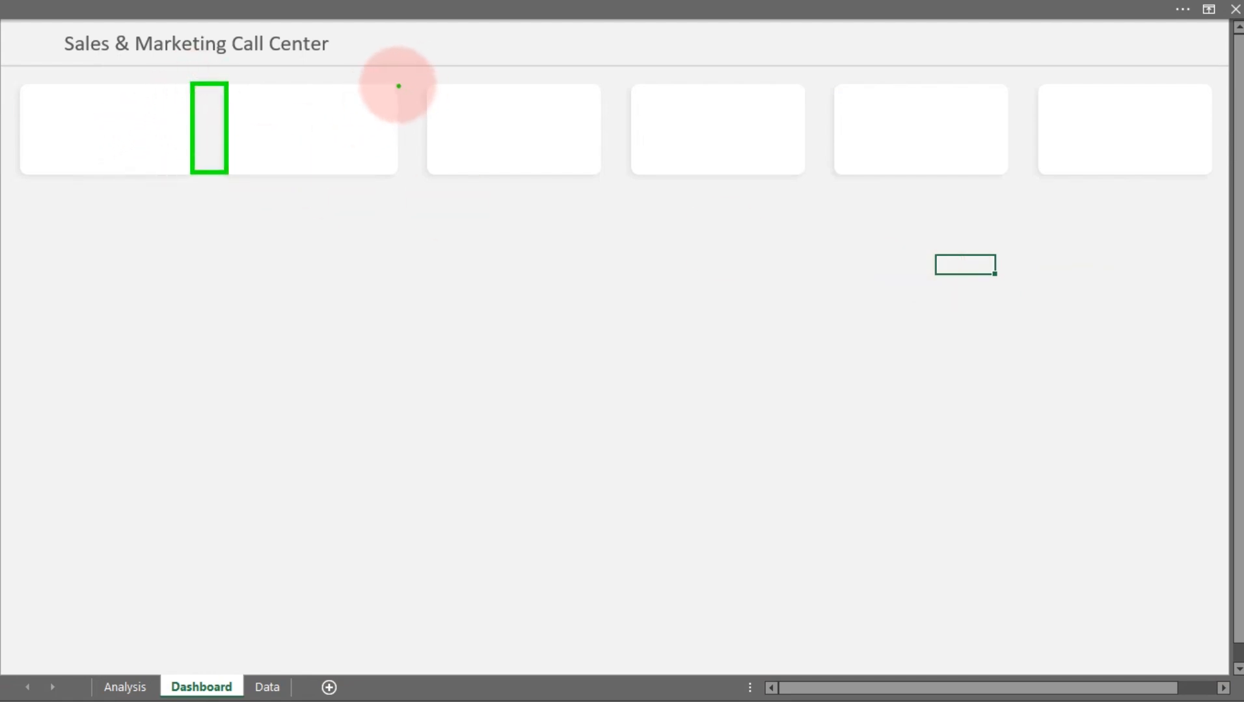
drag(396, 84, 433, 168)
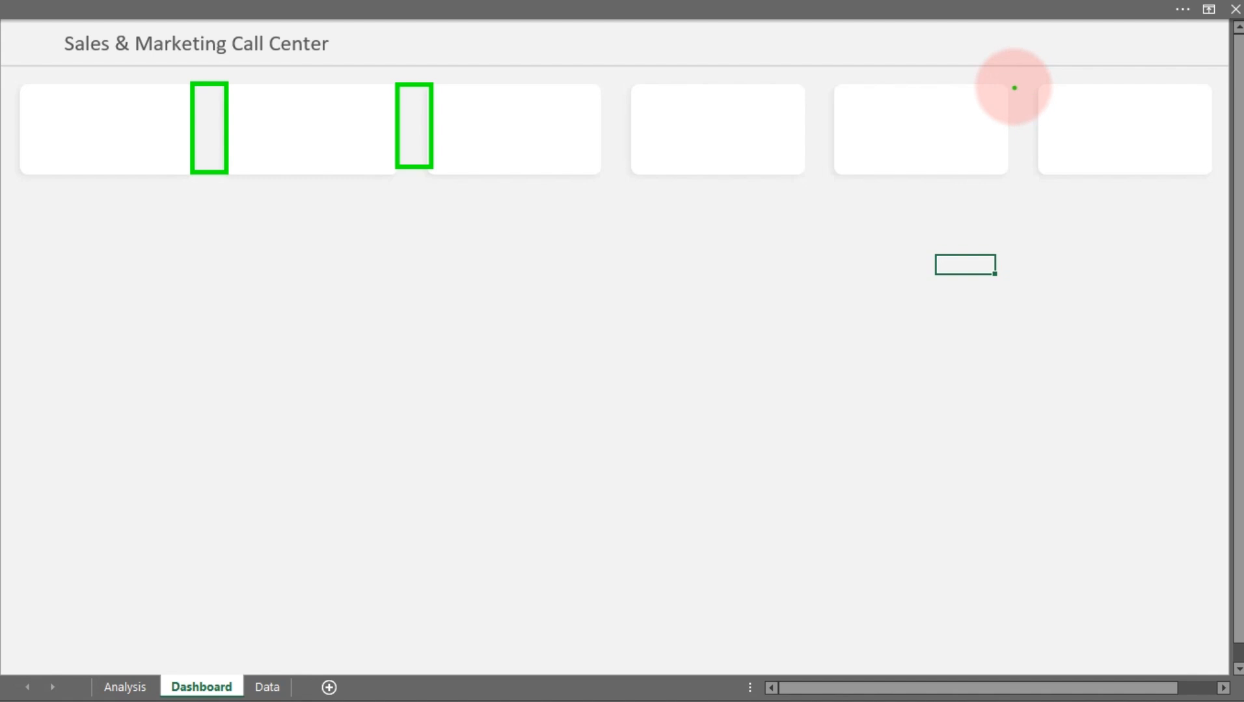
drag(1010, 85, 1039, 169)
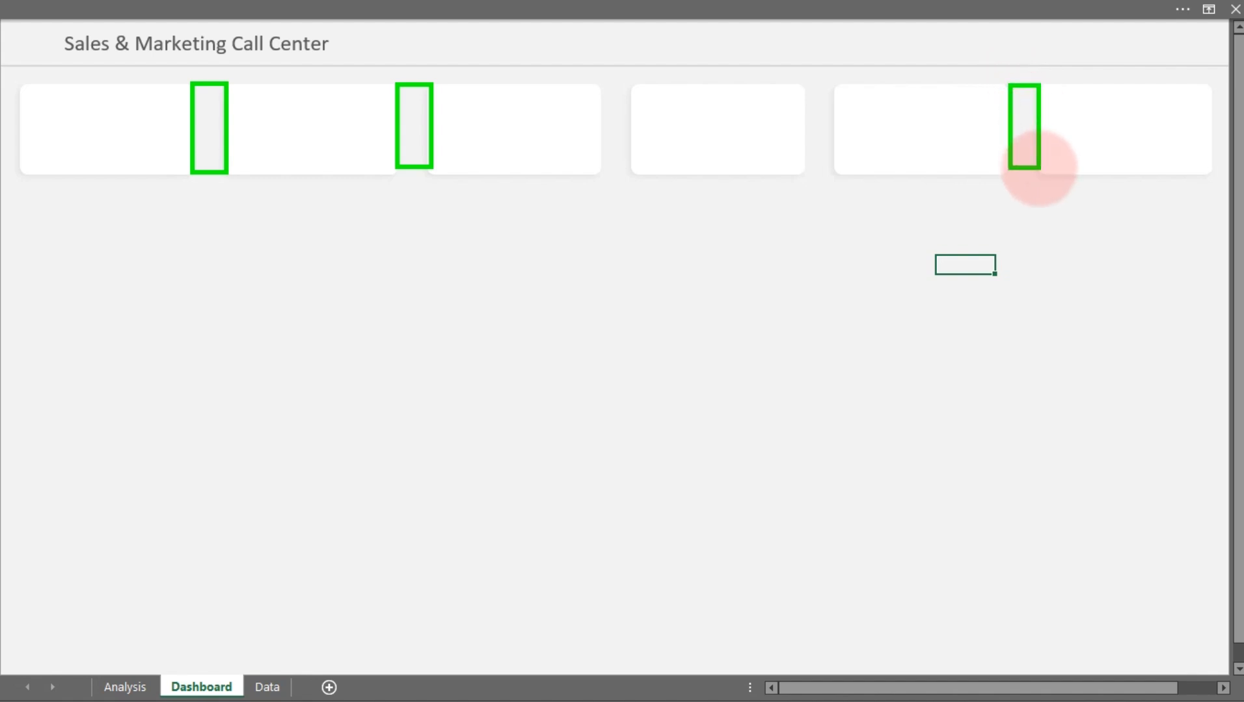
key(Escape)
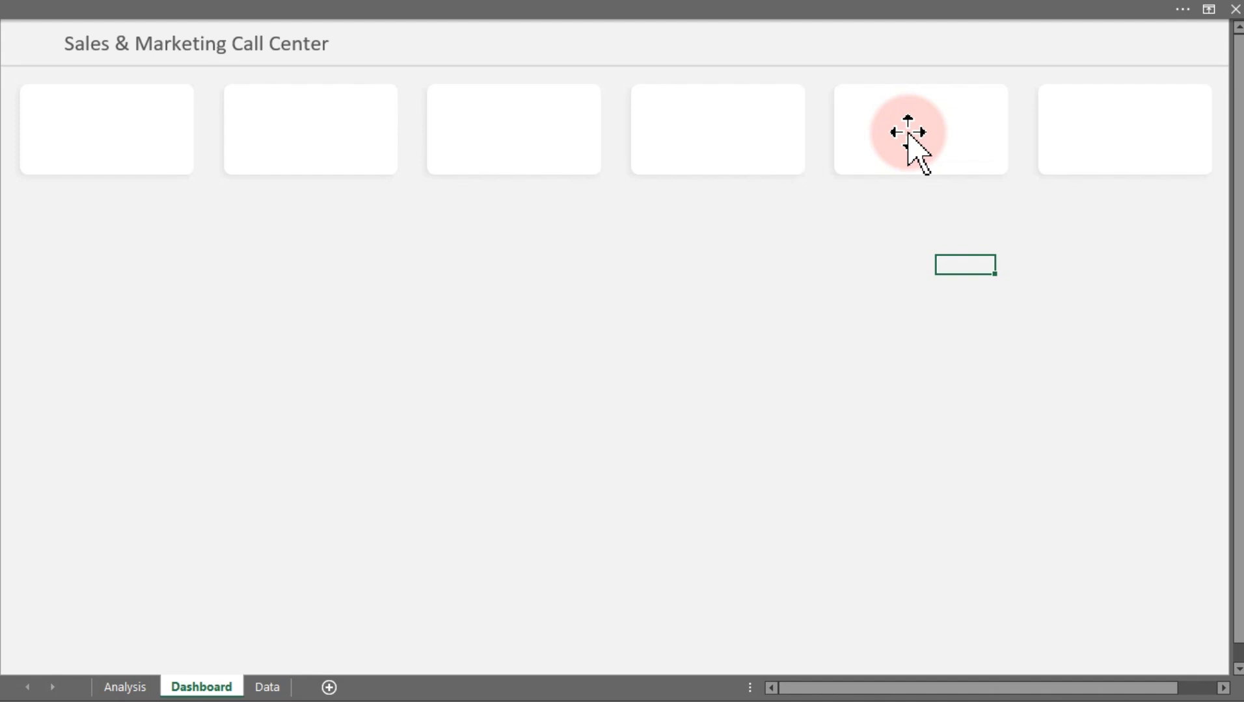
Apply a gradient fill to the second rectangle in the row
click(270, 157)
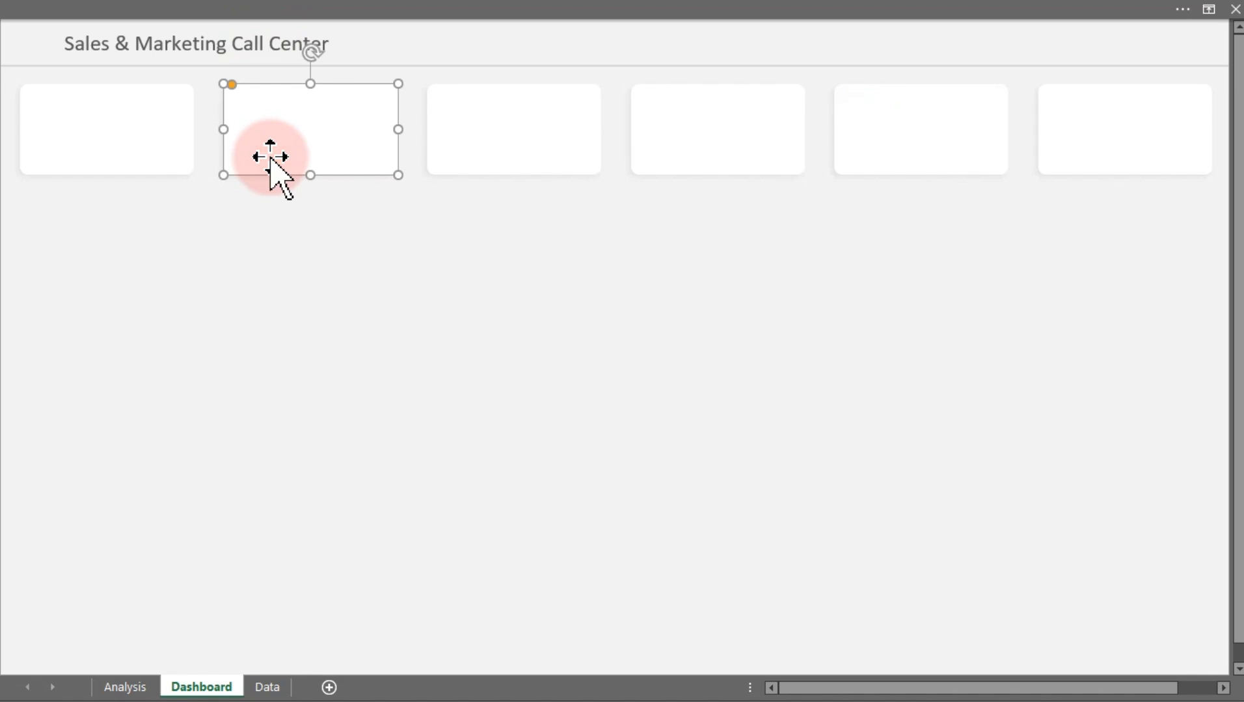
key(ctrl+1)
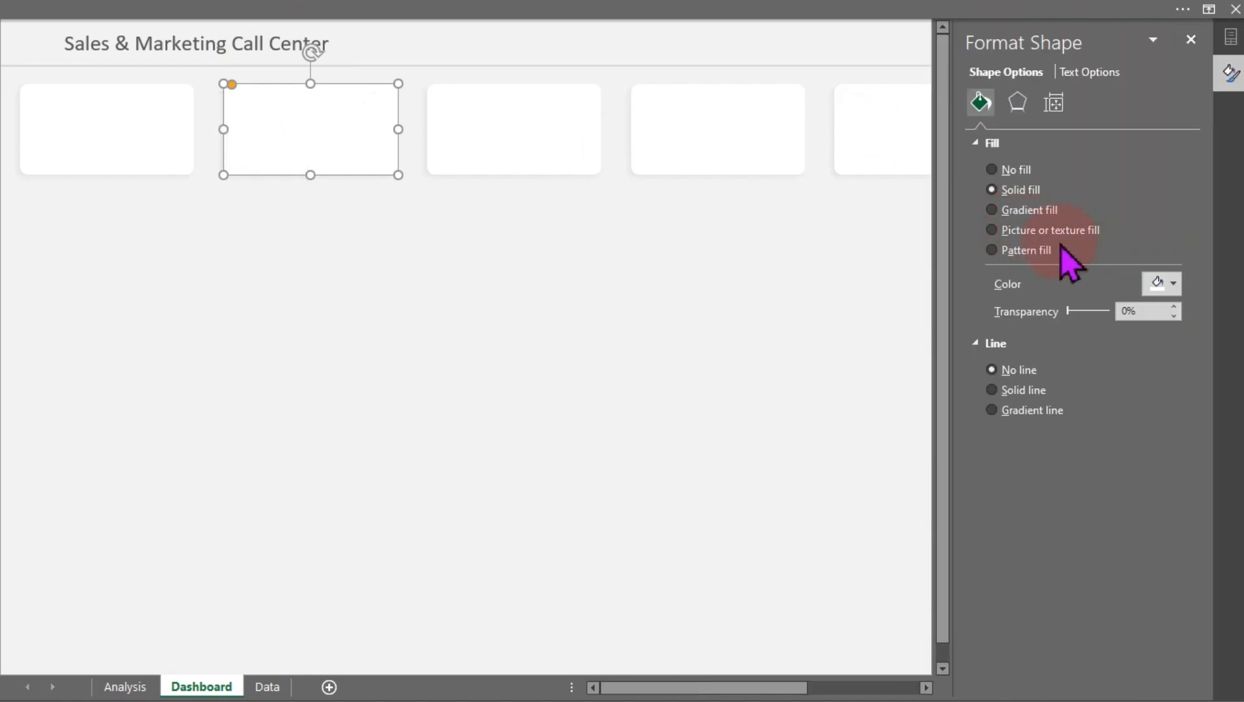
click(1175, 284)
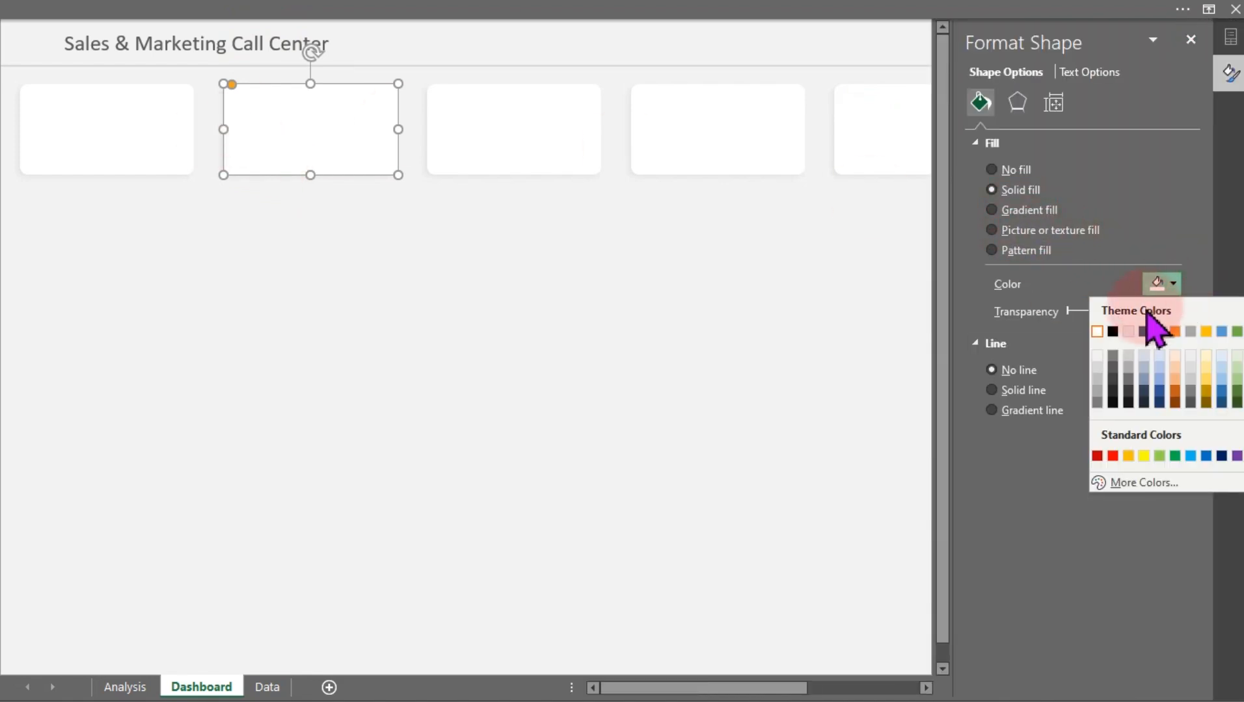
click(1018, 195)
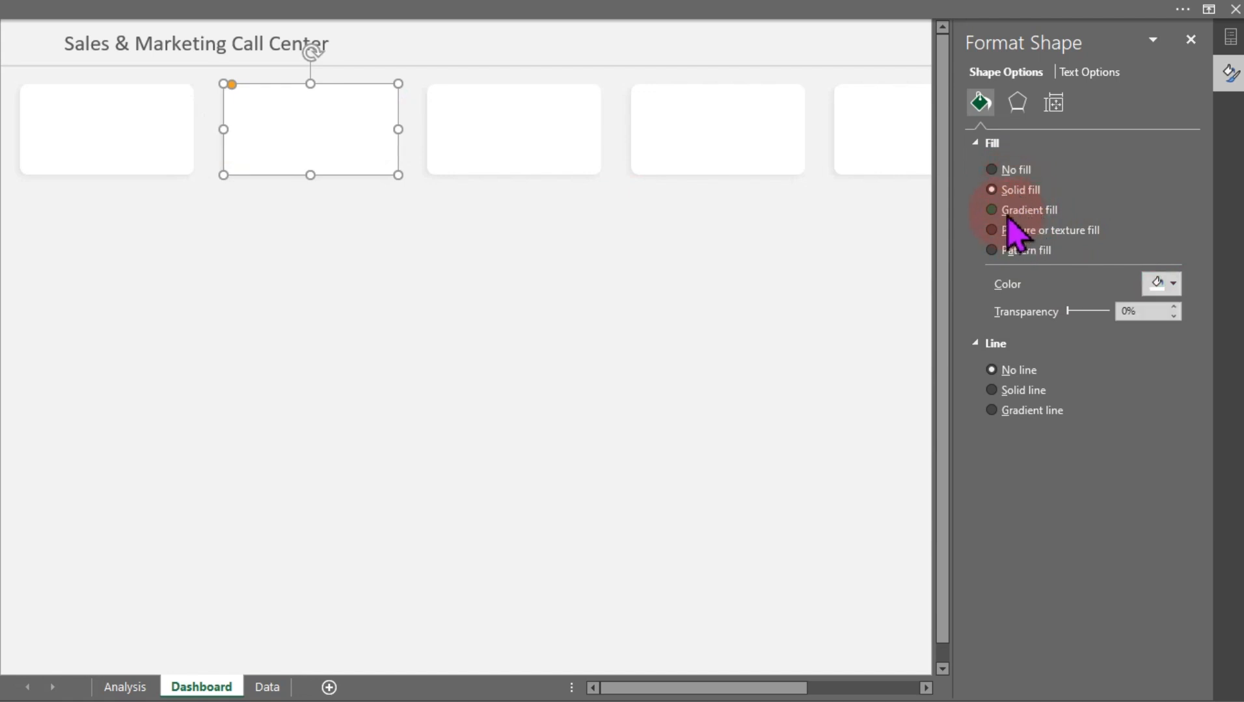
click(1016, 214)
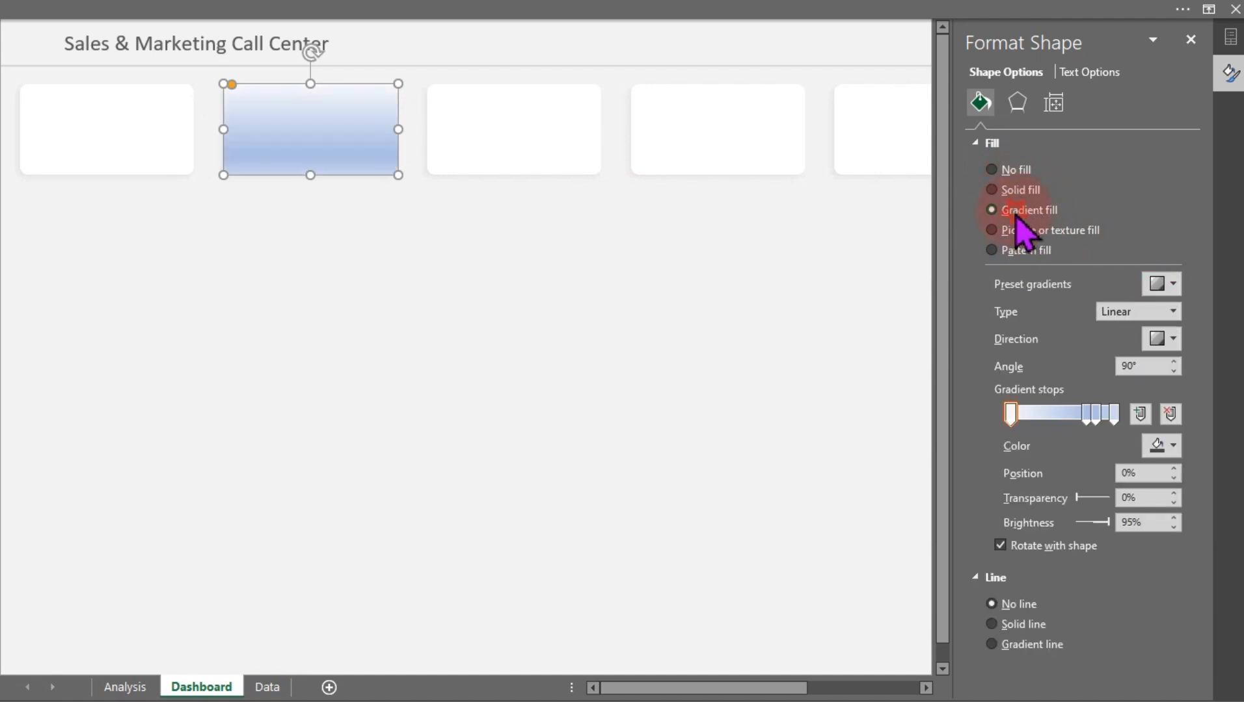
Remove one gradient stop and move the middle stop to the 40% position
click(1095, 411)
click(1171, 415)
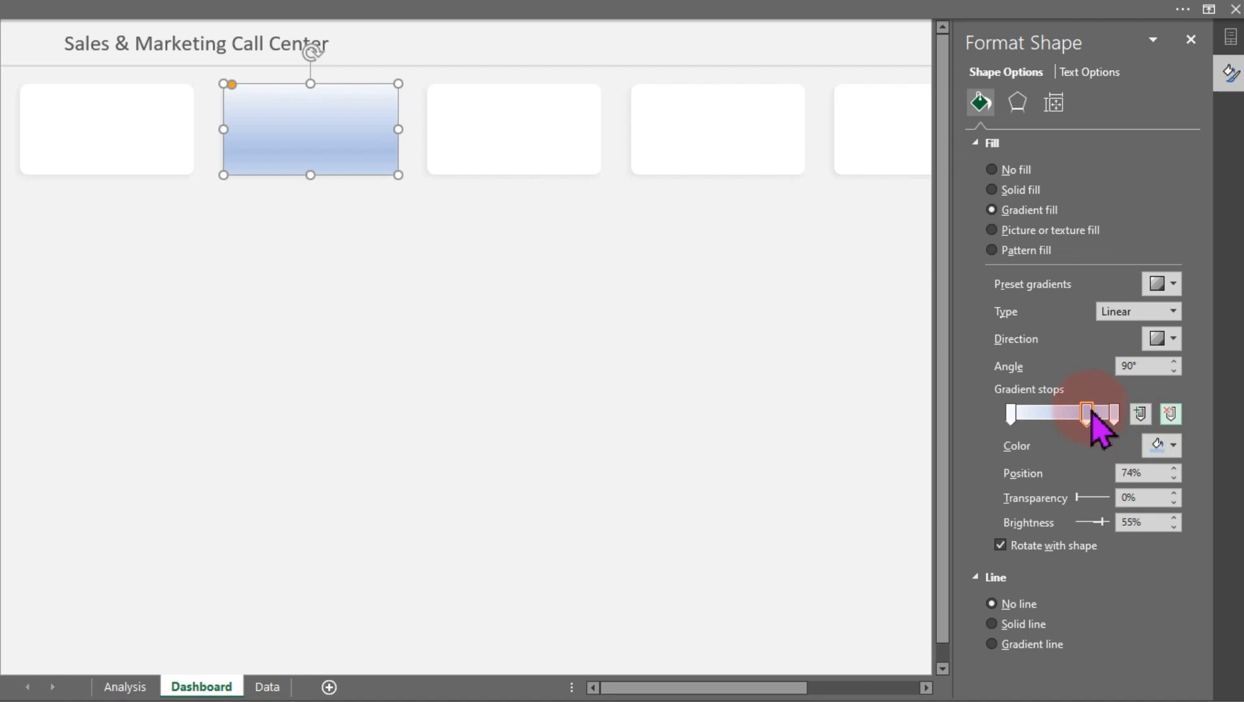
drag(1088, 411, 1054, 419)
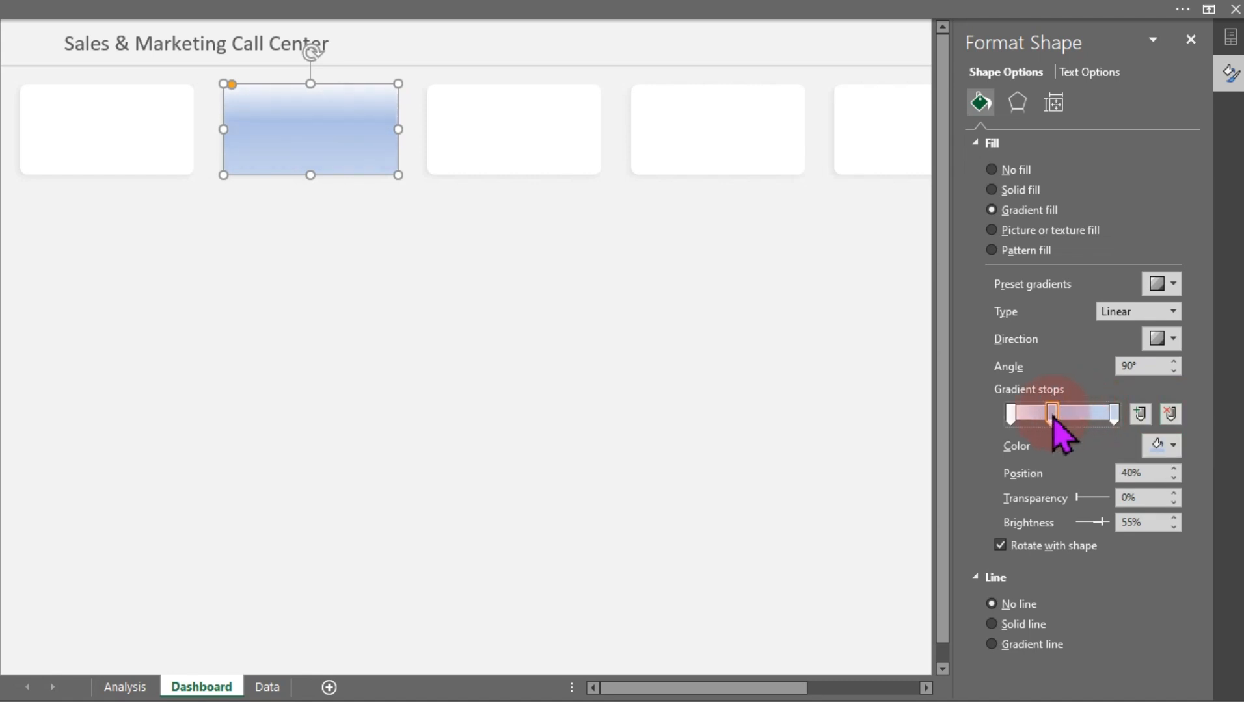
Set the gradient direction to the 225° diagonal and color the last gradient stop white
click(1169, 340)
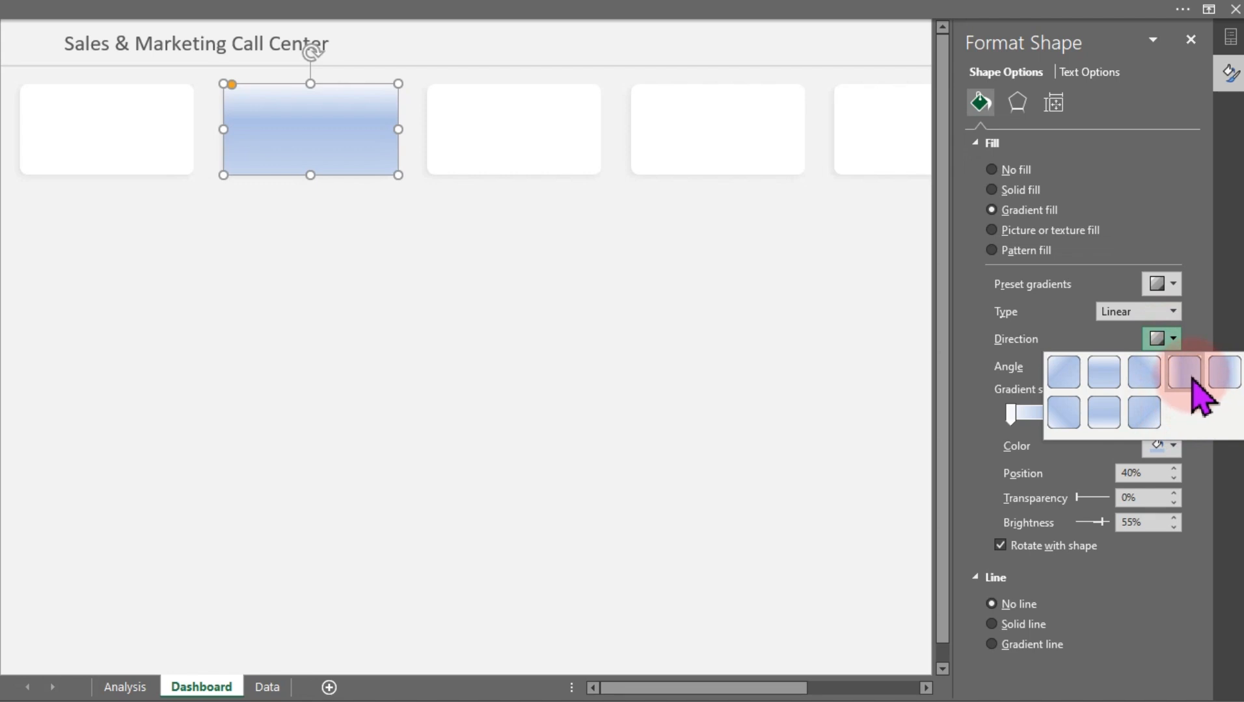
click(1148, 420)
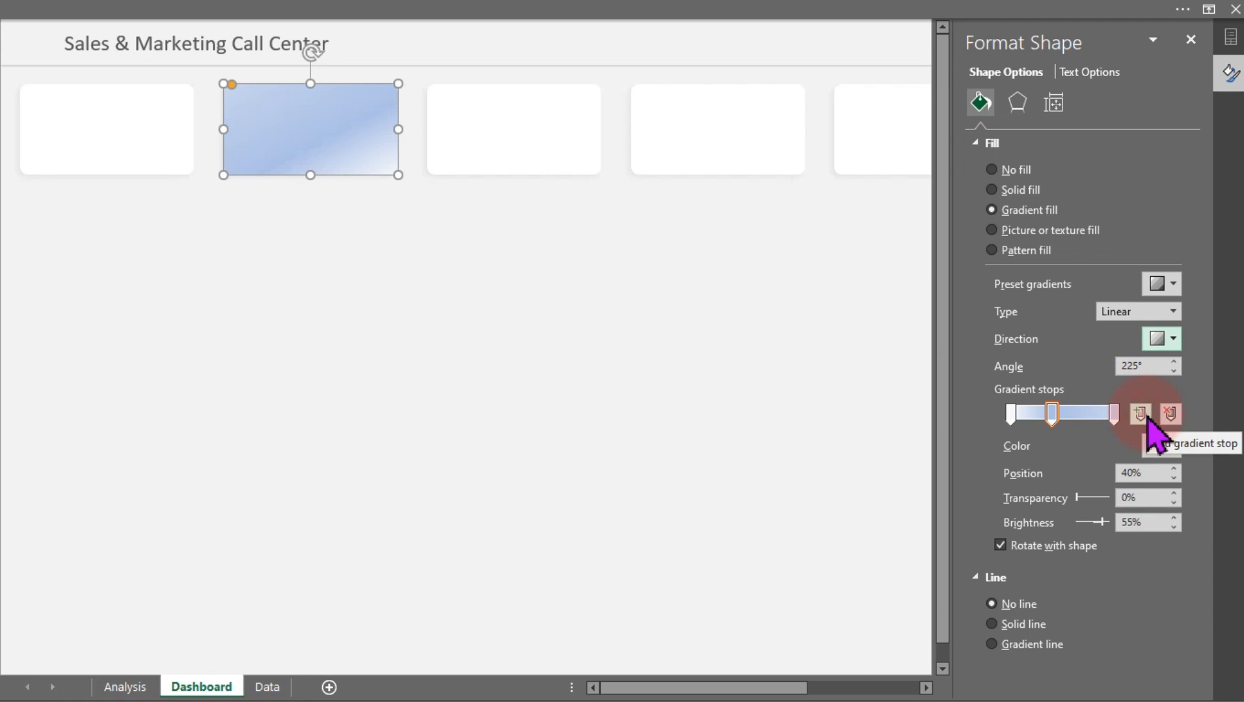
click(1112, 415)
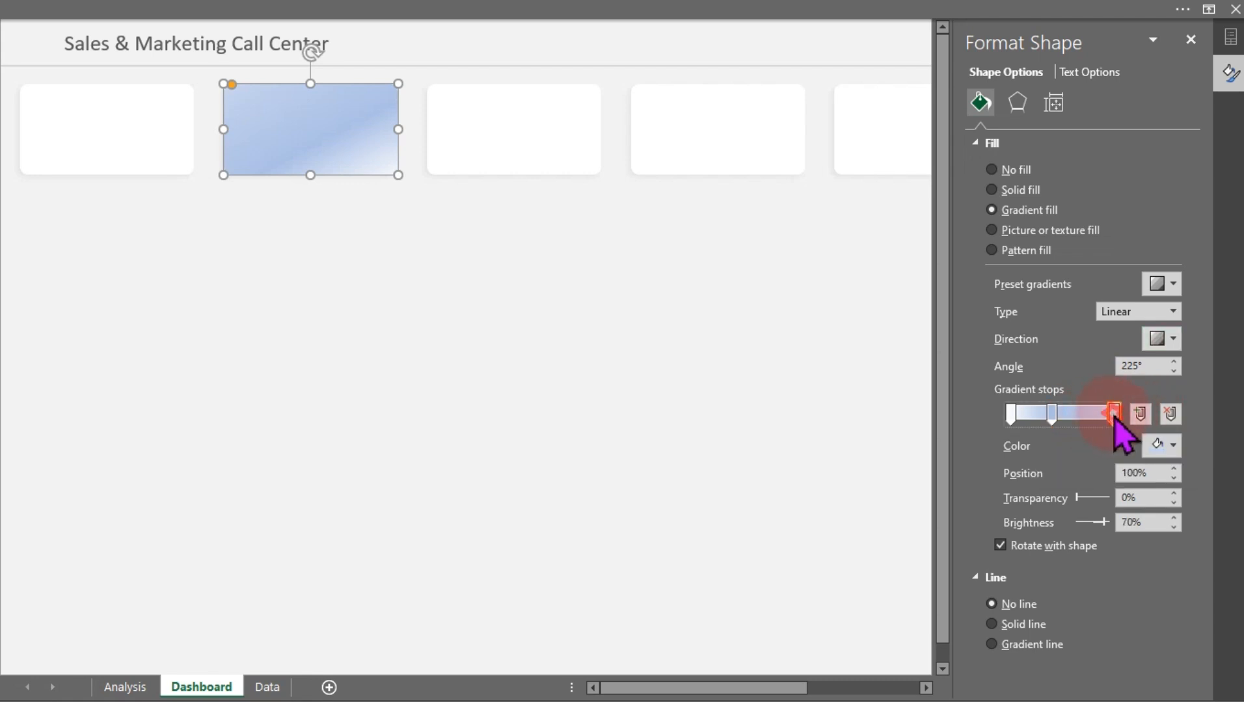
click(1159, 445)
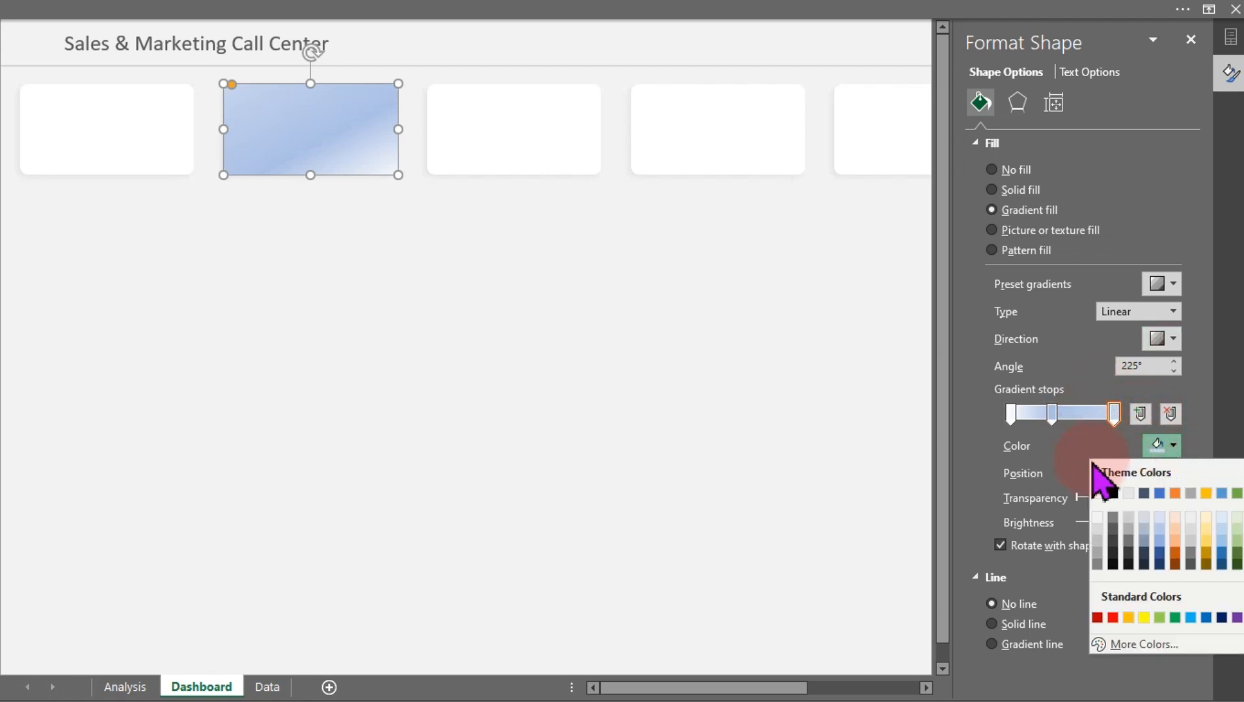
click(1097, 493)
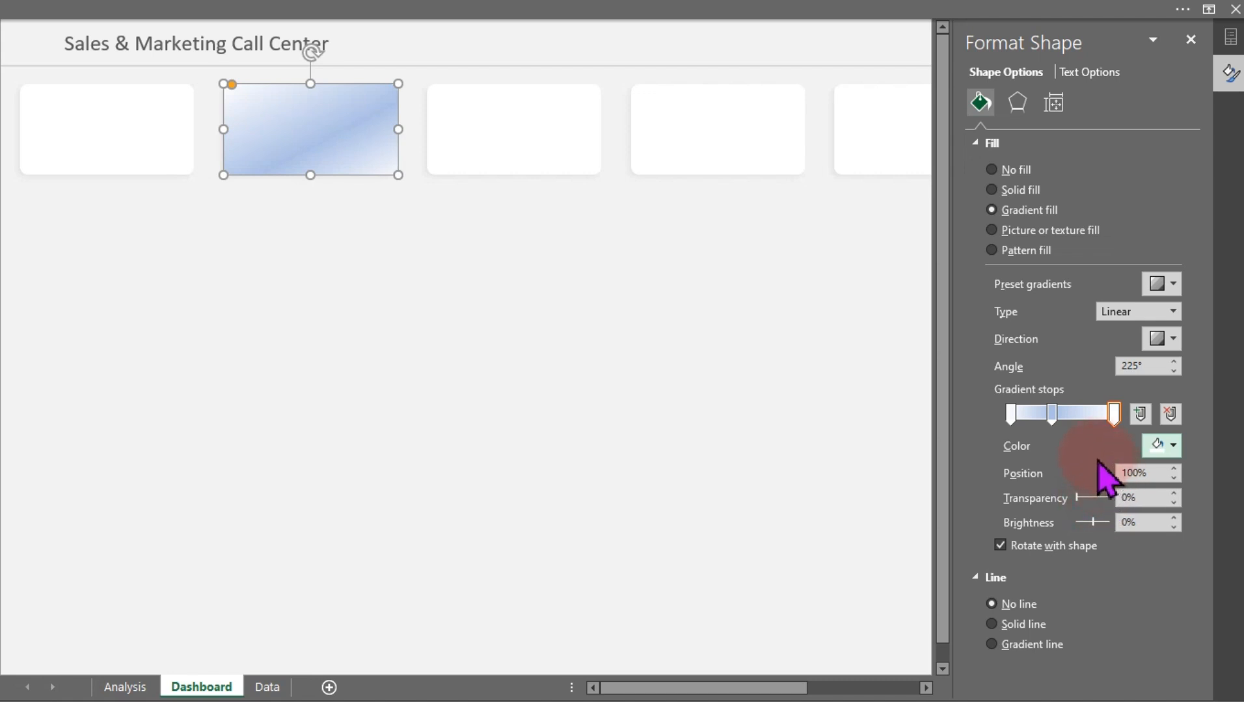
click(1052, 417)
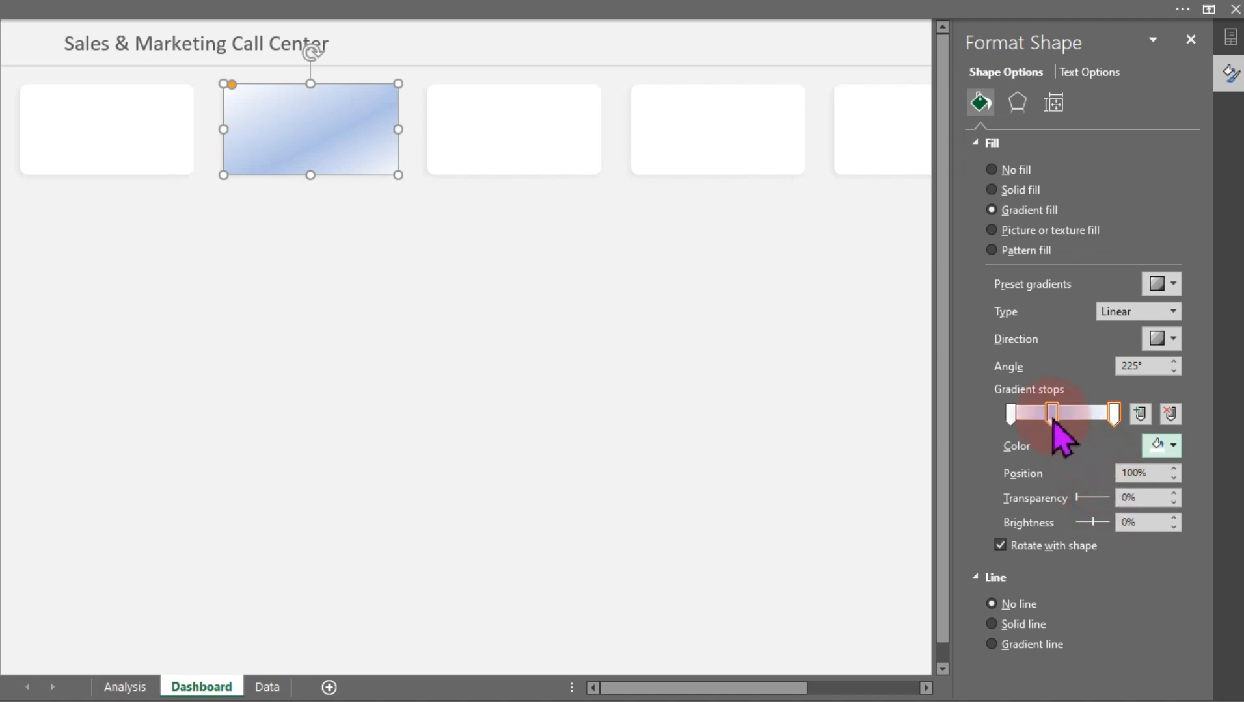
click(1053, 420)
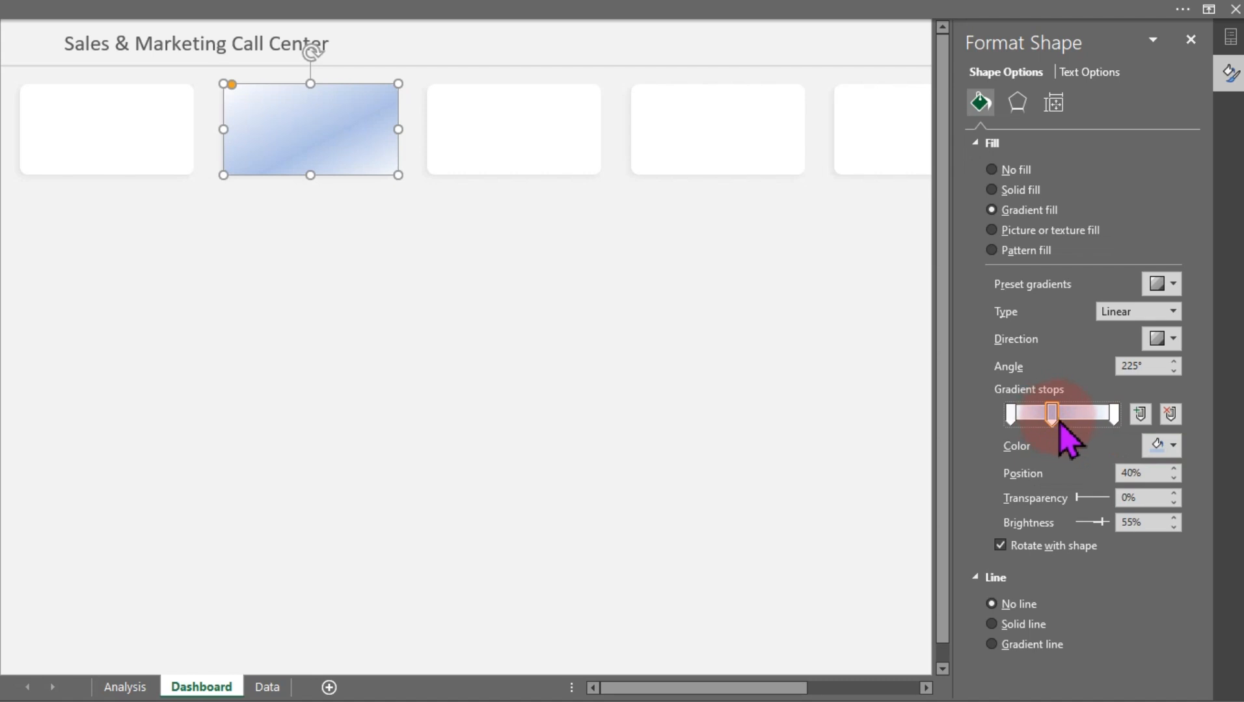
Color the middle gradient stop white and the first stop White, Background 1, Darker 15%
click(1161, 448)
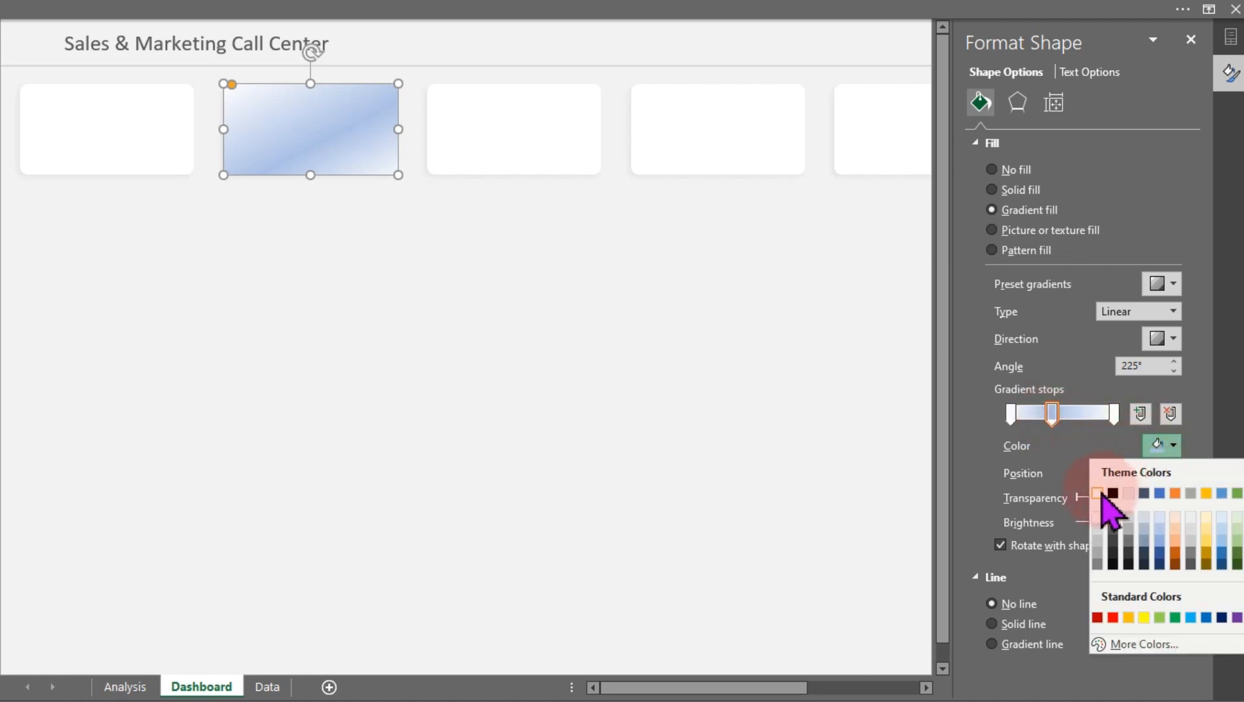
click(1096, 494)
click(1011, 415)
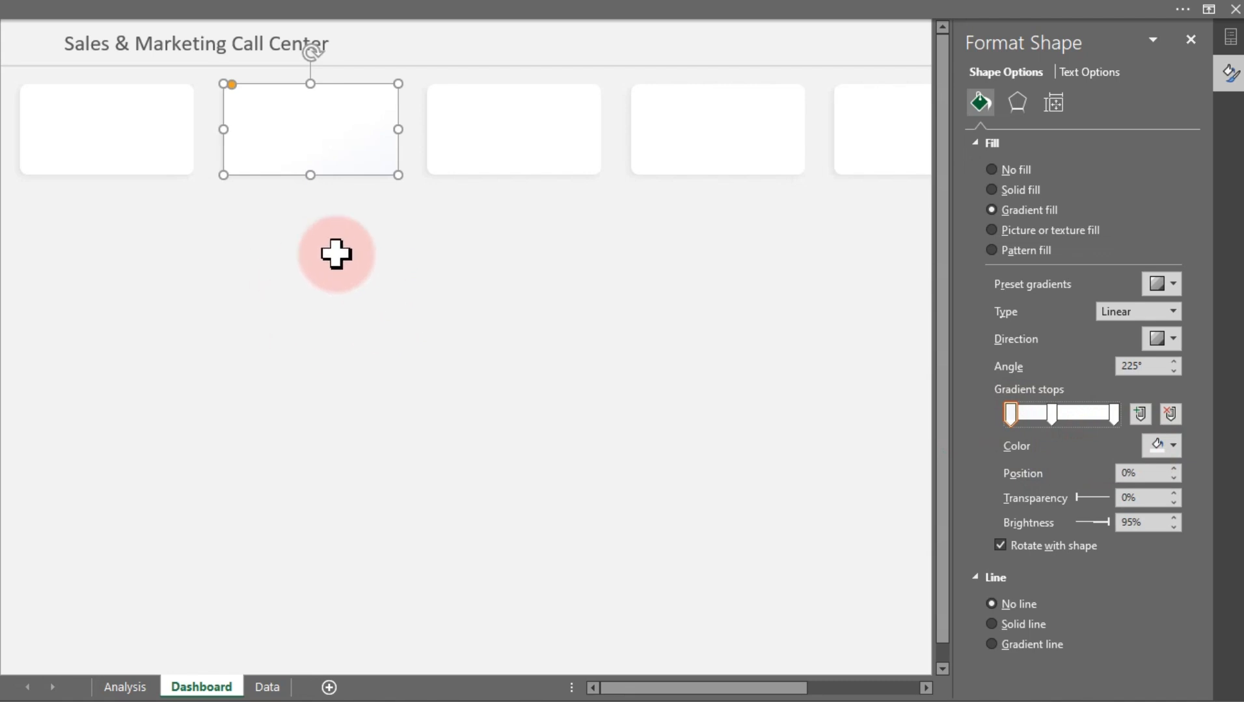
click(1157, 446)
click(1098, 523)
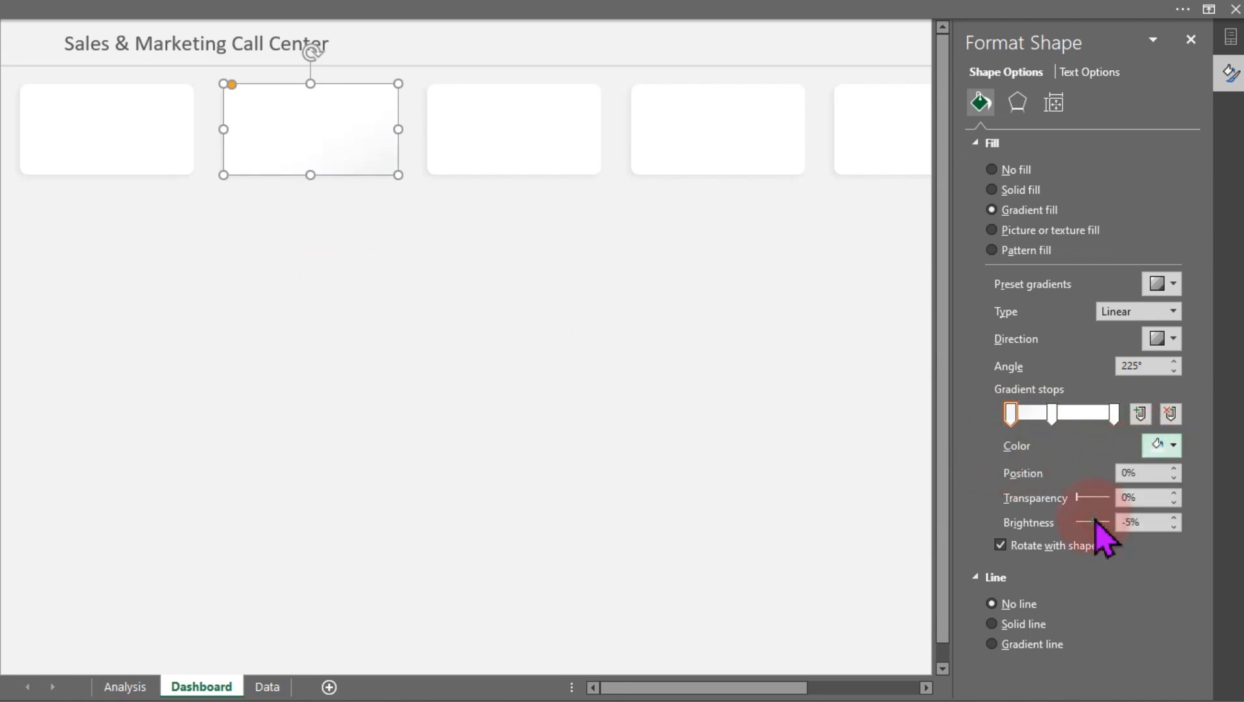
click(1157, 446)
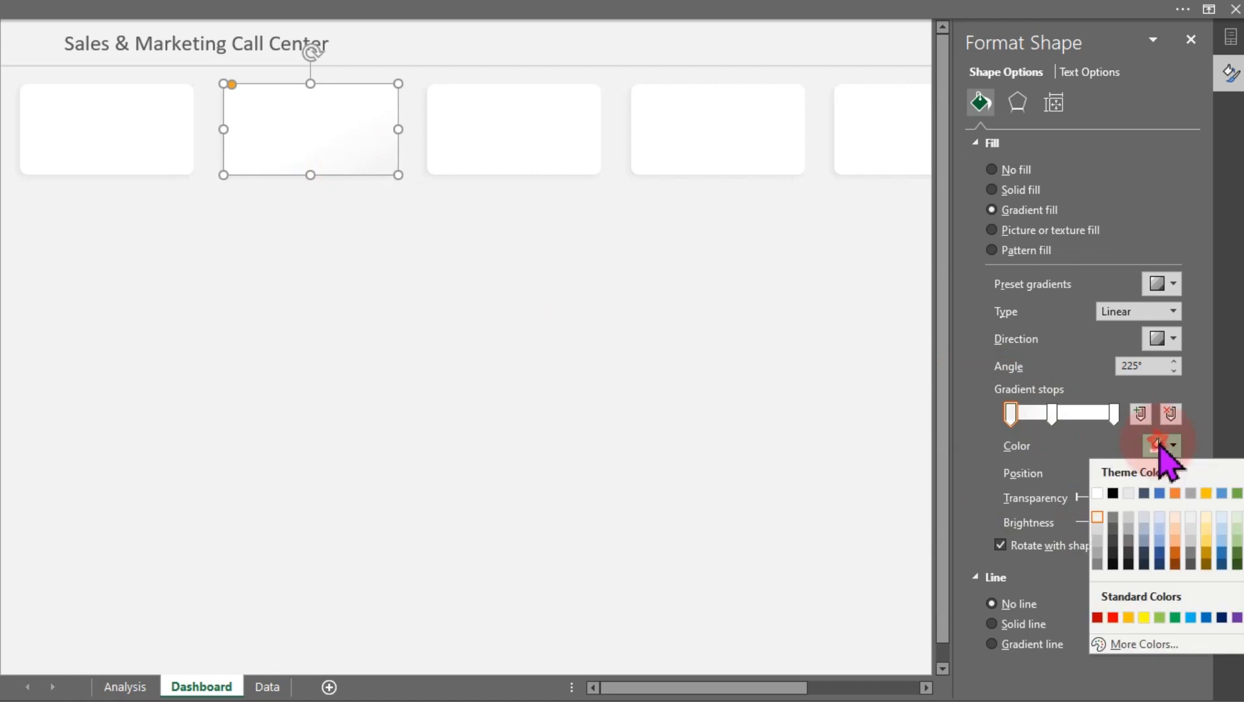
click(1097, 528)
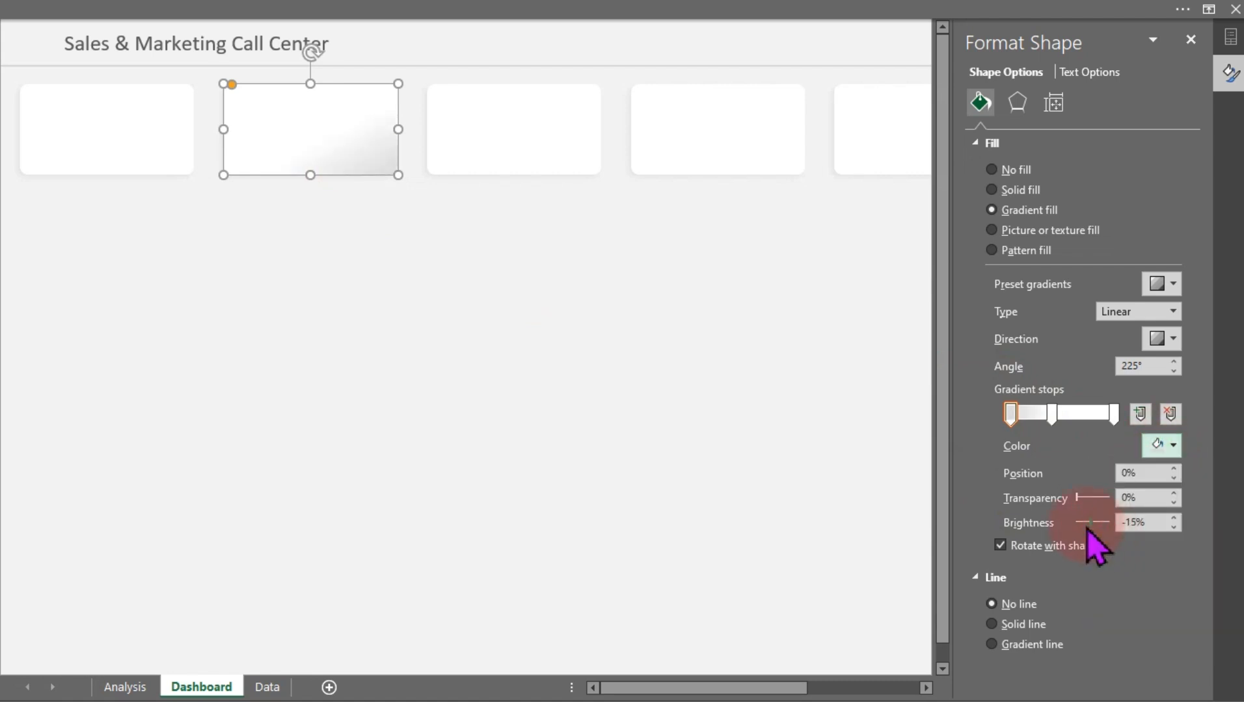
Move the middle gradient stop to the 61% position
click(1052, 419)
drag(1052, 420, 1070, 419)
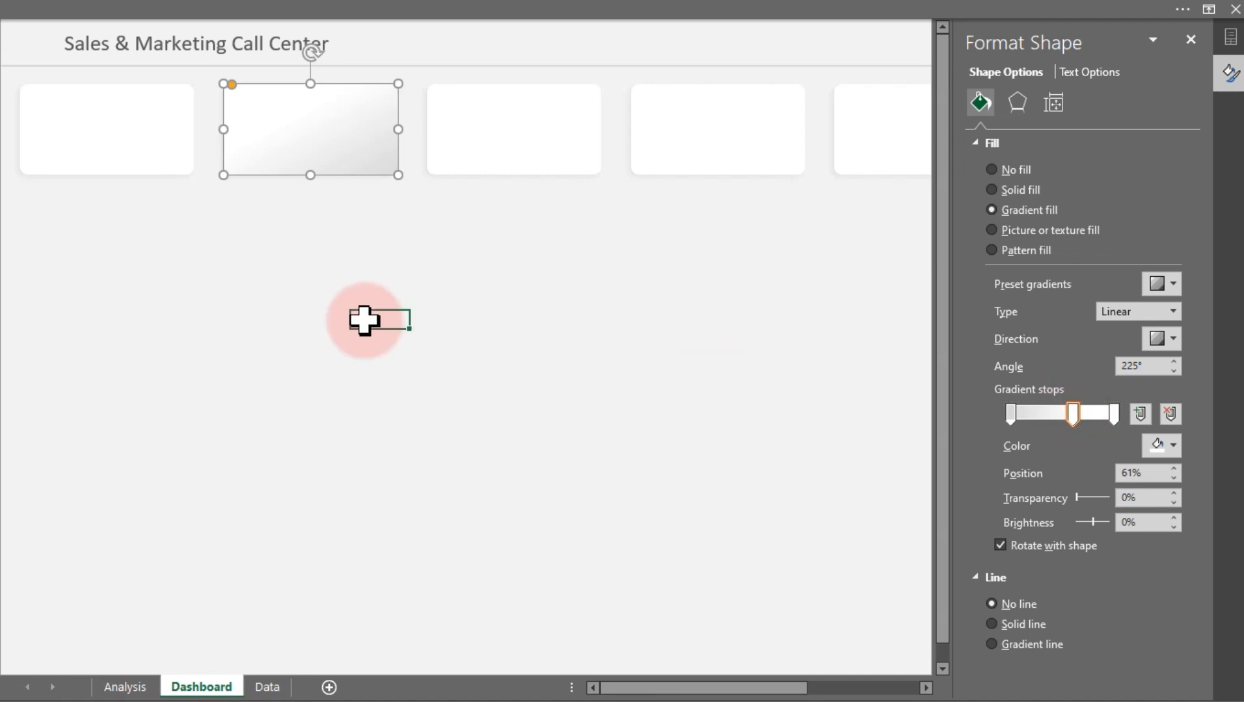
click(364, 319)
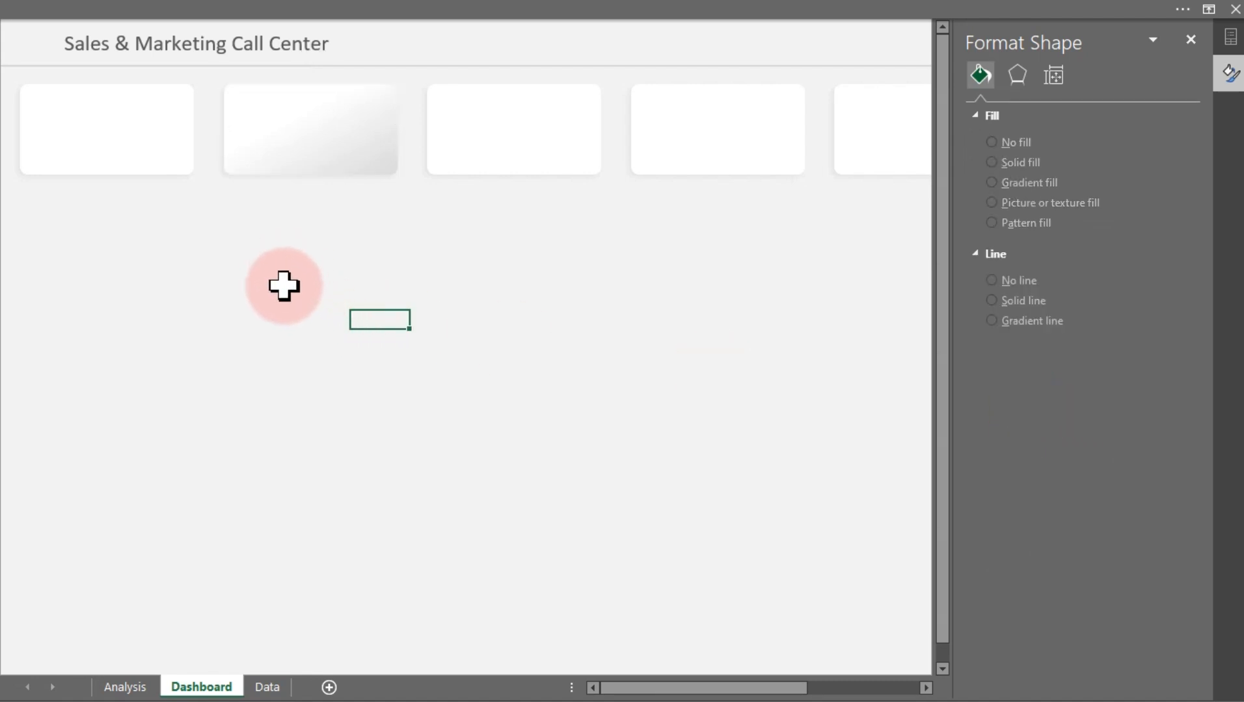
Color the last gradient stop of the second rectangle White, Background 1, Darker 5%
click(297, 147)
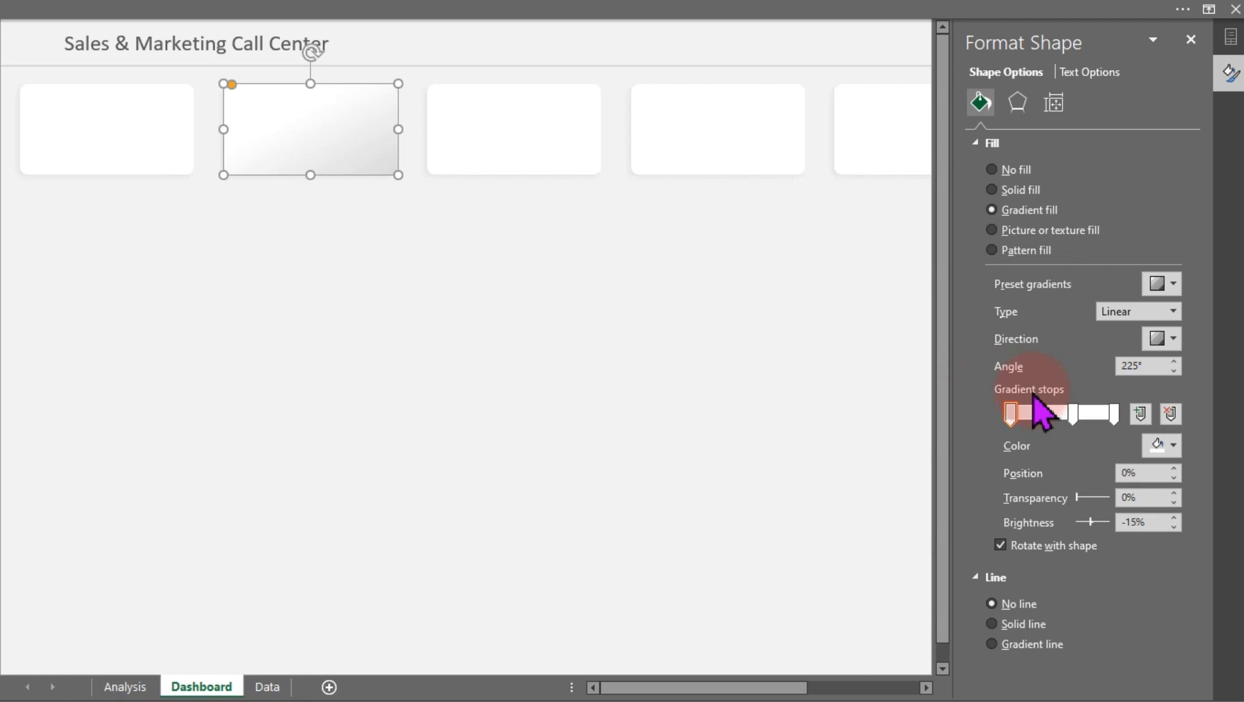
click(1113, 415)
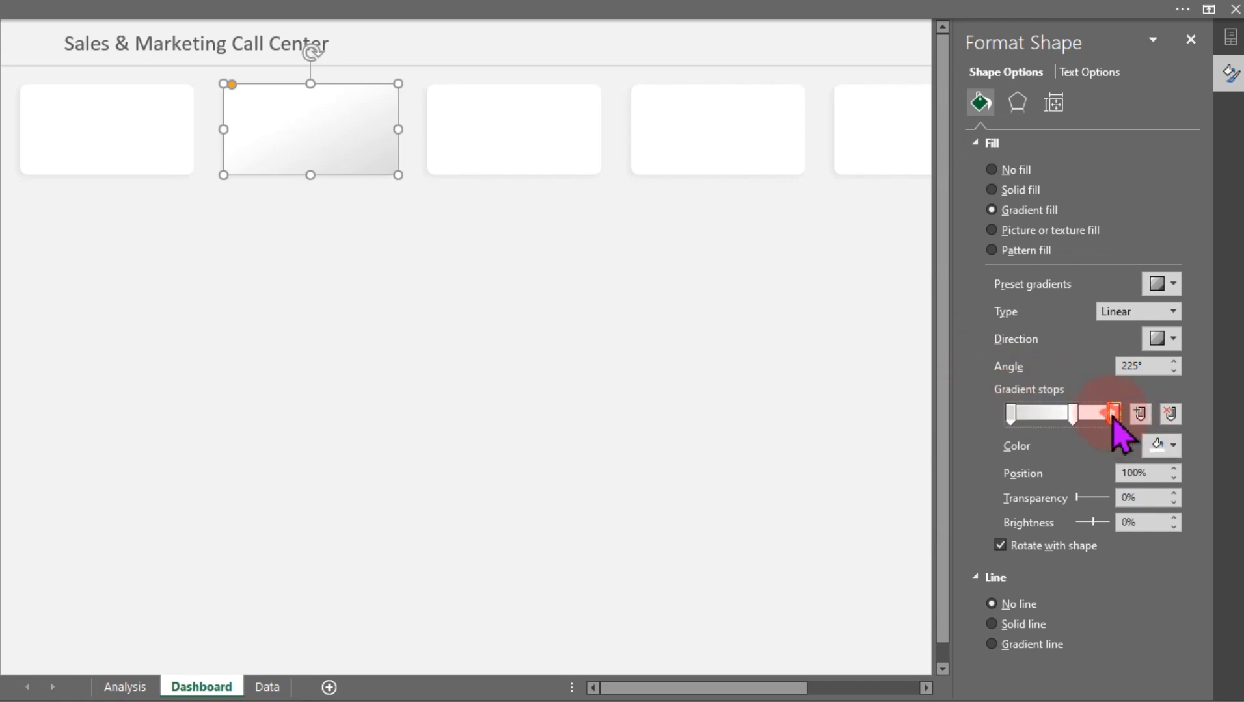
click(1172, 446)
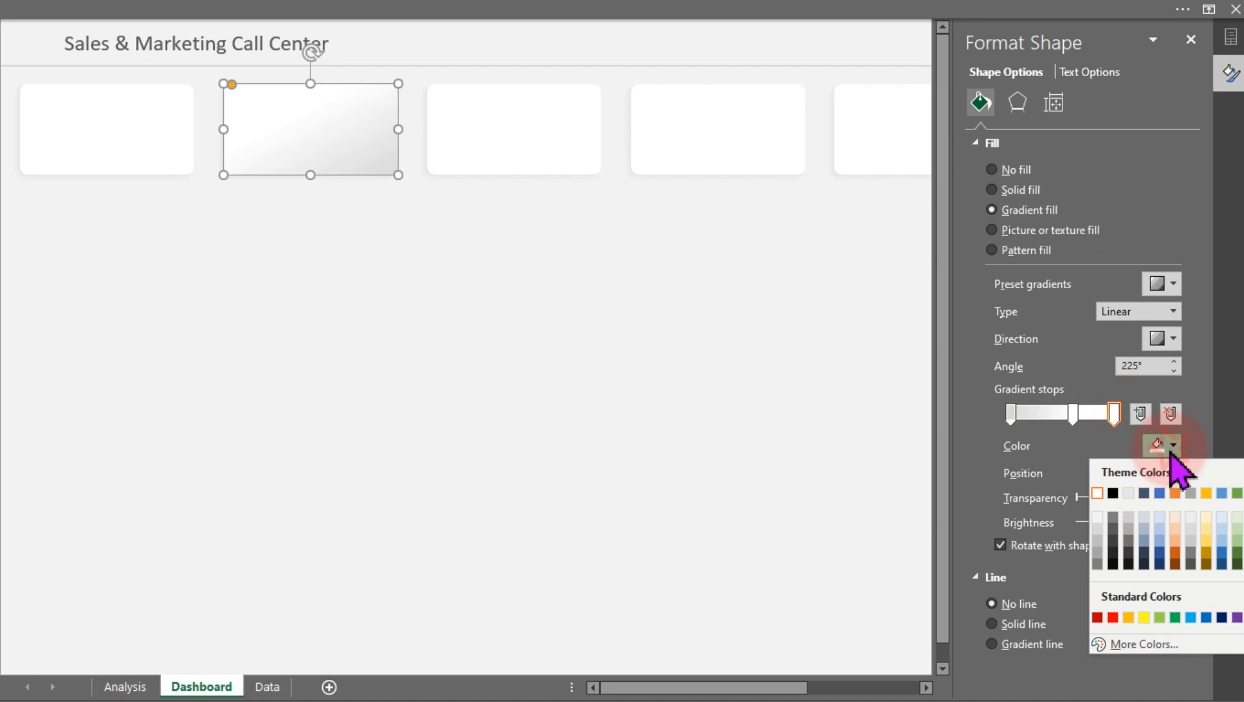
click(1097, 517)
click(476, 386)
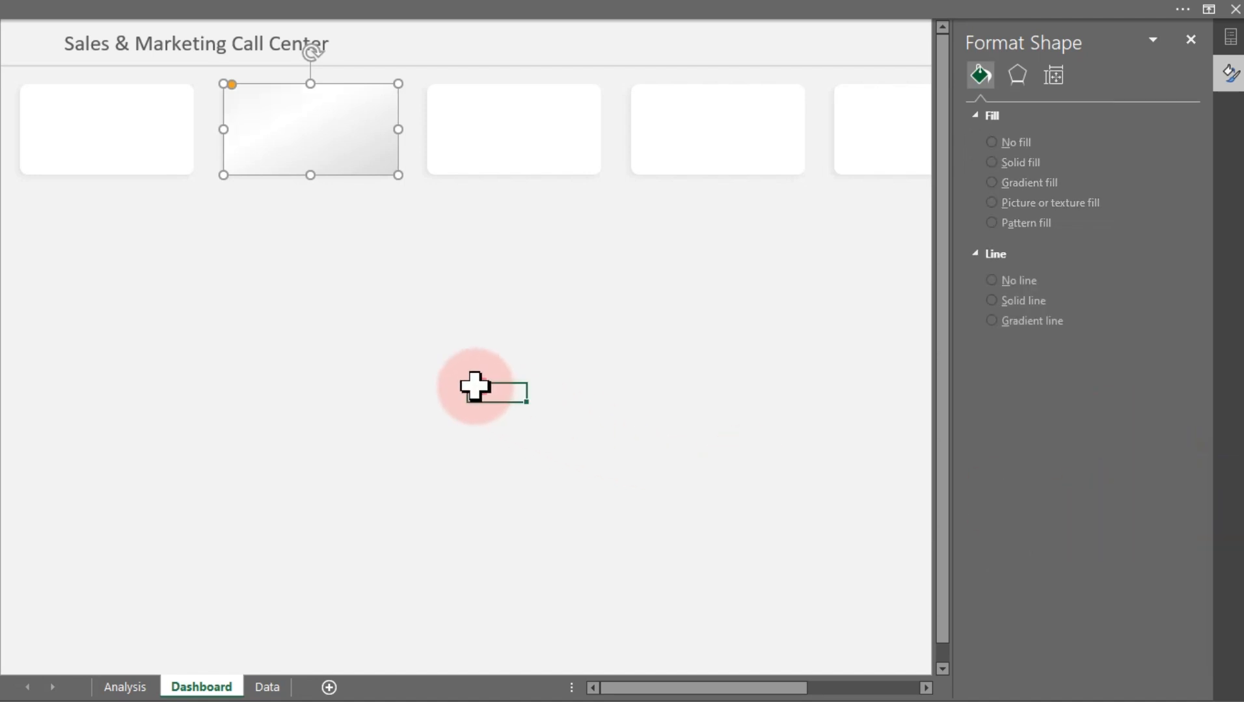
Color the middle gradient stop White, Background 1, Darker 5% and move it to the 39% position
click(263, 127)
click(1019, 418)
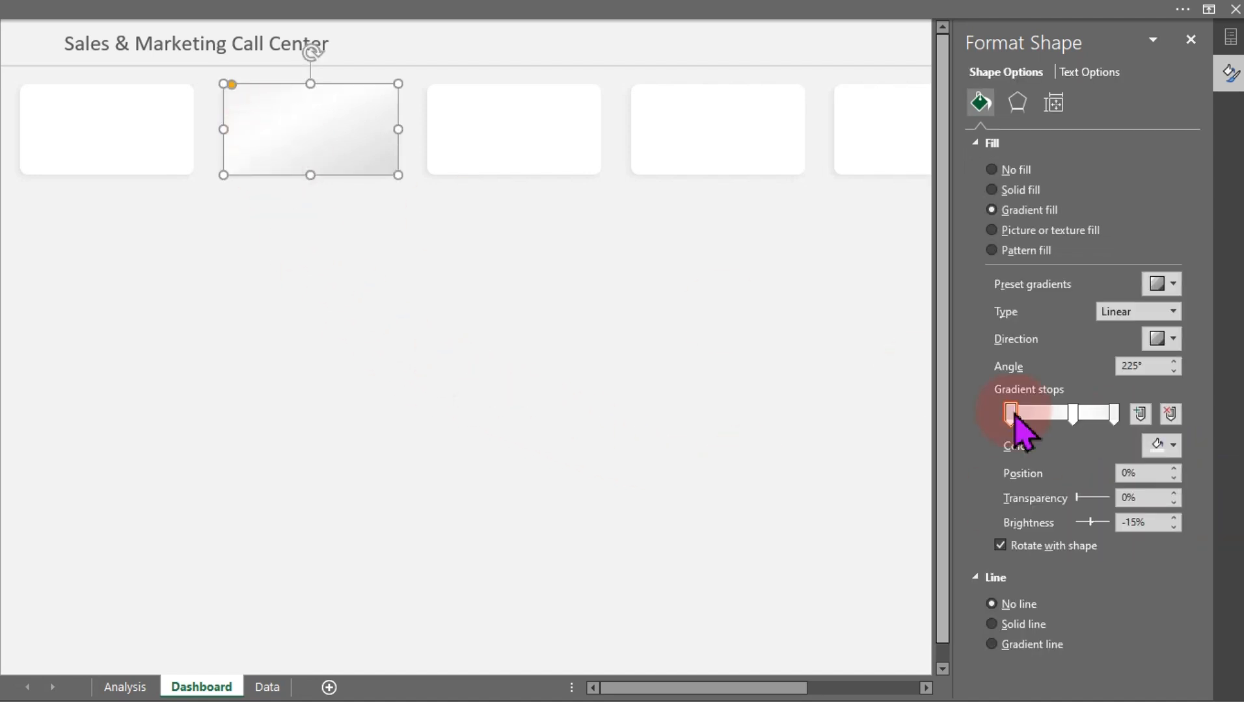
click(1115, 417)
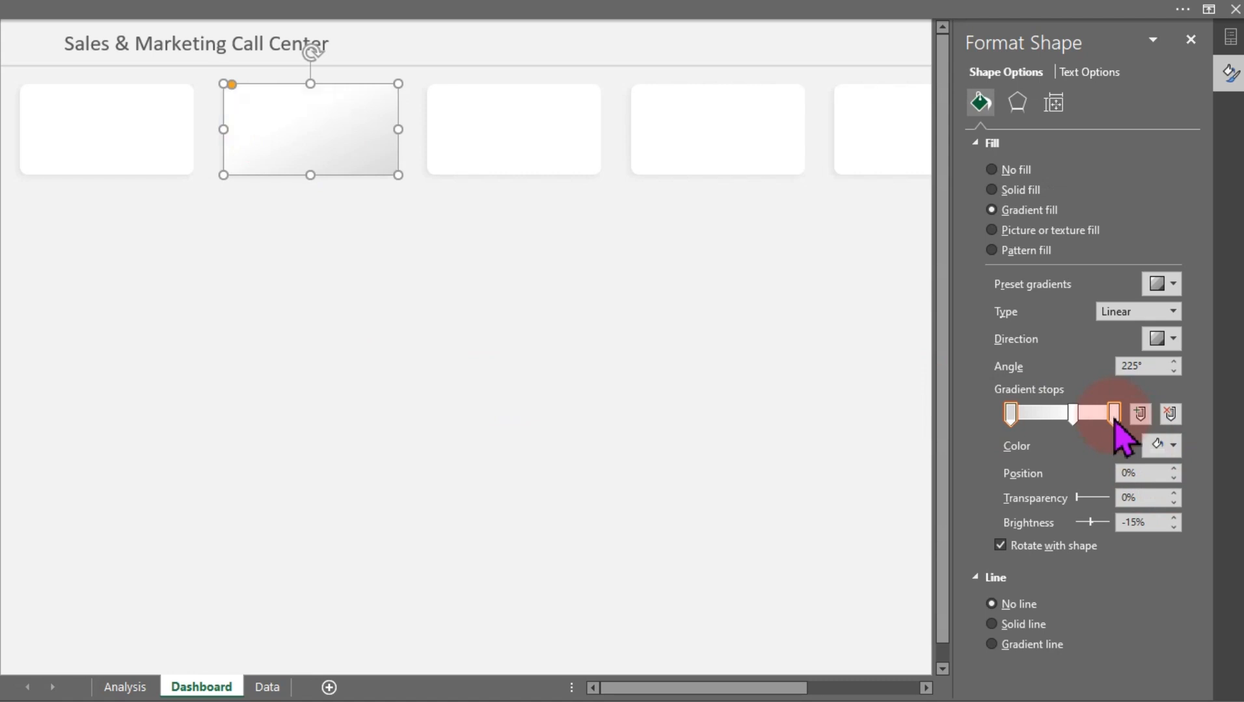
click(1072, 415)
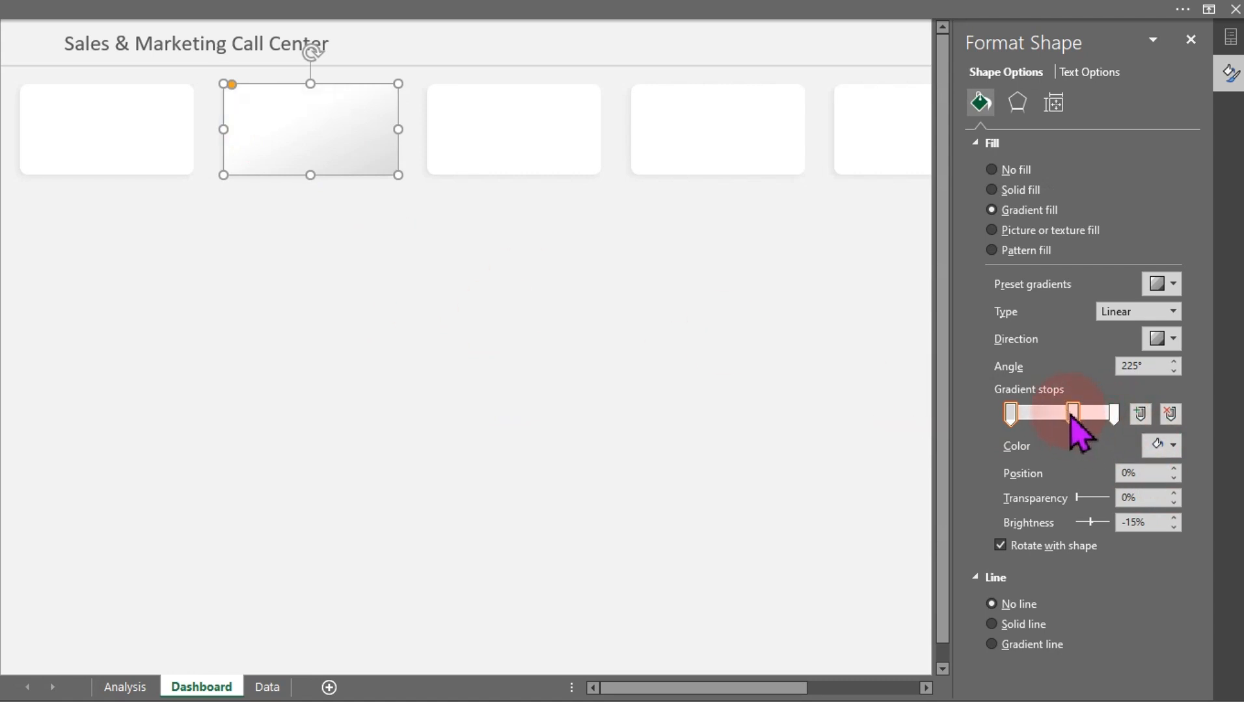
click(1166, 445)
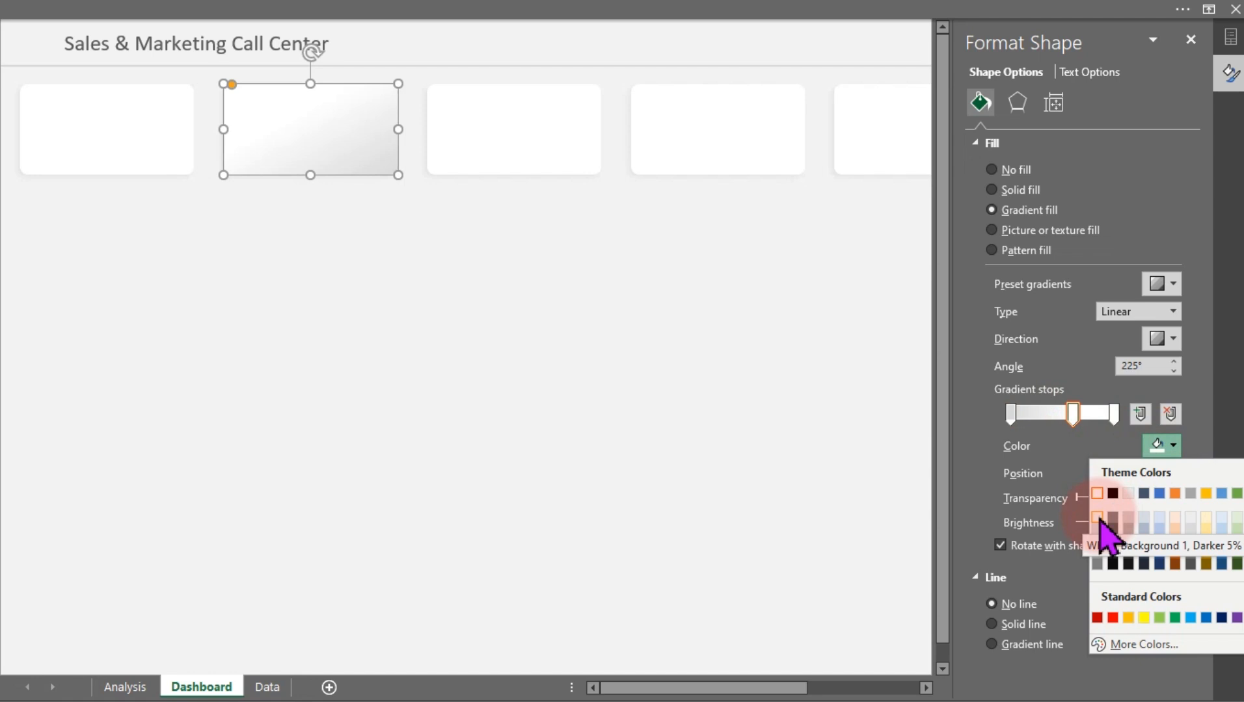
click(1097, 519)
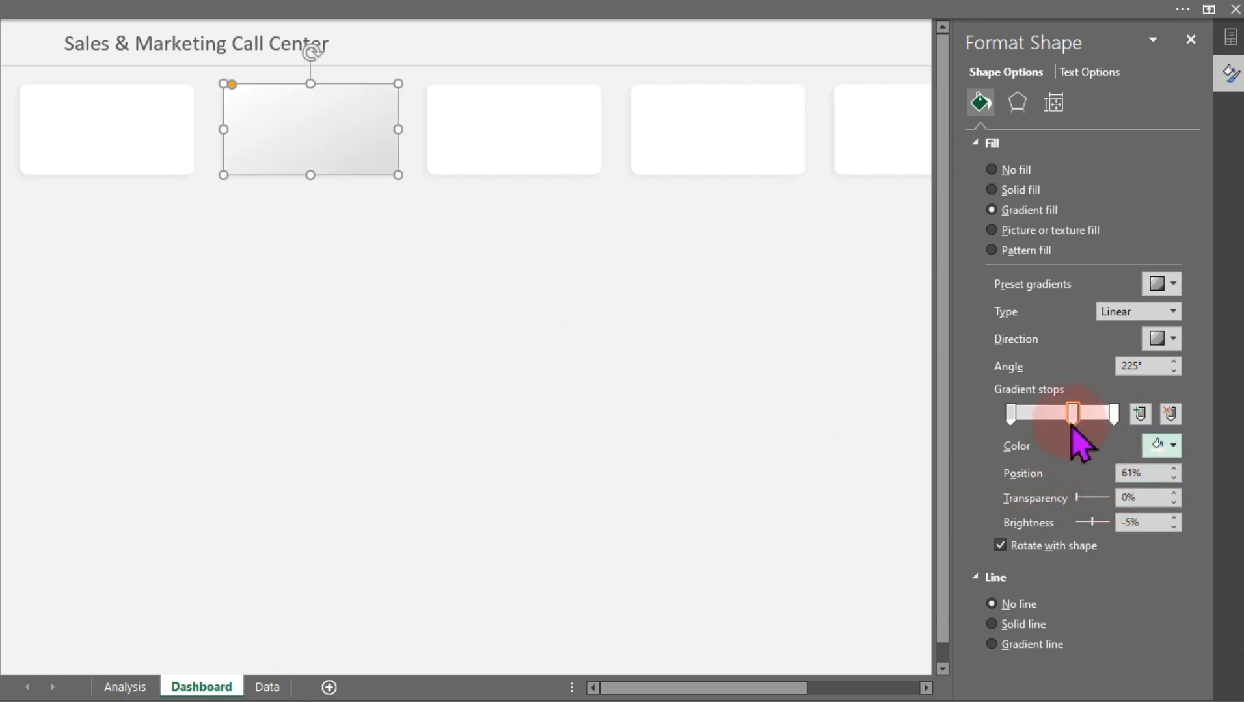
drag(1073, 415, 1062, 423)
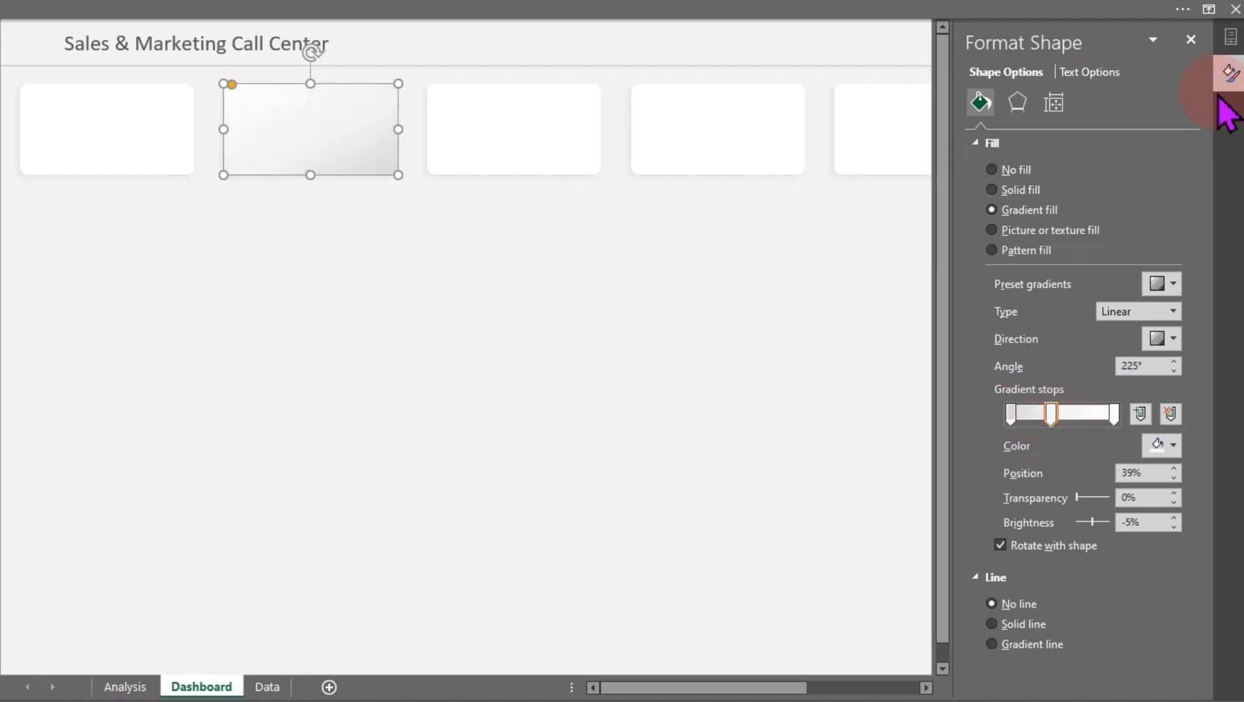
Copy the second rectangle's gradient formatting onto the fourth and sixth rectangles with Format Painter
click(1190, 41)
click(556, 392)
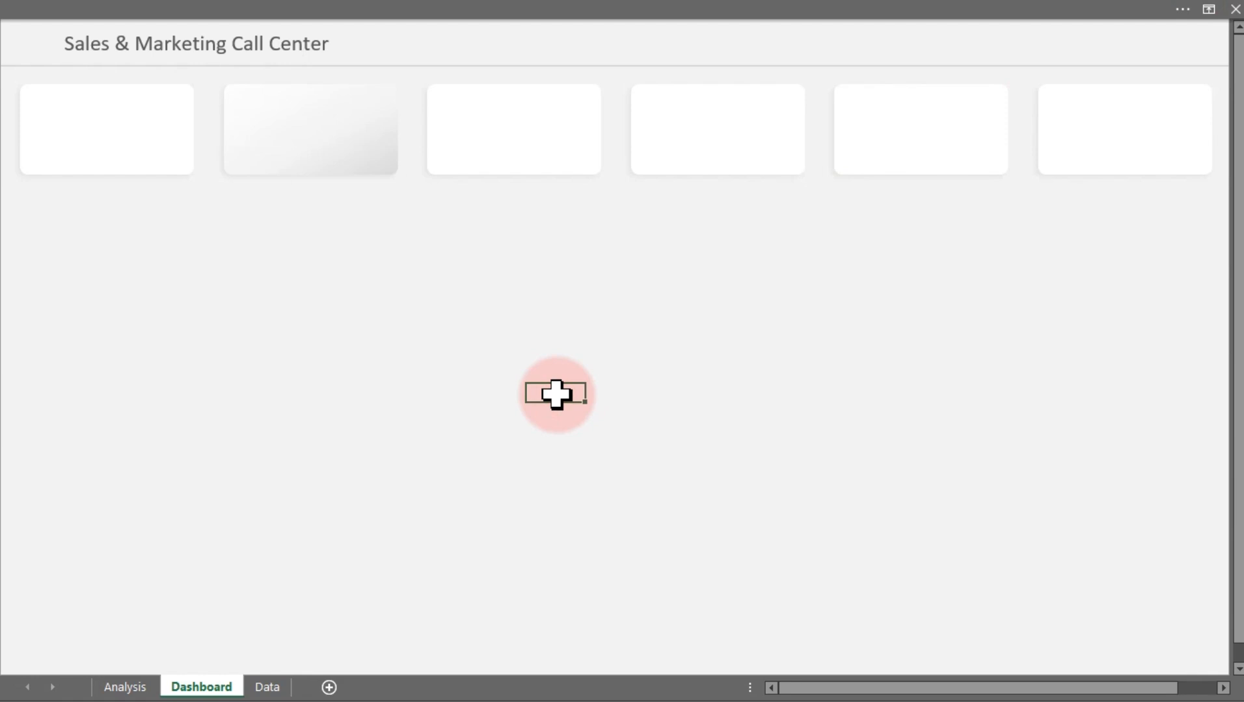
click(346, 162)
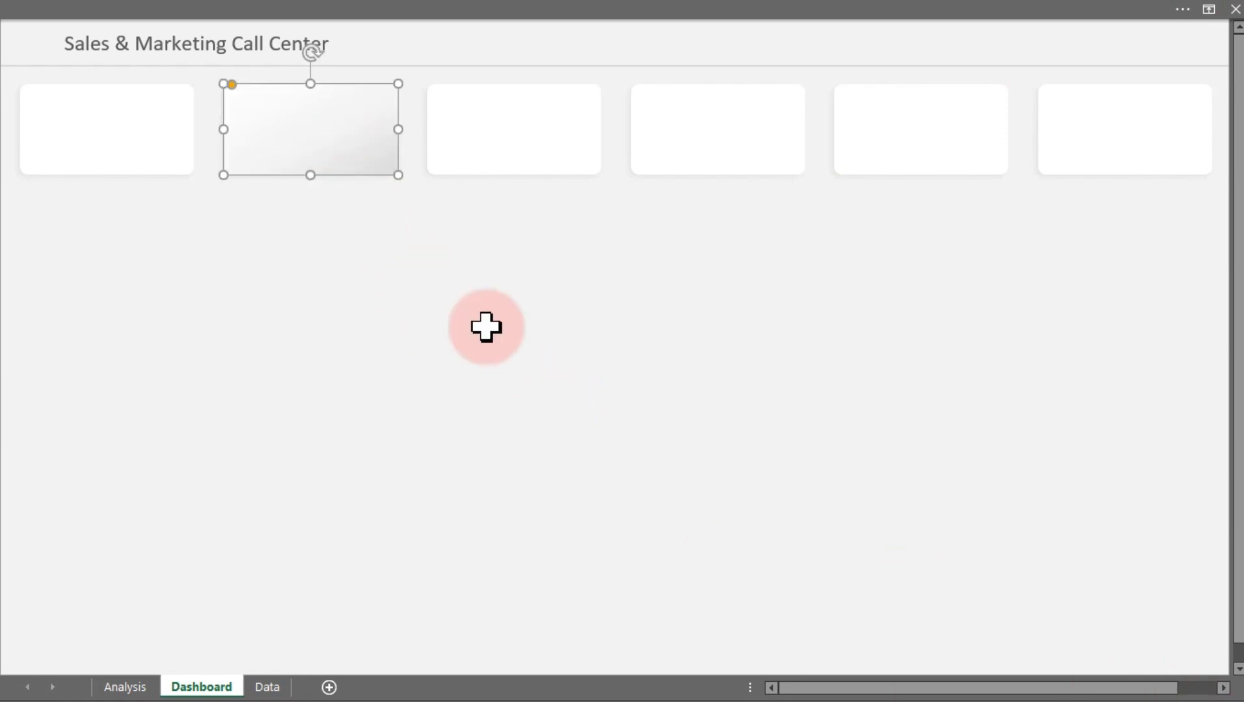
click(115, 6)
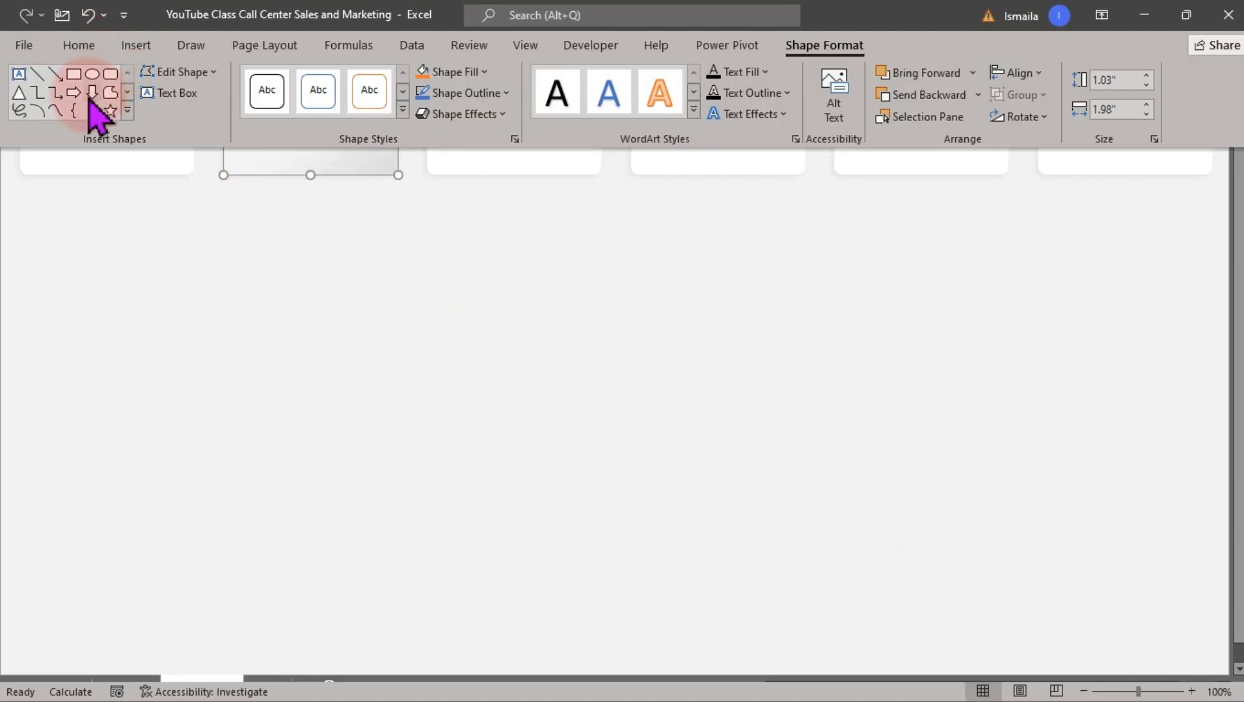
click(80, 45)
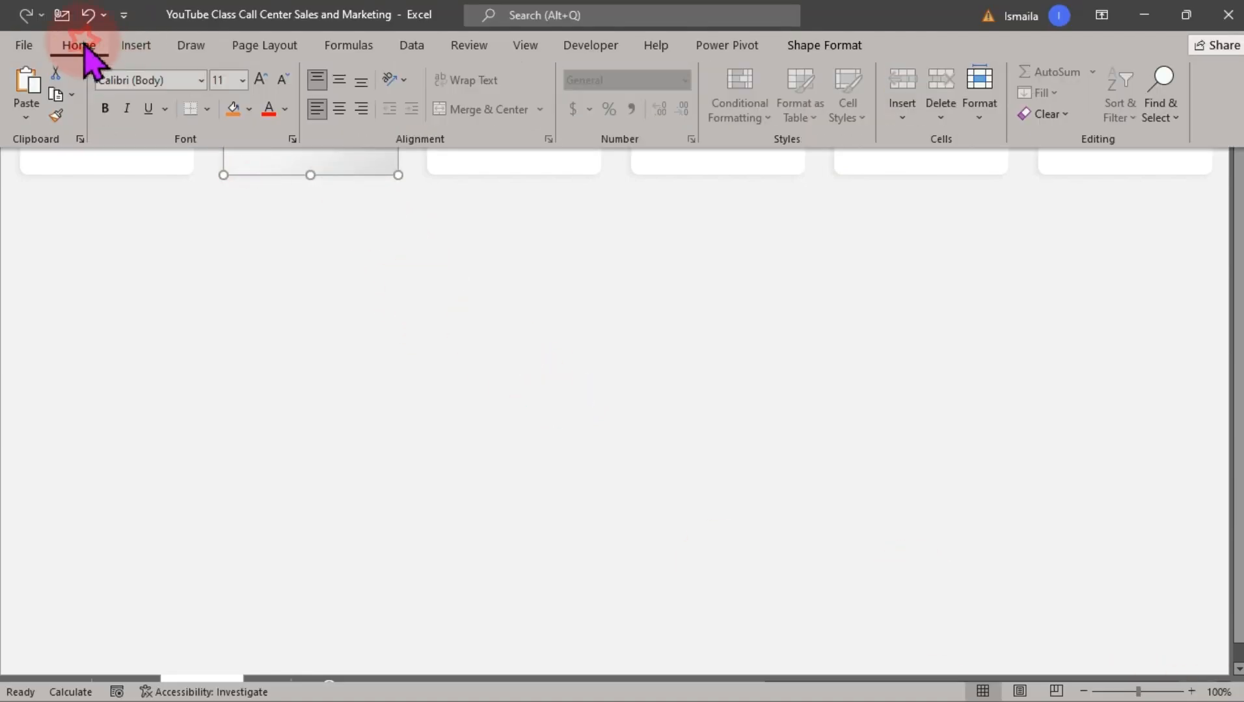
click(56, 116)
click(746, 165)
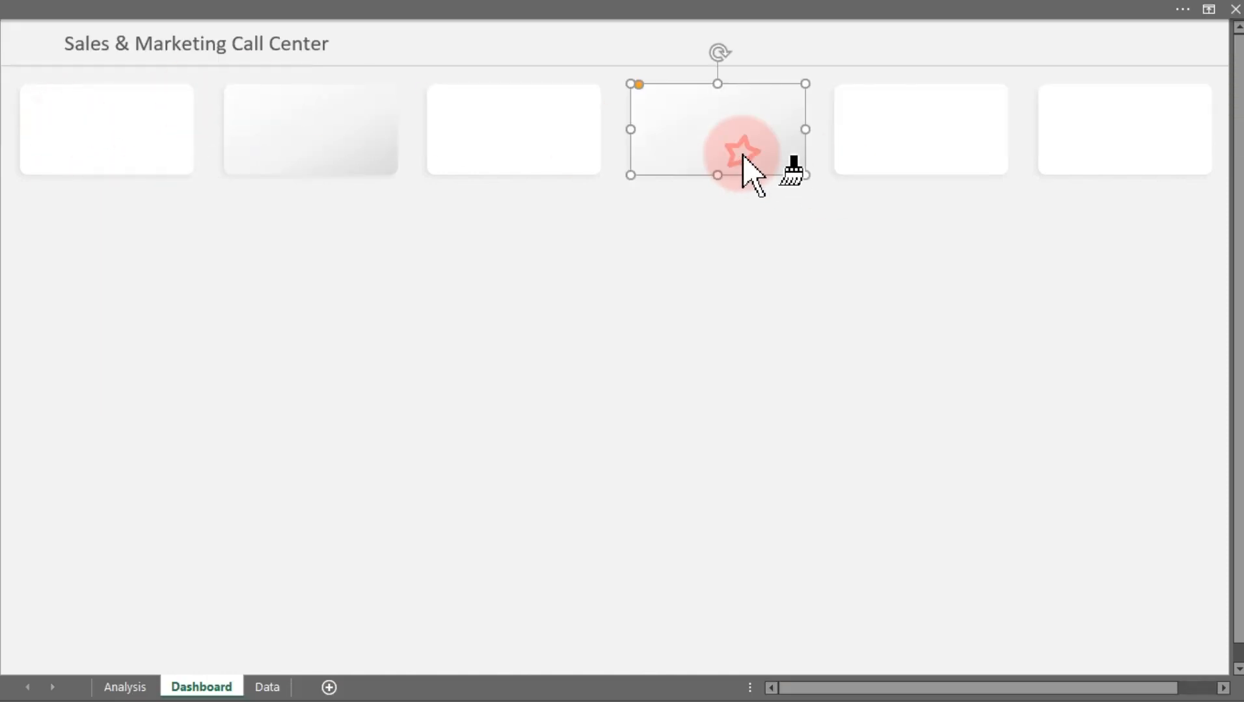
click(1073, 149)
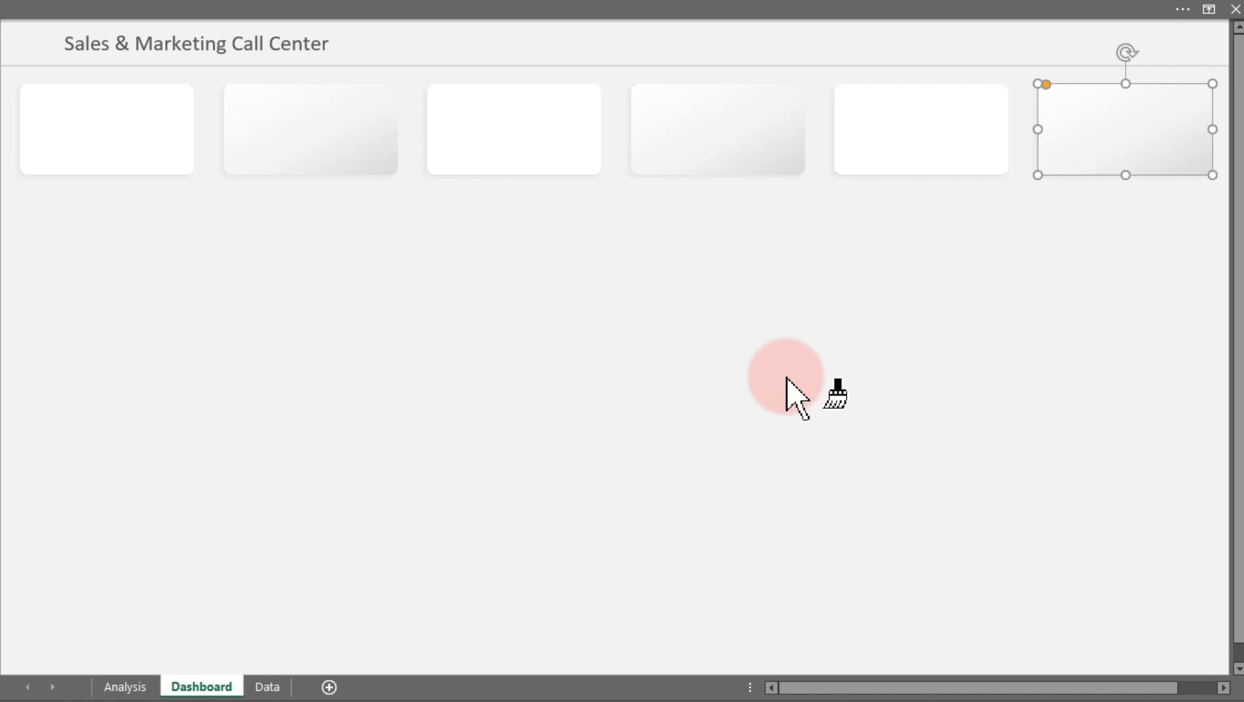
key(Escape)
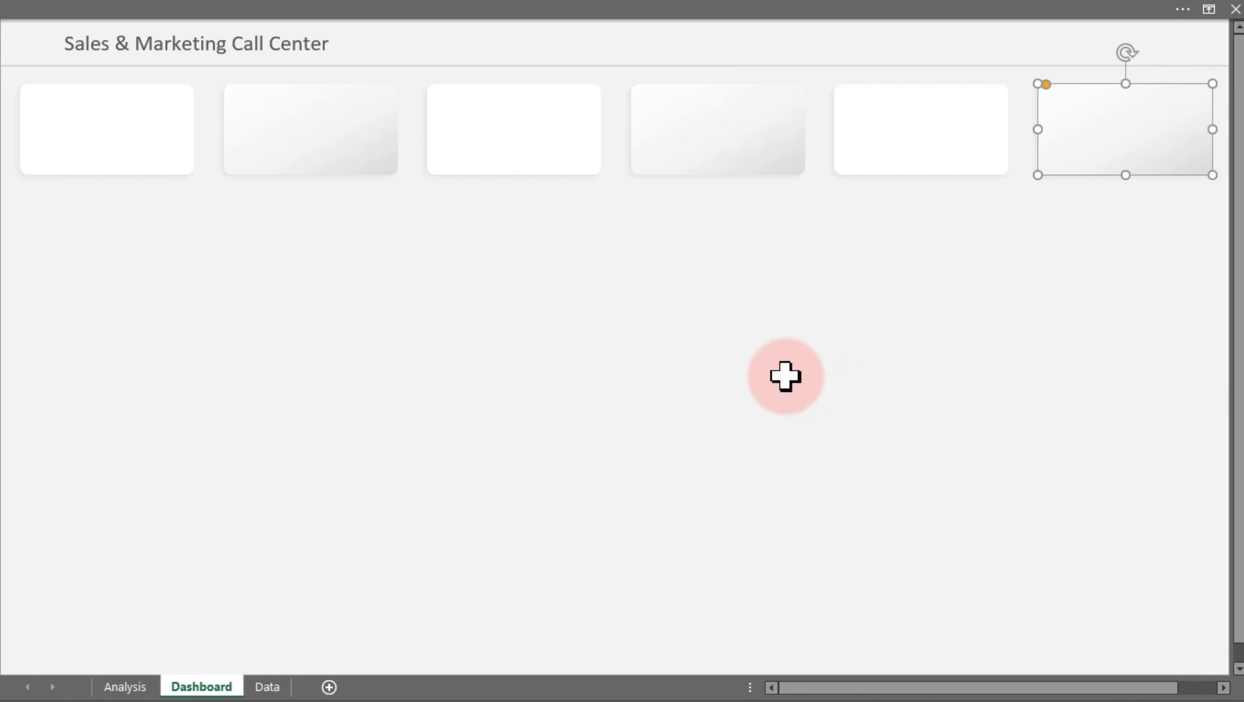
click(745, 353)
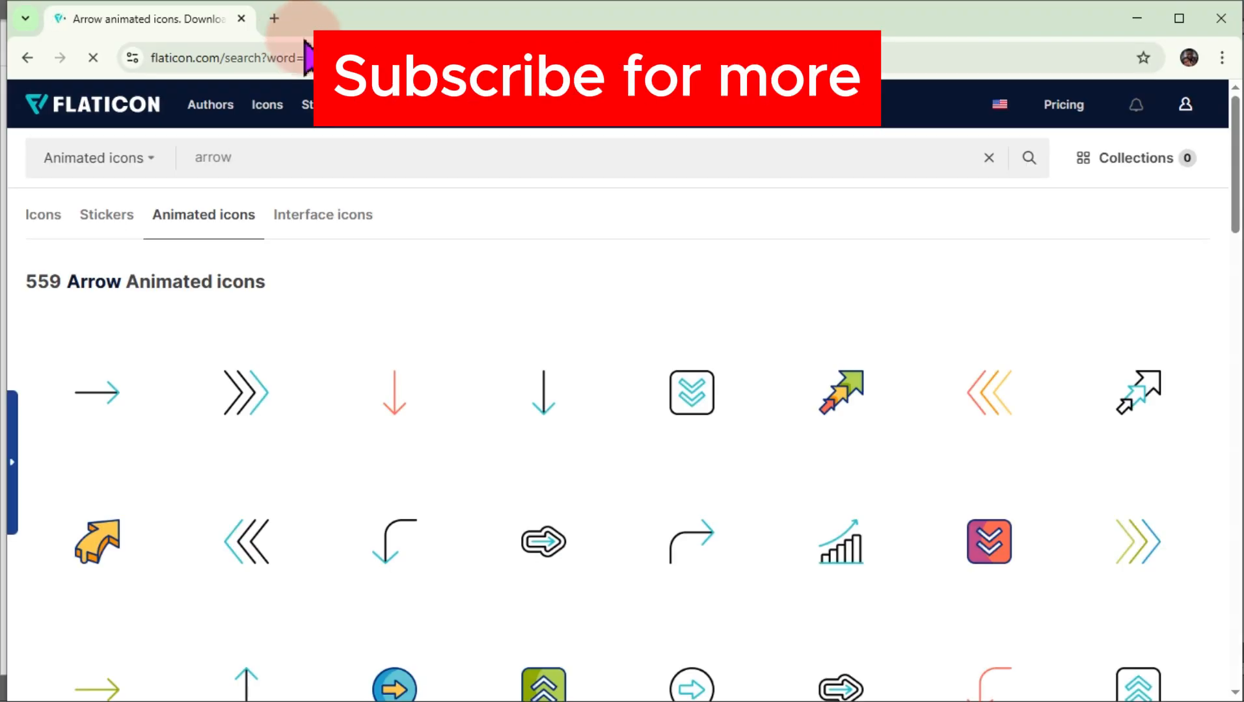
Switch to the browser and search Flaticon's static icons for "calls"
click(140, 161)
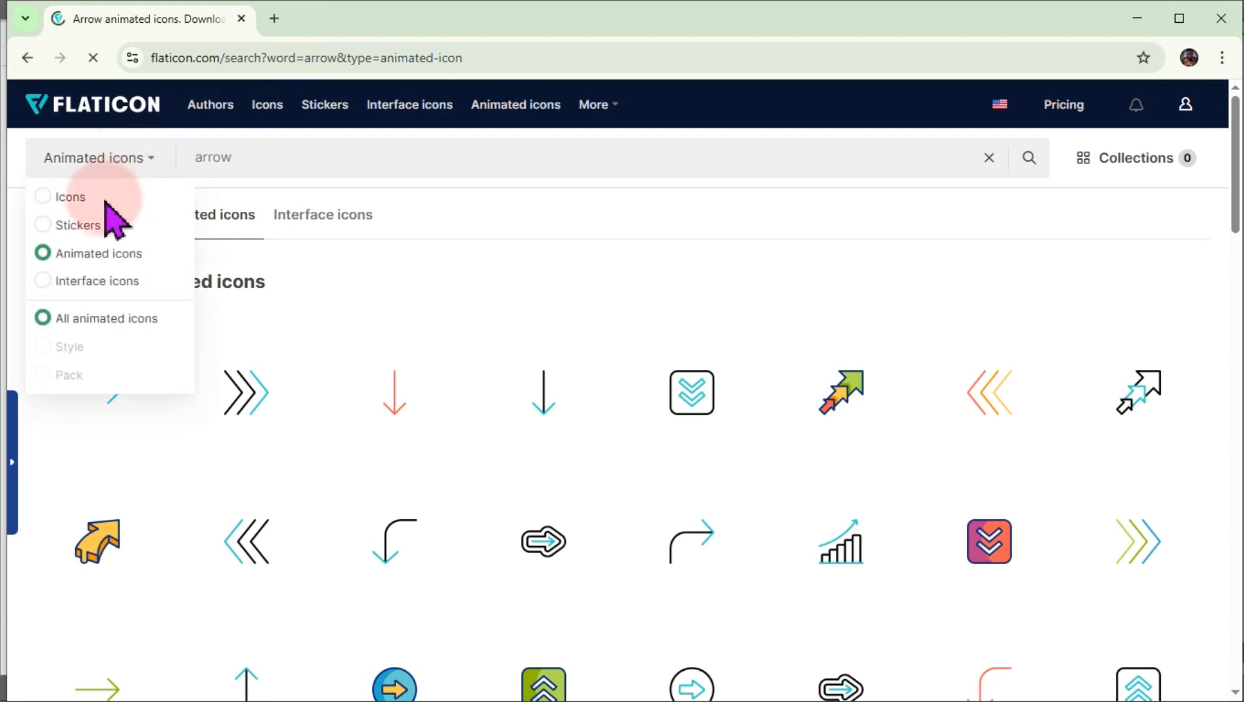
click(59, 196)
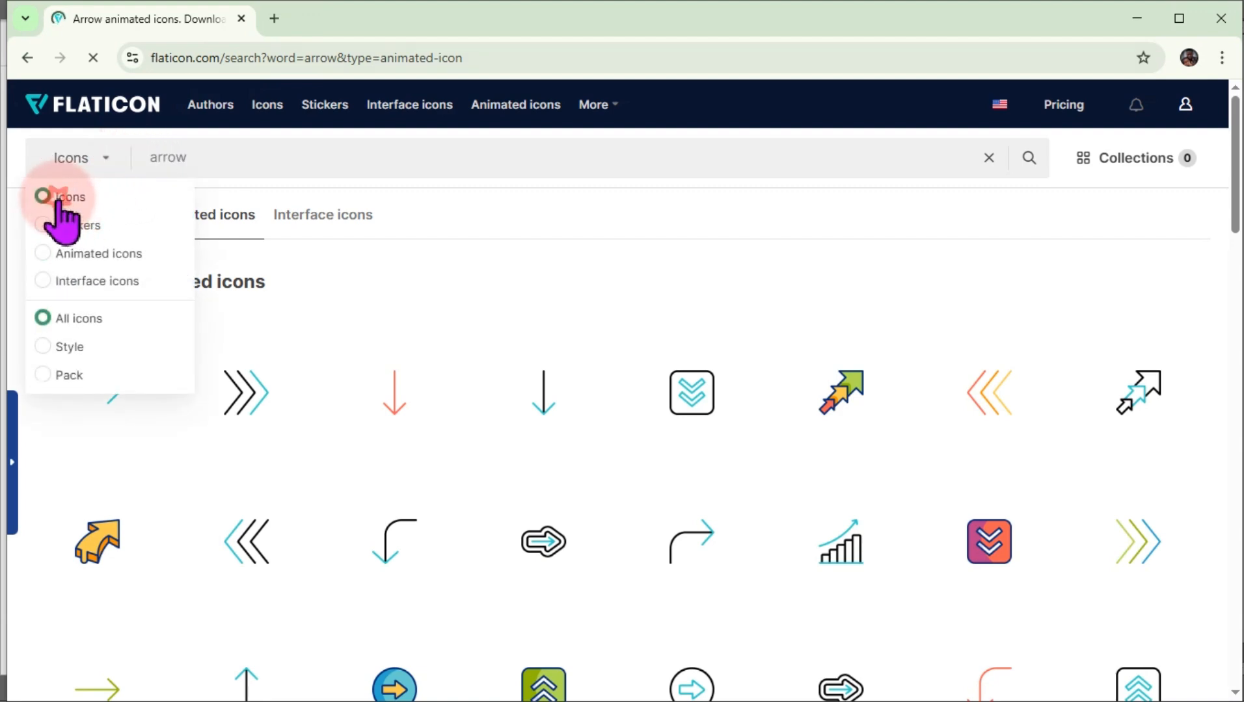
click(242, 160)
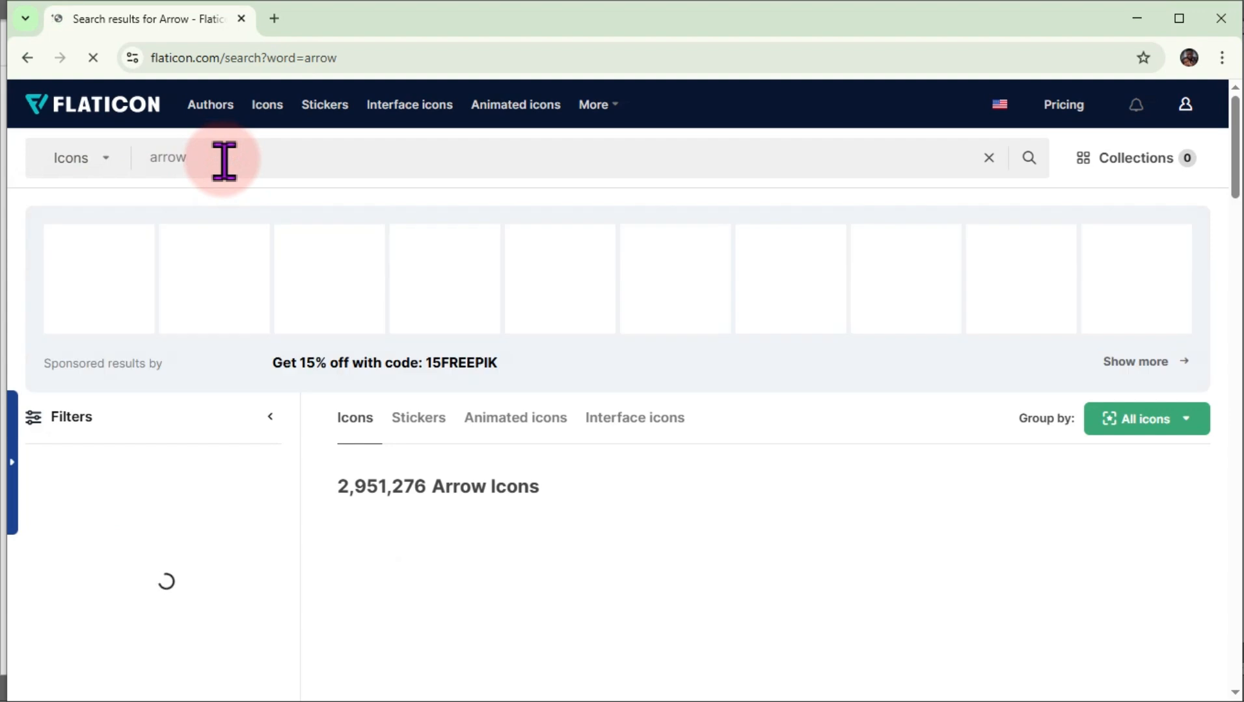
drag(224, 160, 143, 165)
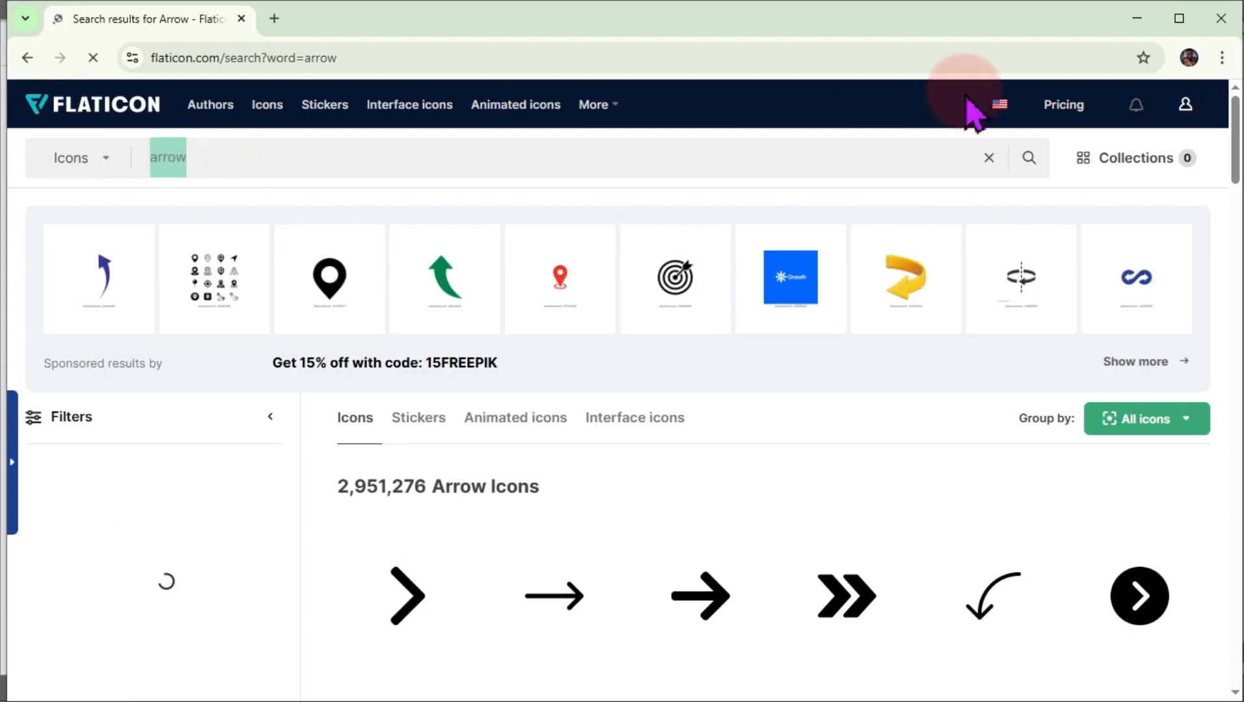
text(calls)
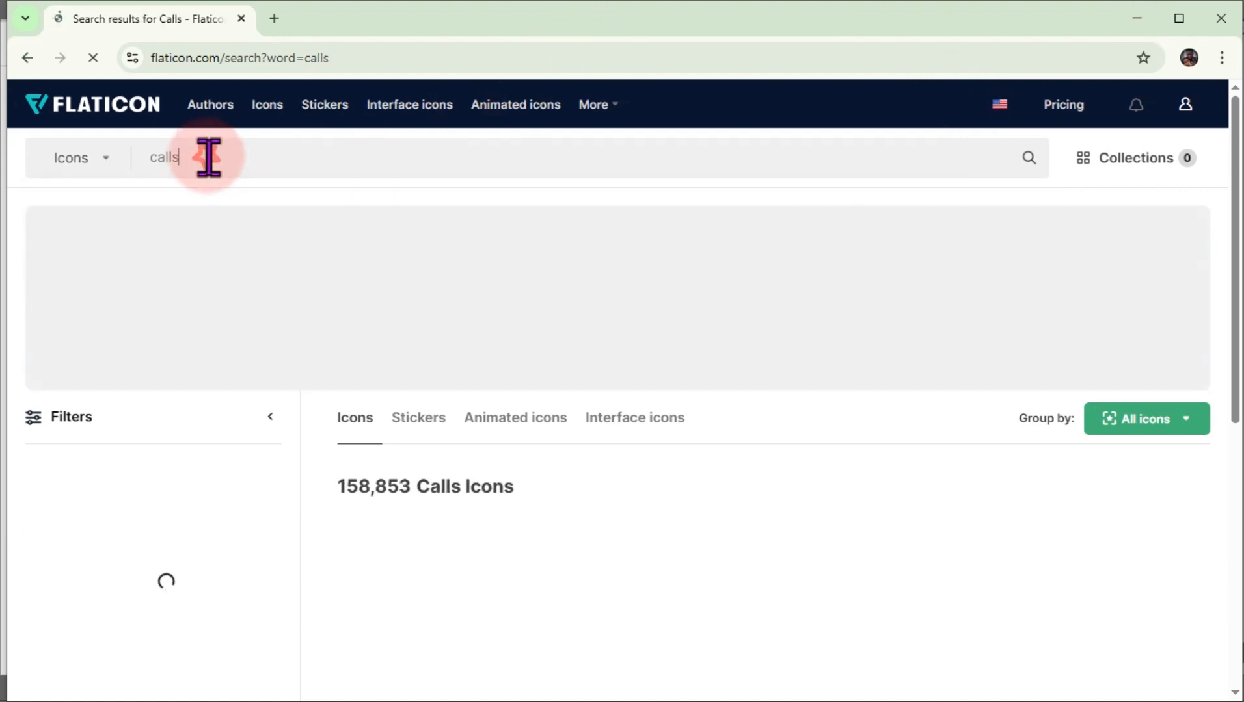
Scroll through the call icon results to choose a suitable icon
scroll(416, 325, down, 1)
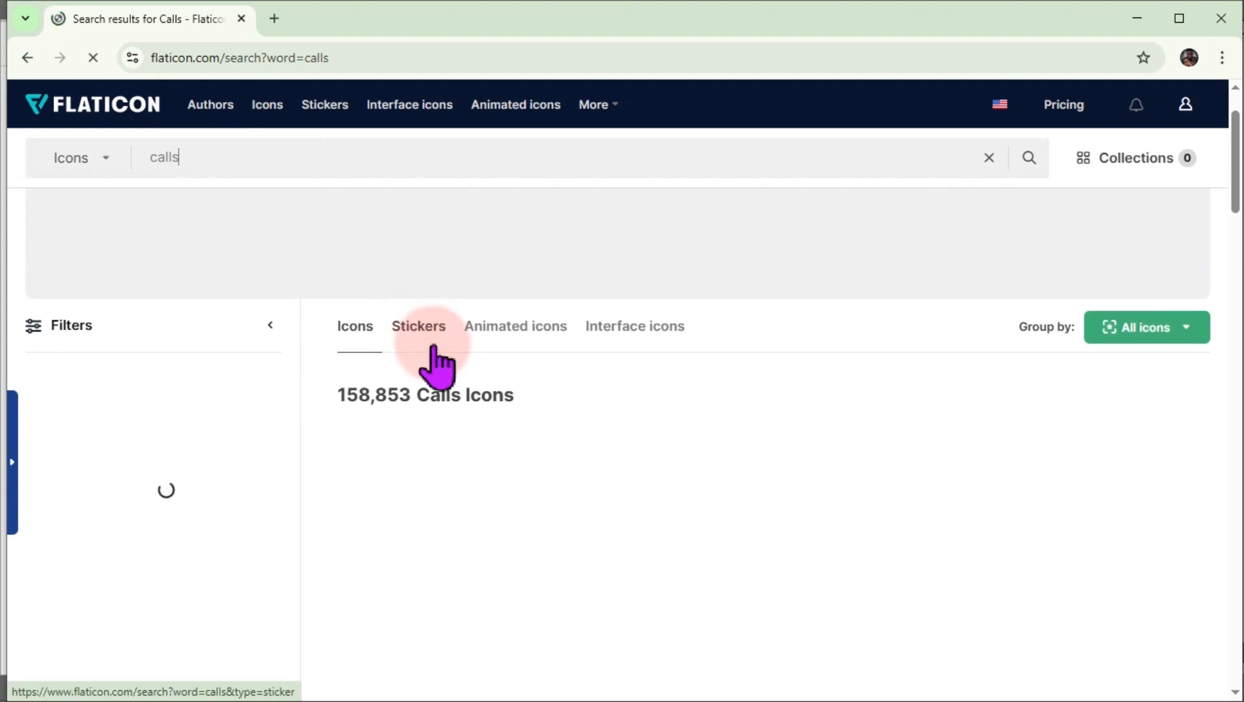
scroll(510, 429, down, 1)
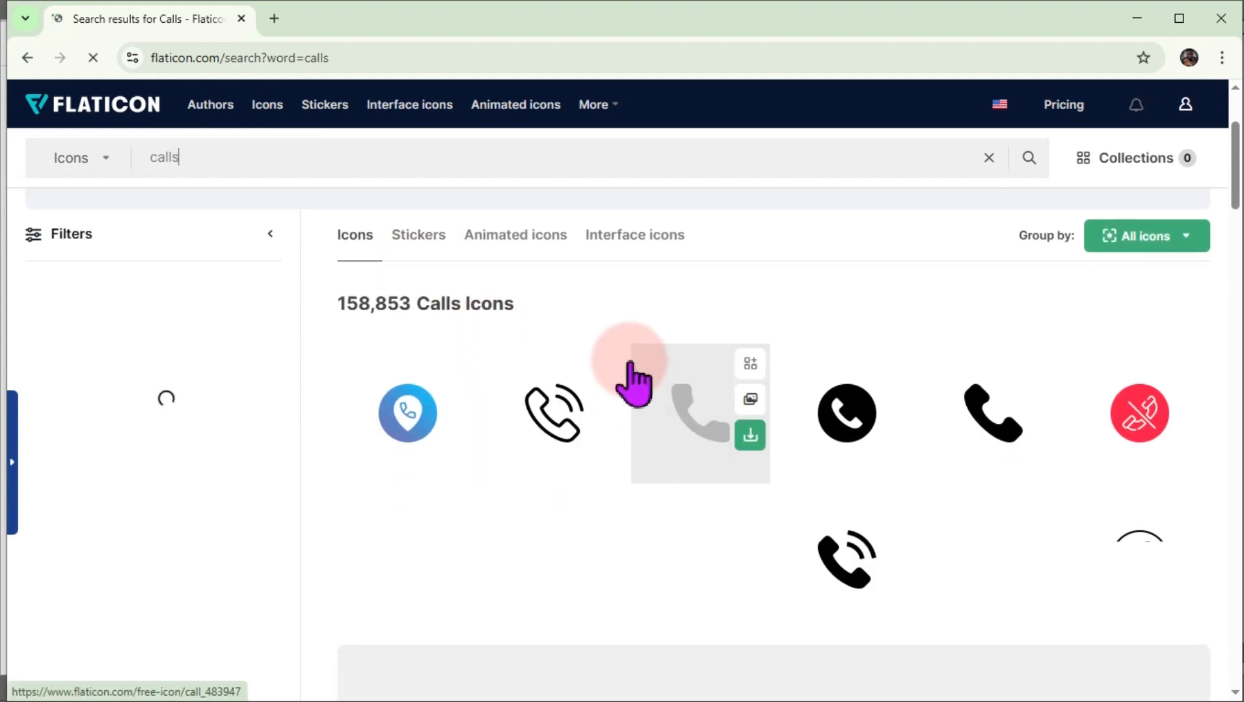
scroll(651, 455, down, 2)
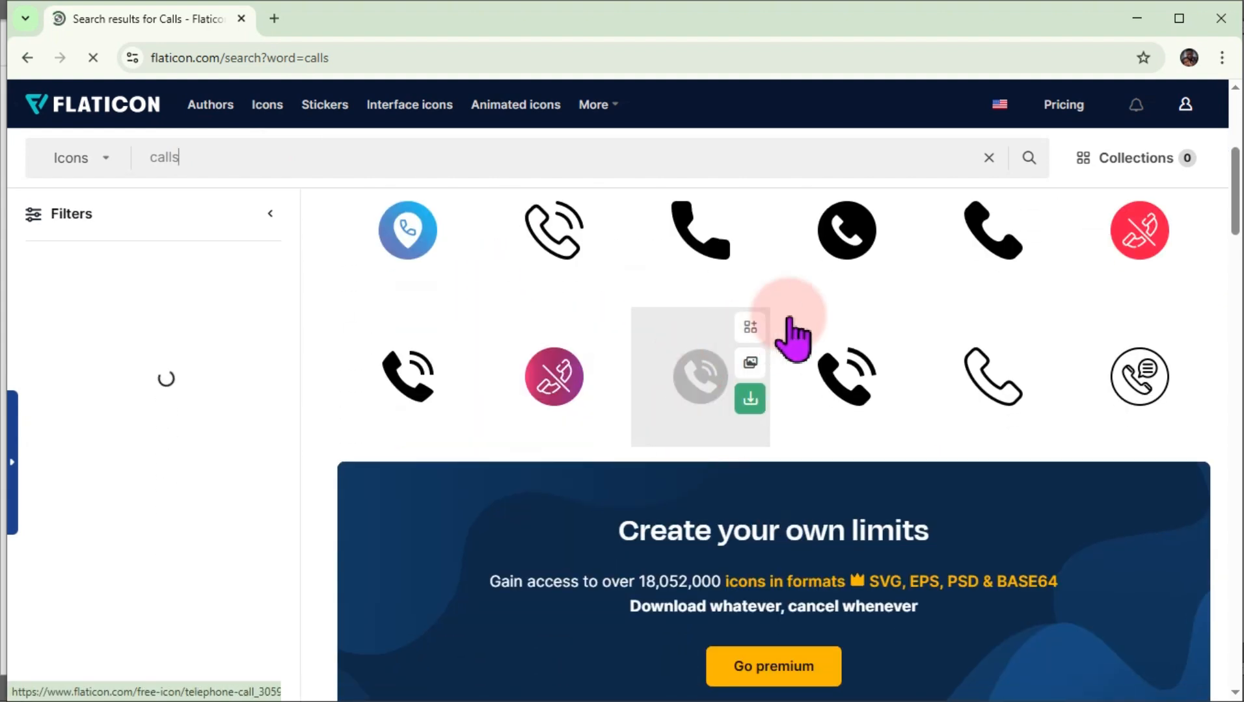
scroll(917, 361, down, 1)
scroll(583, 347, down, 5)
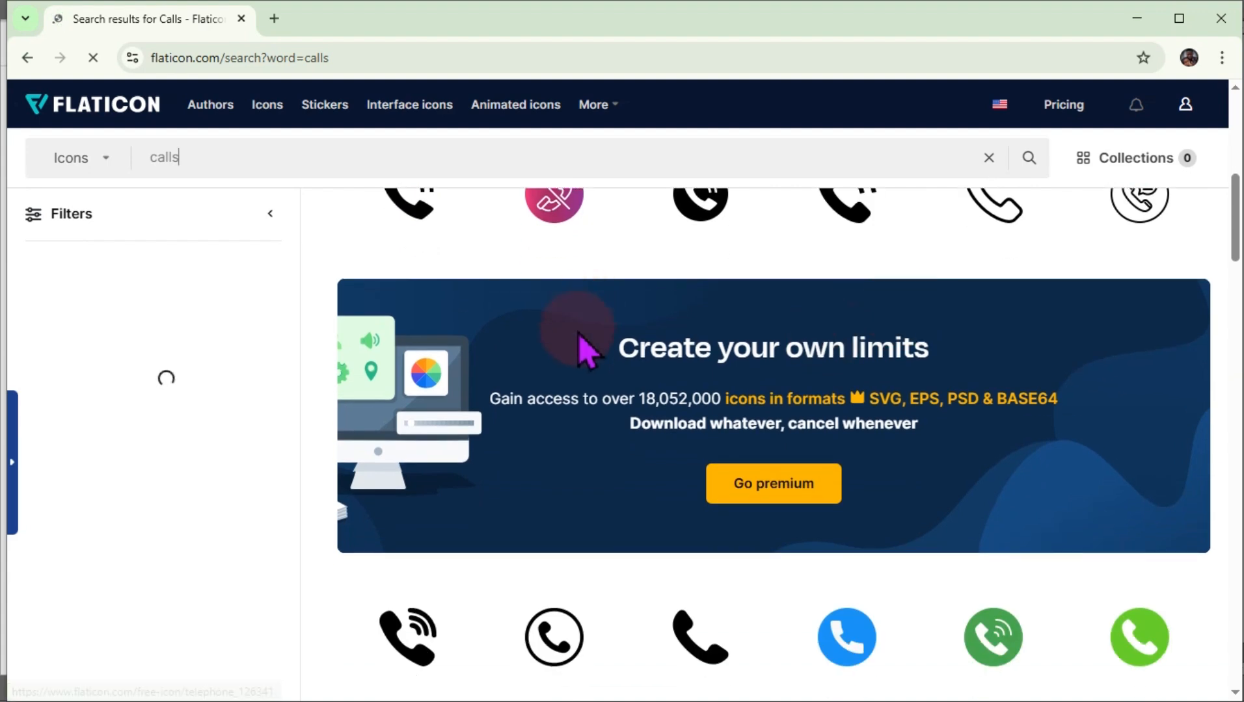
scroll(975, 527, down, 9)
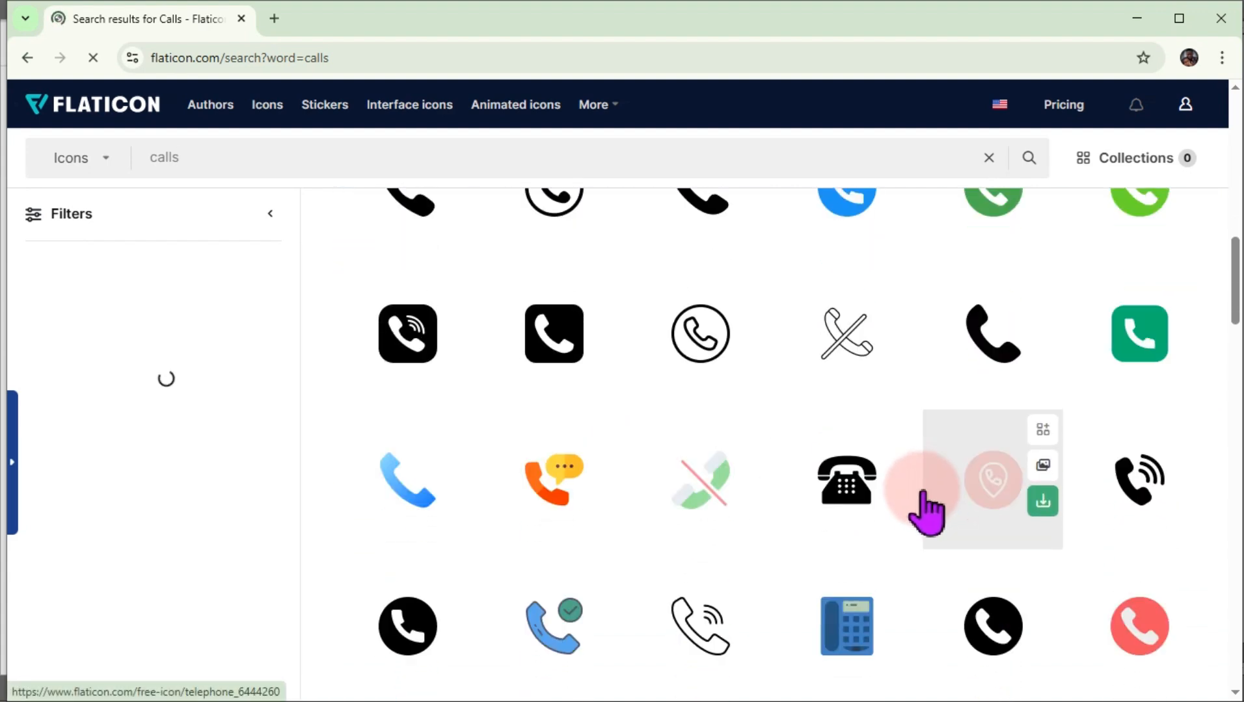
Switch back to the Excel workbook's Dashboard sheet
scroll(713, 427, down, 4)
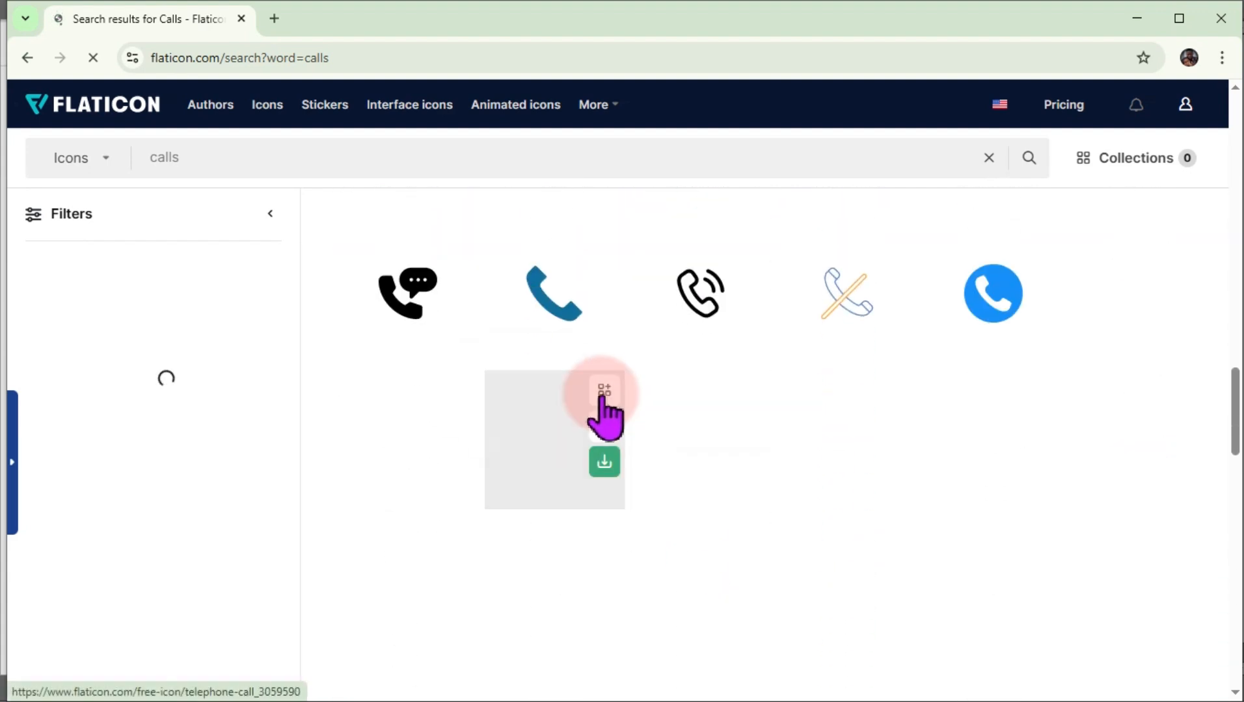
scroll(681, 362, up, 2)
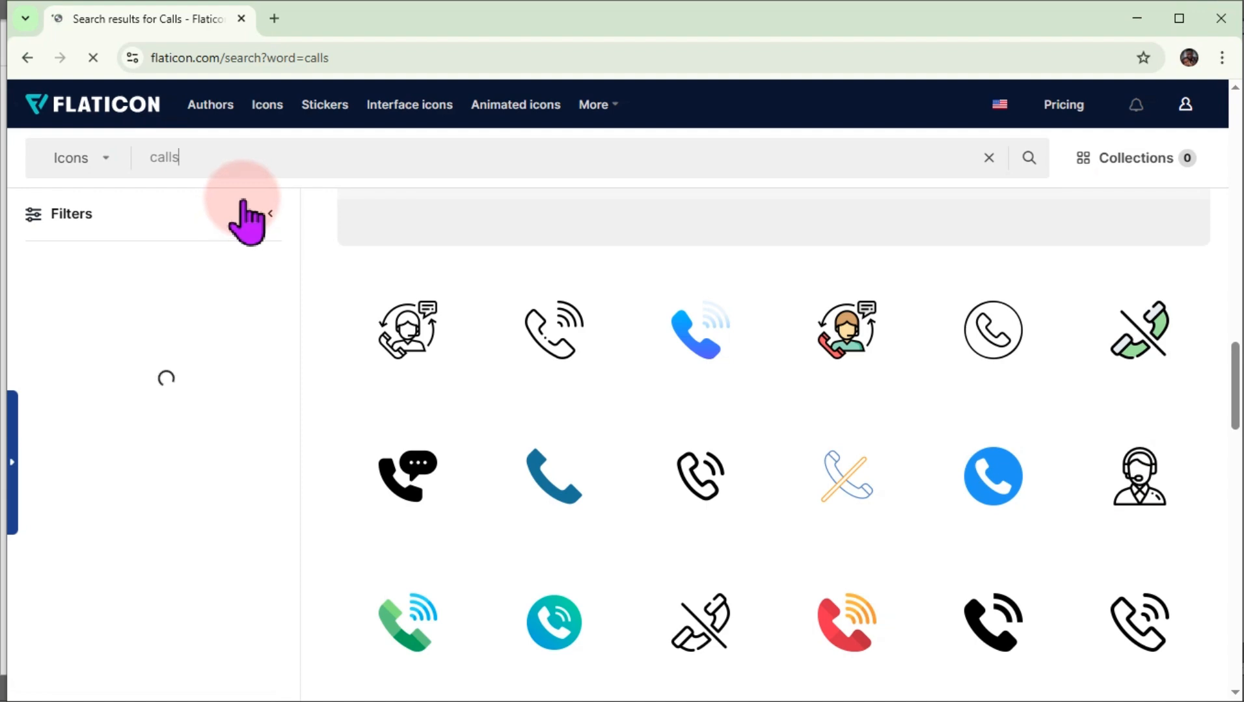
key(super)
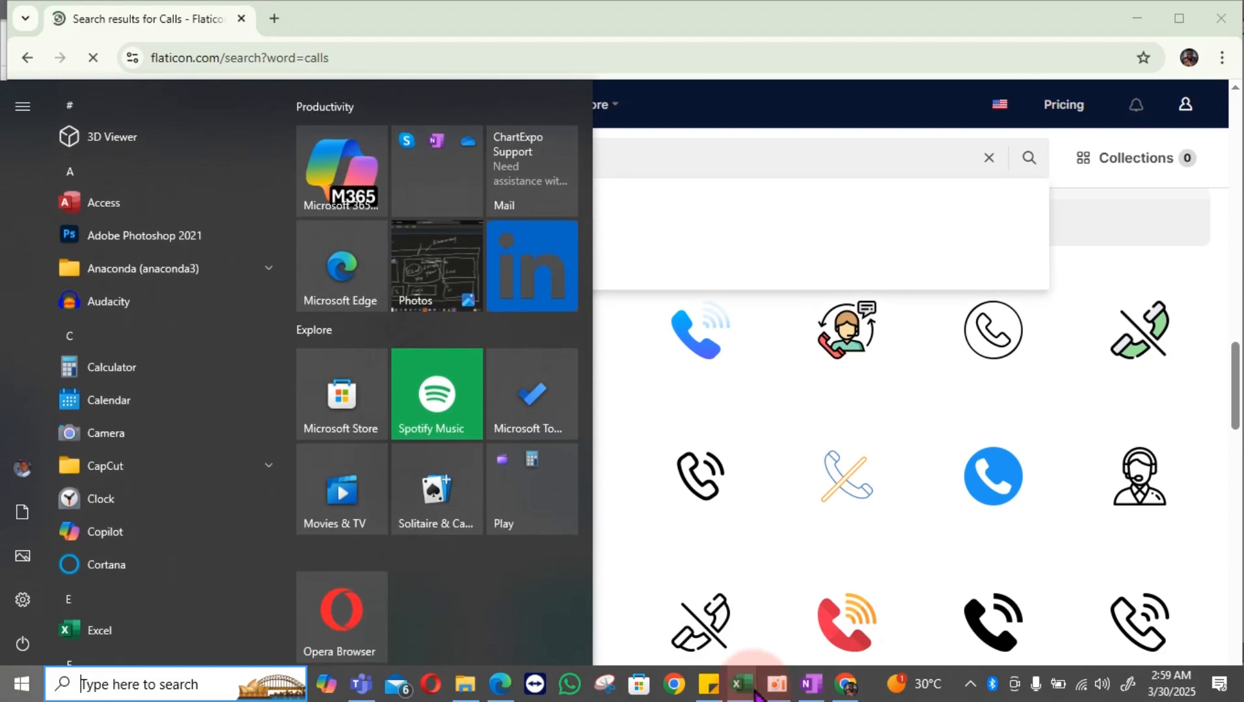
mouse_move(757, 696)
click(795, 638)
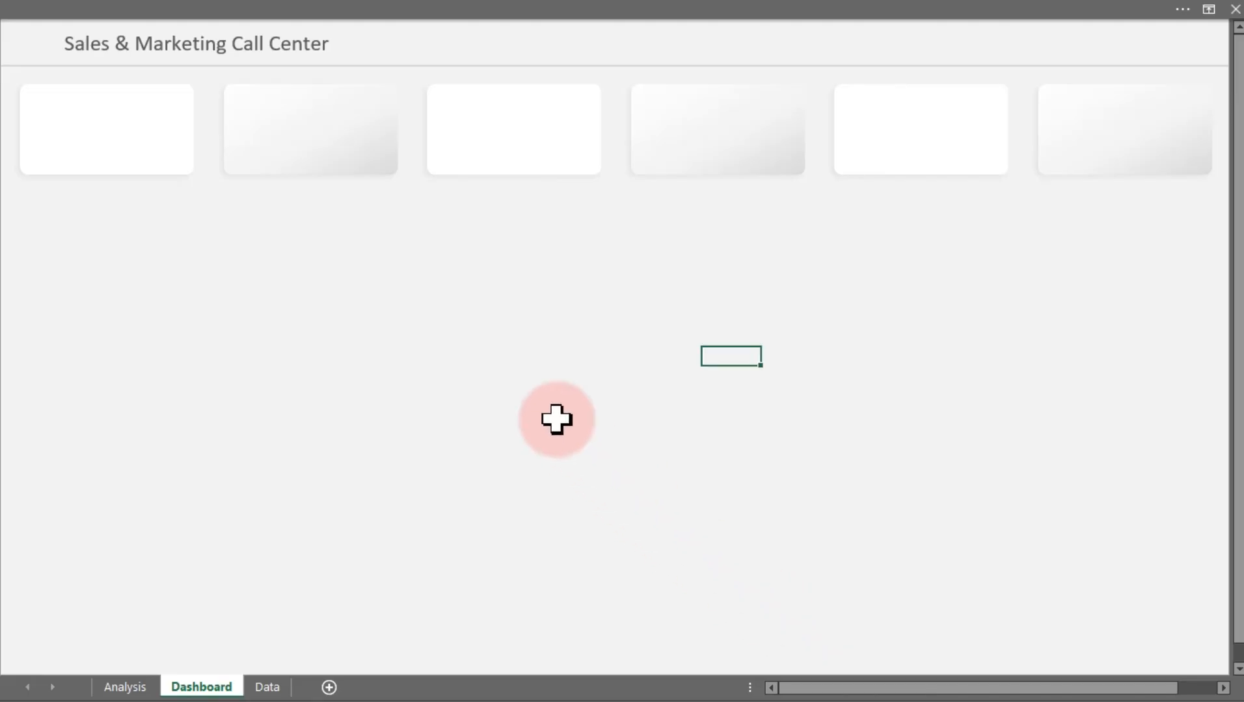
click(462, 338)
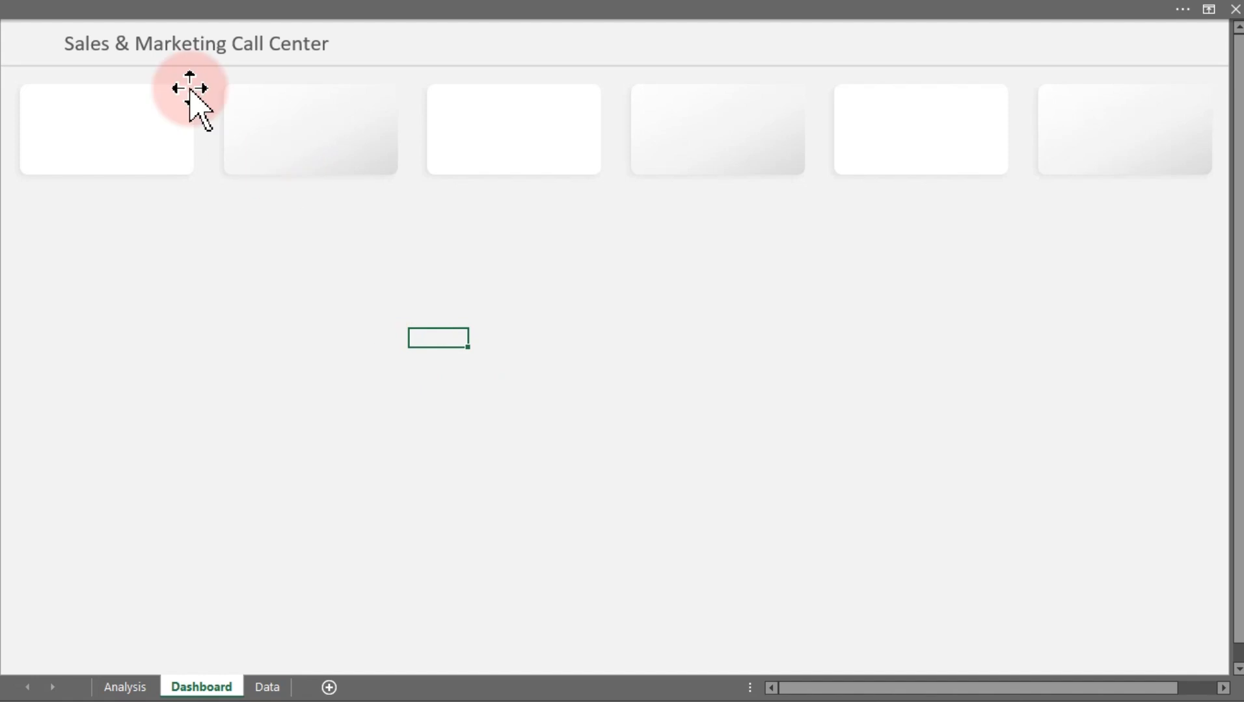
Insert all pictures from the Desktop's Call Center Python Class > Icons folder onto the dashboard
click(169, 12)
click(136, 45)
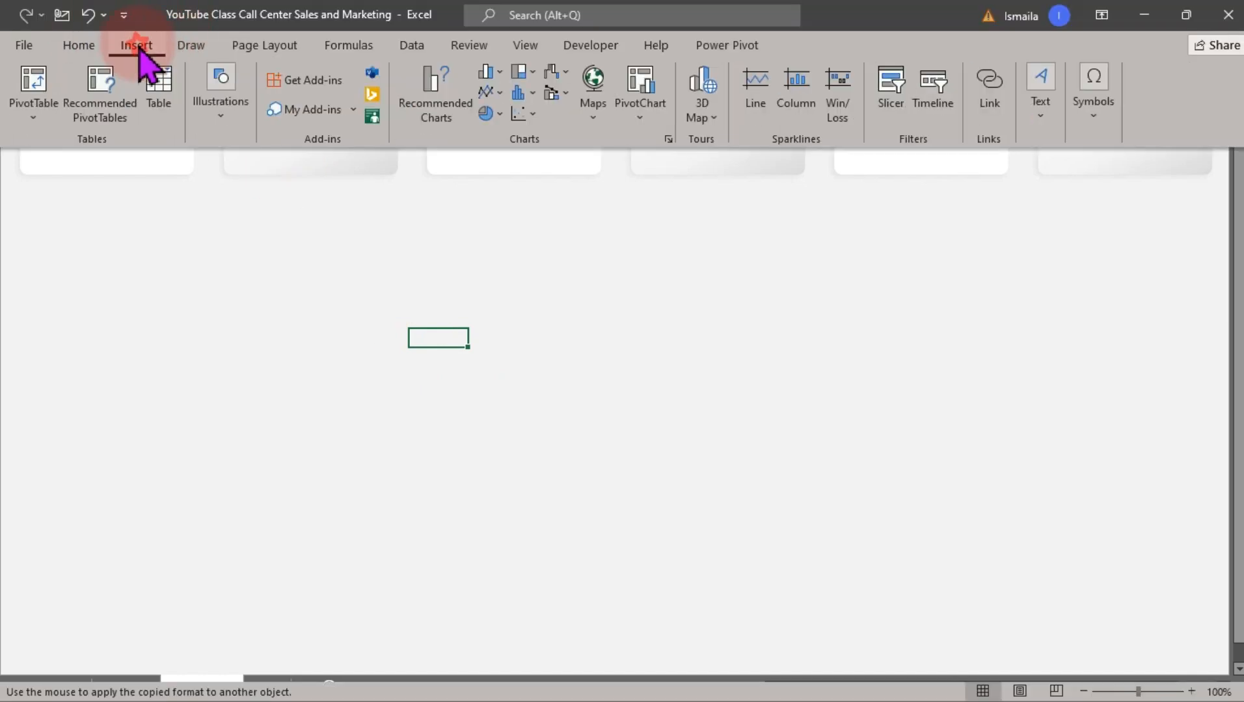
click(211, 120)
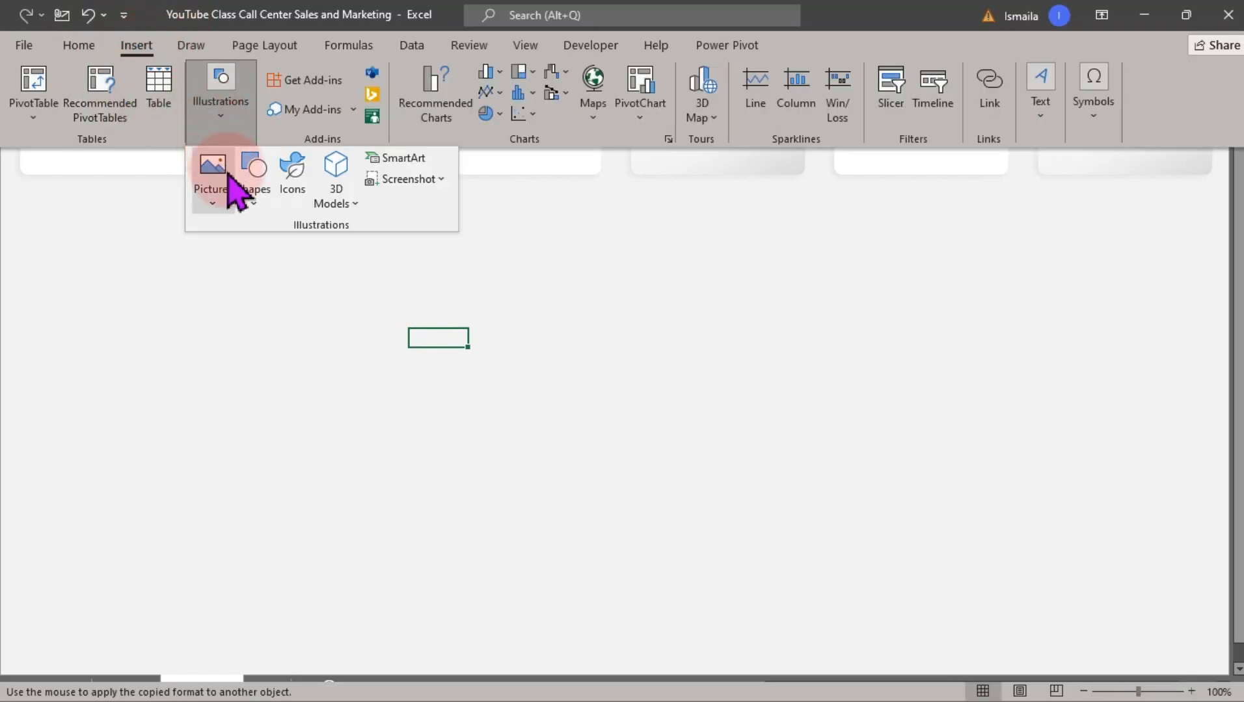
click(216, 200)
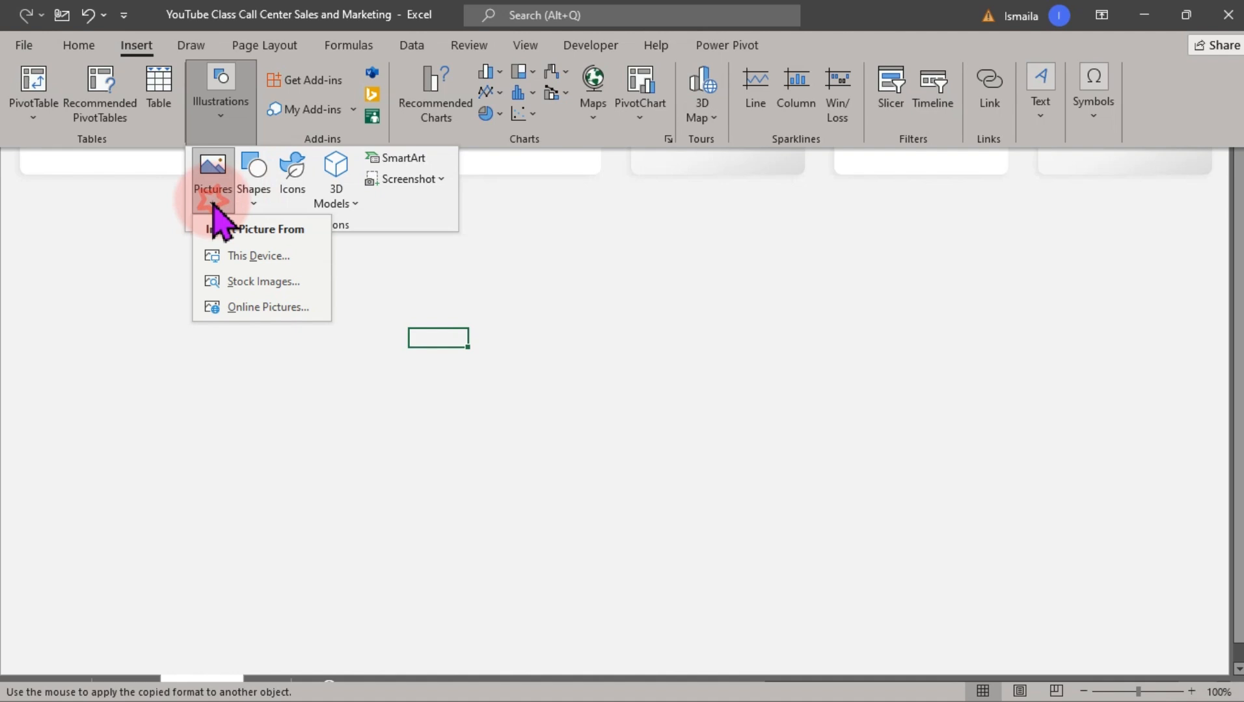
click(239, 258)
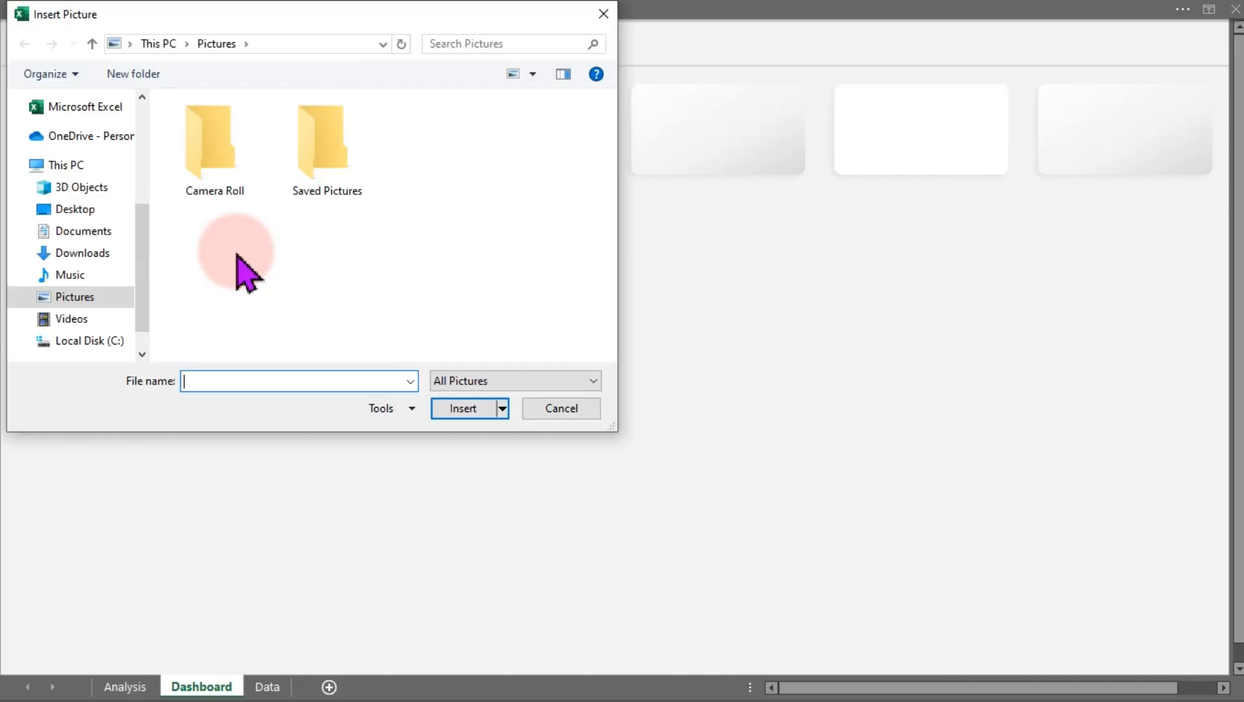
click(81, 207)
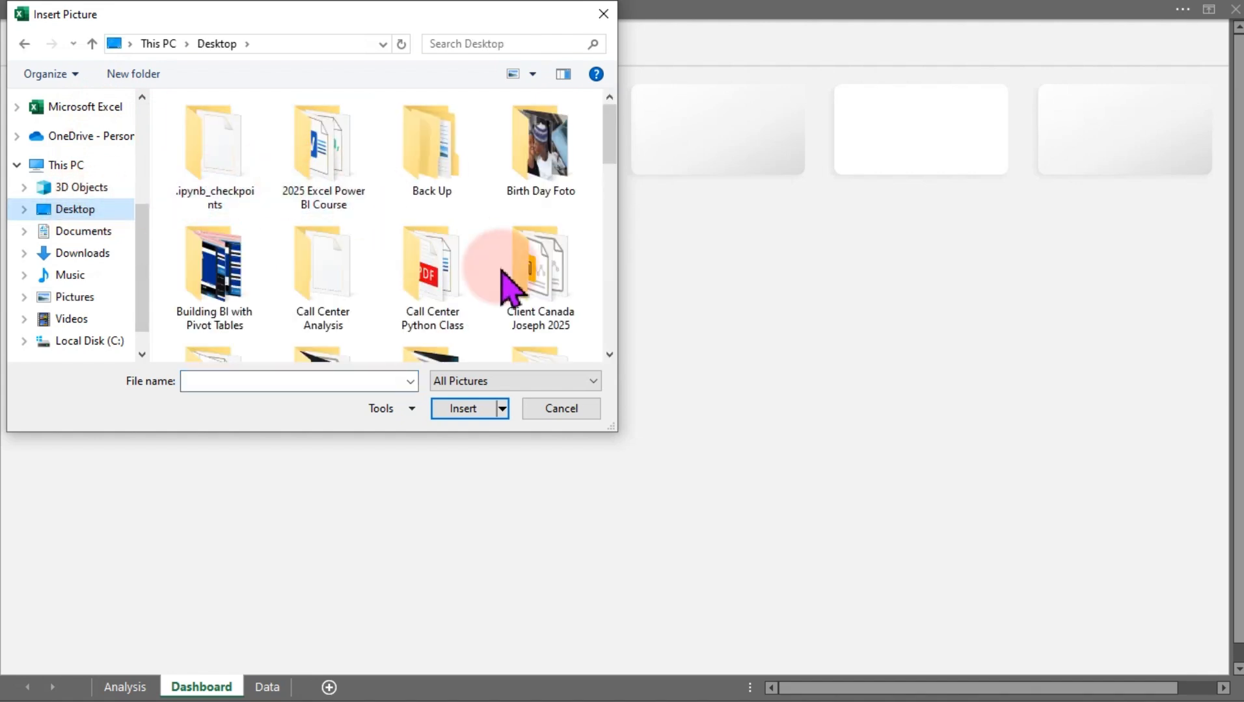
drag(603, 138, 606, 168)
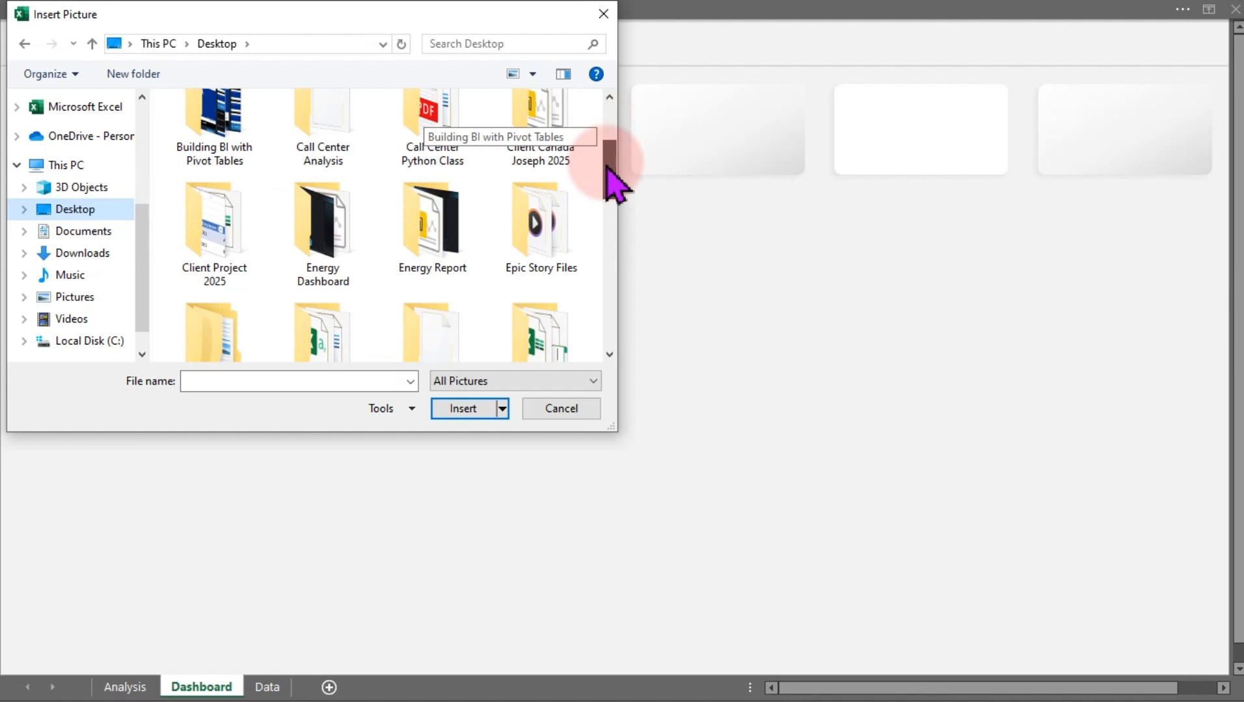
double_click(432, 125)
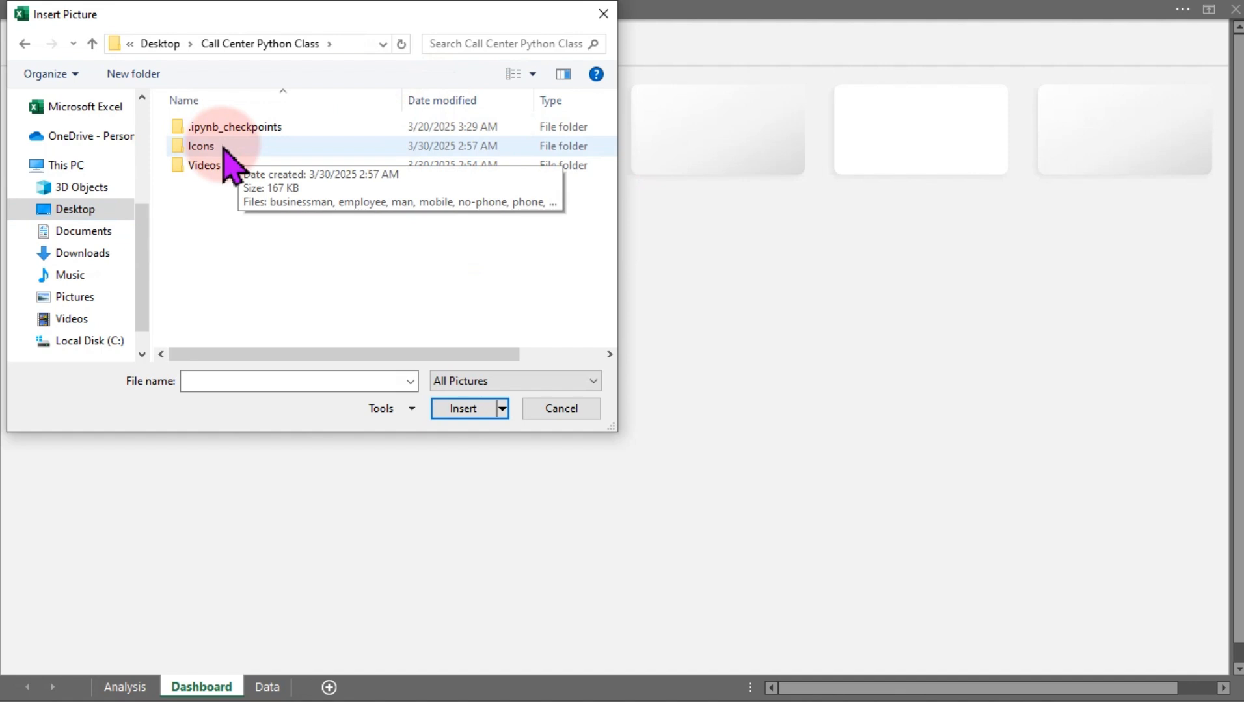
click(223, 148)
double_click(223, 148)
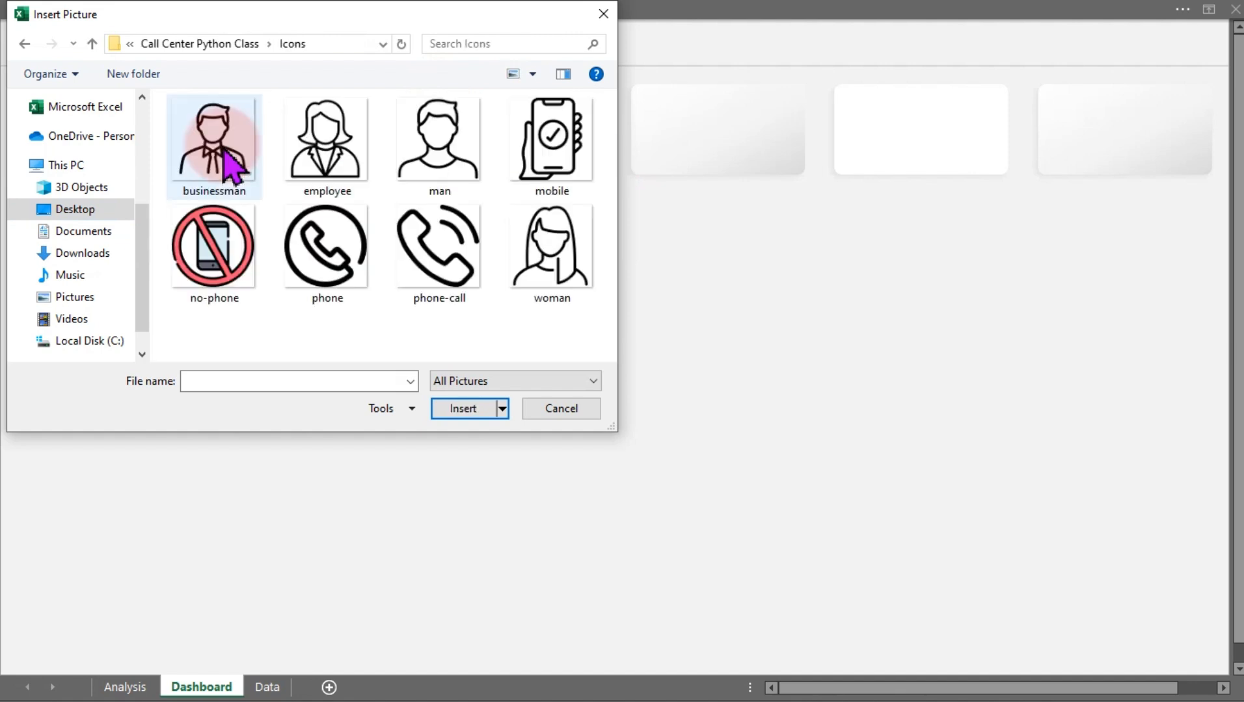
click(218, 140)
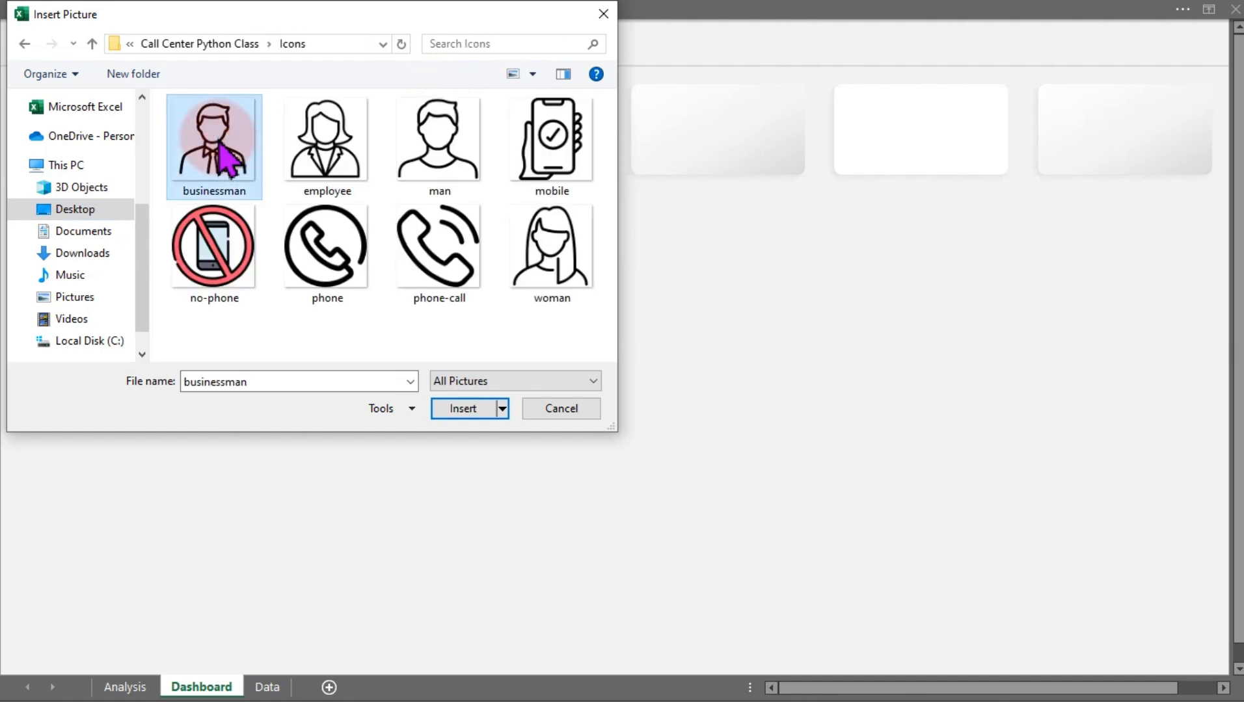
key(ctrl+a)
click(463, 409)
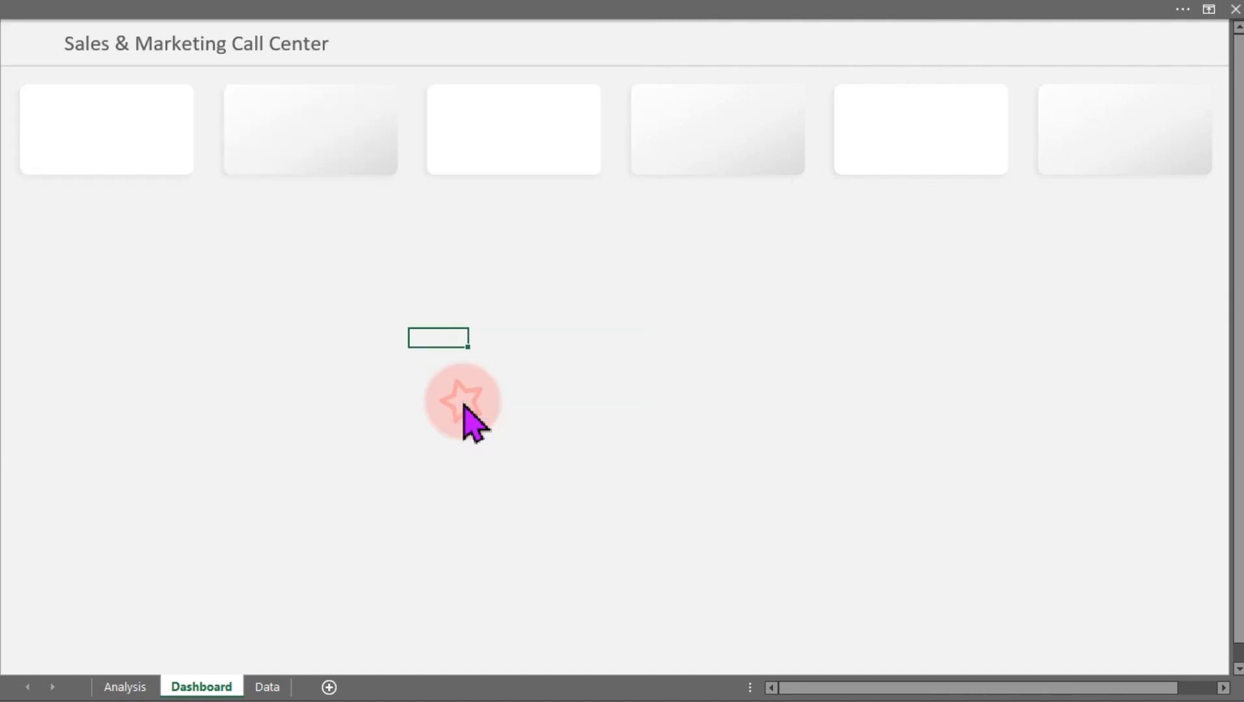
Spread the inserted icons apart across the empty area of the sheet
drag(409, 327, 417, 400)
drag(437, 434, 637, 292)
drag(458, 452, 448, 321)
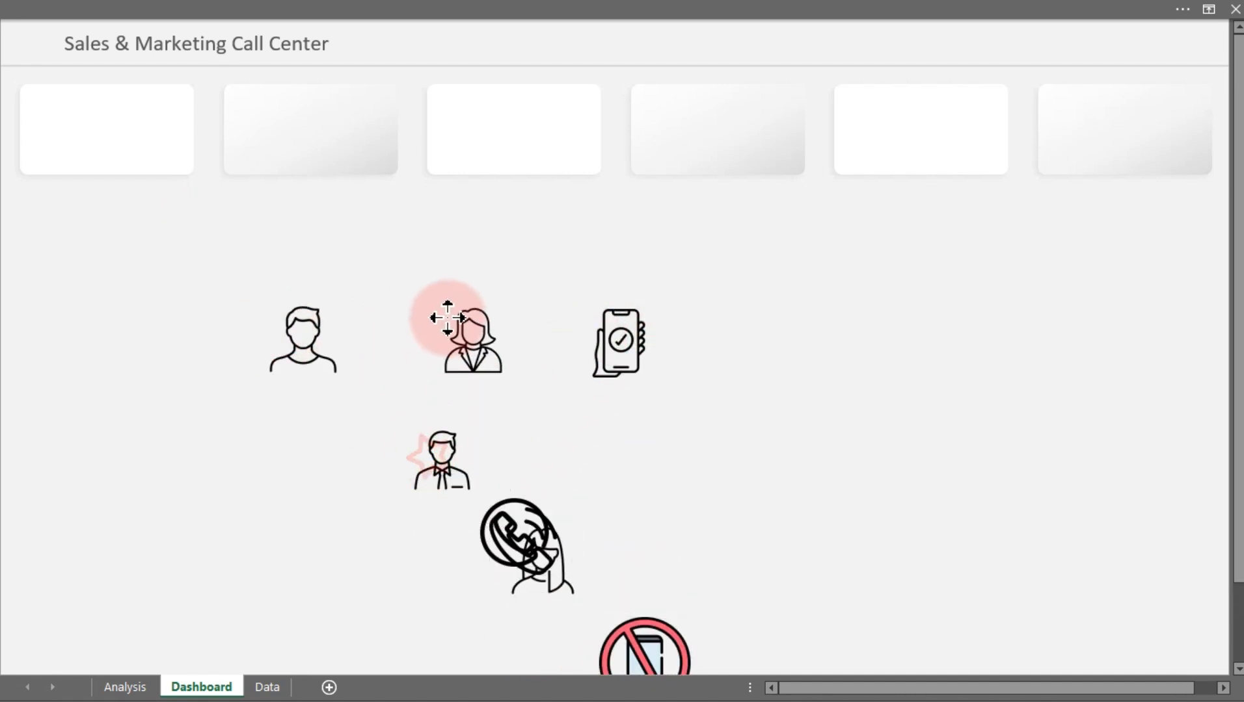
drag(444, 467, 264, 414)
drag(514, 534, 136, 275)
drag(663, 622, 823, 337)
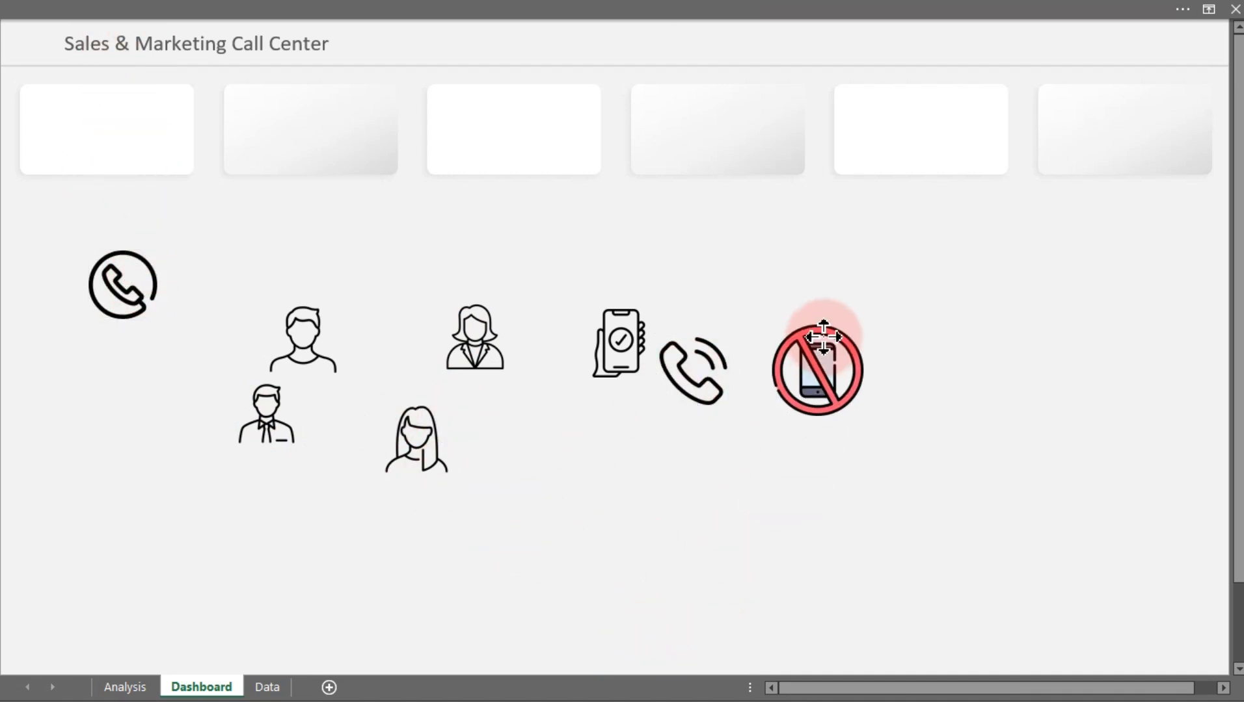
Shrink the phone-call icon and place it at the left of the first KPI card
click(697, 369)
click(708, 395)
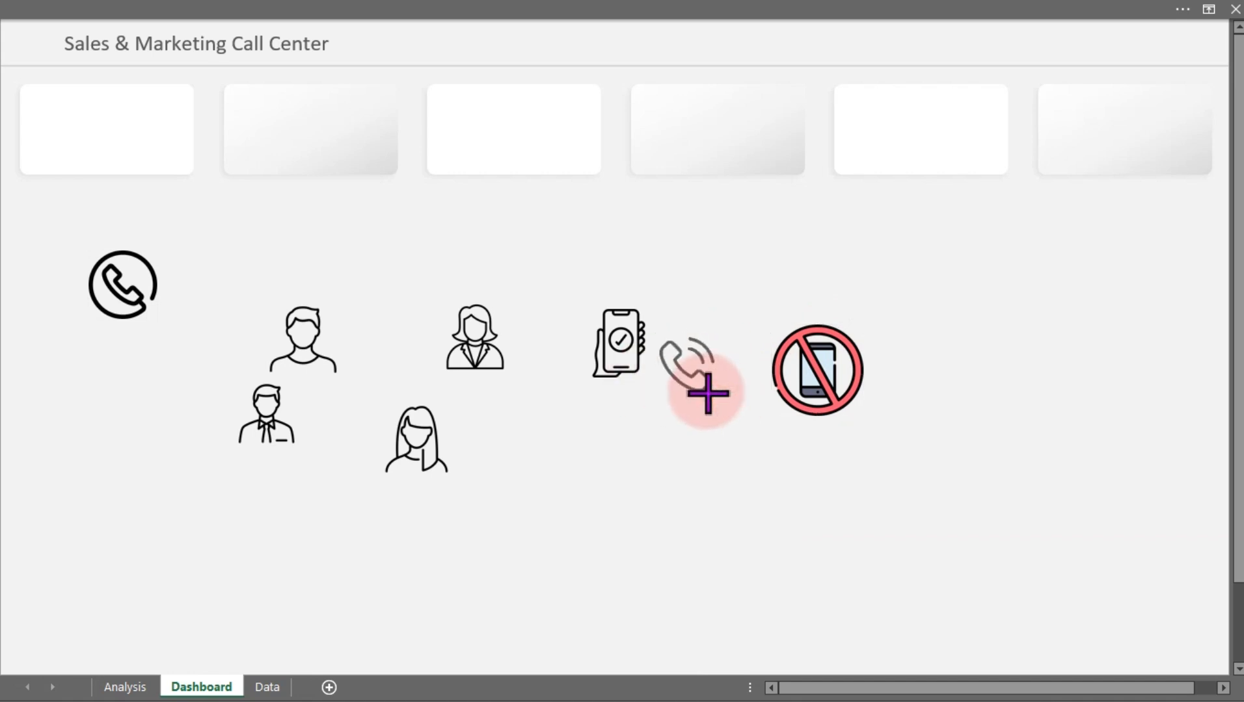
drag(682, 368, 46, 135)
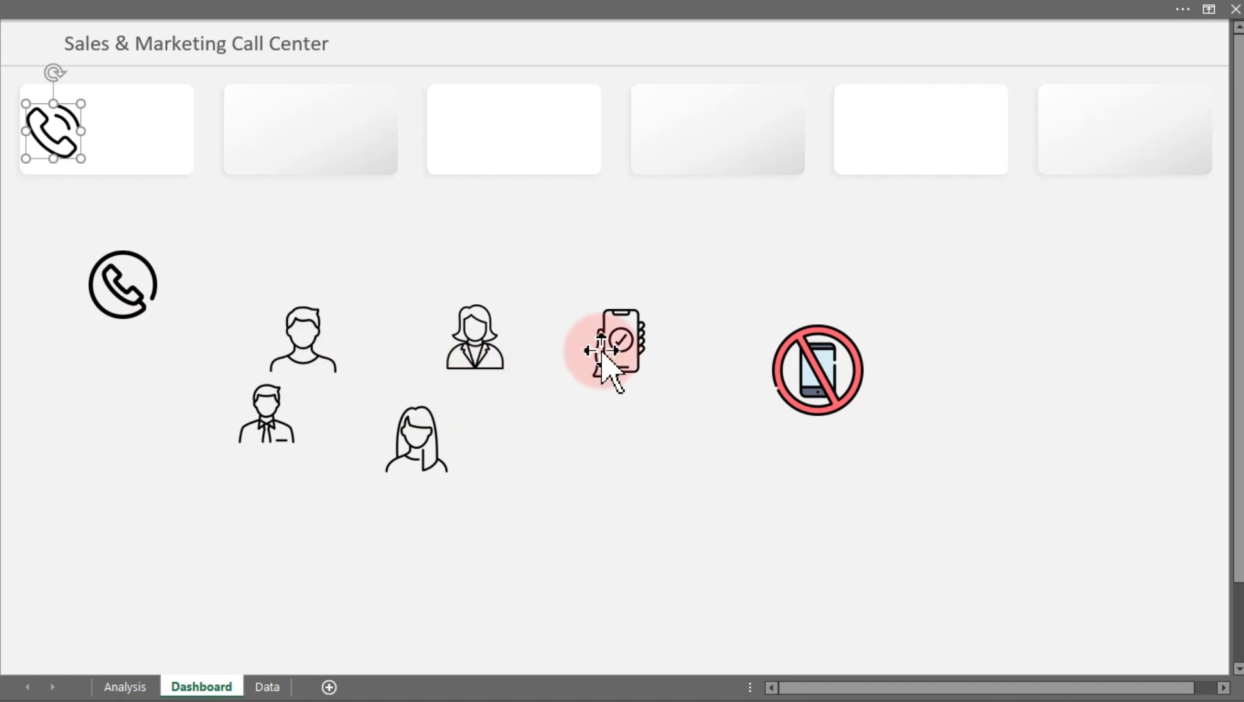
Move the mobile check icon into the second KPI card and shrink it slightly
click(634, 363)
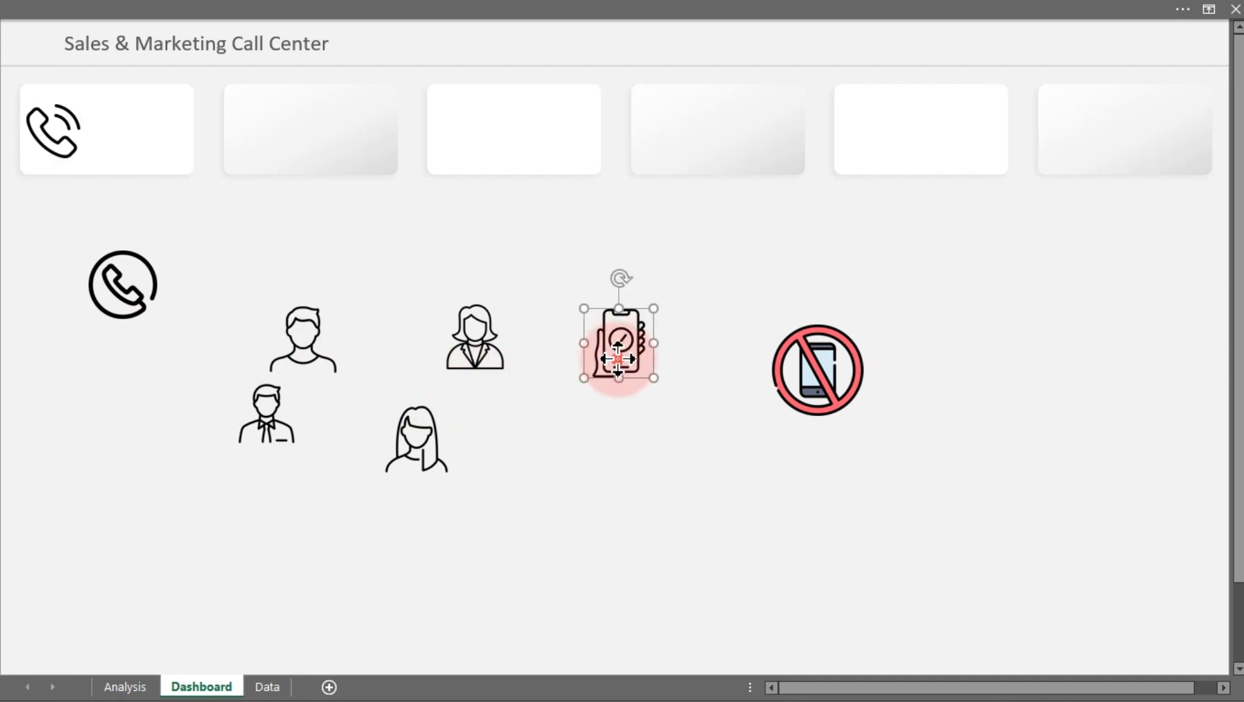
drag(618, 359, 253, 152)
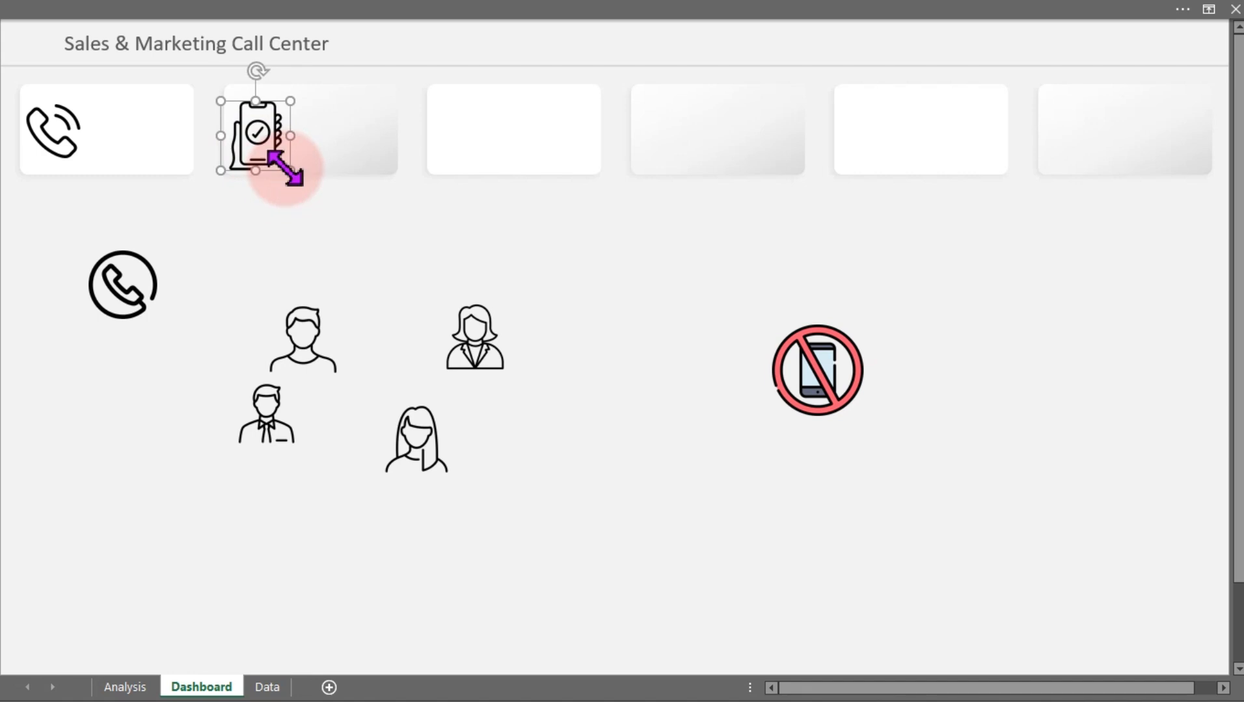
drag(285, 168, 283, 162)
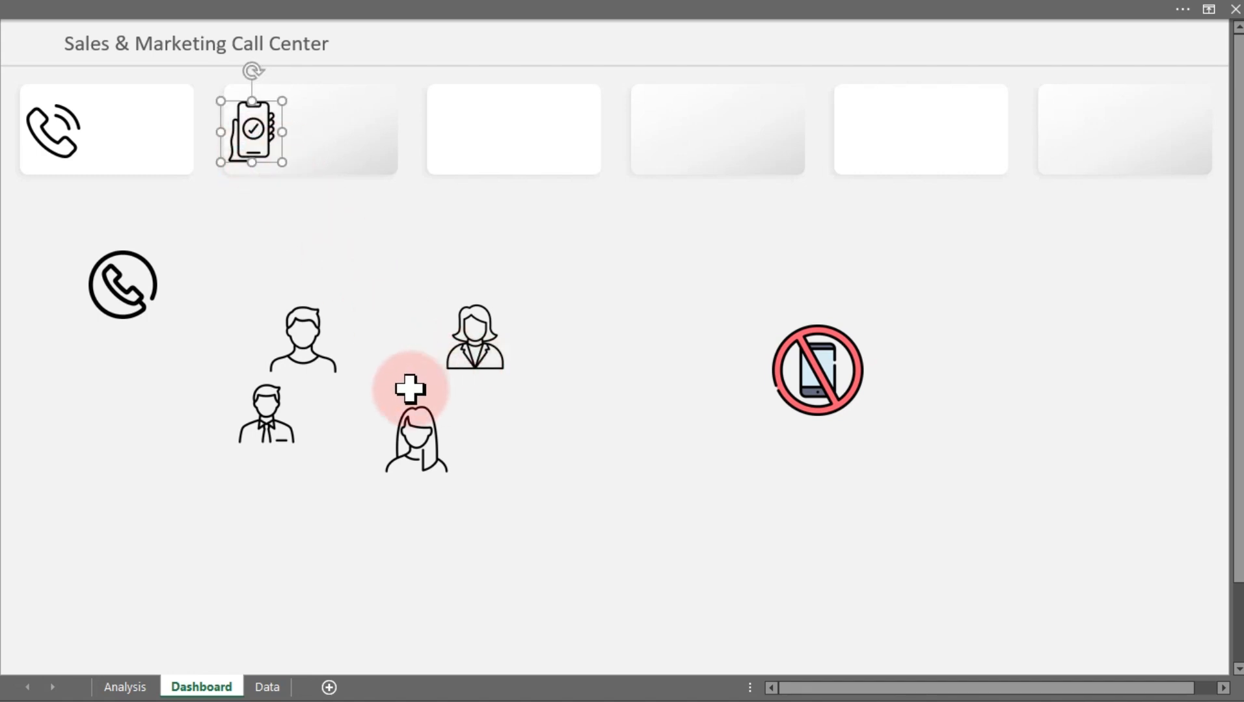
Shrink the circled phone icon and place it in the third KPI card
click(117, 299)
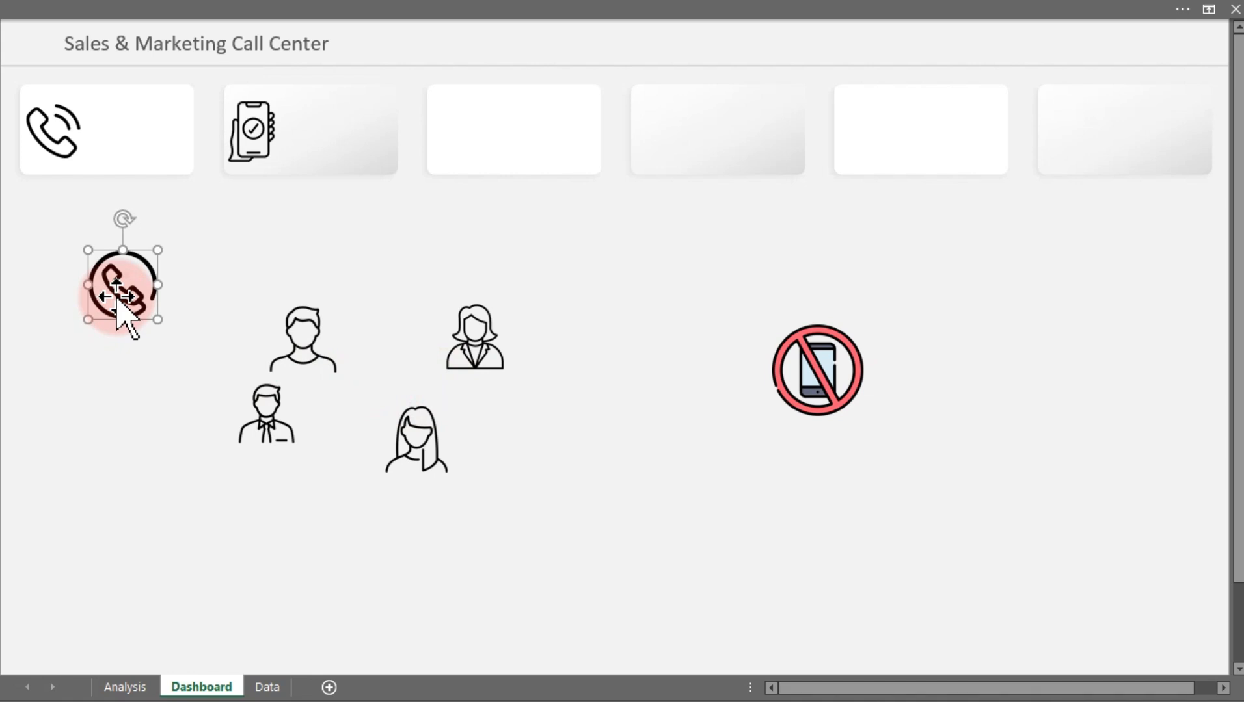
drag(156, 316, 453, 140)
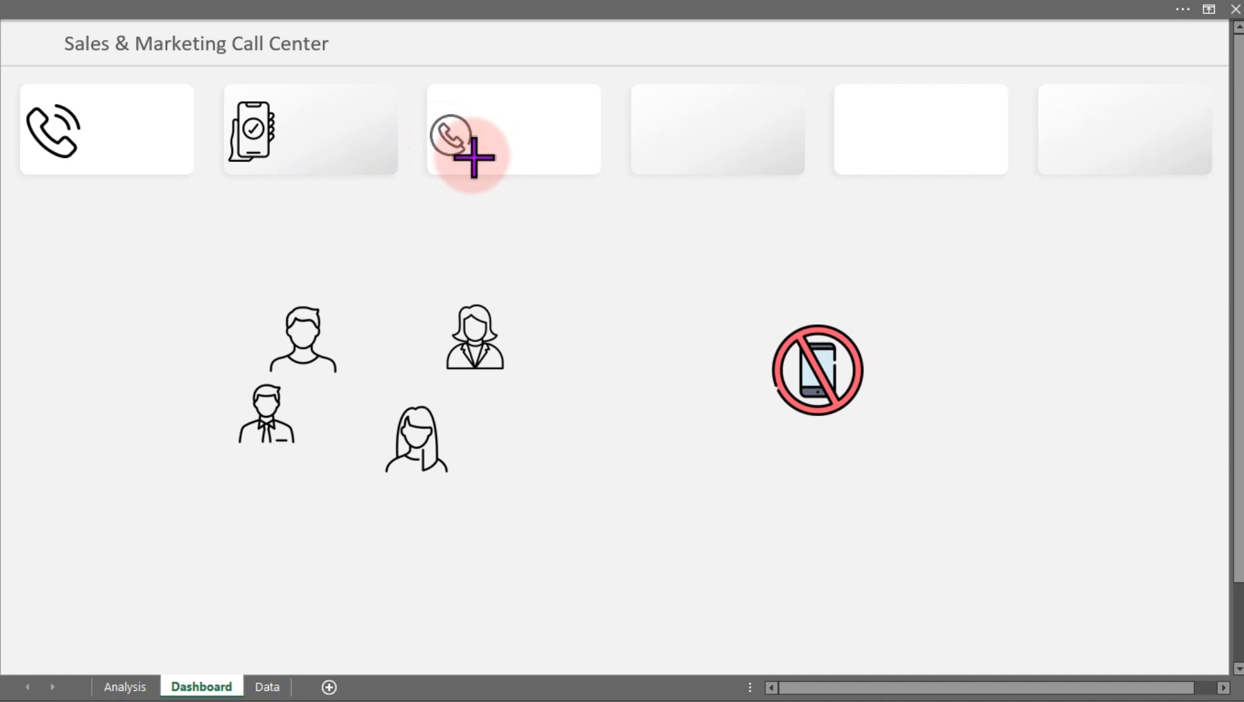
drag(478, 160, 467, 140)
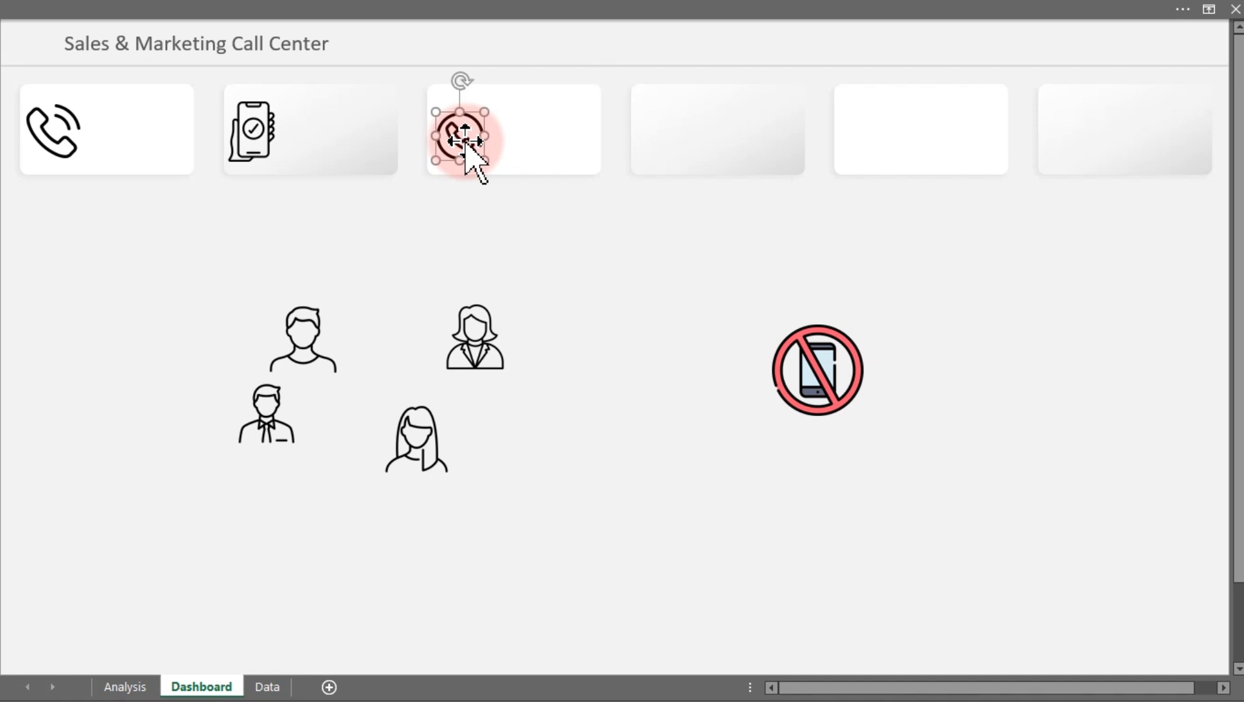
Shrink the no-phone icon into the fourth card and move the businessman icon into the fifth card
click(832, 372)
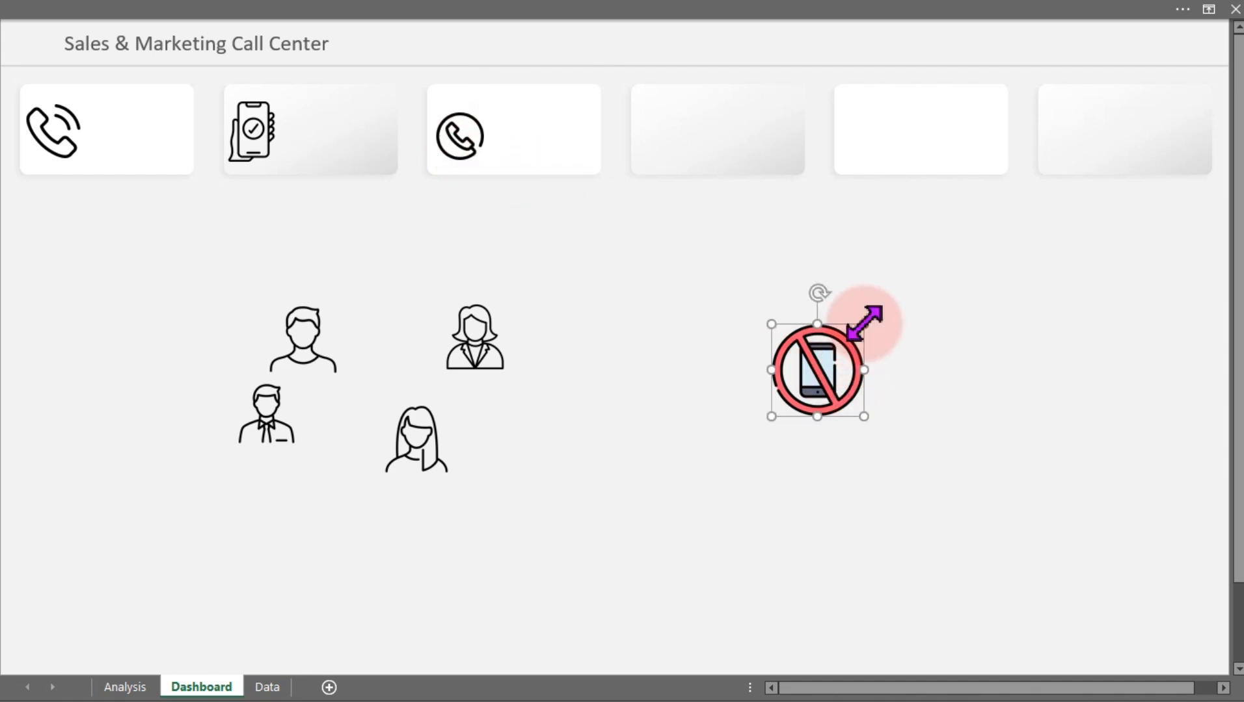
drag(860, 331, 670, 150)
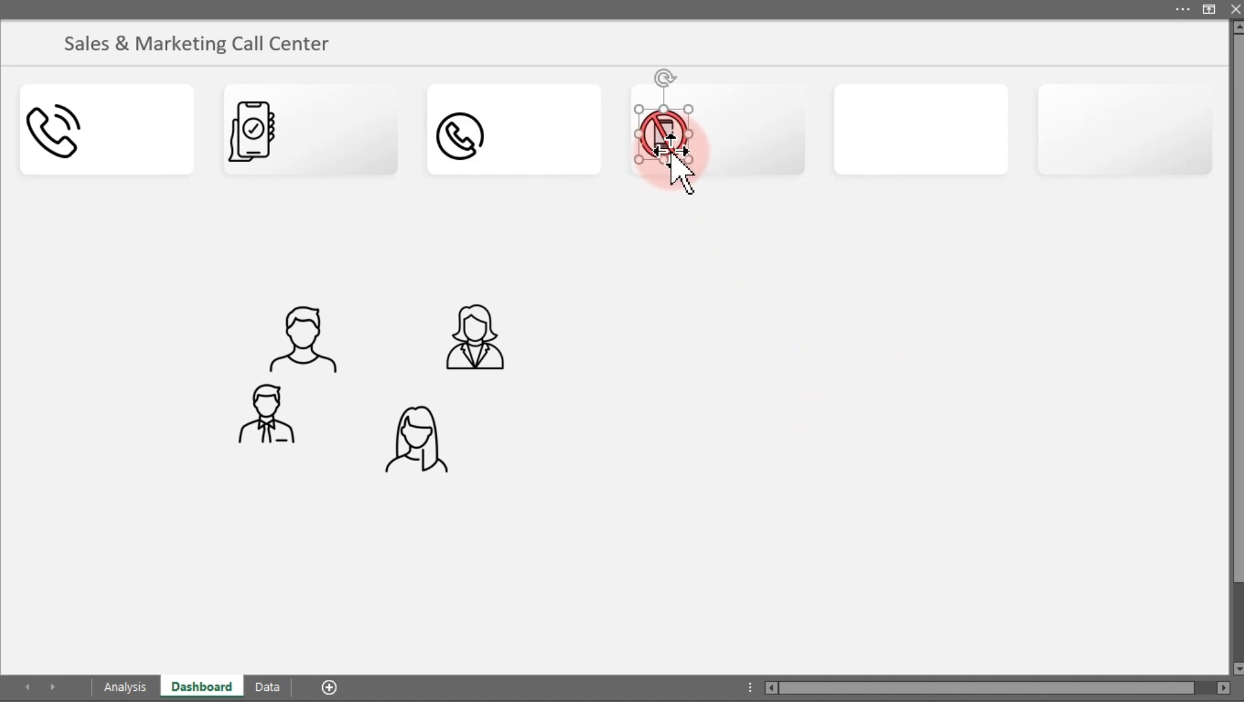
click(263, 419)
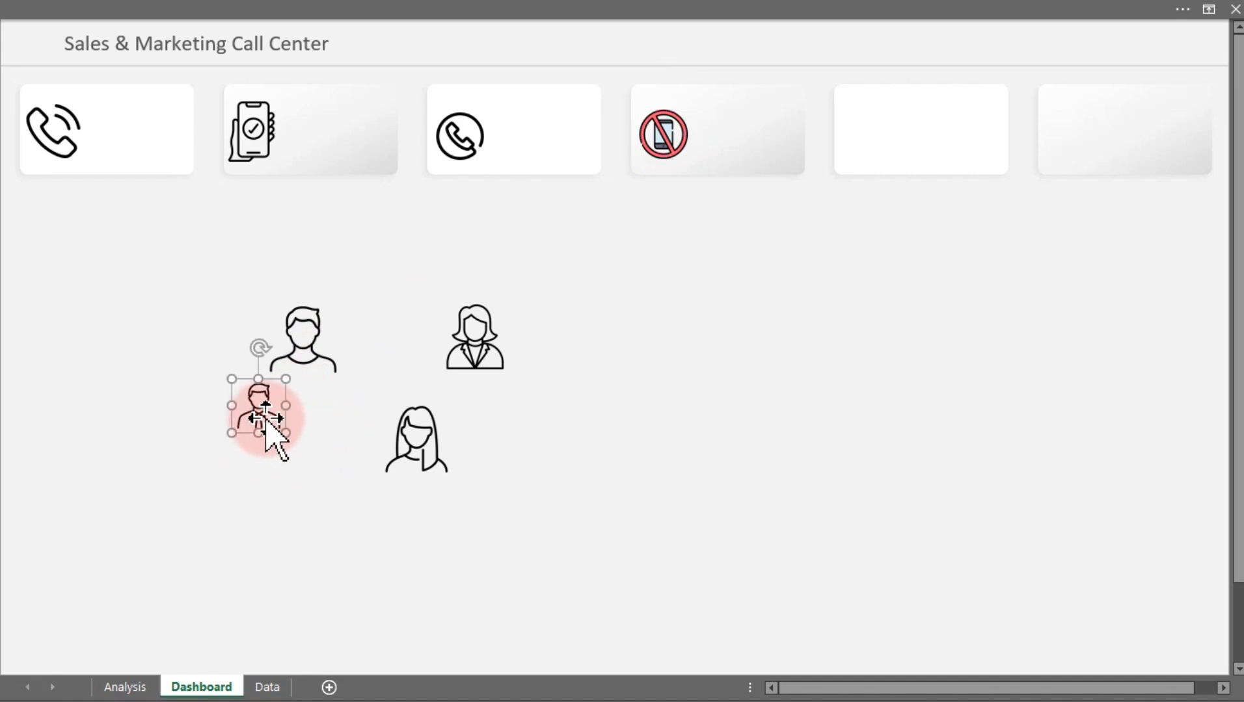
drag(264, 416, 861, 134)
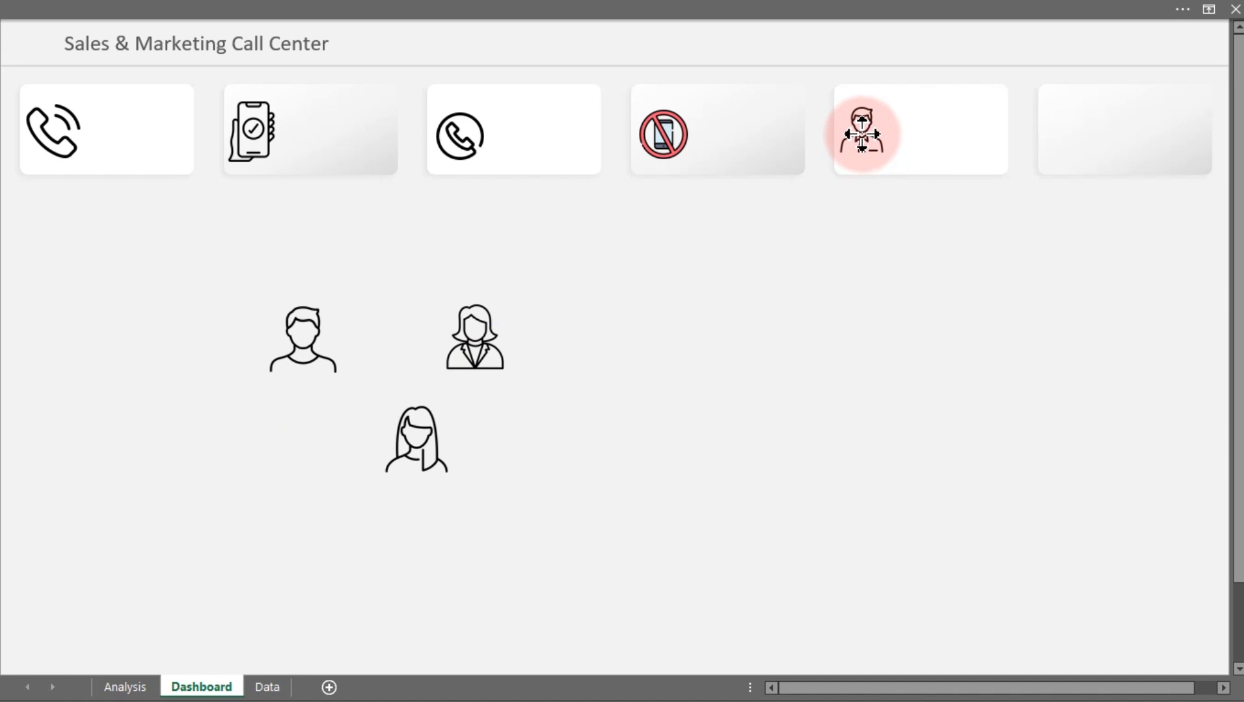
Shrink the woman icon and place it in the sixth KPI card
click(419, 439)
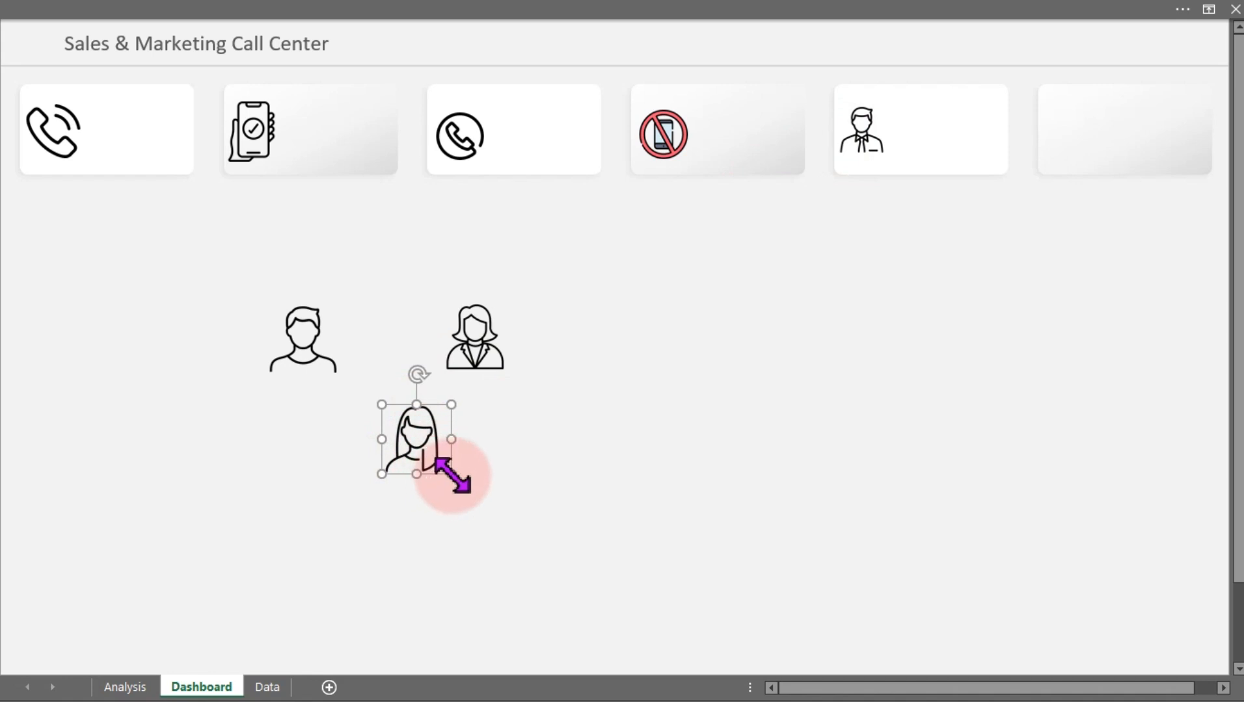
drag(455, 476, 433, 455)
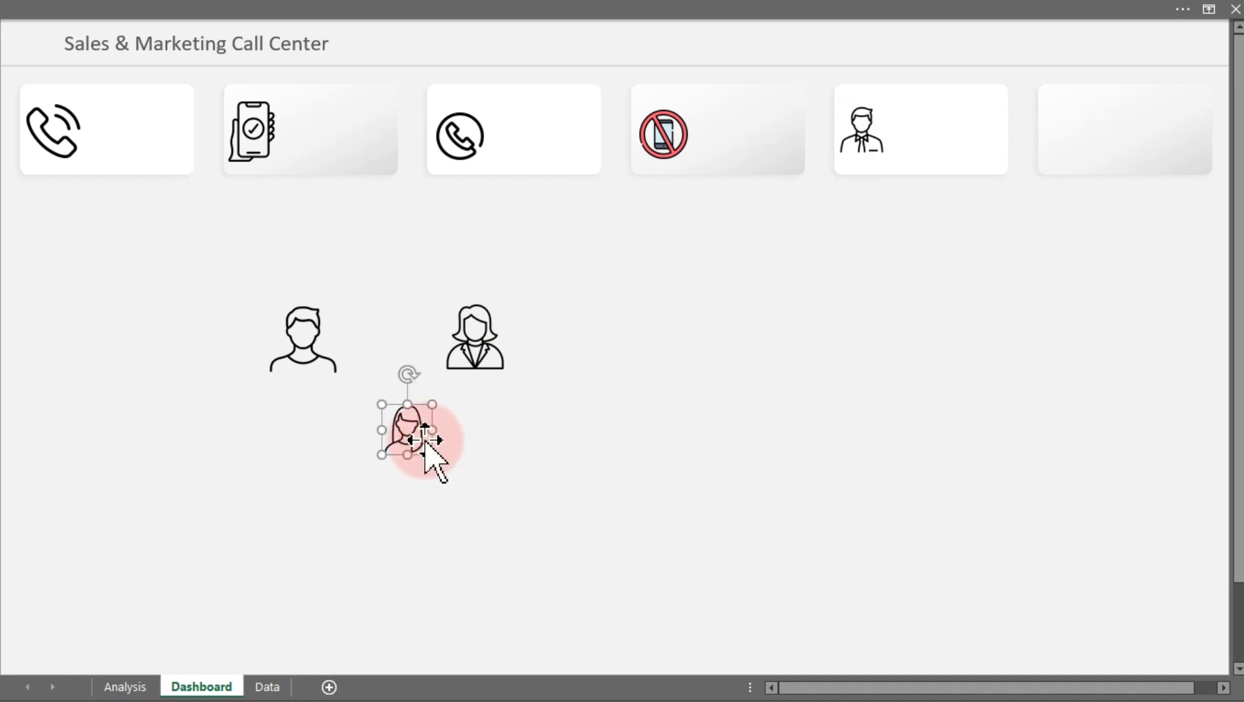
drag(444, 410, 1063, 122)
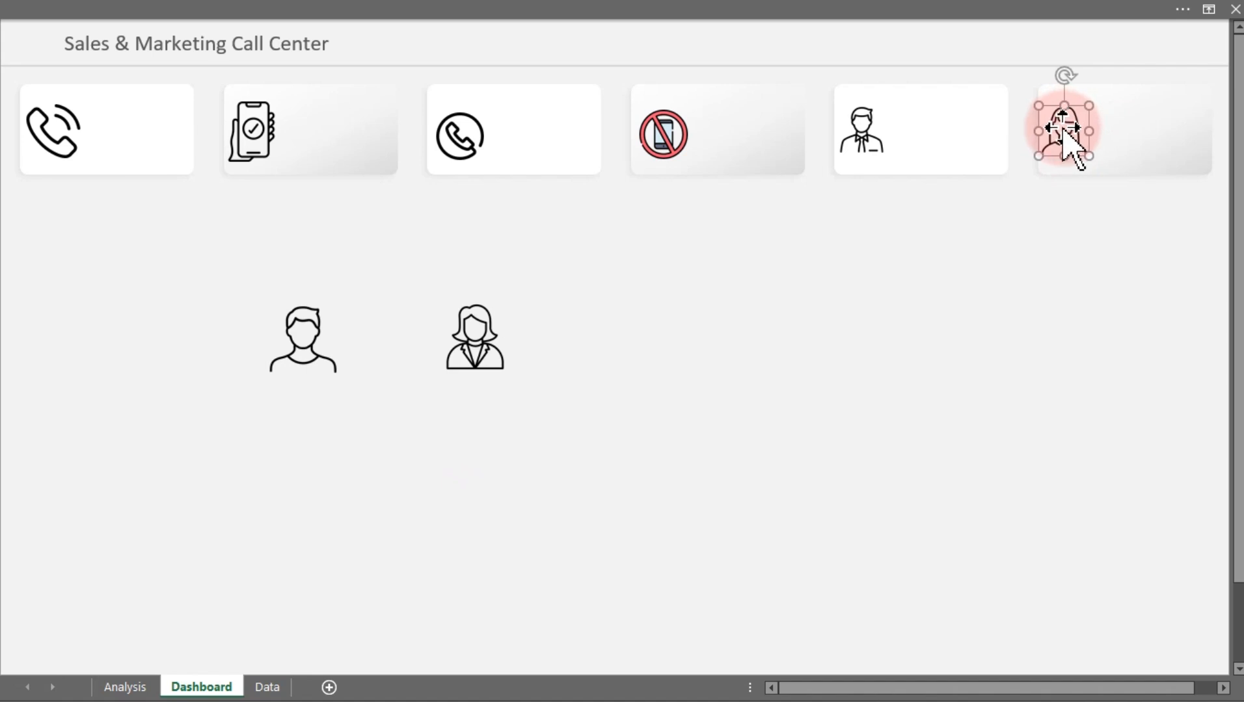
drag(1064, 128, 1064, 128)
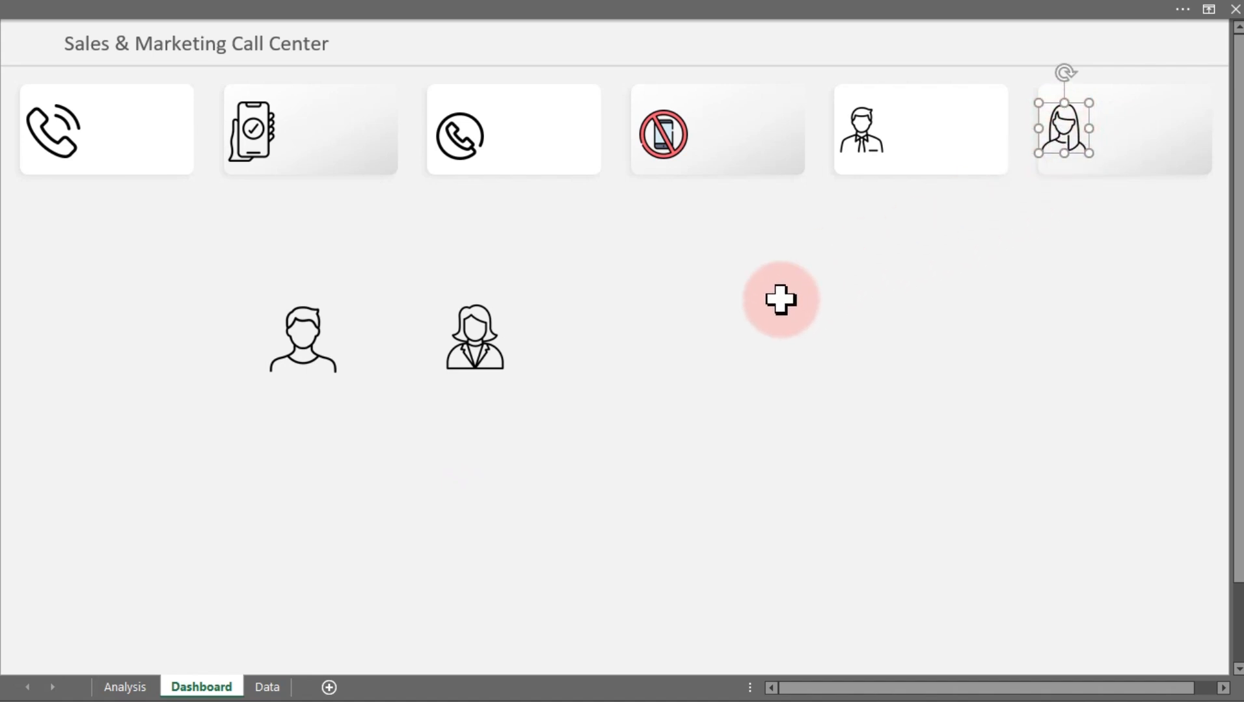
Delete the unused man and employee icons from the sheet
click(302, 333)
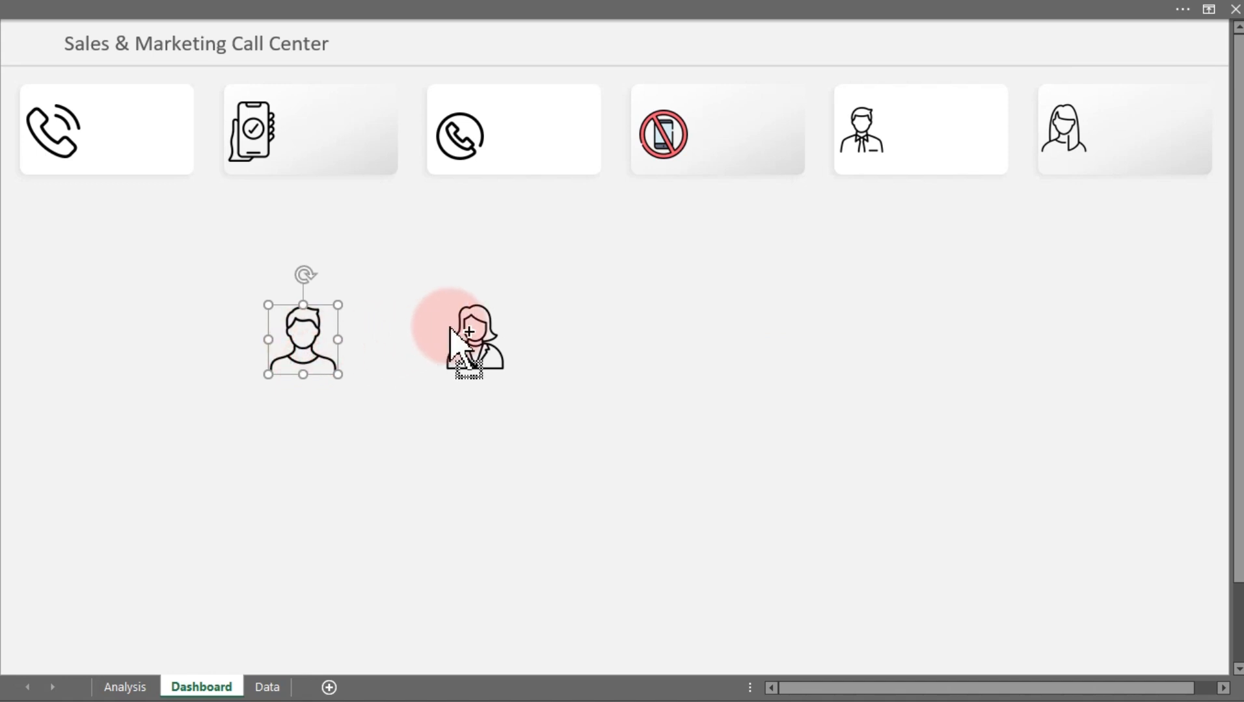
ctrl+click(484, 329)
key(Delete)
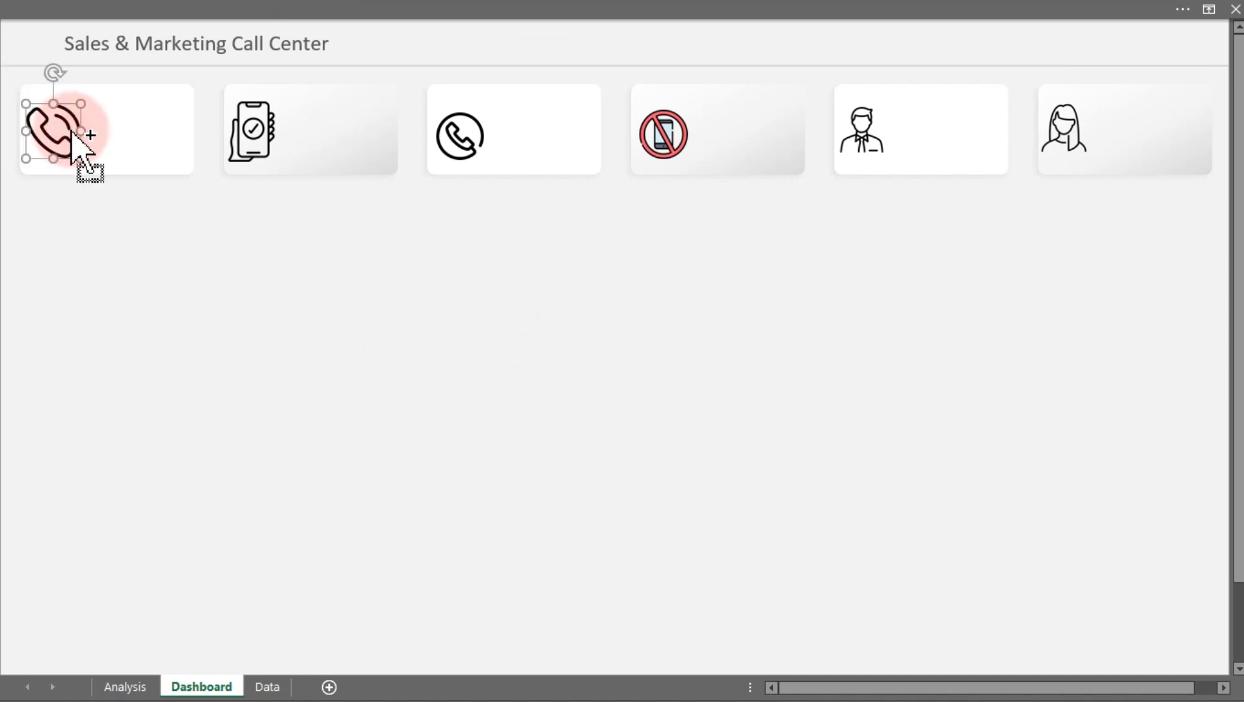
Duplicate the first card's phone icon and place the copy beside the dashboard title
key(ctrl+d)
drag(62, 135, 130, 313)
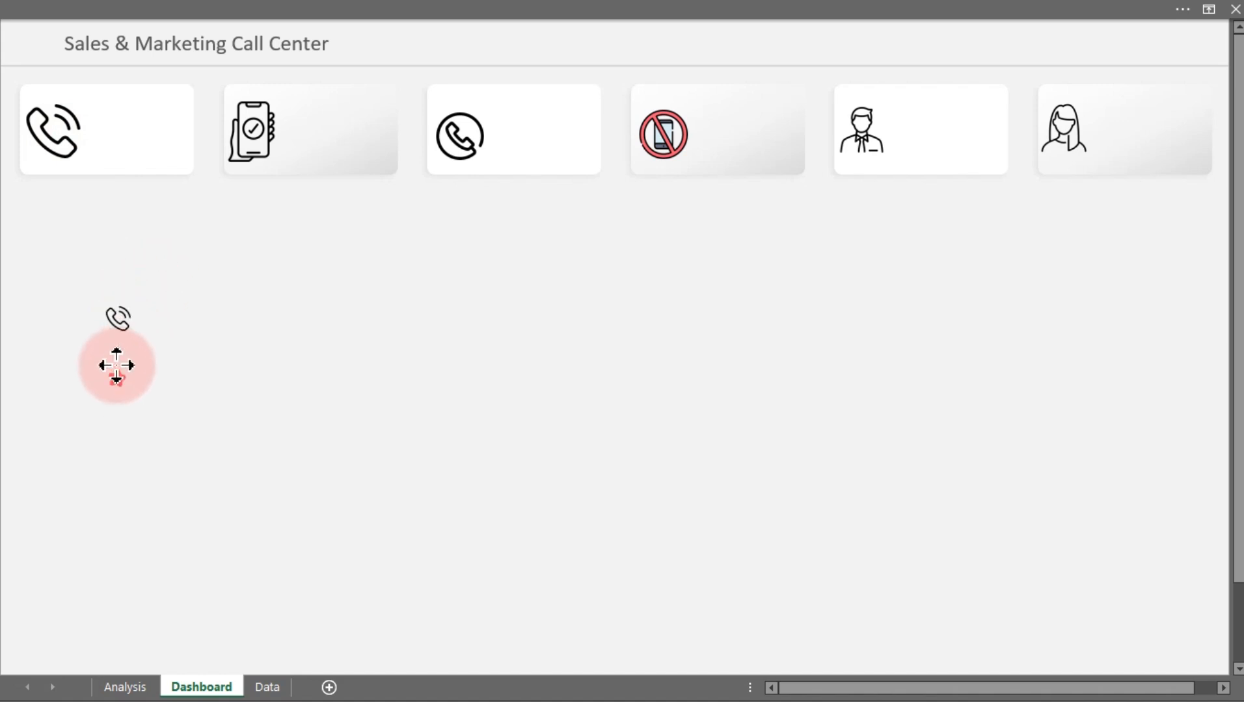
drag(114, 364, 40, 99)
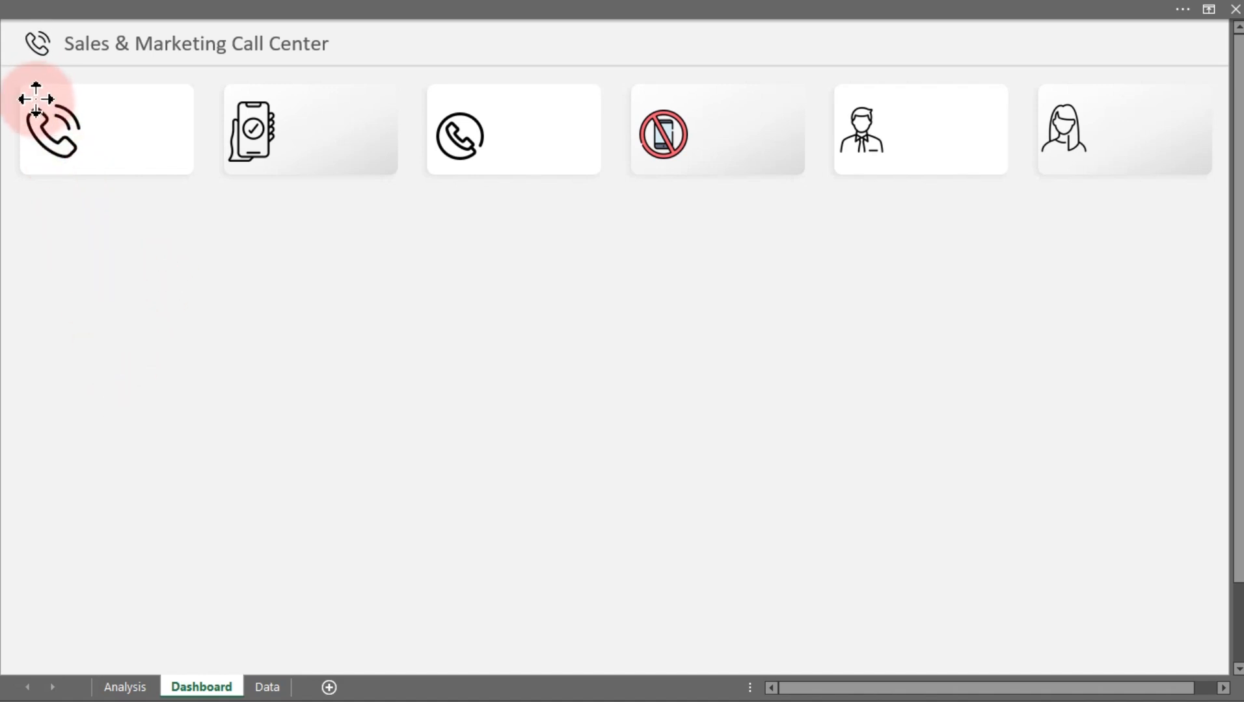
Recolor the phone icons in the first and second KPI cards to the light gray variant
click(43, 140)
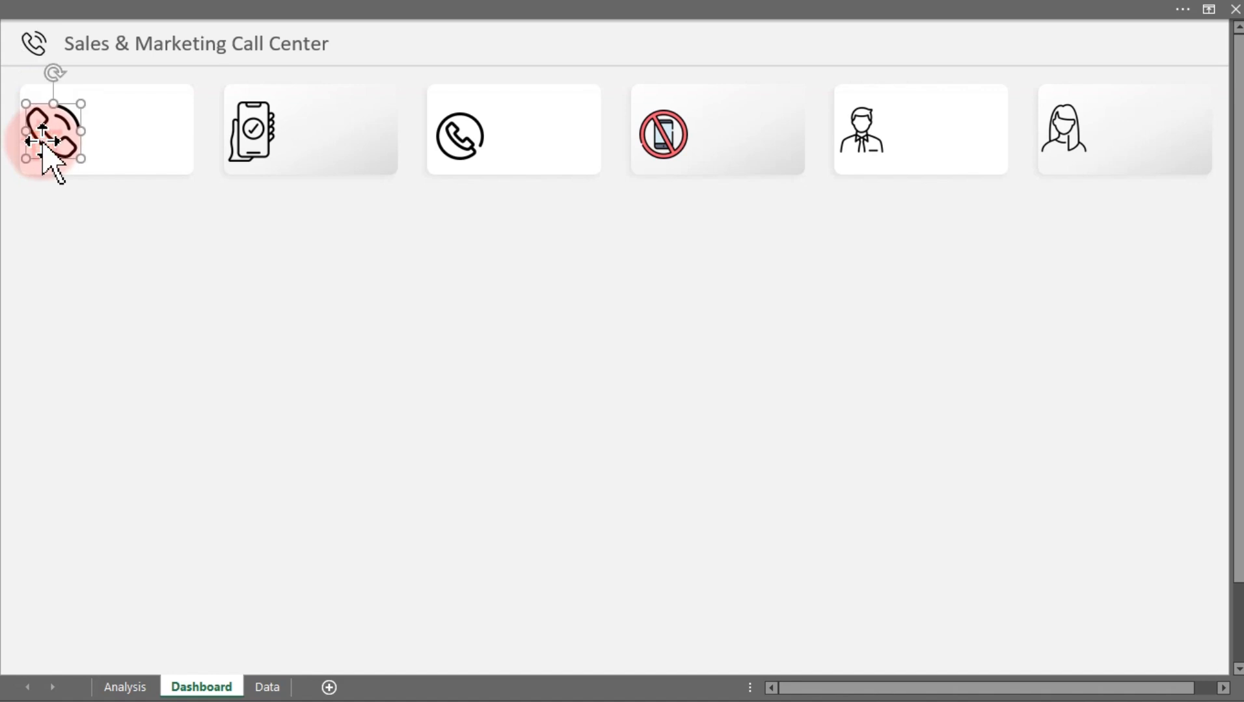
key(ctrl+1)
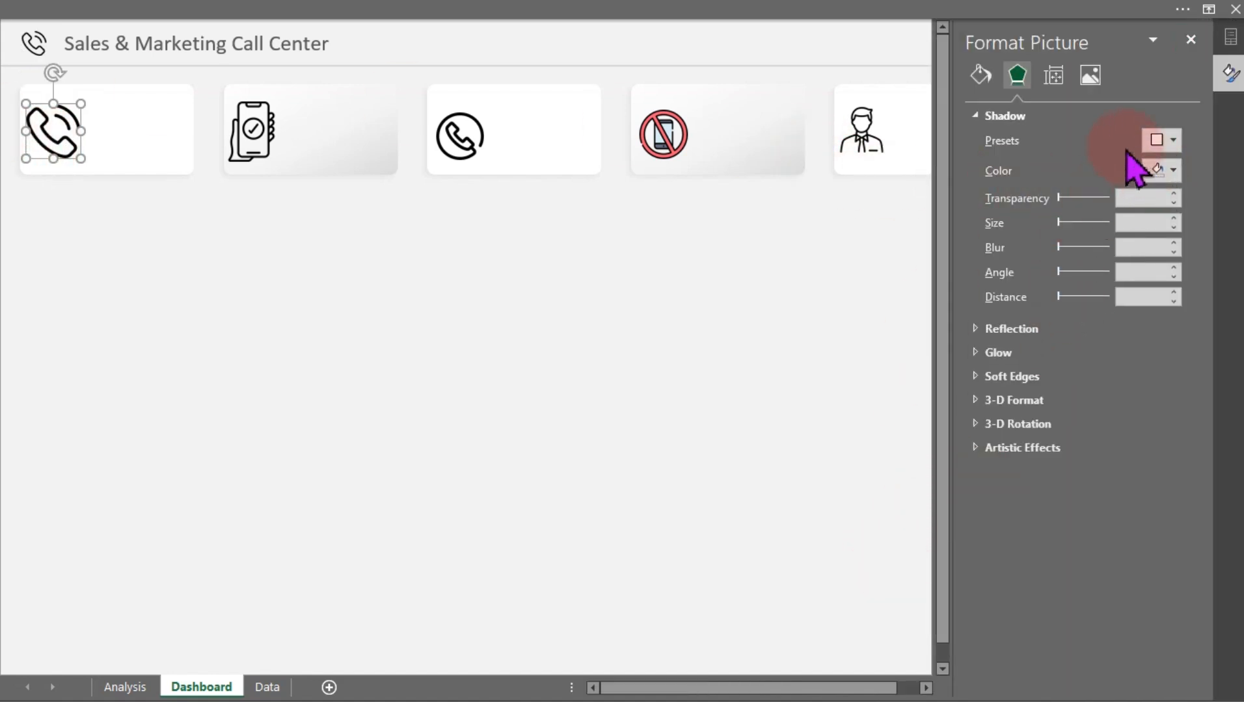
click(1091, 77)
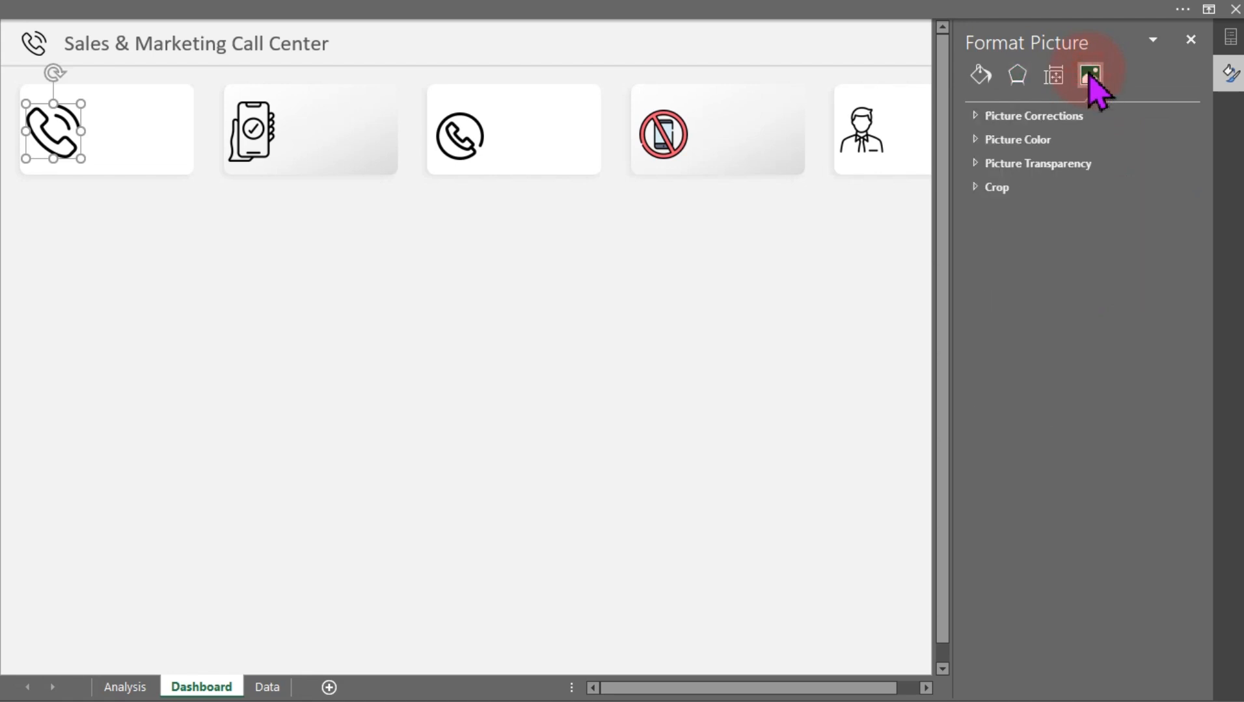
click(1010, 140)
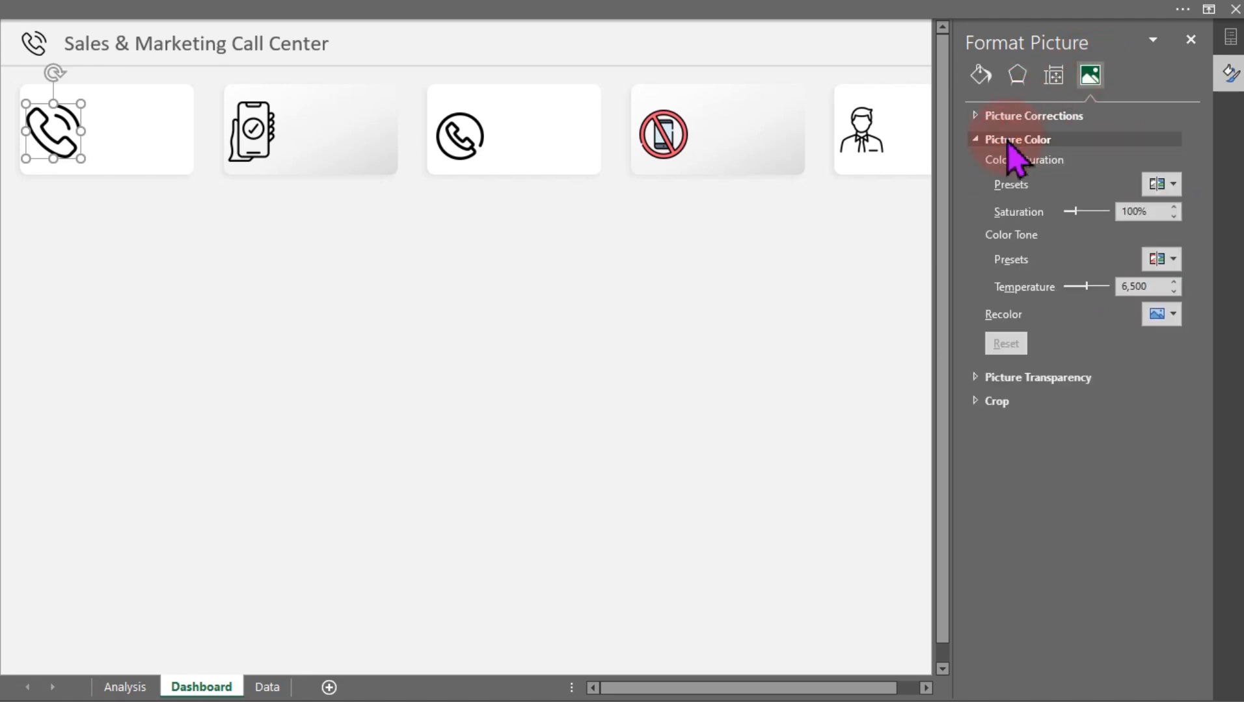
click(1169, 323)
click(838, 493)
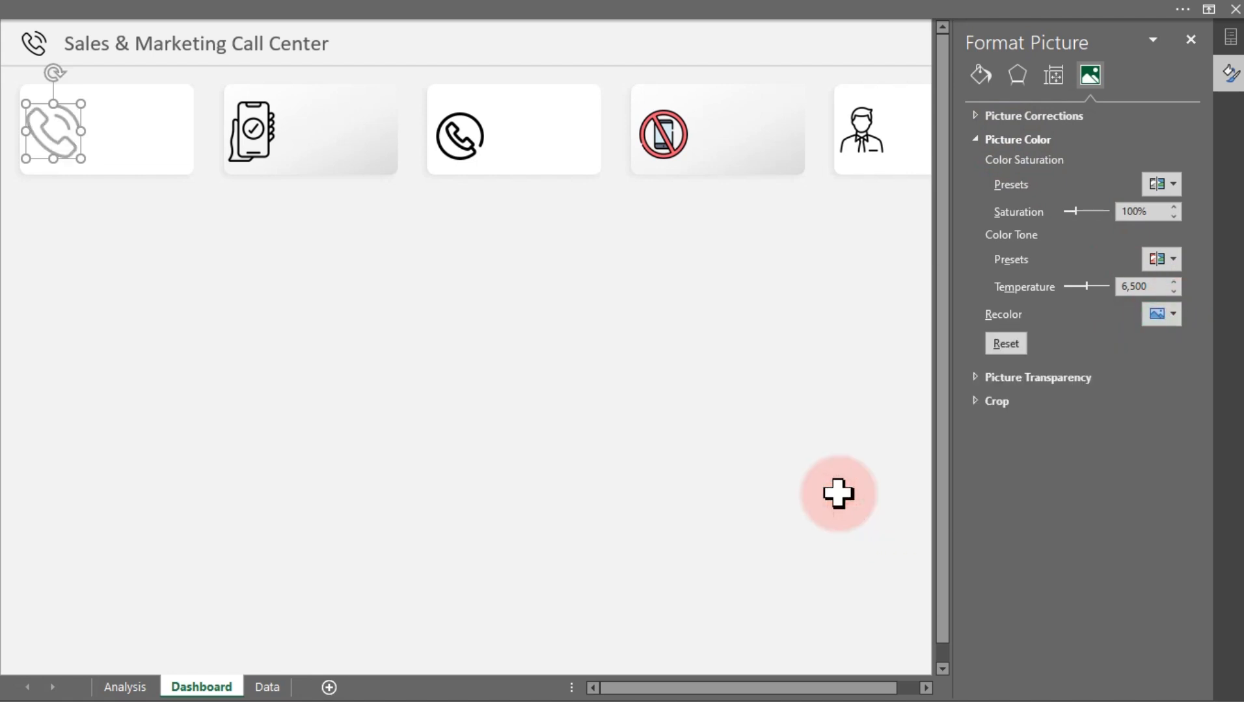
click(246, 135)
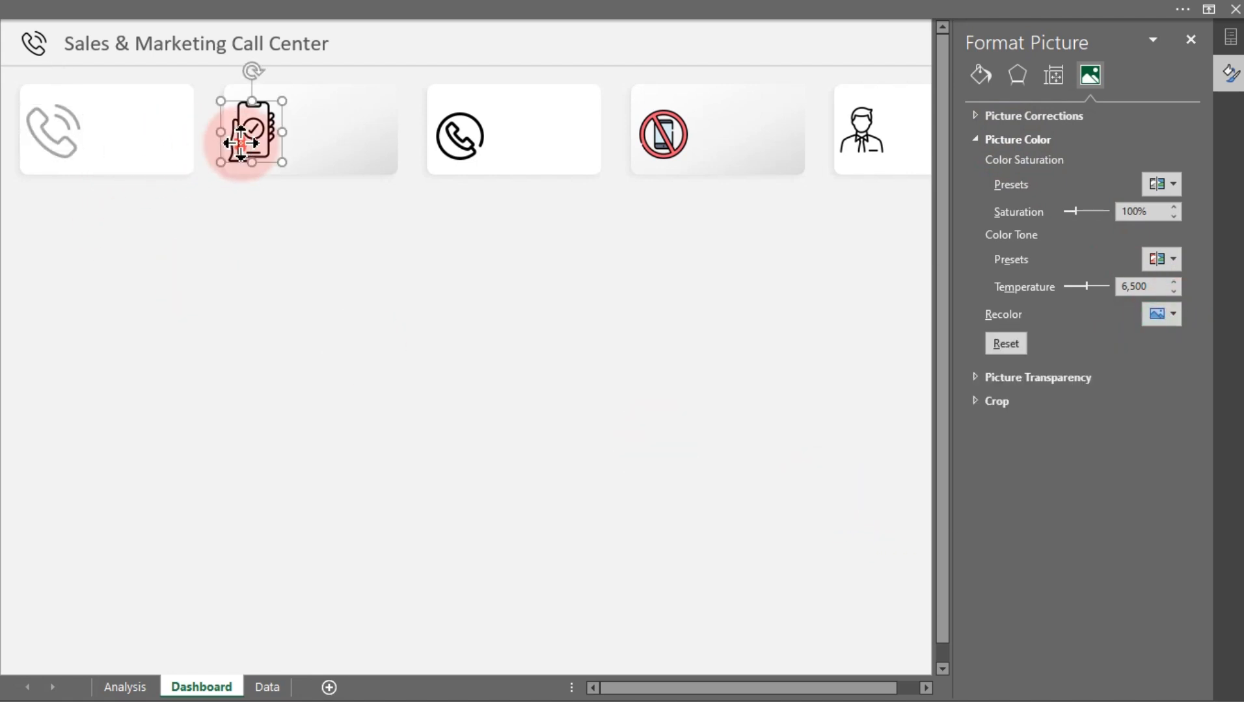
click(1159, 319)
click(849, 490)
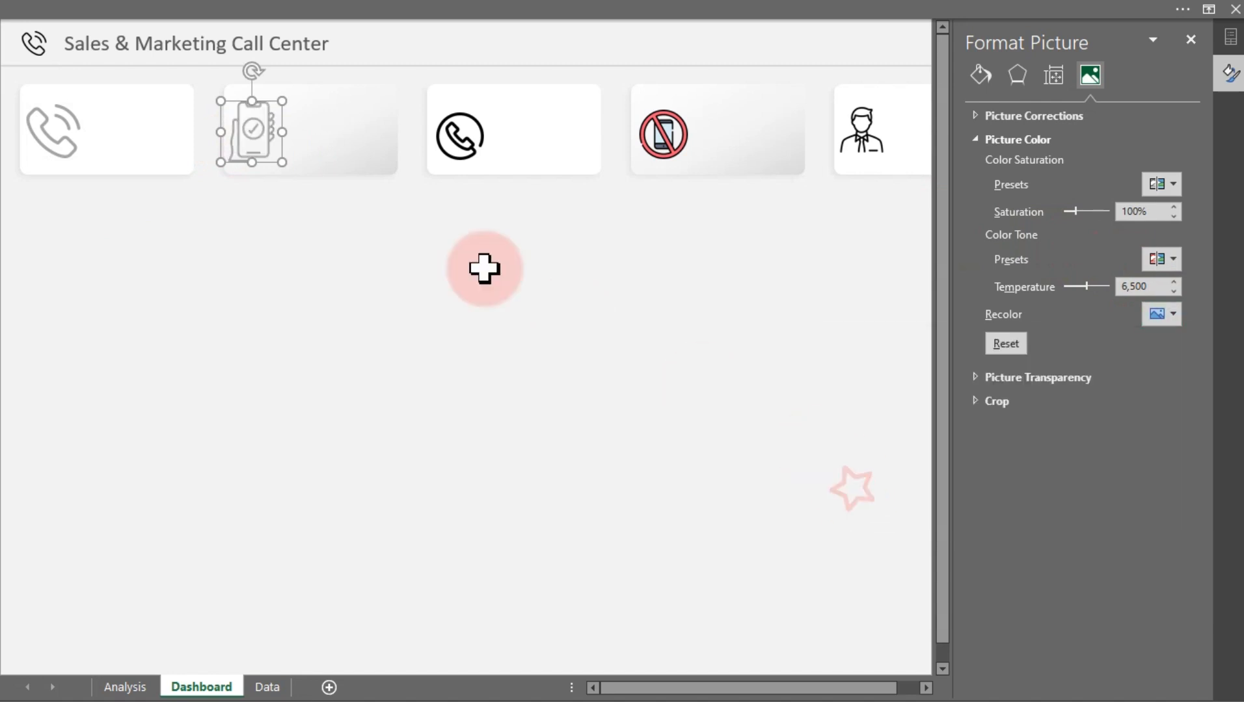
Recolor the third card's phone icon and the businessman icon to the same light gray variant
click(454, 137)
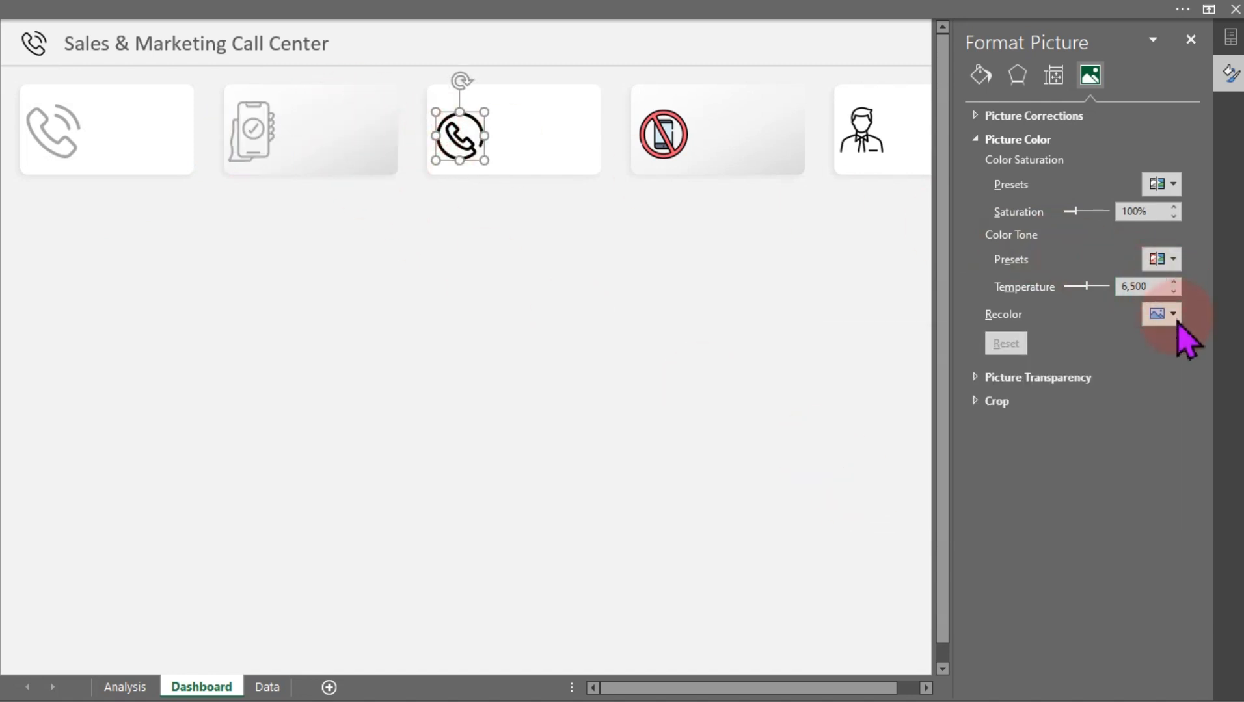
click(1174, 317)
click(841, 496)
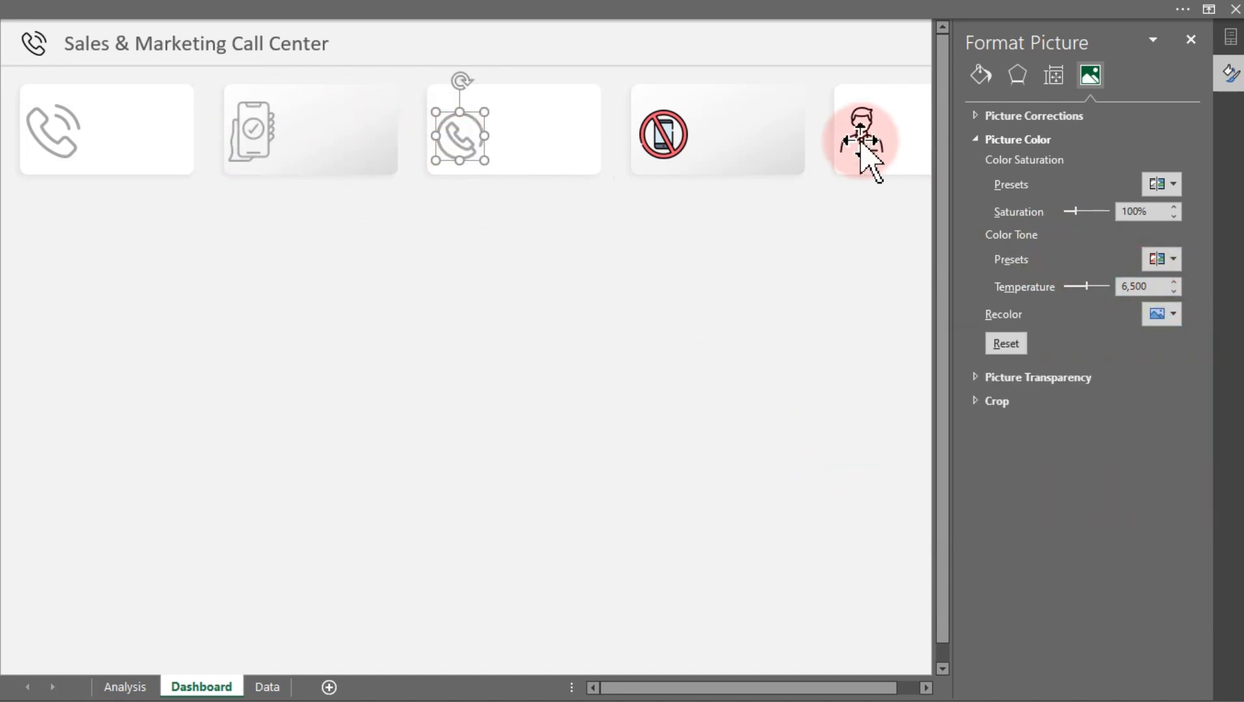
click(861, 145)
click(1171, 317)
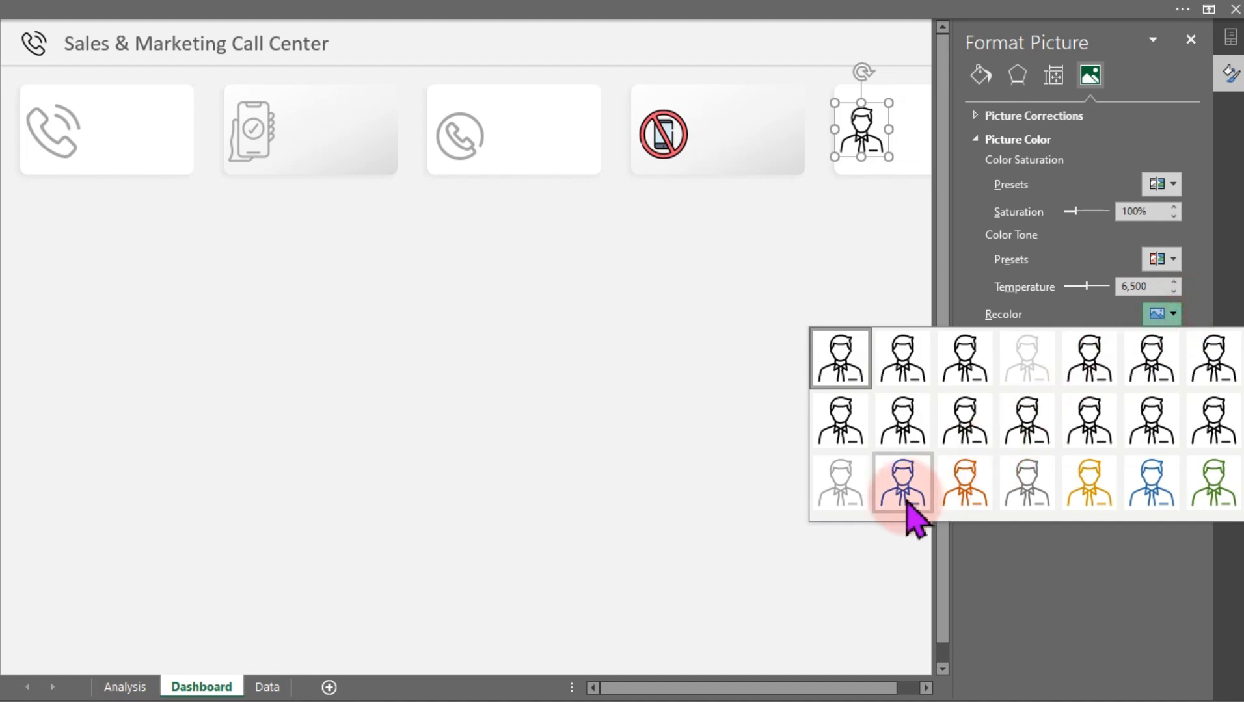
click(857, 508)
Recolor the woman icon in the sixth KPI card to the light gray variant
drag(870, 688, 906, 695)
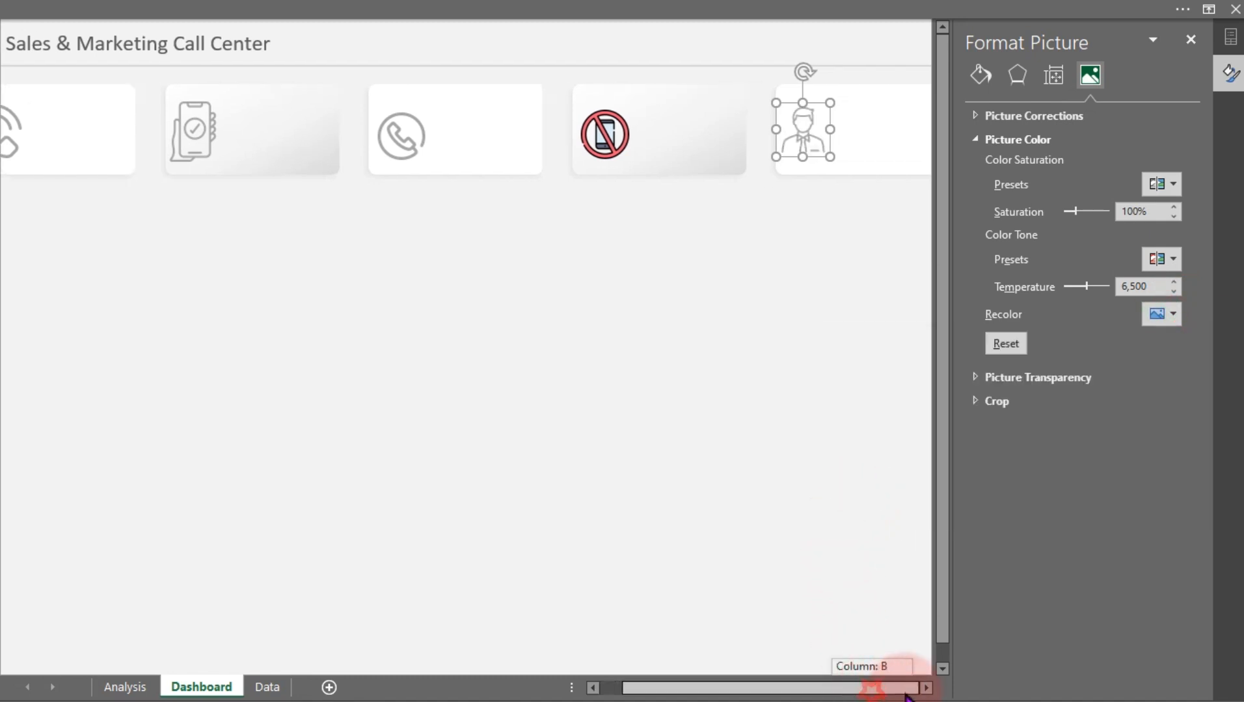
click(926, 688)
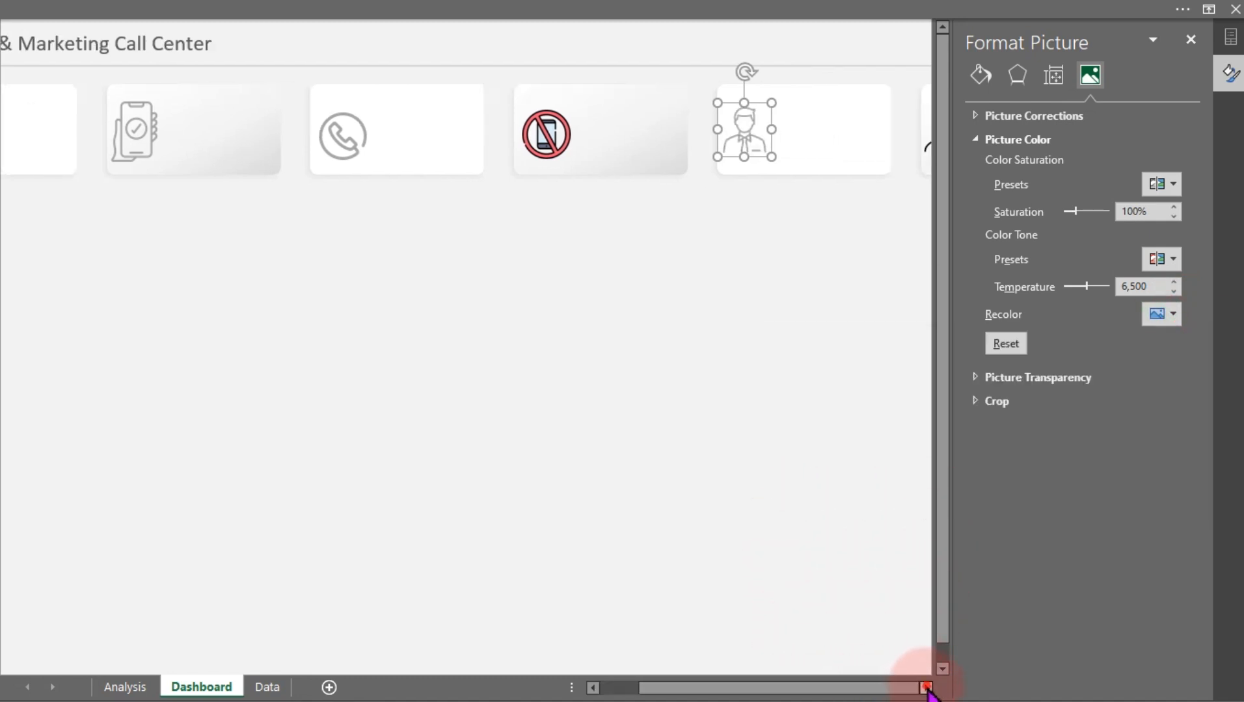
click(926, 688)
click(926, 688)
click(834, 144)
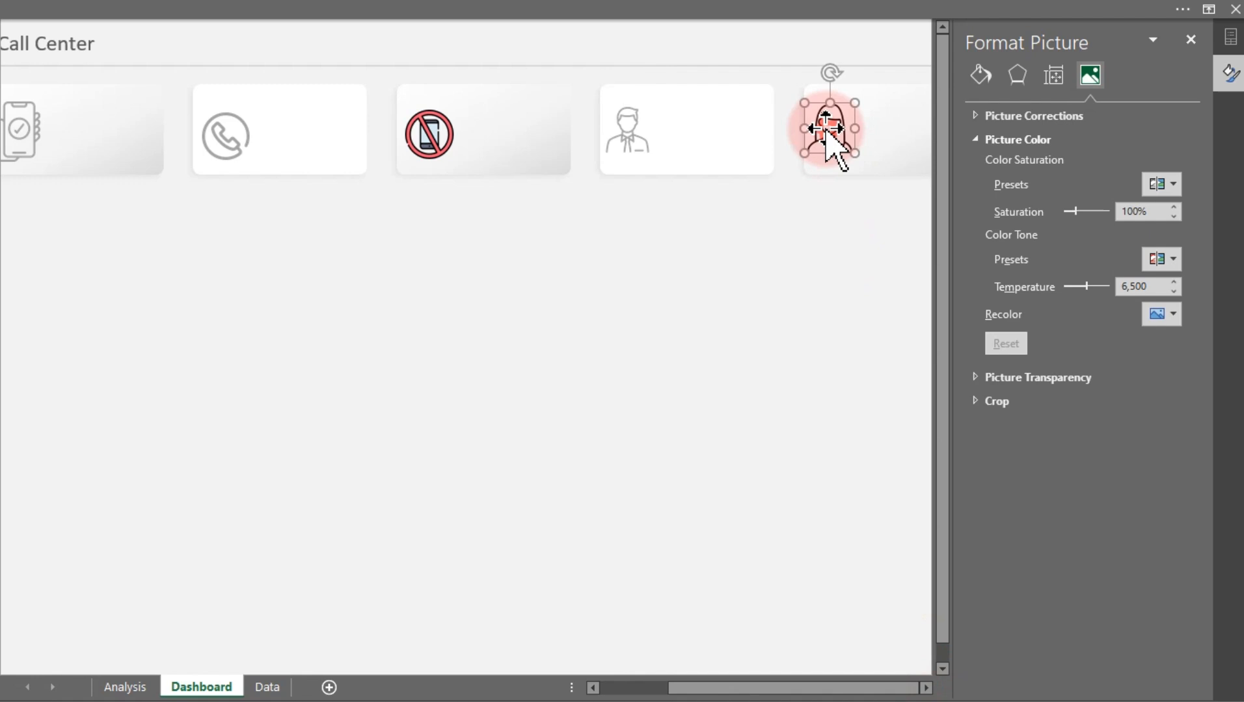
click(1174, 316)
click(858, 508)
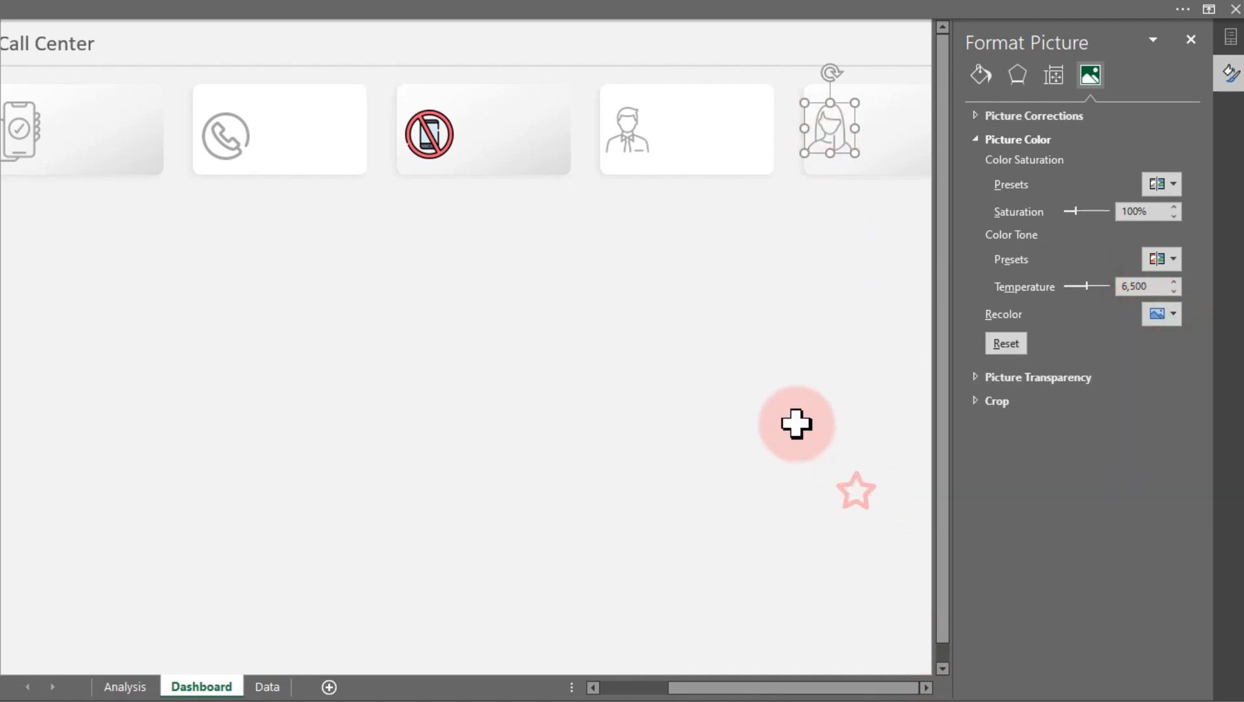
Recolor the no-phone icon to Accent color 3 Light and close the formatting pane
click(431, 128)
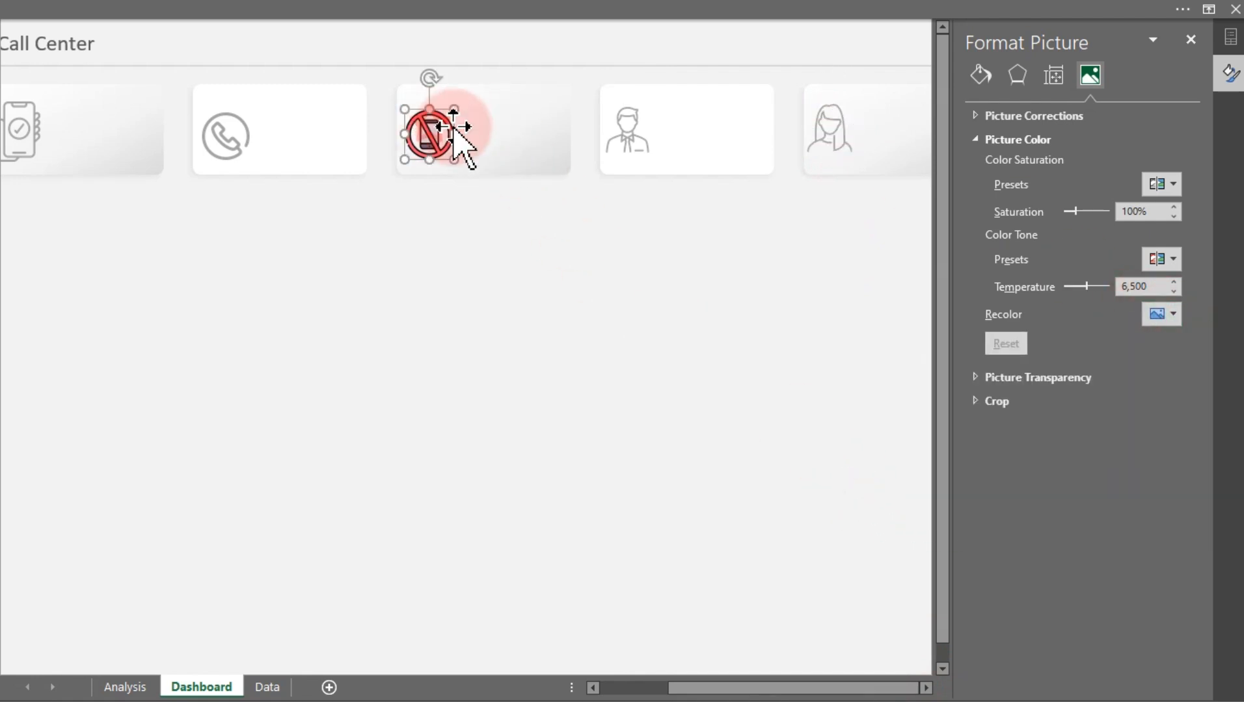
click(1171, 316)
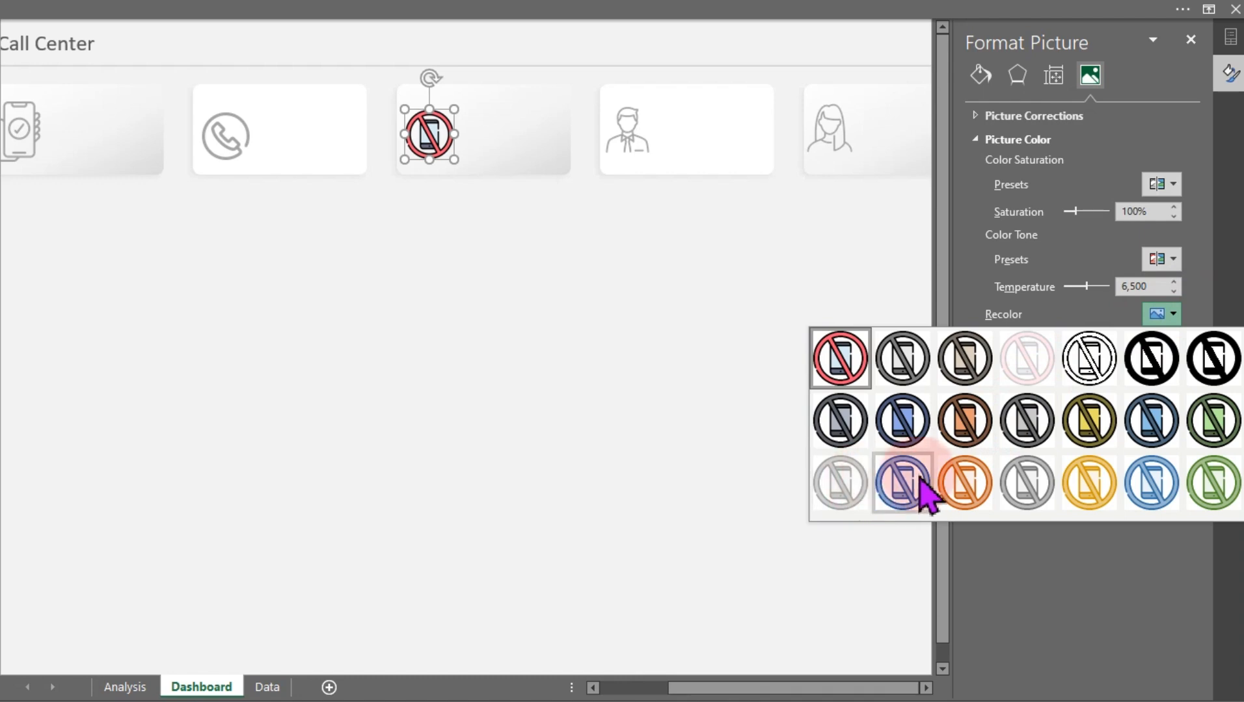
click(1031, 491)
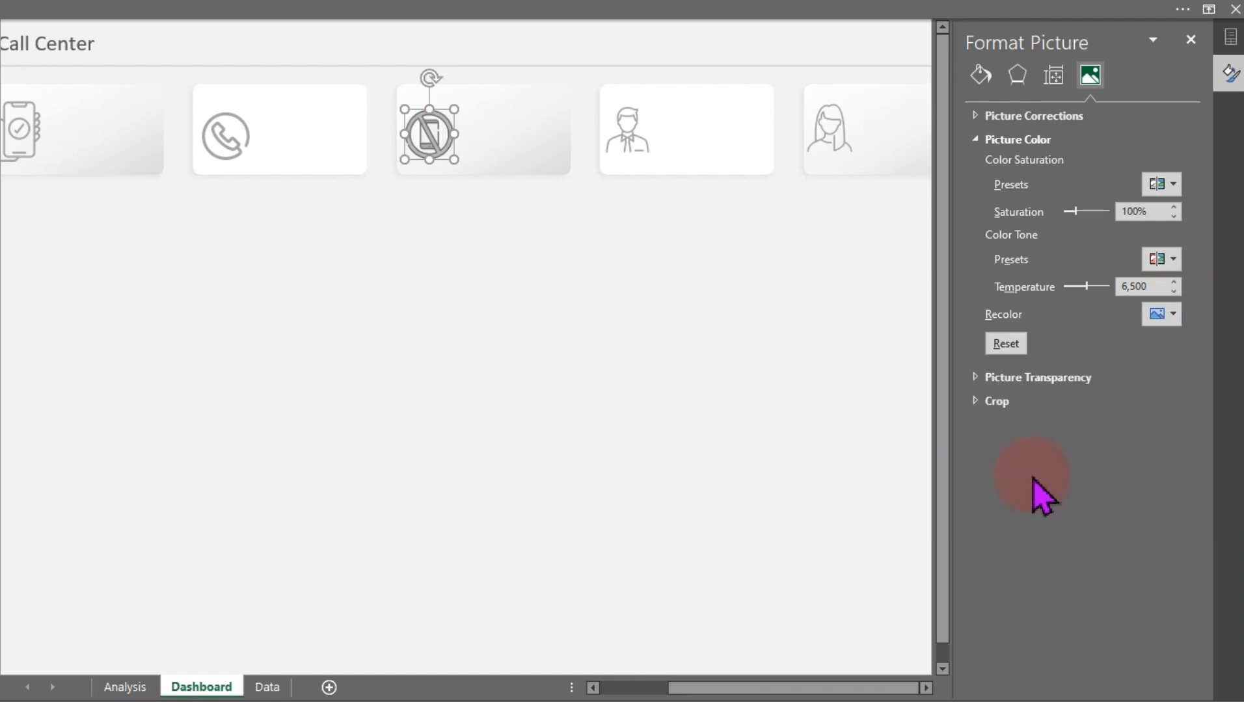
click(480, 339)
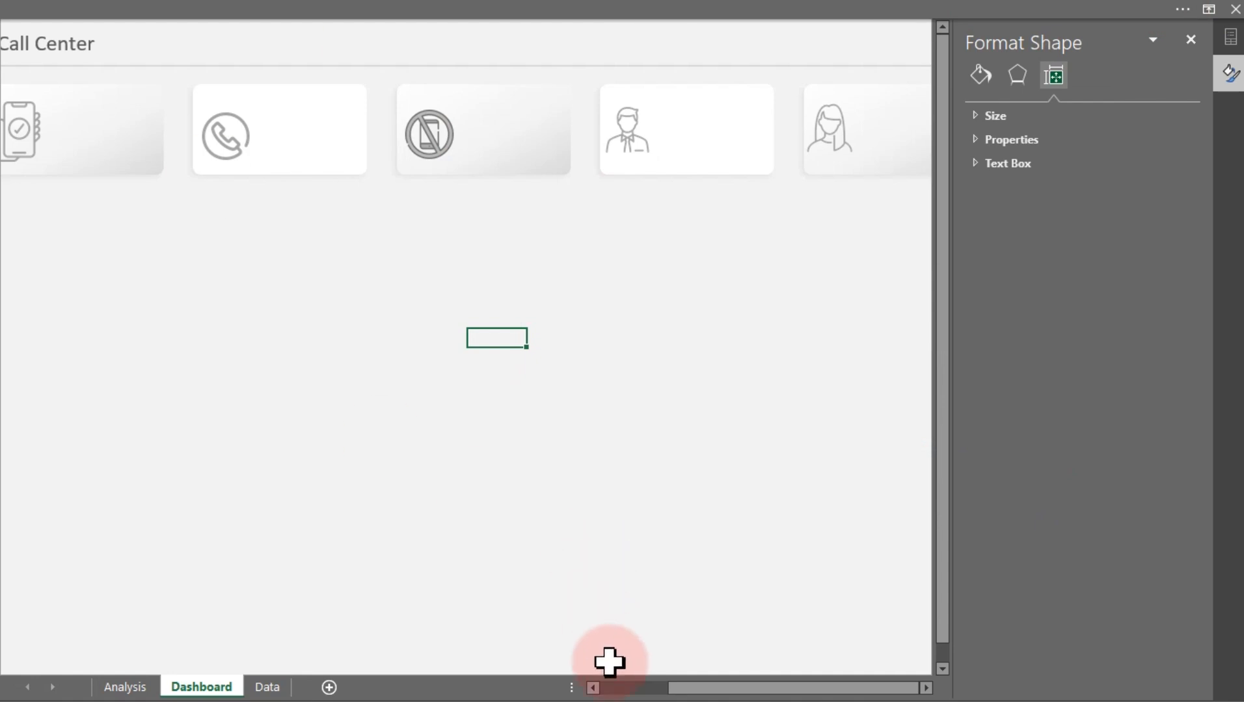
click(1196, 41)
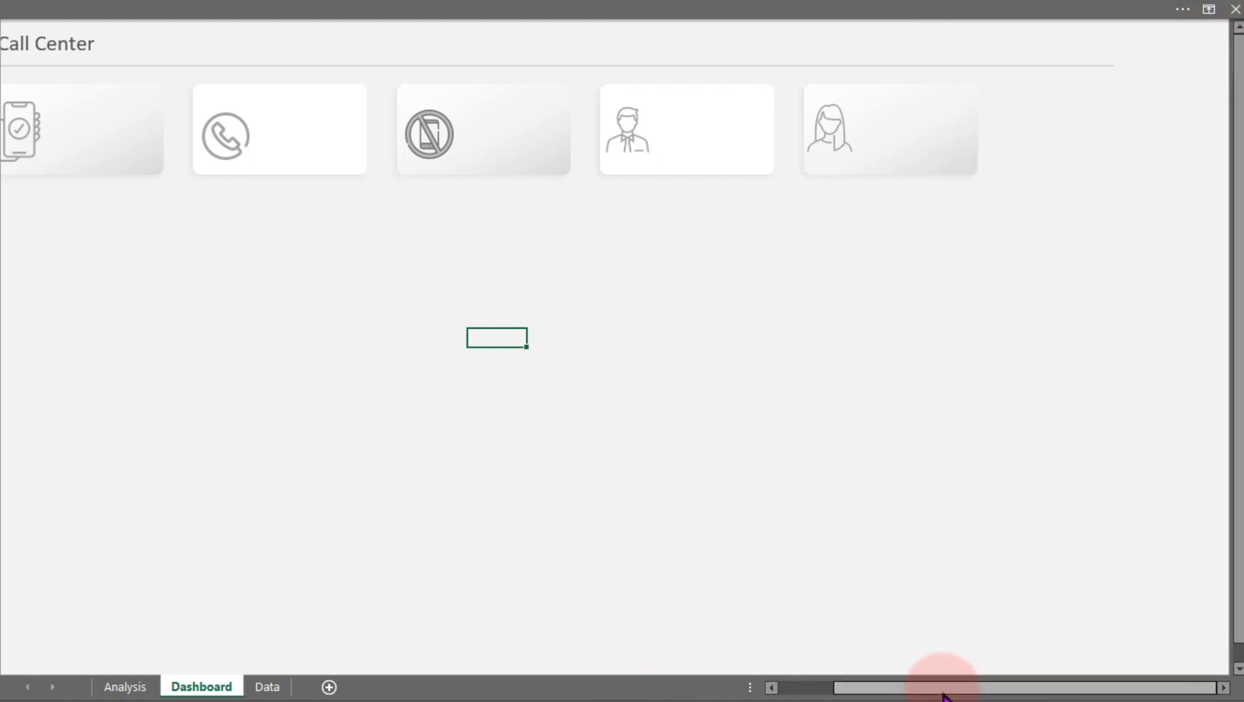
Duplicate the title text box, change its text to Total Calls, and narrow the box
drag(943, 694, 777, 680)
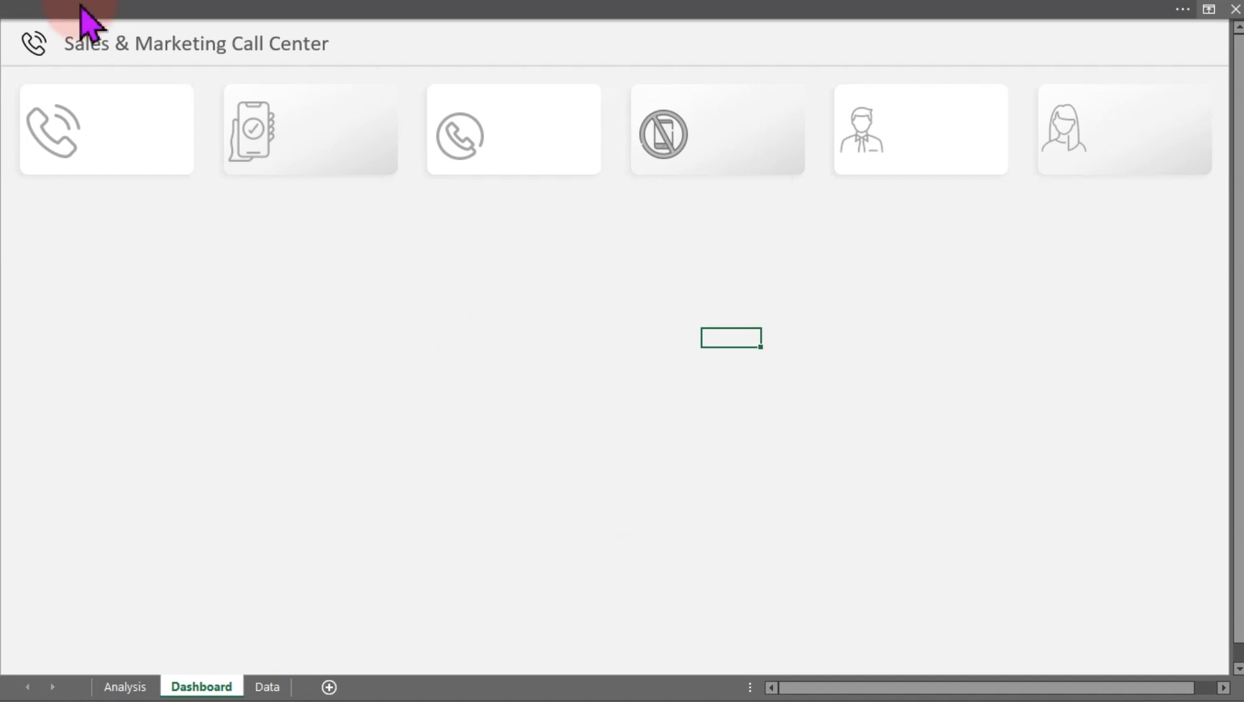
click(158, 46)
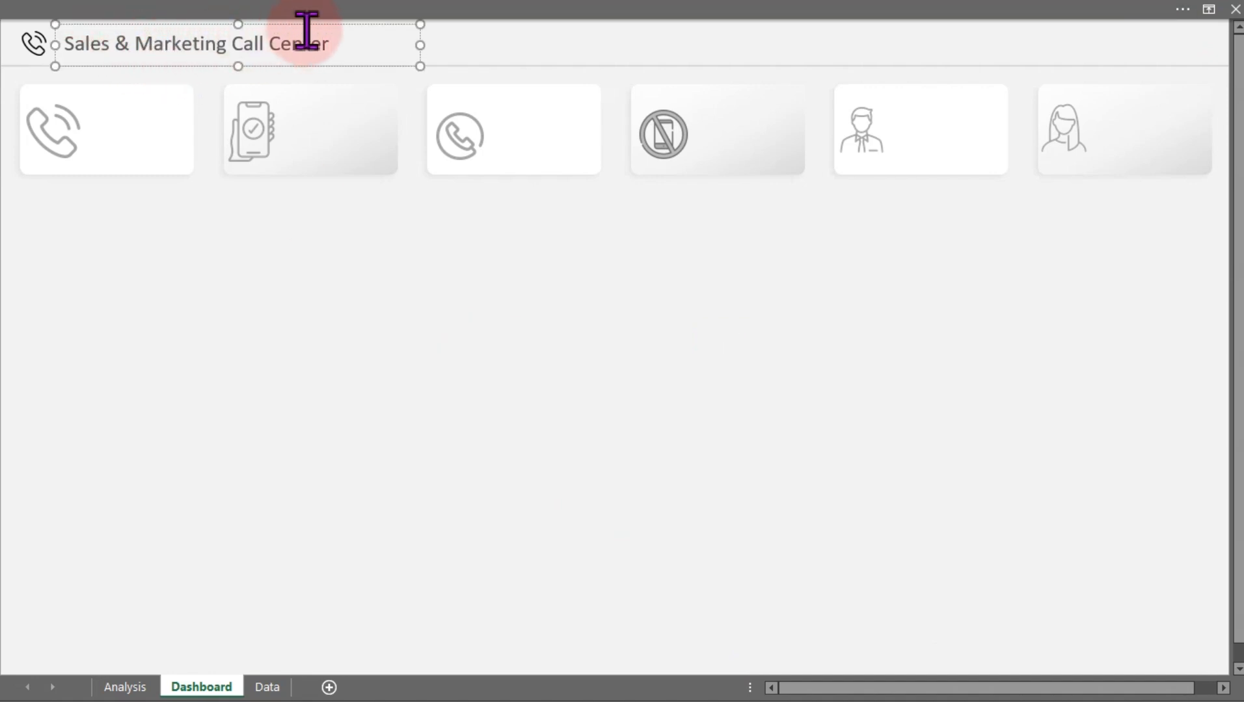
key(ctrl+d)
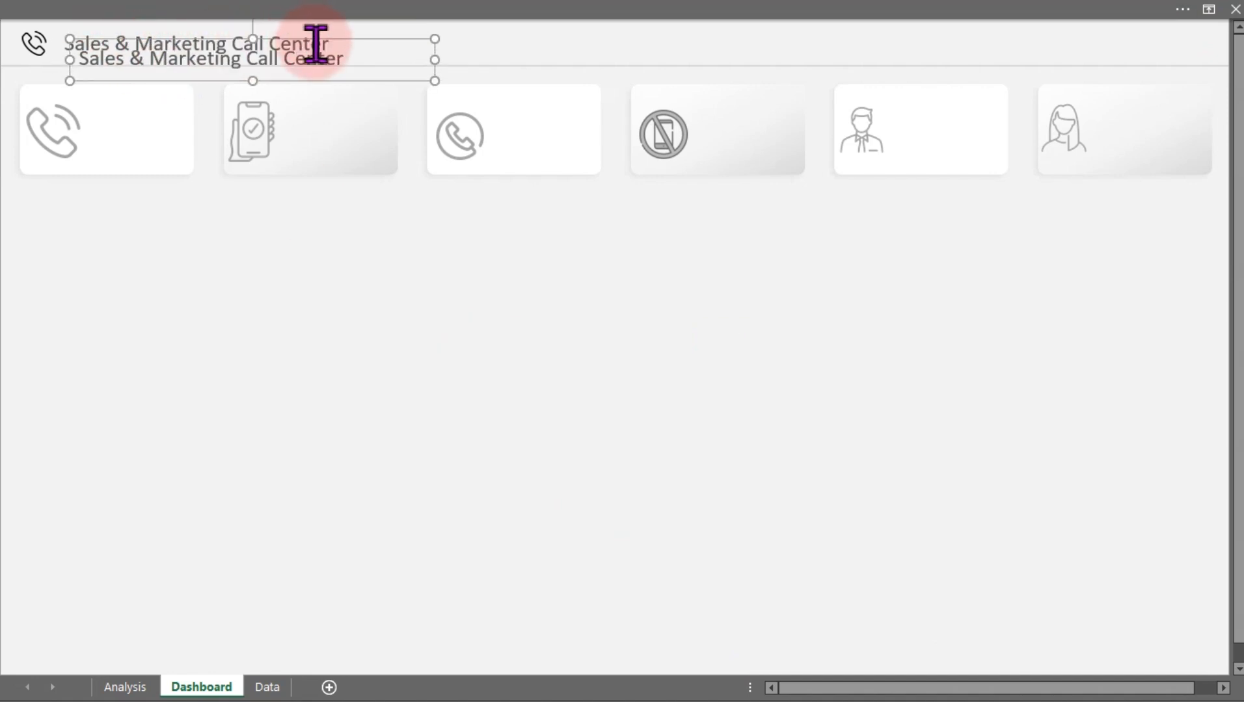
drag(326, 38, 397, 371)
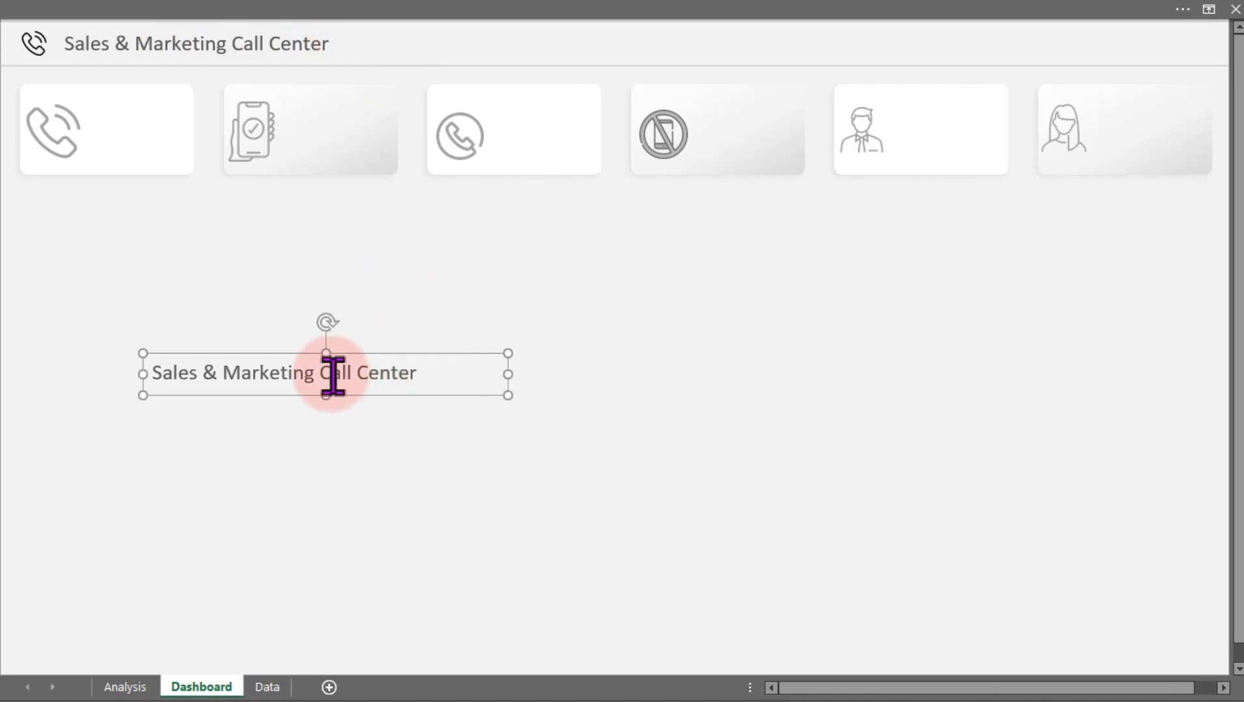
triple_click(316, 383)
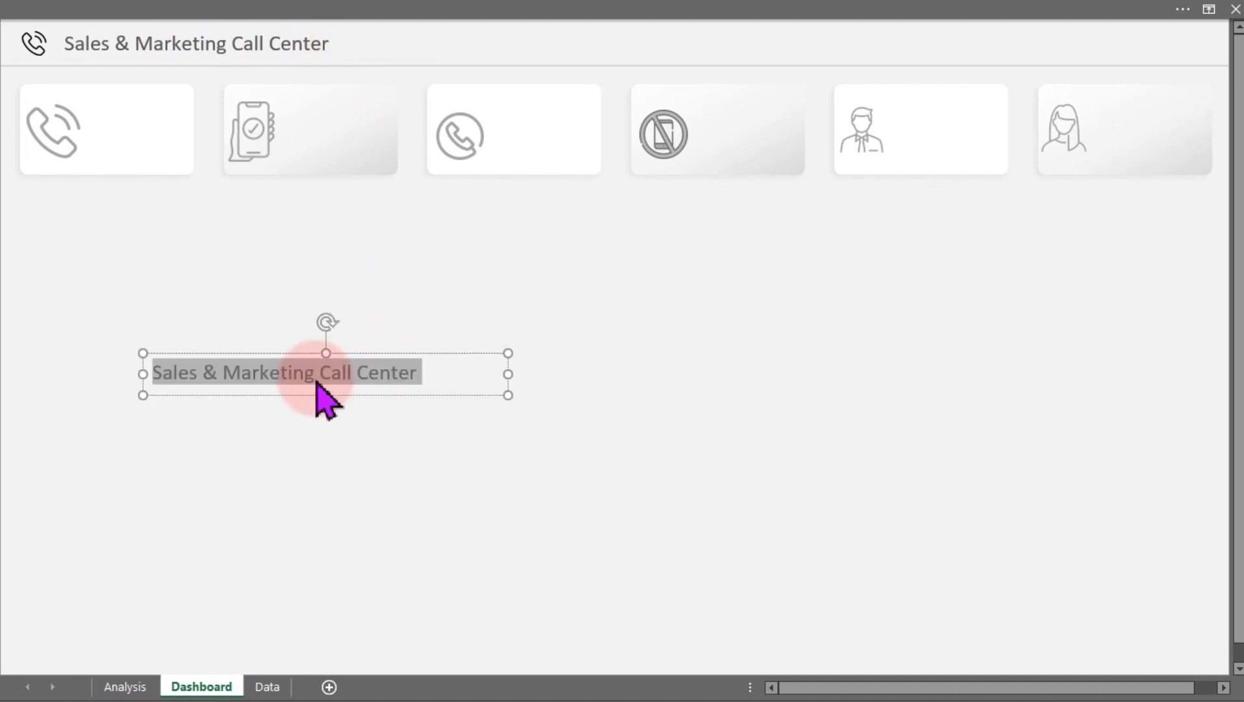
text(Total Calls)
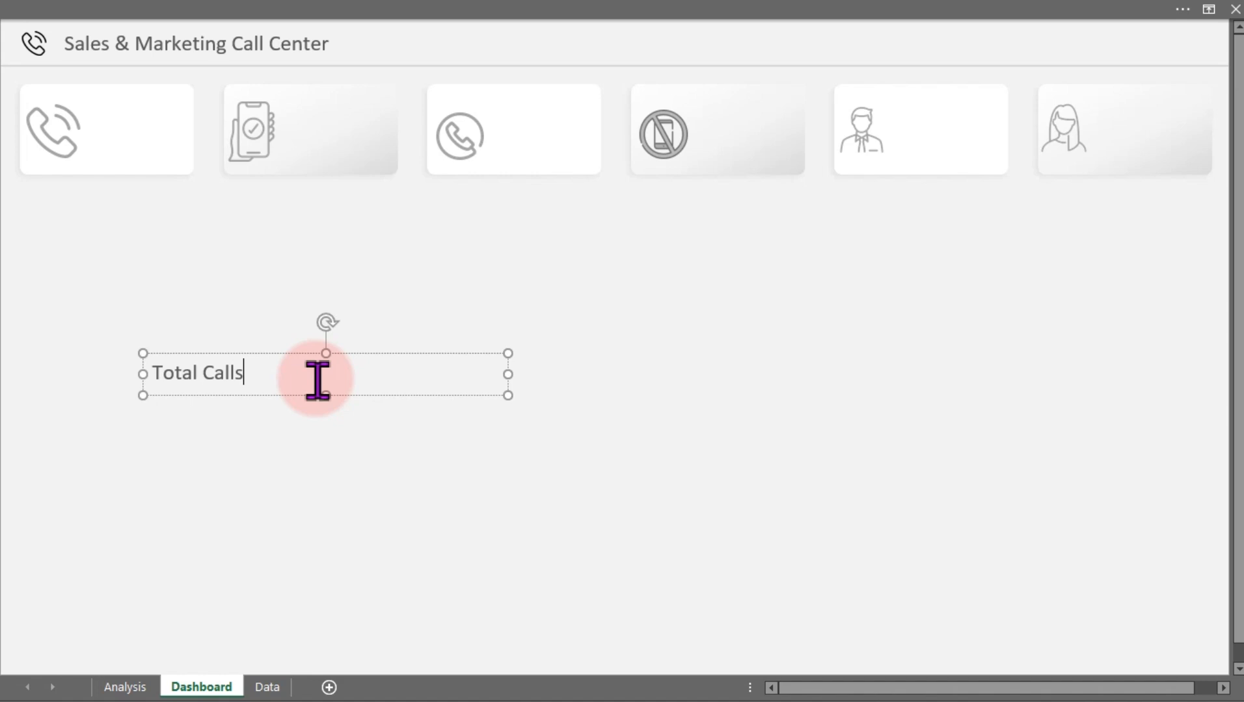
drag(507, 375, 286, 394)
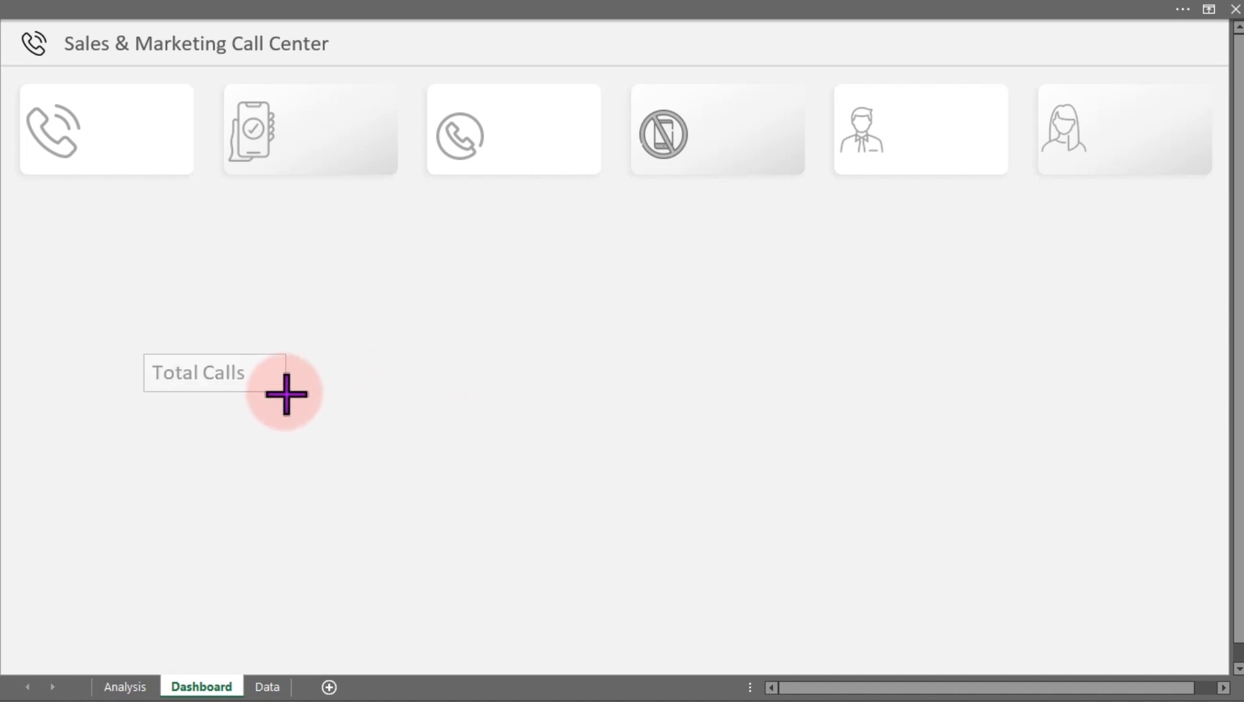
Increase the Total Calls label's font size to 14 and move it into the first KPI card
click(130, 15)
click(79, 45)
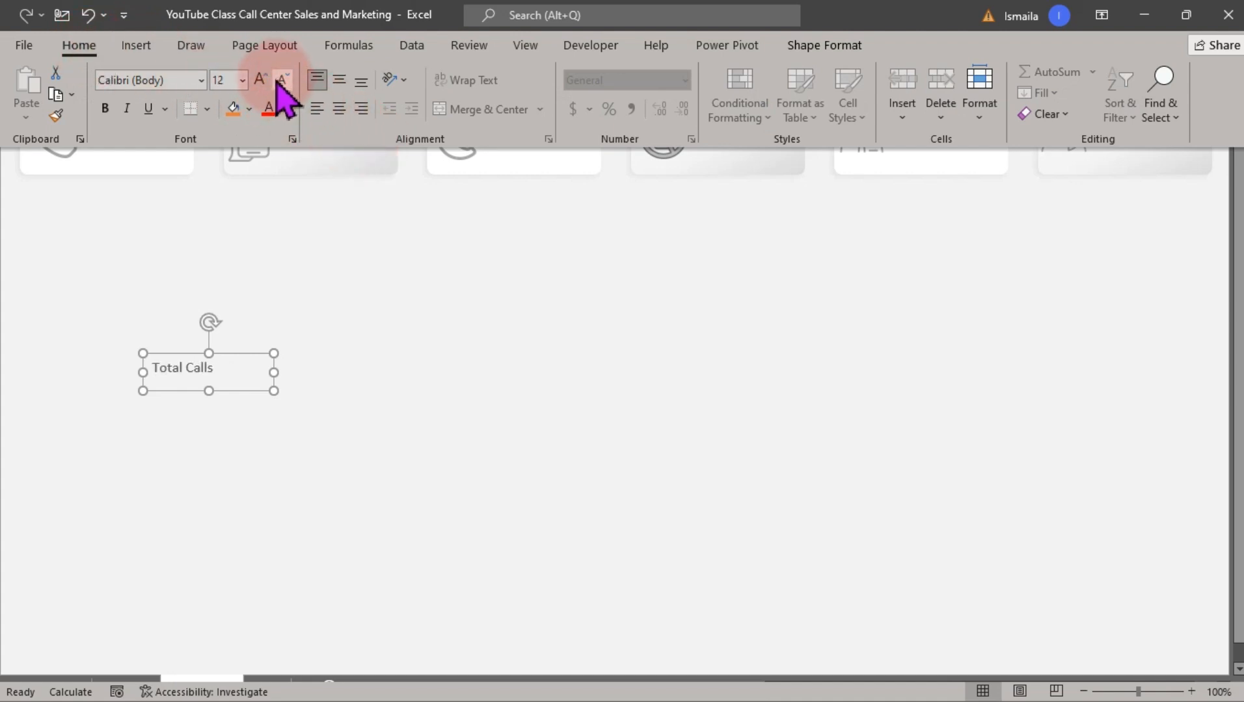
click(260, 79)
click(233, 422)
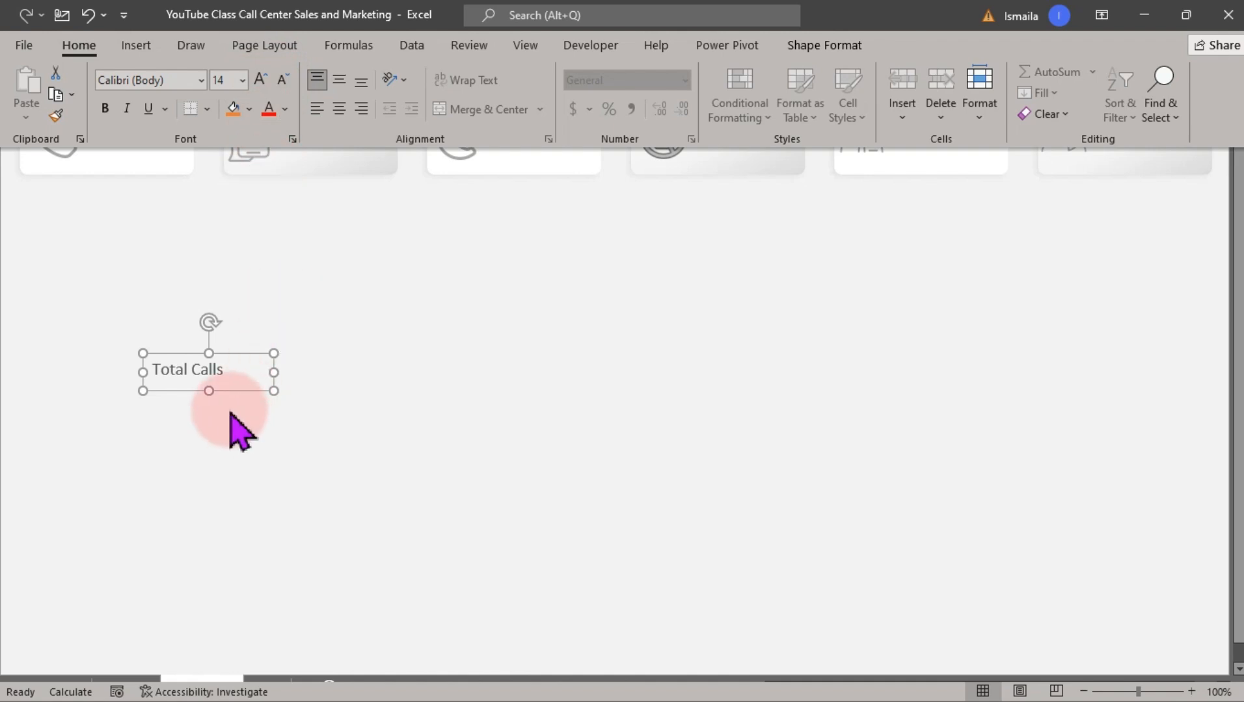
drag(274, 391, 172, 131)
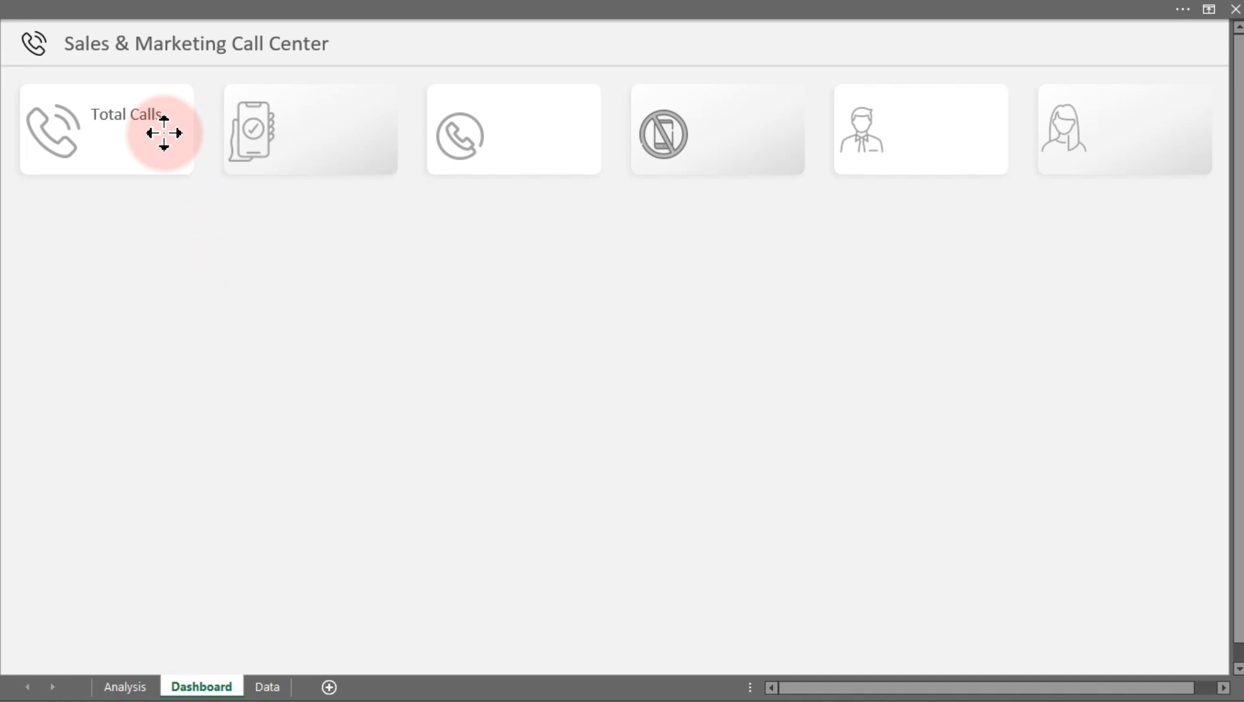
Reduce the Total Calls label's font size to 12 and set its font color to a dark gray theme color
click(170, 15)
click(280, 79)
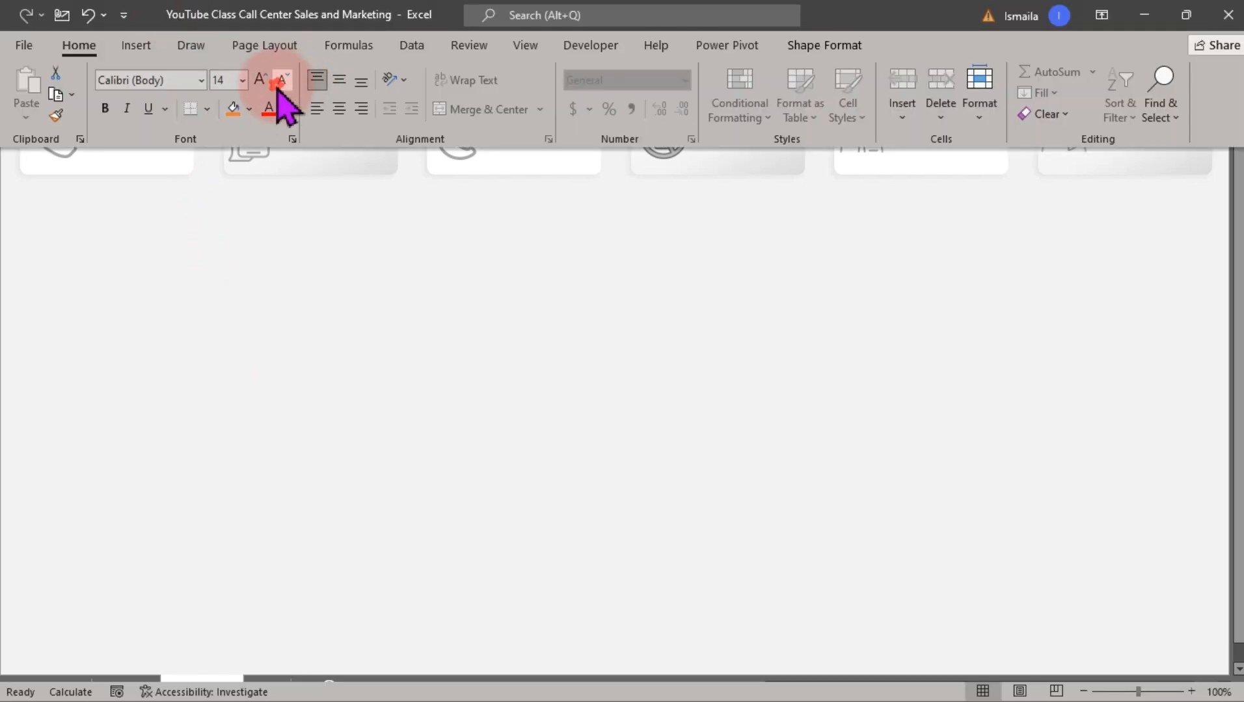
click(285, 109)
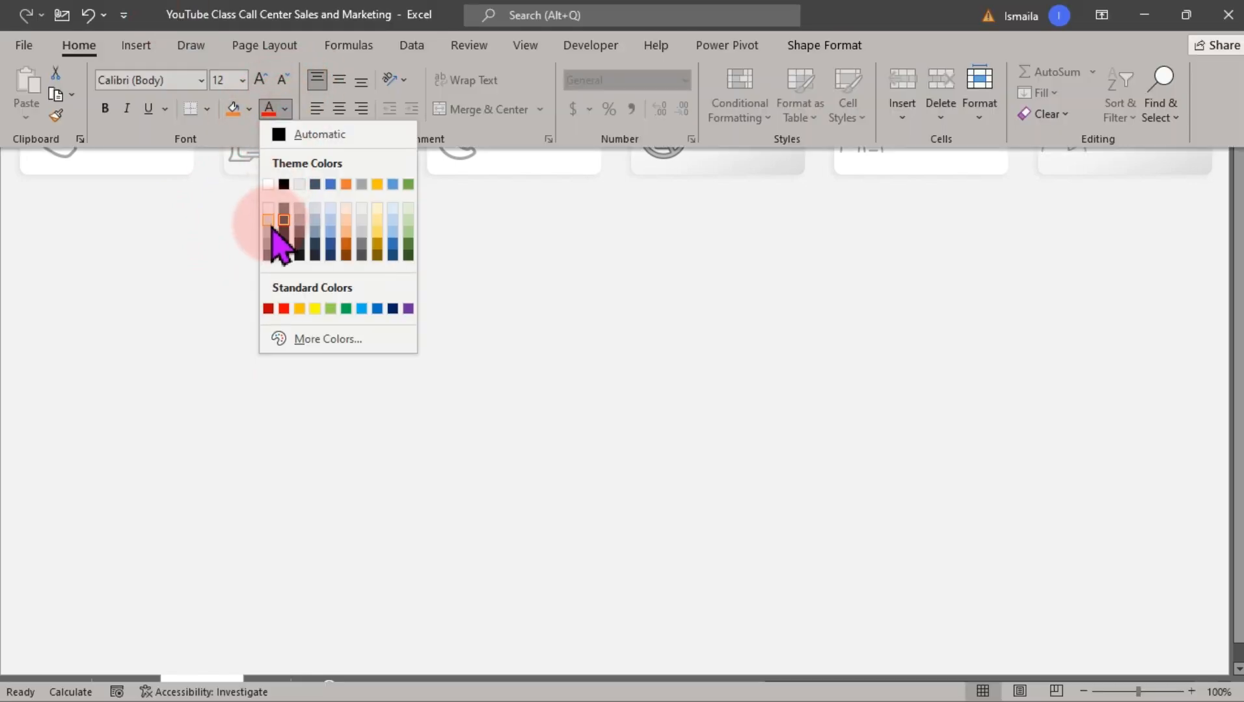
click(284, 212)
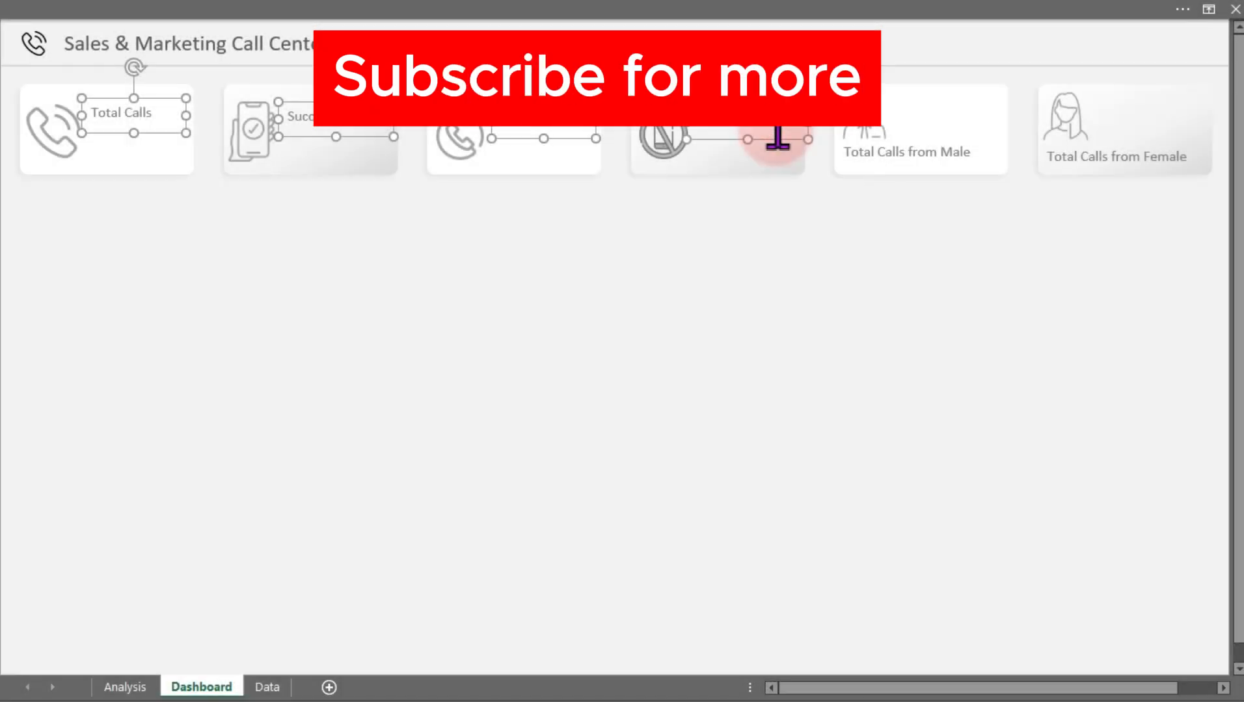
click(303, 21)
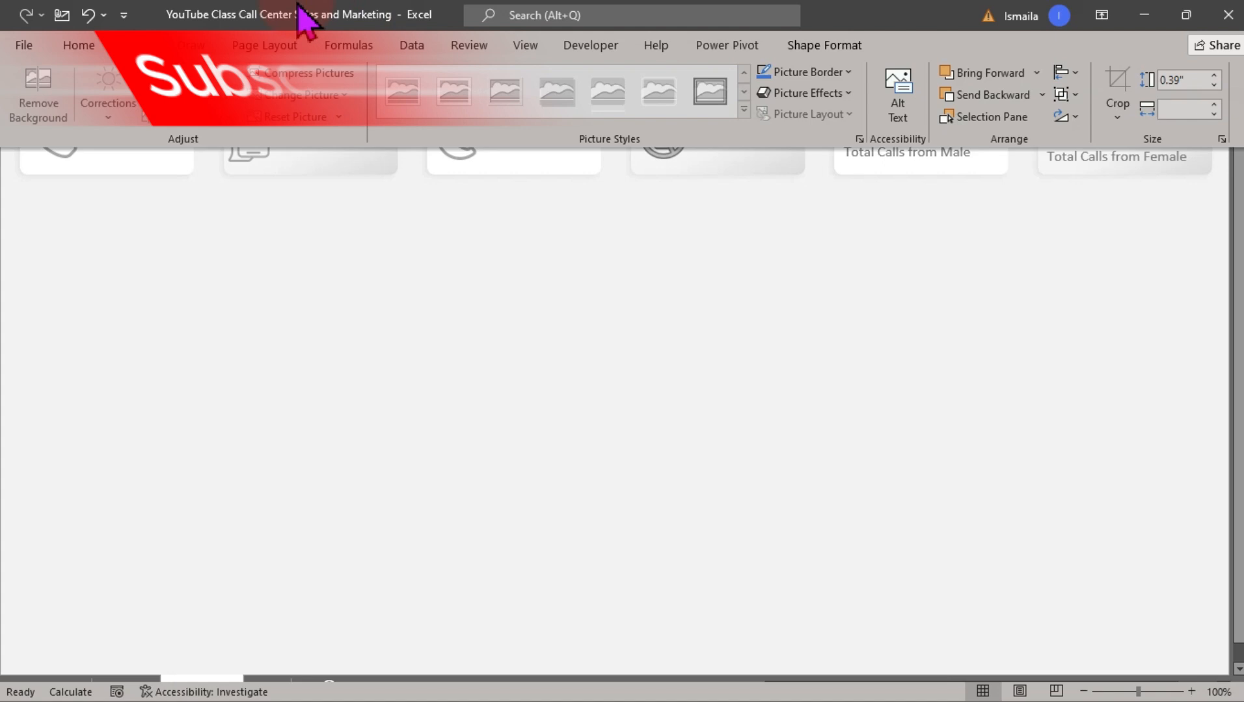
Select the Total, Successful, Failed and Abandoned Calls labels and align them to the middle
click(466, 329)
click(467, 327)
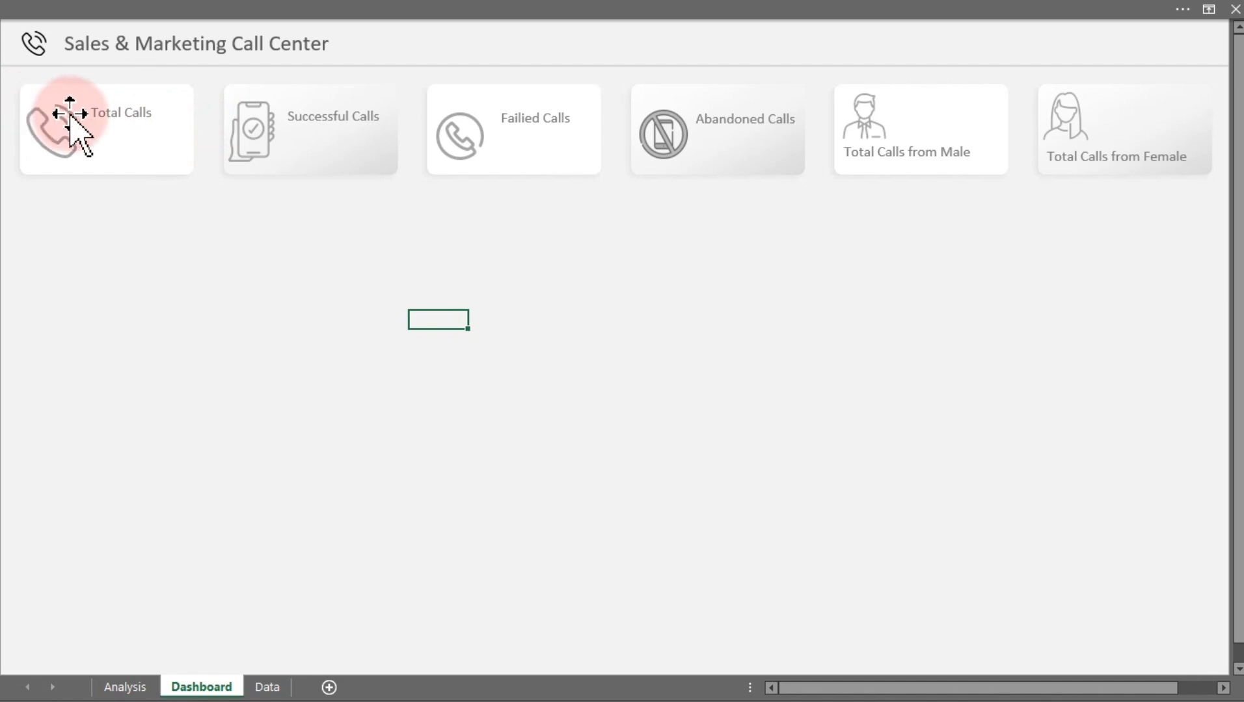
click(110, 113)
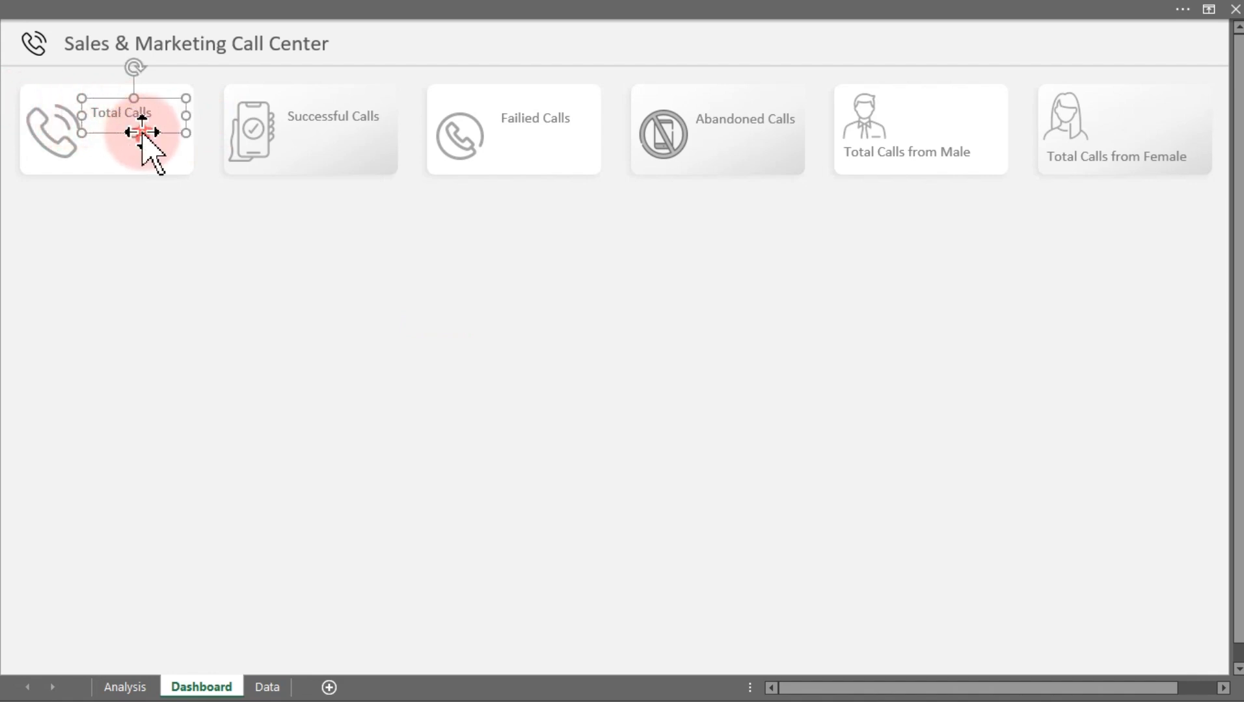
ctrl+click(320, 115)
ctrl+click(528, 123)
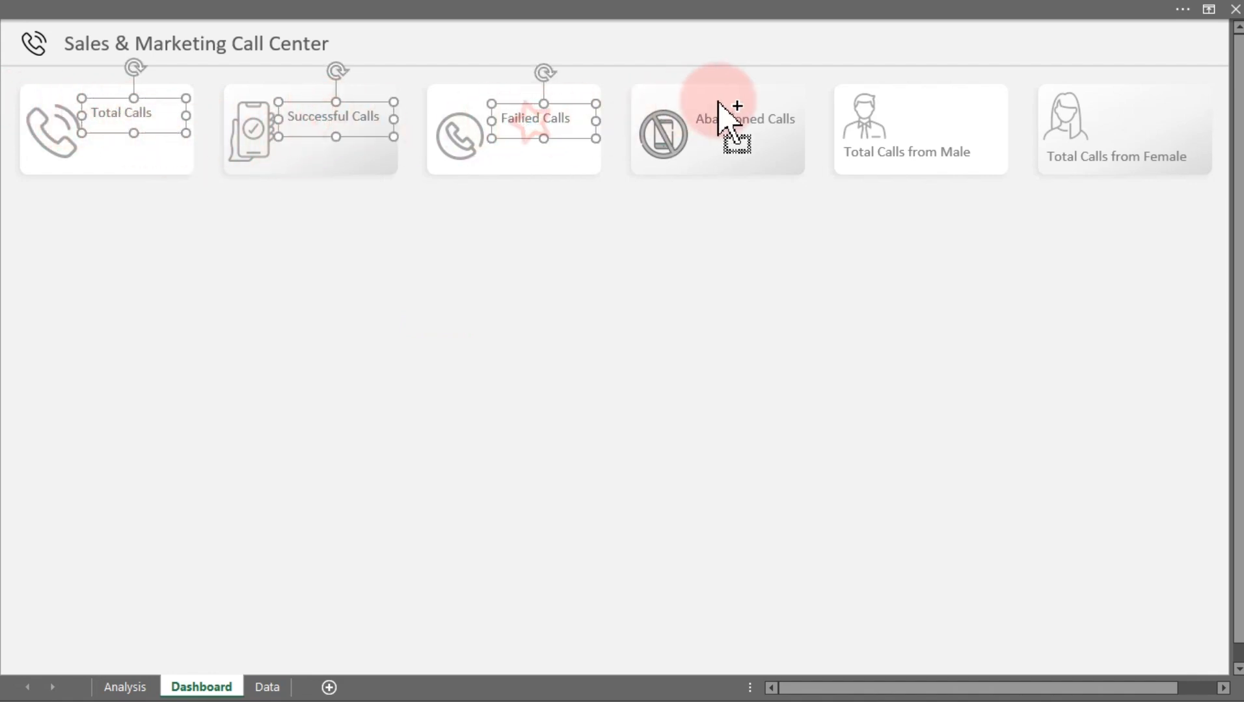
ctrl+click(719, 104)
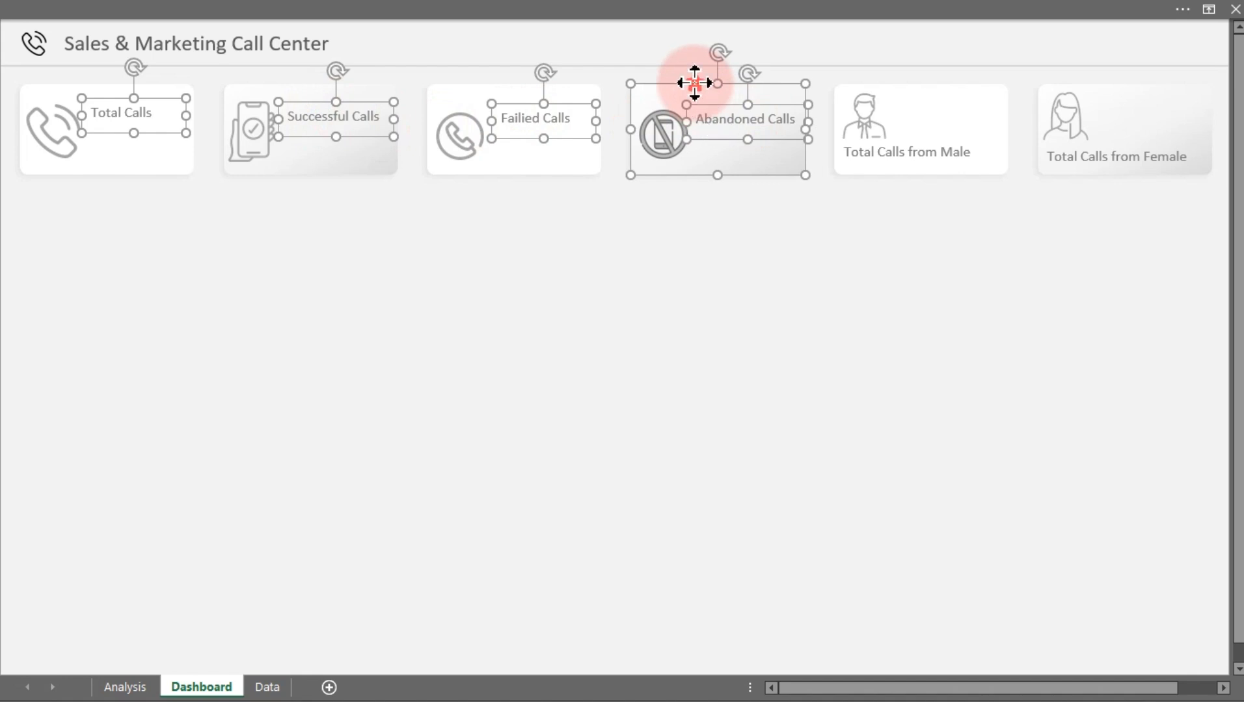
click(380, 16)
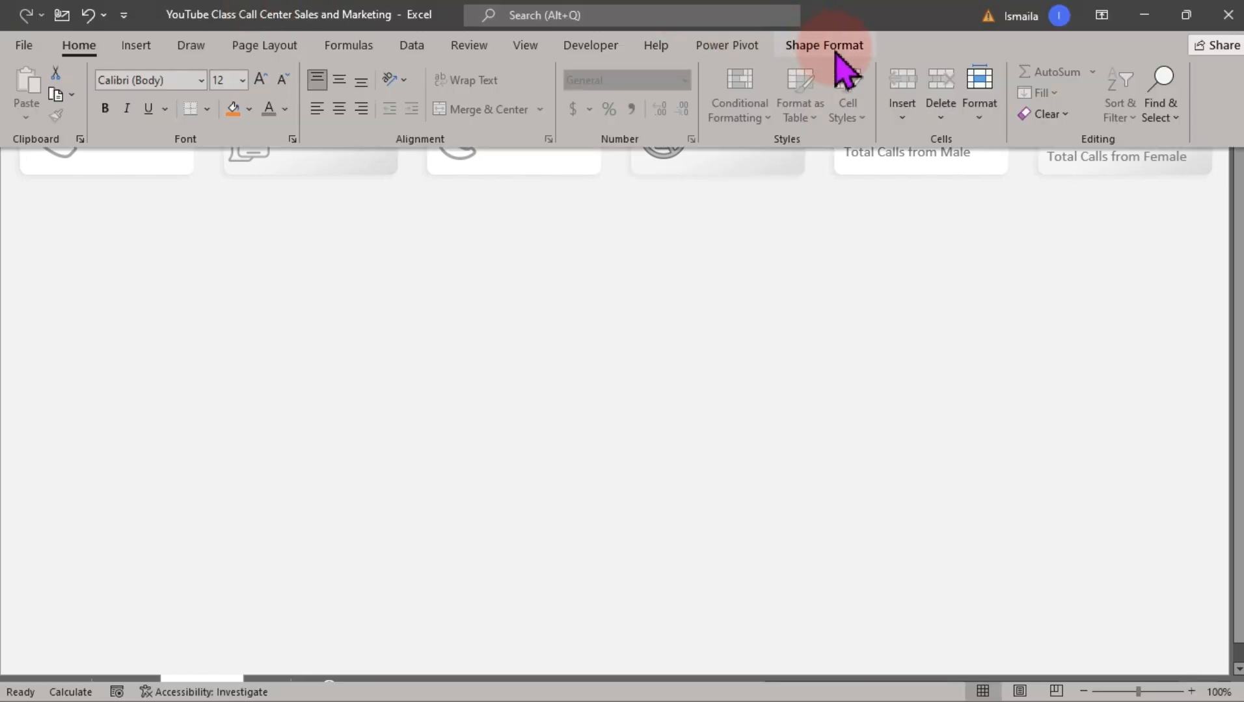
click(835, 50)
click(1028, 73)
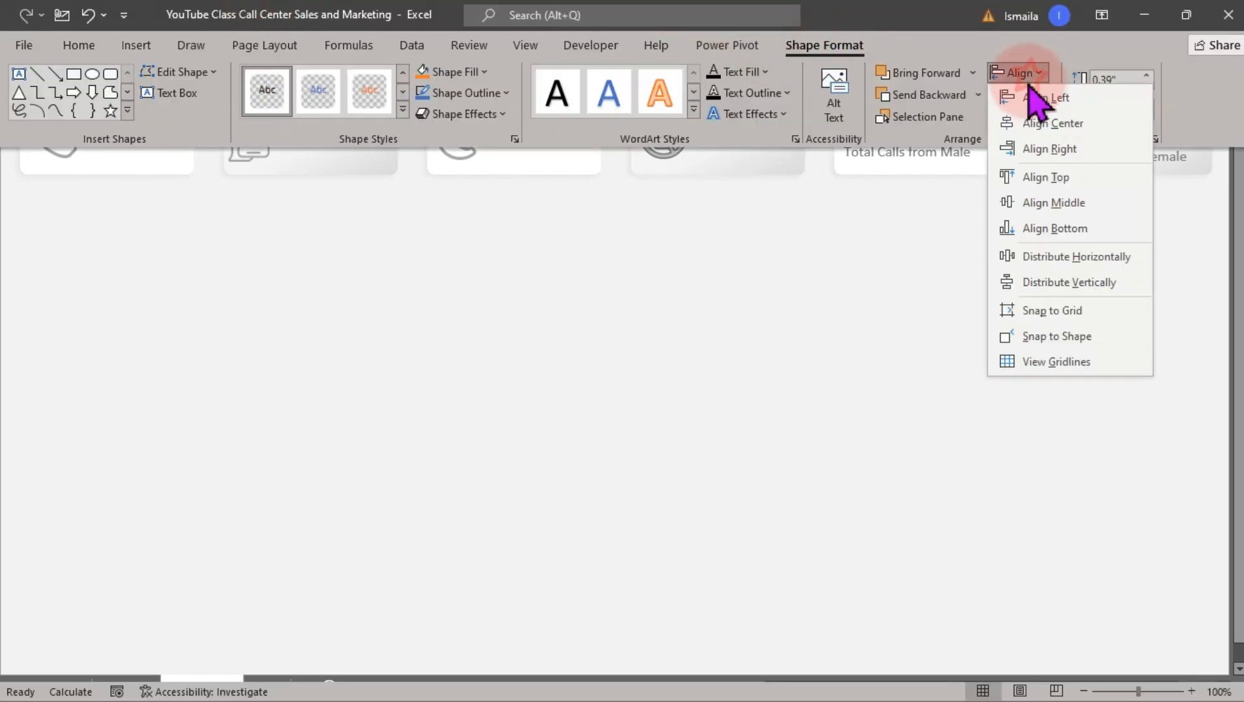
click(1060, 203)
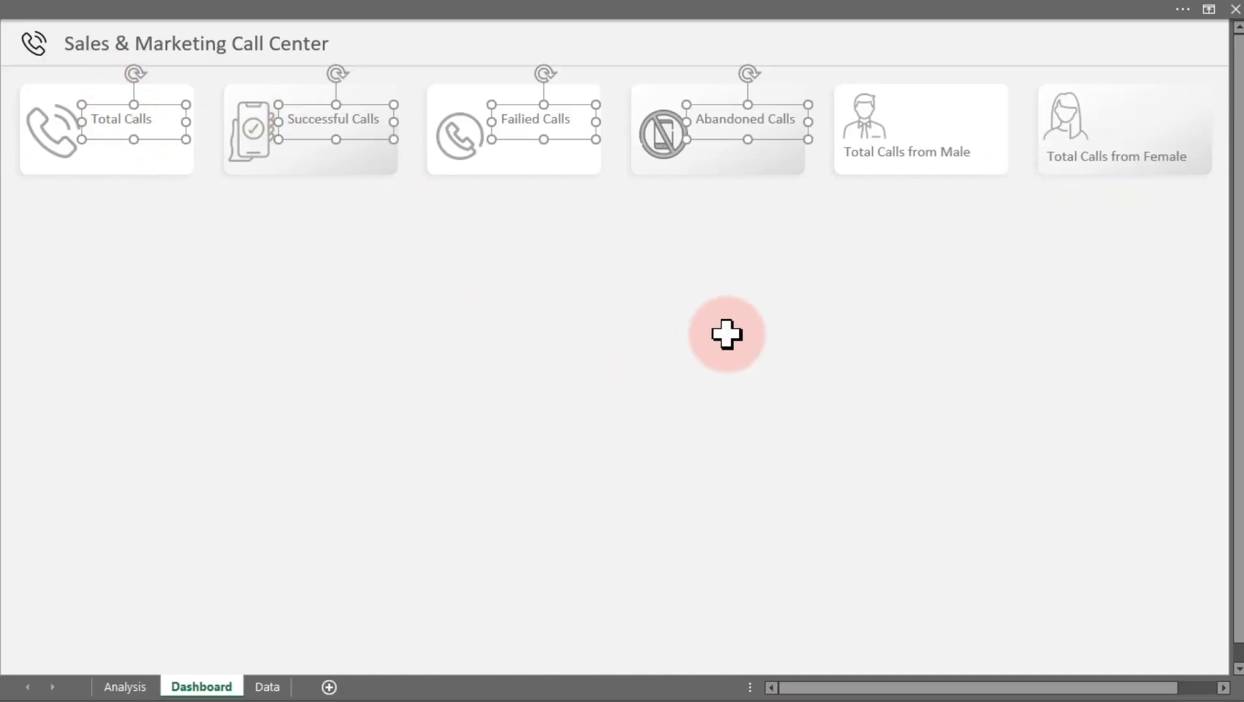
click(732, 337)
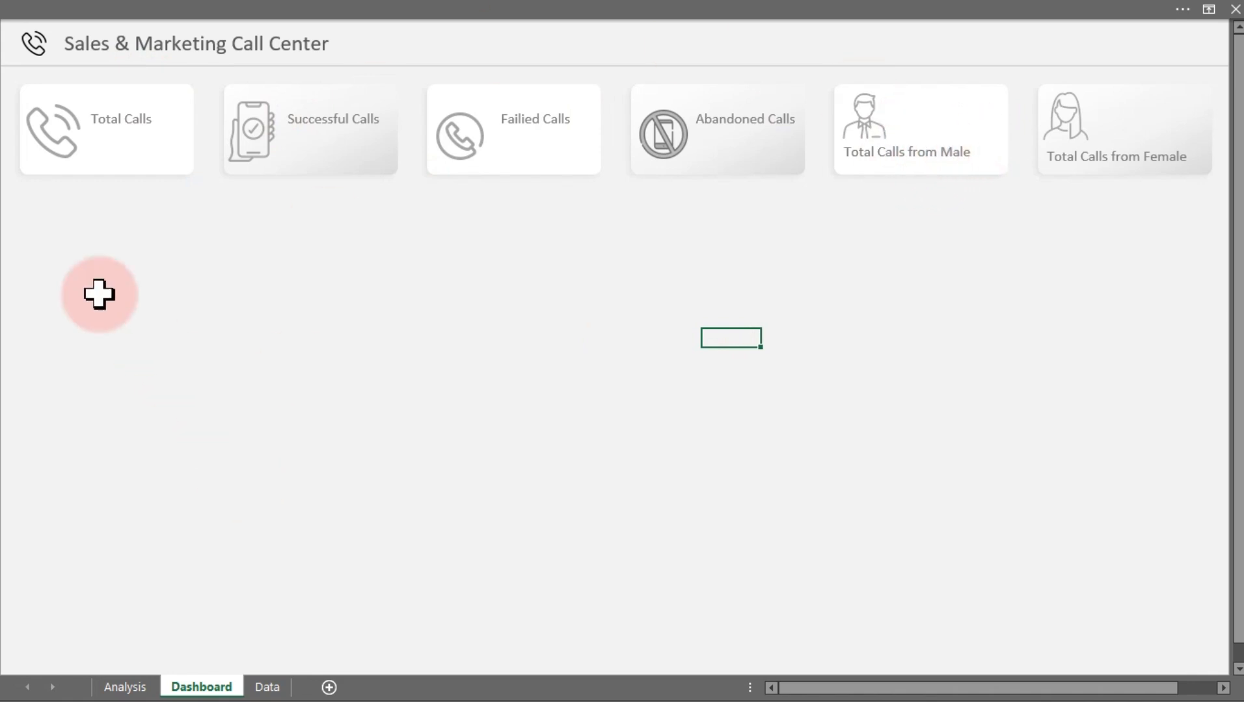
Duplicate the Total Calls label below itself and turn on the formula bar
click(128, 117)
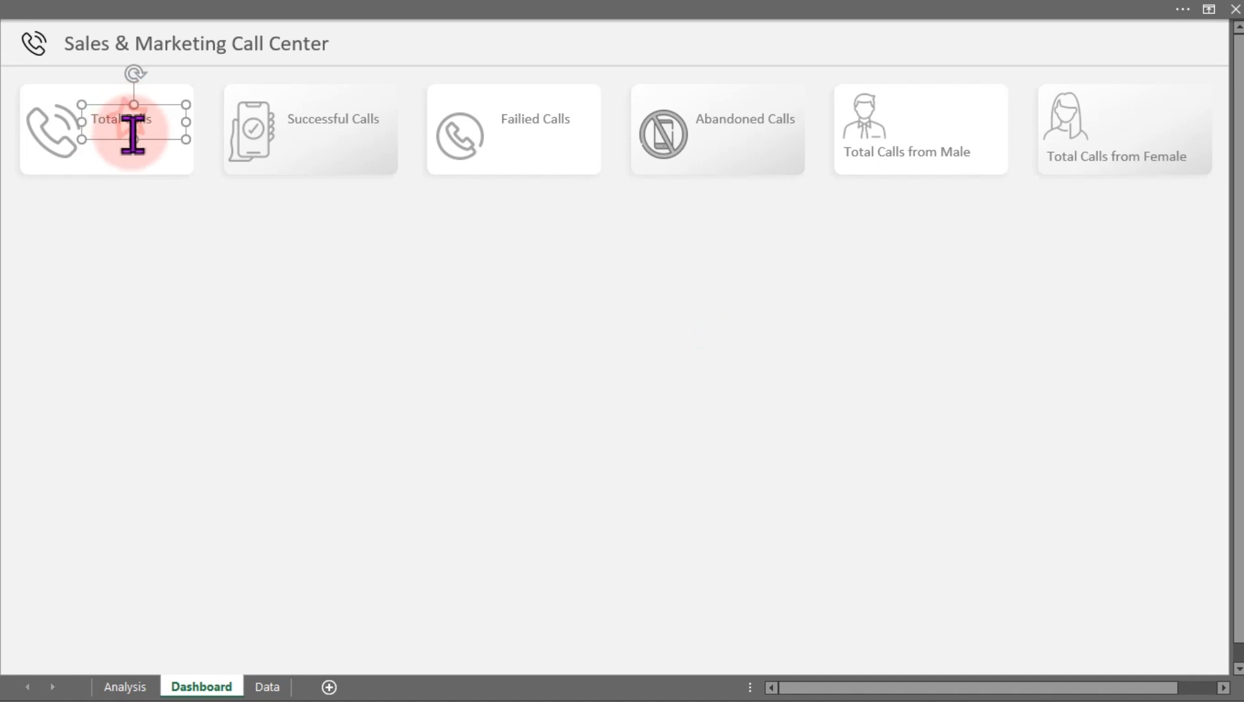
drag(130, 125, 149, 168)
click(268, 39)
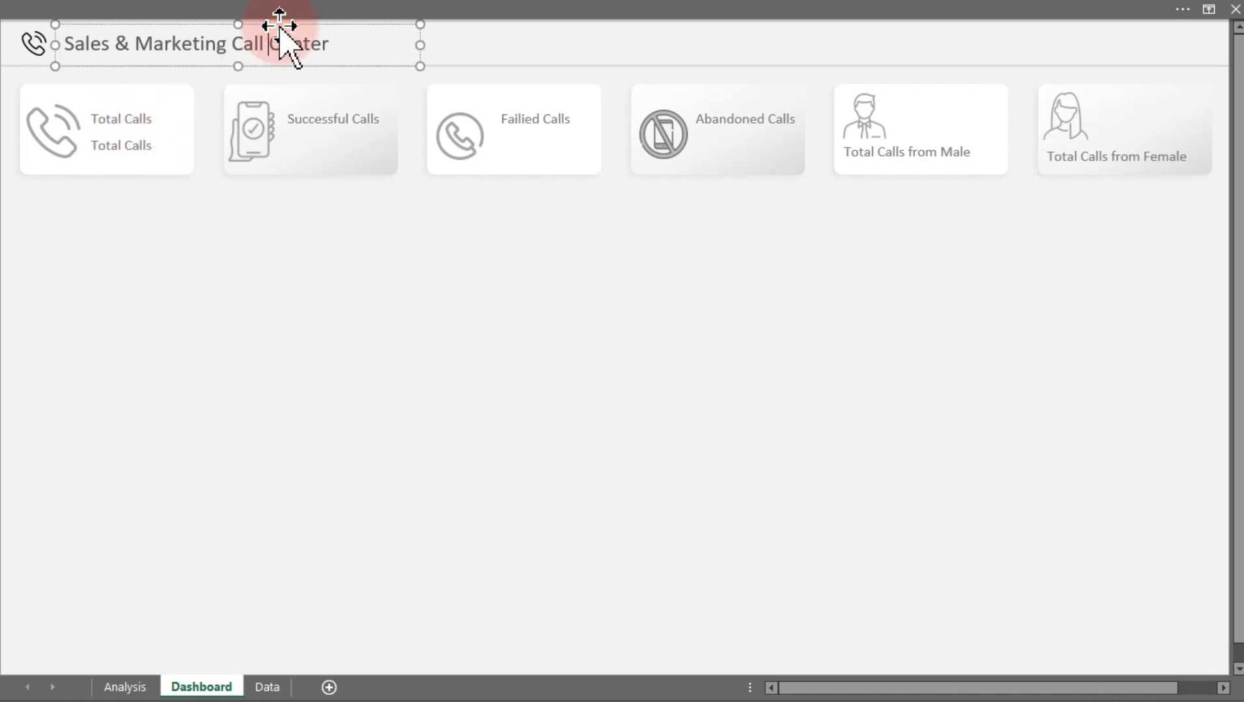
click(369, 8)
click(526, 45)
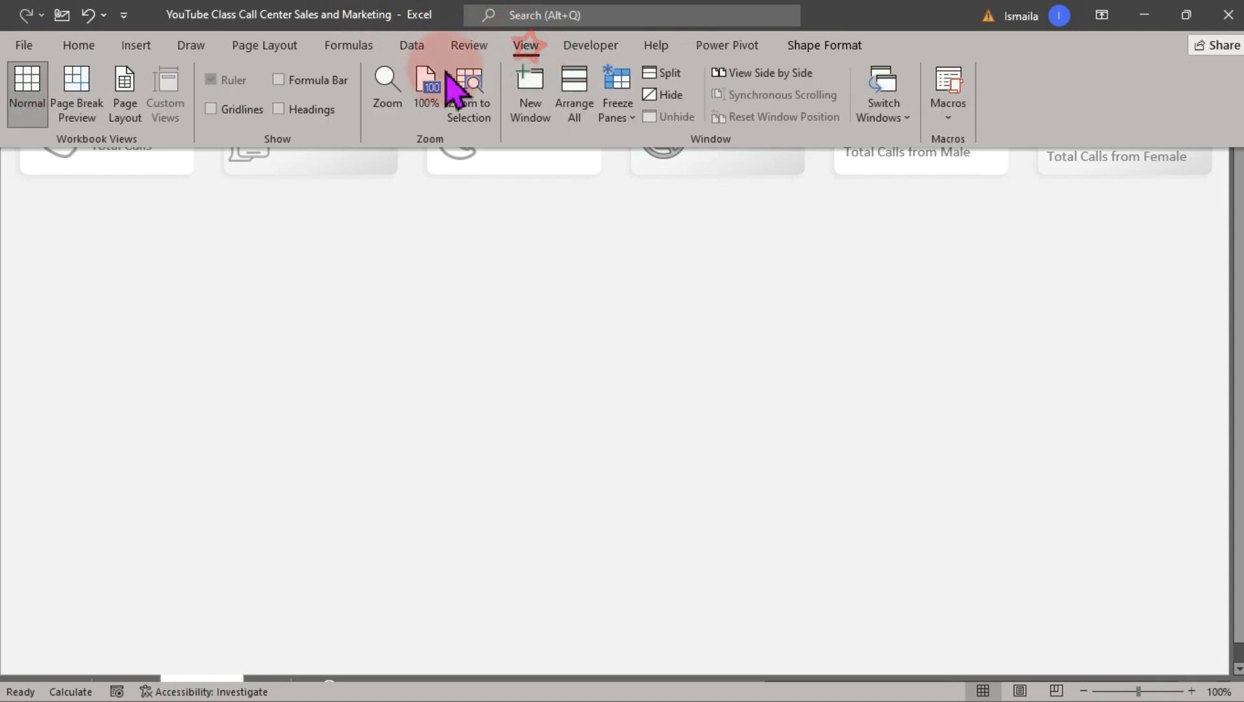
click(314, 82)
click(303, 279)
Link the duplicated text box to the grand total in cell F10 of the Analysis sheet
click(129, 190)
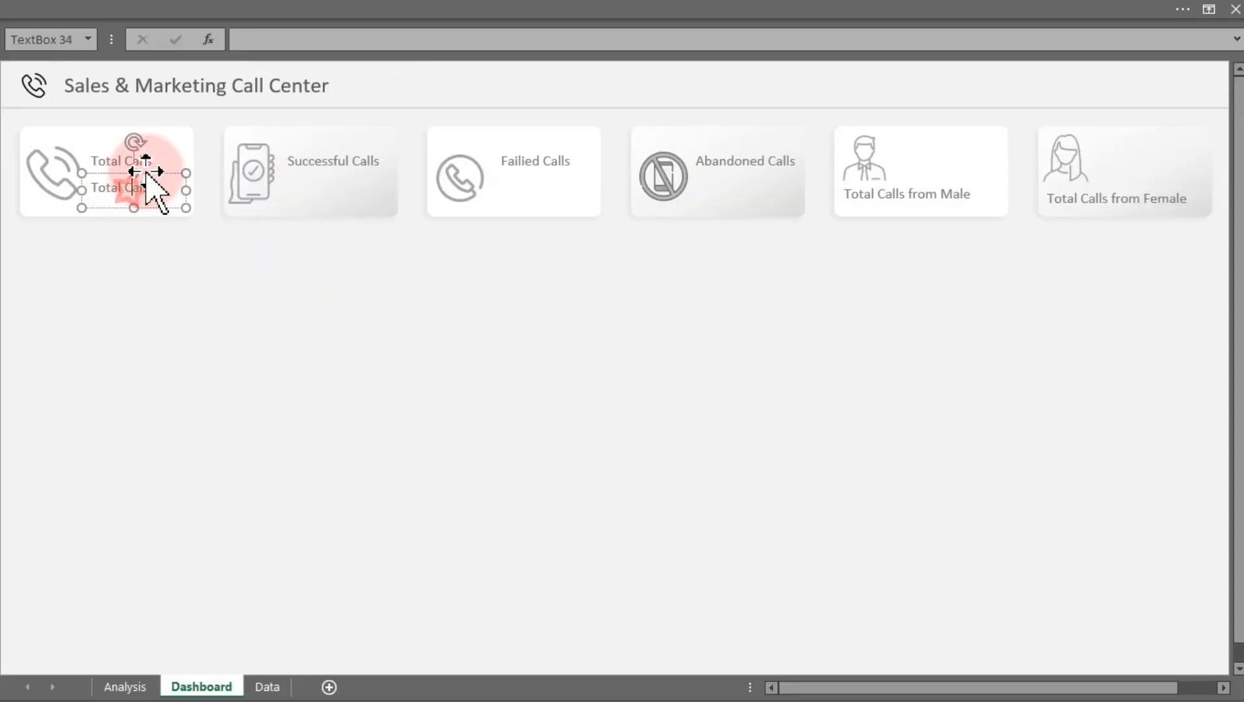
click(293, 44)
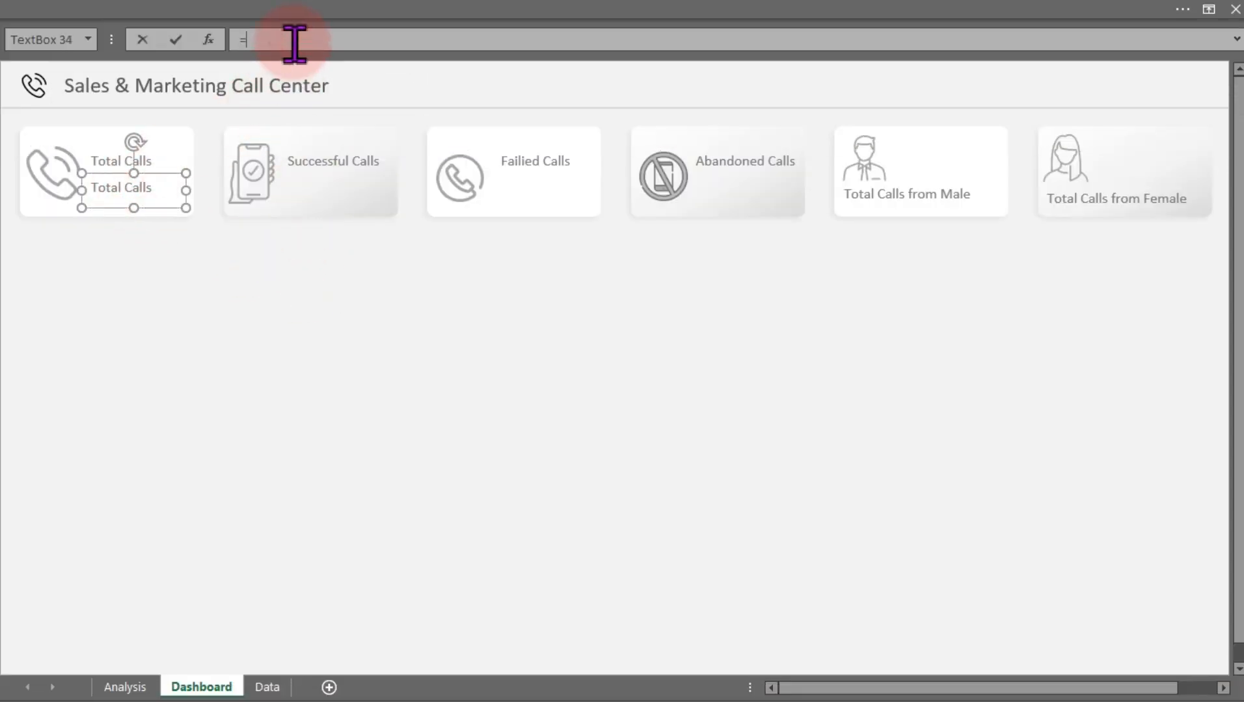
click(136, 680)
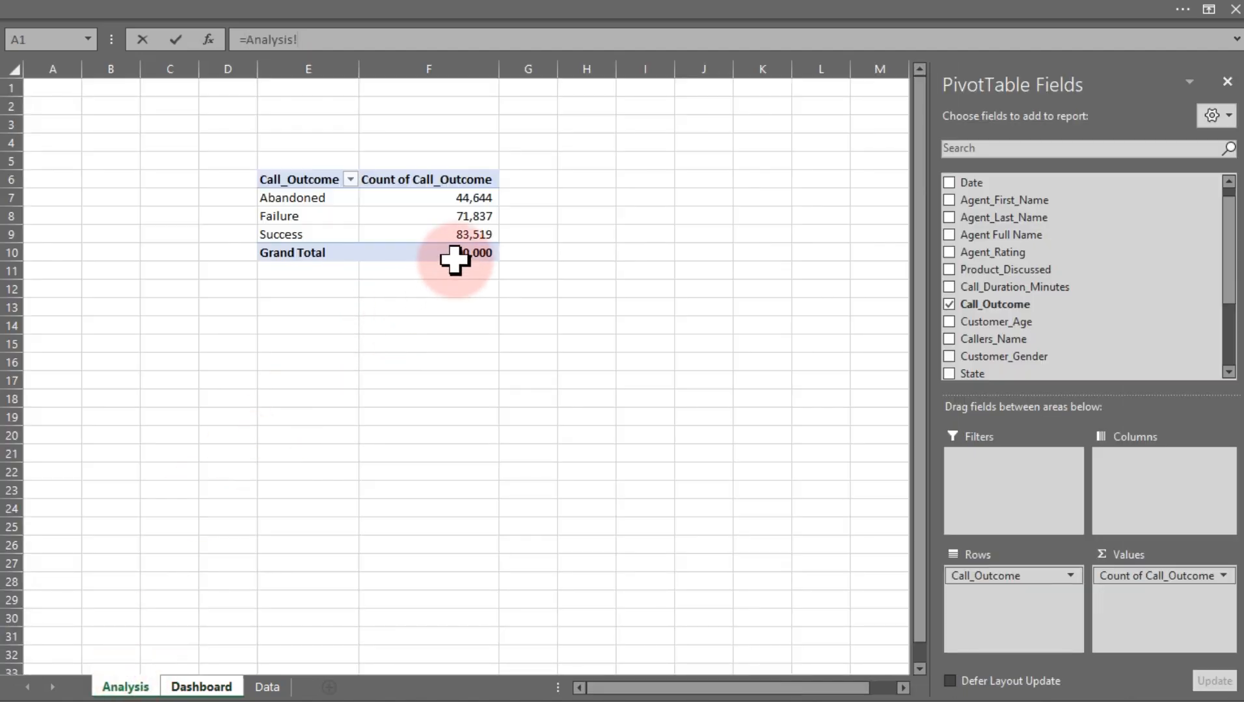
key(Return)
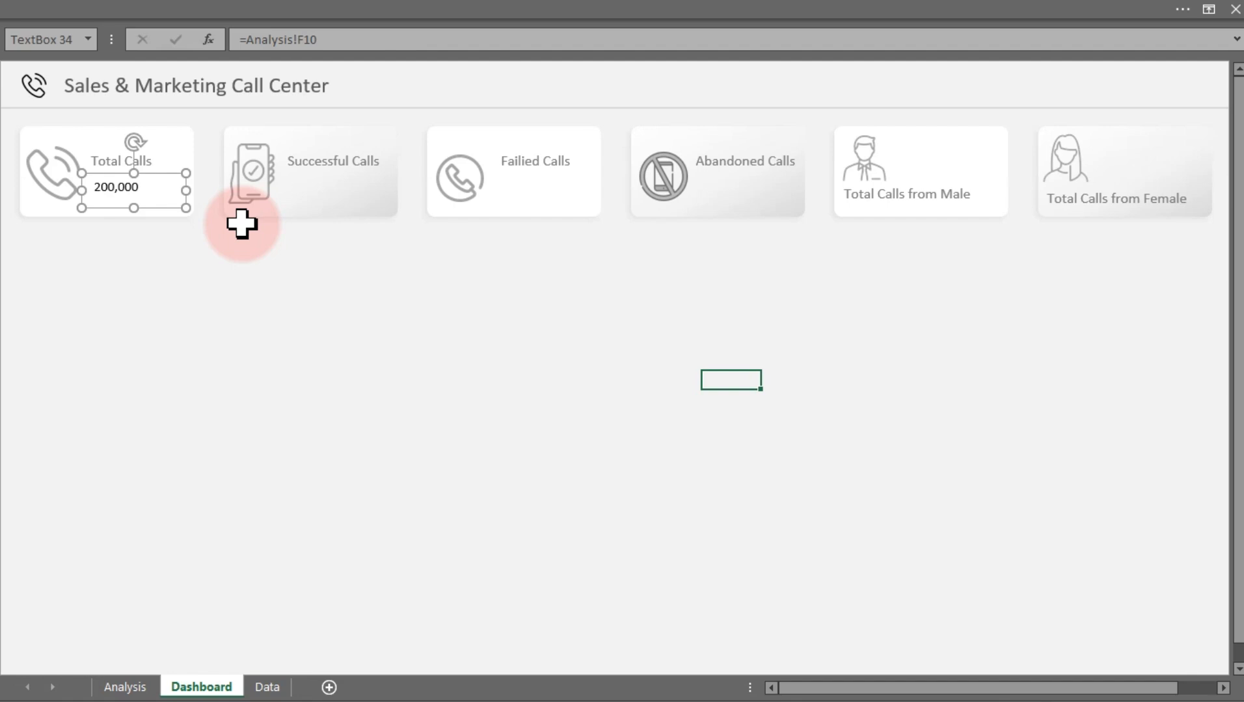
Set the total value's font size to 20 and its font color to a dark gray theme color
click(292, 13)
click(91, 56)
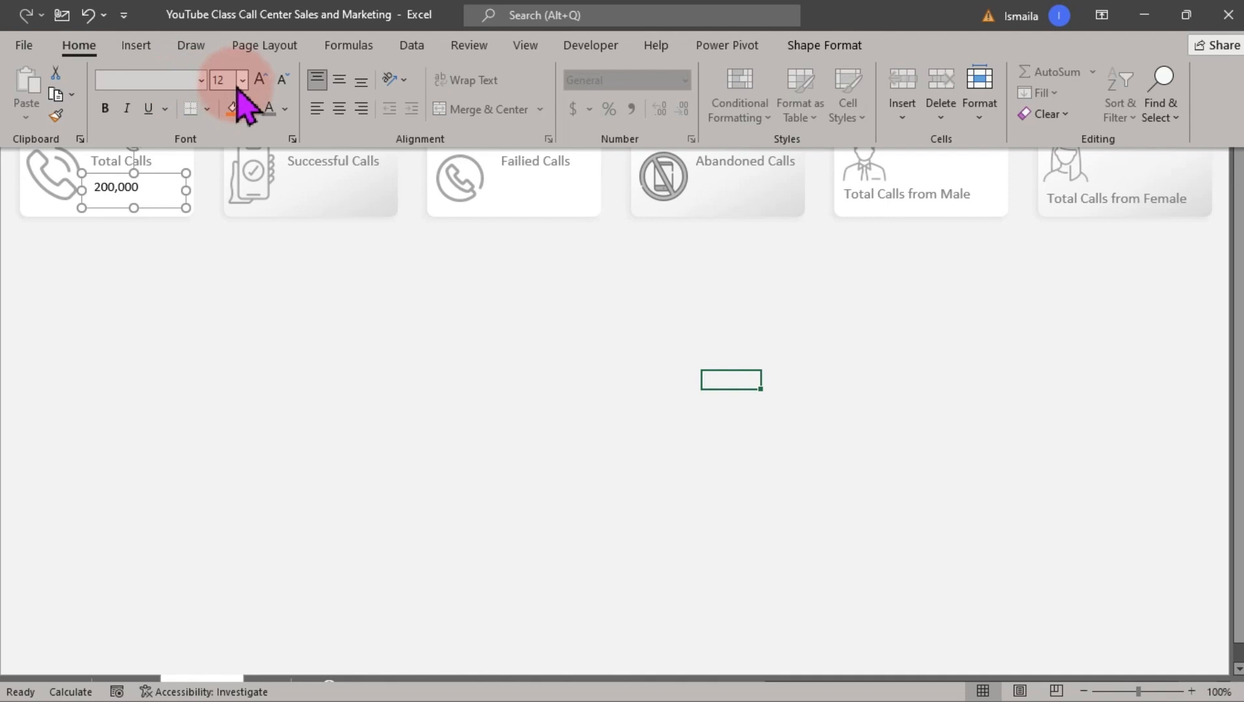
click(241, 82)
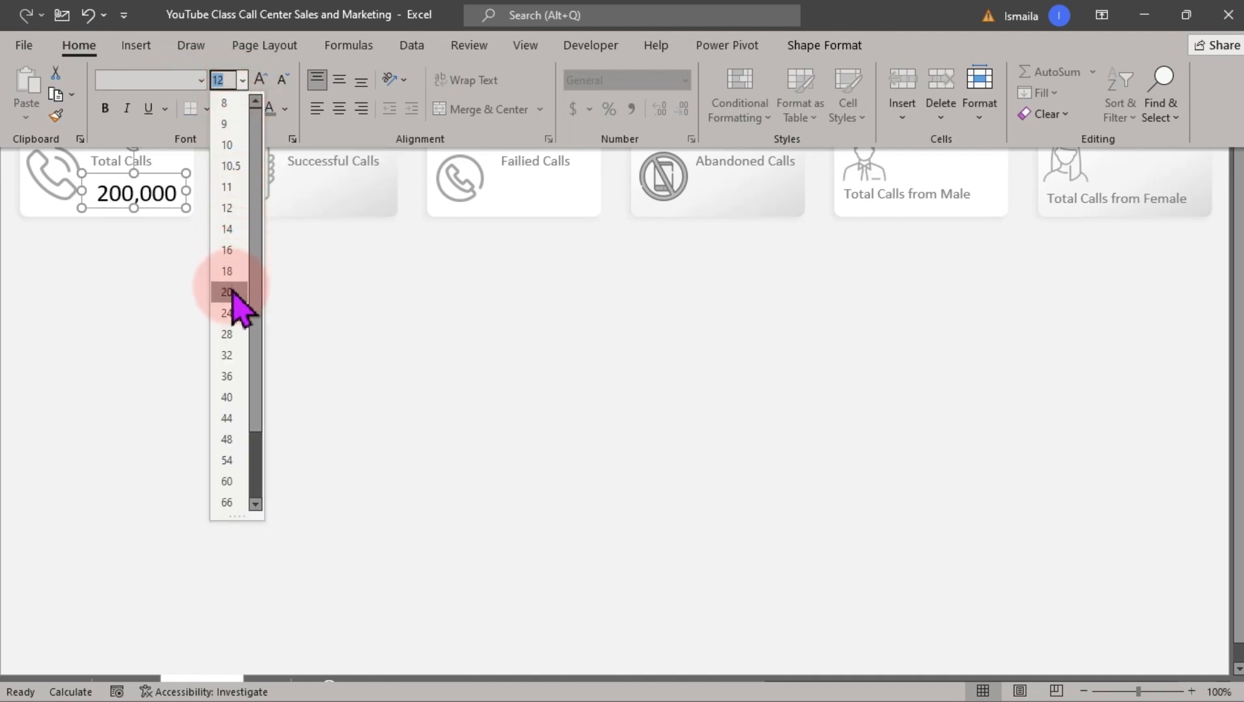
click(228, 293)
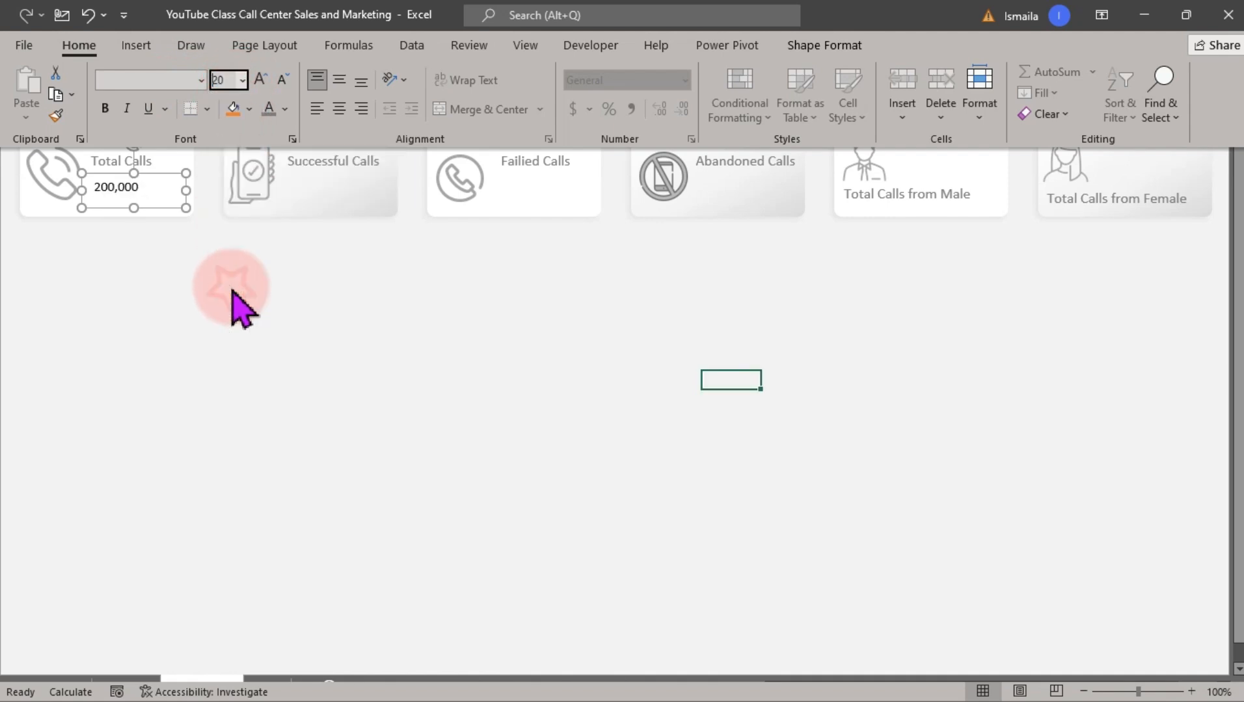
click(243, 80)
click(227, 293)
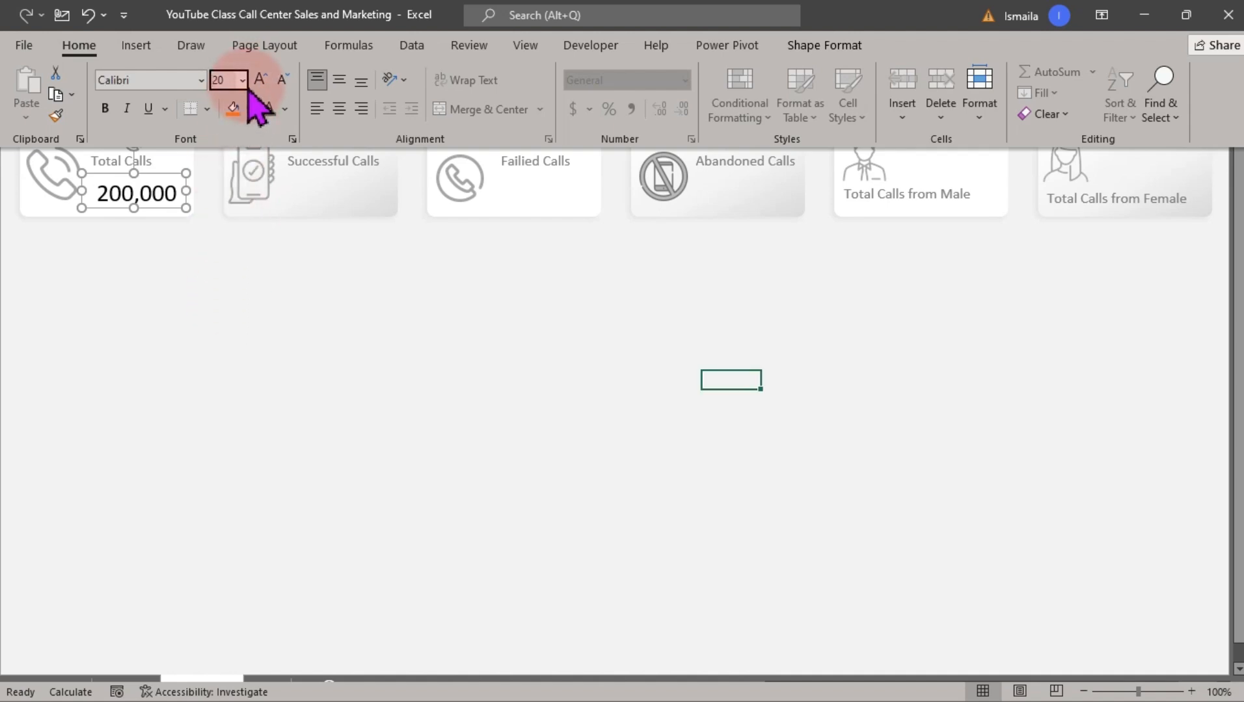
click(285, 109)
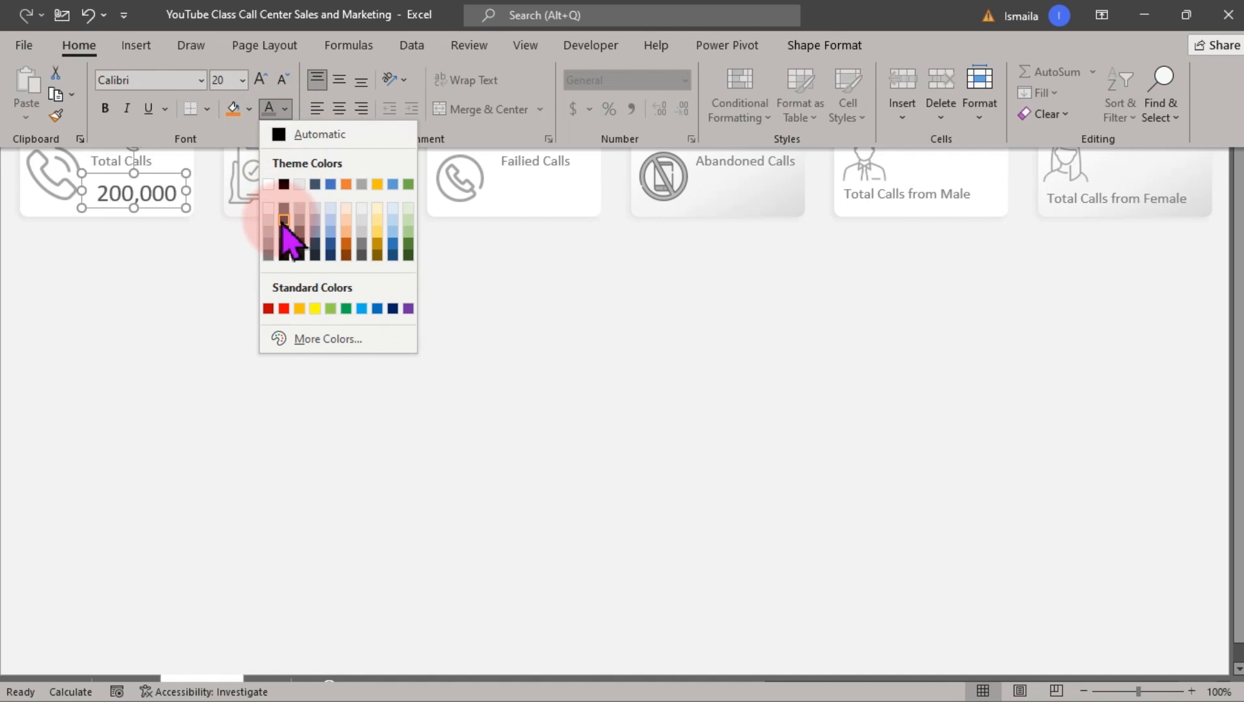
click(284, 221)
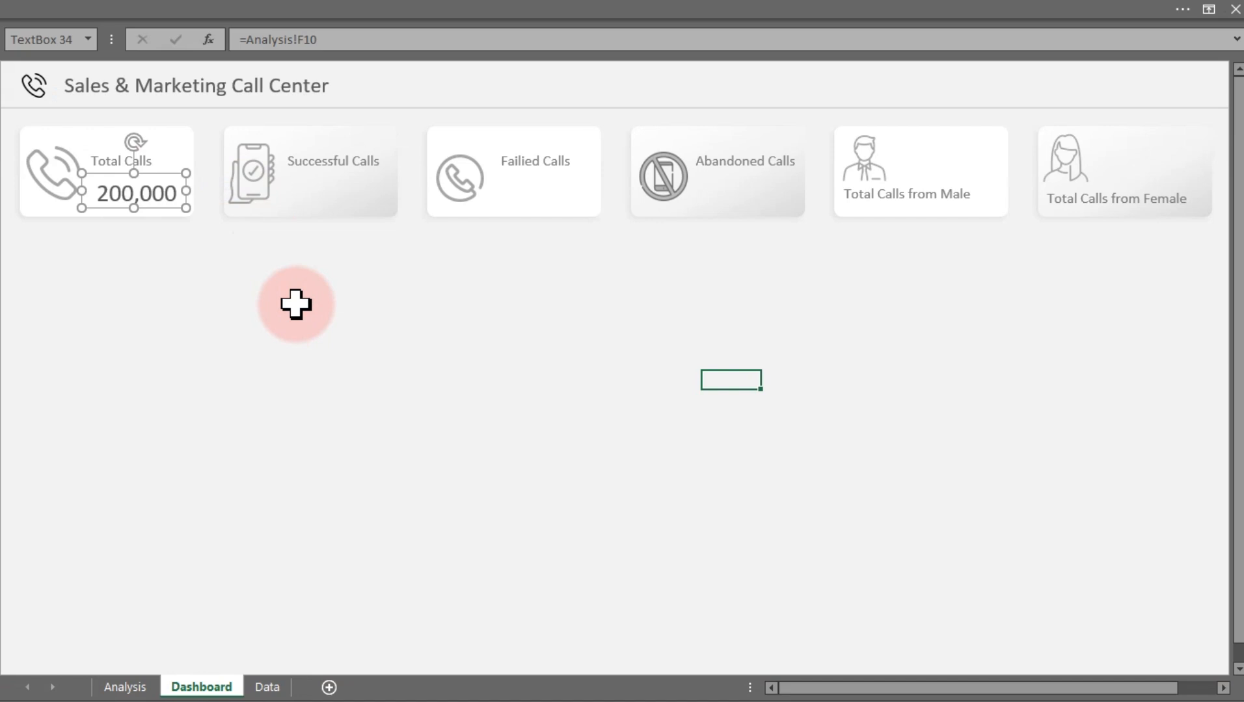
Copy the value box into the Successful Calls card and link it to Analysis cell F9
click(296, 303)
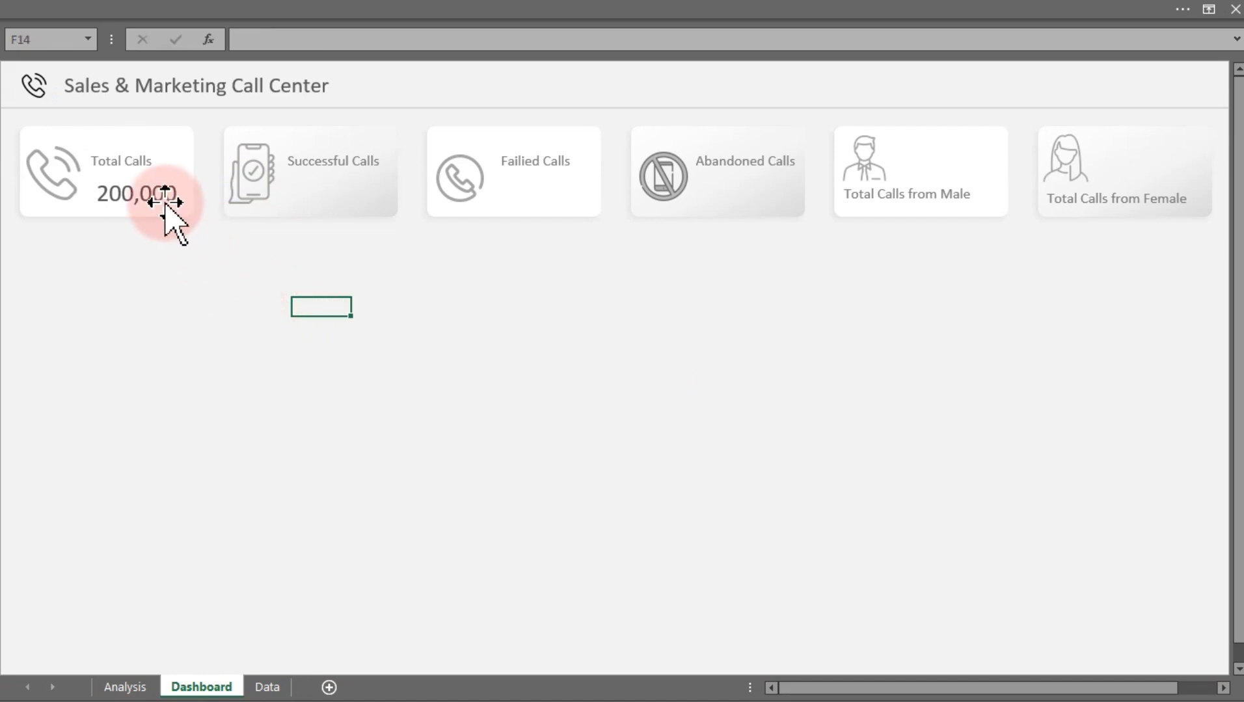
drag(162, 195, 335, 192)
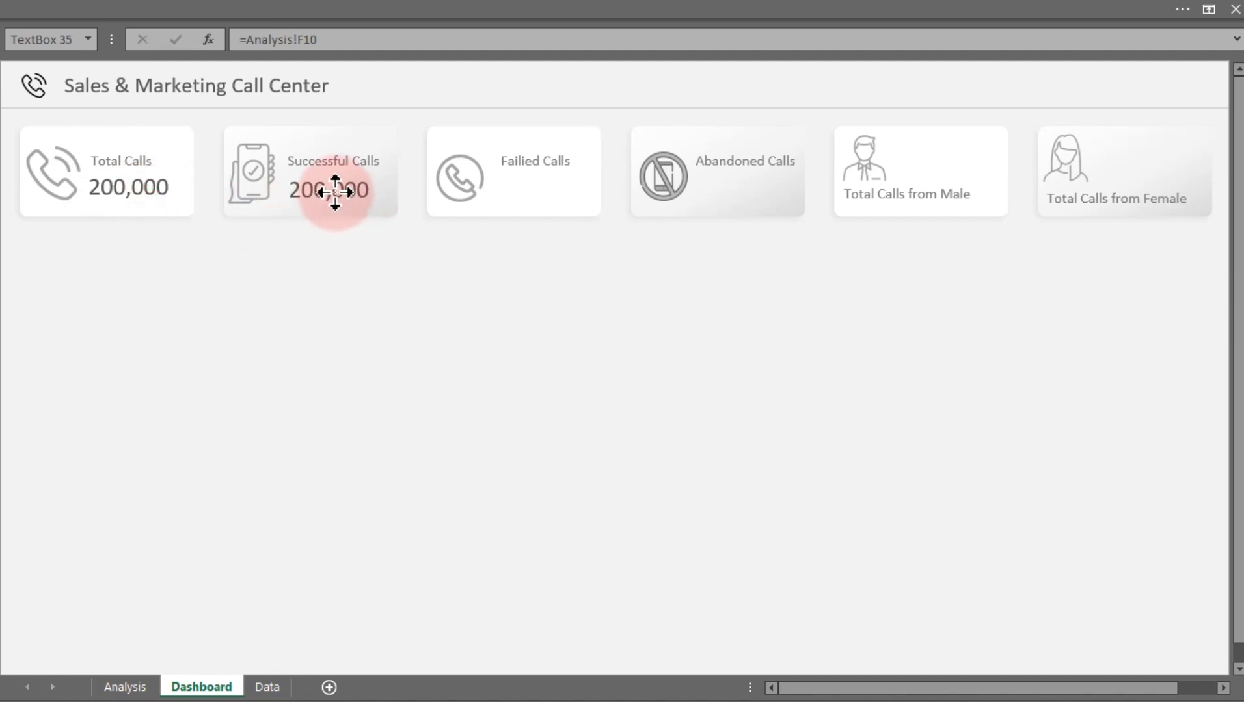
drag(331, 38, 254, 40)
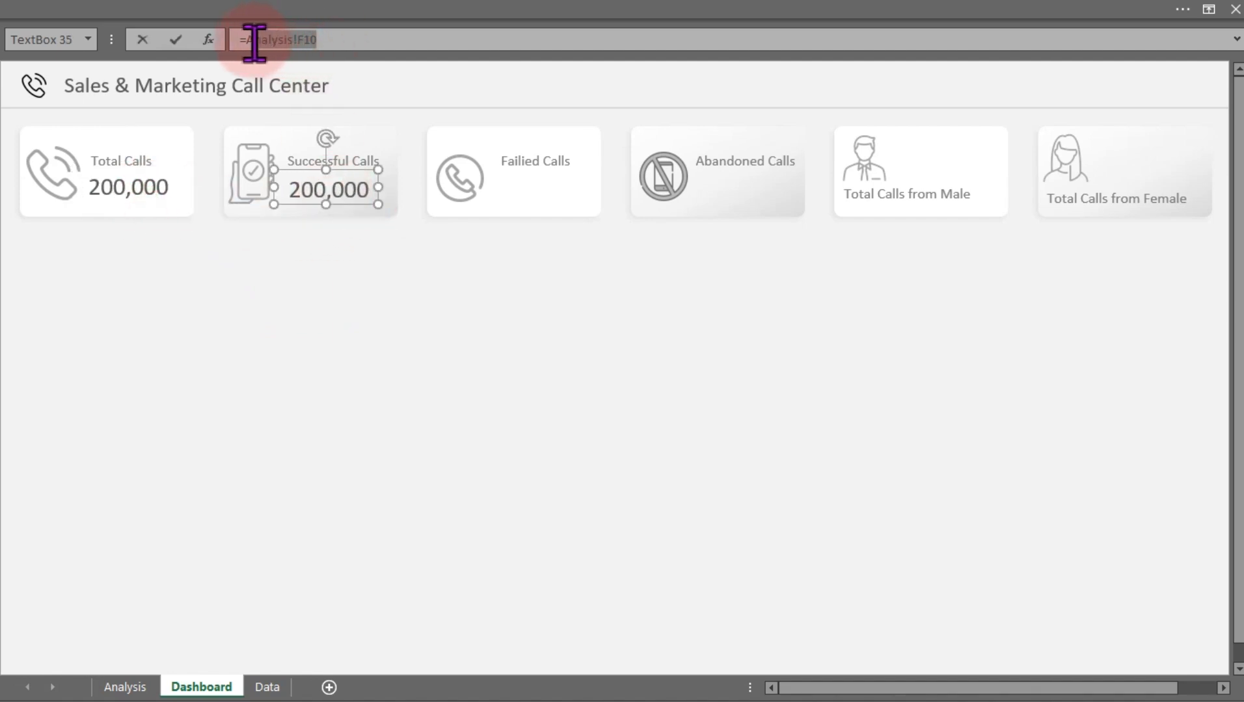
click(124, 686)
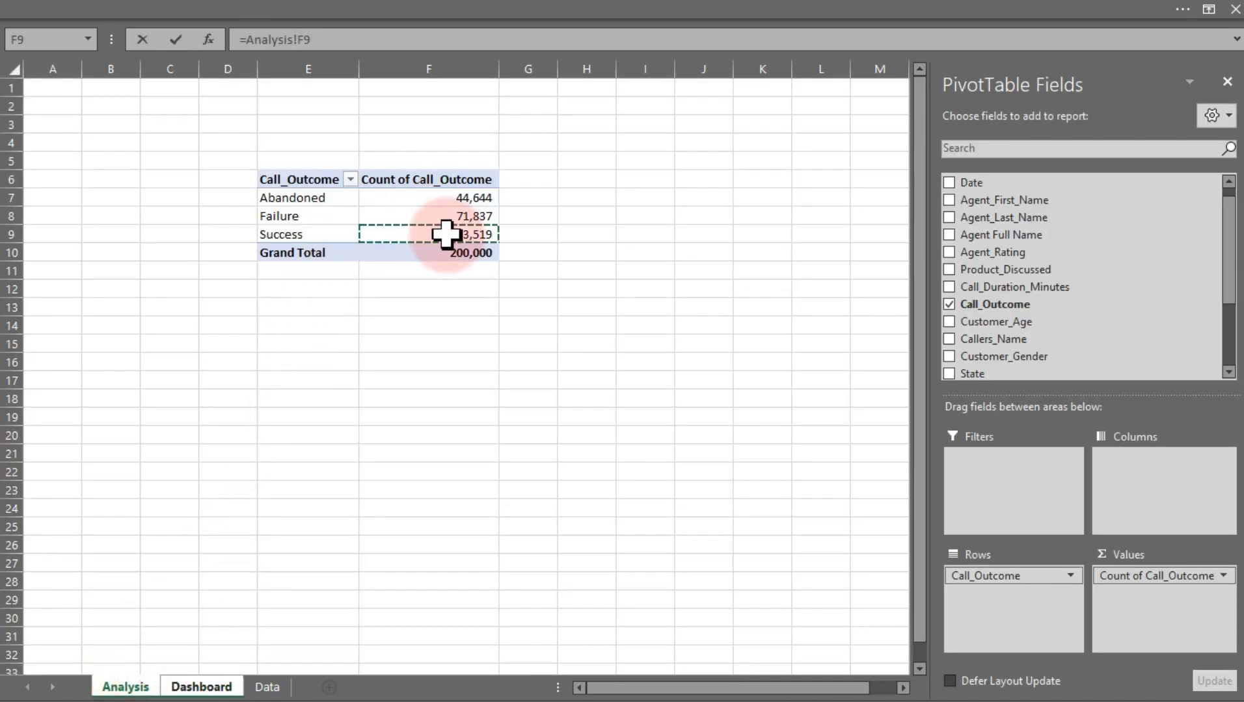
key(Return)
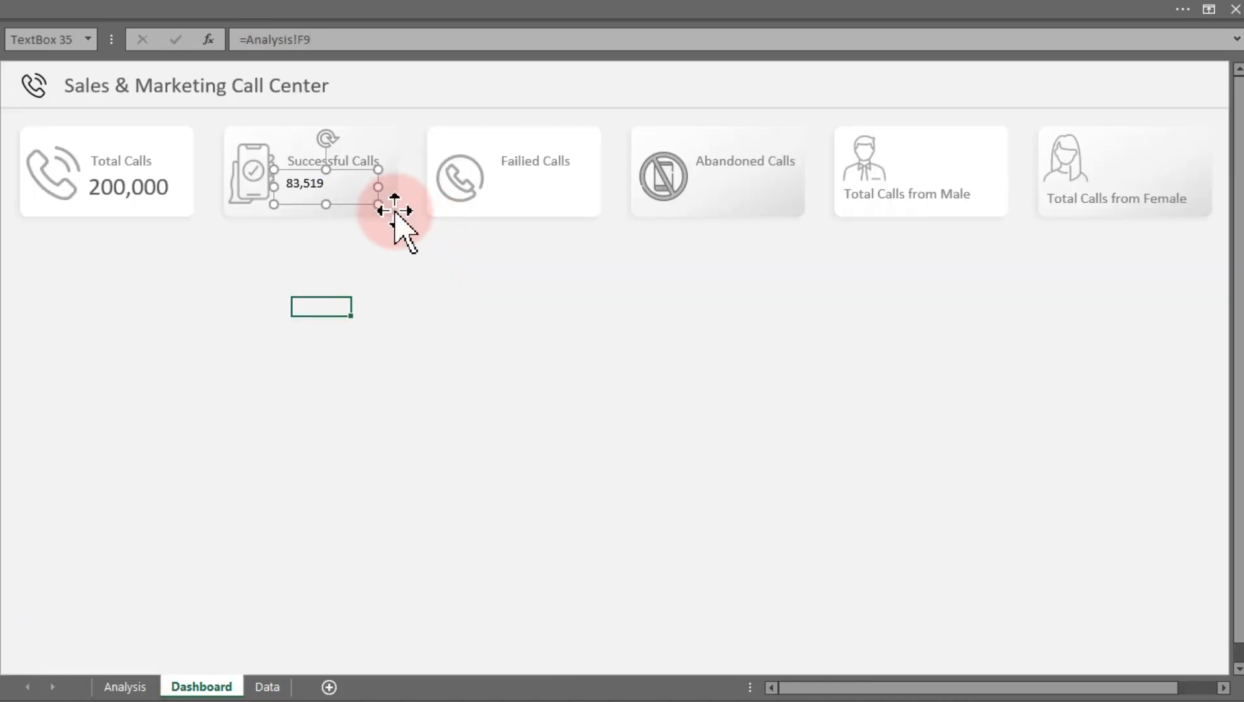
Copy the value box into the Failed Calls card and link it to Analysis cell F8
drag(370, 207, 543, 187)
drag(325, 39, 252, 39)
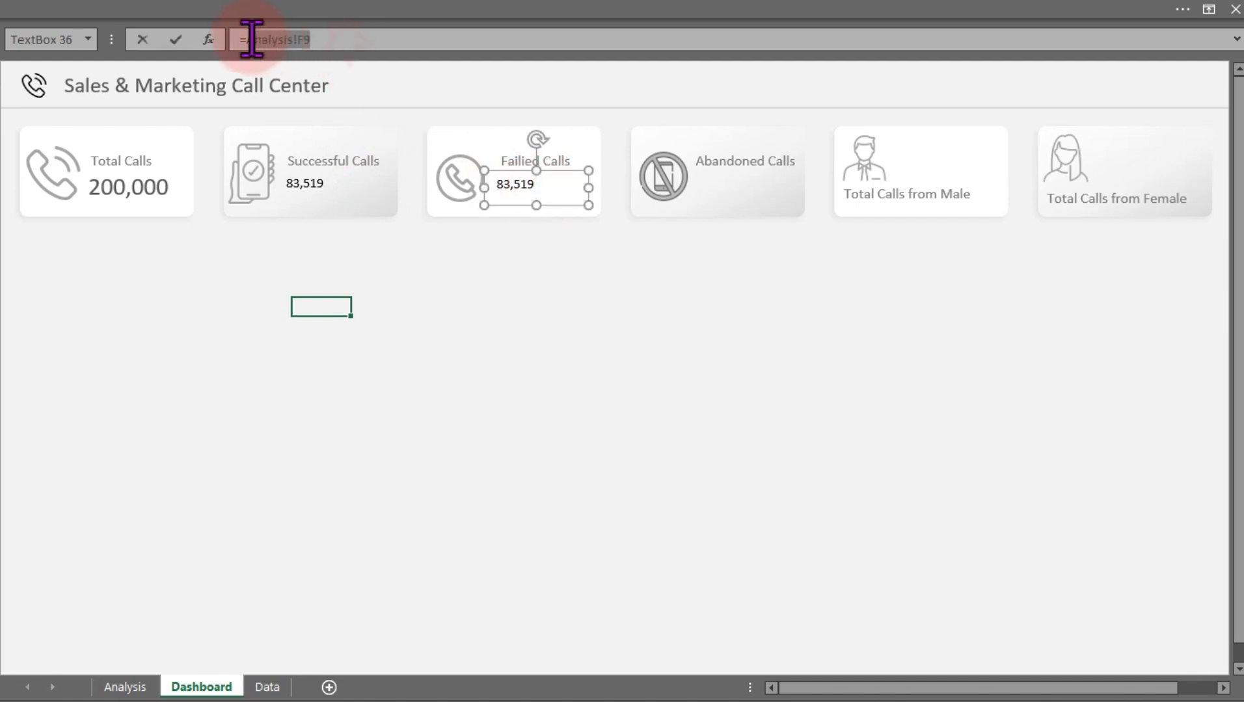
click(128, 687)
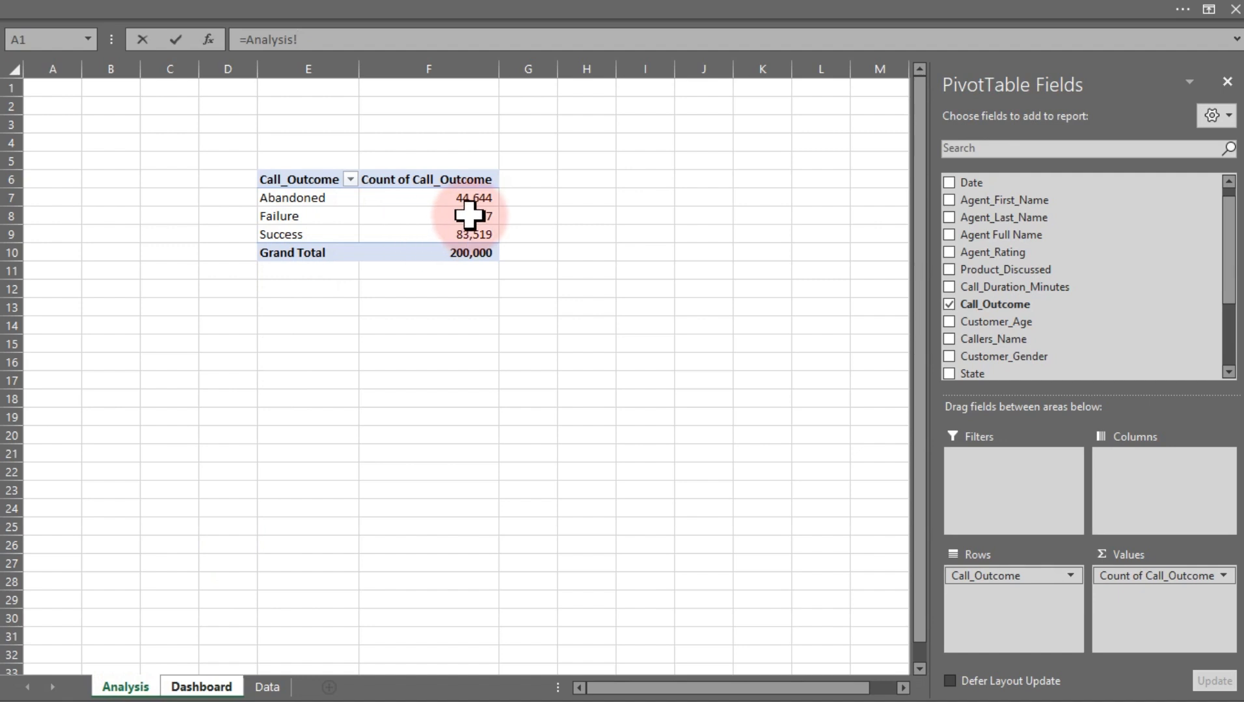
key(Return)
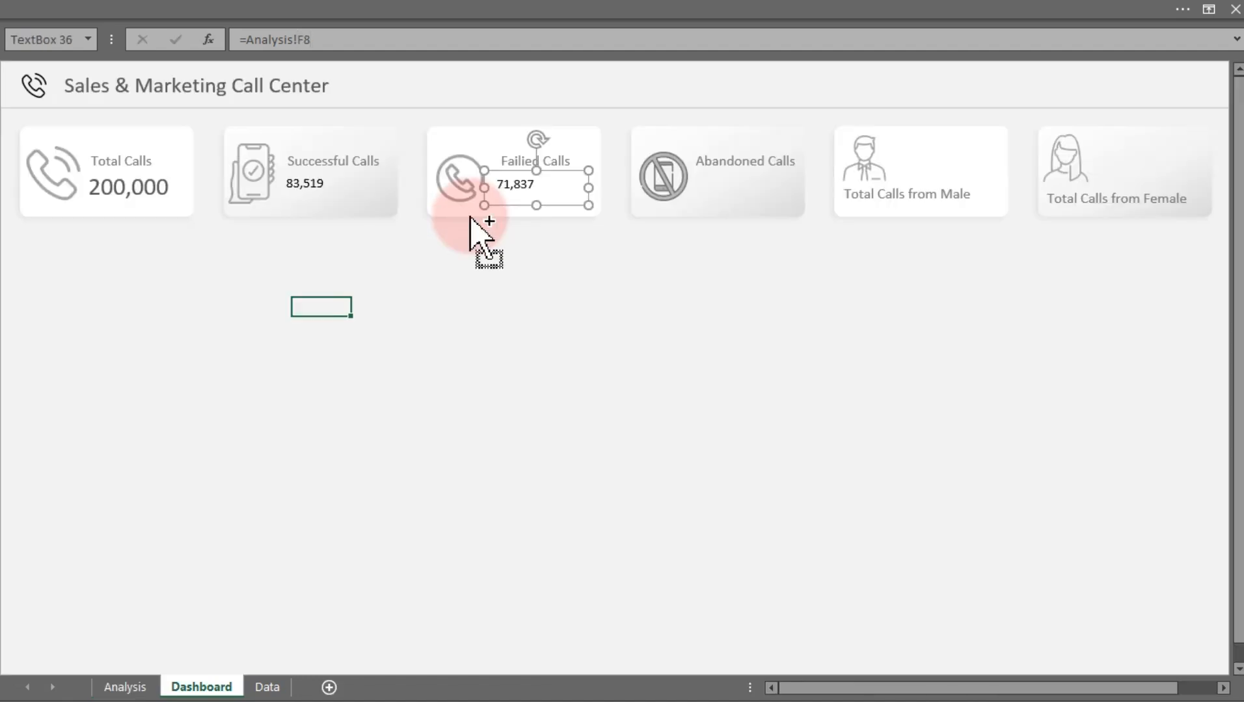
Copy the value box into the Abandoned Calls card and link it to Analysis cell F7
drag(470, 218, 680, 218)
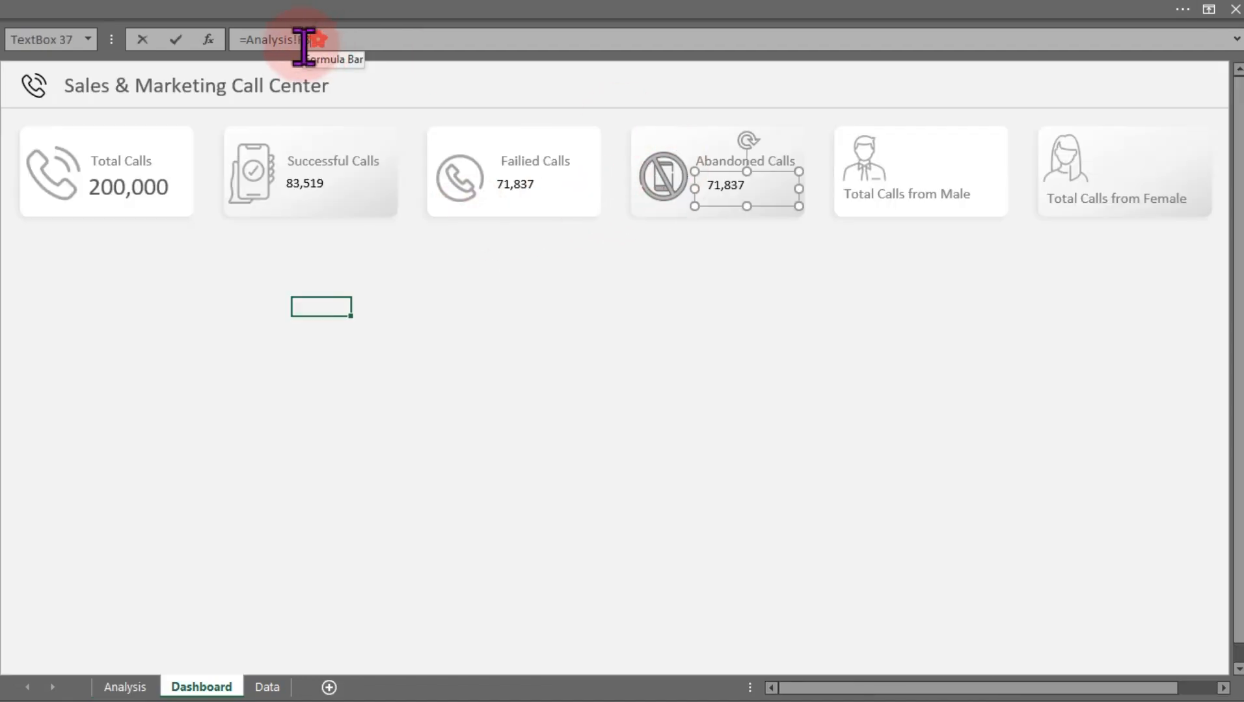
drag(302, 40, 253, 41)
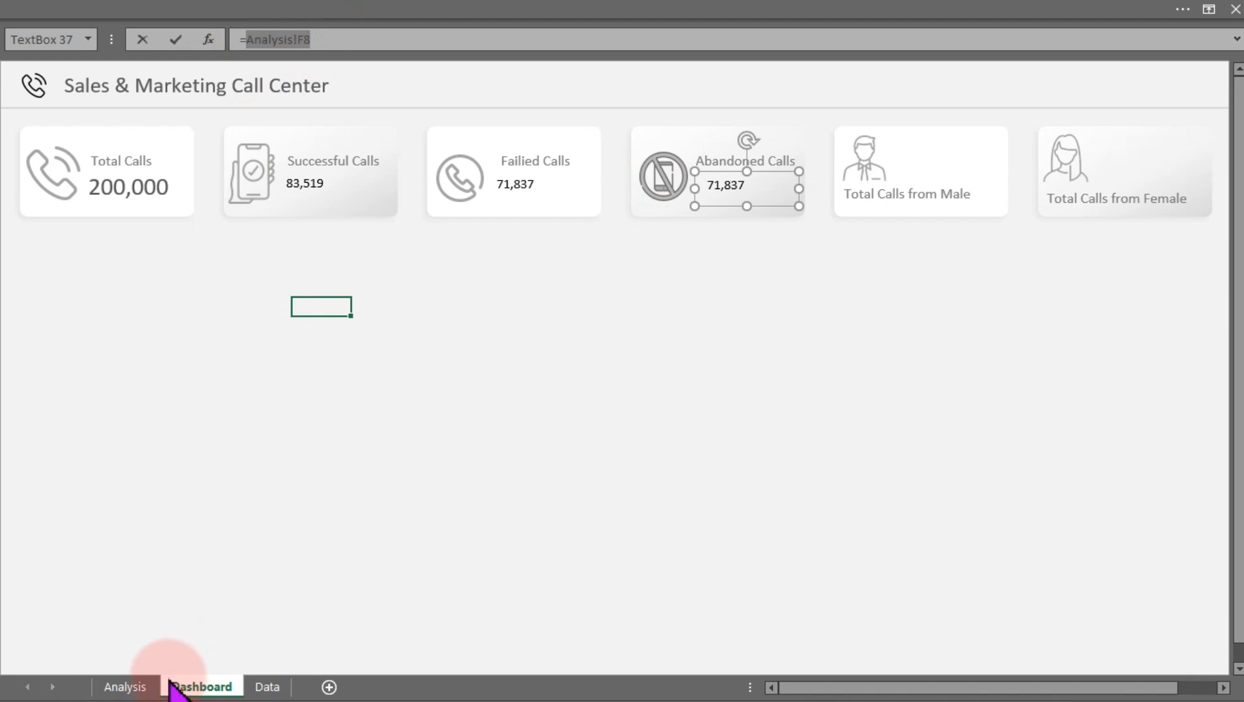
click(130, 687)
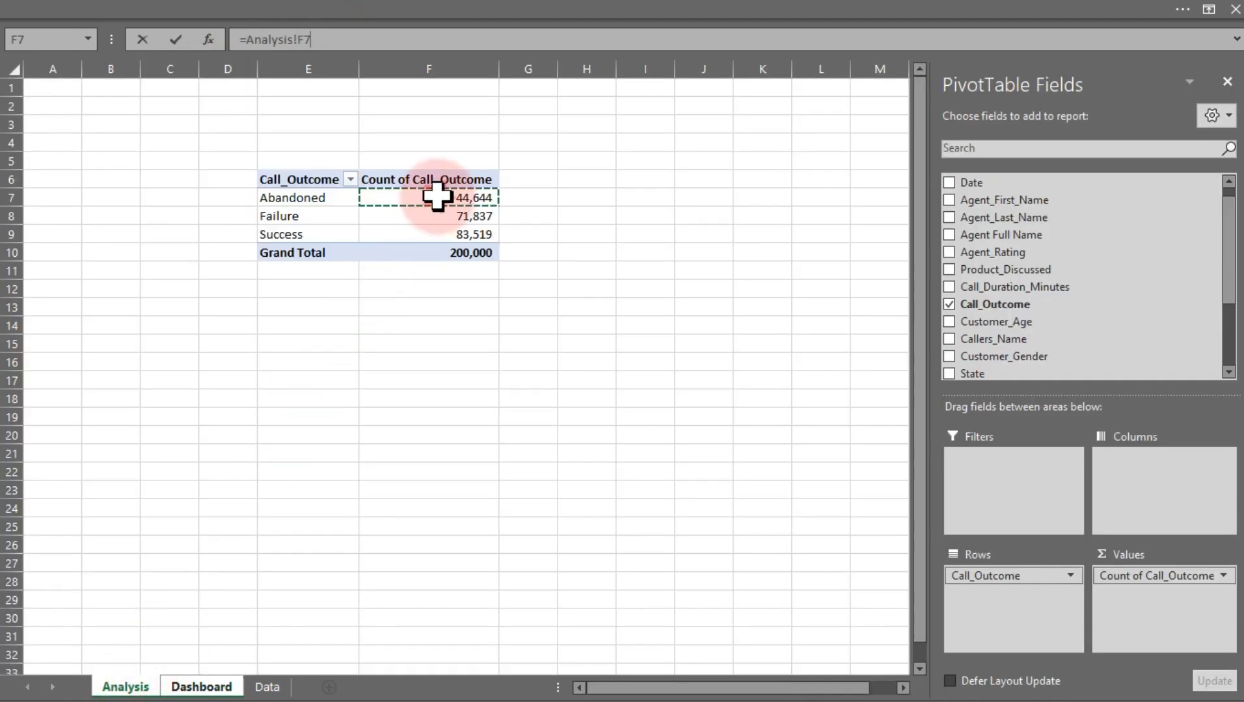
key(Return)
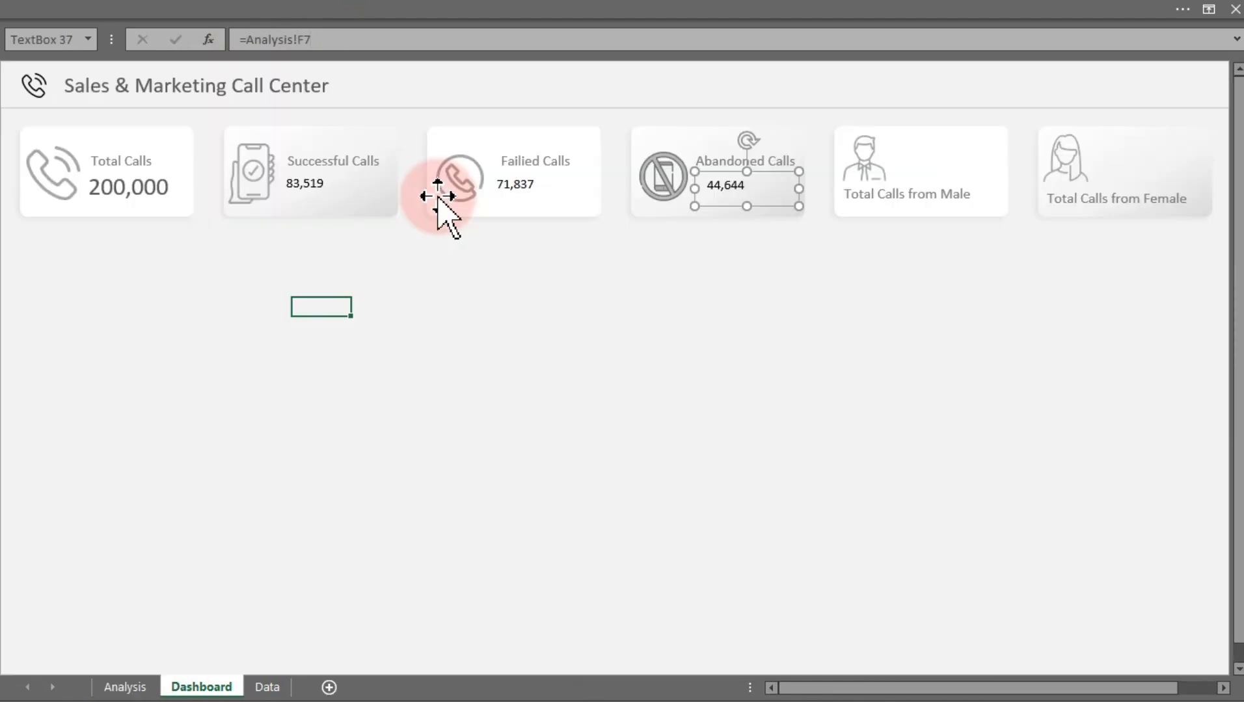
Copy the Total Calls value formatting onto the Successful, Failed and Abandoned Calls value boxes with Format Painter
click(160, 188)
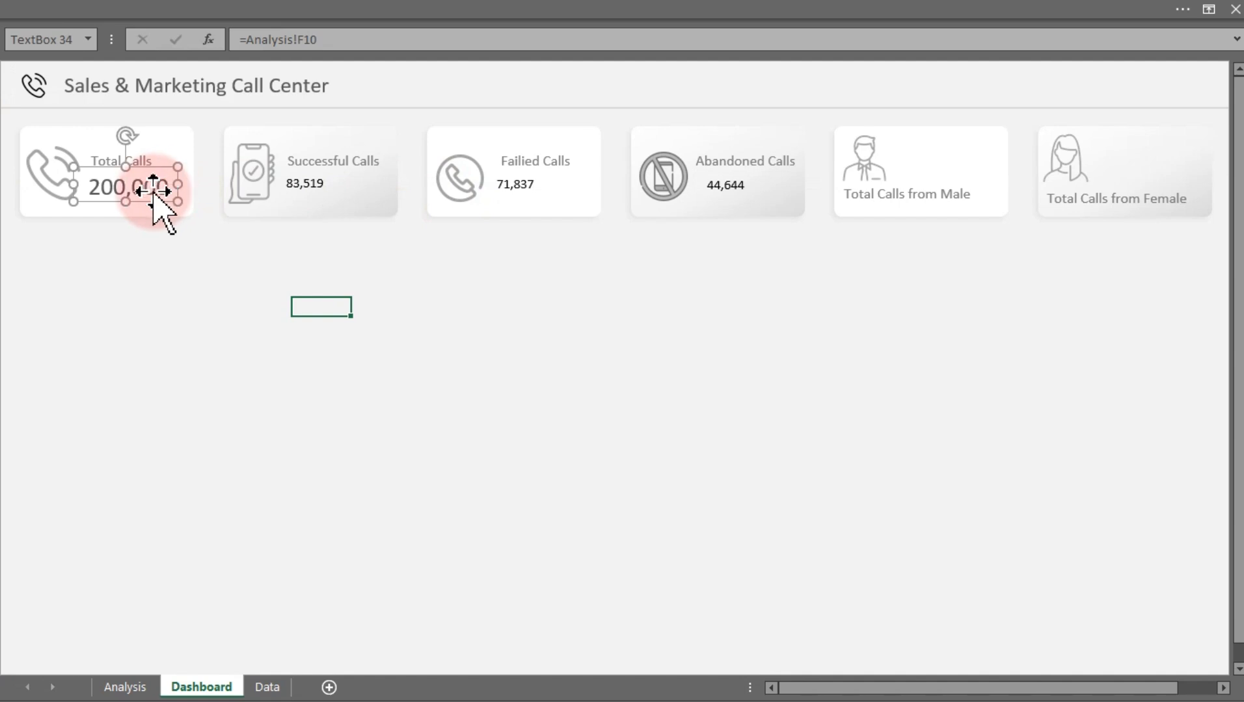
click(175, 10)
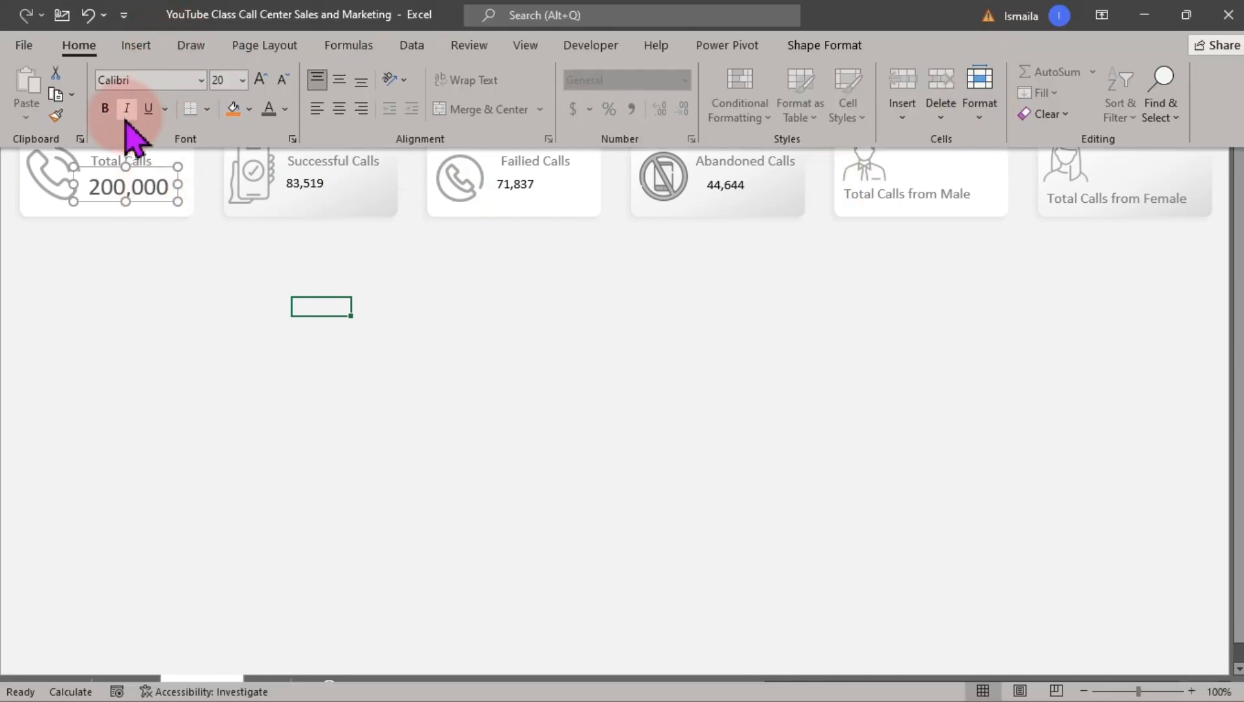
click(56, 115)
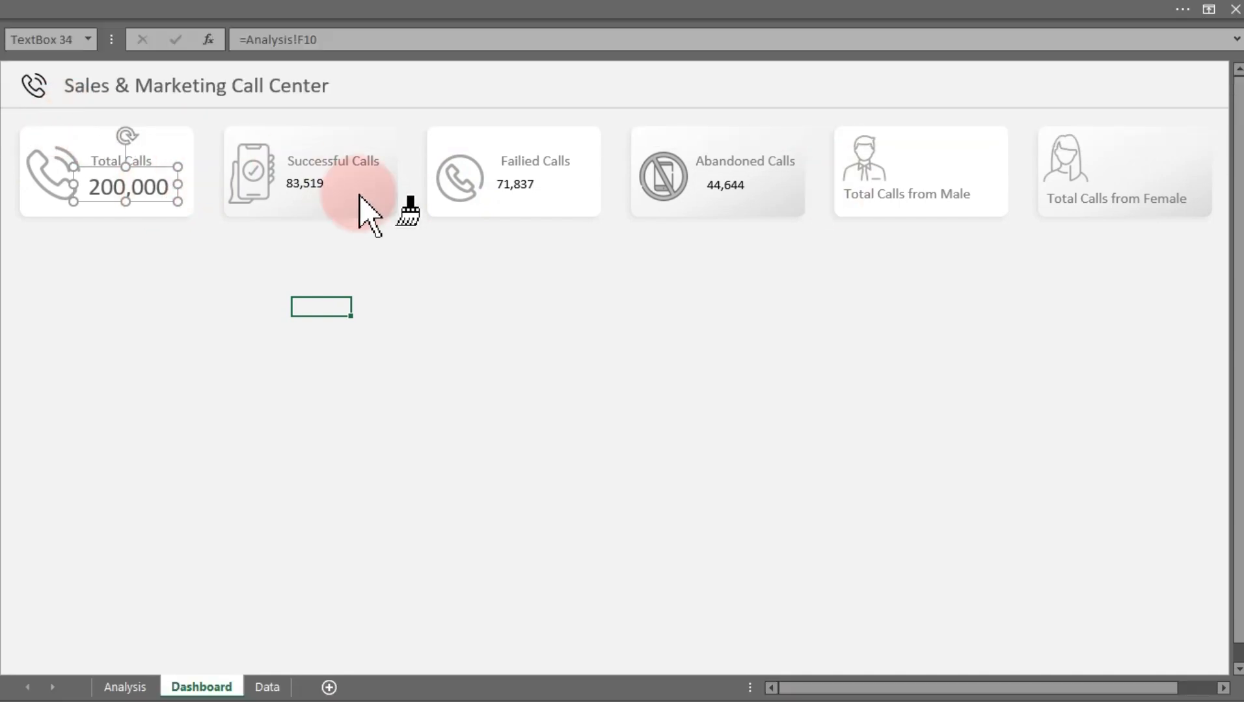
click(286, 187)
click(517, 190)
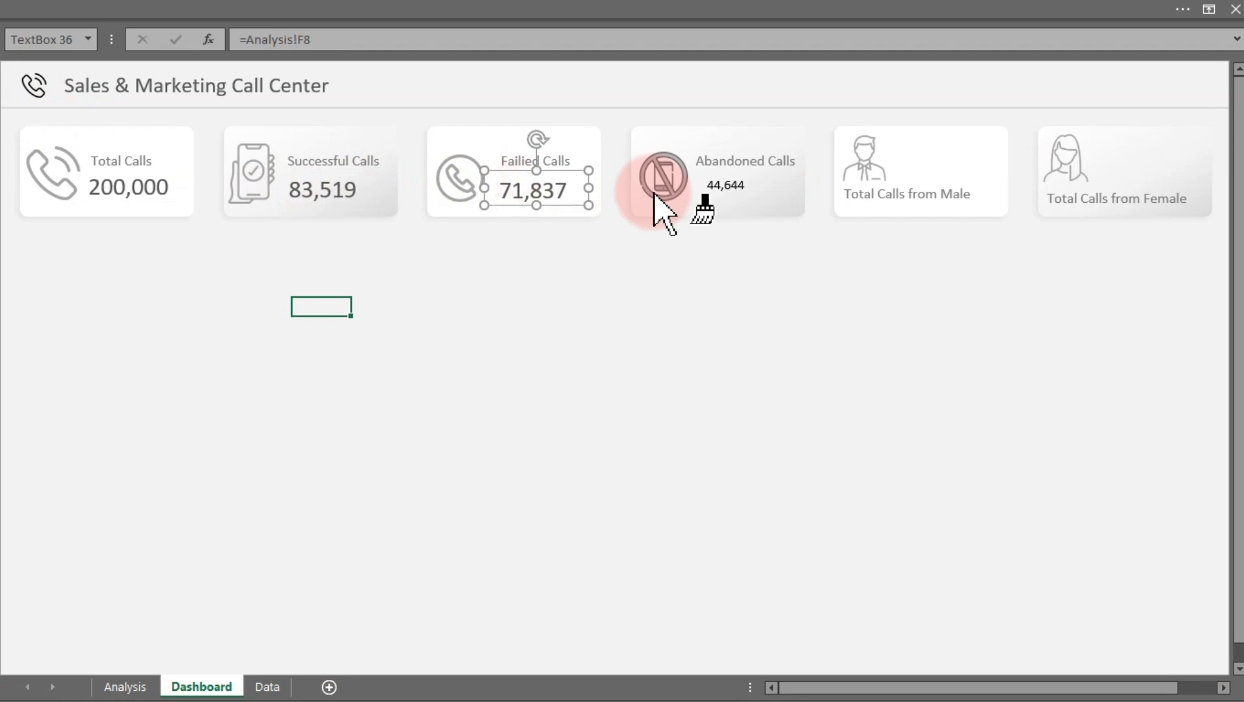
click(730, 190)
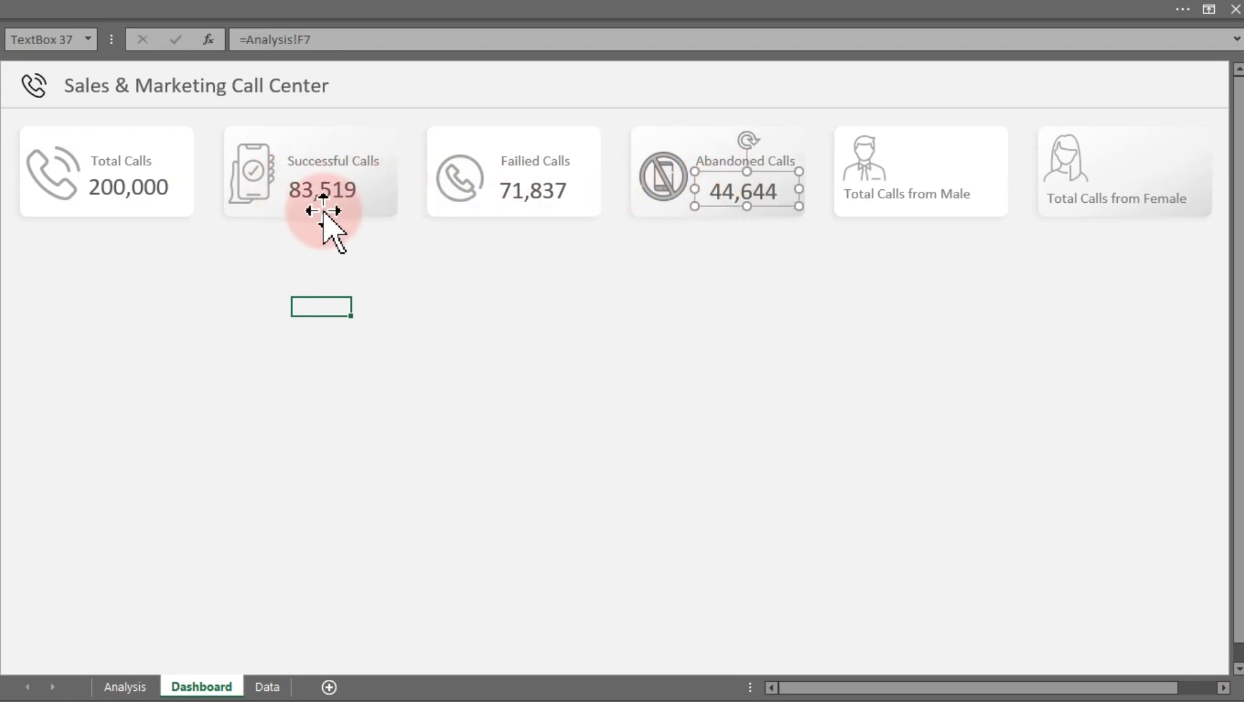
Select all four KPI value boxes and align them to the same height
click(147, 190)
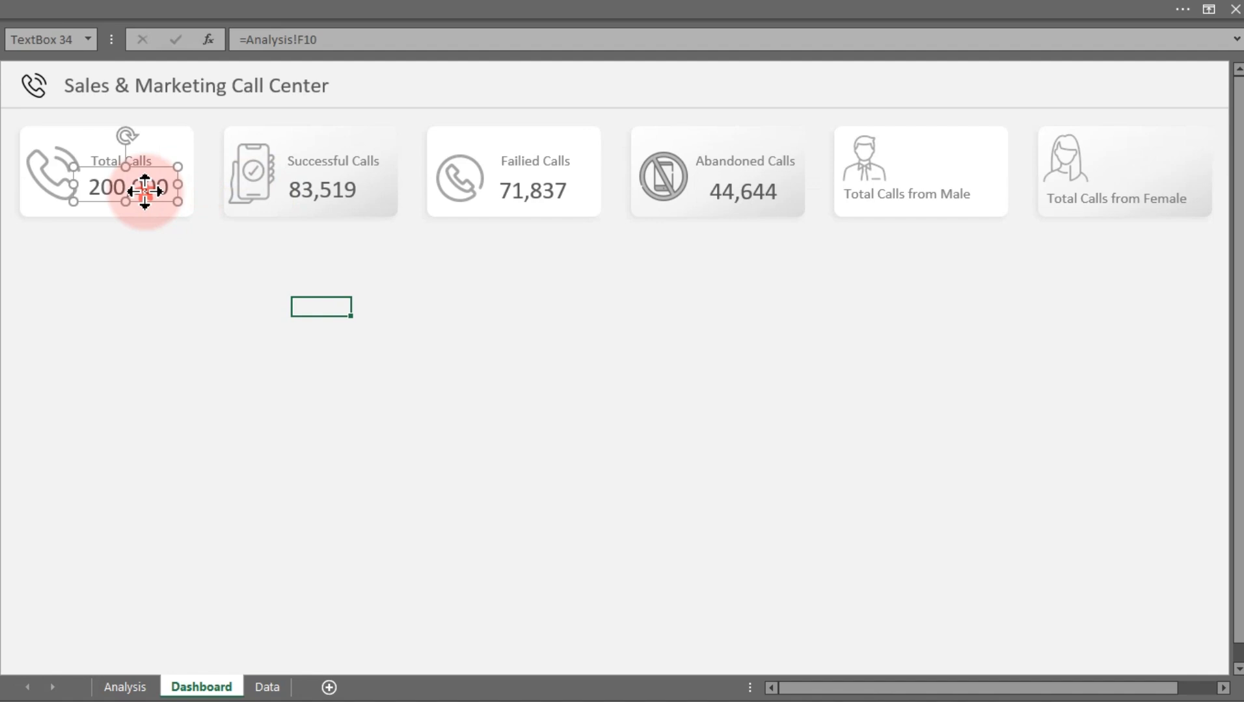
shift+click(311, 188)
shift+click(553, 193)
shift+click(719, 187)
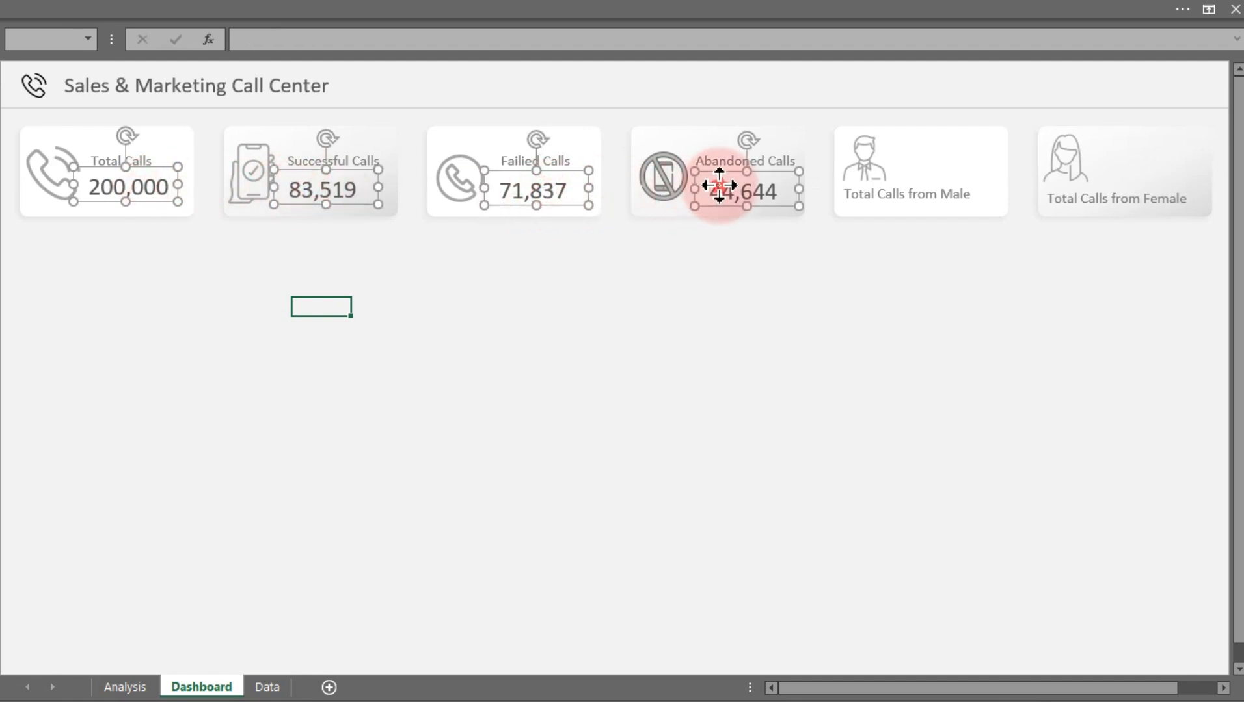
click(348, 14)
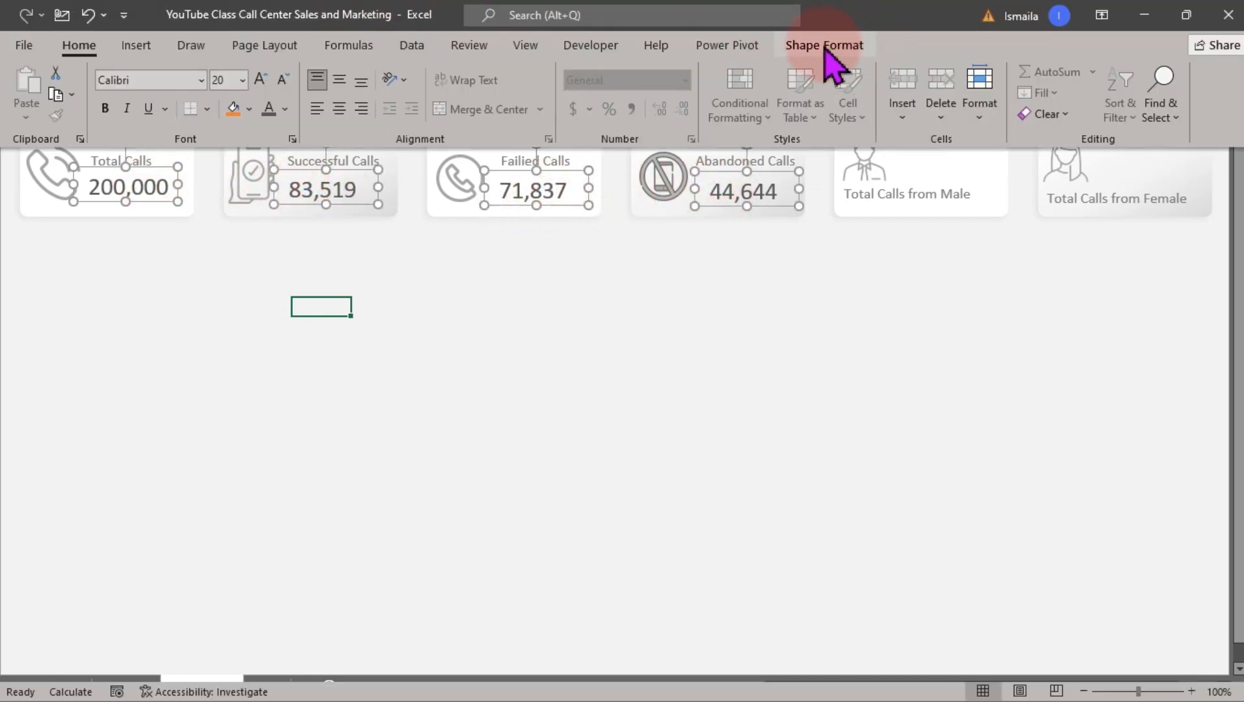
click(824, 46)
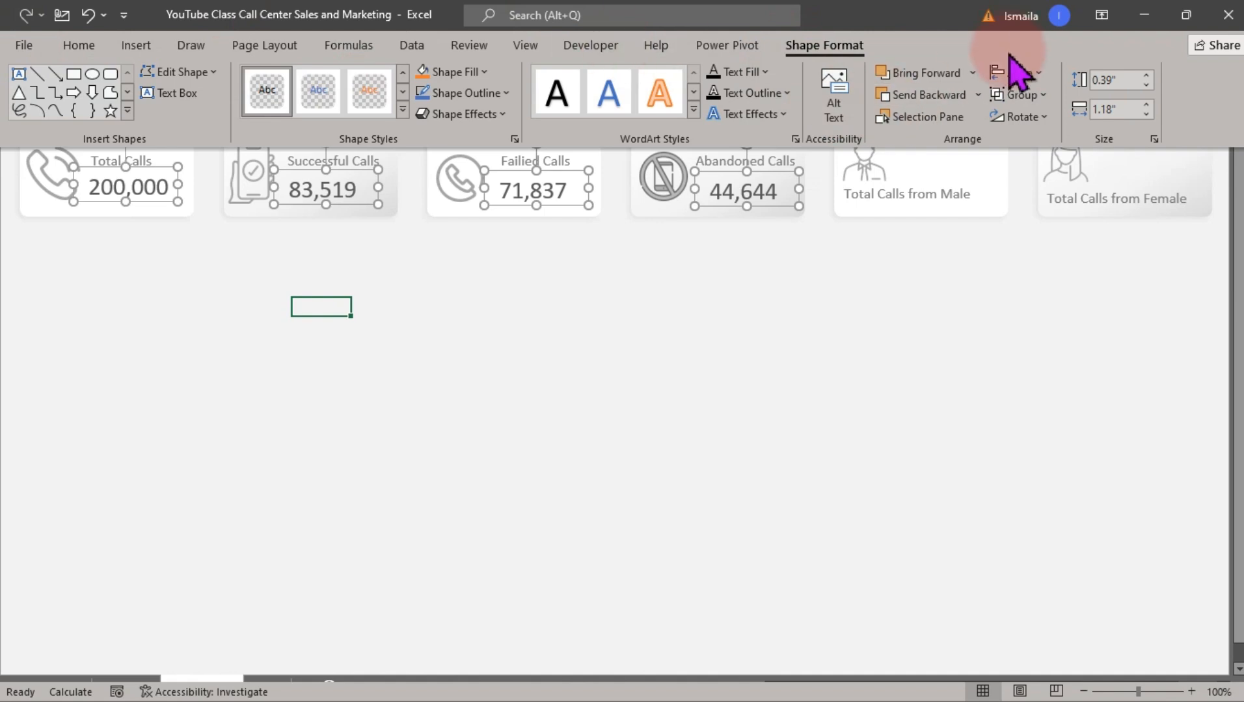
click(1018, 73)
click(1045, 177)
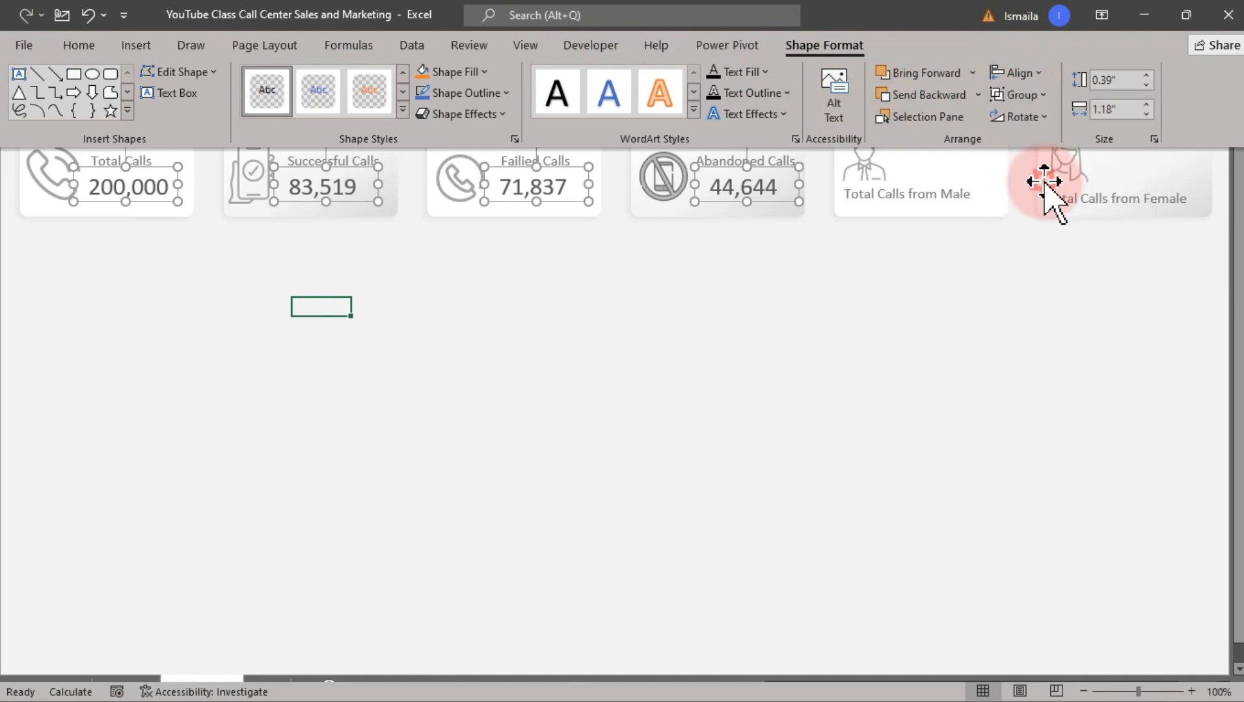
click(602, 313)
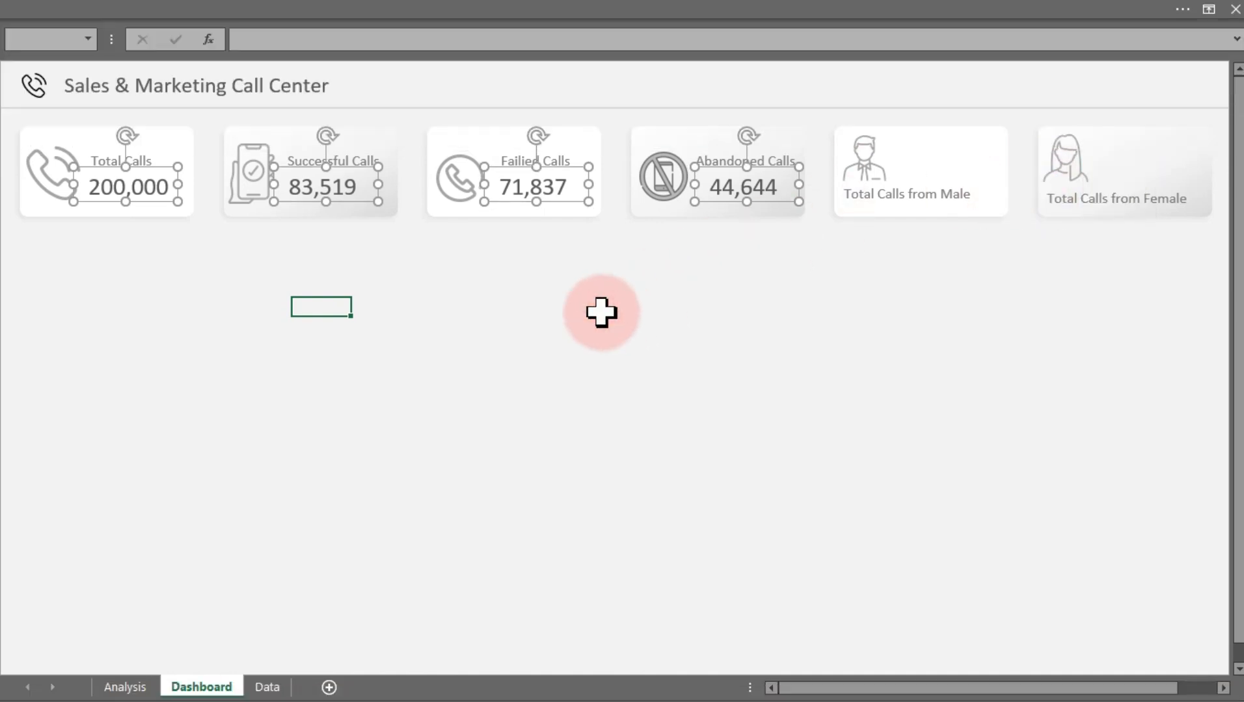
click(600, 312)
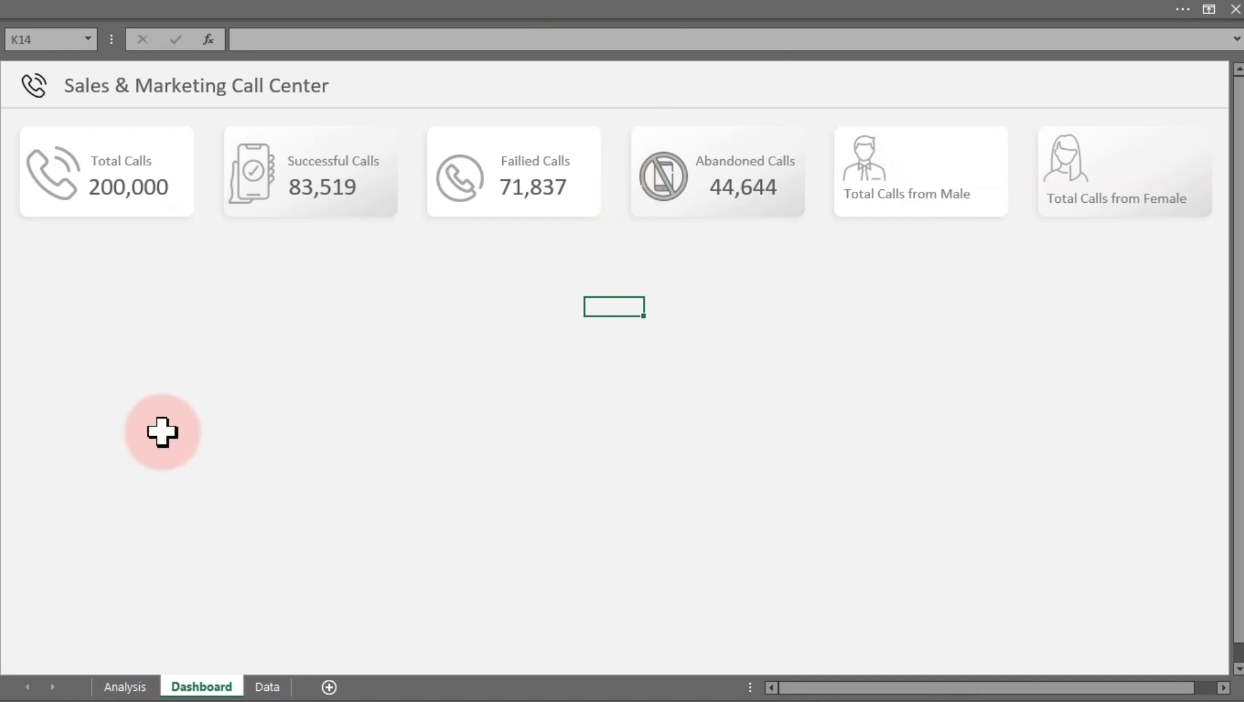
click(341, 8)
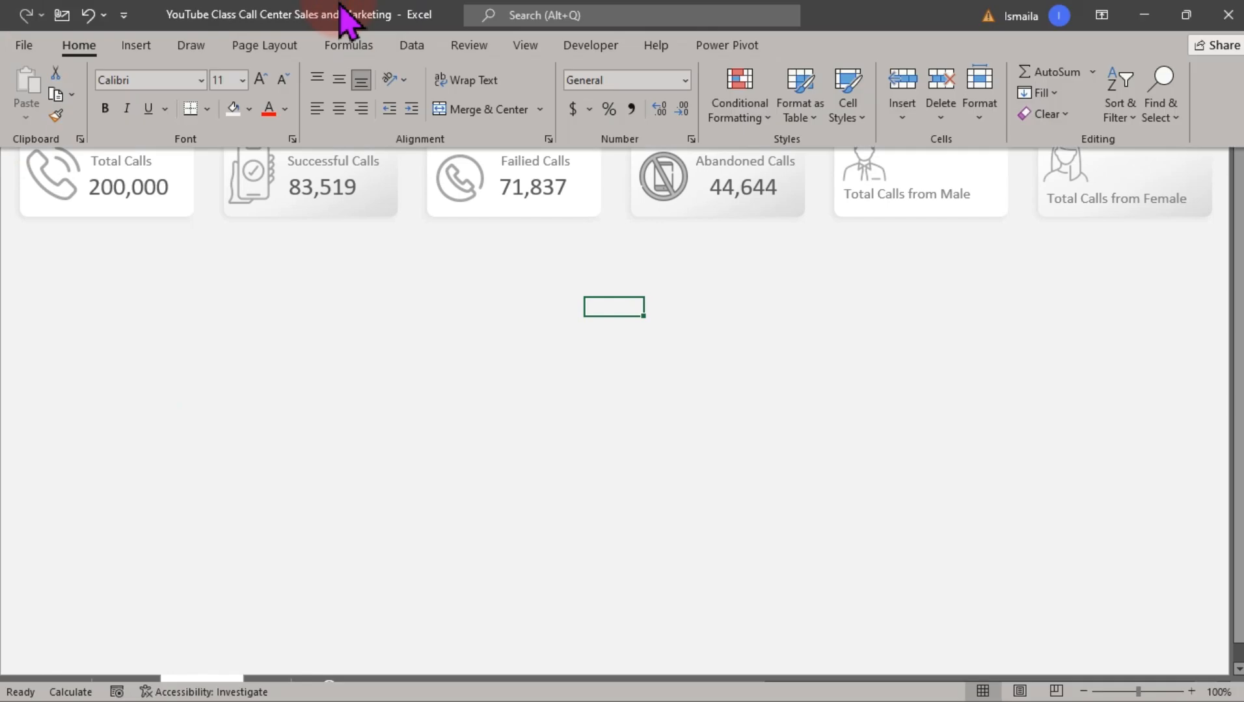
click(579, 49)
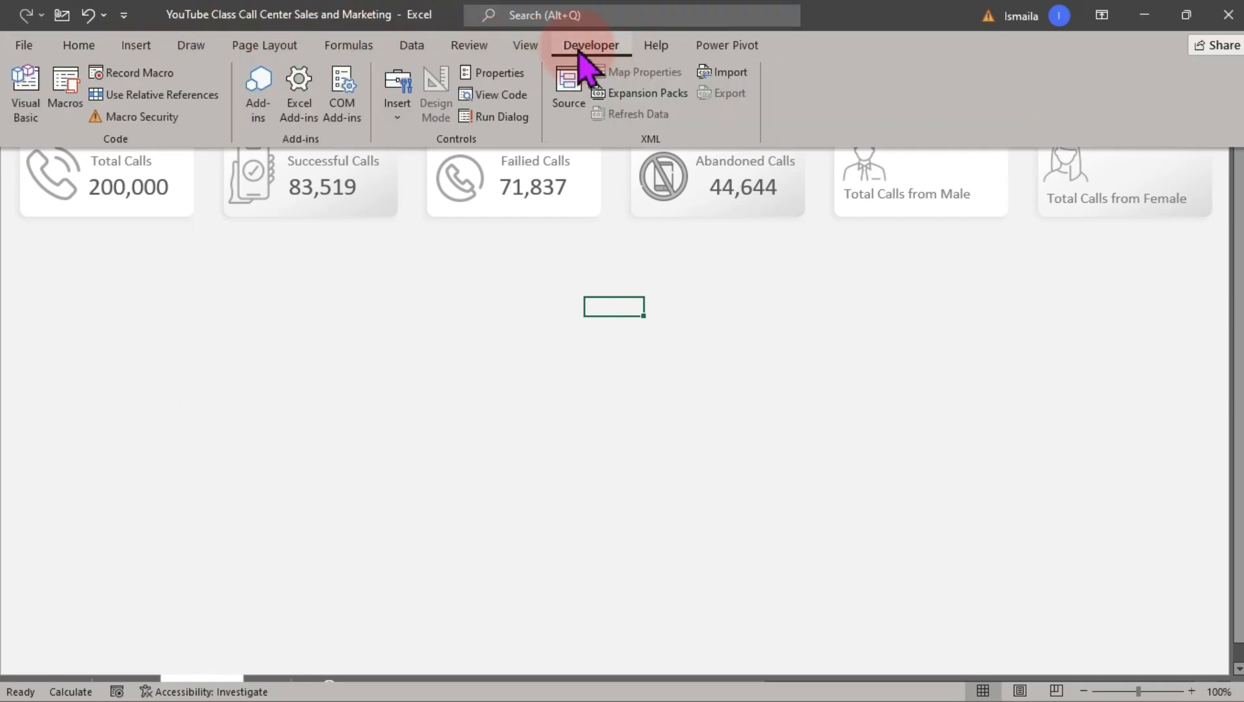
right_click(580, 56)
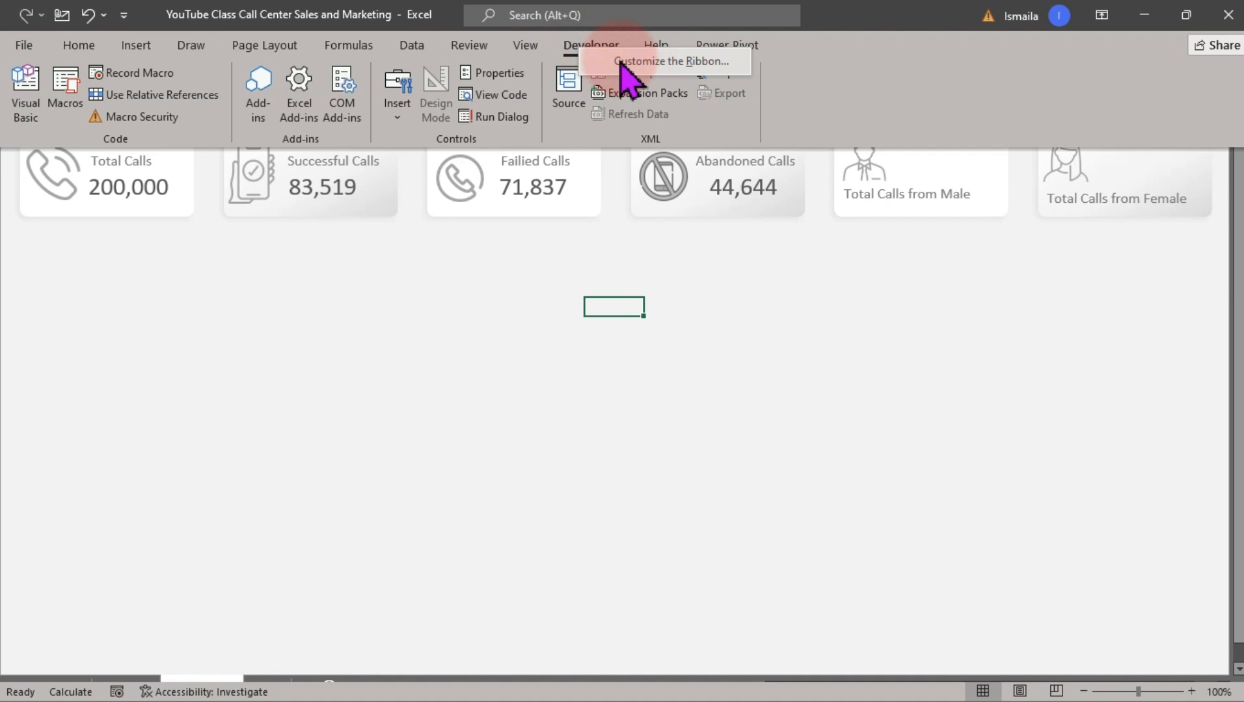
click(620, 62)
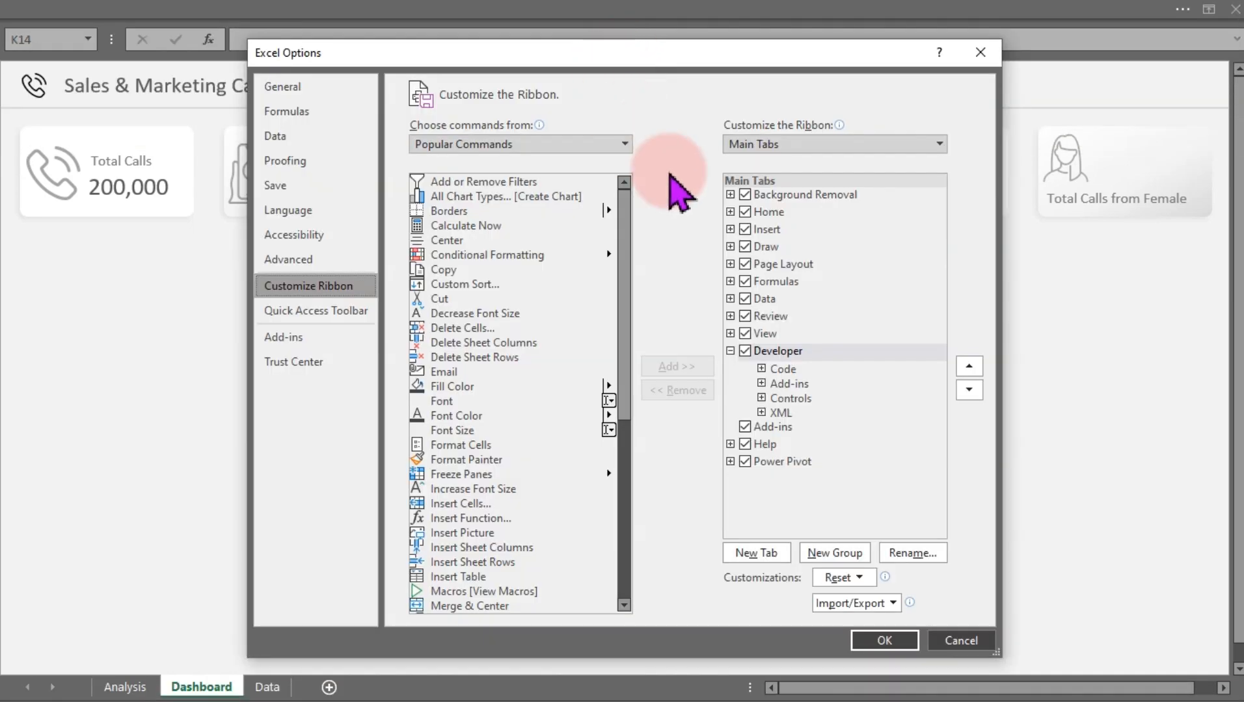
double_click(777, 351)
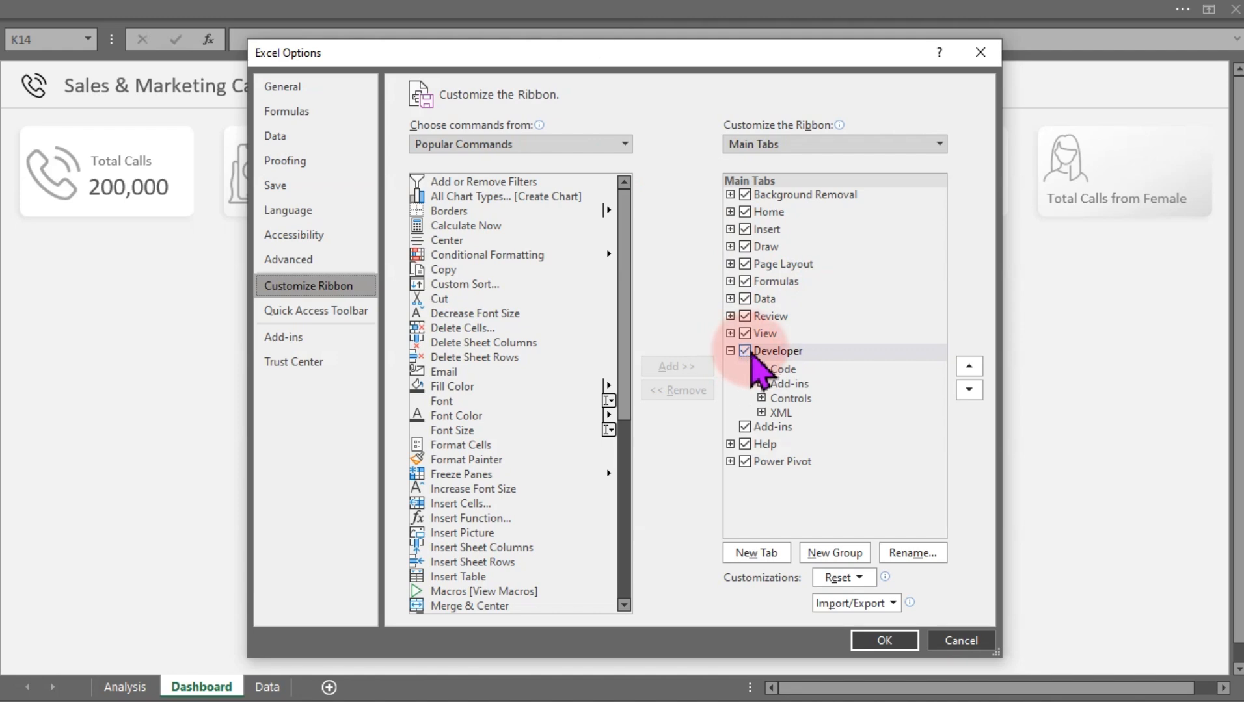
click(953, 641)
Draw a Form Controls combo box in the header area beside the dashboard title
click(513, 8)
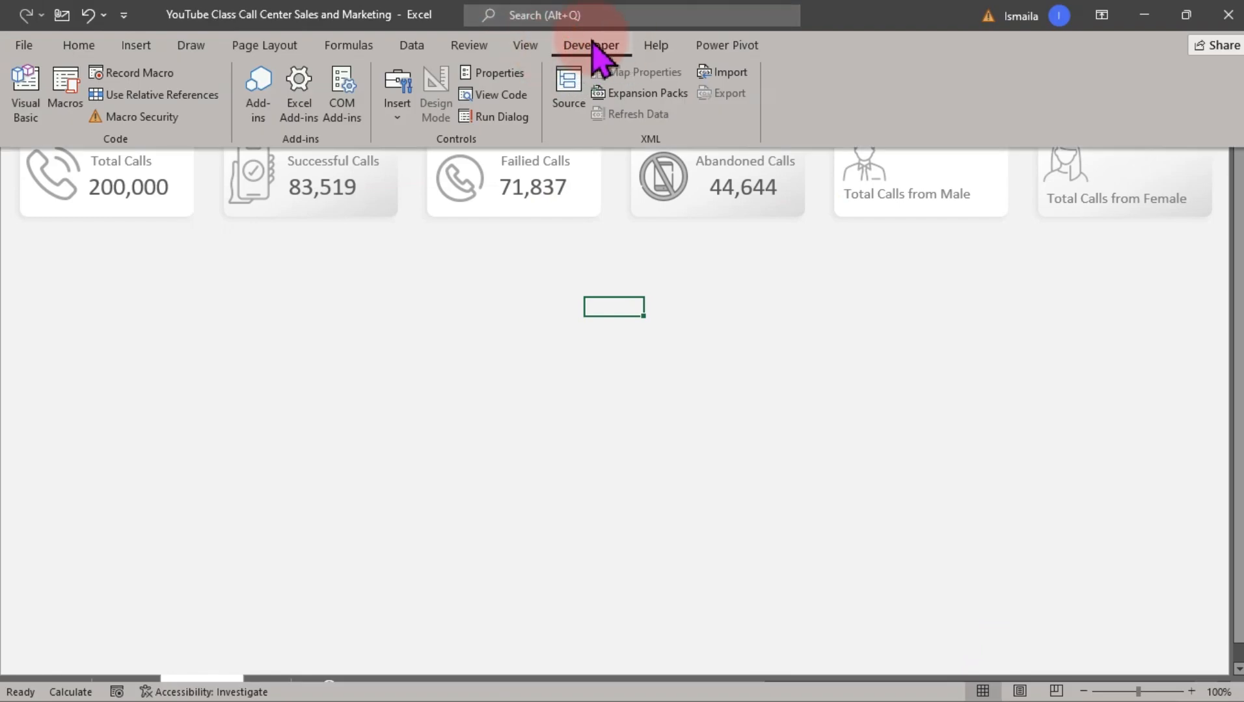
click(398, 111)
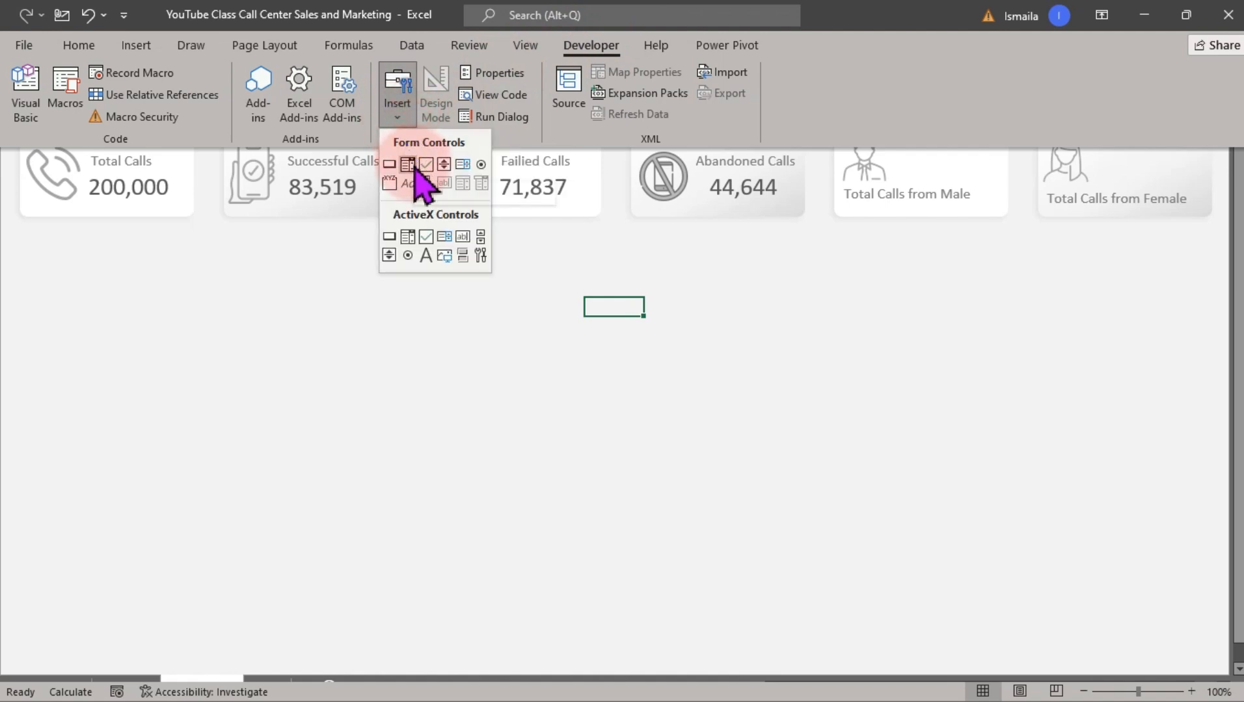
click(410, 170)
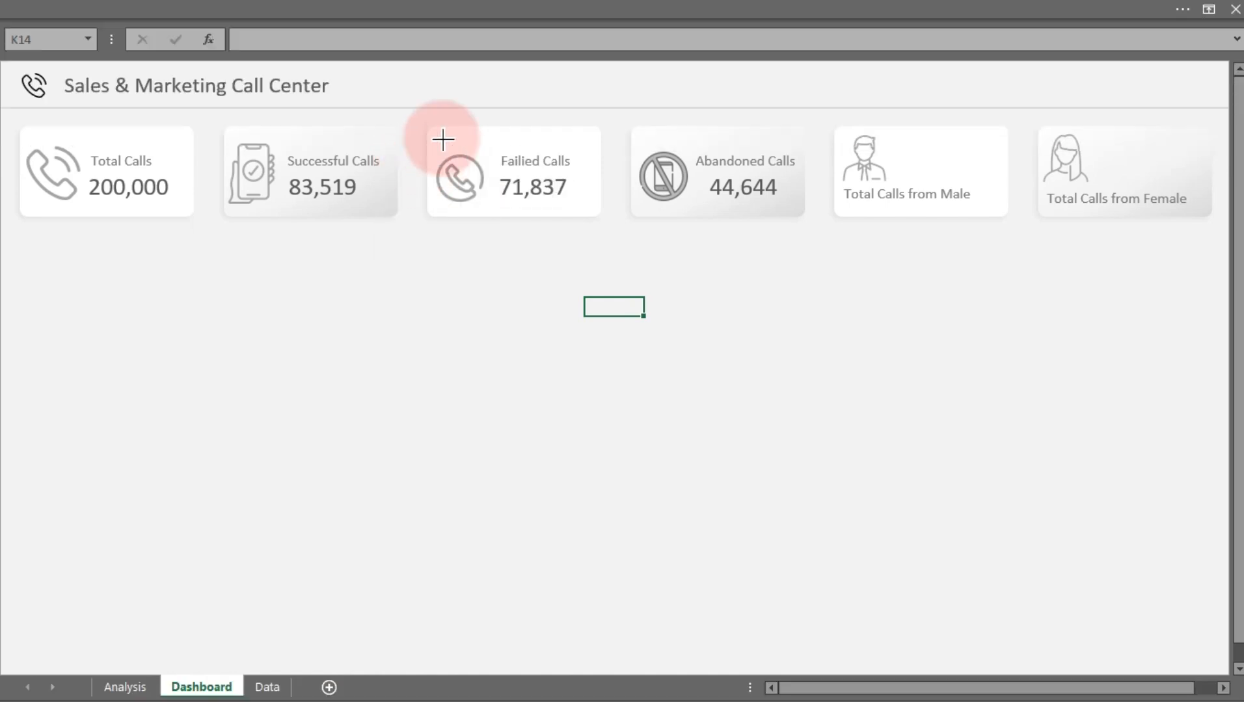
mouse_move(583, 72)
mouse_down()
mouse_move(766, 105)
mouse_move(704, 82)
mouse_up()
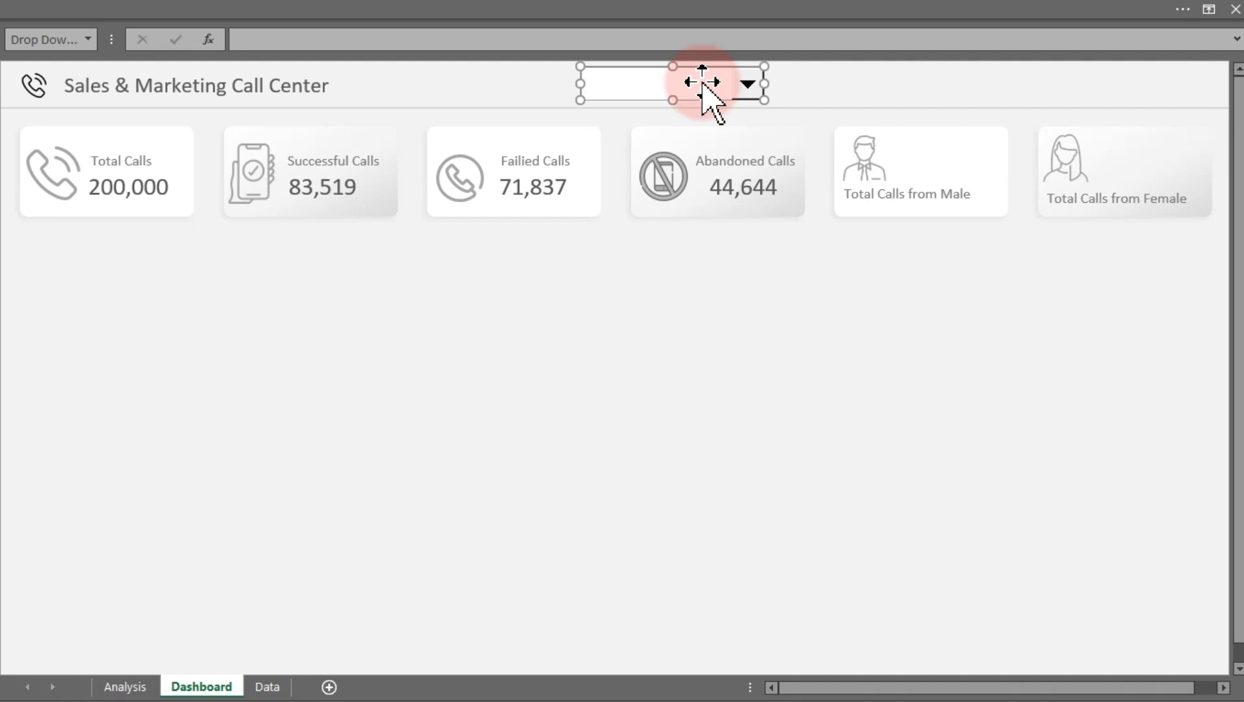
Review the PivotTable Options tabs for the call outcome pivot table on the Analysis sheet
click(130, 687)
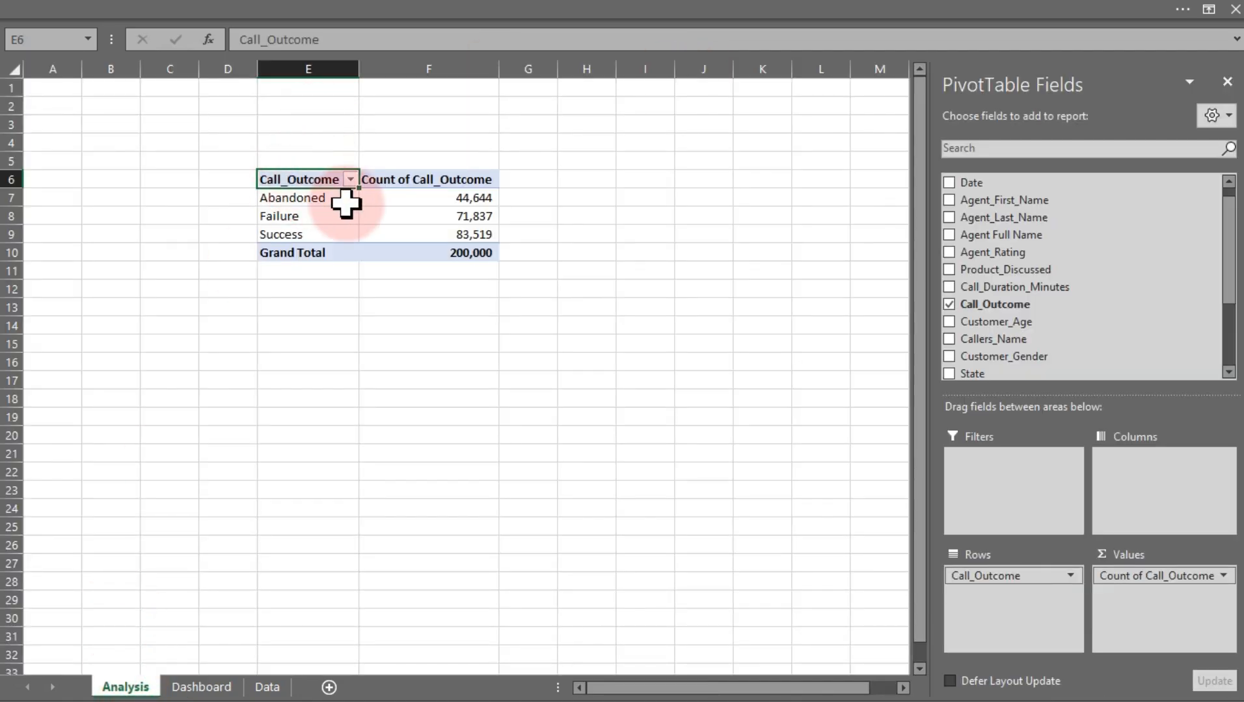
click(387, 201)
click(336, 195)
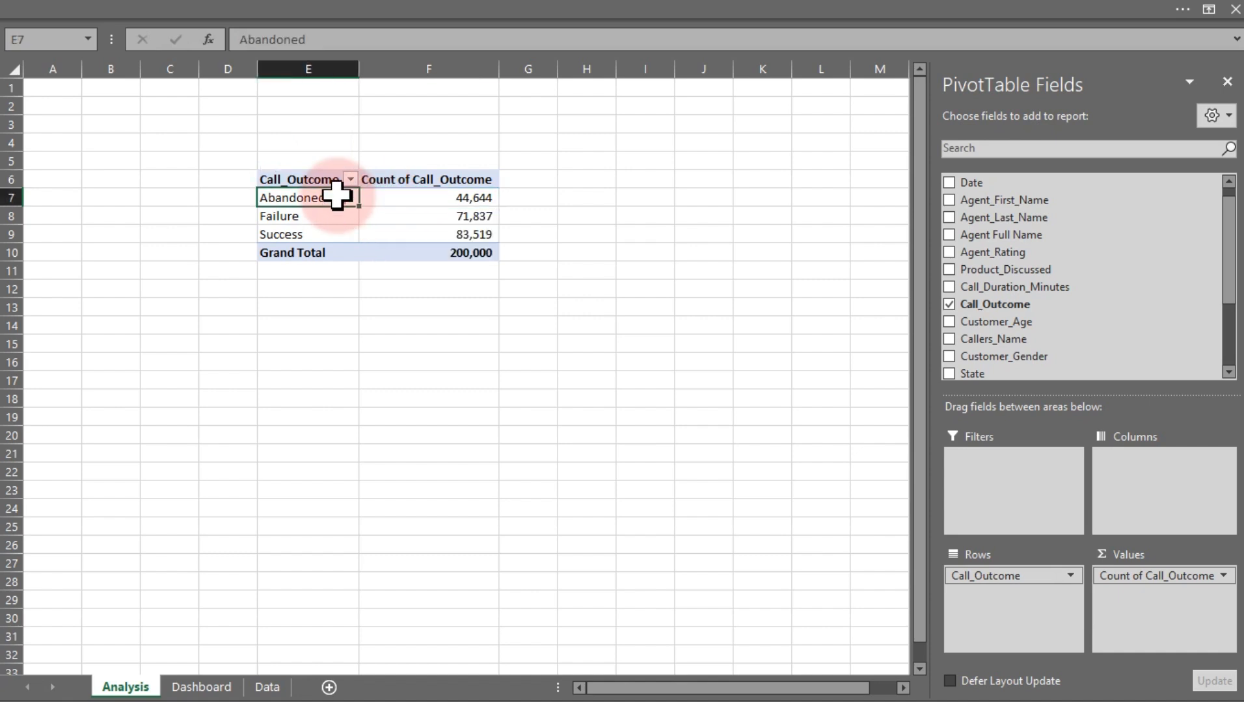
right_click(336, 195)
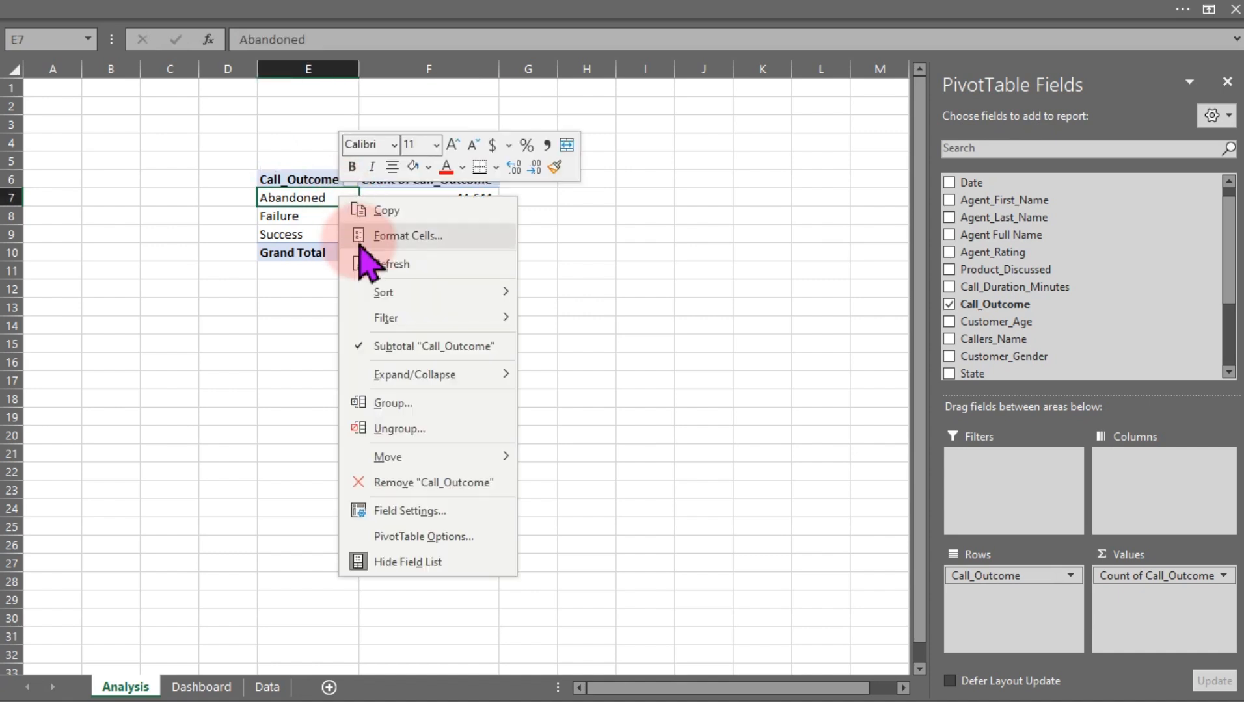
click(429, 536)
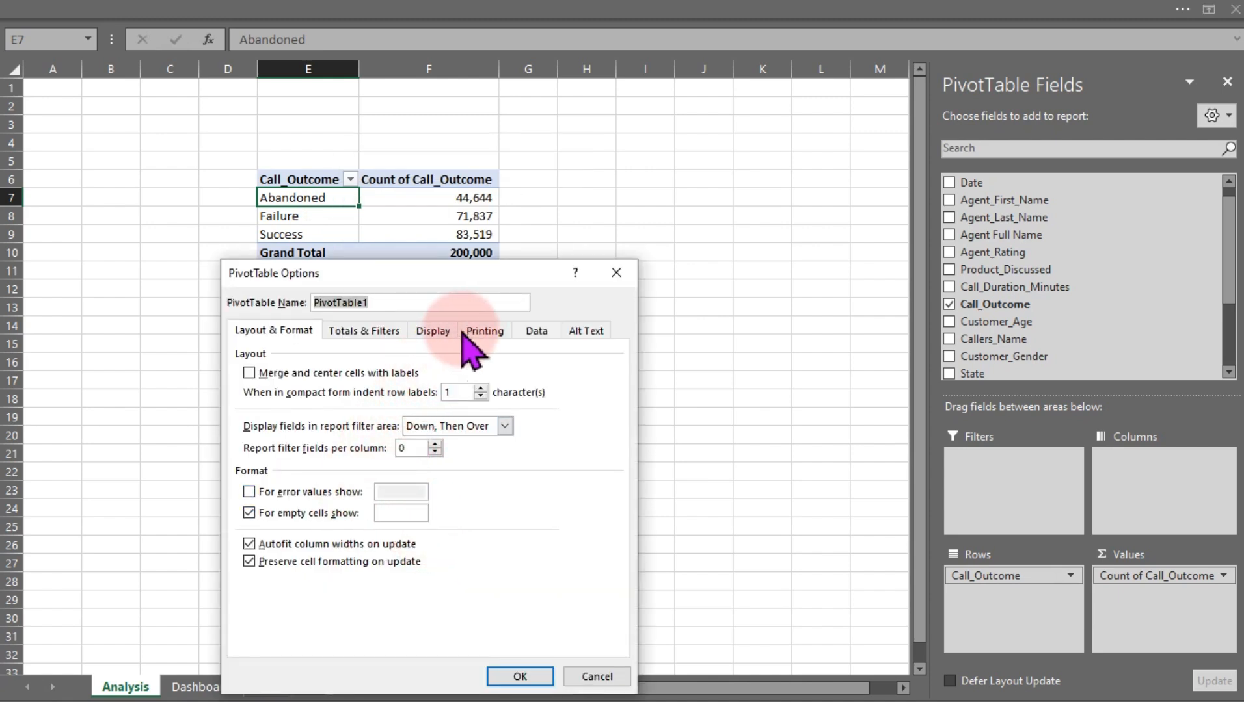
click(527, 335)
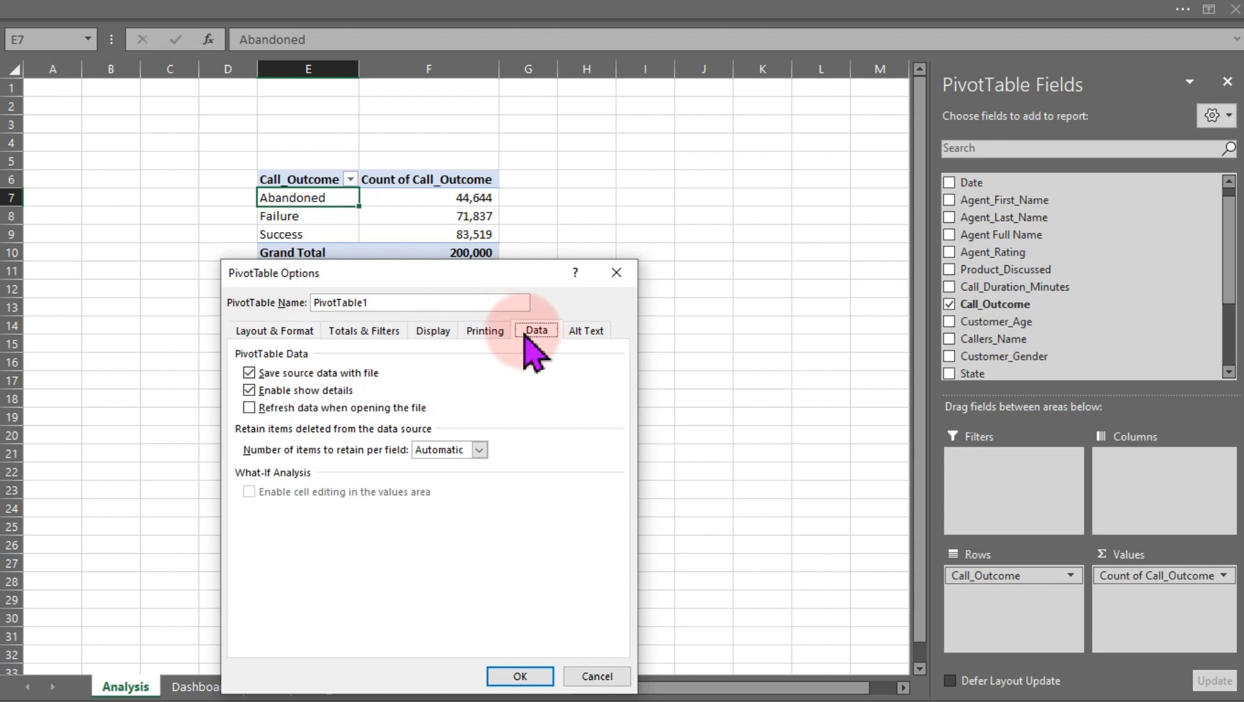
click(432, 332)
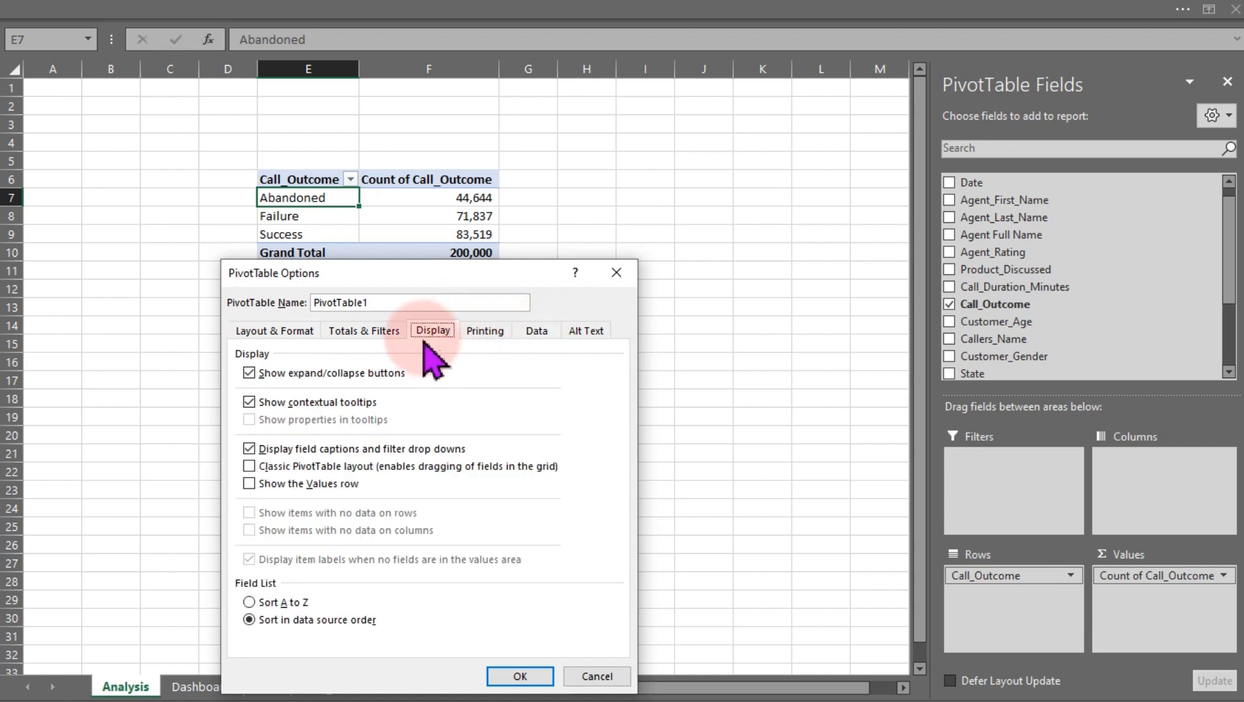
click(383, 332)
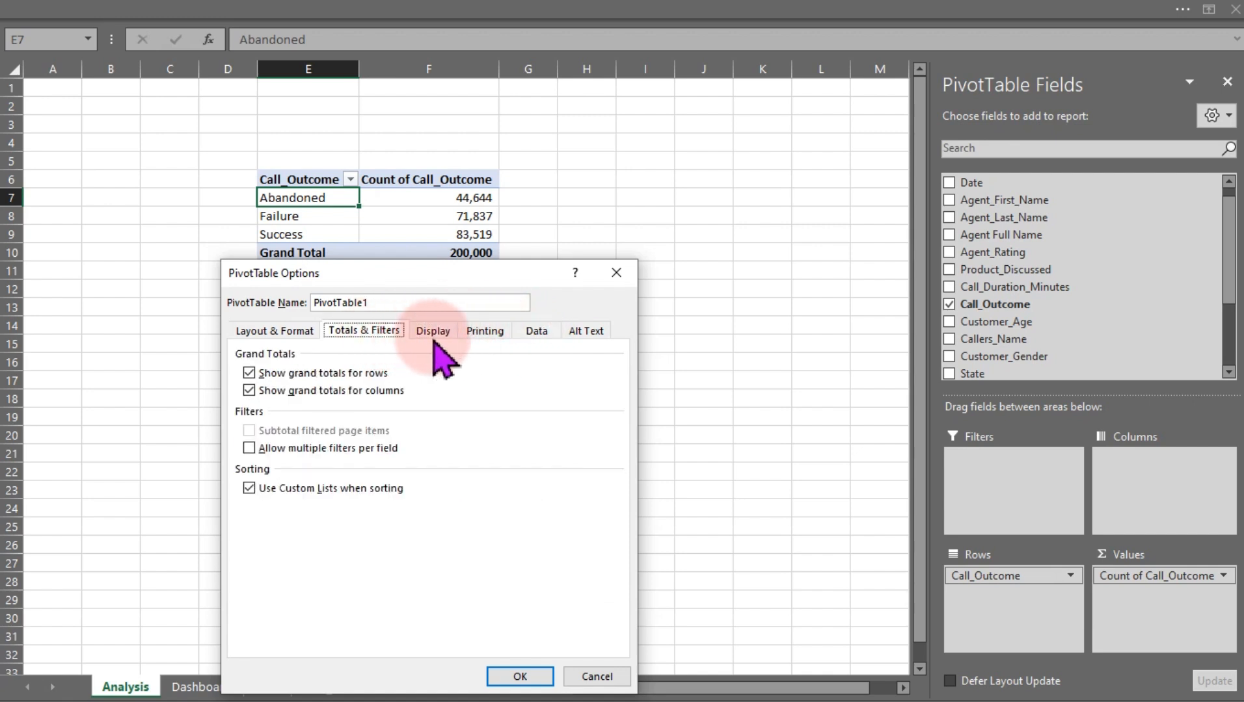
click(594, 678)
Open the Field Settings for the Call_Outcome row field and close the dialog without changes
key(Down)
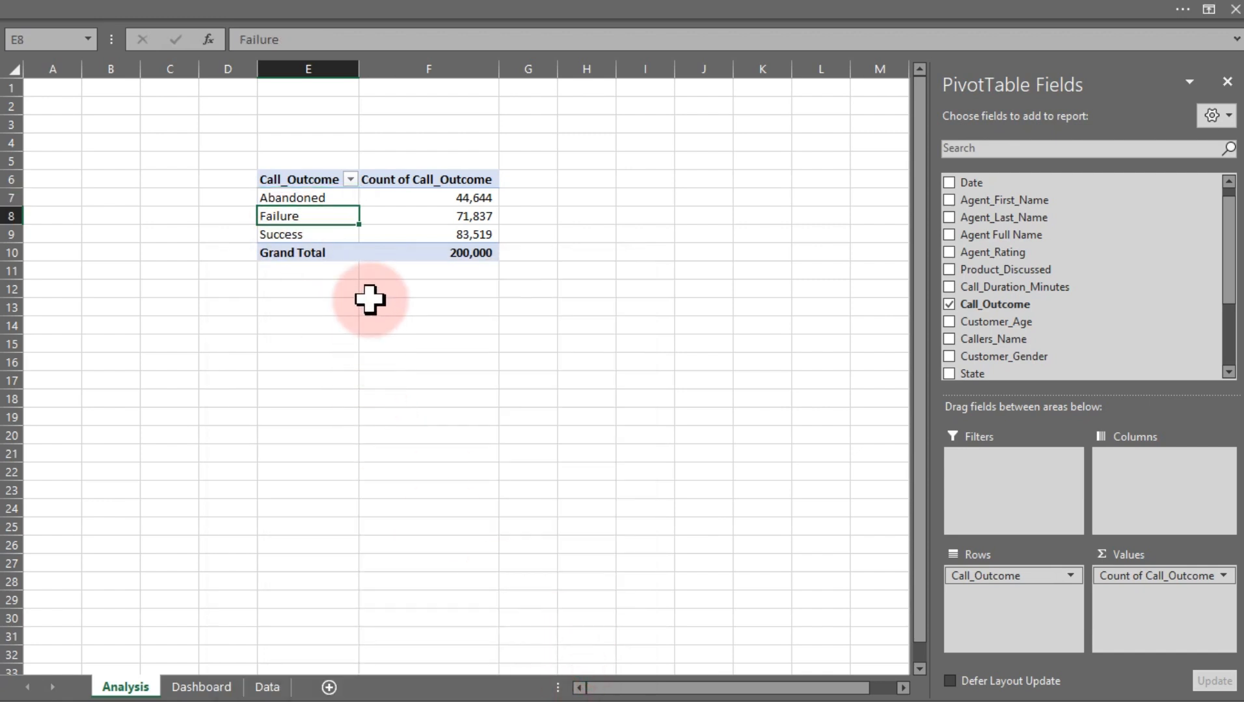
right_click(312, 219)
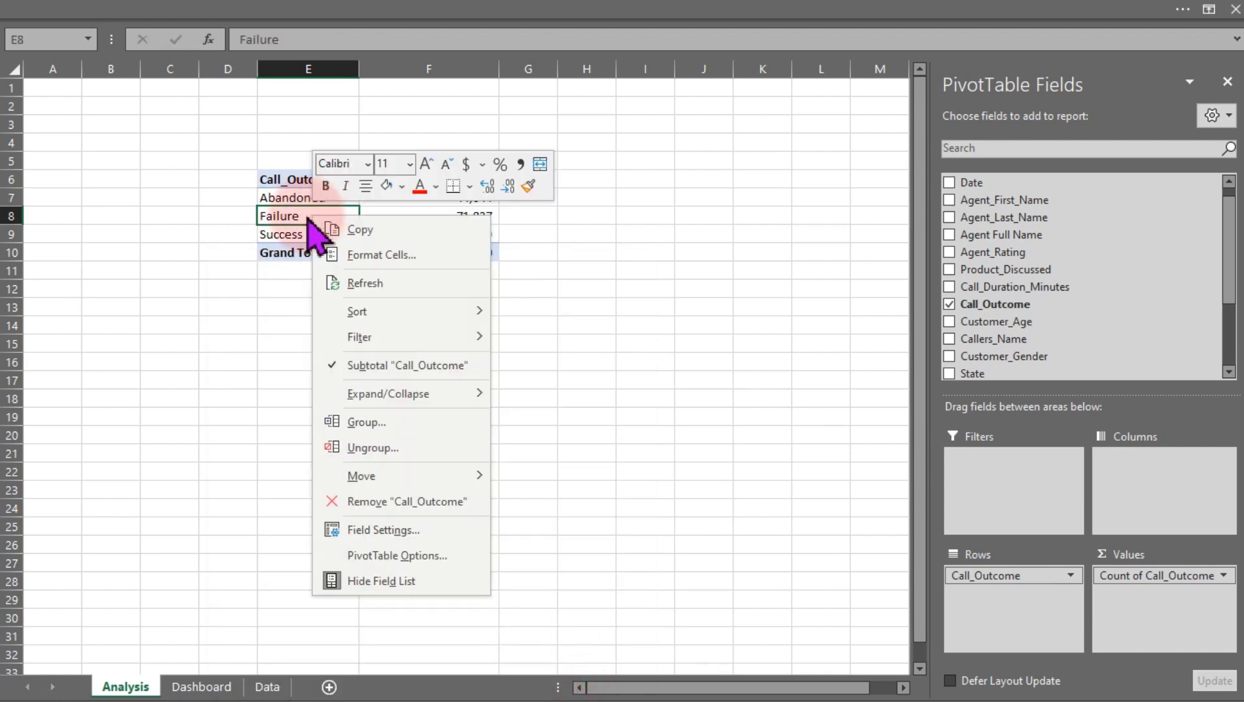
click(380, 532)
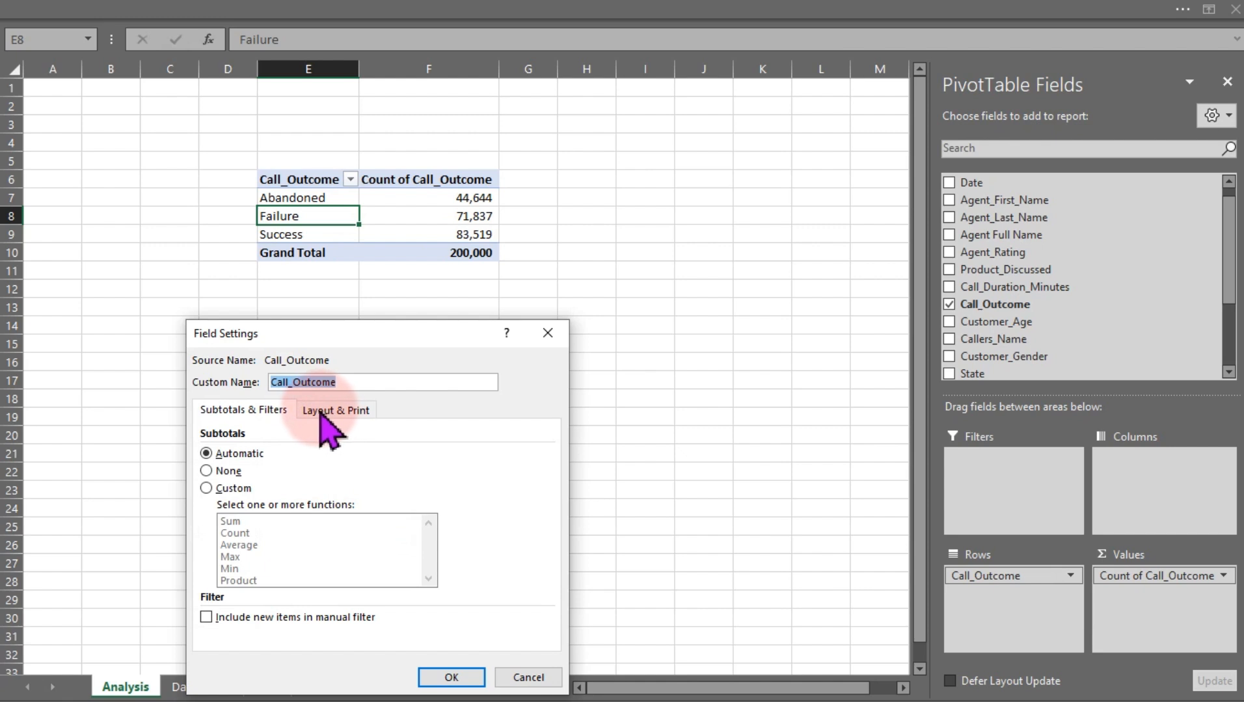
click(548, 333)
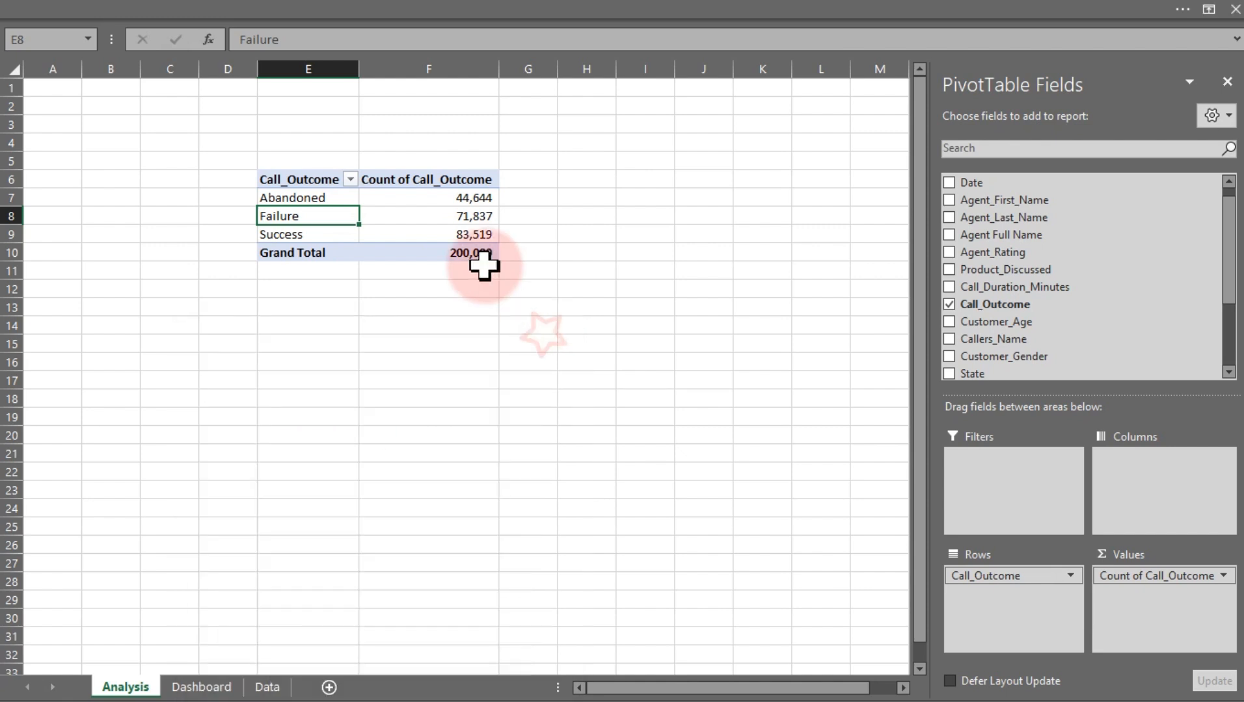
Review the Value Field Settings of the call count, including the Show Values As options, and cancel
click(478, 208)
right_click(469, 217)
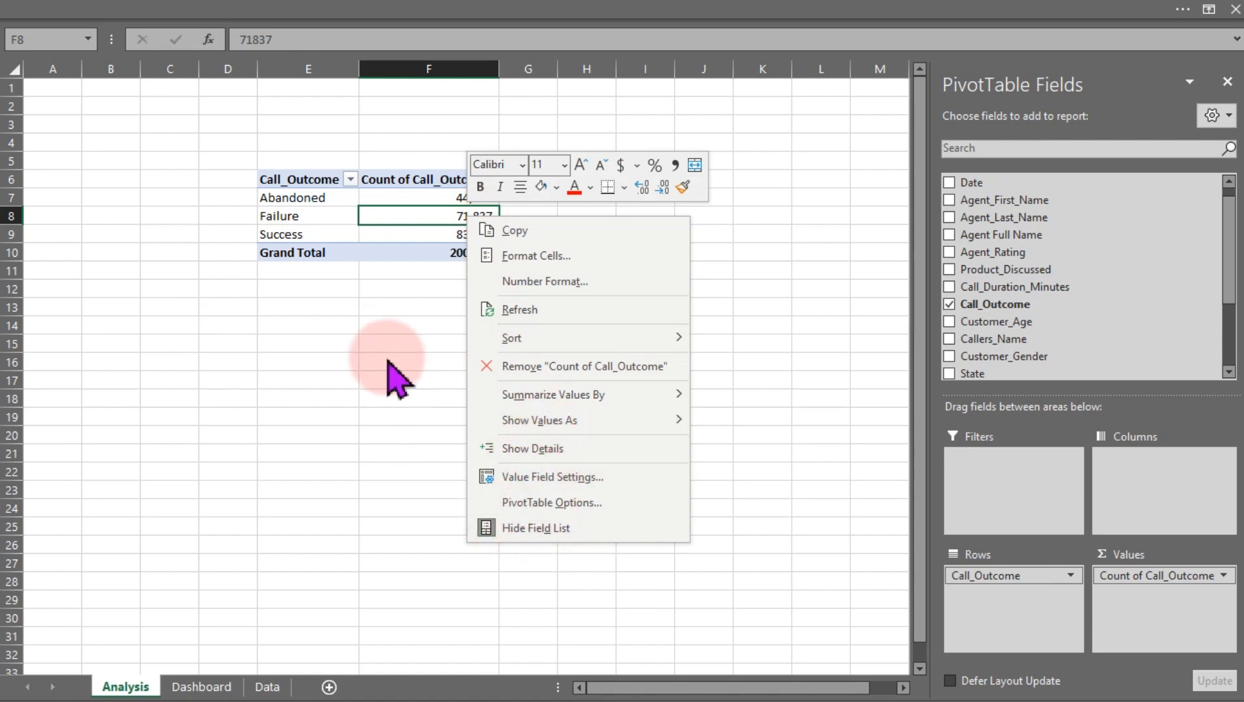
click(532, 477)
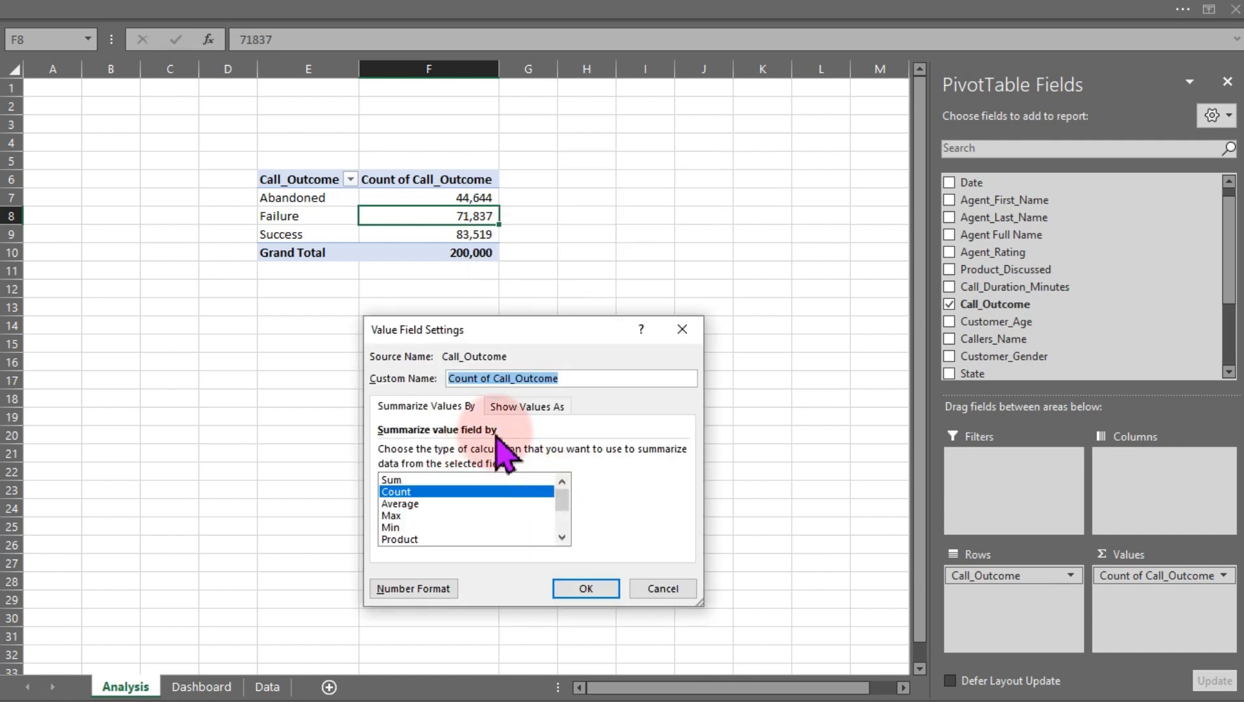
click(519, 405)
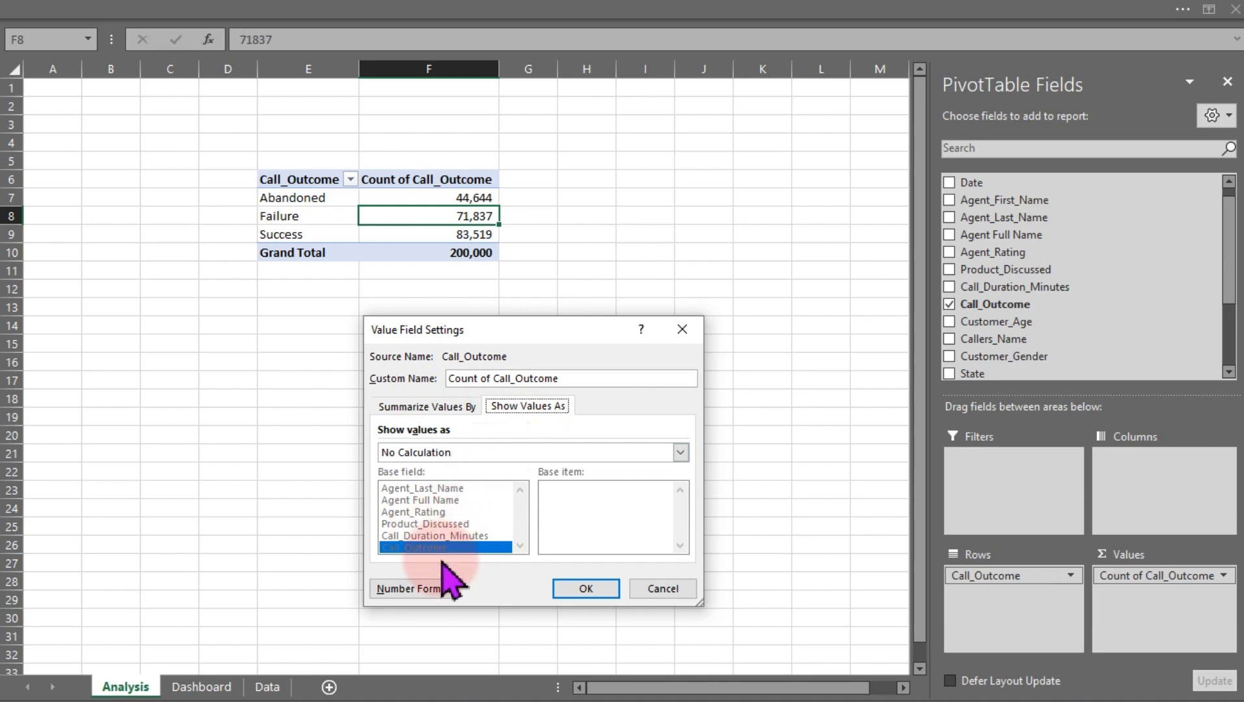
click(645, 590)
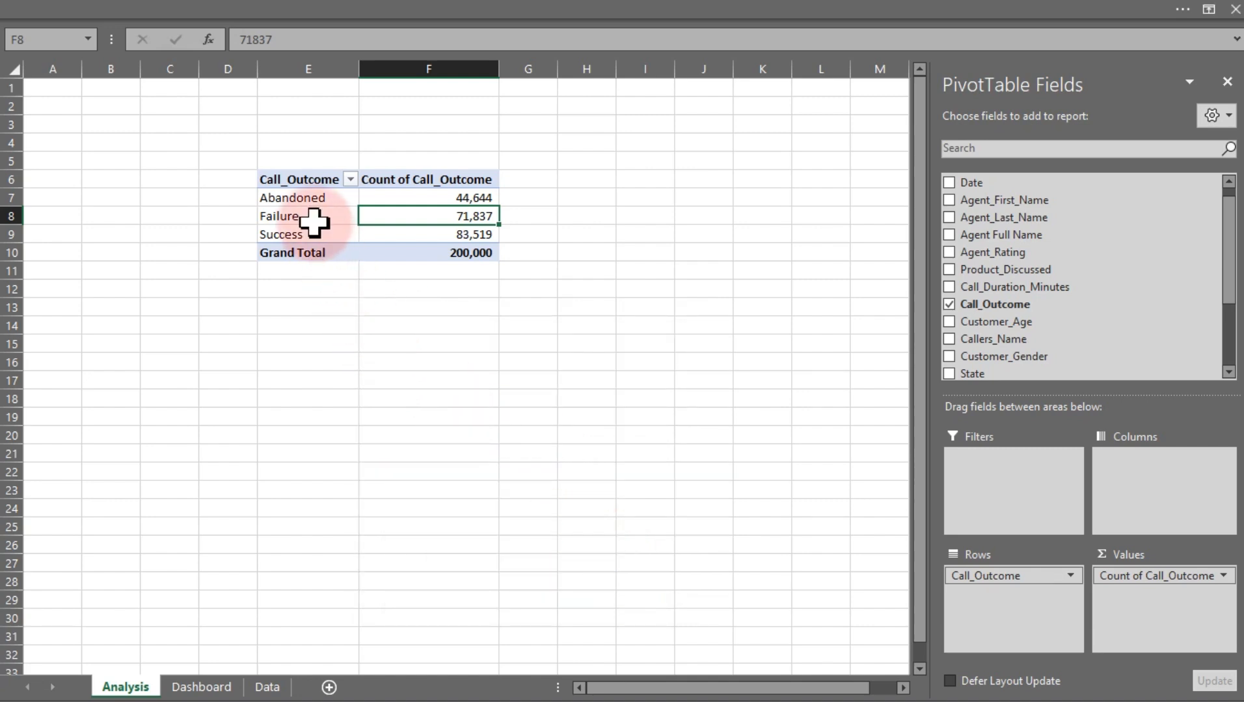
Check the Layout & Print settings of the Call_Outcome field and confirm the dialog
click(293, 218)
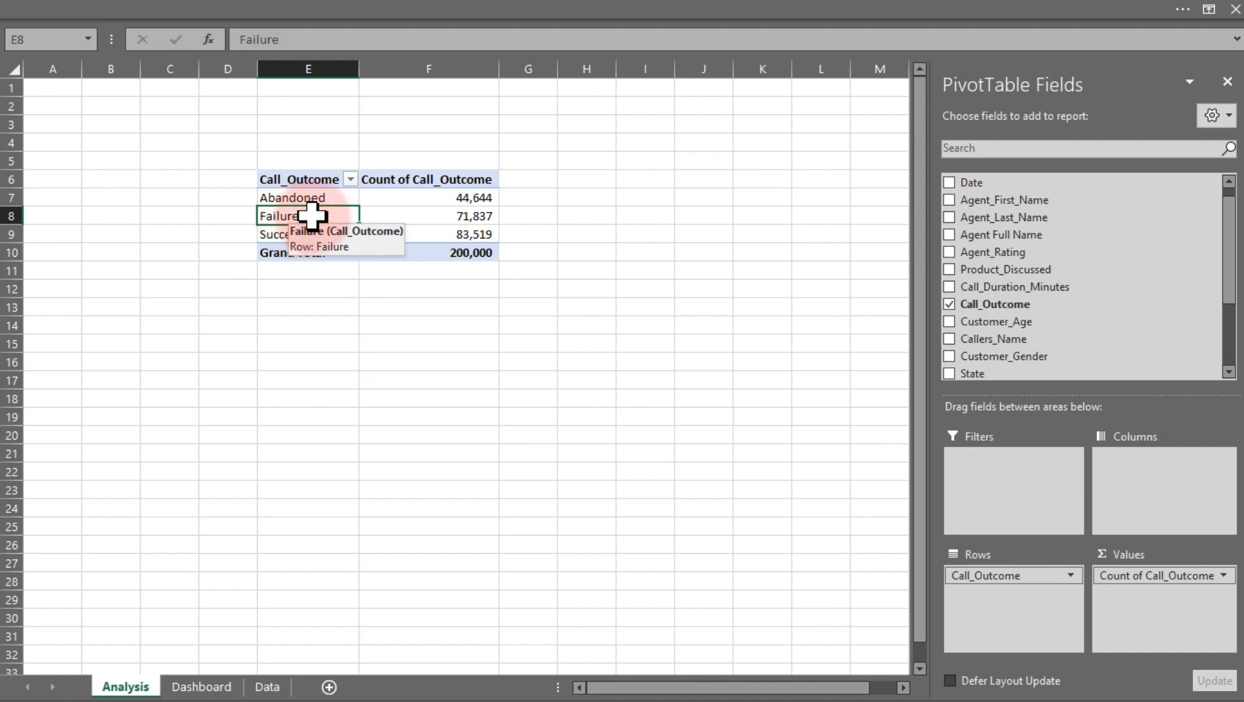
right_click(311, 220)
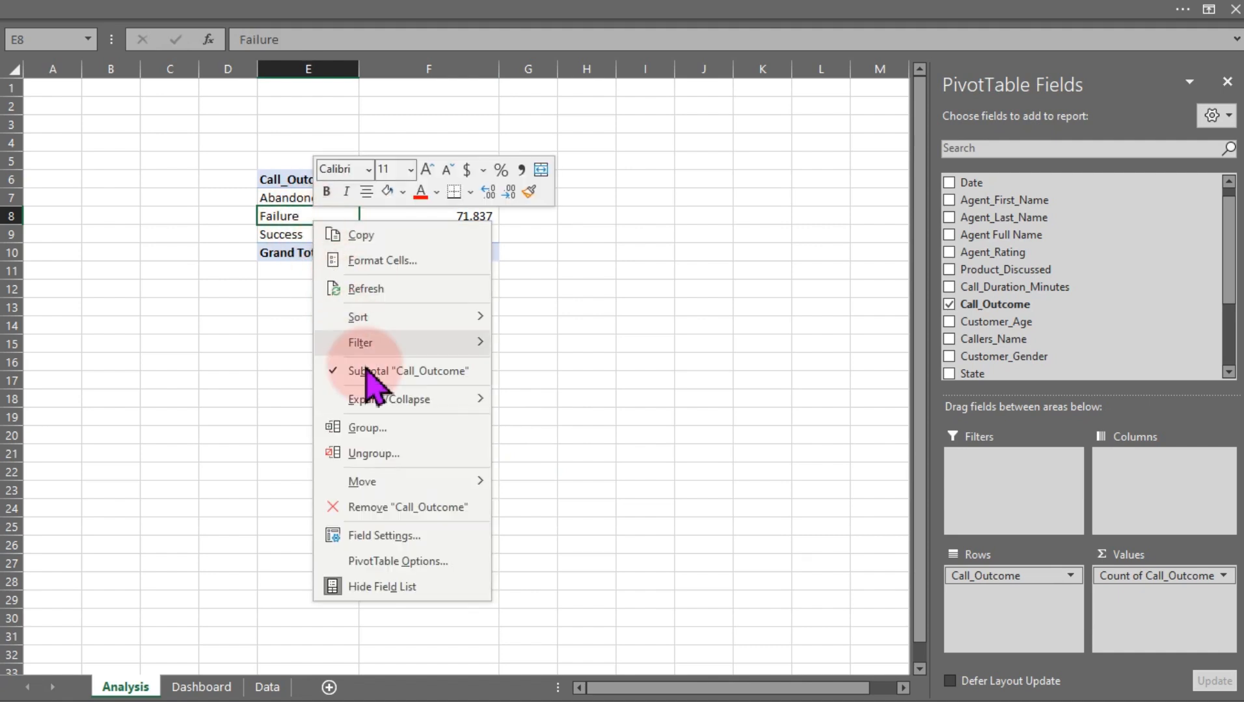
click(389, 537)
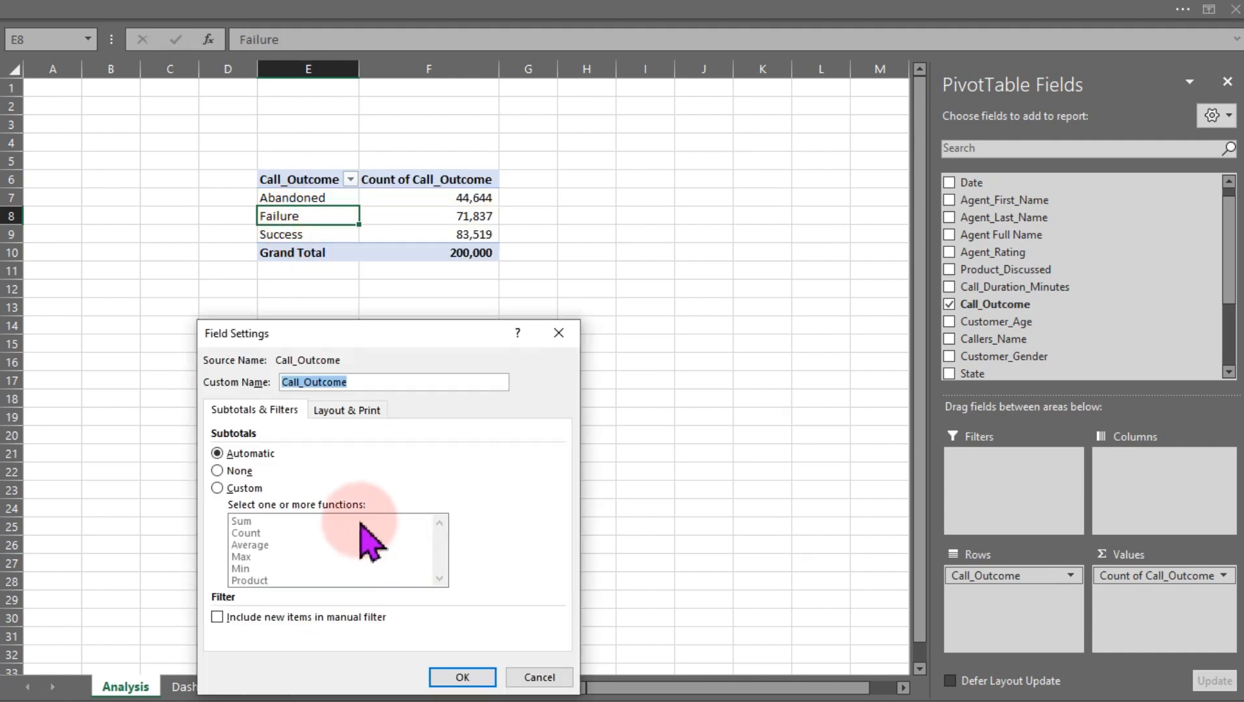
click(340, 416)
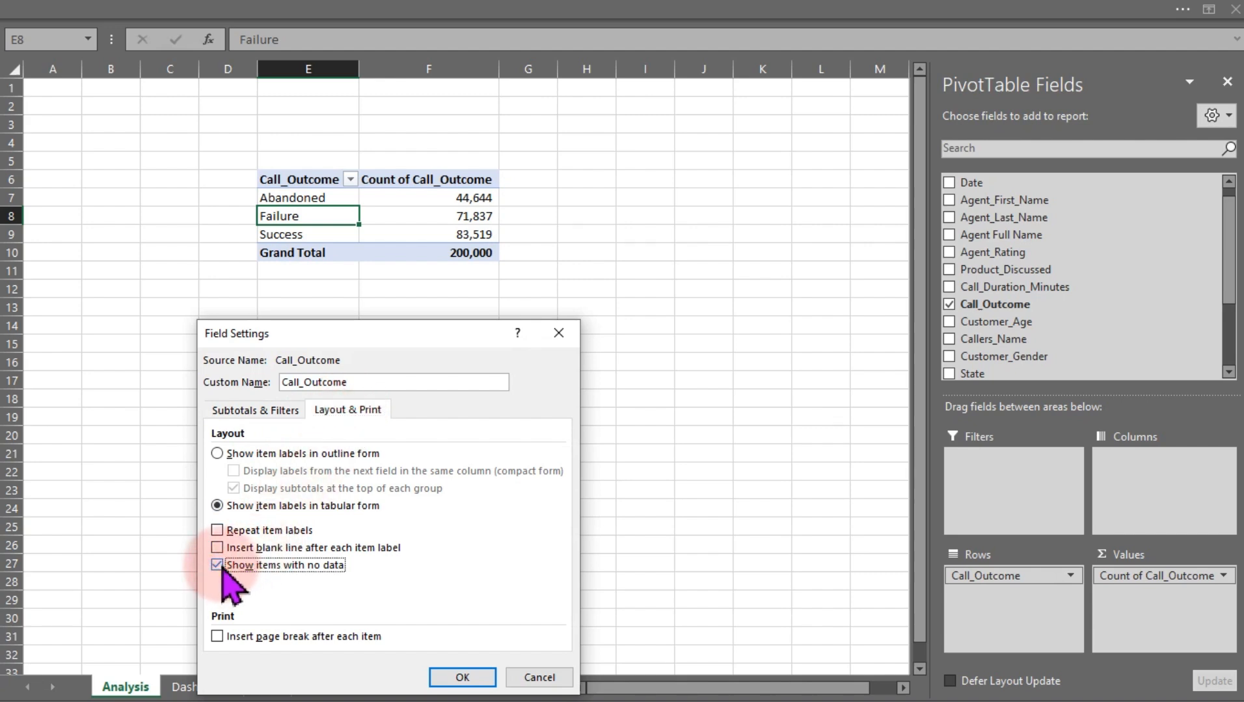
click(449, 677)
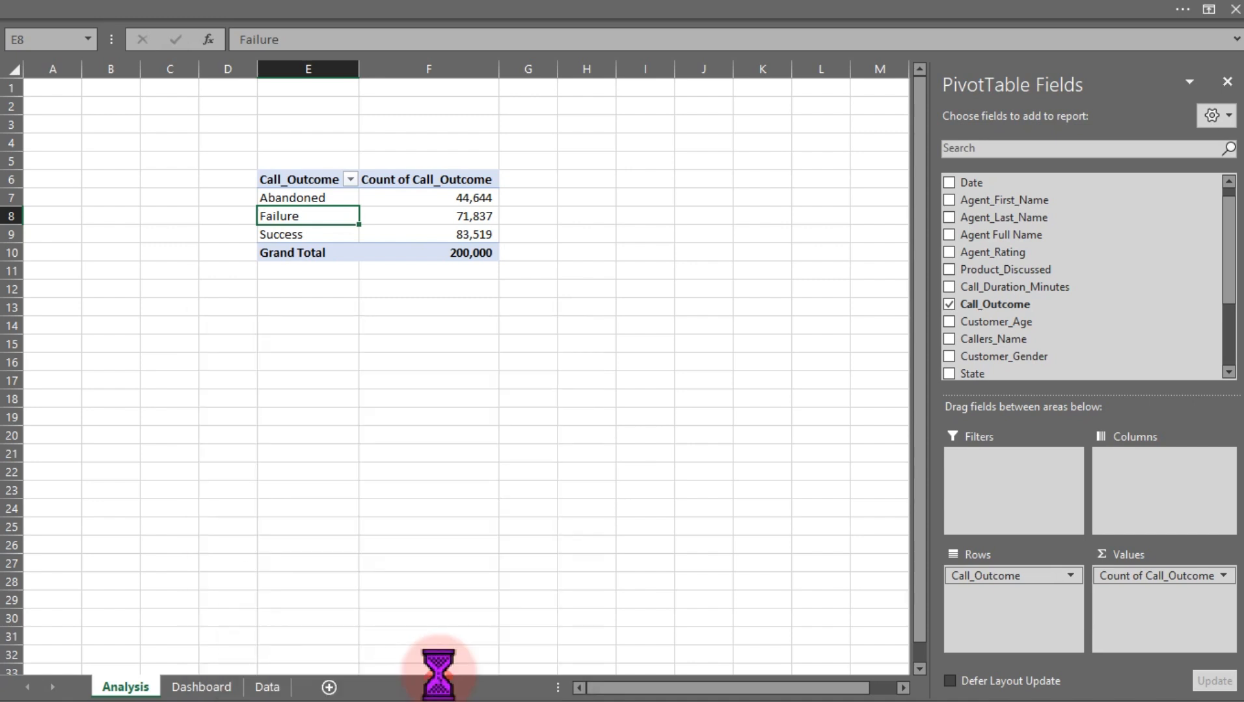
In PivotTable Options, turn off autofit column widths on update and show 0 for empty cells
right_click(311, 216)
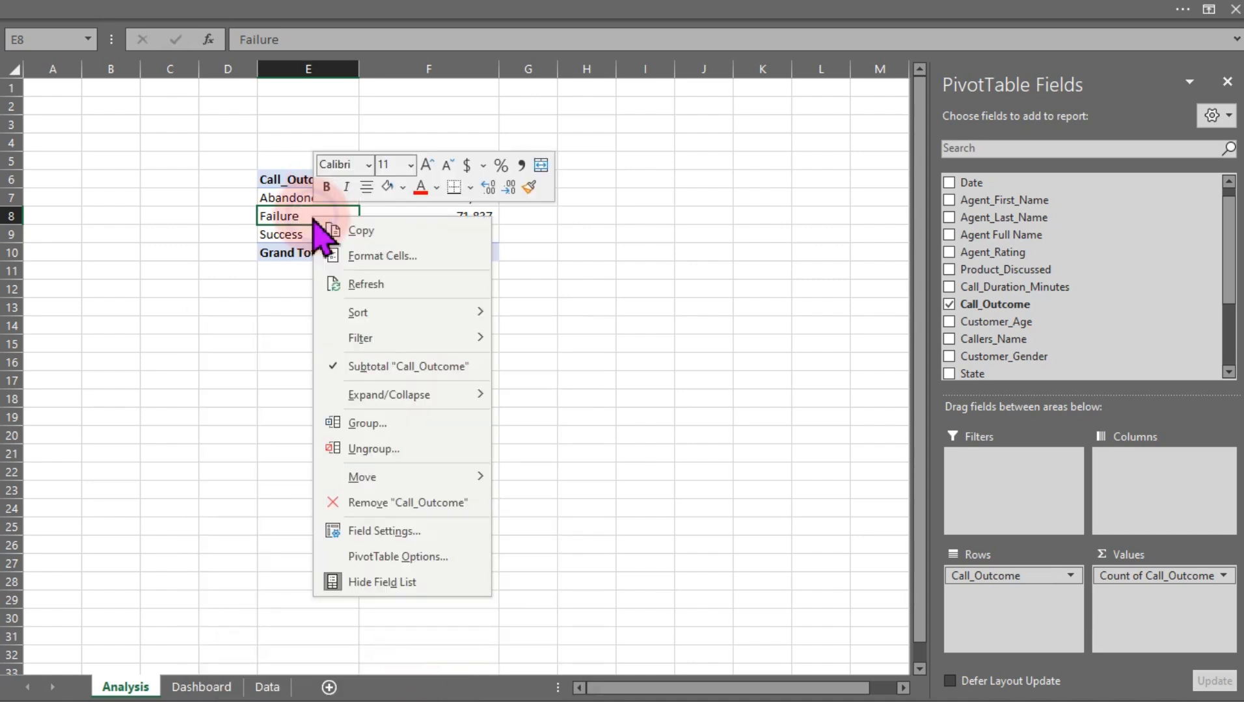
click(409, 557)
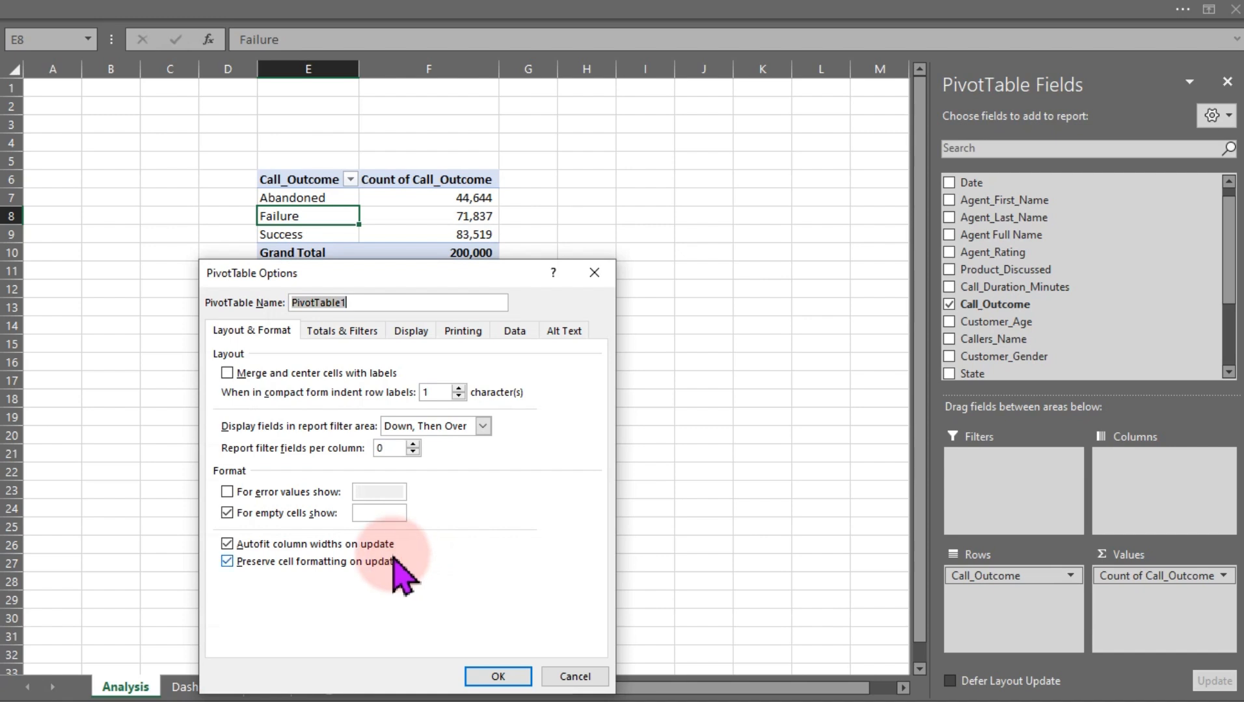
click(227, 544)
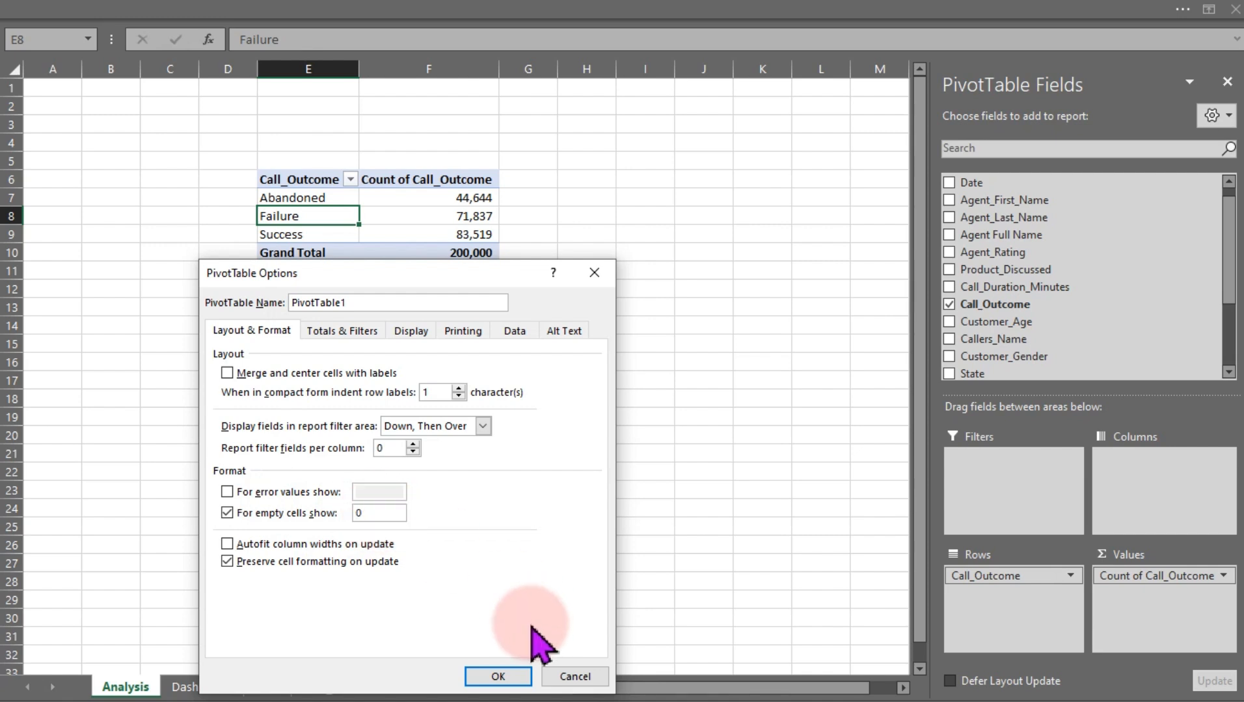
click(507, 677)
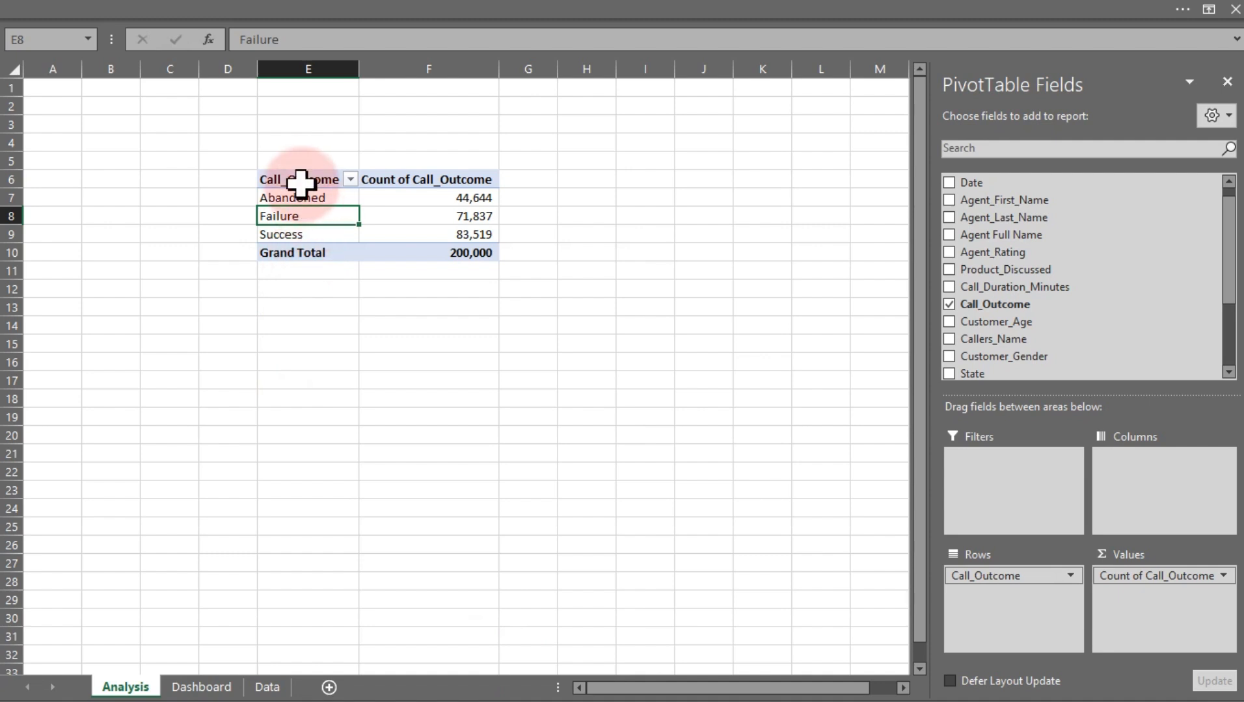
Copy the call outcome pivot table and paste a duplicate starting at cell I6
drag(303, 176, 395, 252)
key(ctrl+c)
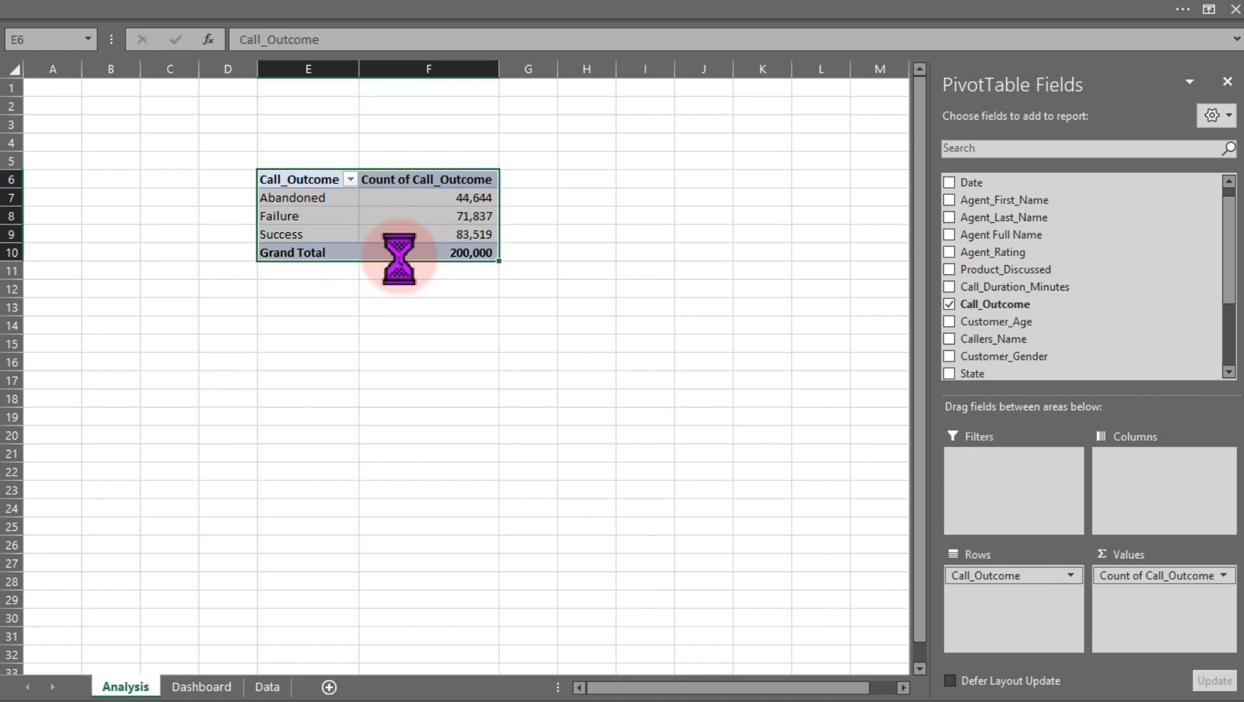
click(664, 178)
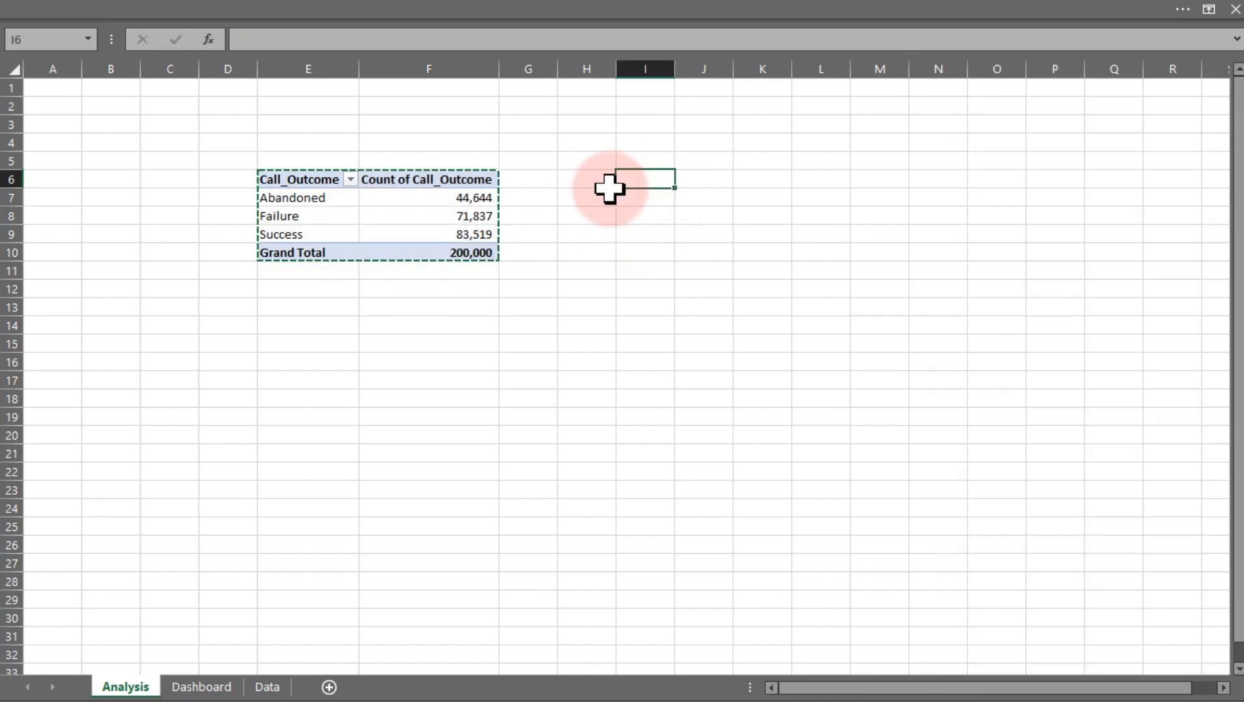
key(ctrl+v)
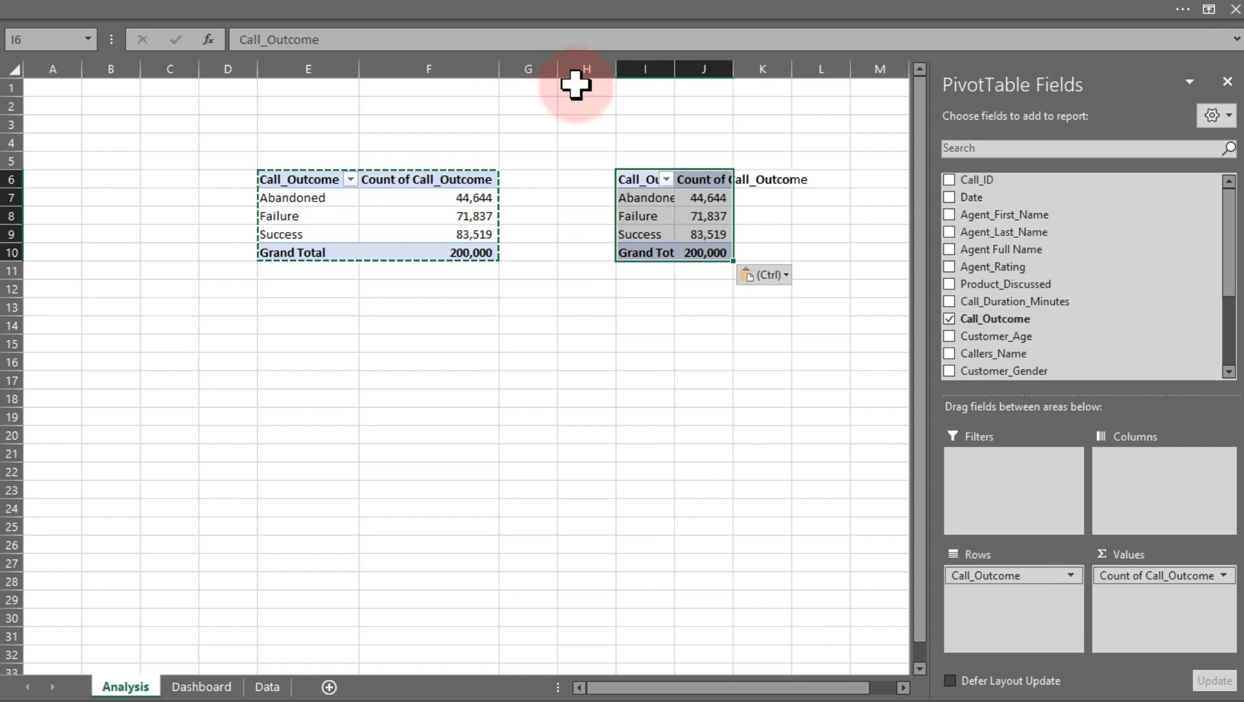
Insert a new column H between the two pivot tables and fill it dark blue as a separator
click(584, 65)
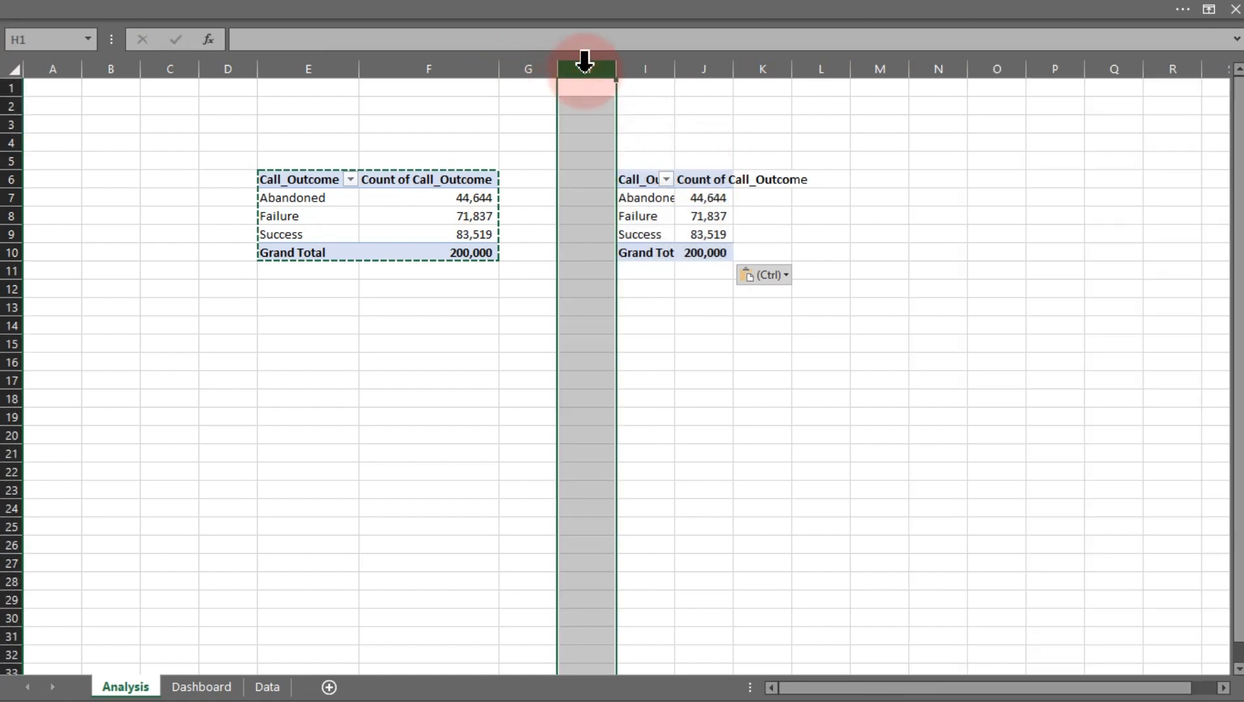
key(ctrl+shift+plus)
click(103, 13)
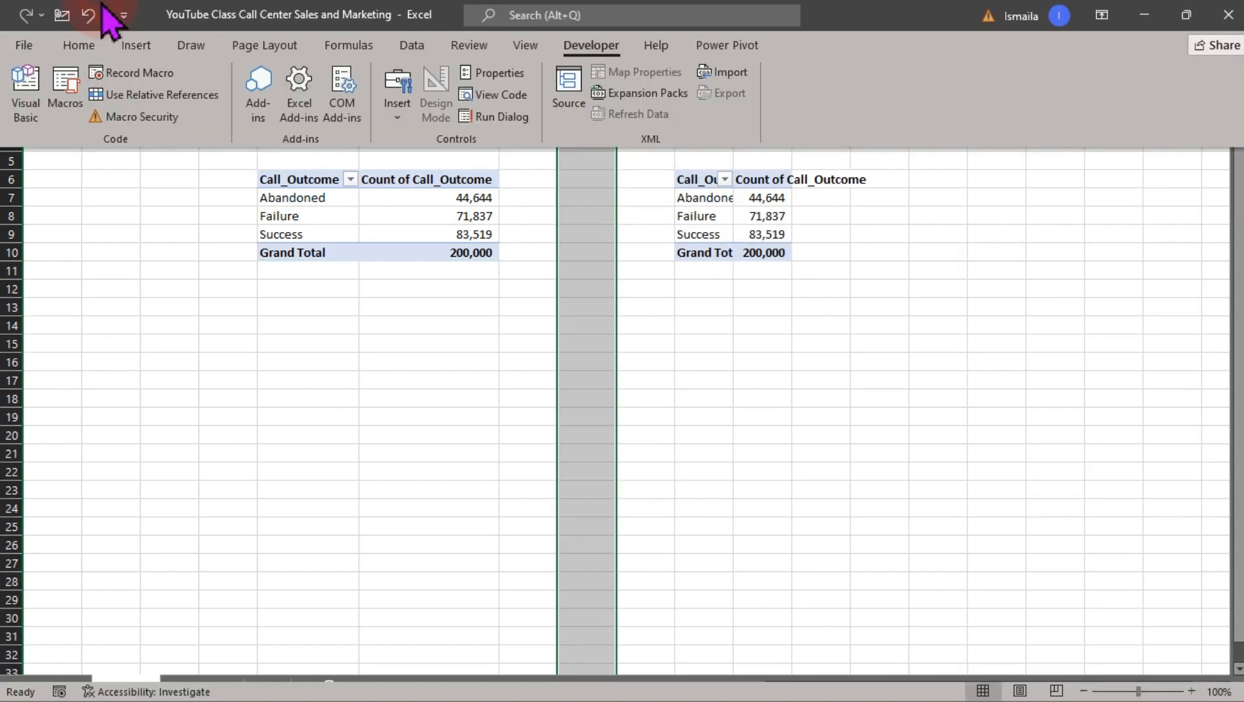
click(79, 44)
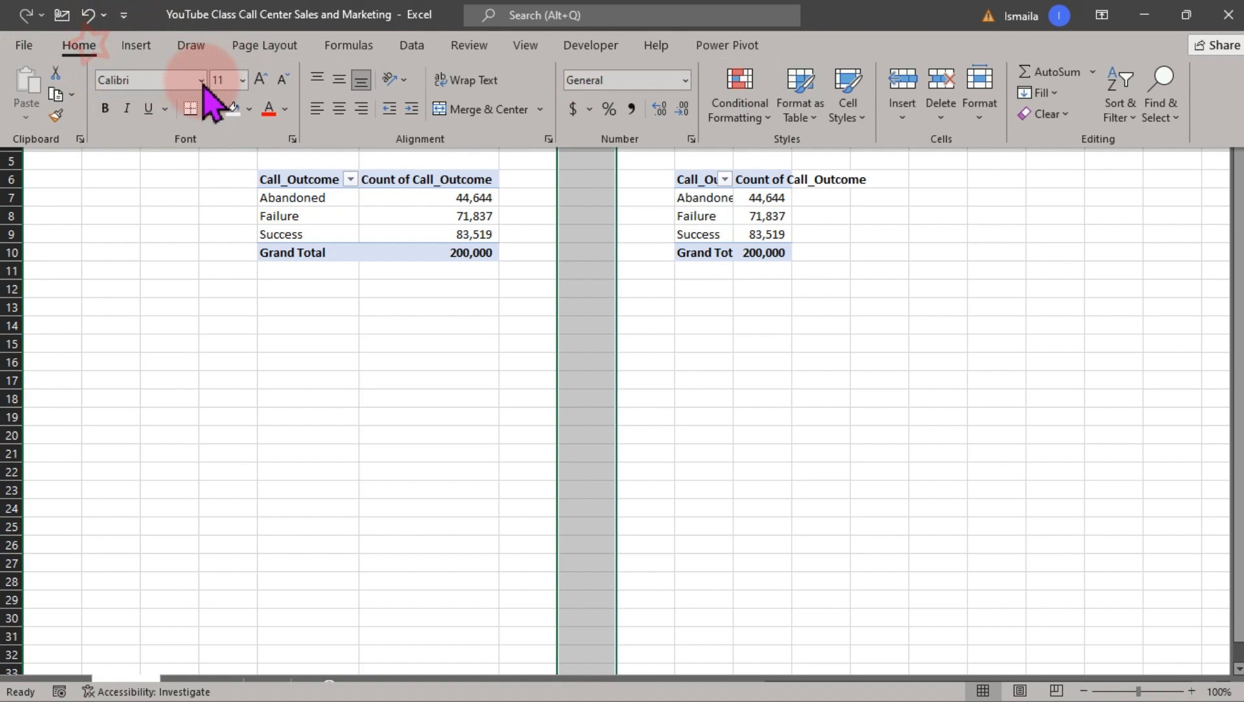
click(250, 110)
click(296, 222)
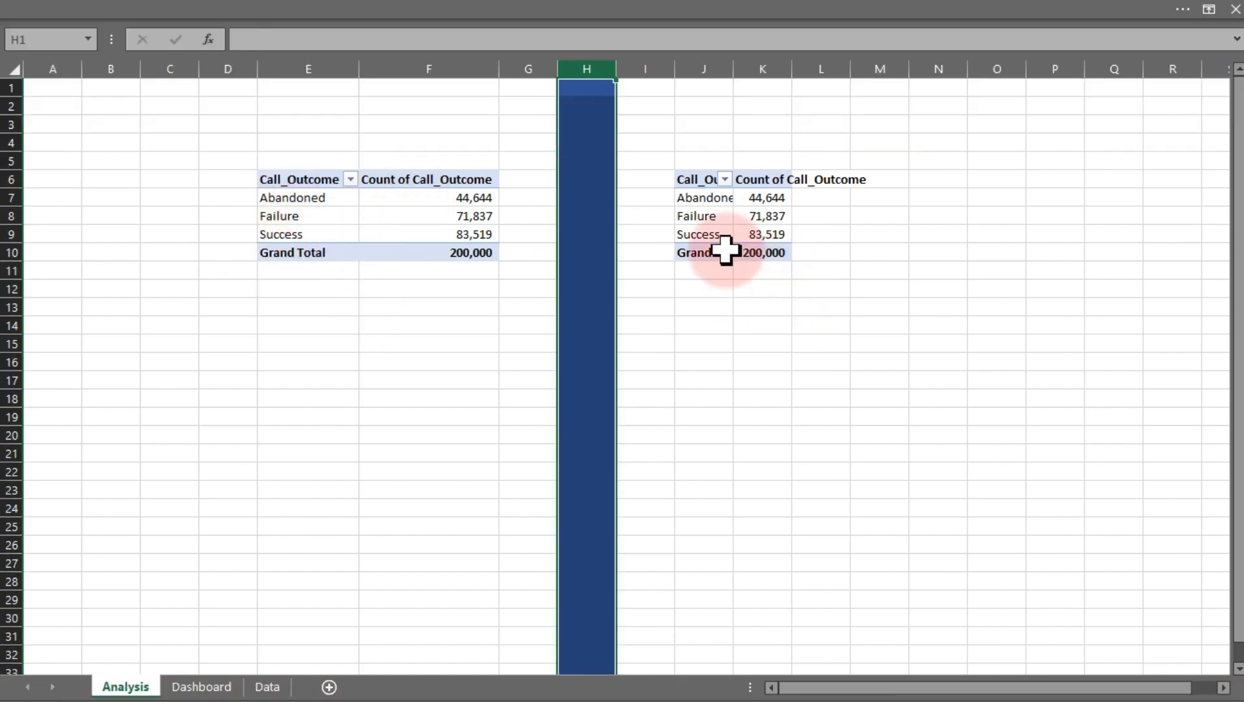
Remove the grand total from the copied pivot table
scroll(1224, 671, right, 6)
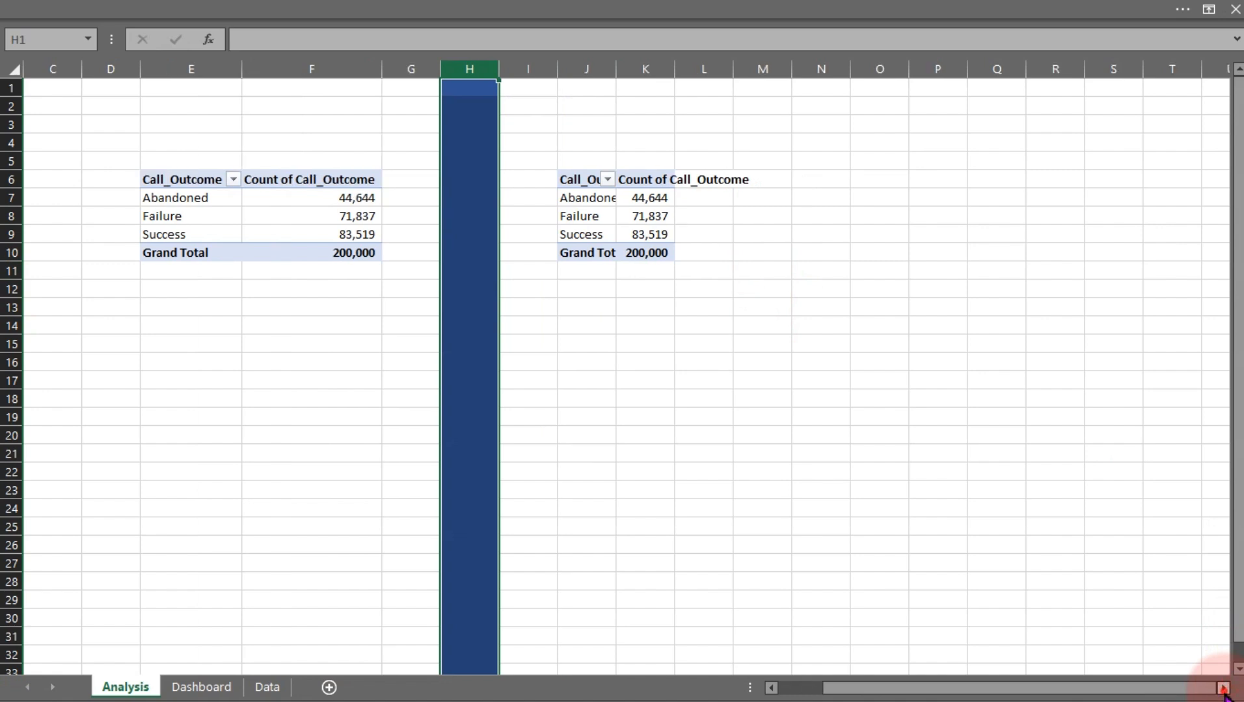
click(254, 209)
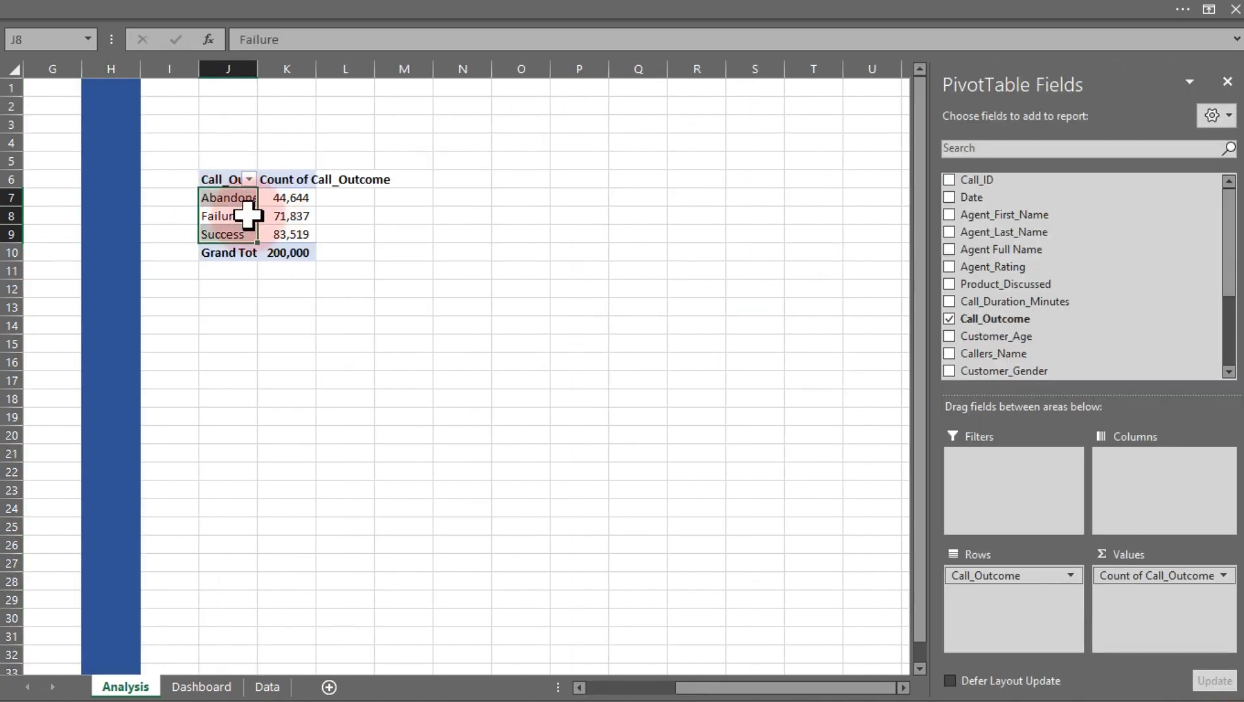
right_click(242, 254)
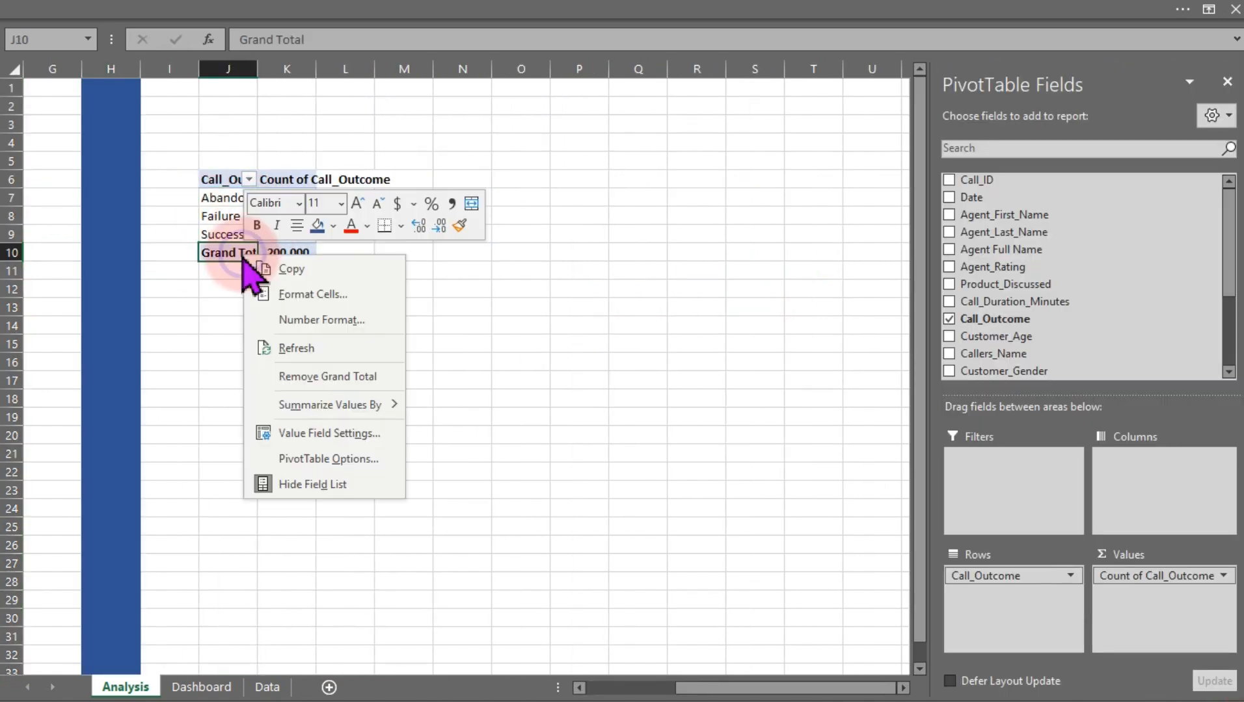
click(314, 376)
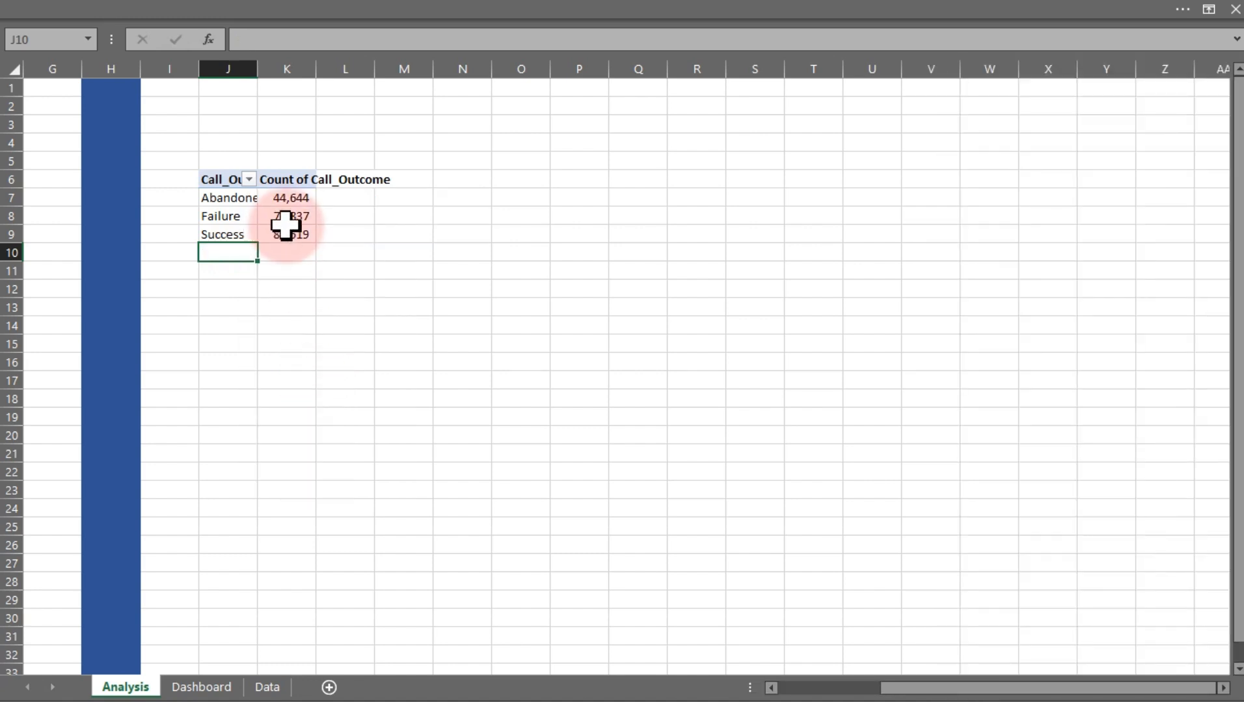
Rebuild the copied pivot table with Agent Full Name as rows and Count of Call_Outcome as values
click(285, 219)
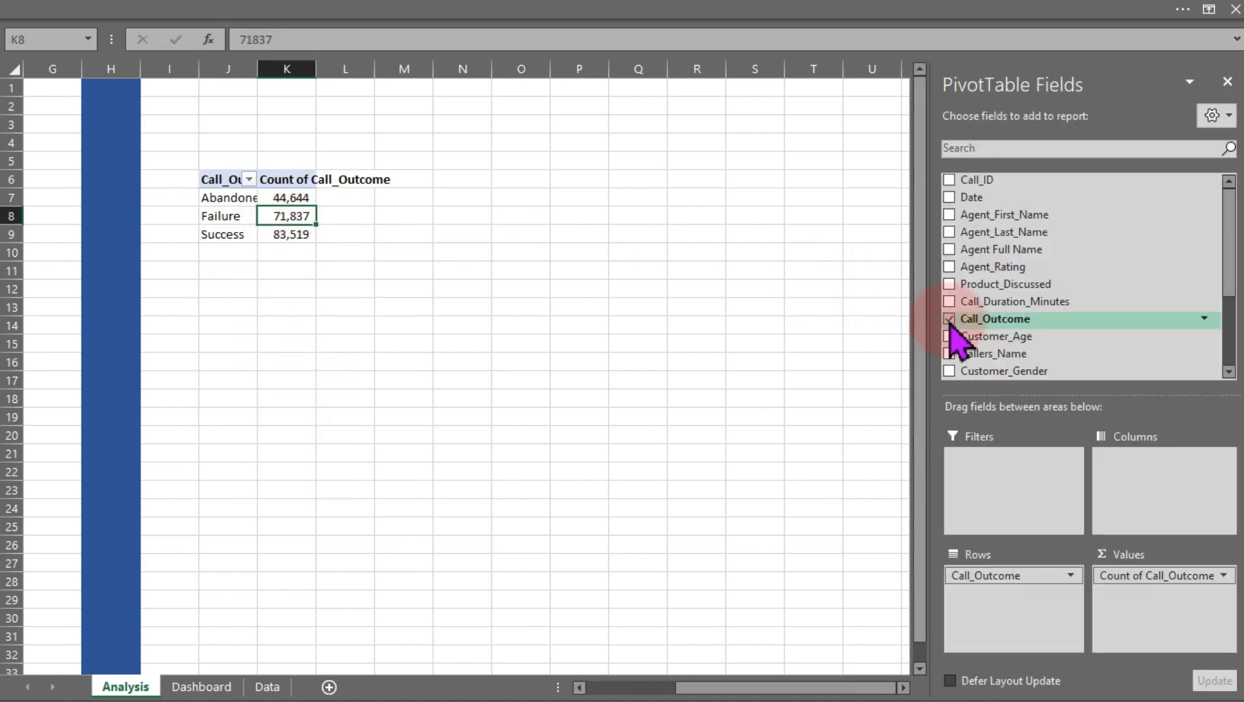
click(949, 319)
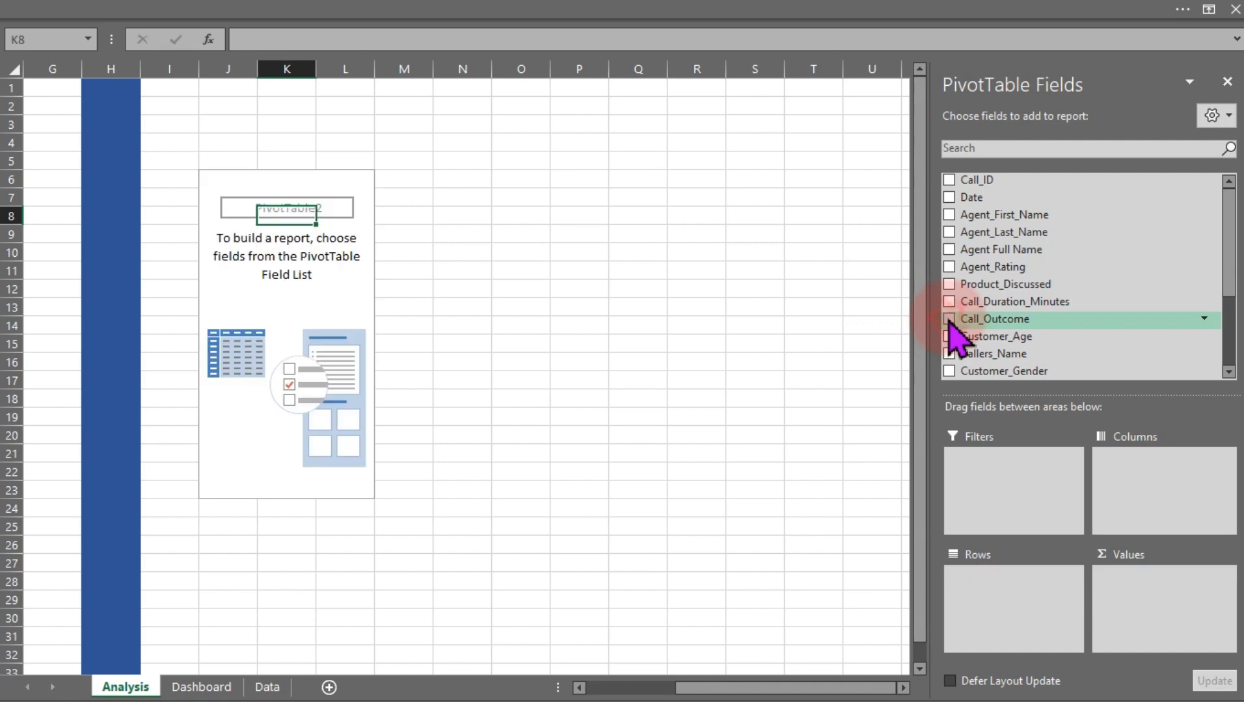
drag(949, 325, 1170, 617)
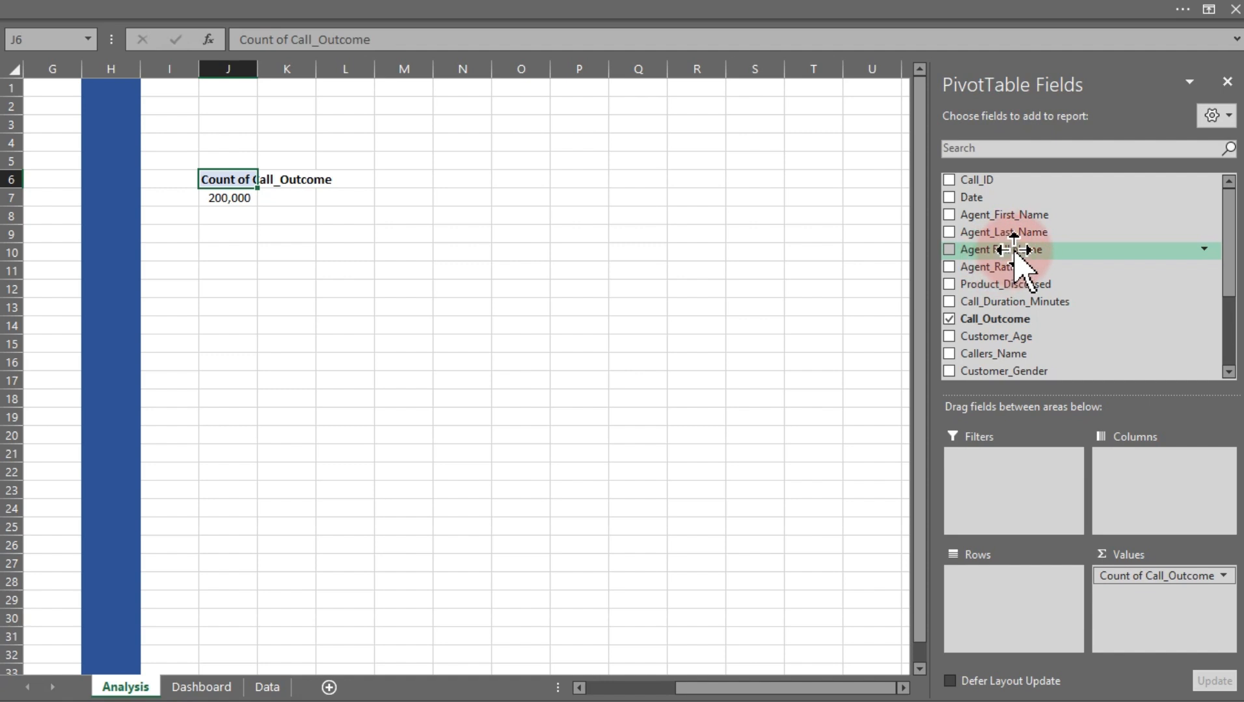
drag(1015, 249, 1018, 604)
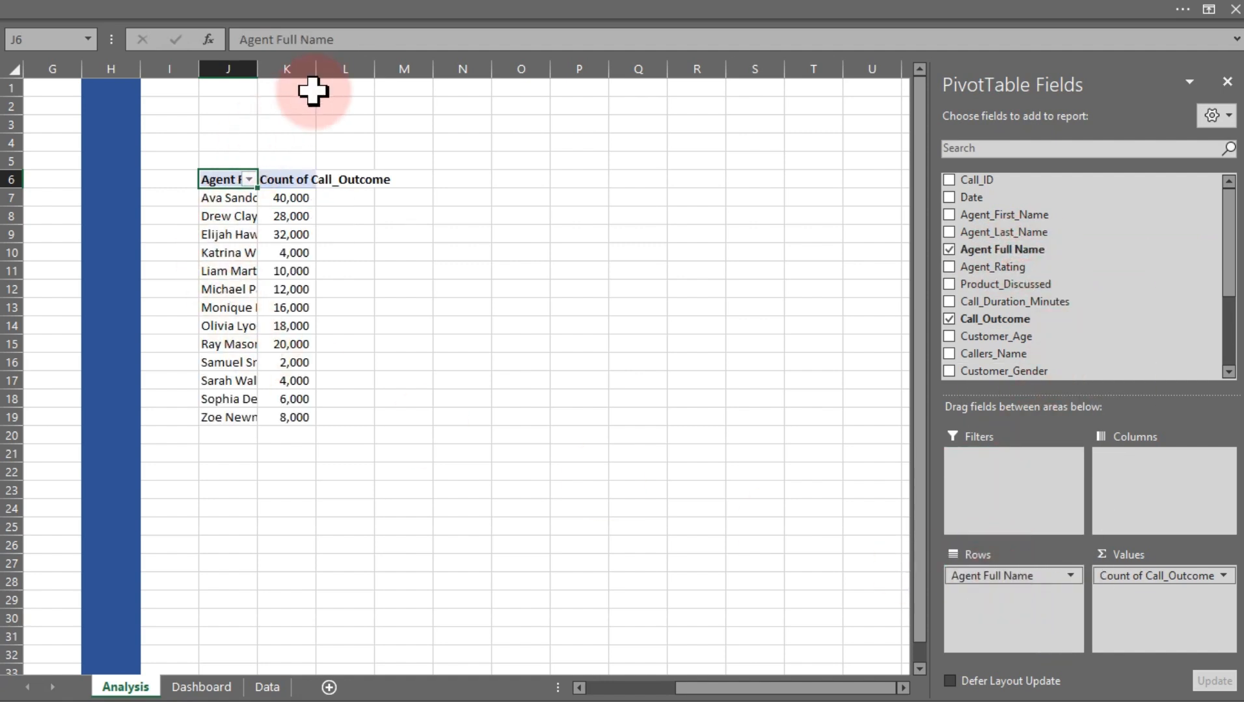
Autofit both columns of the agent pivot table to their contents
double_click(315, 69)
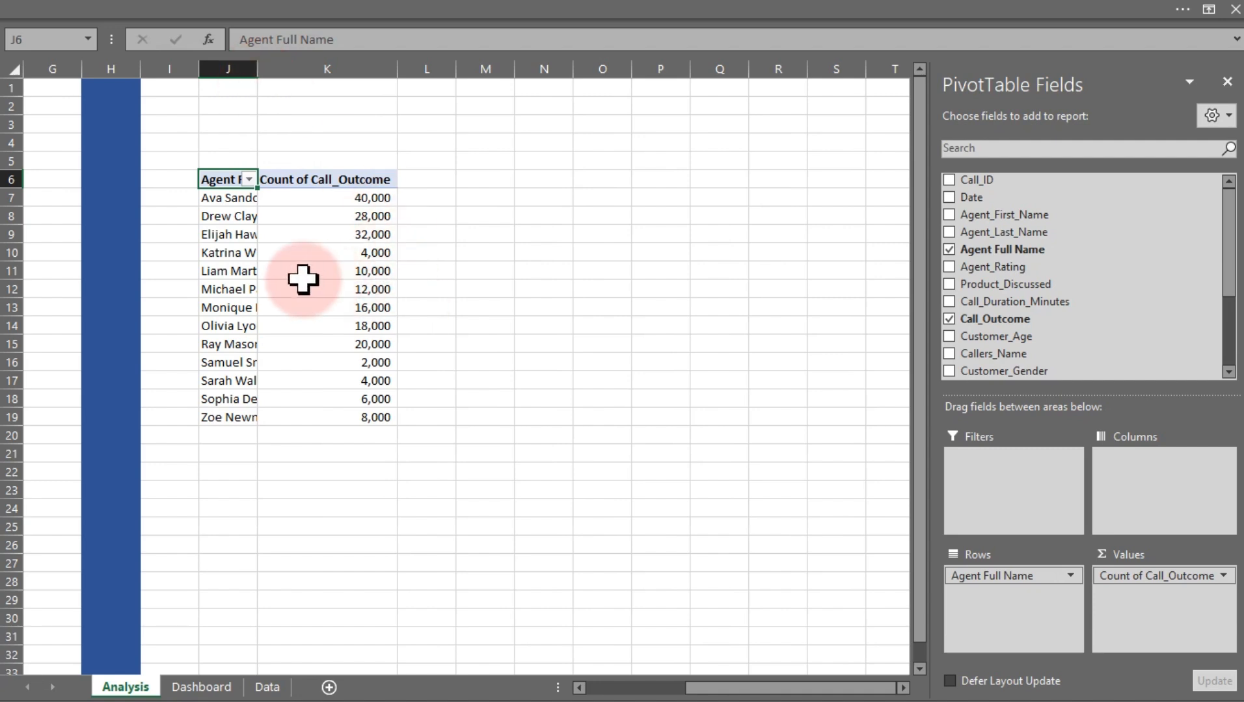
double_click(258, 69)
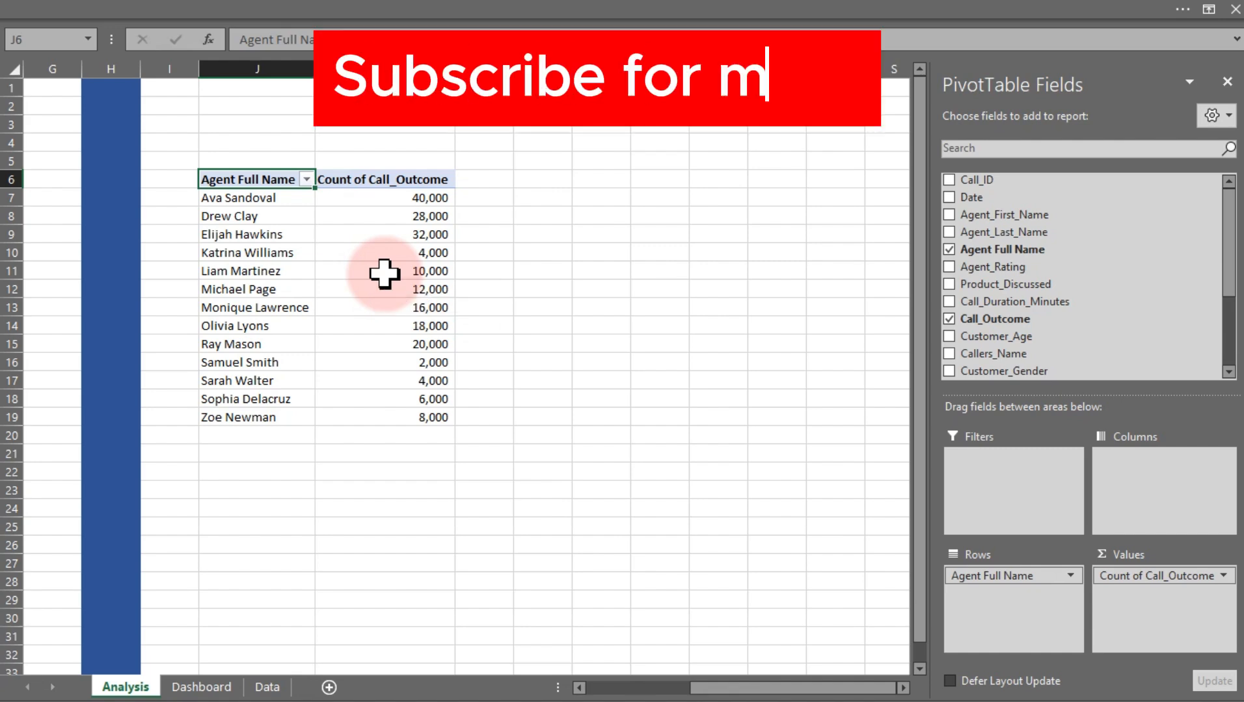
click(564, 184)
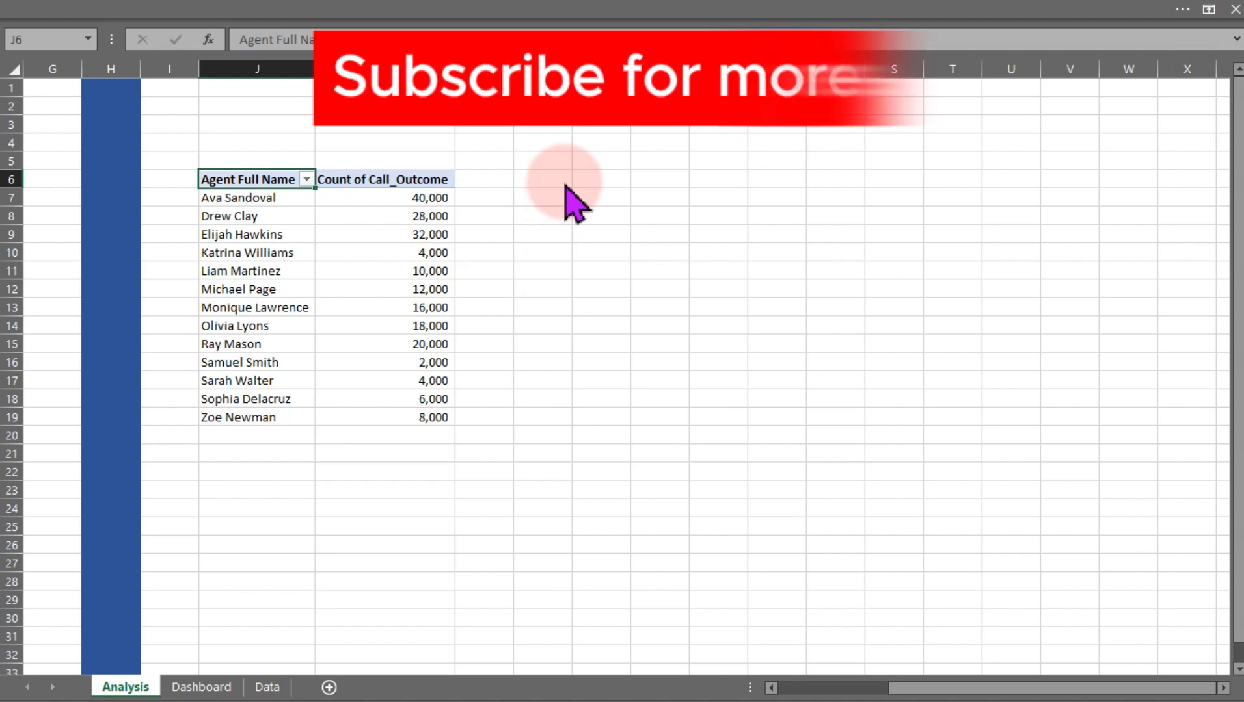
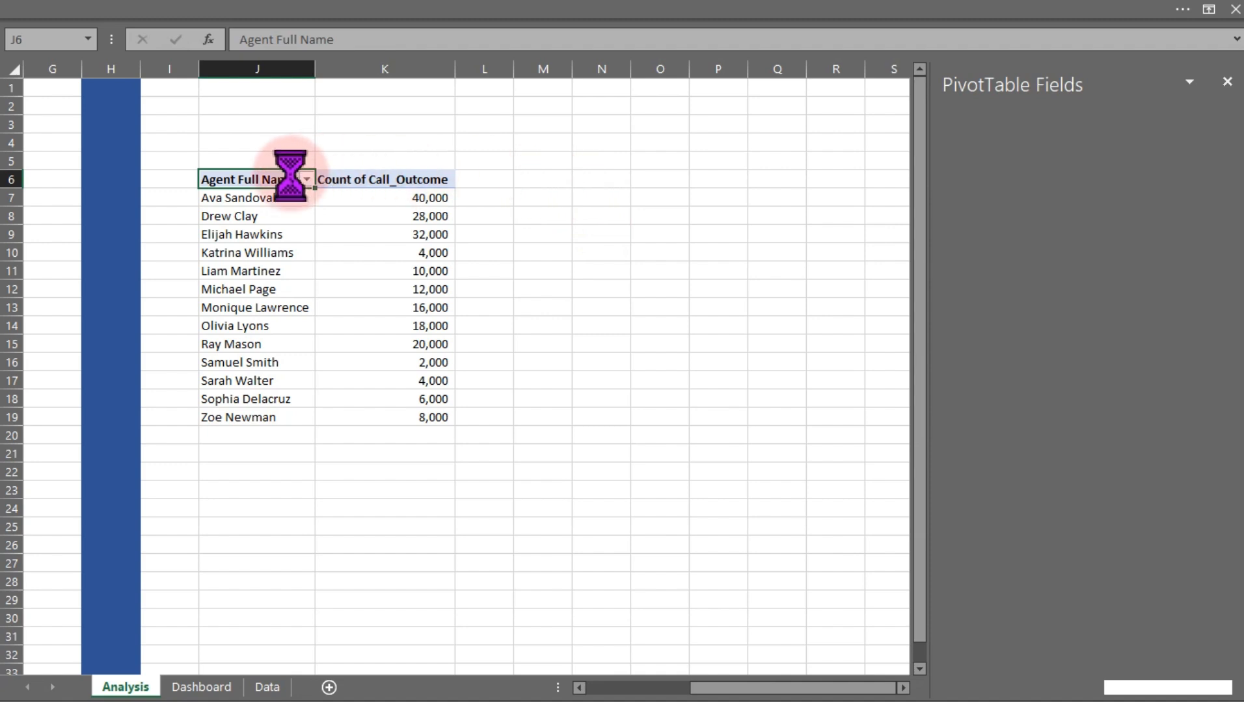
Reference the agent pivot table range J6:K19 with a formula in N6 and autofit the two resulting columns
click(585, 181)
text(=)
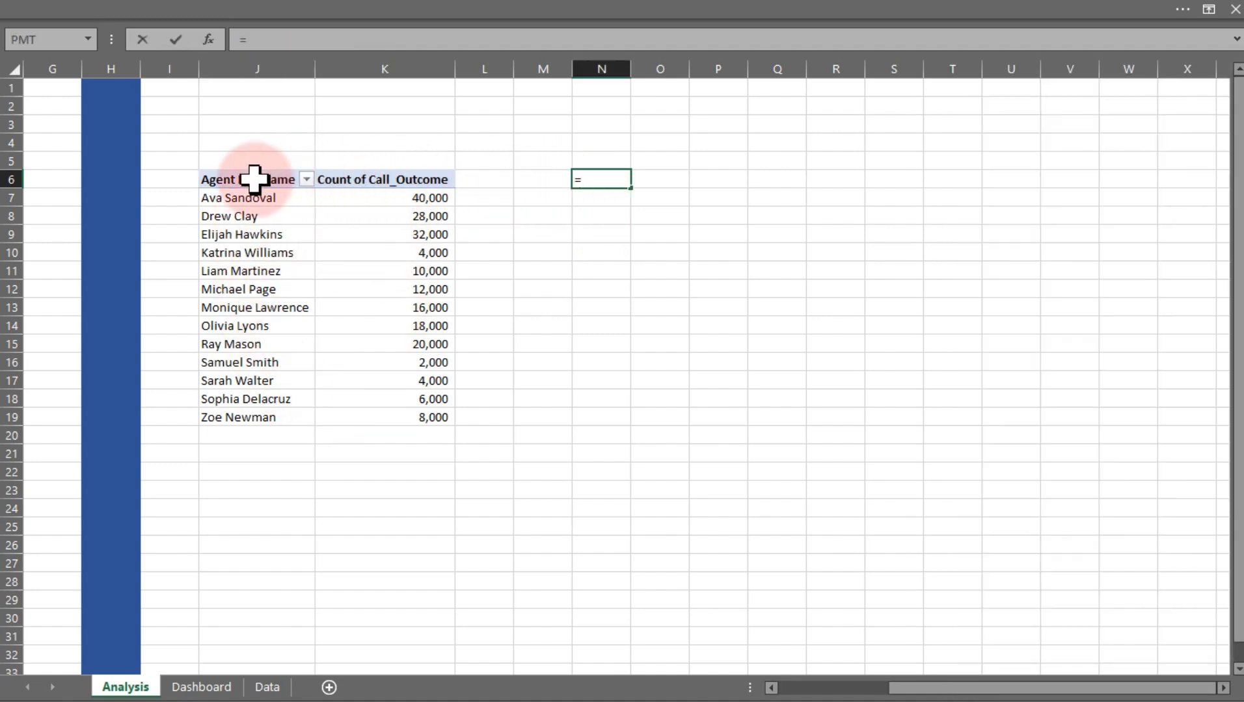
drag(250, 177, 417, 419)
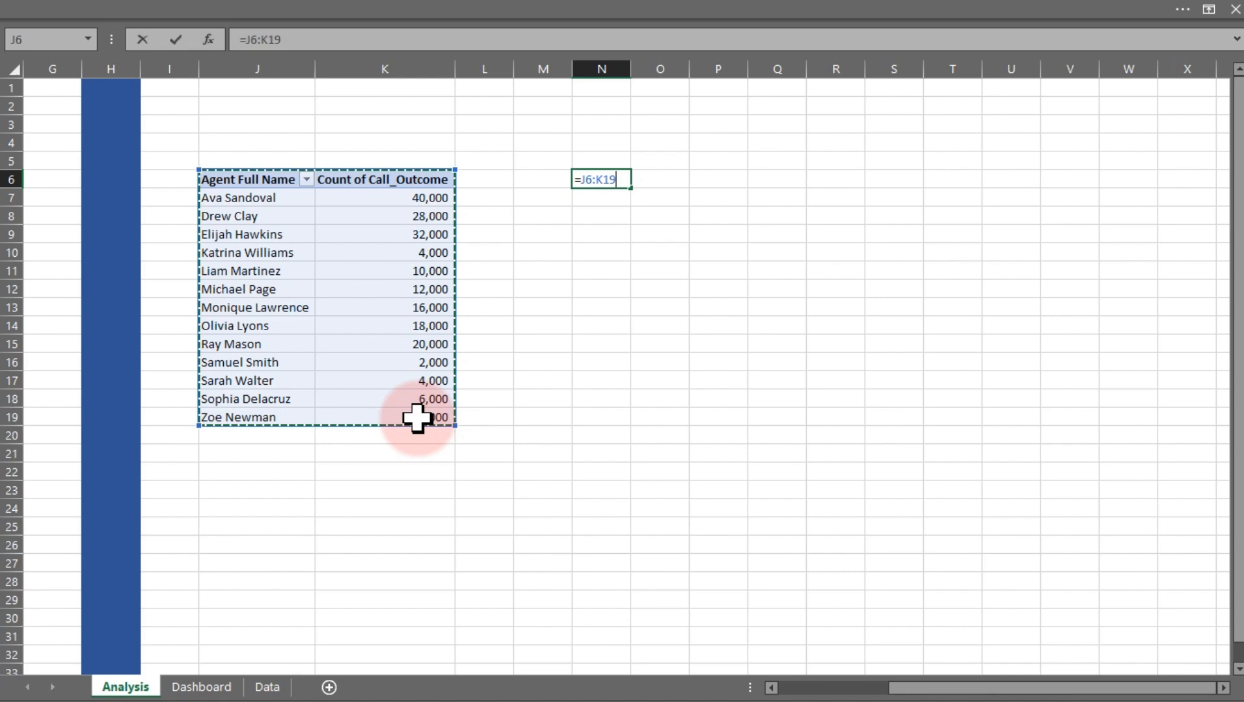
key(Return)
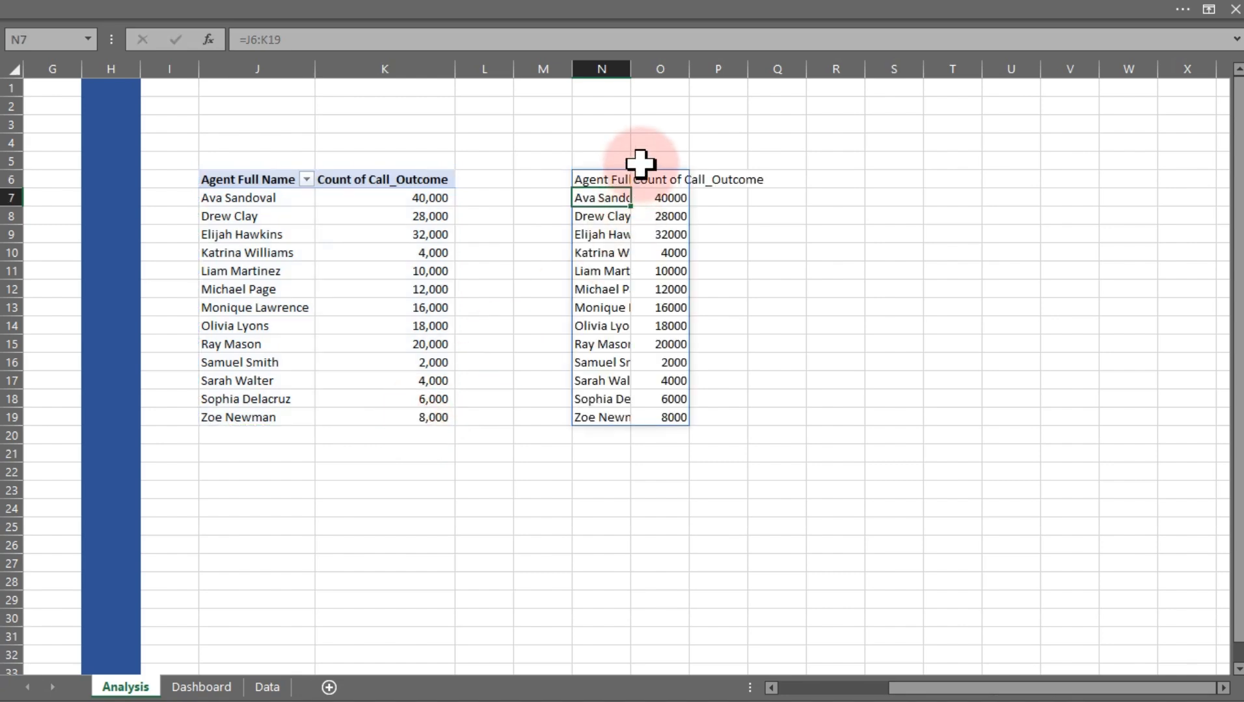
key(XF86AudioMute)
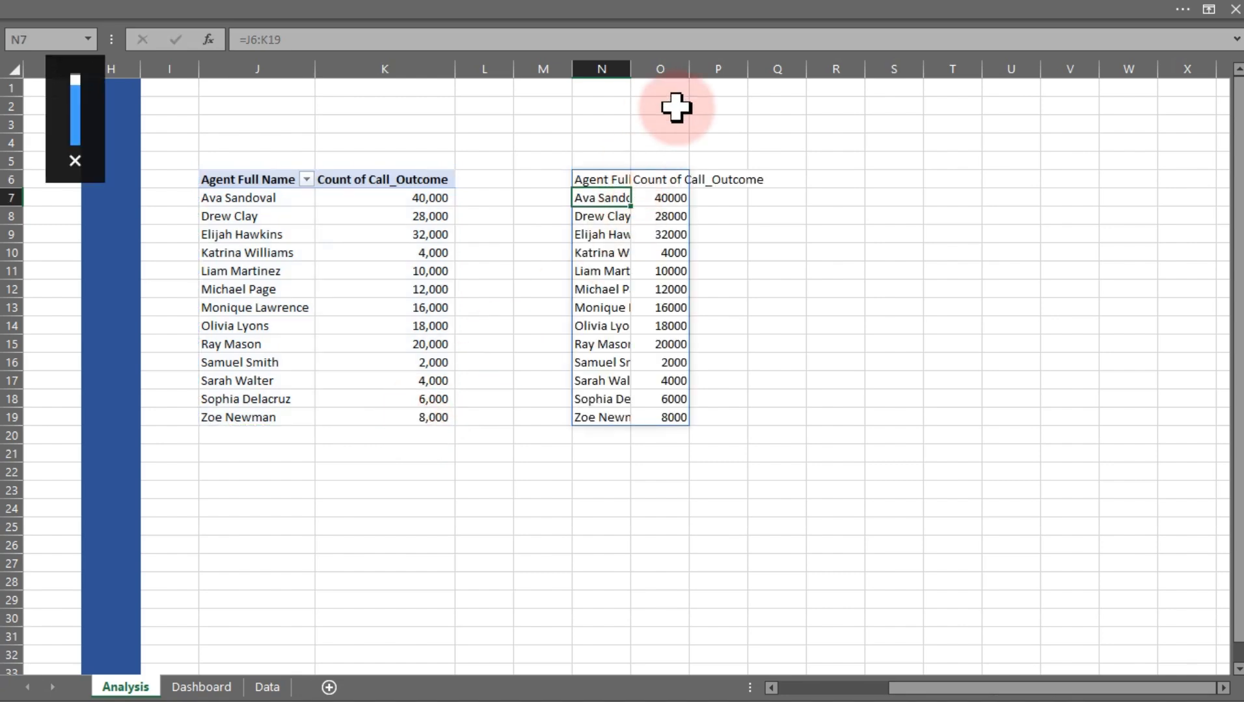
double_click(689, 68)
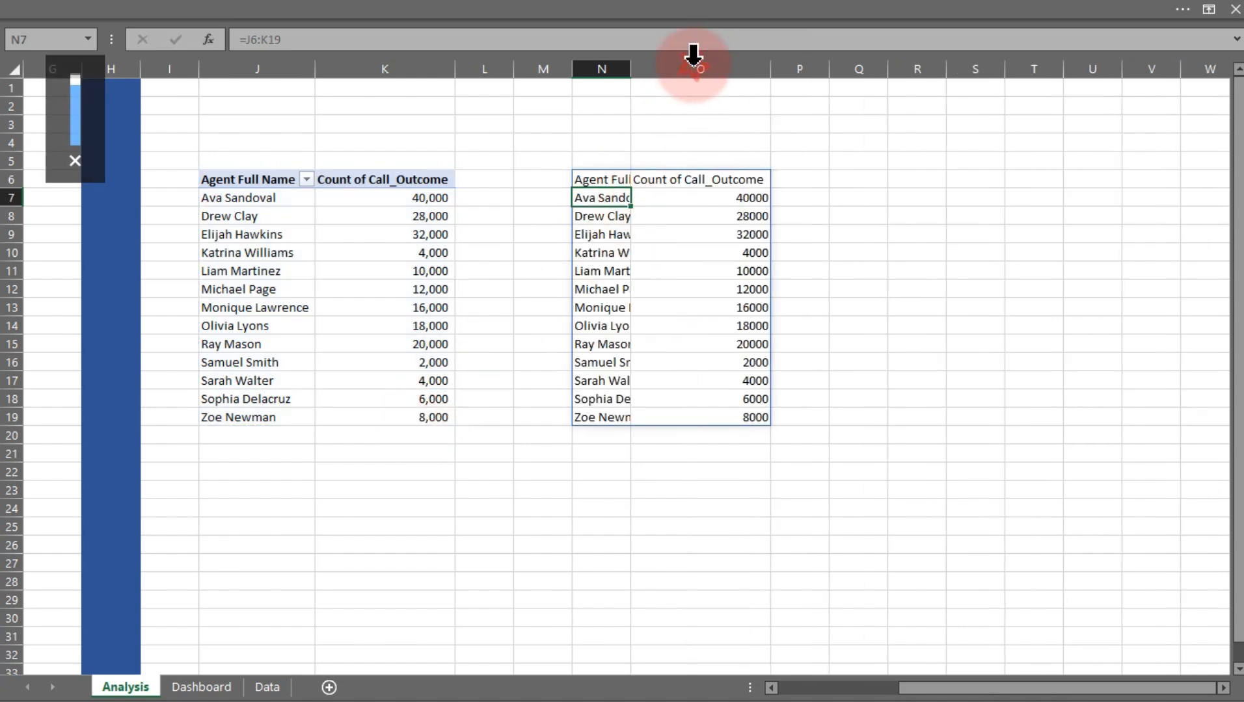
double_click(630, 69)
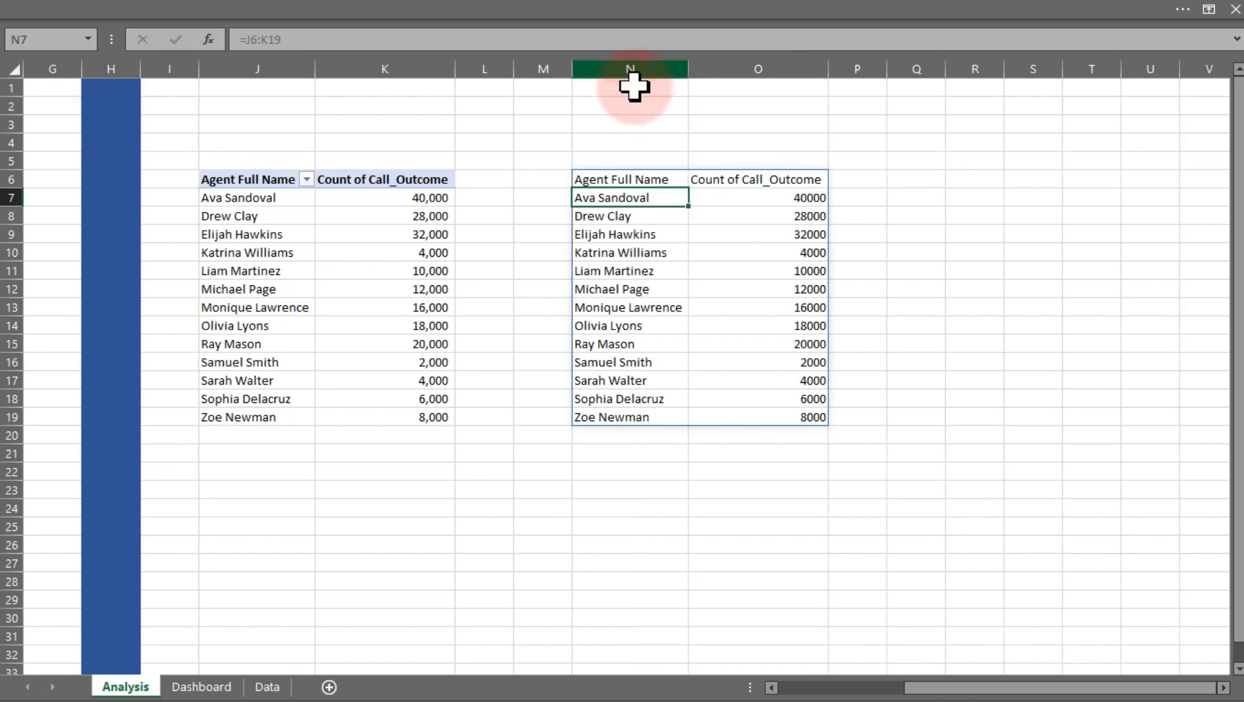
click(632, 251)
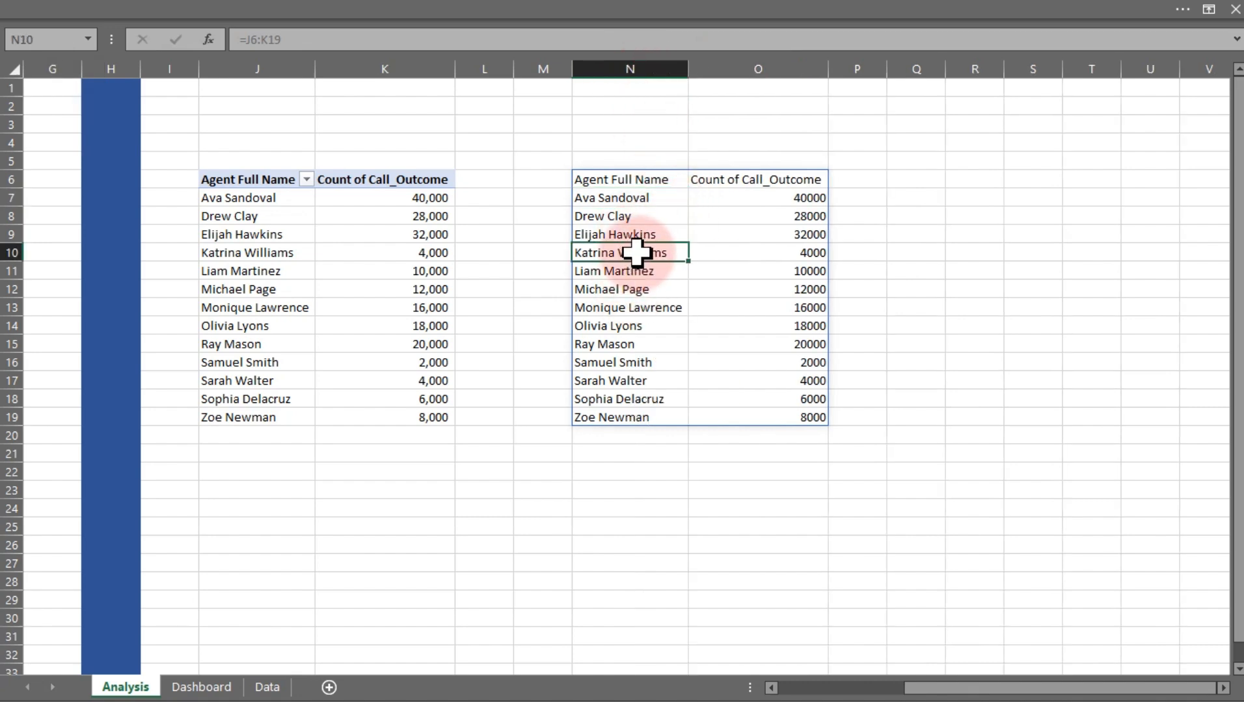
click(656, 301)
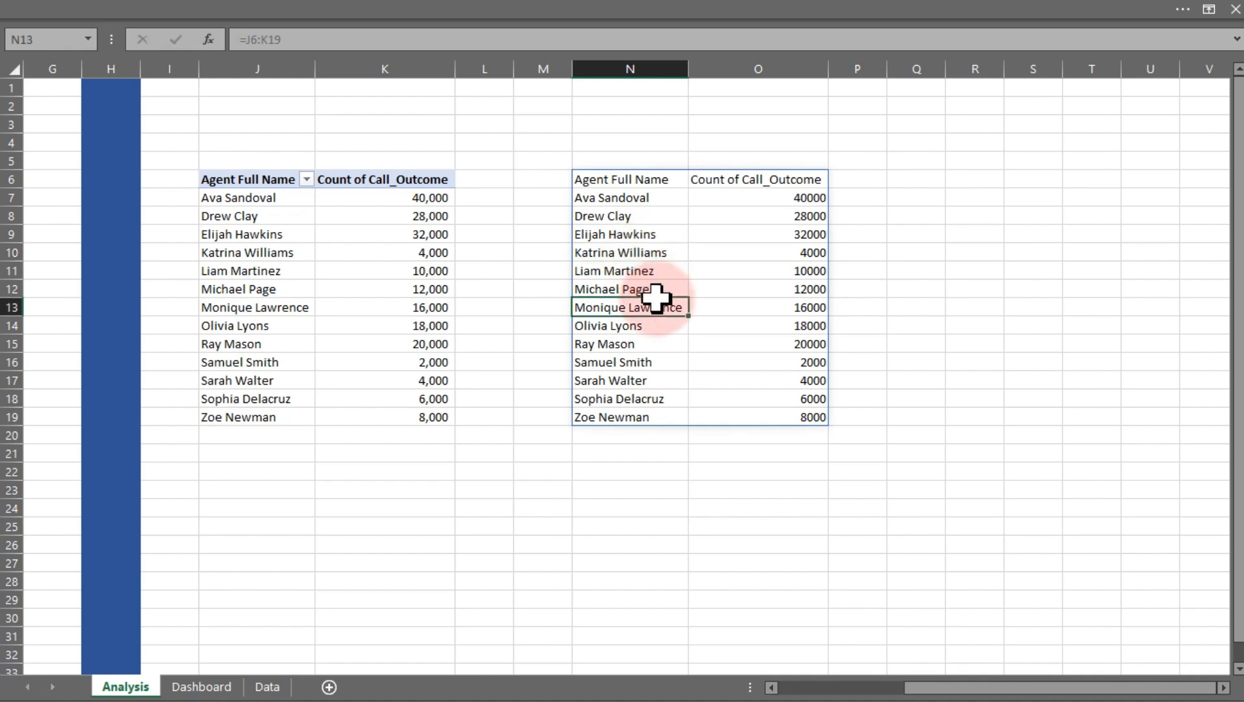
click(806, 326)
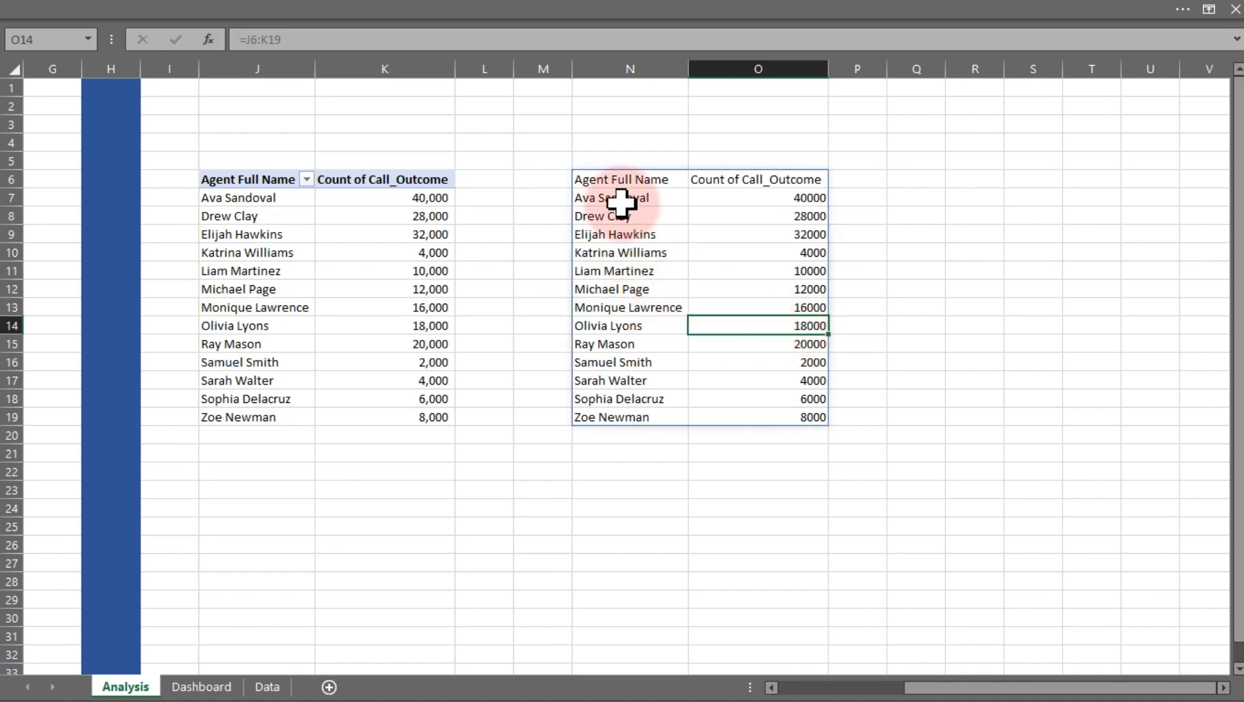
click(624, 181)
key(Delete)
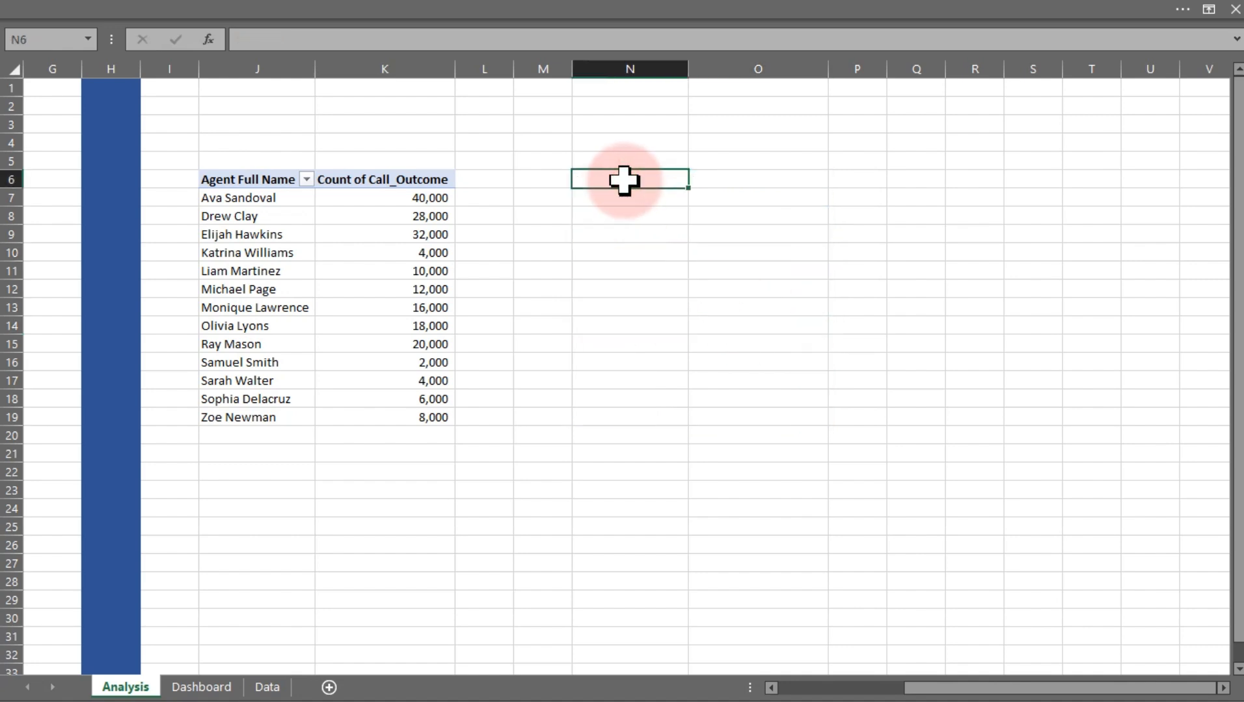
key(ctrl+z)
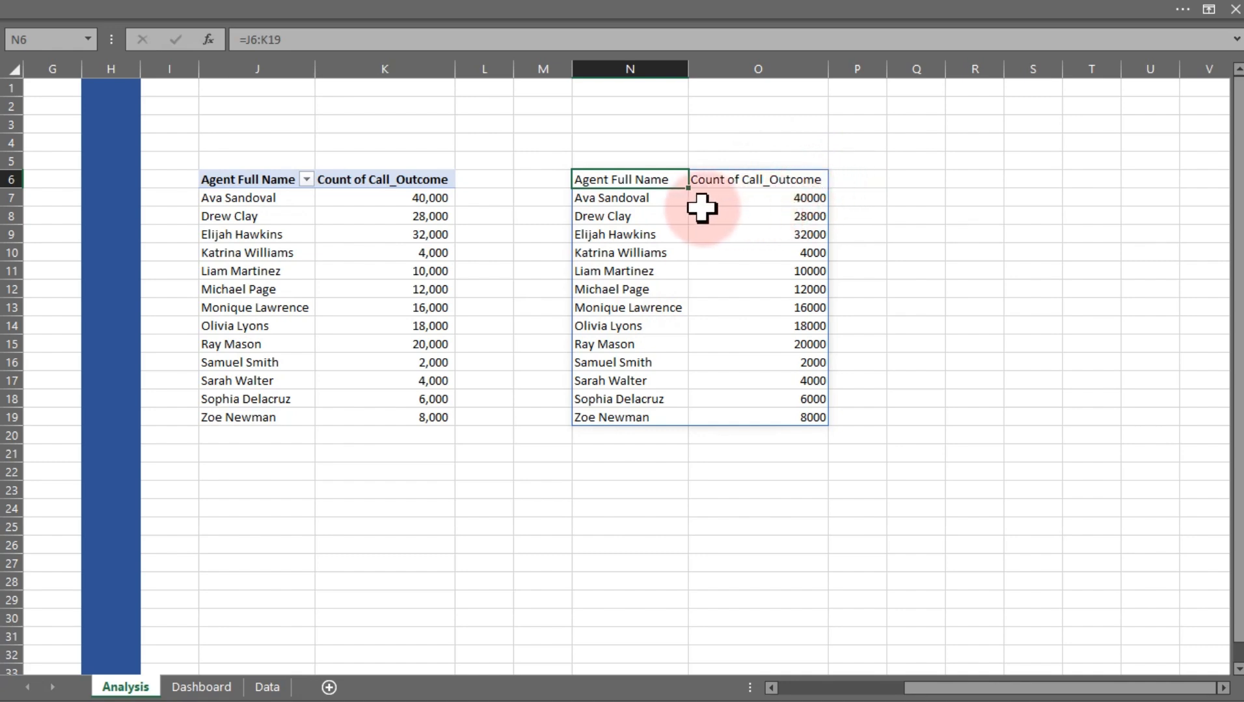
Sort the agent pivot table by Count of Call_Outcome from largest to smallest
click(424, 195)
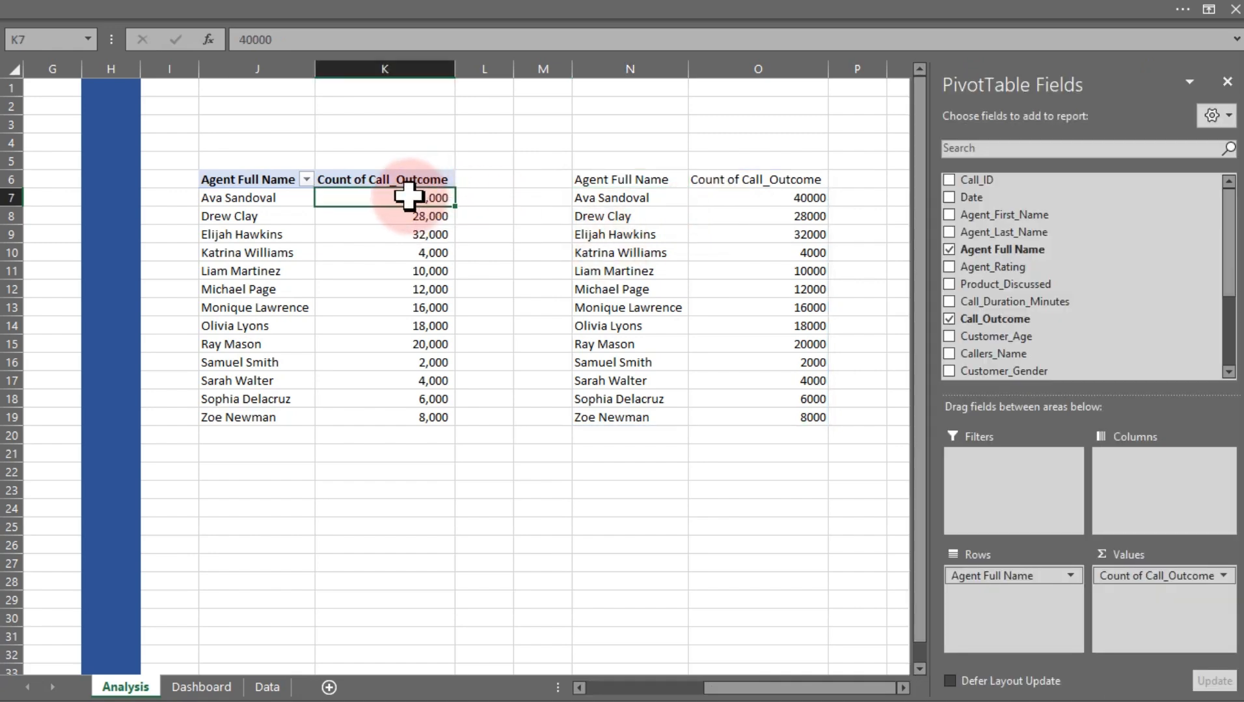
right_click(412, 198)
click(477, 322)
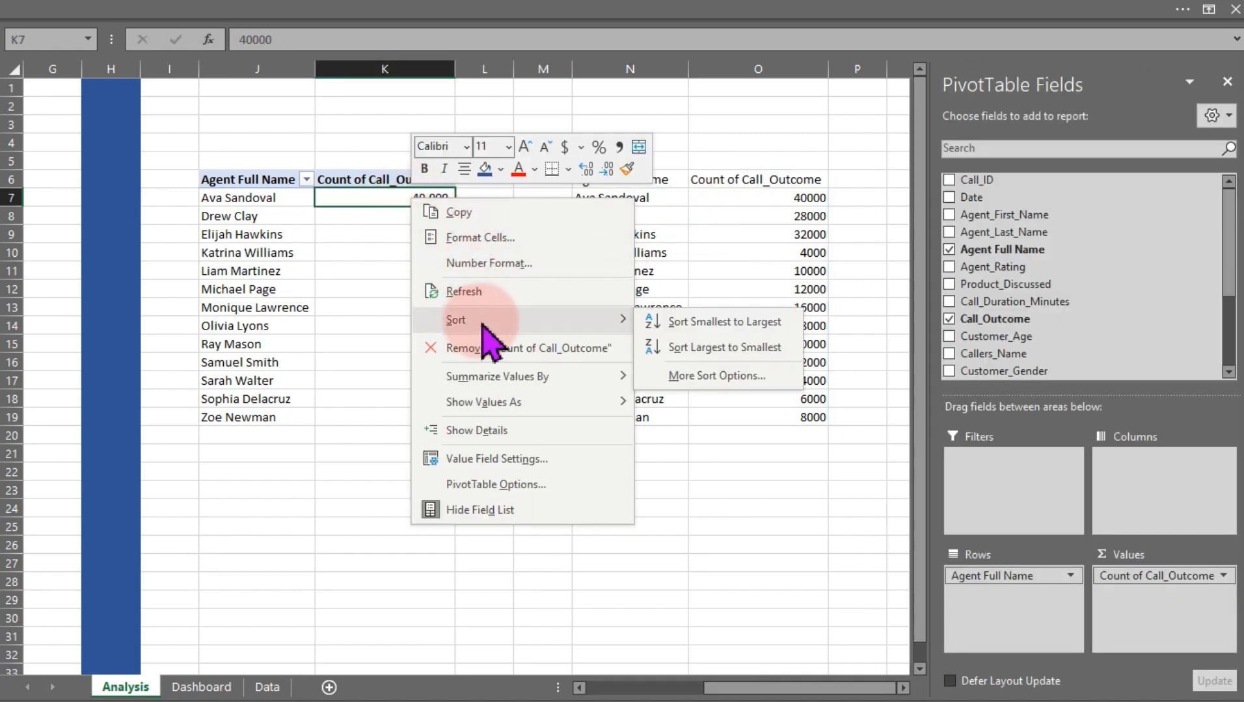
click(708, 348)
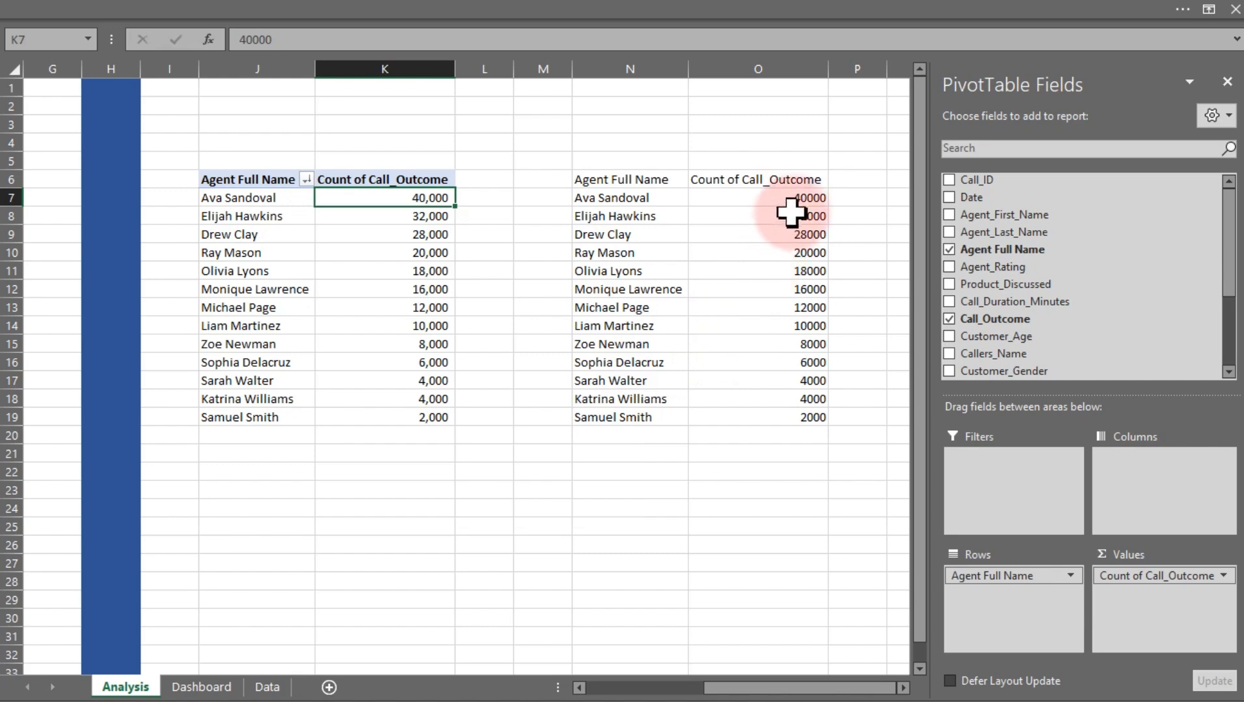
Add the column header Top-5 in P6 beside the referenced table
drag(792, 198, 790, 412)
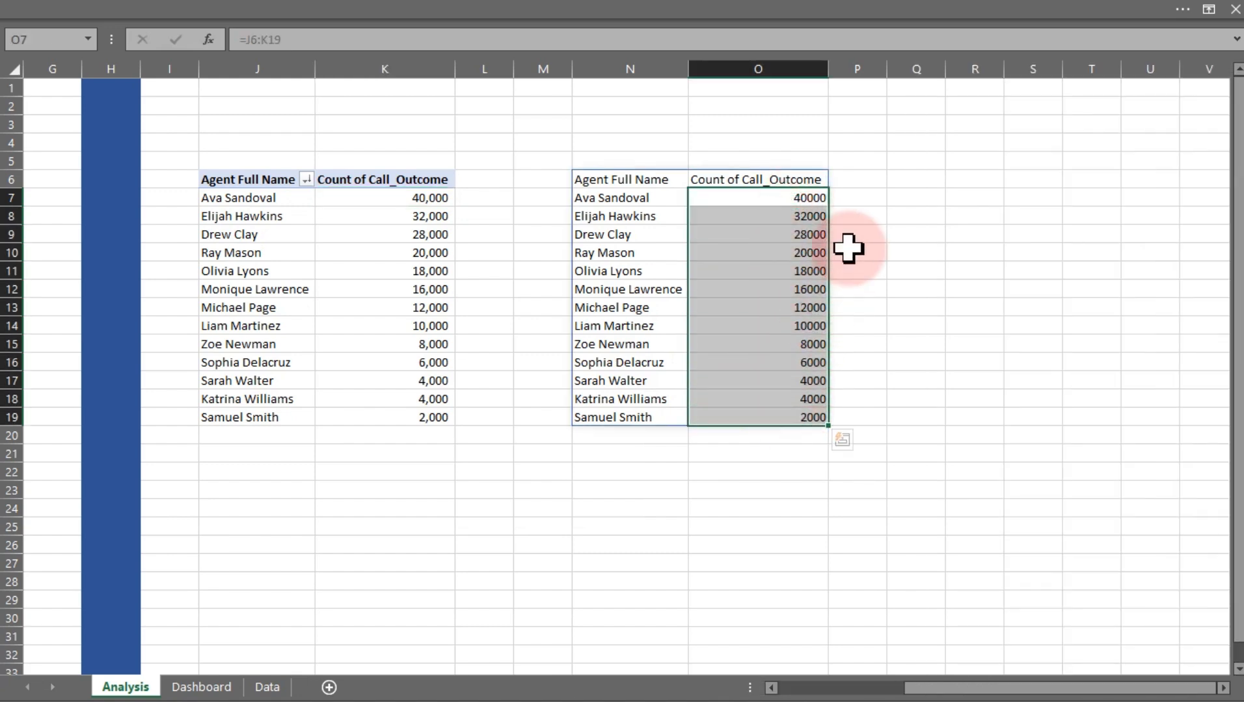
click(861, 182)
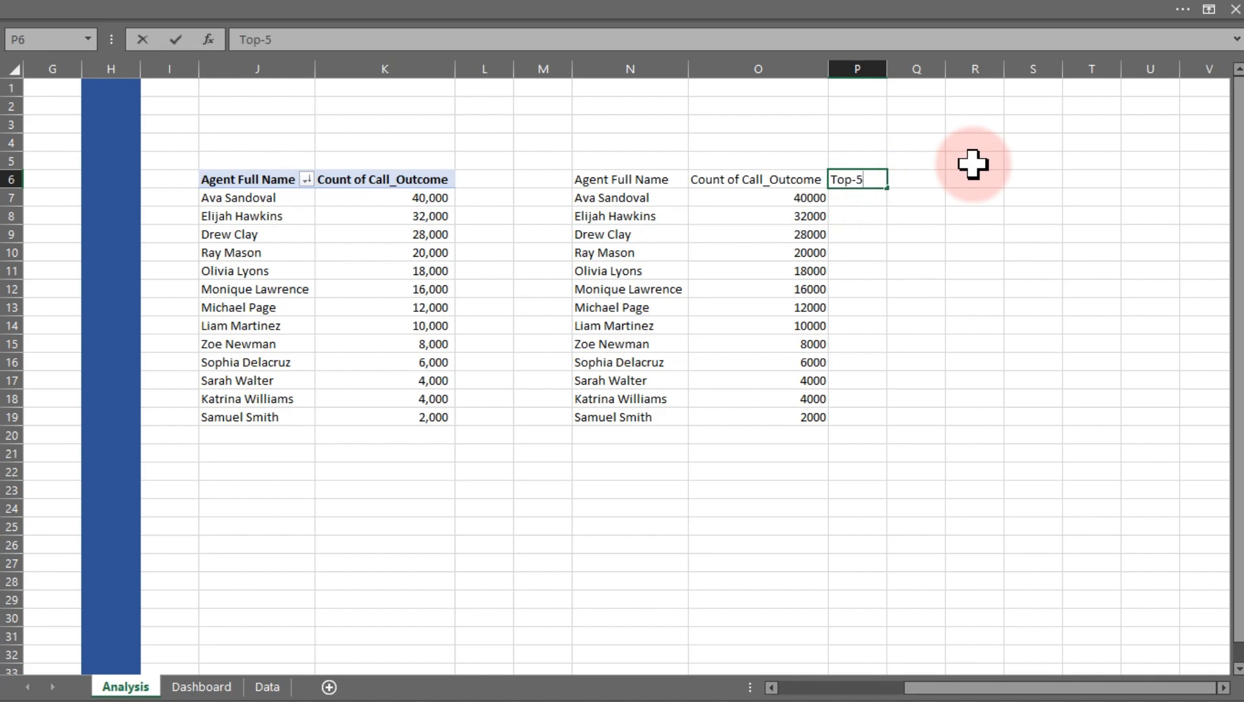
key(Return)
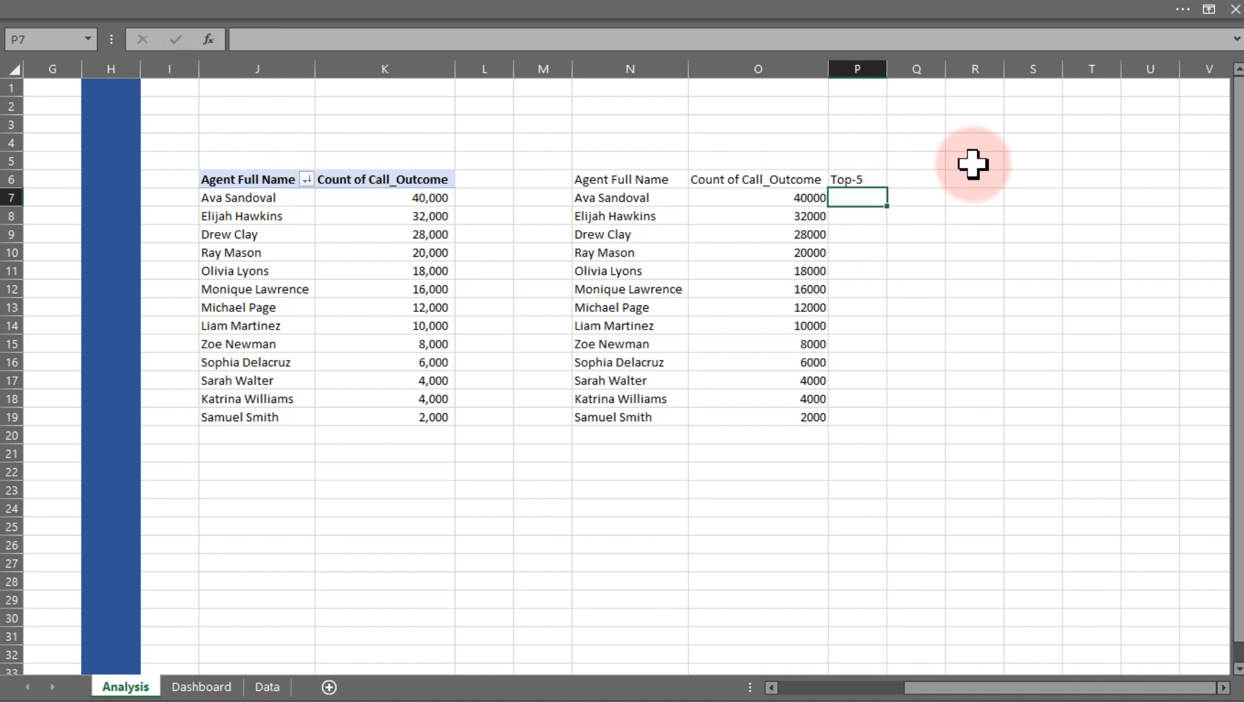
Add the column header Selected Agent in Q6 and autofit its column
click(906, 179)
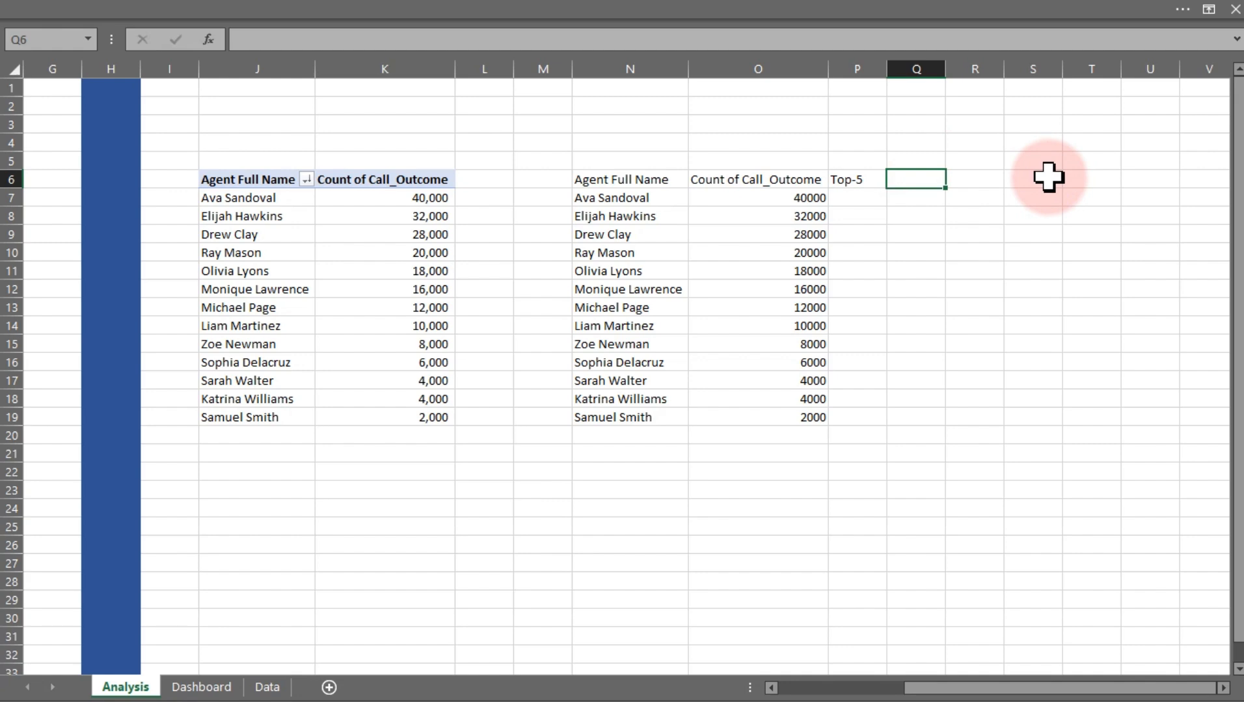
text(Selected Agent)
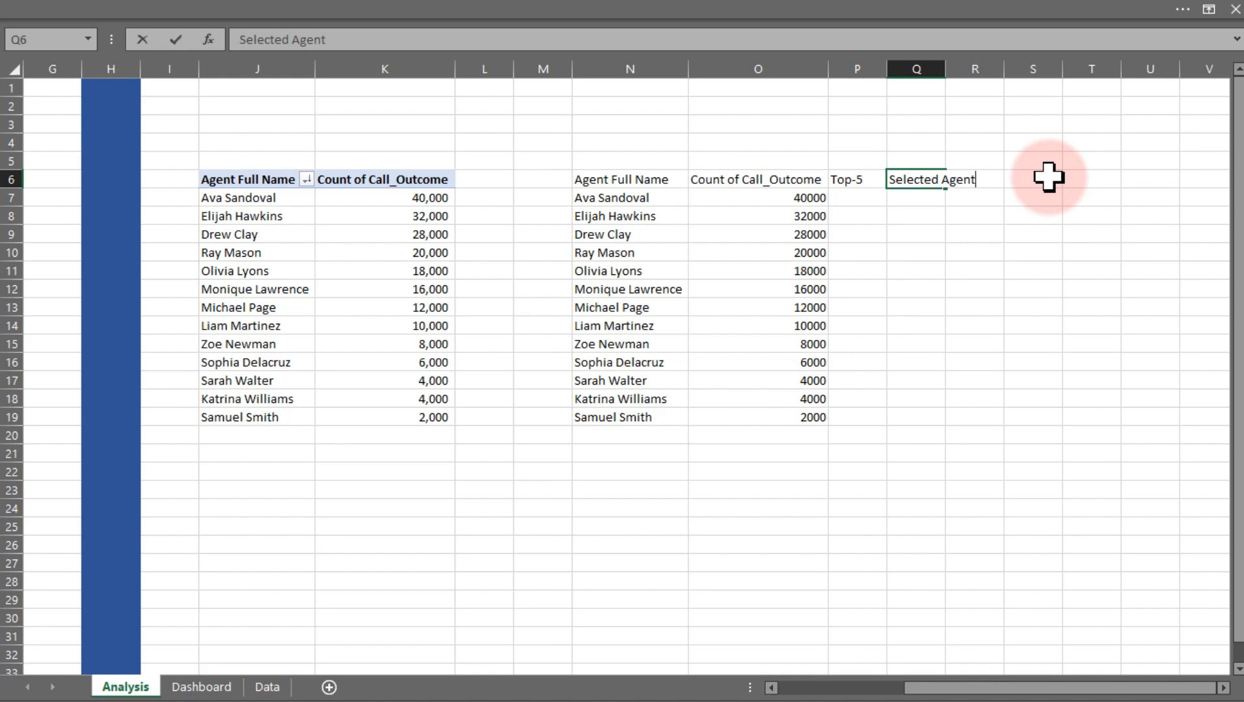
key(Return)
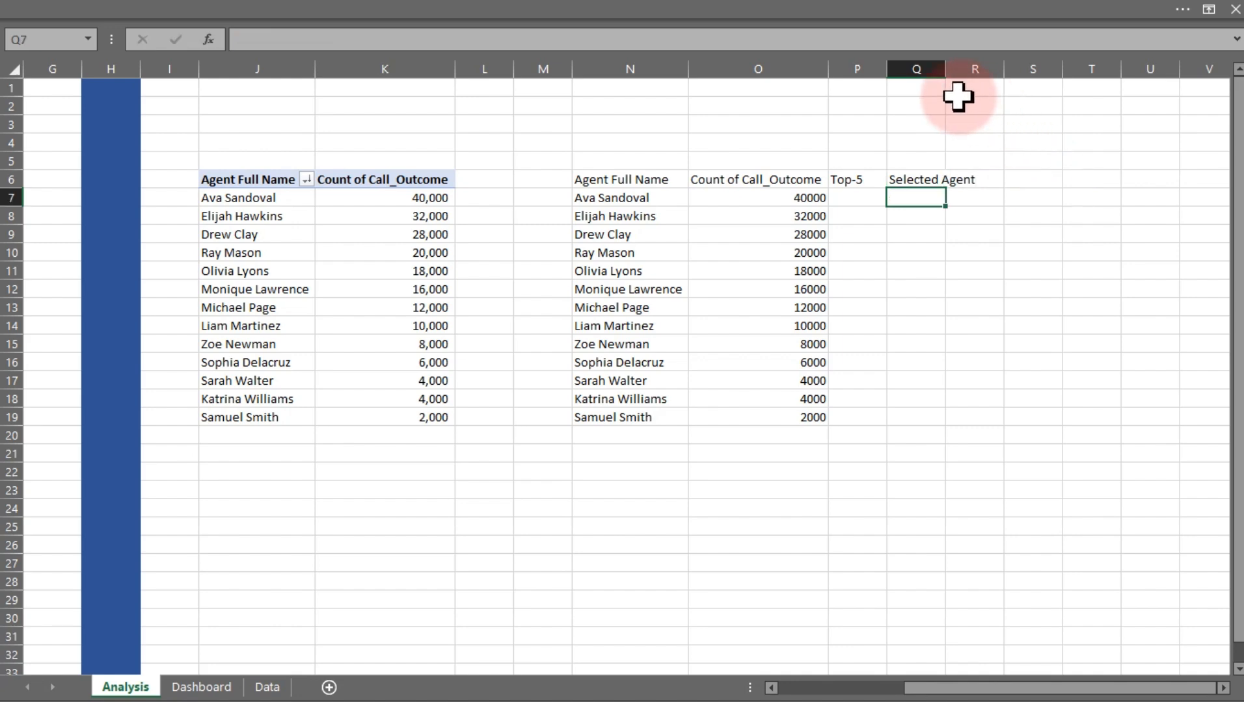
double_click(945, 69)
click(941, 59)
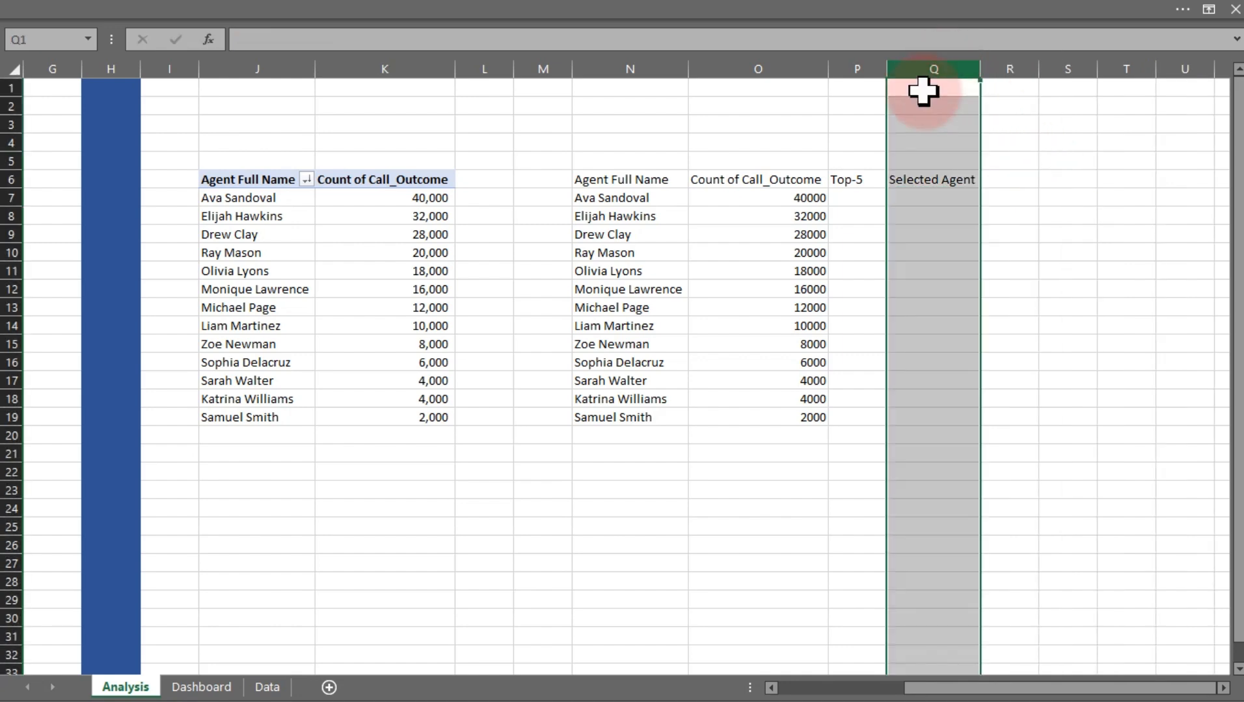
Enter =O7 in P7 and fill it down to P11 for the top five agents
click(866, 198)
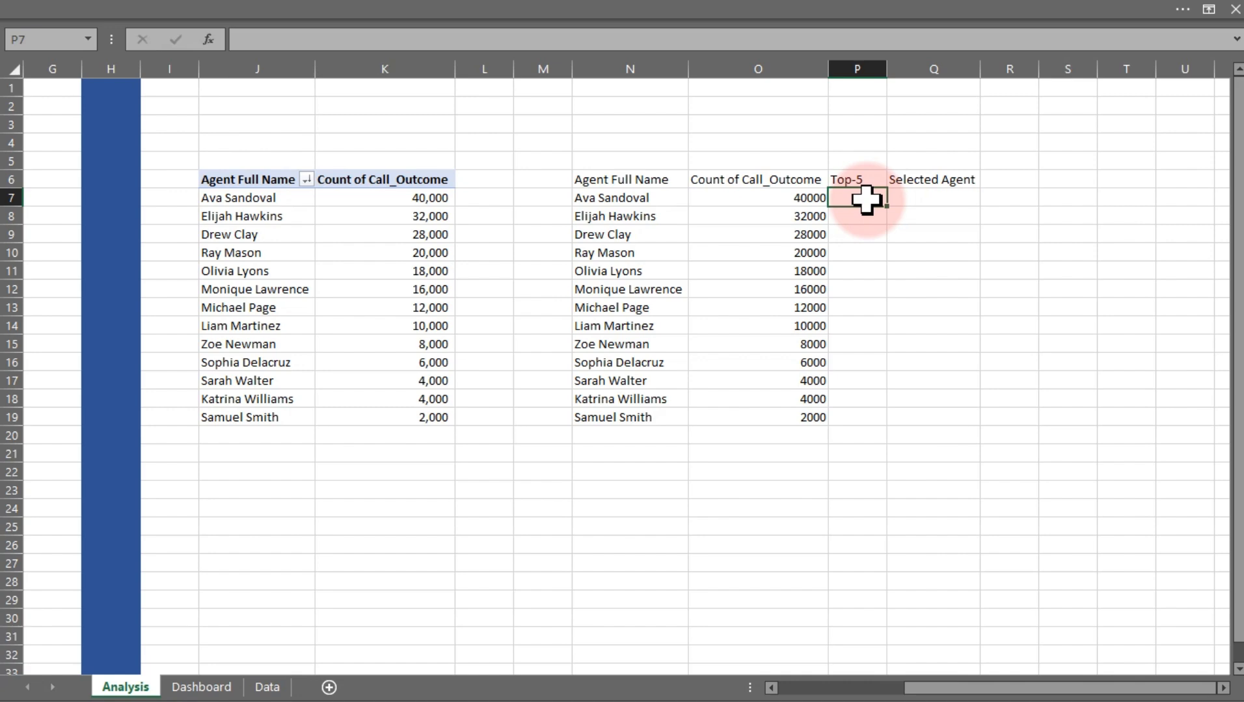
text(=)
click(788, 199)
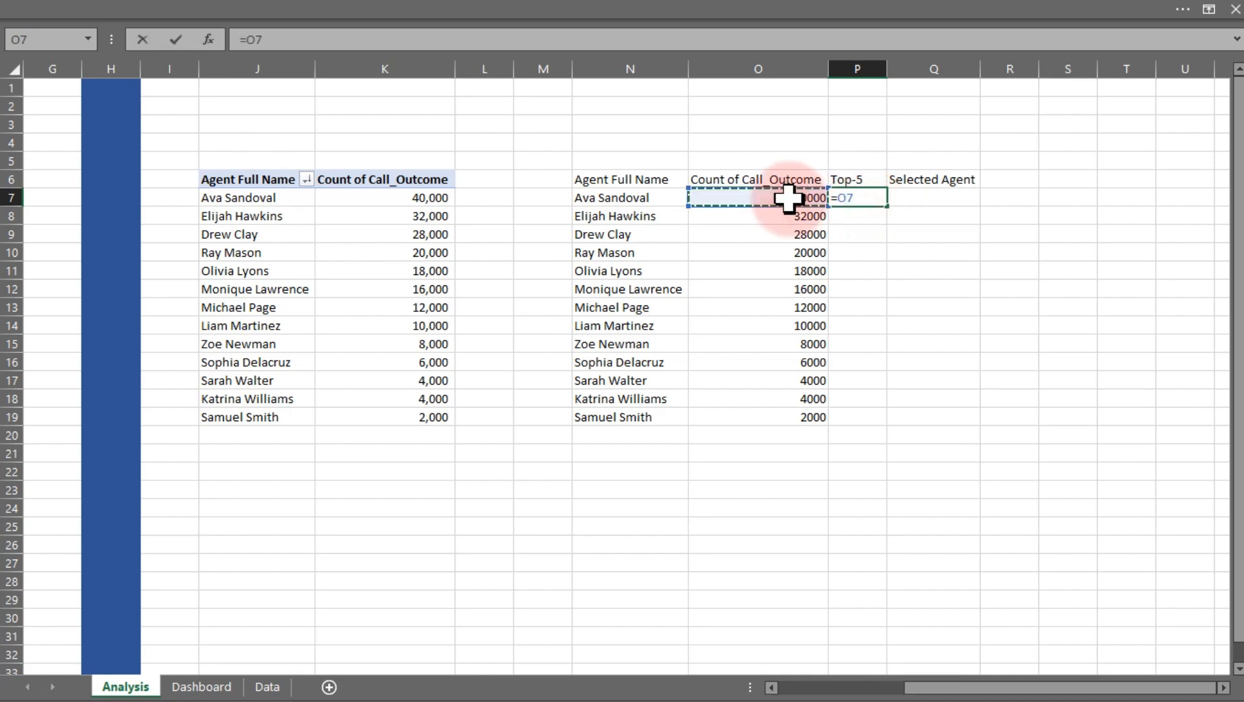
key(Return)
click(861, 199)
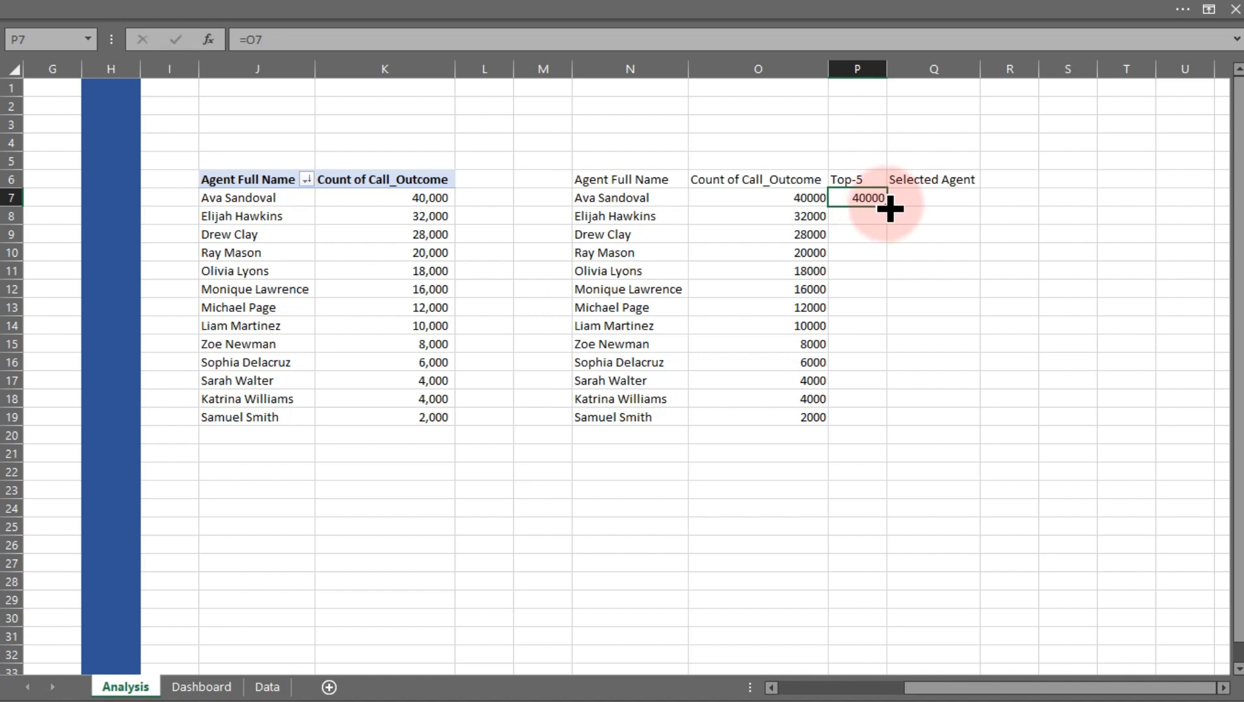
drag(890, 208, 880, 276)
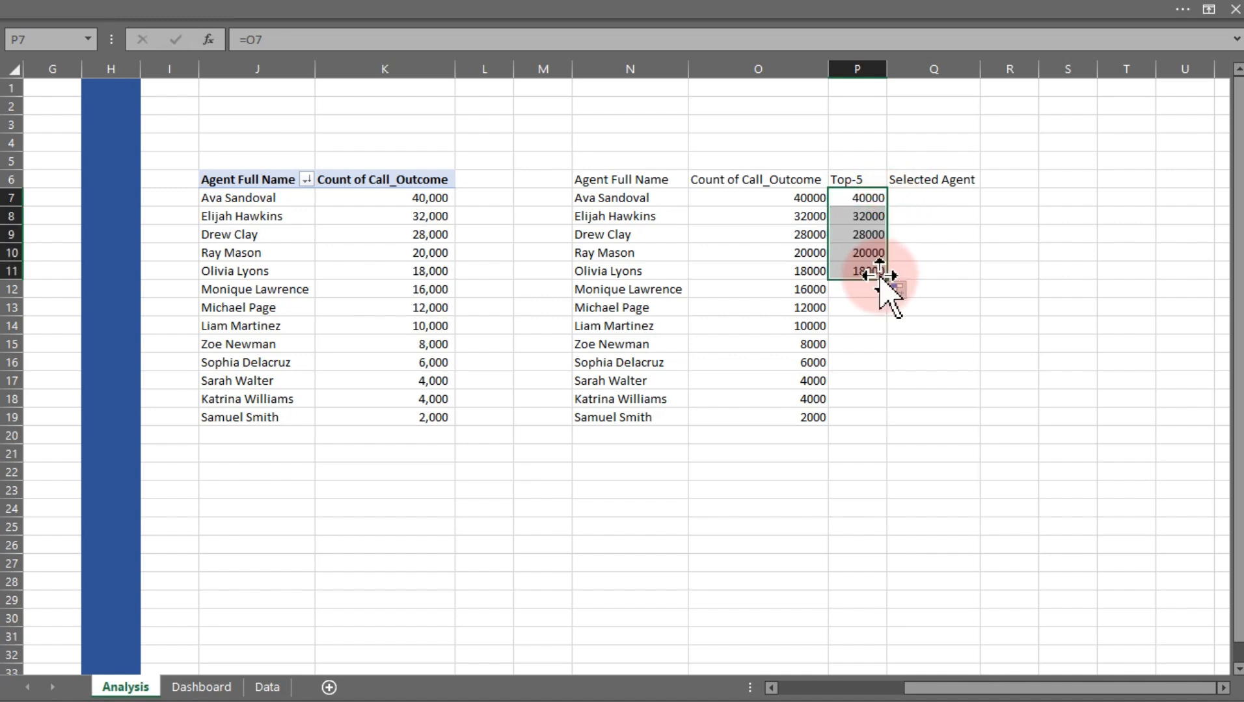
Format O7:Q19 as Number with 0 decimal places and a 1000 separator
drag(791, 197, 944, 413)
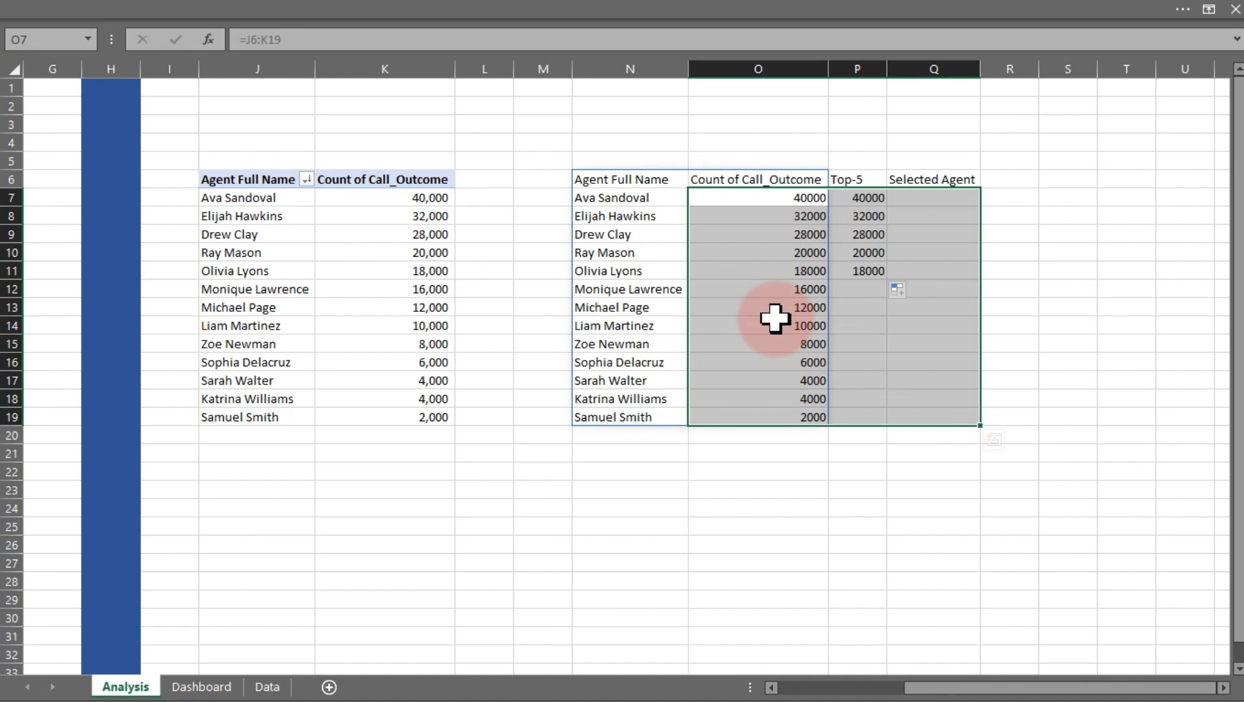
key(ctrl+1)
click(797, 262)
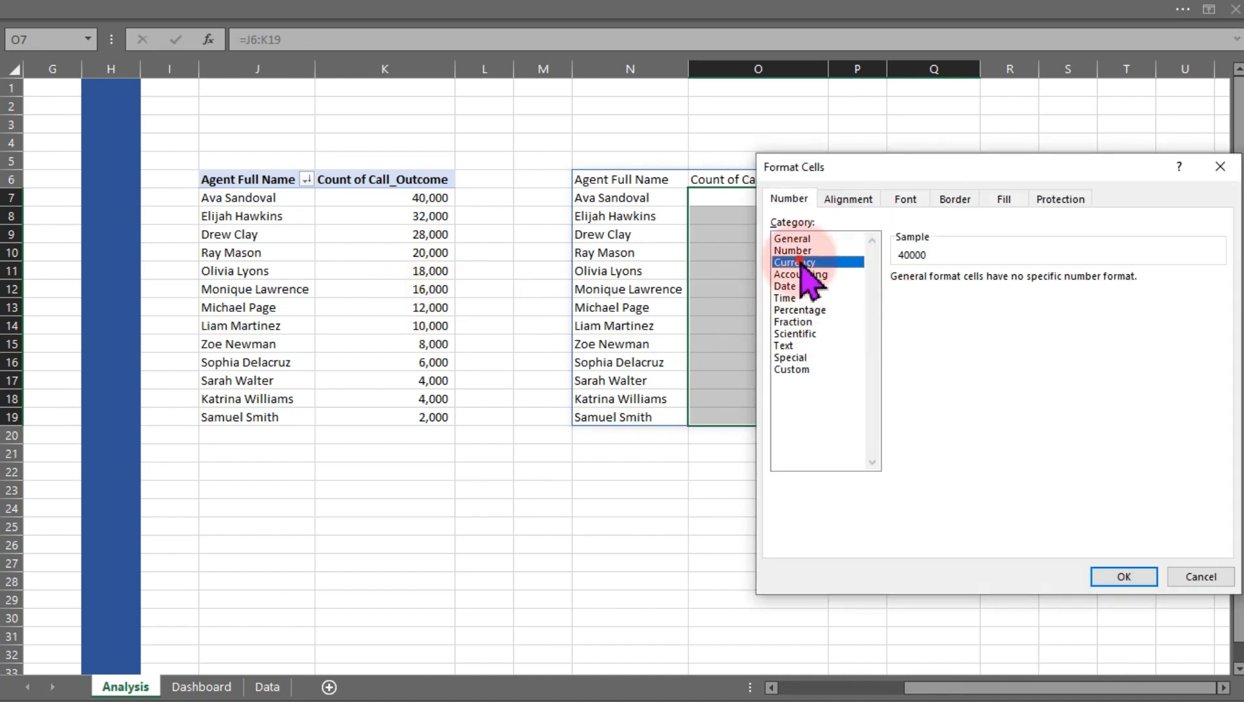
click(795, 250)
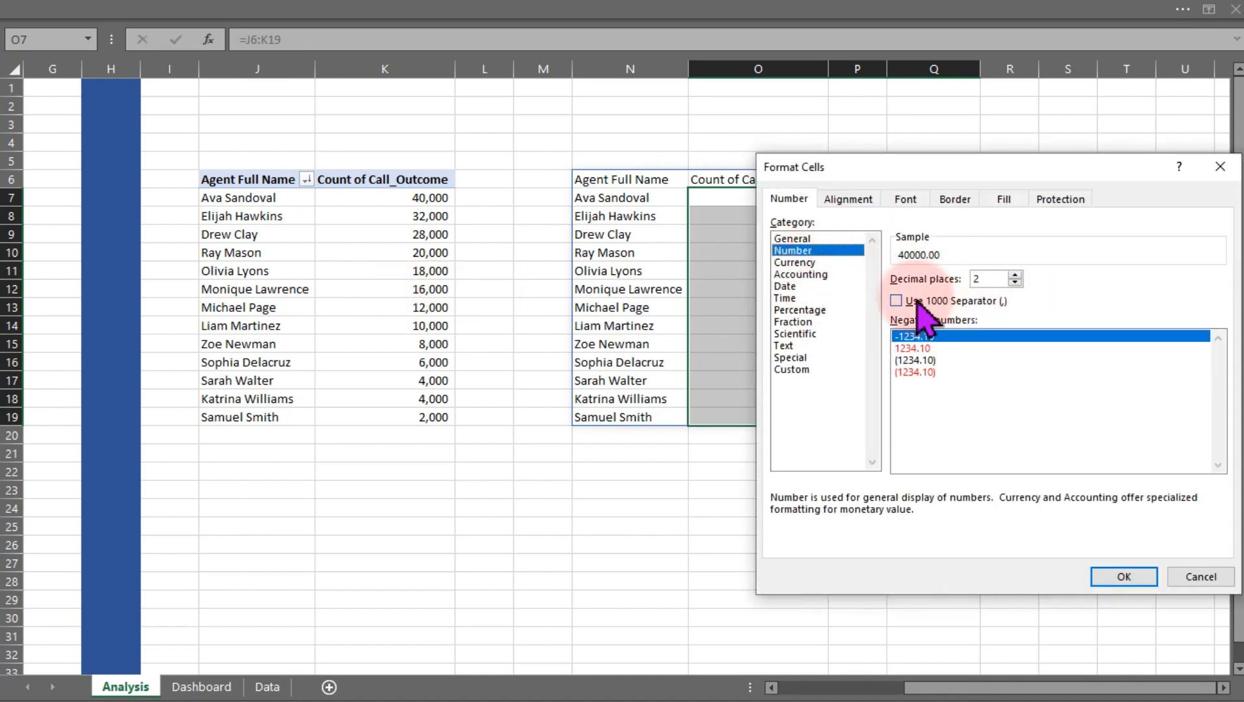
click(916, 301)
click(1014, 283)
click(1015, 283)
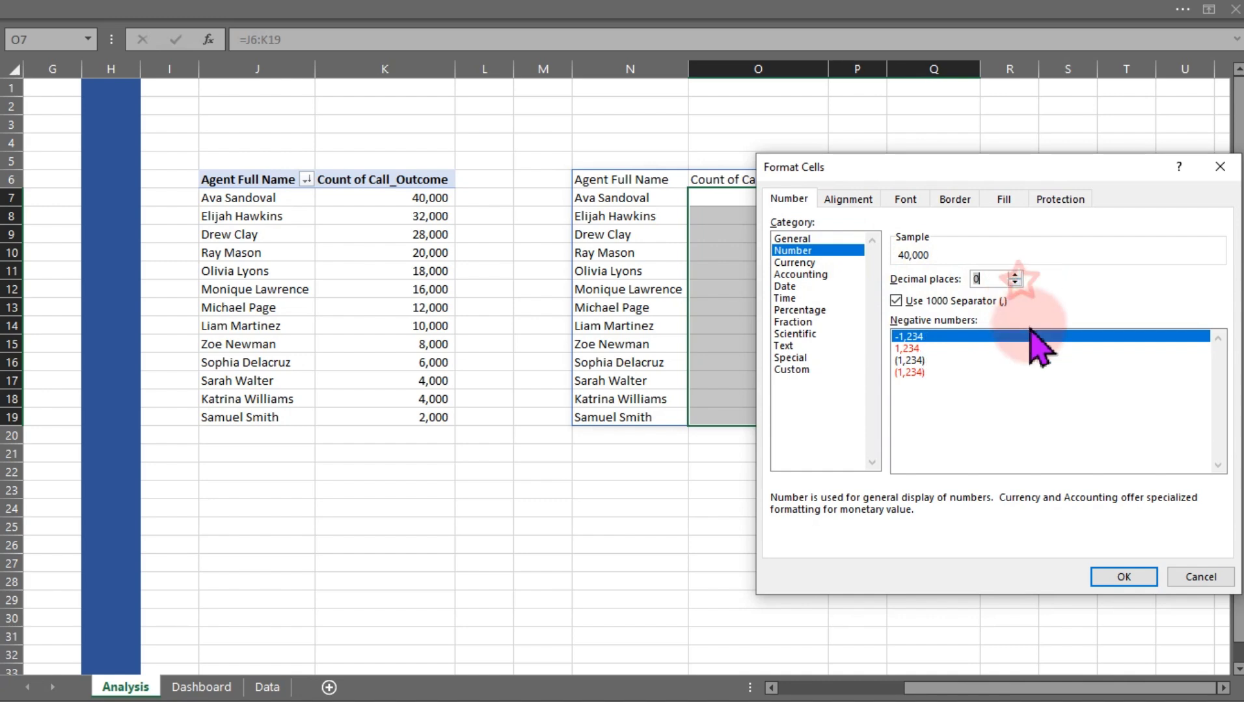
click(1129, 578)
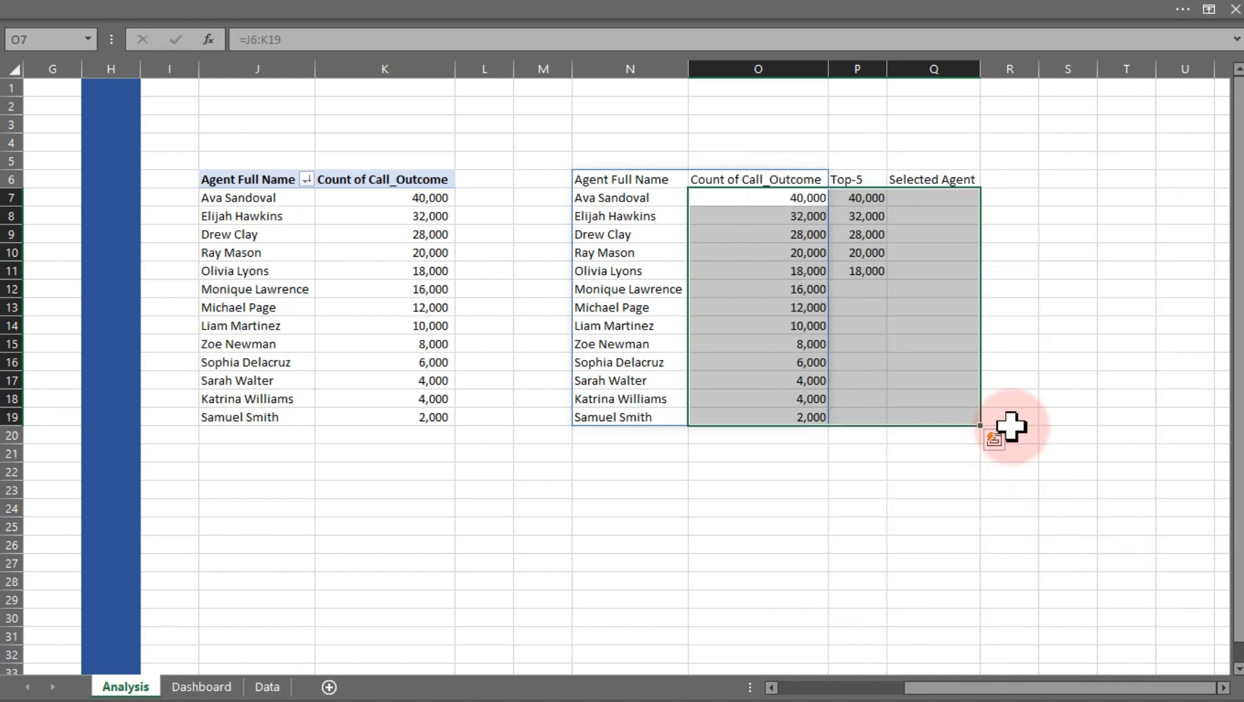
Enter a bold Filter label in cell K24
click(915, 198)
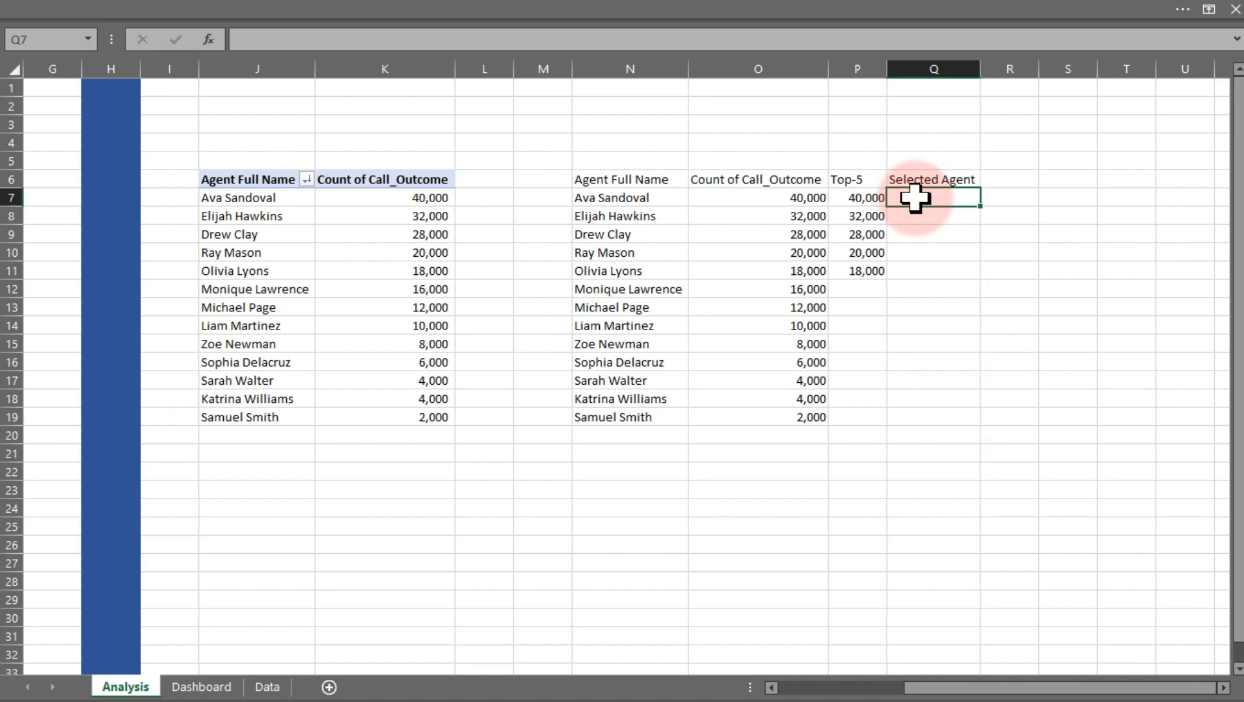
click(377, 506)
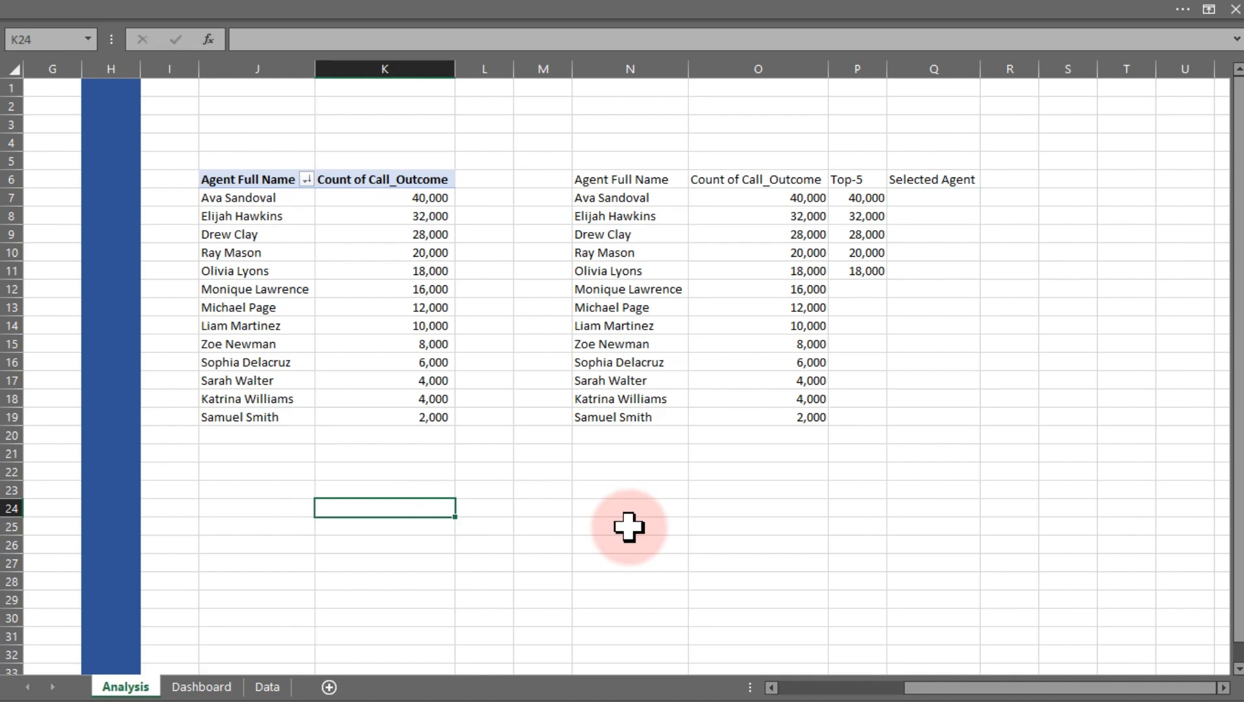
text(f)
text(Fil)
text(ter)
key(Return)
key(Up)
key(ctrl+b)
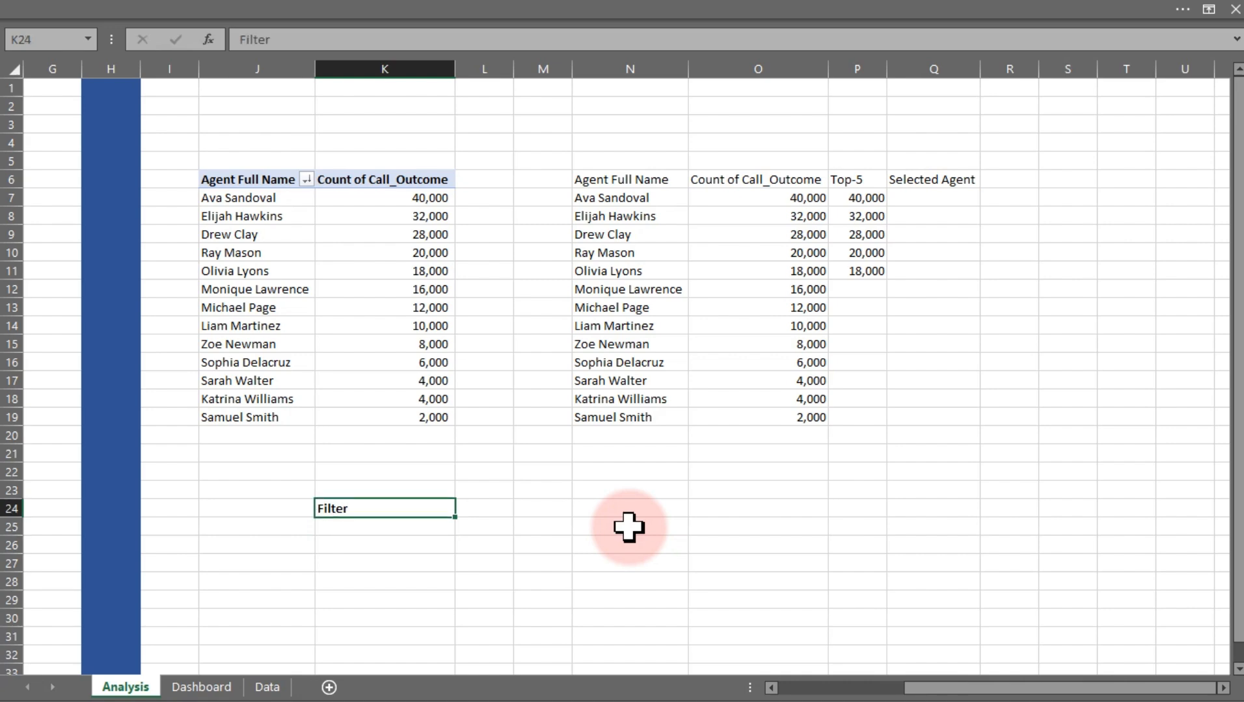
Switch to the Dashboard sheet
click(342, 530)
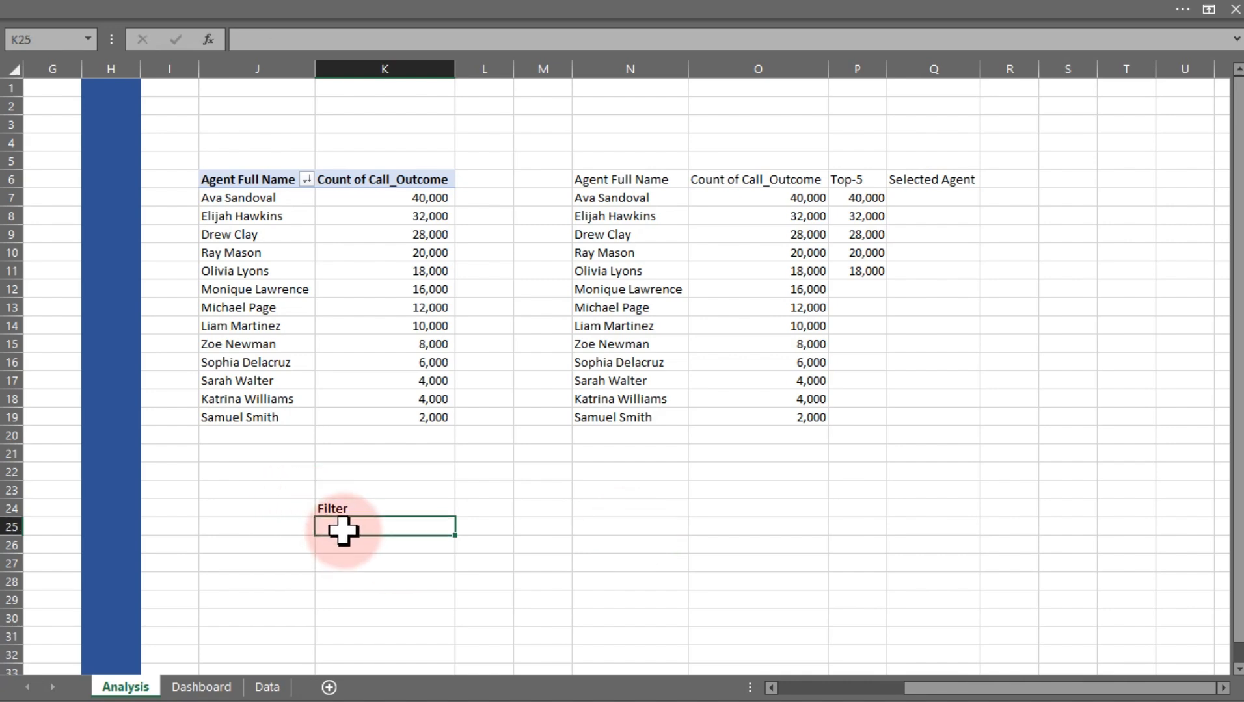
click(203, 688)
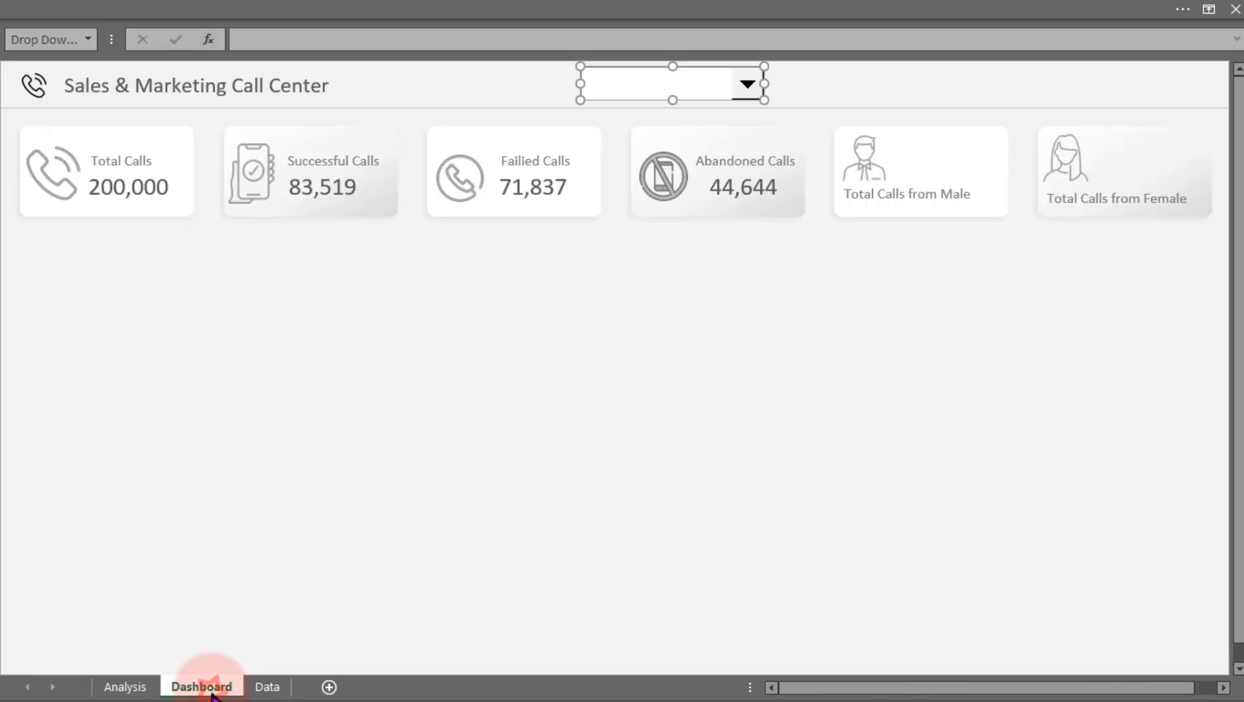
Configure the agent drop-down with input range Analysis!$N$7:$N$19, 13 drop-down lines and cell link Analysis!$K$25
right_click(704, 87)
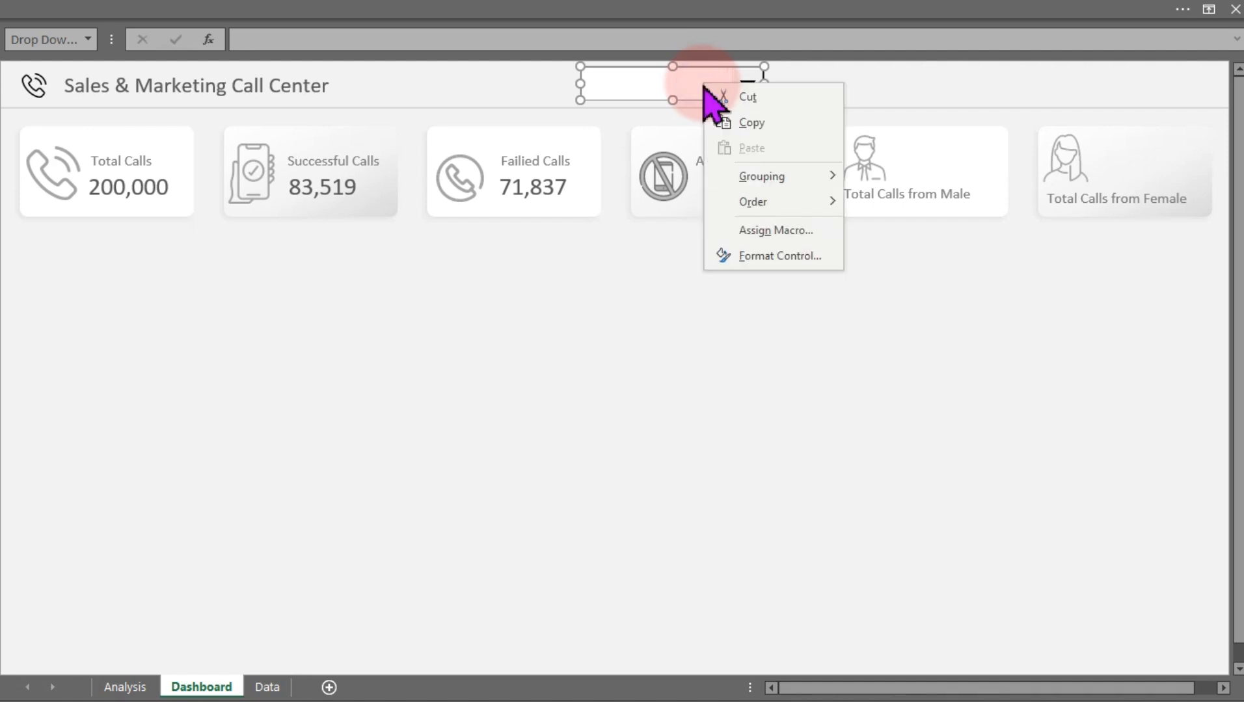
click(778, 256)
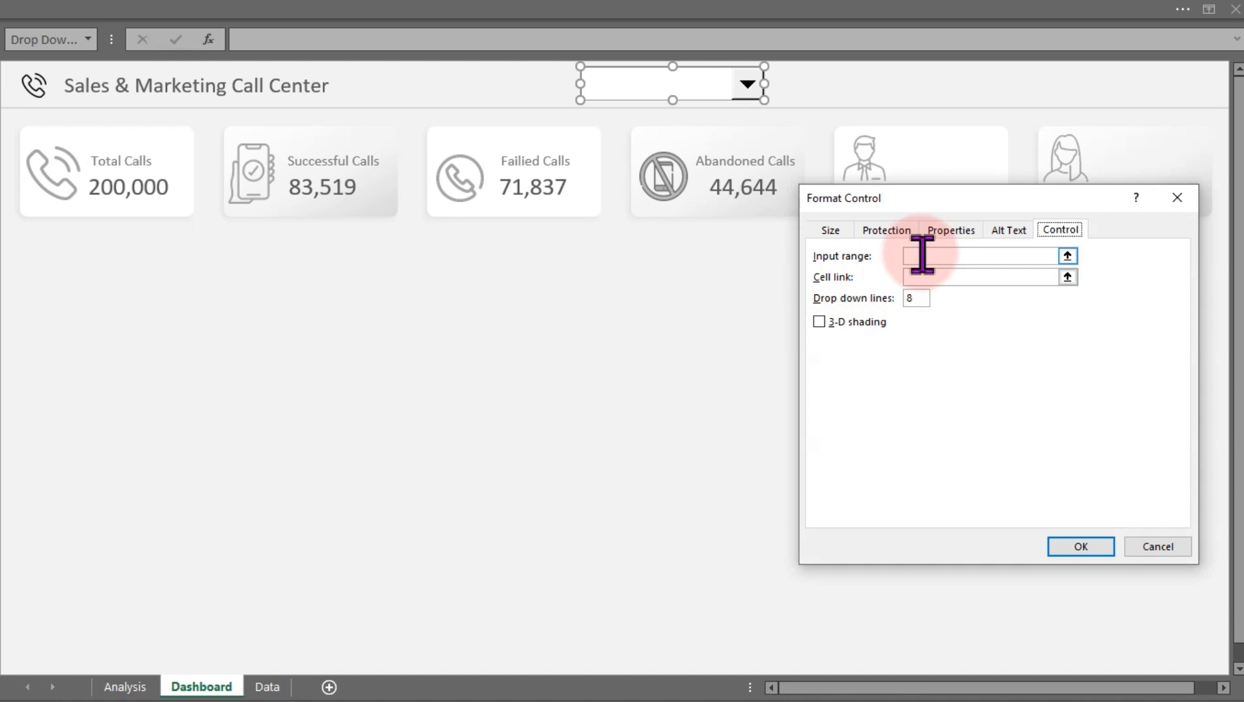
click(922, 256)
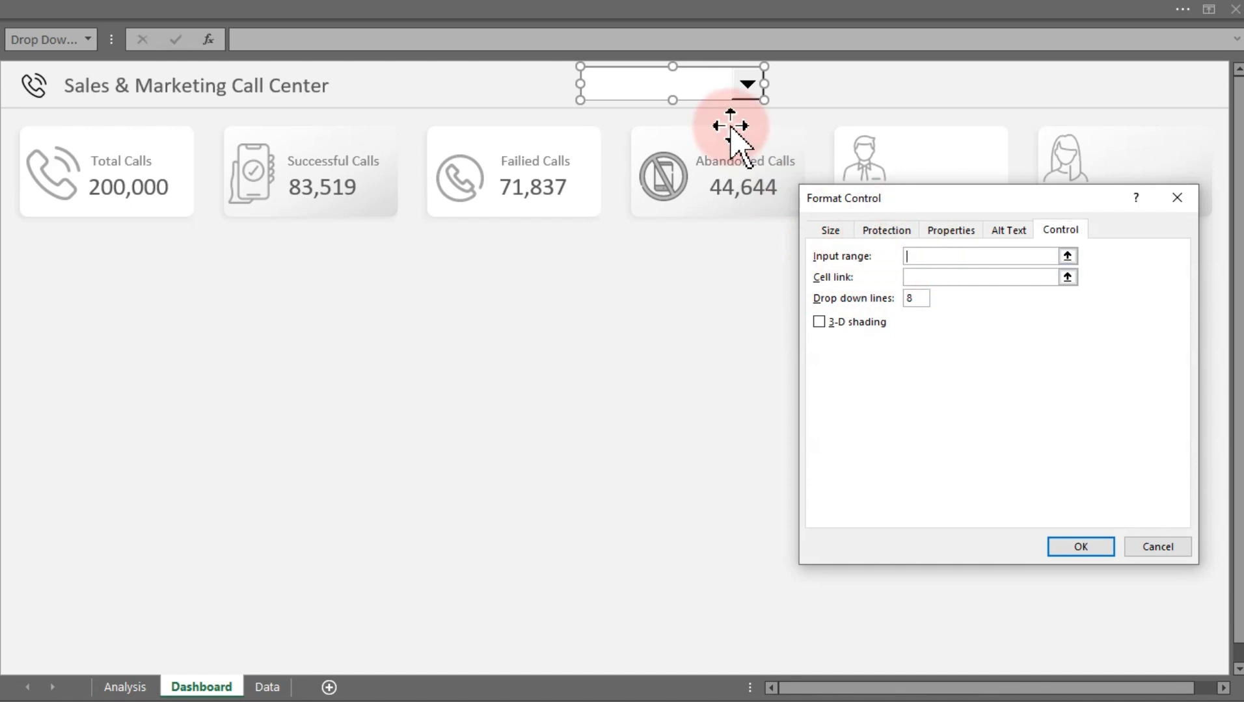
click(125, 687)
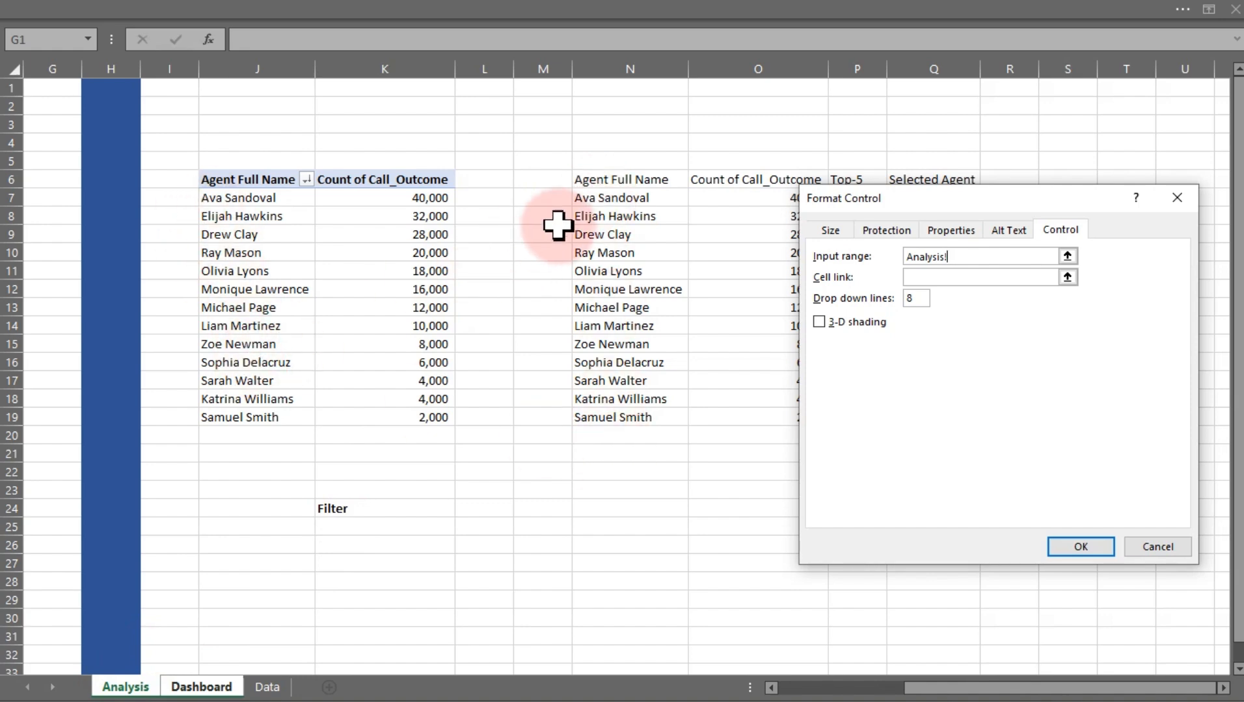
drag(591, 200, 613, 419)
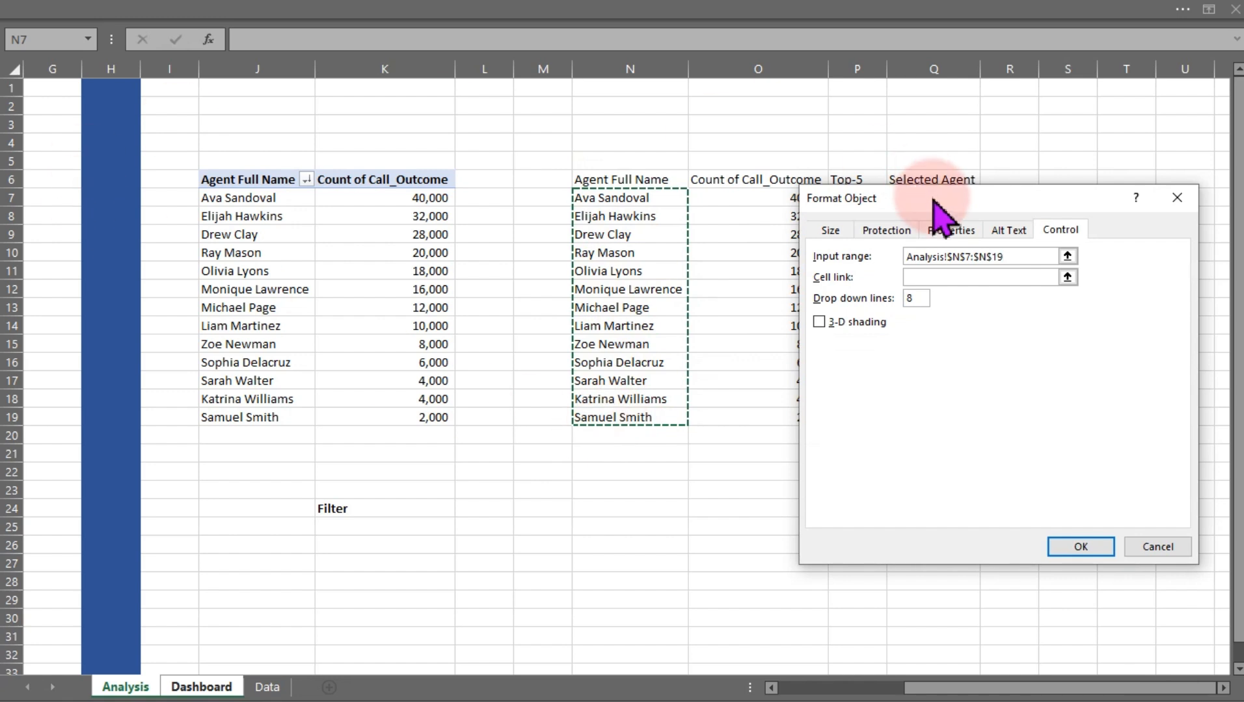
click(932, 279)
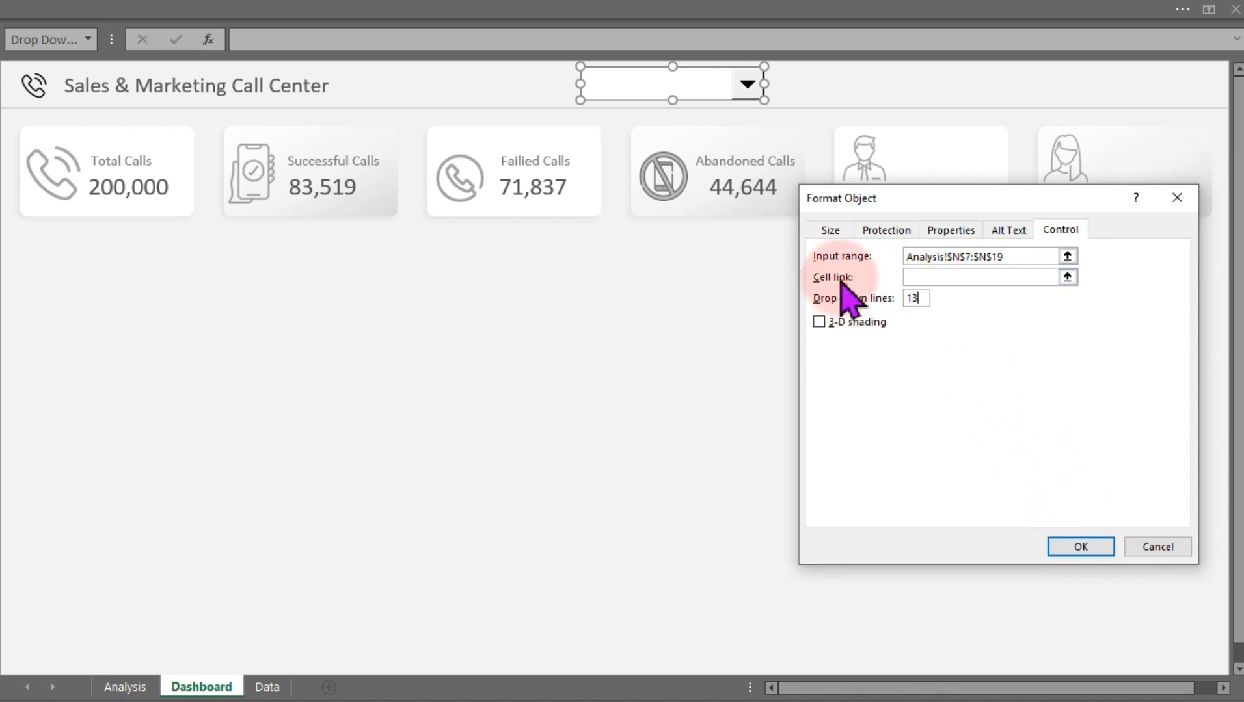
click(951, 276)
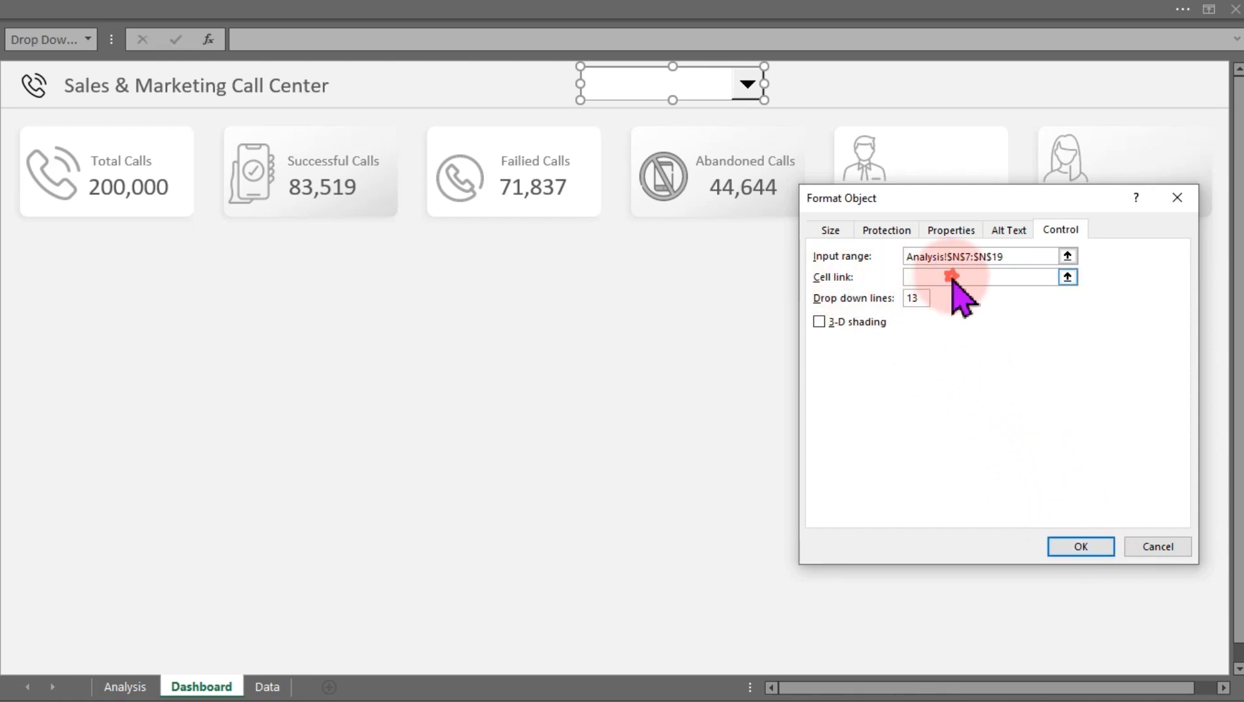
click(125, 687)
click(332, 526)
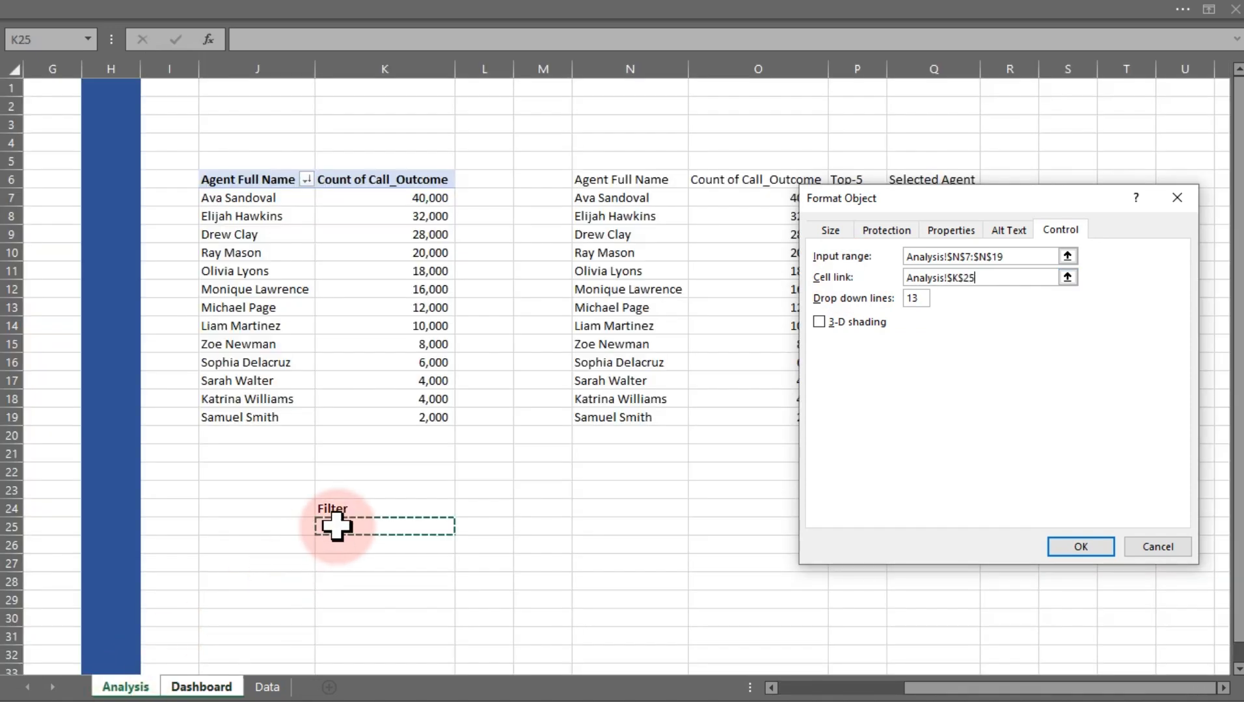
click(1067, 549)
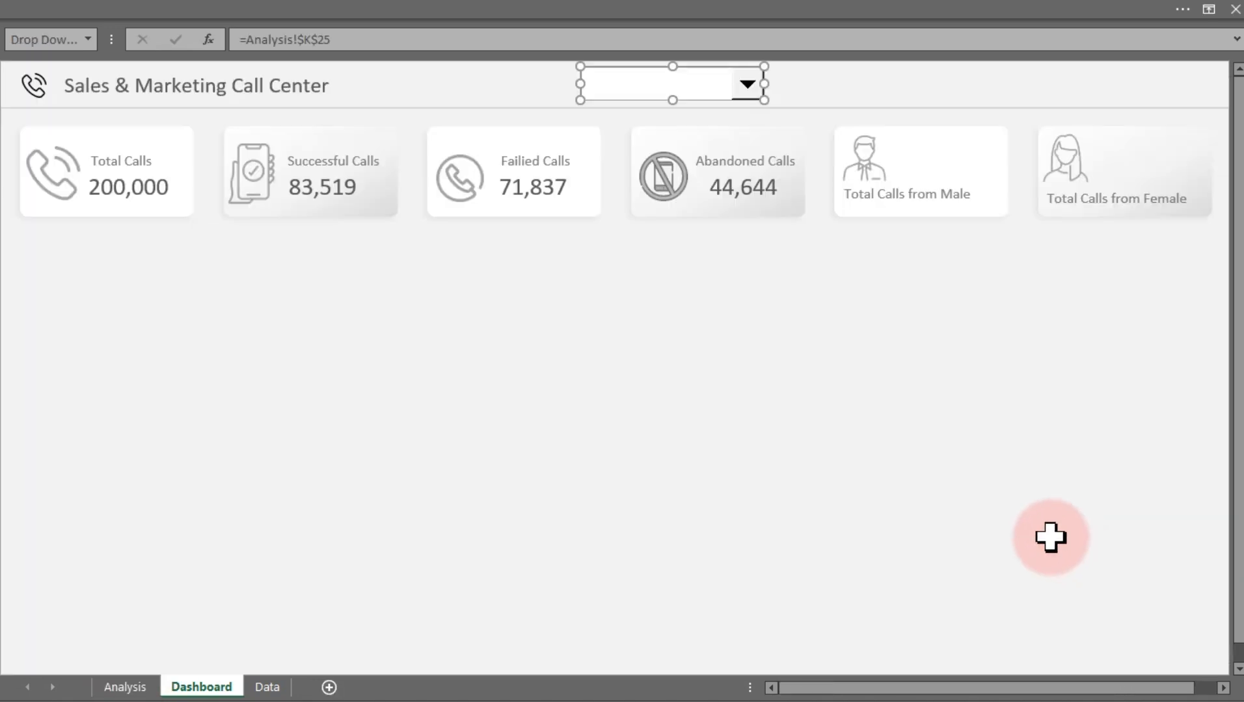
click(174, 647)
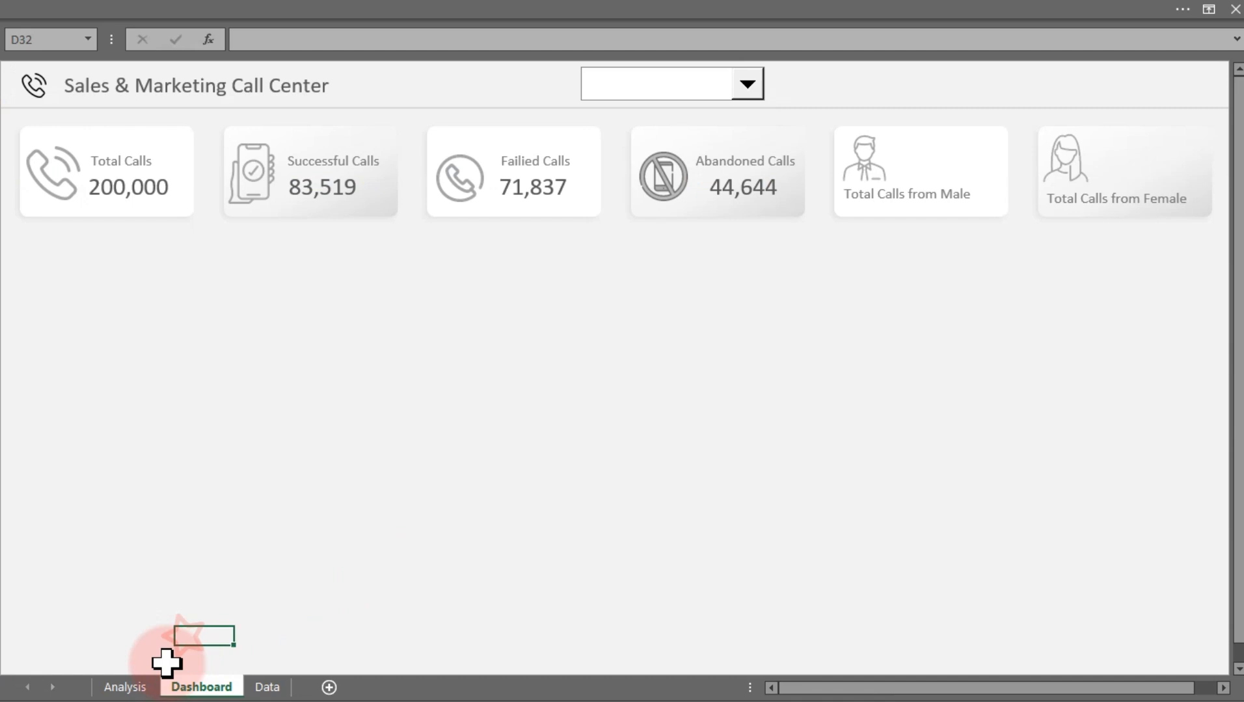
click(139, 688)
click(189, 688)
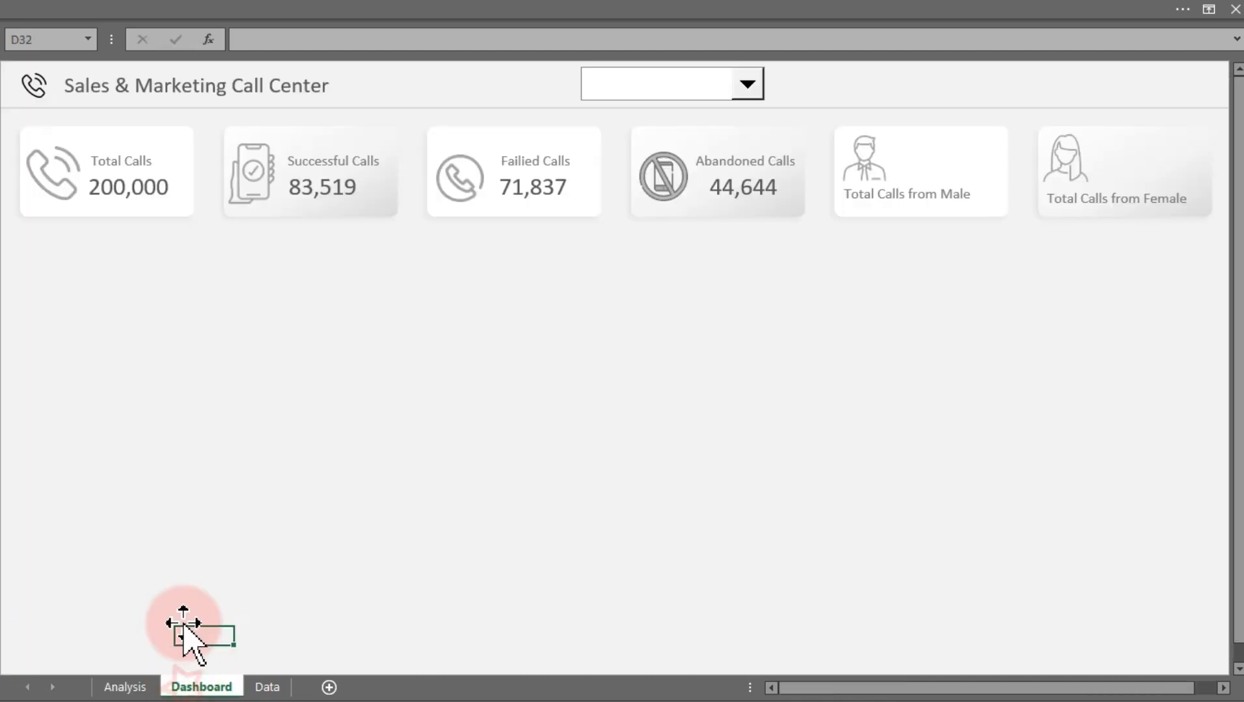
click(750, 83)
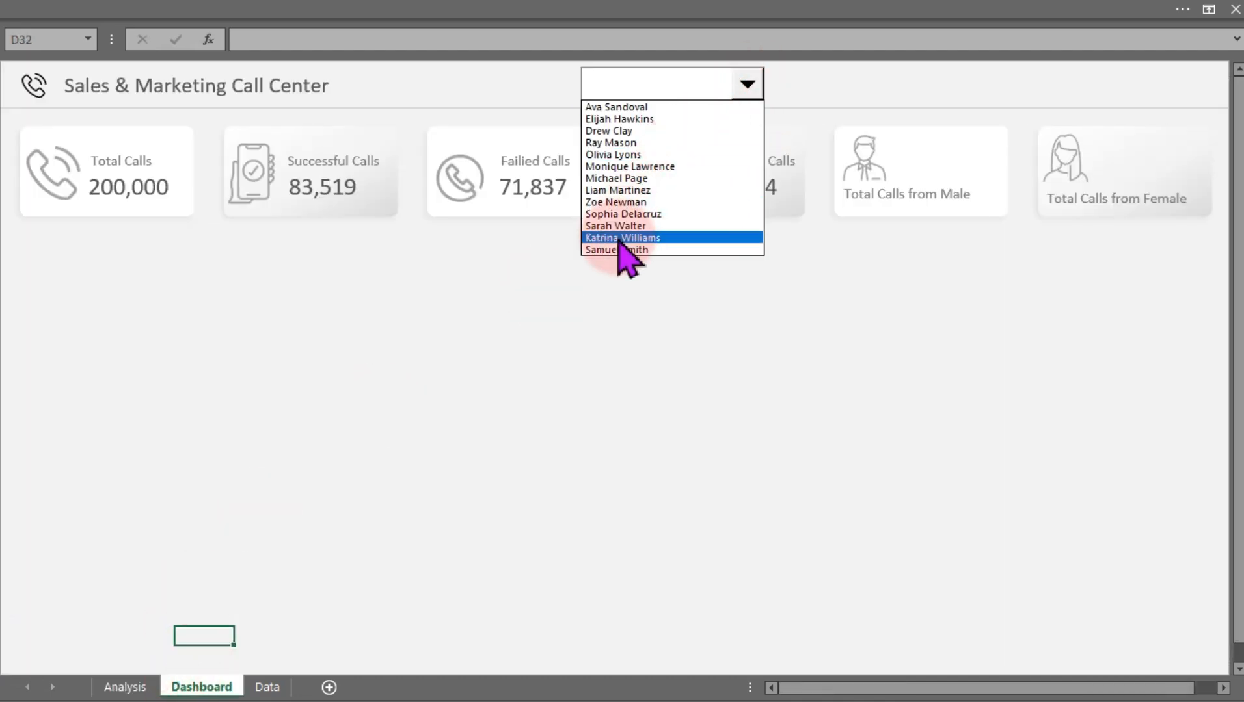
click(630, 119)
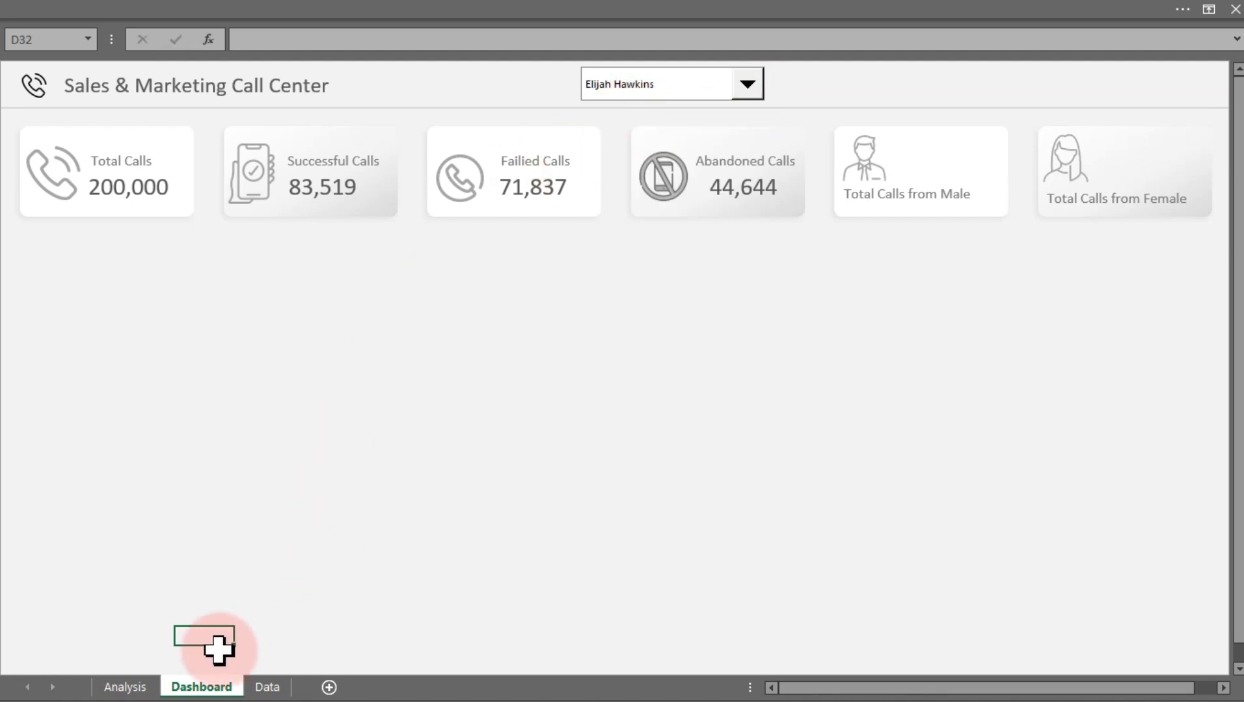
click(133, 689)
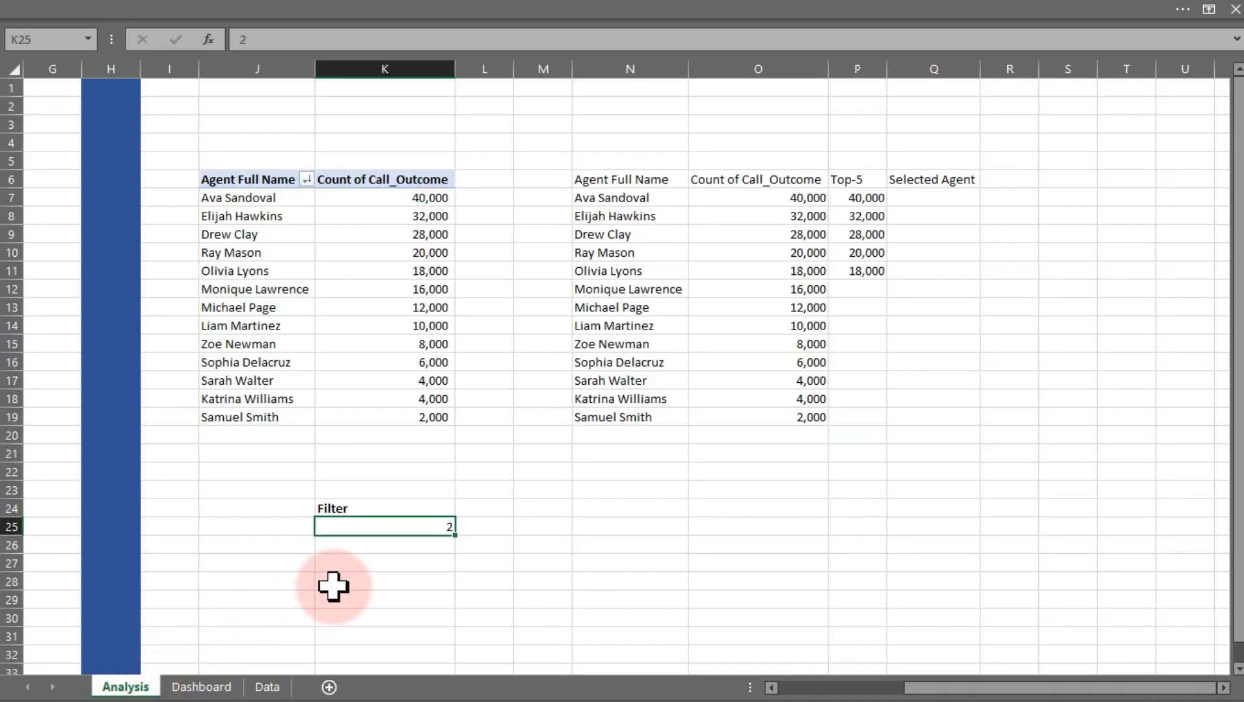
click(207, 690)
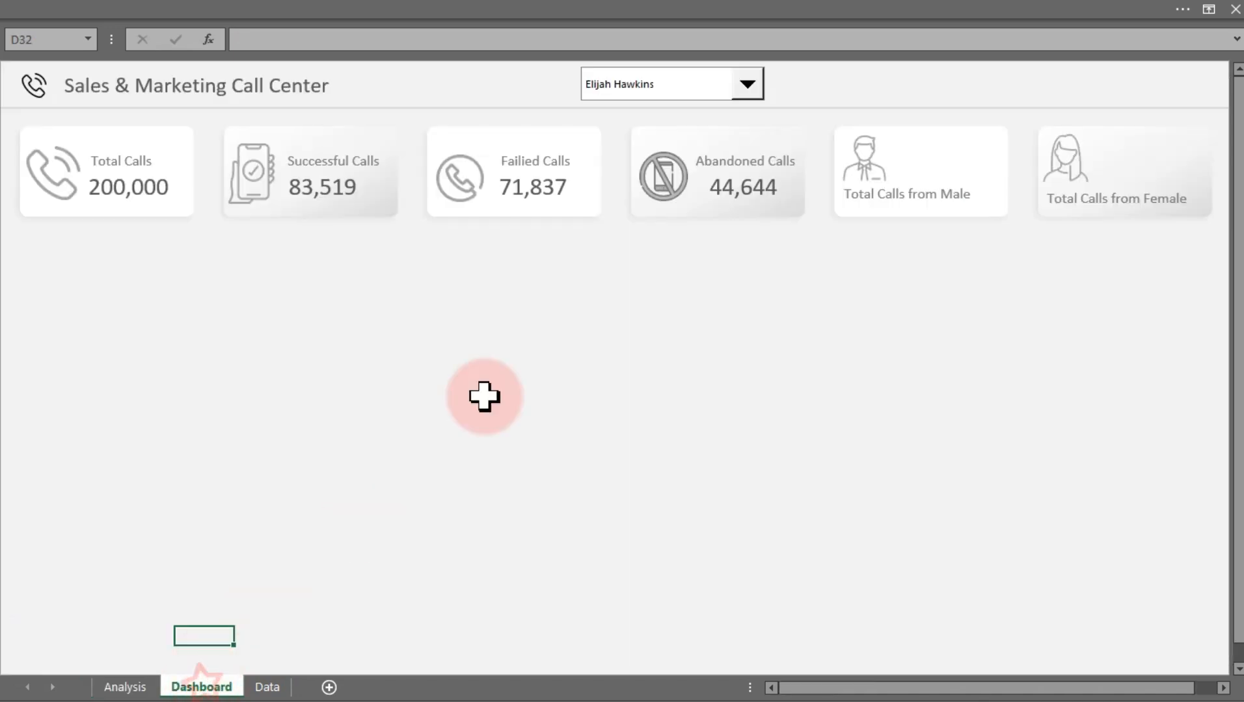
click(748, 84)
click(676, 202)
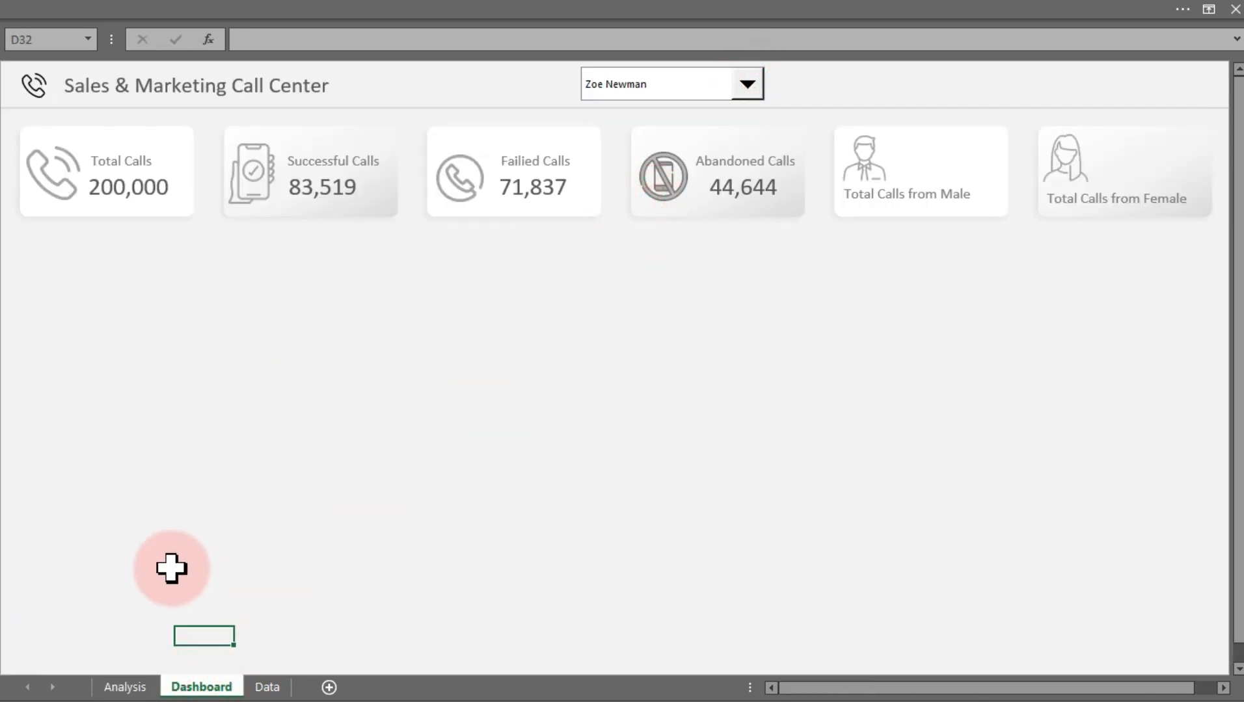
click(135, 688)
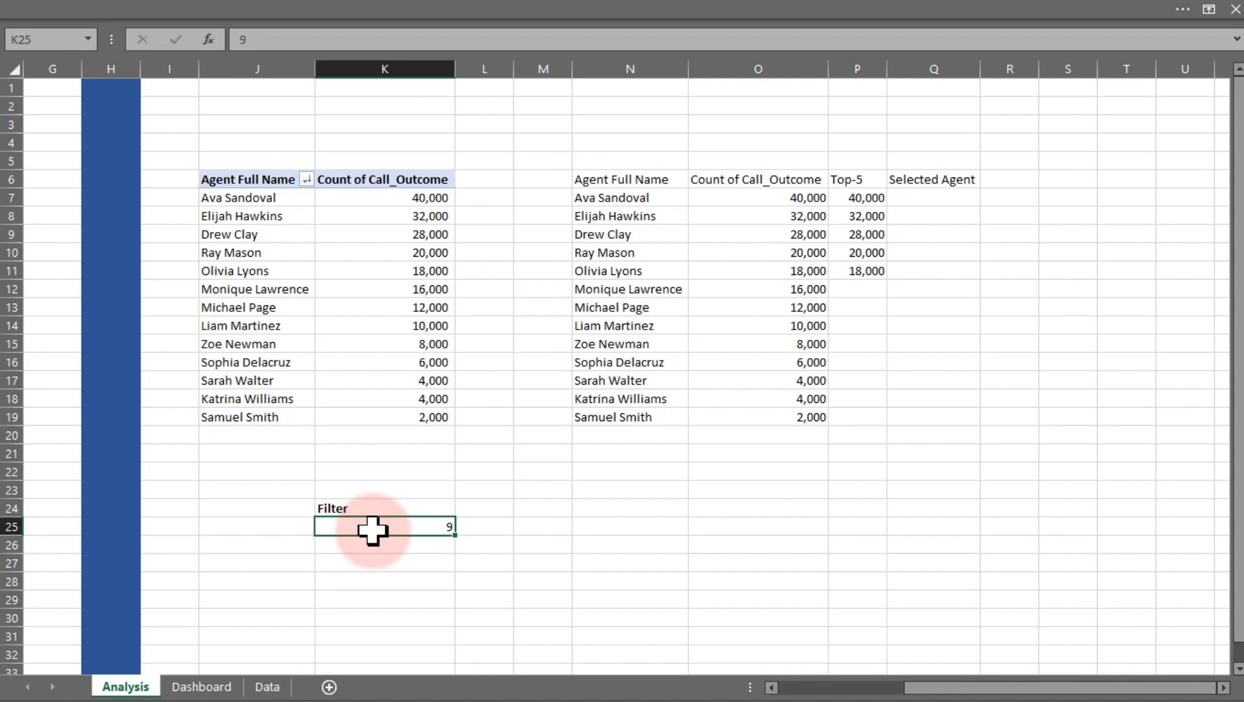
Enter the labels Postion, Agent and Total Calls in J25:J27 beside the filter value
click(623, 198)
drag(623, 199, 600, 417)
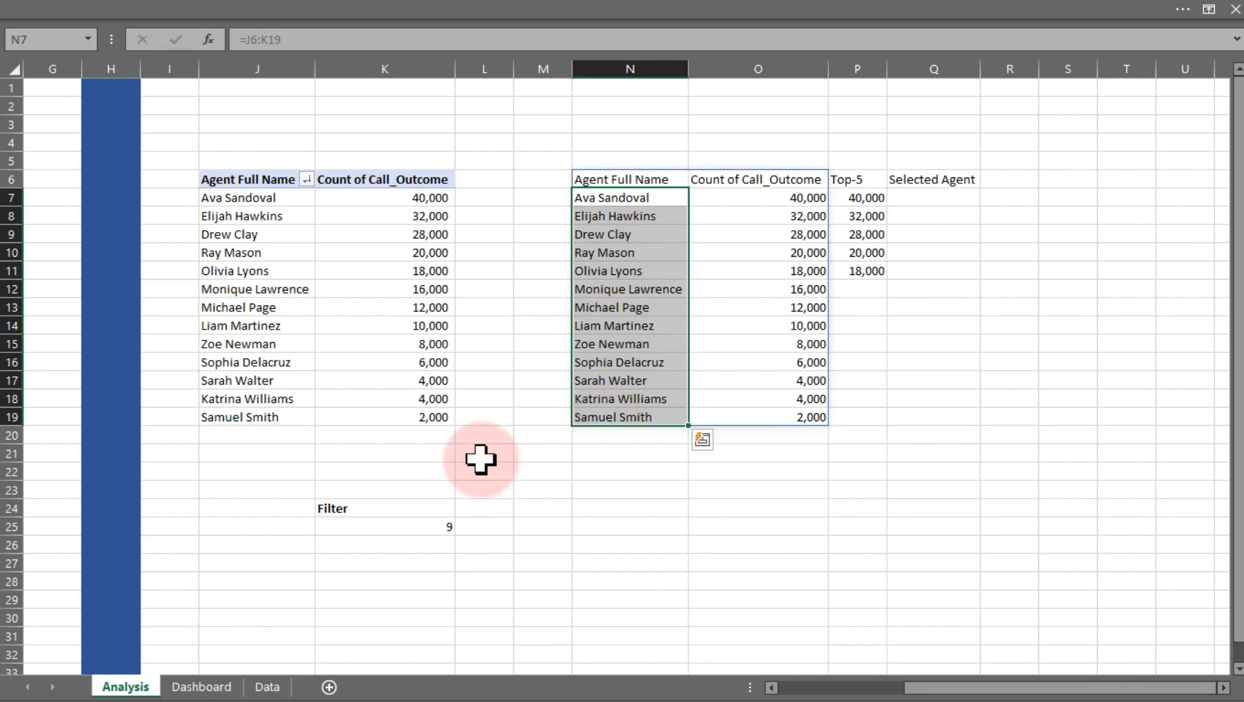
click(401, 524)
drag(616, 193, 601, 417)
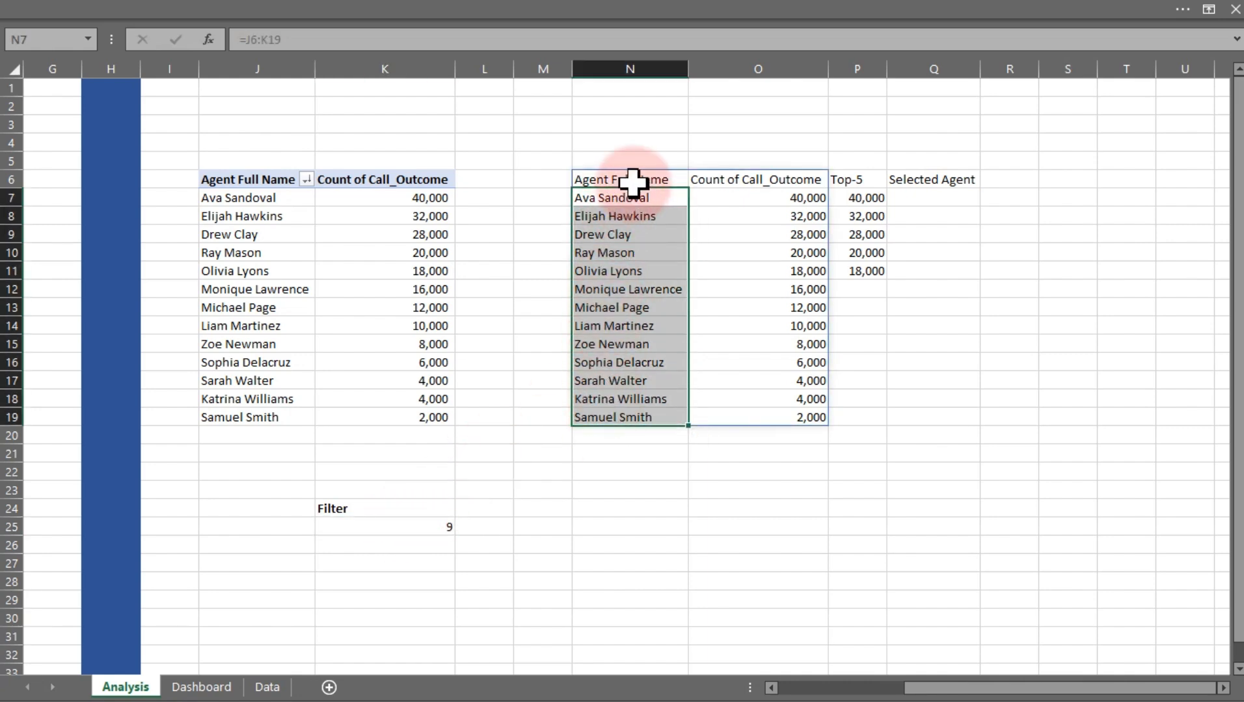
drag(632, 182, 750, 179)
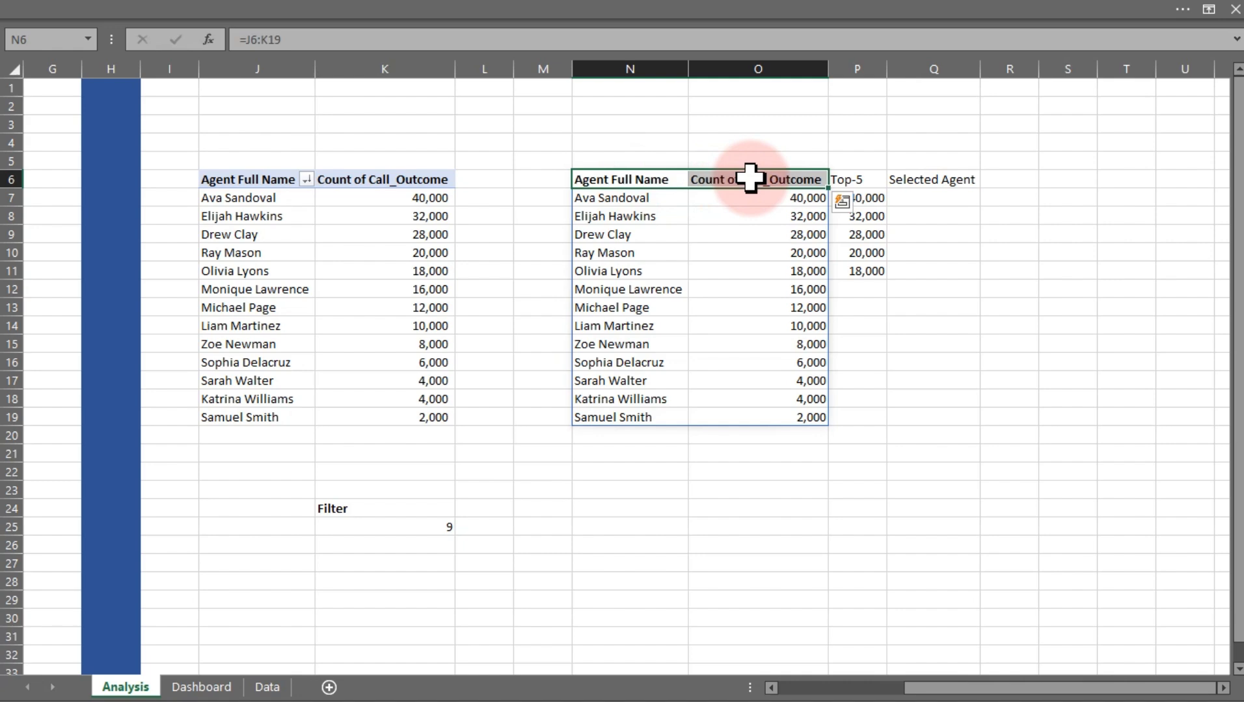
click(398, 548)
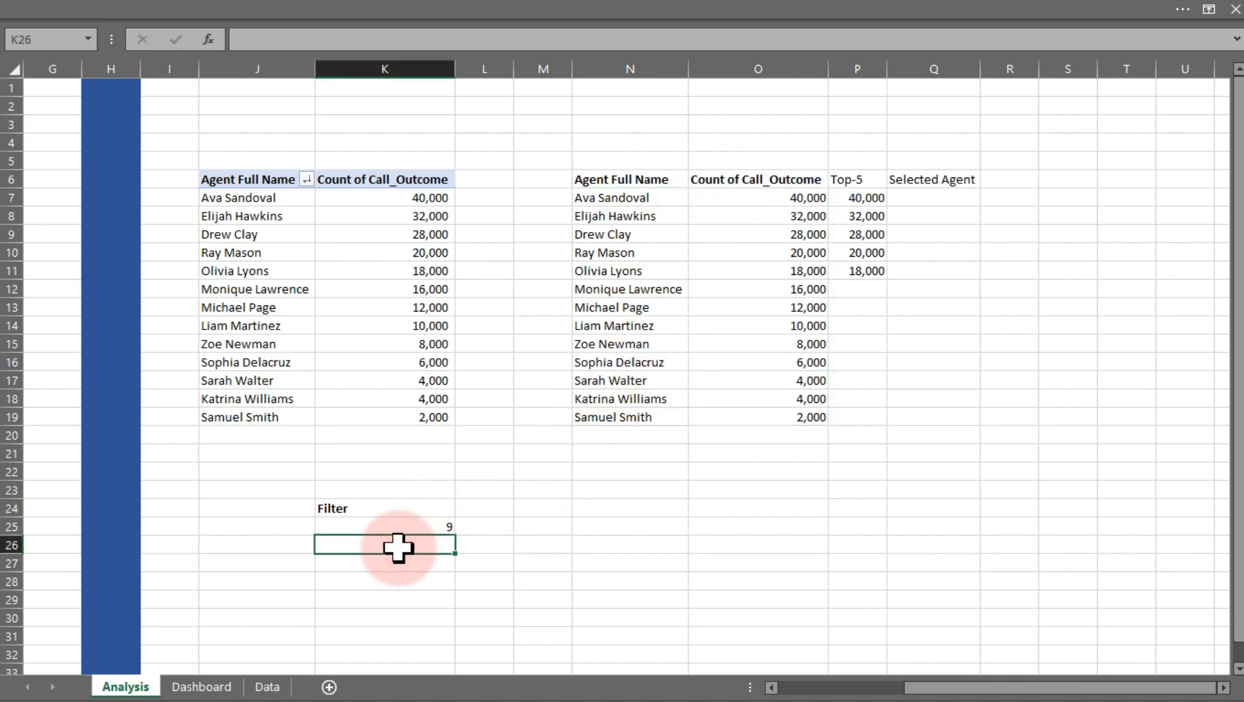
click(294, 531)
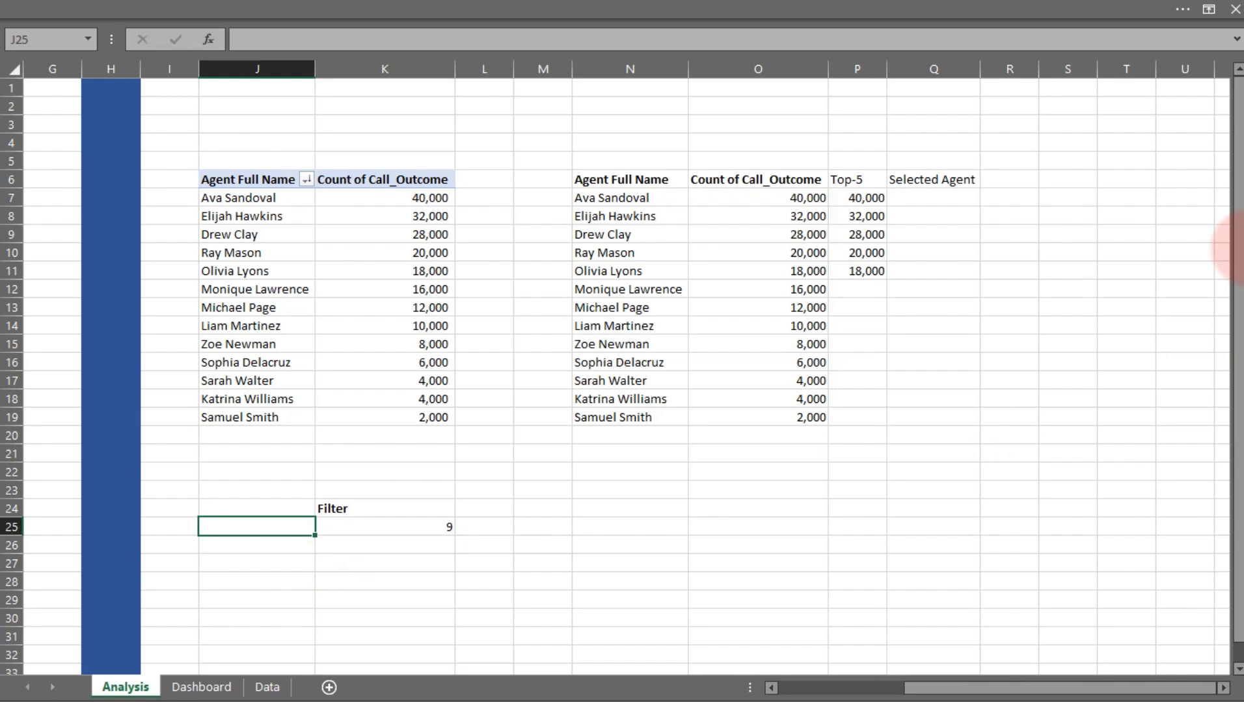
text(Postion)
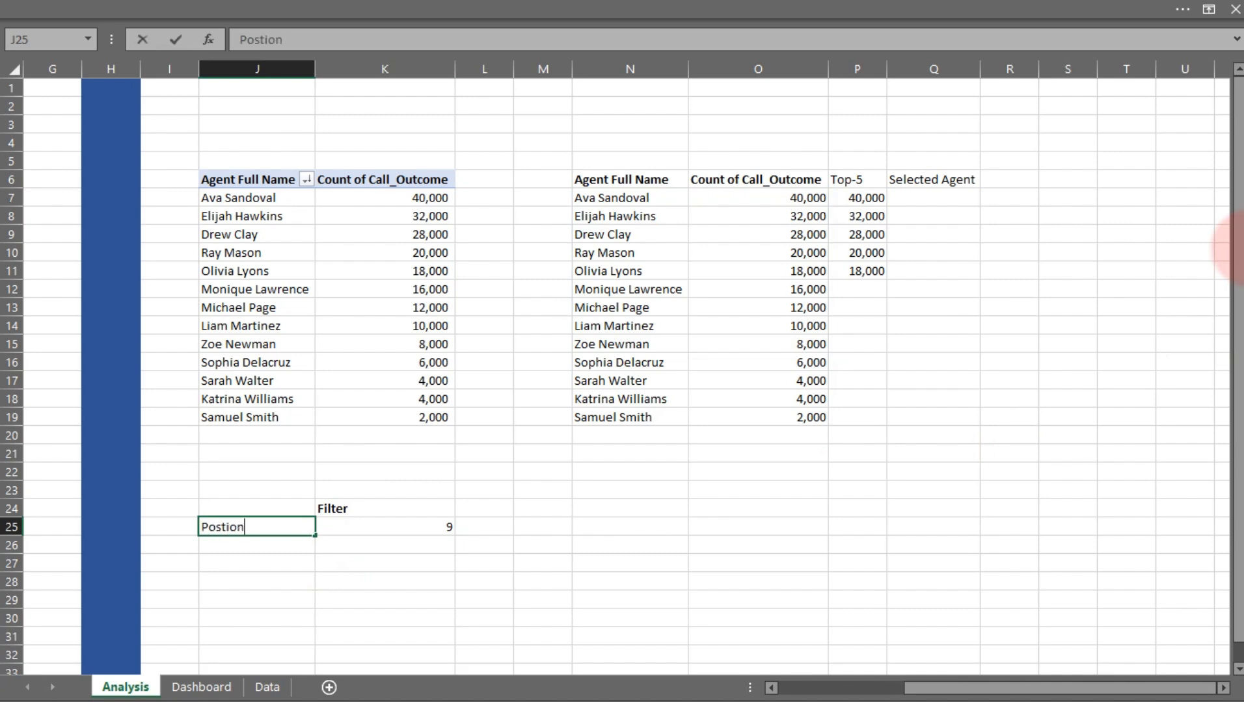
key(Return)
text(Agent)
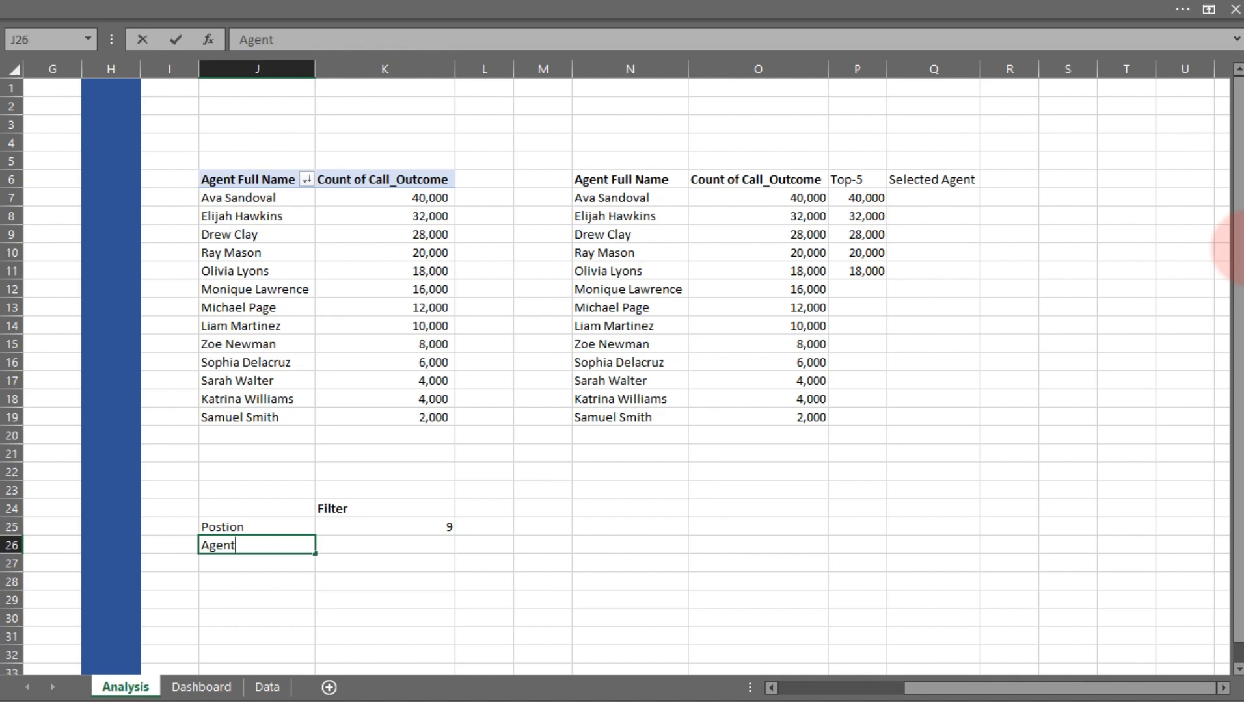
key(Return)
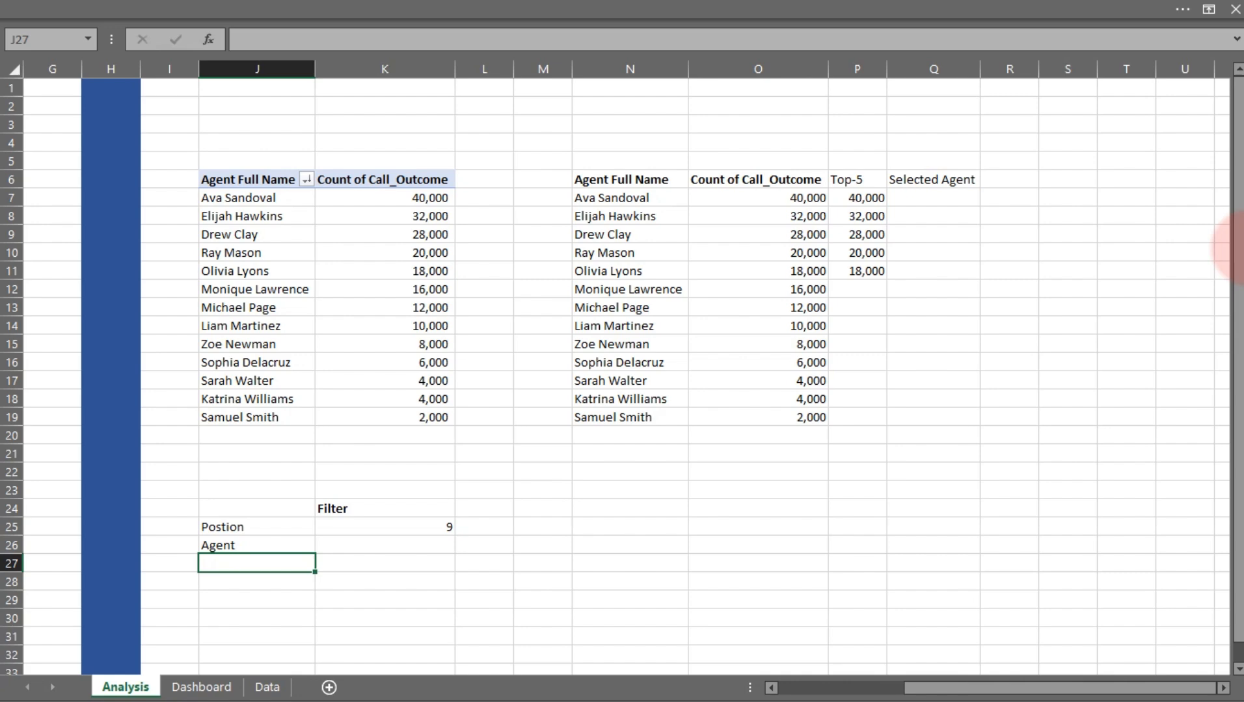
text(Total Calls)
key(Return)
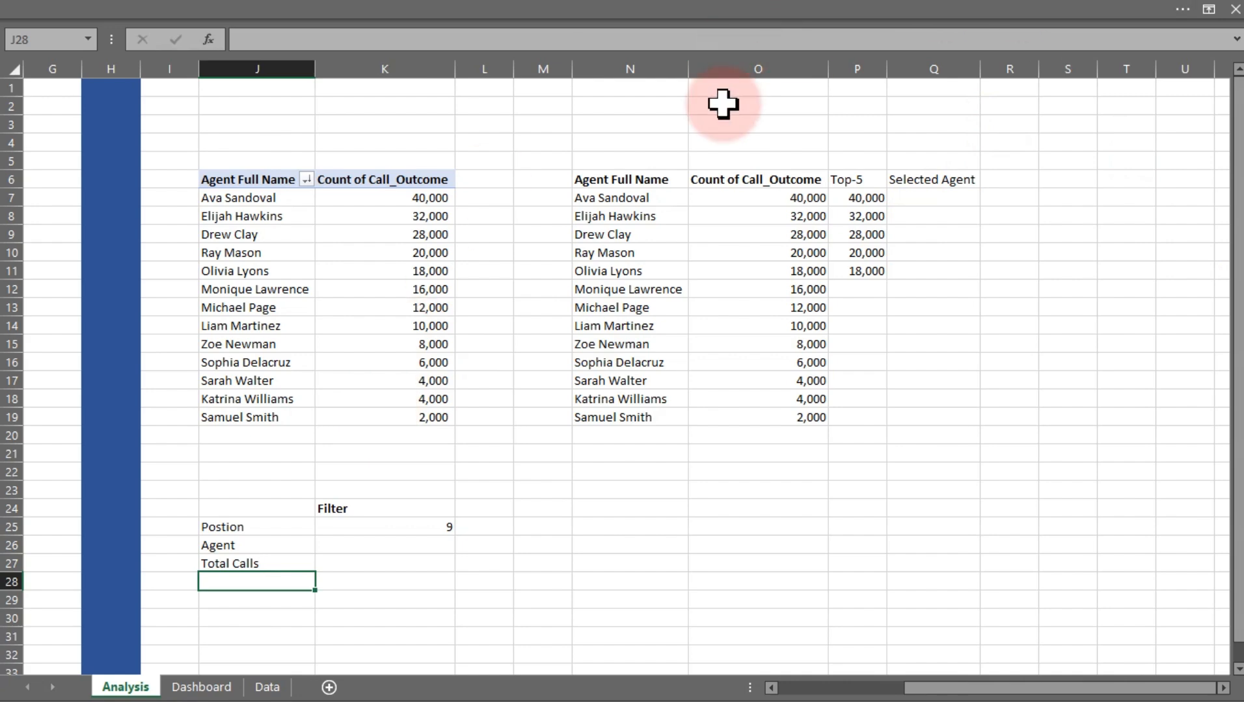
In K26, enter =INDEX(N7:N19,9) to return the agent name at the selected position
click(363, 528)
click(333, 538)
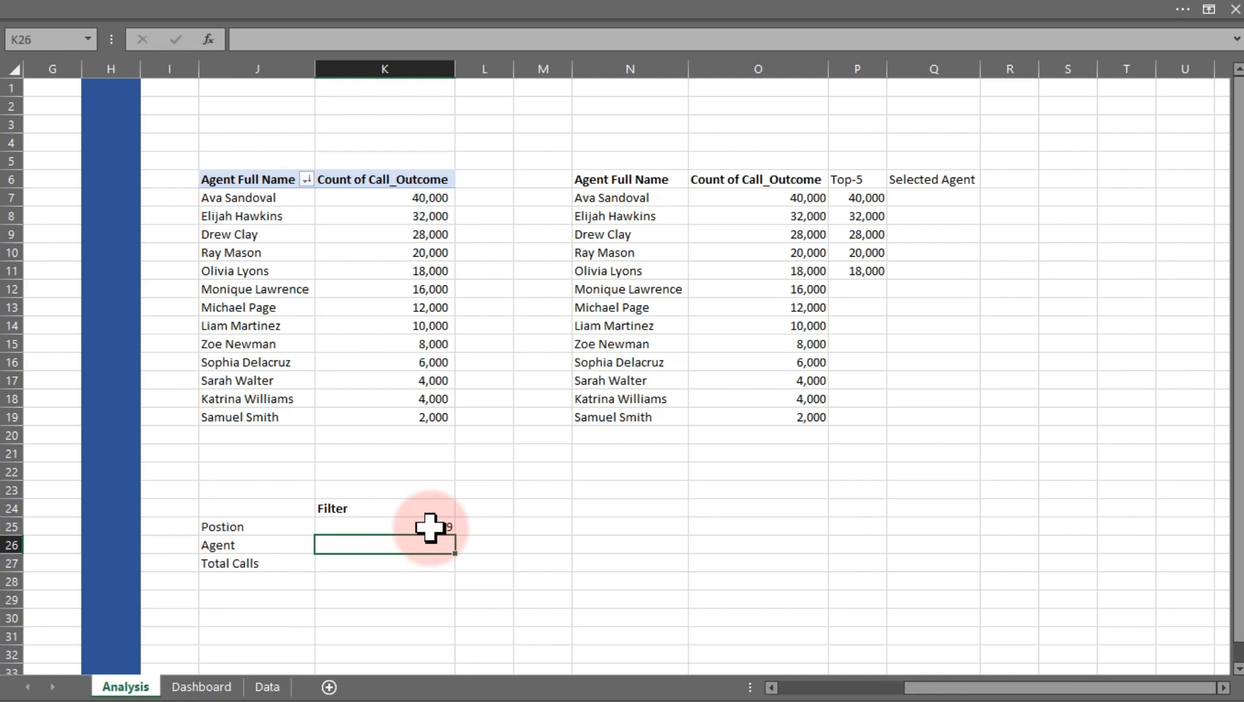
text(=ind)
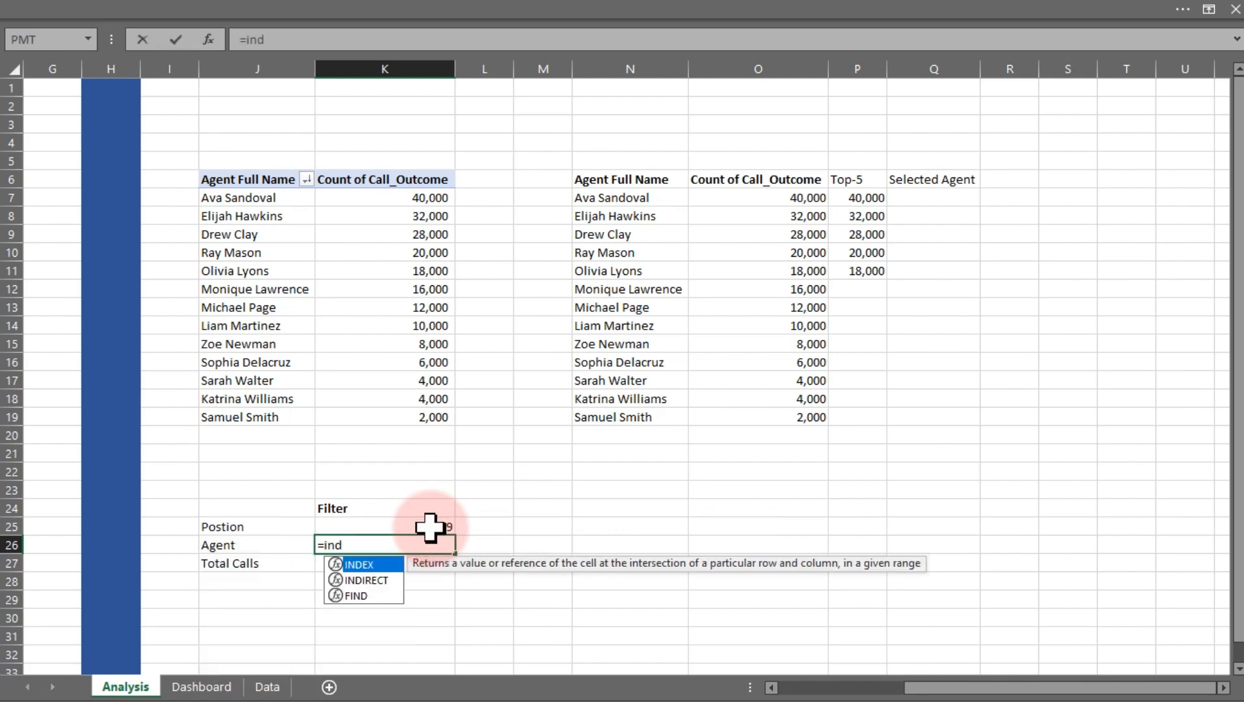
key(Tab)
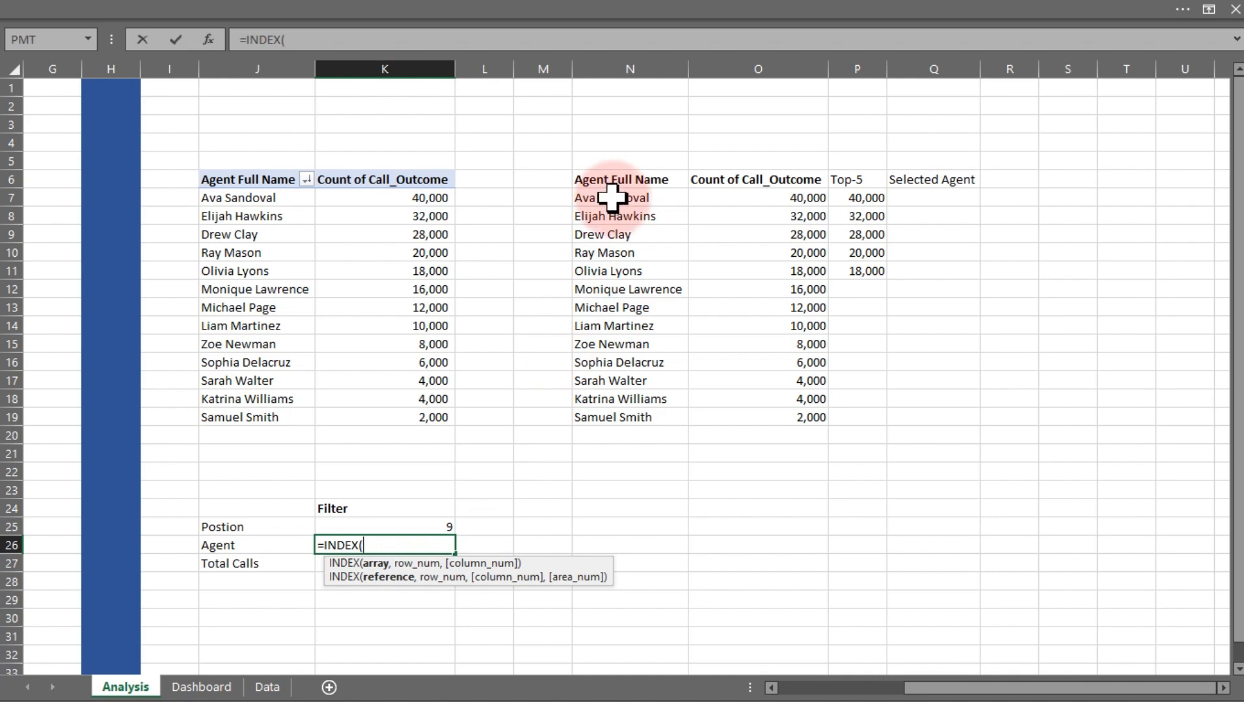
drag(612, 198, 627, 416)
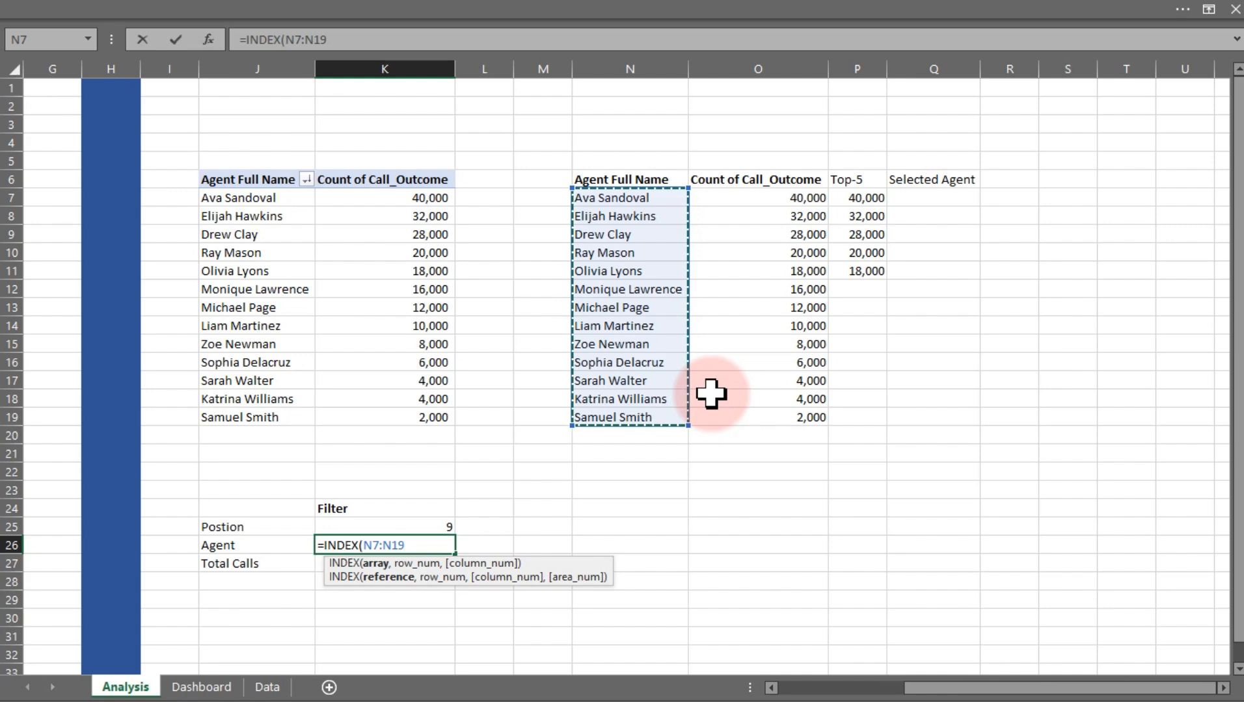
text(,)
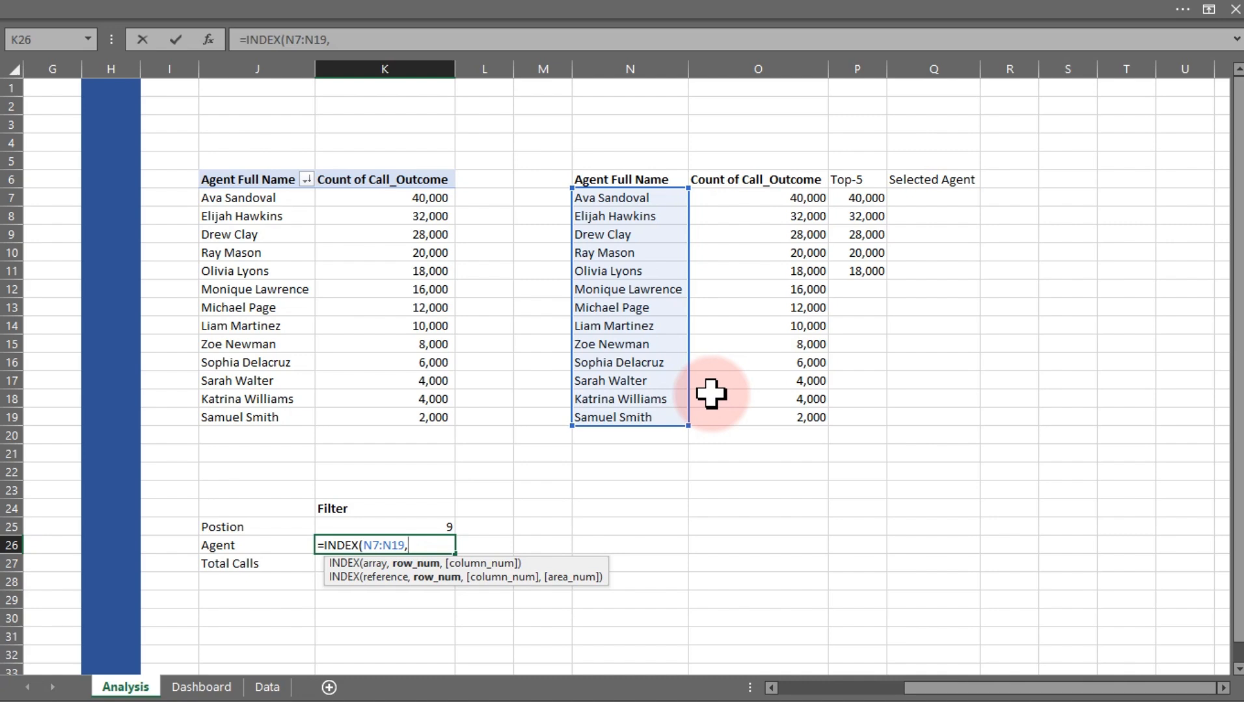
text(9))
key(Return)
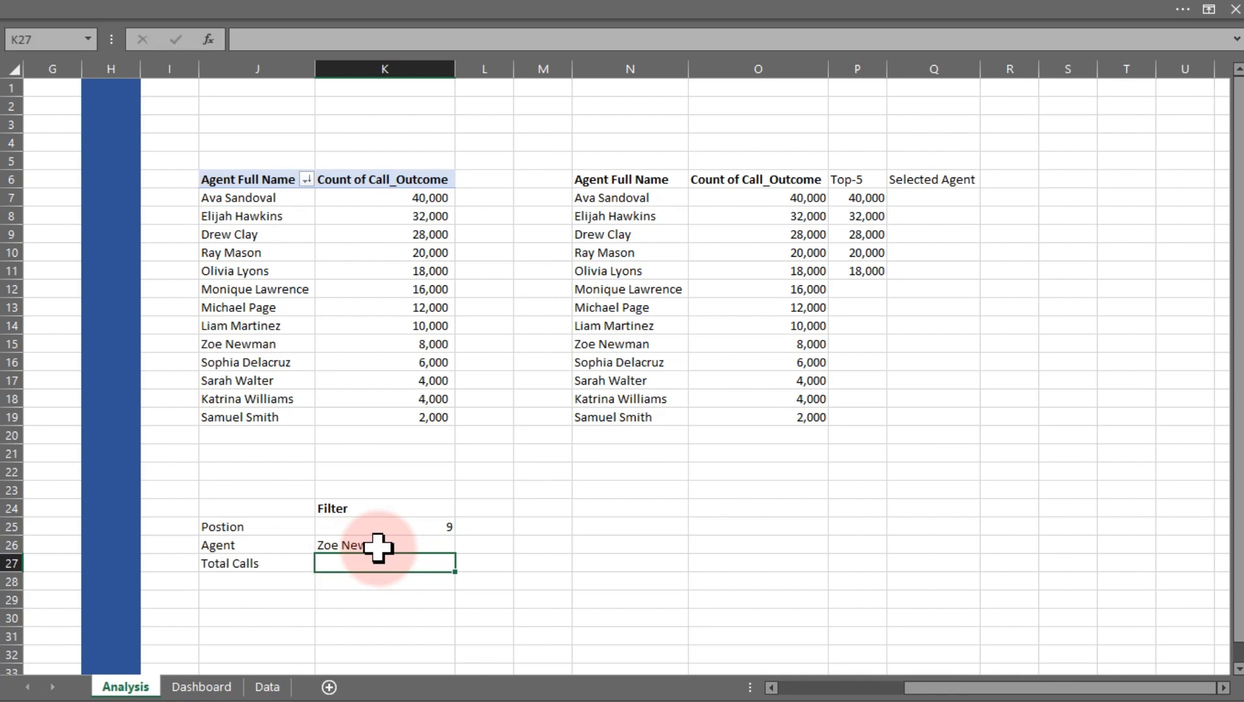
Examine the cells of the copied agent table in column N one by one
click(645, 217)
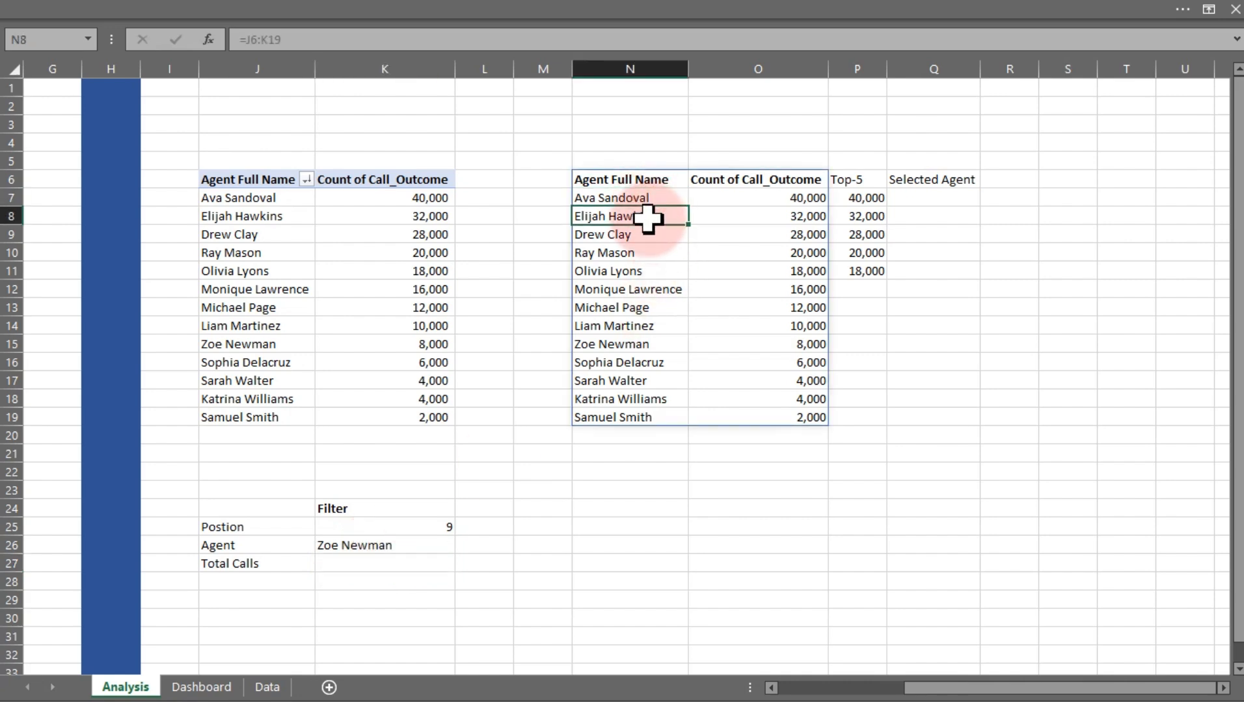
click(639, 235)
click(639, 253)
click(639, 272)
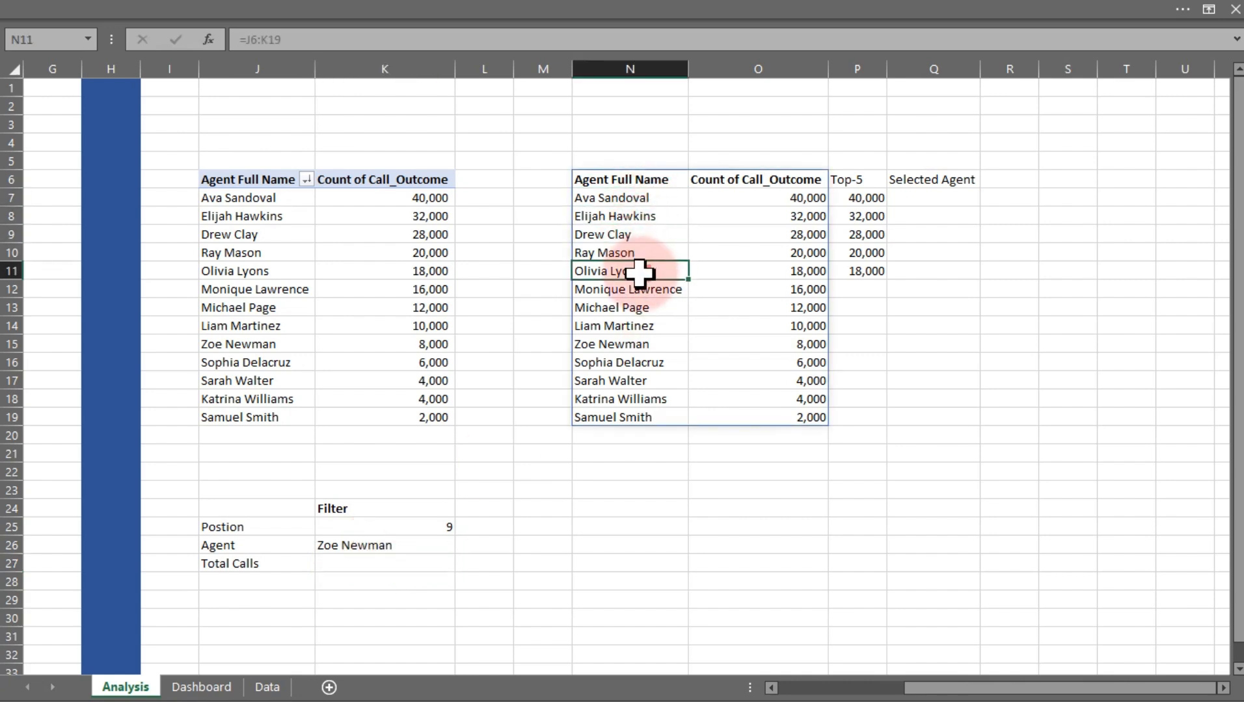
click(641, 289)
click(642, 308)
click(642, 327)
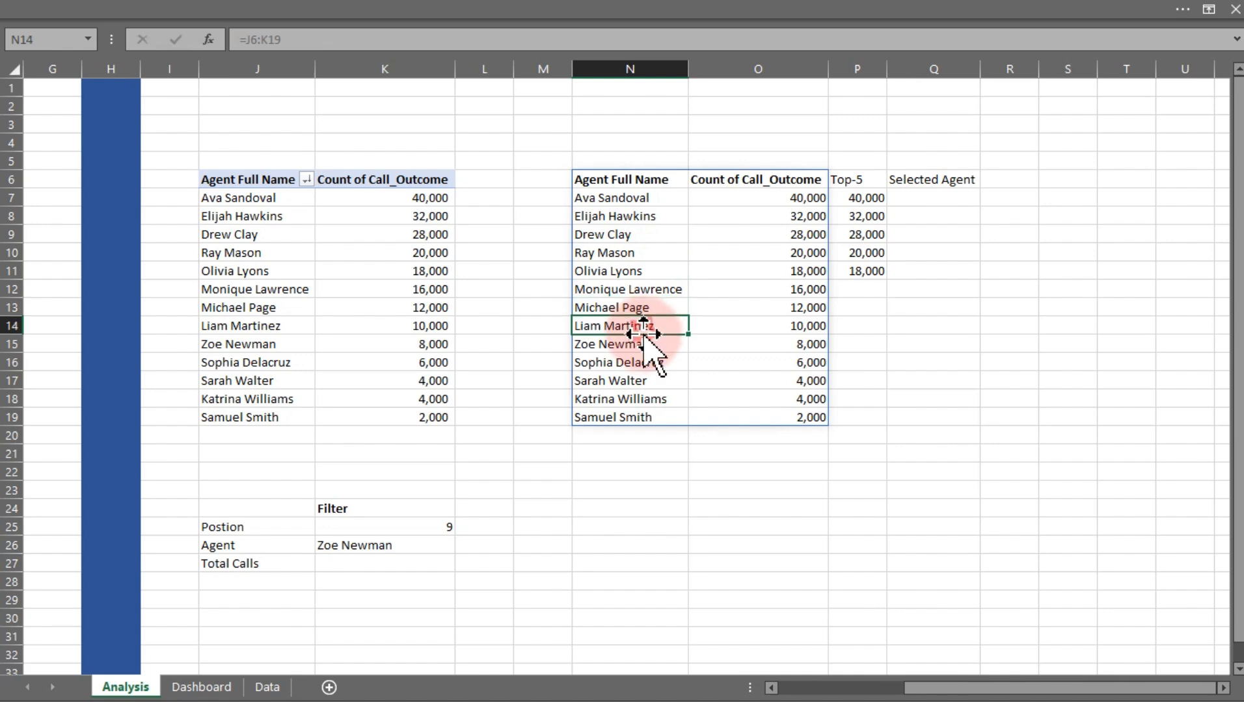
double_click(640, 345)
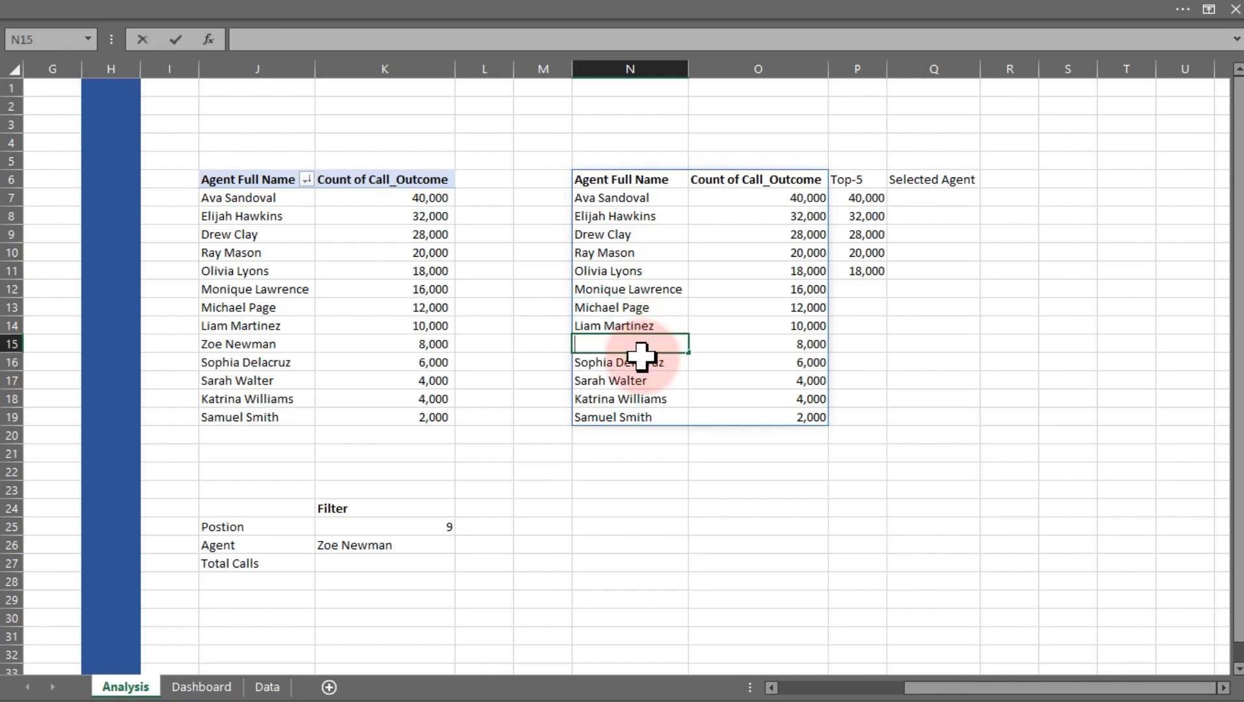
key(Escape)
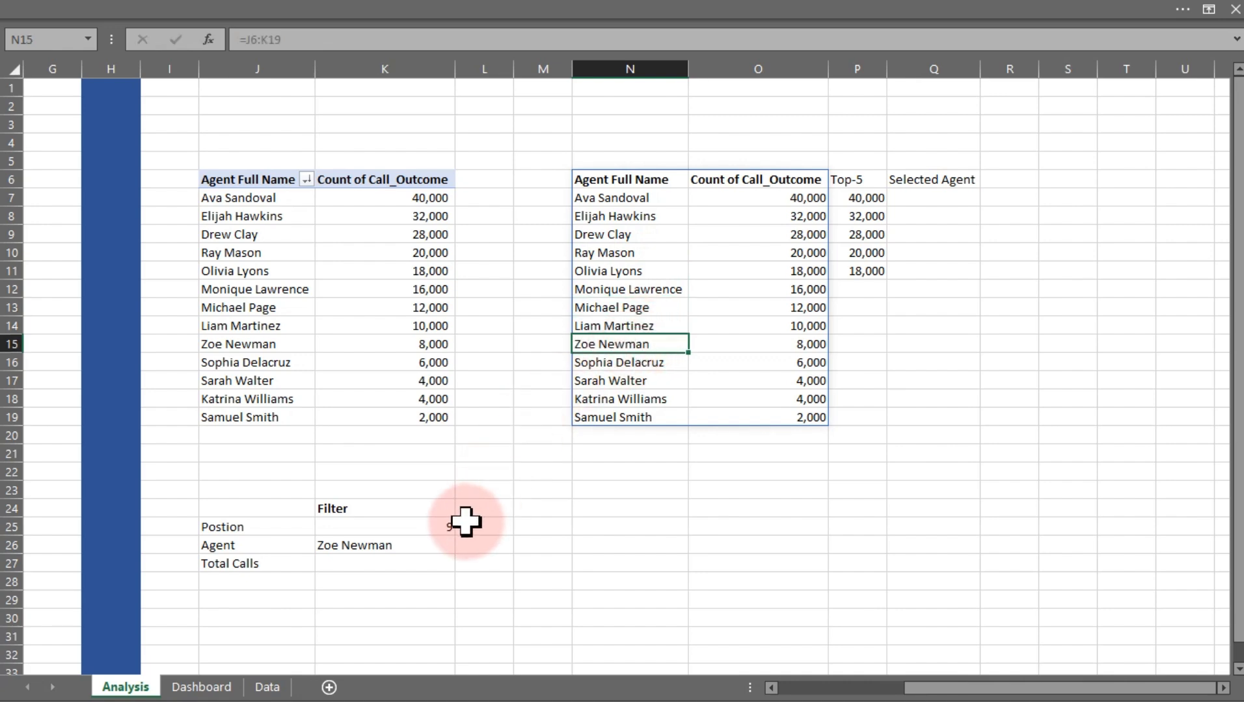
click(444, 524)
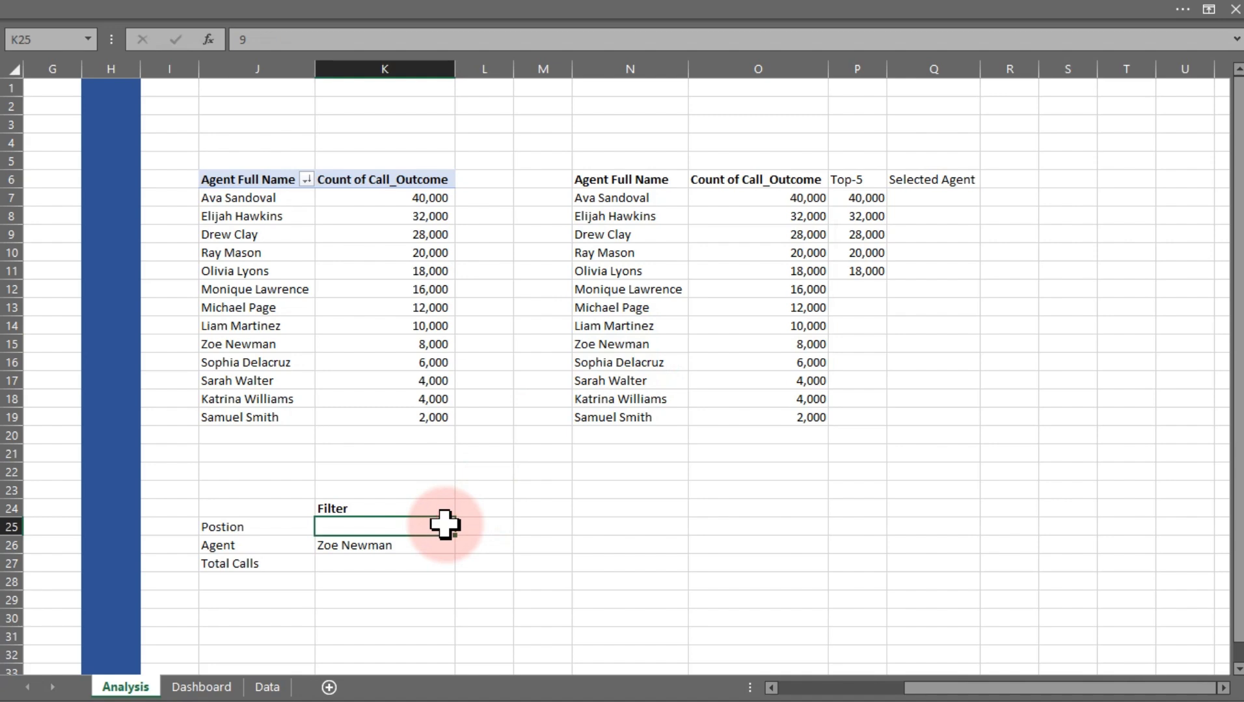
click(200, 686)
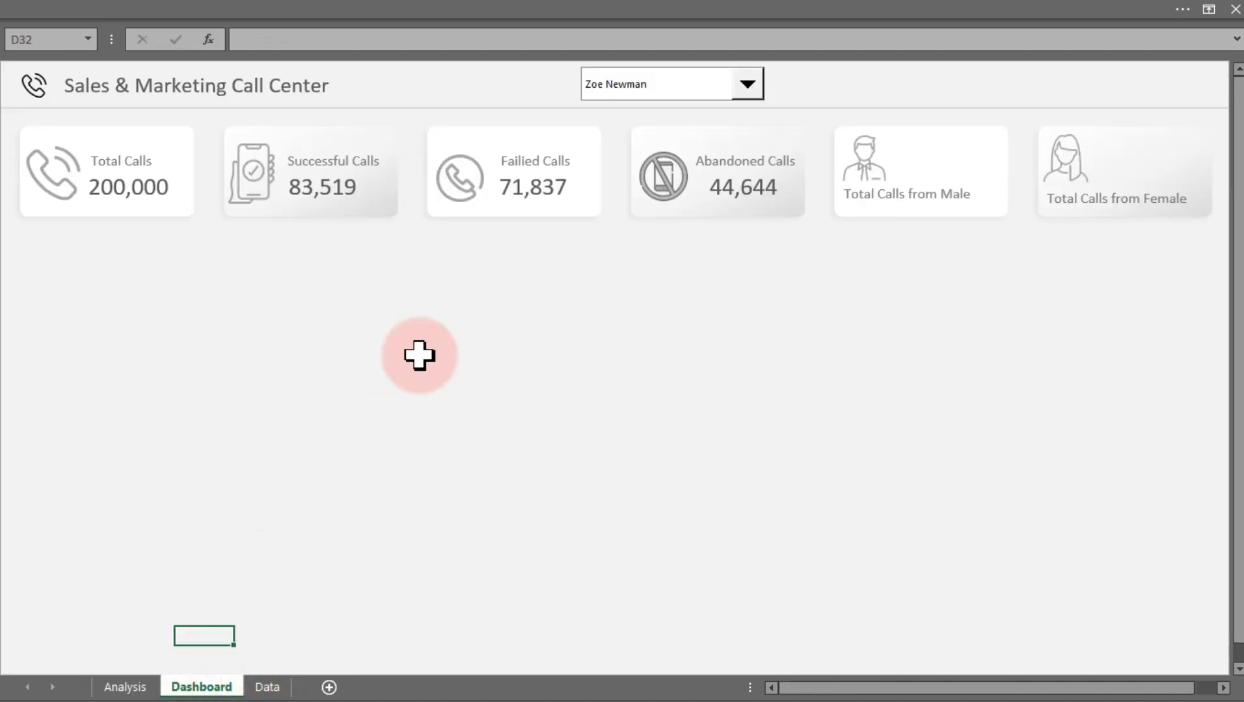
click(748, 85)
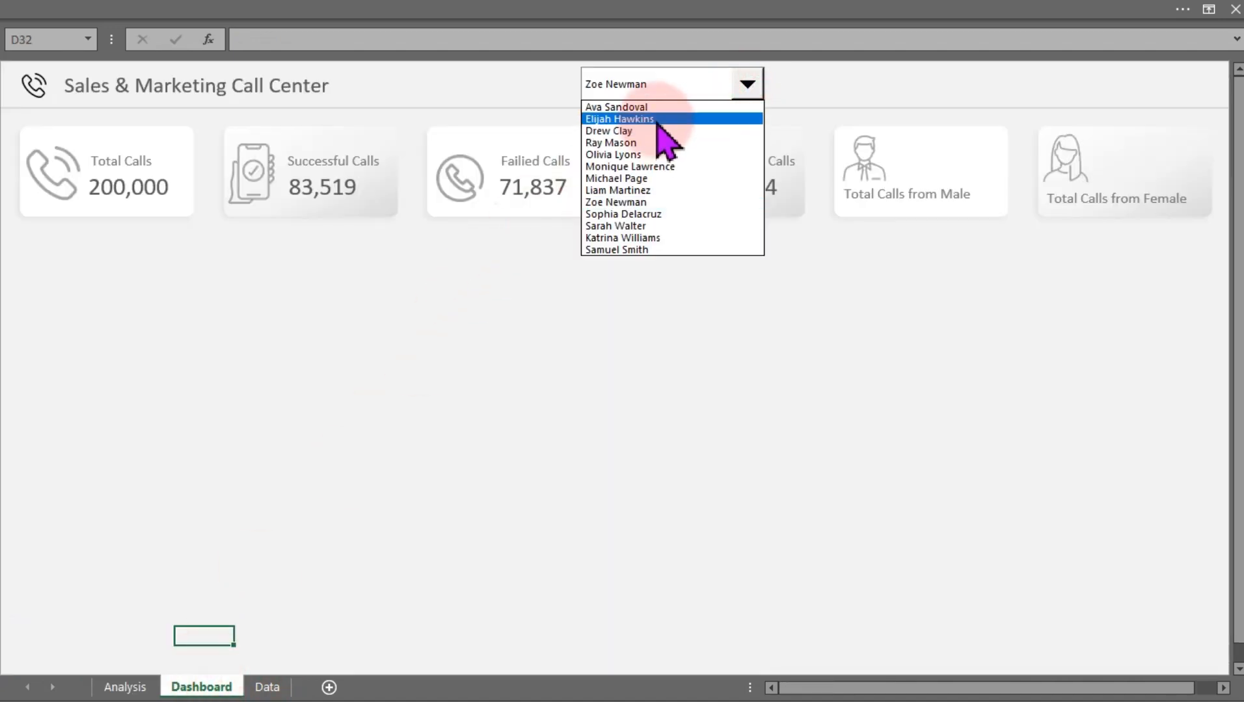
click(630, 119)
click(125, 687)
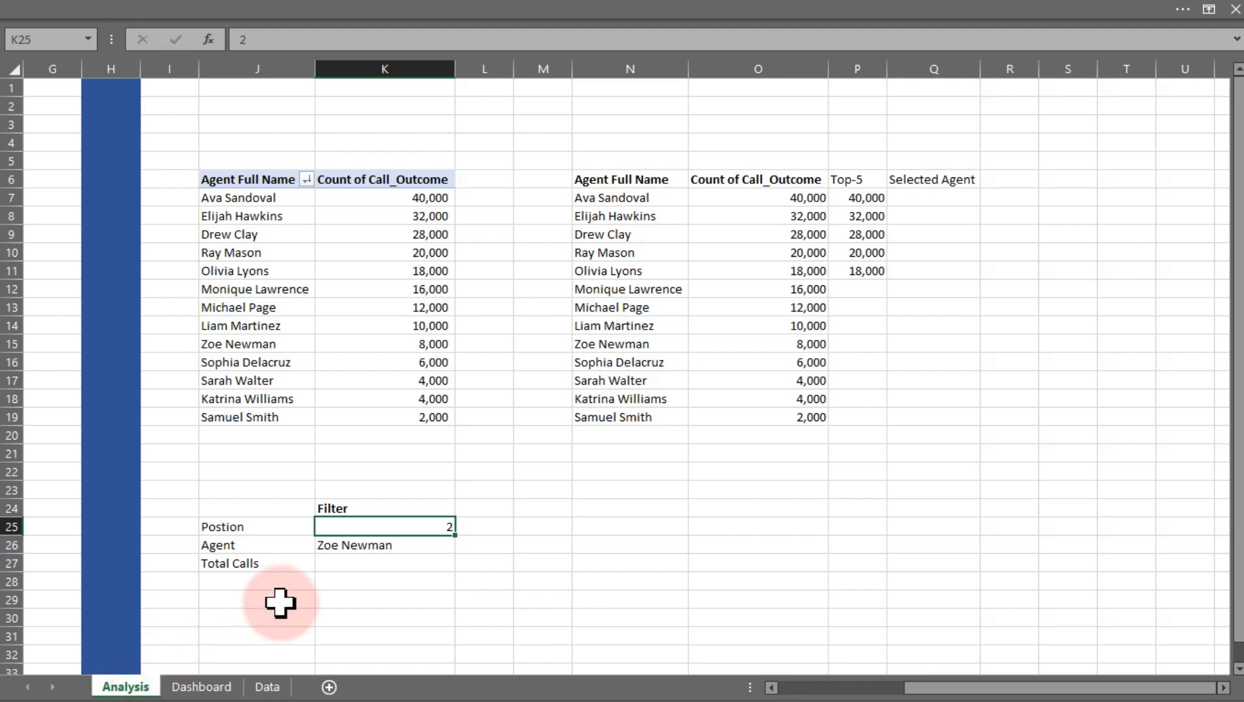
Edit K26's INDEX formula to use the position cell K25 instead of the fixed 9
click(367, 548)
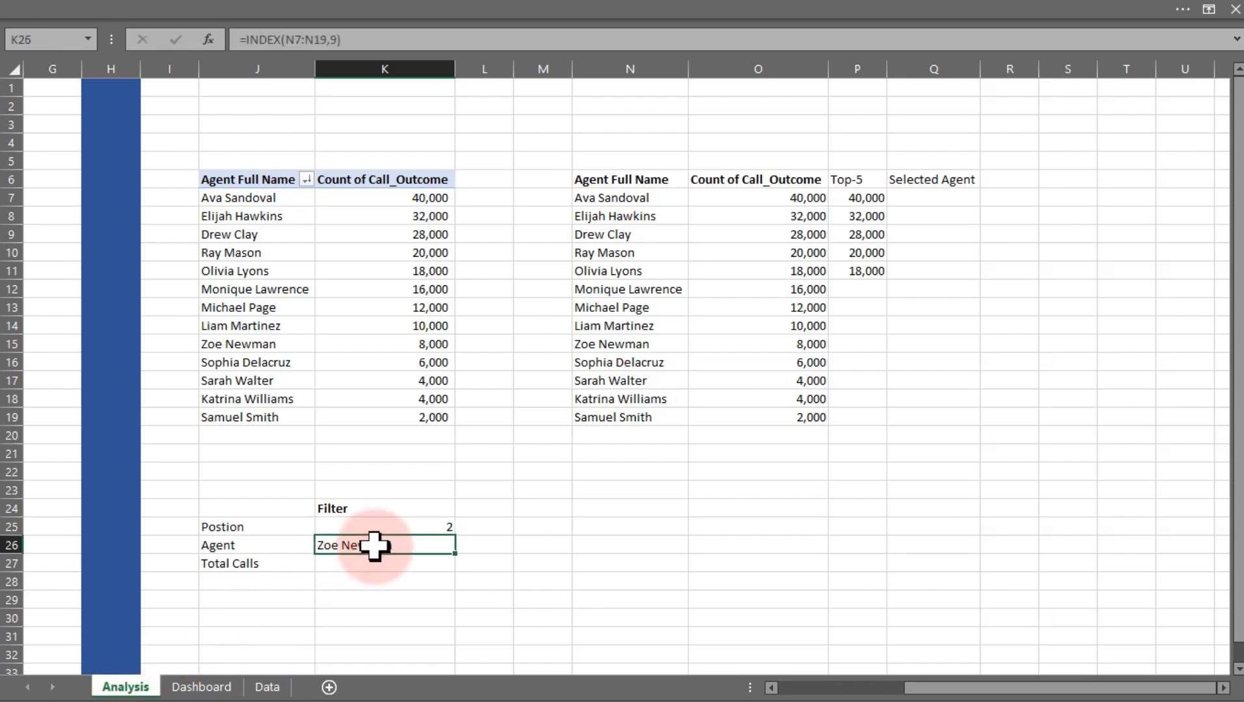
double_click(413, 545)
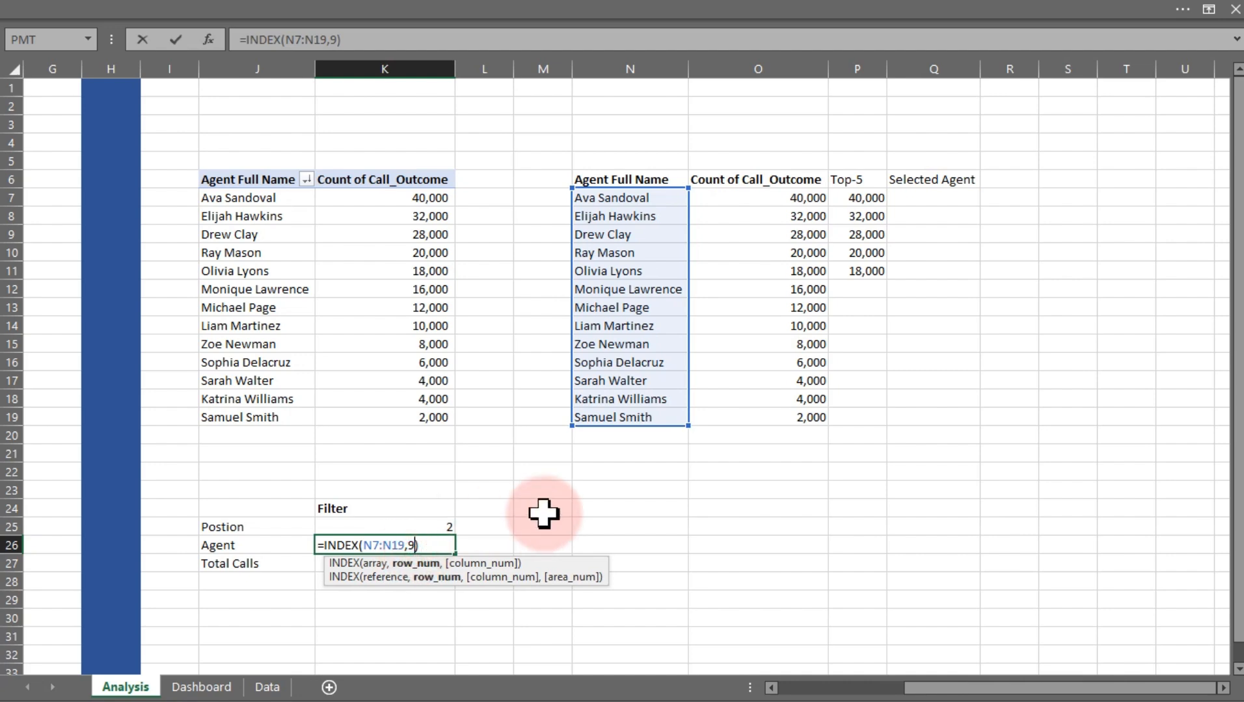
key(BackSpace)
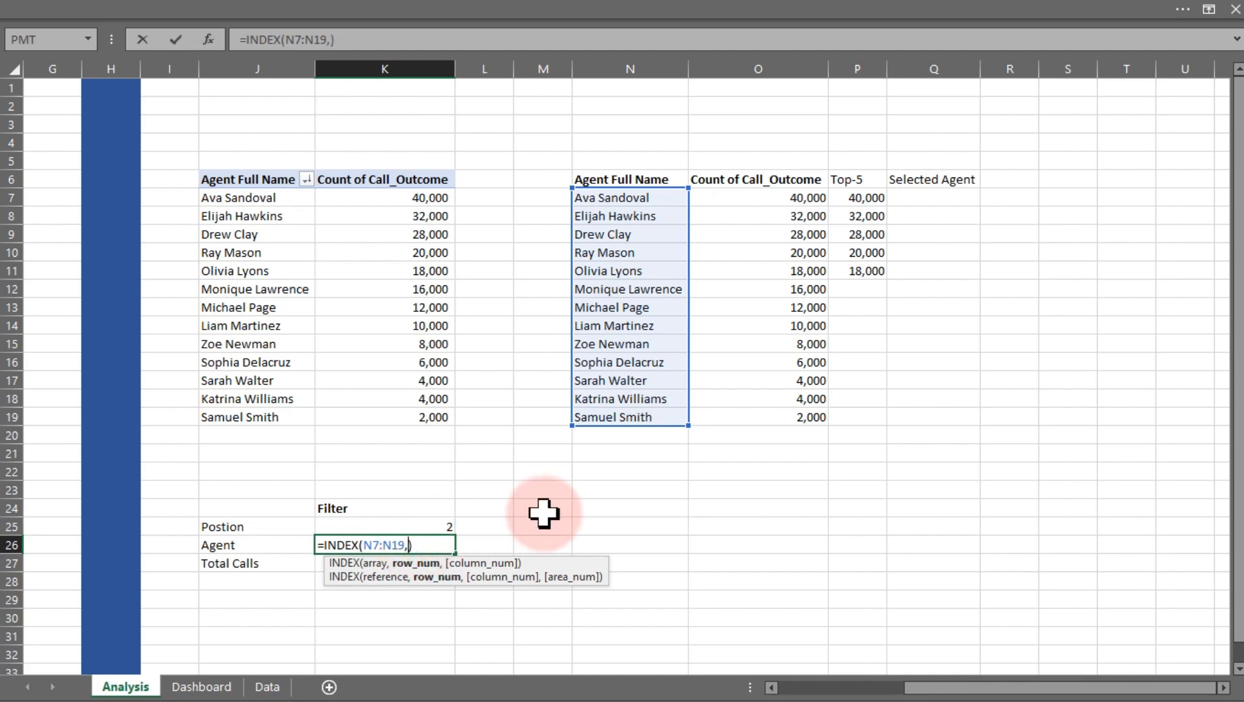
click(439, 522)
key(Return)
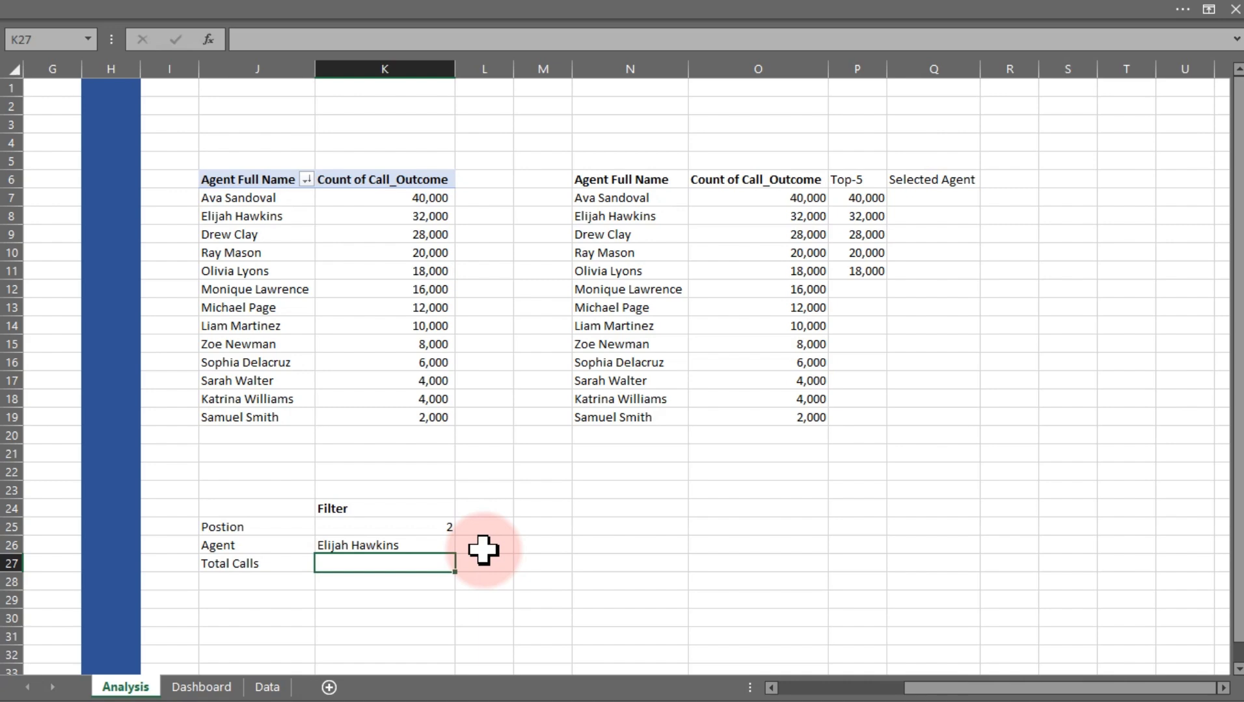
In K27, enter =VLOOKUP(K26,N7:O19,2,0) to return the selected agent's total calls
drag(550, 201, 558, 410)
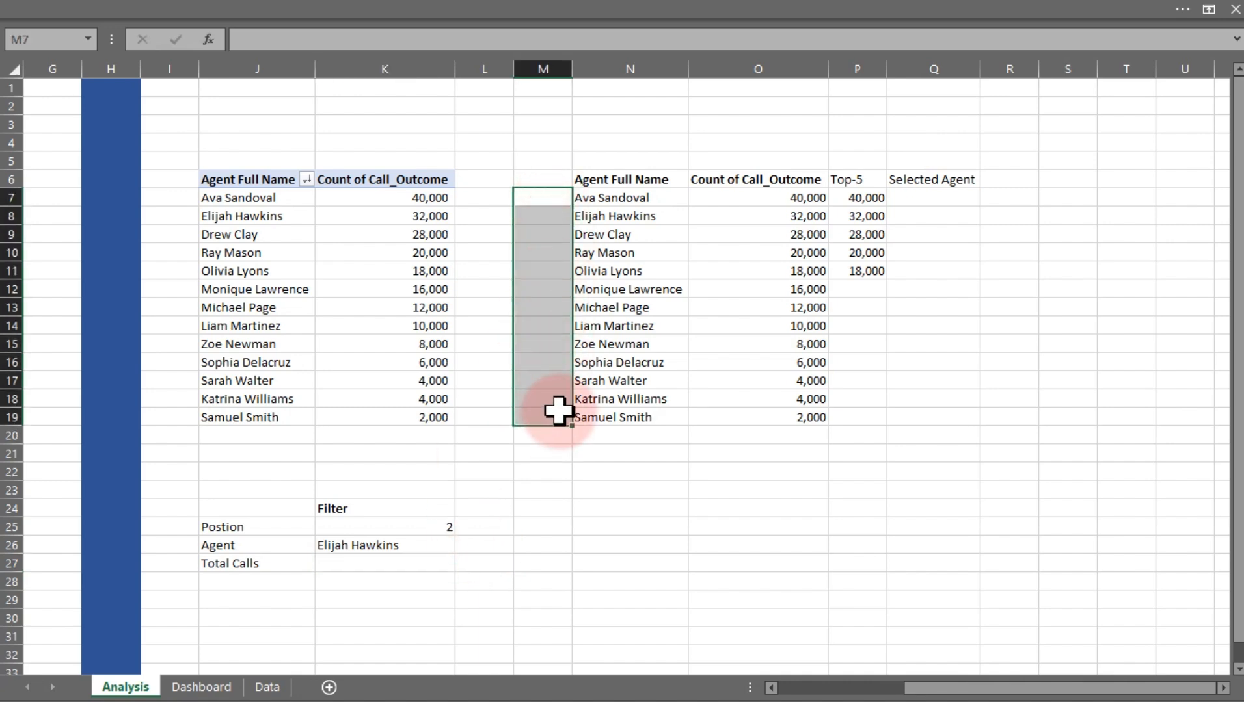
click(442, 525)
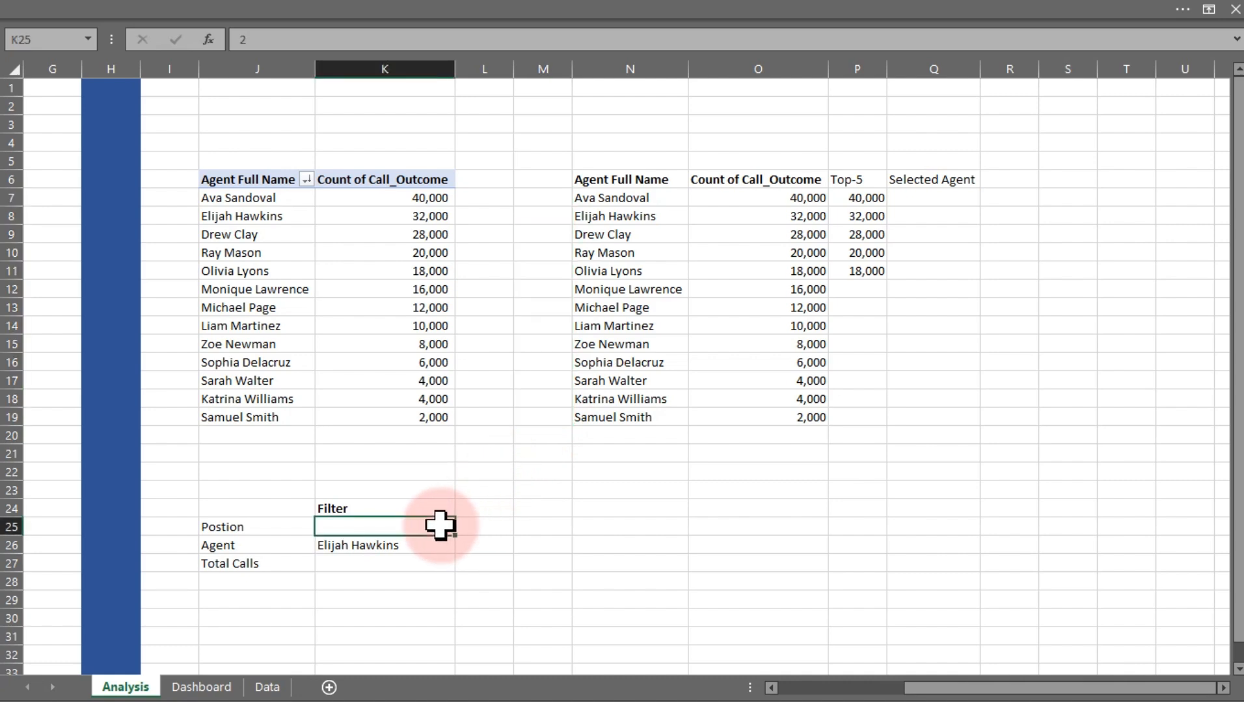
click(405, 548)
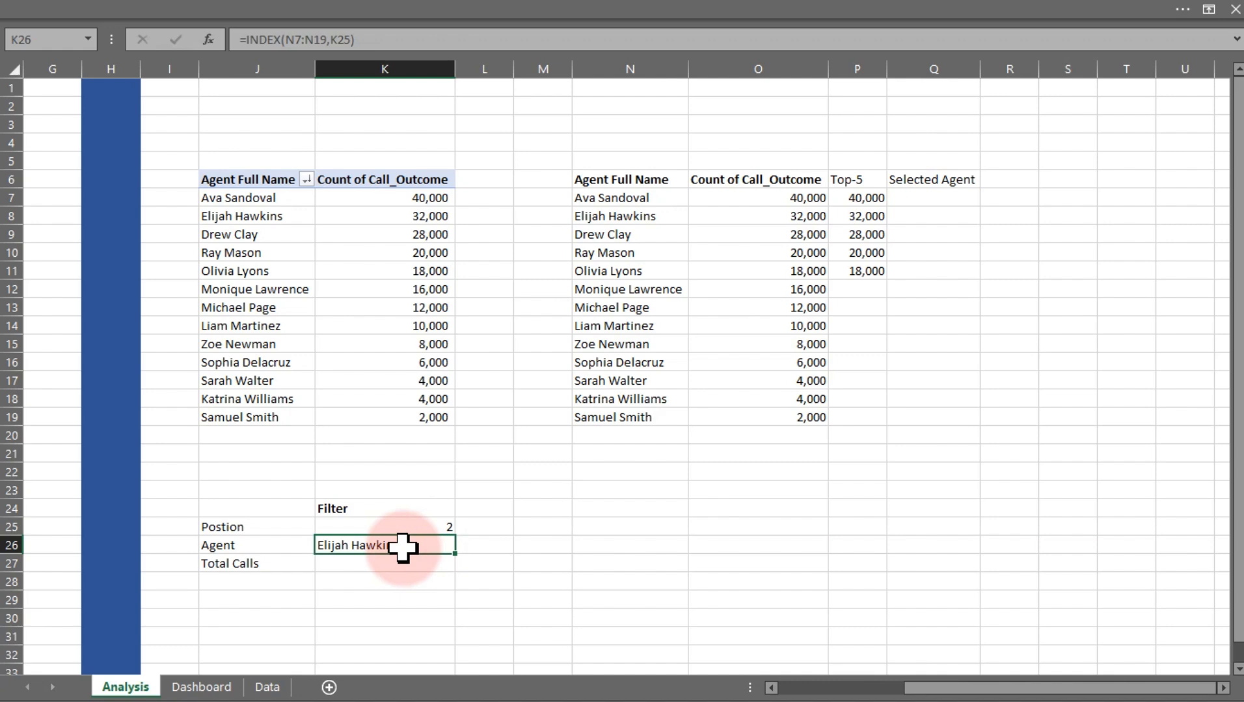
click(356, 567)
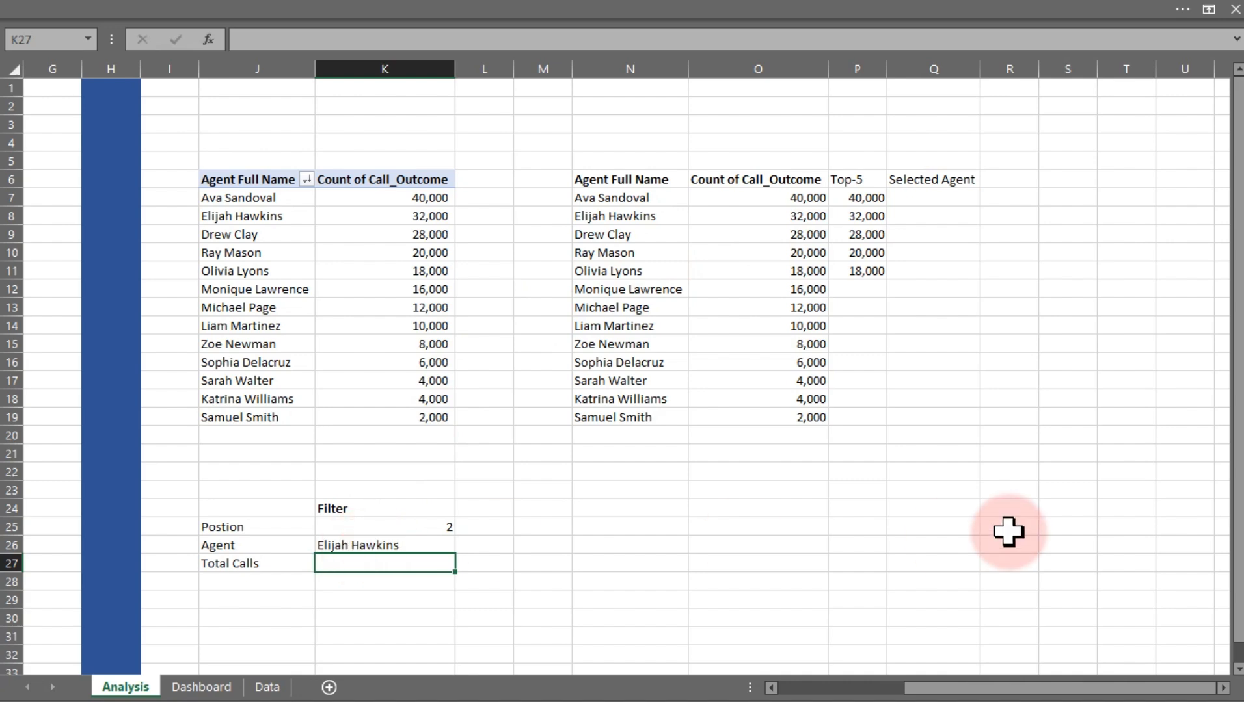
text(=vl)
key(Tab)
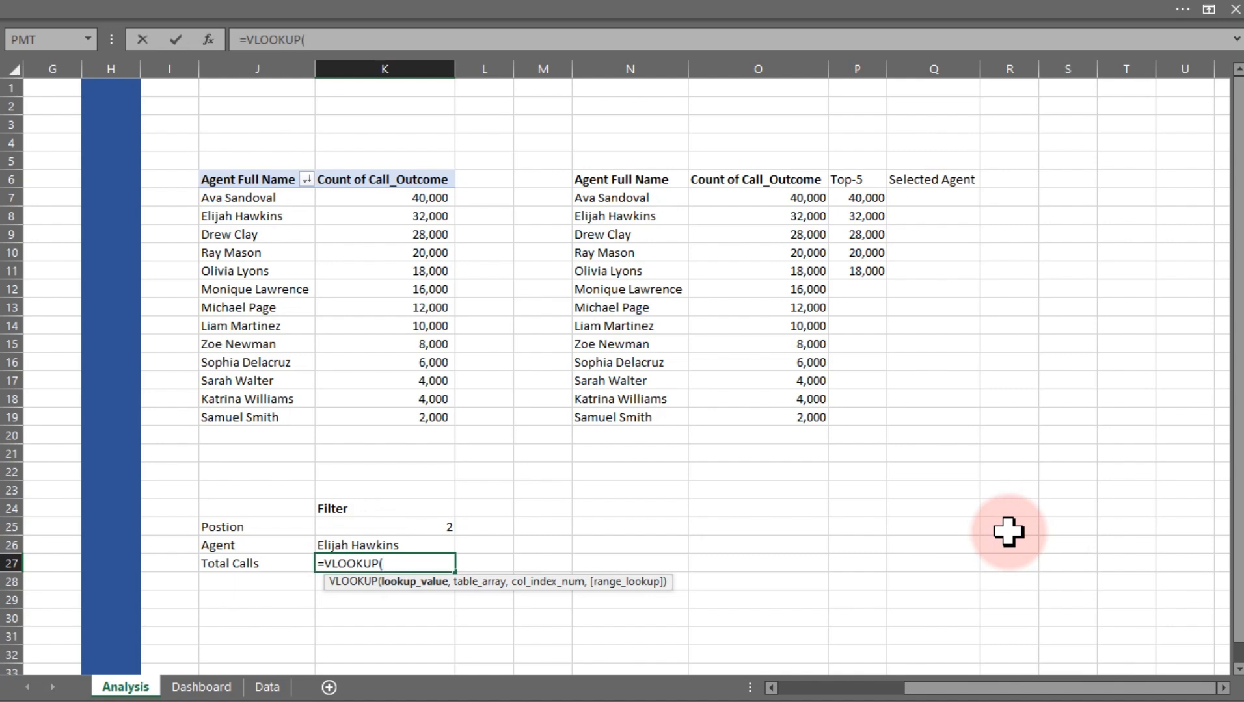
click(359, 544)
text(,)
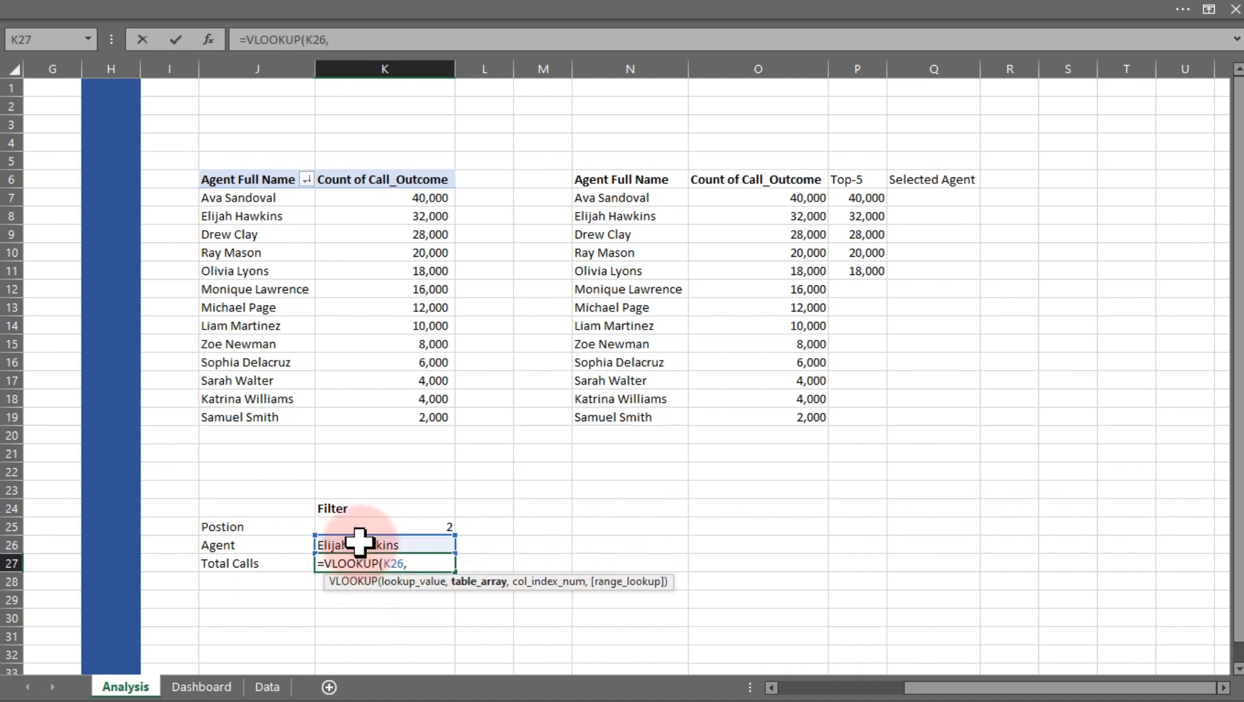
drag(616, 195, 819, 410)
text(,)
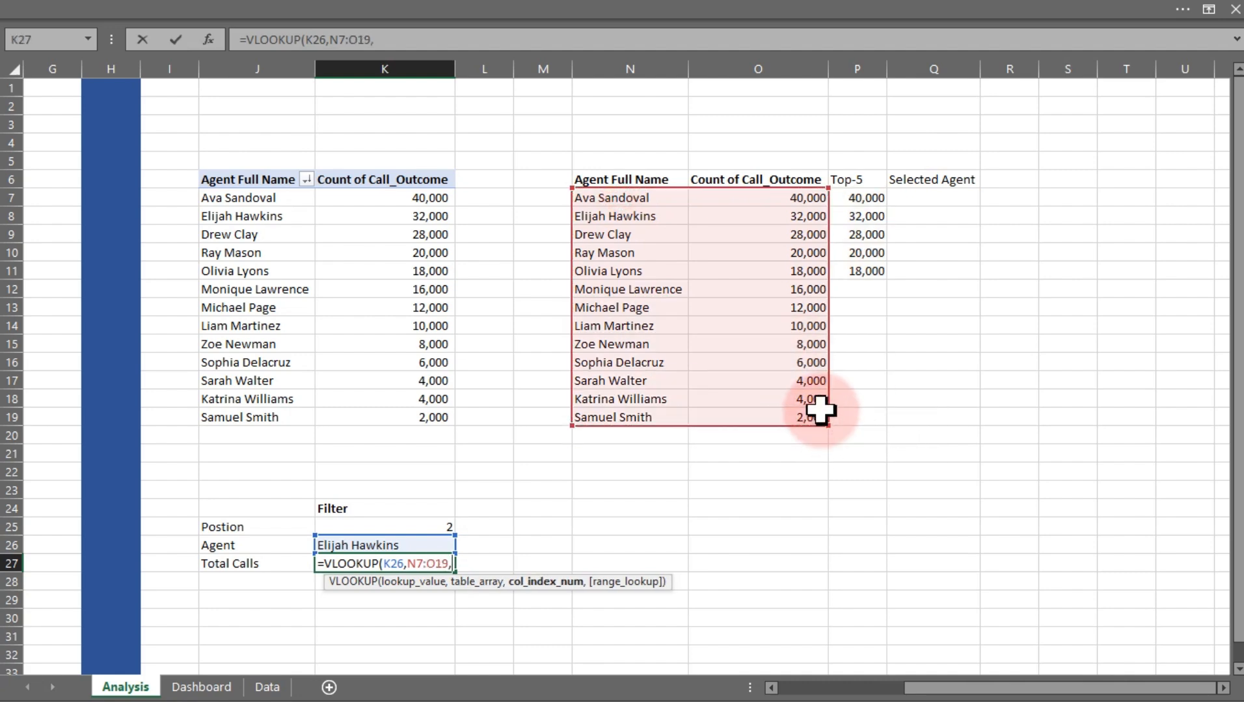
text(2,0))
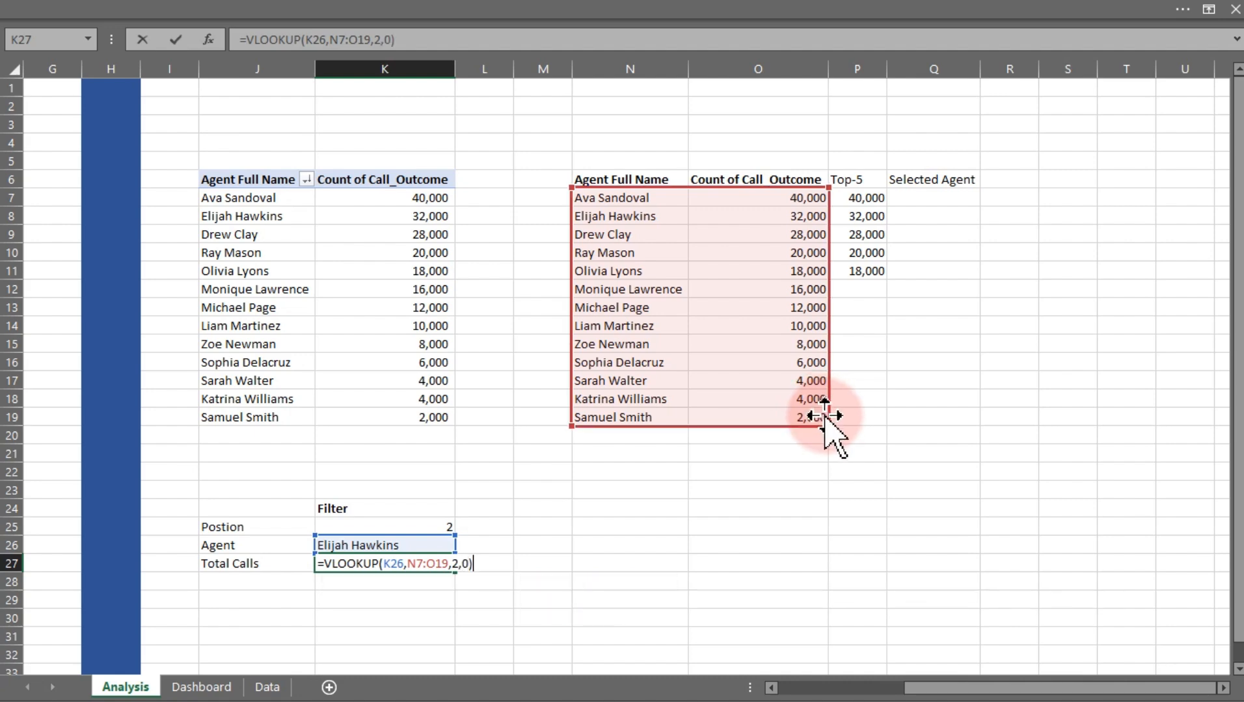
key(Return)
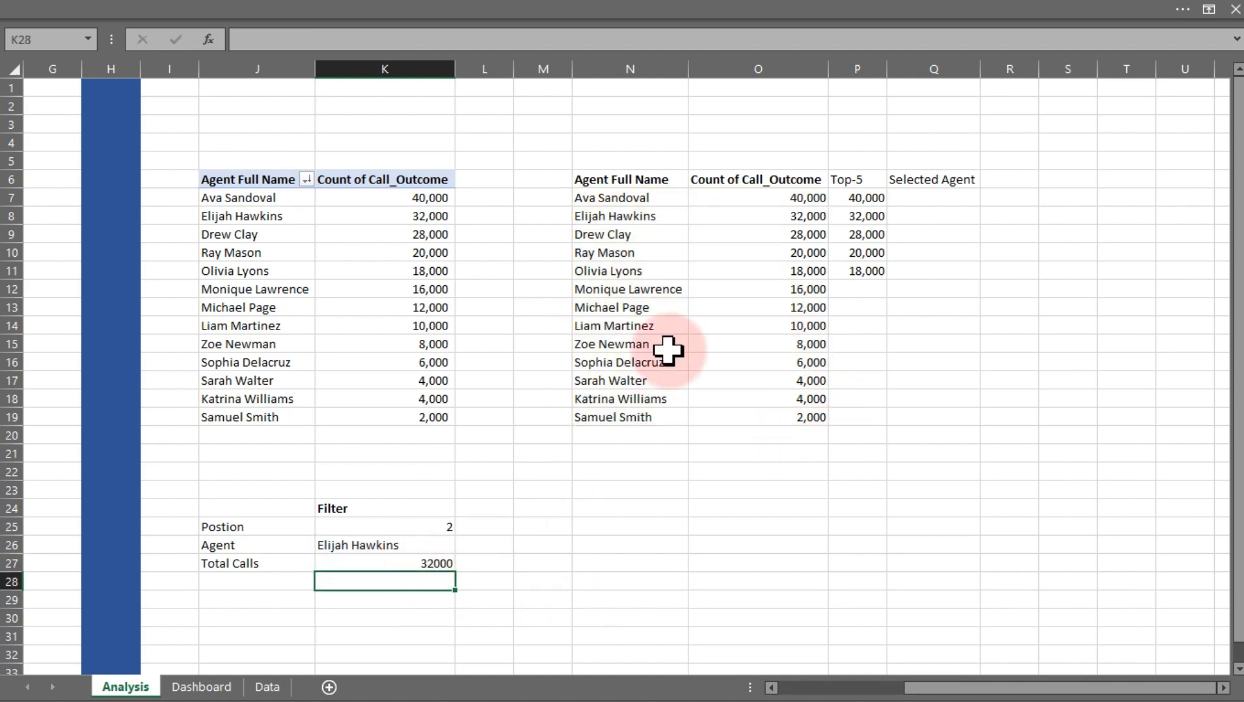
In K28, enter =XLOOKUP(K26,N7:N19,O7:O19) as an alternative total calls lookup
click(809, 217)
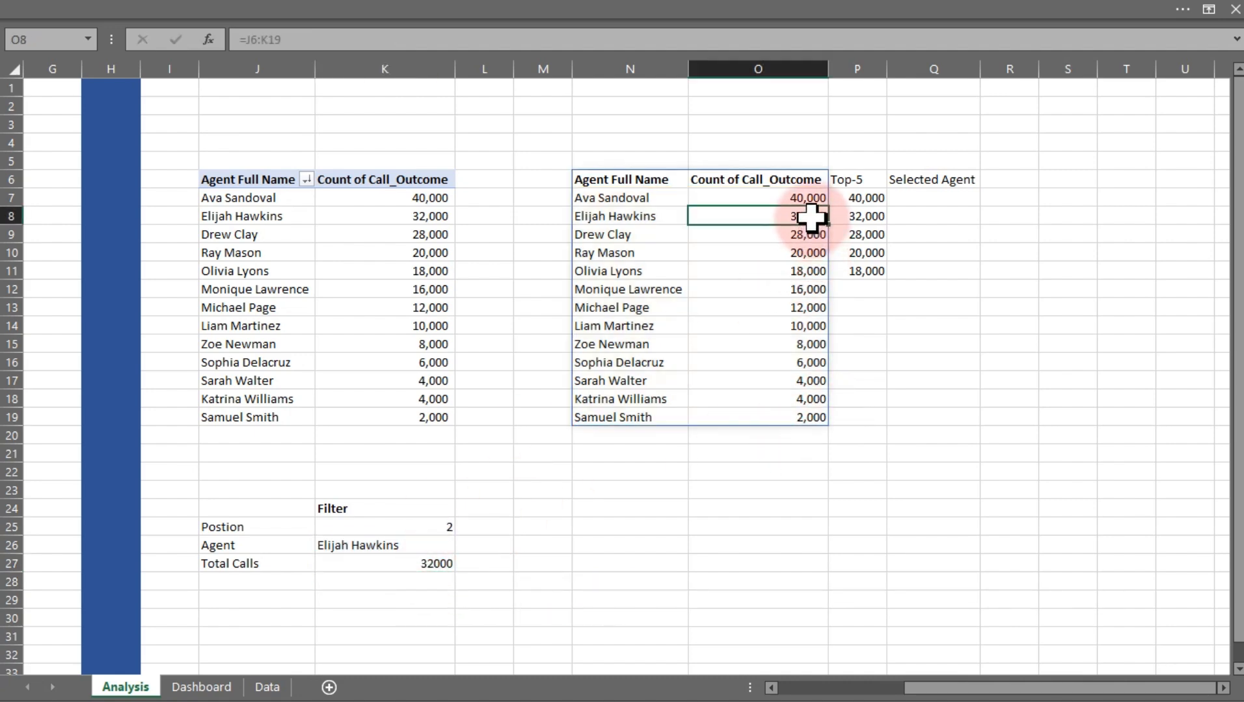
click(395, 581)
text(=)
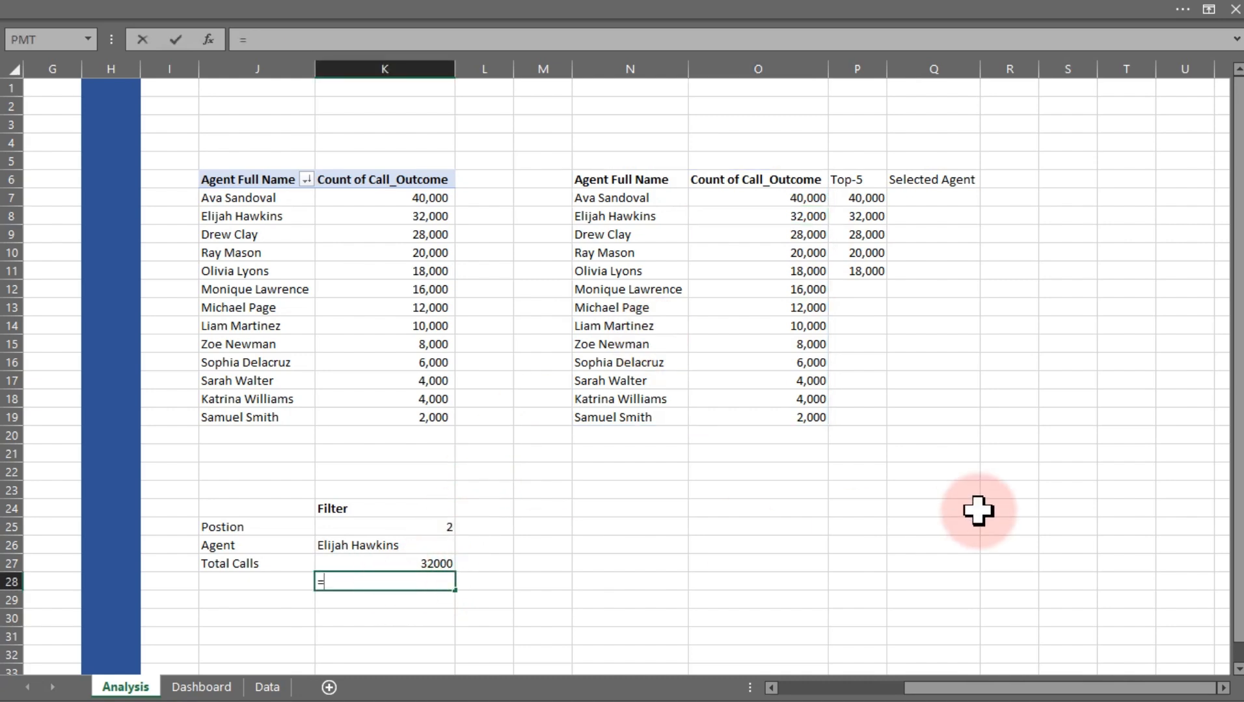
text(xl)
key(Tab)
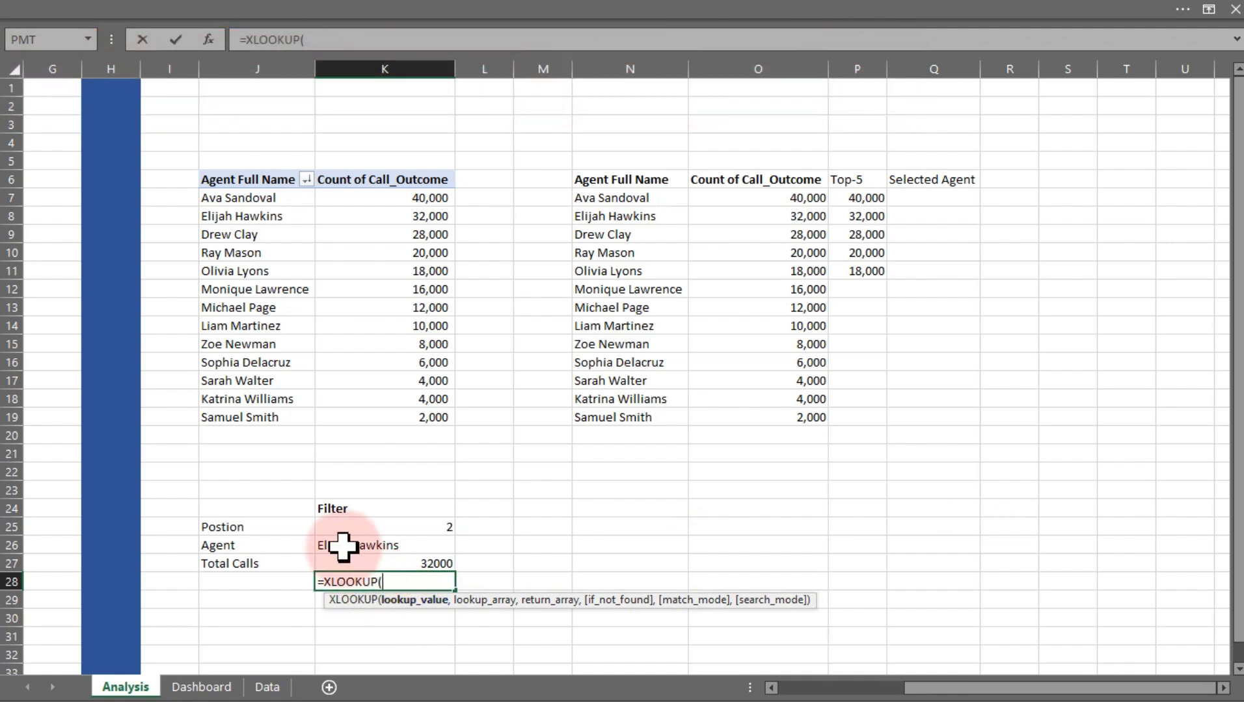
click(343, 546)
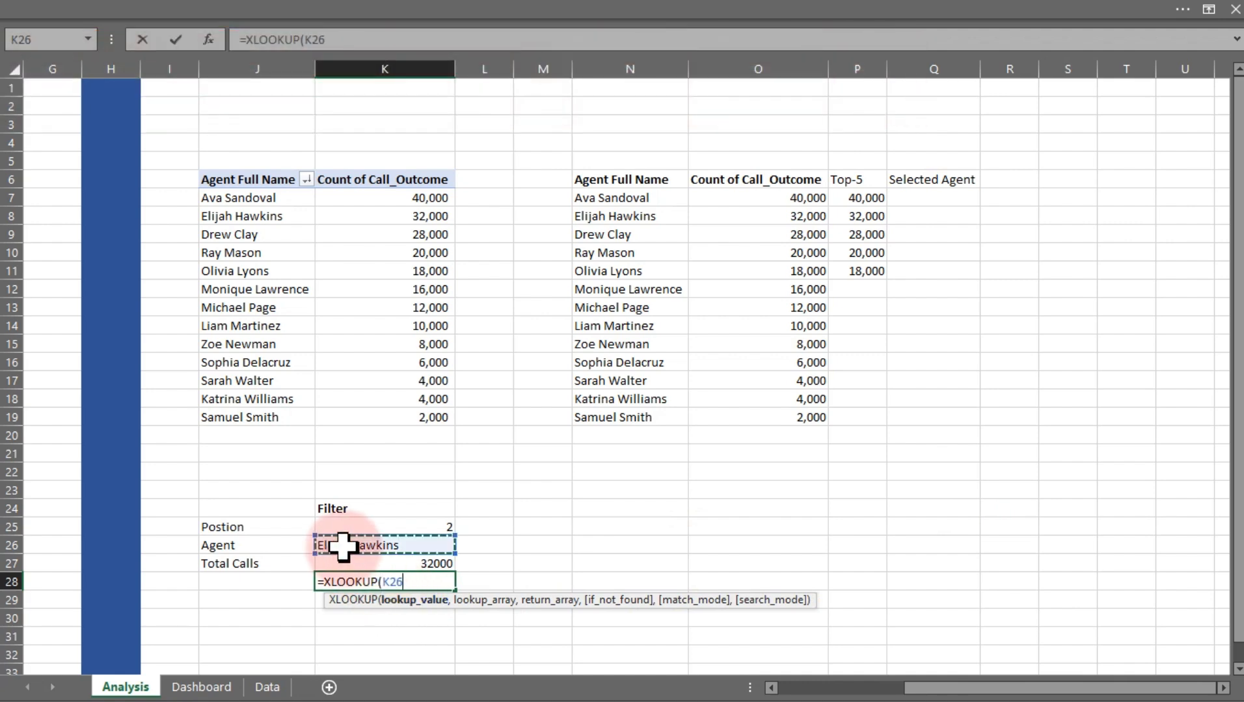
text(,)
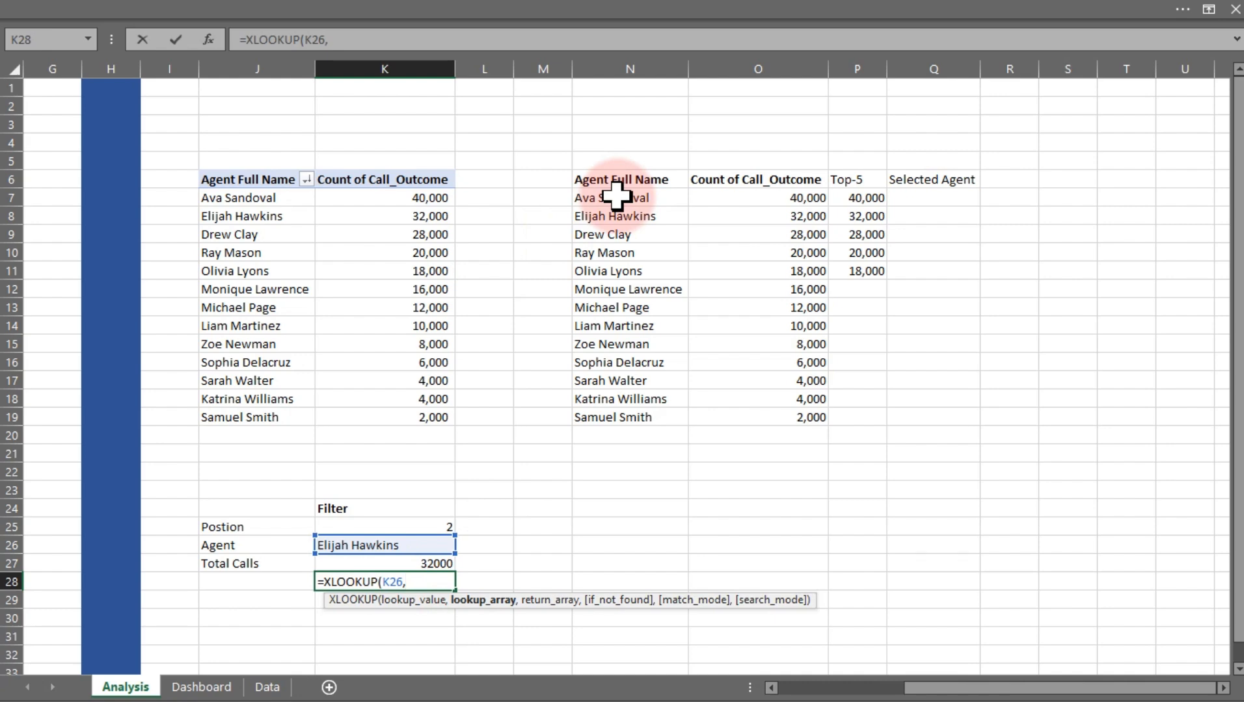
drag(623, 198, 630, 412)
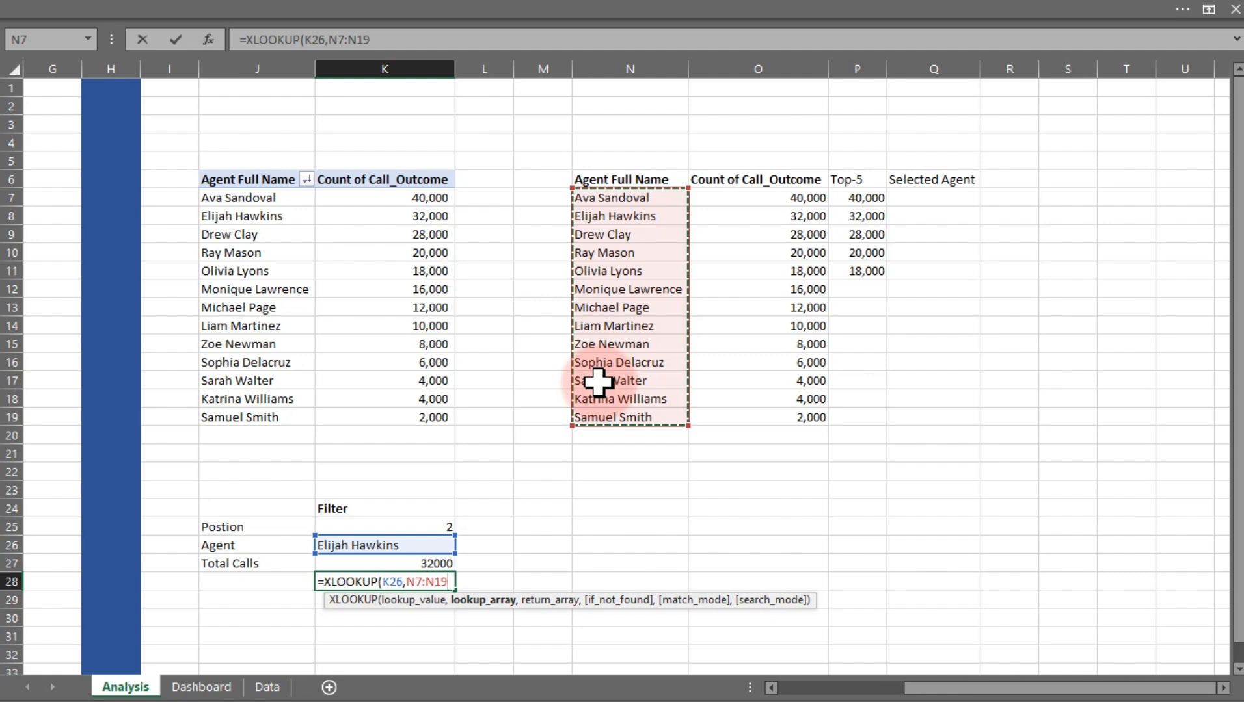
text(,)
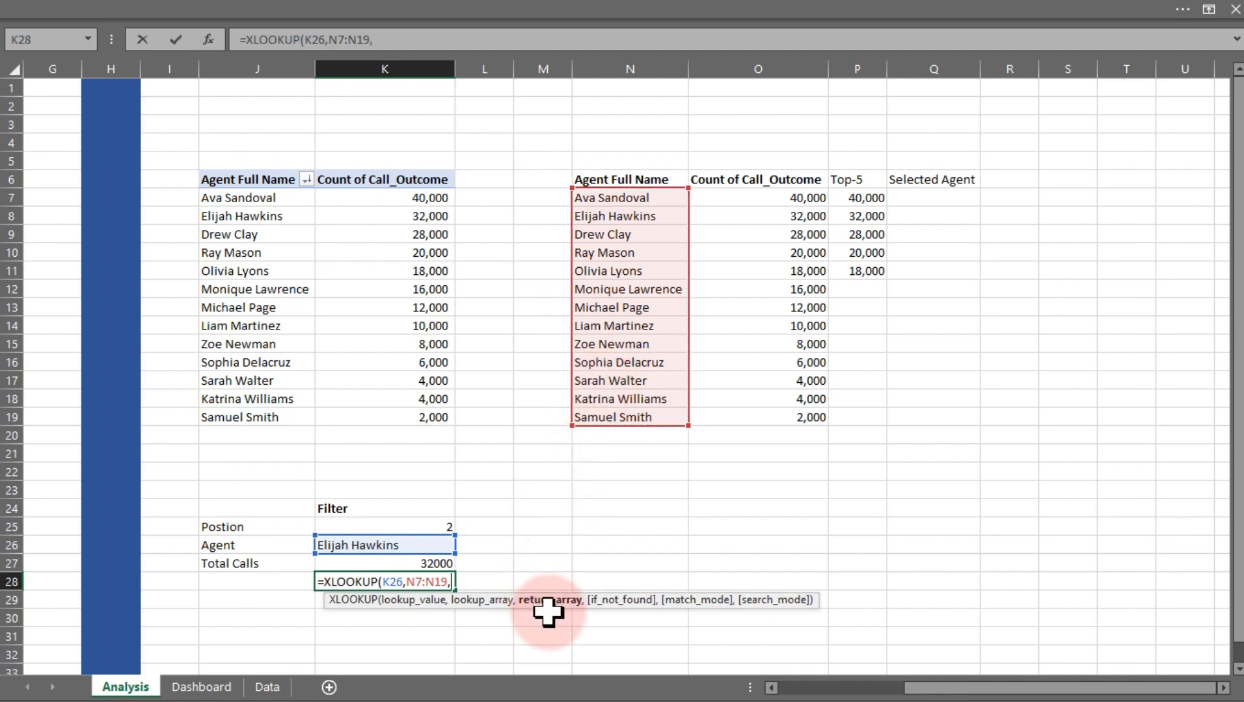
drag(769, 192, 770, 416)
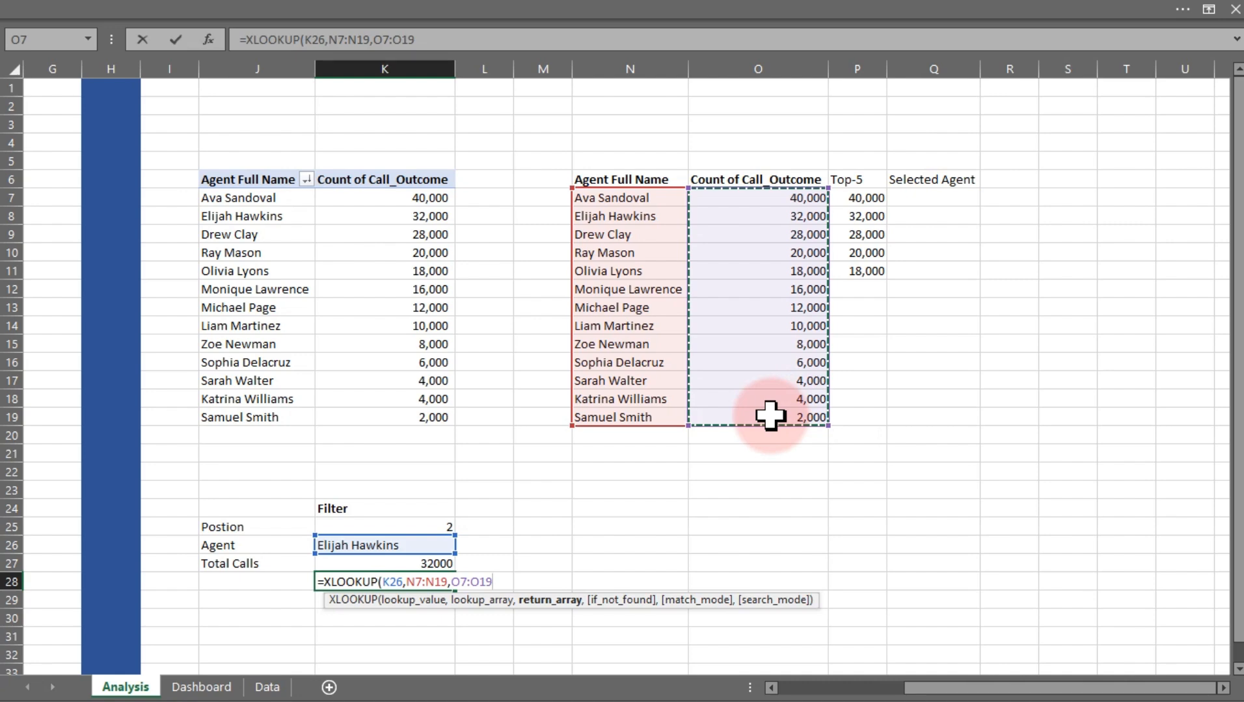
text())
key(Return)
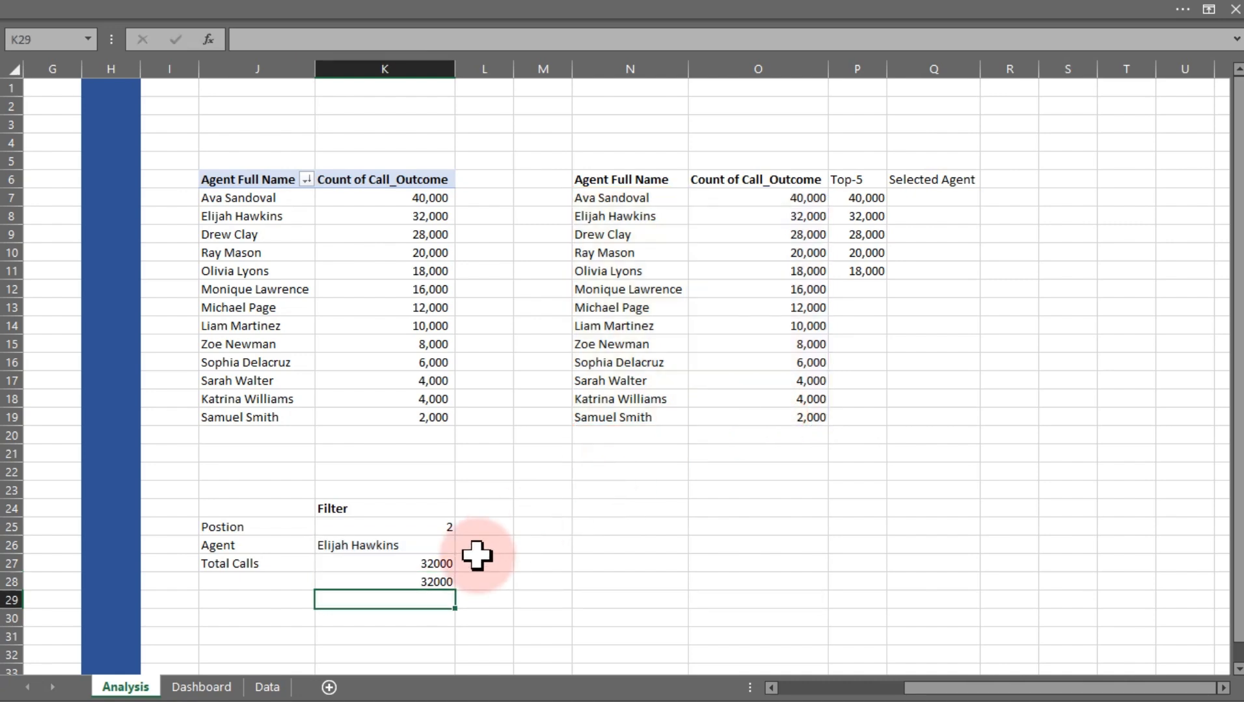
Format K27 as Number with 0 decimal places and a 1000 separator
click(432, 566)
click(426, 581)
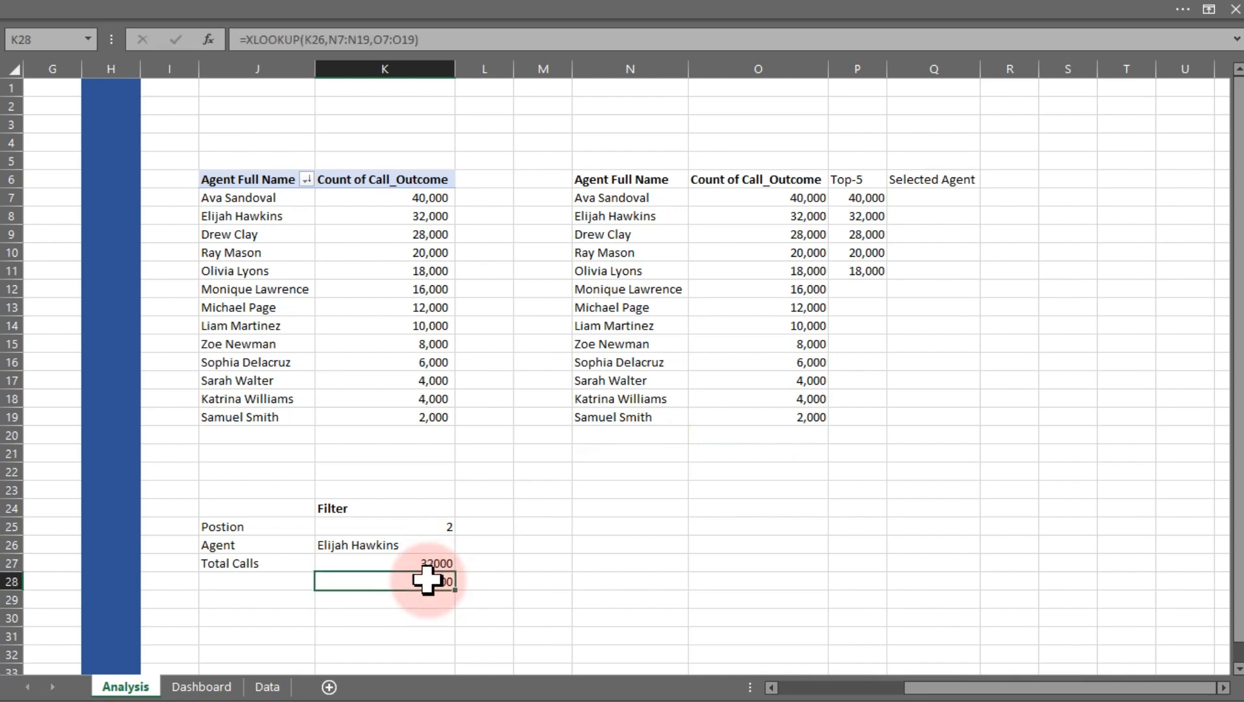
click(435, 565)
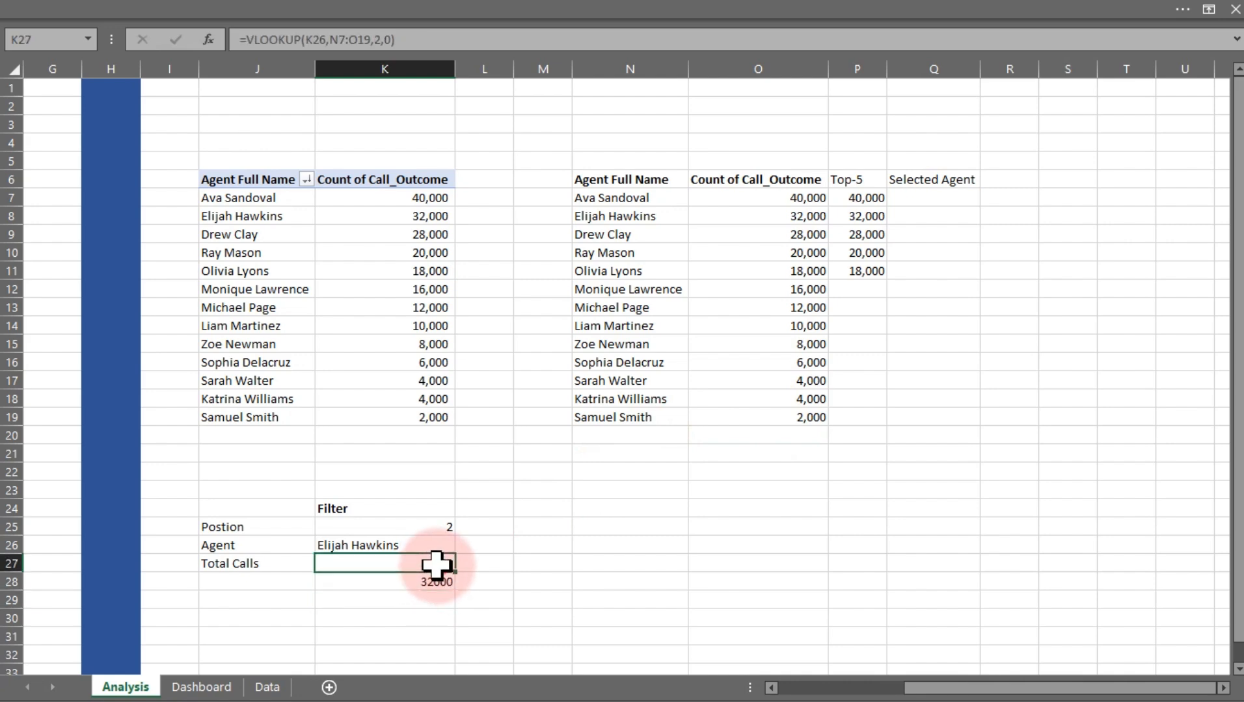
key(ctrl+1)
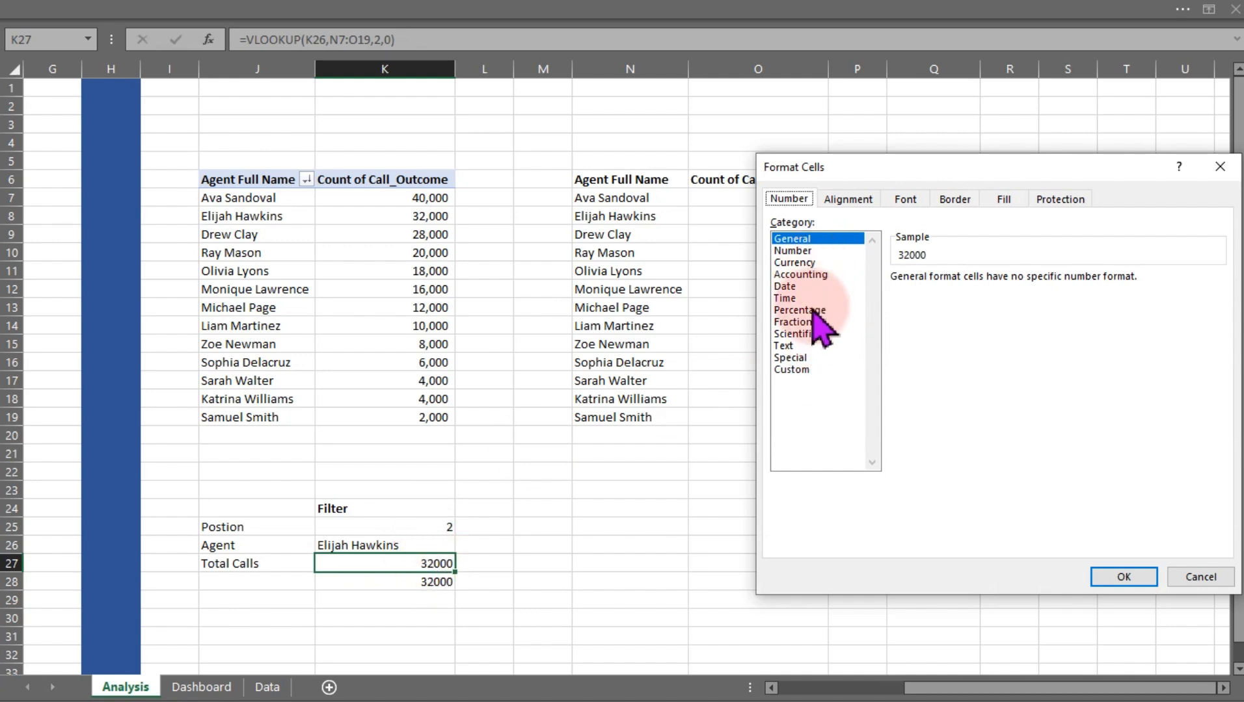
click(803, 251)
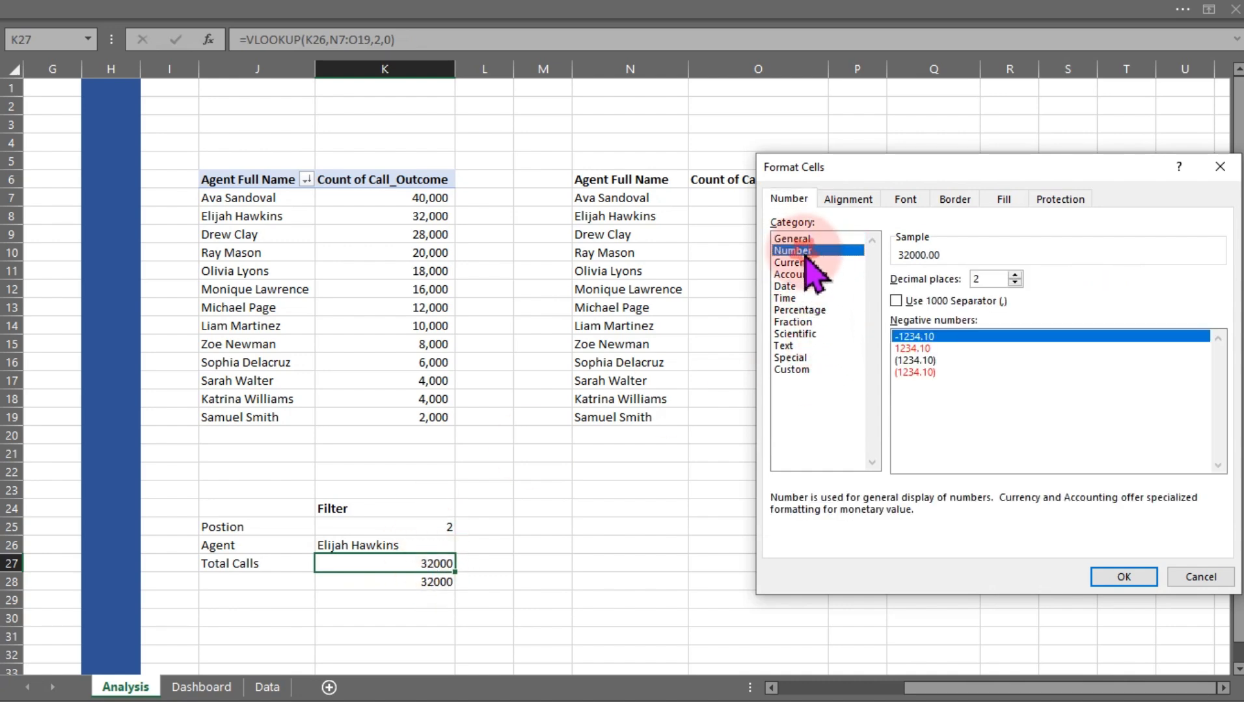
click(1014, 282)
click(1014, 283)
click(897, 301)
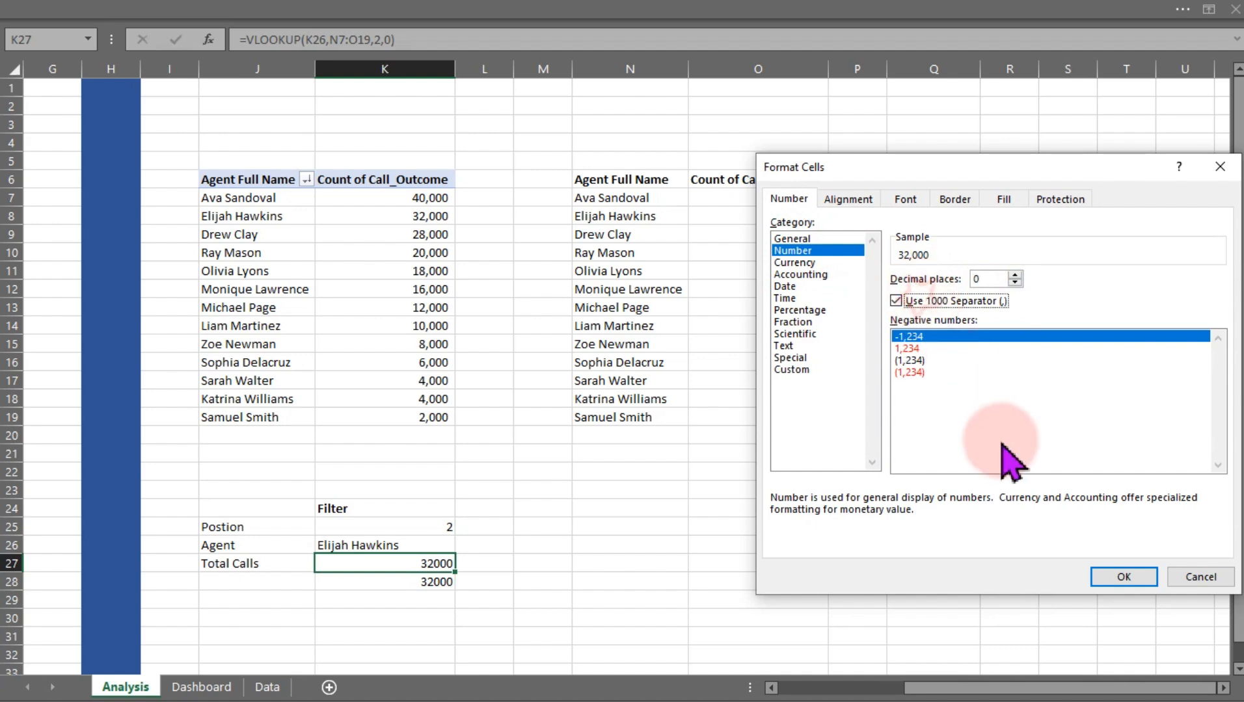
click(1123, 577)
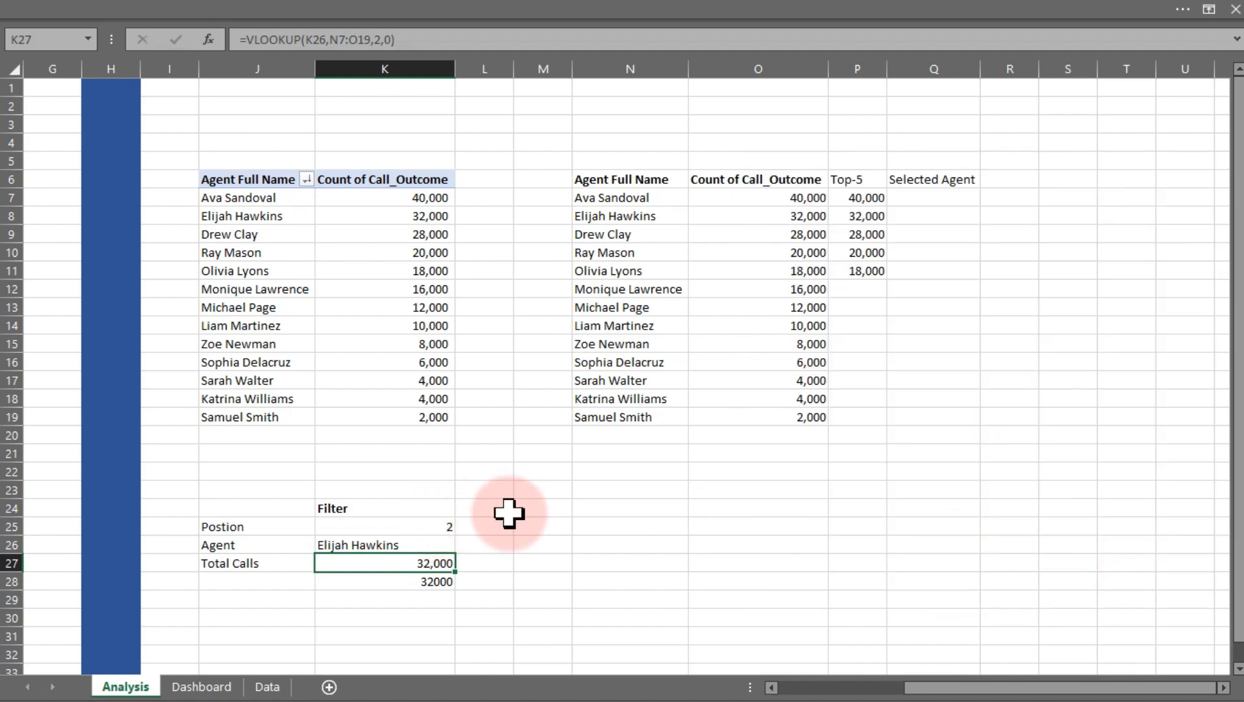
In Q7 under Selected Agent, enter =IF(N7=$K$26,$K$27,"") to show the selected agent's total calls
click(540, 543)
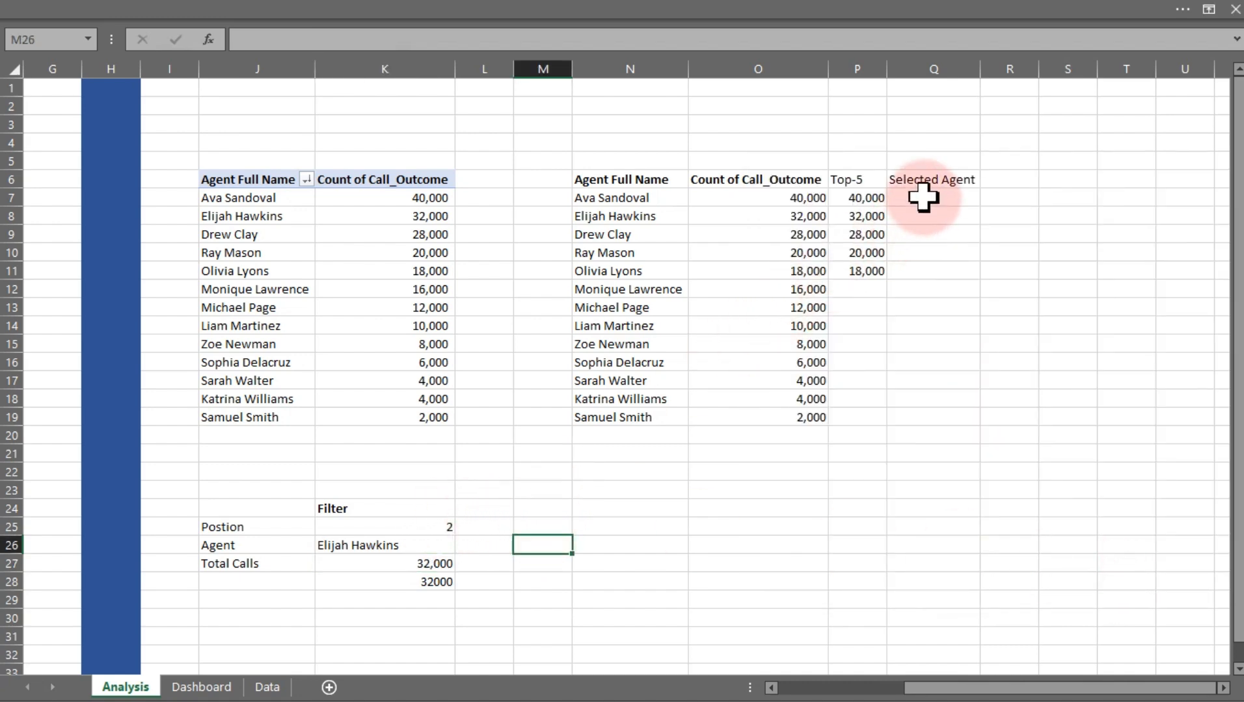
drag(923, 198, 941, 418)
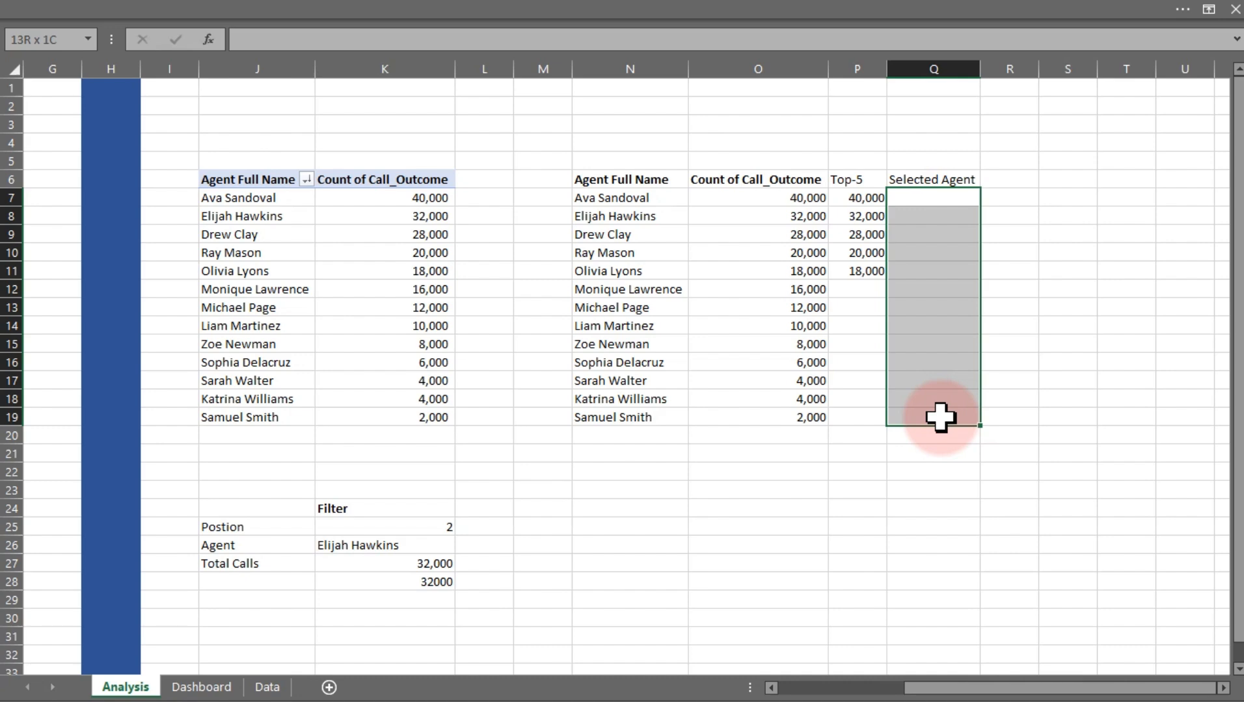
drag(940, 417, 941, 417)
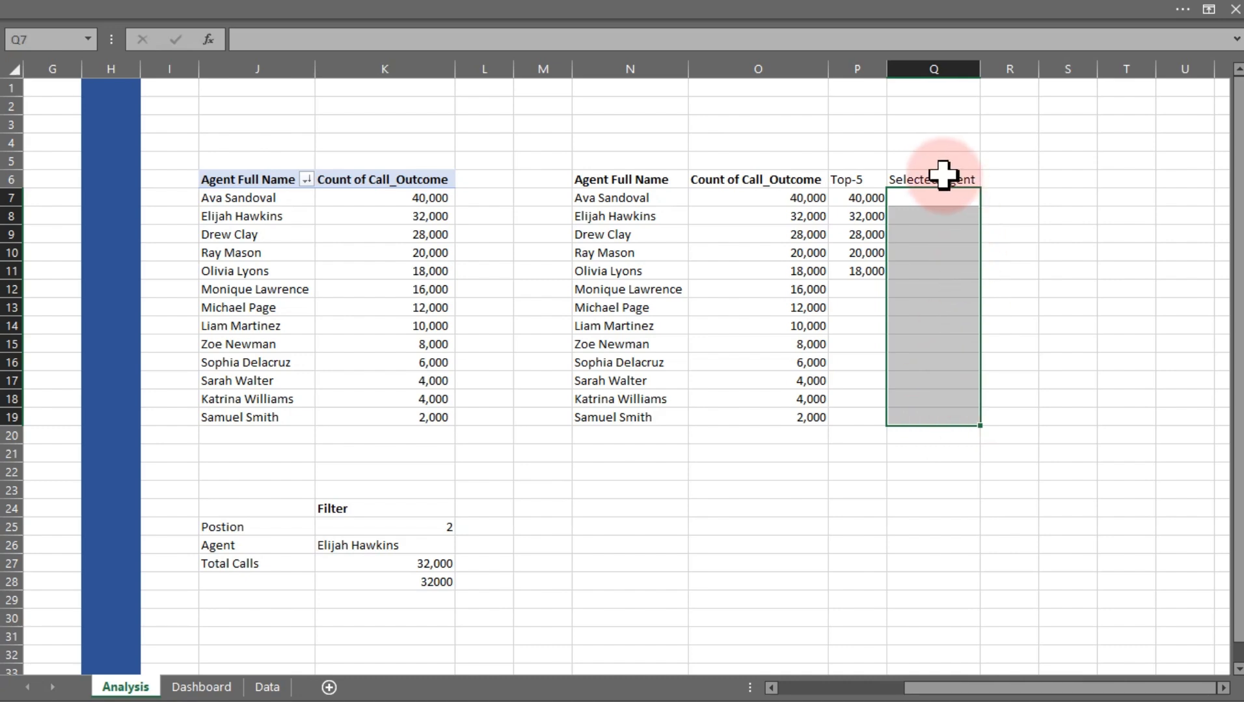
click(927, 197)
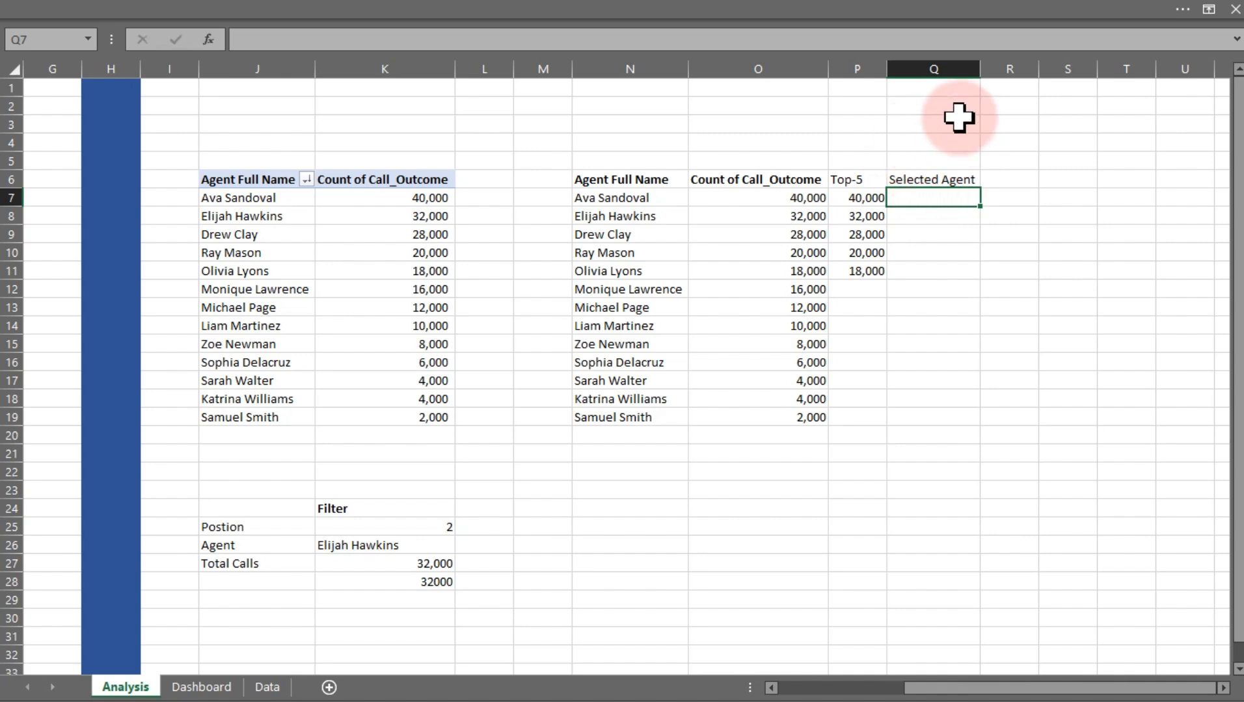
text(=IF()
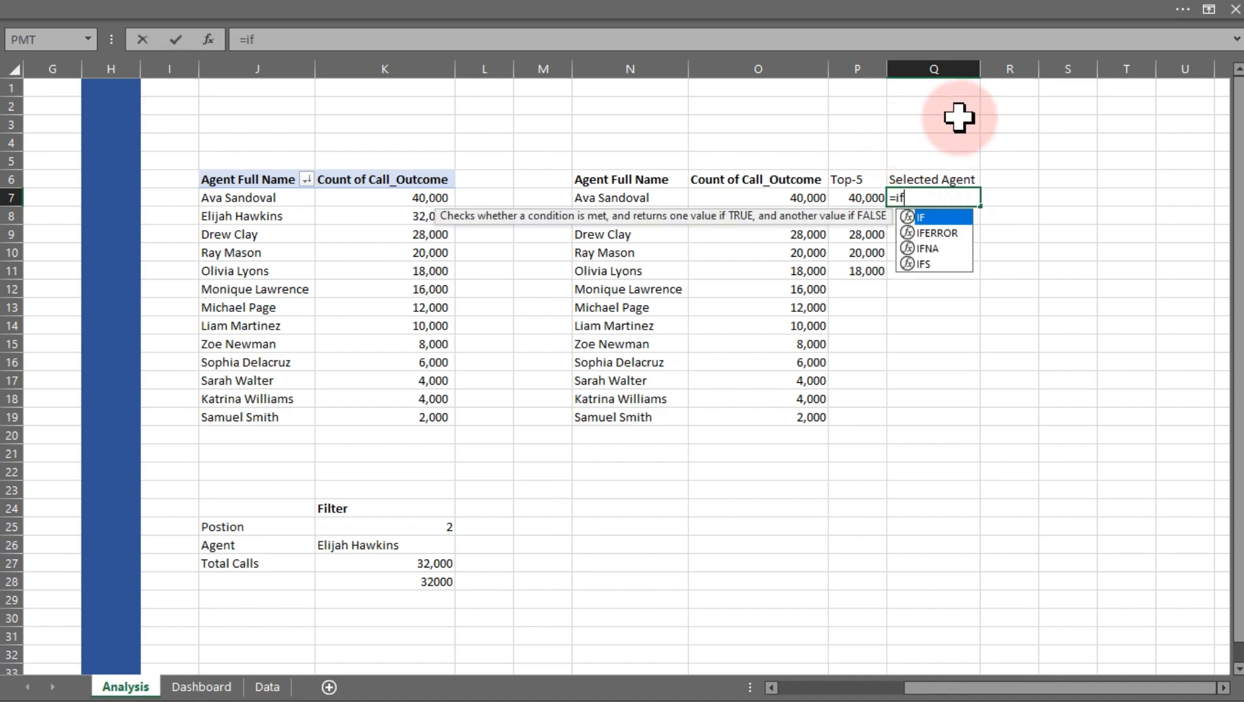
click(641, 196)
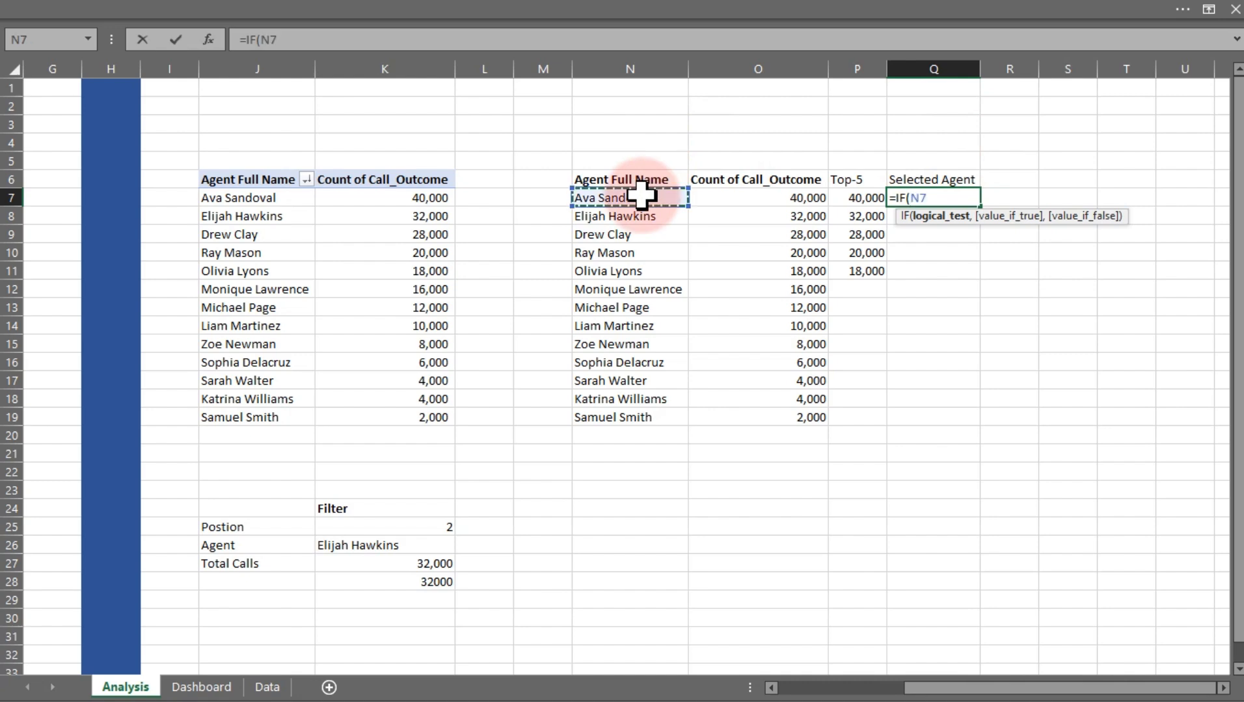
text(=)
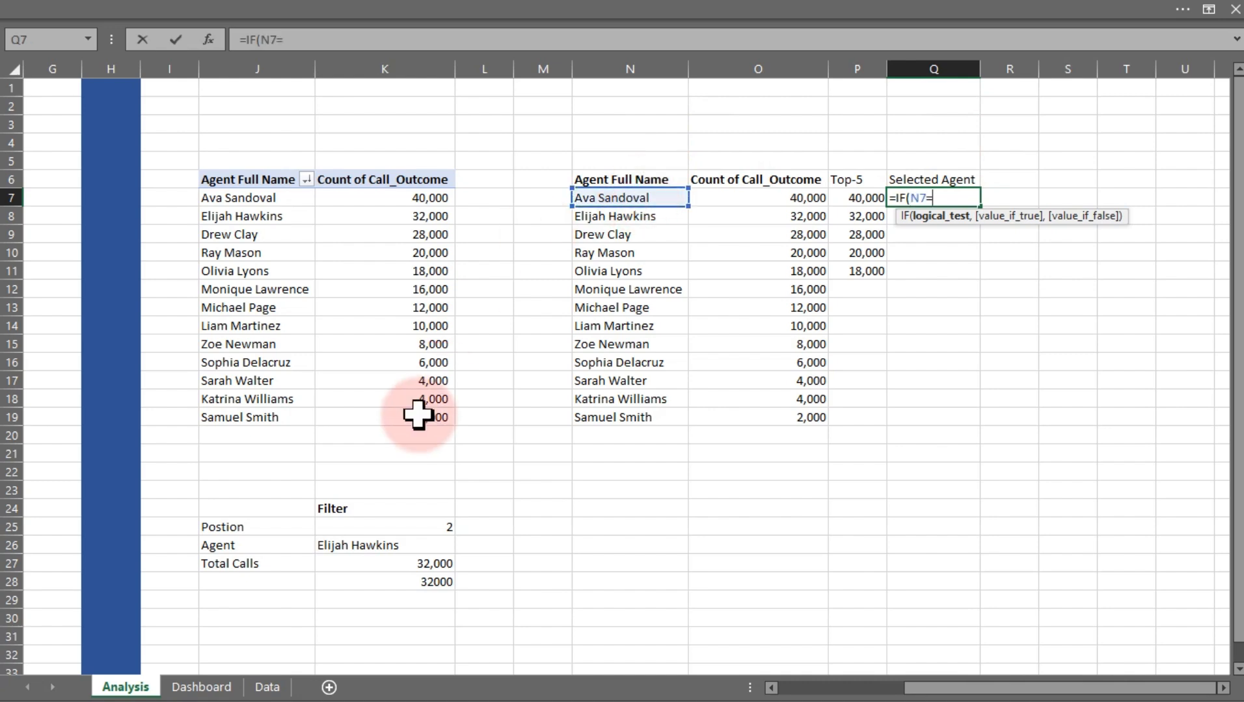
click(372, 550)
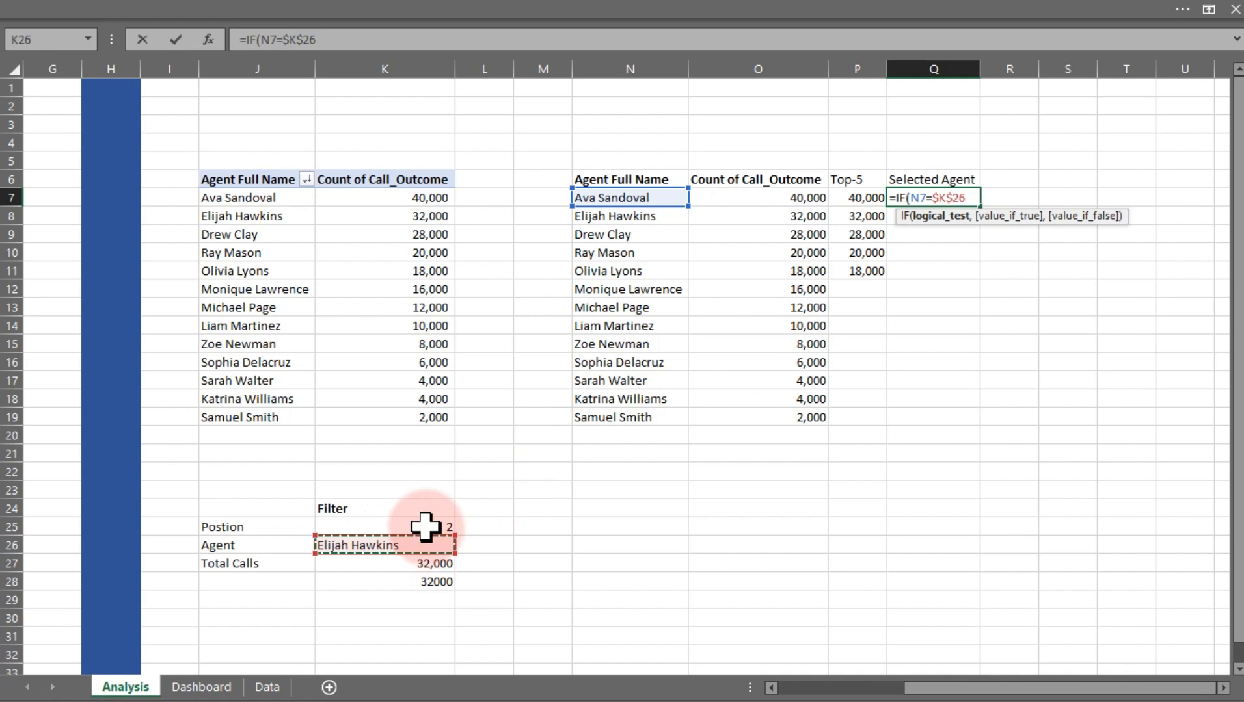
text(,)
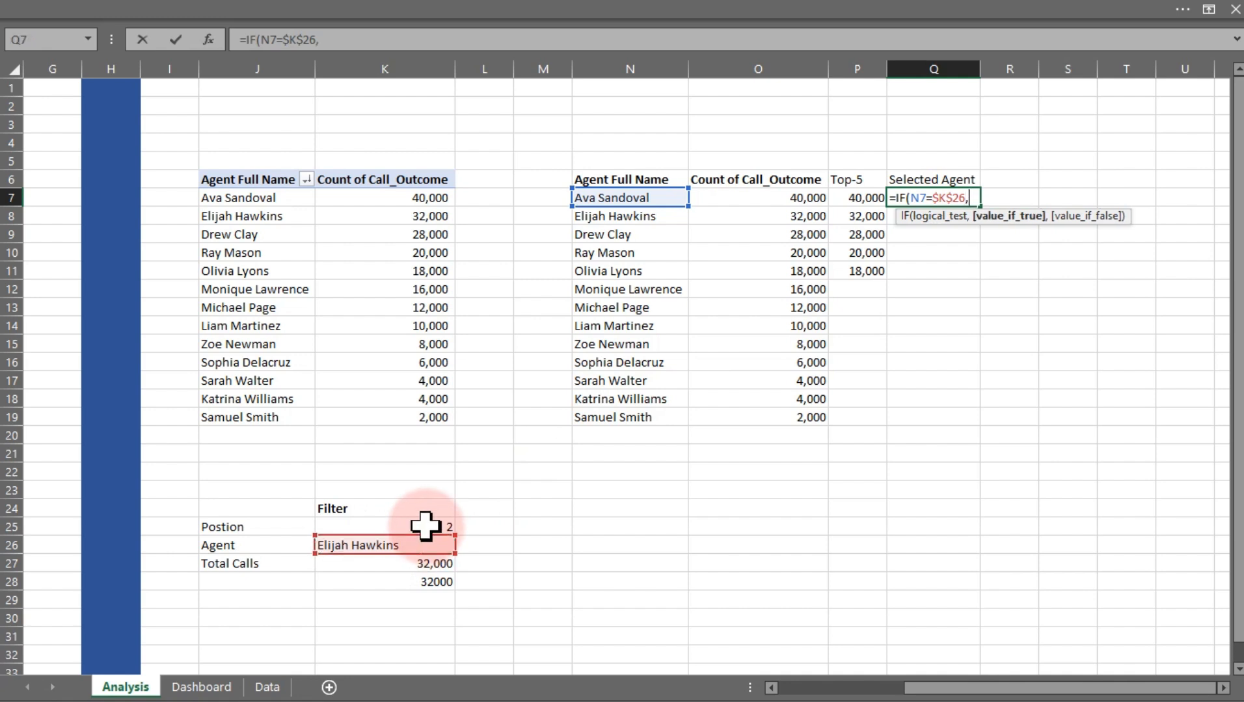
click(414, 563)
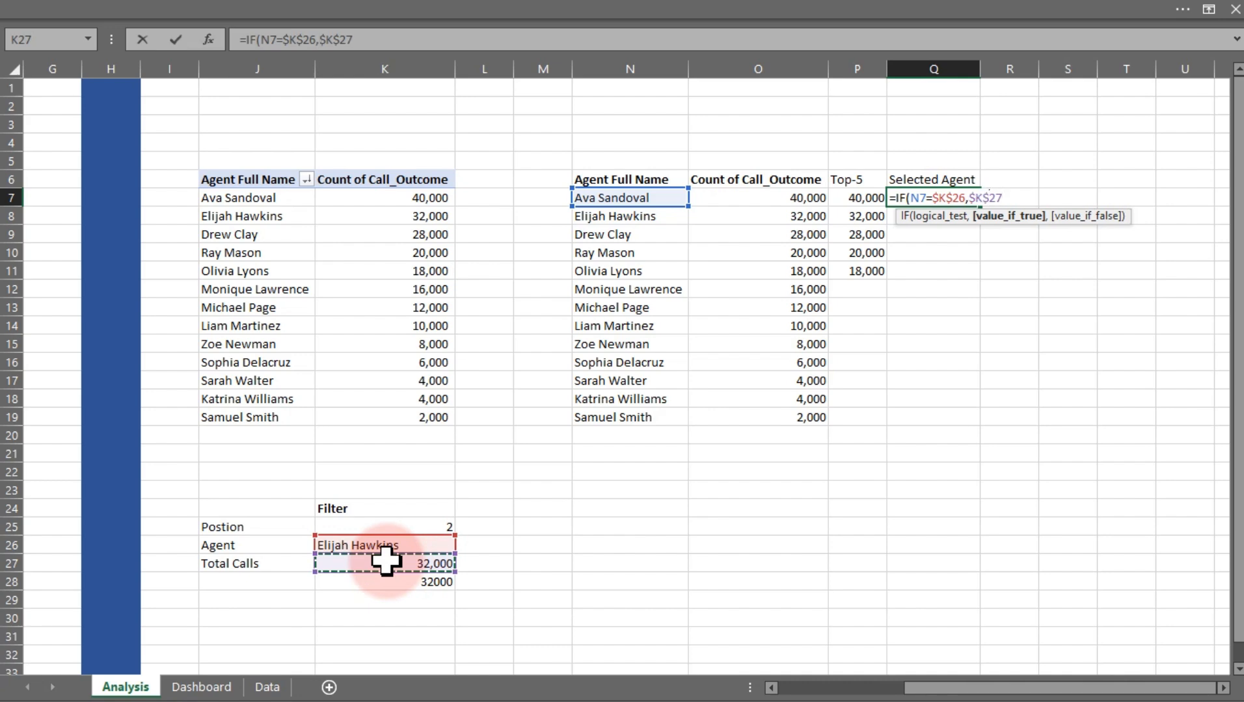
text(,)
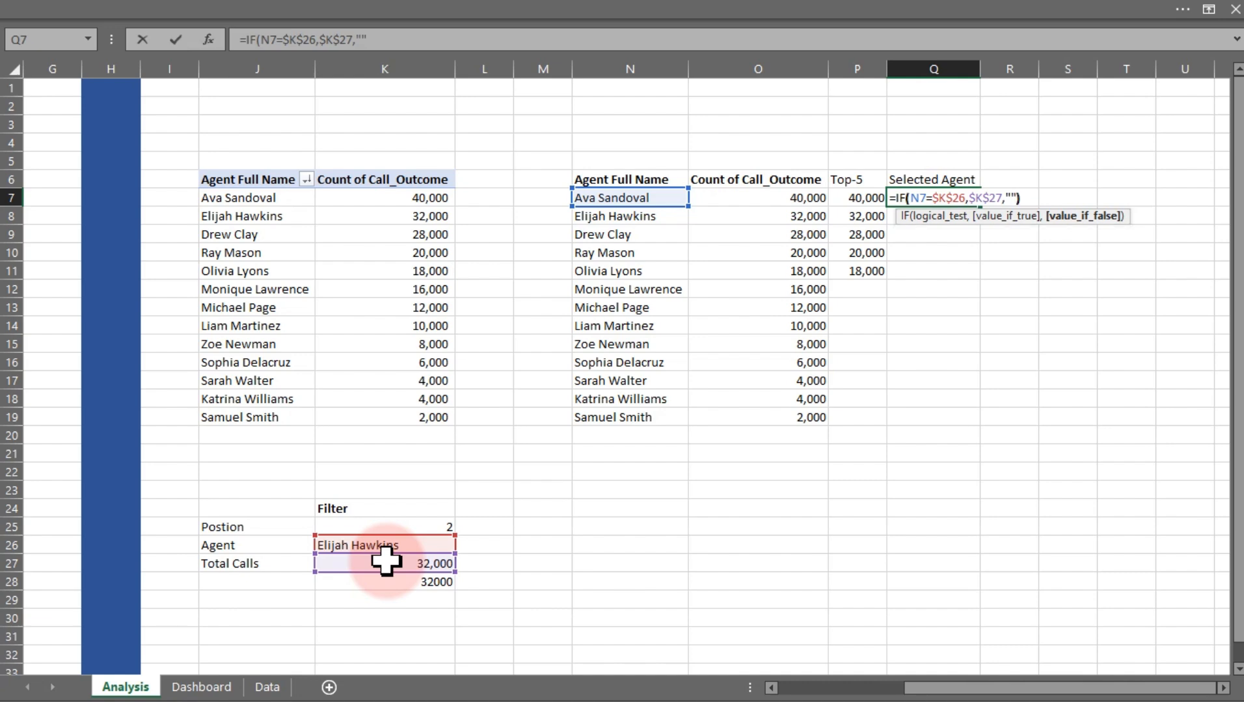
key(Return)
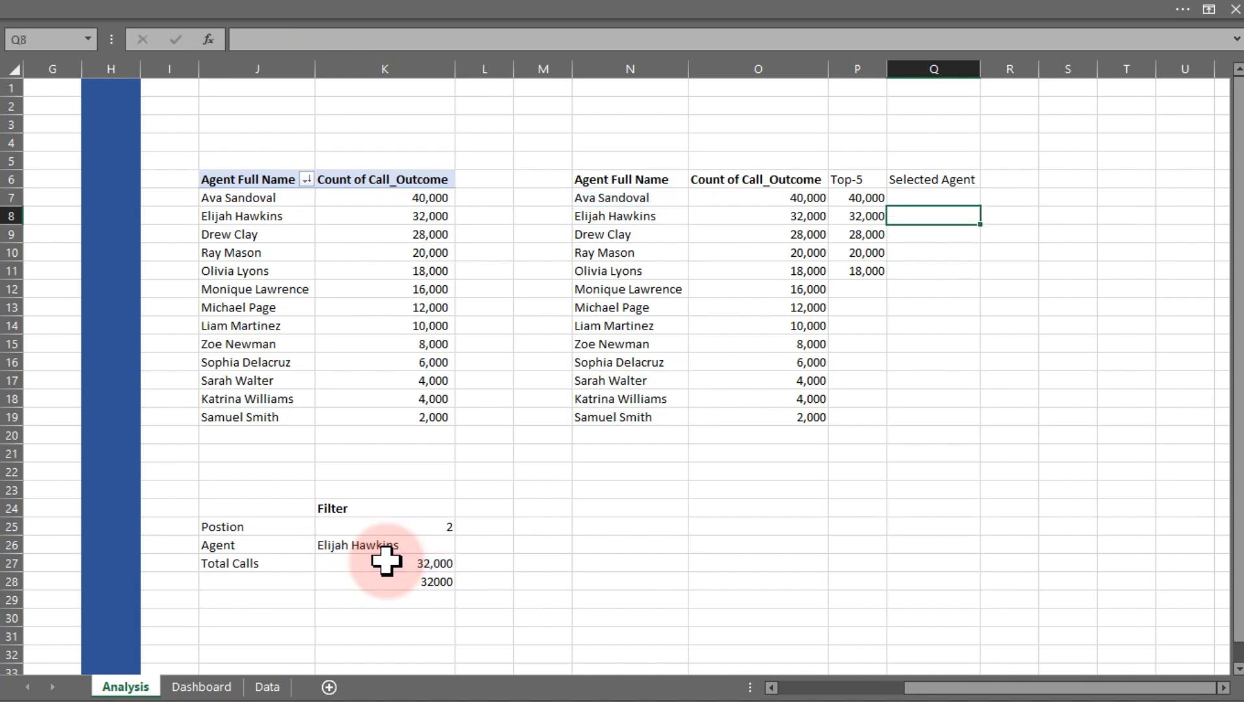
Fill the Q7 formula down through Q19
click(947, 199)
drag(980, 208, 959, 426)
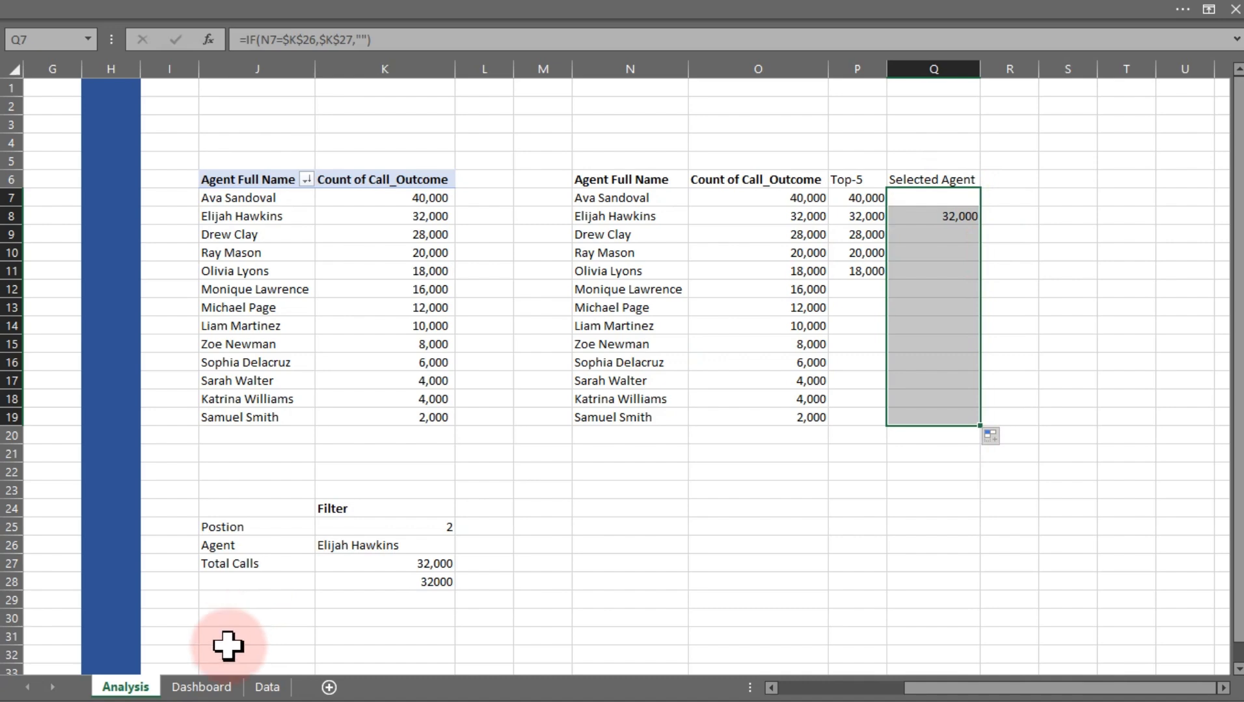
click(201, 686)
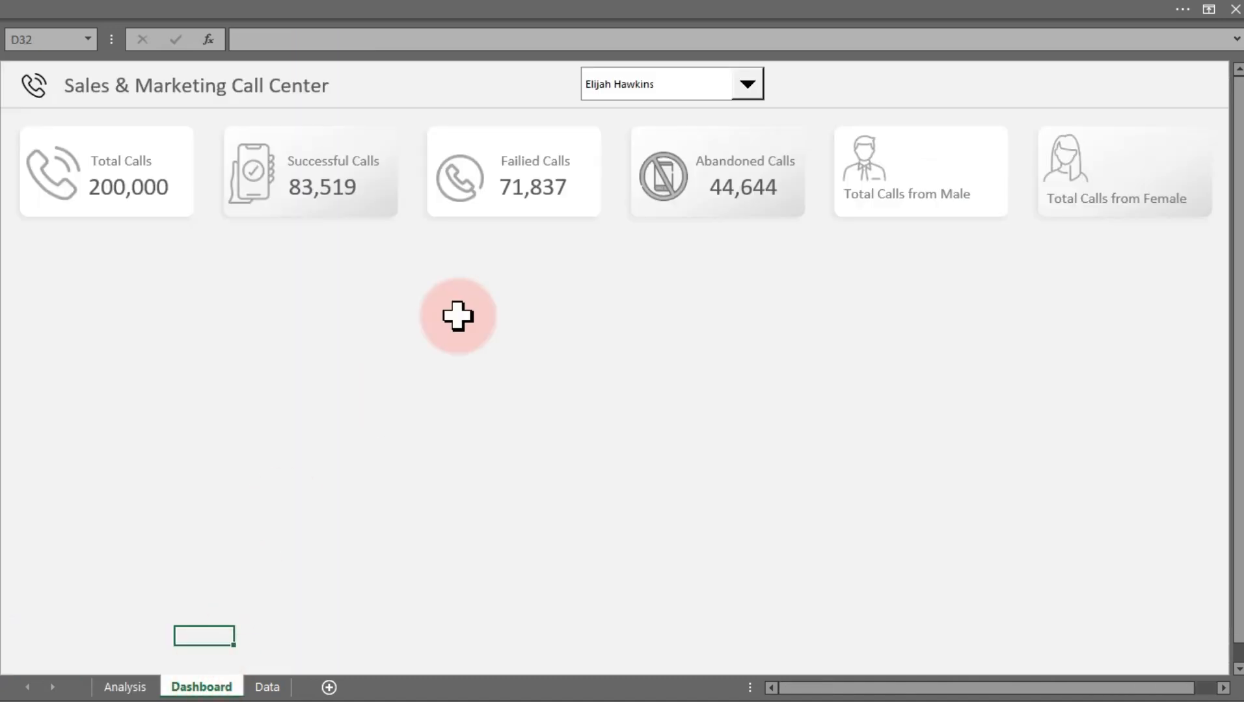
click(710, 85)
click(645, 194)
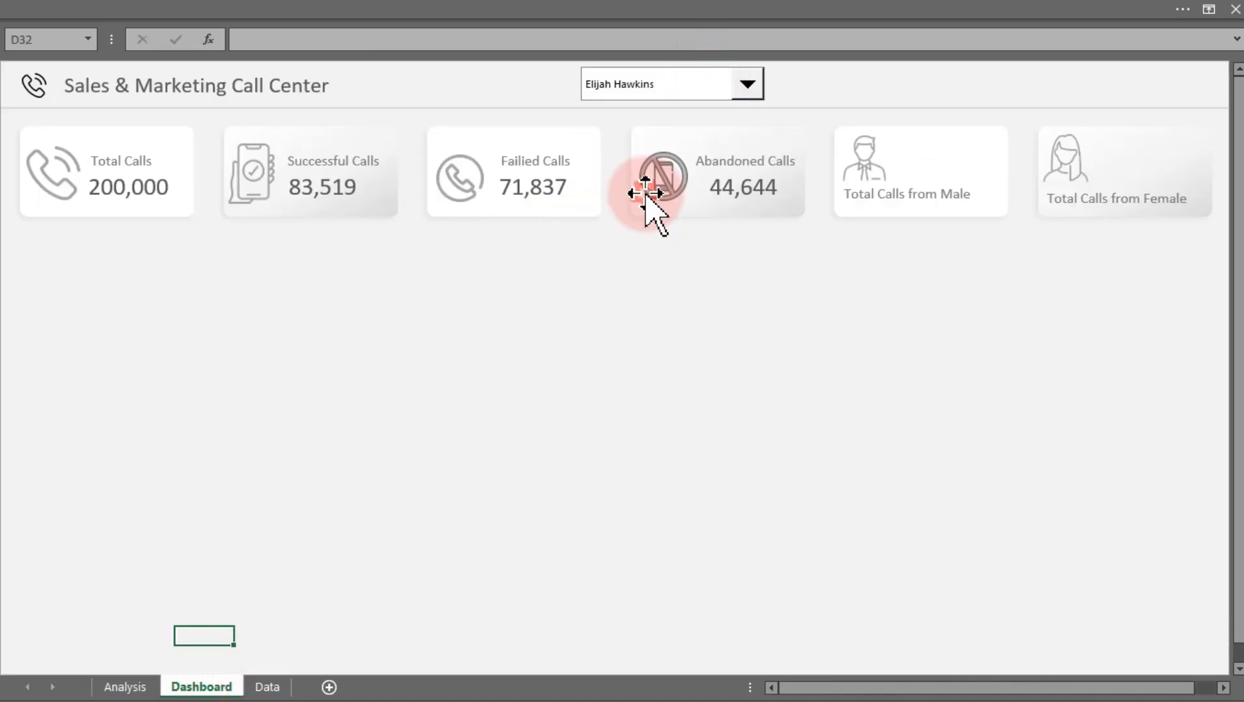
click(125, 687)
click(963, 325)
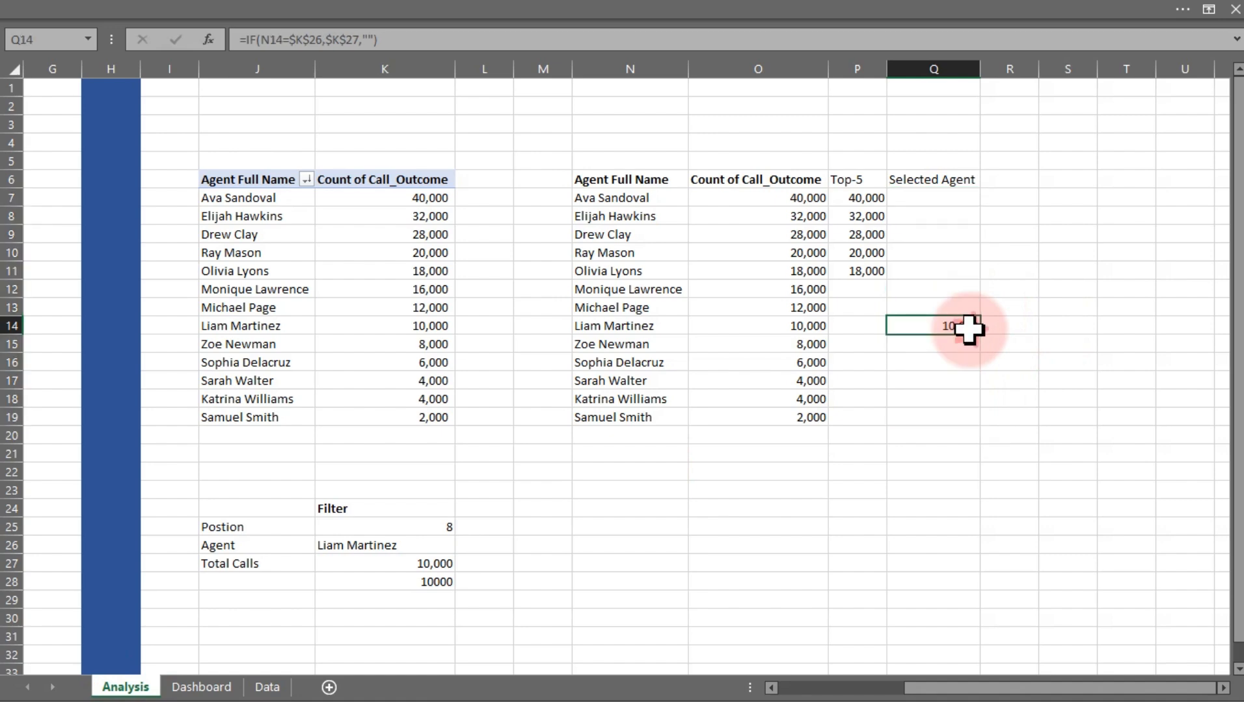
click(406, 566)
click(411, 582)
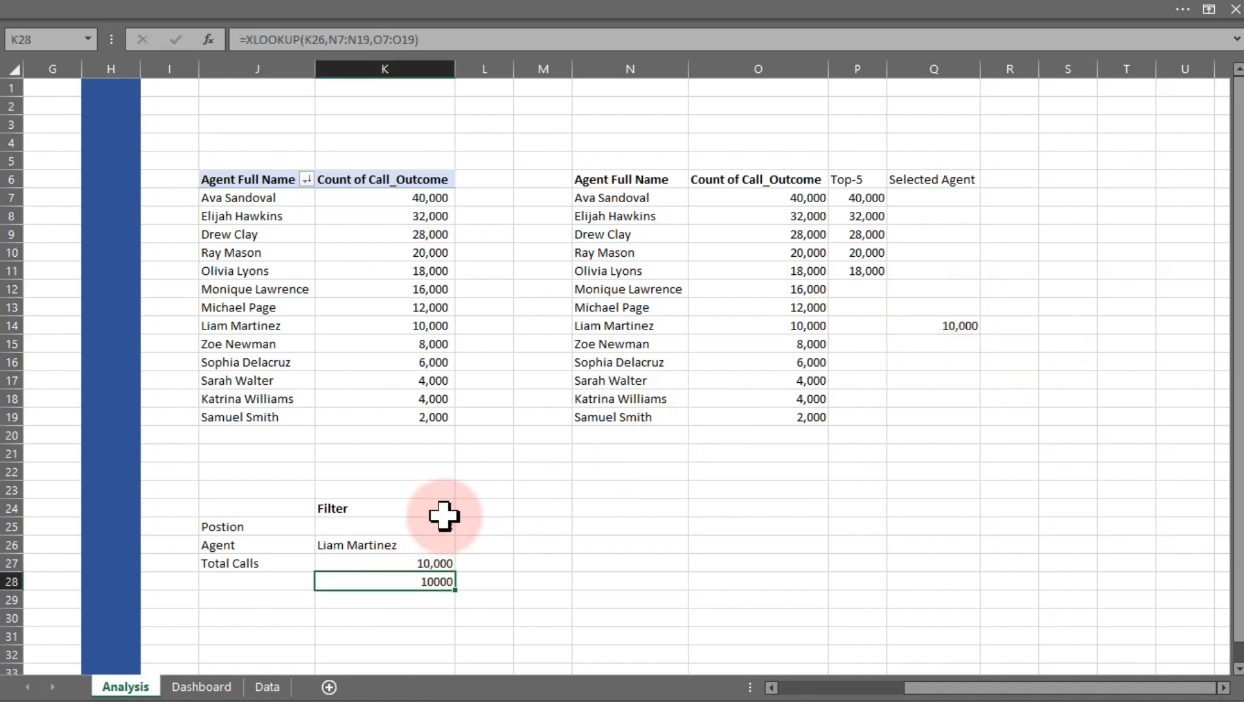
click(621, 325)
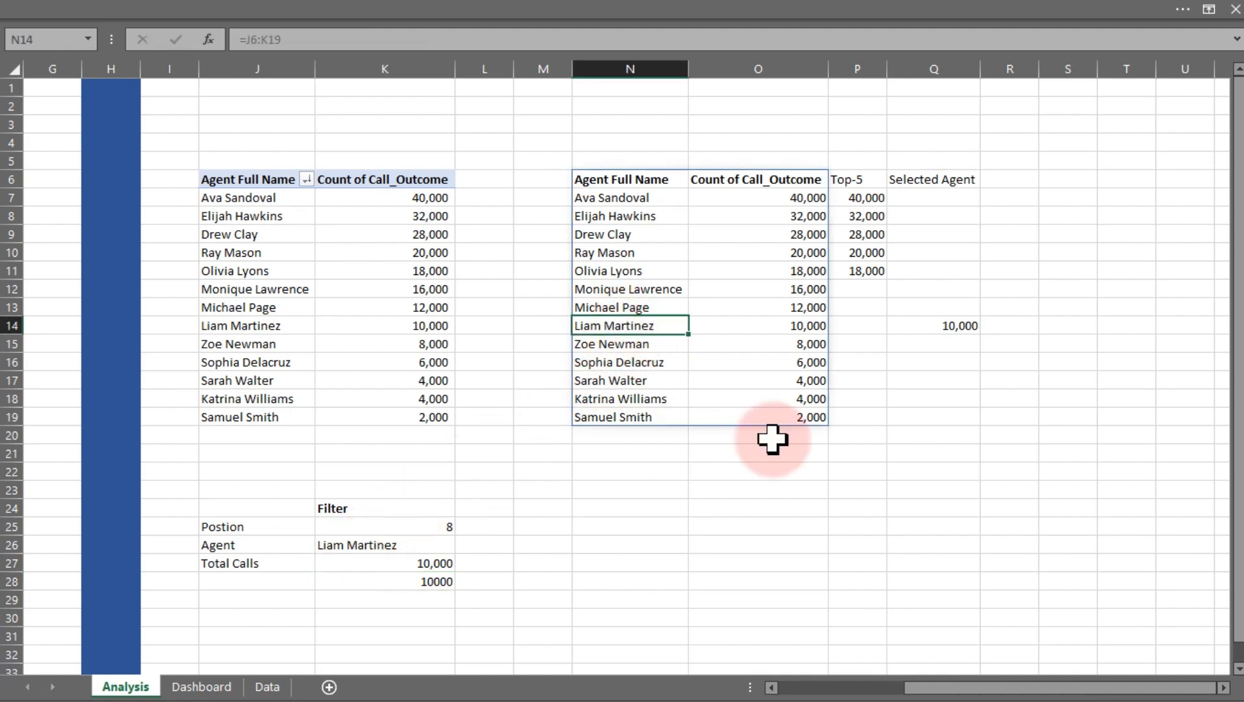
click(934, 328)
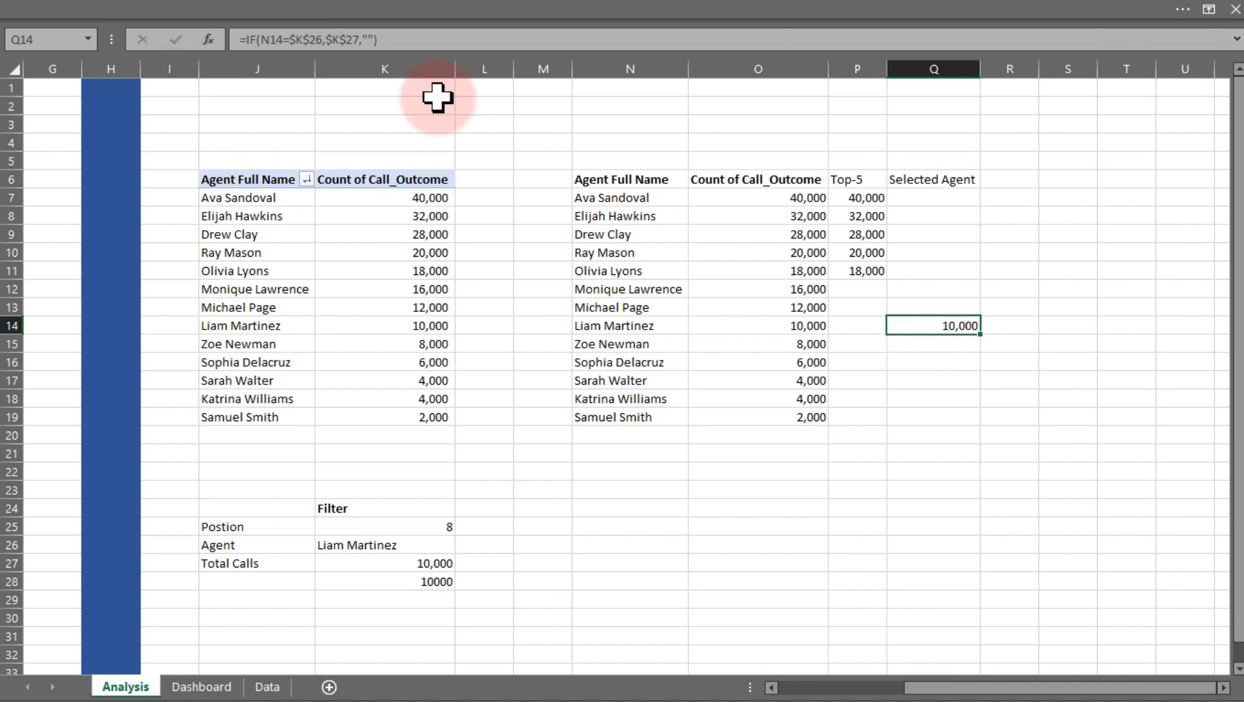
Select the agent table N6:O19 and insert a 2-D clustered bar chart
drag(618, 180, 757, 417)
click(37, 8)
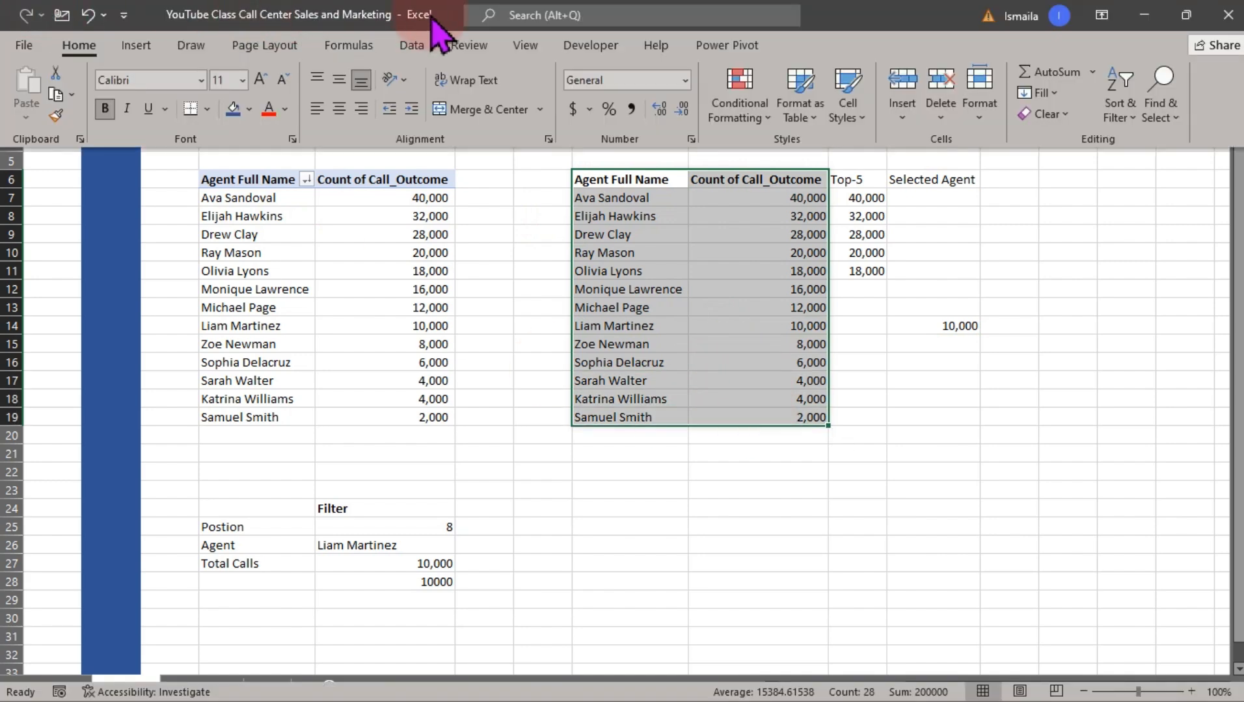
click(136, 45)
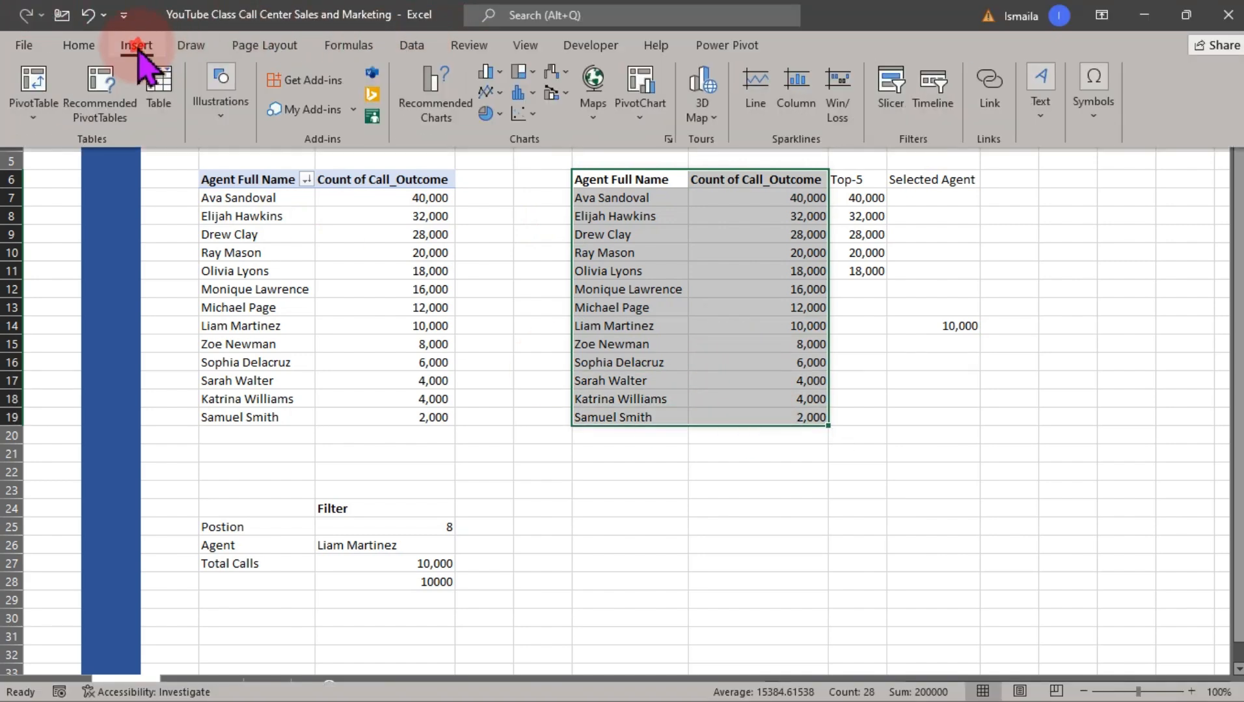
click(491, 73)
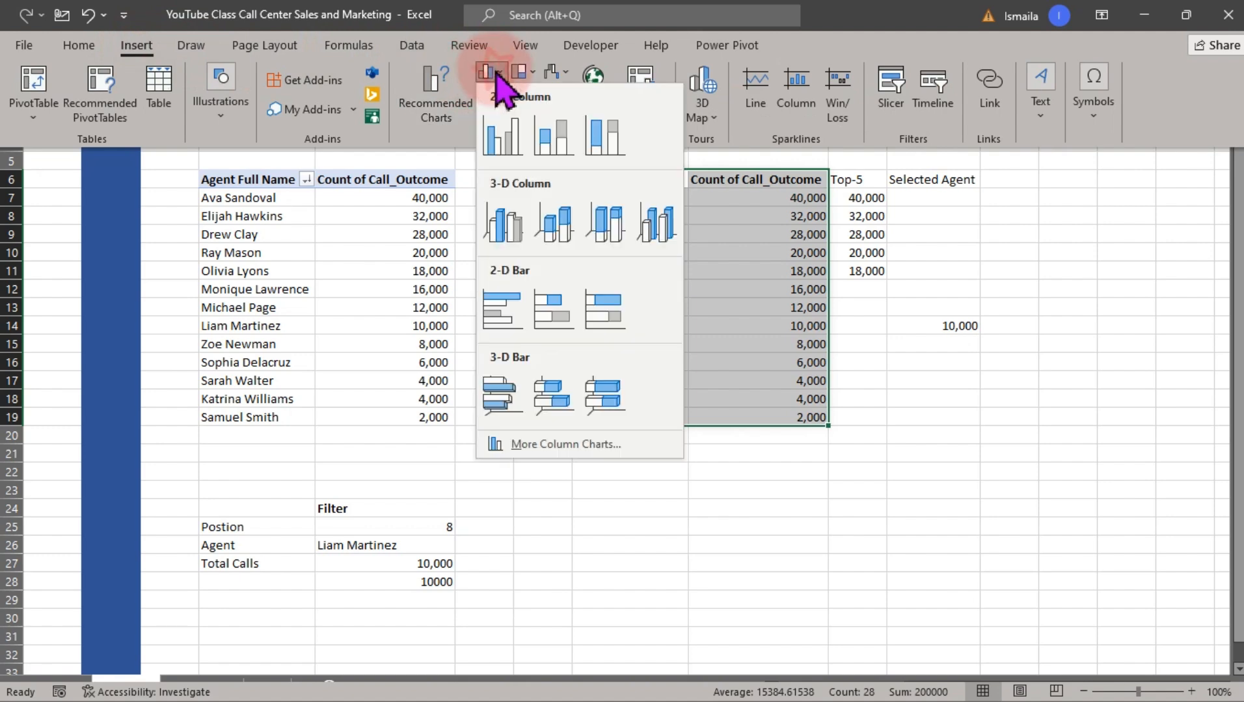
click(508, 311)
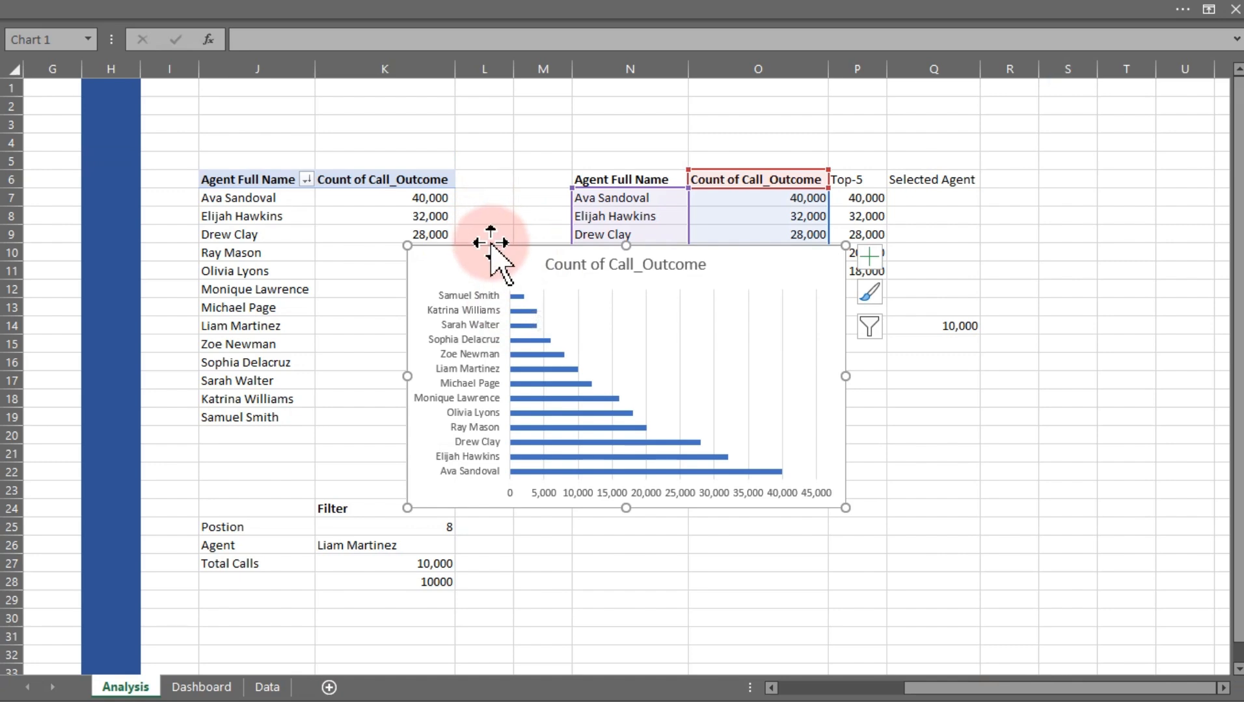
Move the bar chart up over columns J to N, starting around row 5
drag(491, 247, 361, 167)
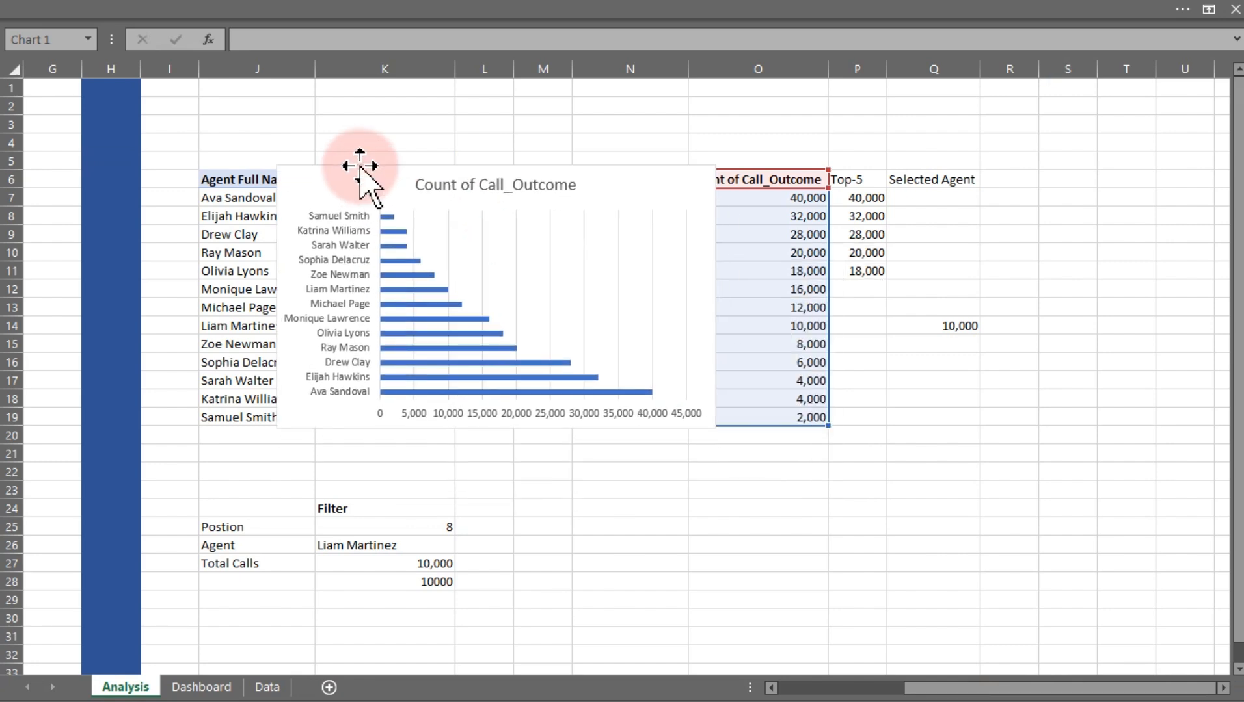
drag(715, 424, 679, 550)
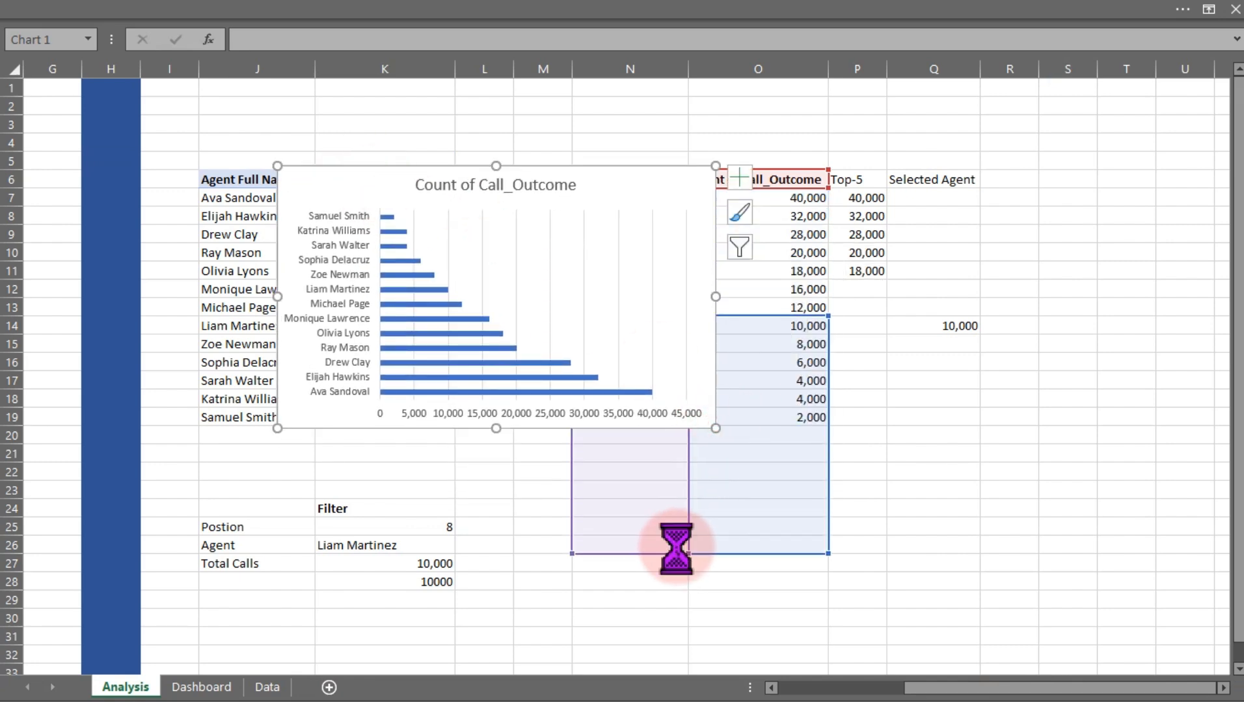
click(677, 548)
key(ctrl+z)
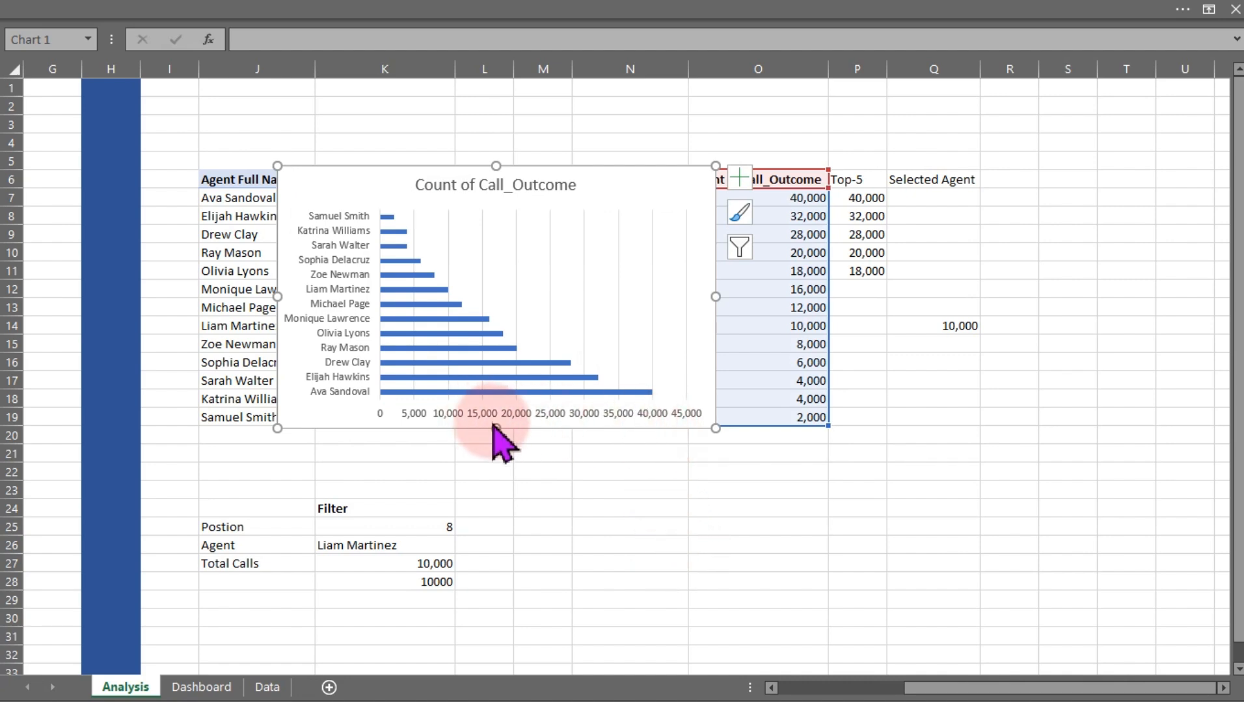
Stretch the chart down to about row 27 and delete its horizontal value axis
drag(495, 428, 497, 576)
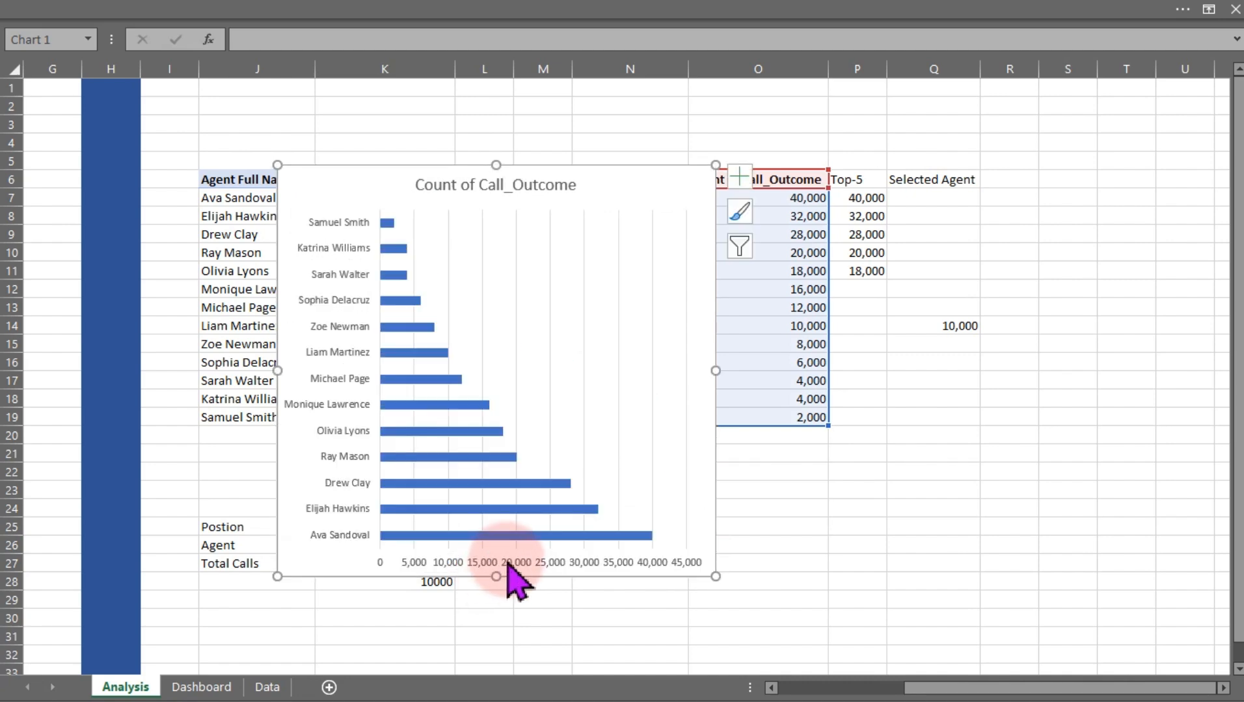
click(508, 563)
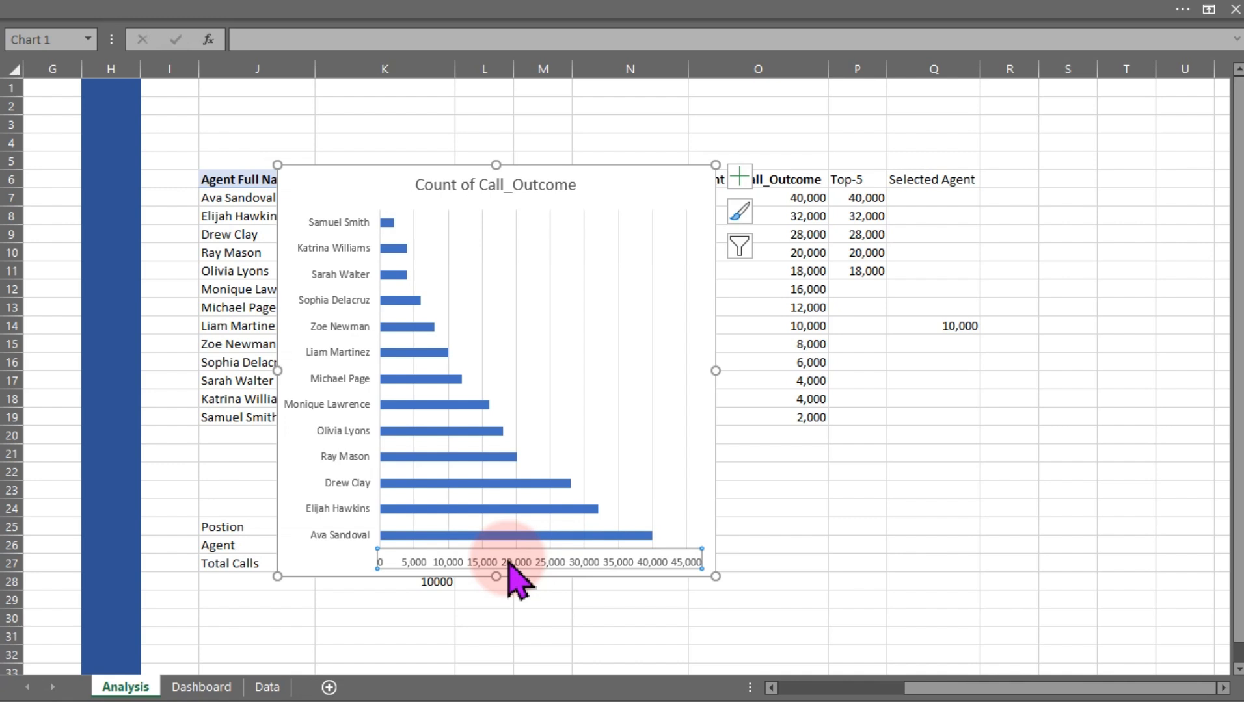
key(Delete)
Delete the bar chart's title and remove its gridlines
click(502, 188)
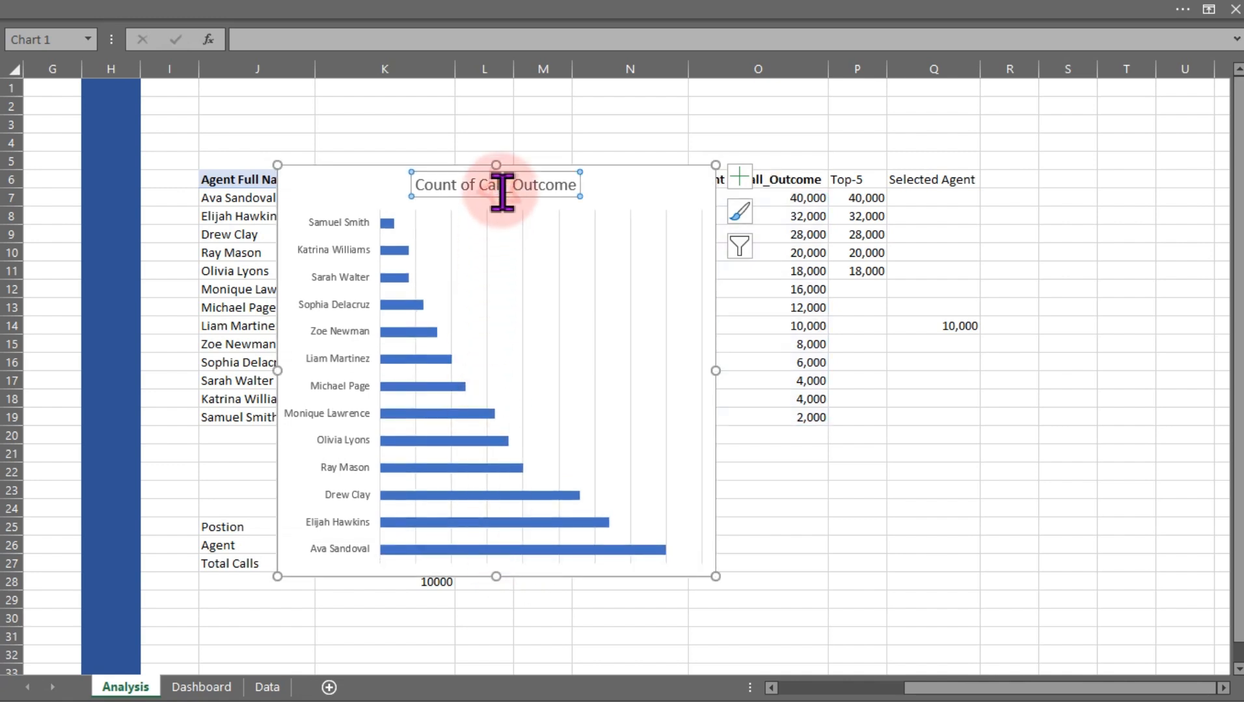
key(Delete)
click(451, 240)
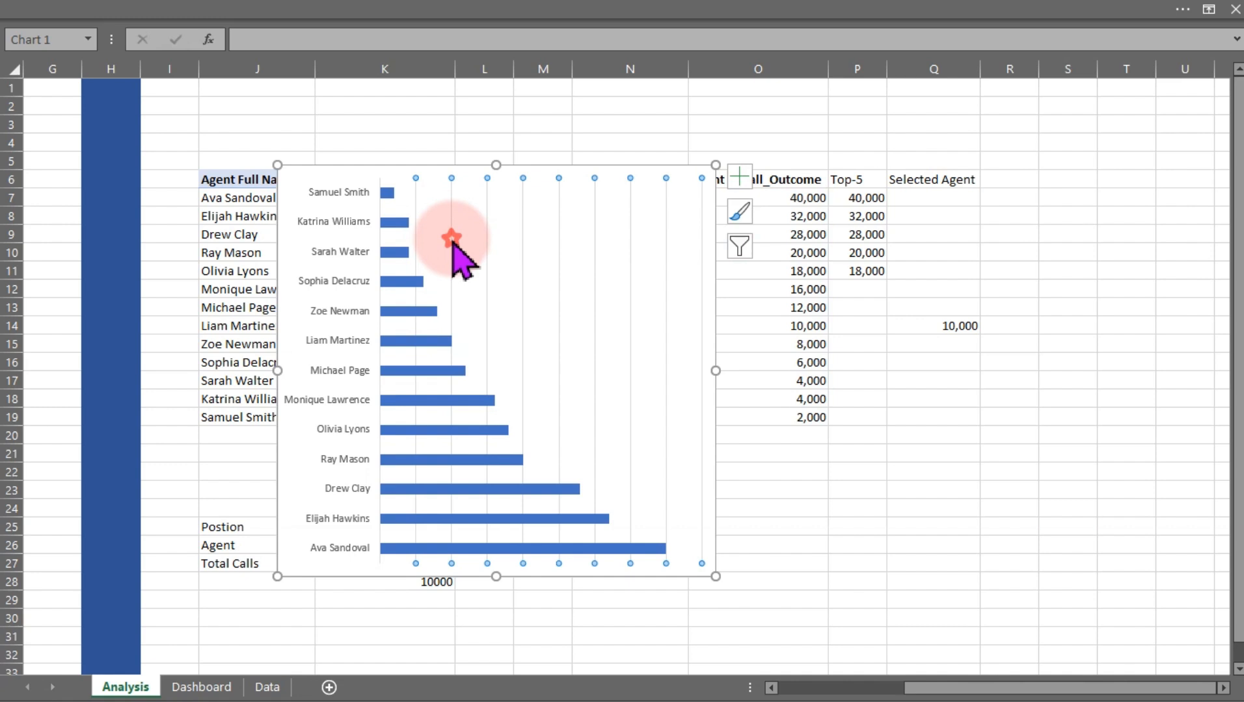
click(740, 176)
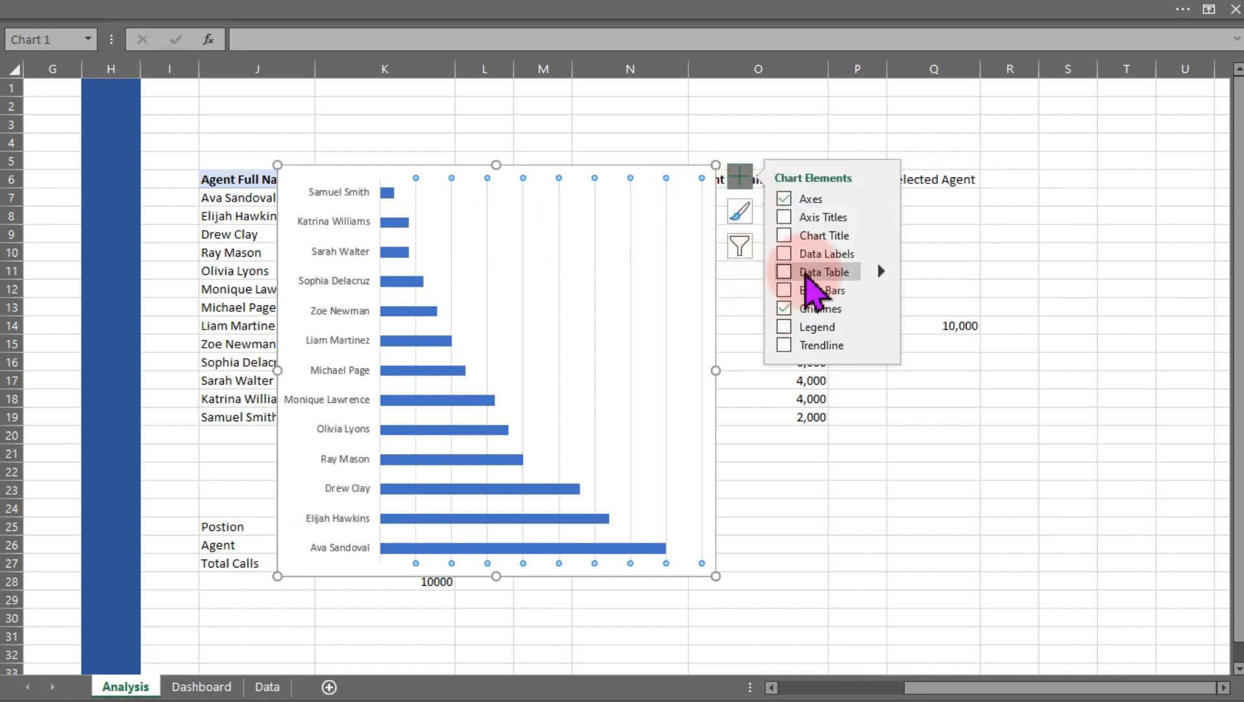
click(785, 309)
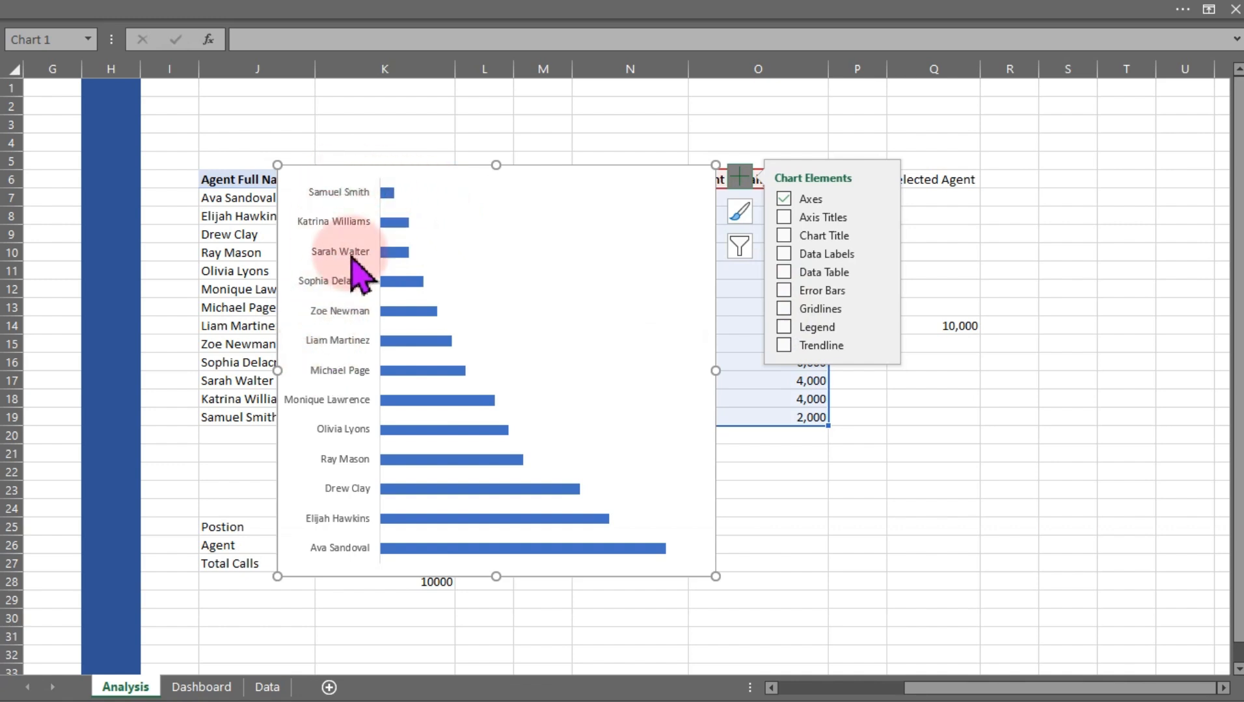
Set the chart's vertical category axis to show categories in reverse order
double_click(411, 162)
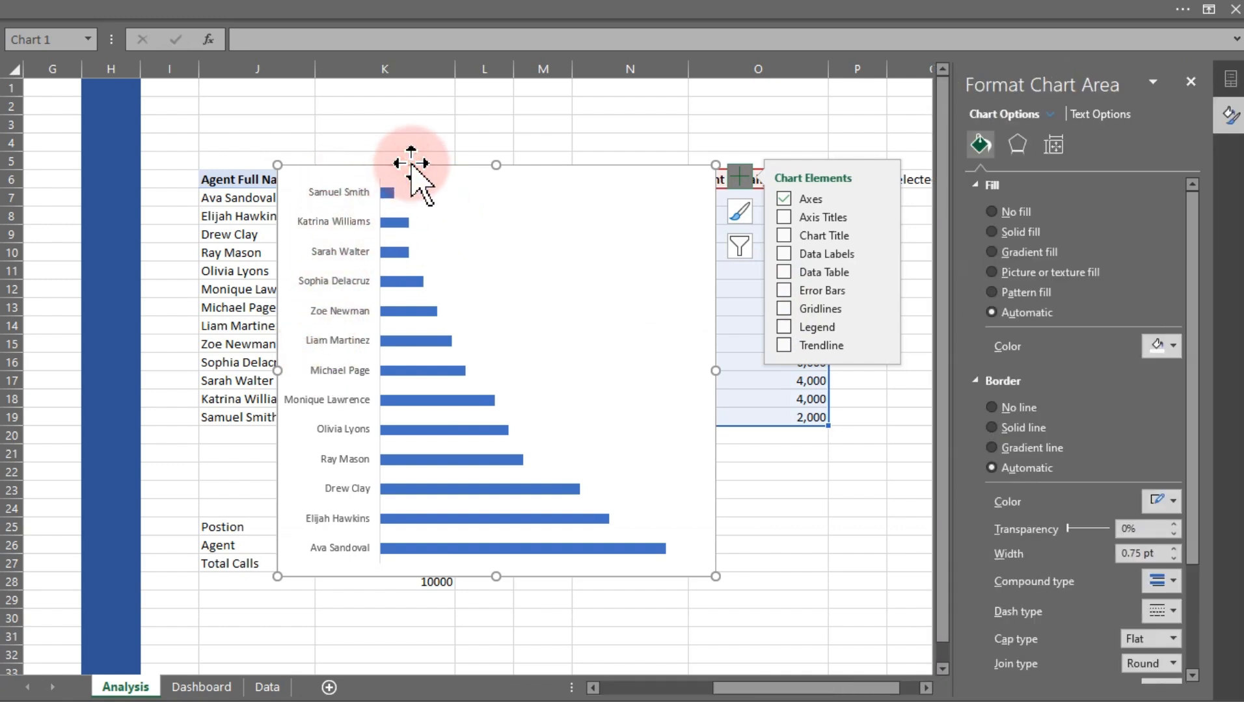
click(333, 267)
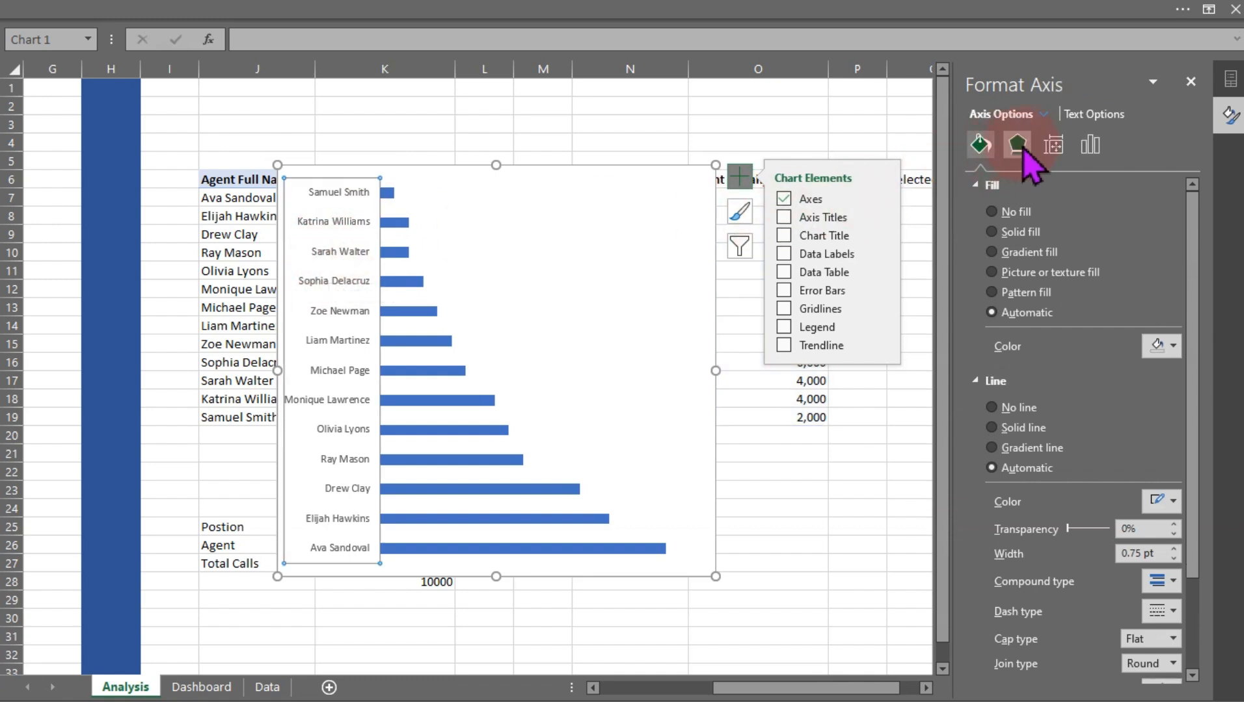
click(1090, 149)
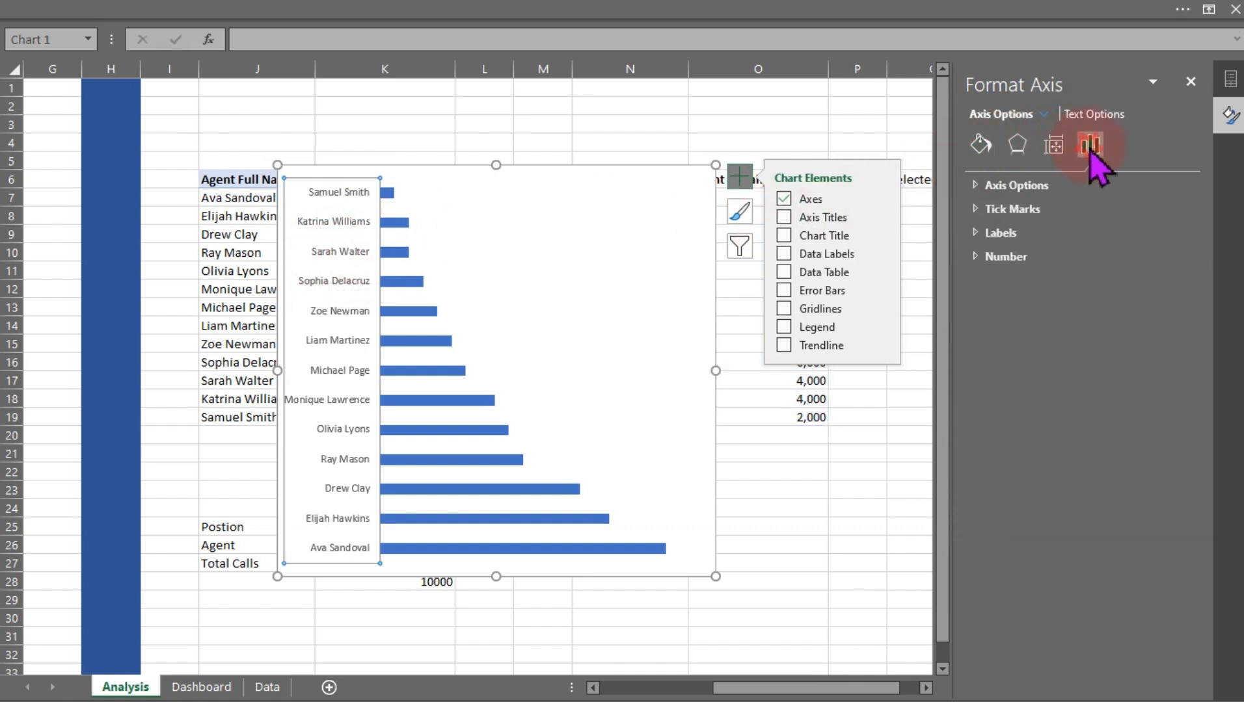
click(988, 188)
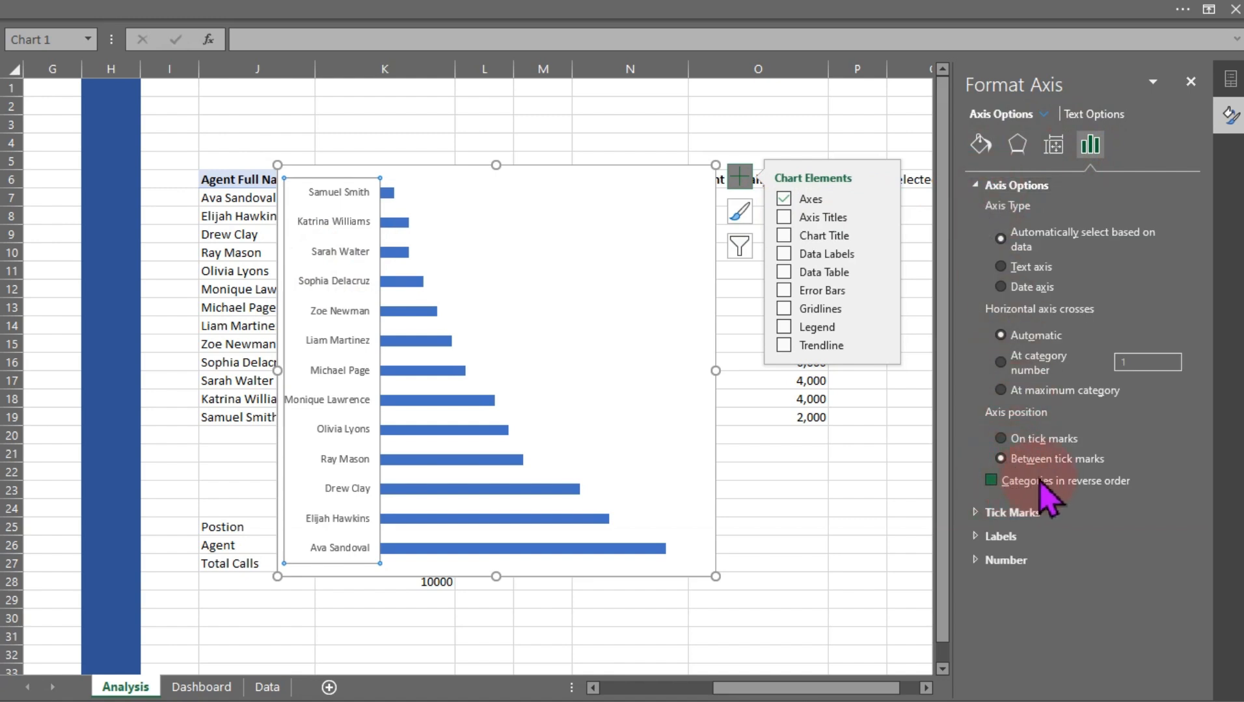
click(991, 481)
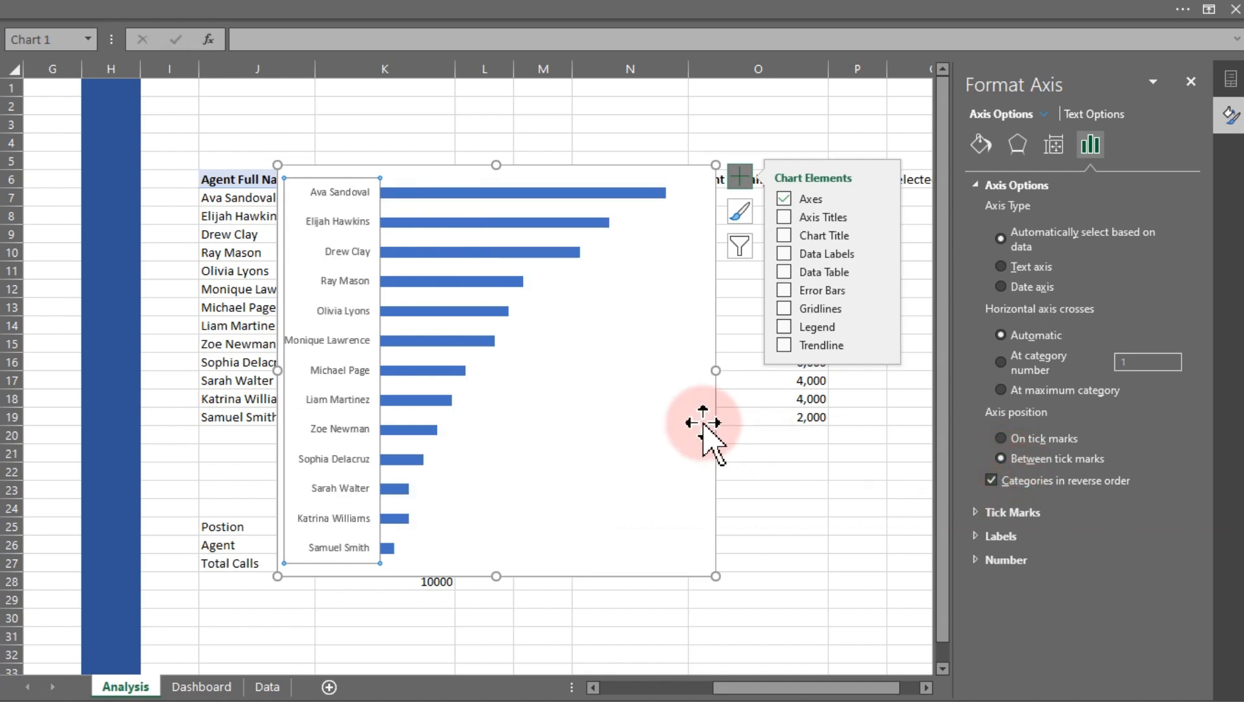
Move the bar chart left so it starts around column I, and close the formatting pane
click(495, 223)
click(1041, 148)
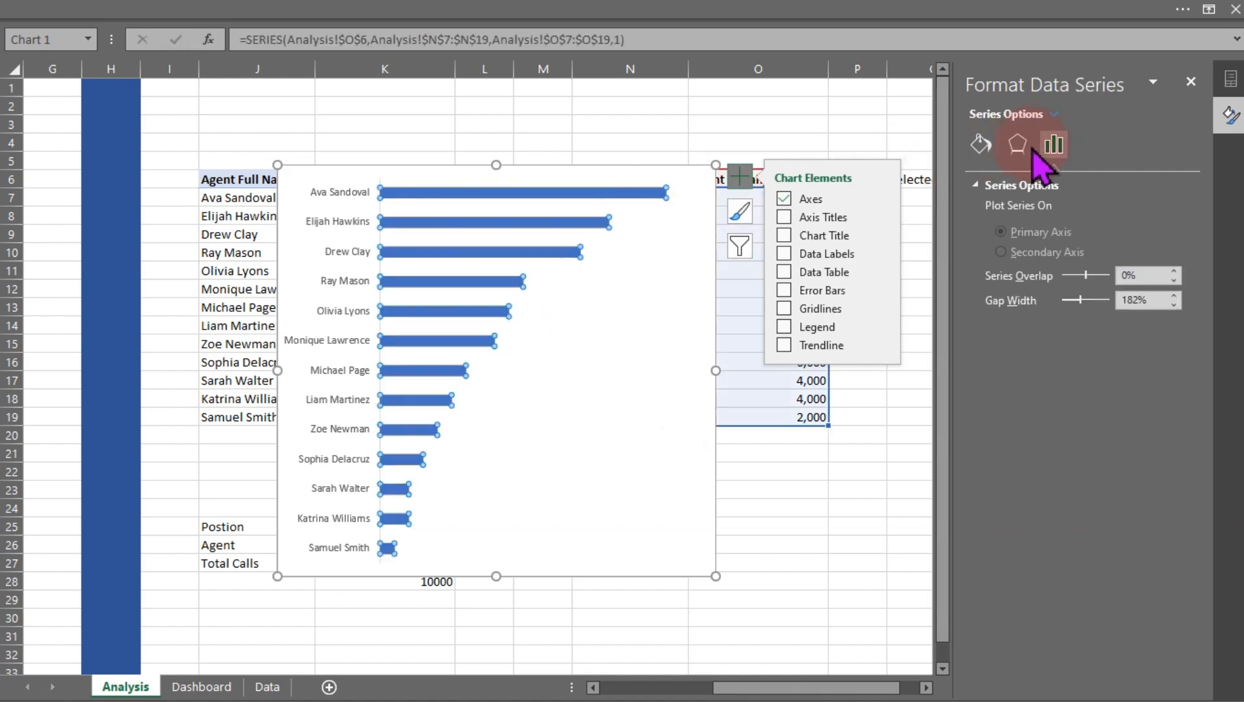
drag(715, 246, 609, 248)
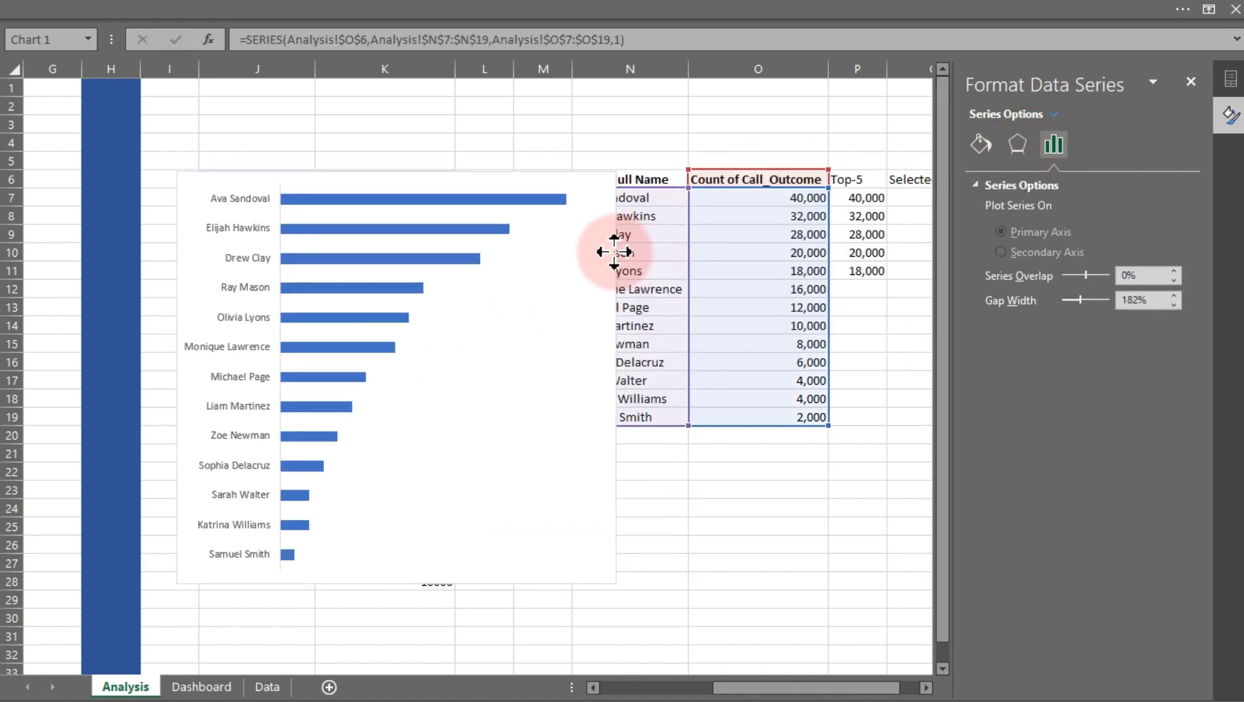
click(1200, 91)
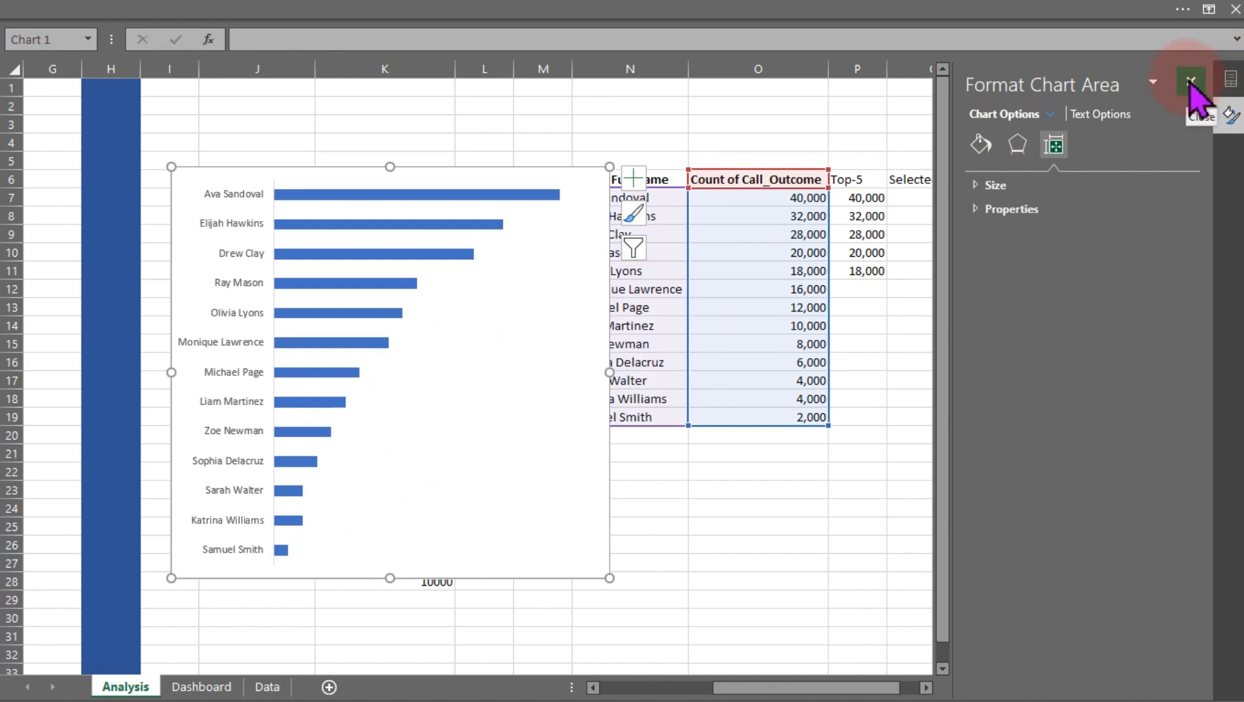
click(1190, 82)
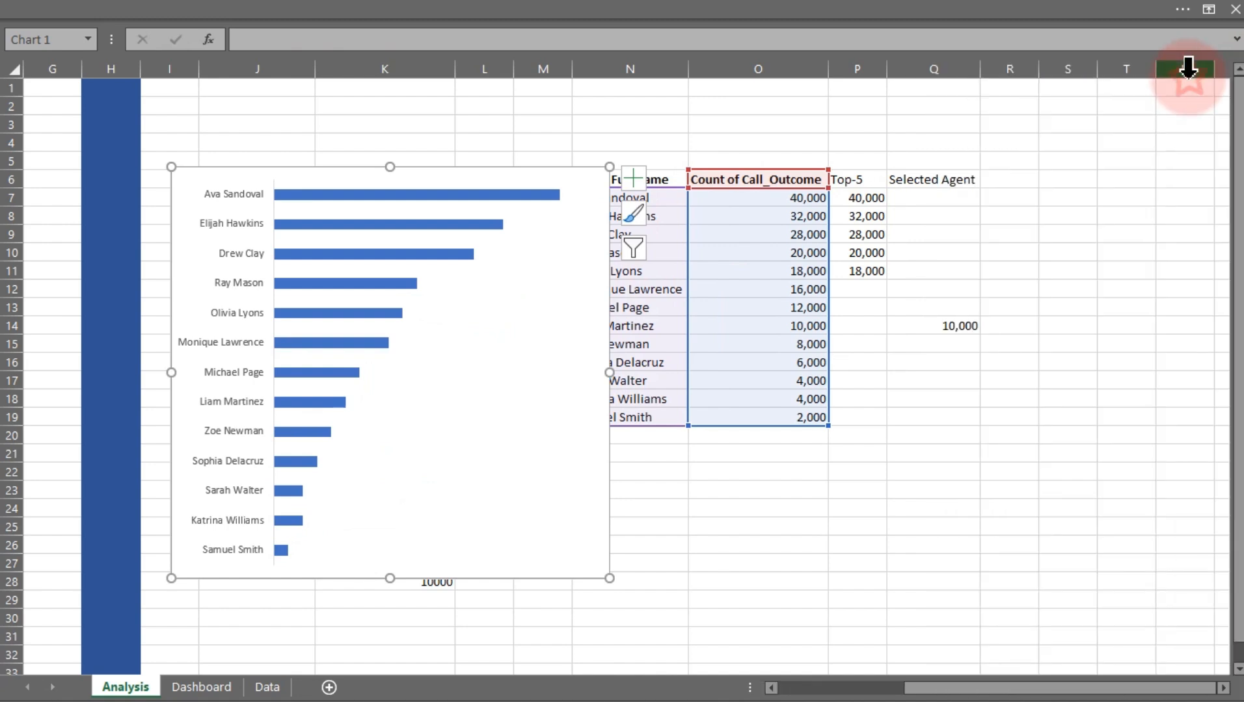
Add a chart series named from P6 (Top-5) with values P7:P19
right_click(445, 251)
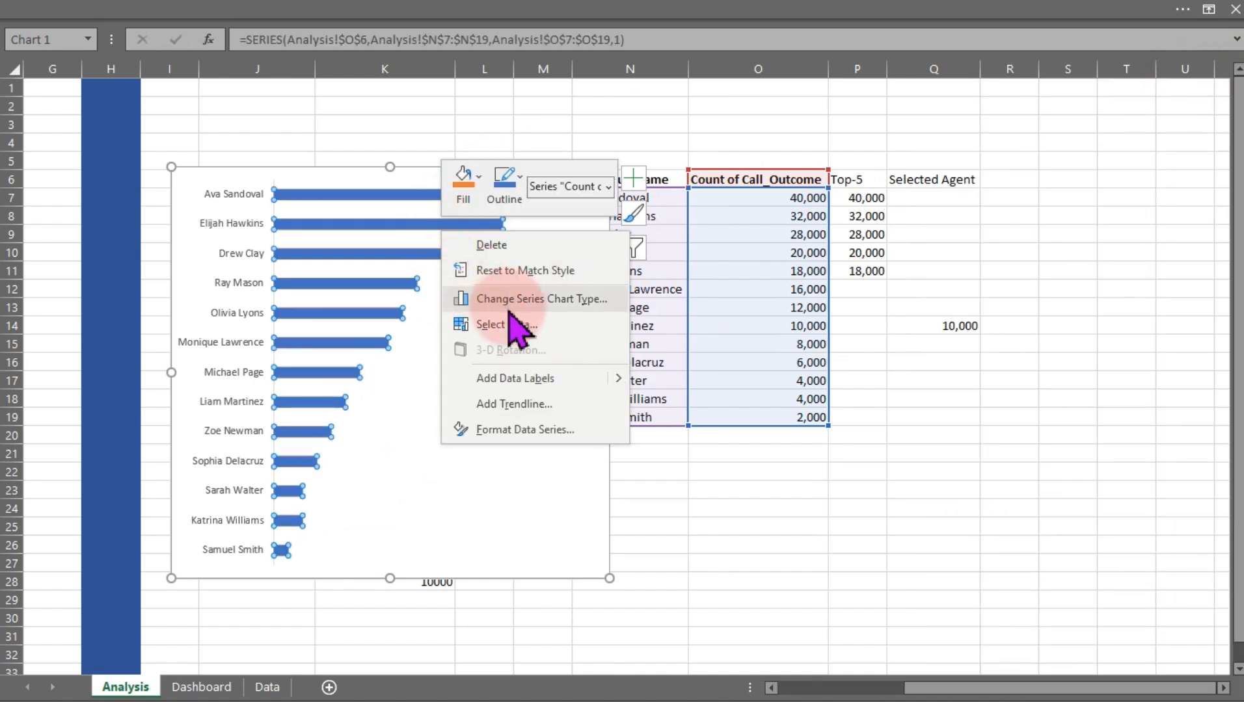
click(509, 324)
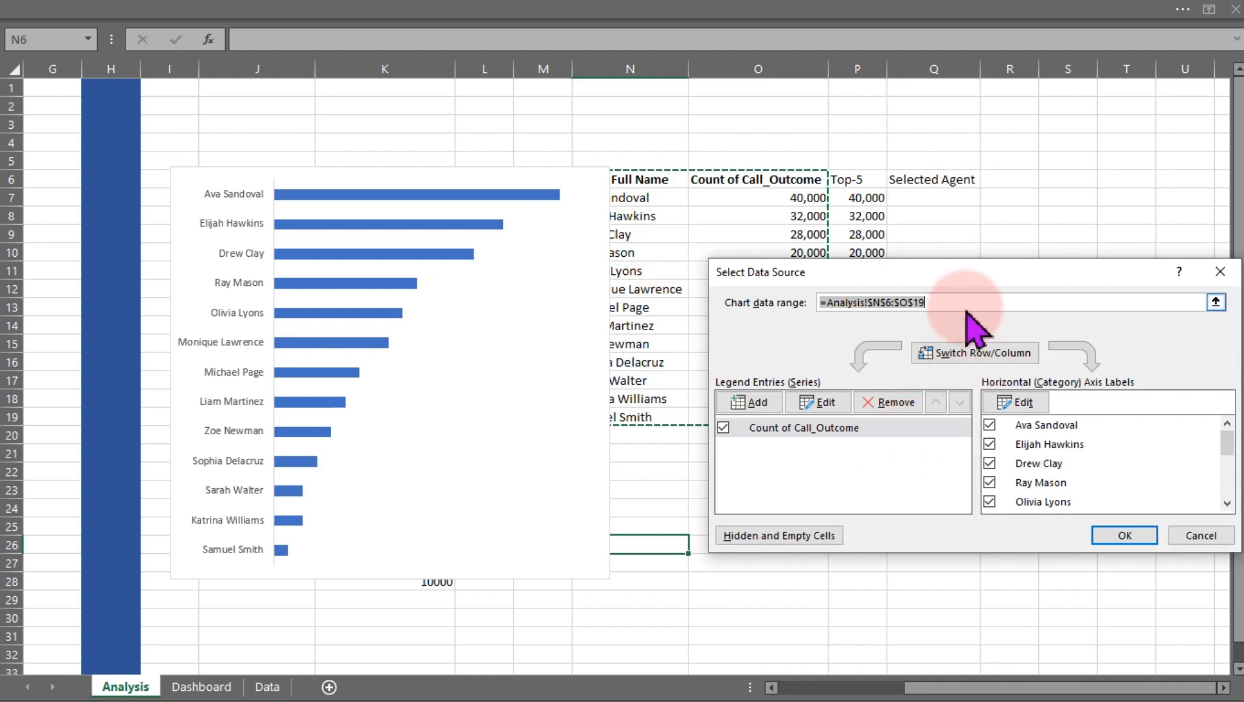
drag(981, 274, 485, 349)
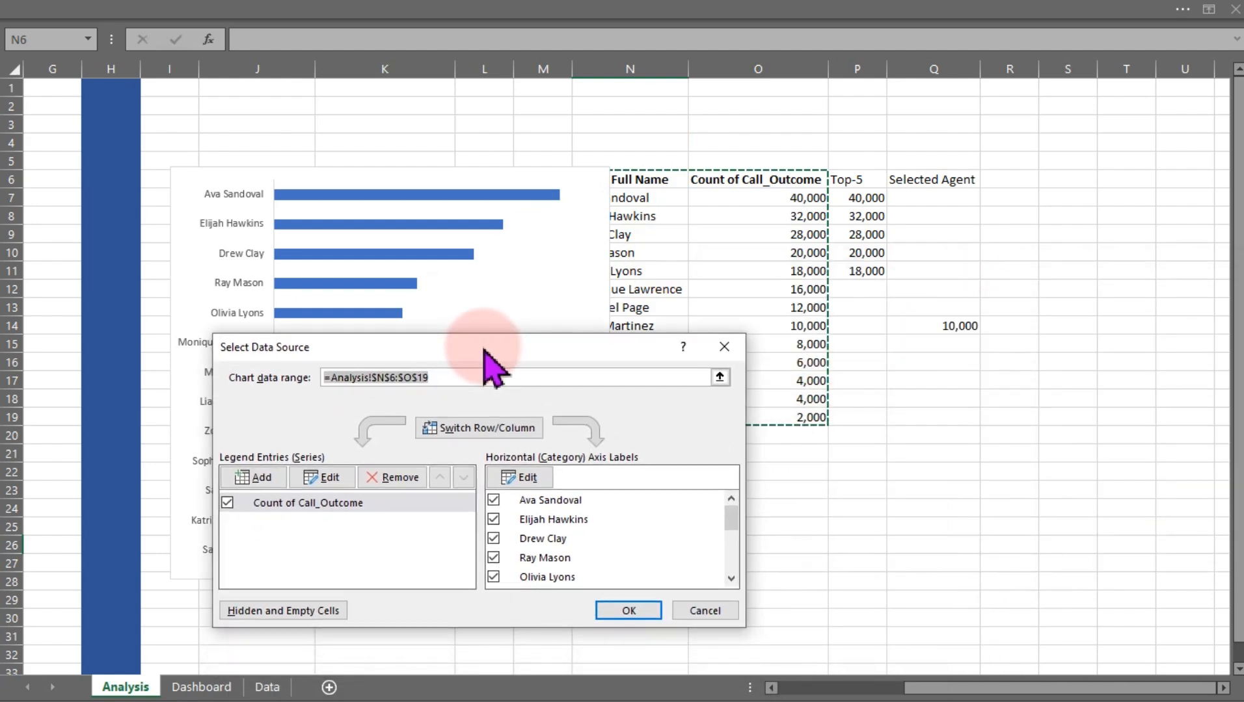
click(257, 477)
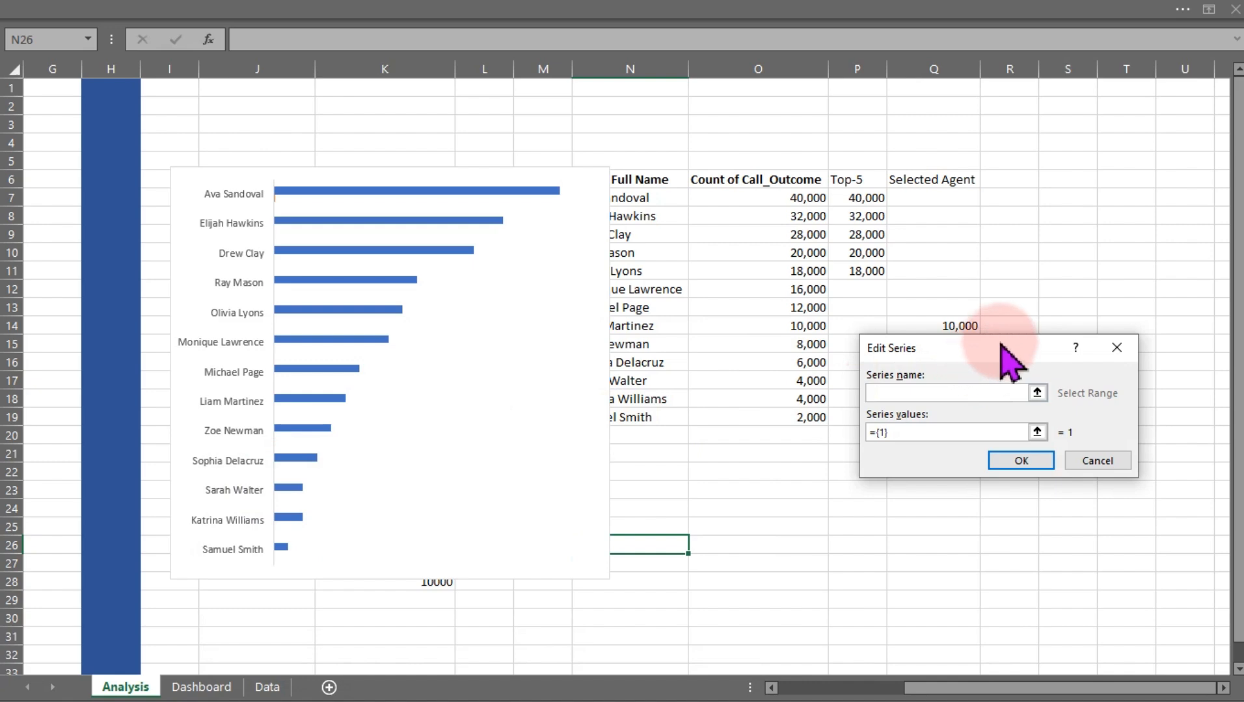
drag(996, 348, 468, 479)
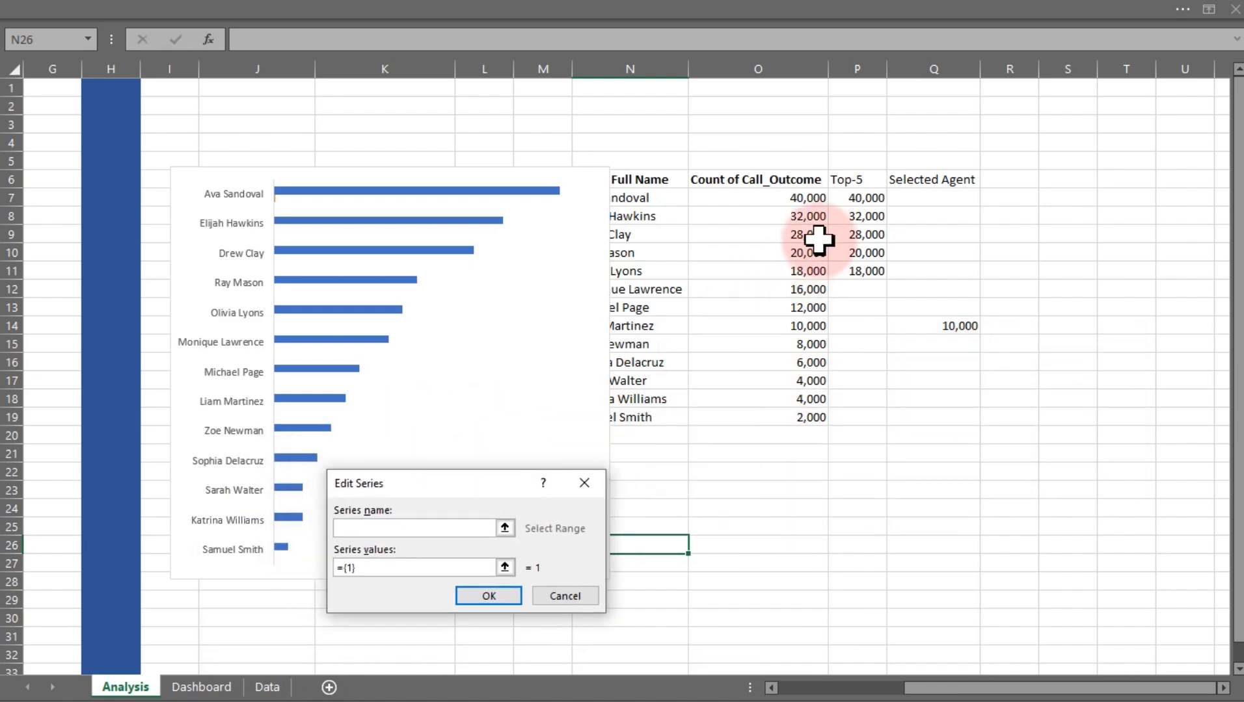
click(844, 188)
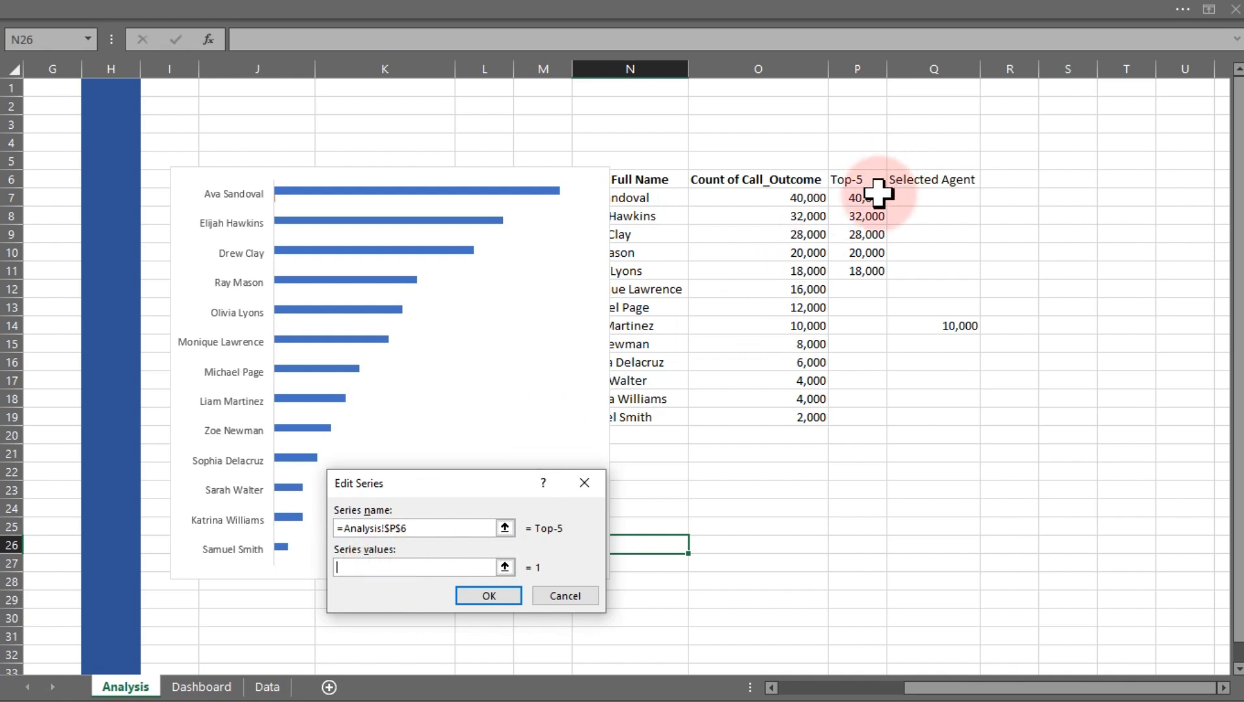
drag(870, 197, 866, 416)
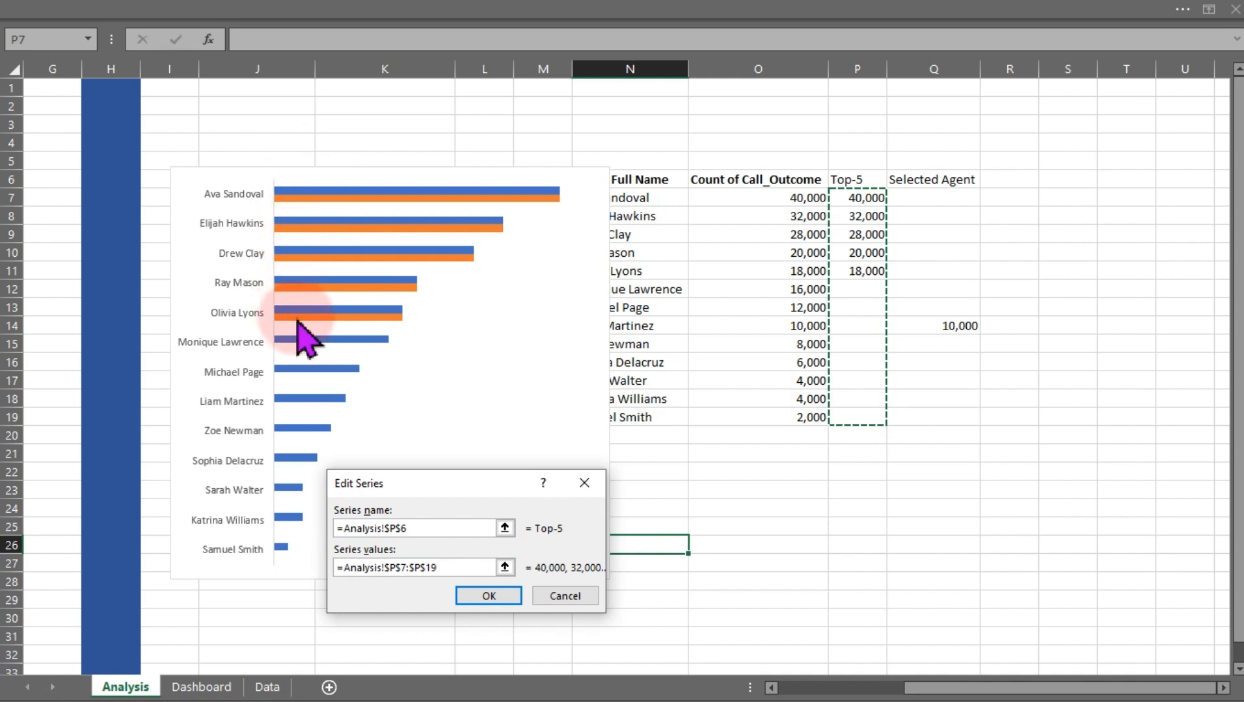
click(482, 593)
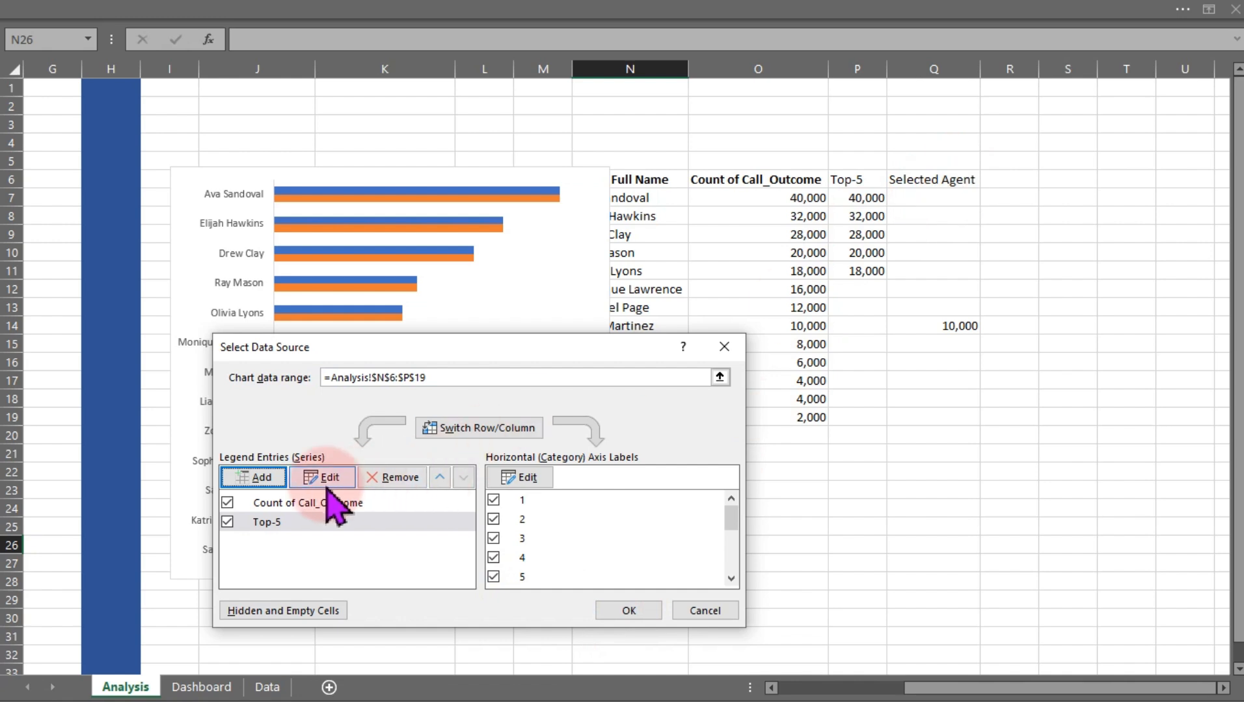
Add a Selected Agent series named from Q6 with values Q7:Q19, and confirm the data source
click(255, 478)
click(911, 176)
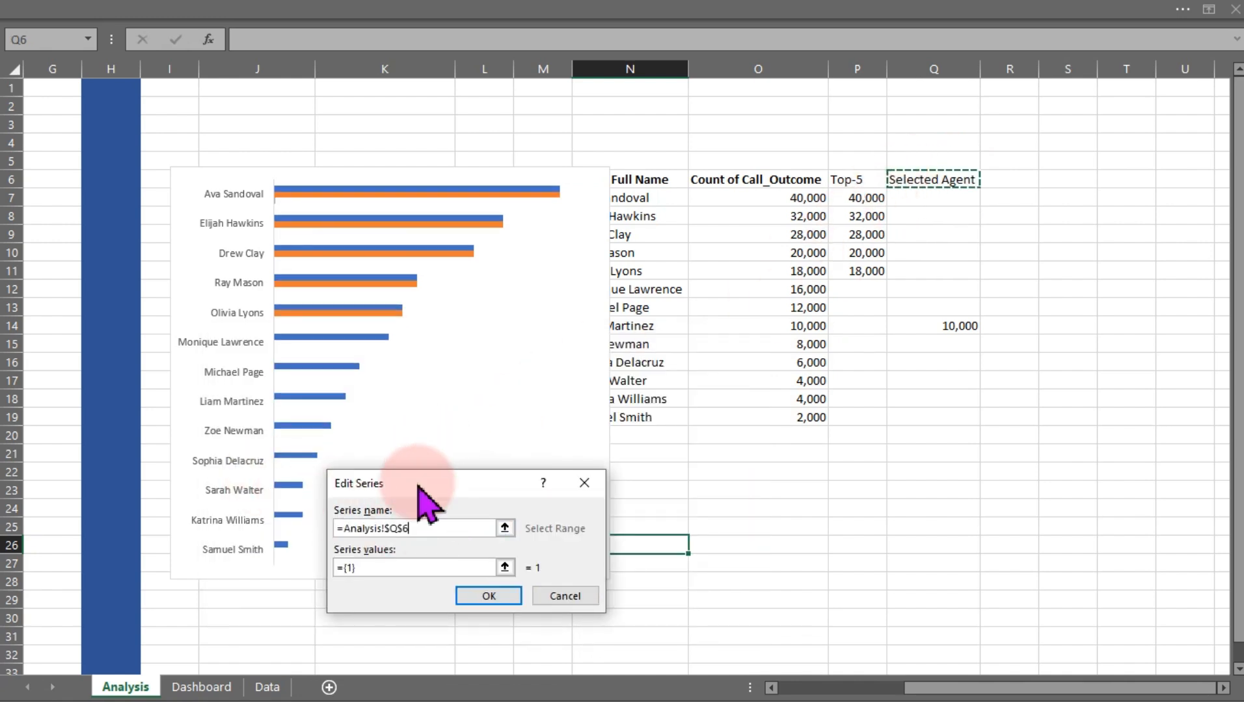
click(398, 568)
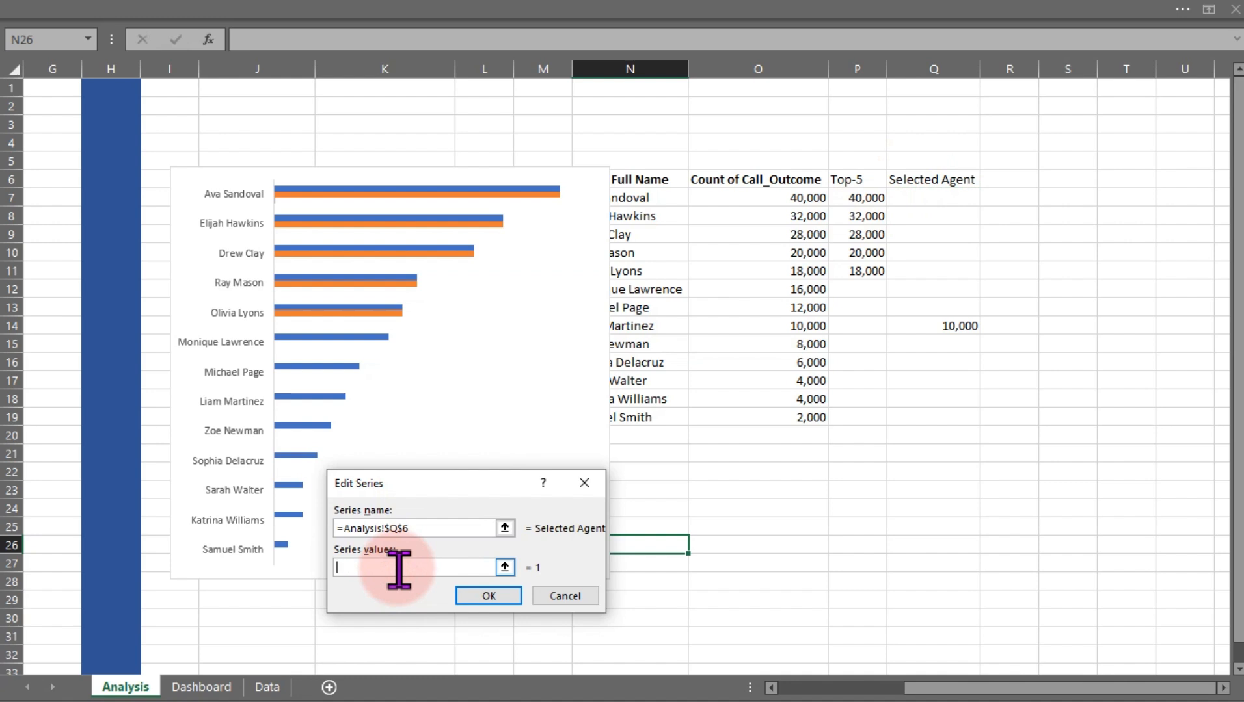
click(928, 190)
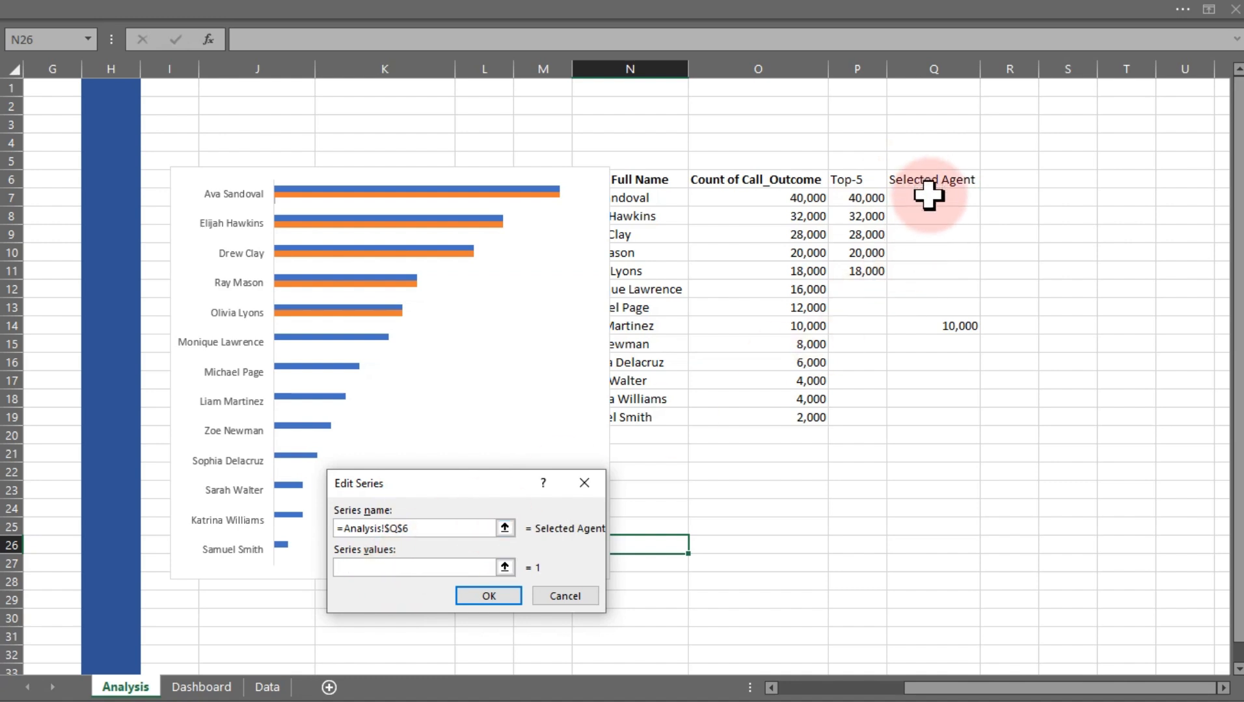
drag(928, 195, 916, 411)
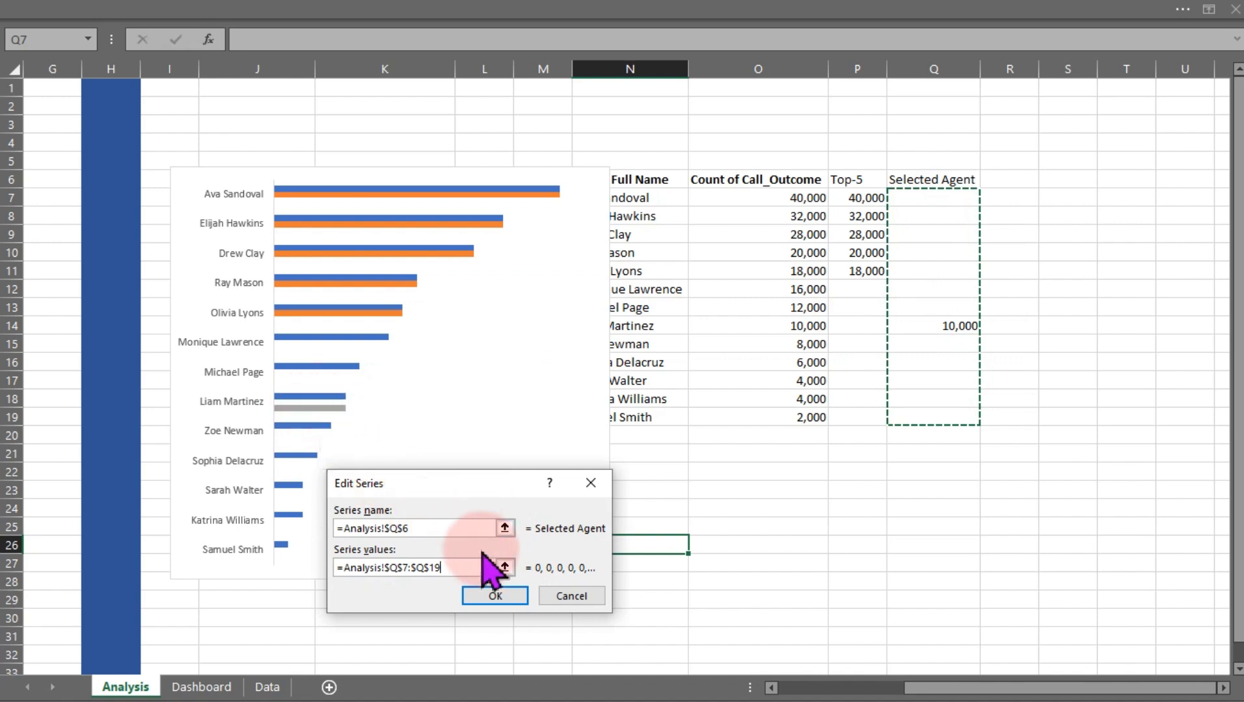
click(496, 596)
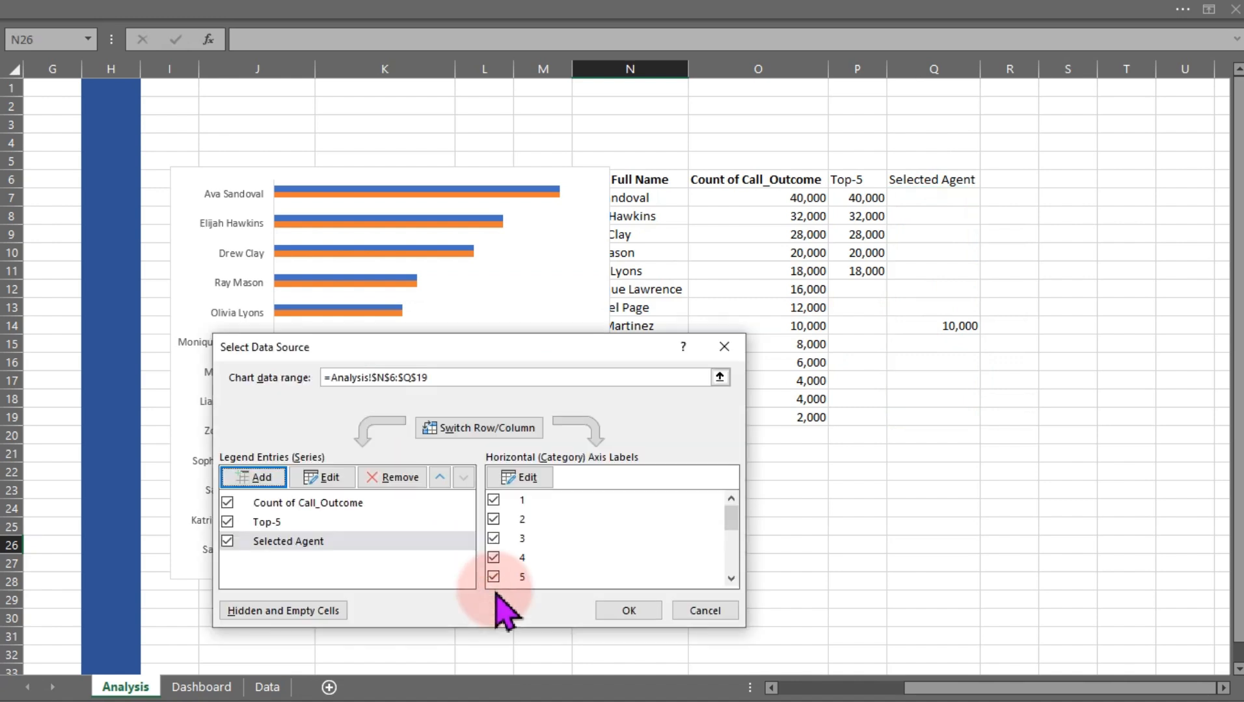
click(650, 615)
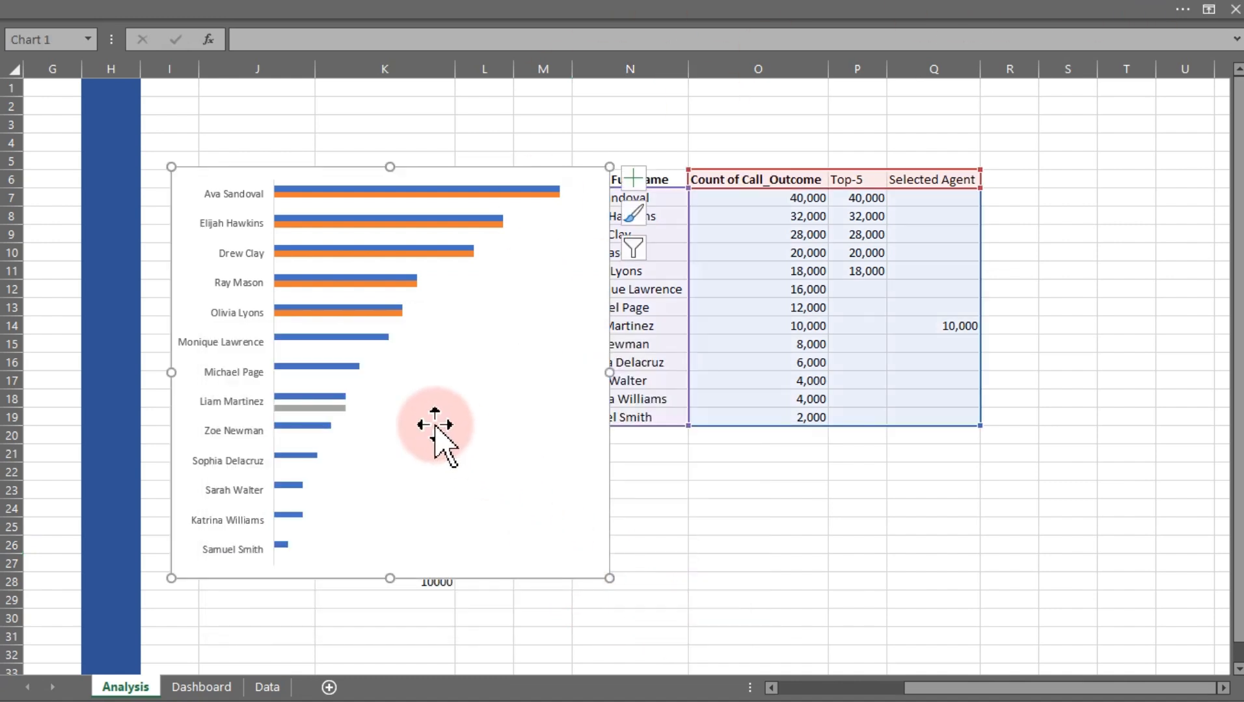
Set the Top-5 series overlap to 100% and gap width to 24%, then close the pane
click(368, 313)
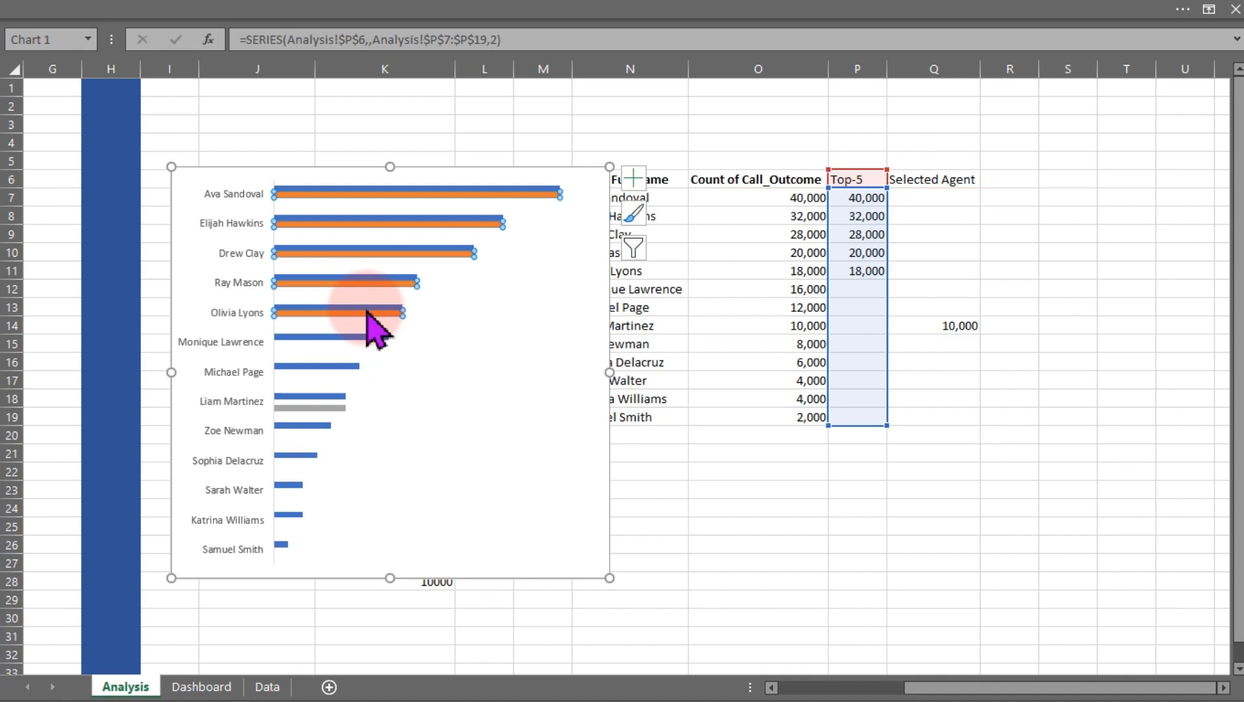
double_click(367, 314)
click(1086, 276)
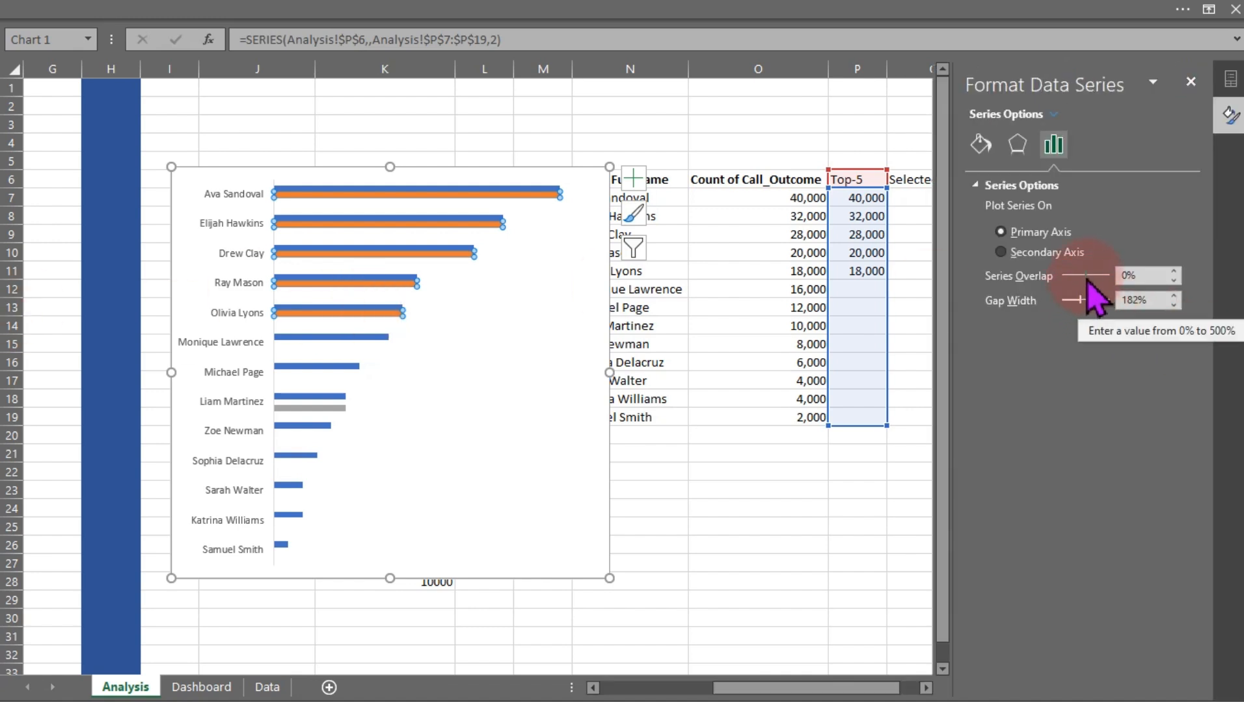
drag(1087, 278, 1123, 281)
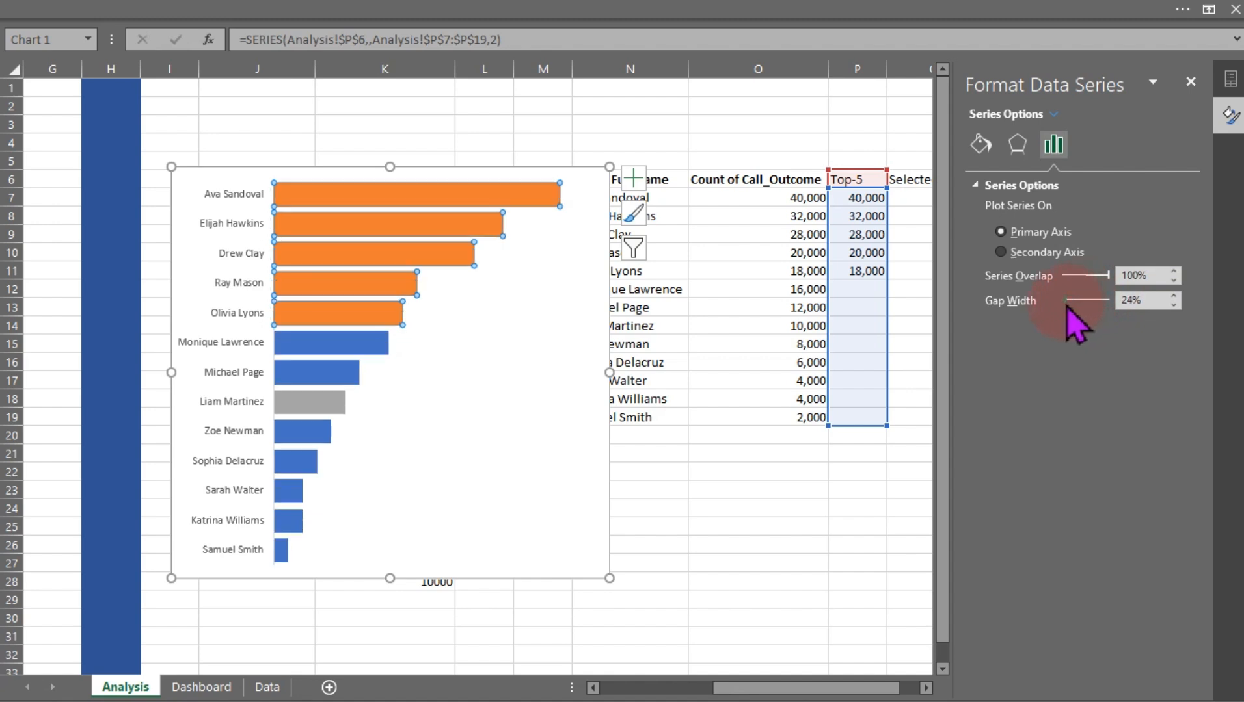
click(671, 522)
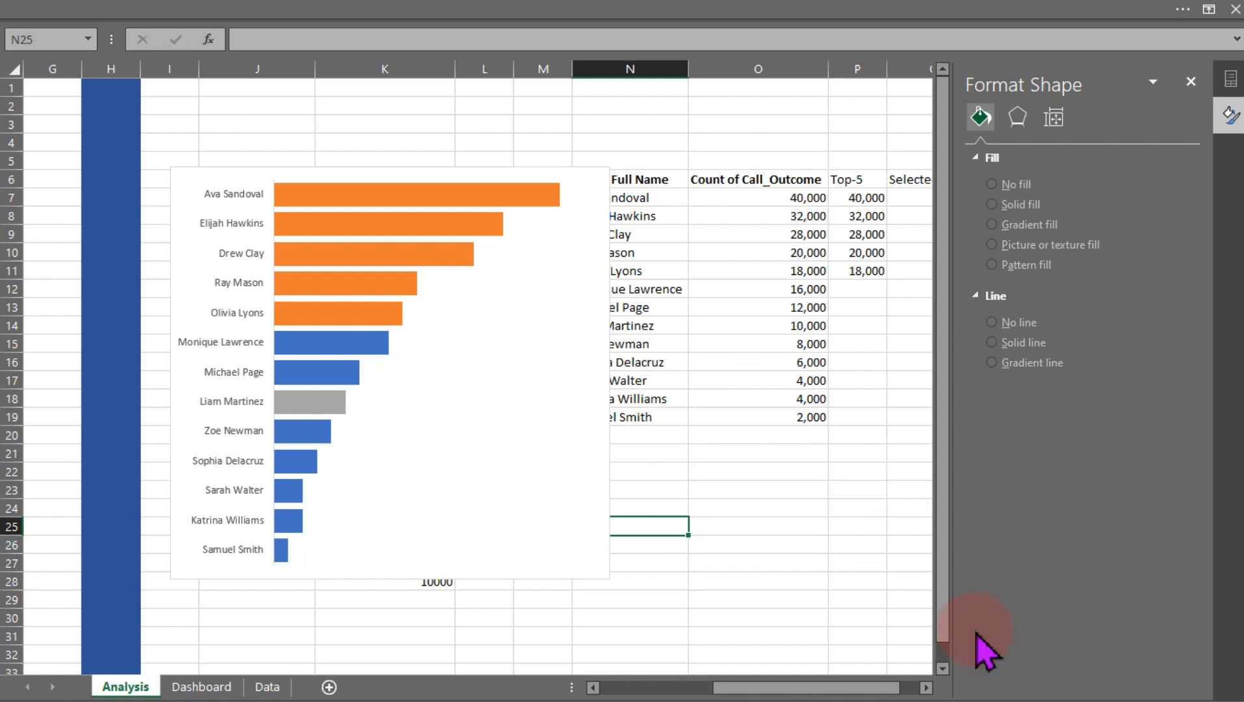
click(1187, 65)
Enter the color legend note "Highlight = Orange" in cell O26 of the Analysis sheet
click(737, 543)
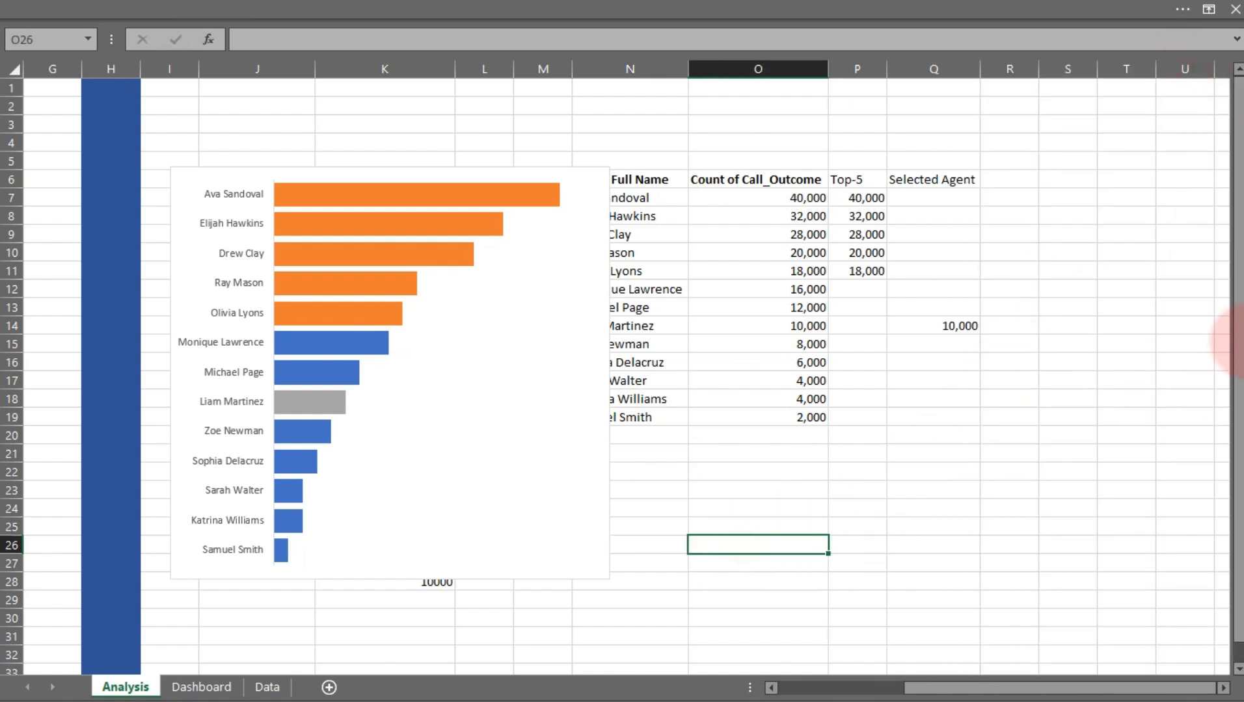
text(Orange)
key(Return)
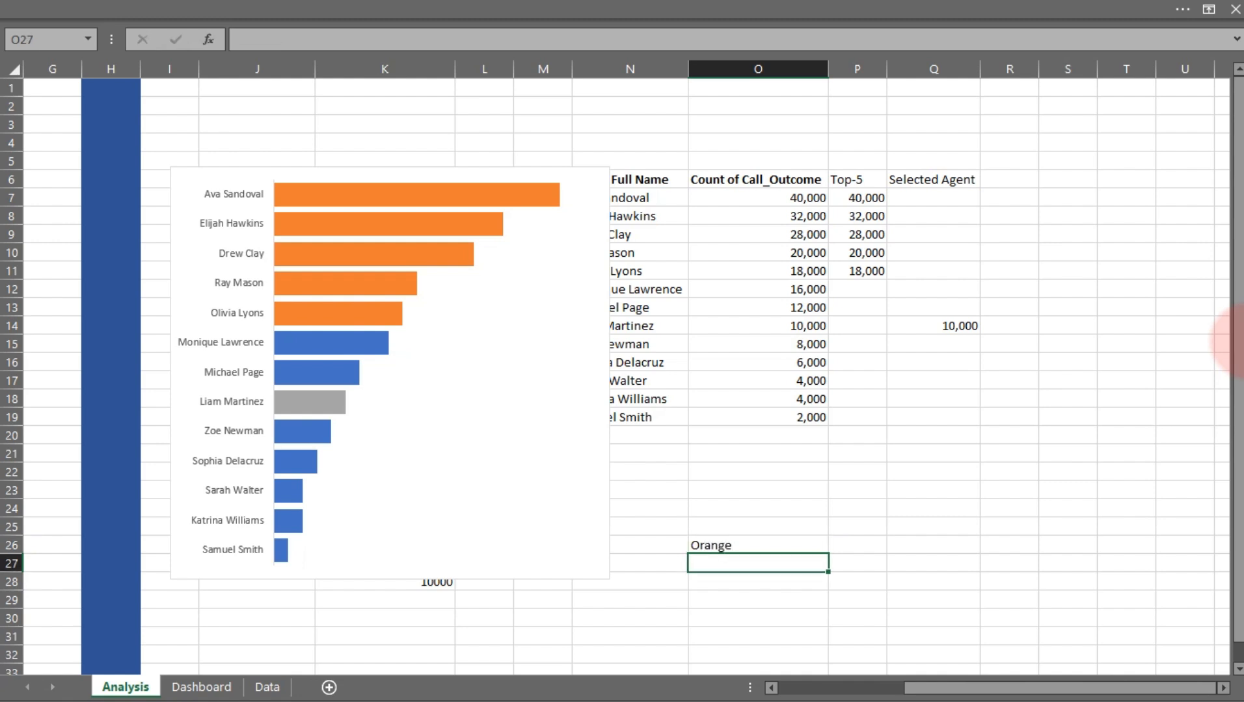
key(BackSpace)
key(Escape)
key(Up)
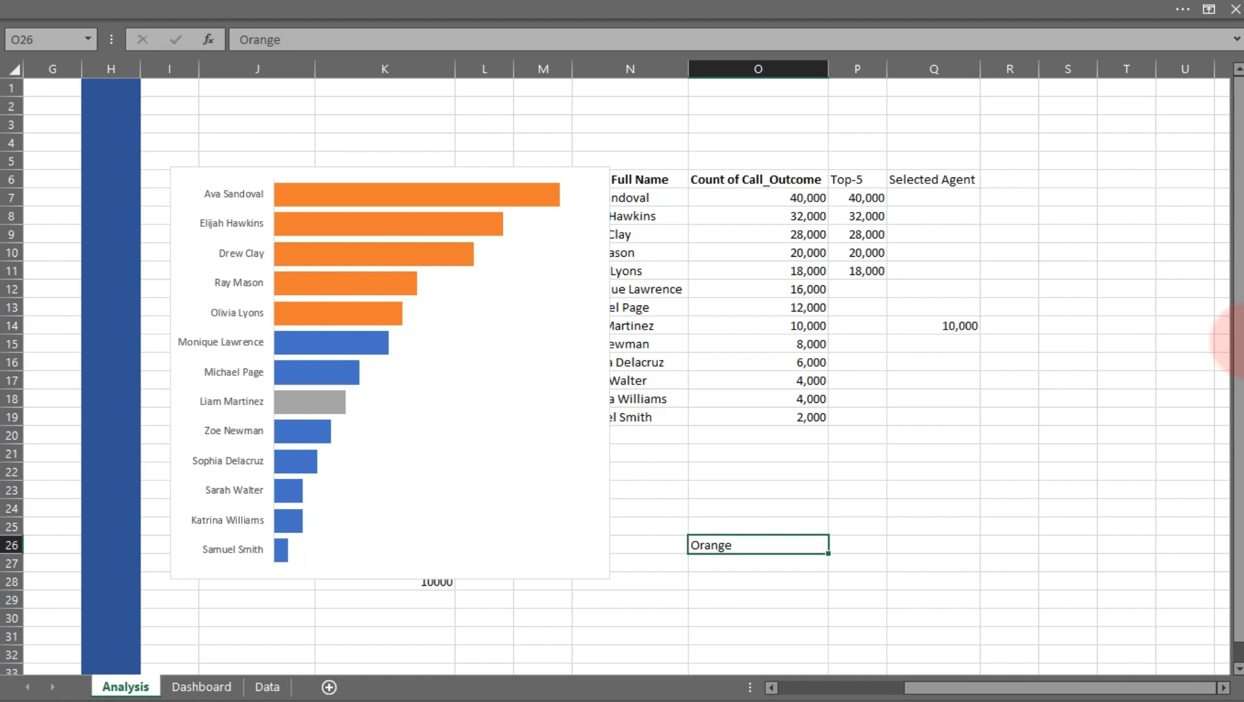
text(Highlight)
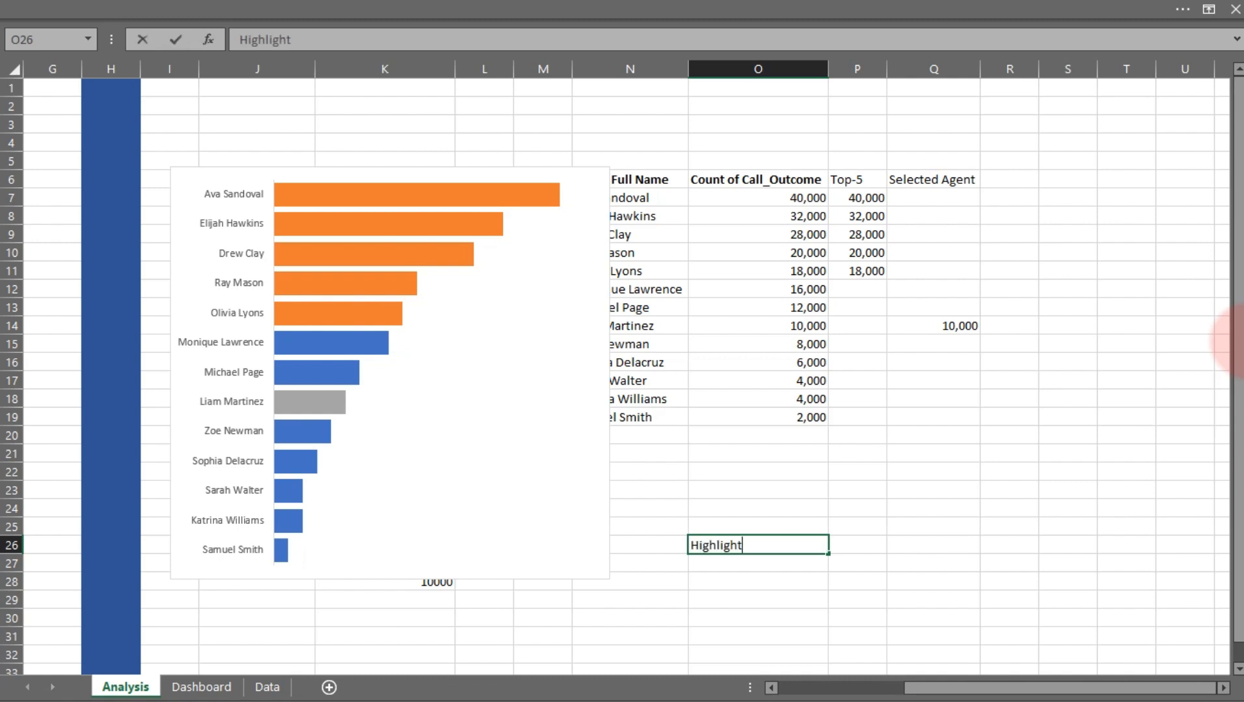
text( = Orange)
key(Return)
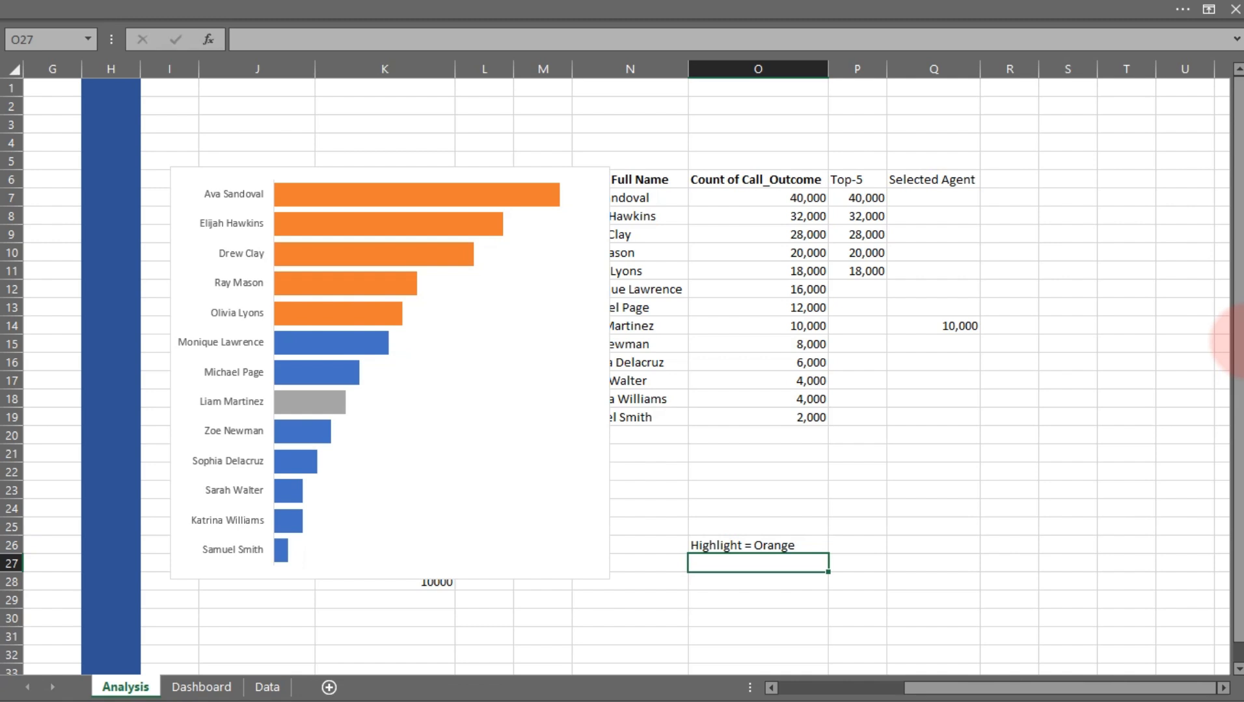
Add the notes "Normal color = Light Gray" and "Success = Green" in the cells below
text(Normal color)
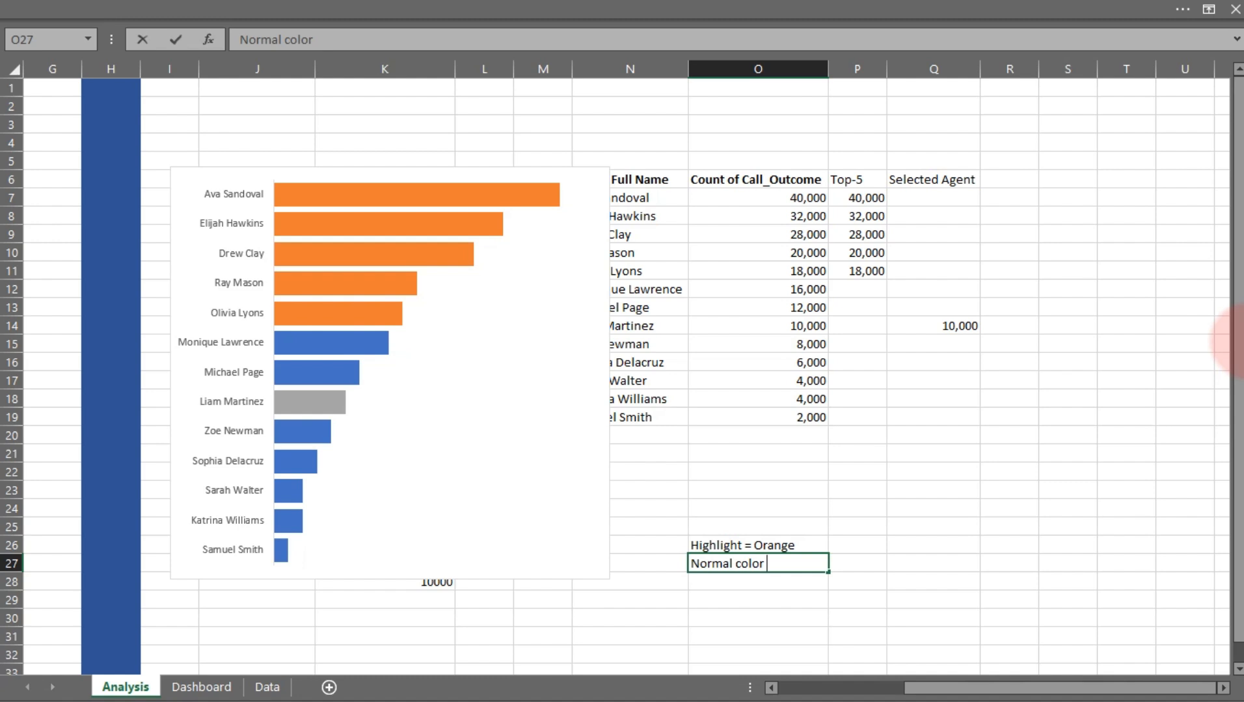
text( = Light Gray)
key(Return)
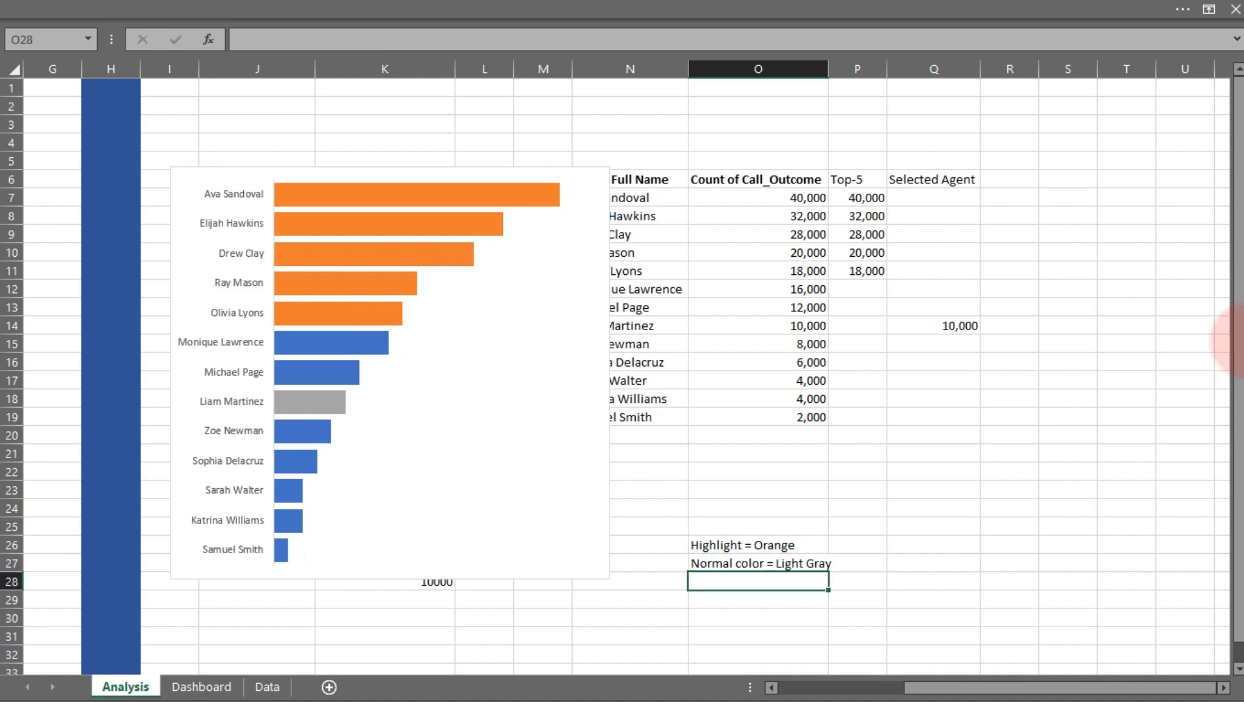
text(Success)
key(BackSpace)
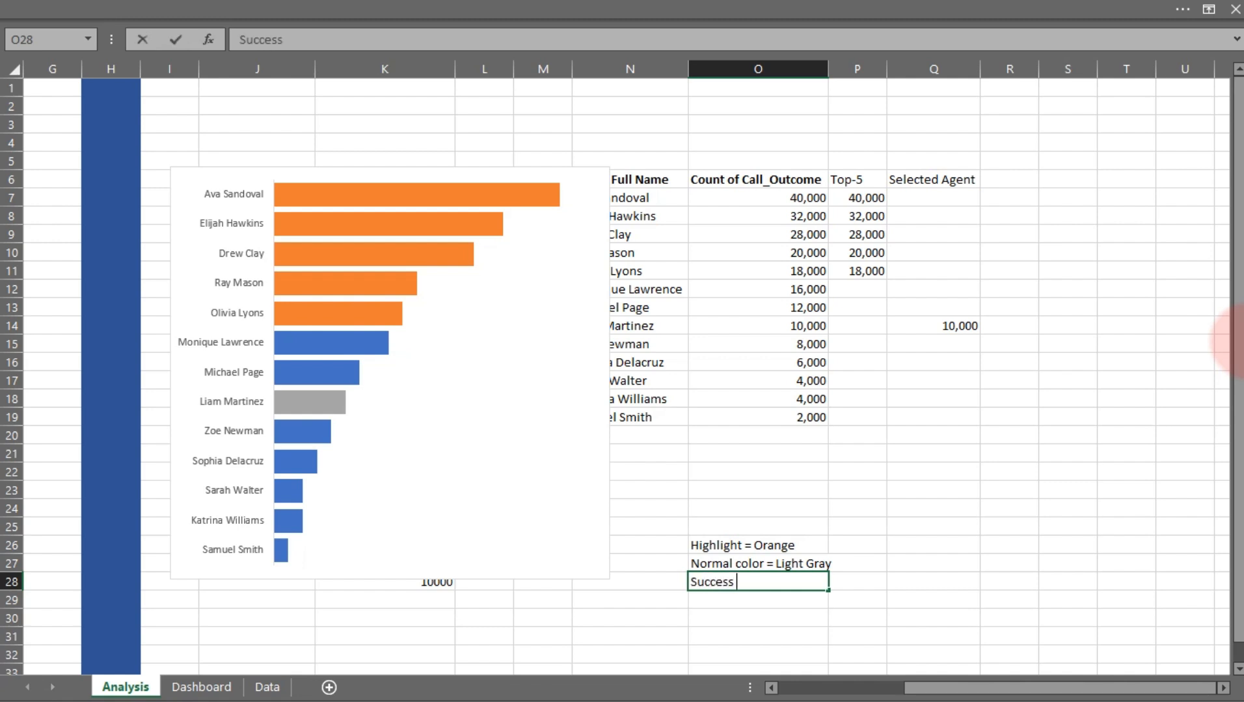
text(= Green)
key(Return)
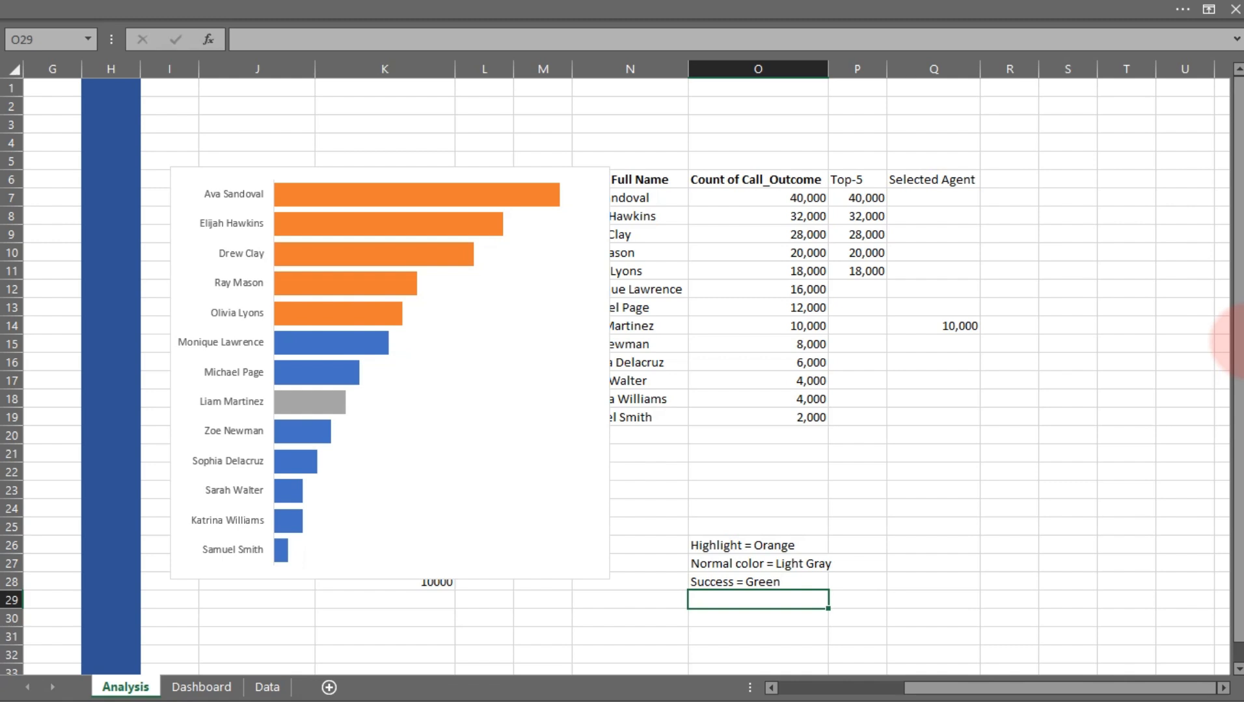
Add the note "Selected Agent = Dark Green" in cell O29
text(Second)
key(BackSpace)
key(BackSpace)
key(BackSpace)
key(BackSpace)
key(BackSpace)
key(BackSpace)
text(Selected Agent)
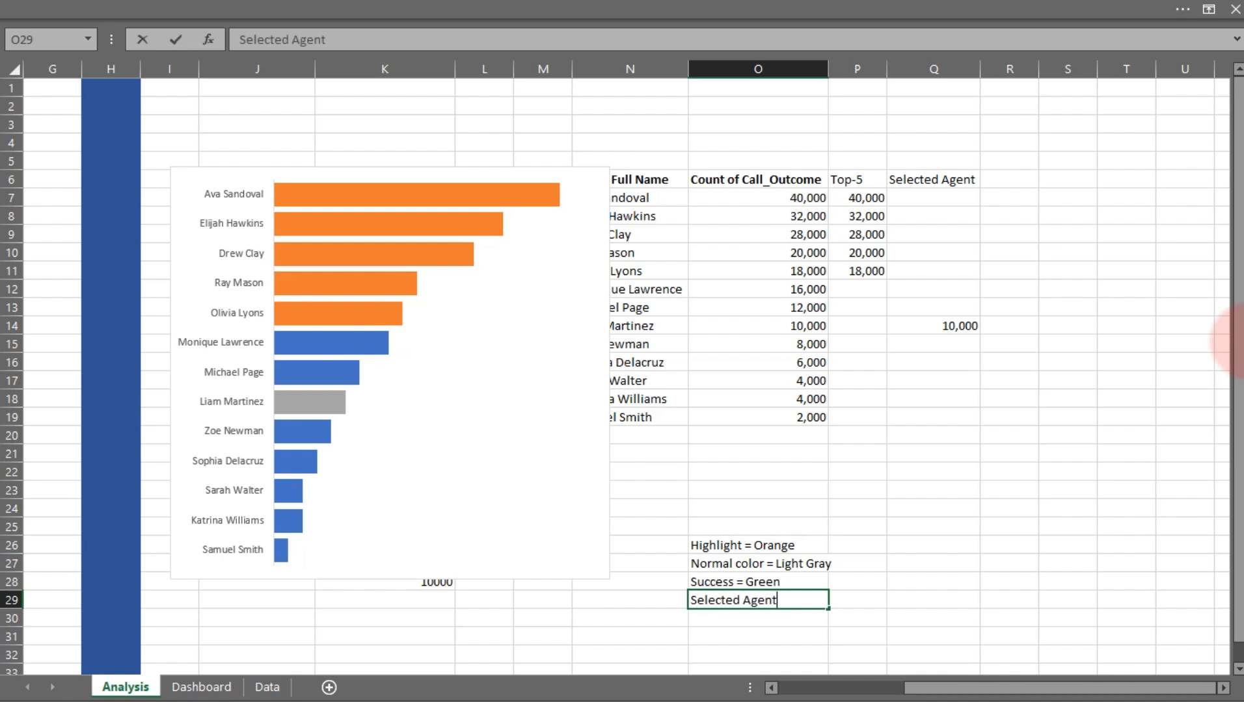
text( =  Dark Green)
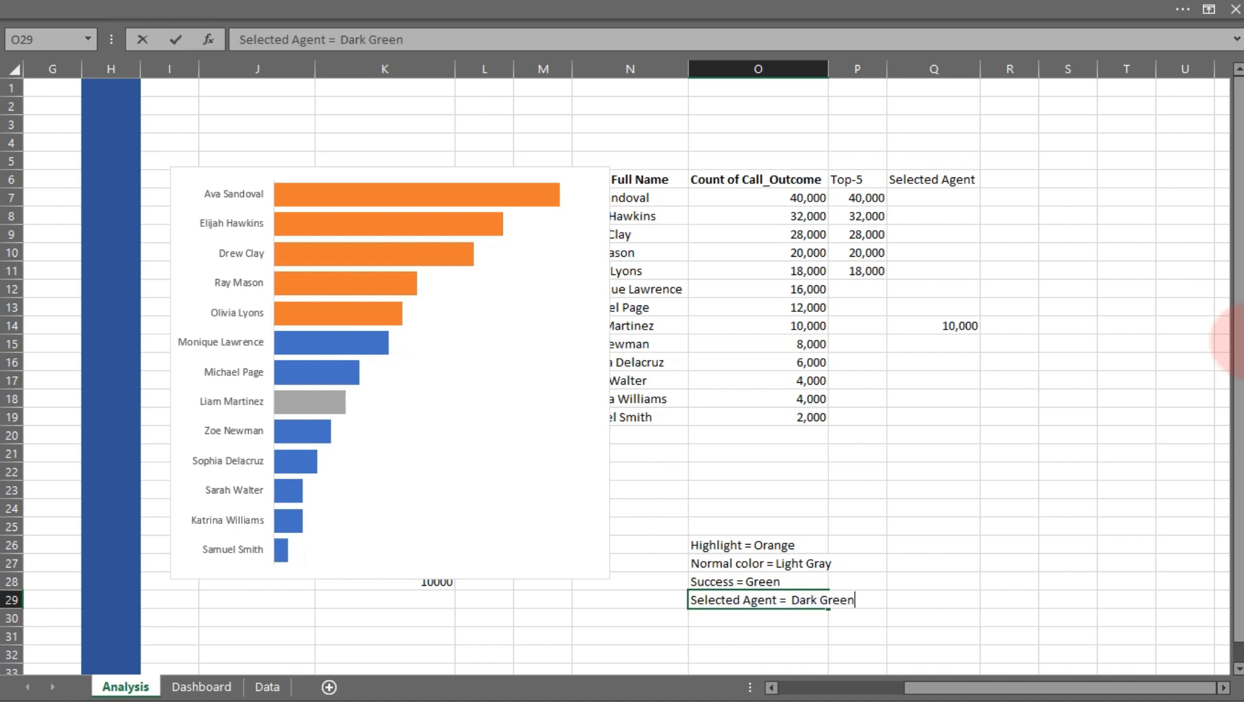
key(Return)
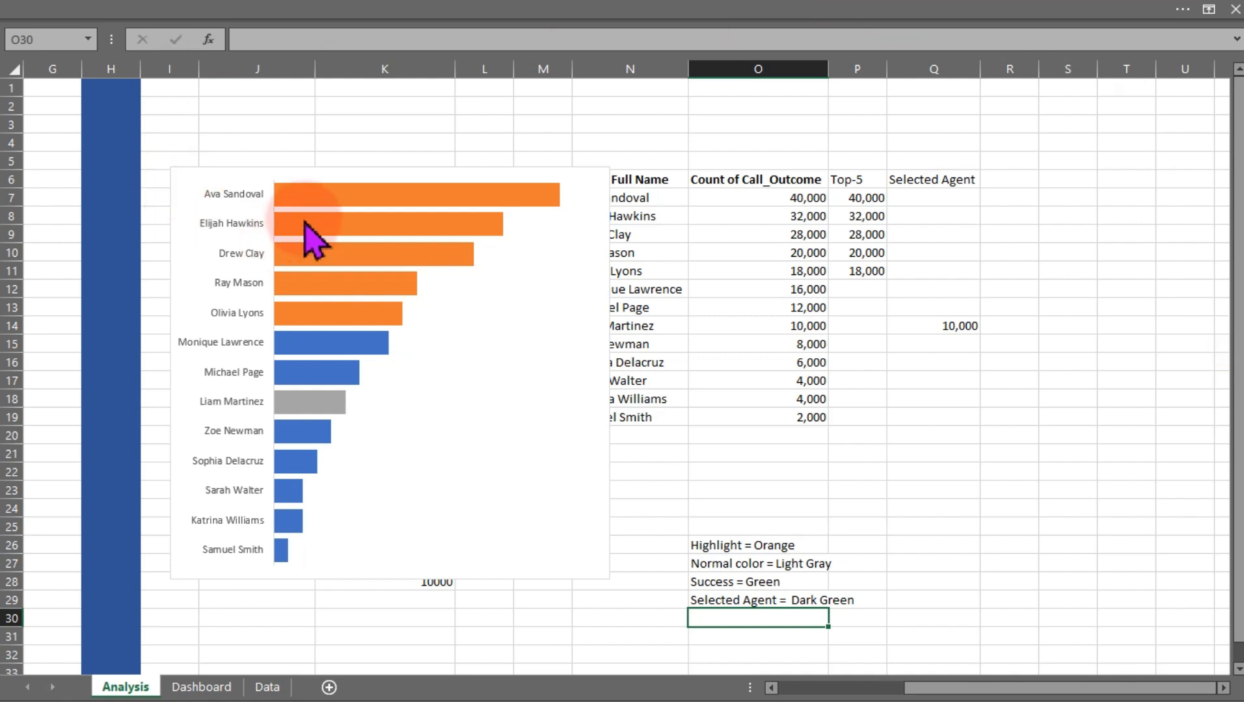
Move the bar chart from the Analysis sheet to the Dashboard sheet, placing it just below the KPI cards
click(270, 170)
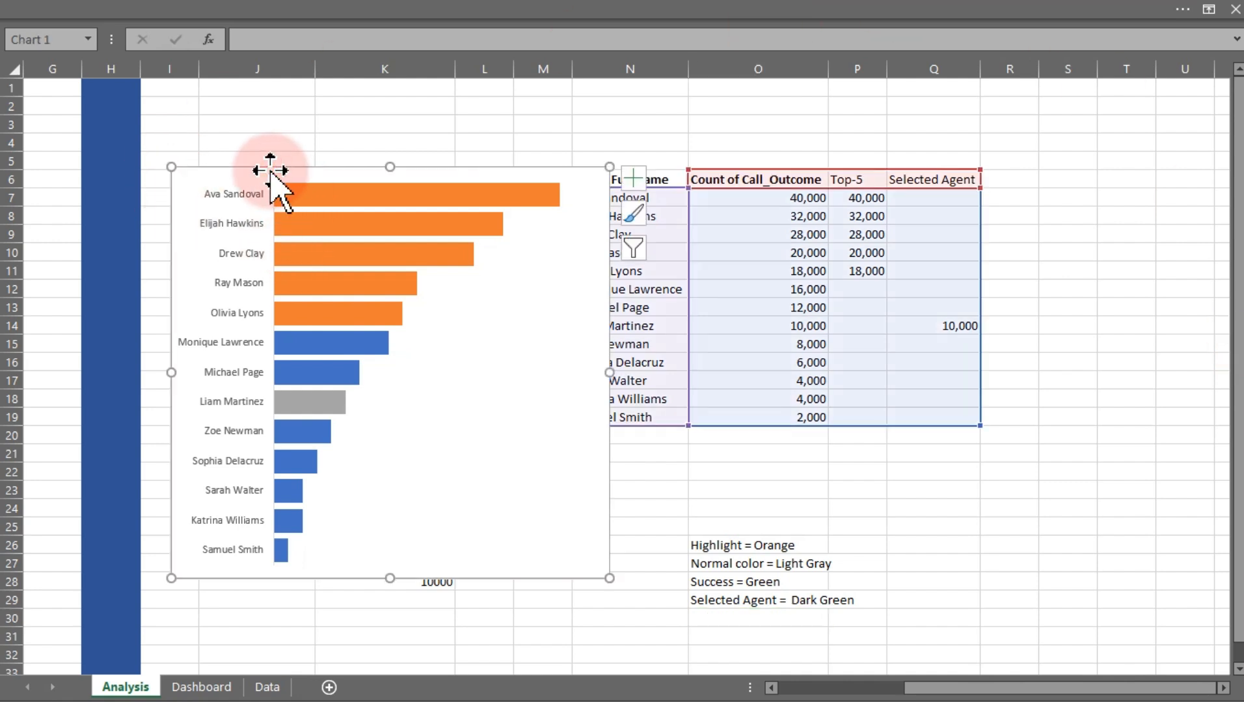
key(ctrl+x)
click(201, 687)
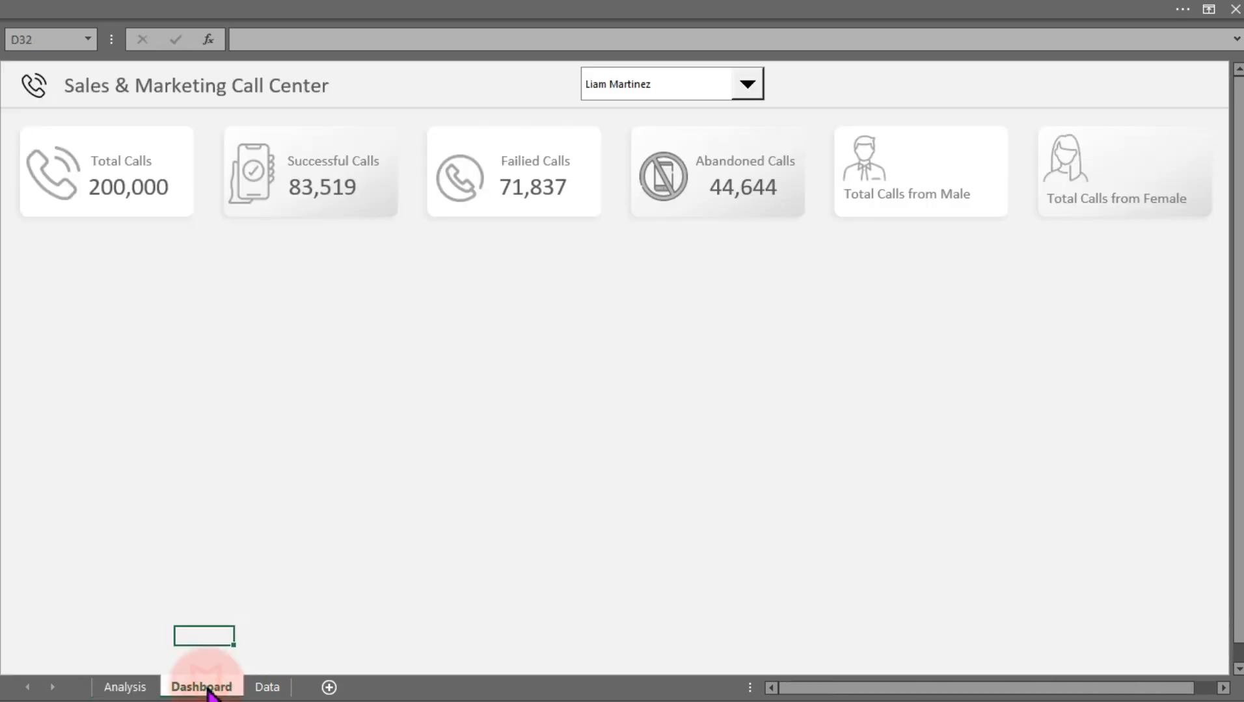
click(328, 400)
key(ctrl+v)
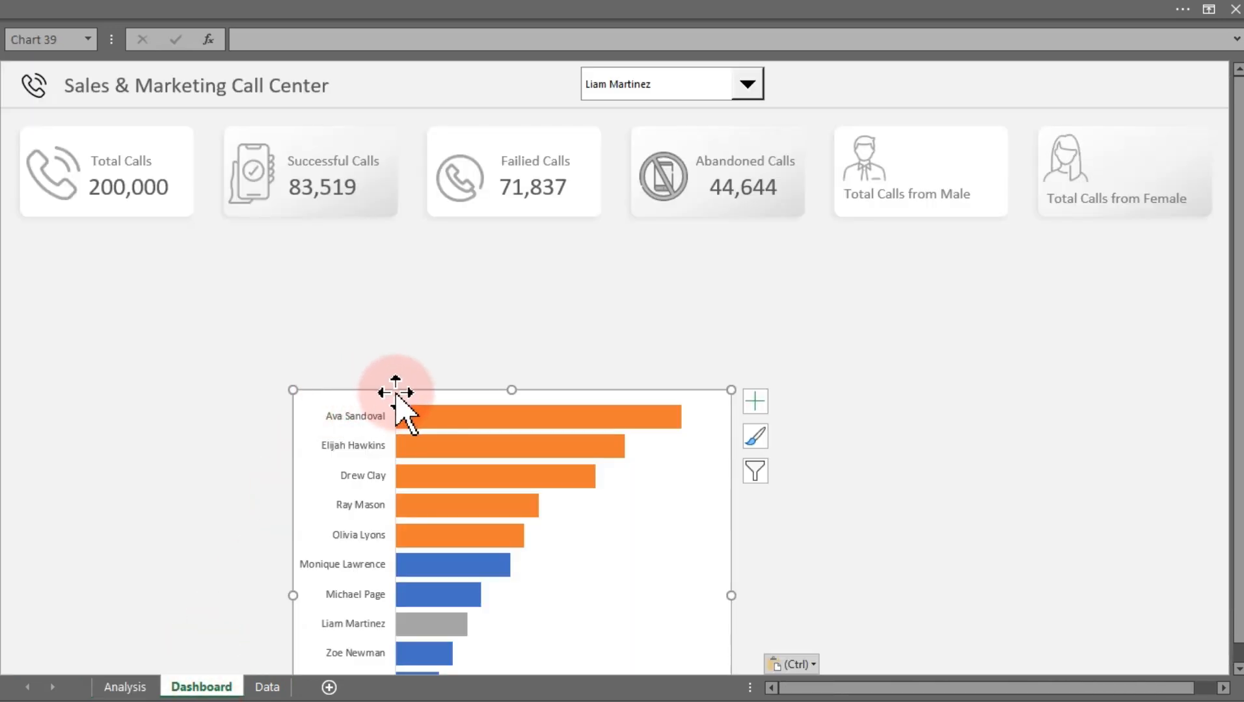
drag(395, 392, 370, 242)
click(748, 87)
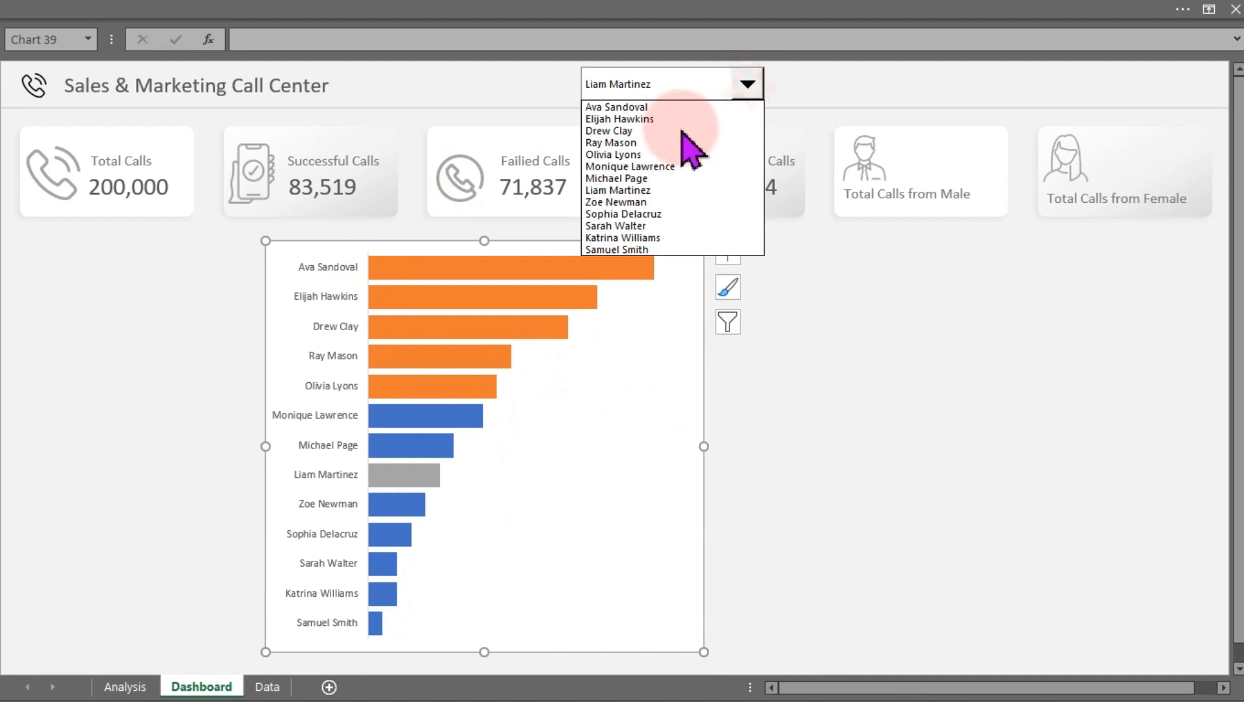
click(681, 131)
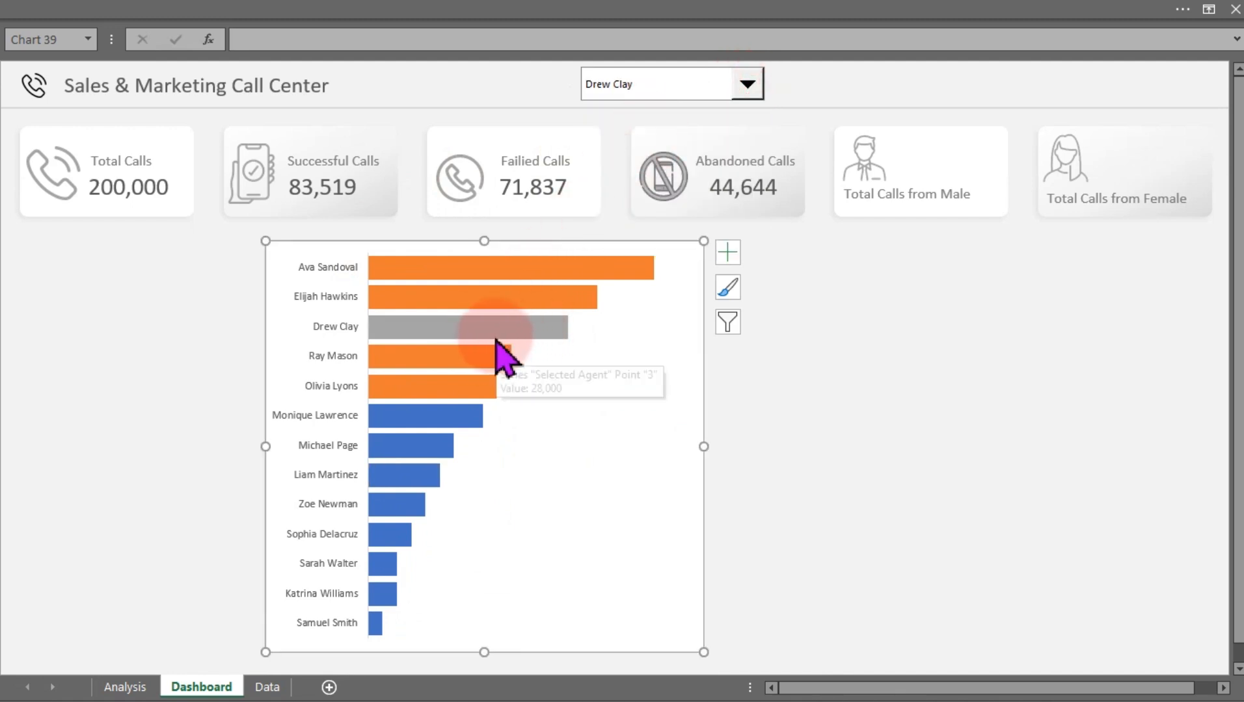
Set the Top-5 series fill to the custom color #EA5321
click(530, 266)
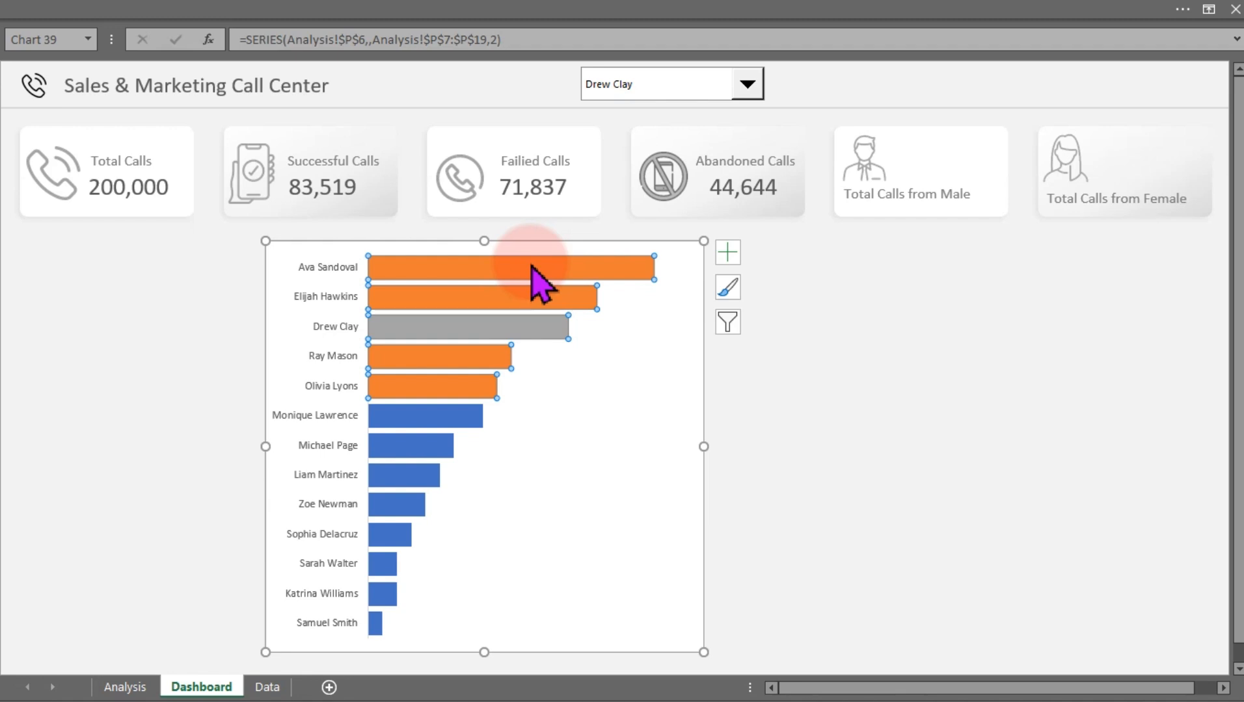
double_click(530, 312)
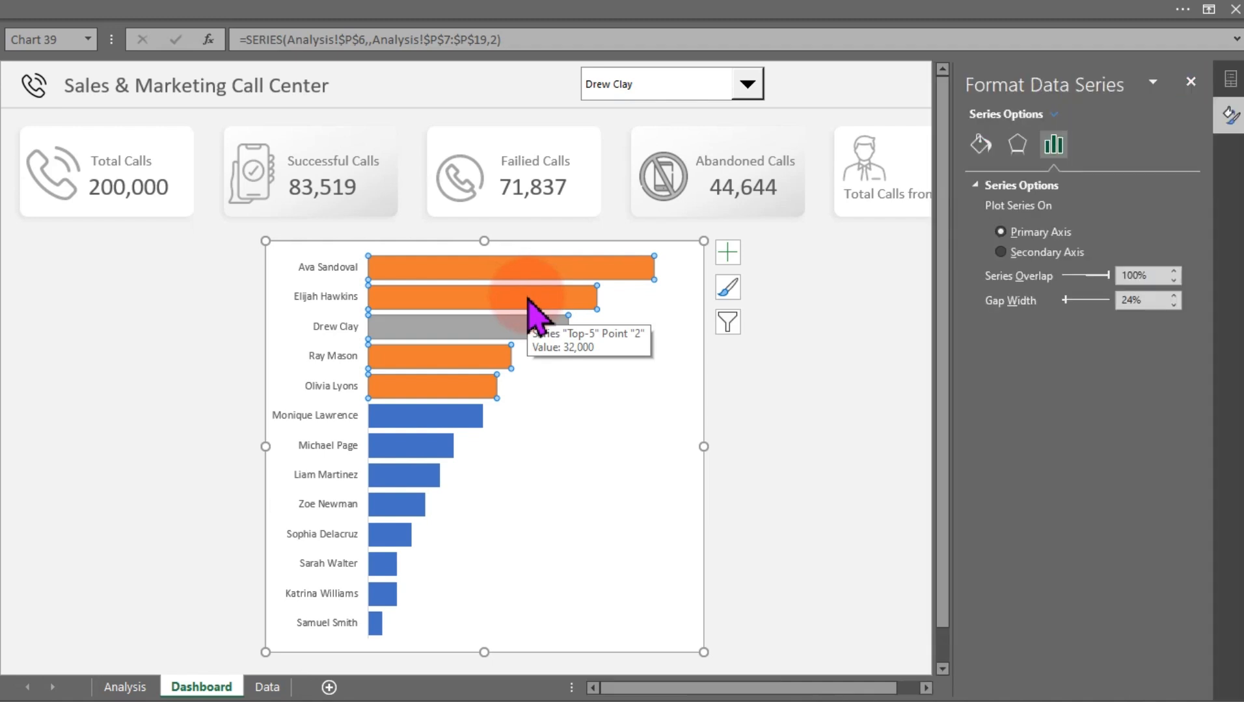
click(980, 143)
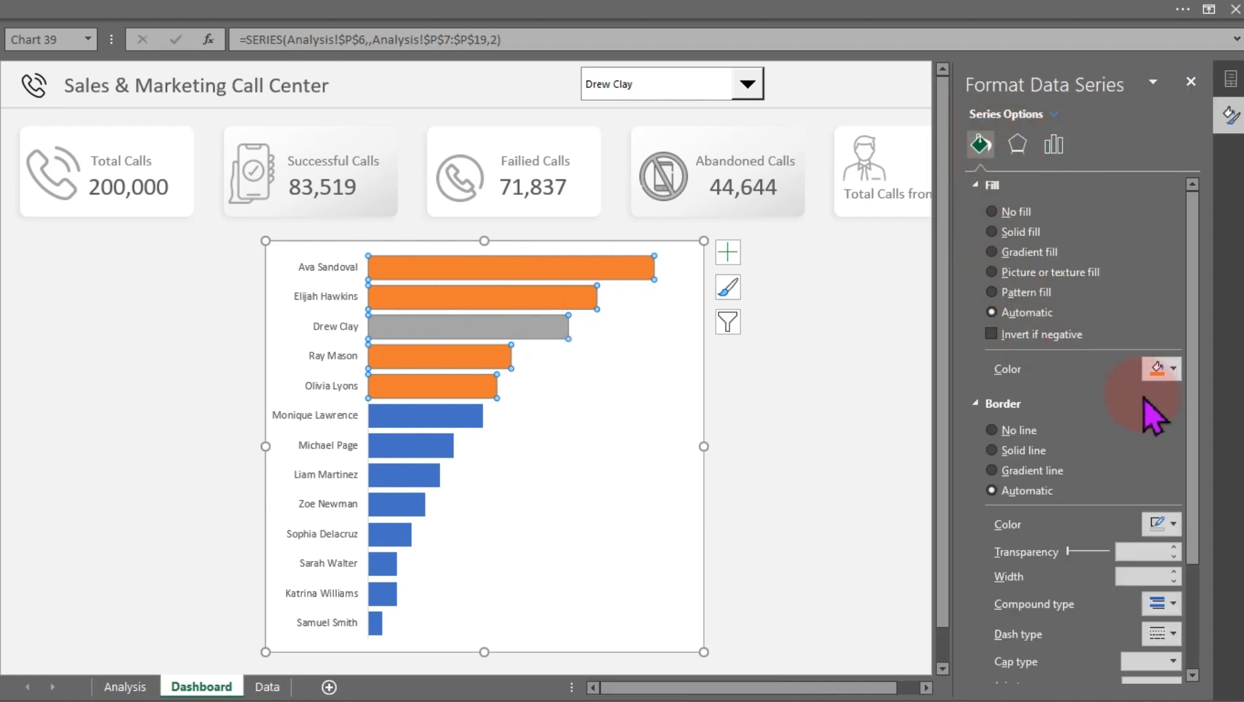
click(1164, 369)
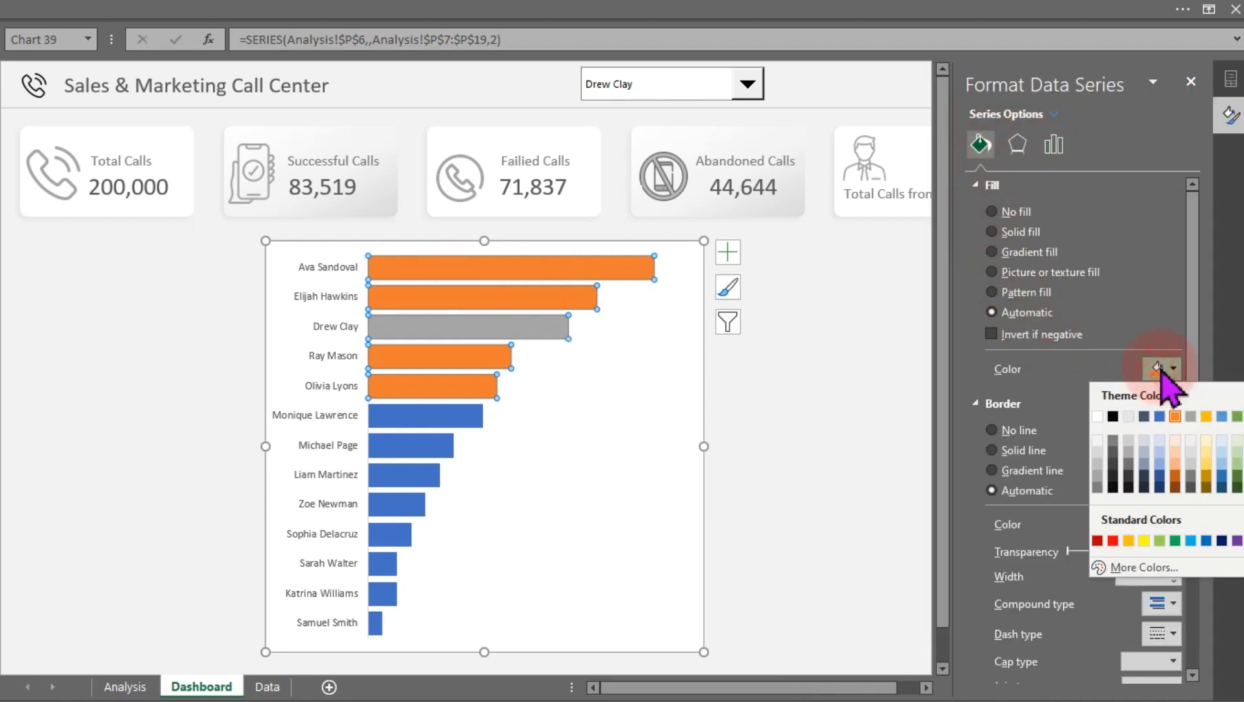
click(1133, 571)
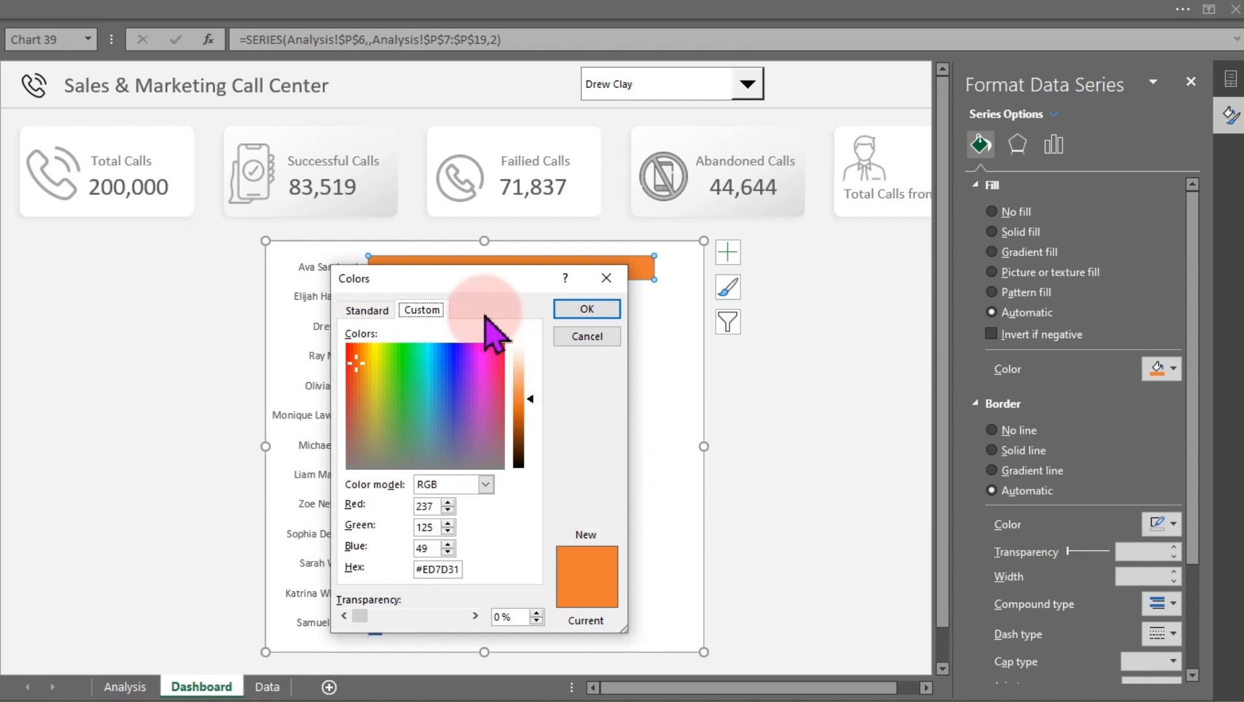
drag(466, 278, 704, 125)
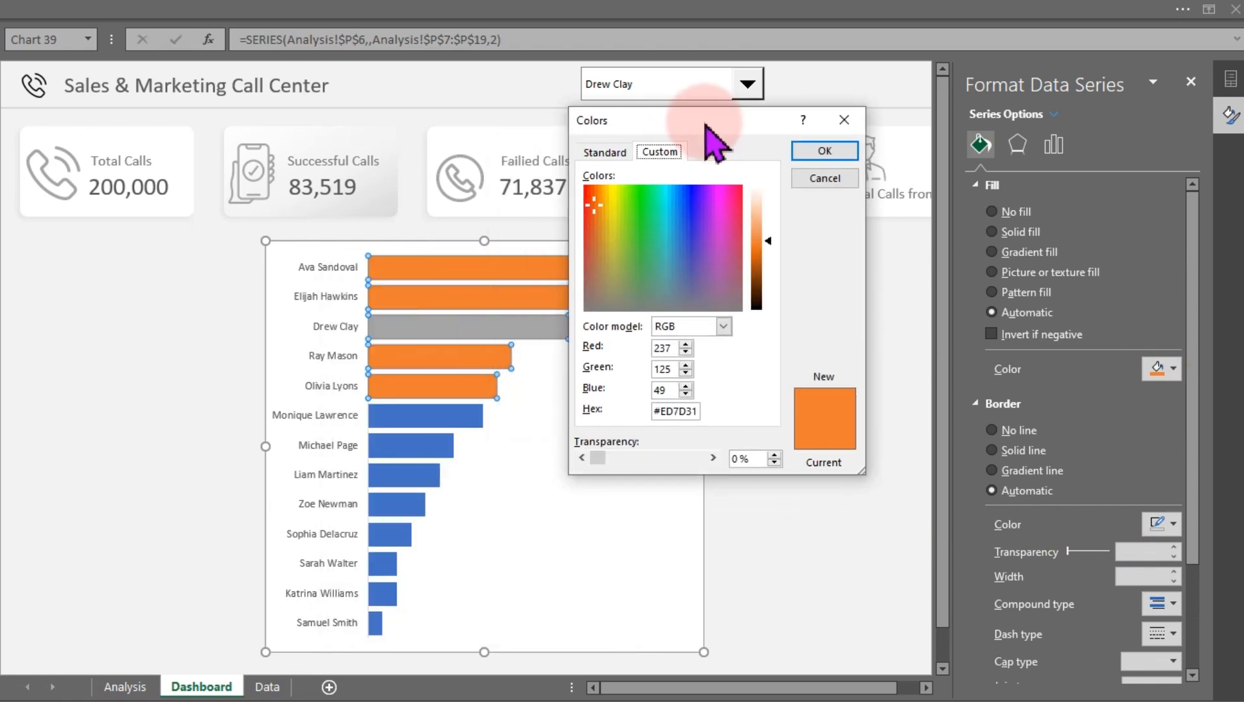
click(698, 416)
drag(699, 416, 625, 417)
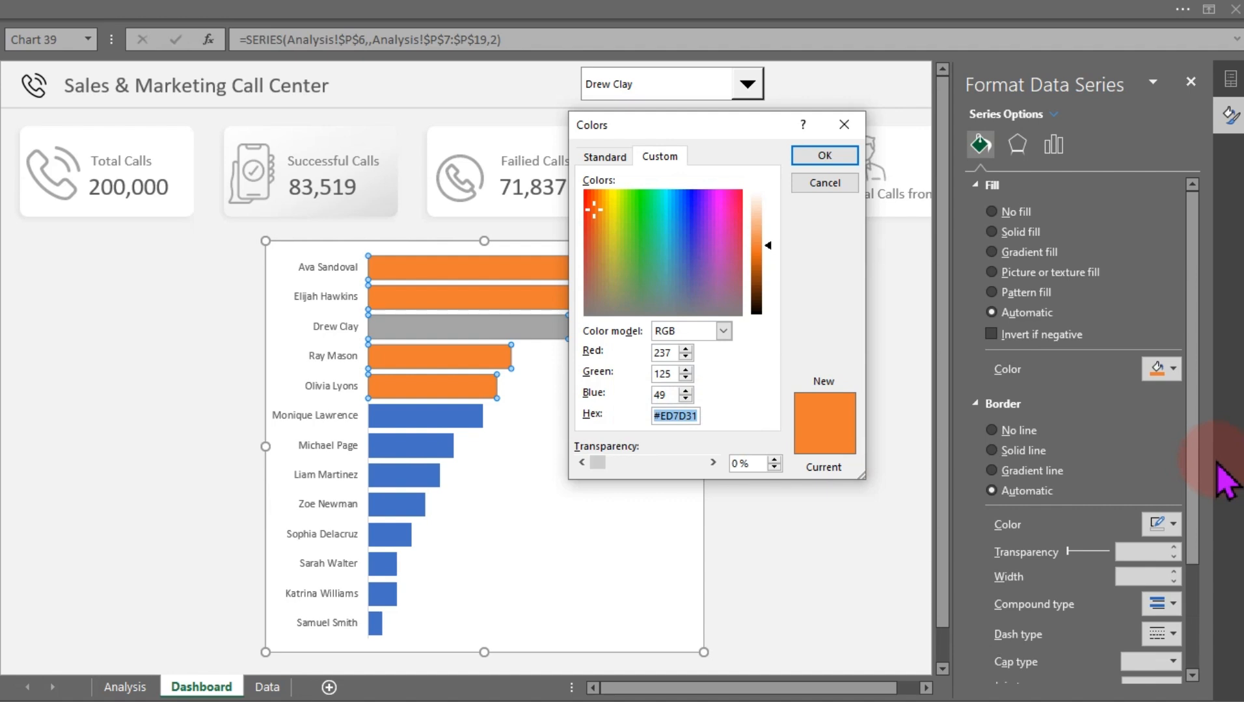
text(#)
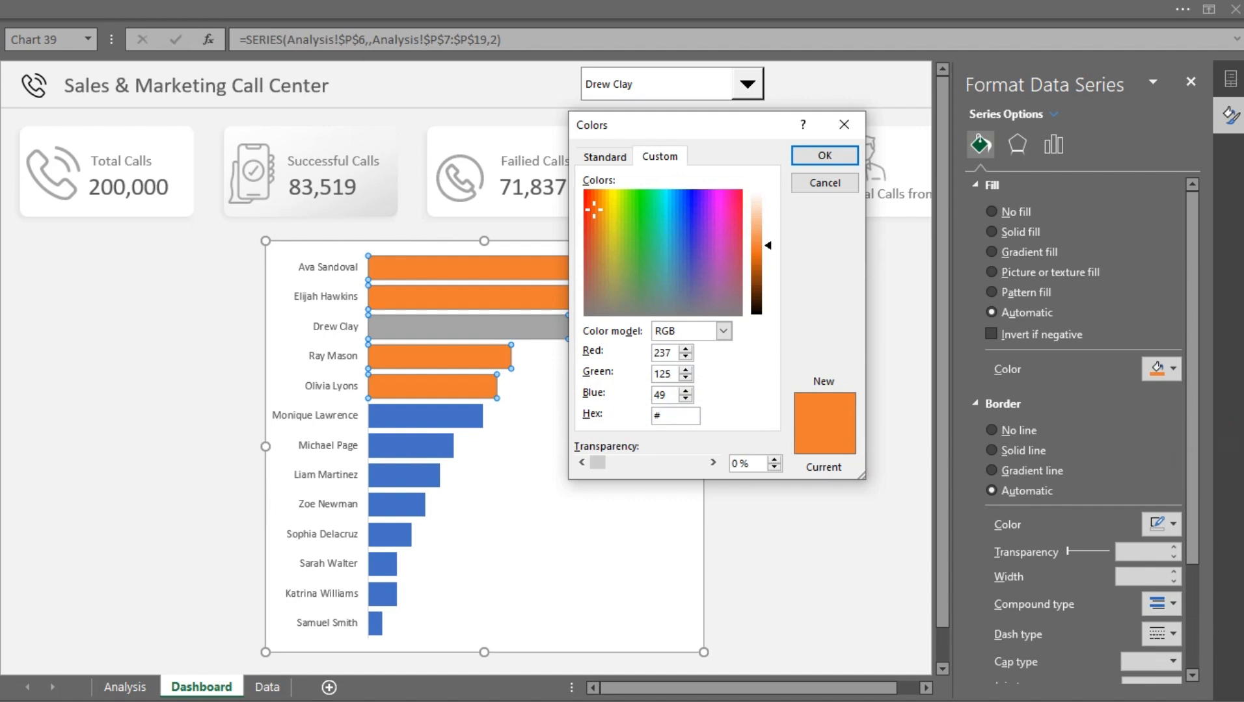
text(EA5321)
click(667, 355)
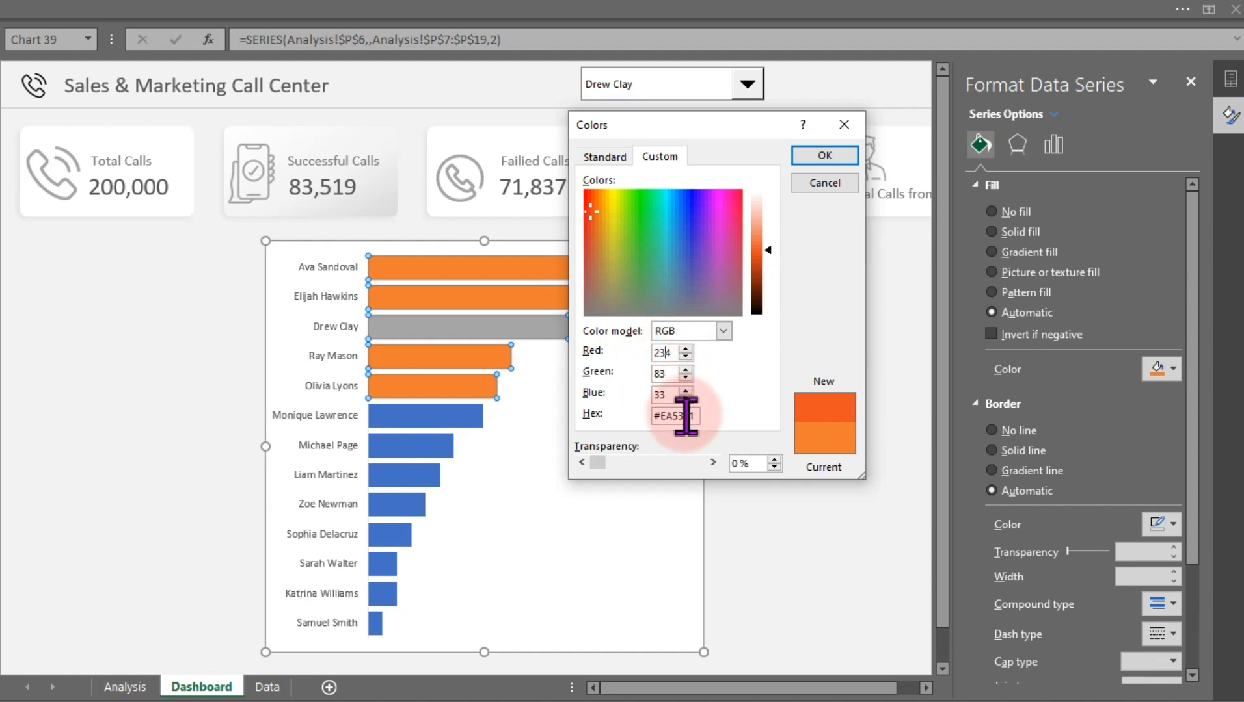
click(826, 156)
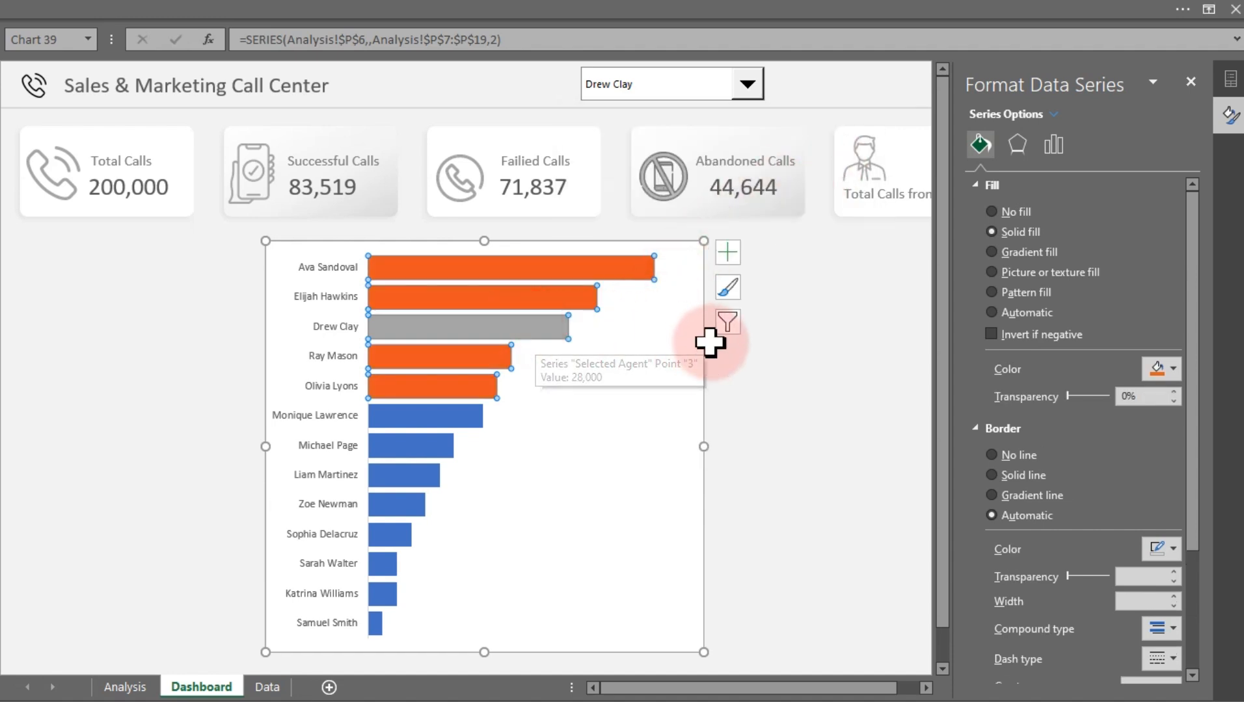
Set the Selected Agent series fill to the custom dark green #255921
click(787, 343)
click(531, 336)
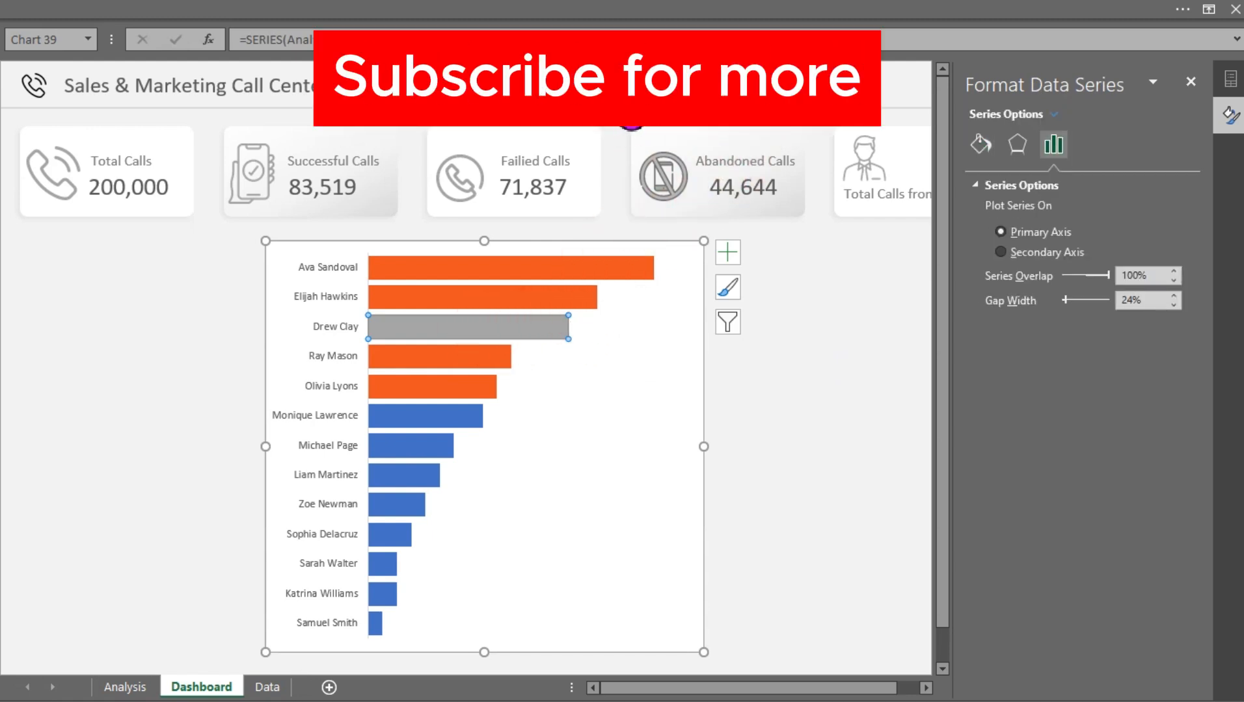
click(979, 144)
click(1172, 368)
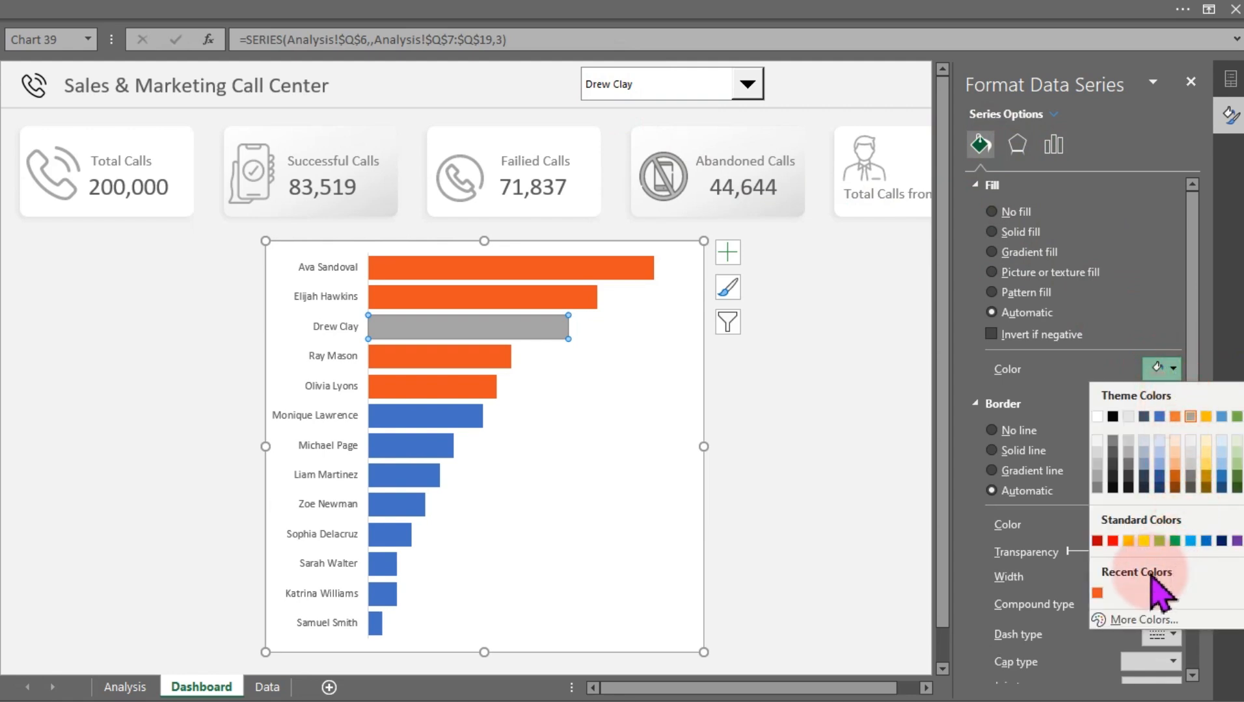
click(1234, 487)
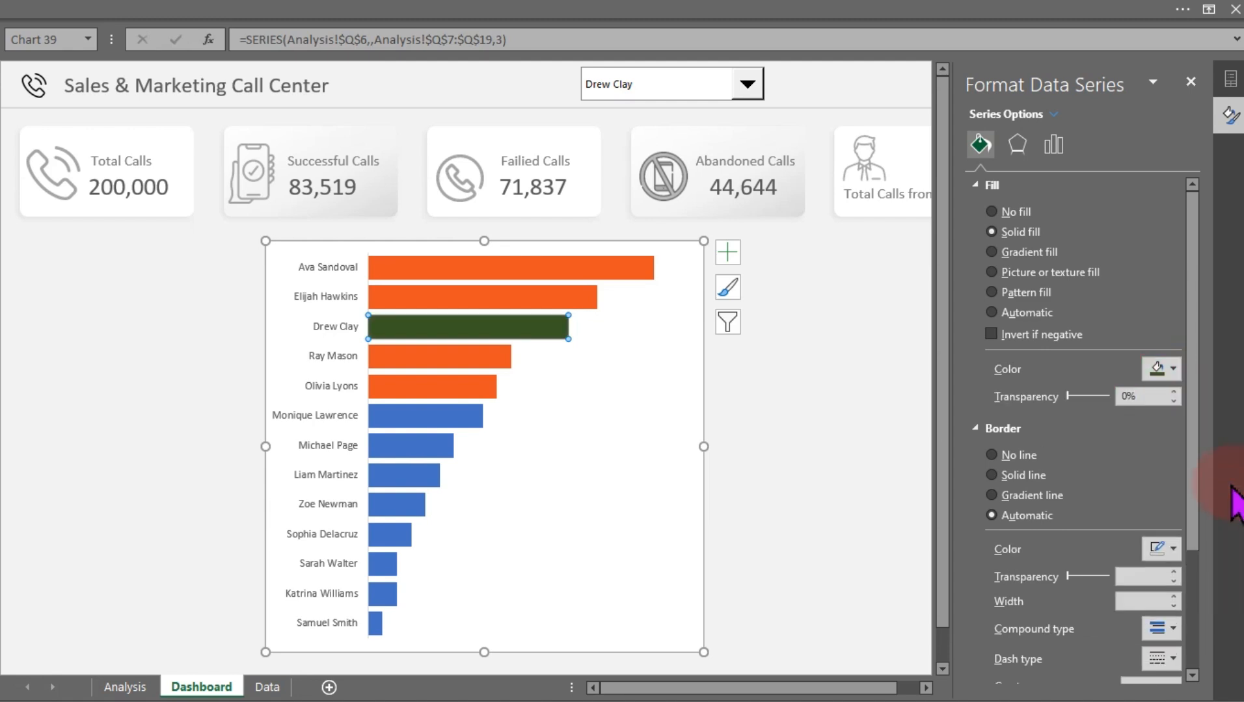
click(1173, 369)
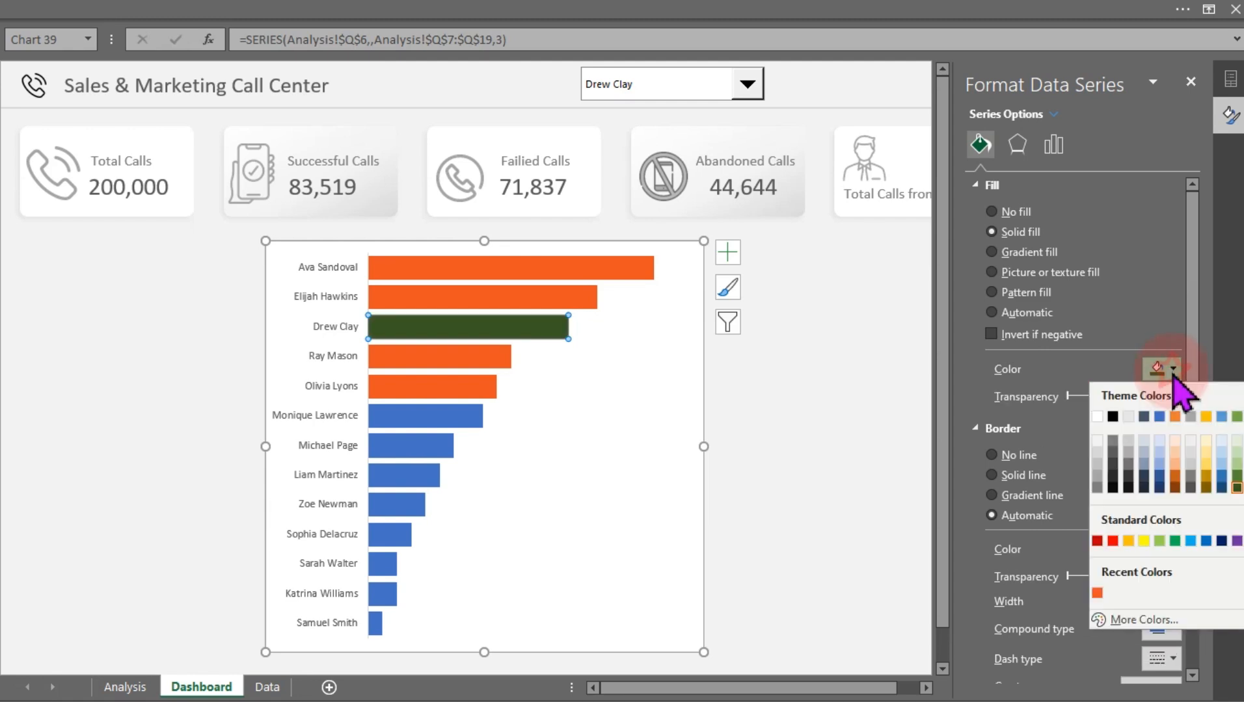
click(1143, 620)
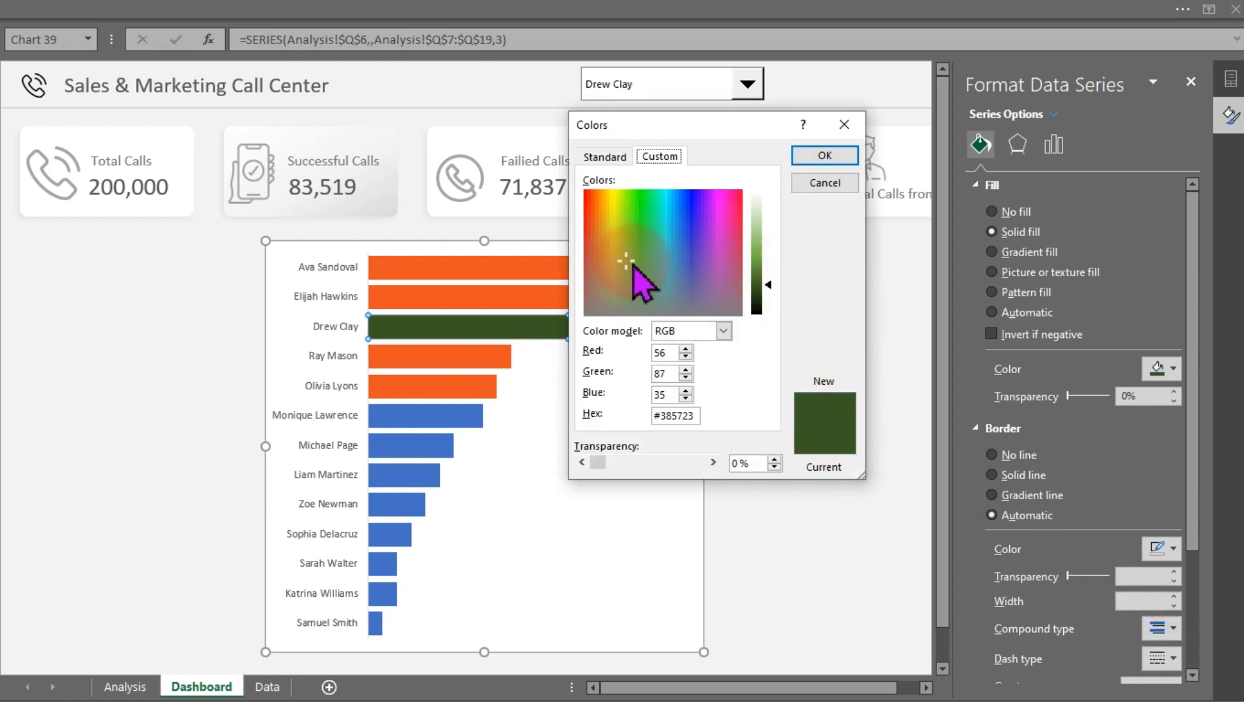
drag(628, 266, 634, 263)
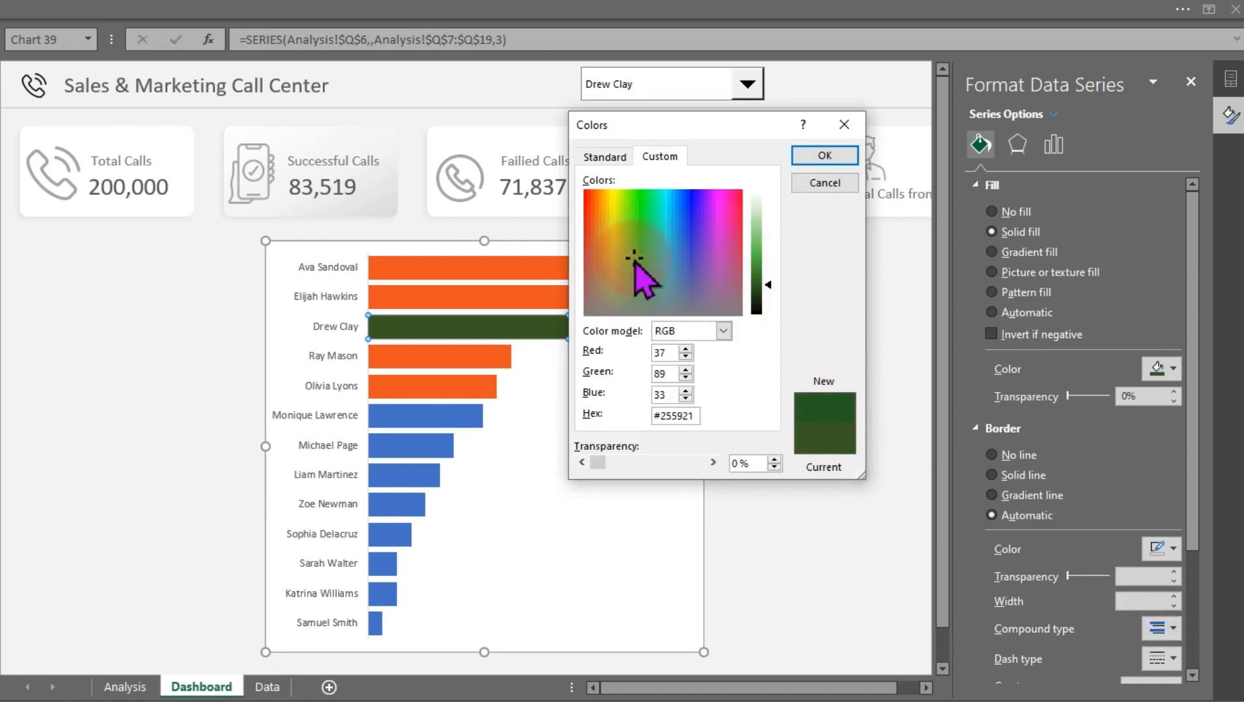
click(823, 155)
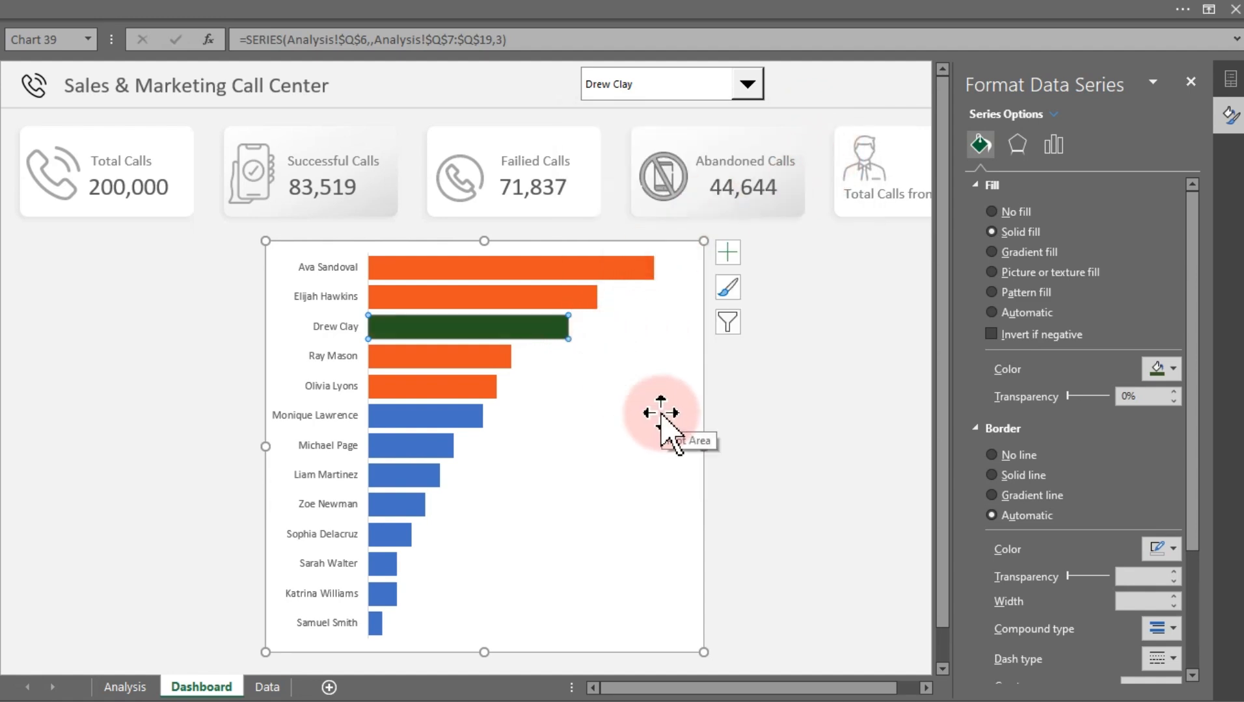
Set the remaining agents' bar series fill to the gray theme color White, Background 1, Darker 25%
click(422, 420)
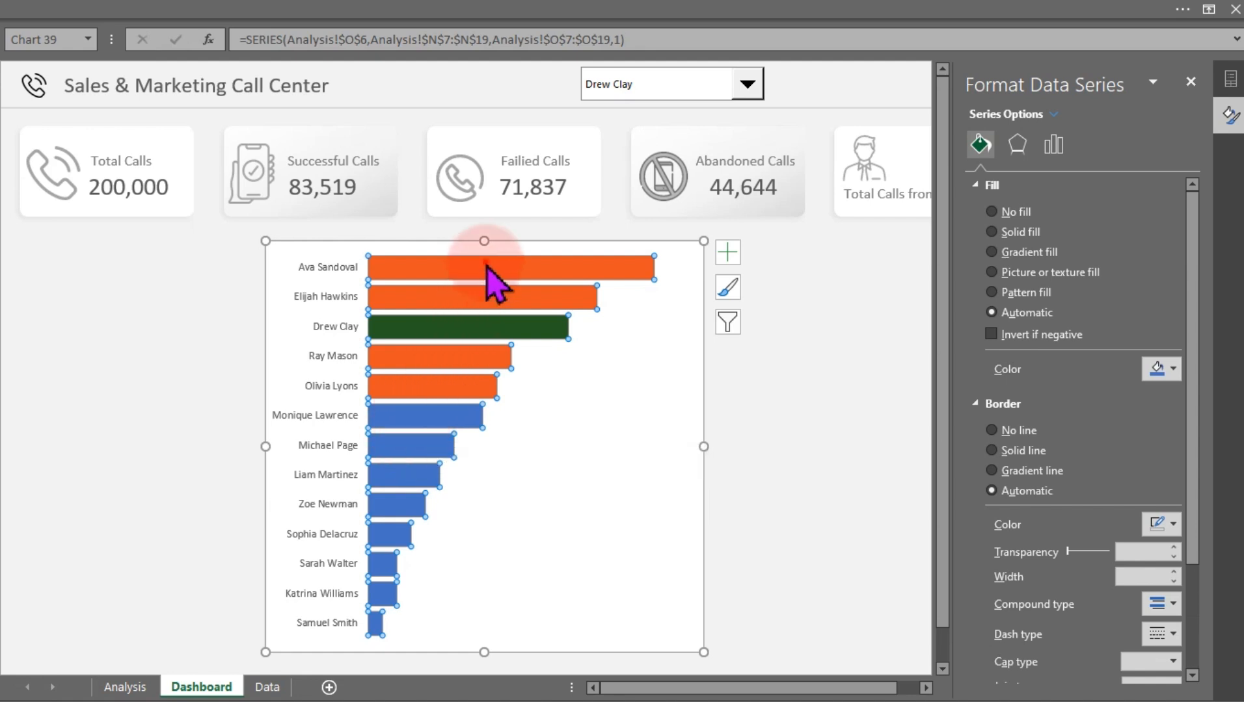
click(602, 354)
click(753, 430)
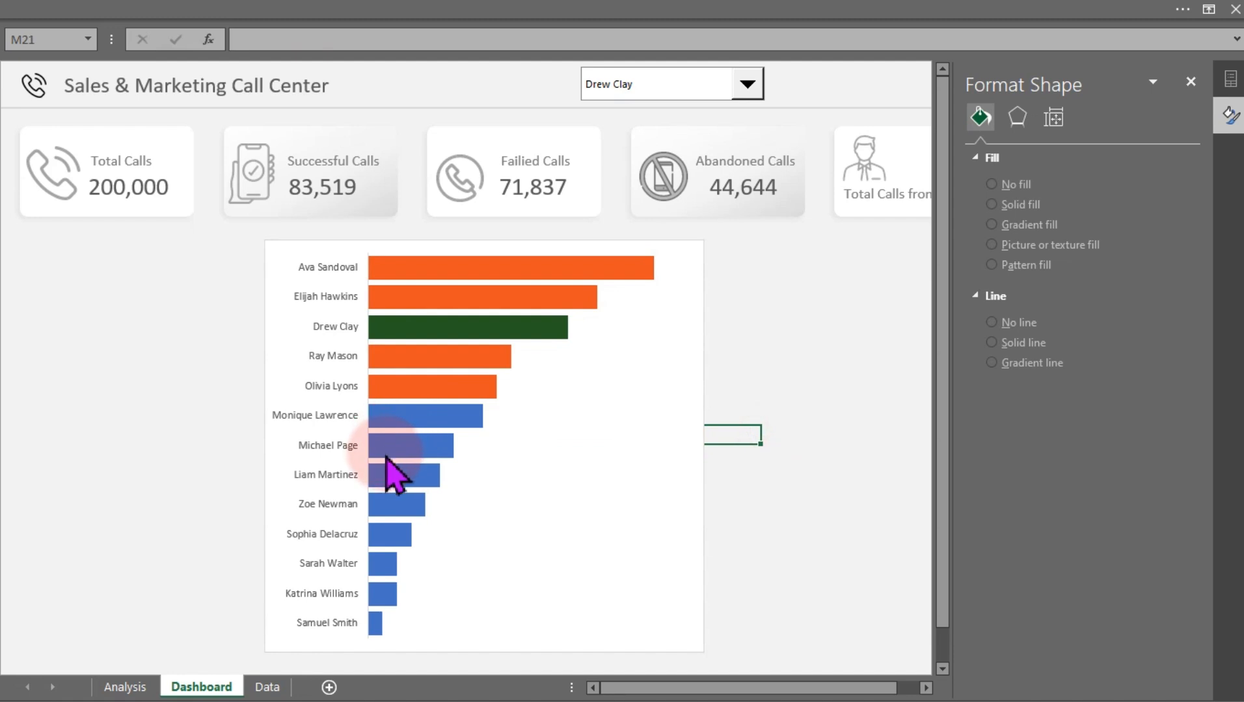
click(401, 438)
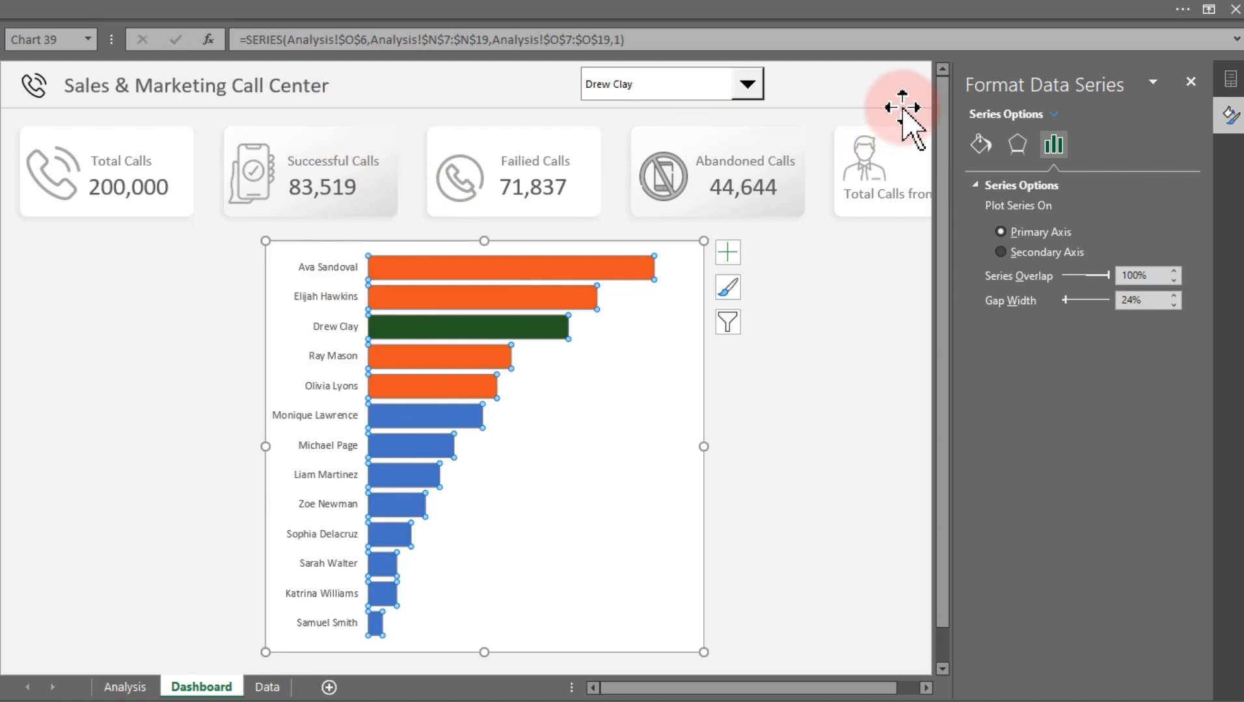
click(980, 144)
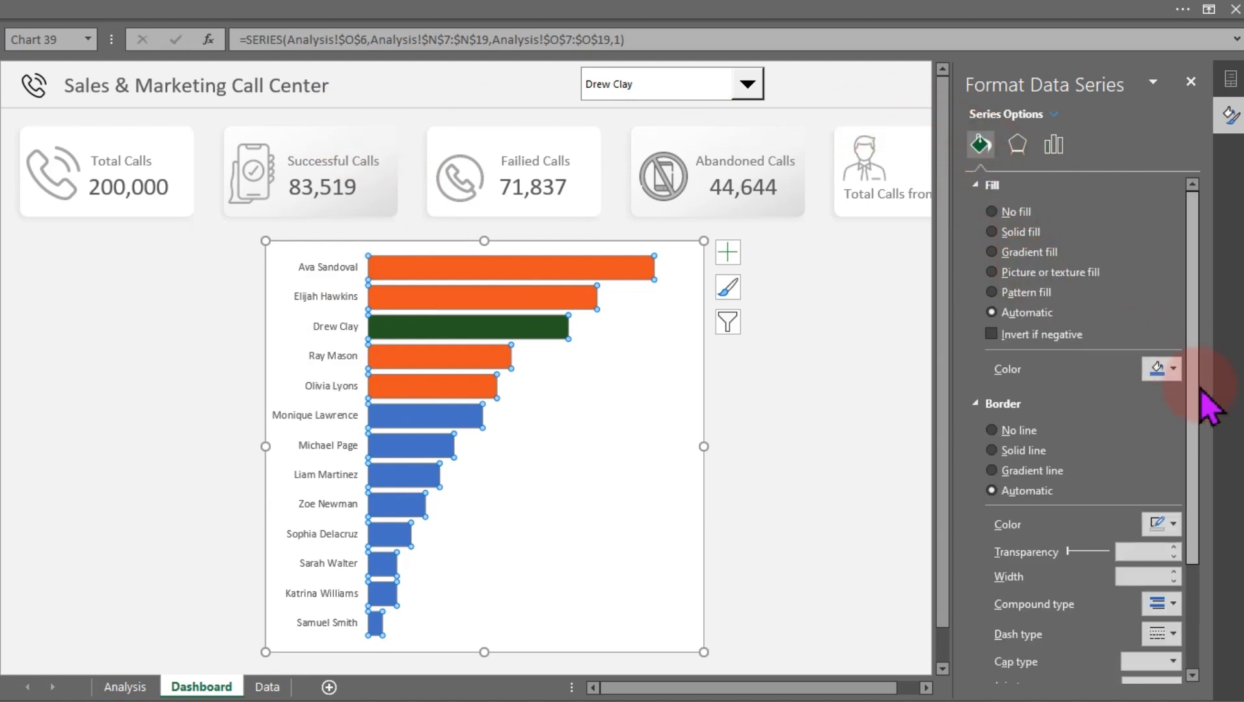
click(1174, 369)
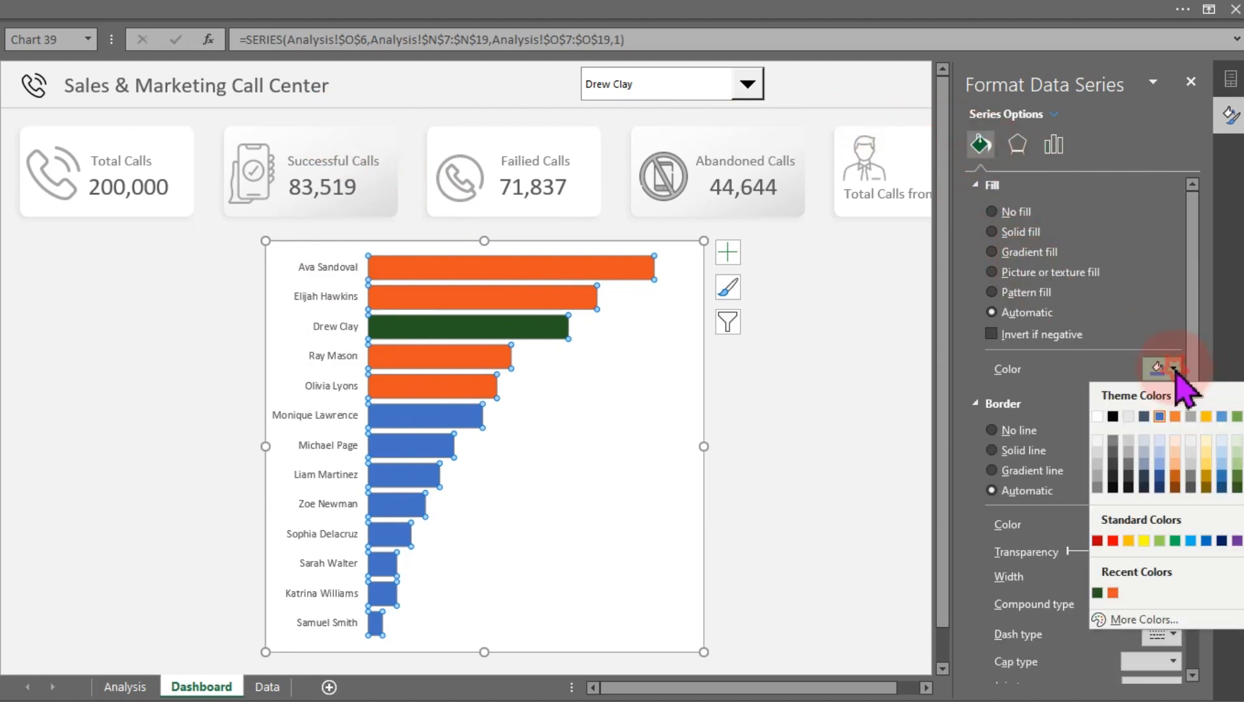
click(1097, 465)
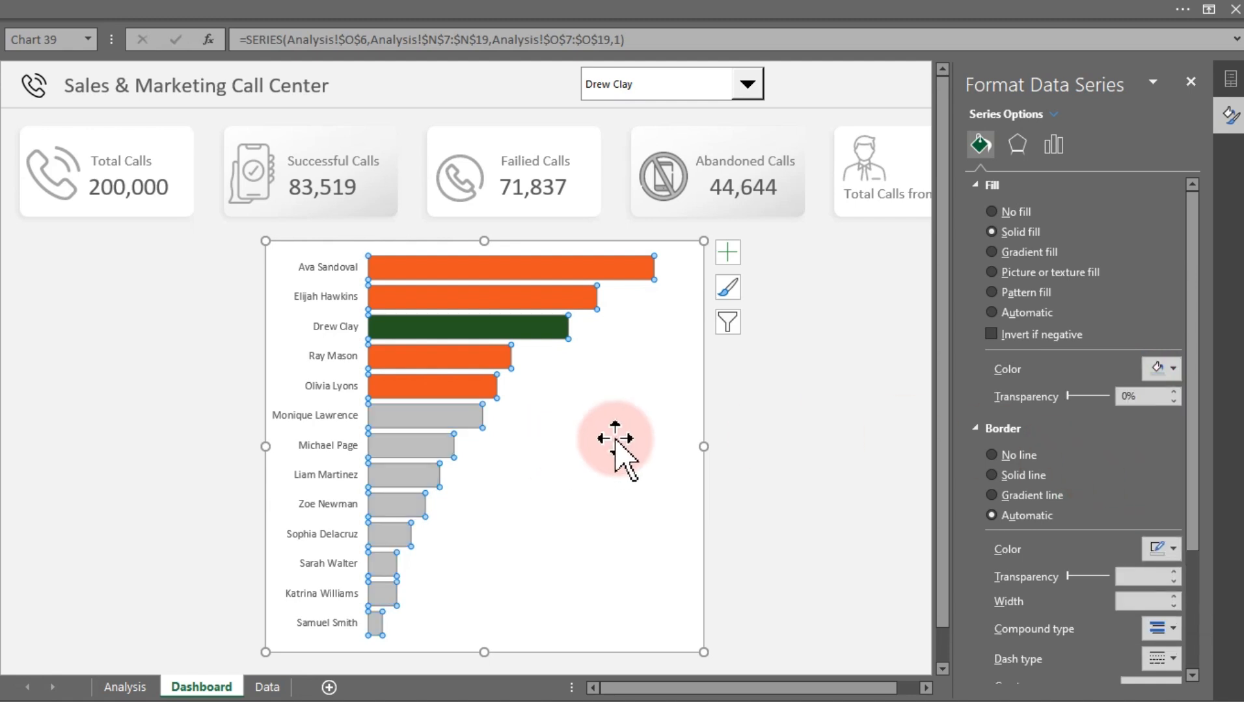
click(753, 437)
Add data labels to the bar chart's series
mouse_move(466, 414)
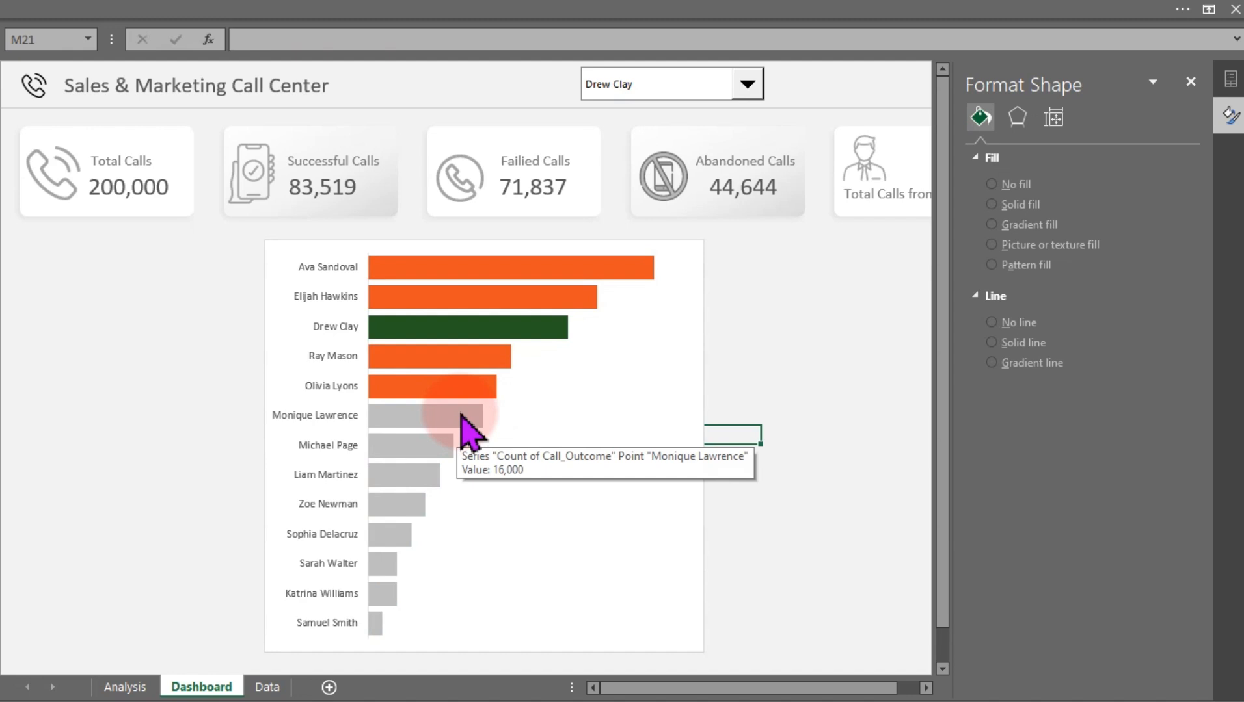
click(489, 370)
click(839, 398)
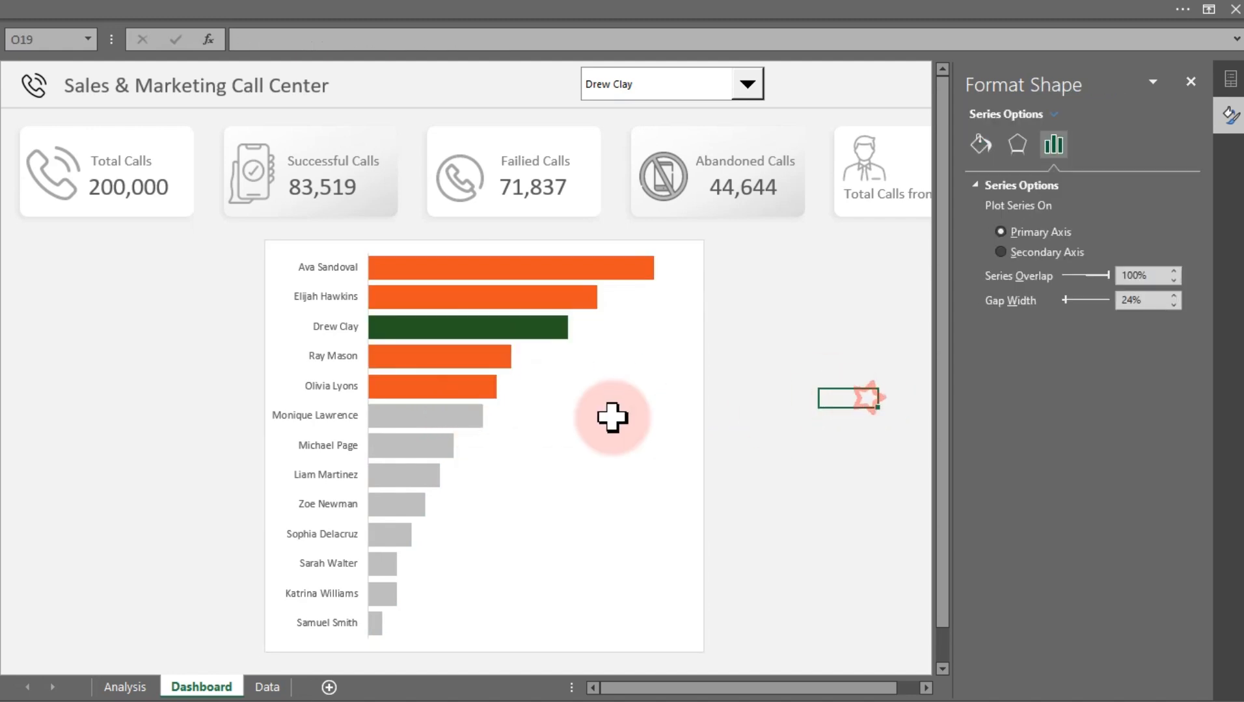
click(463, 418)
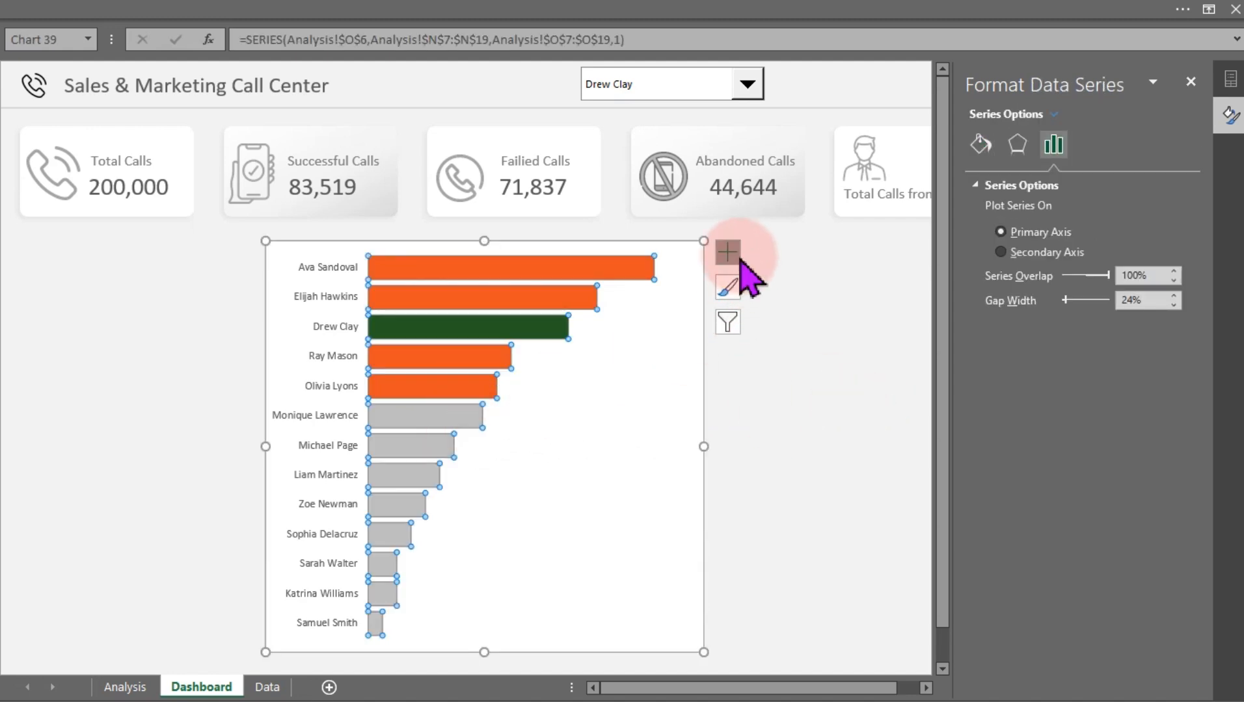
click(740, 261)
click(766, 332)
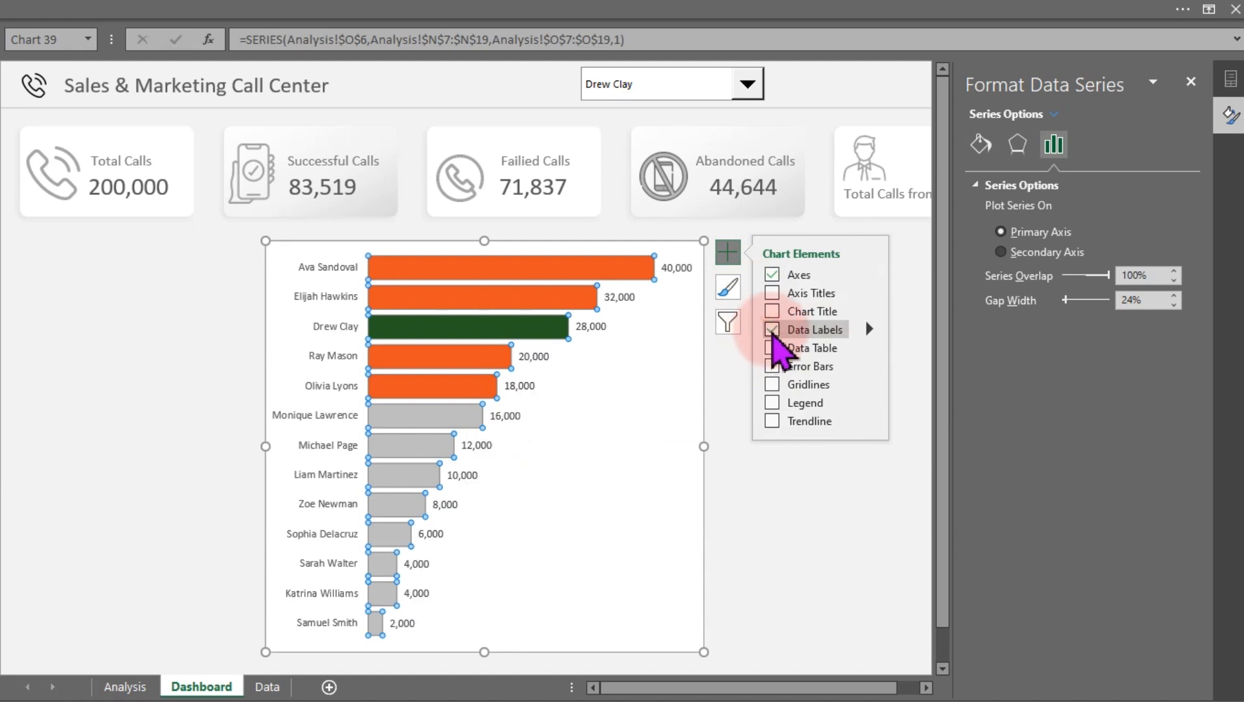
click(808, 495)
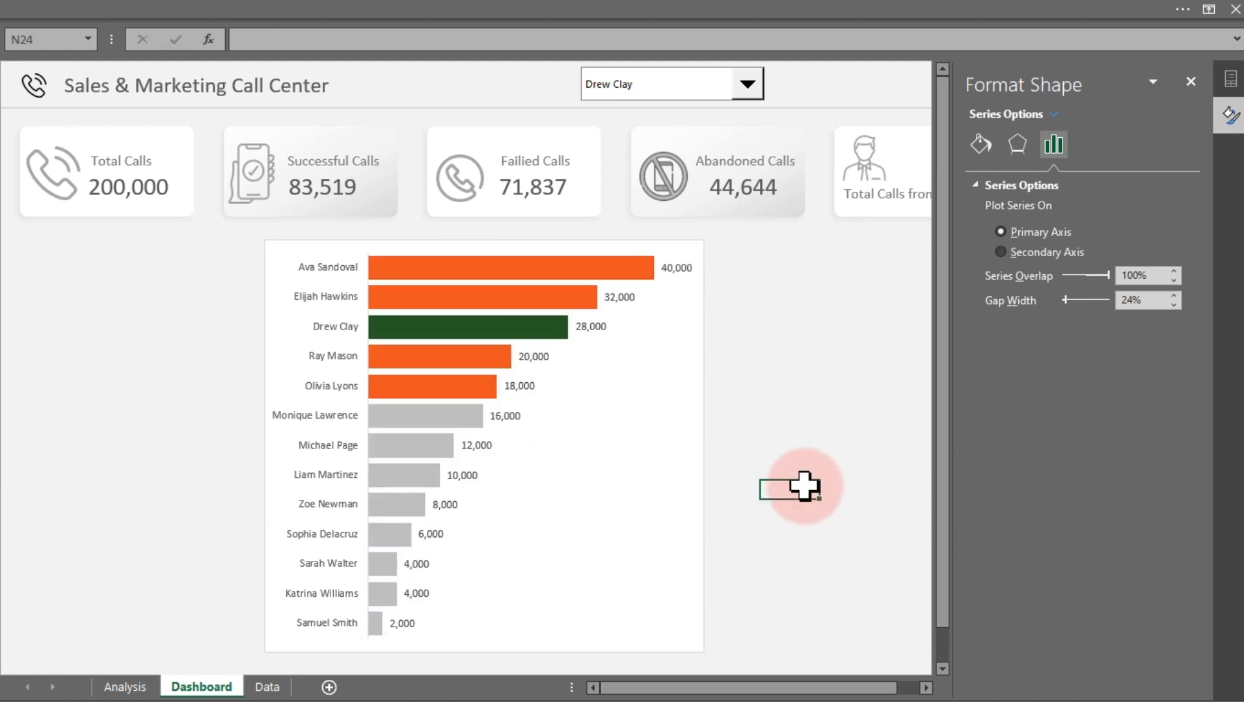
click(747, 84)
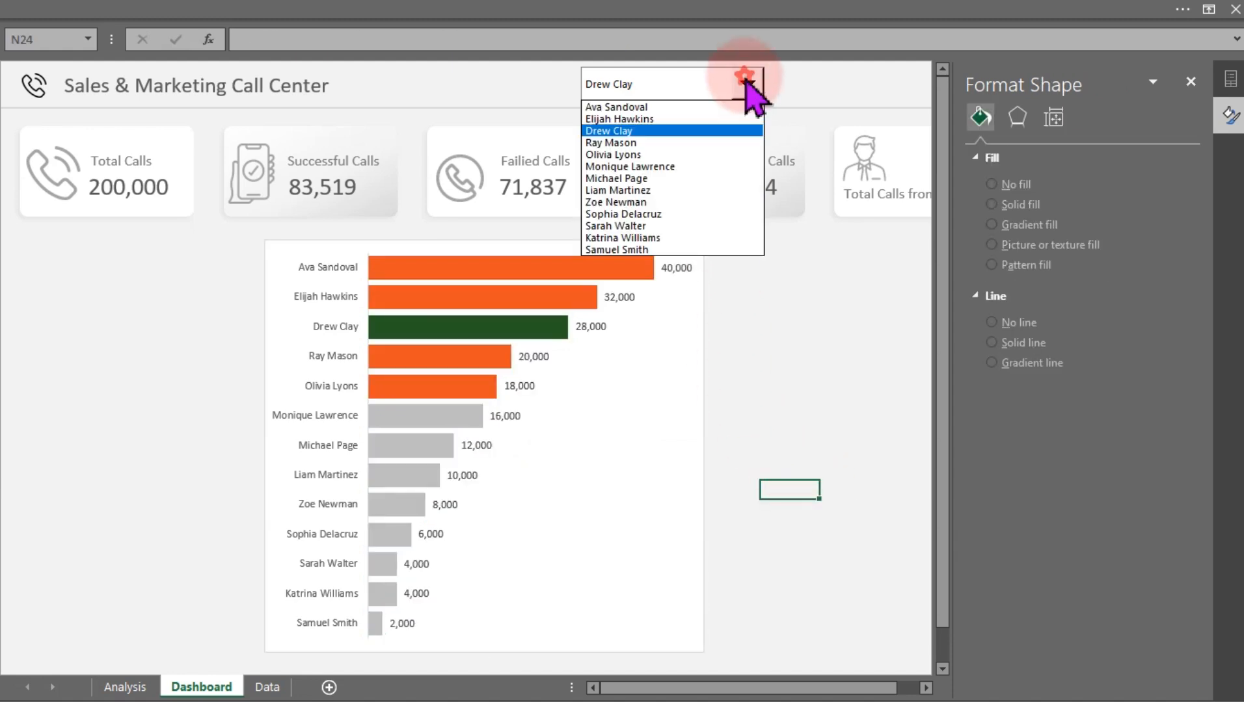
click(647, 202)
click(747, 83)
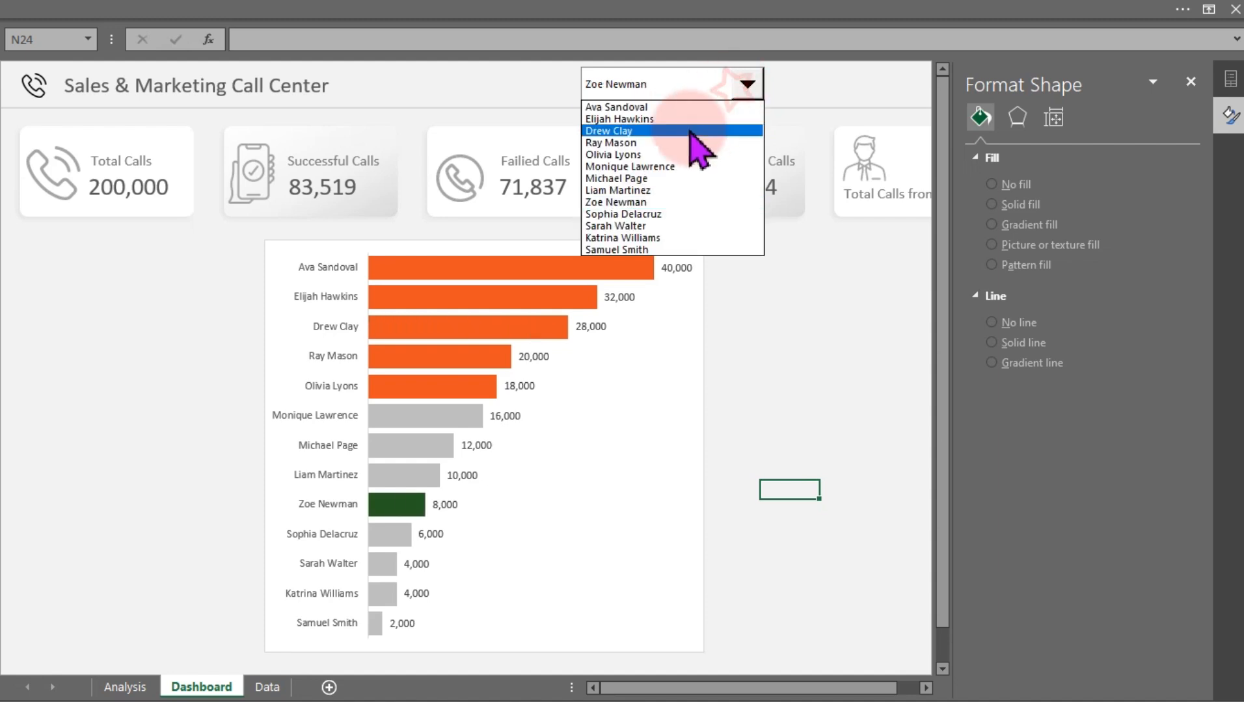
click(693, 160)
click(746, 83)
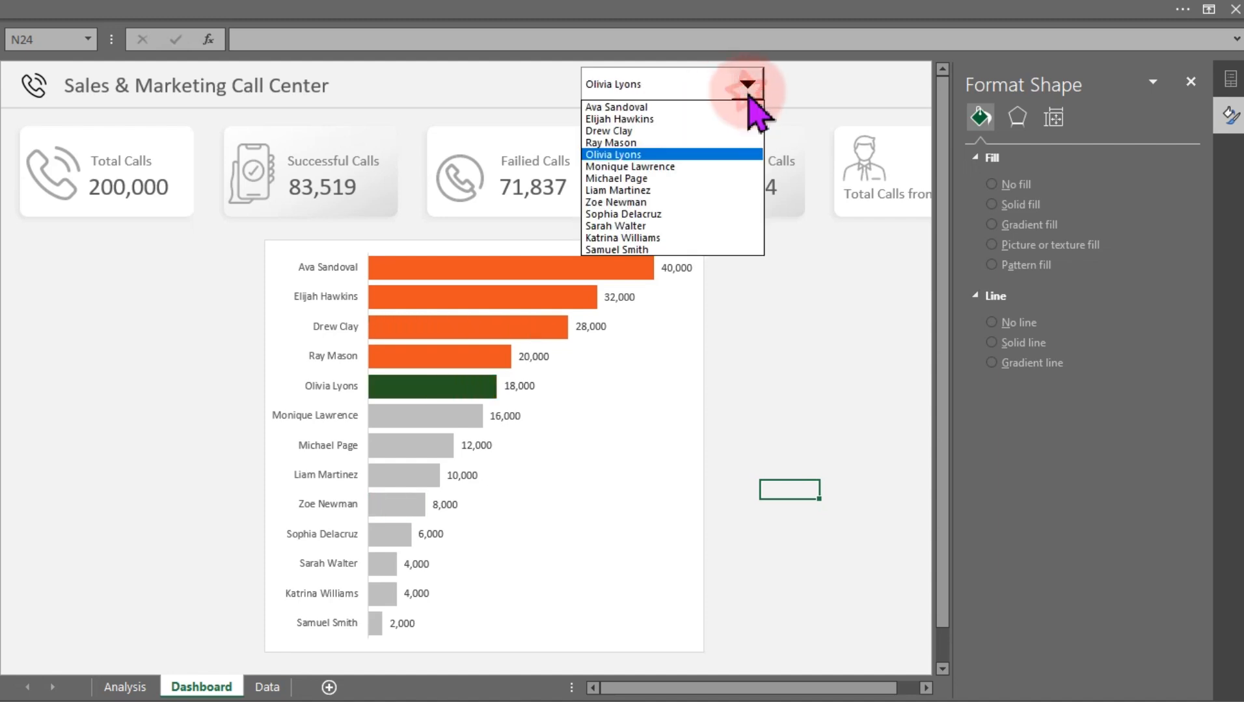
click(670, 114)
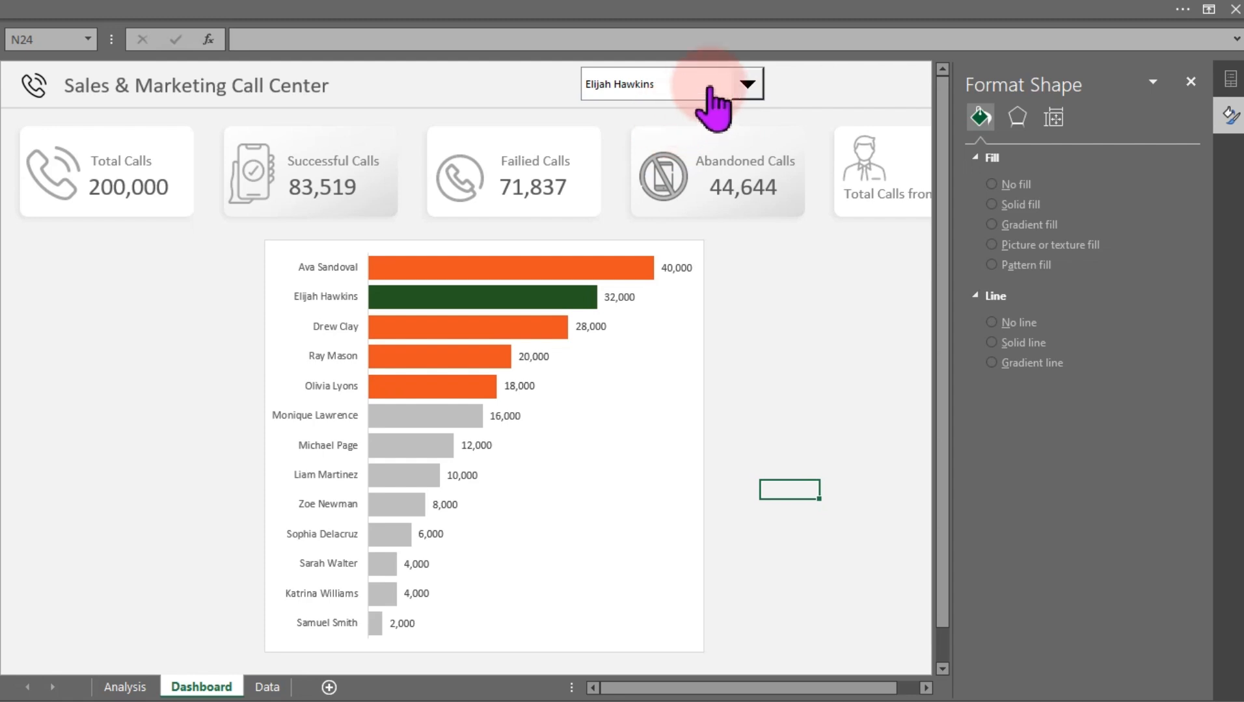
click(755, 88)
click(684, 238)
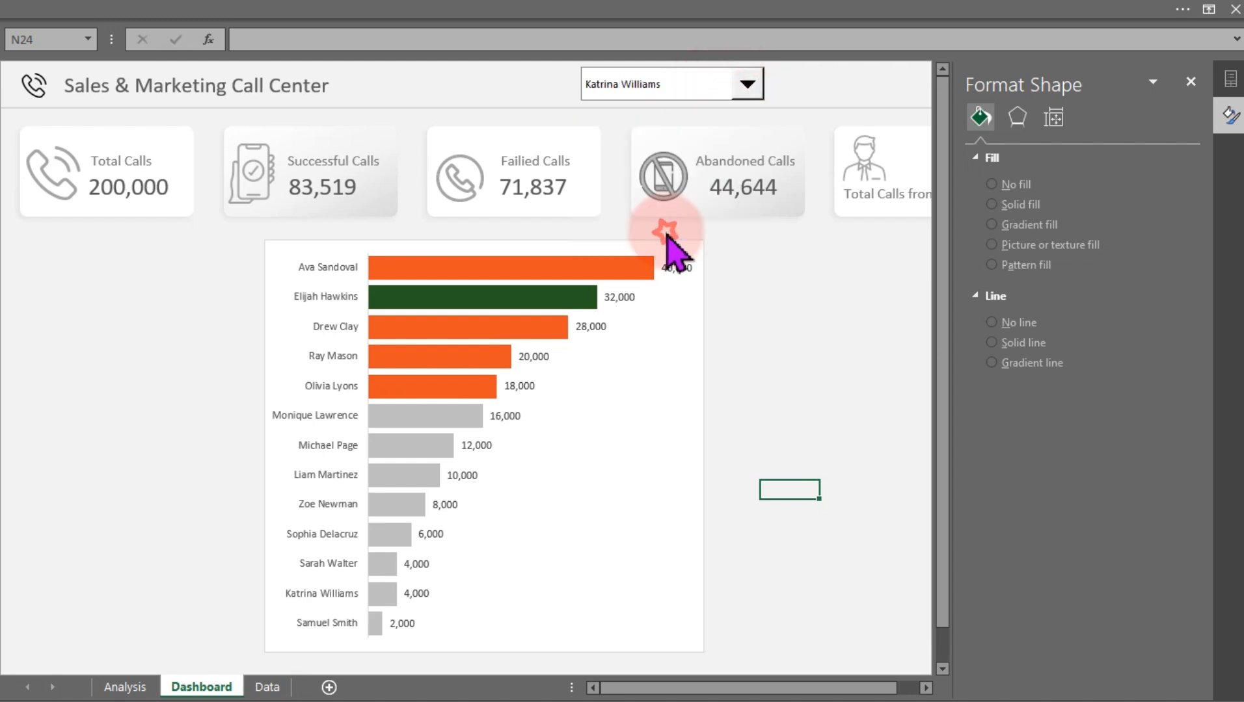
Move the bar chart to the right, leaving empty space on its left below the KPI cards
click(696, 360)
drag(696, 360, 848, 347)
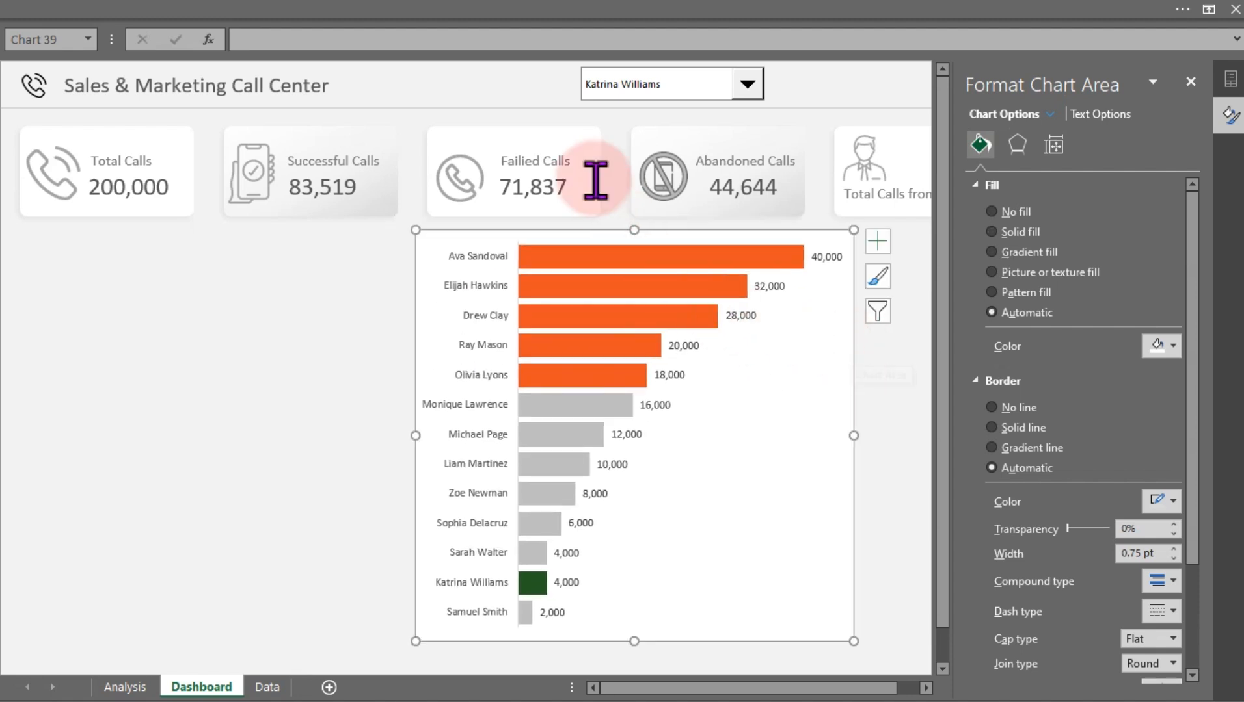
Copy the Failed Calls card's background rectangle to the left of the chart and size the copy 5.23 in high by 3.07 in wide
click(493, 127)
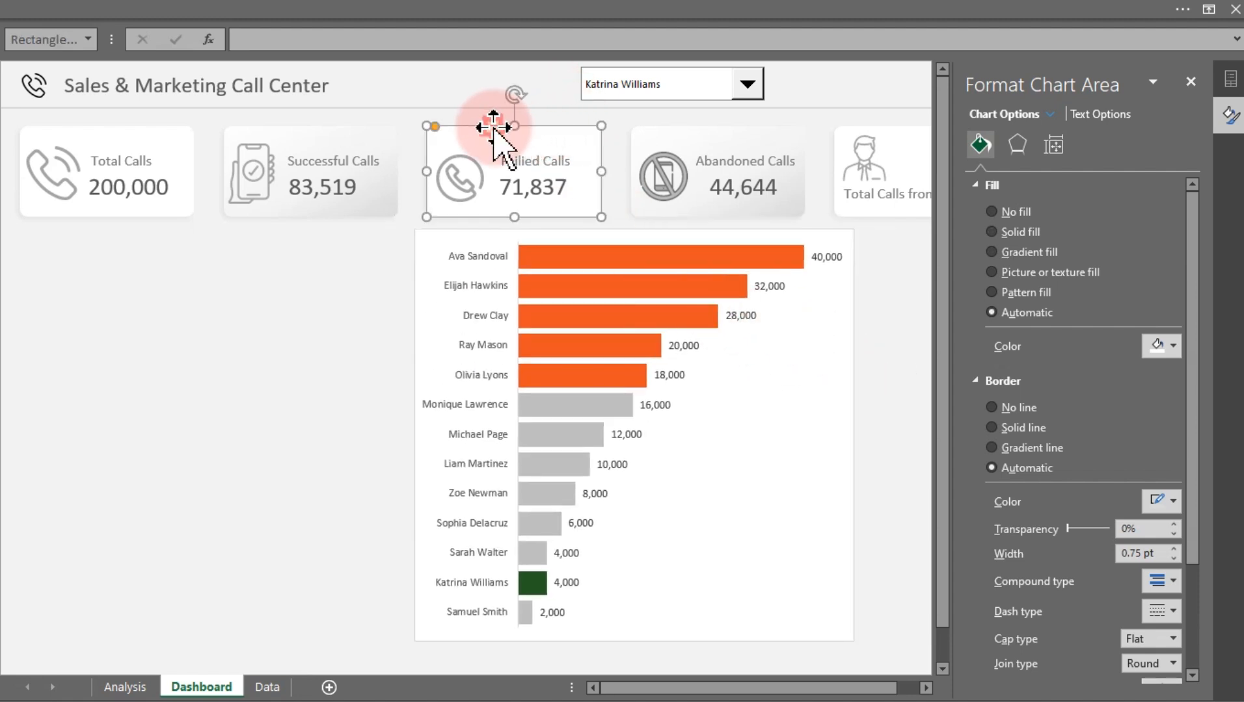
drag(494, 130, 139, 321)
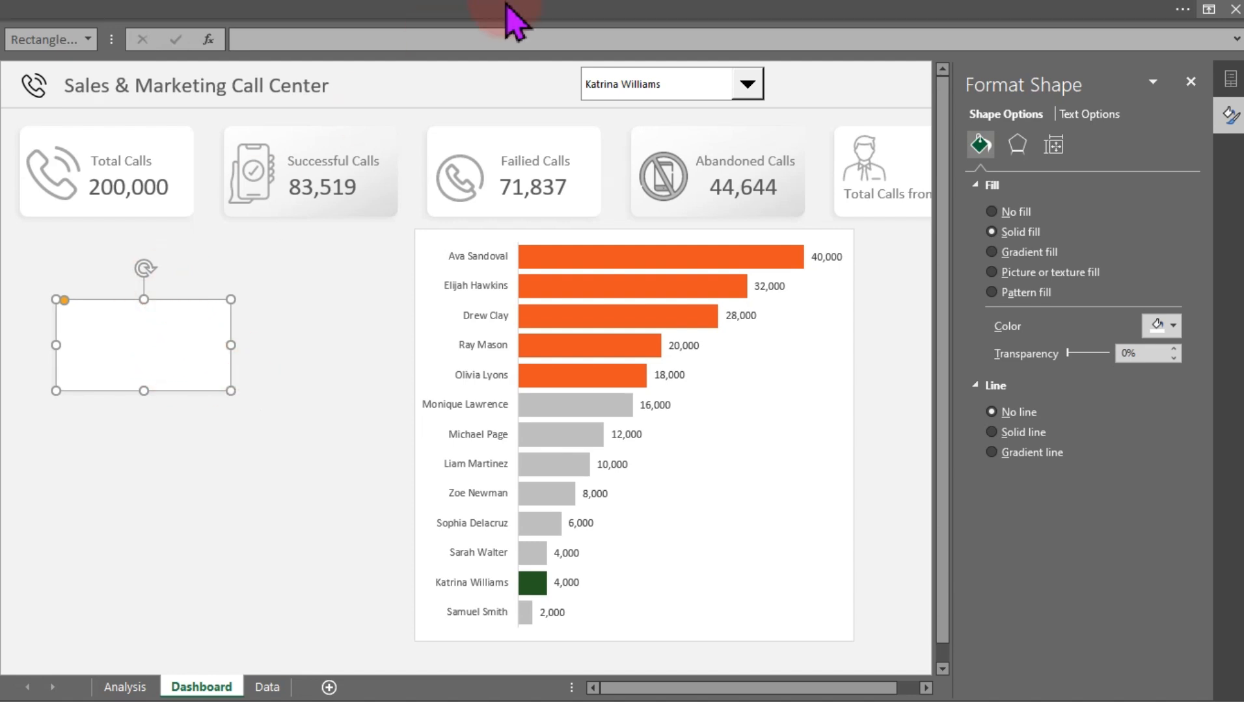
click(599, 16)
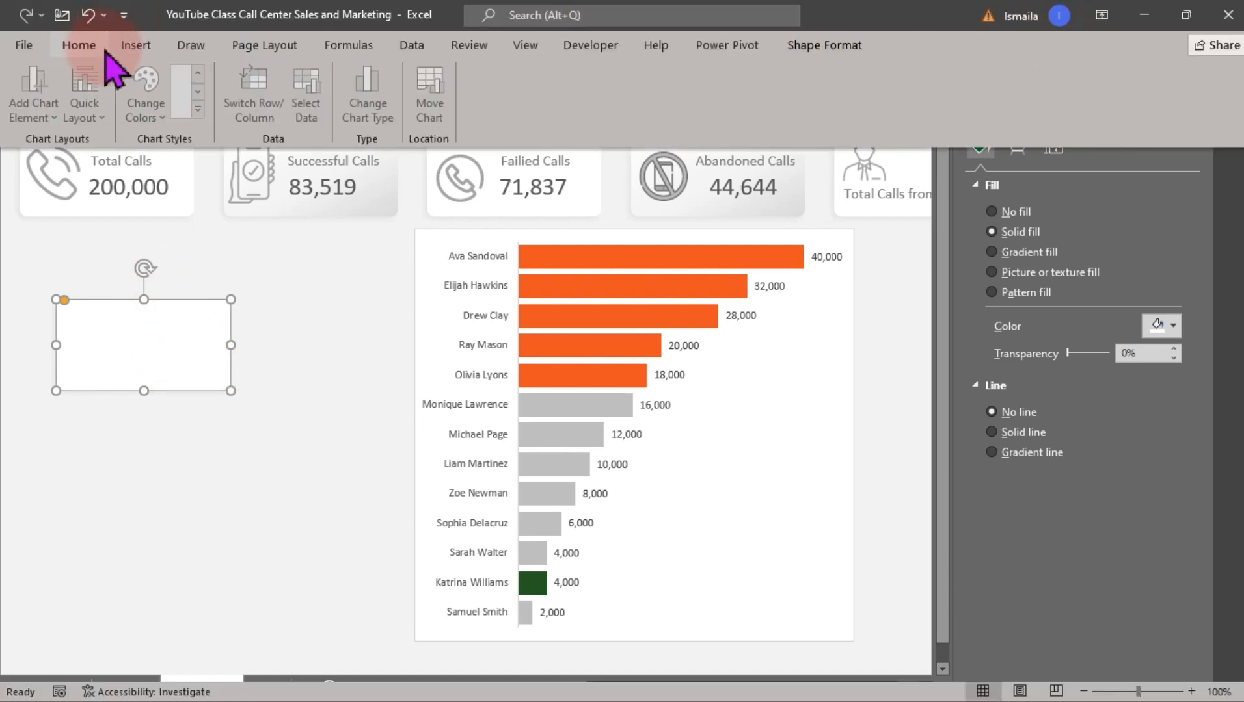
click(79, 45)
click(857, 46)
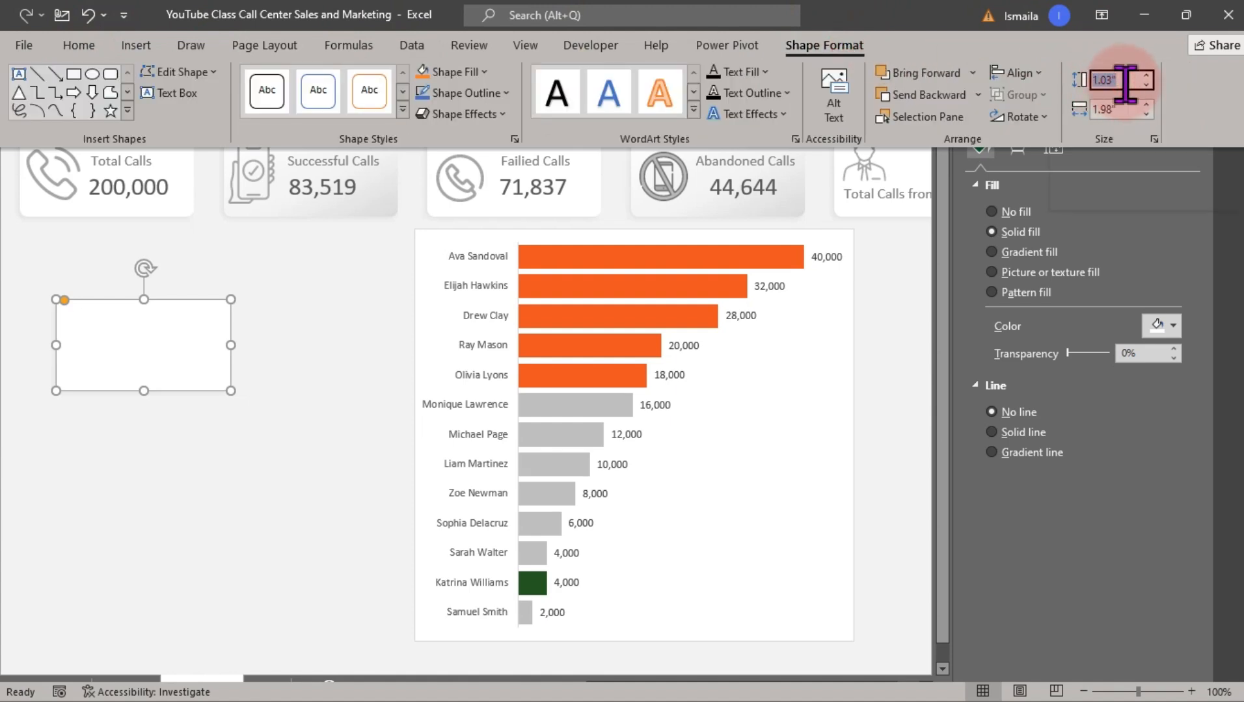
text(5.23)
key(Tab)
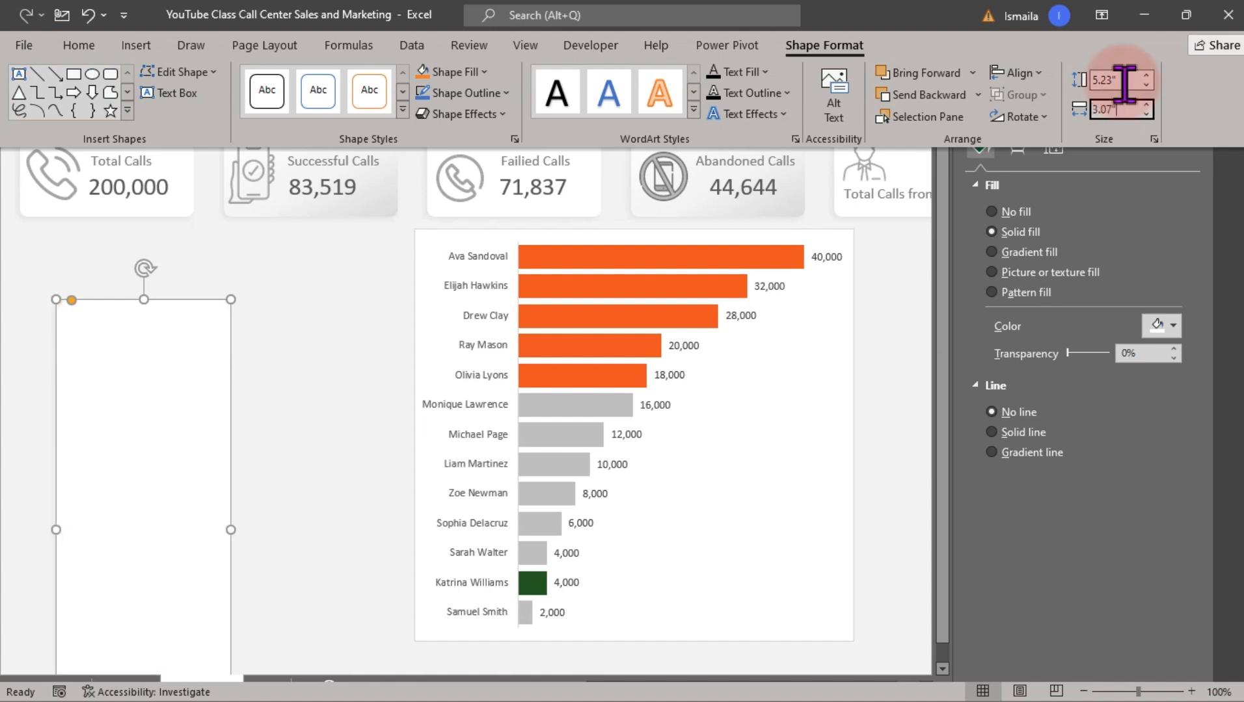
key(Return)
click(180, 403)
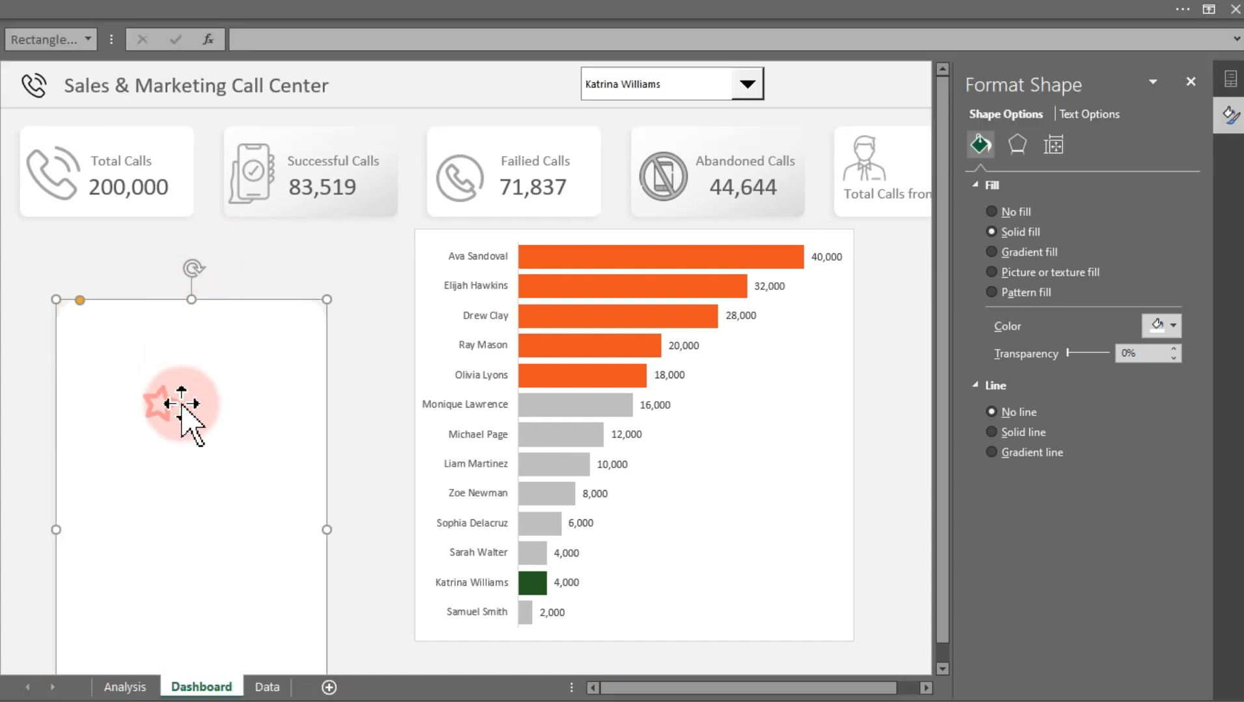
drag(180, 404, 143, 331)
Hide the formula bar from the worksheet view
click(351, 13)
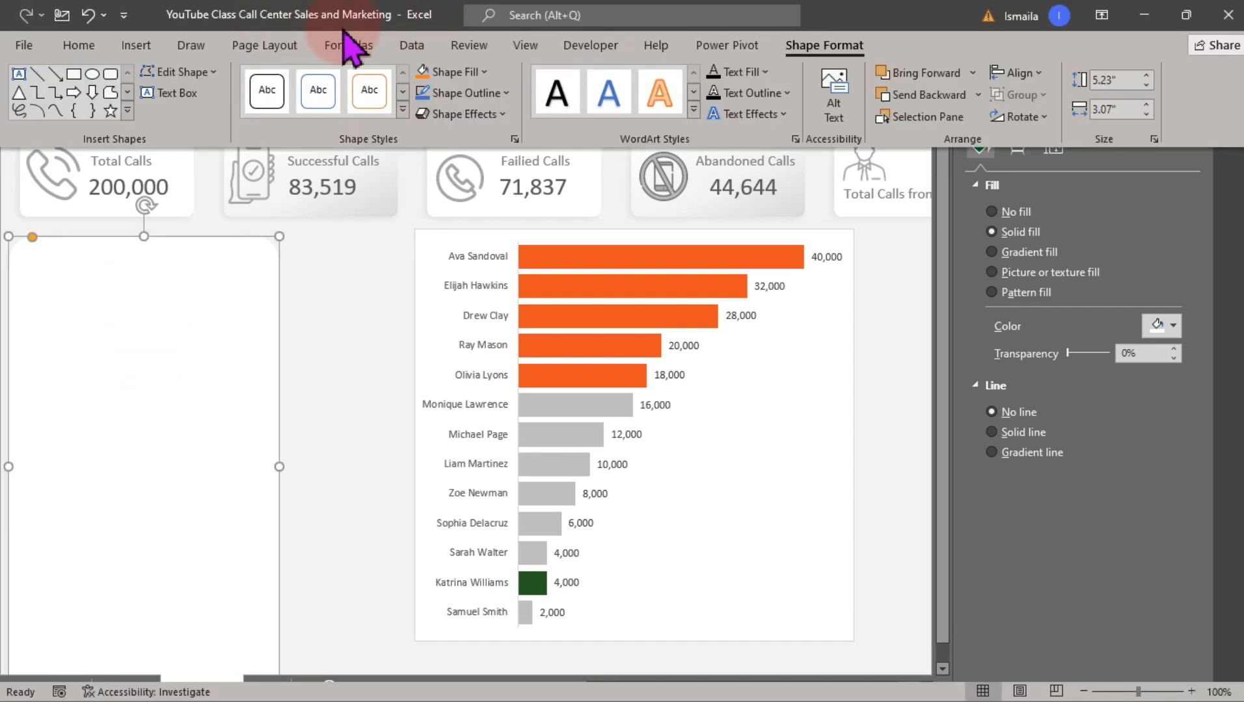
click(532, 51)
click(292, 80)
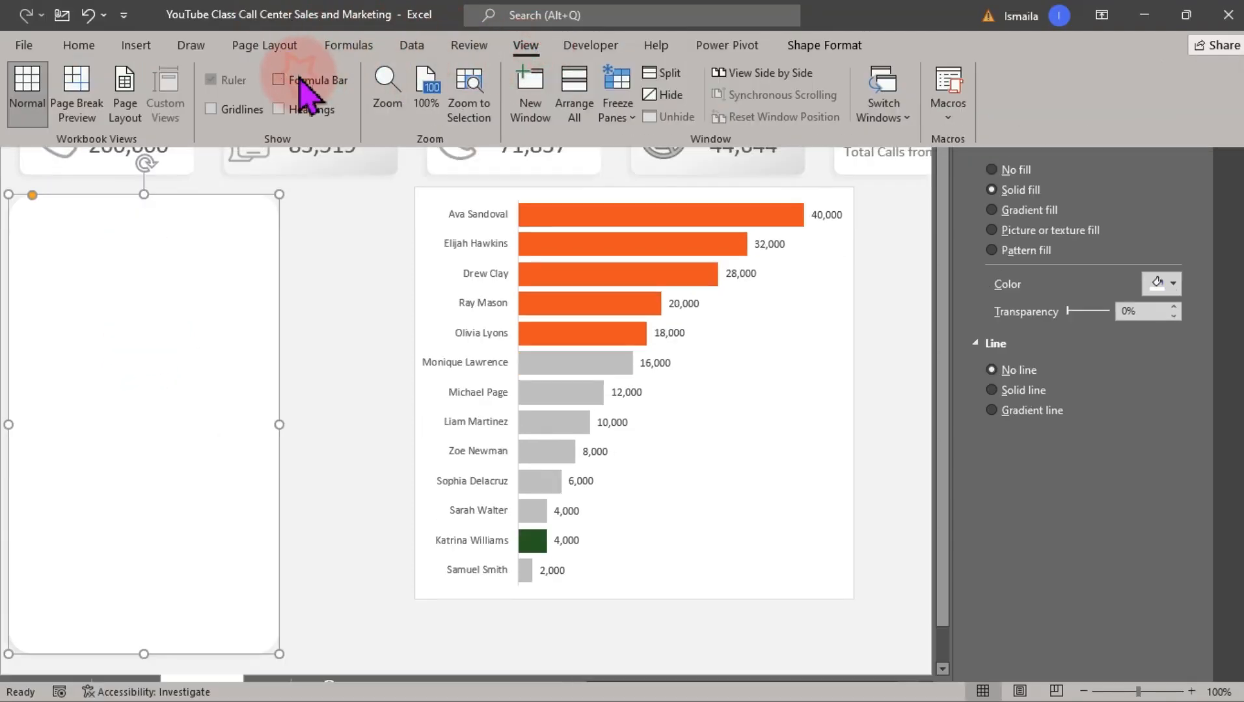
Adjust the new rectangle's corner rounding and nudge it into place below the Total Calls card
click(324, 247)
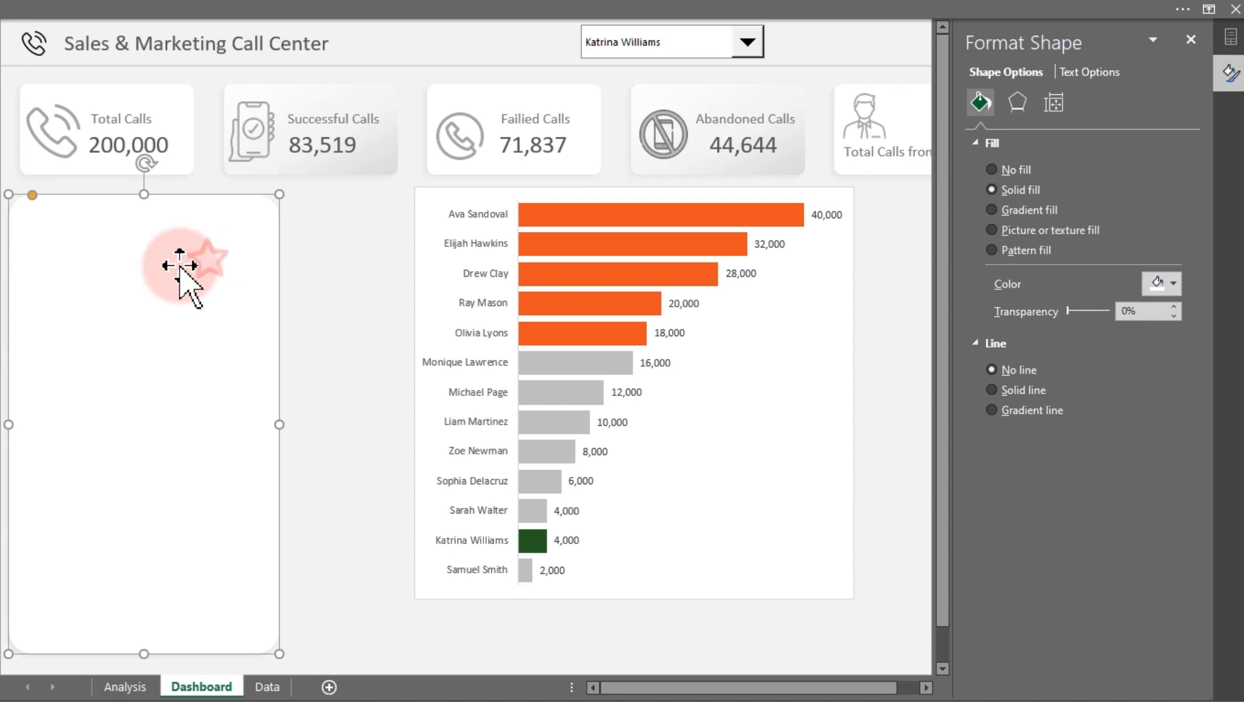
drag(178, 264, 179, 256)
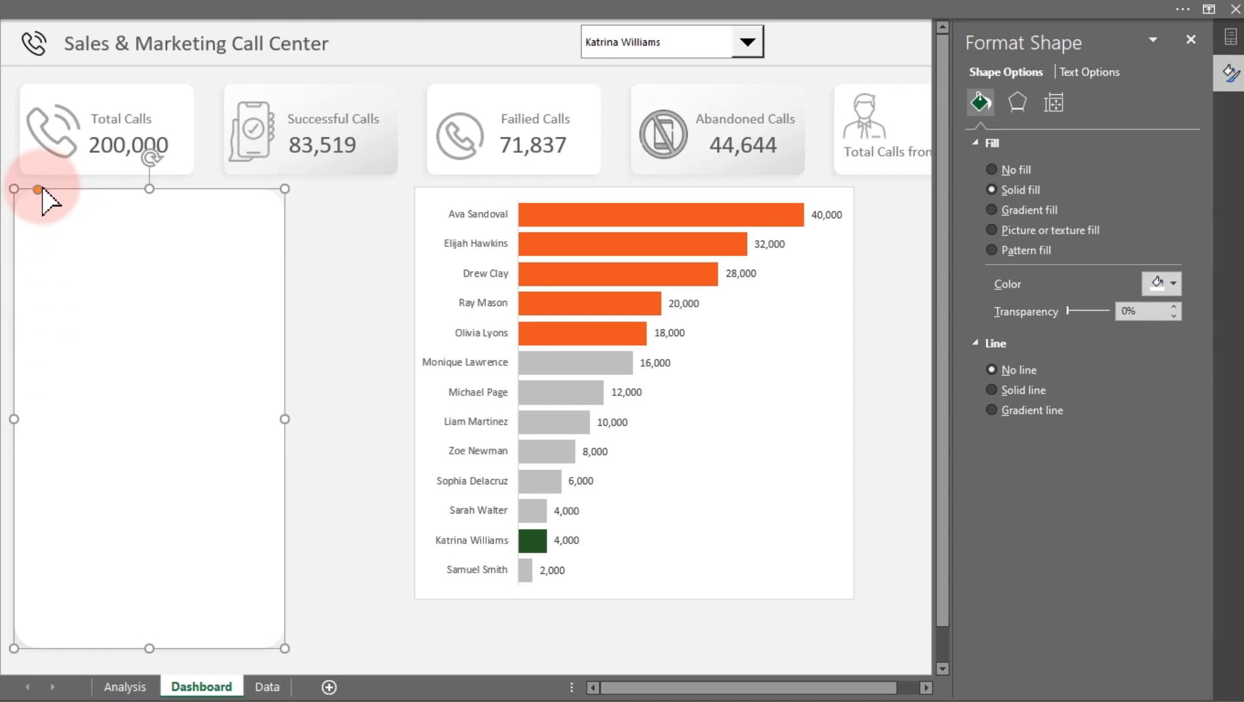
drag(36, 187, 33, 190)
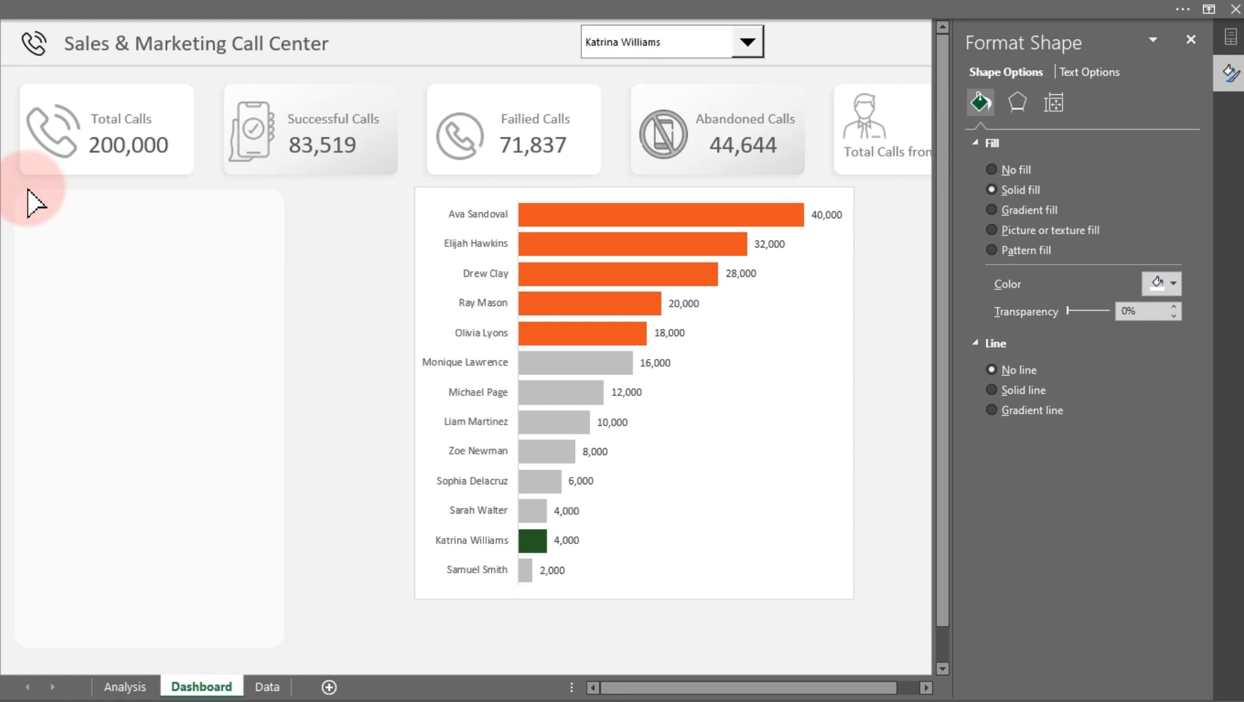
drag(27, 191, 24, 190)
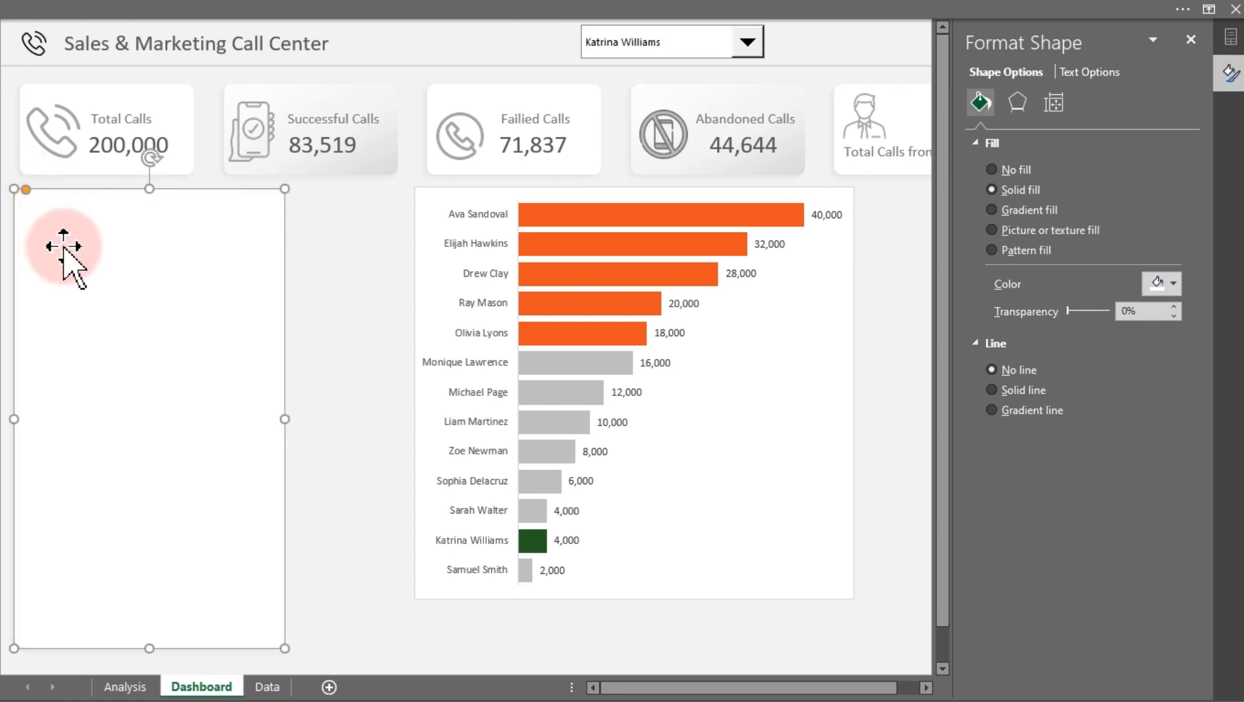
drag(69, 253, 91, 256)
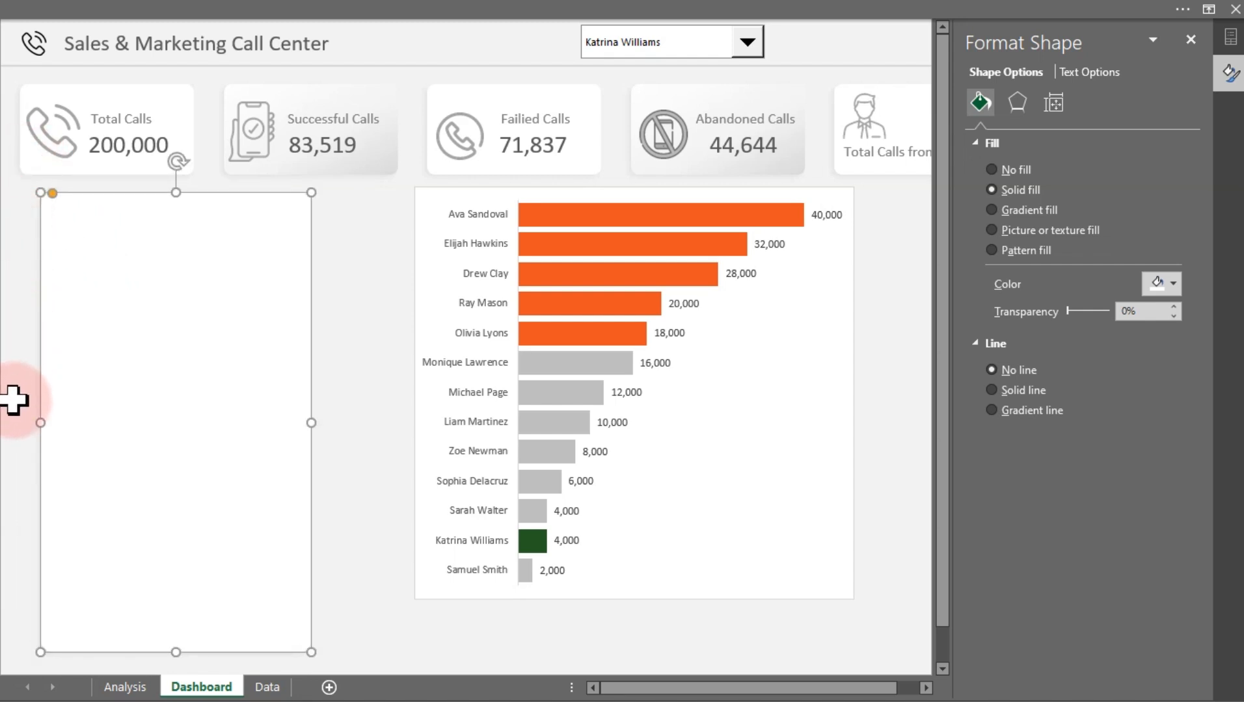
Left-align the new rectangle with the Total Calls card
ctrl+click(180, 93)
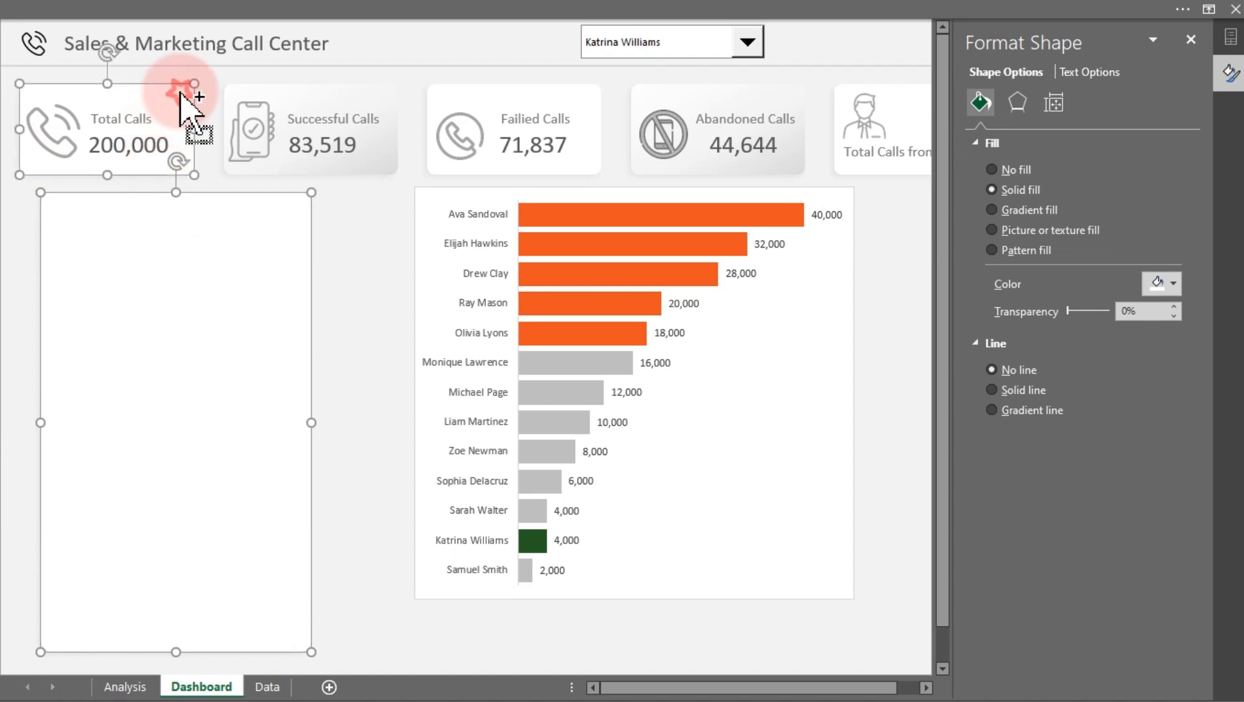
click(310, 6)
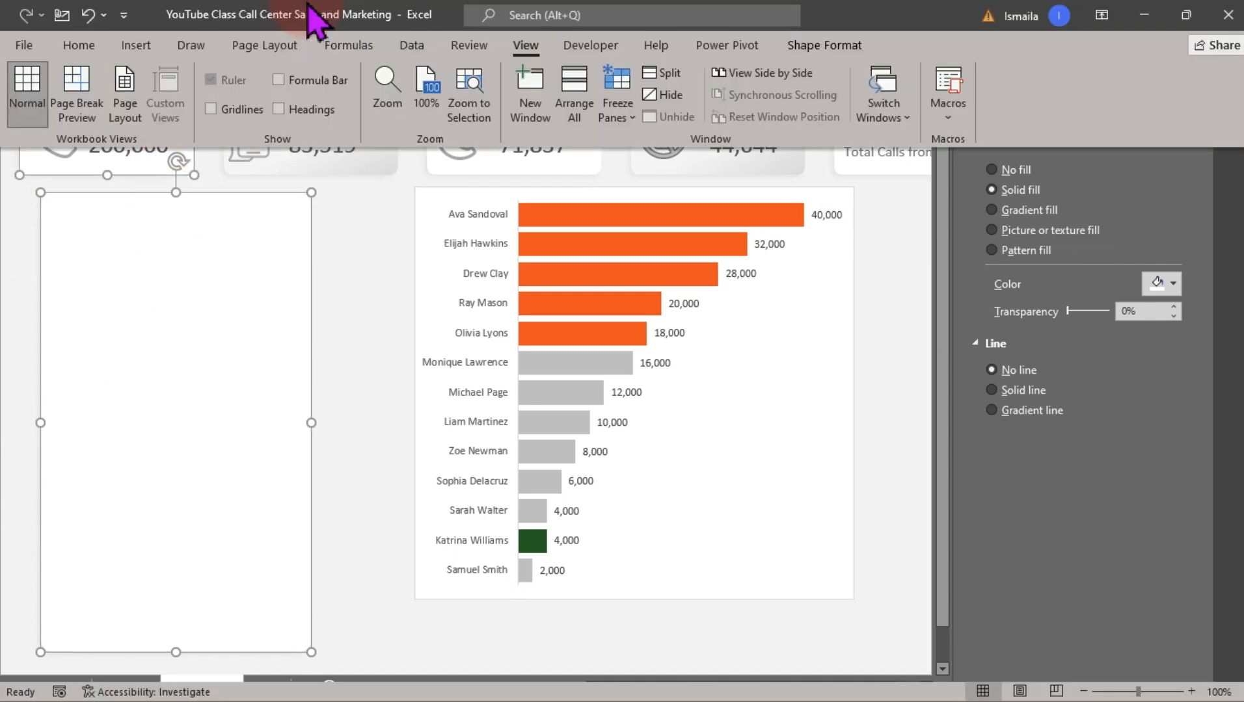
click(823, 45)
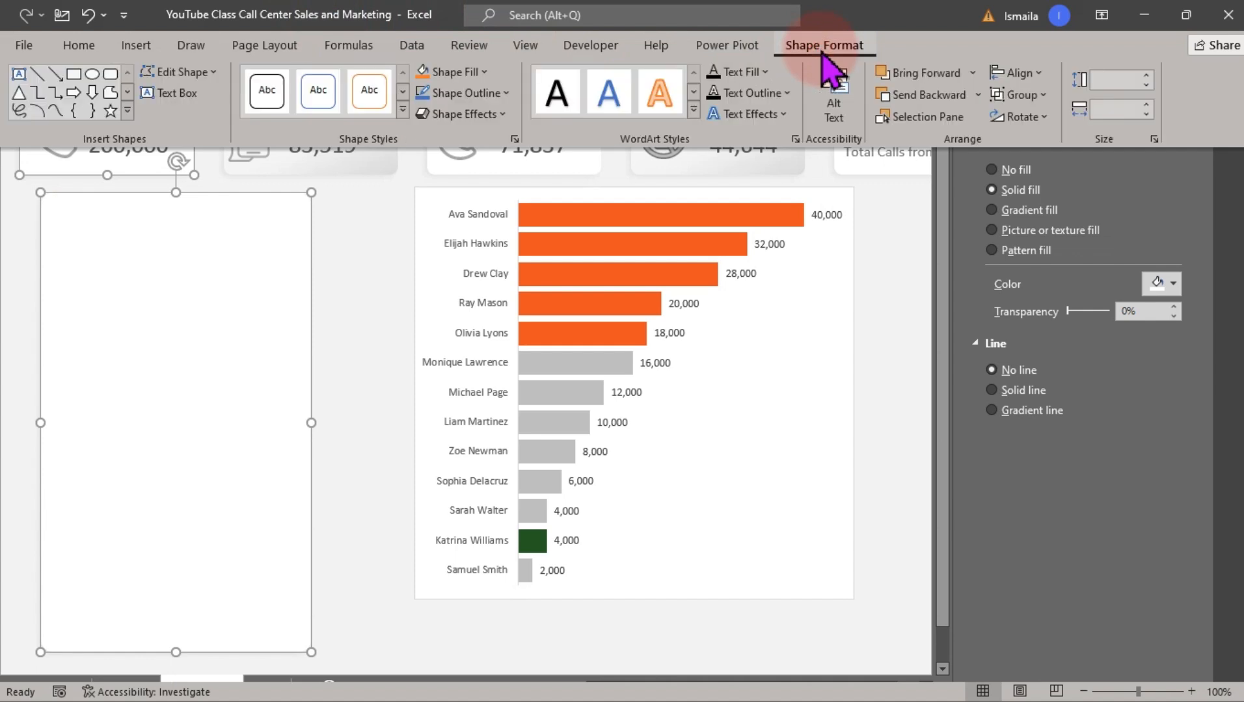
click(1026, 73)
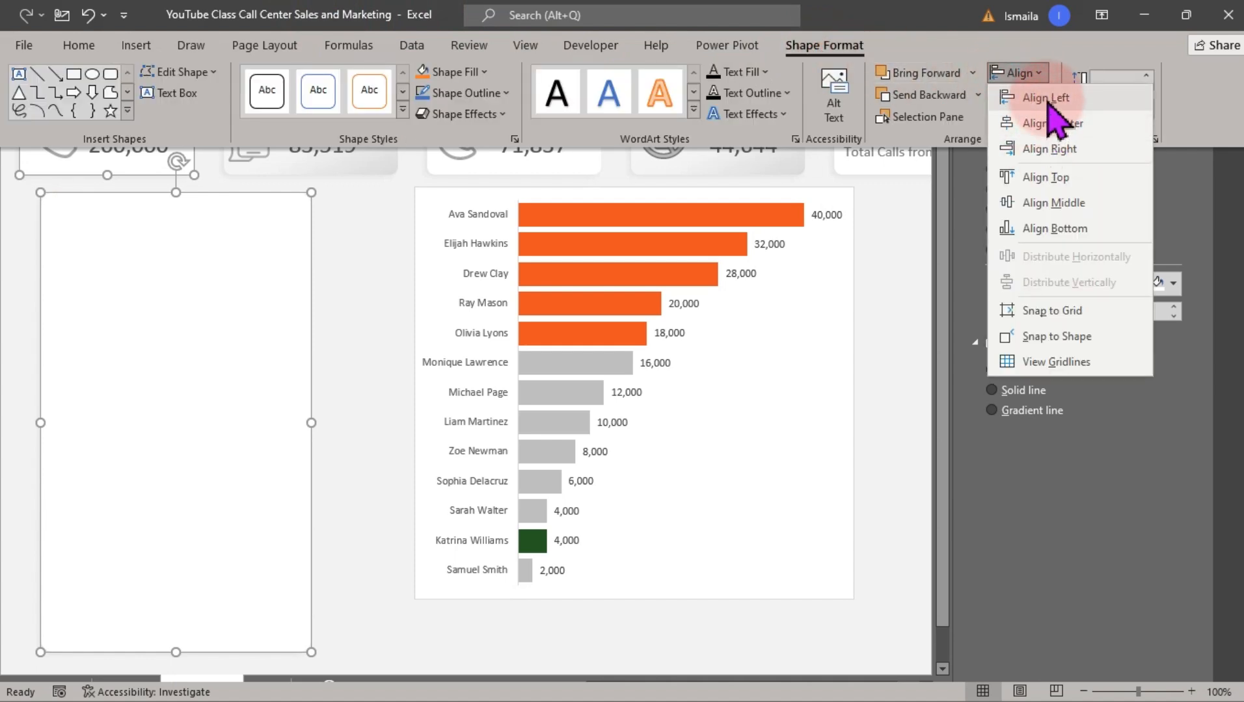
click(1045, 96)
click(339, 278)
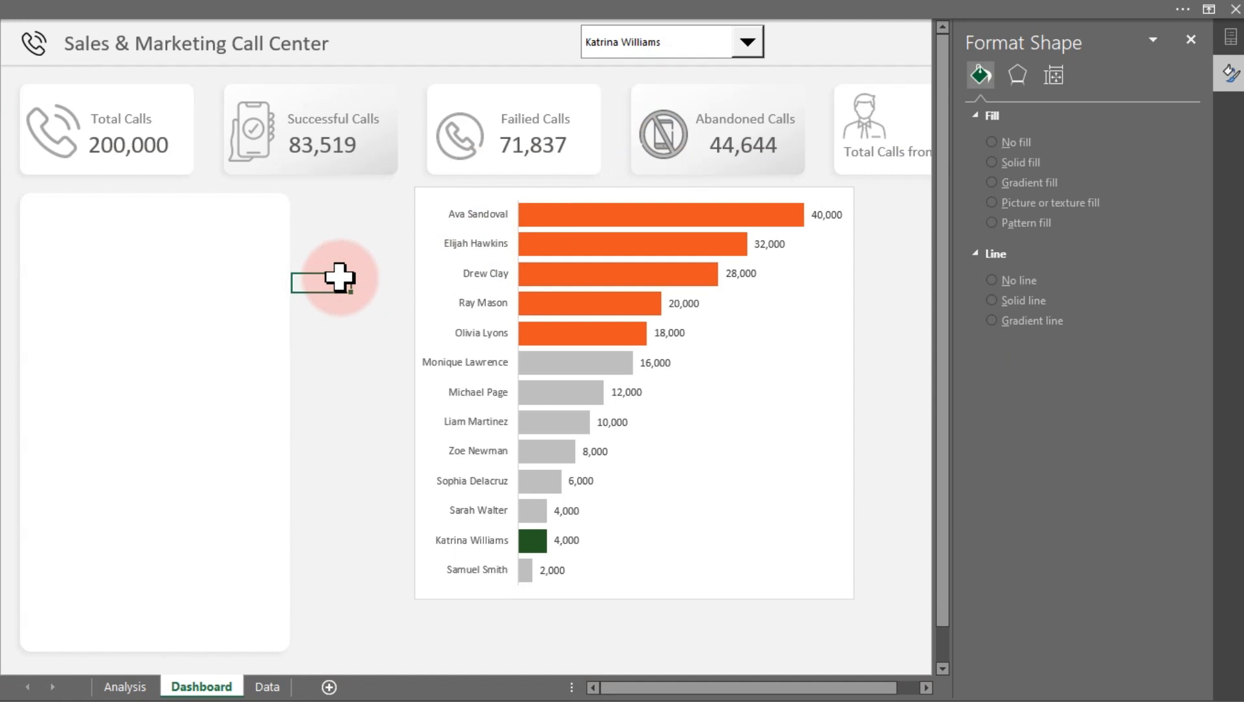
click(239, 277)
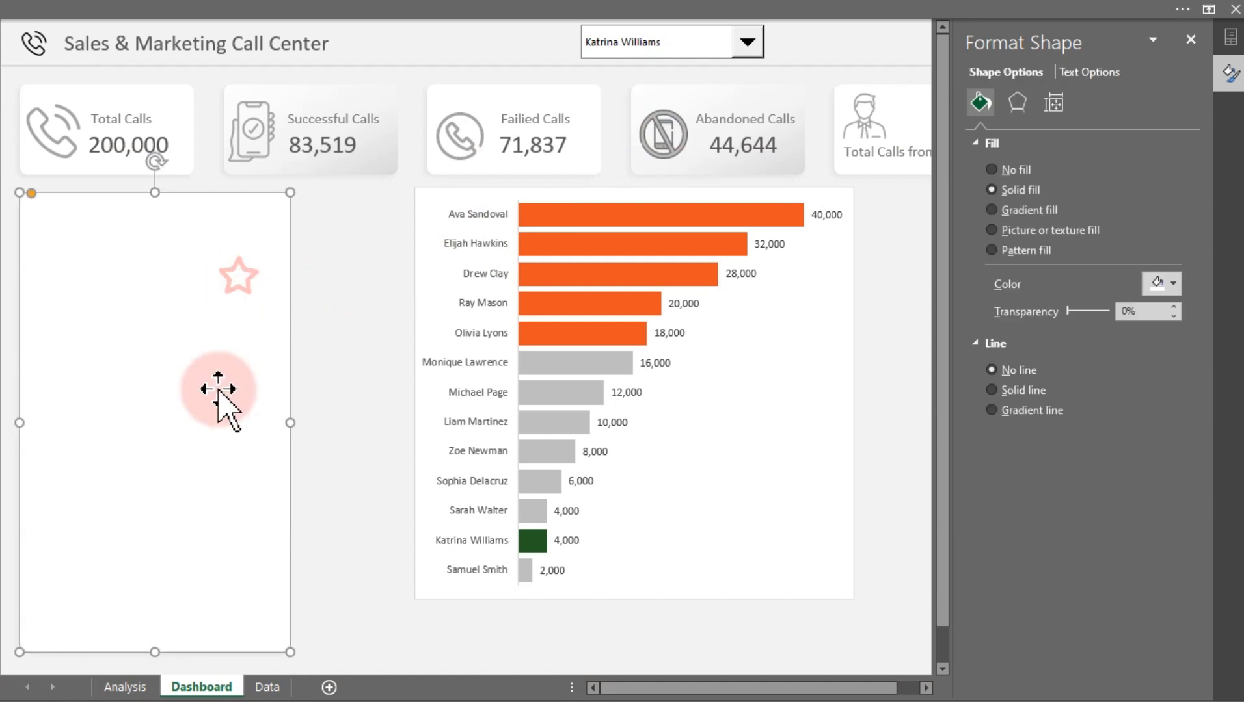
click(155, 657)
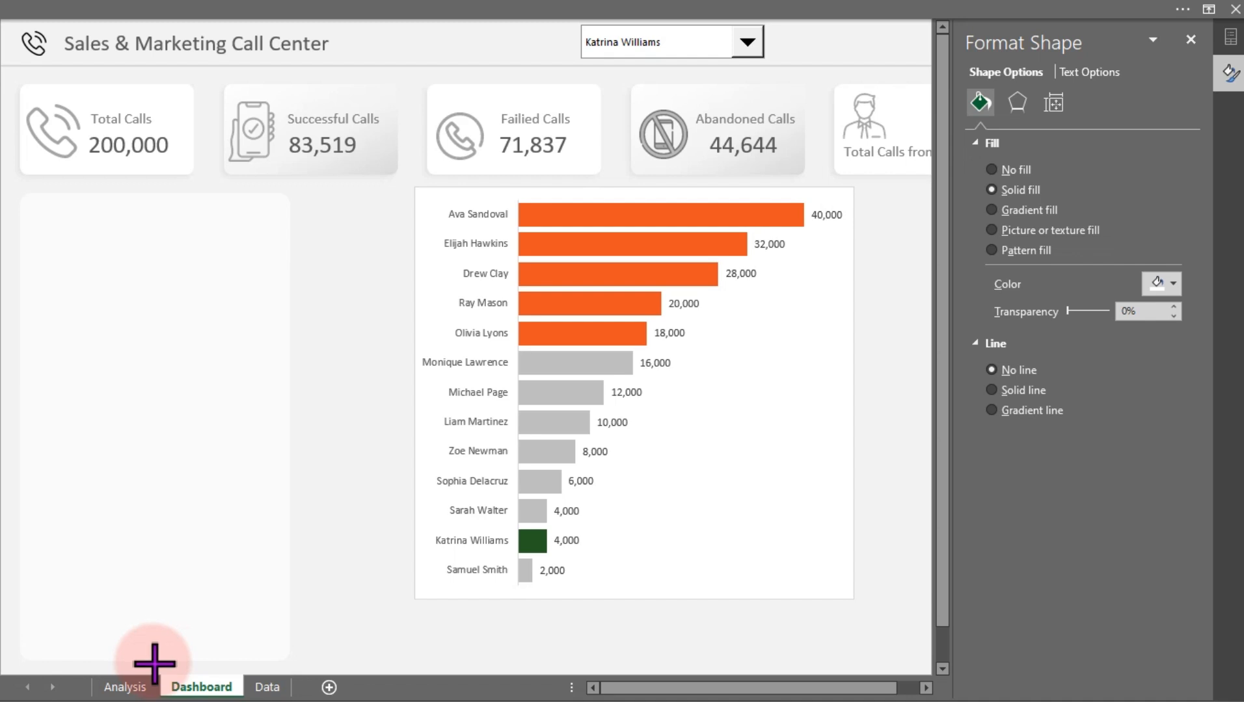
click(154, 662)
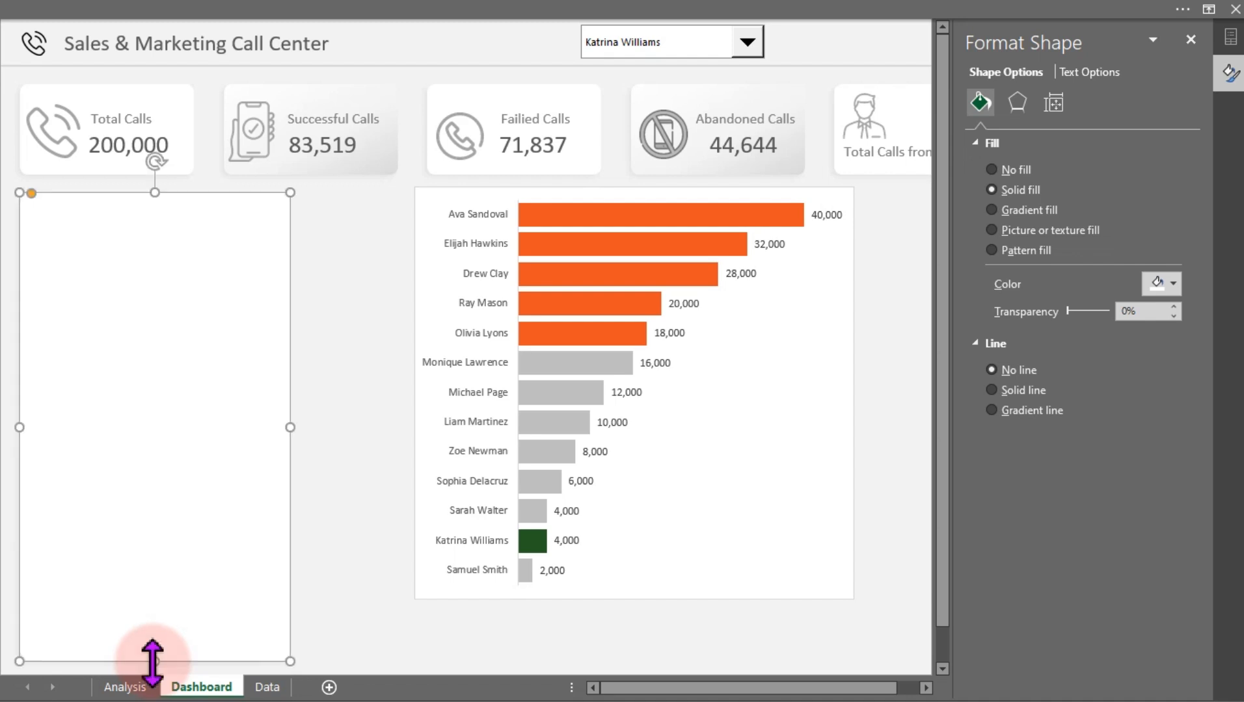
click(336, 459)
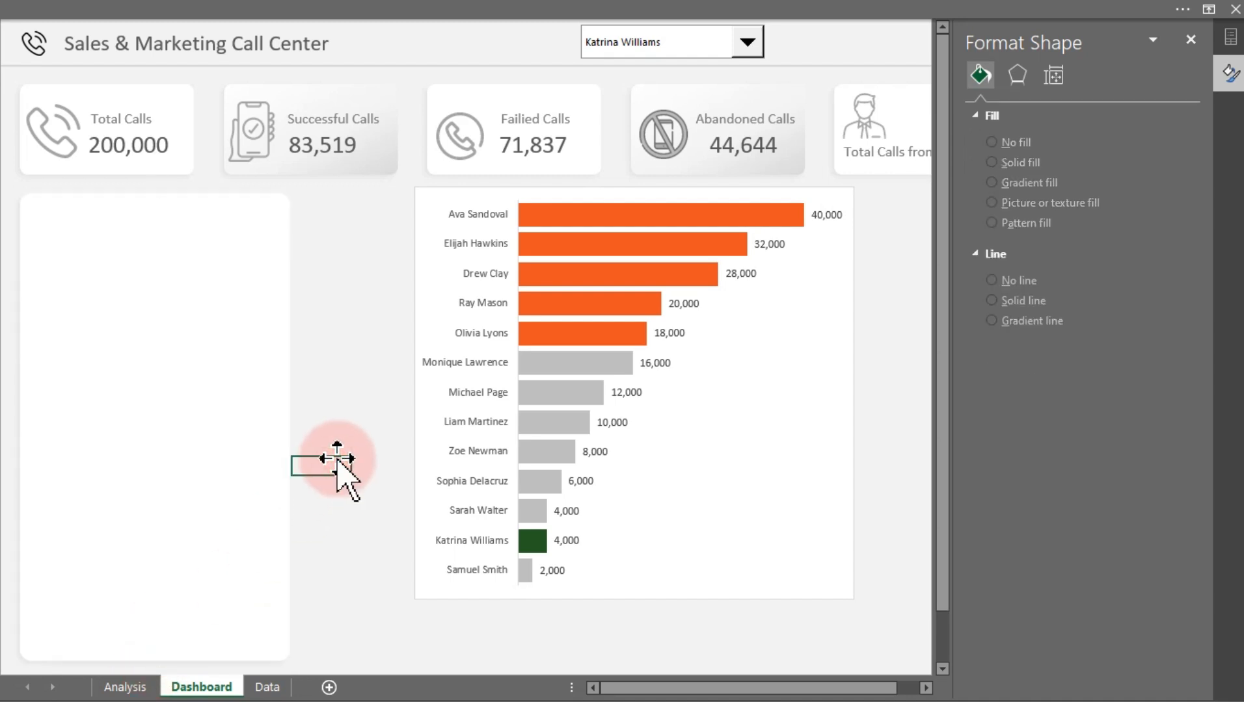
Remove the bar chart's fill and border
click(652, 188)
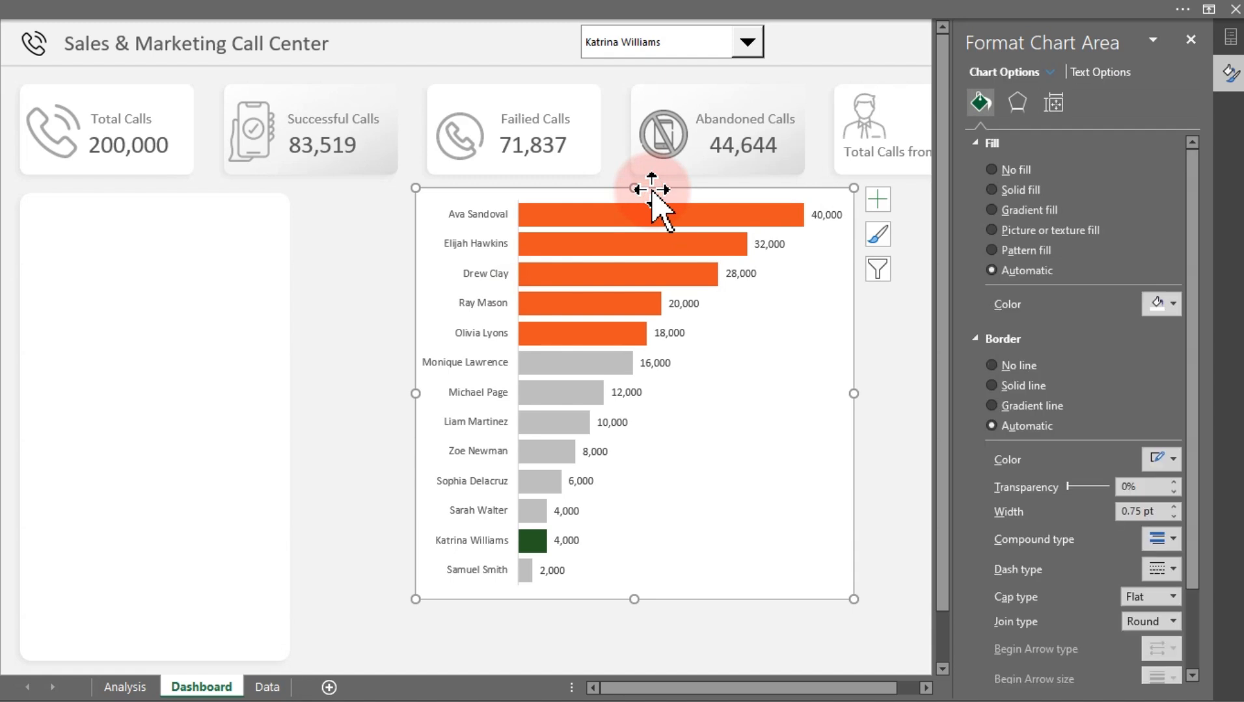
click(1011, 171)
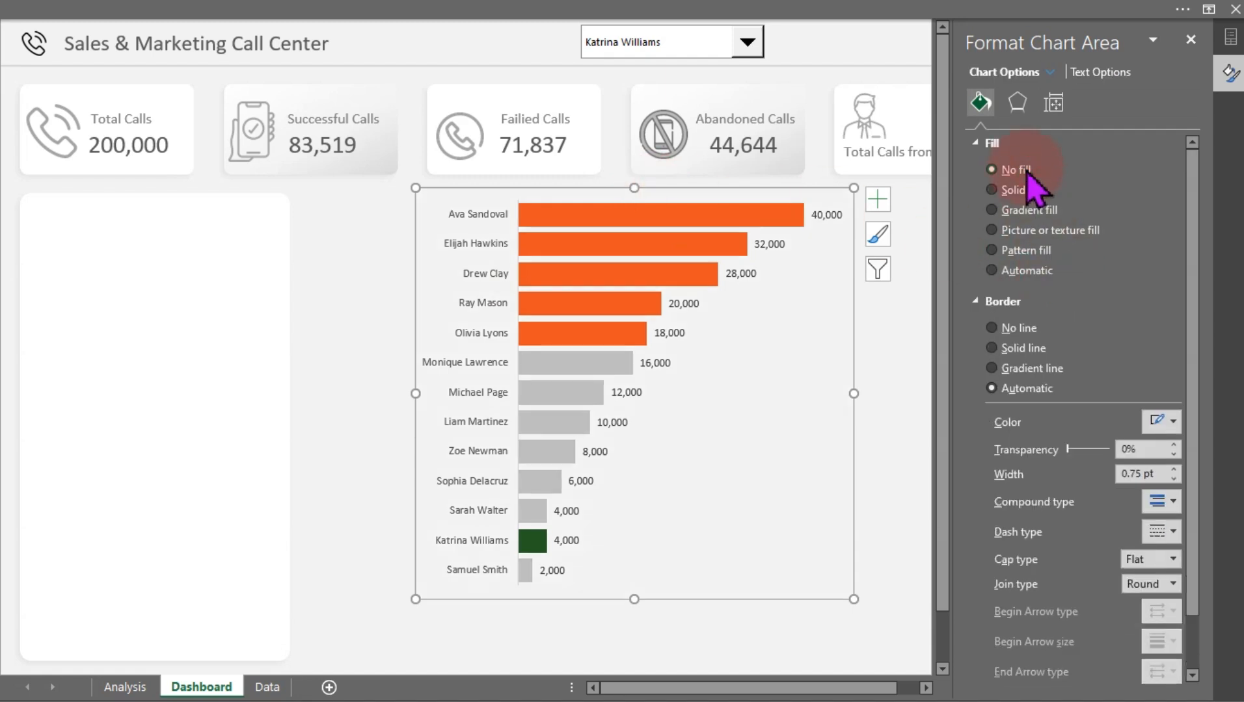
click(1015, 328)
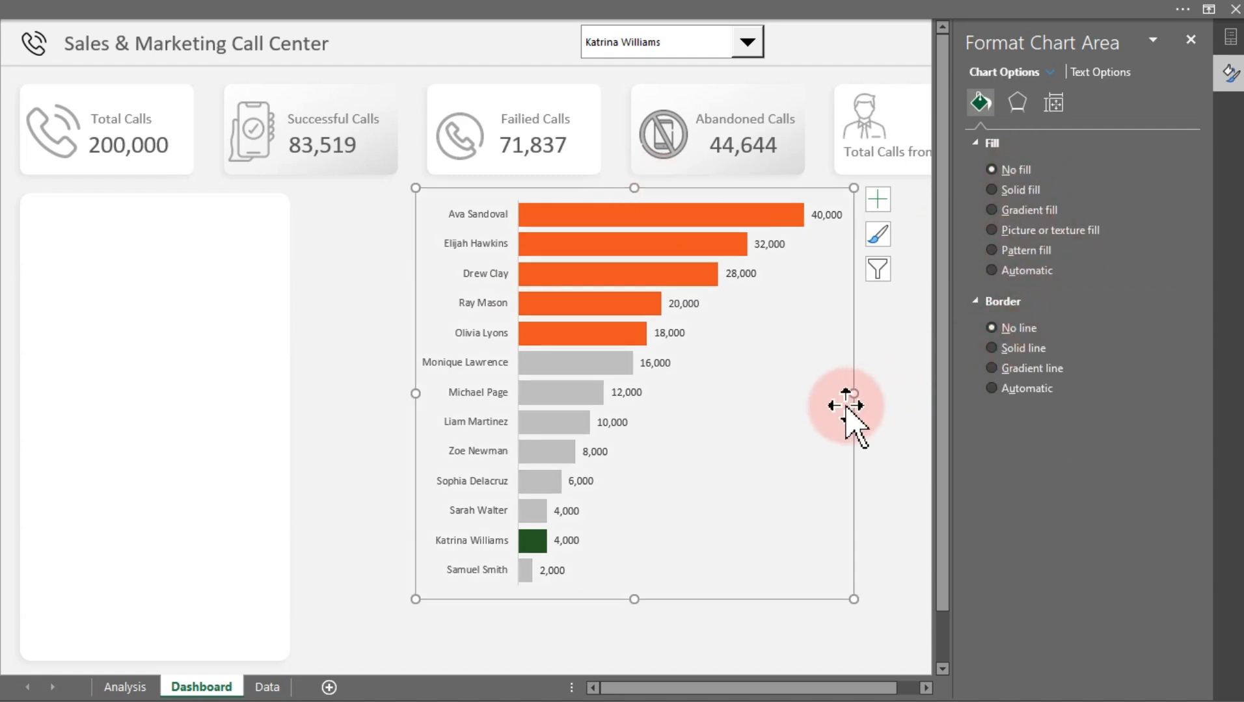
Shrink the bar chart and move it over the new rectangle card below Total Calls
drag(852, 394, 809, 409)
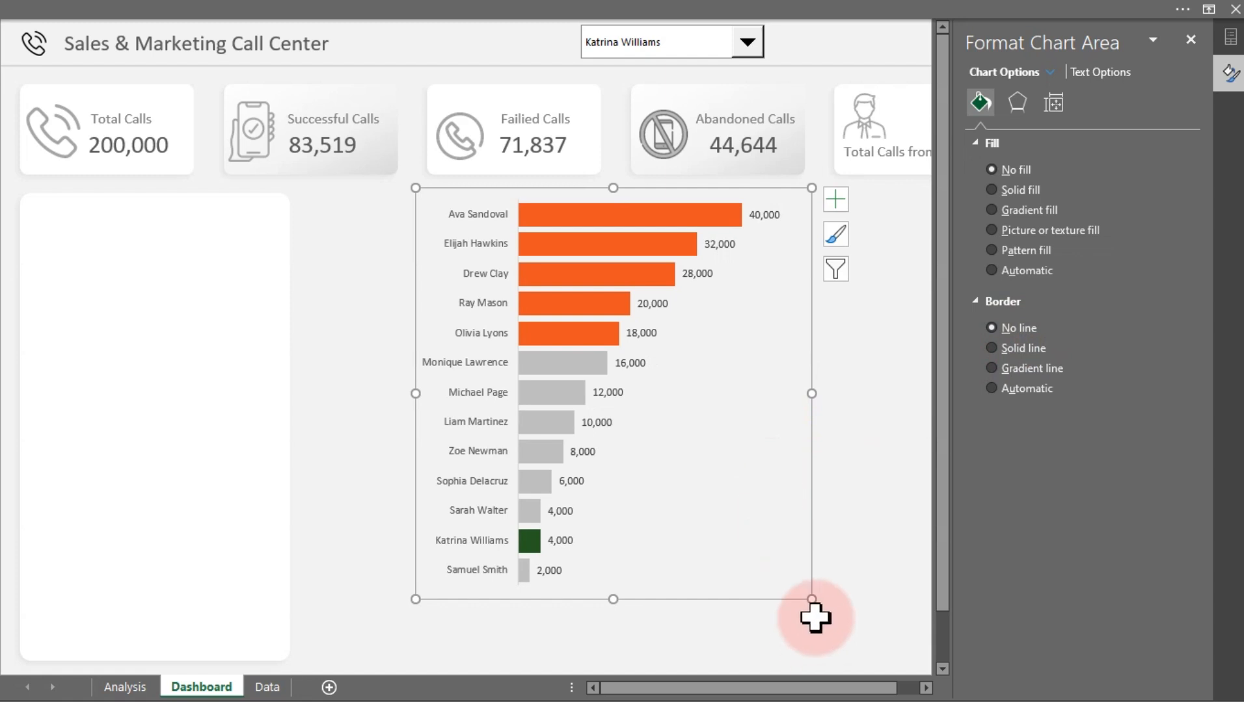
drag(811, 599, 716, 579)
mouse_move(712, 480)
mouse_down()
mouse_move(449, 491)
mouse_move(744, 491)
mouse_move(422, 491)
mouse_move(494, 489)
mouse_up()
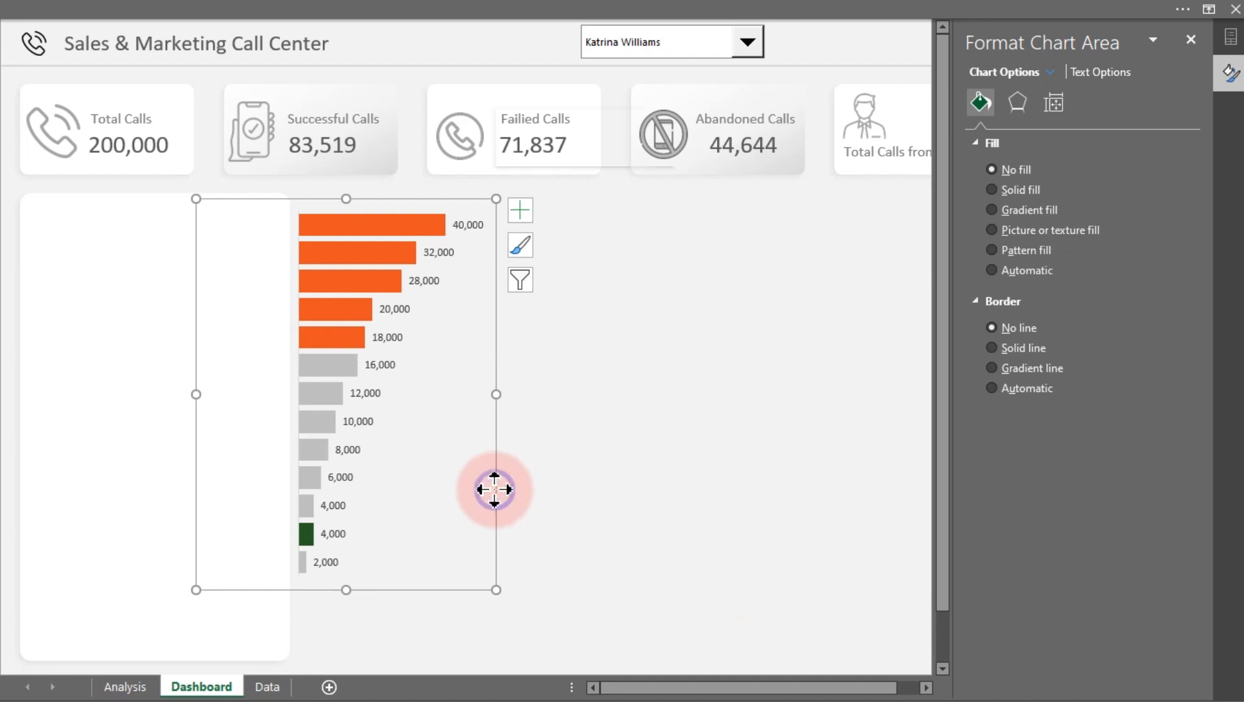
Bring the bar chart in front of the card and resize it to fit within the card
right_click(495, 489)
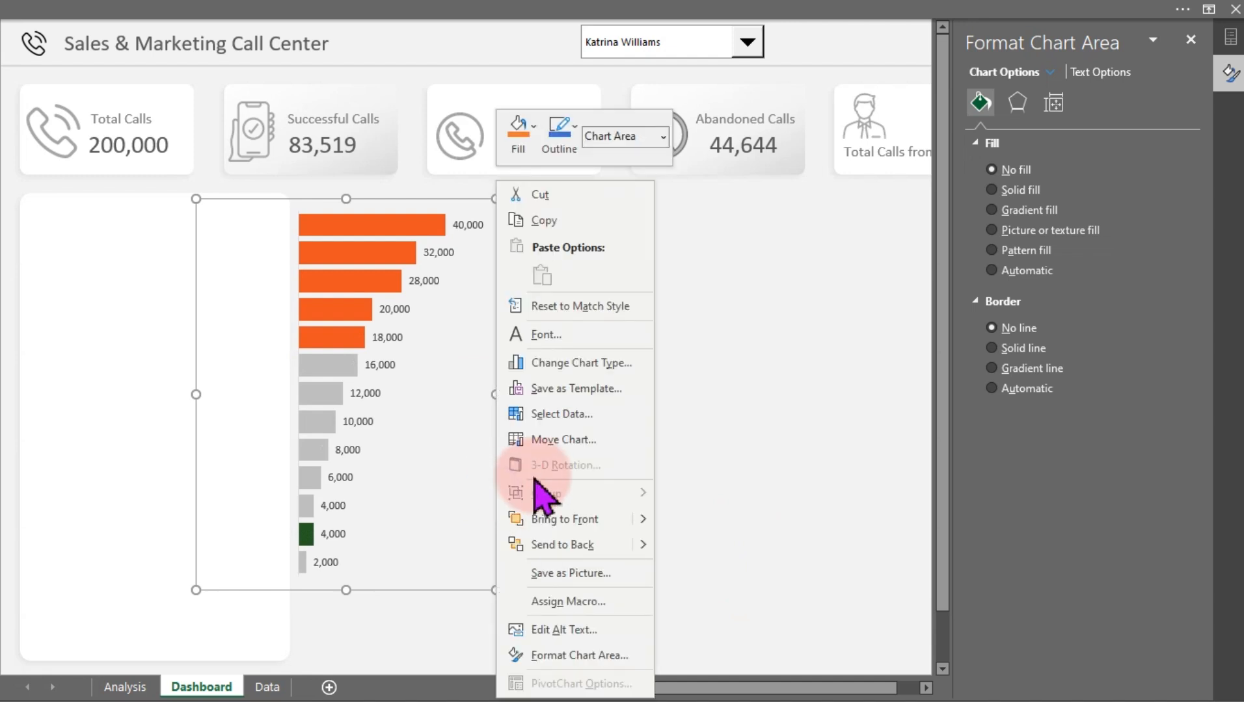
click(564, 526)
drag(496, 511, 325, 536)
drag(325, 422, 282, 429)
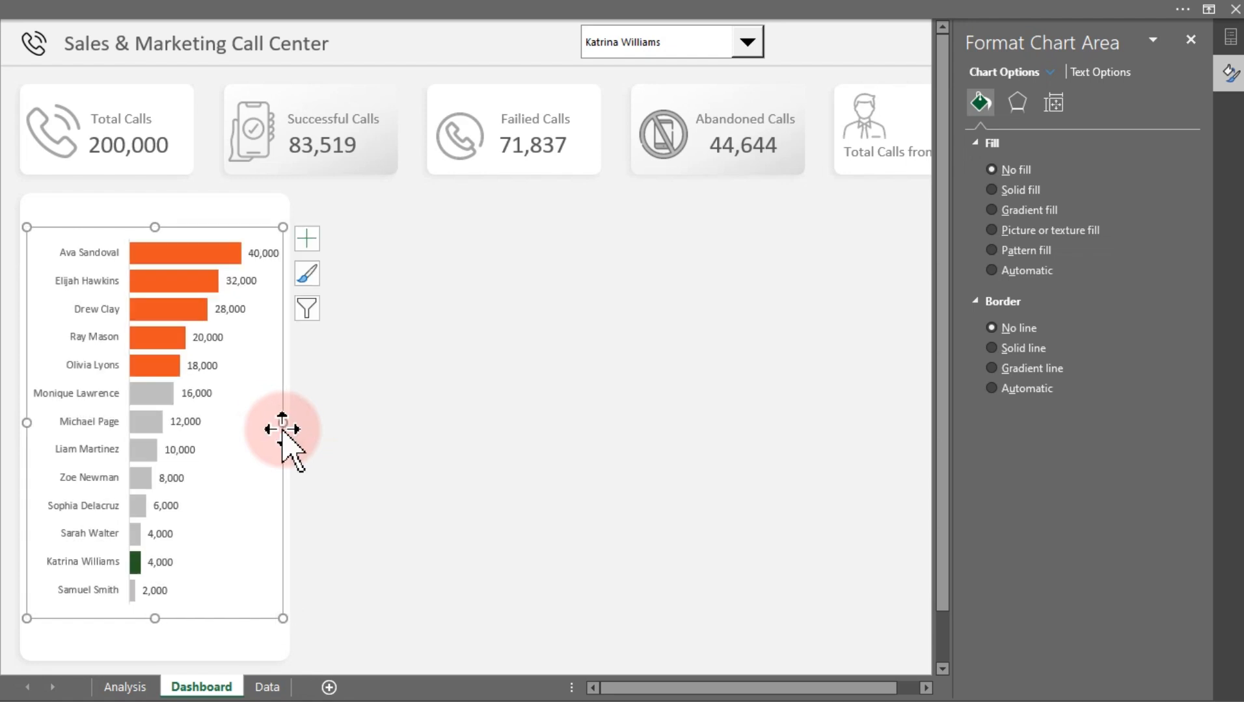
drag(279, 475, 277, 468)
click(514, 410)
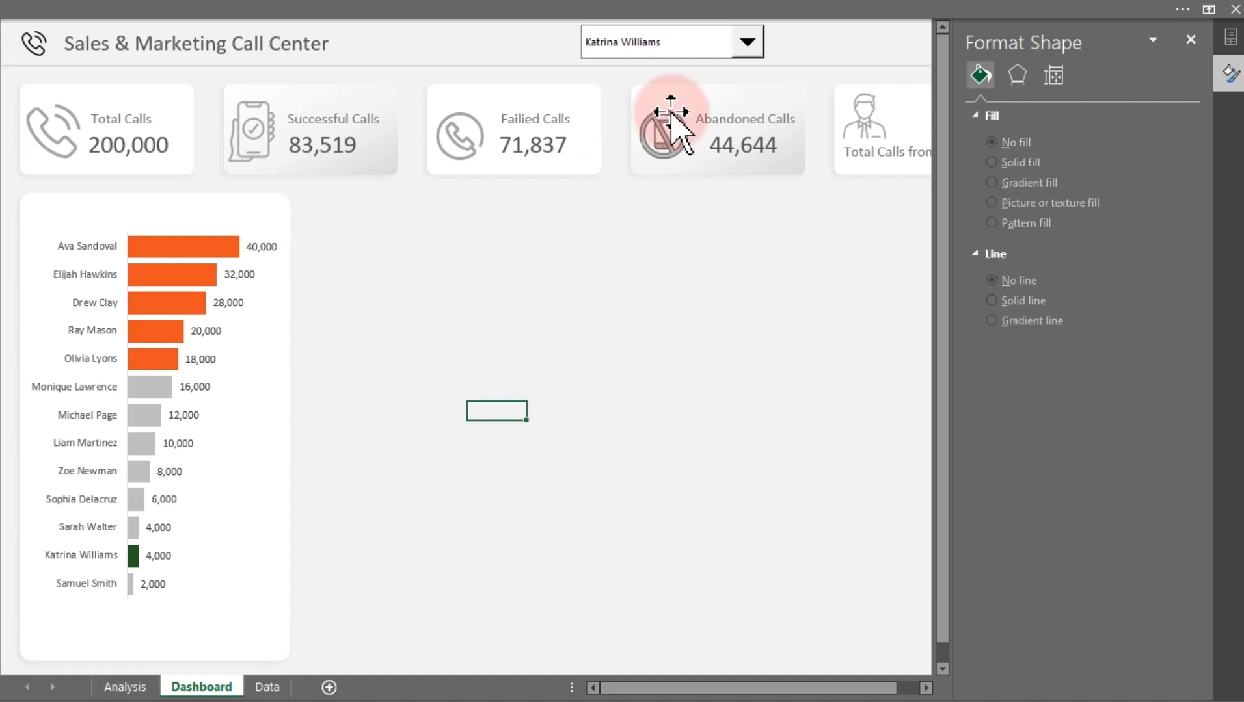
click(708, 39)
click(669, 77)
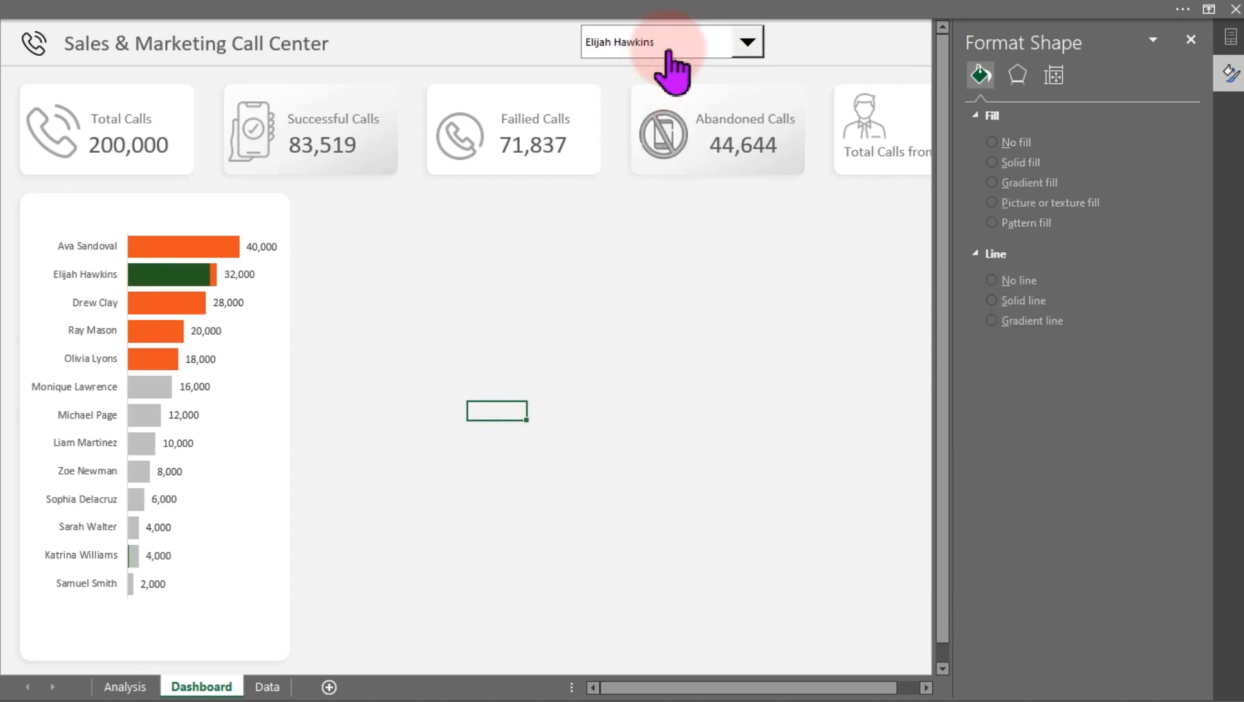
click(667, 47)
click(644, 124)
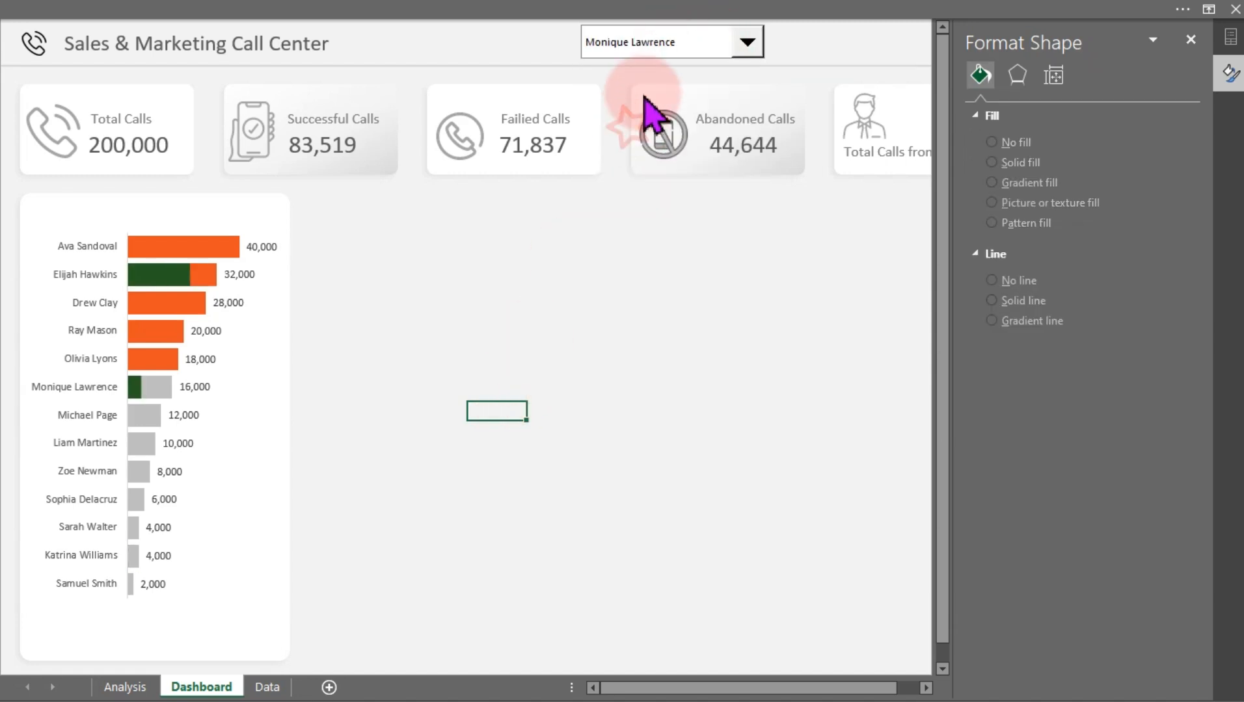
click(668, 46)
click(651, 148)
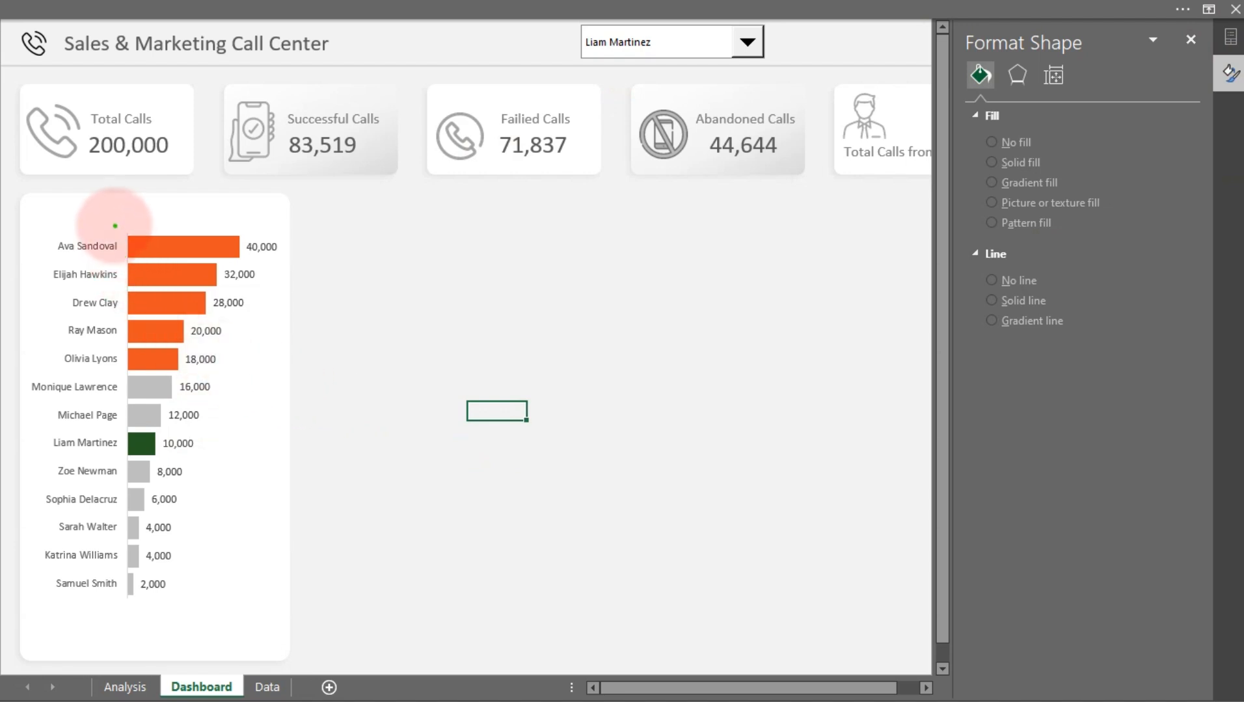
mouse_move(114, 224)
mouse_down()
mouse_move(224, 371)
mouse_move(309, 374)
mouse_up()
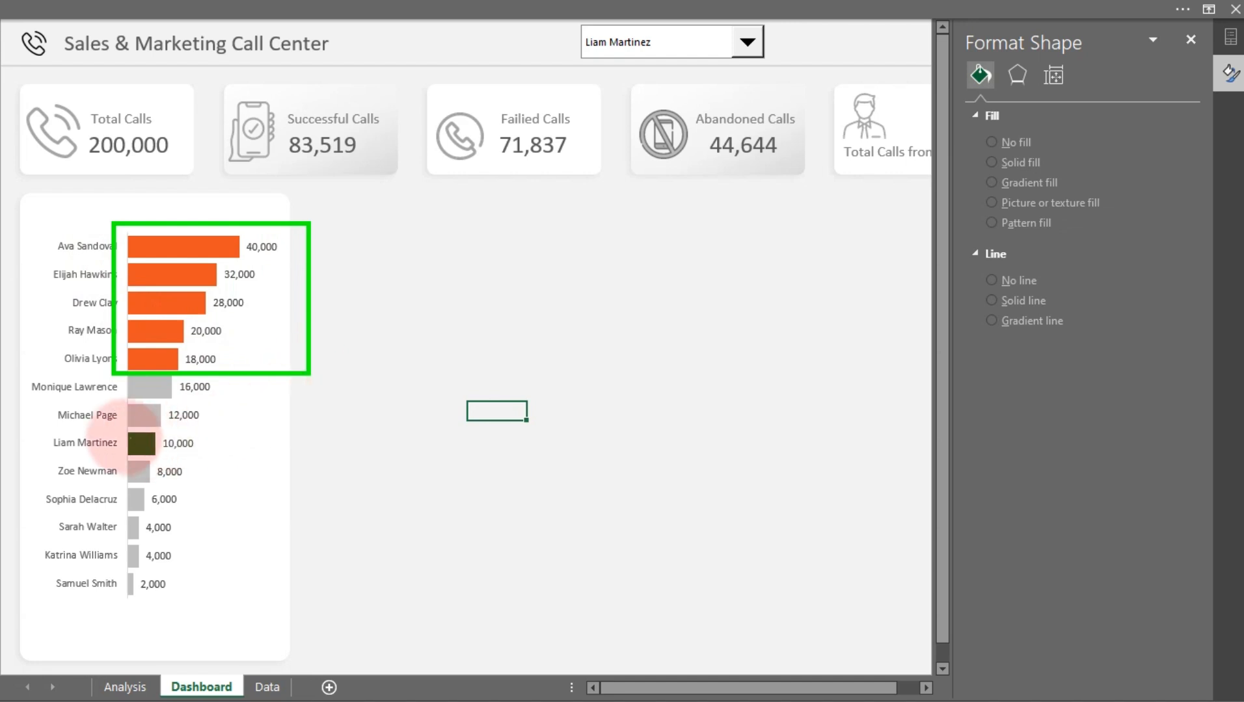
drag(111, 372, 226, 628)
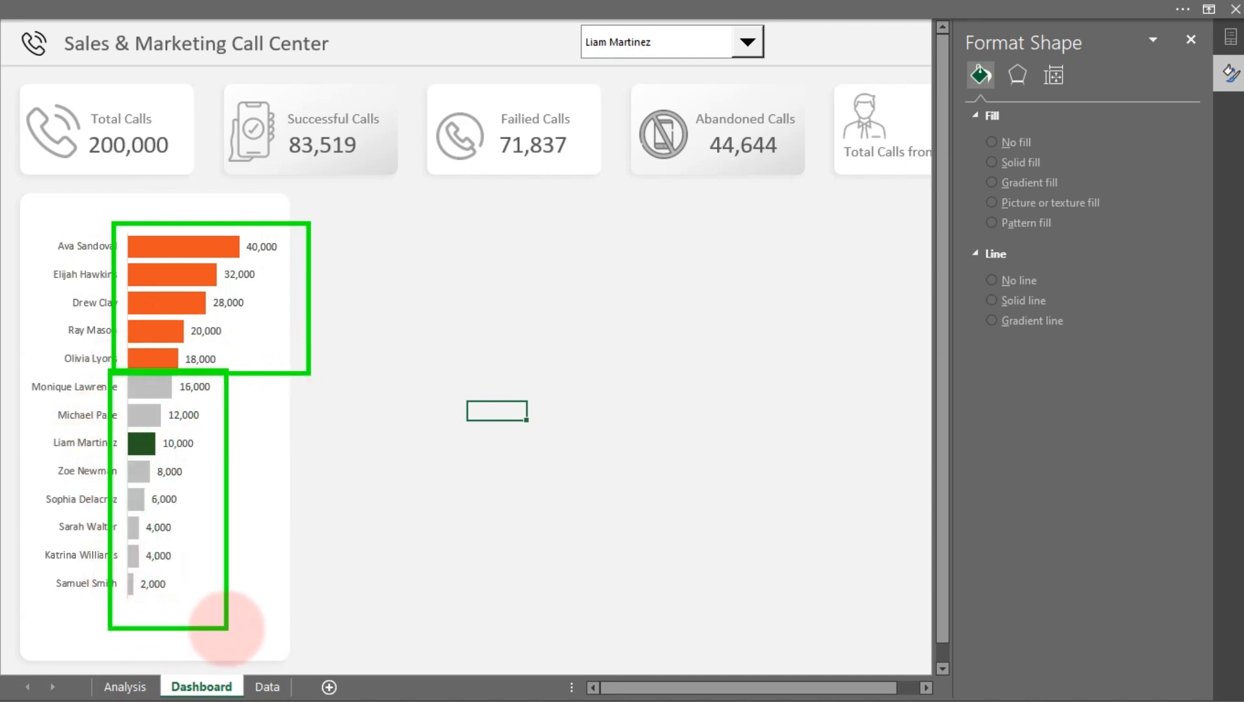
key(Escape)
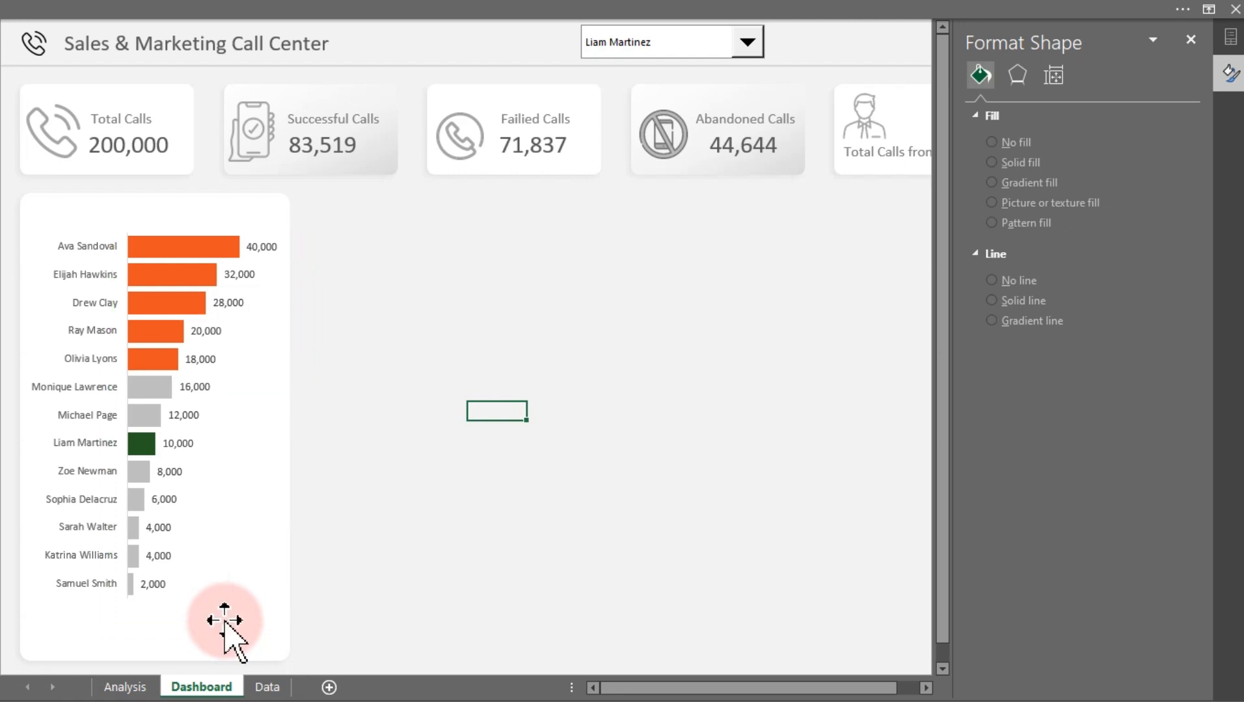
Switch to the Analysis sheet and select cell T6 beside the Selected Agent helper column
click(118, 687)
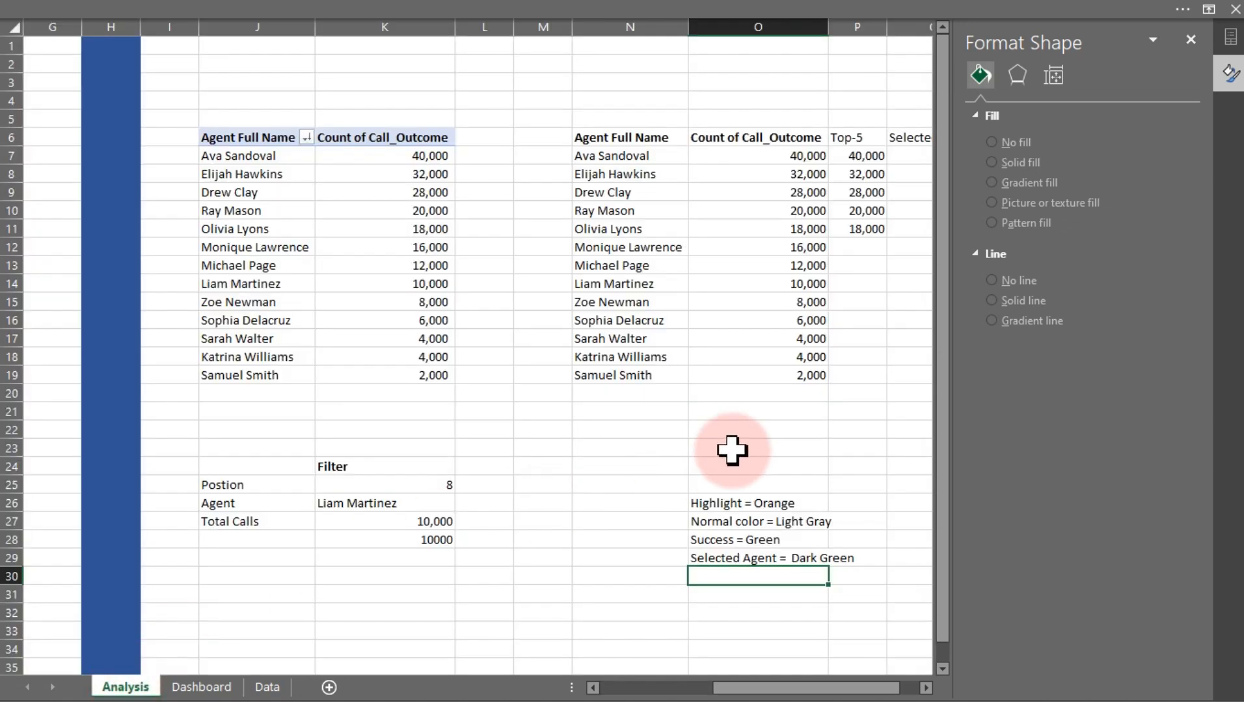
drag(859, 689, 911, 688)
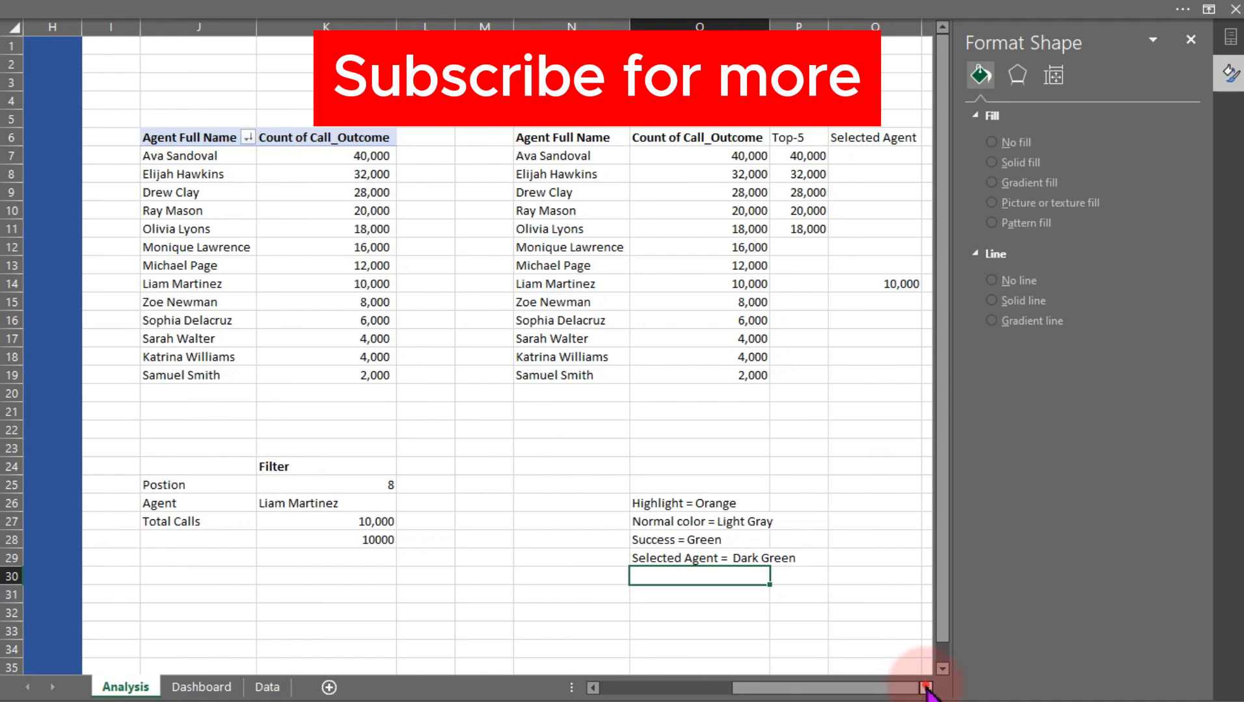
click(925, 689)
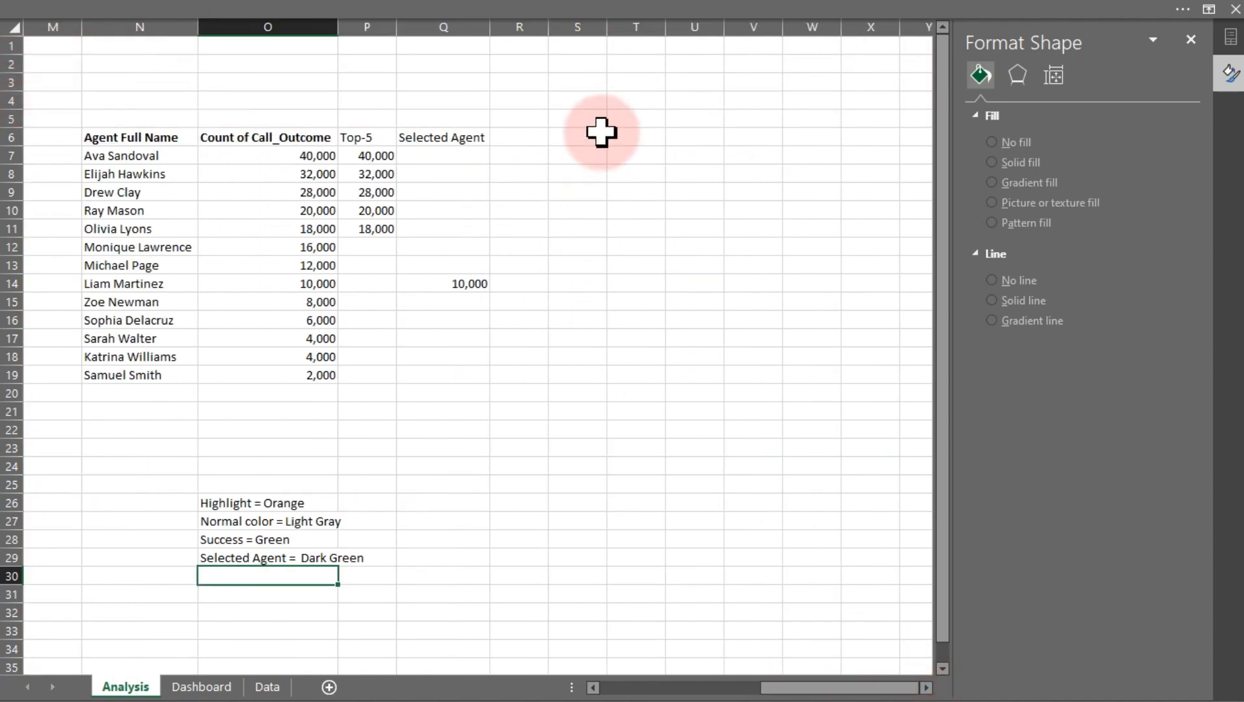
click(634, 138)
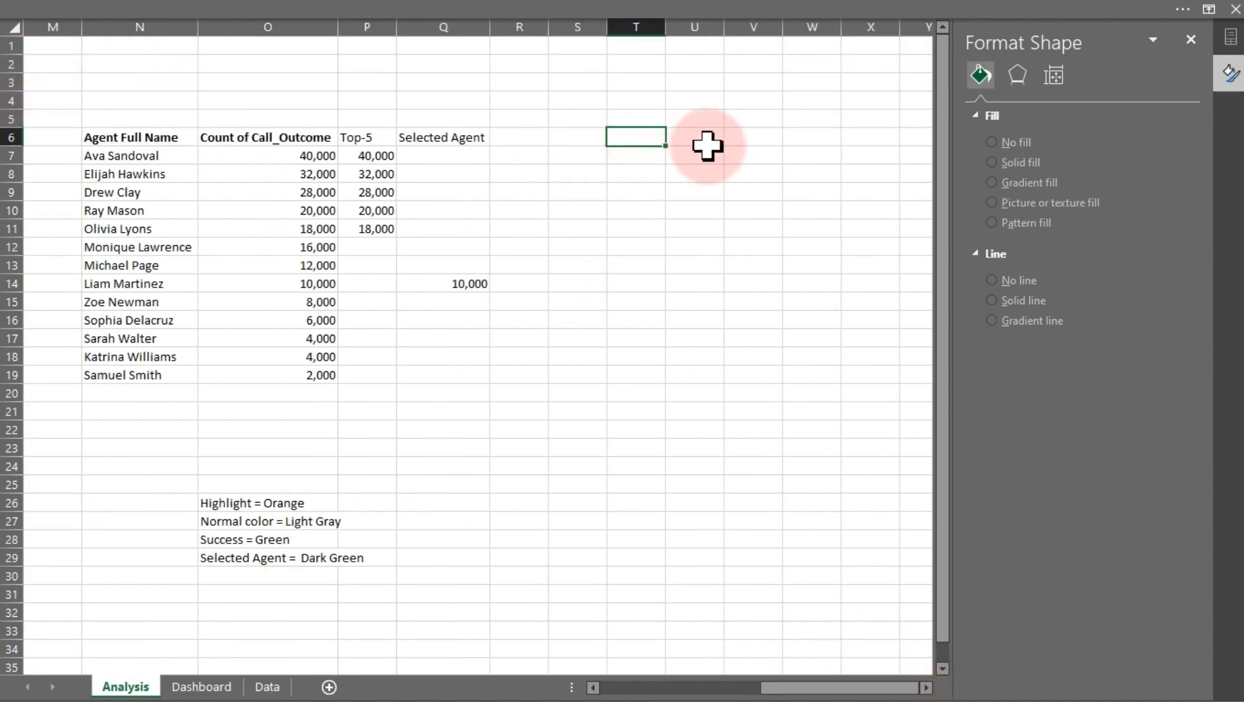
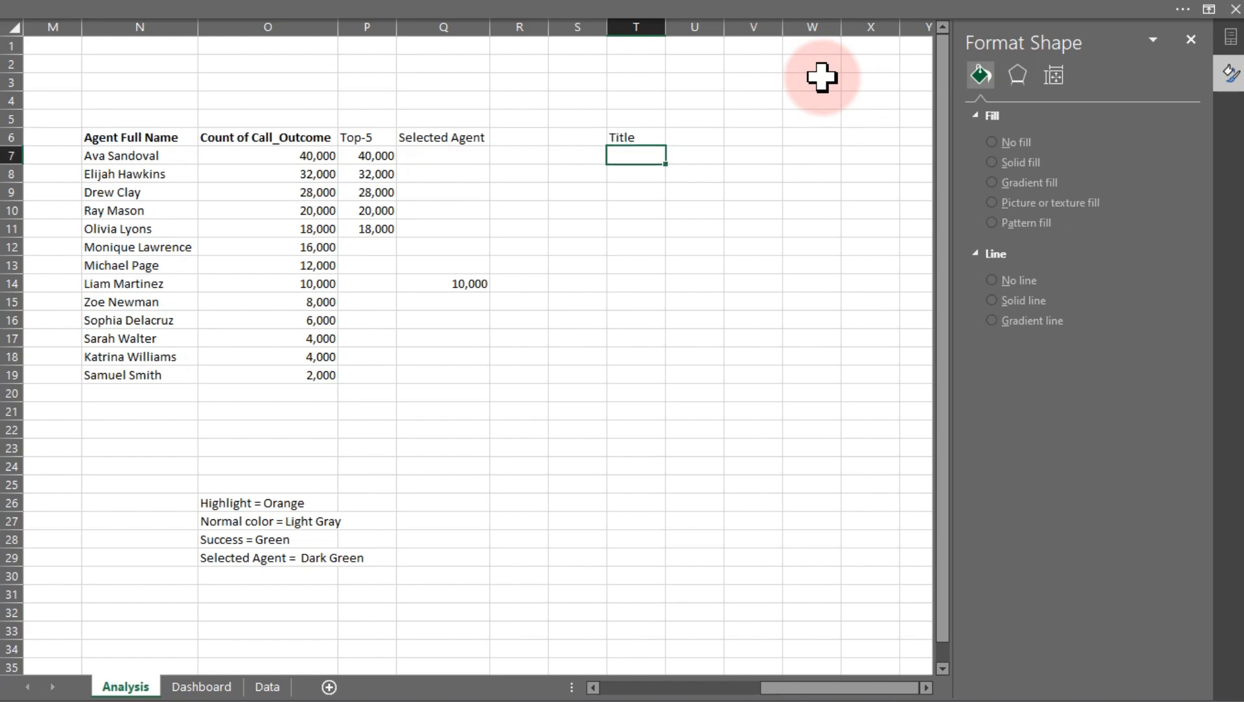
Turn on the formula bar with the Position value cell K25 under Filter selected
drag(842, 688, 774, 688)
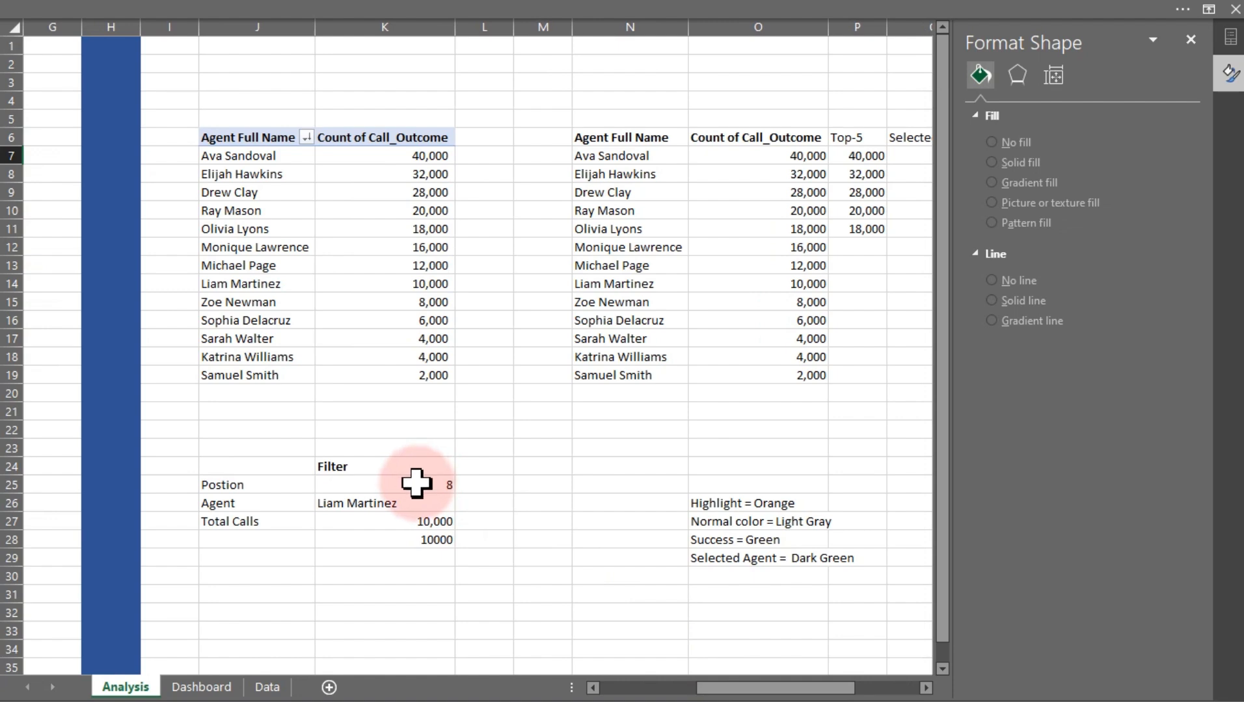
click(416, 482)
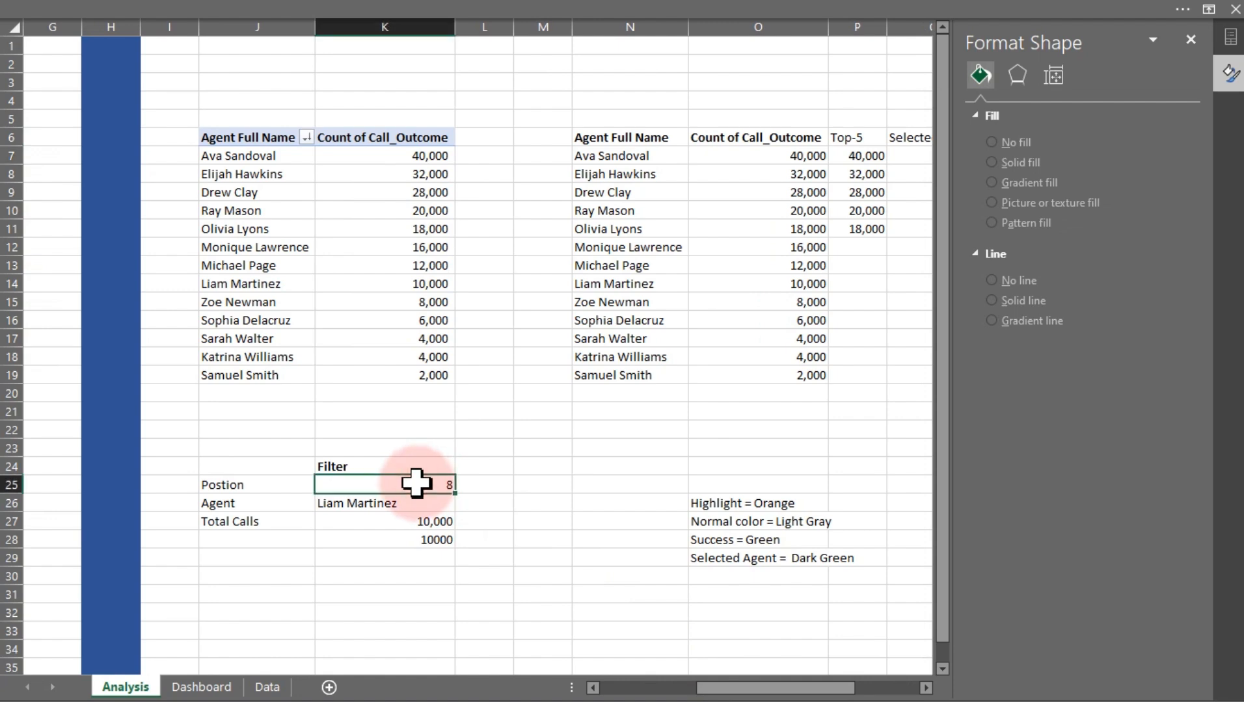
click(396, 11)
click(514, 46)
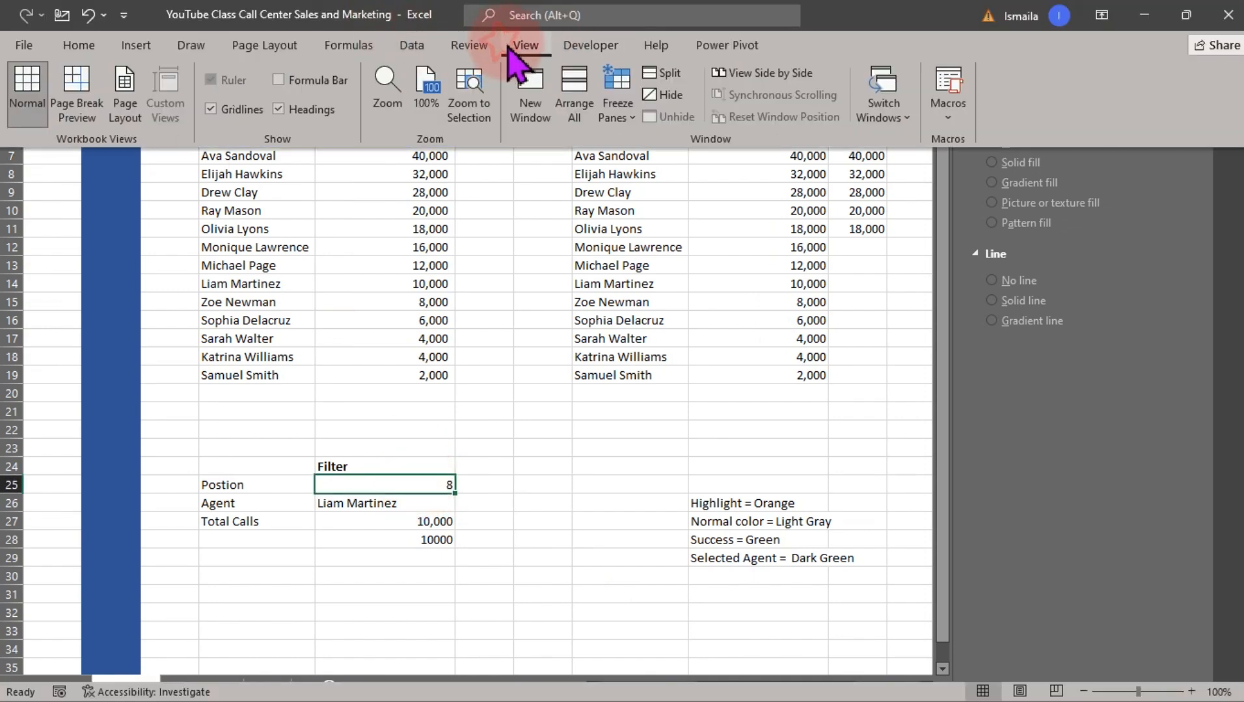
click(334, 83)
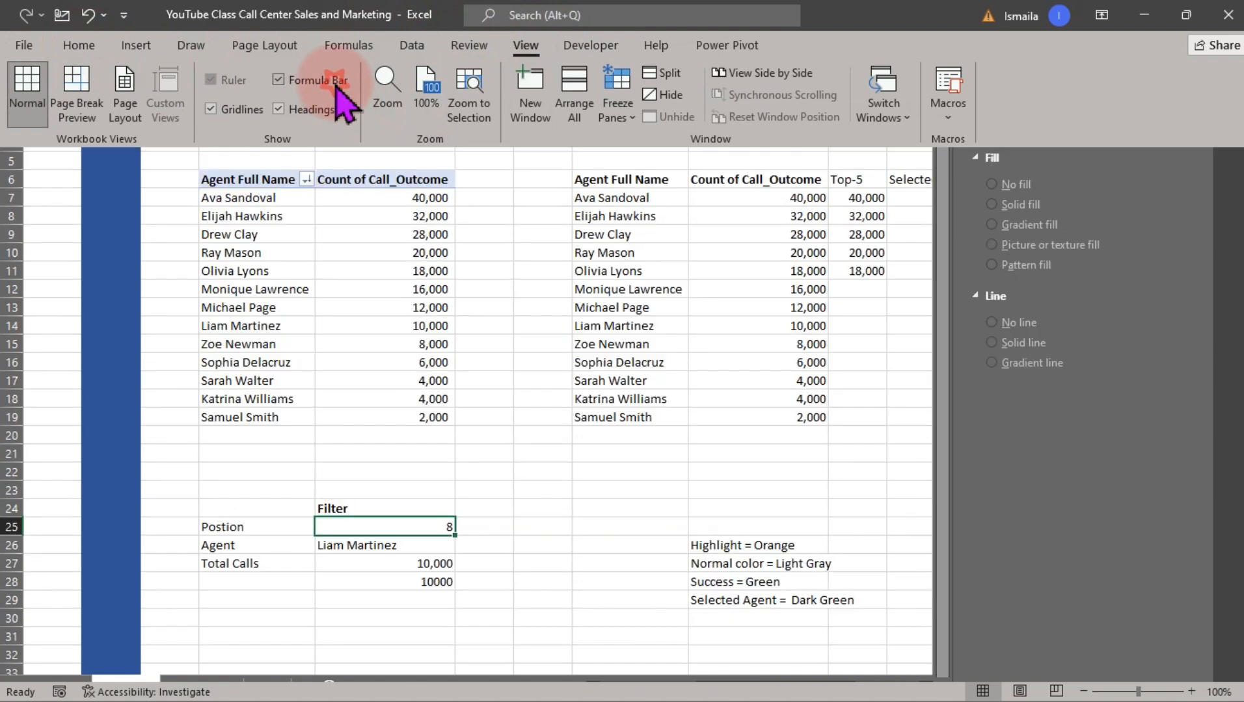
click(349, 207)
Define names for the Position cell K25 and the Agent cell K26, naming K26 Selected_Agent
click(50, 38)
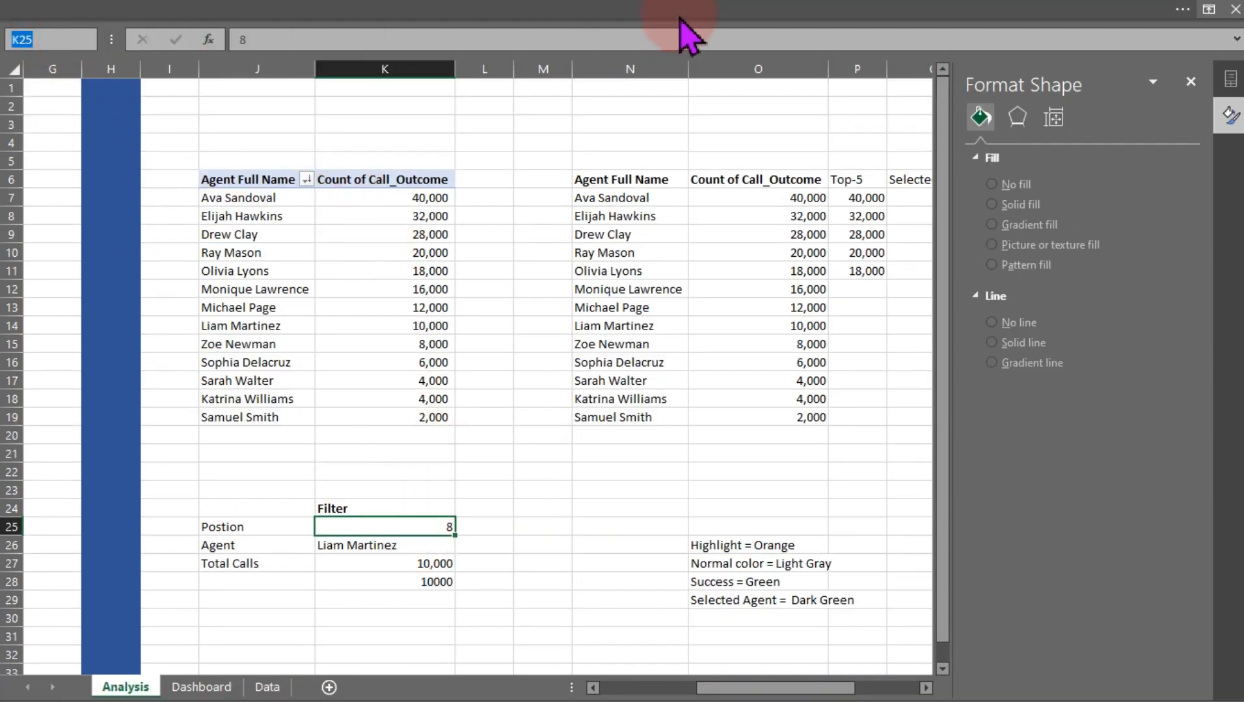
text(Filter)
key(Return)
click(379, 548)
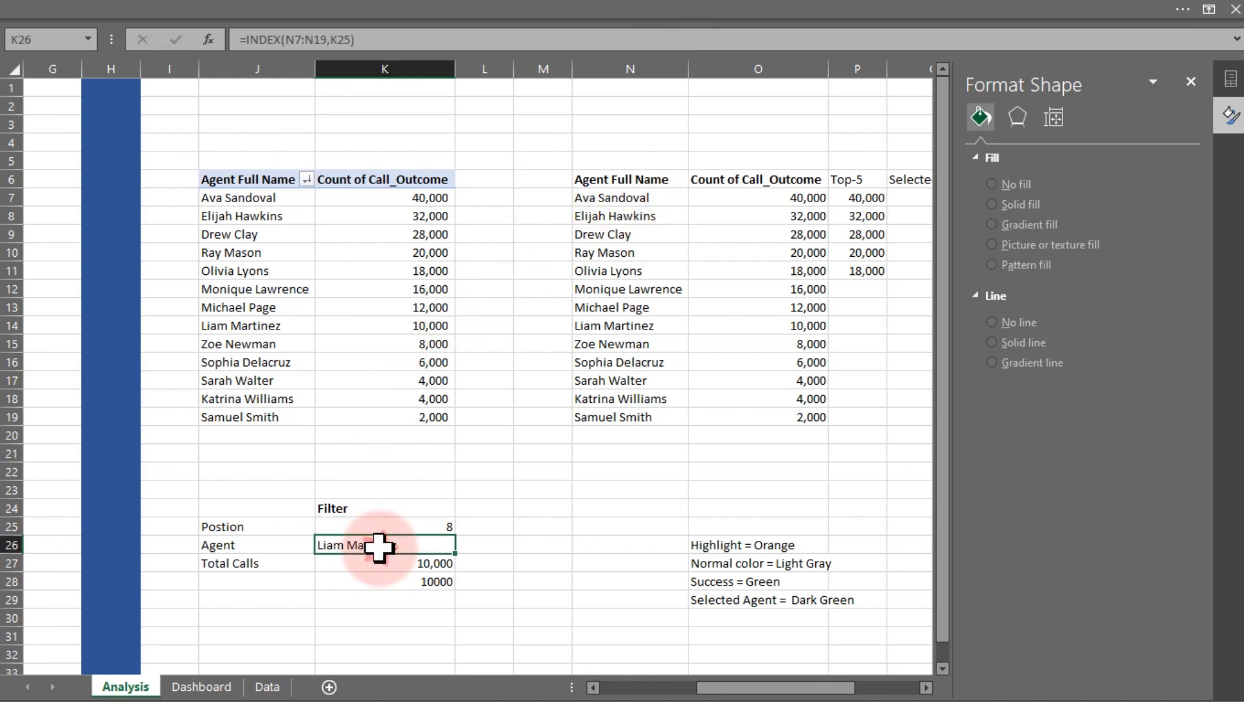
click(38, 37)
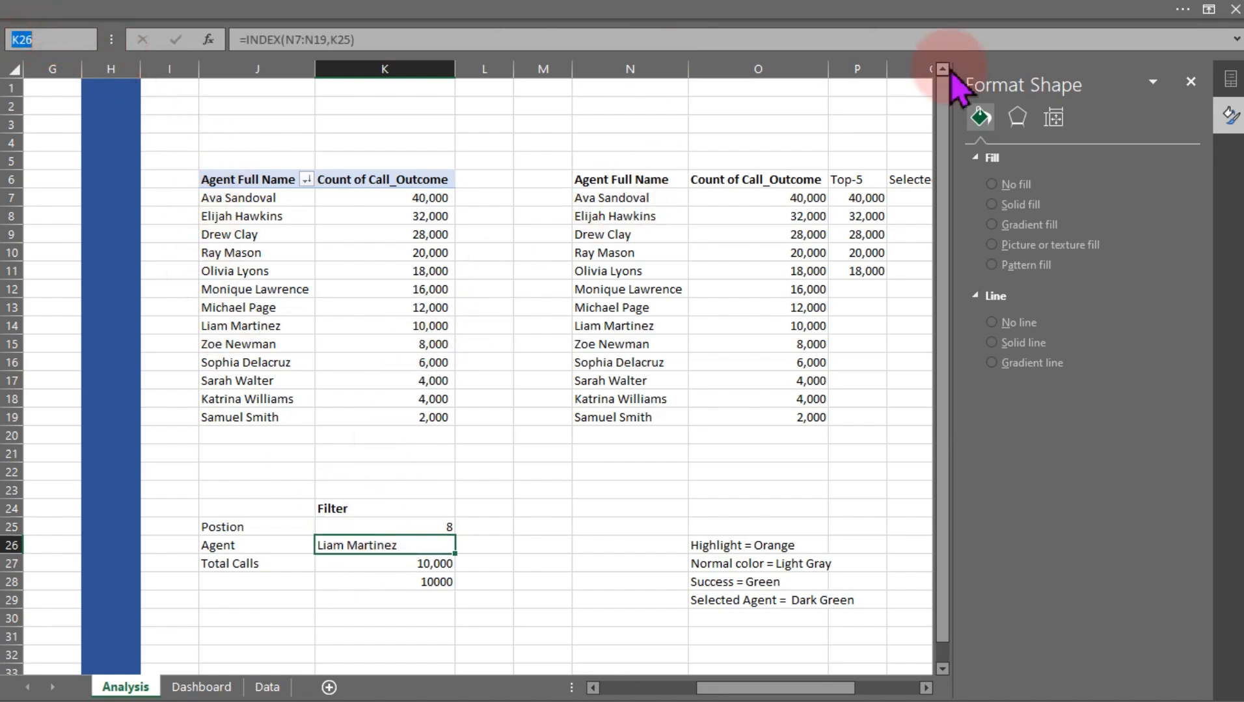
text(Selecte)
text(d_Agent)
key(Return)
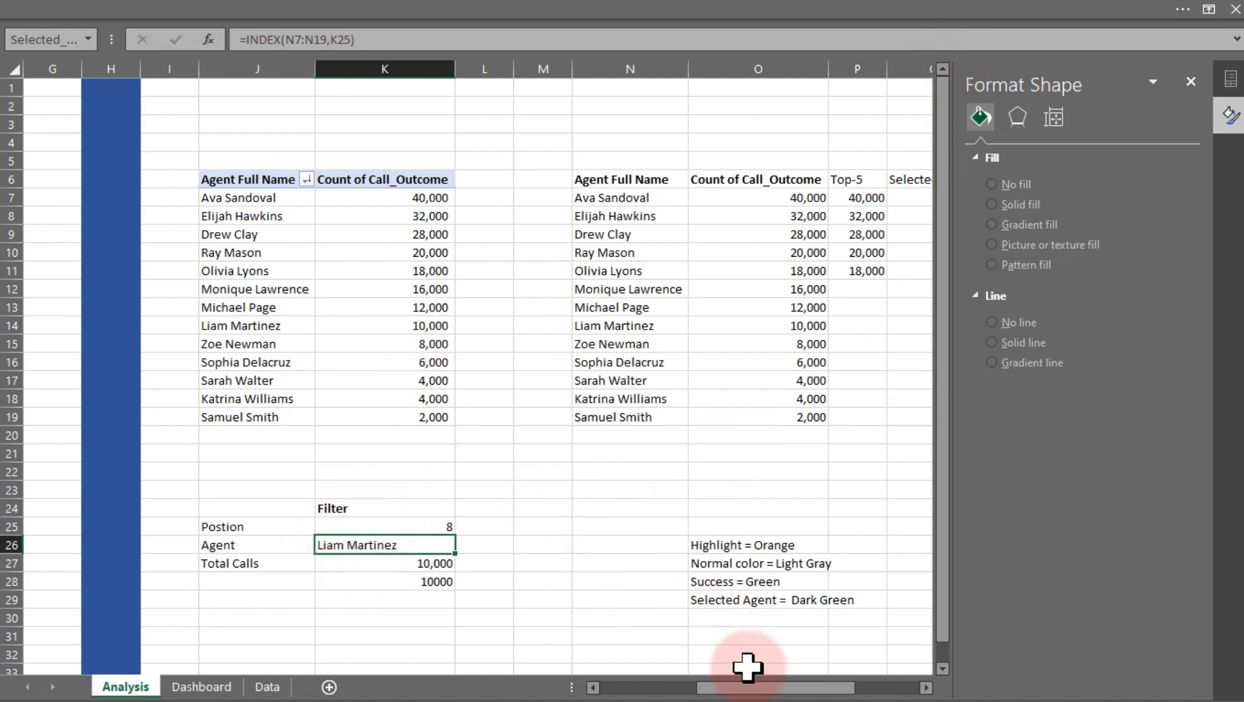
Enter the label Chart for top 5 and others in cell T9 below Title
drag(756, 694, 869, 691)
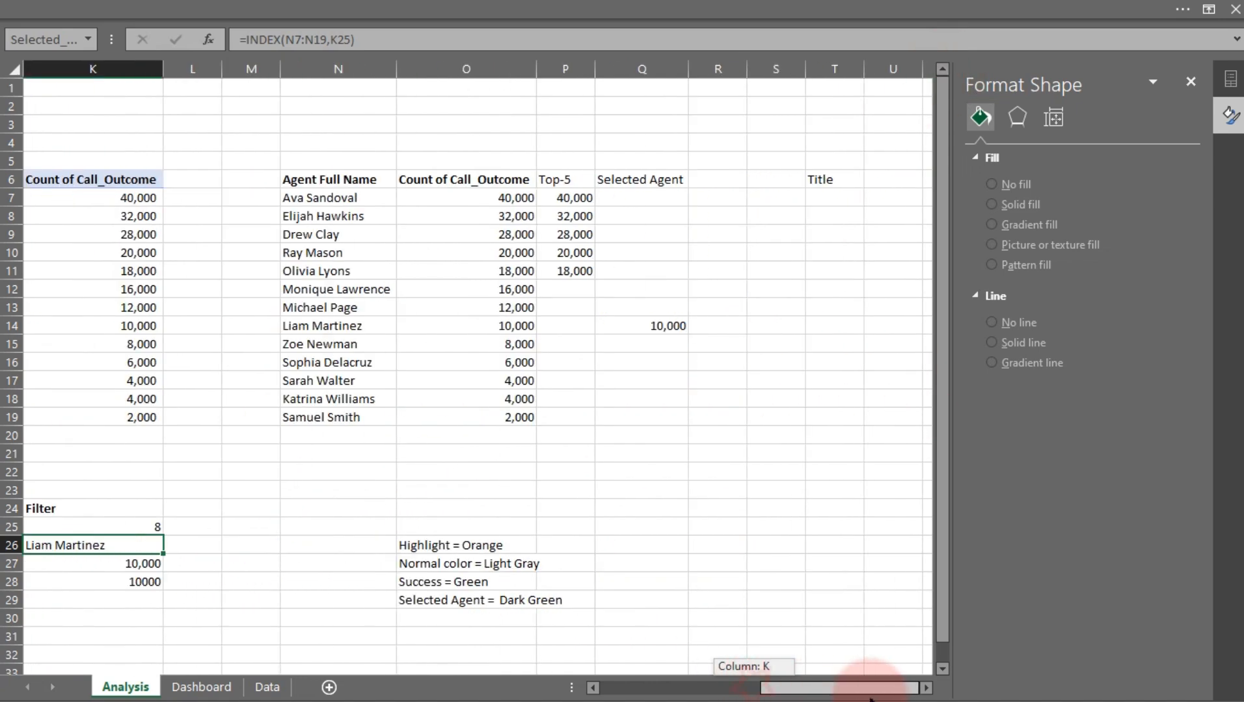
click(924, 688)
click(925, 688)
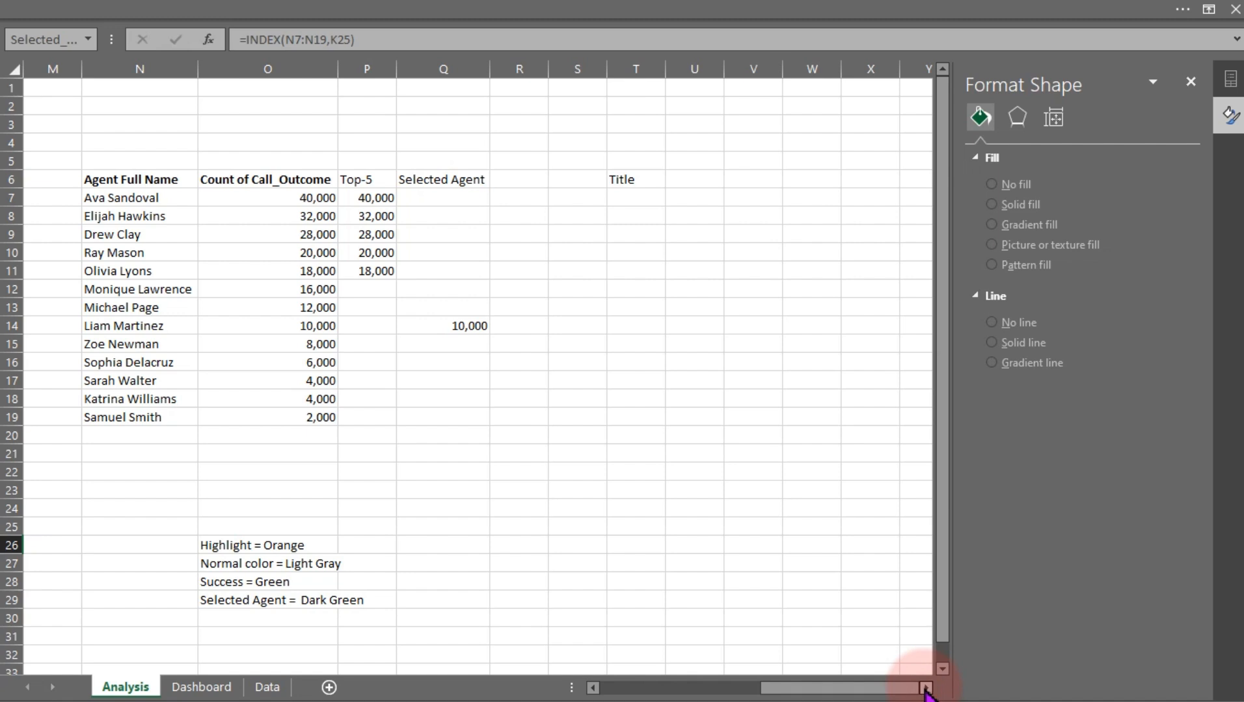
click(925, 688)
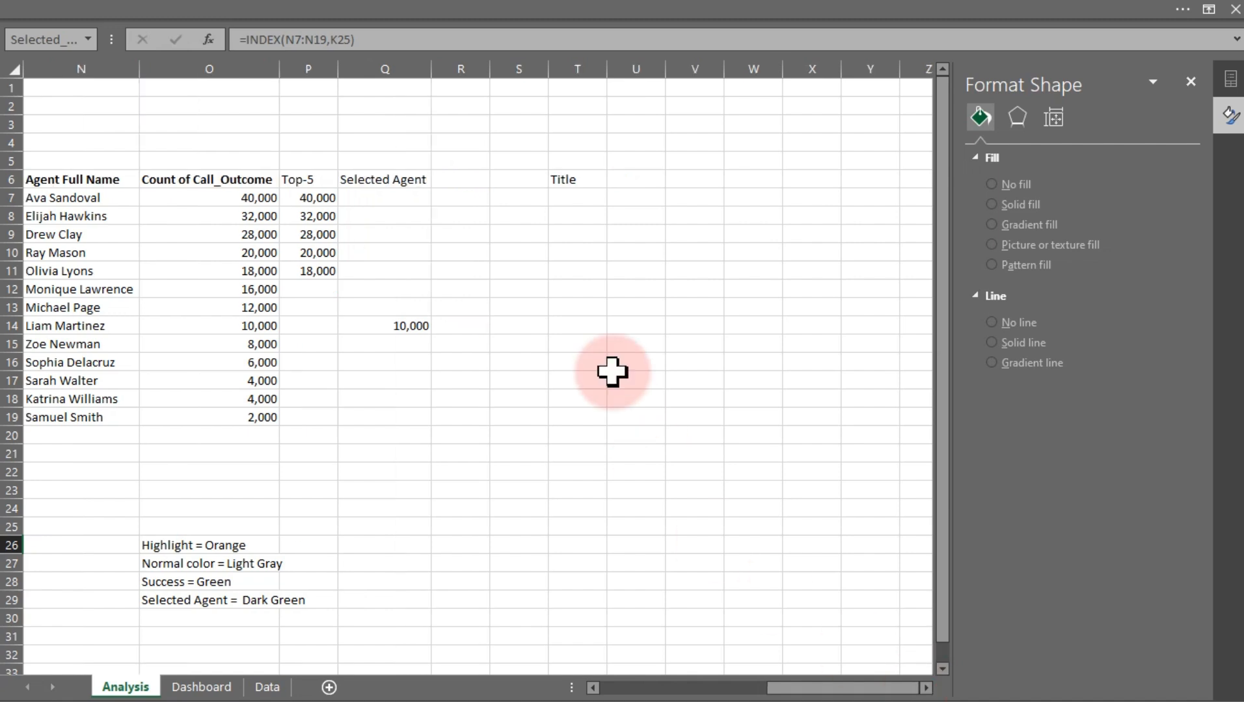
click(573, 198)
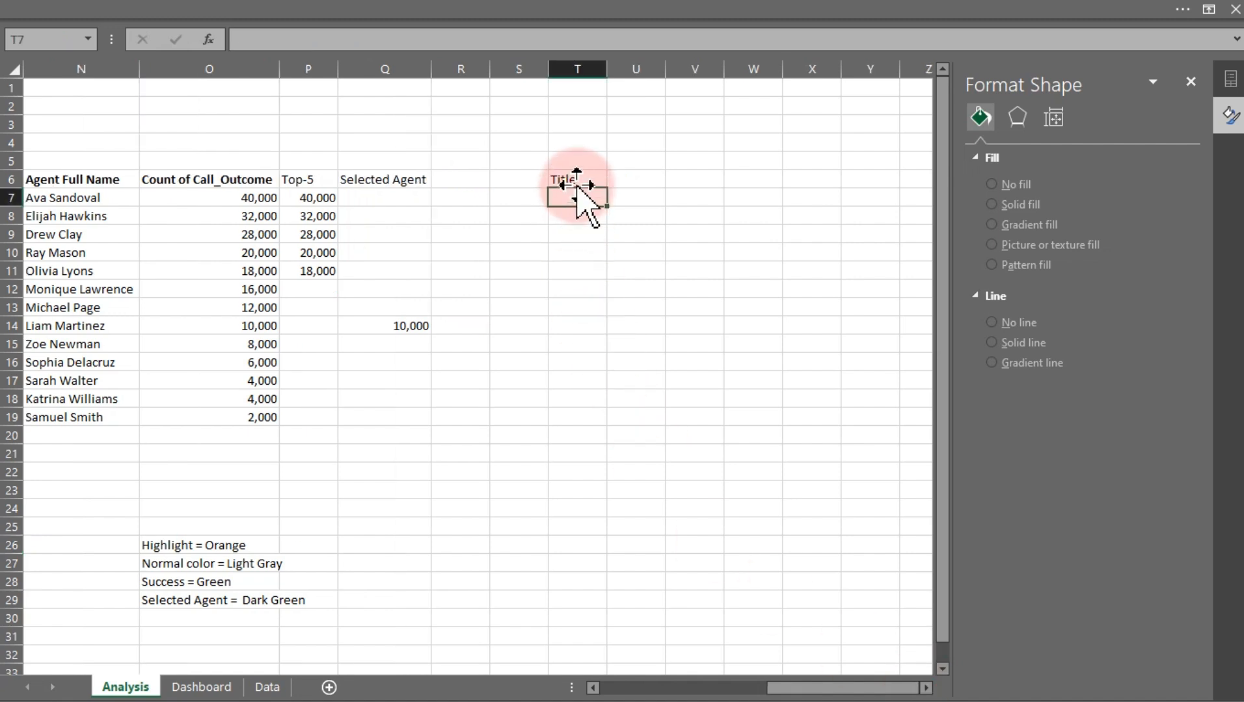
click(573, 238)
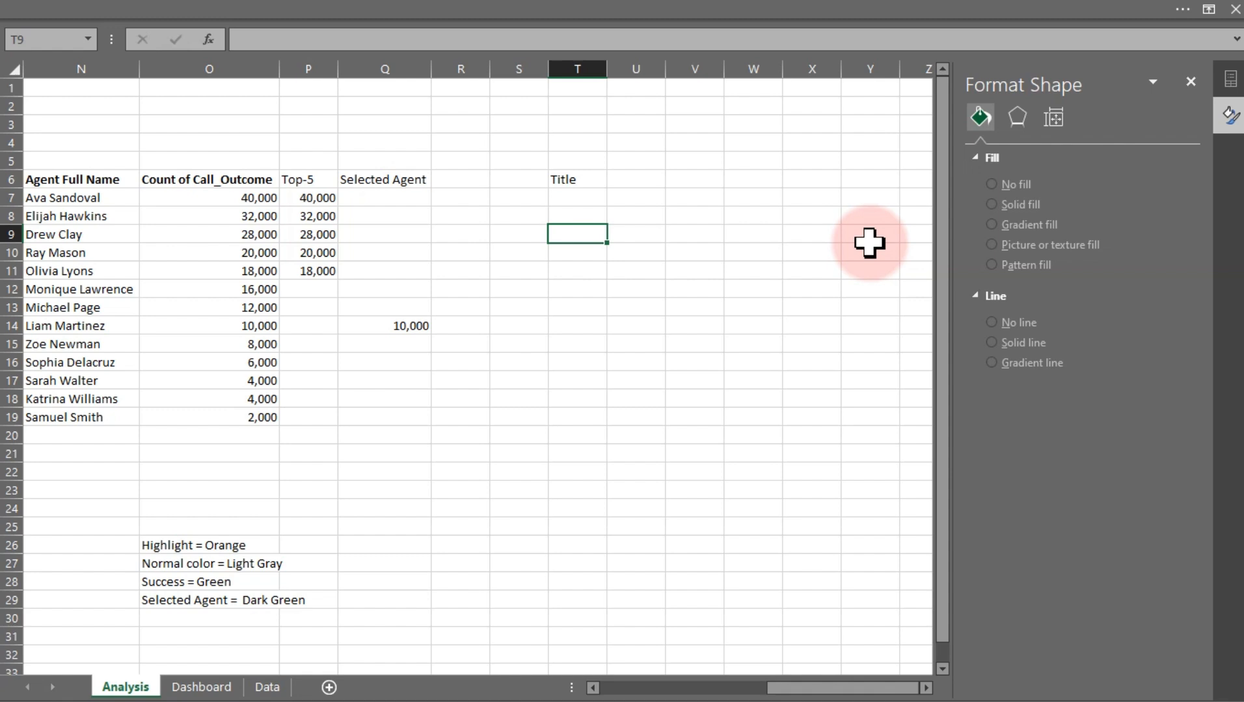
text(Chart for top)
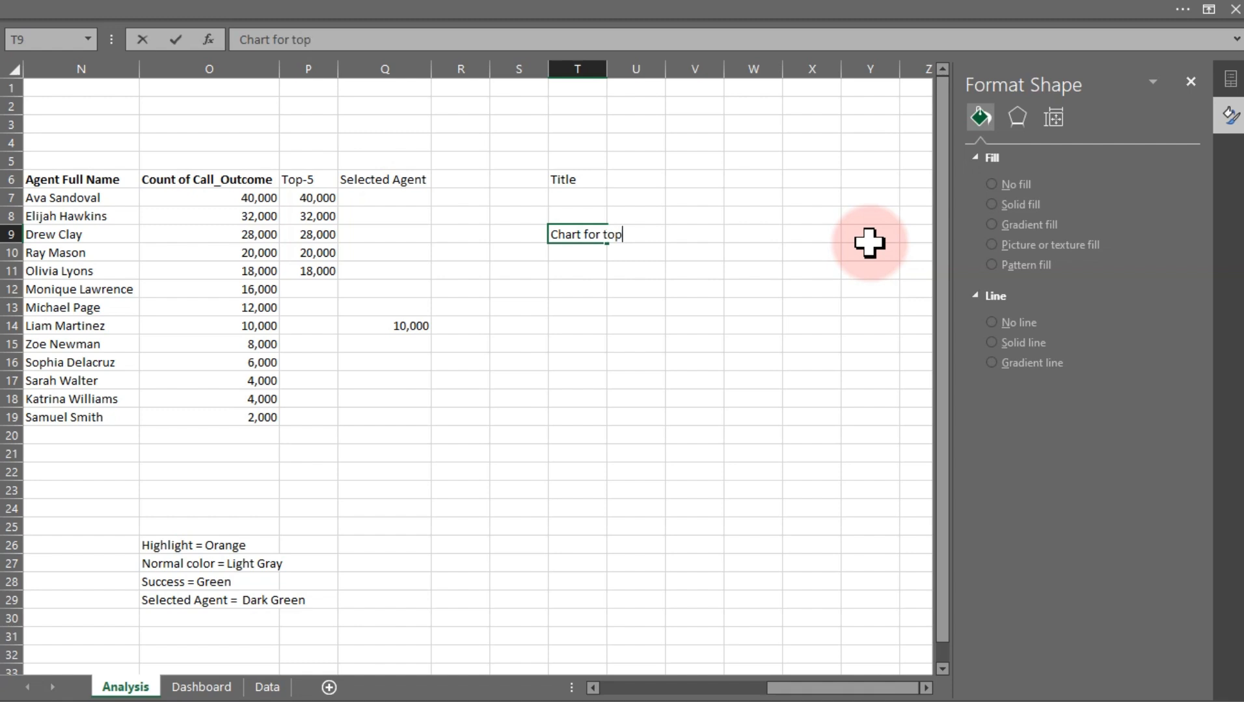
text( 5 and others)
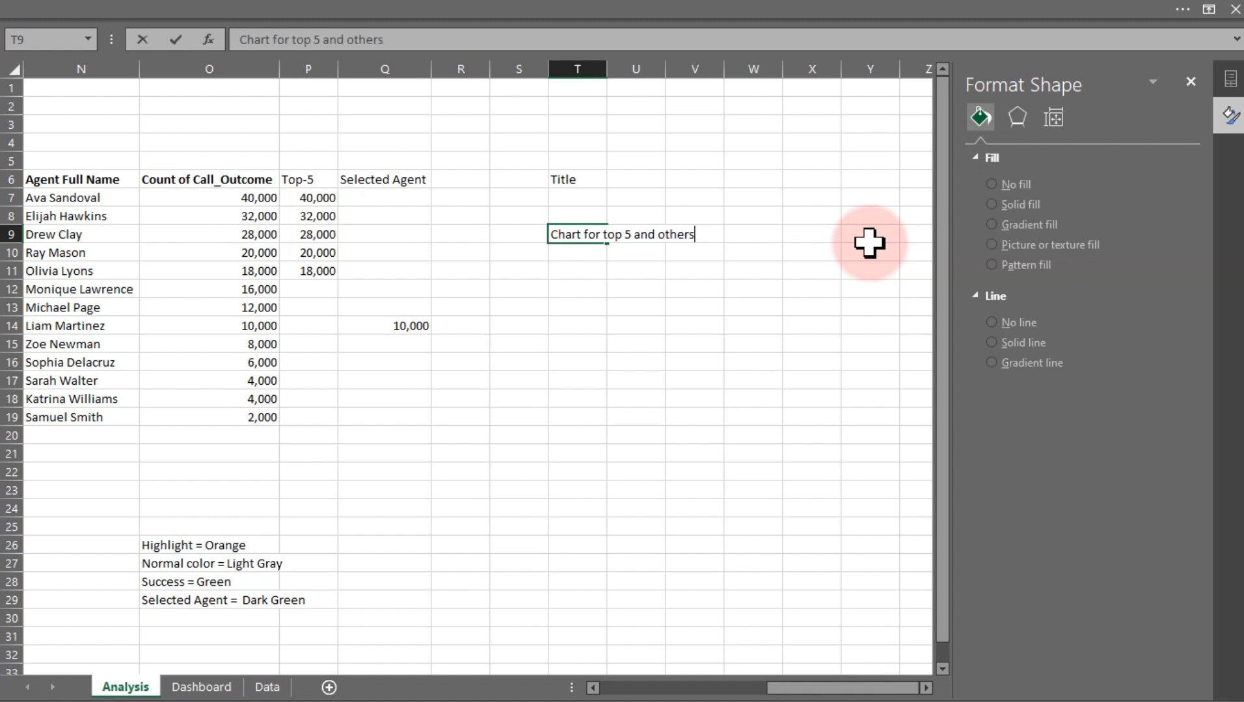
key(Return)
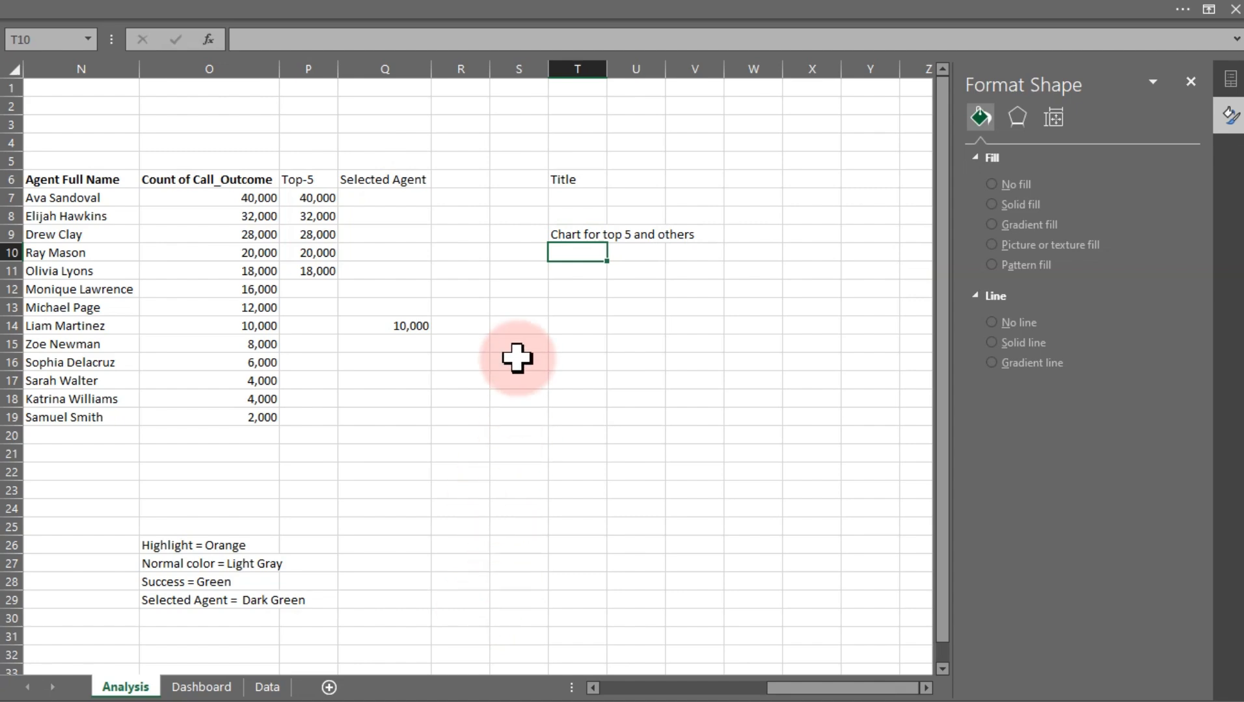
Enter the headers Successful Calls in T11 and Other in U11
scroll(516, 352, up, 2)
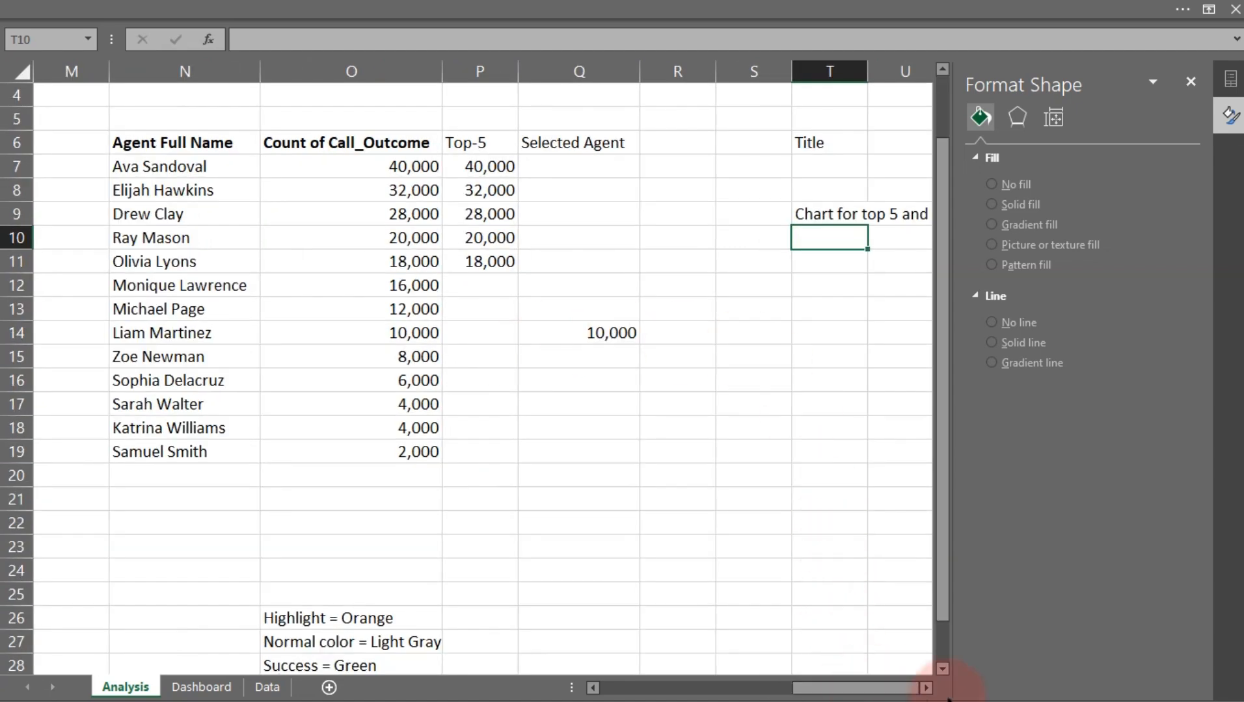
double_click(926, 688)
click(926, 688)
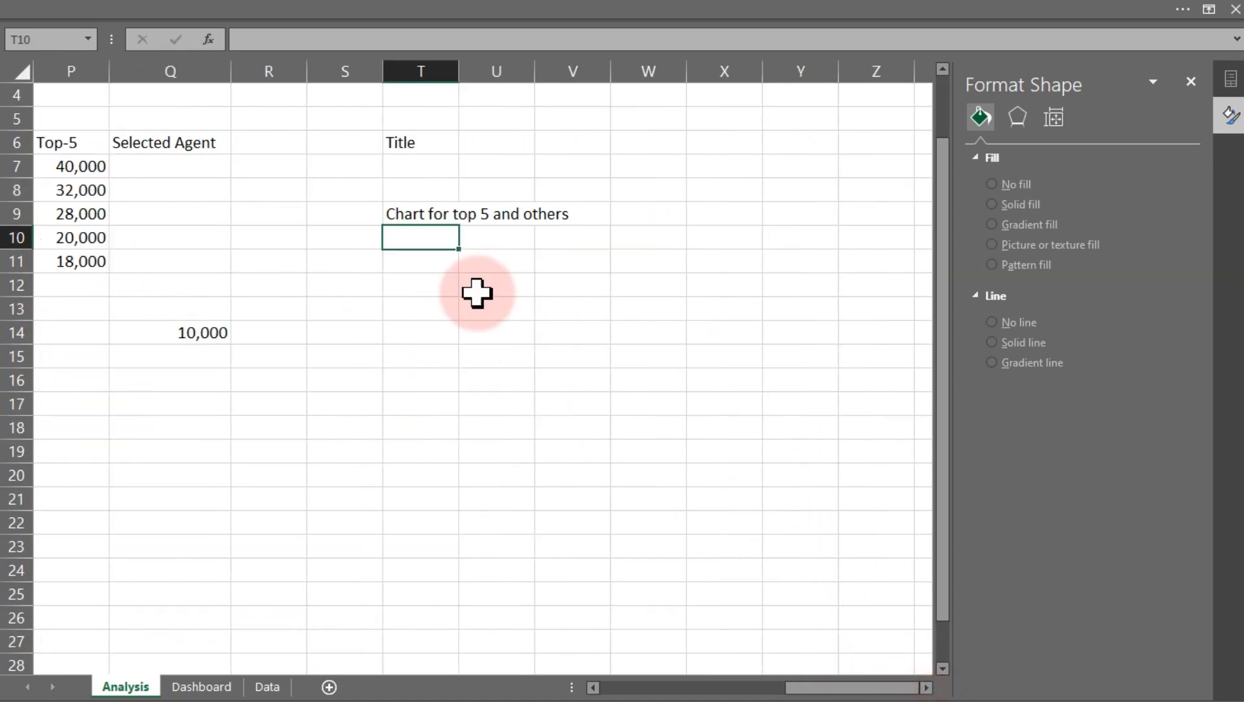
click(430, 261)
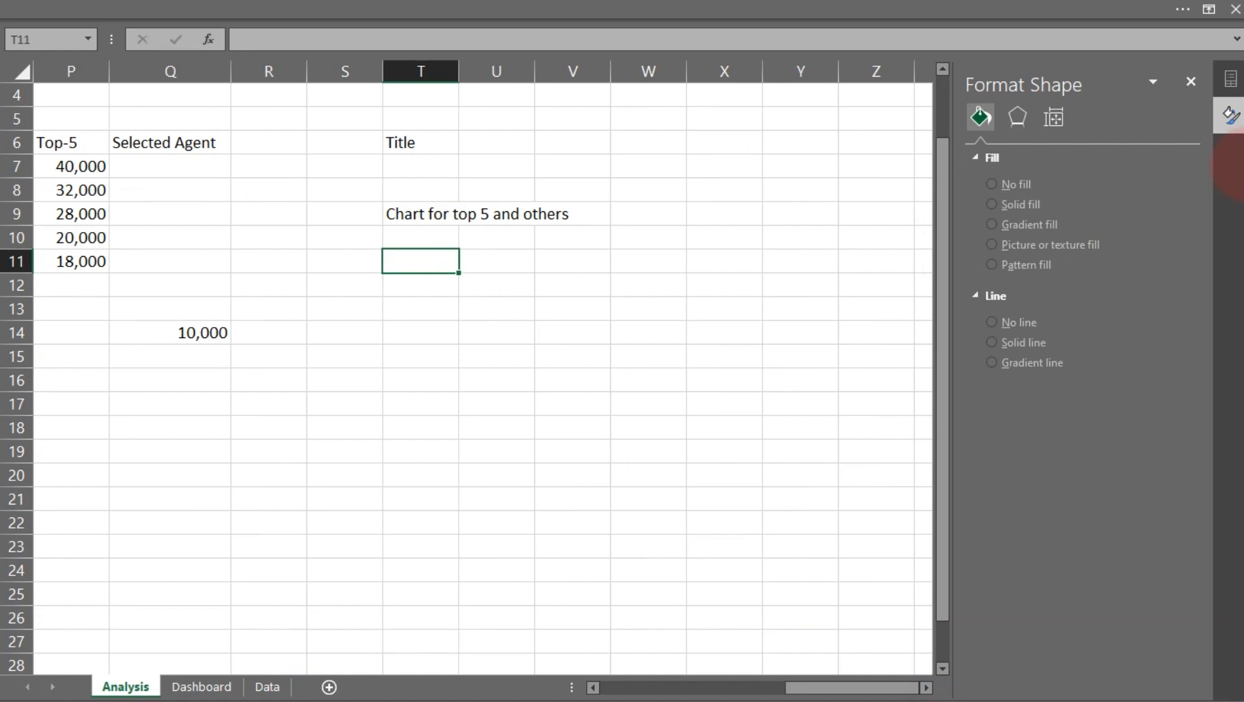
text(Successfu)
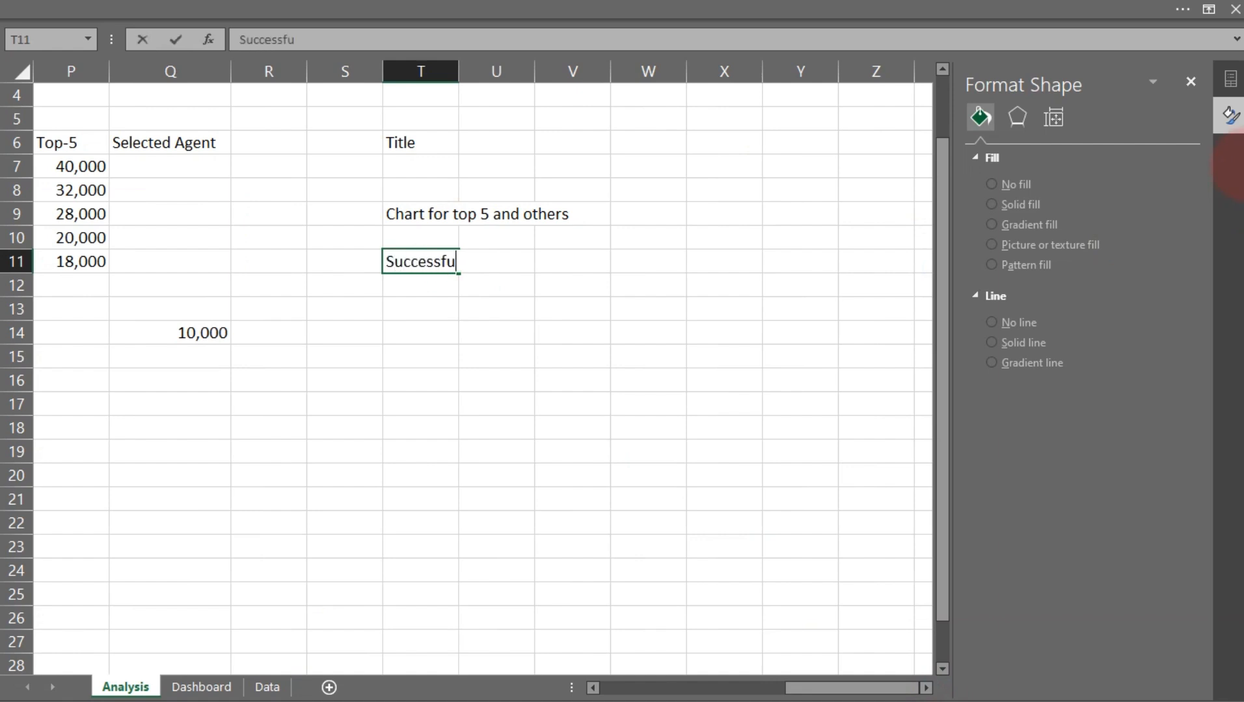
text(l Calls)
key(Tab)
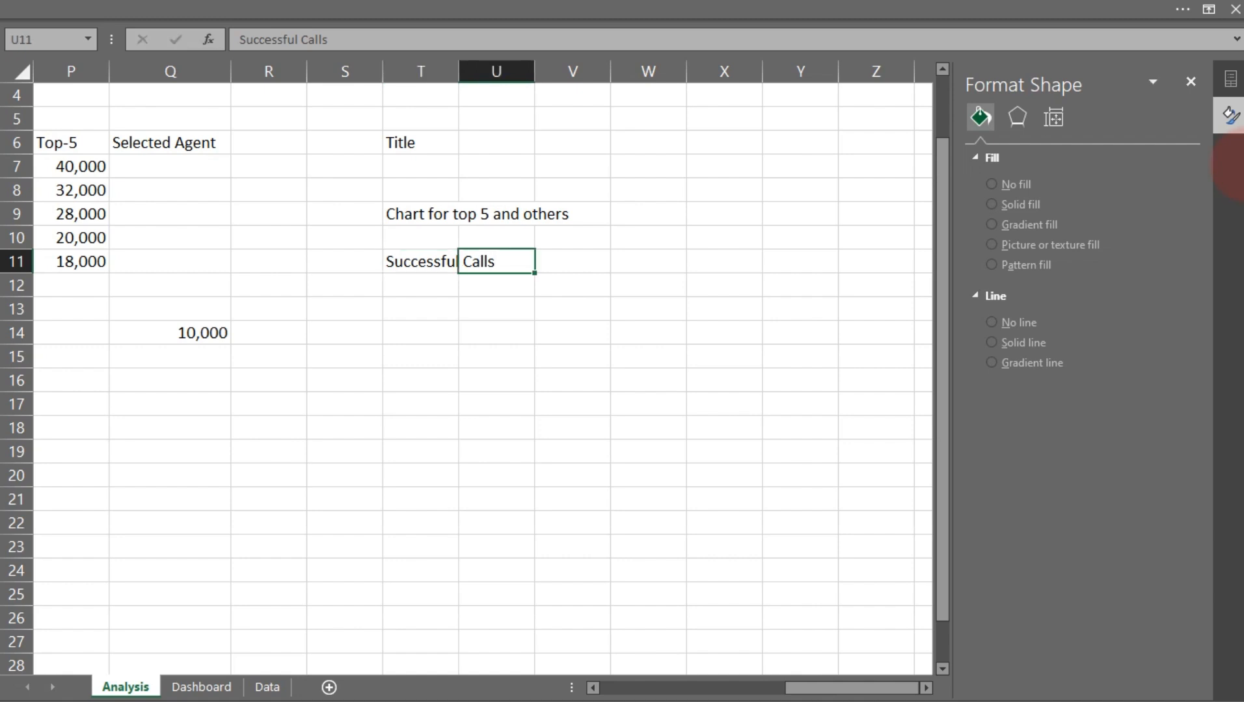
text(Other)
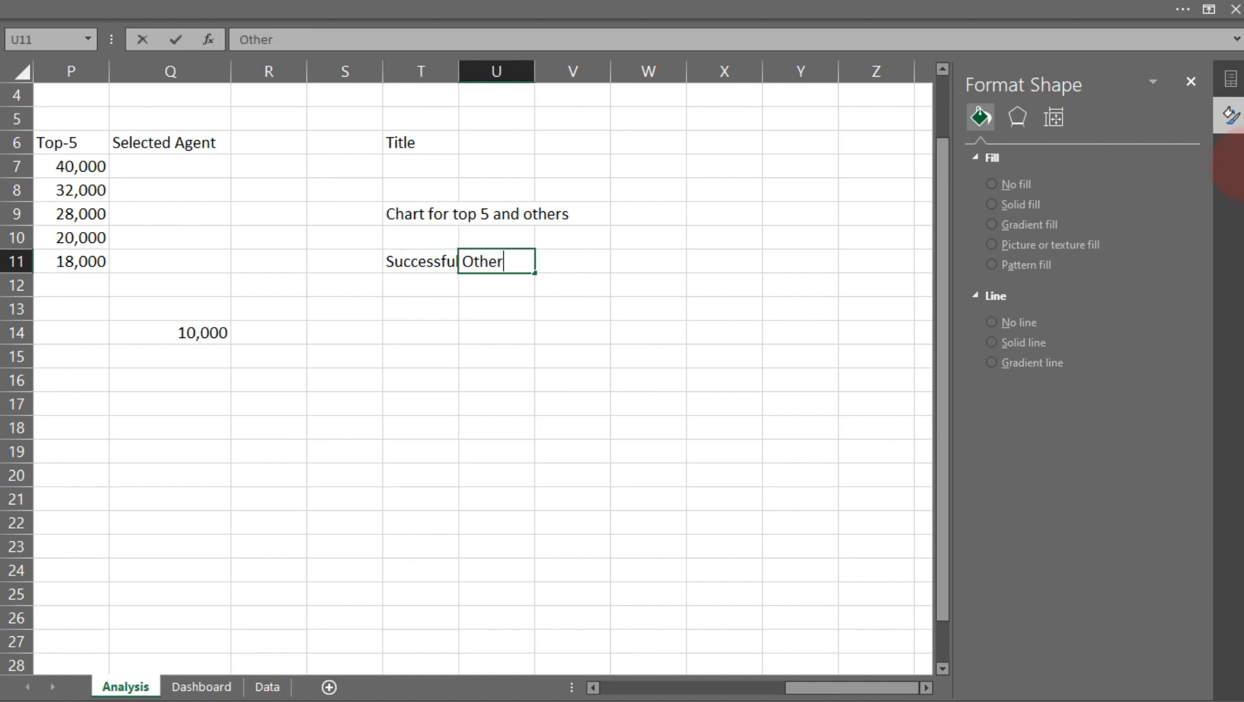
key(Return)
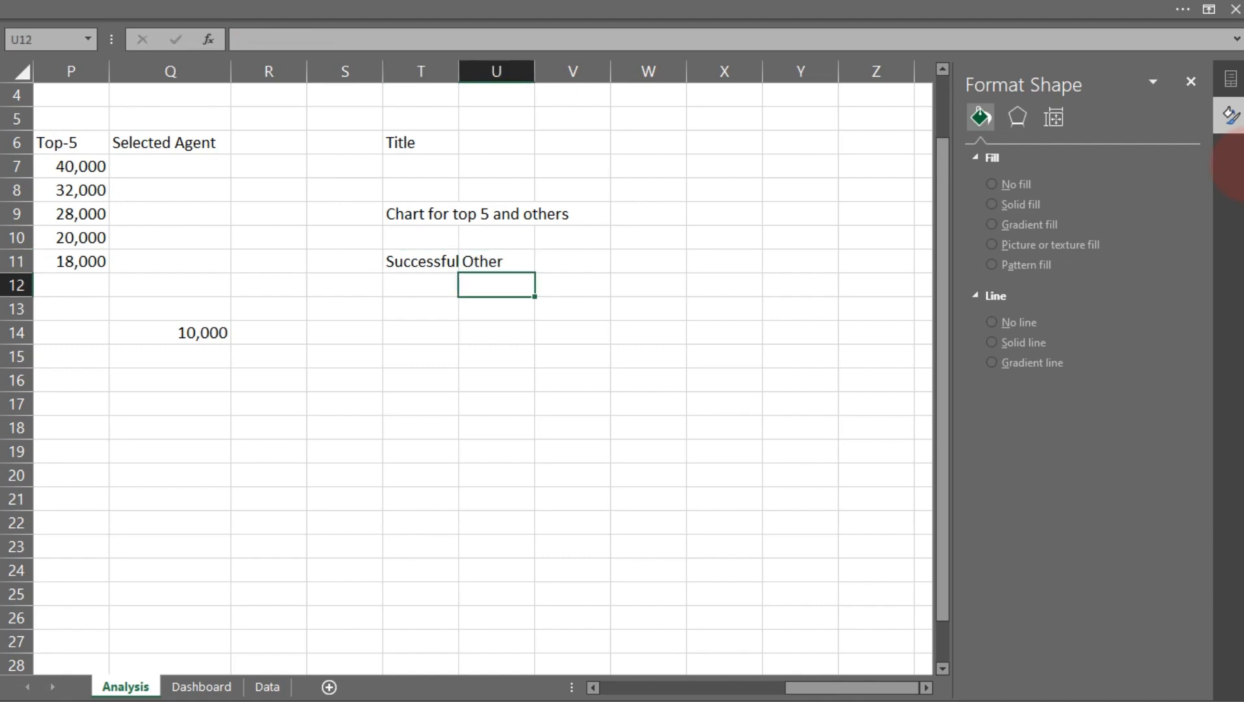
Widen column T to fit the Successful Calls header
drag(459, 75, 517, 79)
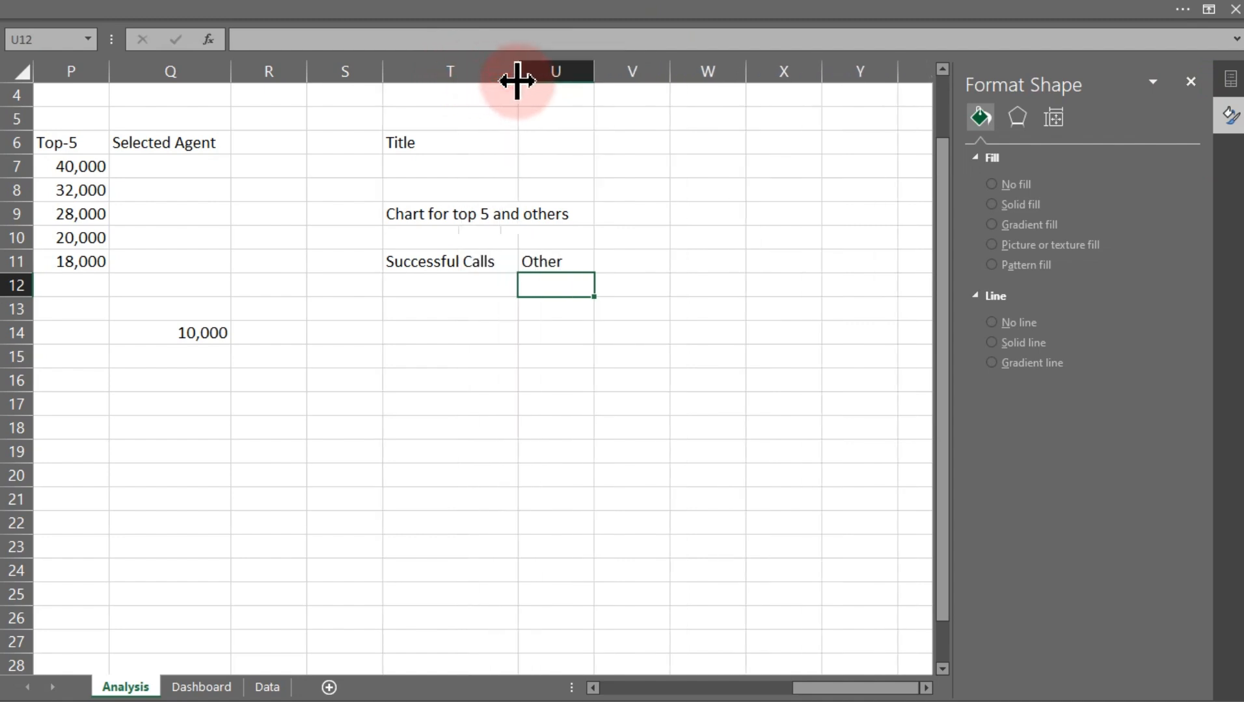
click(451, 291)
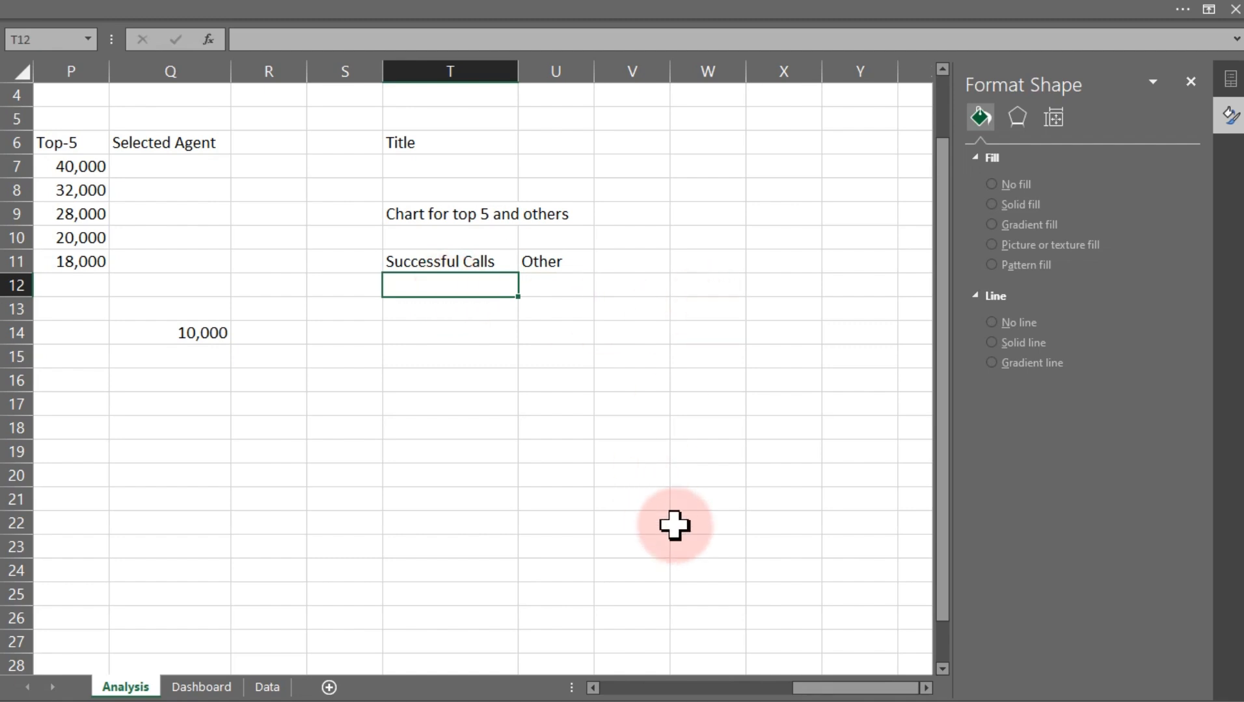
Enter =SUM(P7:P19)/SUM(O7:O19) in T12 to compute the top-5 share of calls
drag(815, 692, 790, 690)
drag(259, 166, 245, 430)
drag(186, 166, 183, 397)
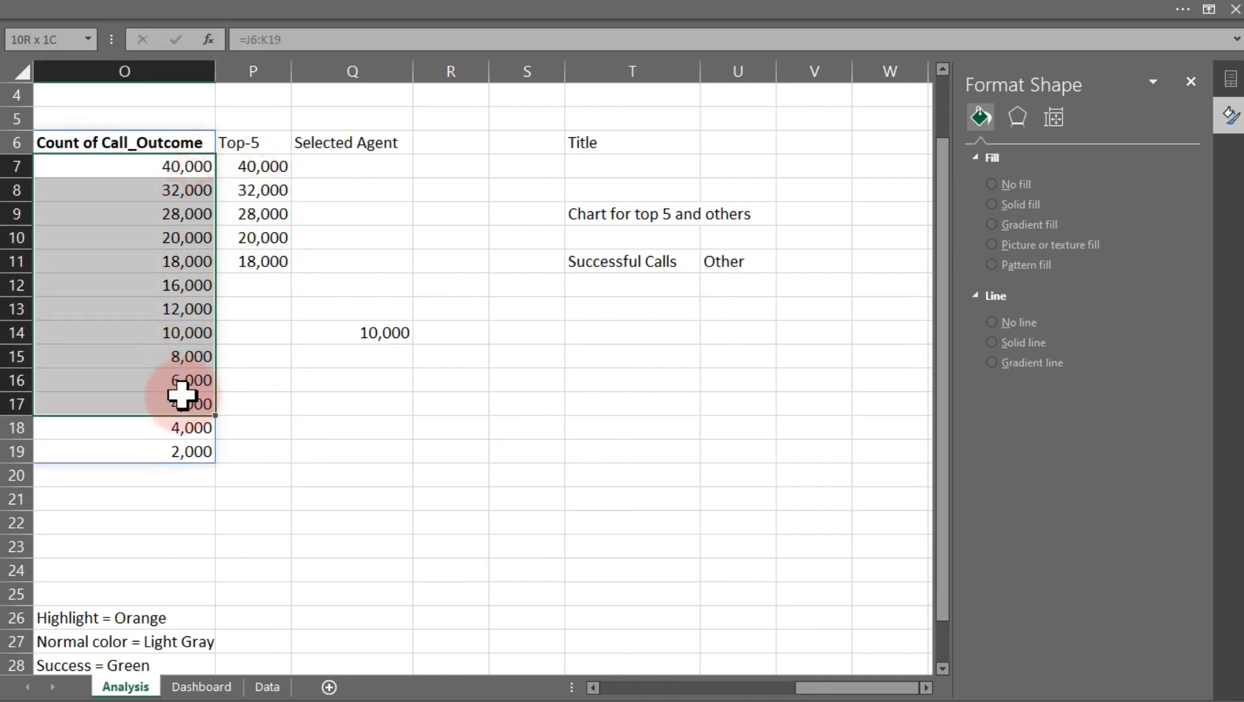
click(606, 284)
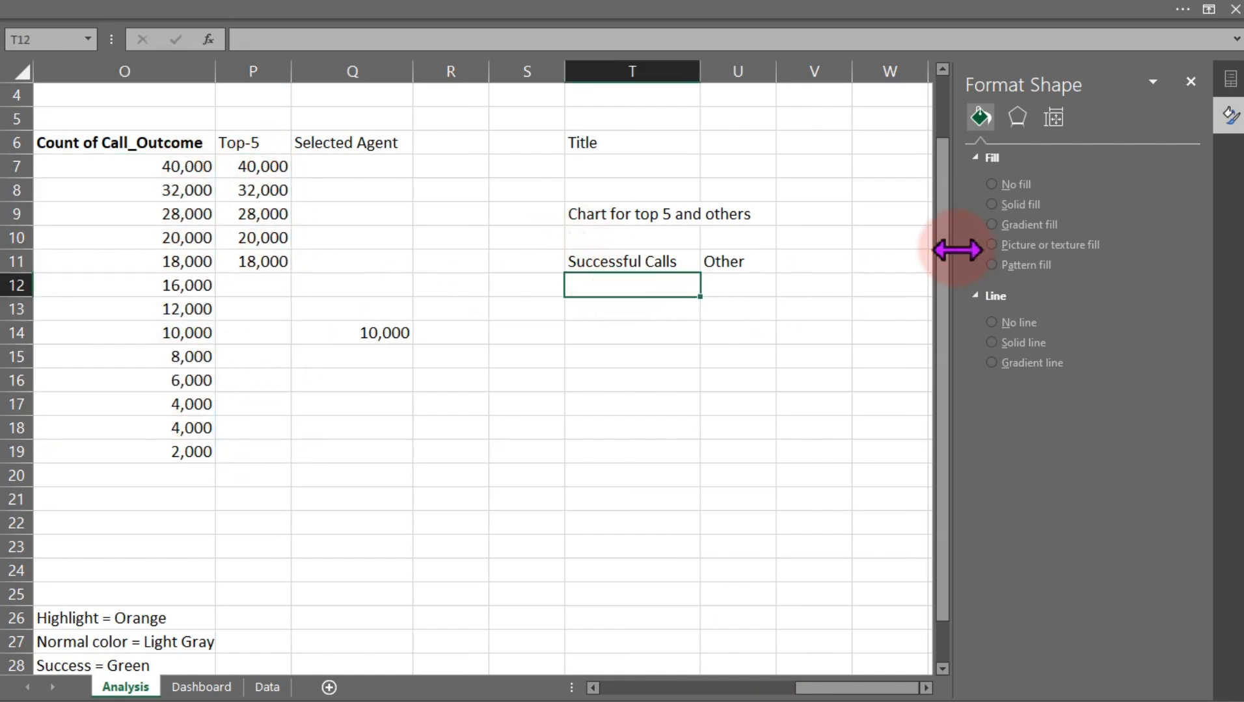
text(=sum)
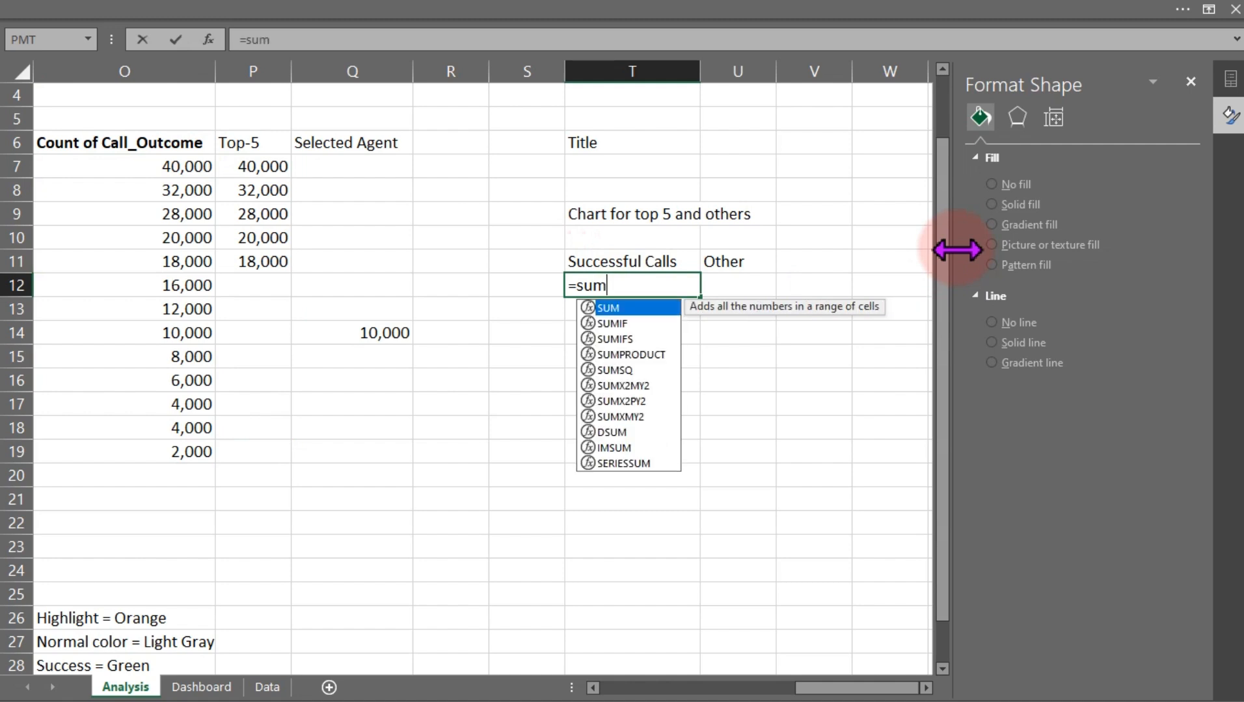
key(Tab)
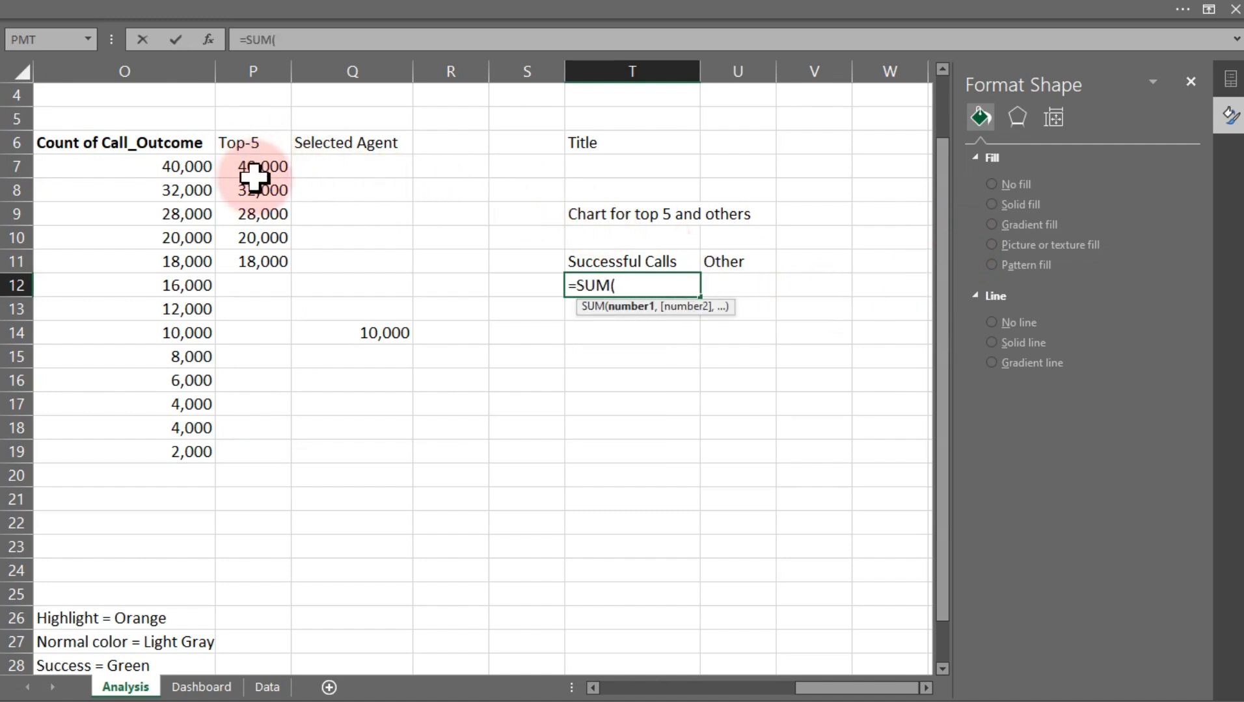
drag(254, 173, 235, 445)
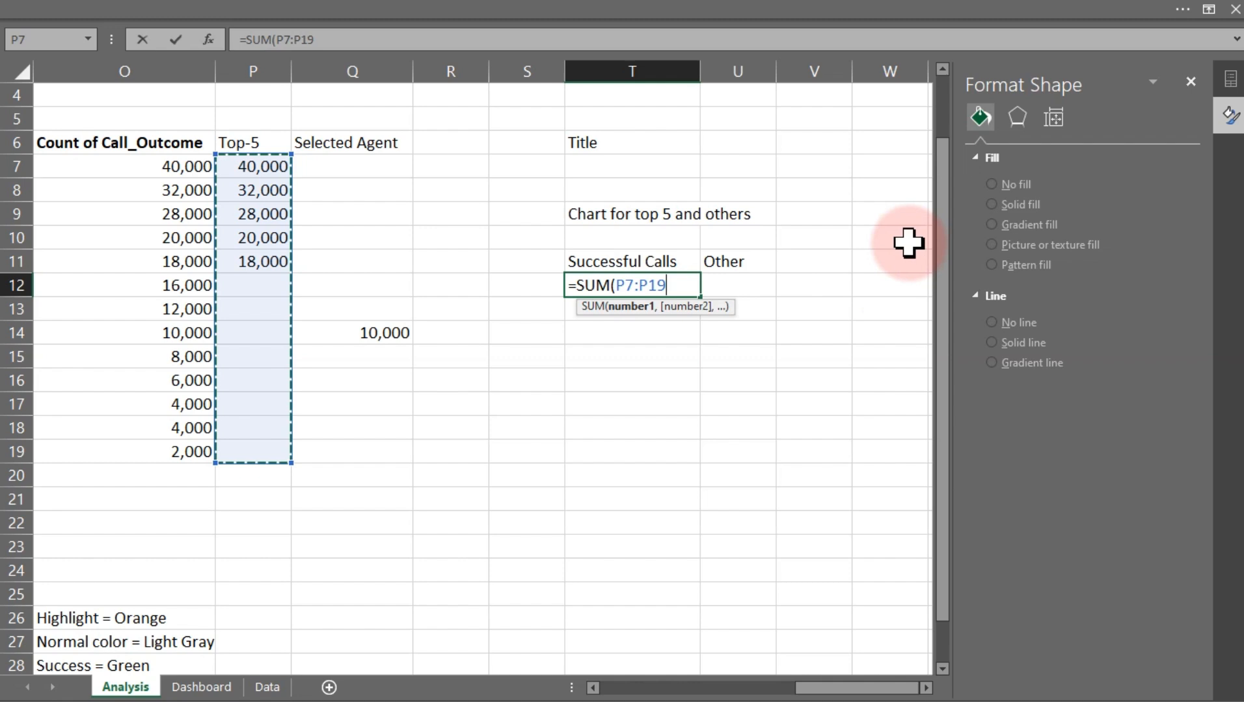
text())
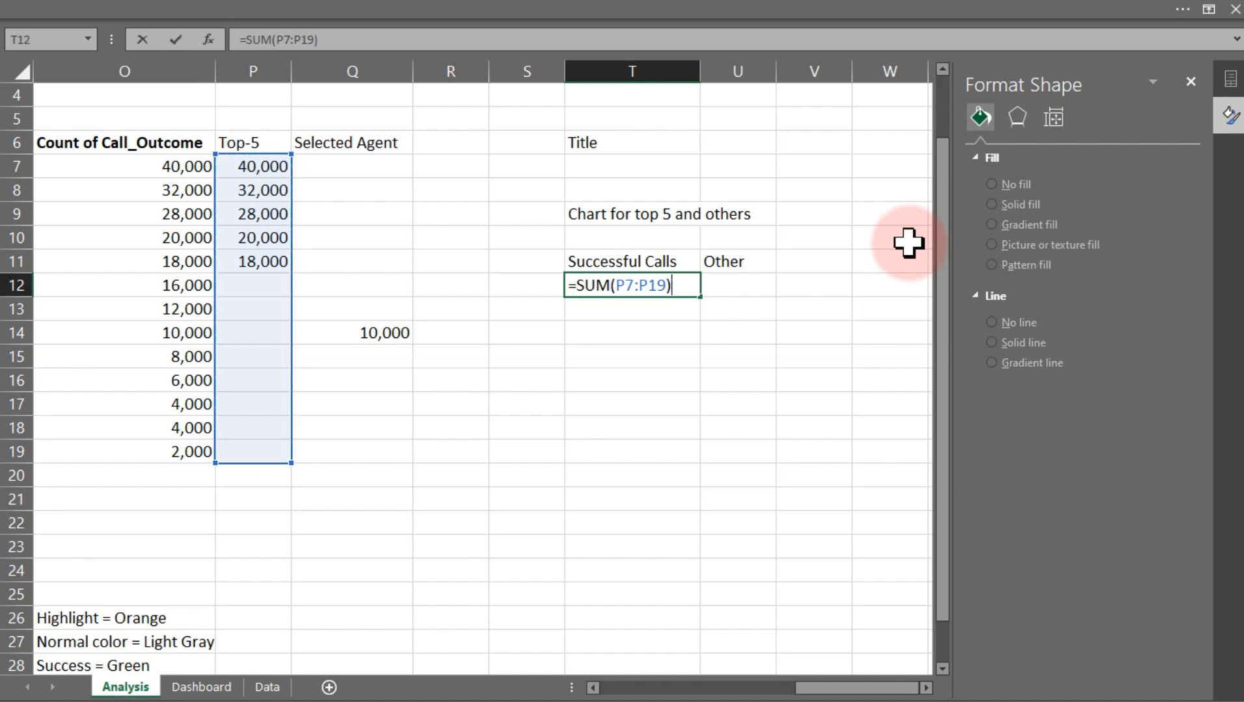
text(/)
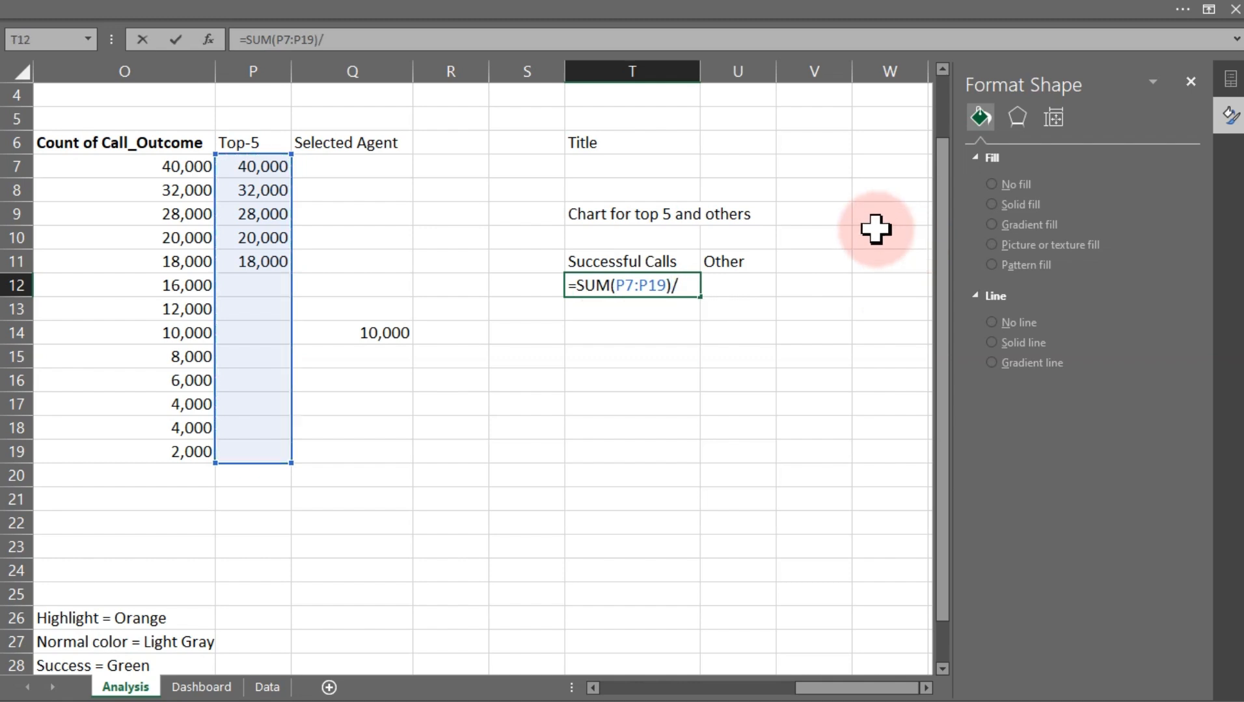
text(sum)
key(Tab)
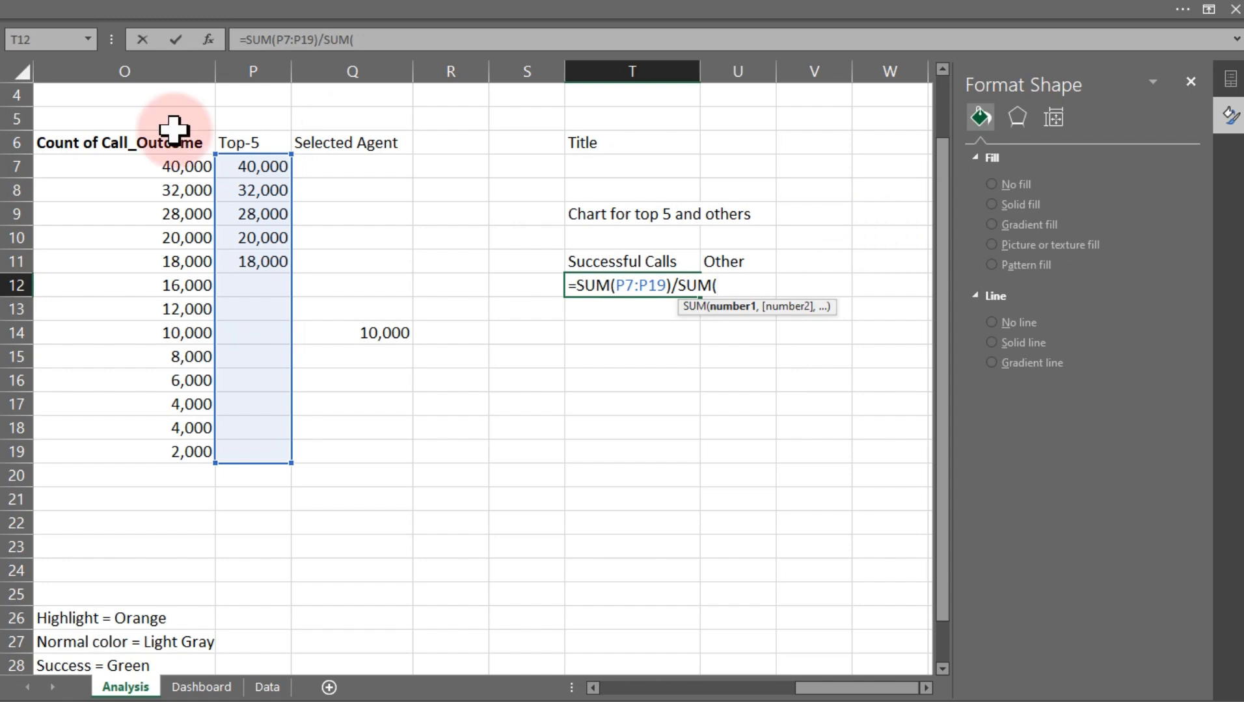
drag(167, 167, 167, 449)
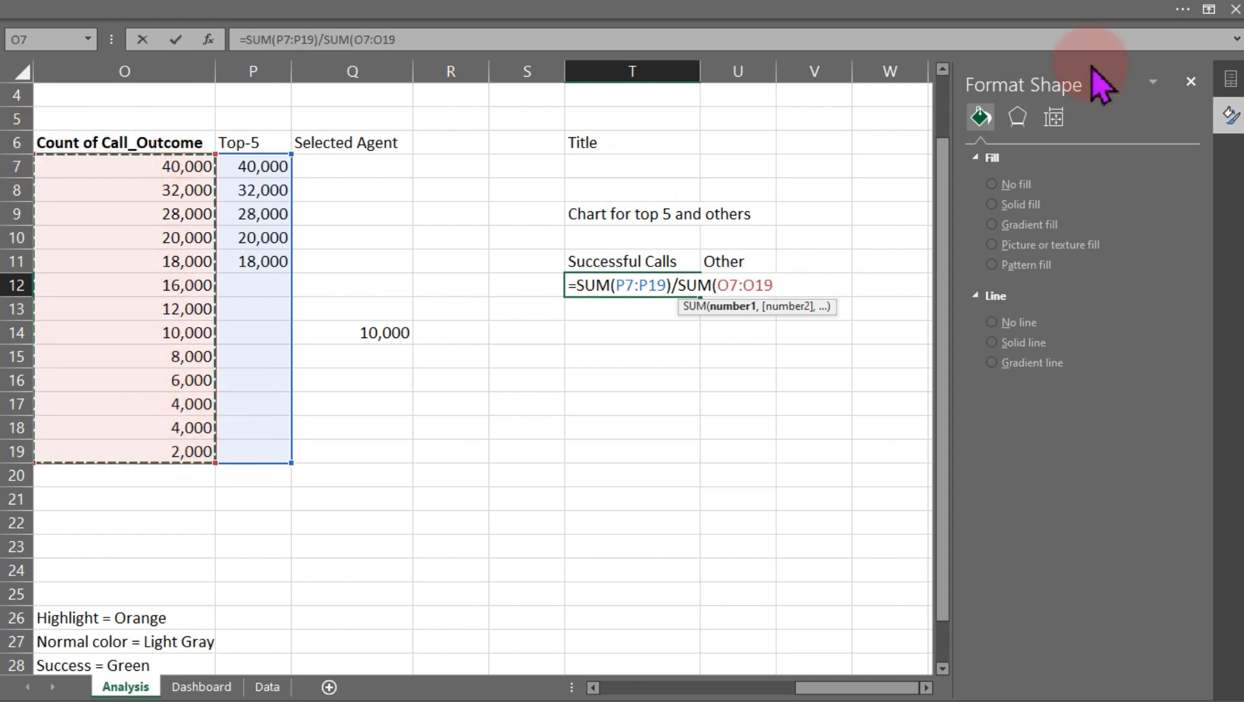
key(ctrl+Return)
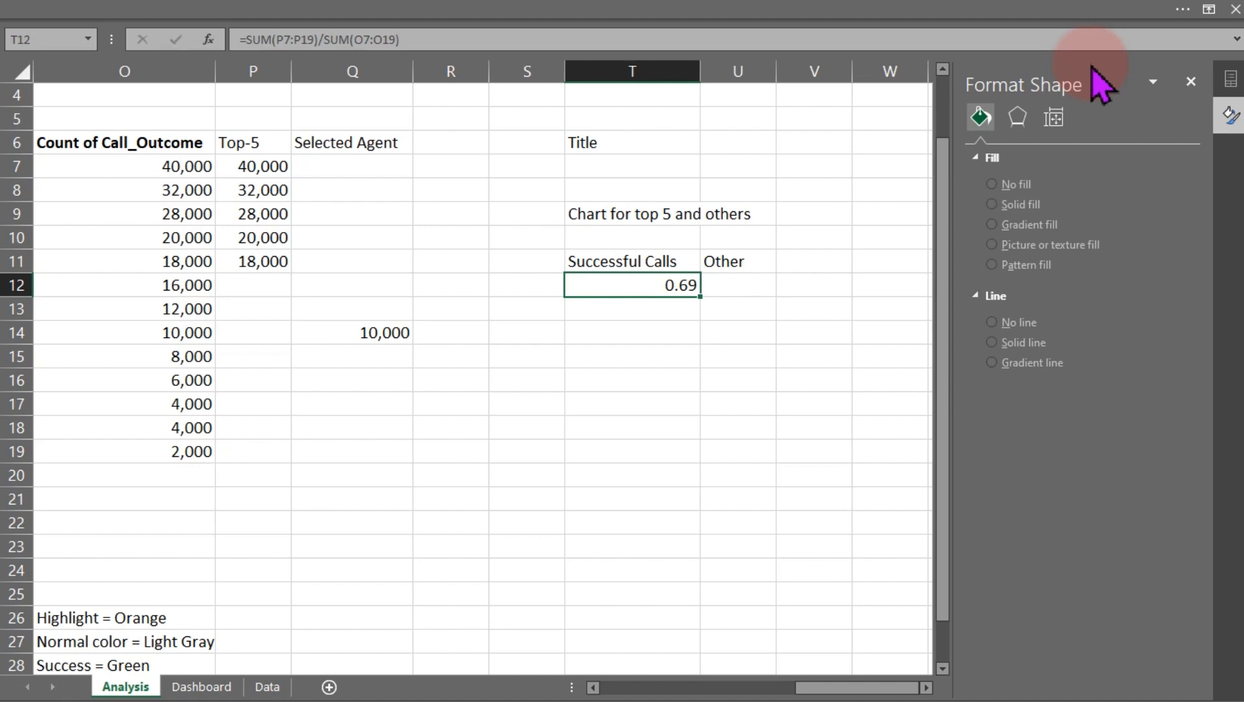
Format cell T12 as a percentage with one decimal place
key(ctrl+1)
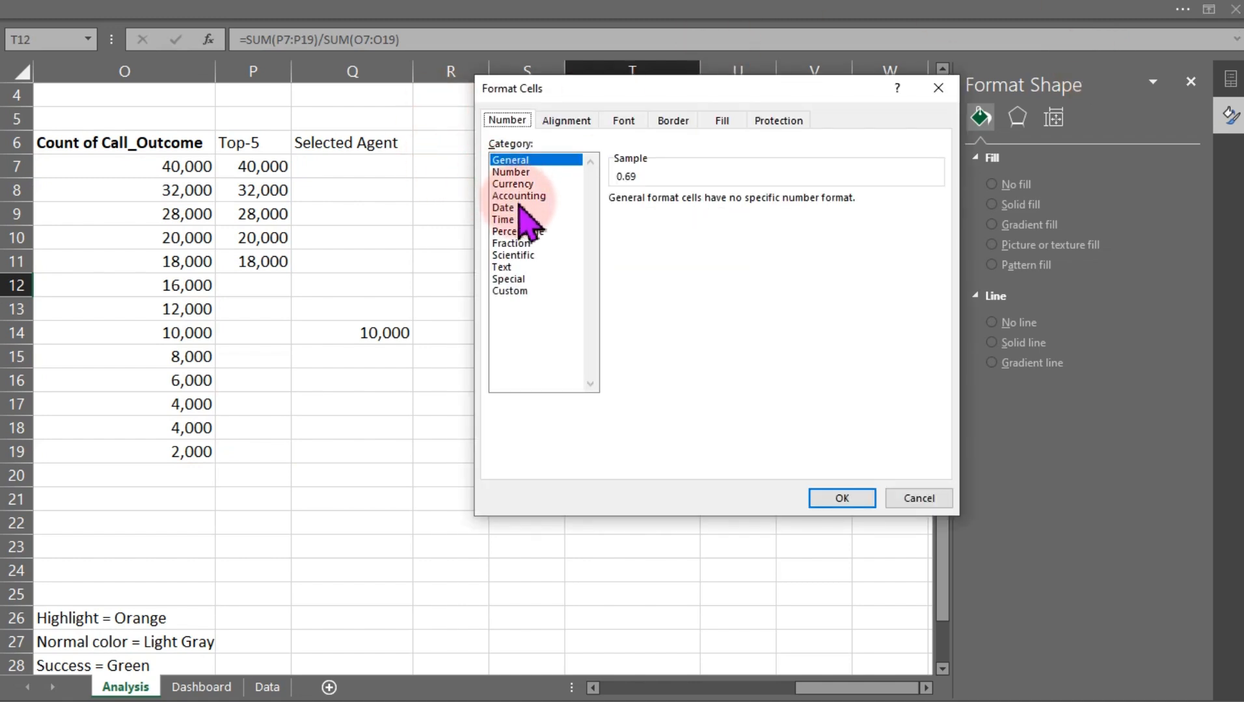
click(530, 232)
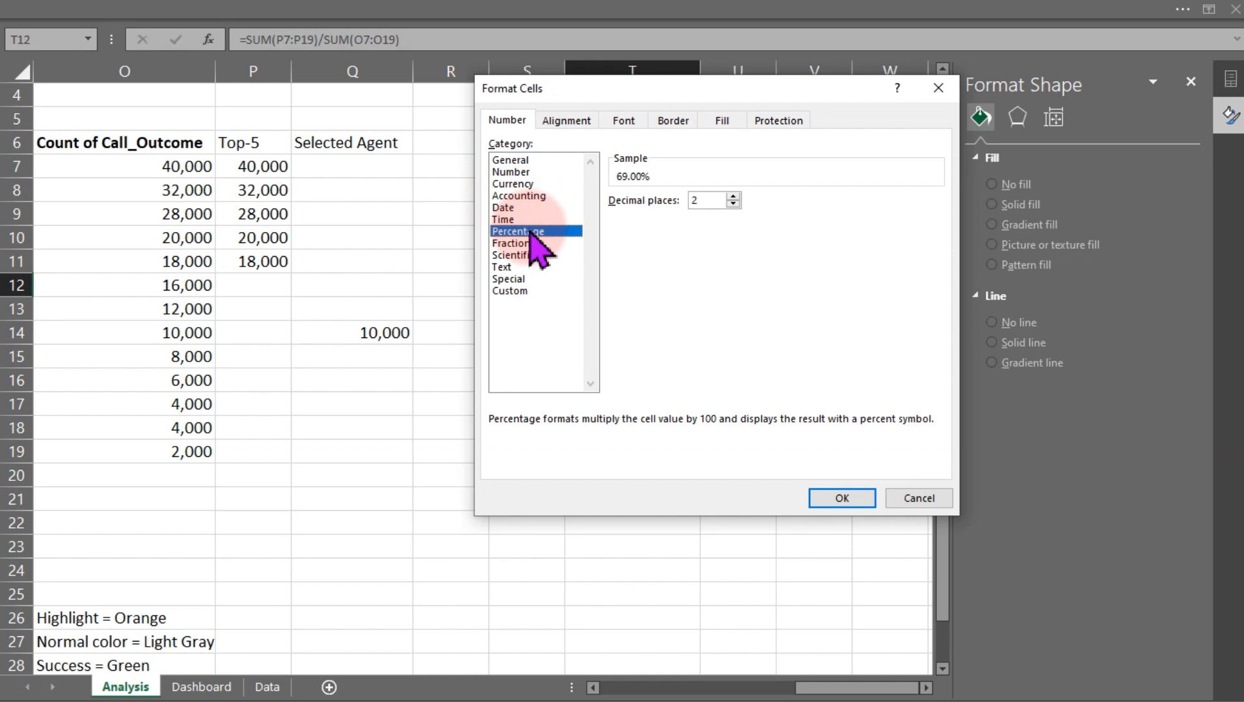
click(733, 204)
click(733, 204)
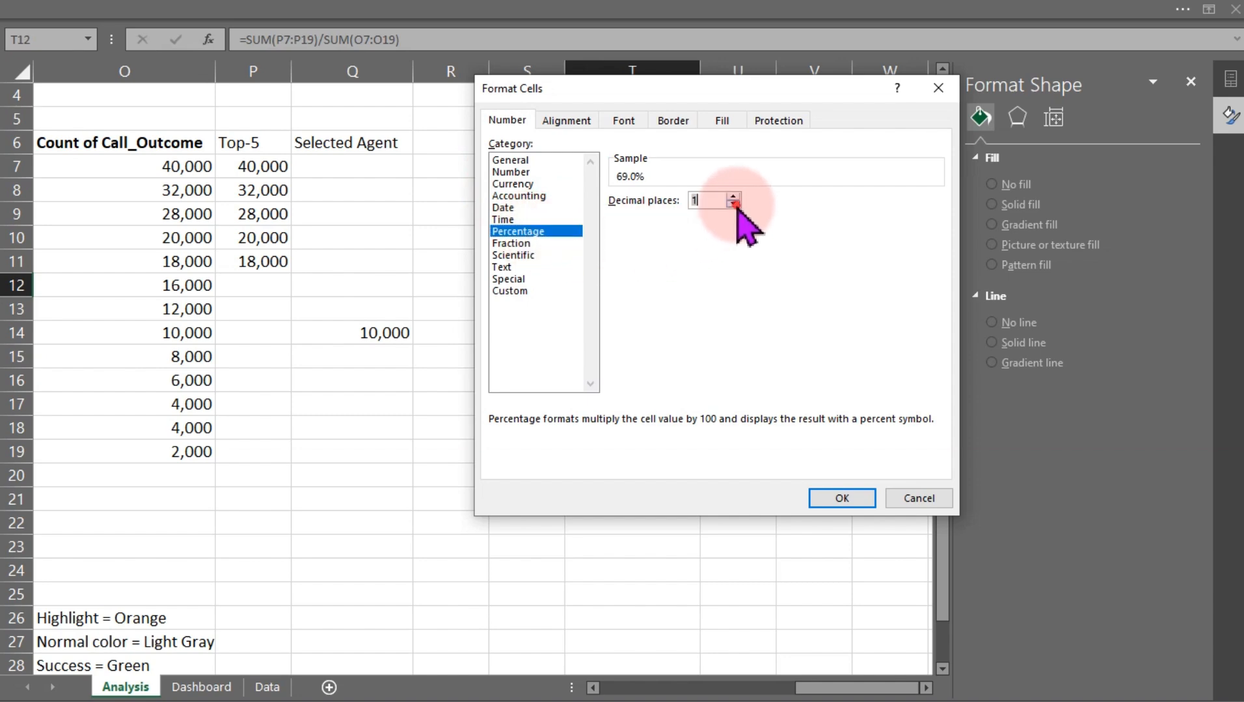
click(853, 498)
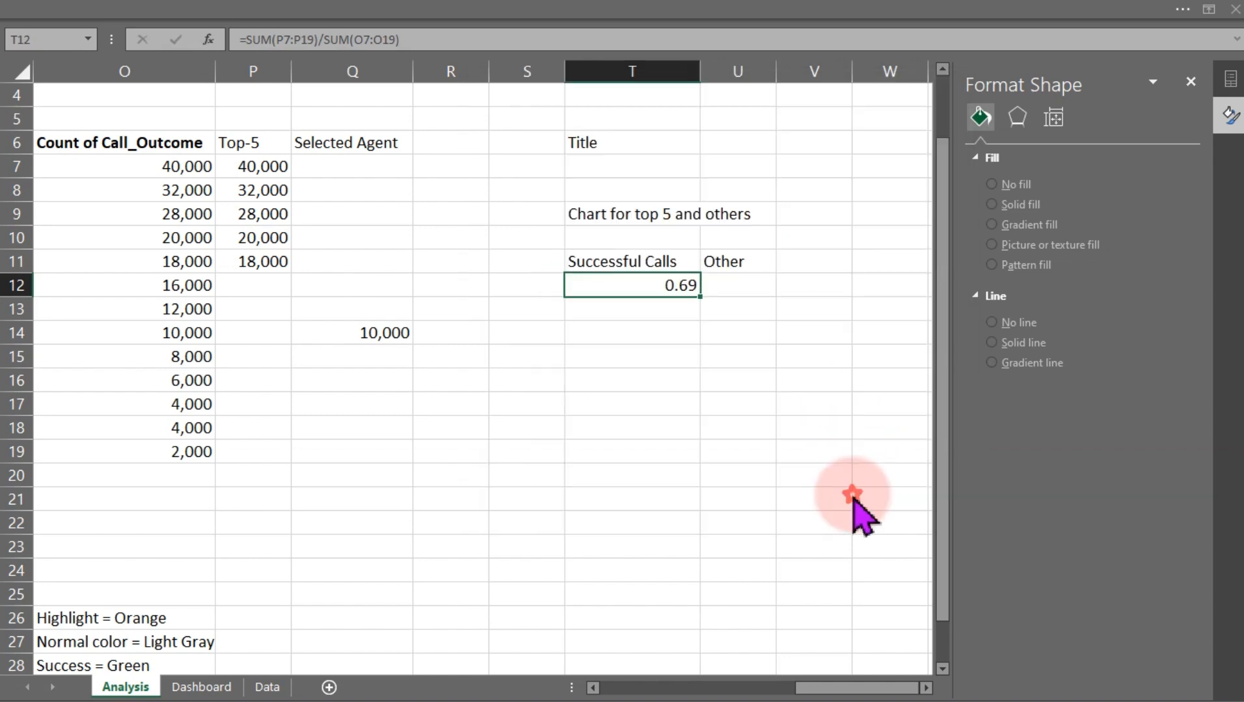
Enter =100%-T12 in U12 to compute the share of other calls
click(725, 286)
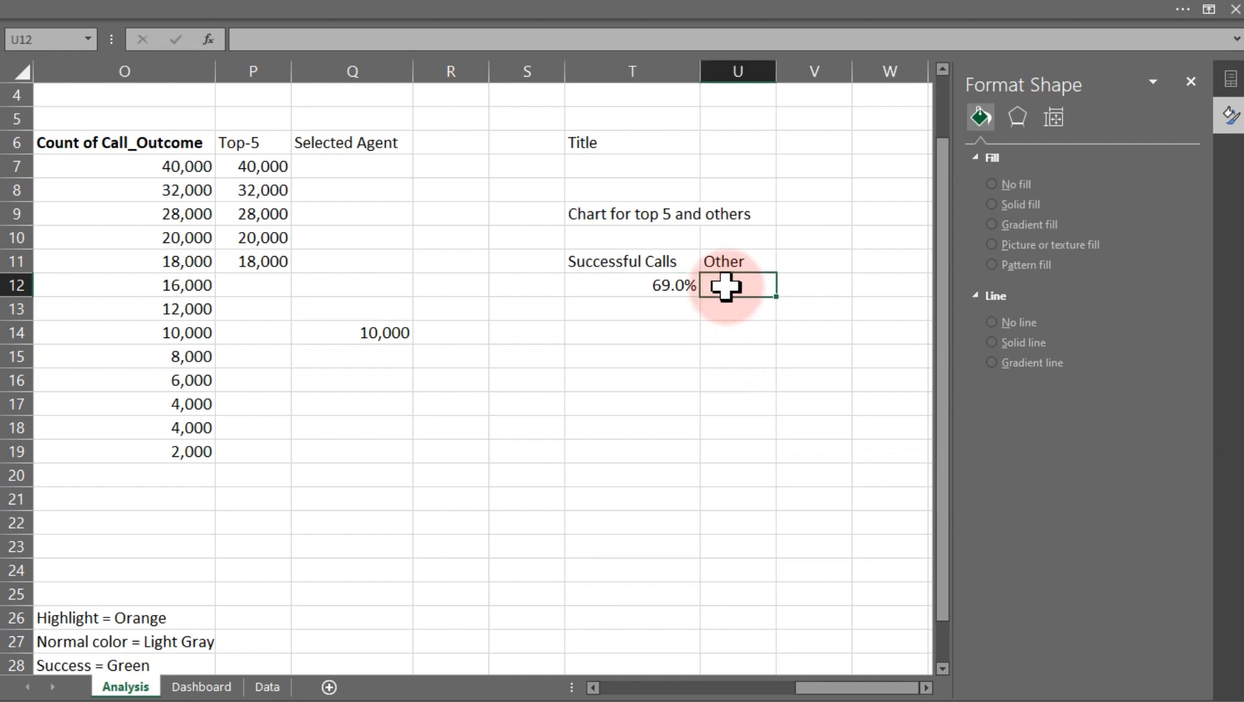
text(=10)
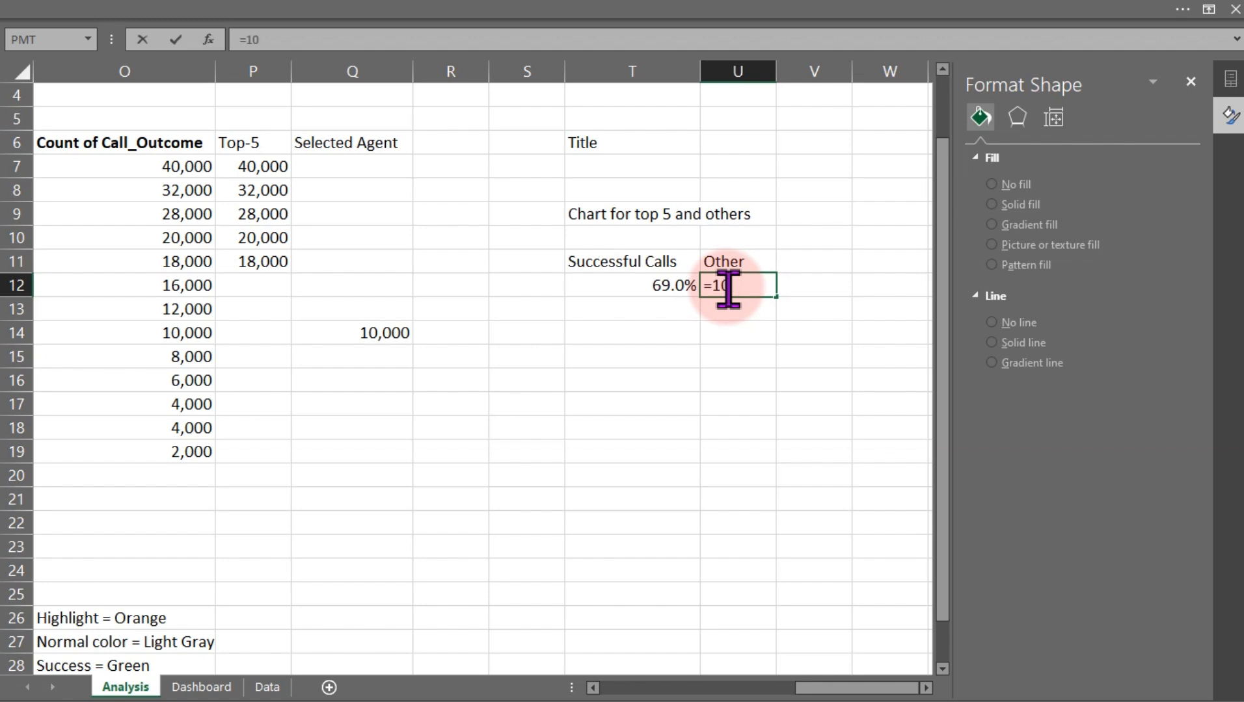
text(0%-)
click(649, 284)
key(Return)
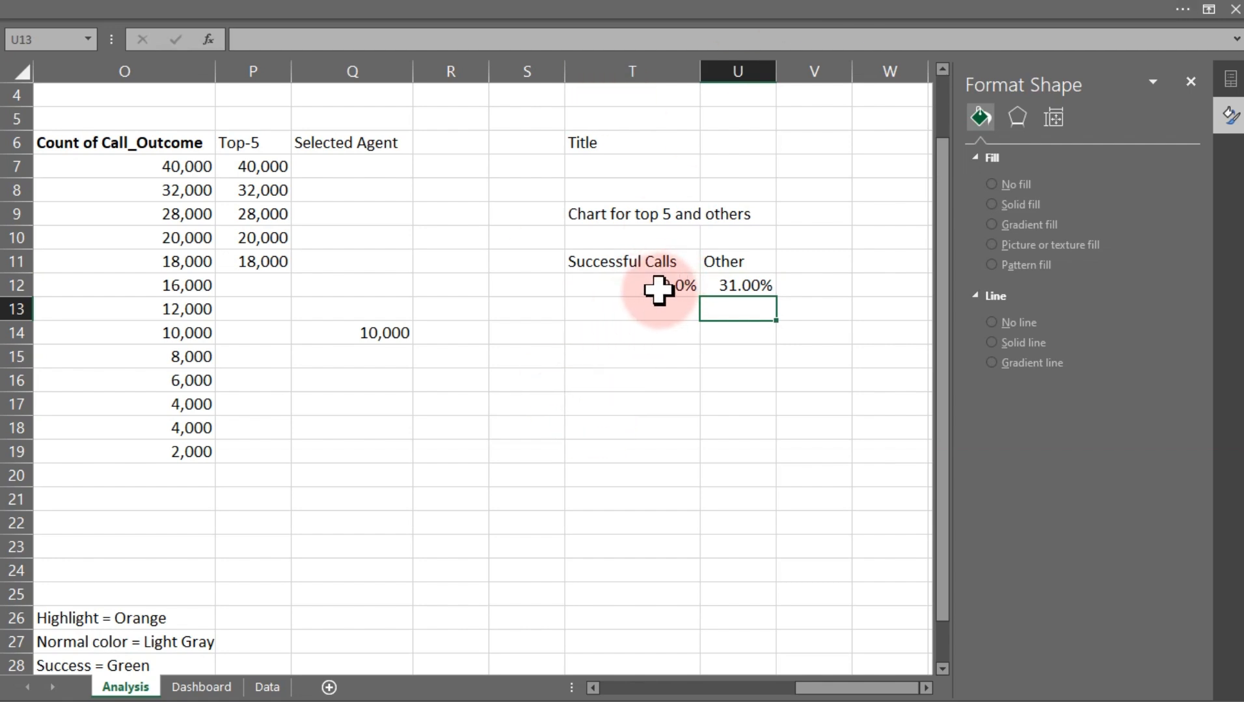
Try inserting a clustered bar chart from T11:U12, then delete it
click(716, 359)
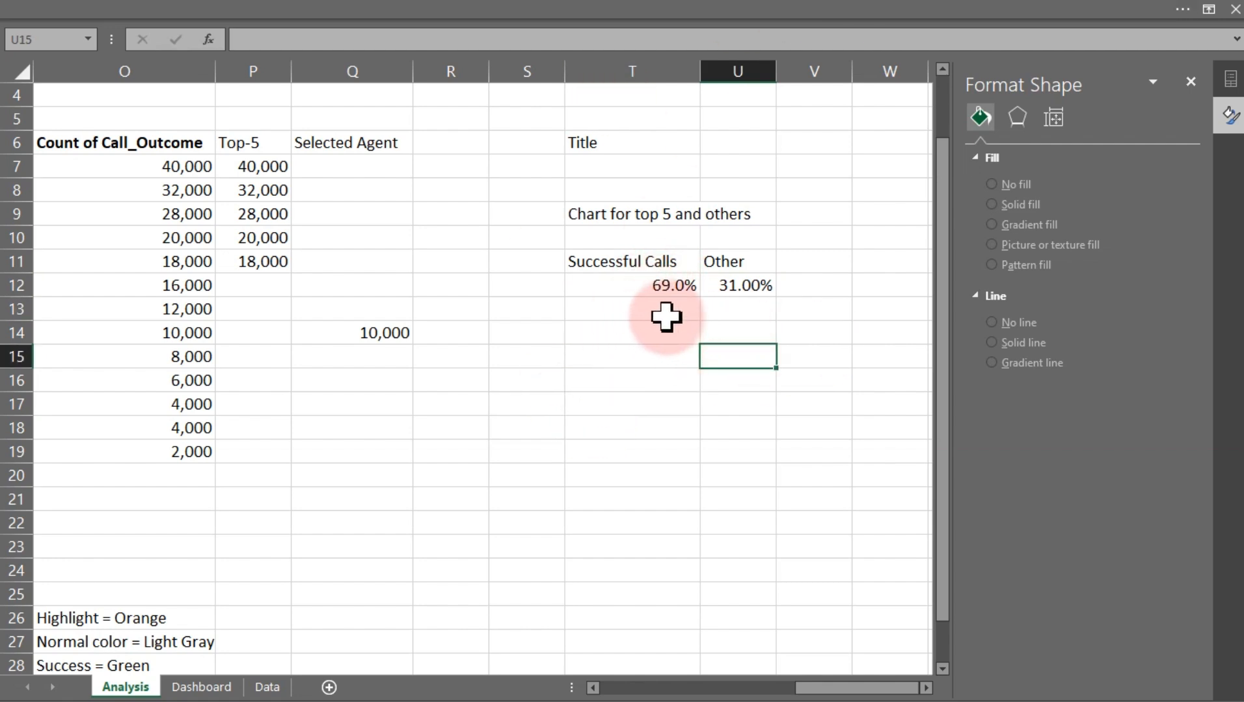
drag(647, 283, 744, 282)
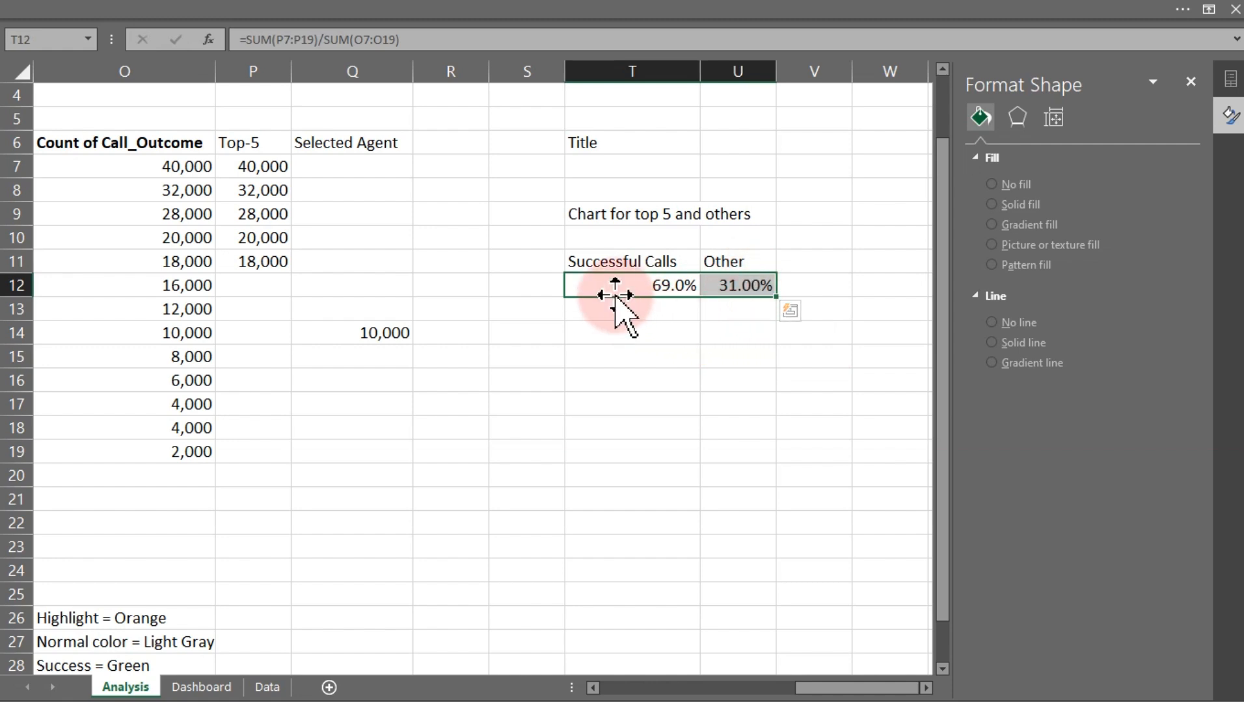
drag(608, 265, 734, 285)
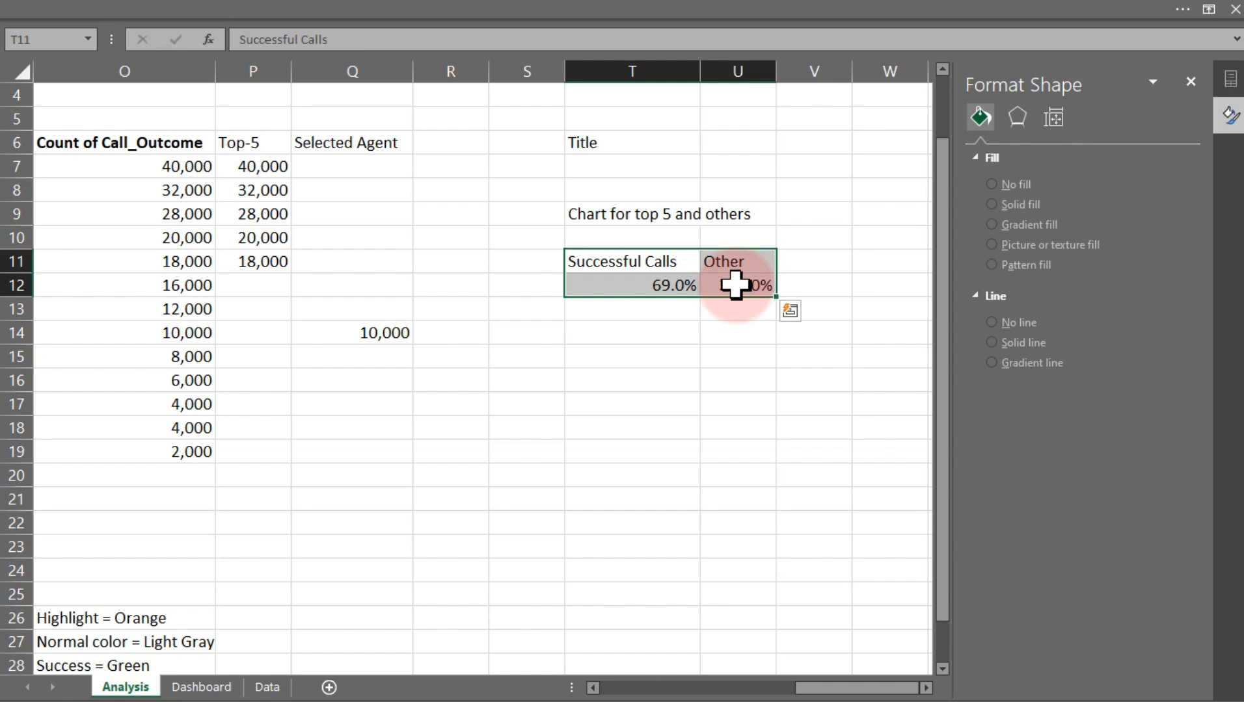
drag(605, 267, 745, 286)
click(130, 13)
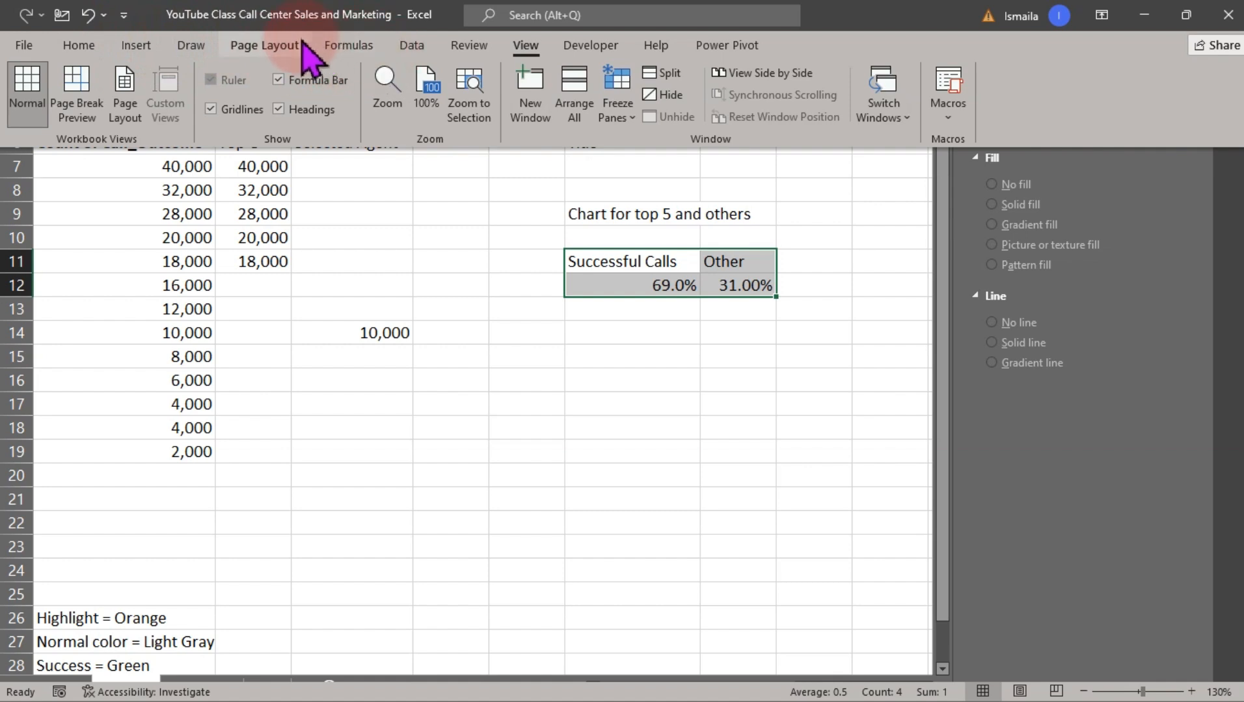
click(144, 49)
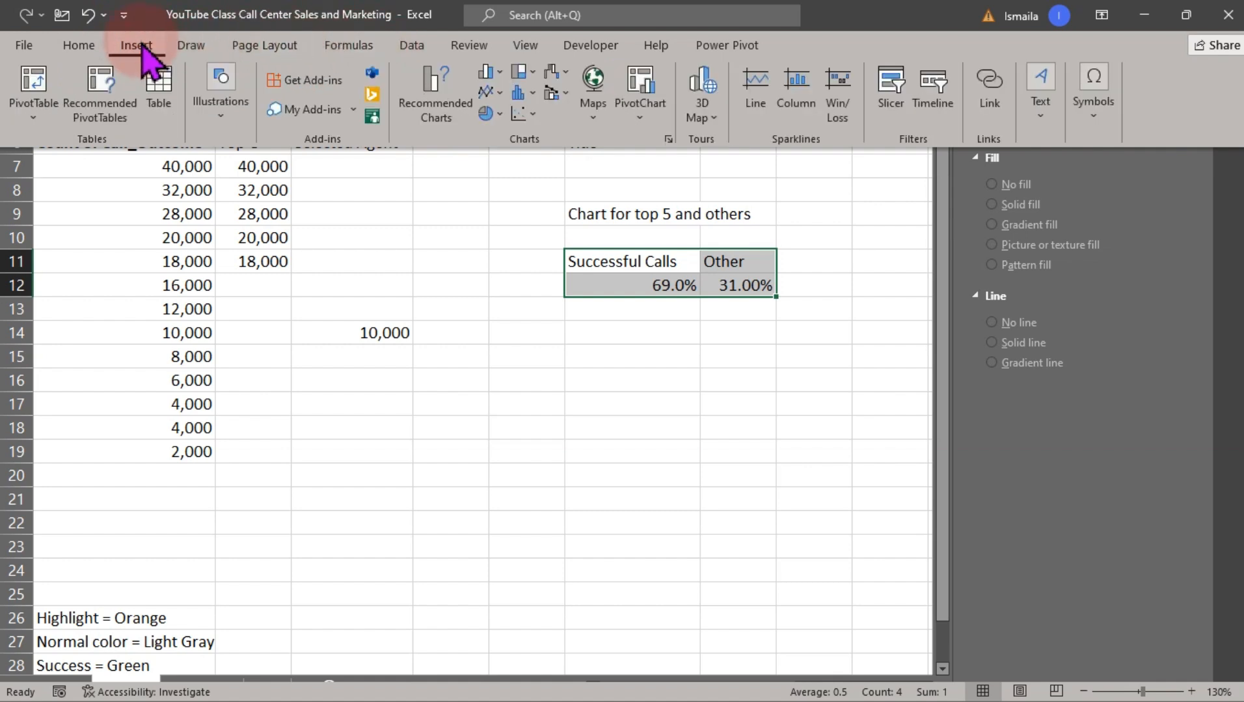
click(501, 75)
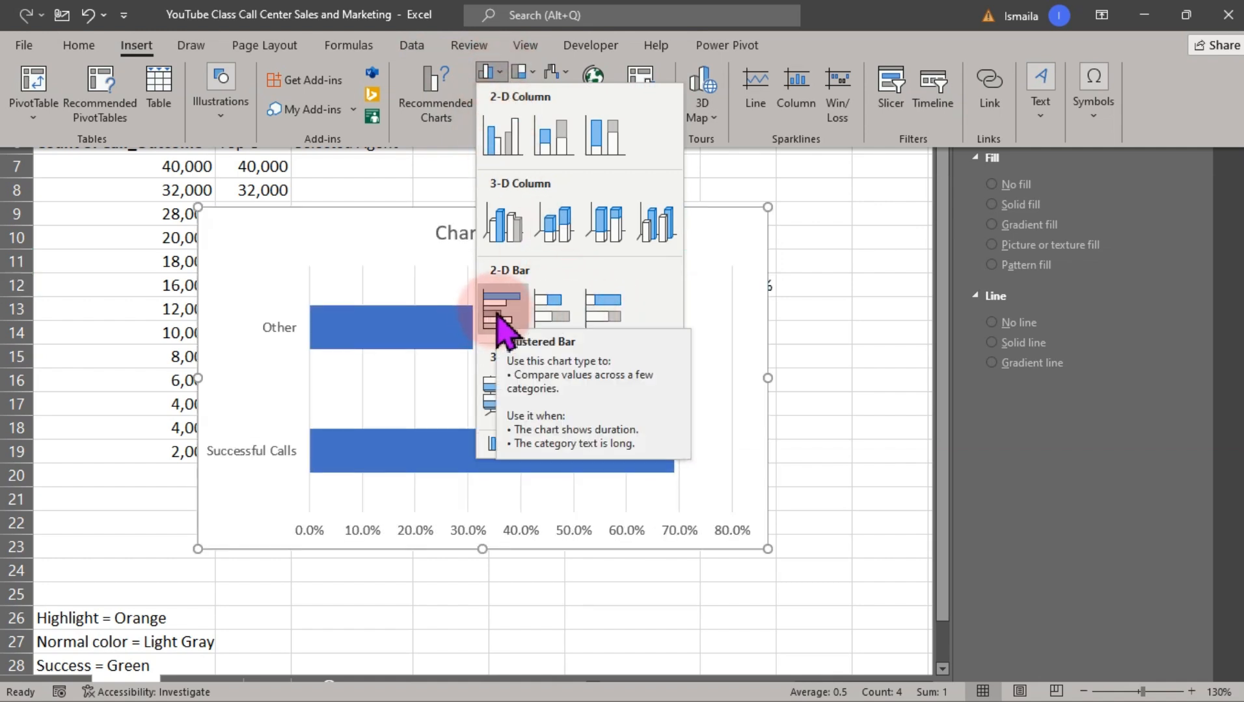
click(433, 98)
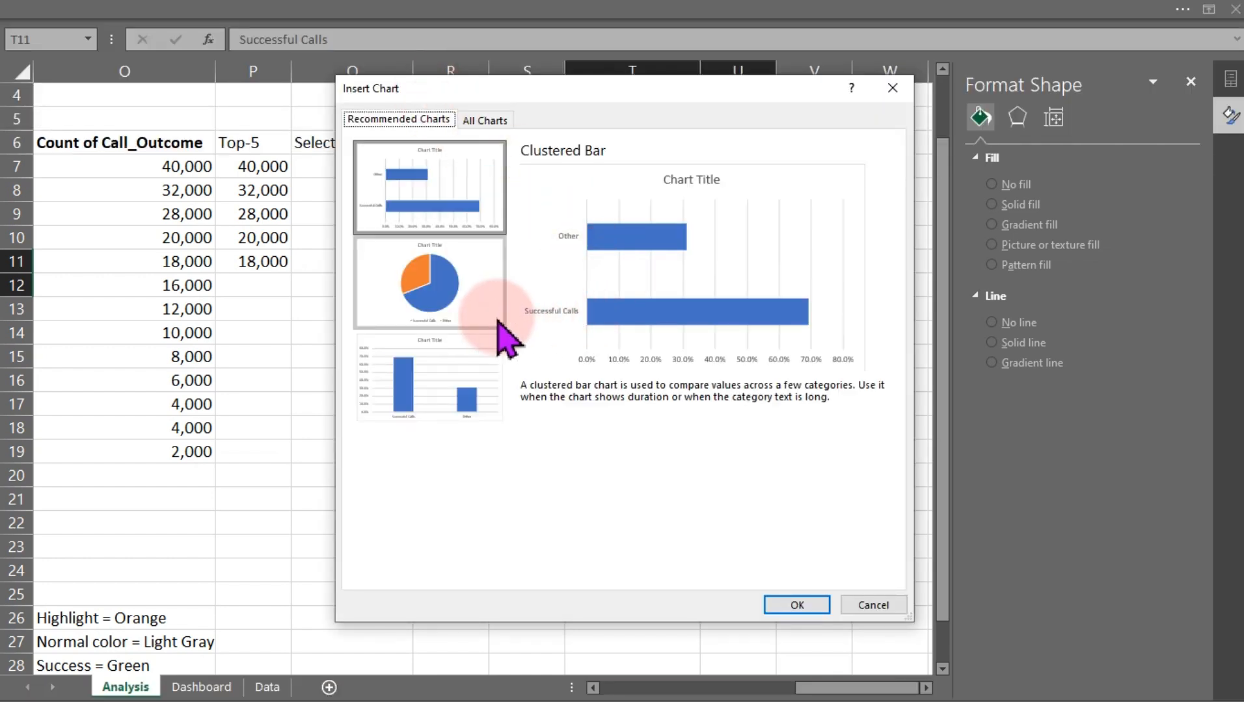
click(487, 123)
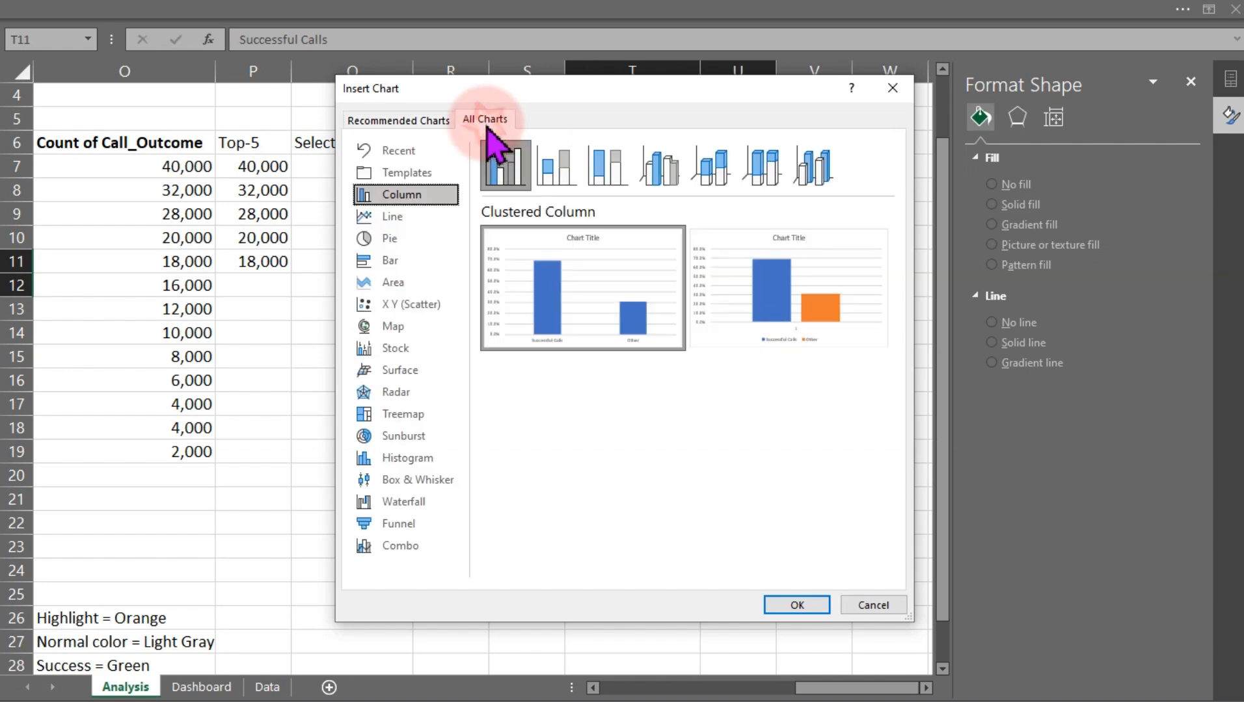
mouse_move(517, 254)
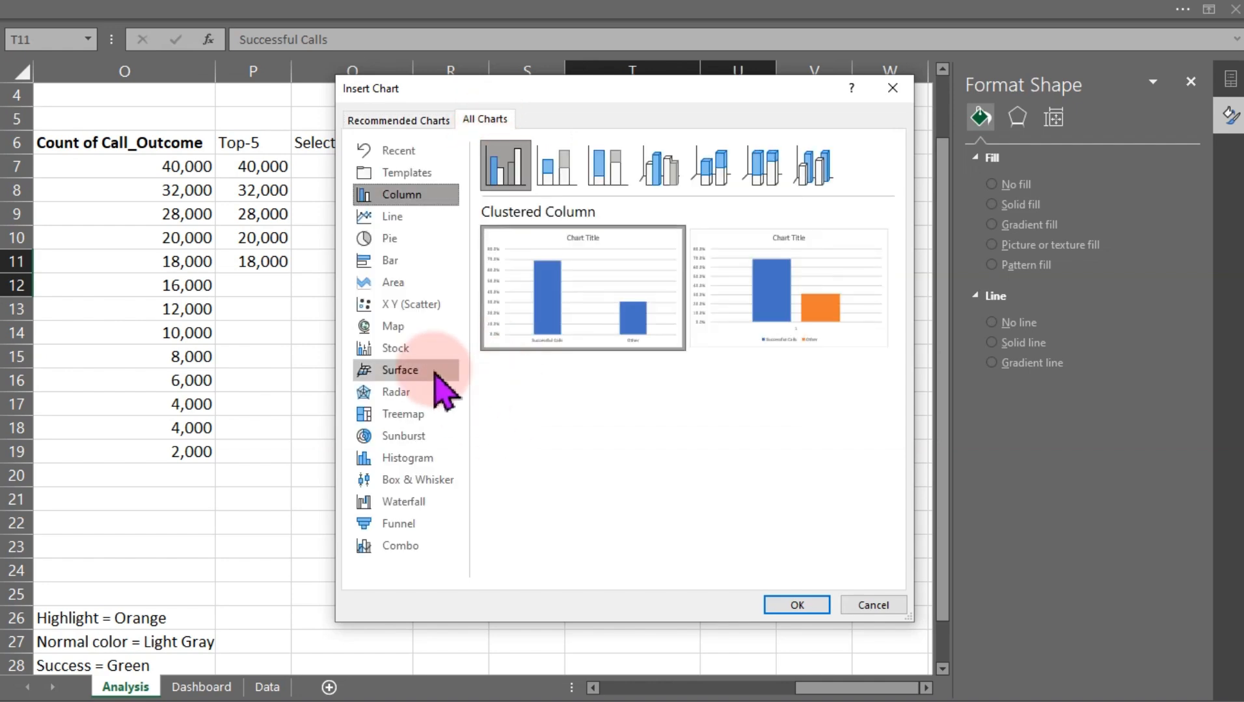
click(389, 262)
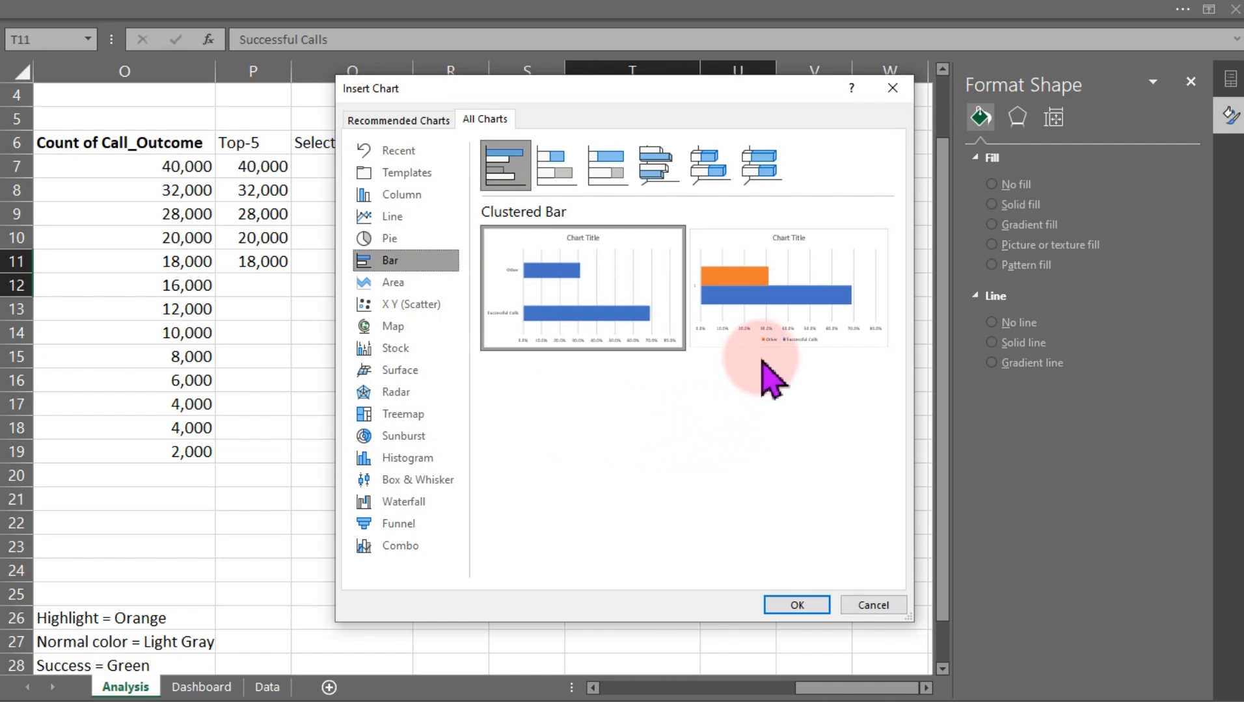
mouse_move(777, 313)
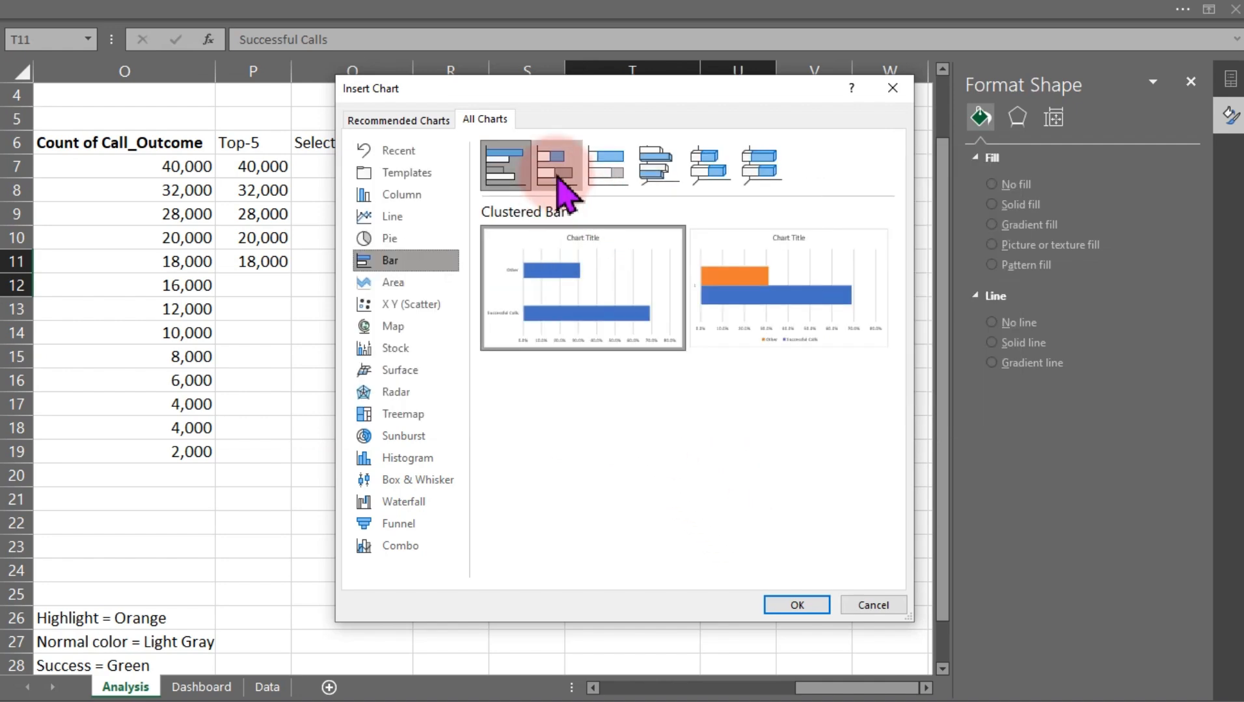
double_click(558, 185)
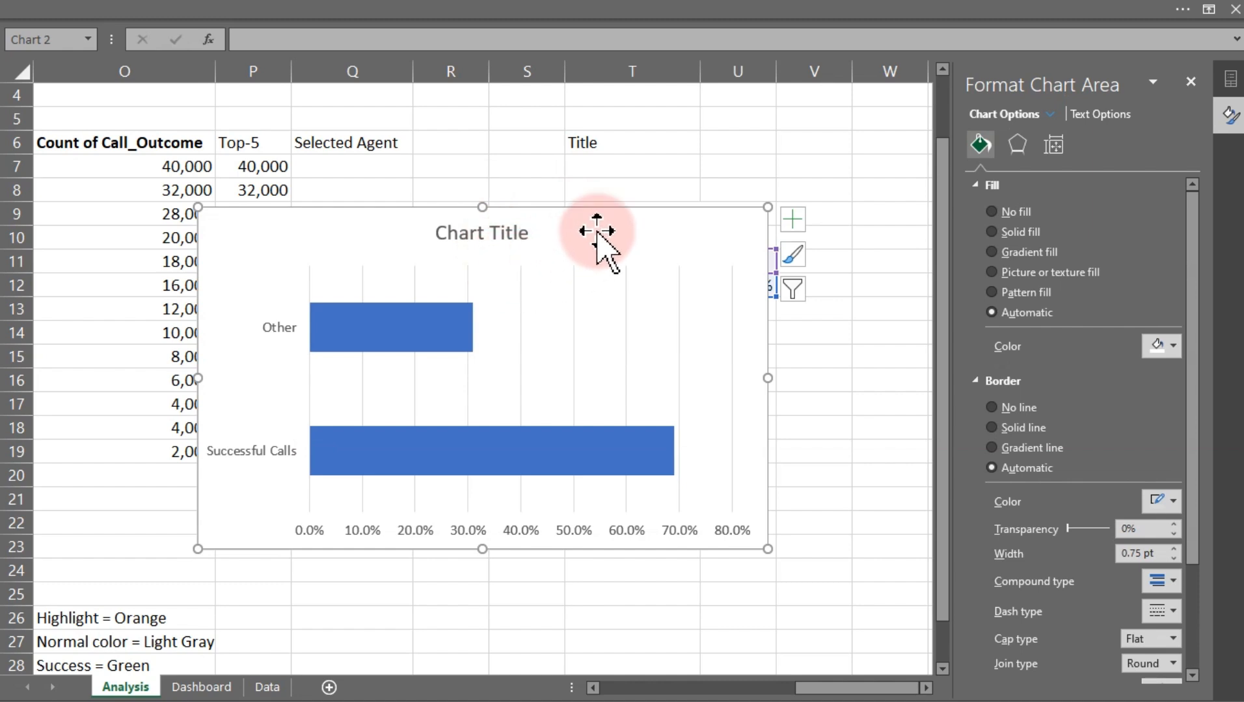
key(Delete)
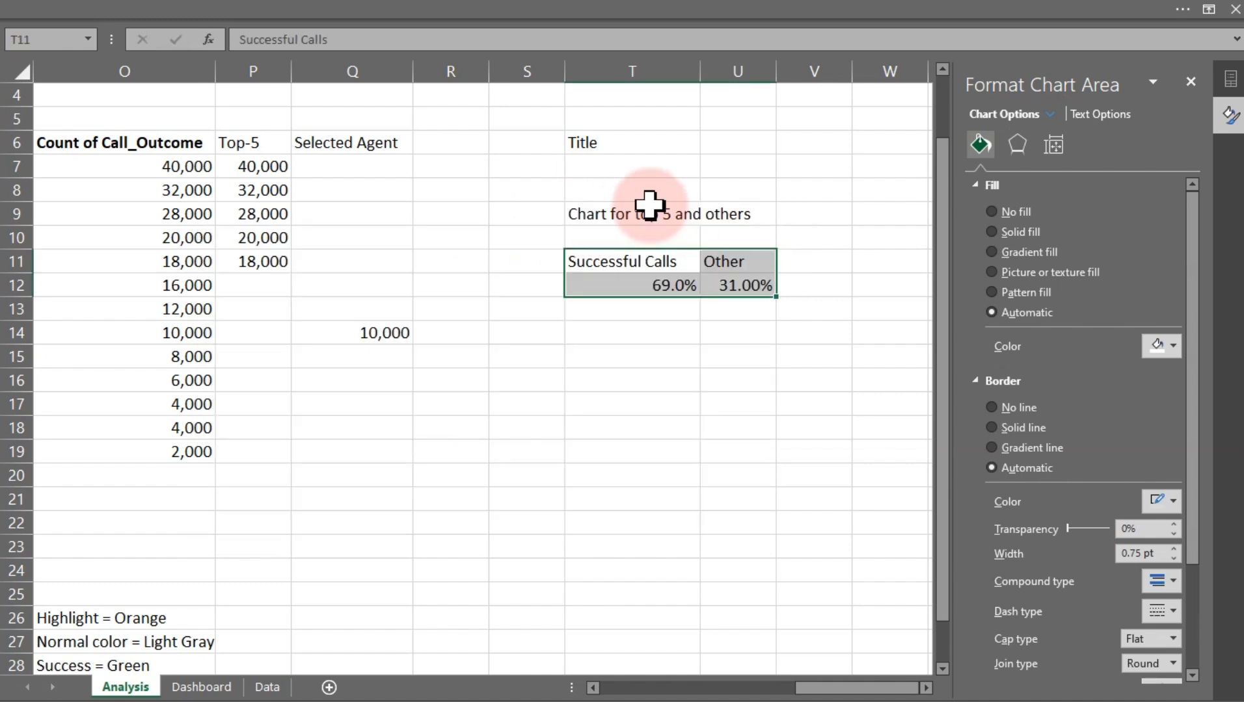
Try inserting a 100% stacked bar chart from T11:U12, then delete it
click(372, 7)
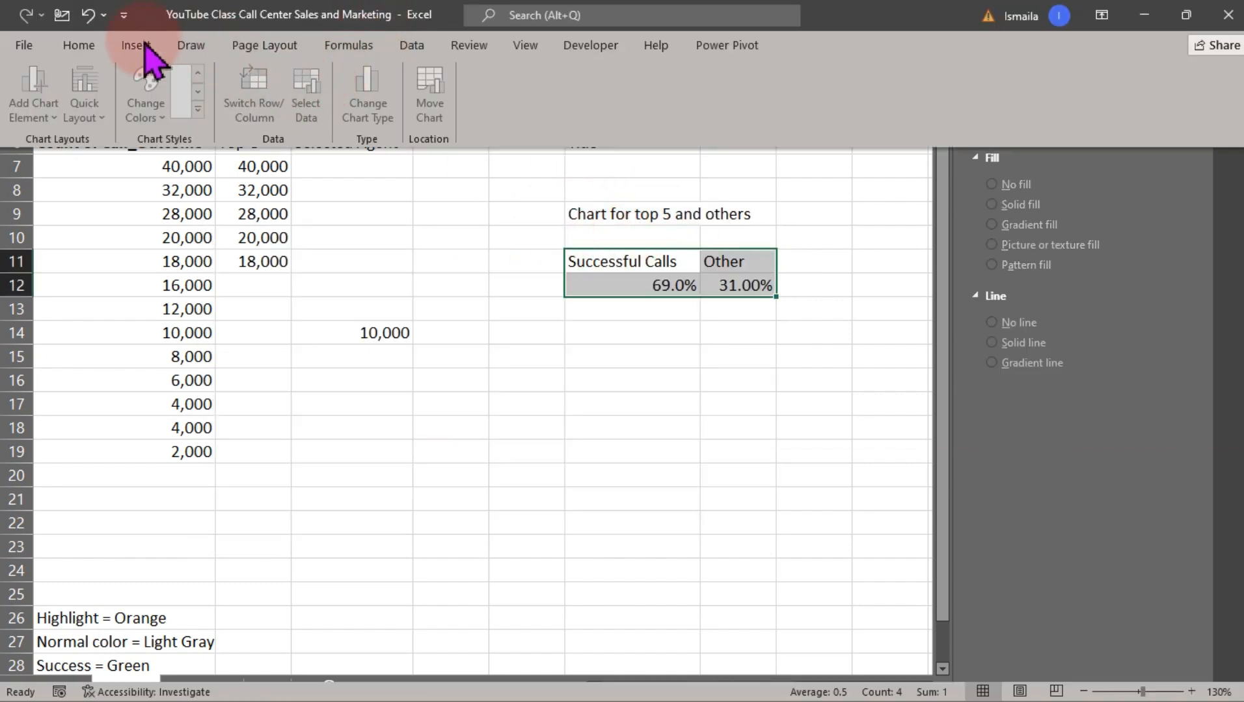
click(134, 46)
click(429, 88)
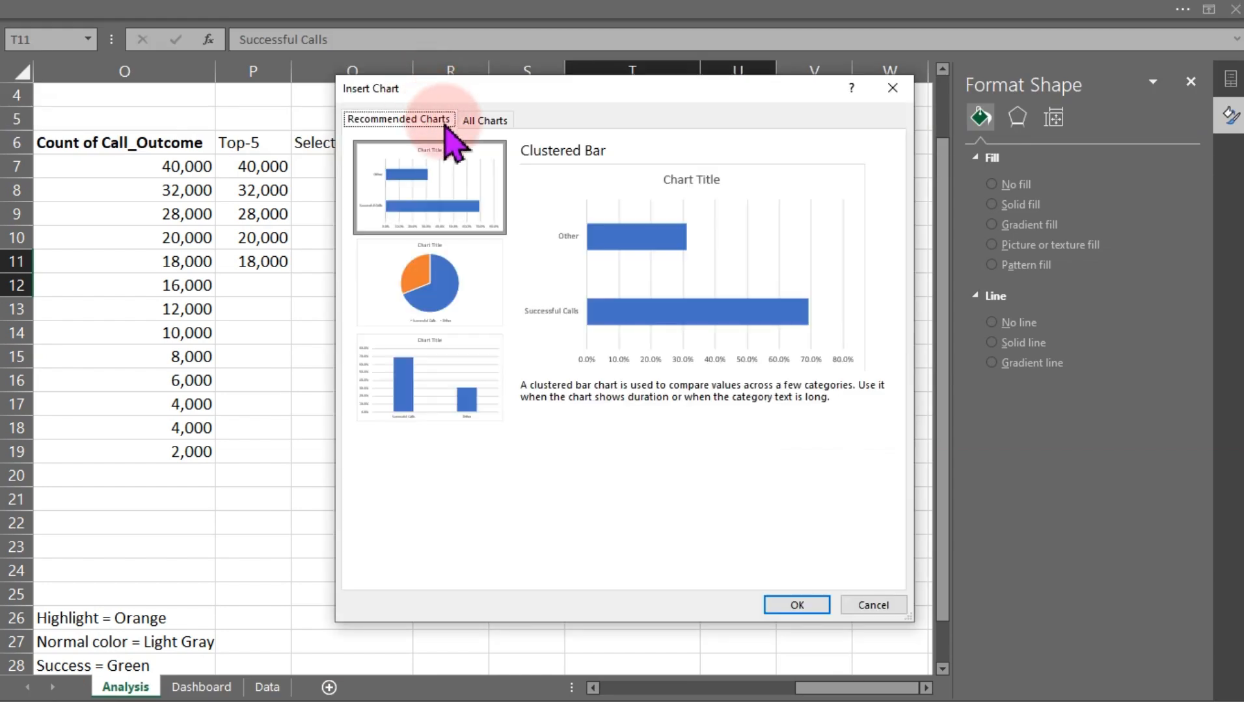
click(484, 121)
click(409, 260)
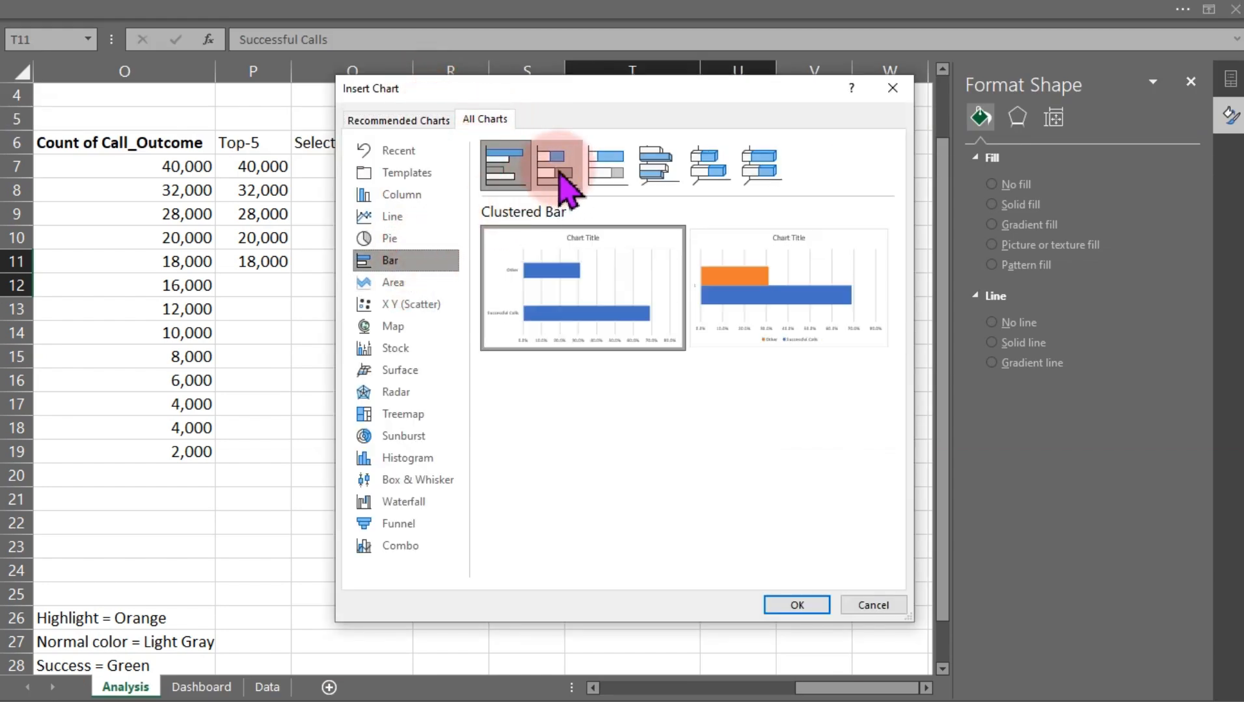
click(604, 164)
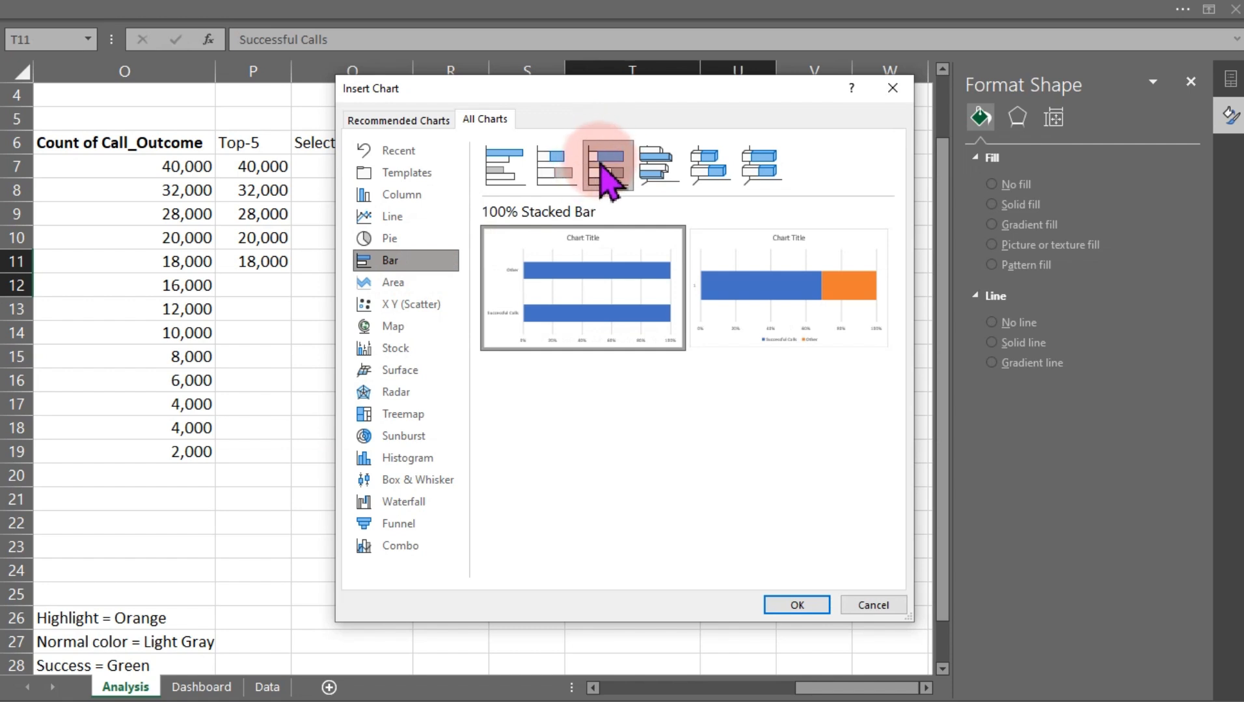
click(556, 171)
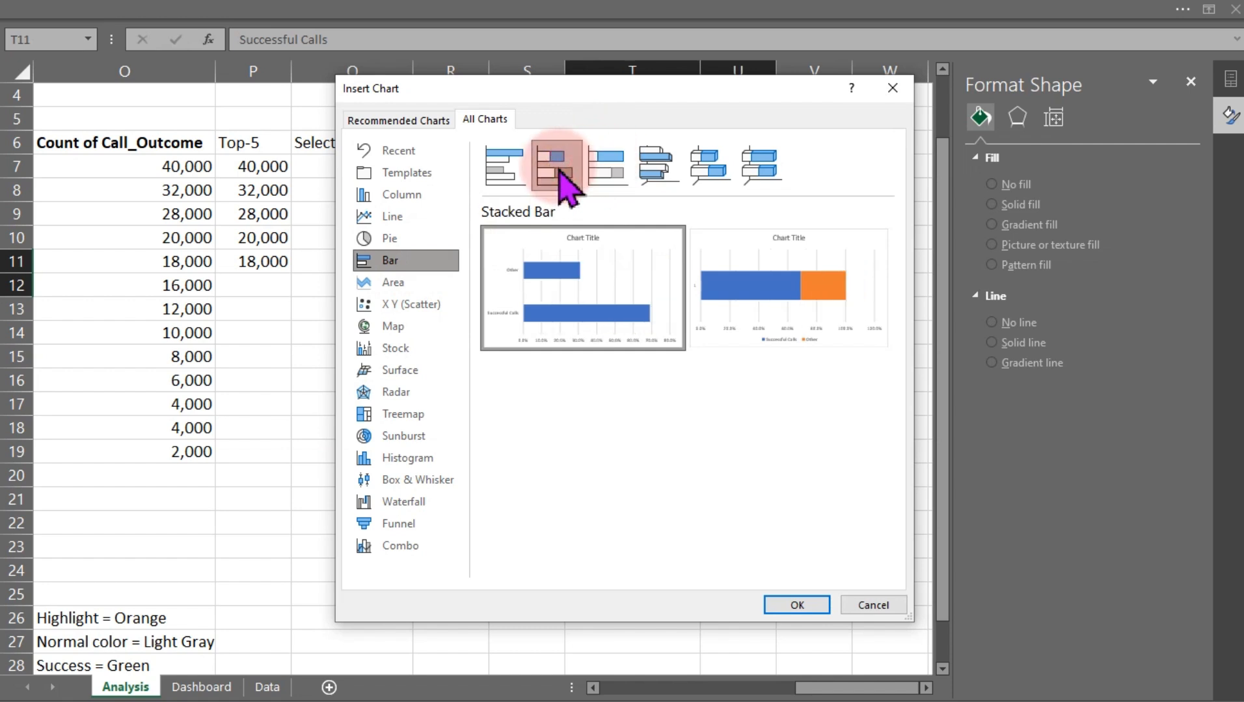
mouse_move(787, 327)
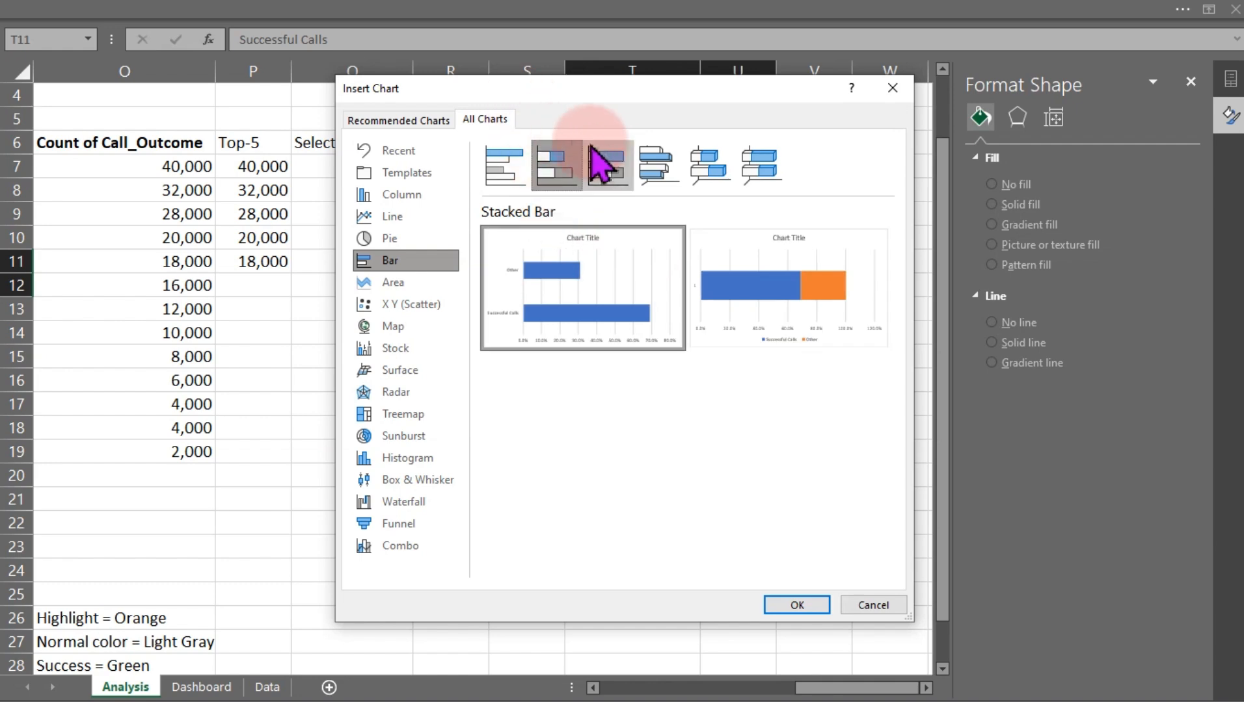
click(605, 163)
mouse_move(805, 331)
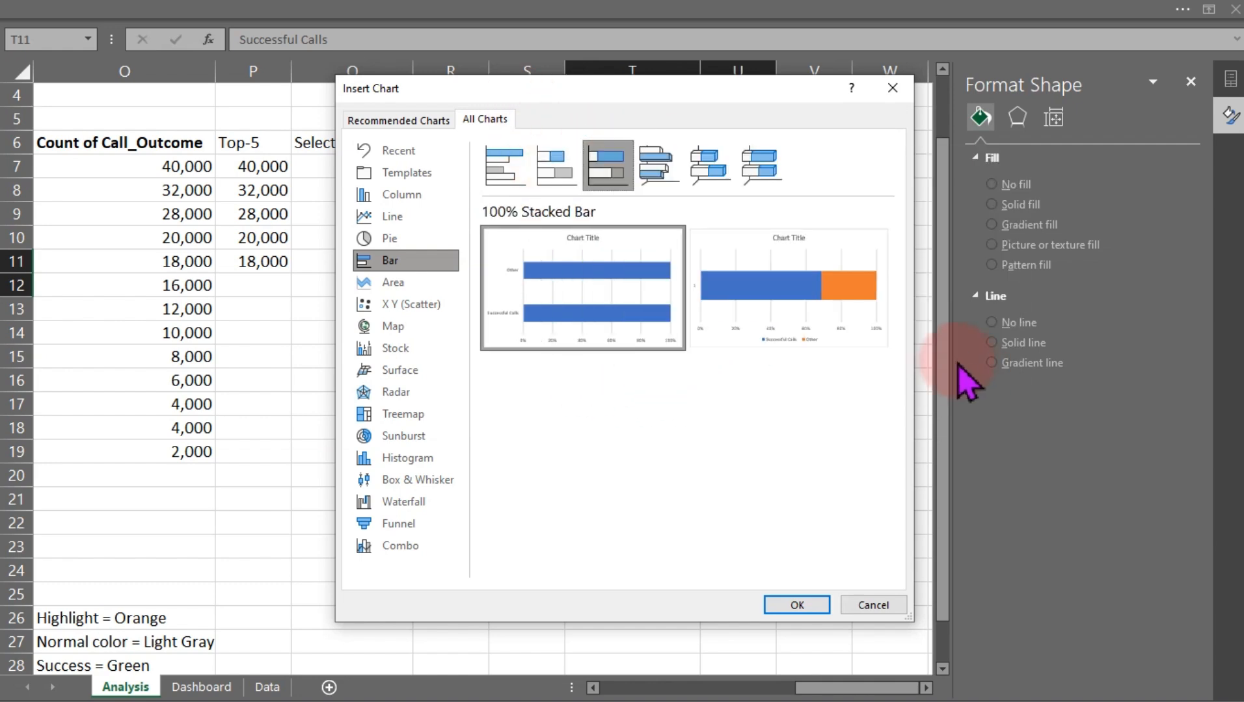
click(546, 168)
mouse_move(764, 309)
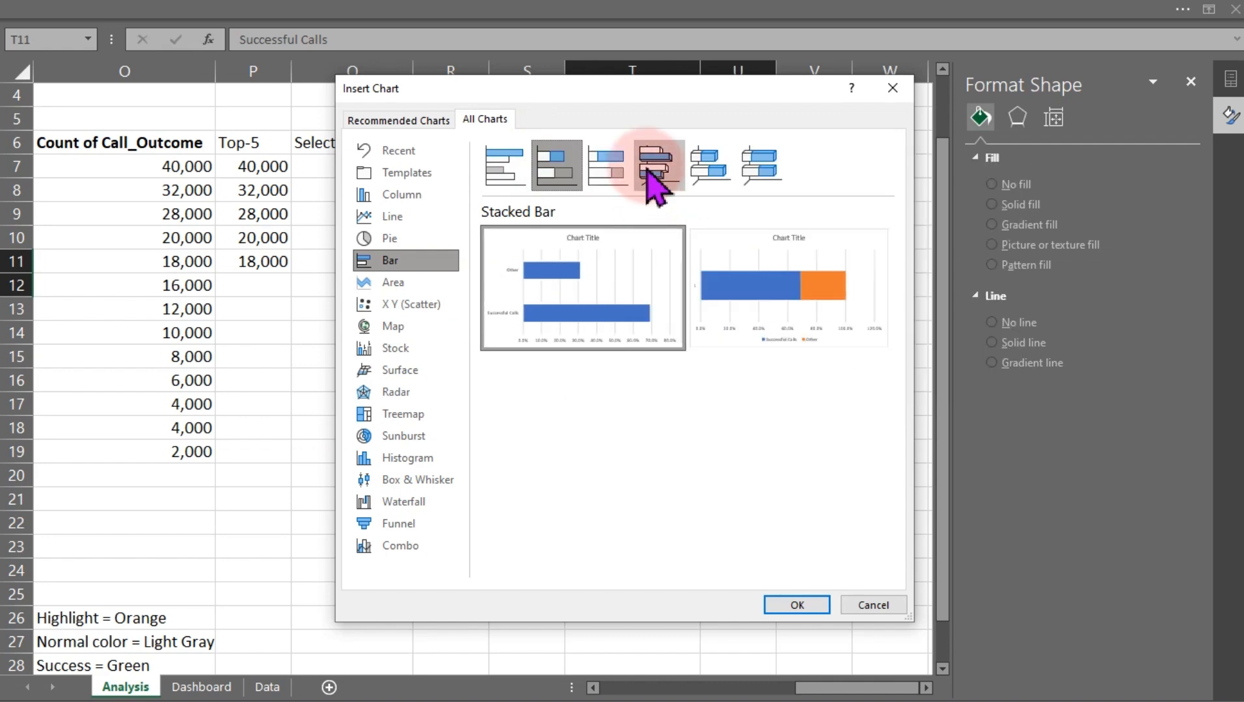
click(615, 170)
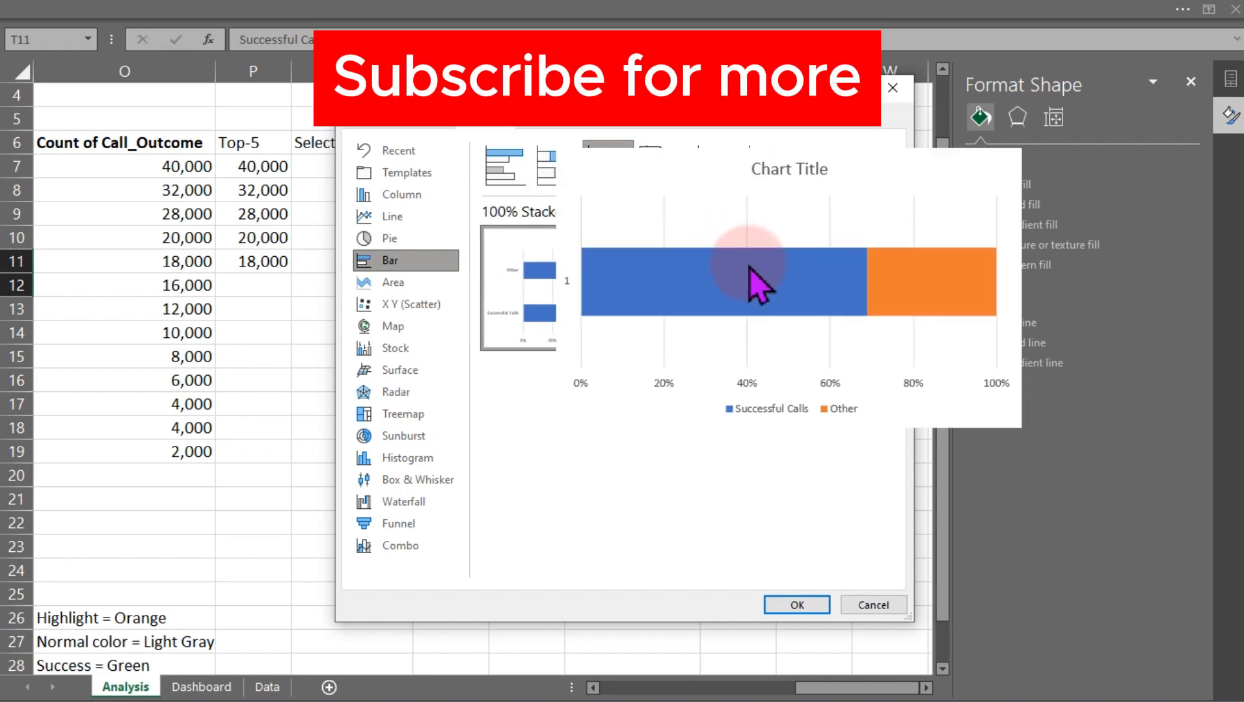
click(816, 621)
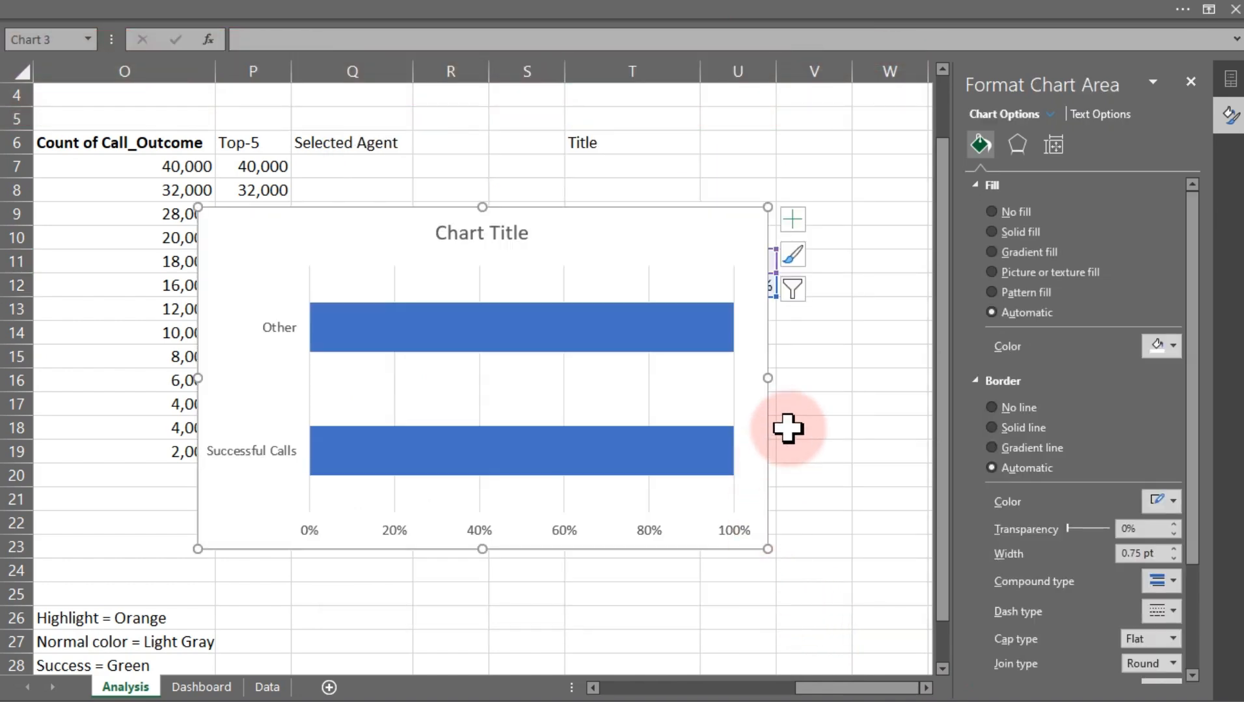
mouse_move(758, 447)
mouse_down()
mouse_move(757, 555)
mouse_move(756, 456)
mouse_up()
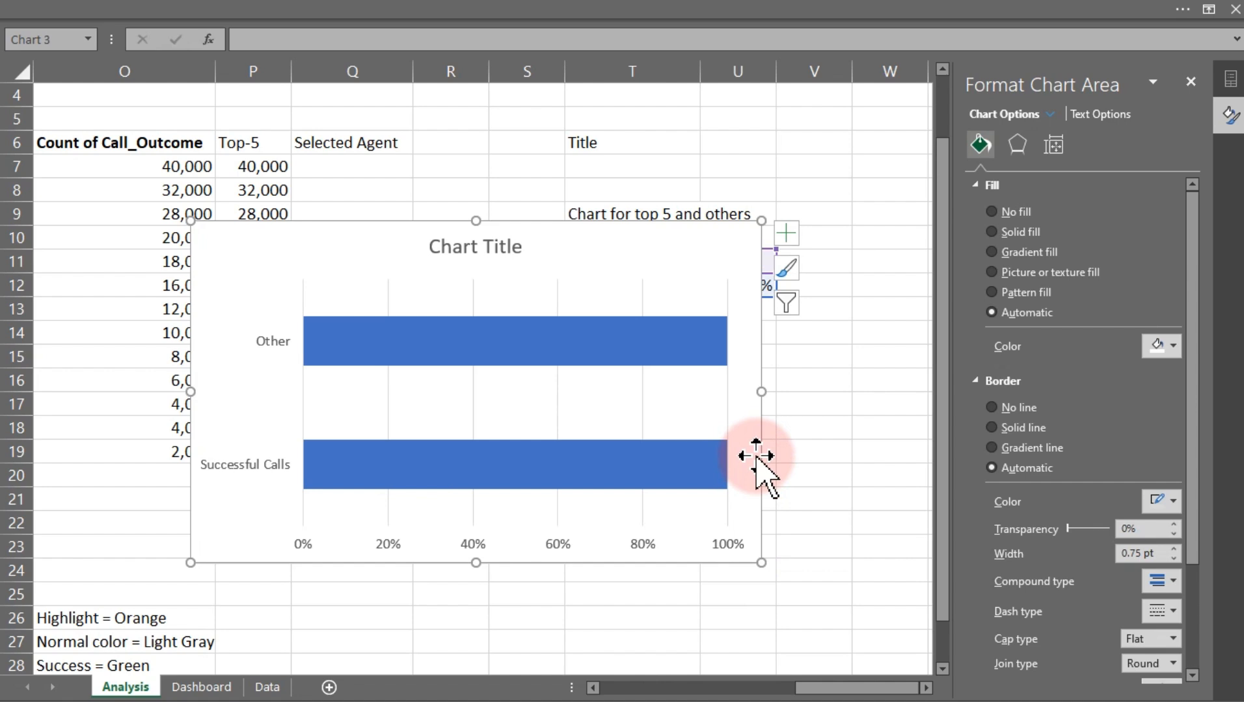
key(Delete)
Insert a 100% stacked bar chart from the success and other percentages in T11:U12
click(314, 5)
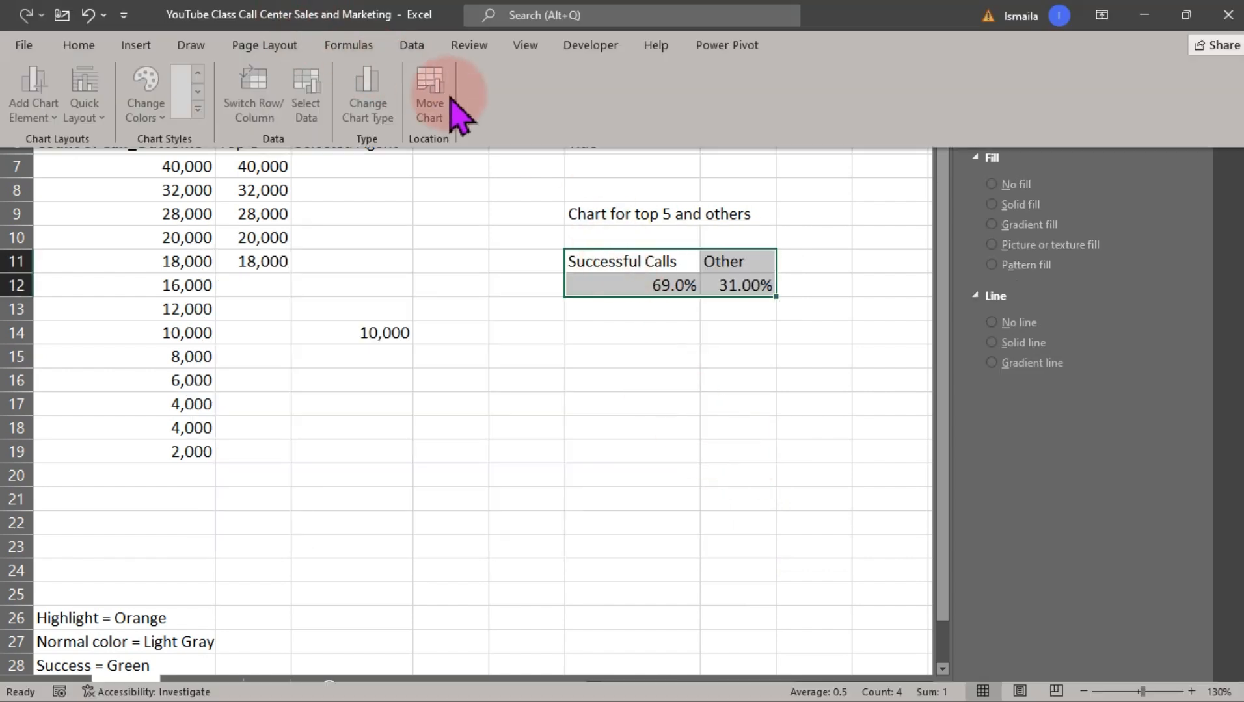
click(133, 45)
click(403, 94)
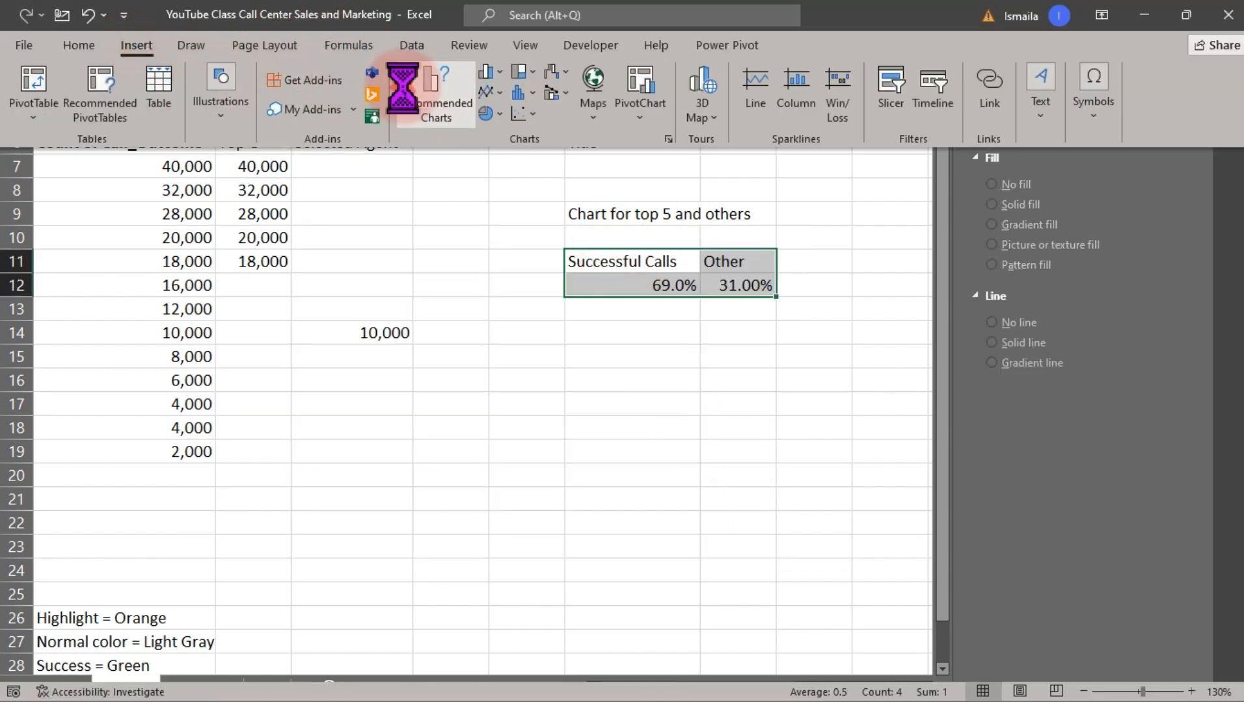
click(485, 121)
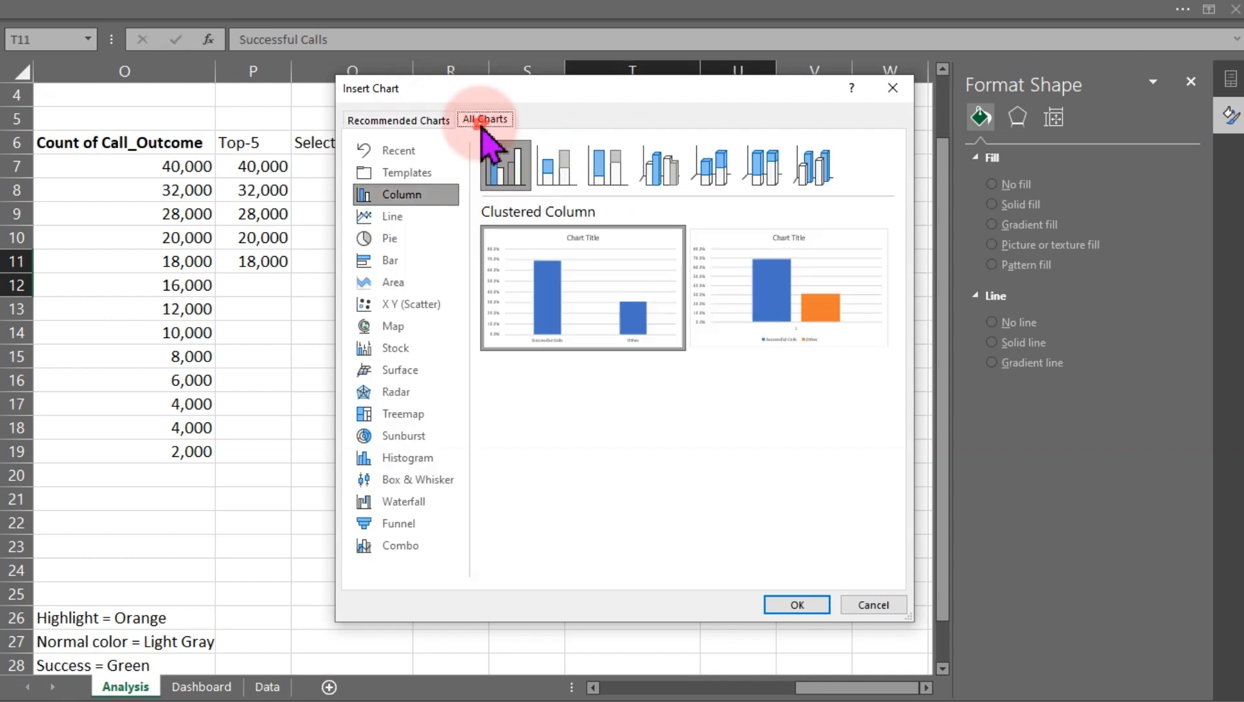
click(394, 260)
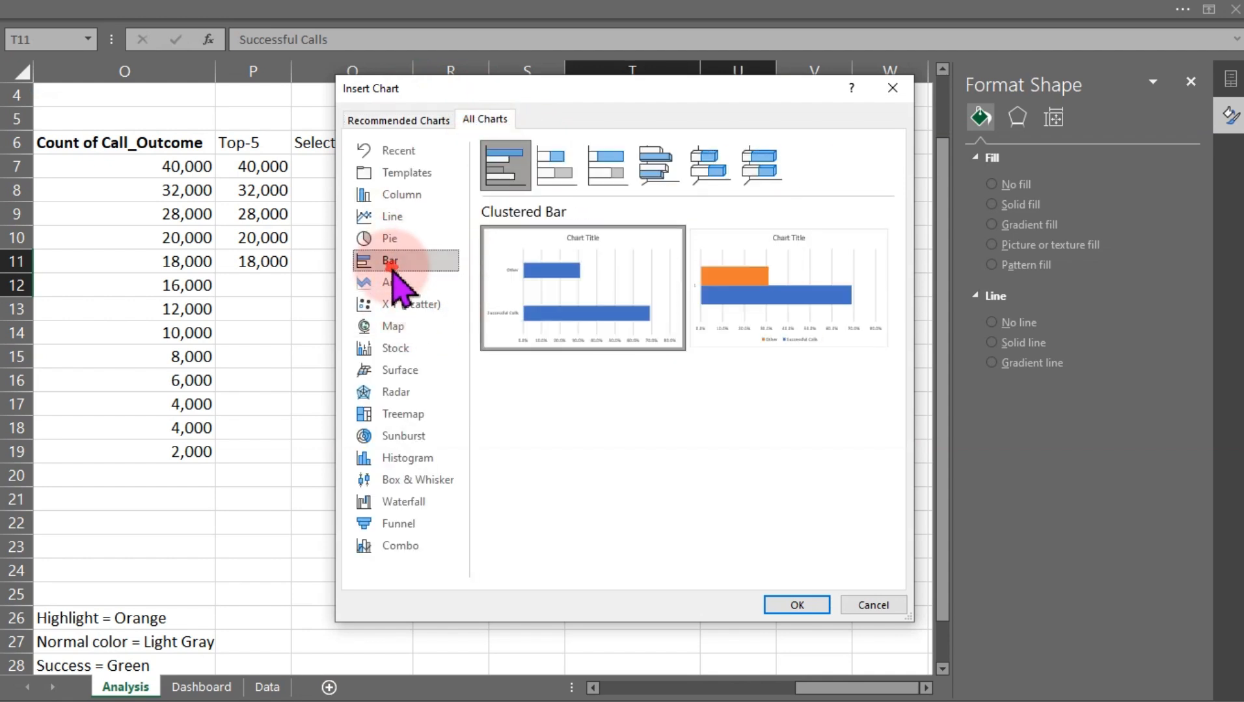
click(608, 163)
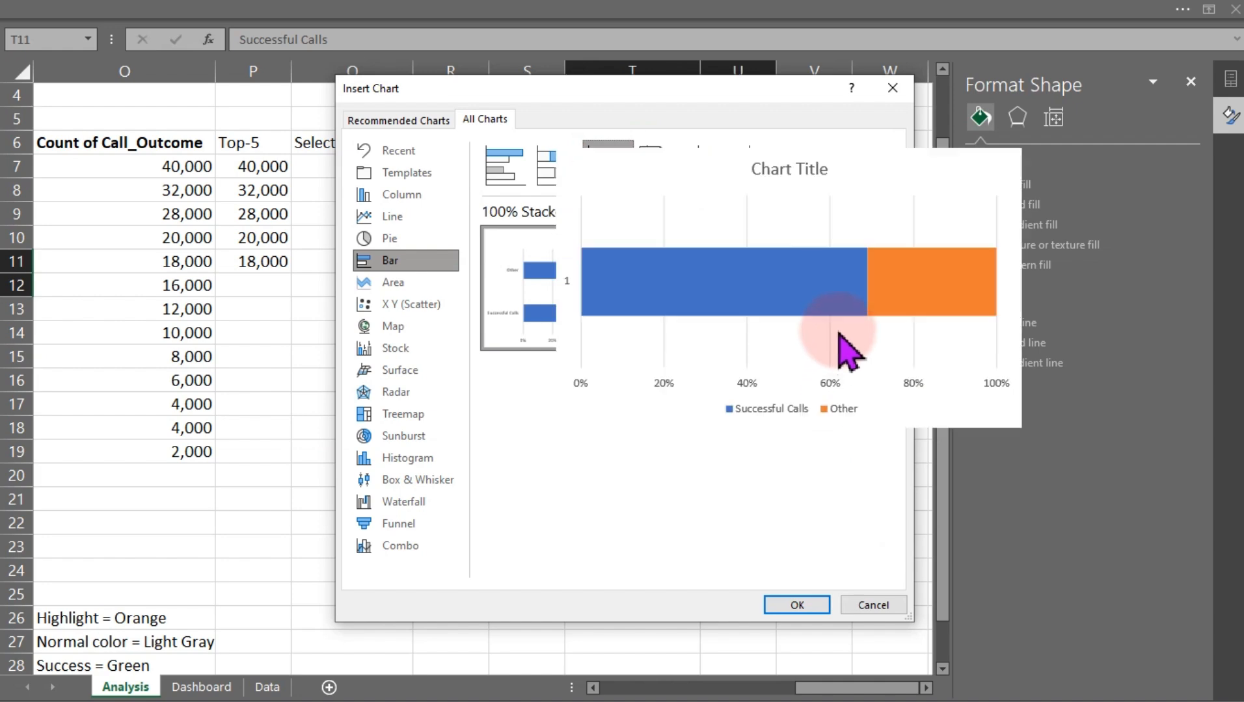
mouse_move(816, 324)
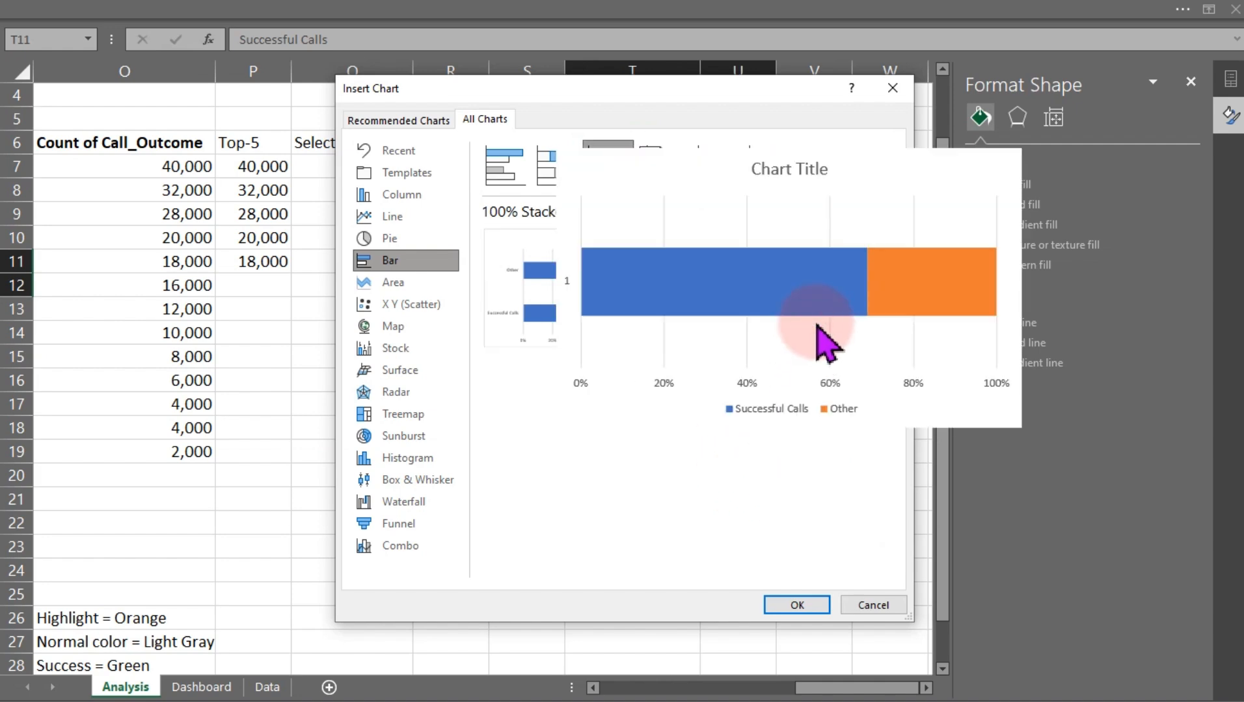
click(796, 604)
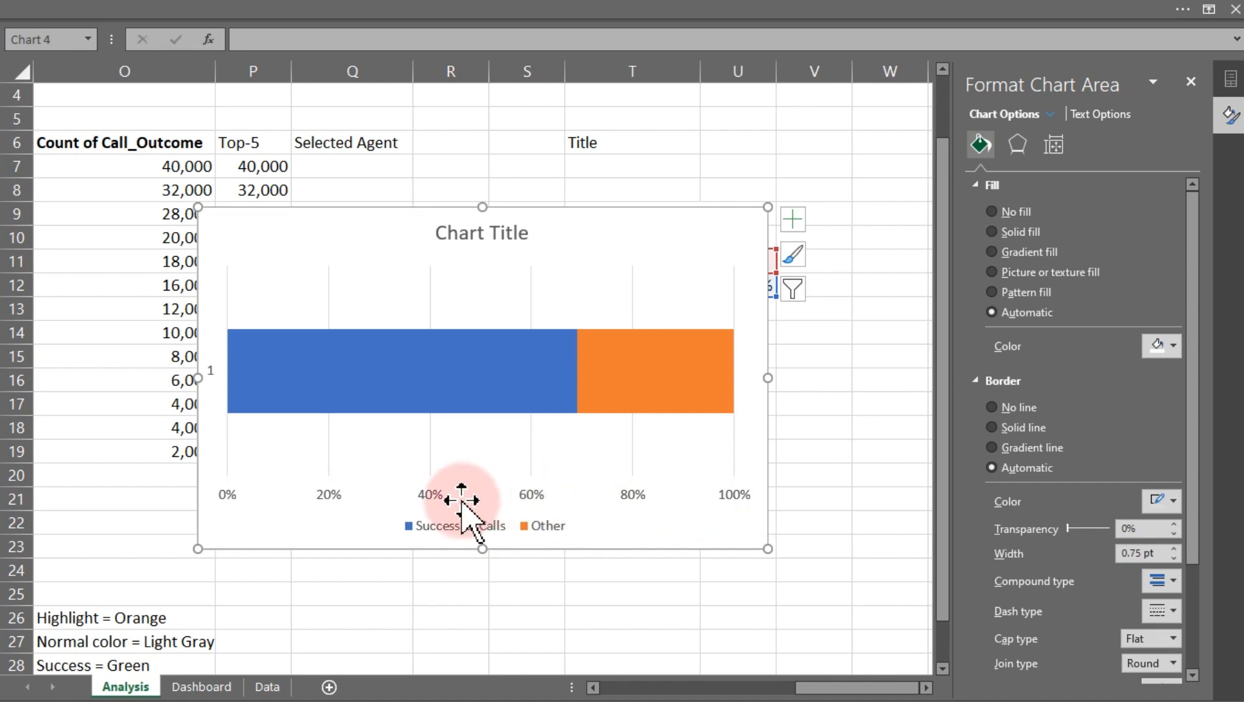
Remove the axes, axis titles, chart title, gridlines and legend from the stacked bar chart
click(432, 500)
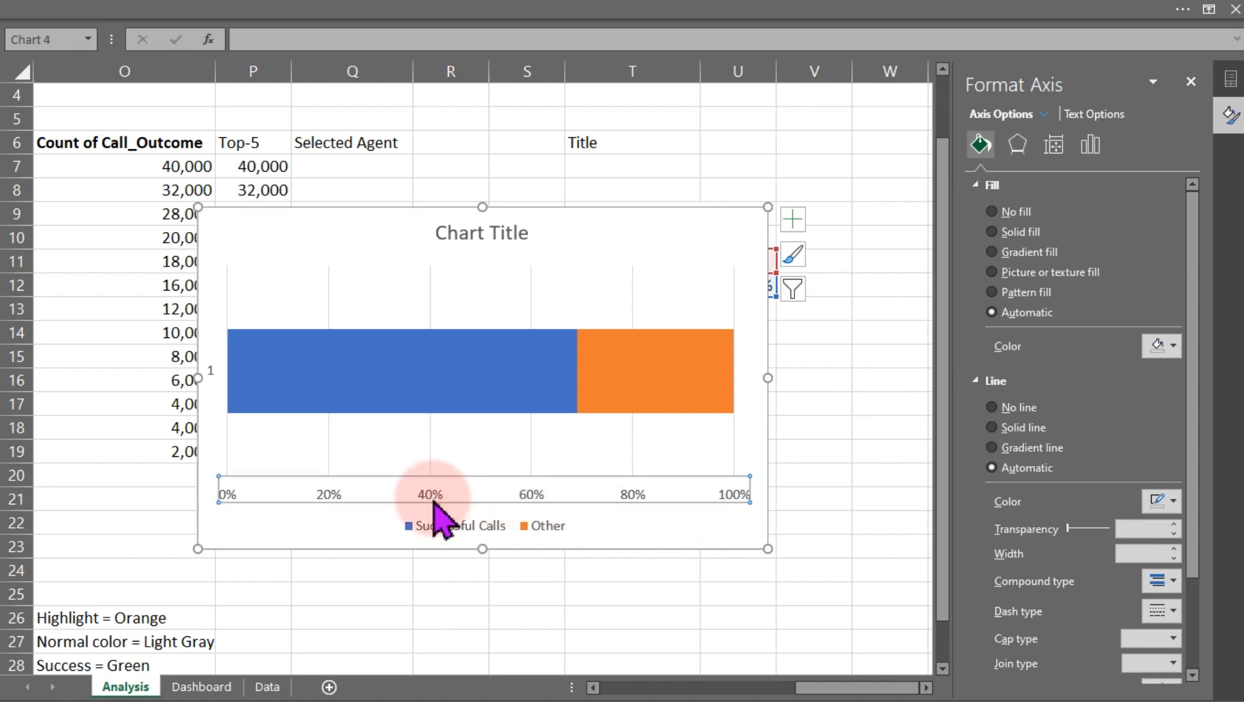
key(ctrl+z)
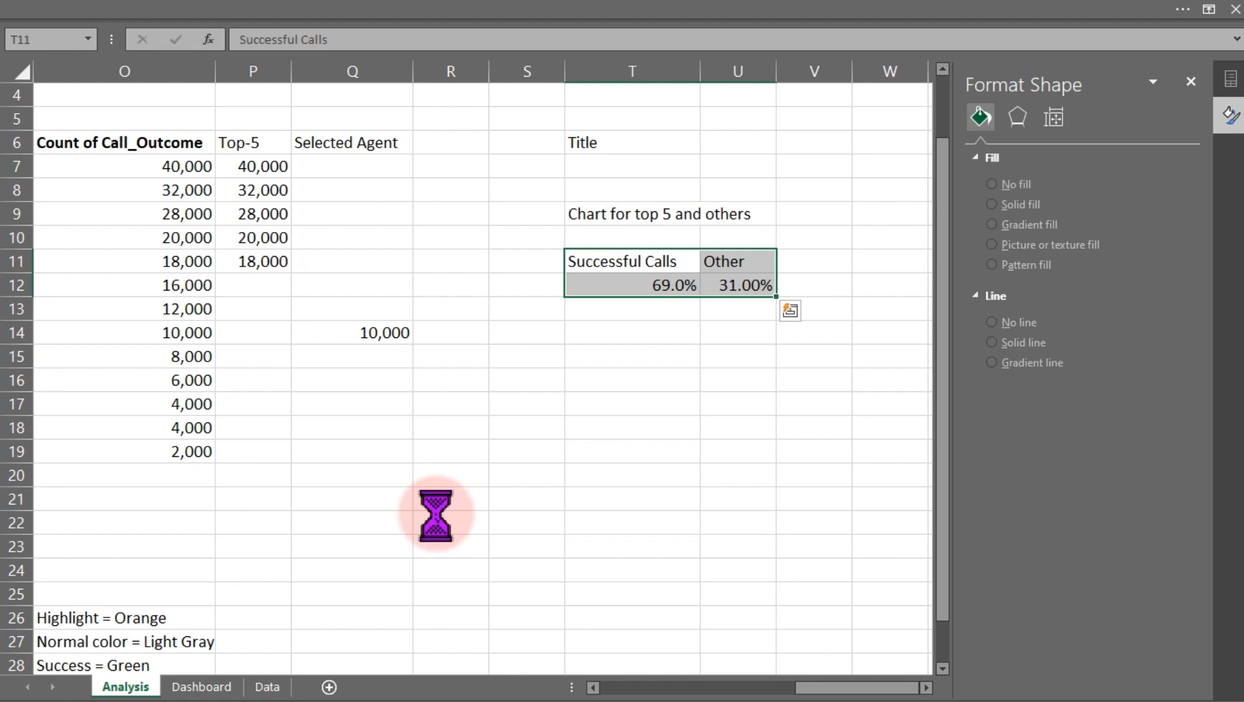
click(447, 521)
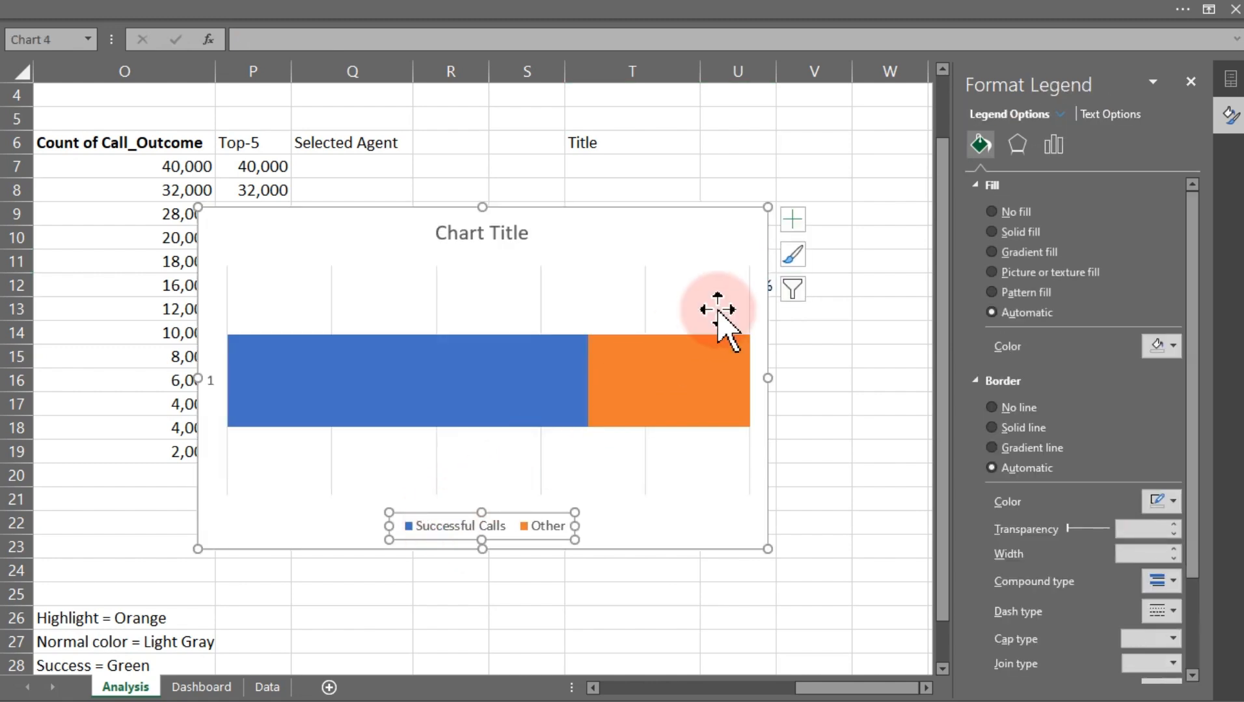
click(792, 219)
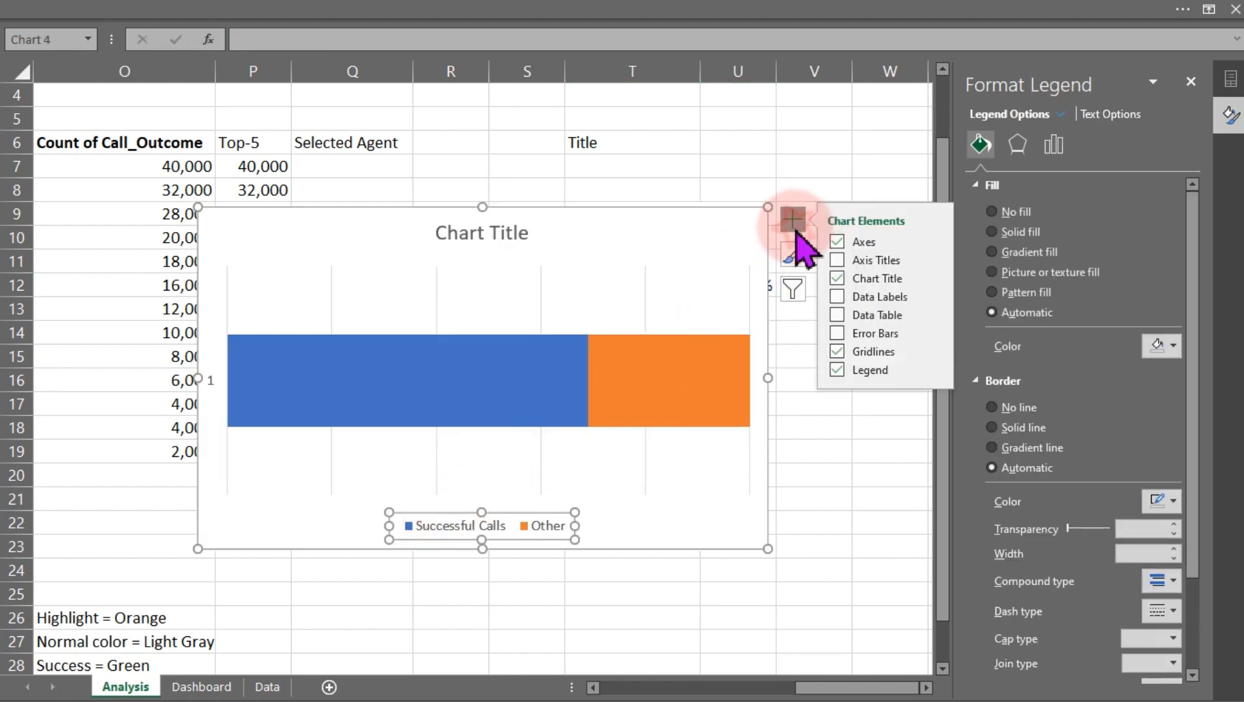
click(838, 242)
click(839, 260)
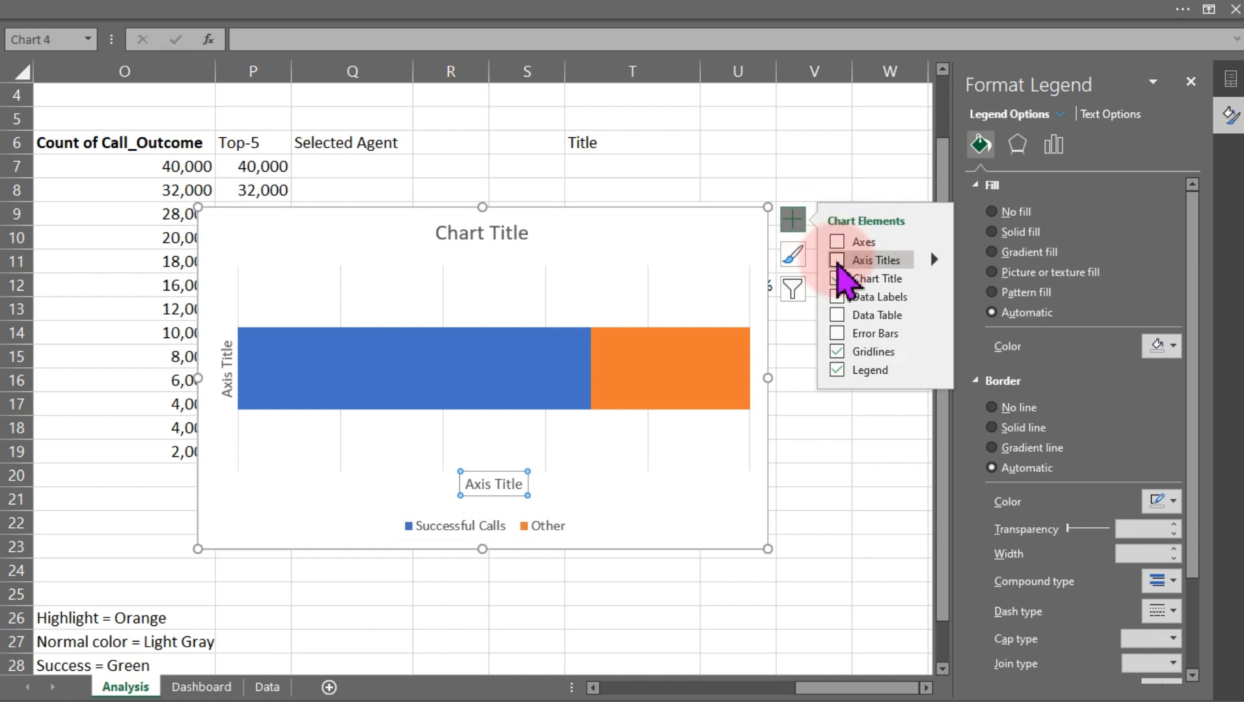
click(837, 260)
click(837, 278)
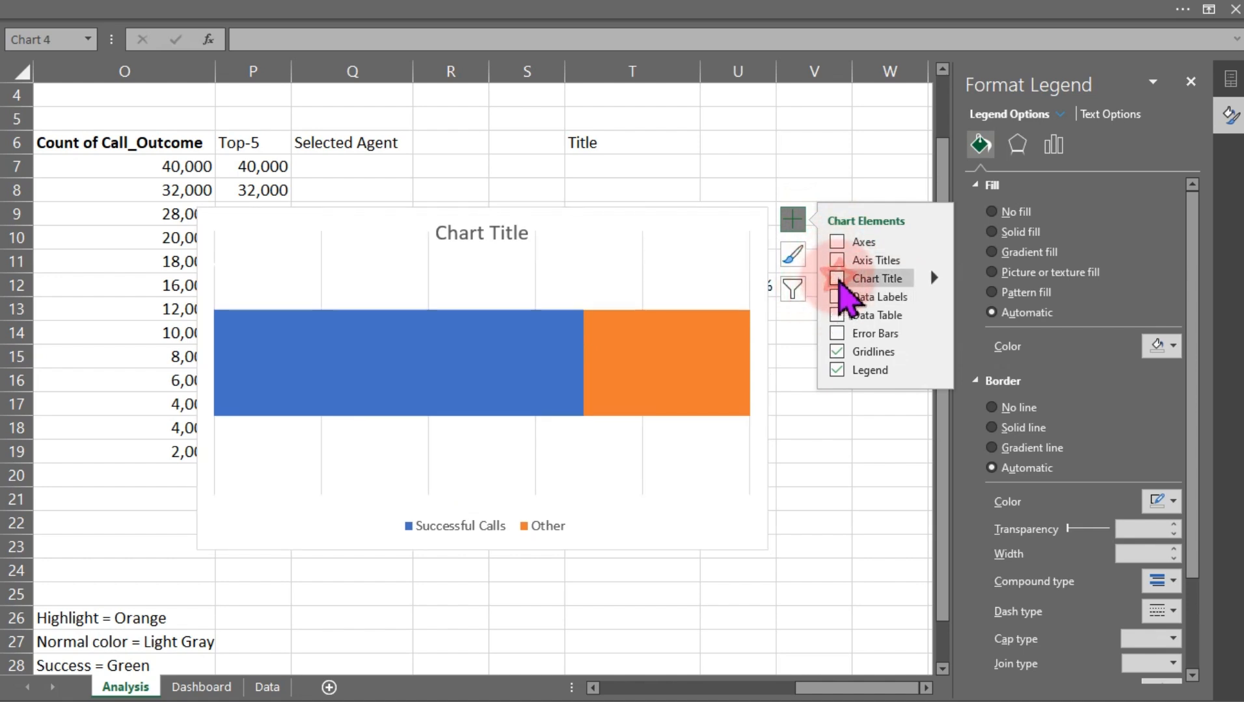
click(839, 353)
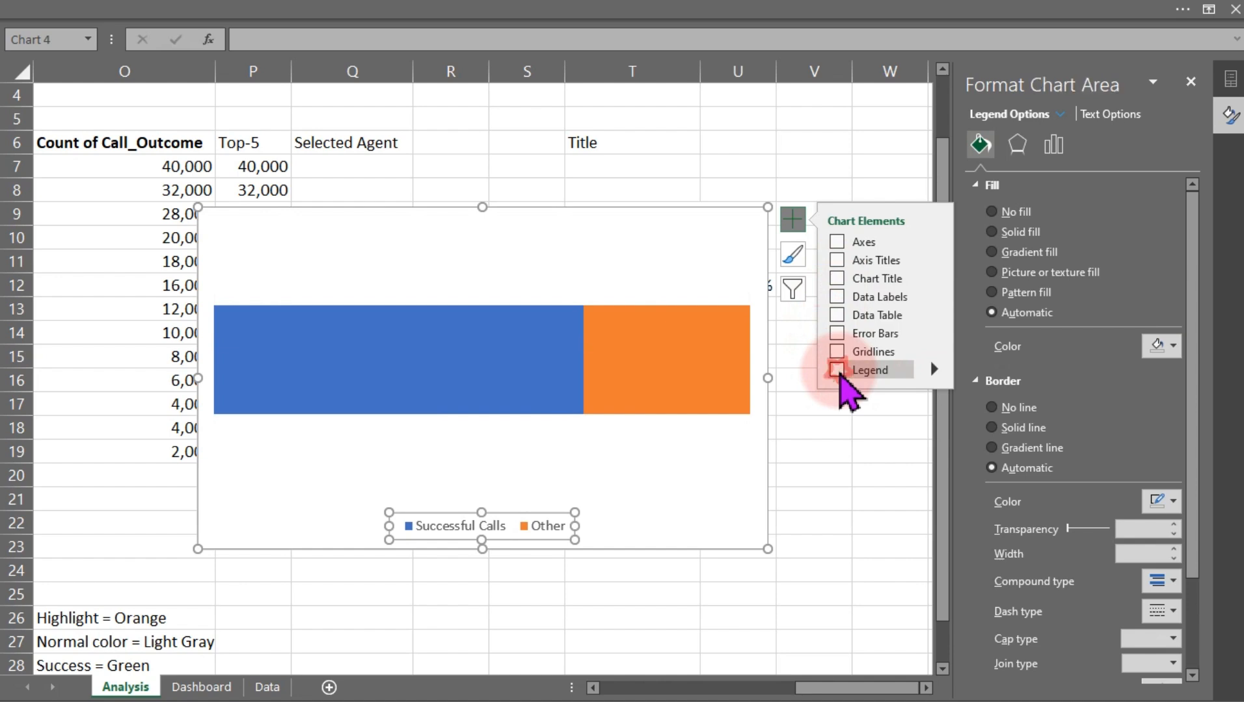
click(838, 371)
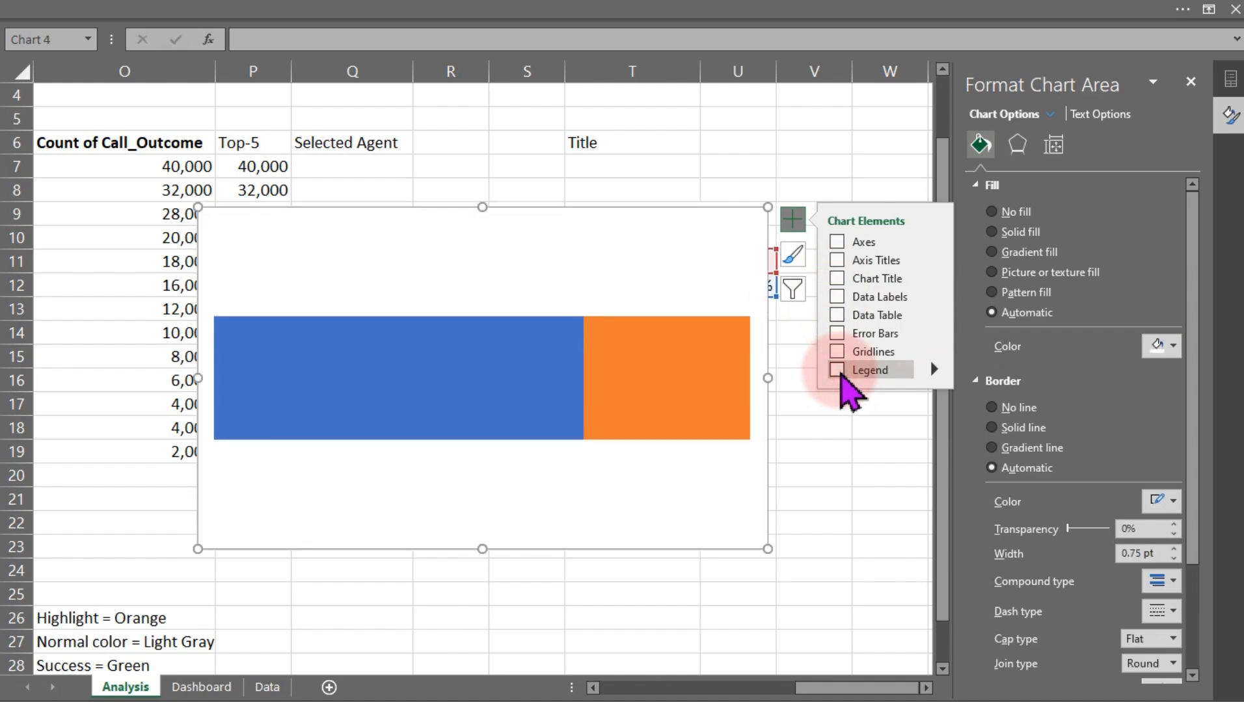
Resize the chart smaller and move it onto the Dashboard sheet to the right of the agent bar chart
drag(768, 207, 696, 313)
key(ctrl+x)
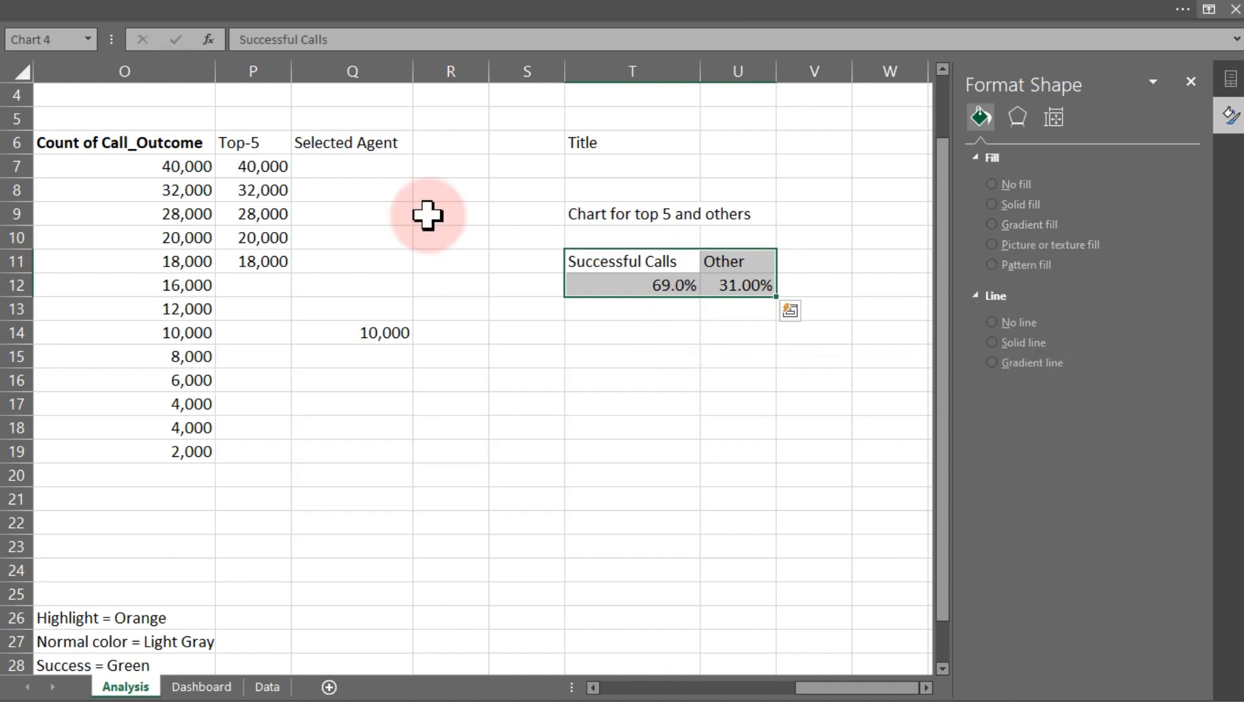
click(214, 688)
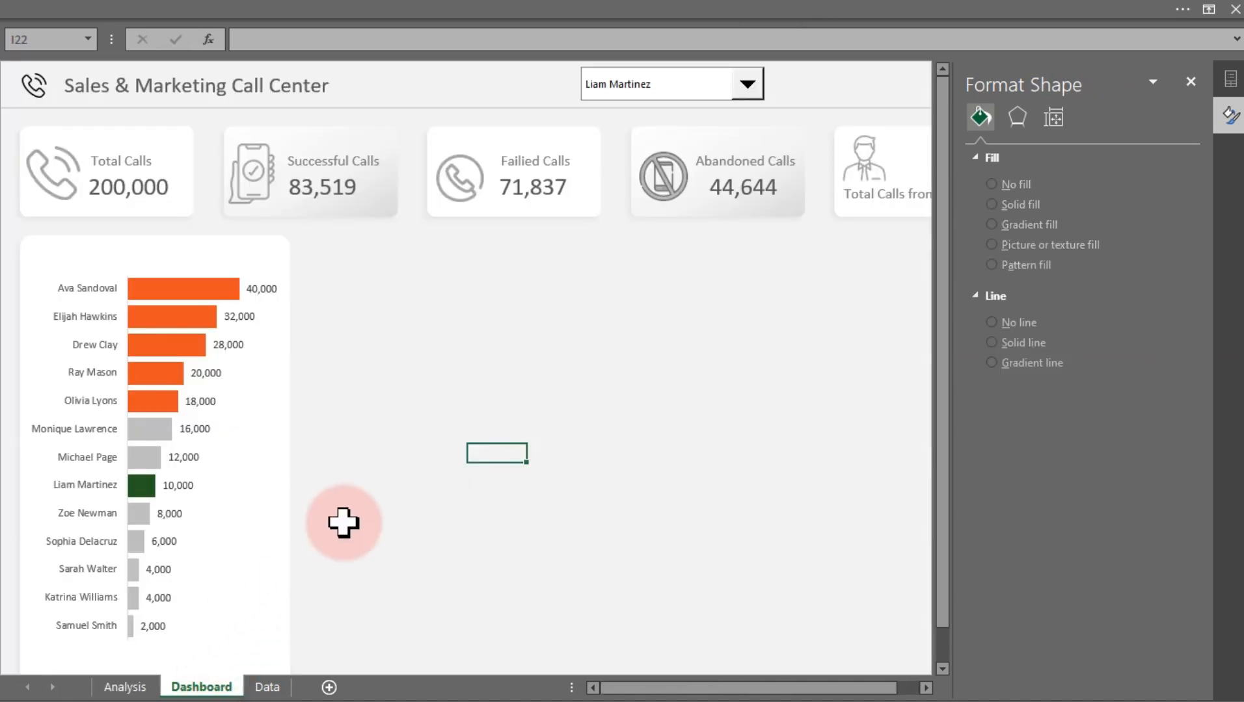
scroll(397, 488, down, 4)
click(419, 342)
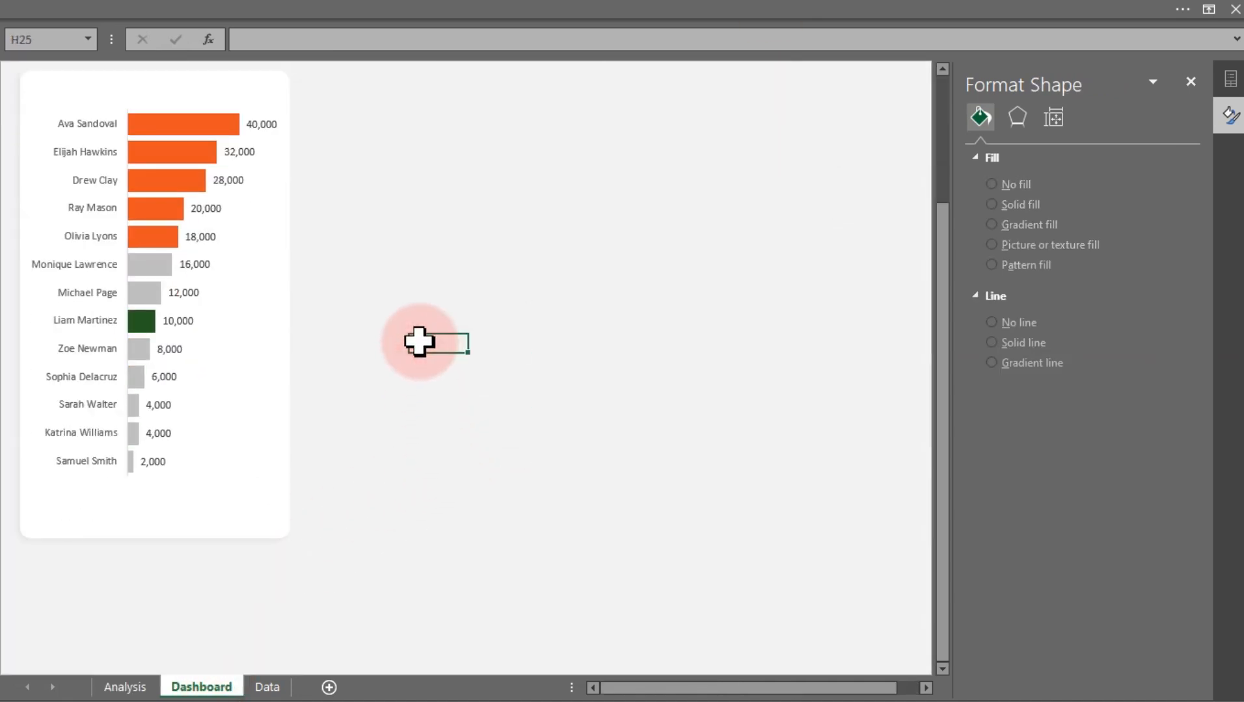
key(ctrl+v)
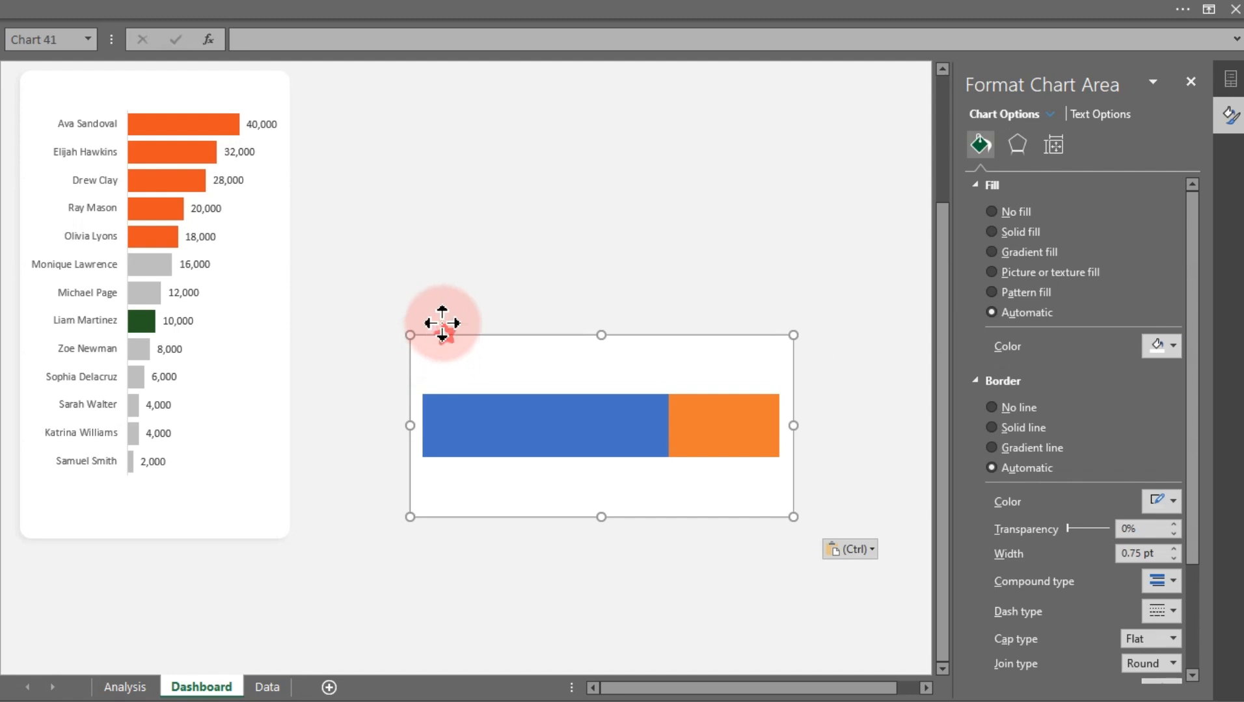
drag(442, 323, 400, 190)
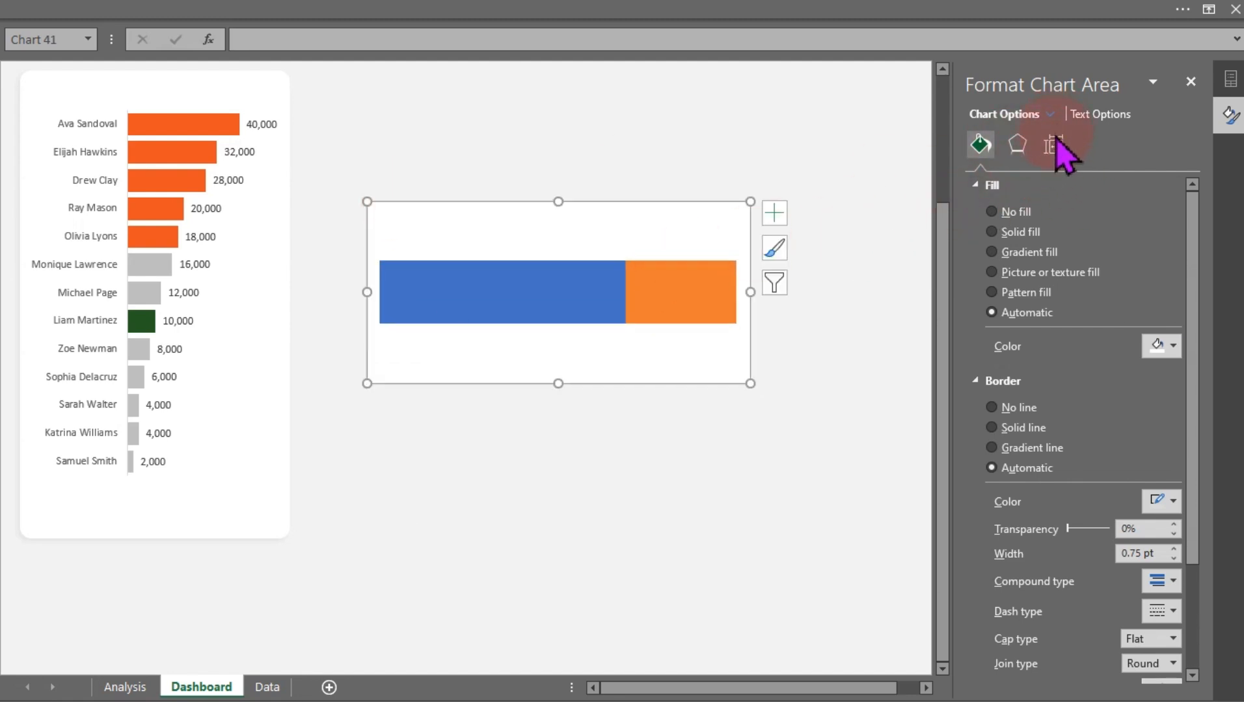
Set the bar series gap width to 0%, then try a no-fill on the Other series and undo it
click(638, 313)
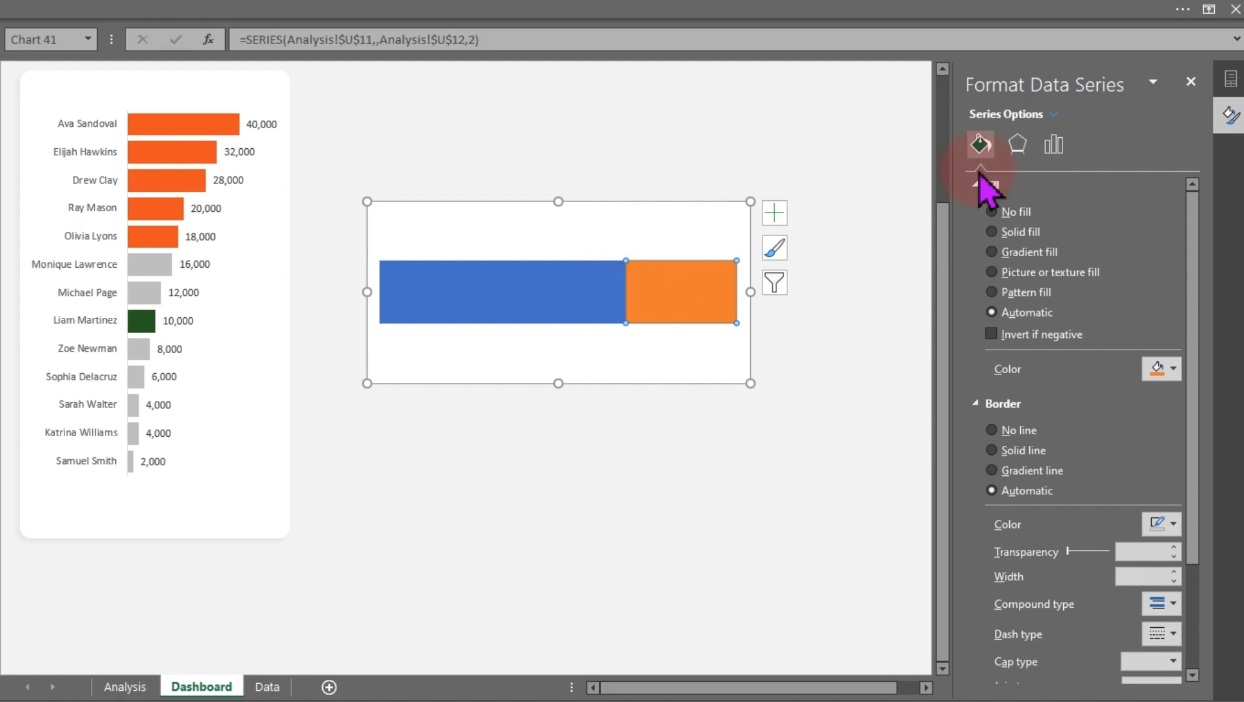
click(1053, 145)
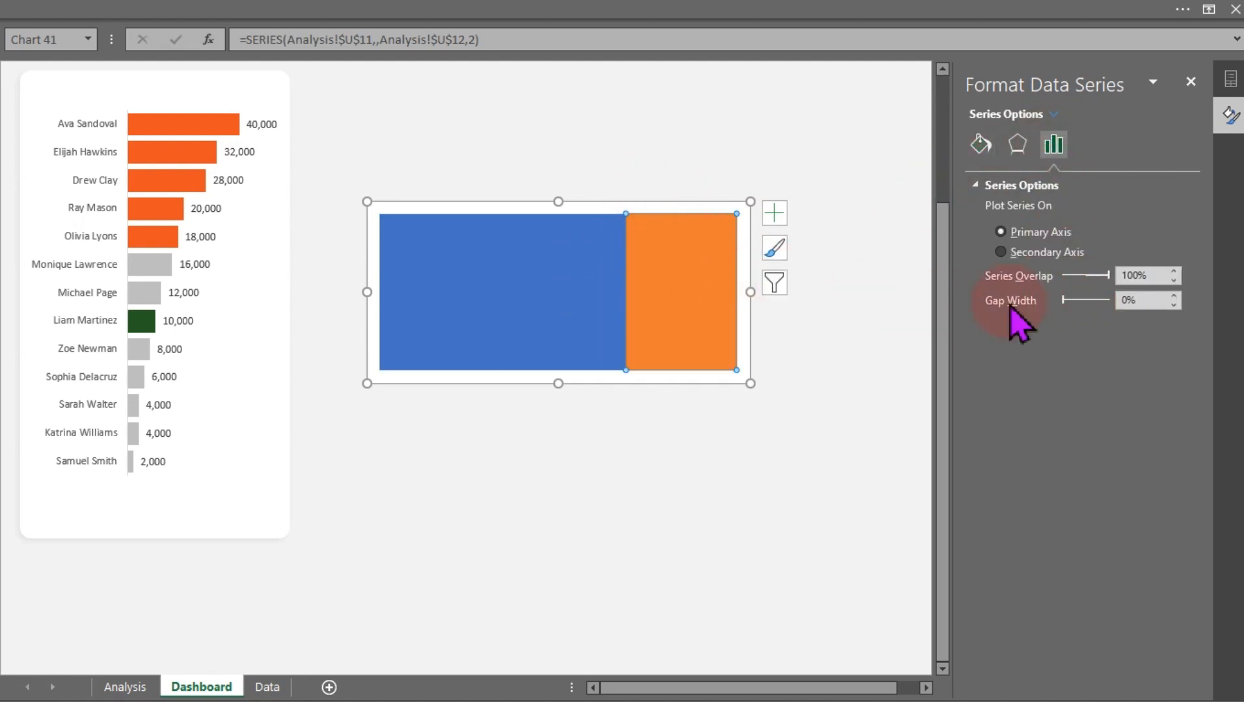
click(981, 145)
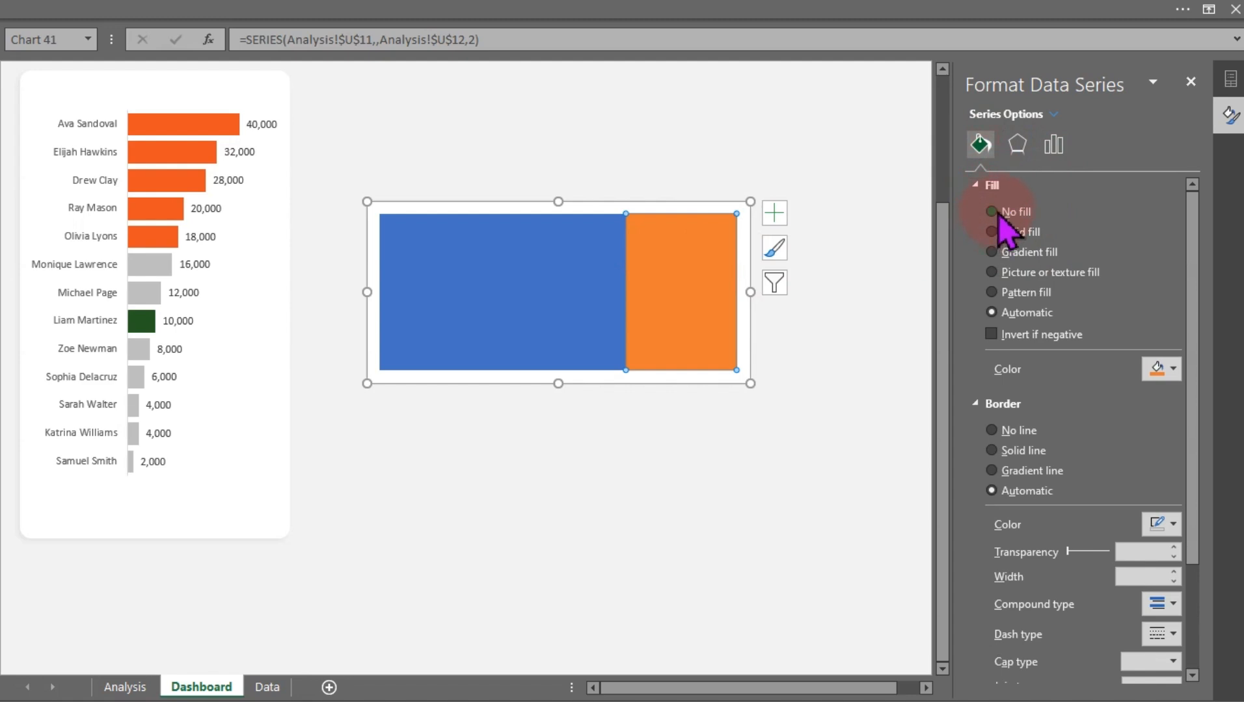
click(995, 212)
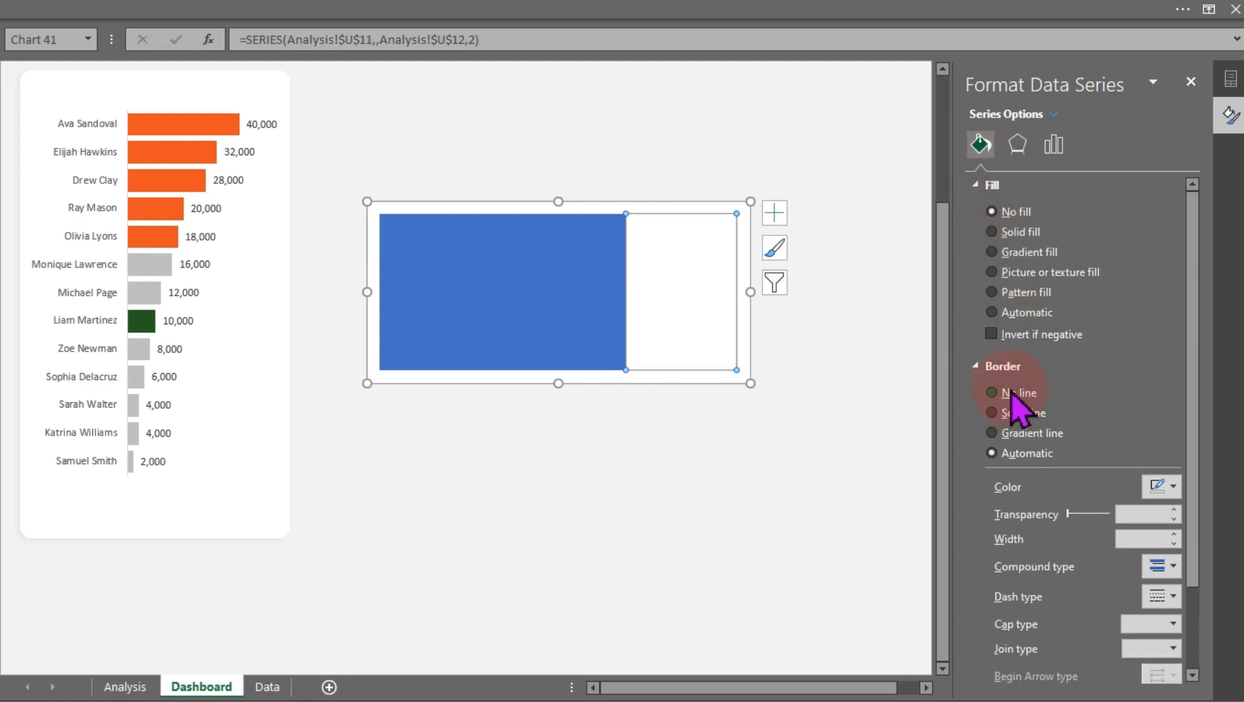
key(ctrl+z)
click(791, 429)
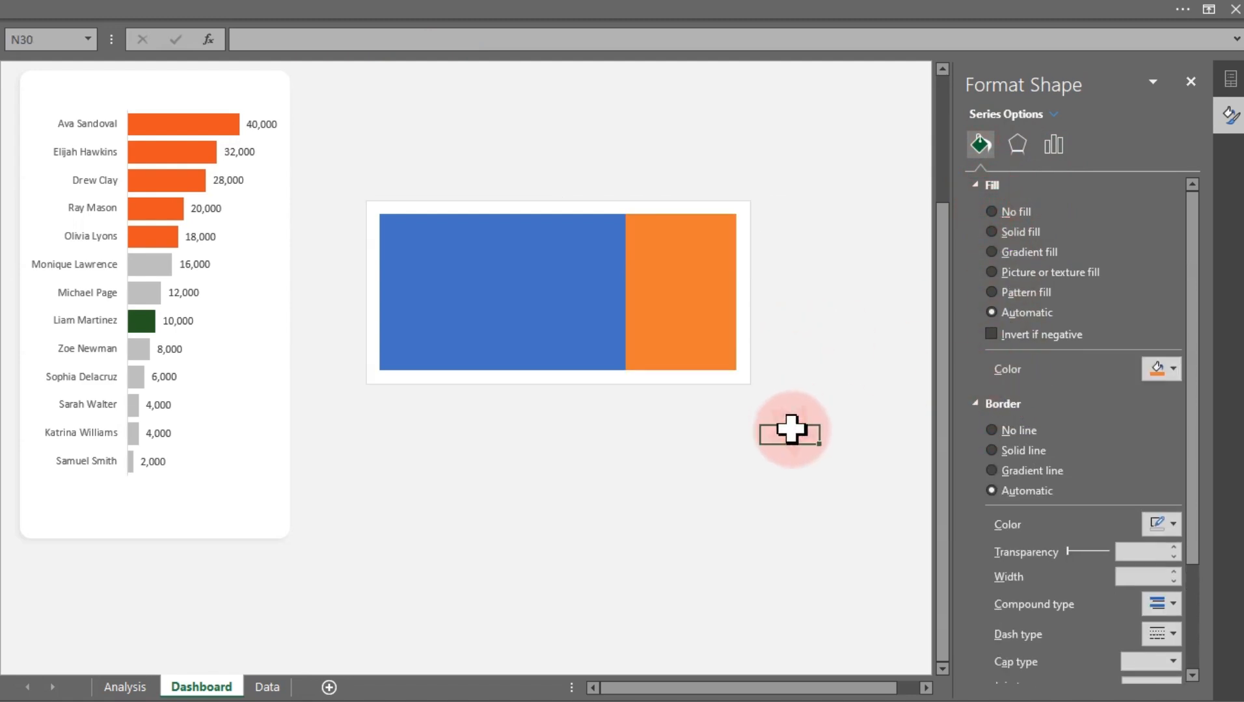
Give the chart area no fill and no border, and shrink the chart to a slim bar
click(720, 386)
click(995, 212)
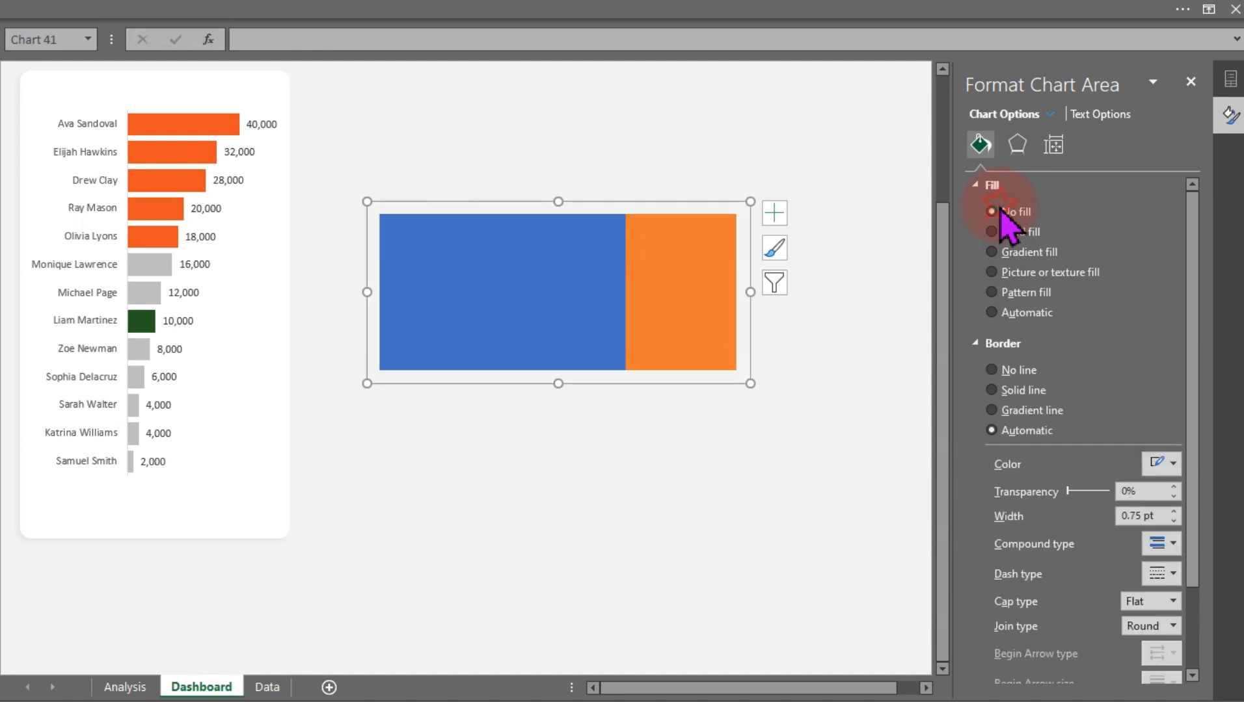
click(1000, 376)
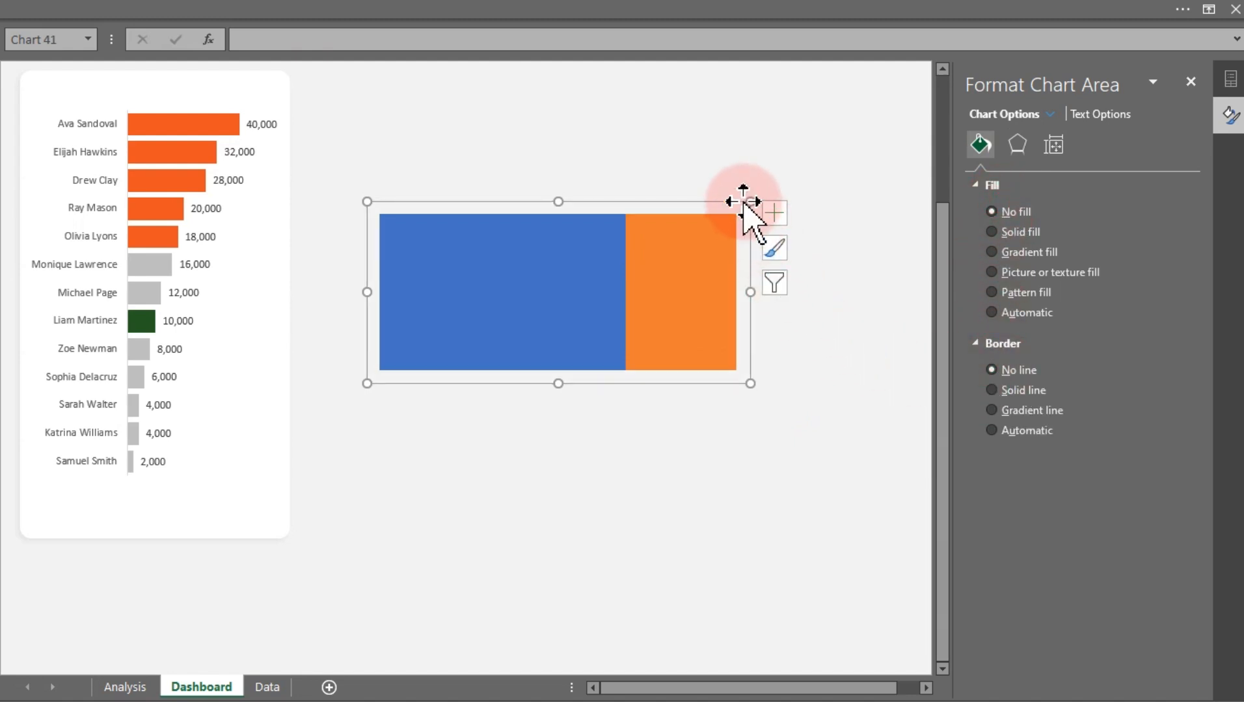
drag(744, 203, 683, 300)
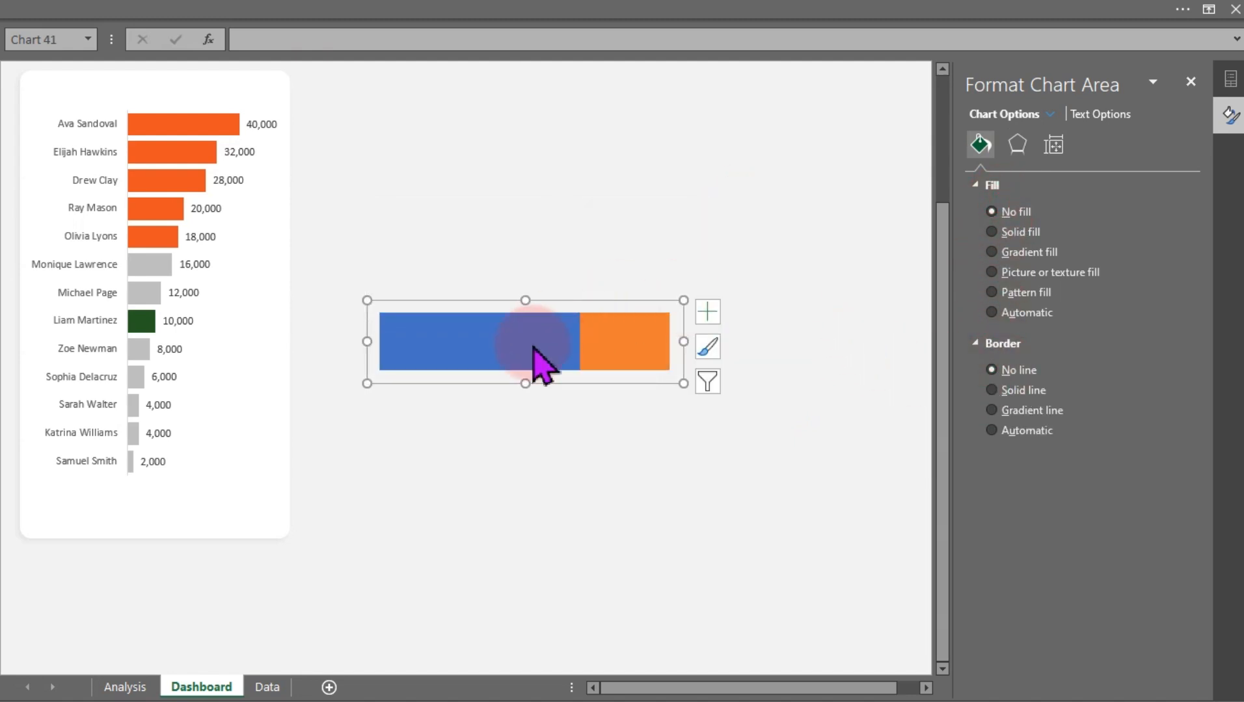
Fill the Successful Calls series with the recent orange color
click(533, 343)
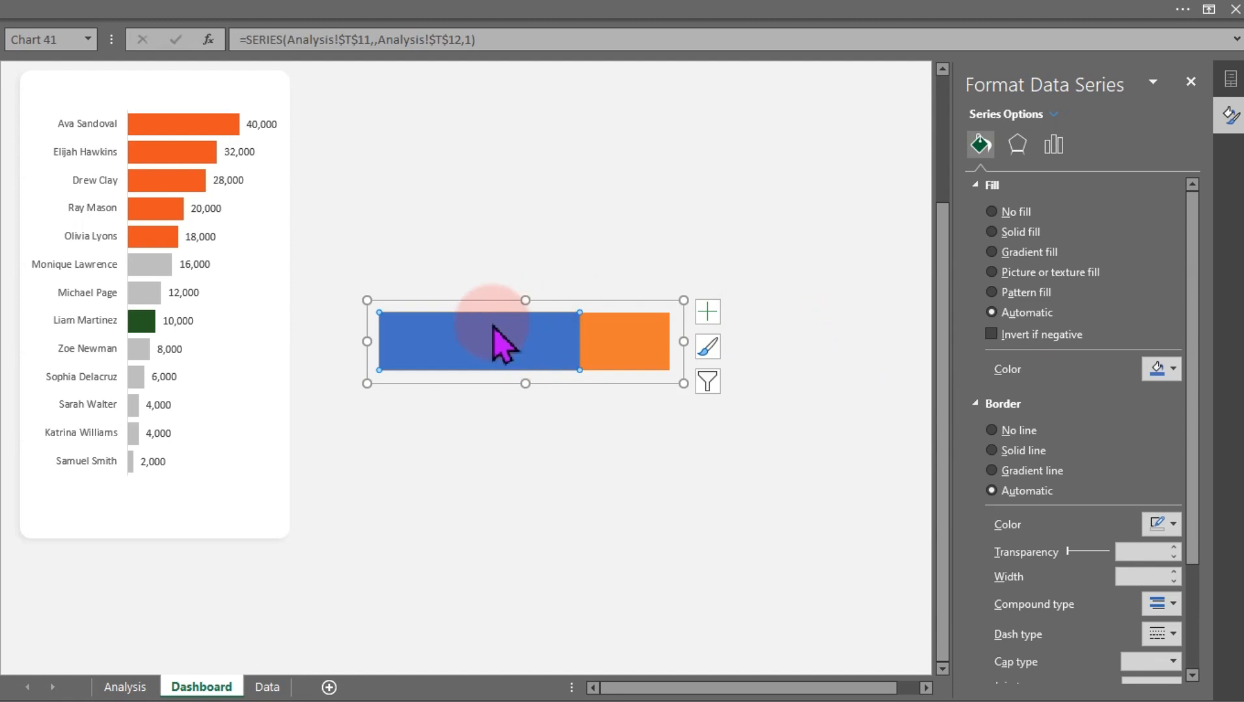
mouse_move(511, 331)
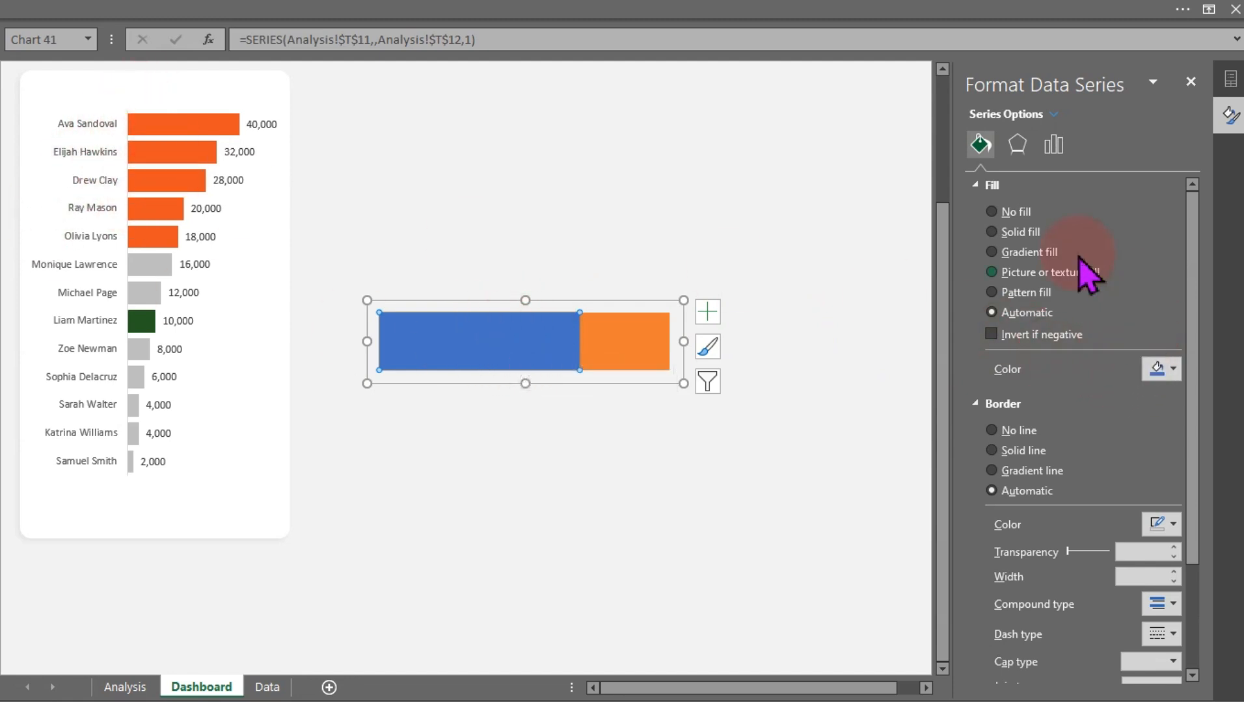
click(1168, 370)
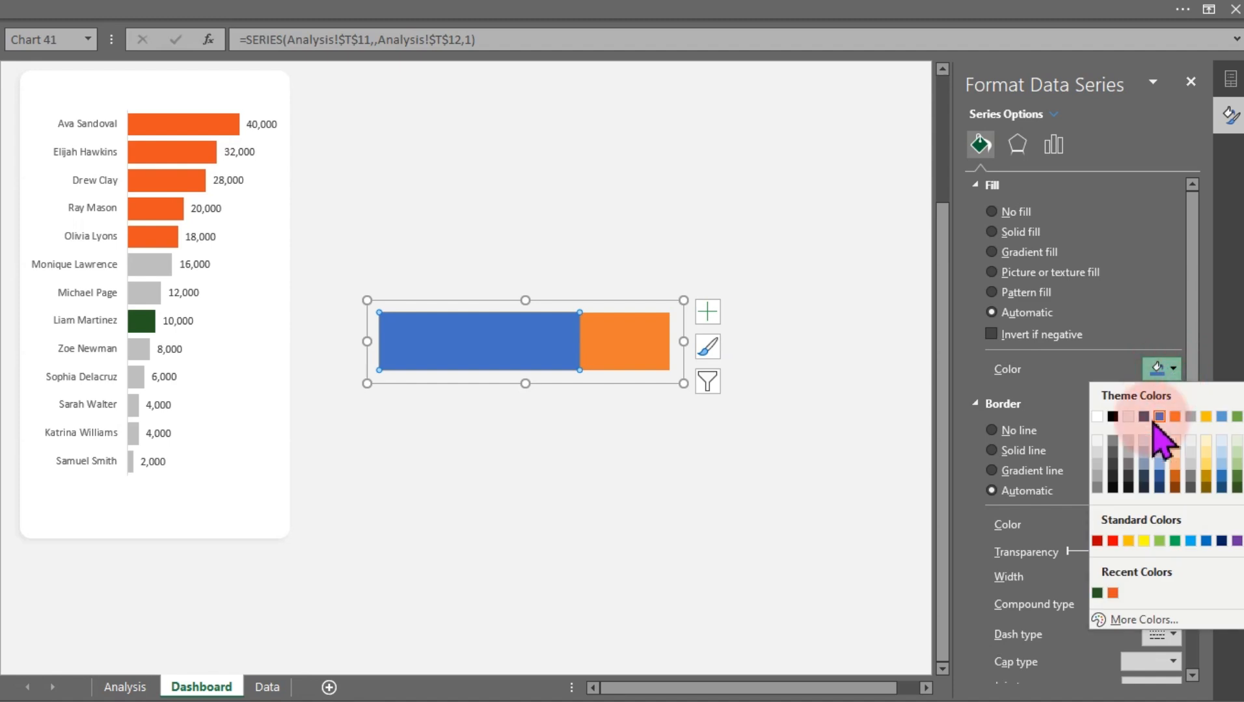
click(1112, 592)
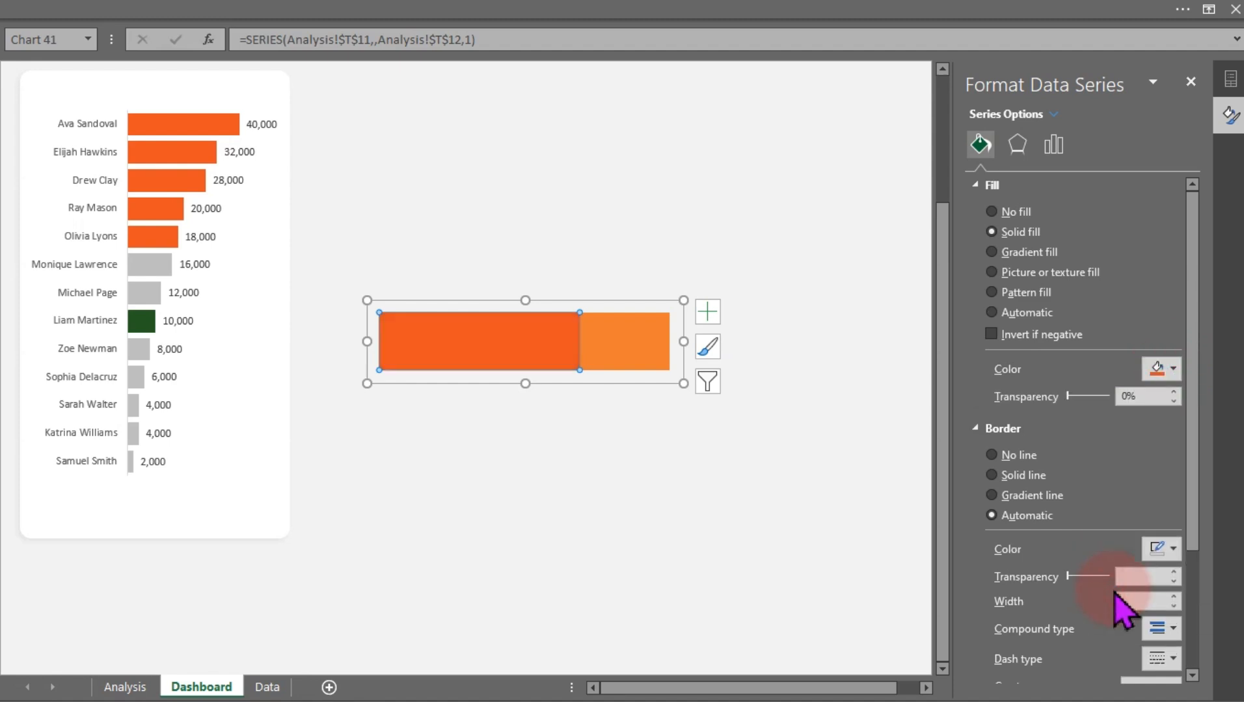
Fill the Other series with light gray
click(622, 351)
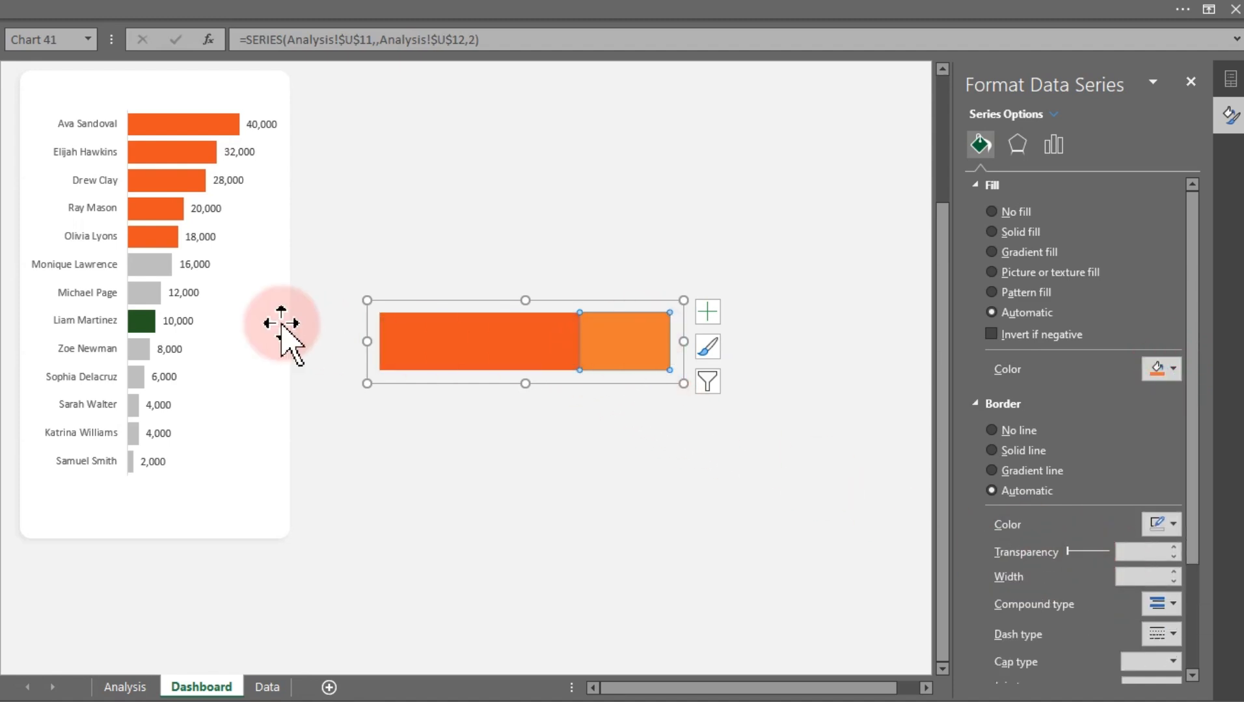
click(1173, 369)
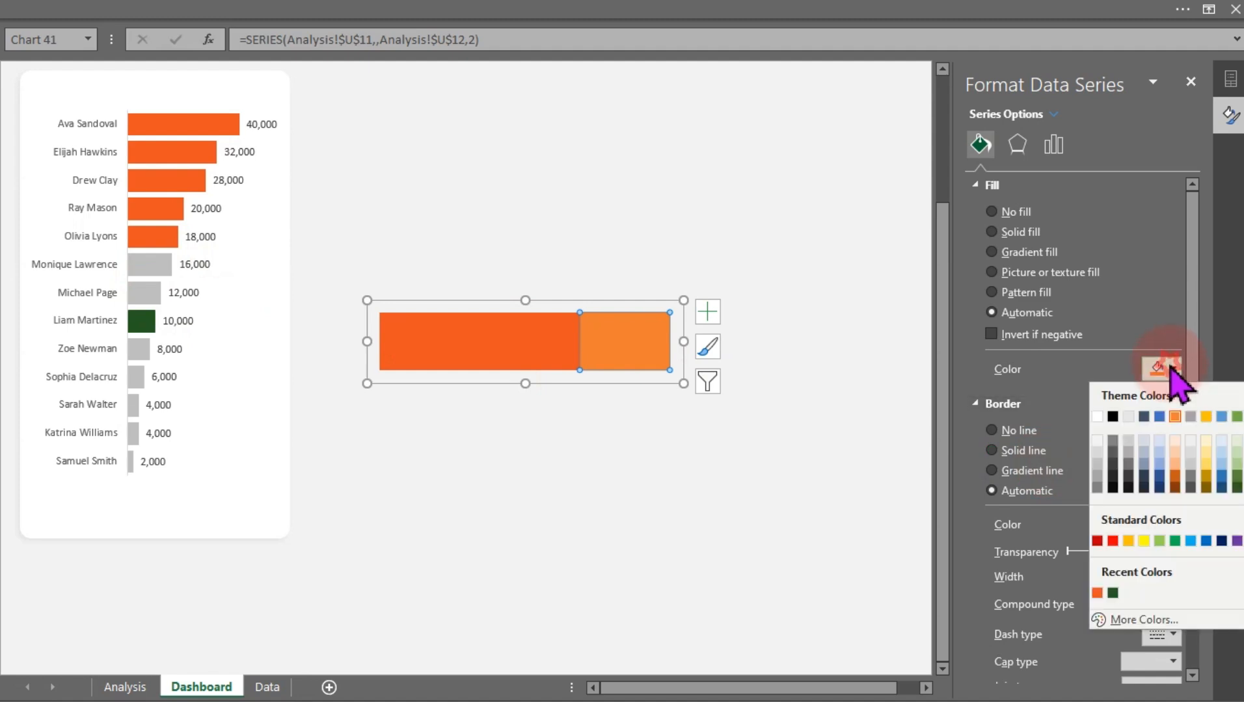
click(1096, 454)
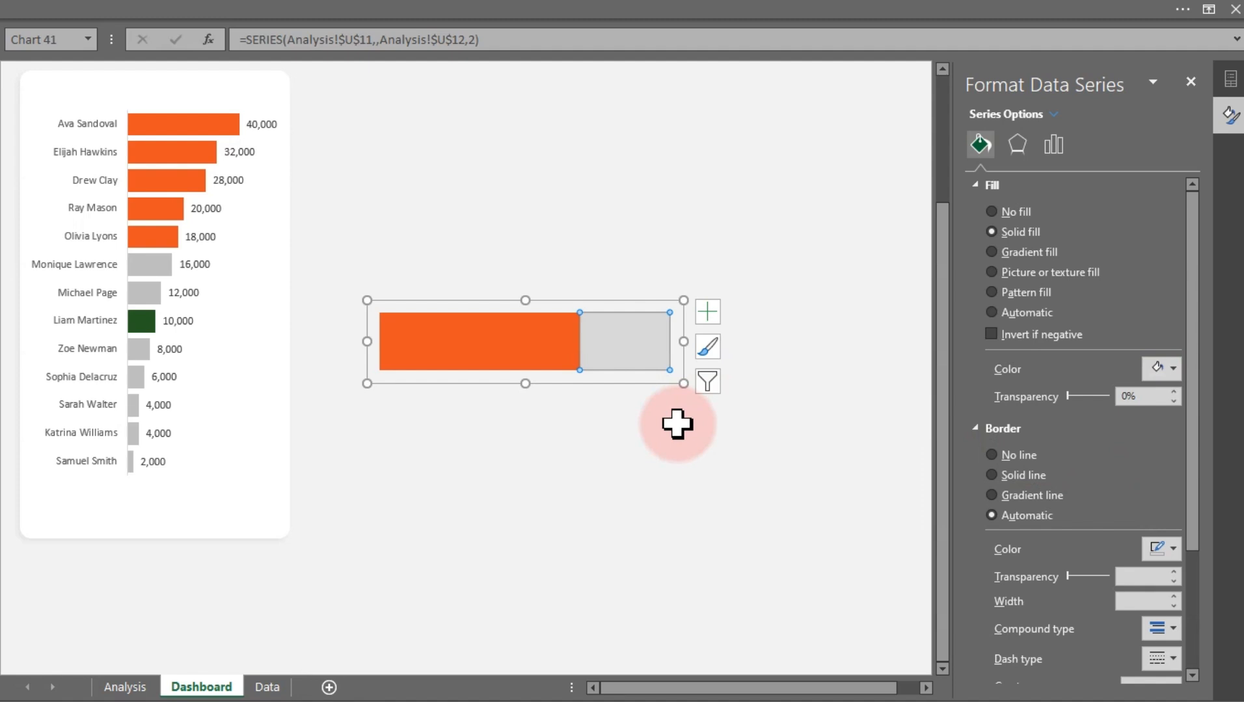
Select the progress bar chart and shrink it further to a slimmer bar
click(605, 436)
click(612, 381)
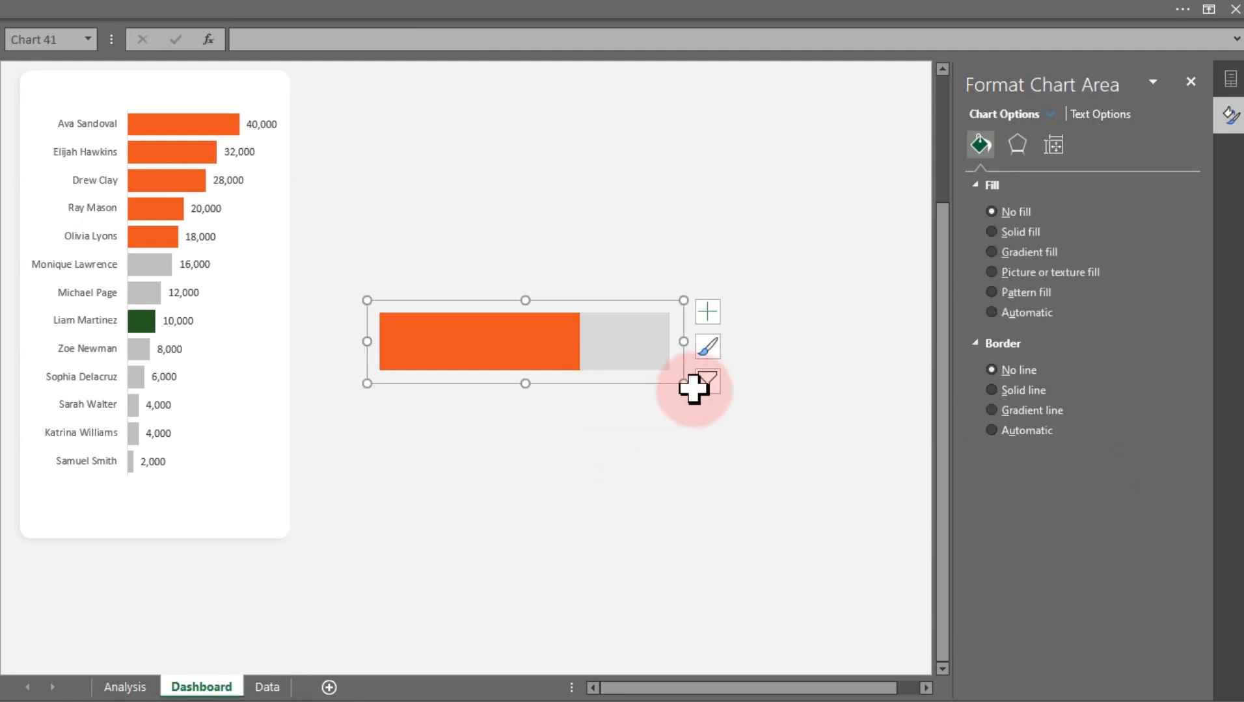
drag(684, 383, 623, 352)
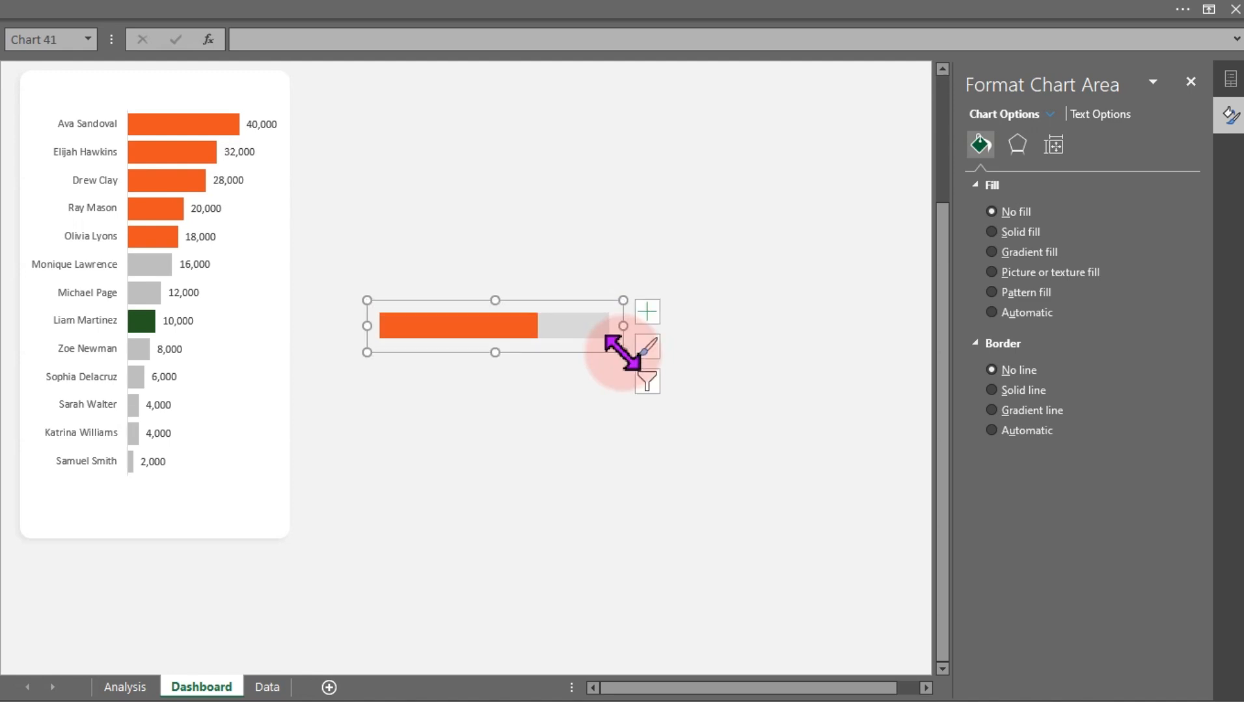
Add data labels to the progress bar and set the Successful Calls label text color to white
click(649, 314)
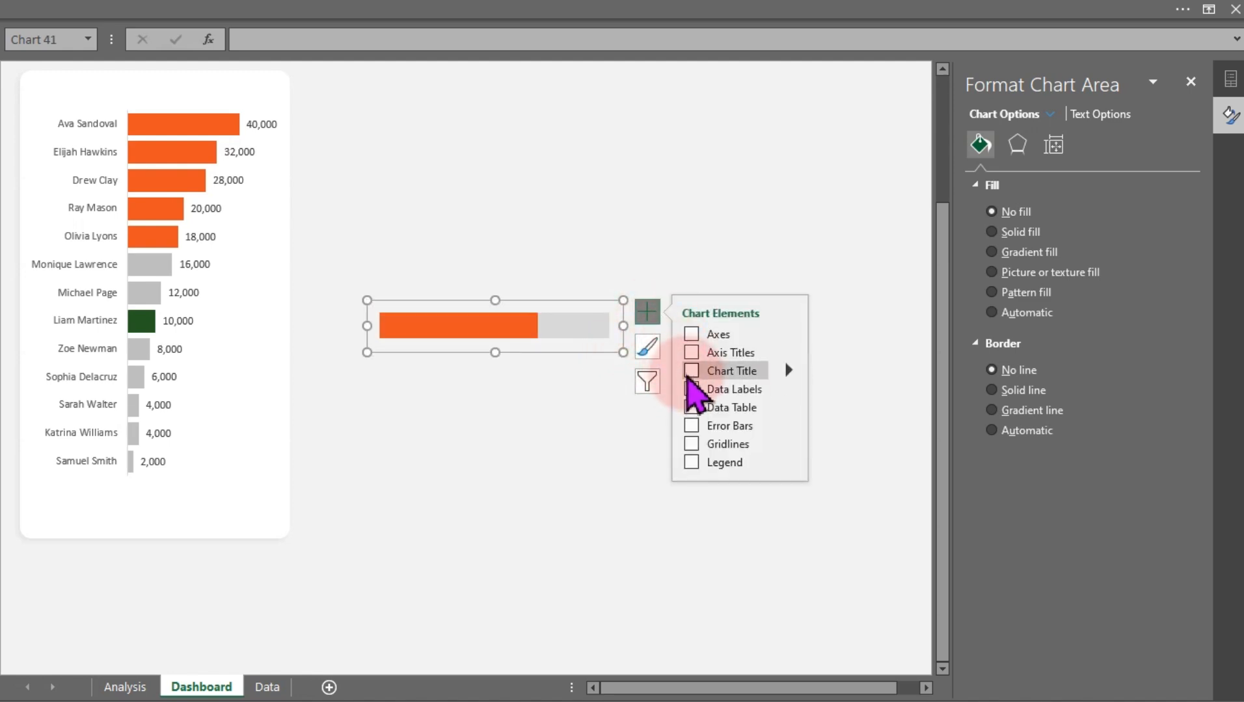
click(692, 389)
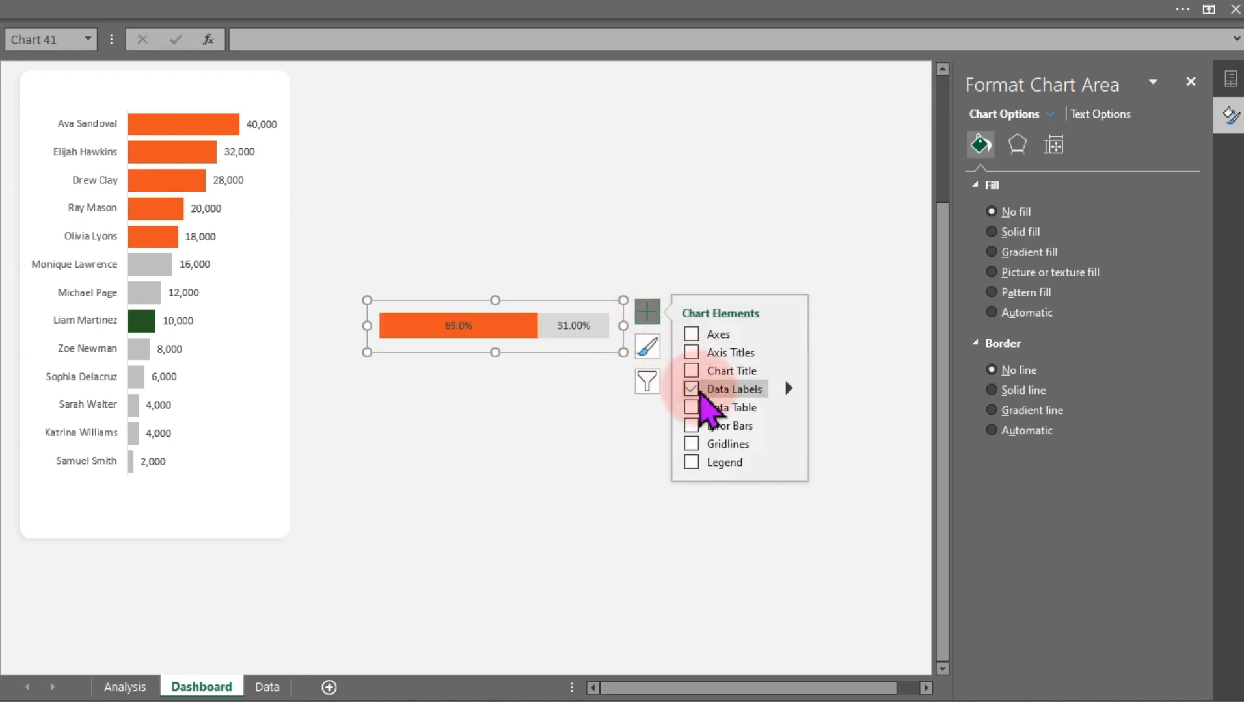
click(456, 325)
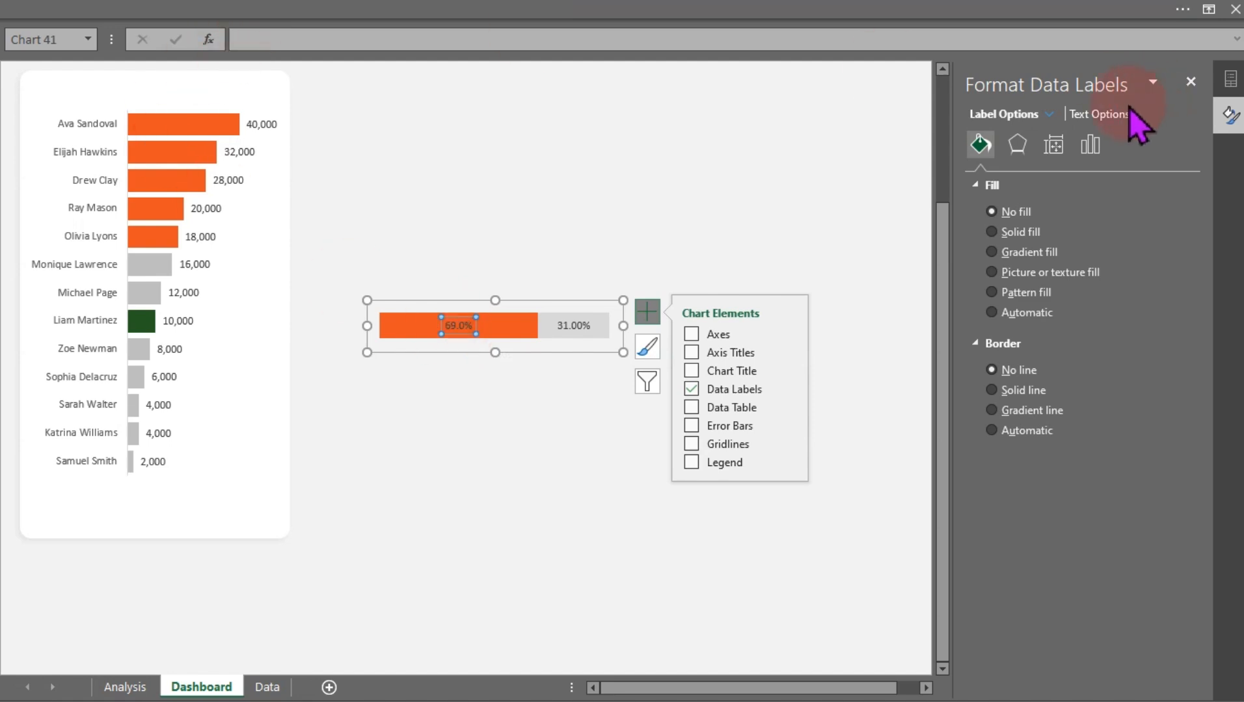
click(1099, 114)
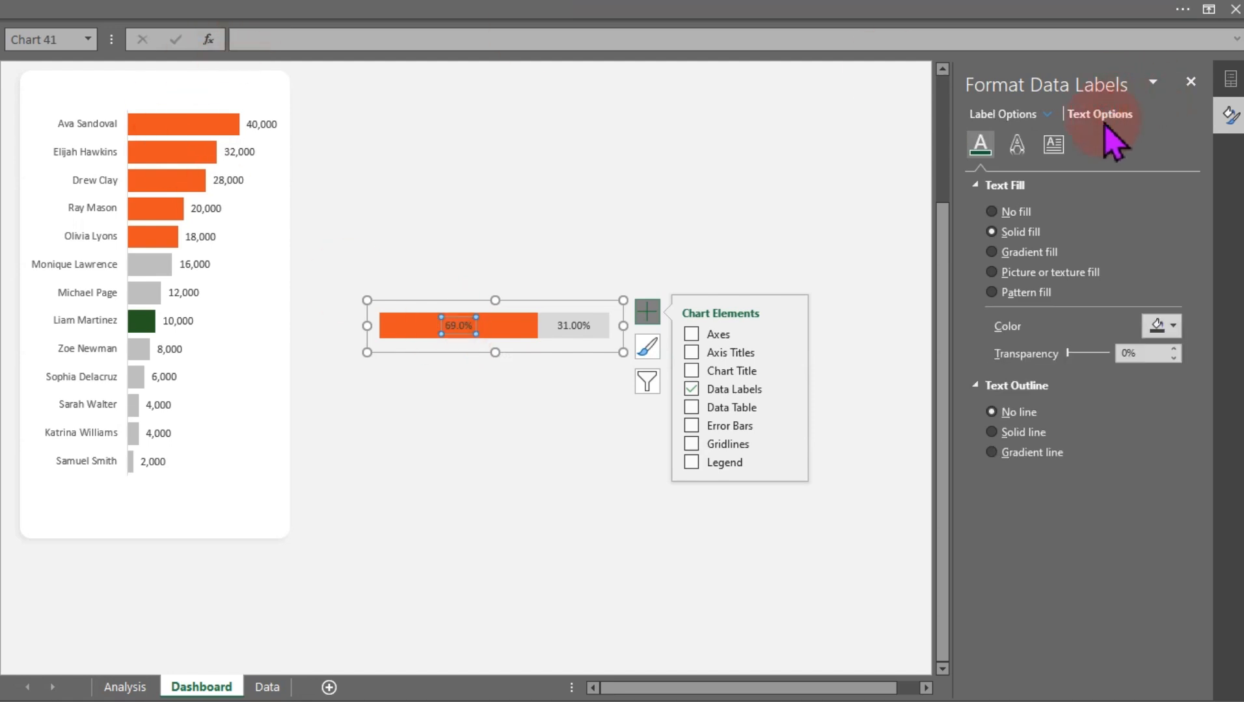
click(1173, 326)
click(1097, 373)
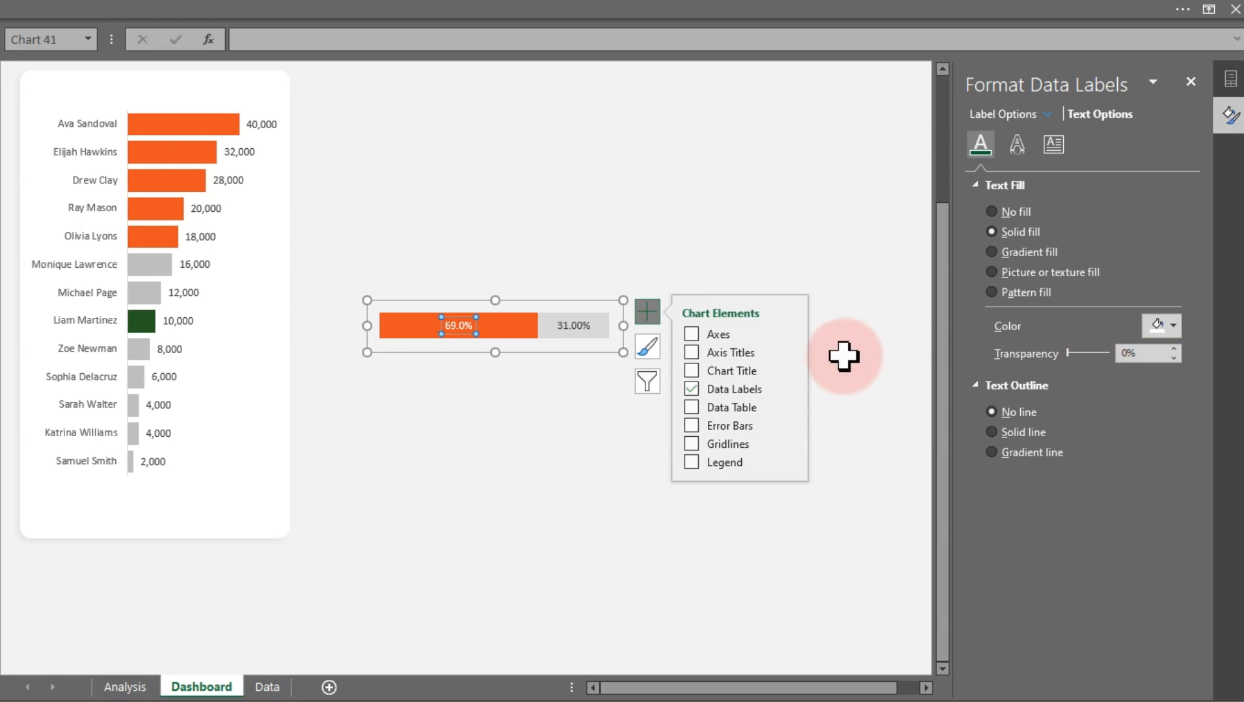
Move the progress bar chart below the agent bar chart inside the card and widen it to the card's width
click(584, 324)
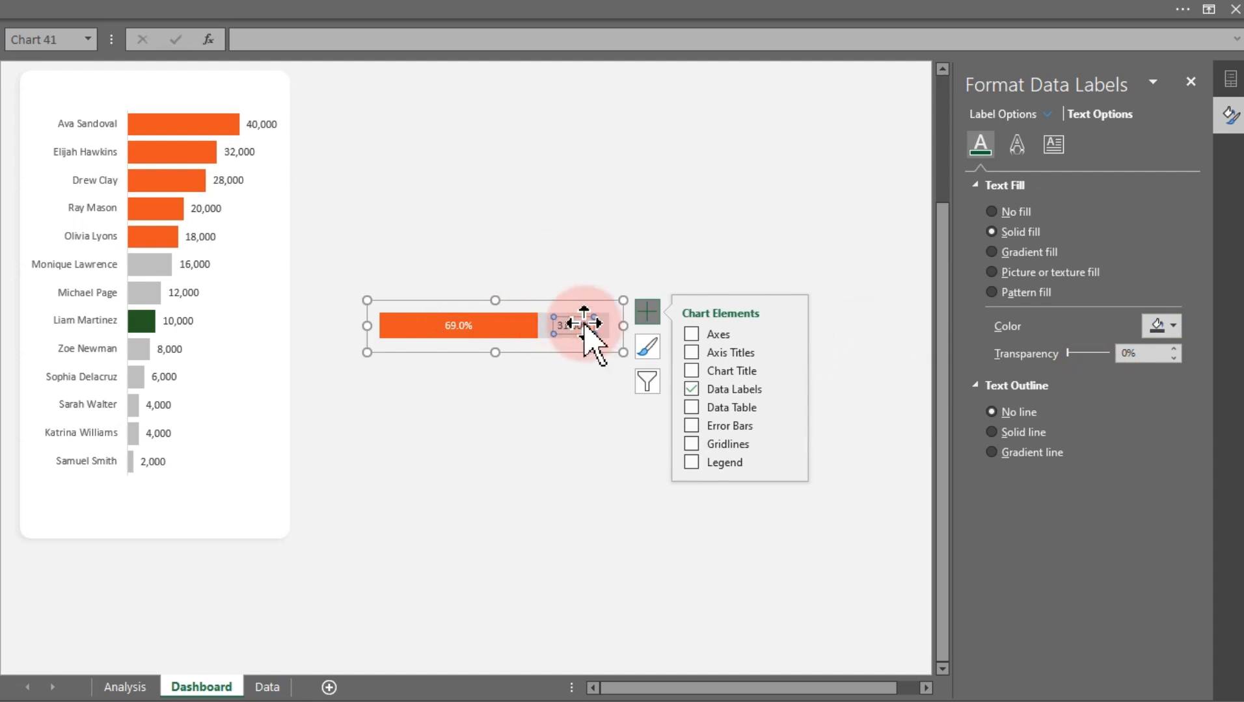
drag(583, 322, 257, 518)
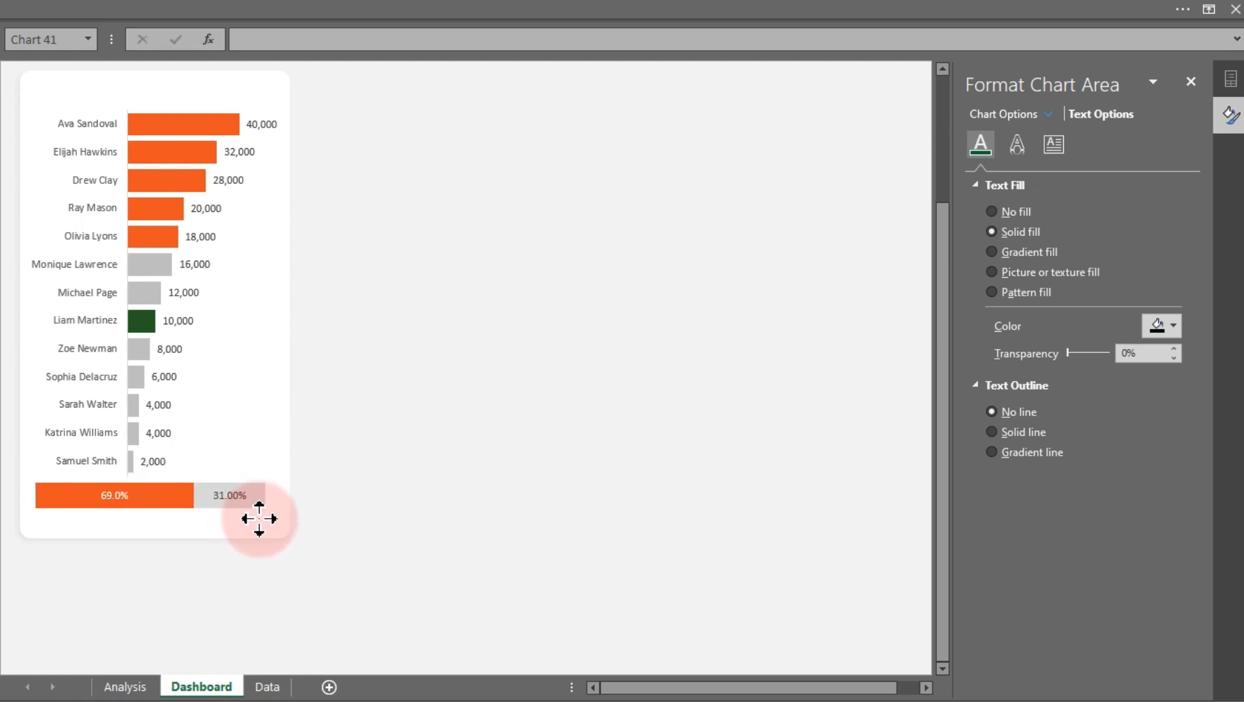
drag(259, 519, 299, 499)
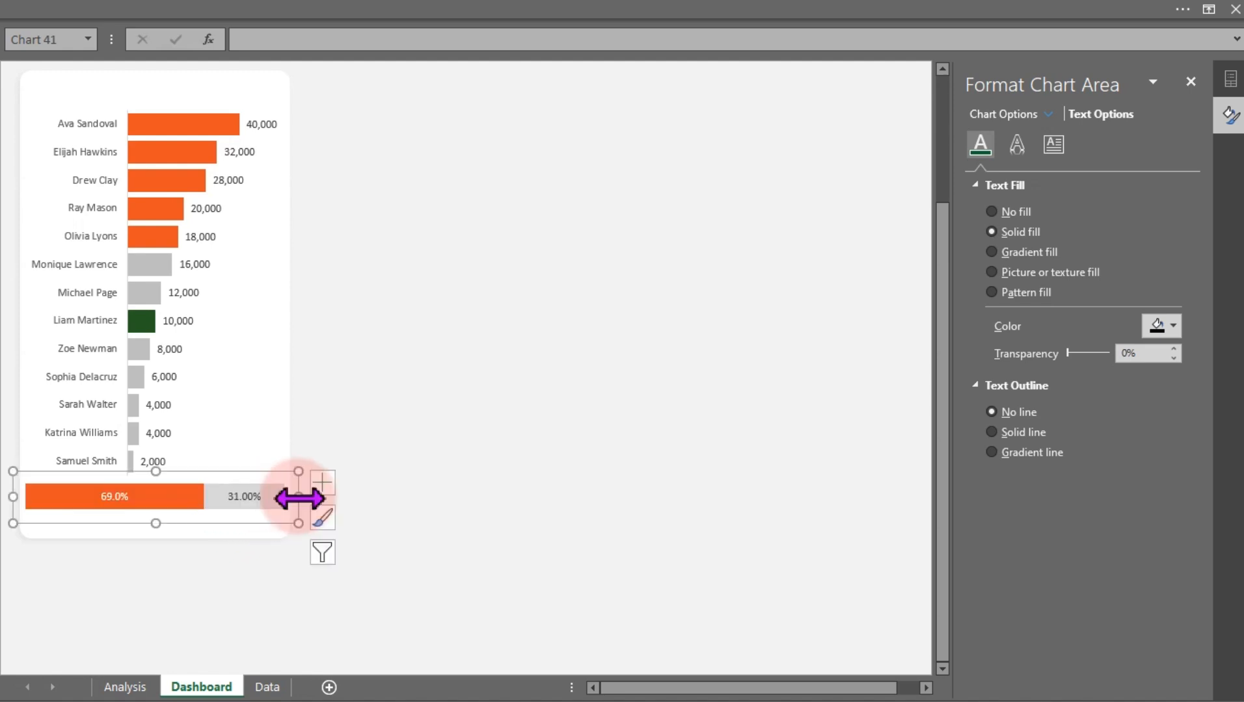
click(496, 471)
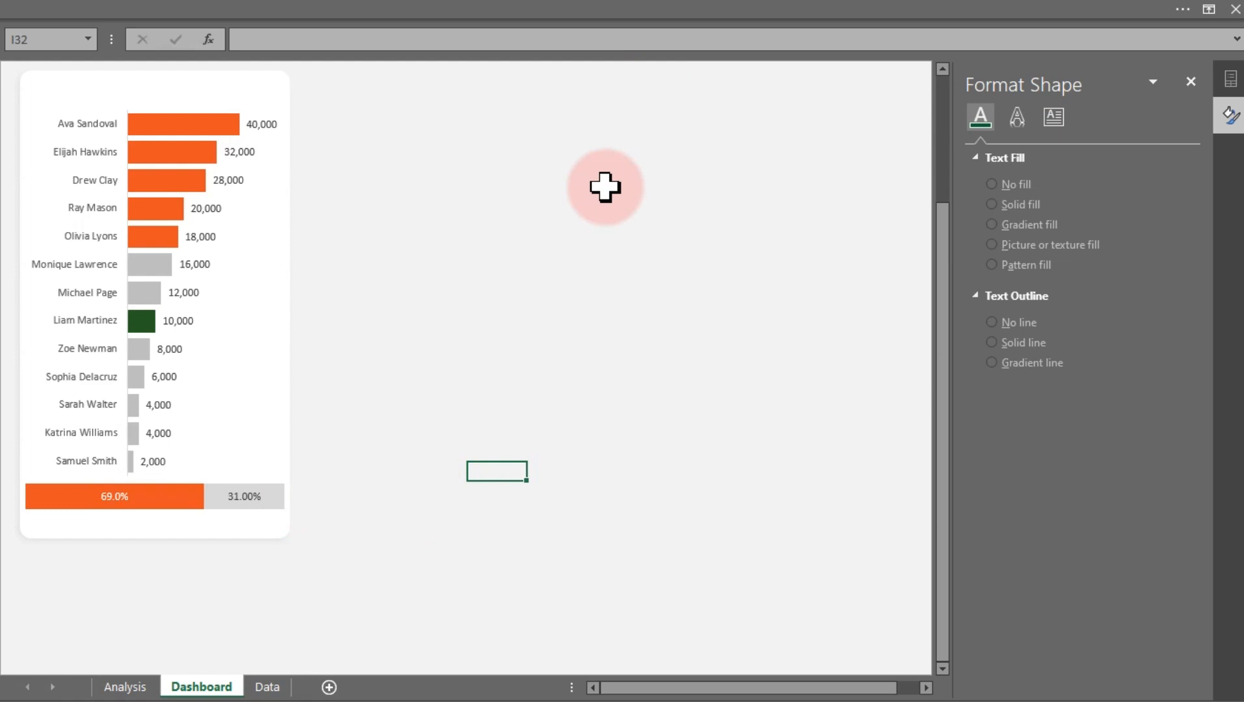
Insert a text box reading "Calls by Top-5 Agents" and shrink it to fit the text
click(384, 9)
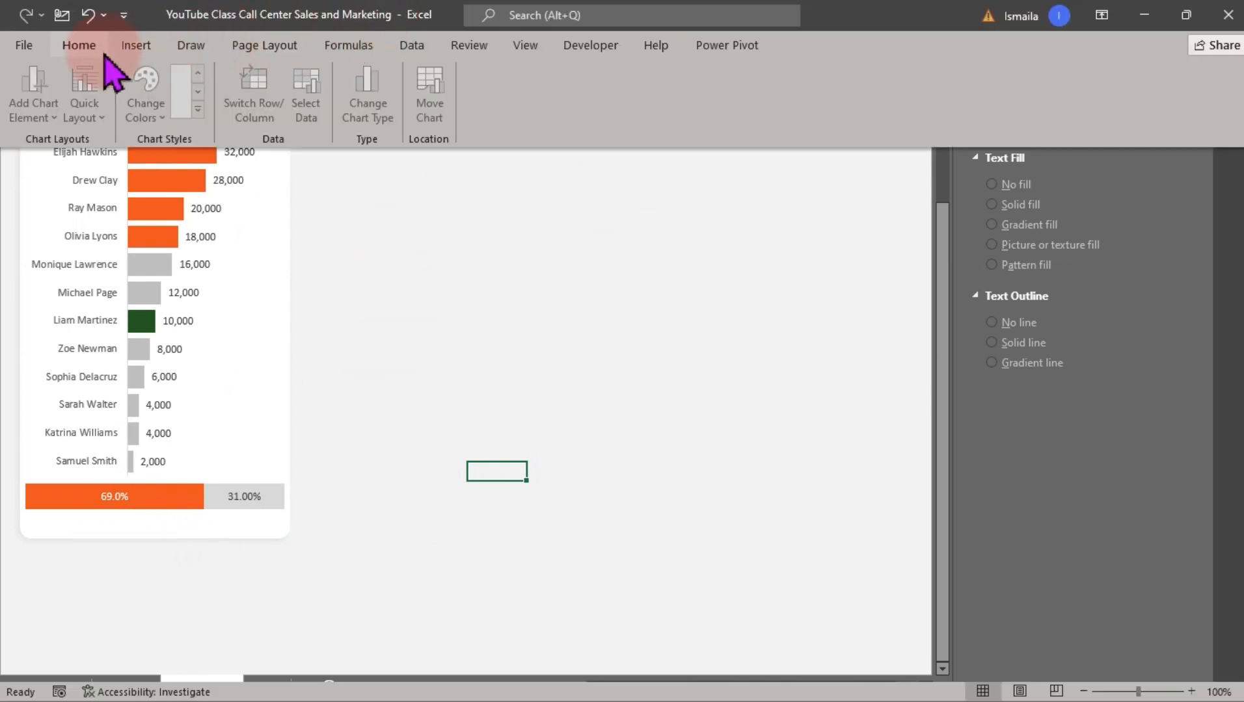
click(135, 45)
click(212, 120)
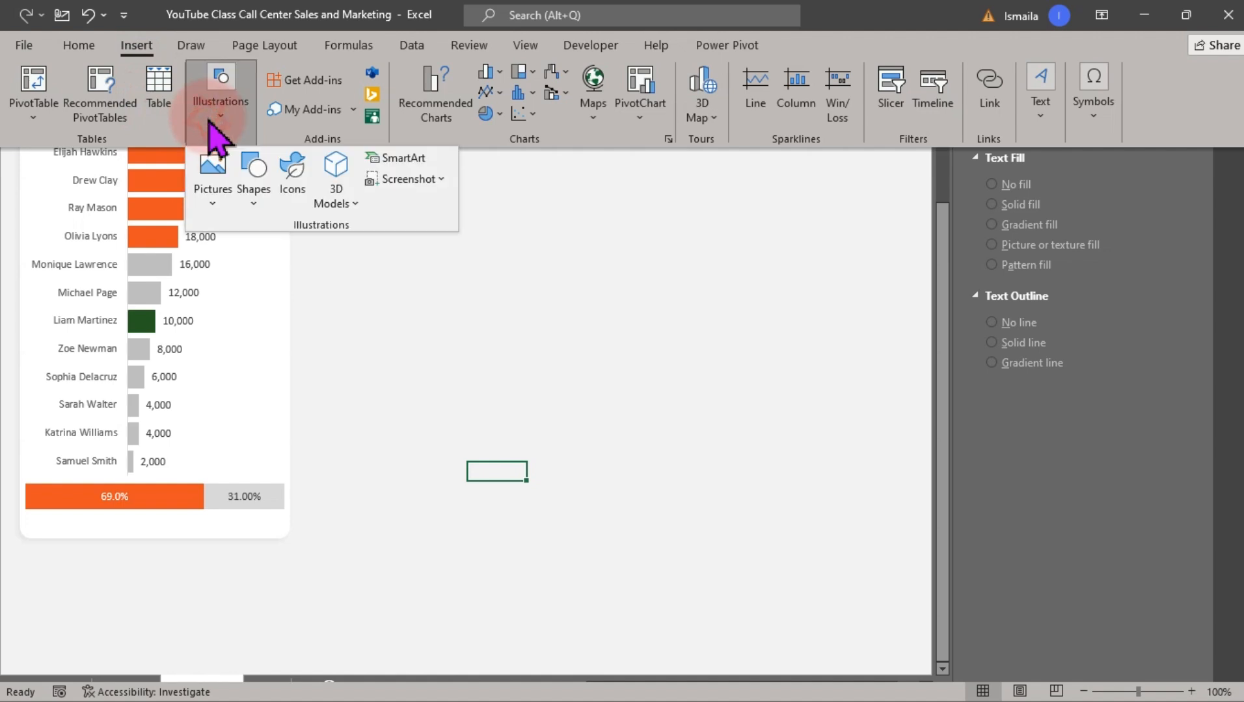
click(1044, 126)
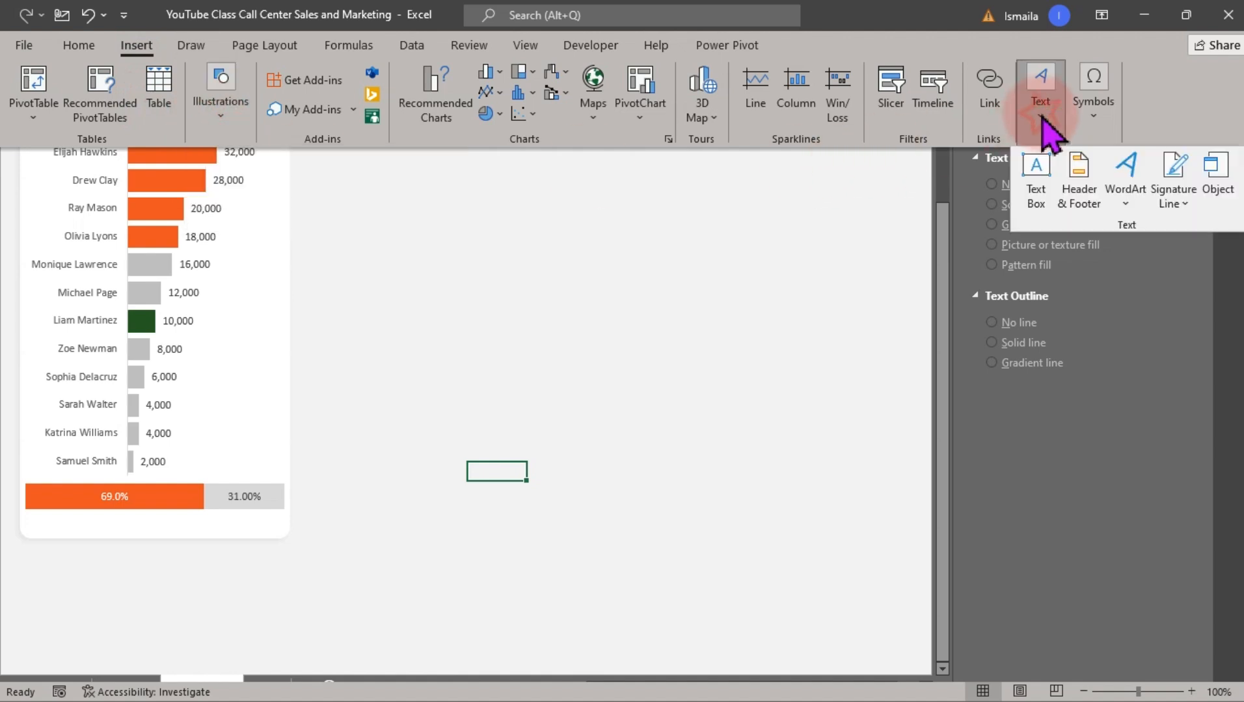
click(1036, 182)
drag(411, 294, 654, 368)
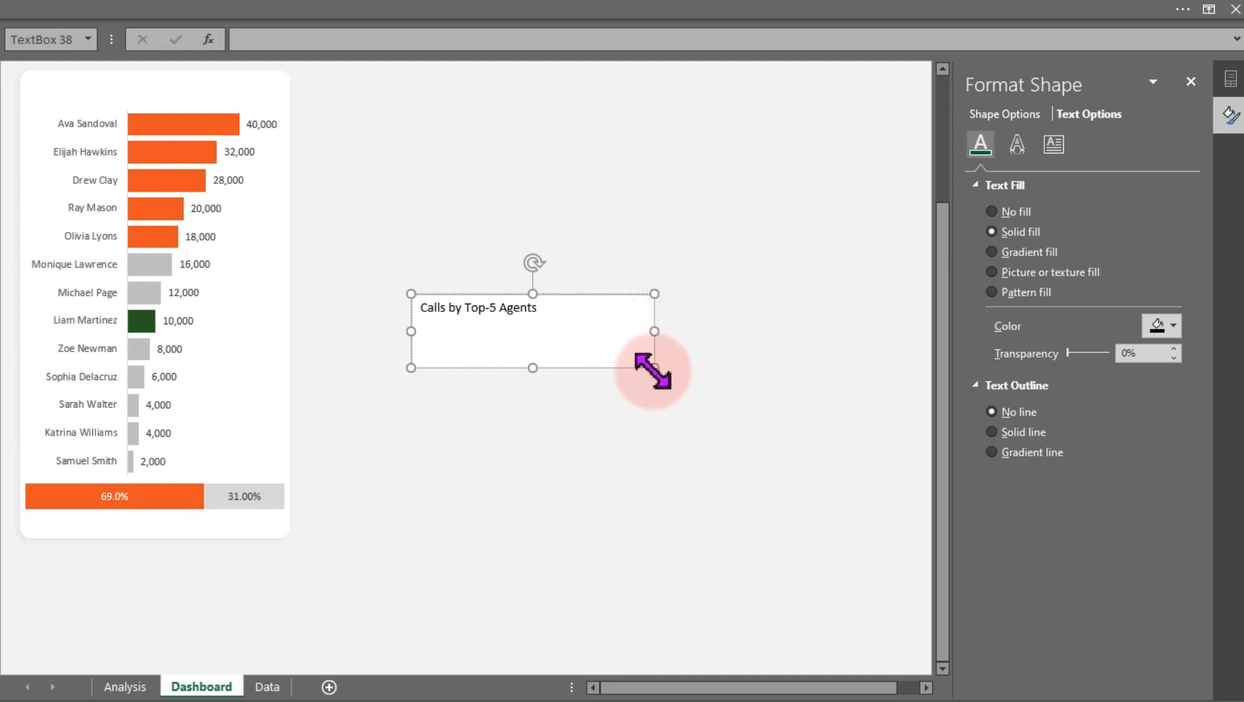
drag(653, 369, 564, 325)
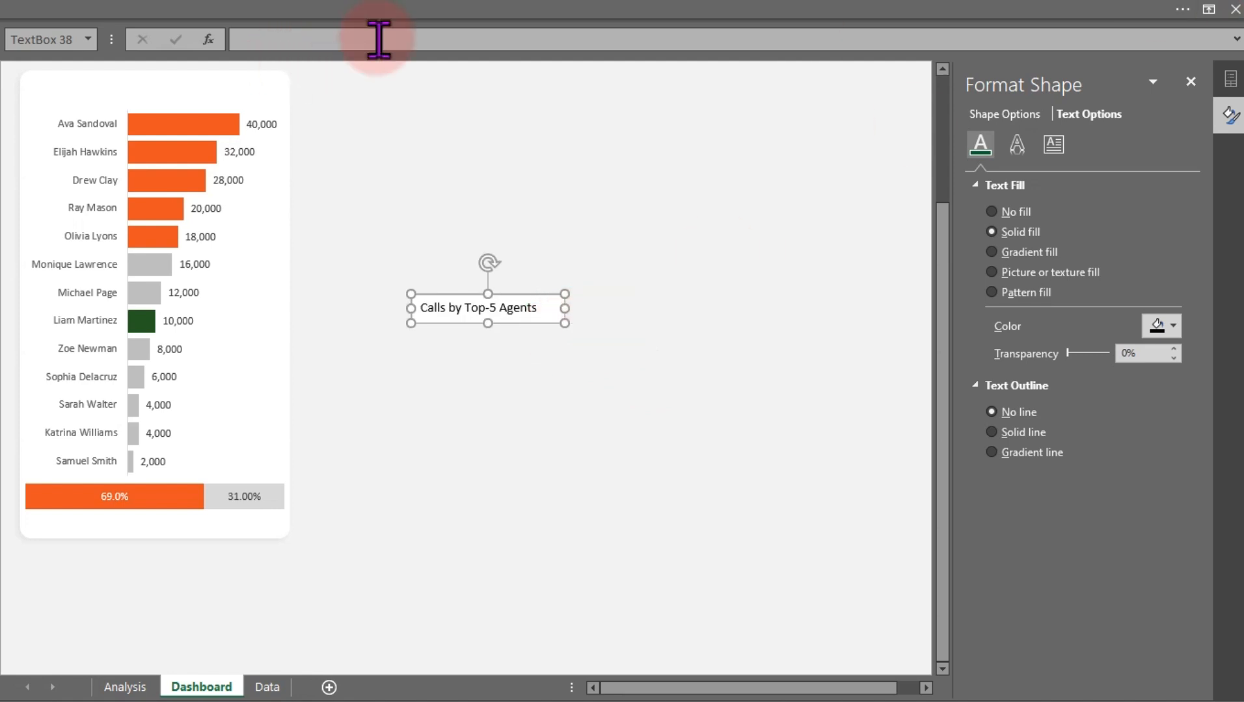
click(1025, 213)
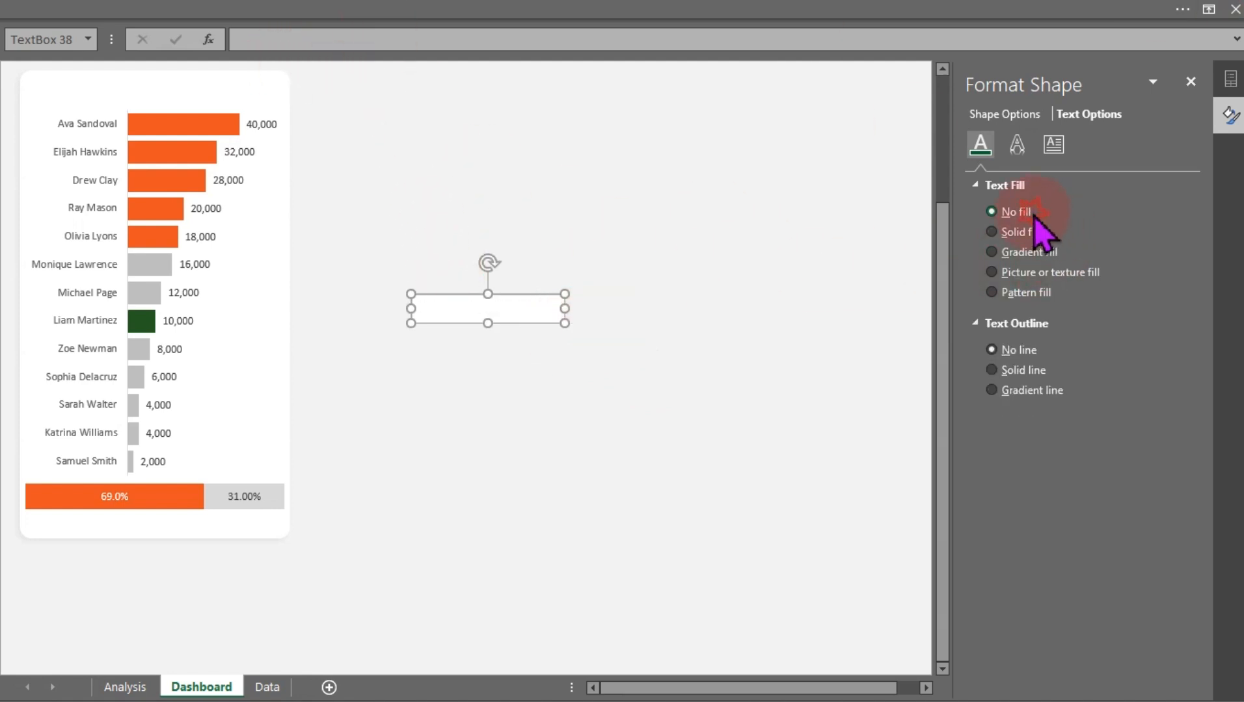
click(1031, 233)
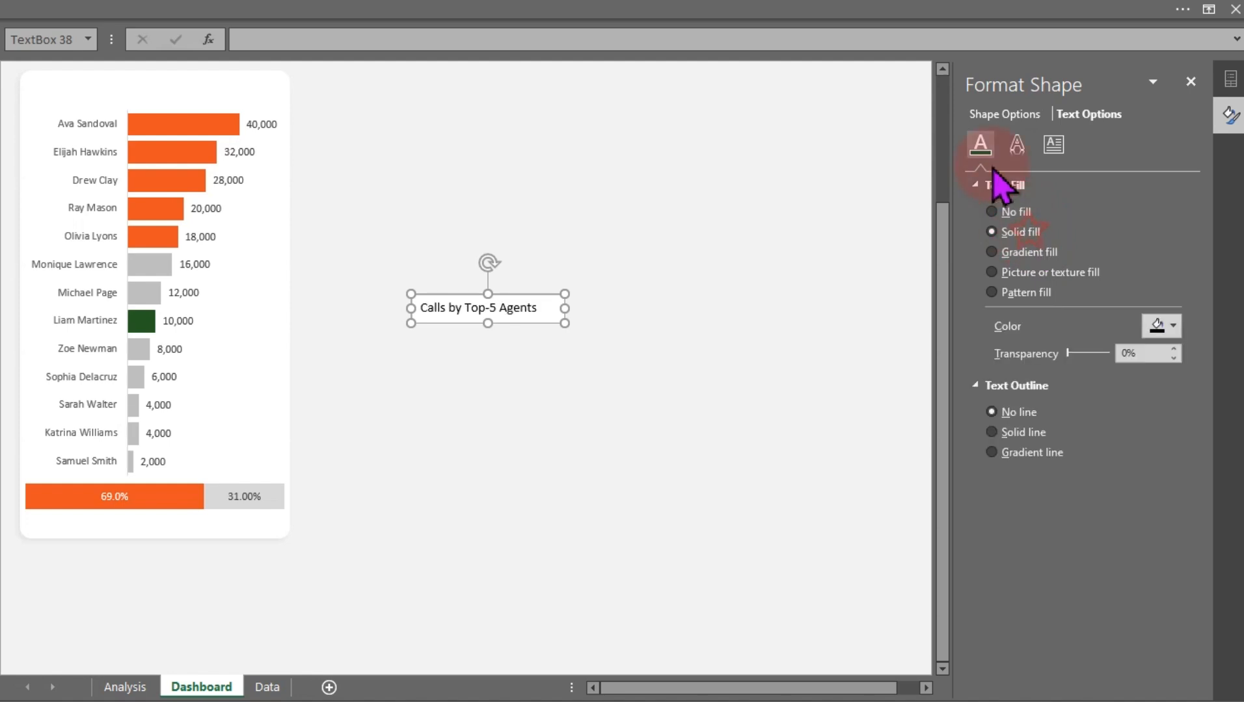
click(990, 140)
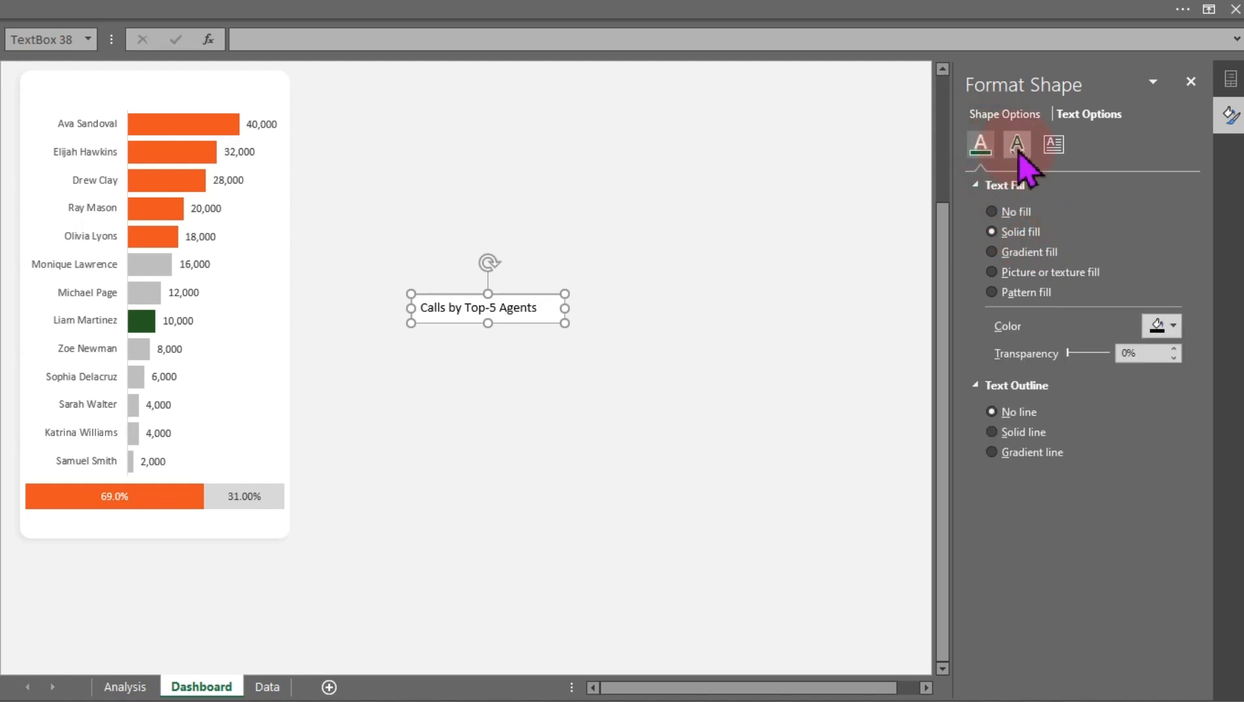
click(1190, 81)
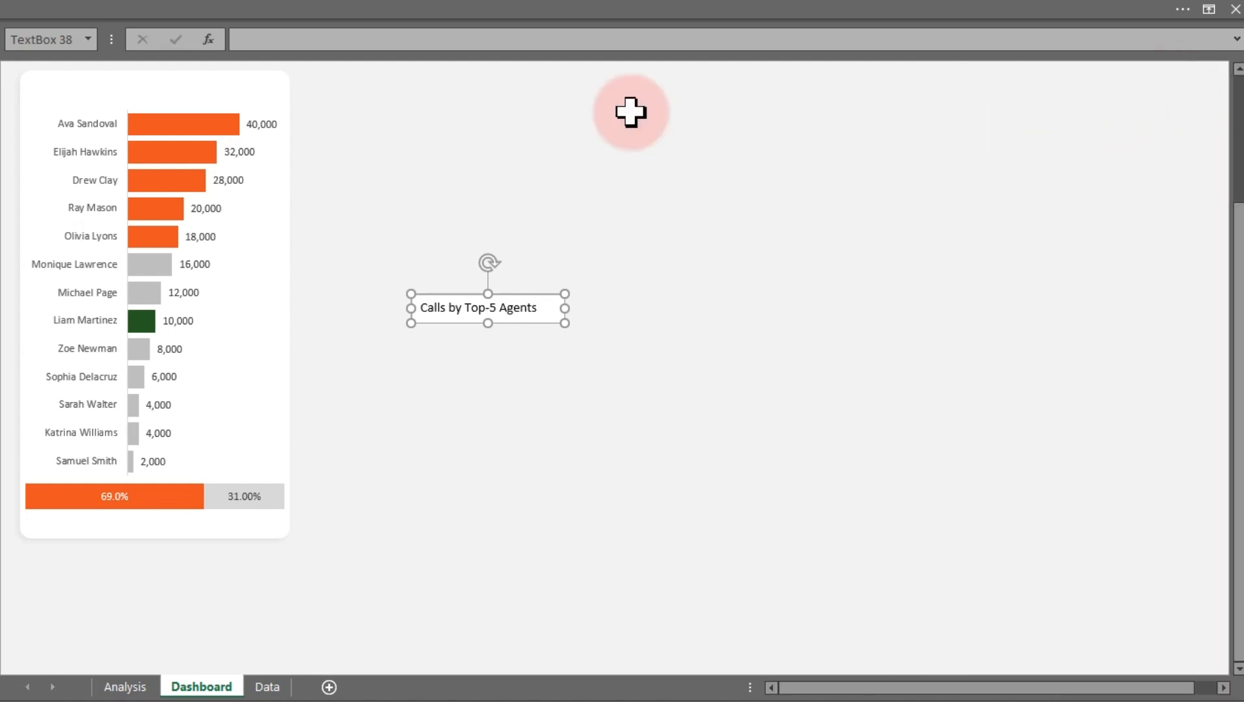
Give the title text box no fill and no outline
double_click(527, 286)
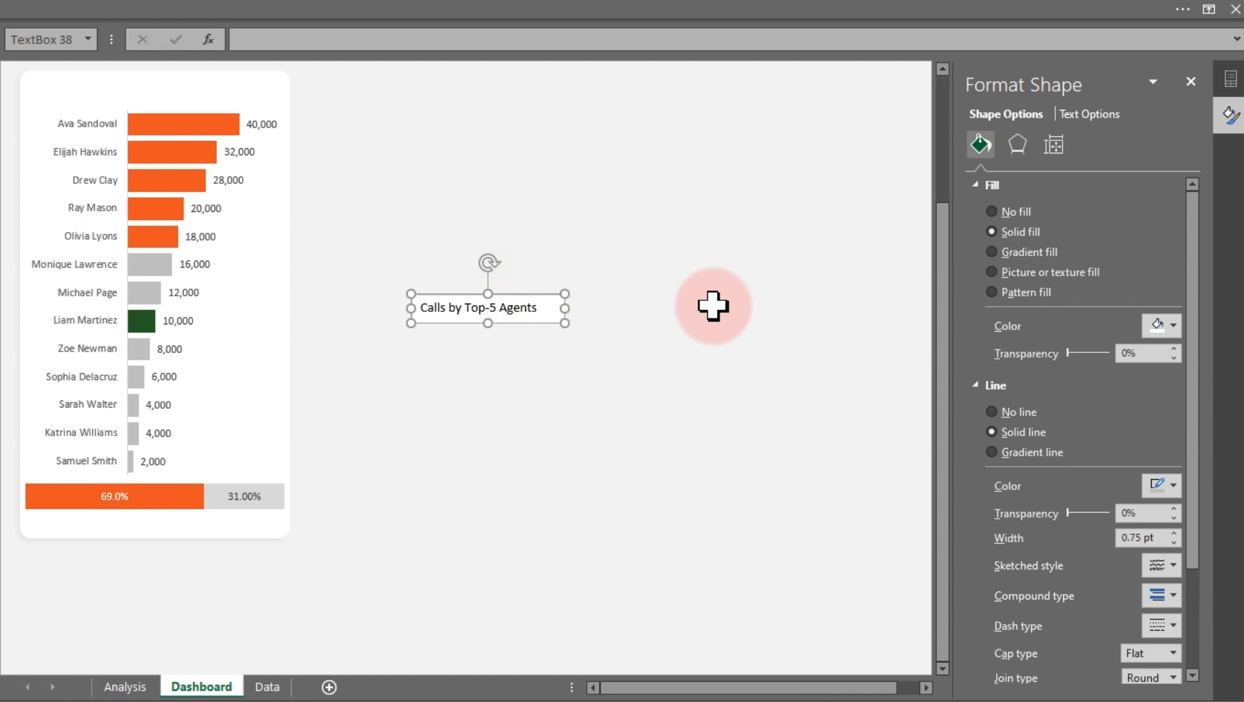
click(1031, 215)
click(1020, 350)
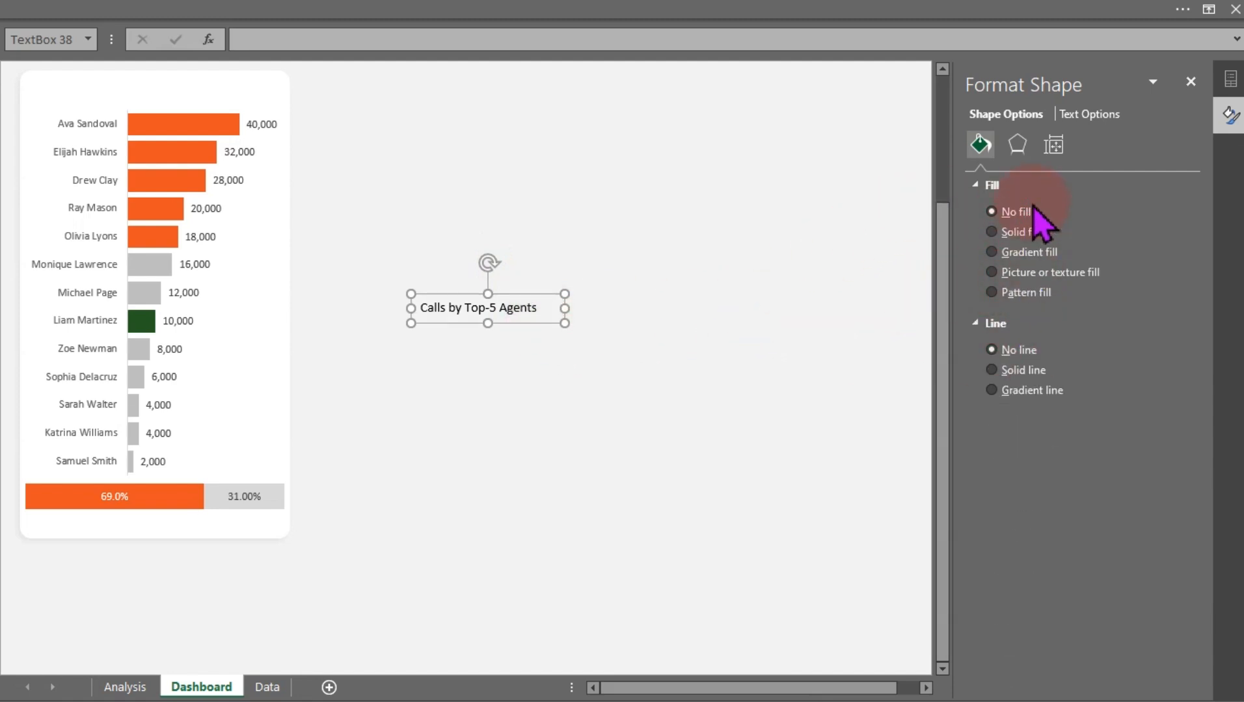
Color the title text with the recent orange color
click(1089, 114)
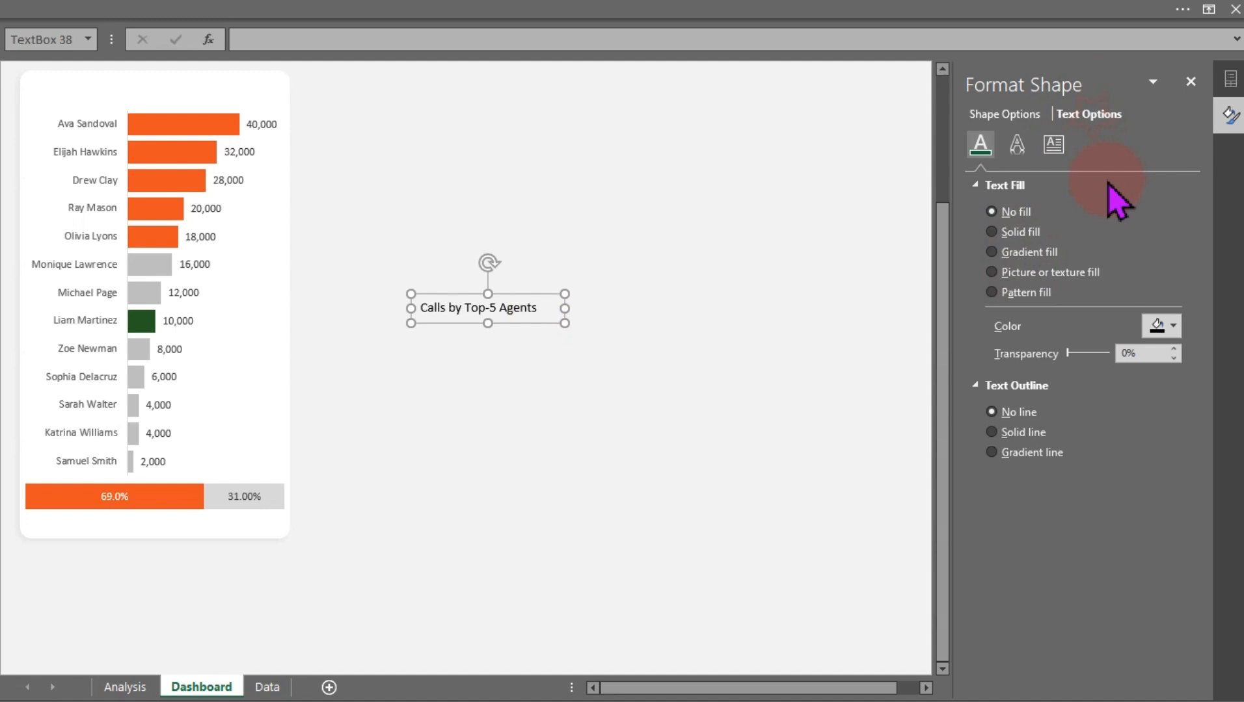
click(1158, 325)
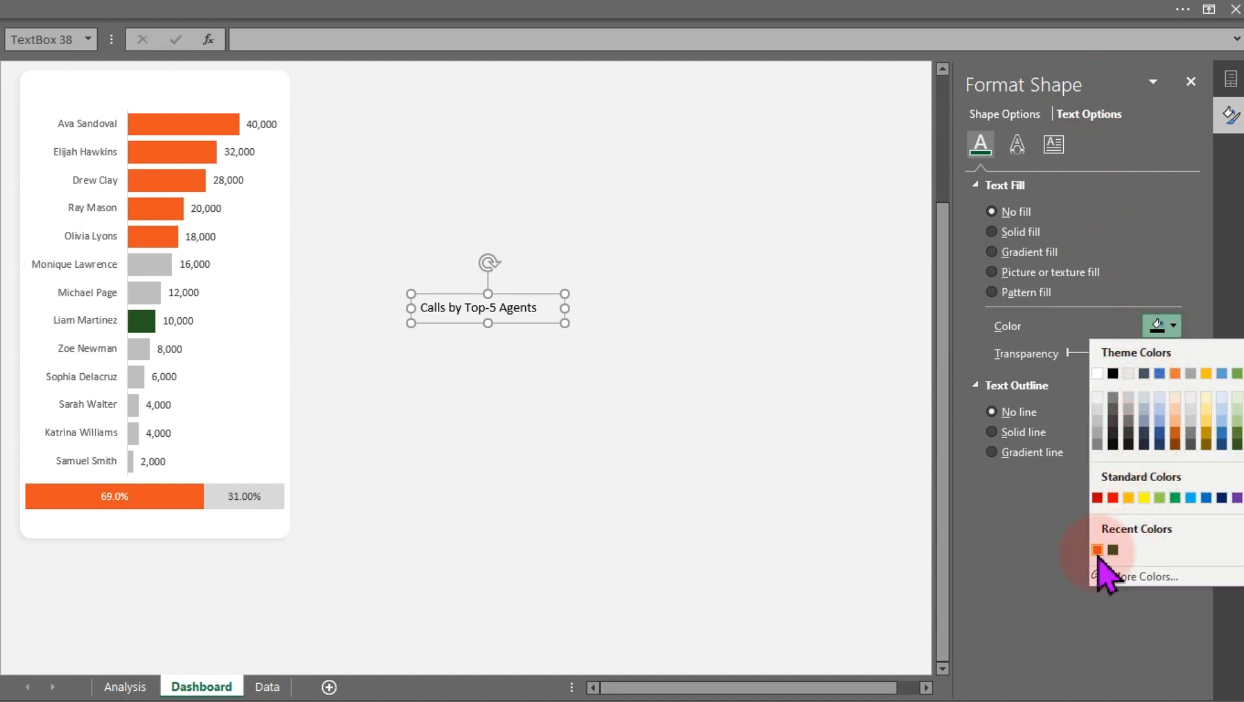
click(1097, 551)
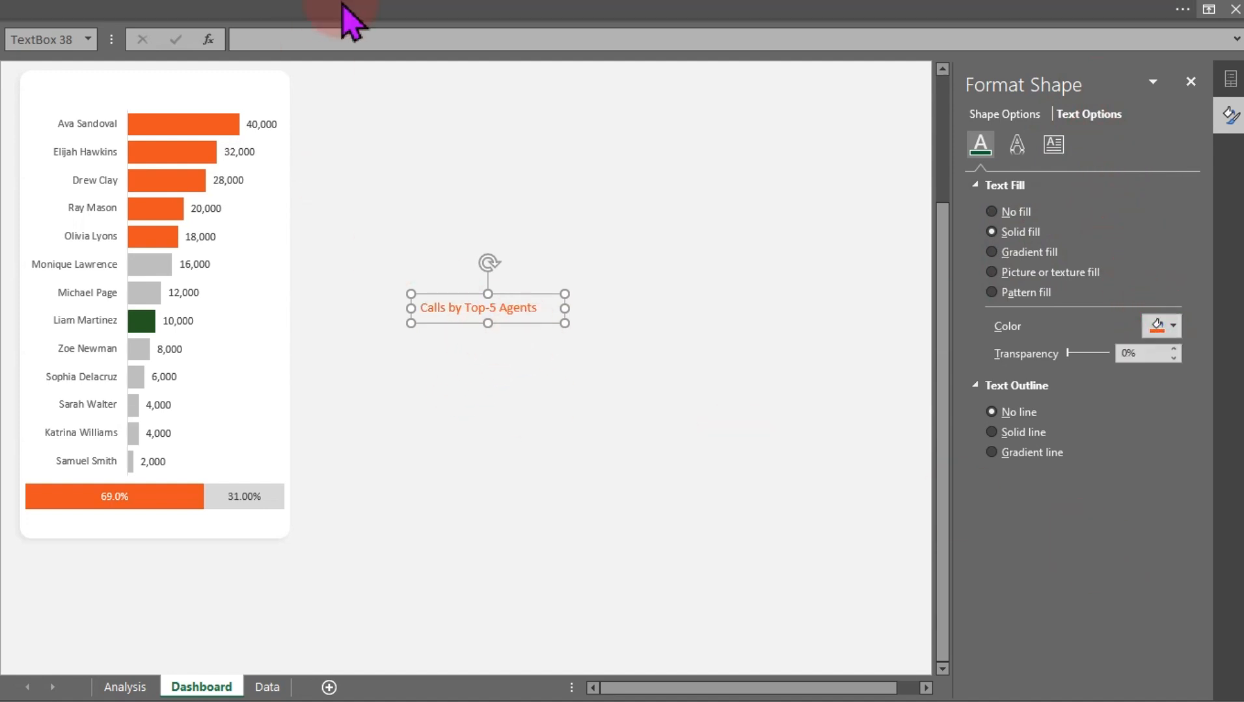
Insert a small oval shape above the title text box
click(322, 8)
click(136, 45)
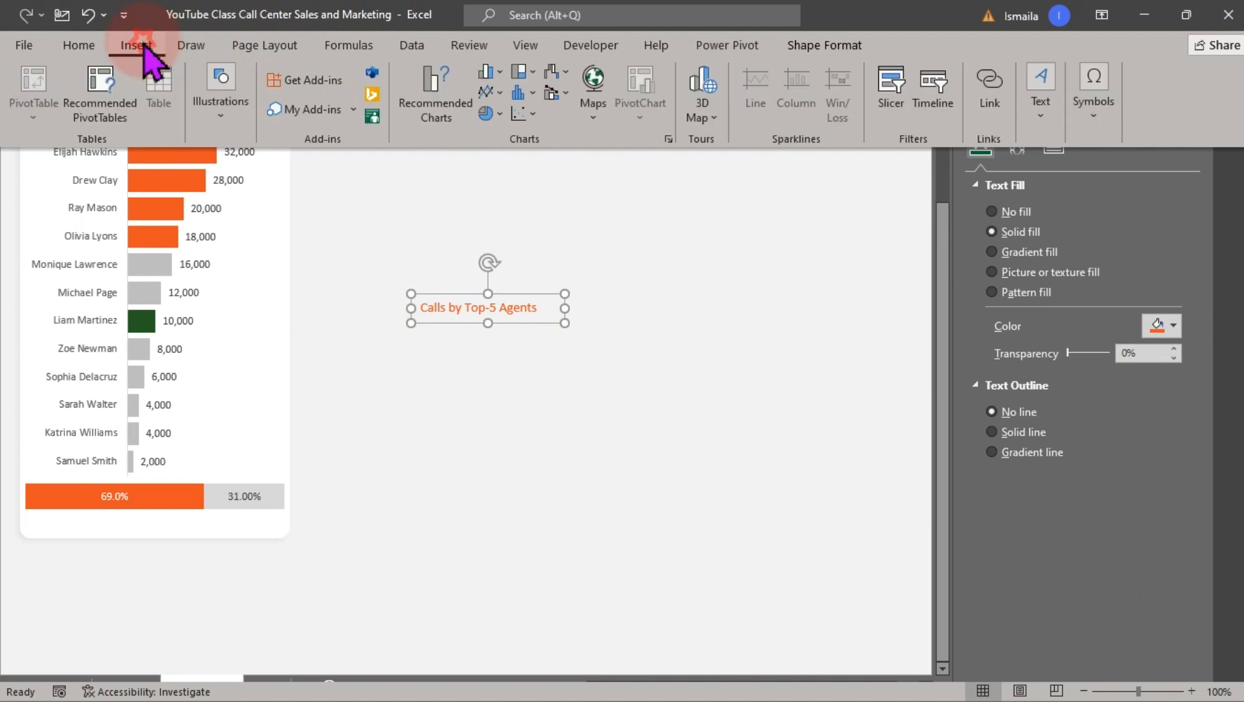
click(221, 98)
click(255, 190)
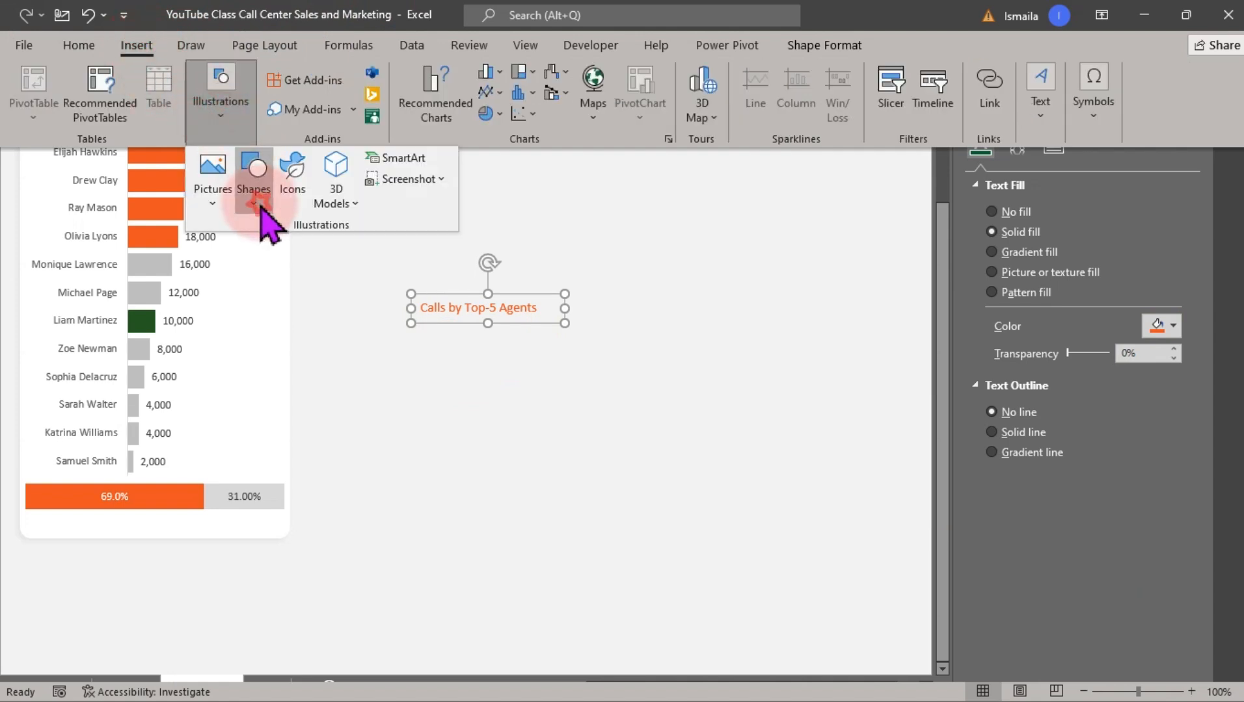
click(320, 250)
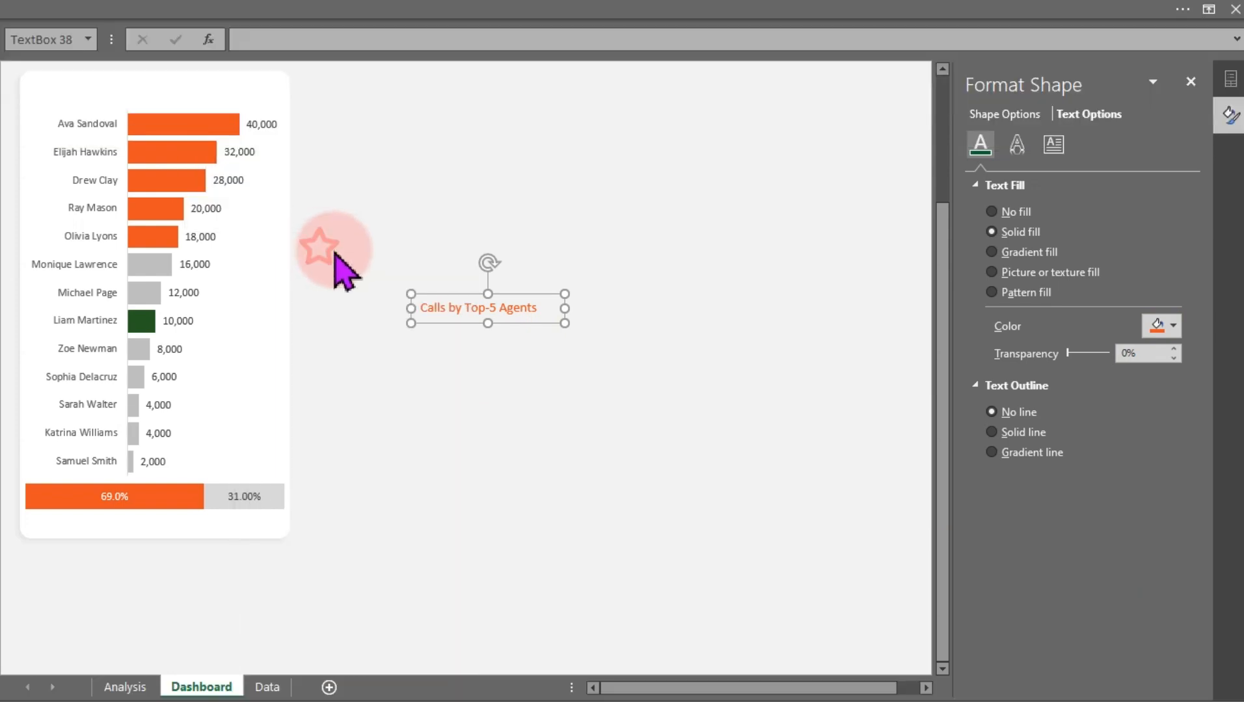
click(493, 242)
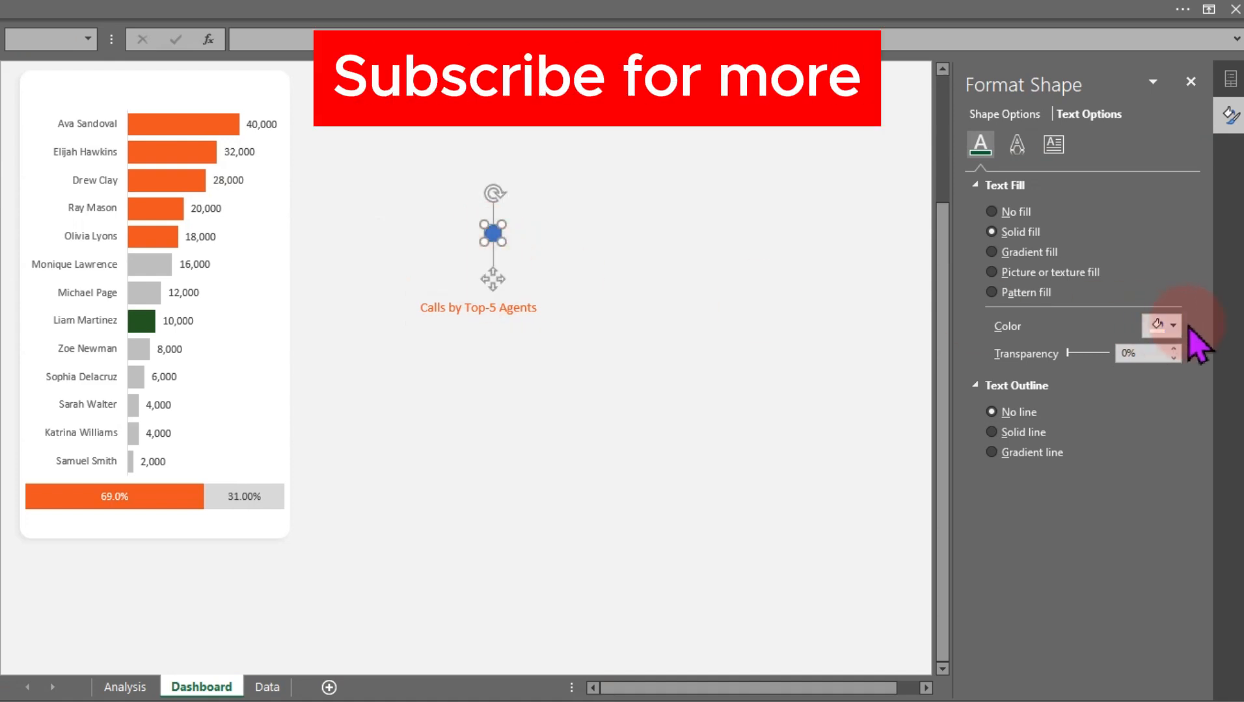
Fill the circle with the recent orange color and leave it with no outline
click(995, 114)
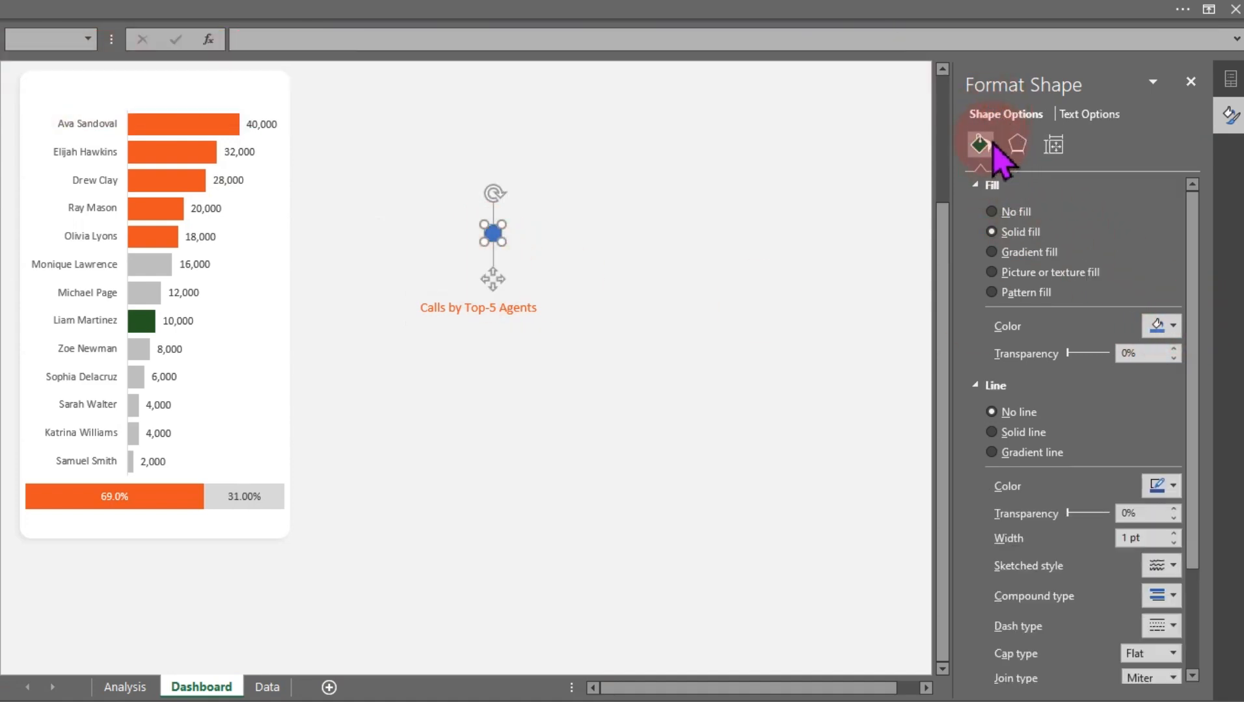
click(1161, 325)
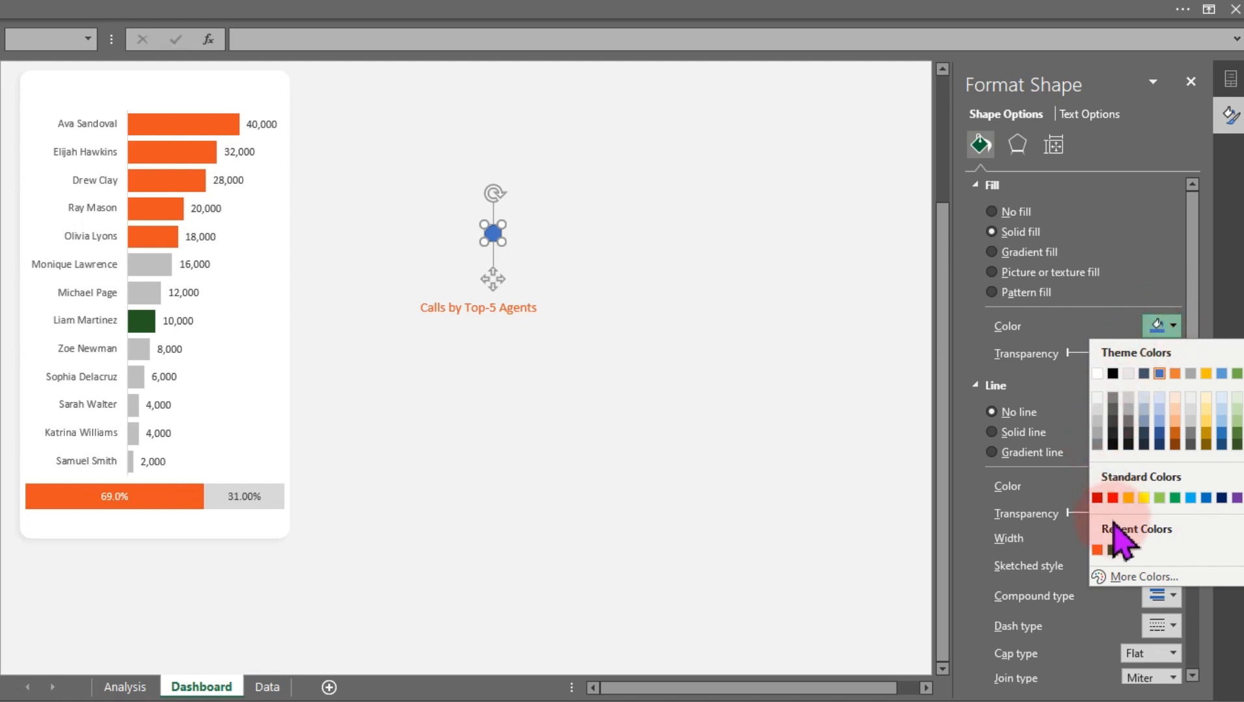
click(1097, 550)
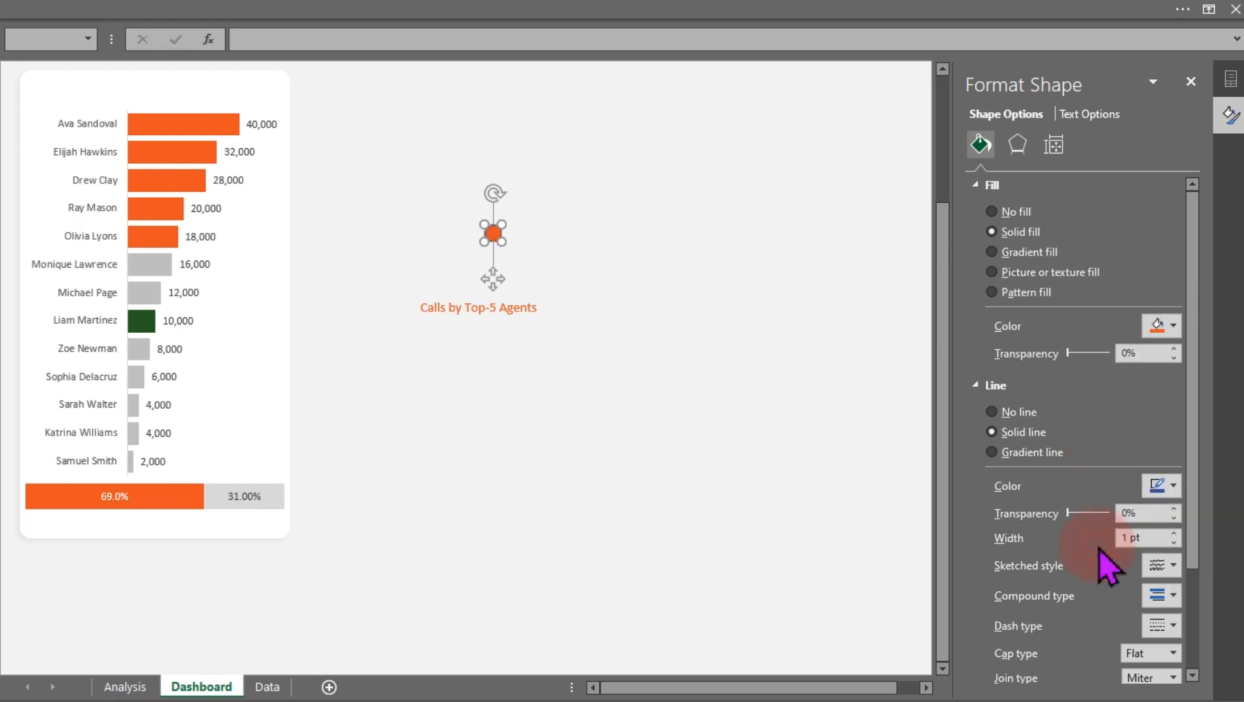
click(1024, 431)
click(1015, 413)
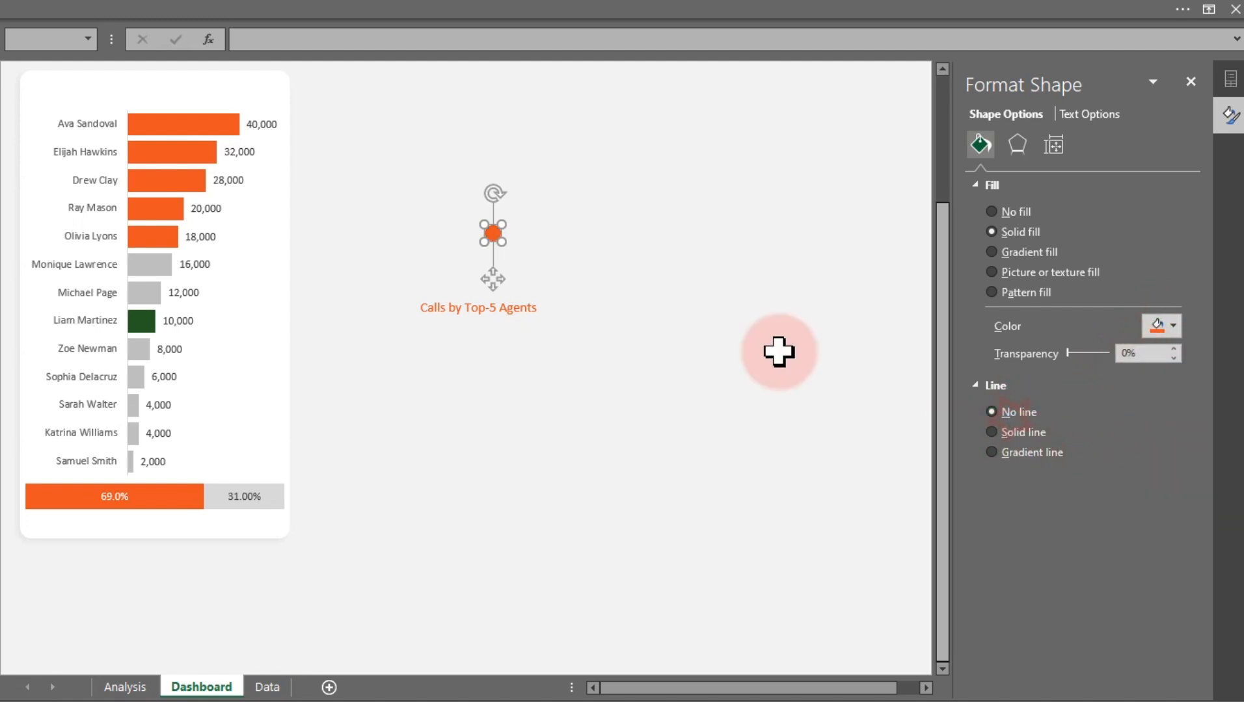
Move the circle below the progress bar's left end and duplicate it under the orange bar's right end
drag(488, 272, 32, 569)
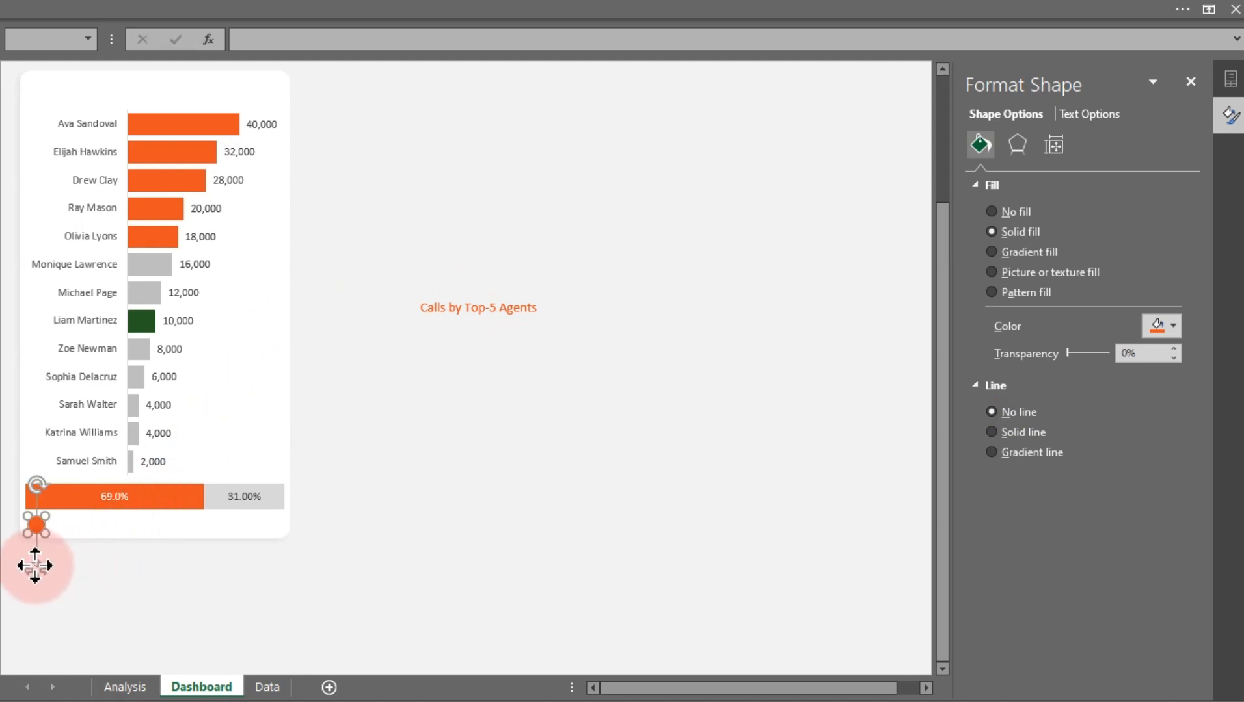
drag(35, 566, 202, 566)
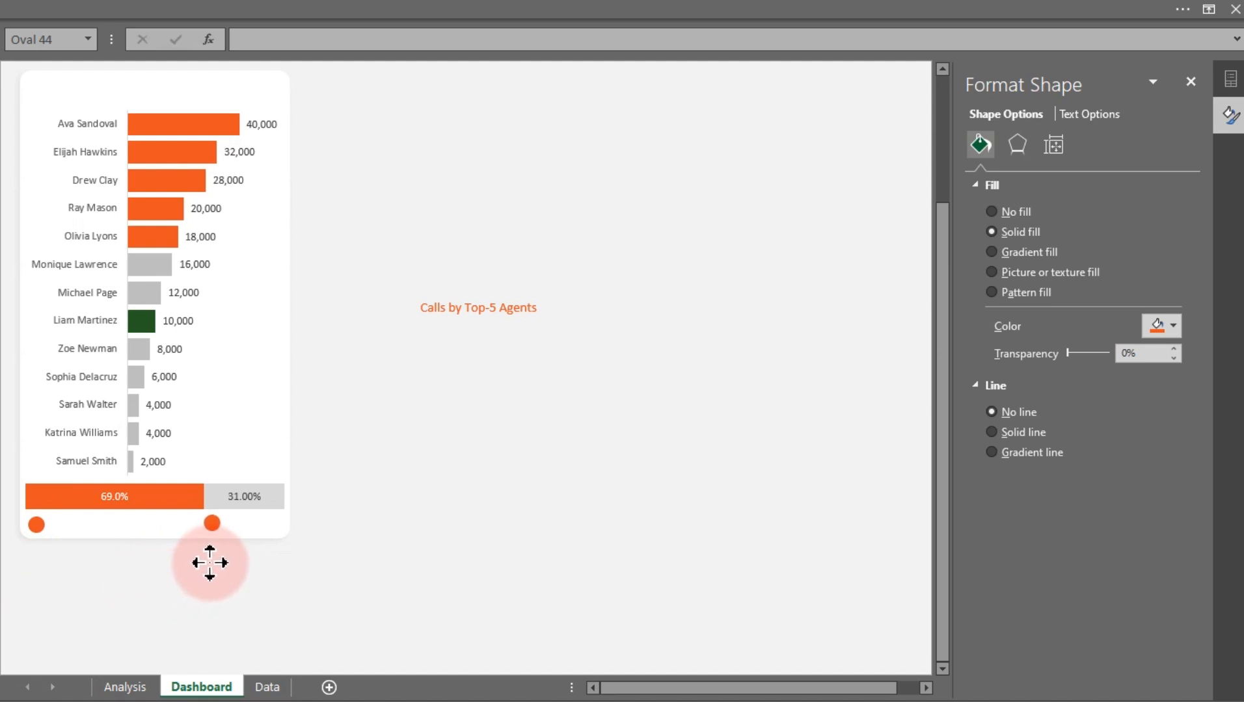
Duplicate the "Calls by Top-5 Agents" label and place the copy beside the left orange circle under the progress bar
click(455, 309)
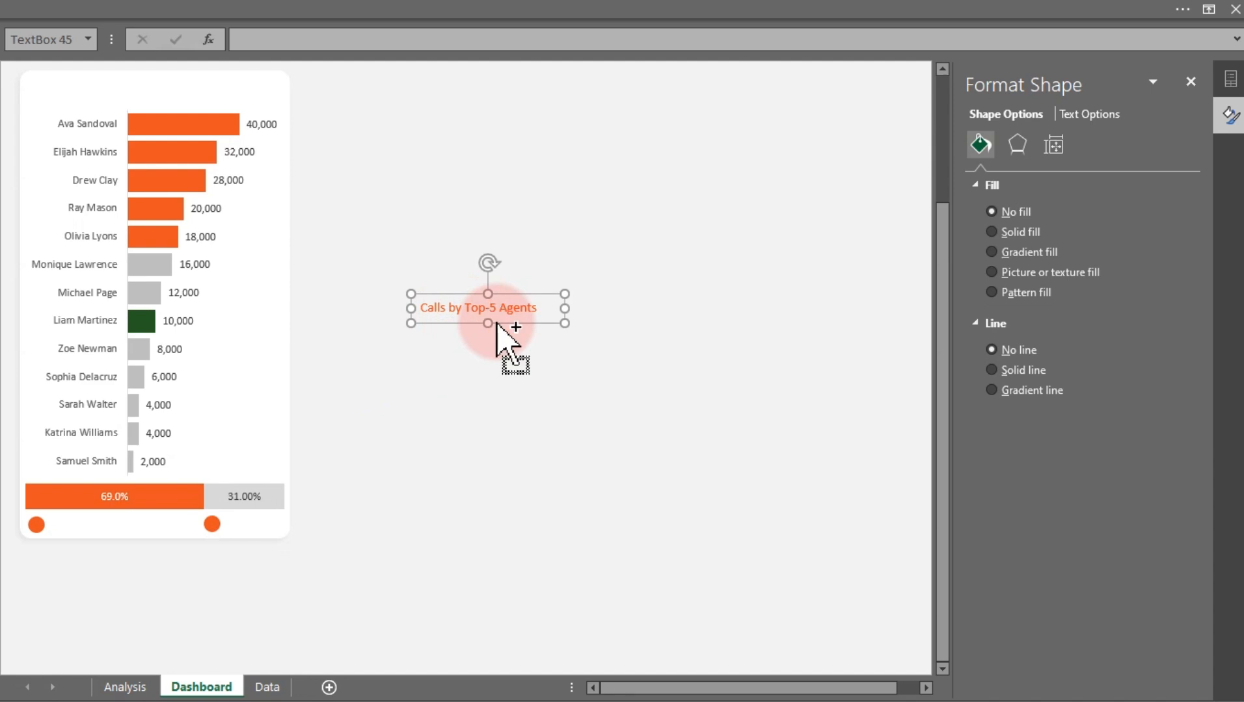
drag(498, 323, 135, 536)
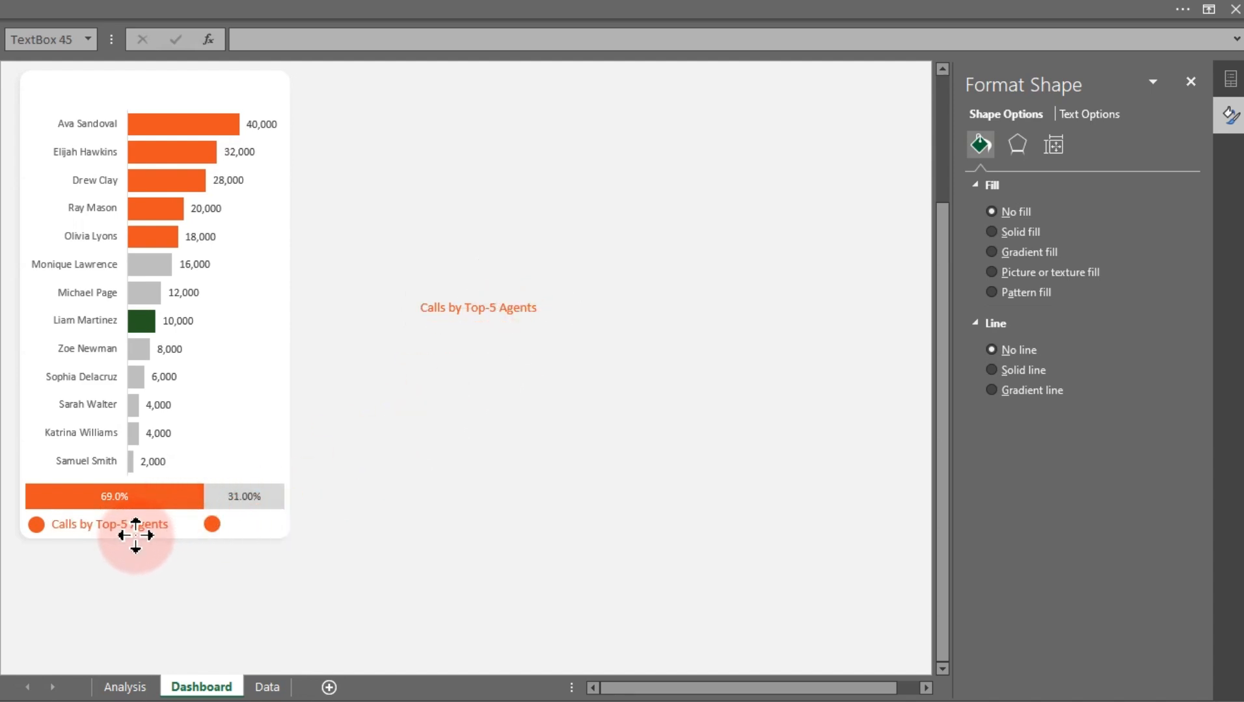
Retype the remaining label's text as "Others"
click(488, 309)
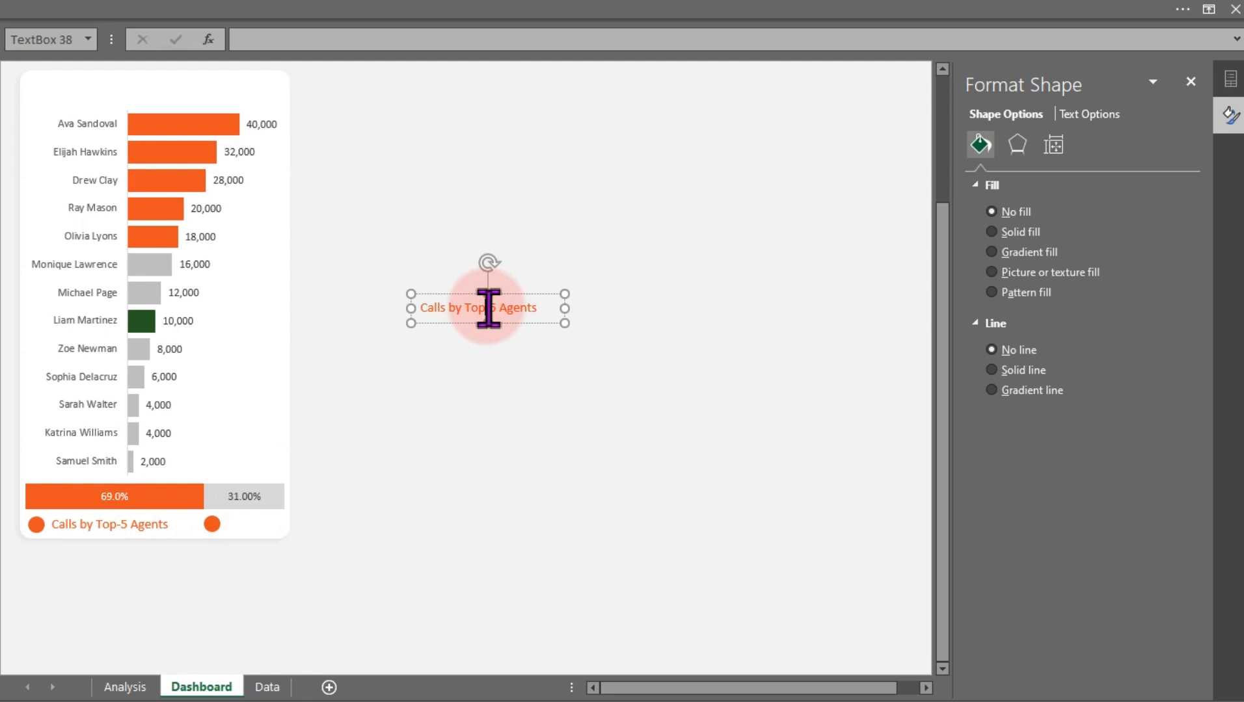
triple_click(488, 308)
text(Others)
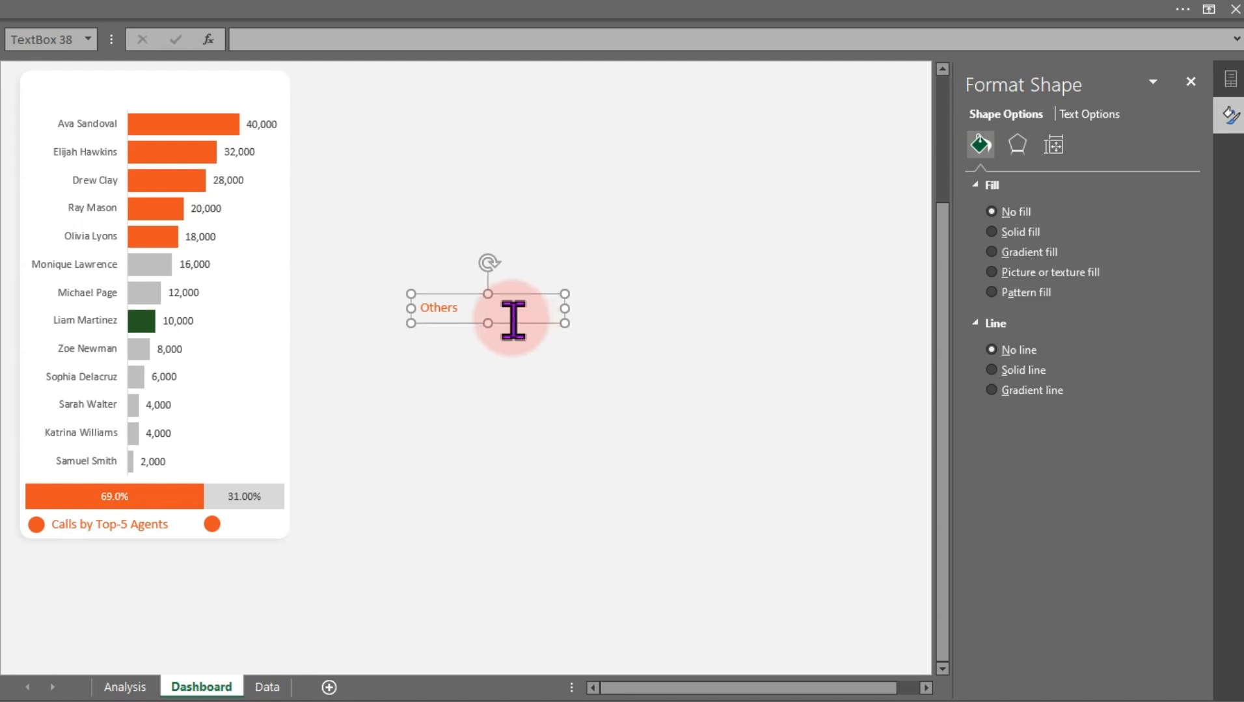
Color the Others label text dark gray and move it beside the right circle
click(1076, 115)
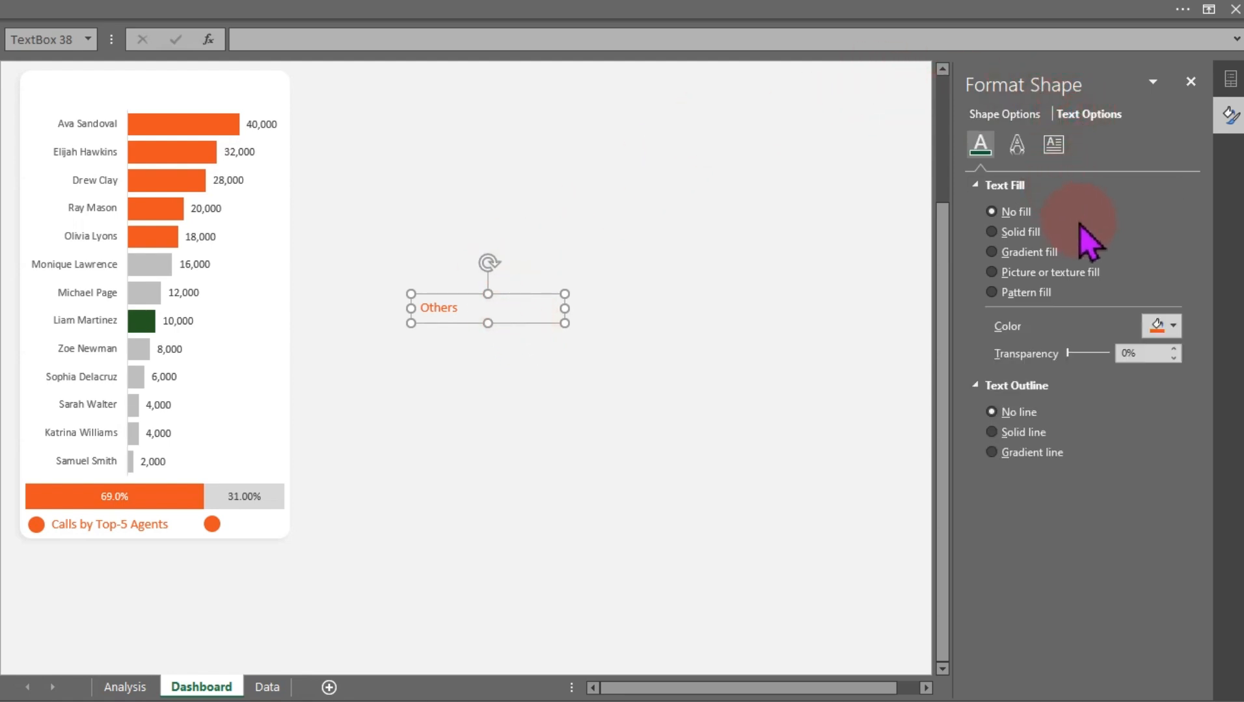
click(1172, 327)
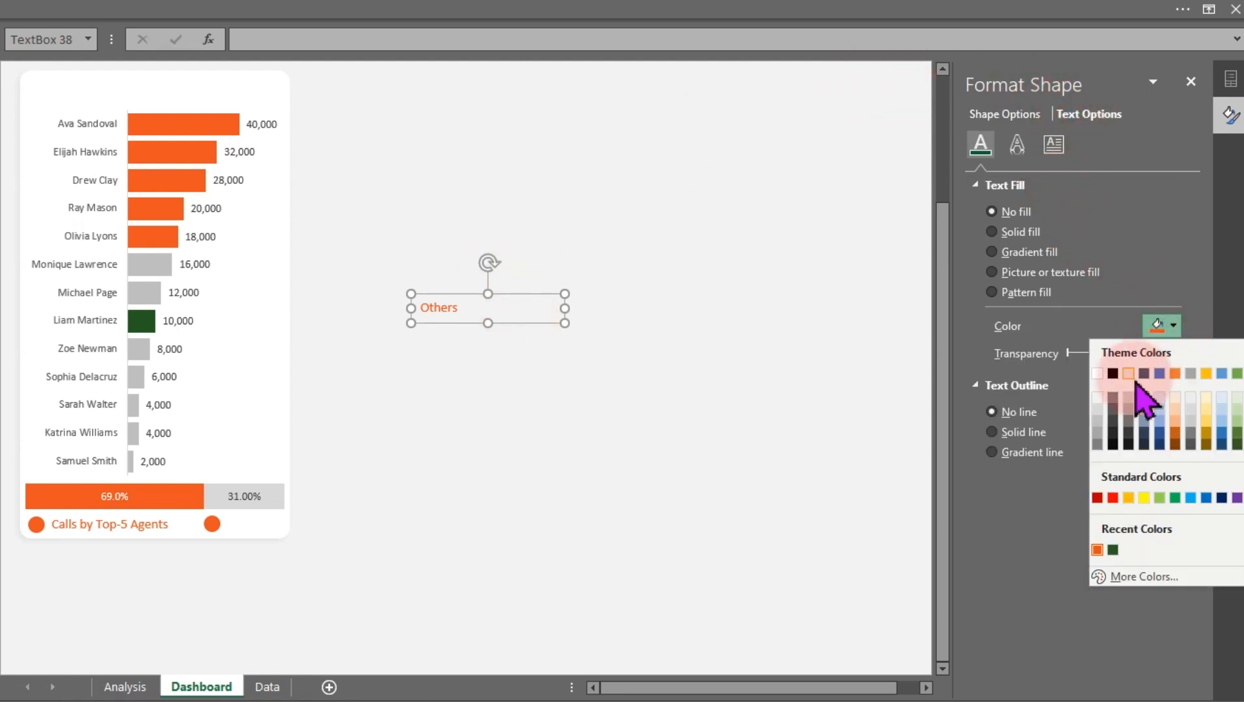
click(1113, 421)
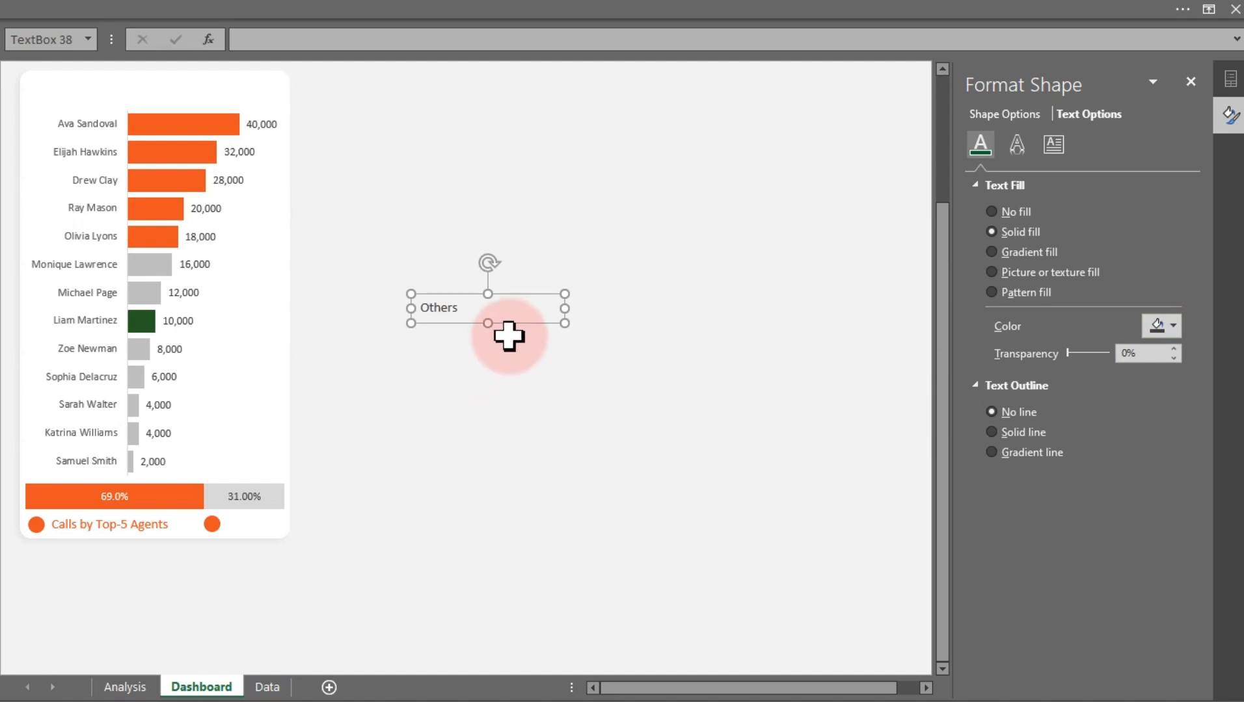
drag(561, 322, 278, 532)
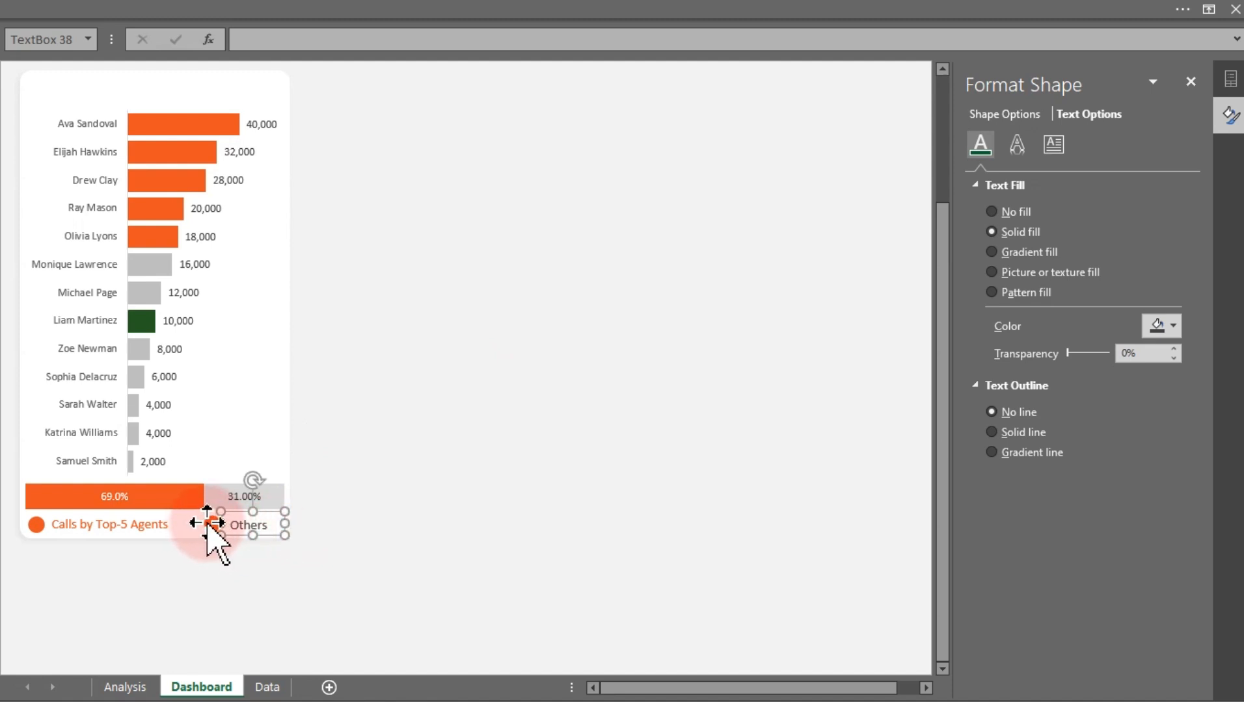
Fill the right circle under the progress bar with light gray
click(374, 523)
click(212, 524)
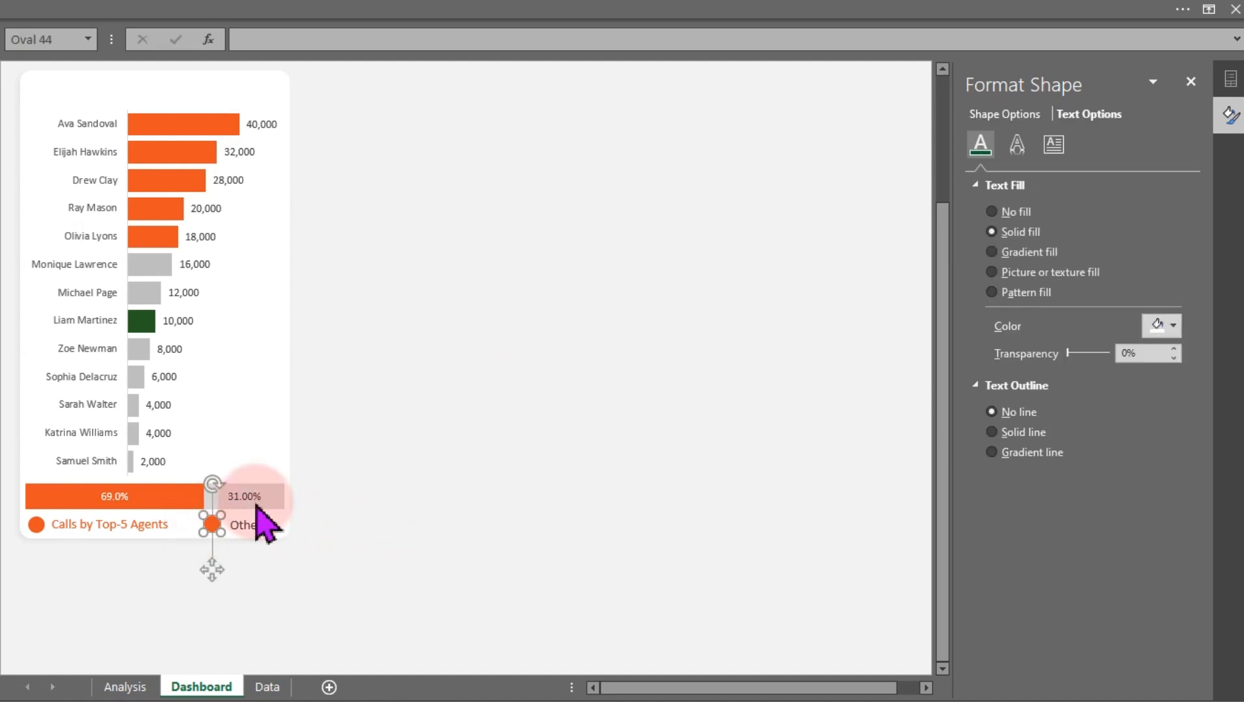
click(983, 116)
click(1171, 327)
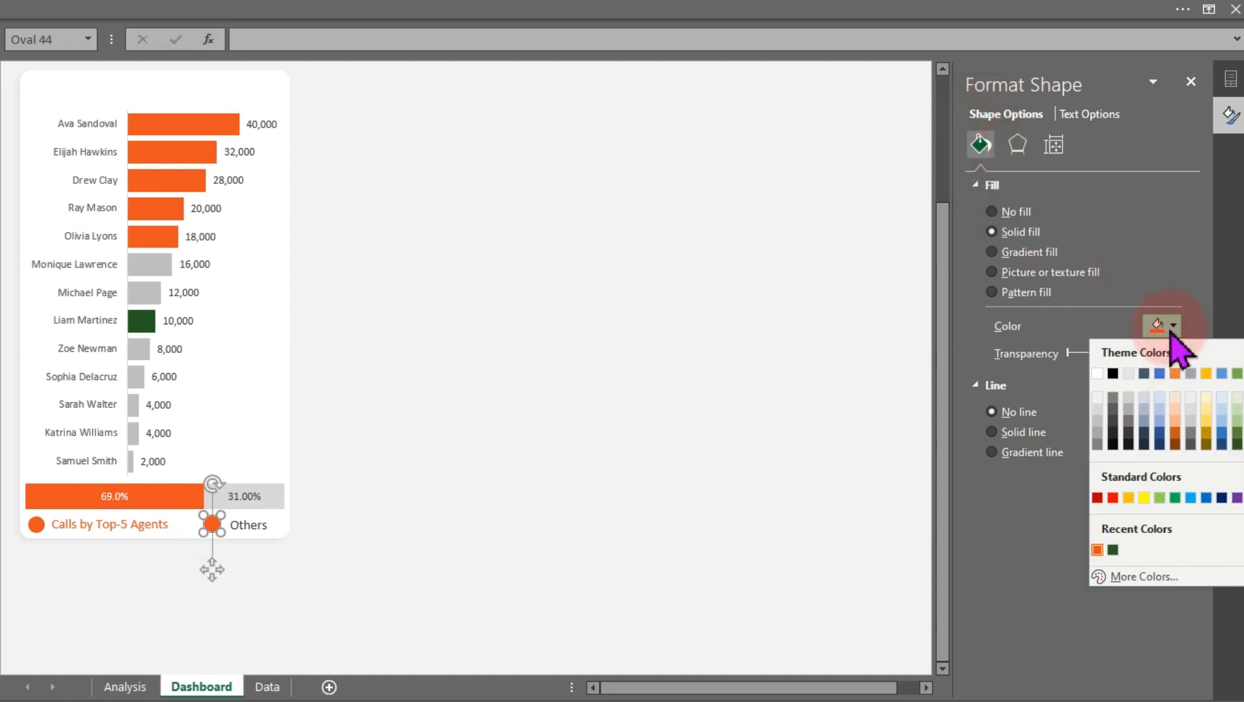
click(1096, 423)
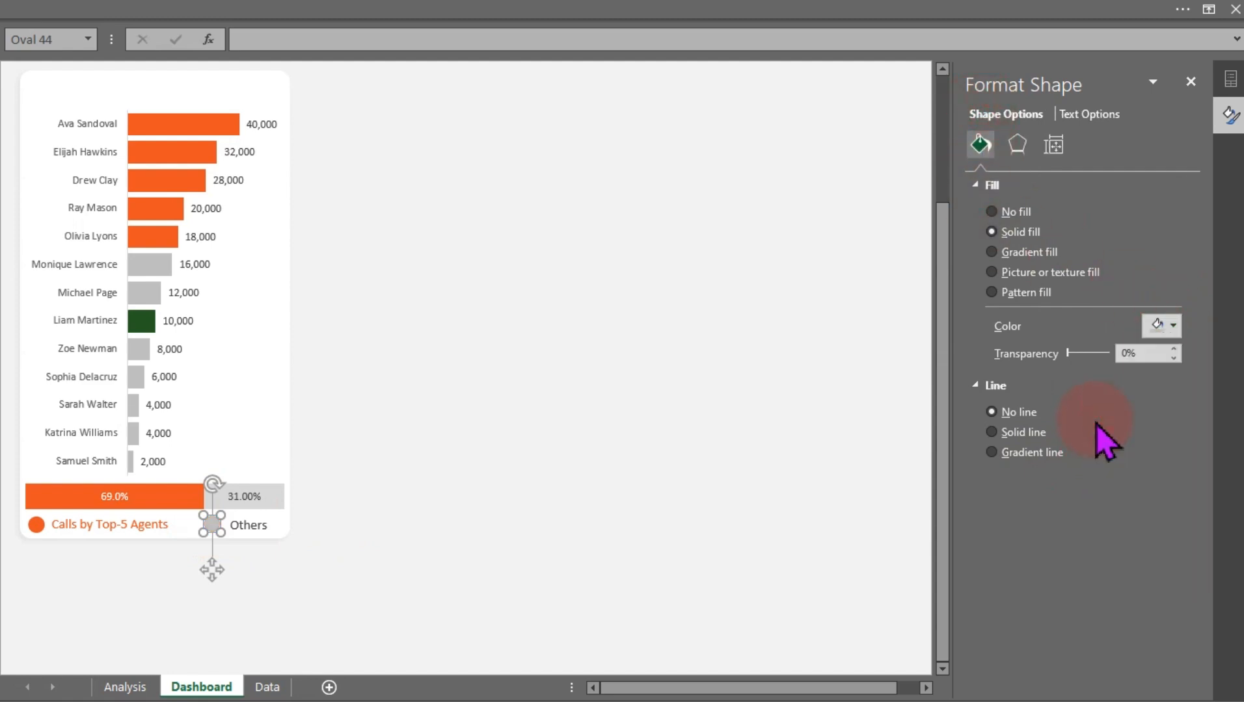
click(554, 416)
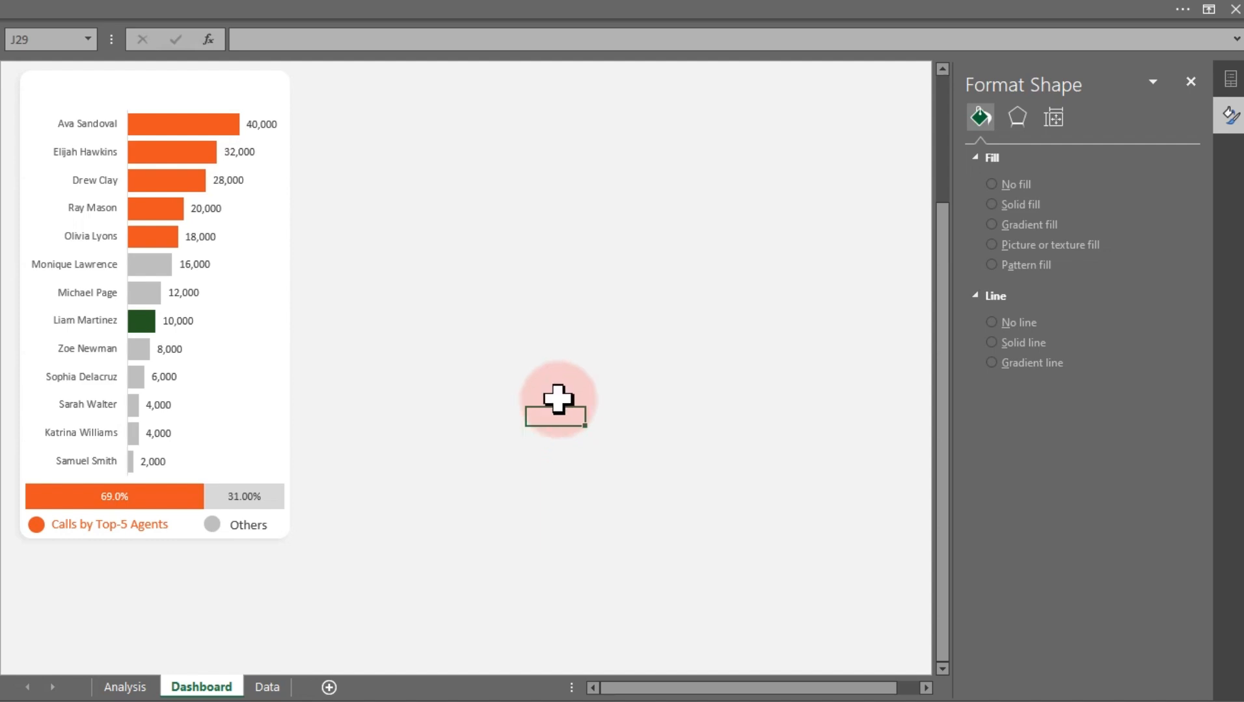
Hide the formula bar so the dashboard shows without it
scroll(554, 416, up, 3)
click(495, 3)
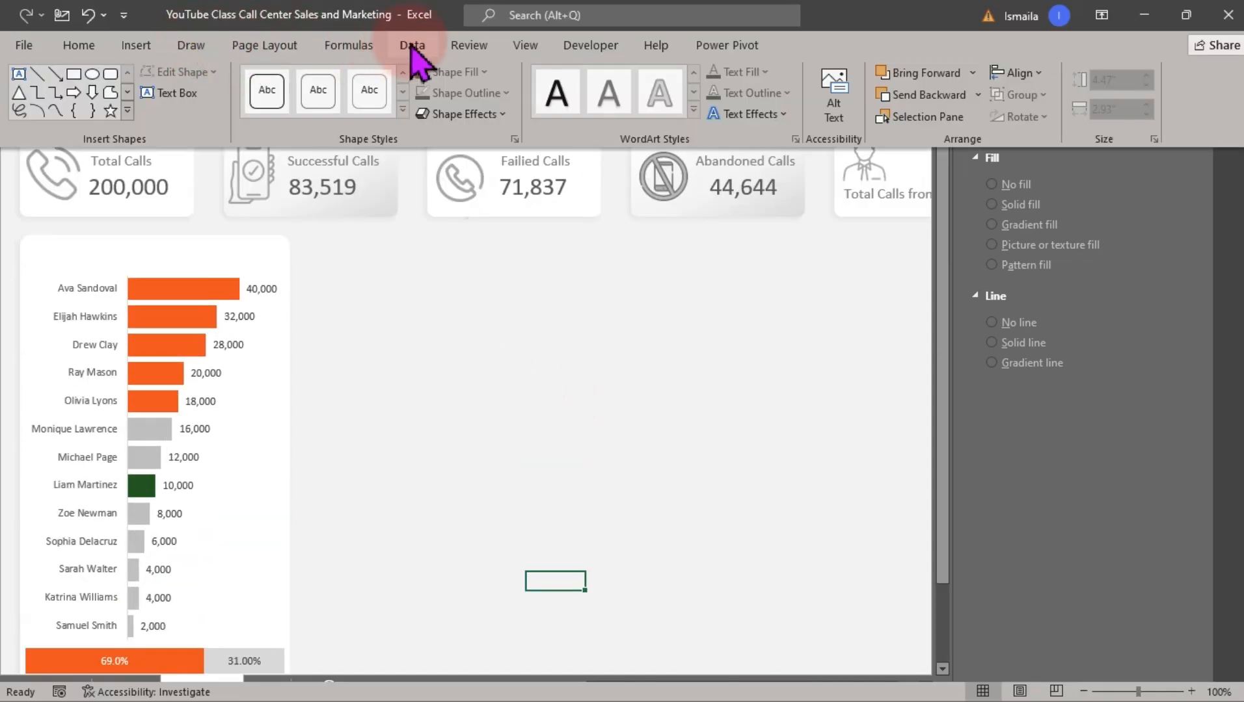
click(525, 44)
click(279, 79)
click(541, 320)
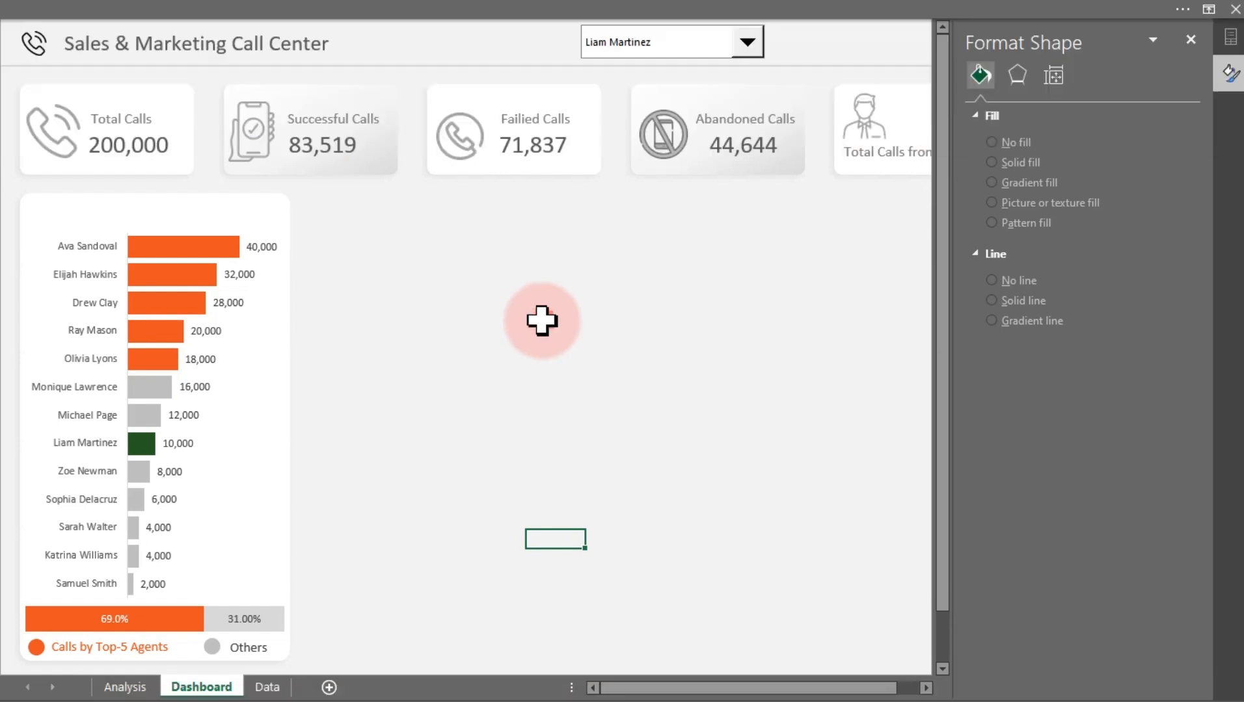
Test the agent drop-down by selecting two other agents in turn
click(716, 46)
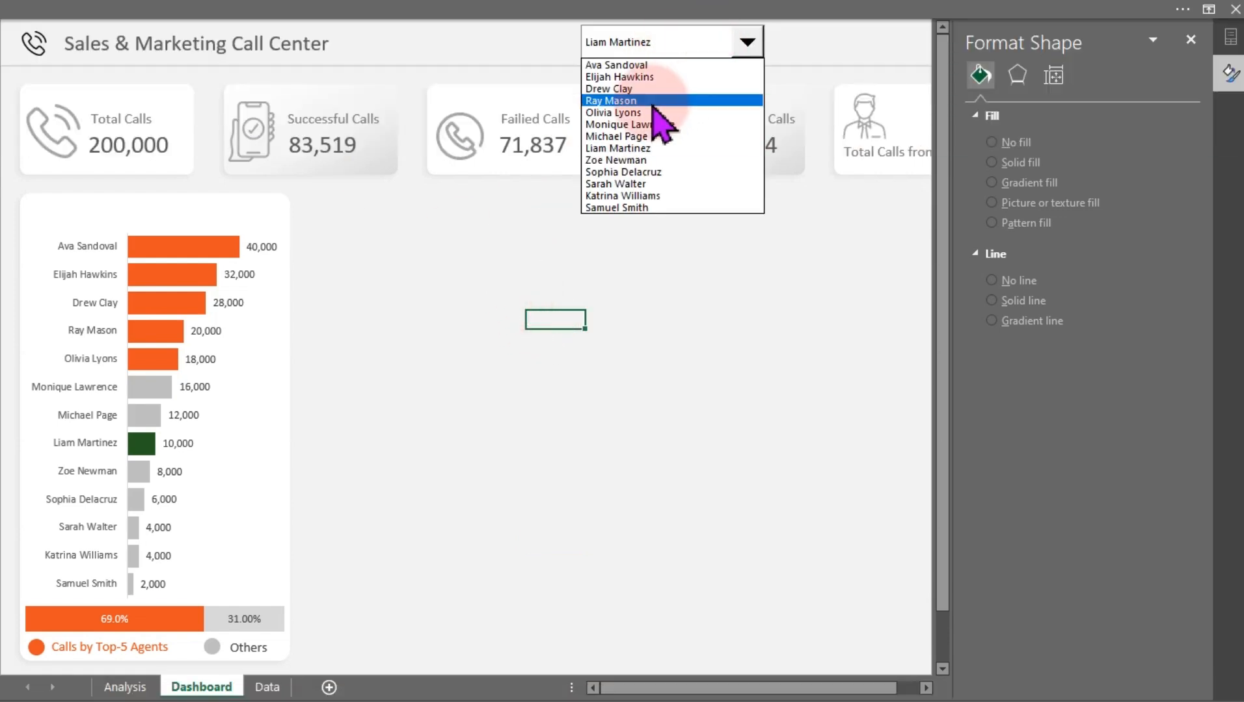
click(651, 104)
click(685, 46)
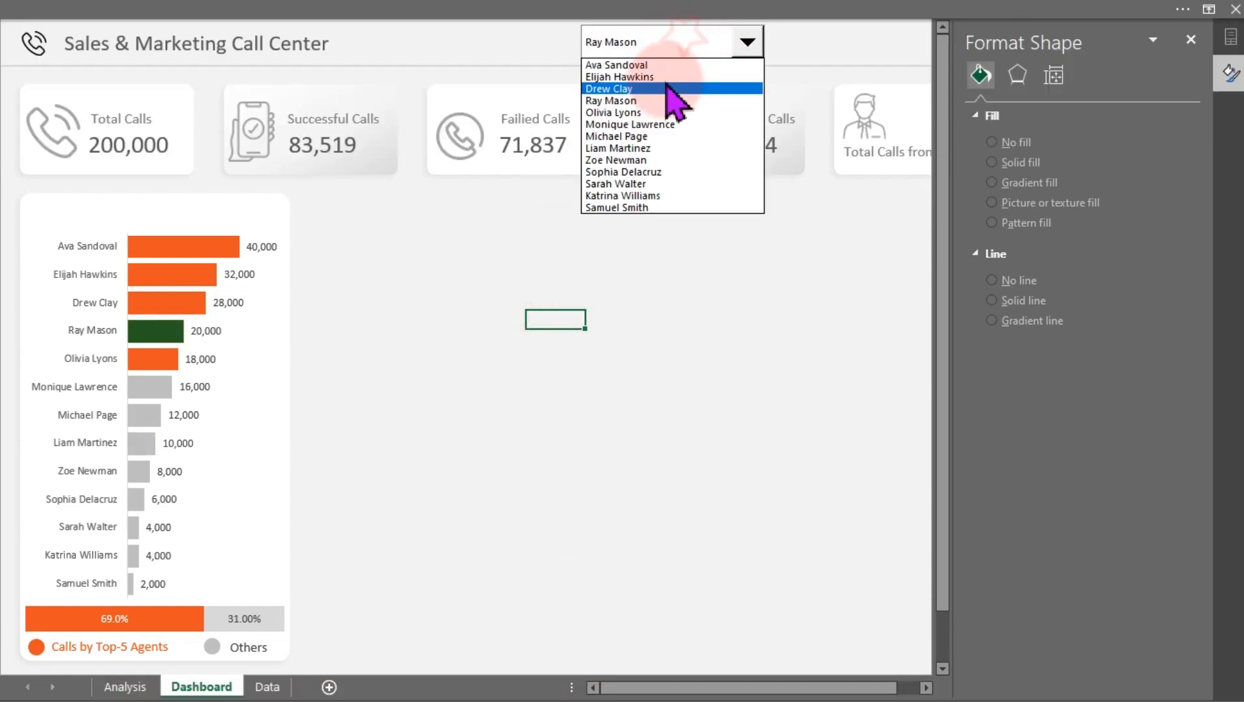
click(650, 173)
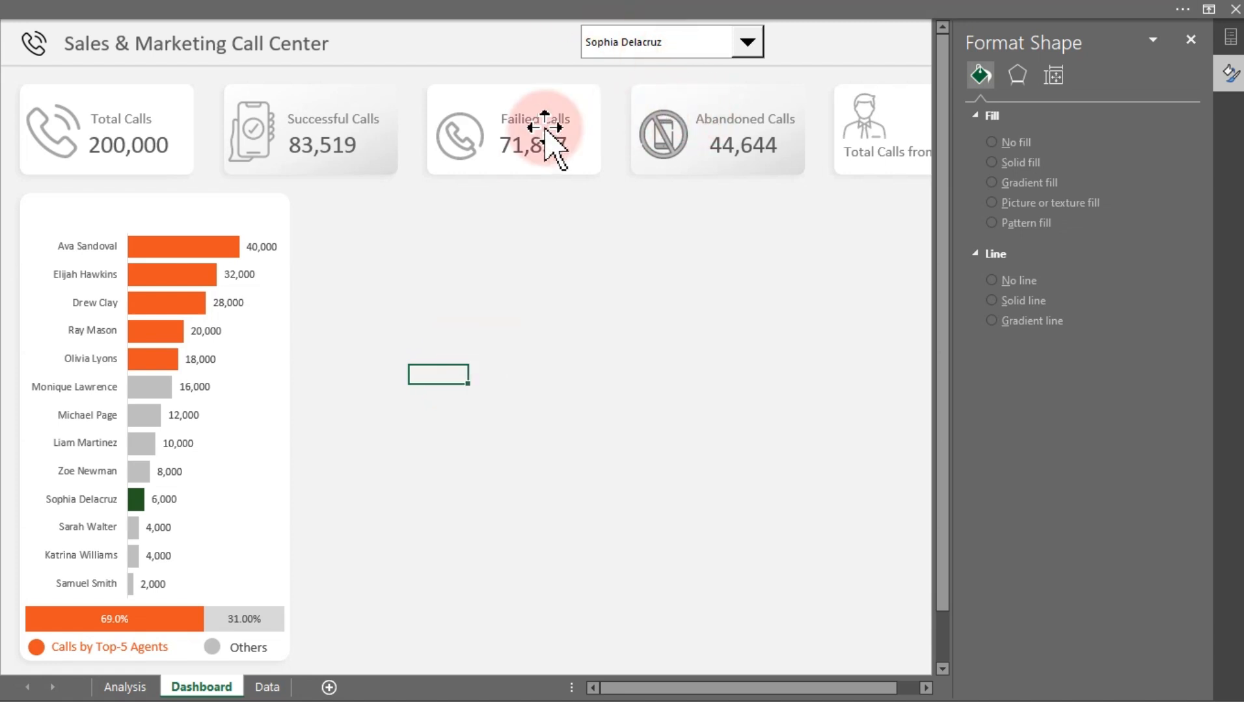
Switch to OneNote to review the client's dashboard layout sketch, then minimize it
mouse_move(142, 511)
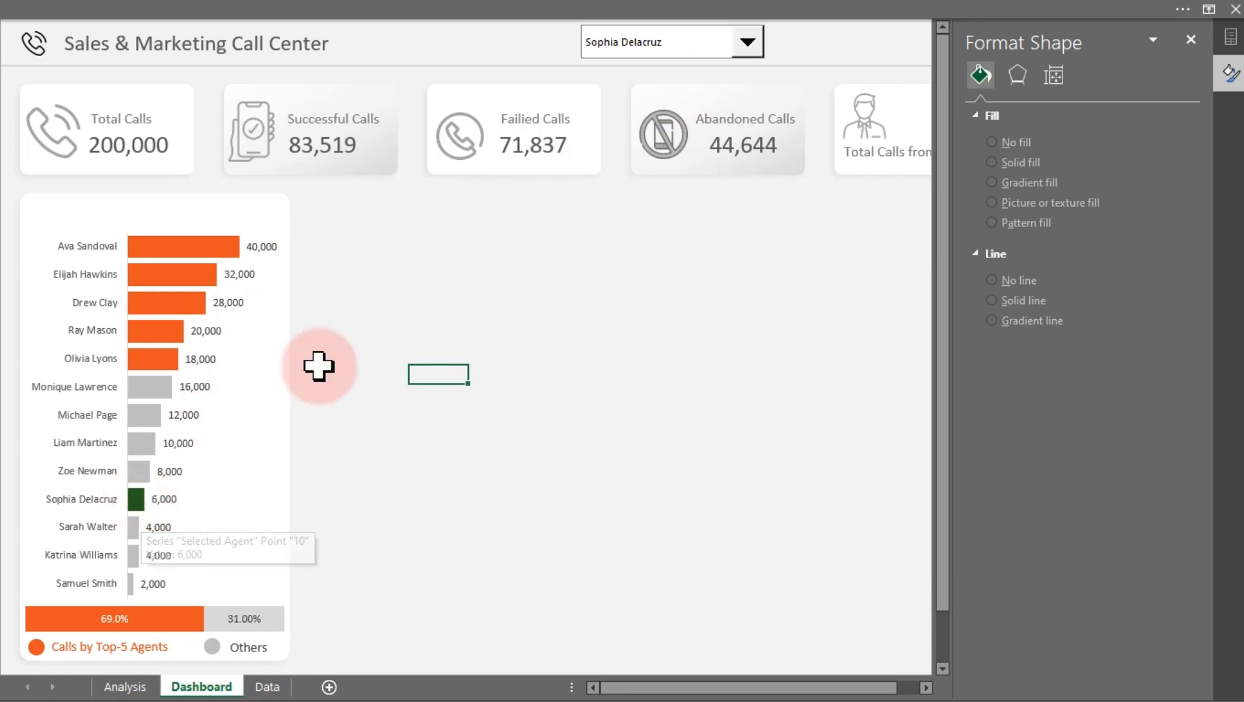
click(431, 245)
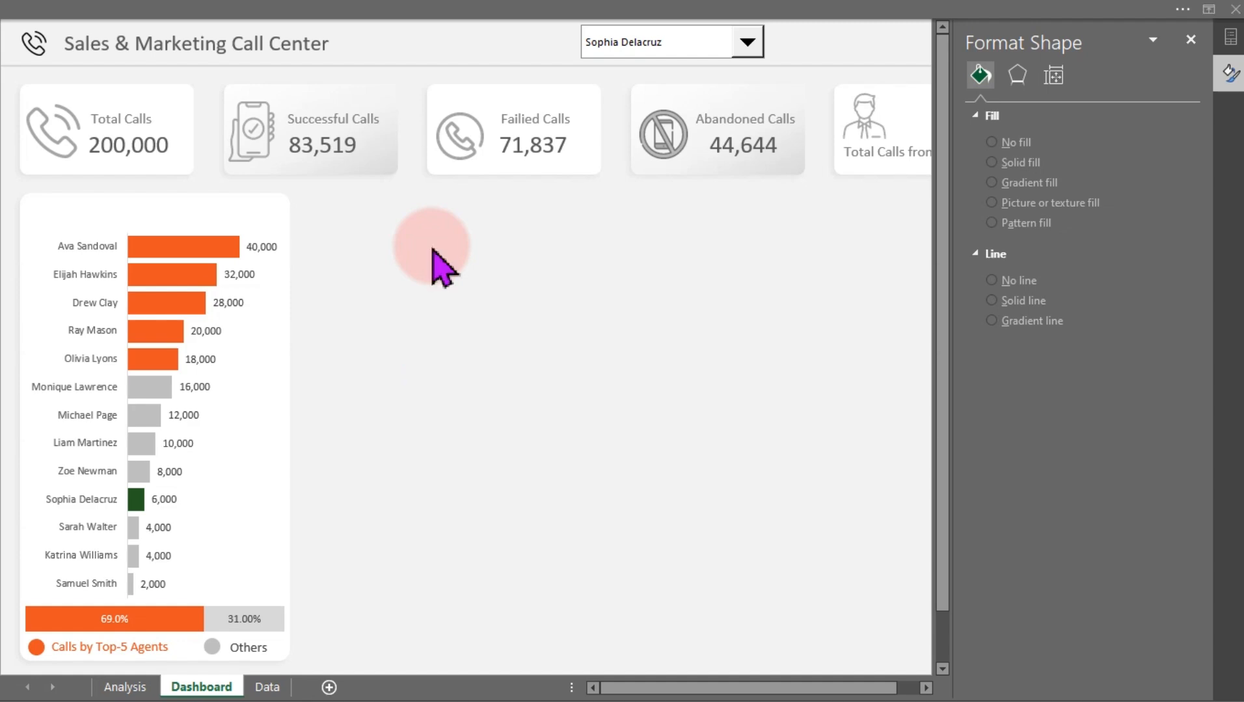
key(super)
click(808, 680)
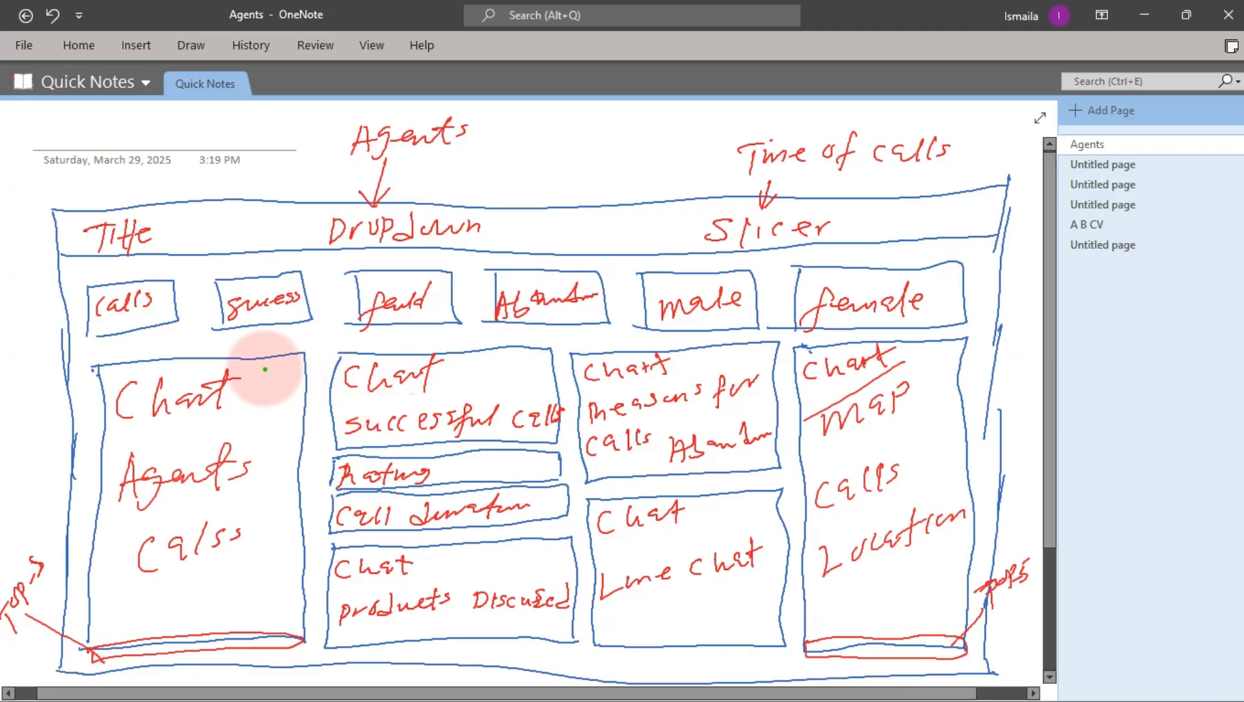
drag(55, 200, 1017, 241)
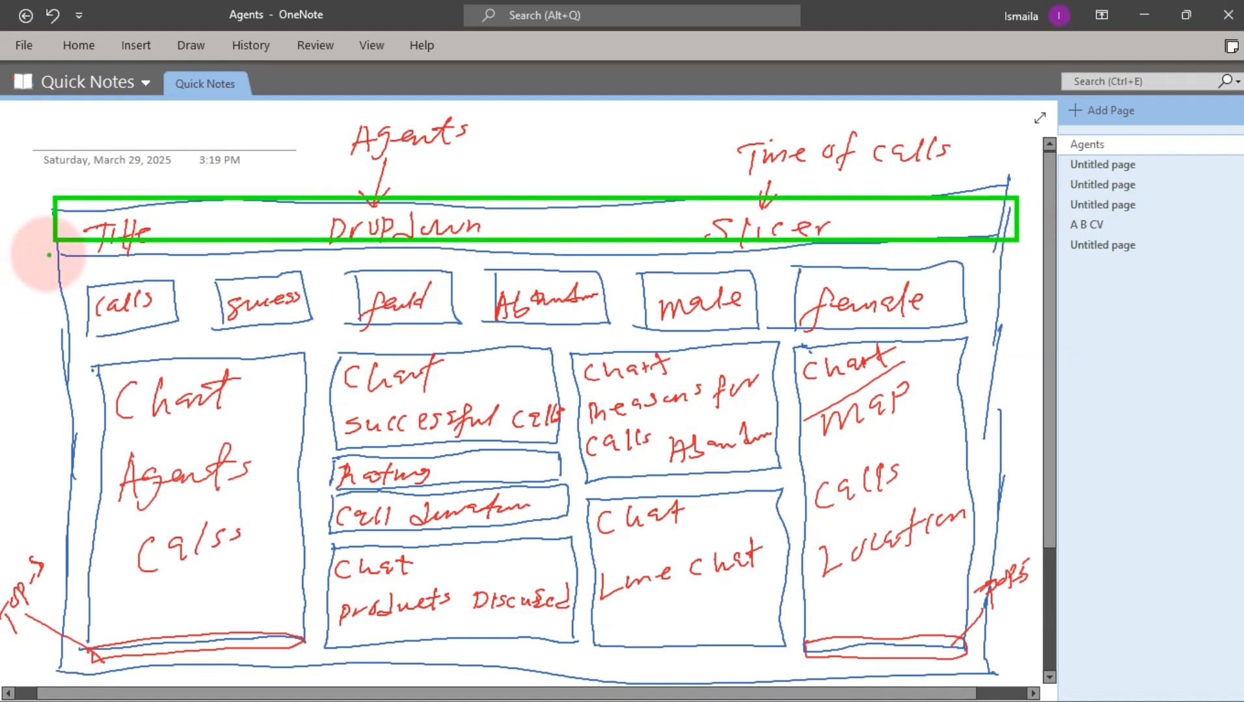
drag(49, 255, 1009, 338)
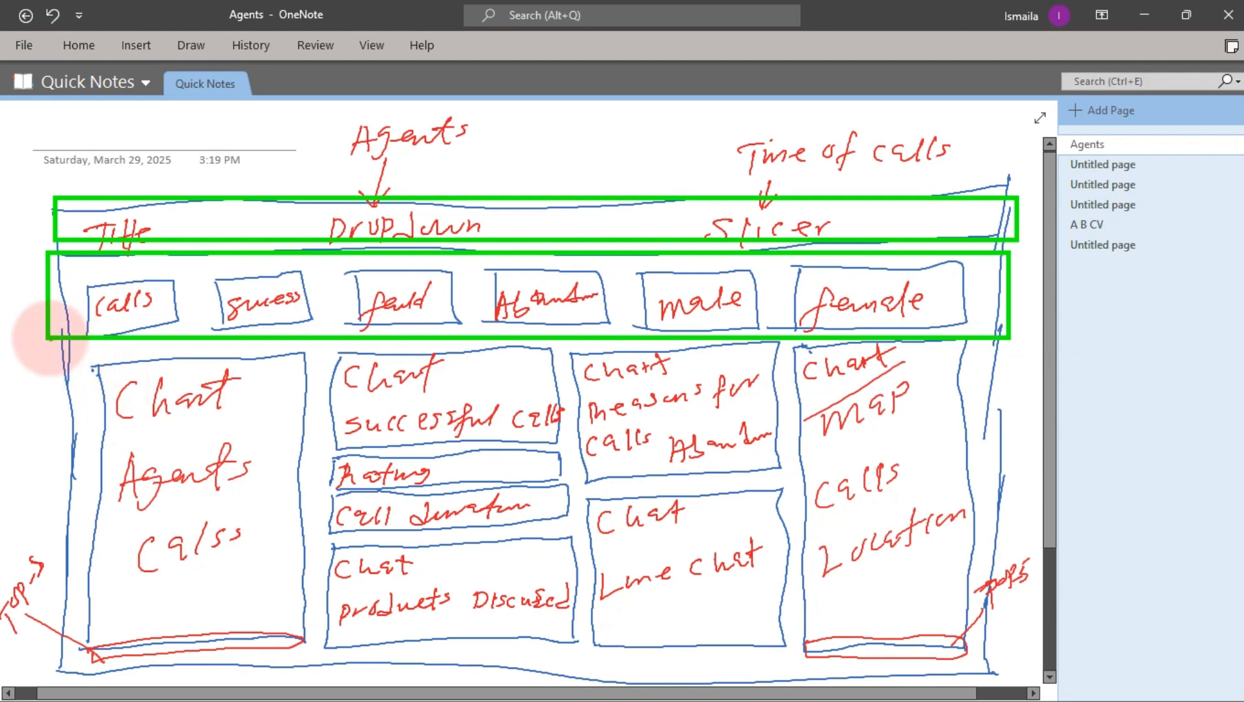
drag(48, 339, 302, 663)
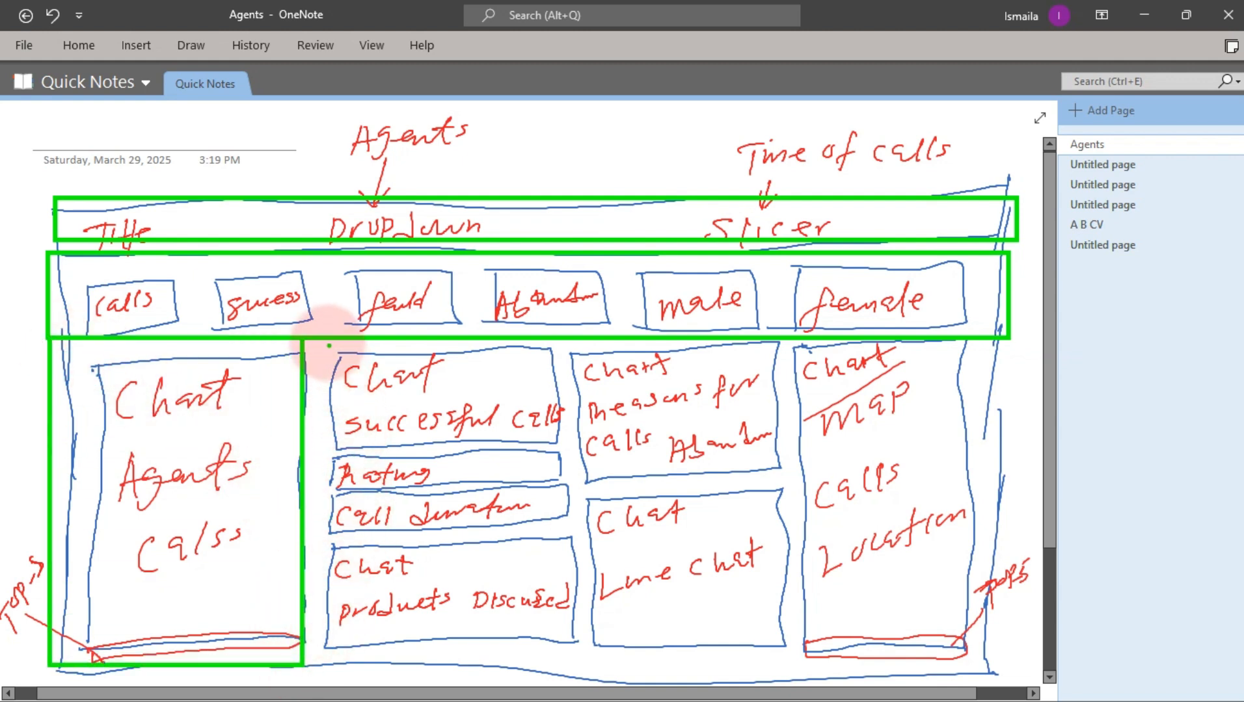
drag(327, 343, 561, 438)
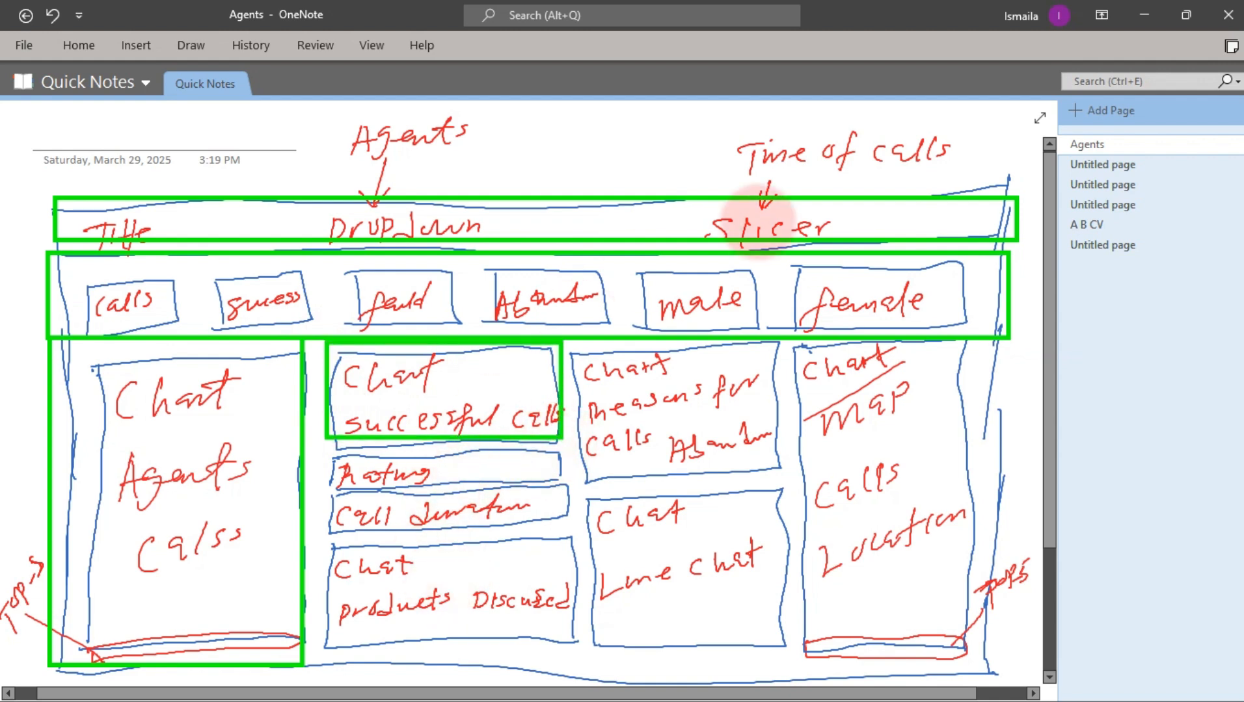
key(Escape)
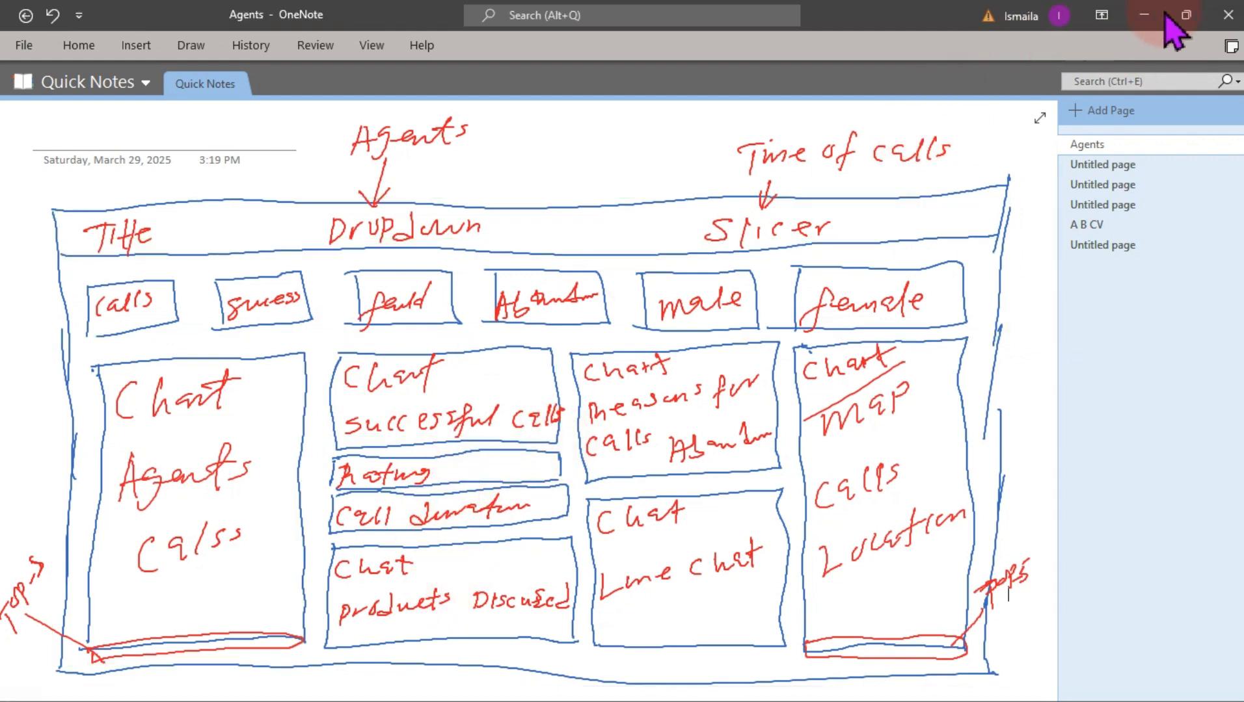
click(1153, 16)
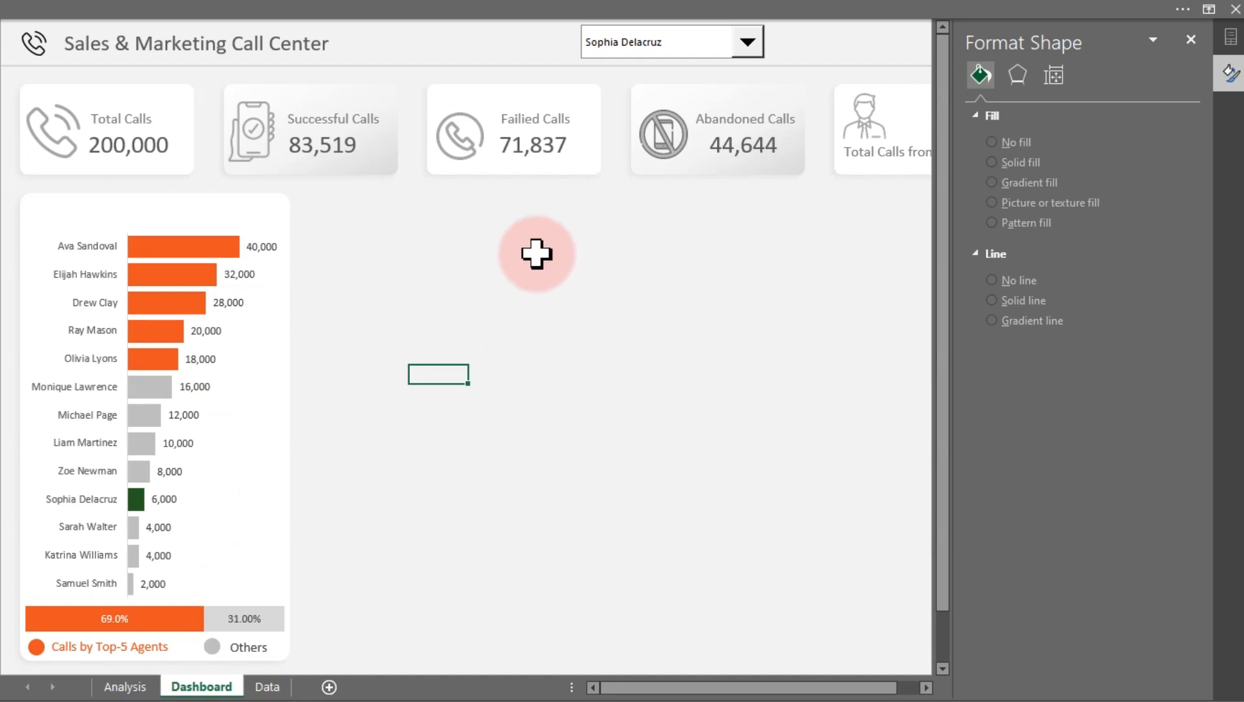
Copy the "Successful Calls" label onto the top of the agent chart card and retitle it "Total Calls by Agent"
click(255, 195)
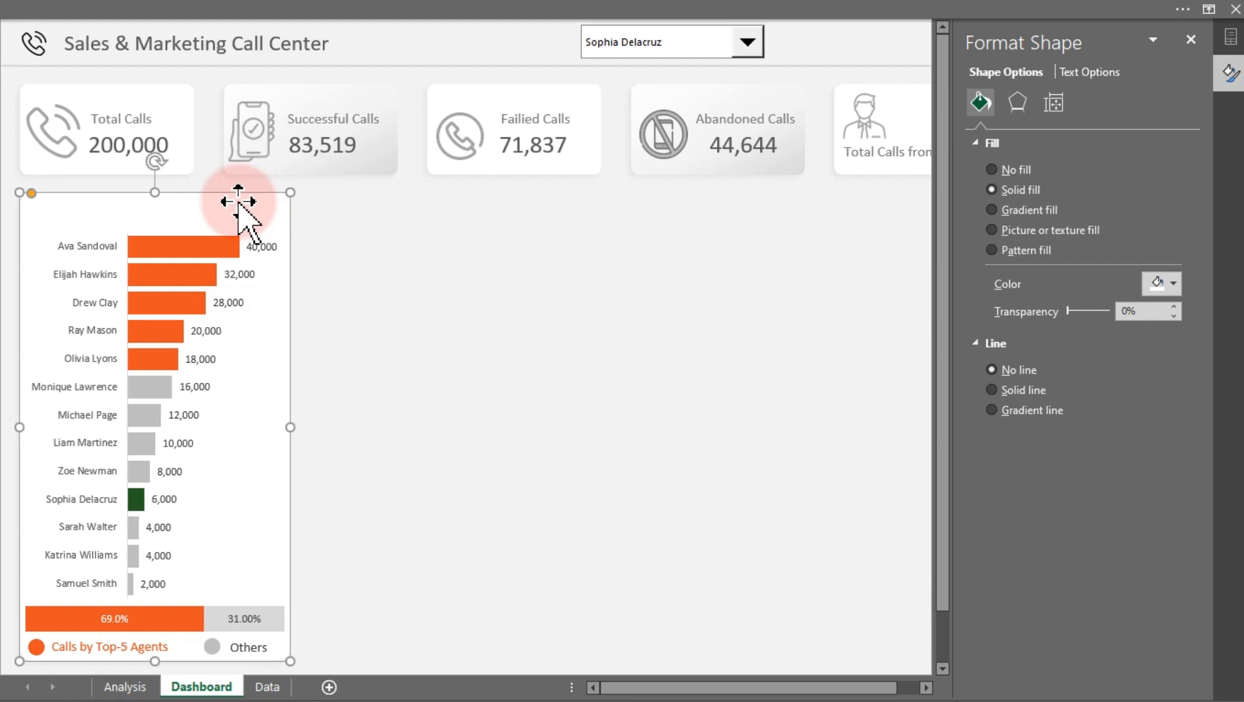
click(200, 45)
click(298, 120)
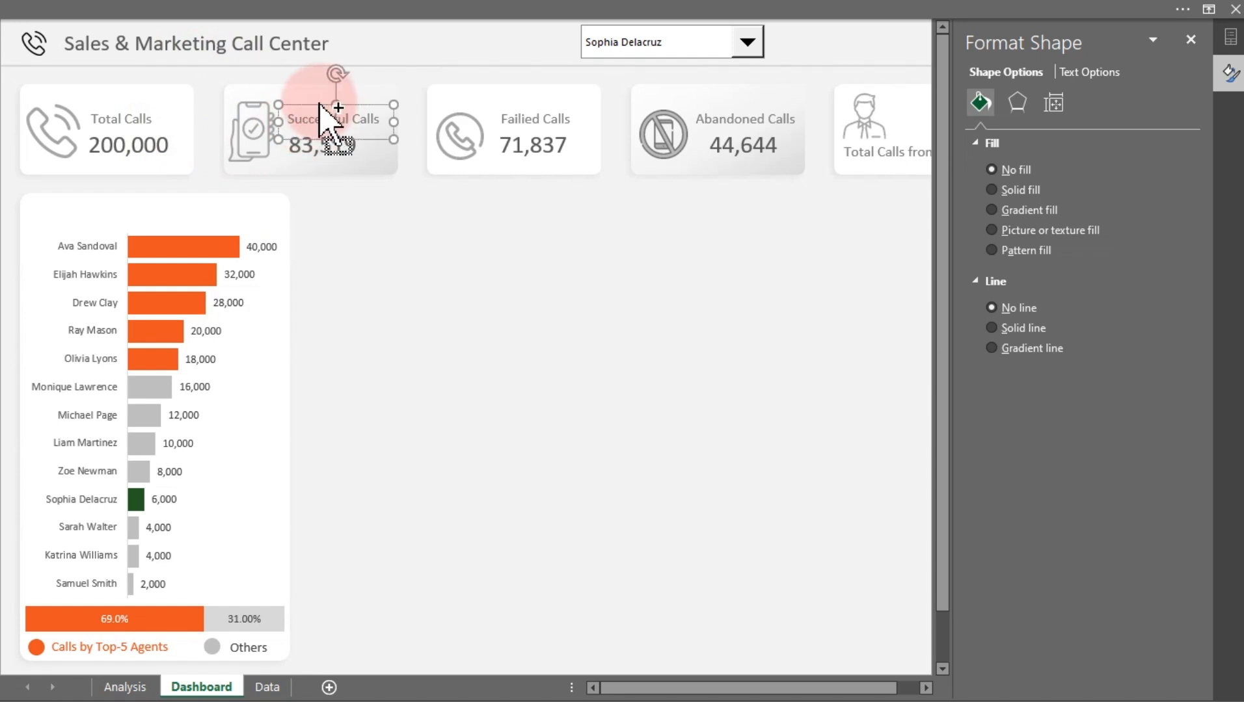
drag(395, 130, 282, 232)
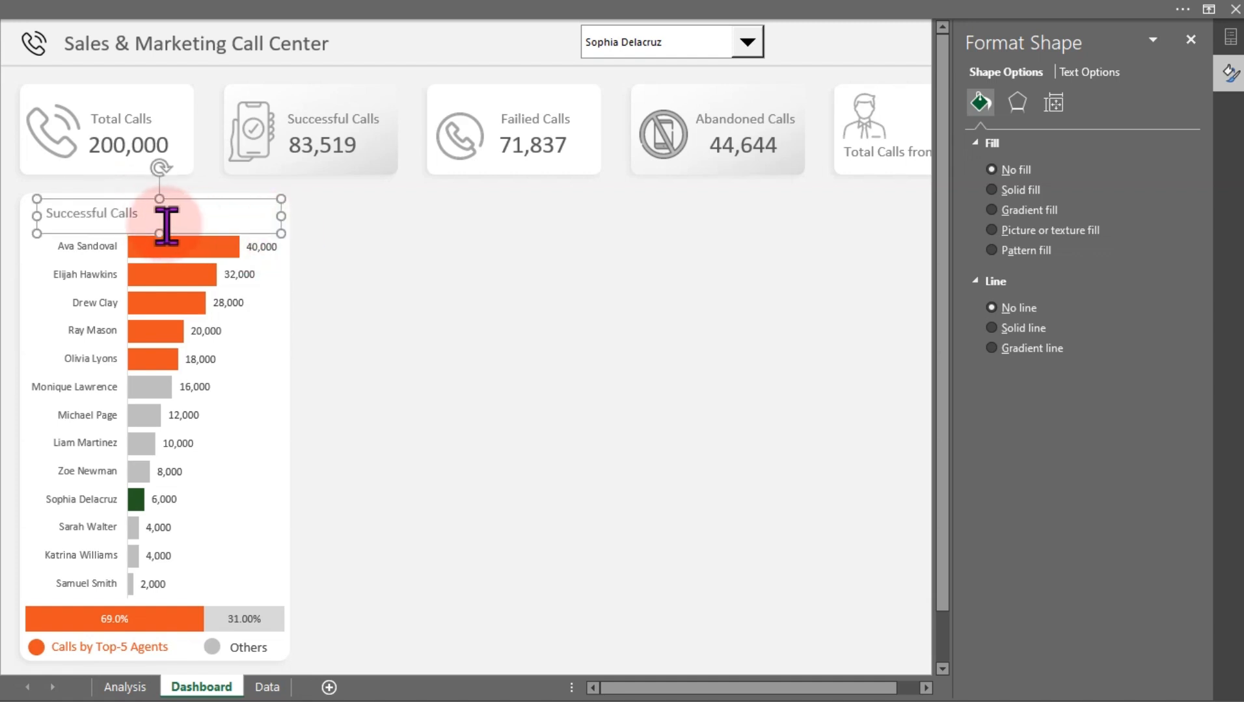
click(148, 217)
triple_click(148, 217)
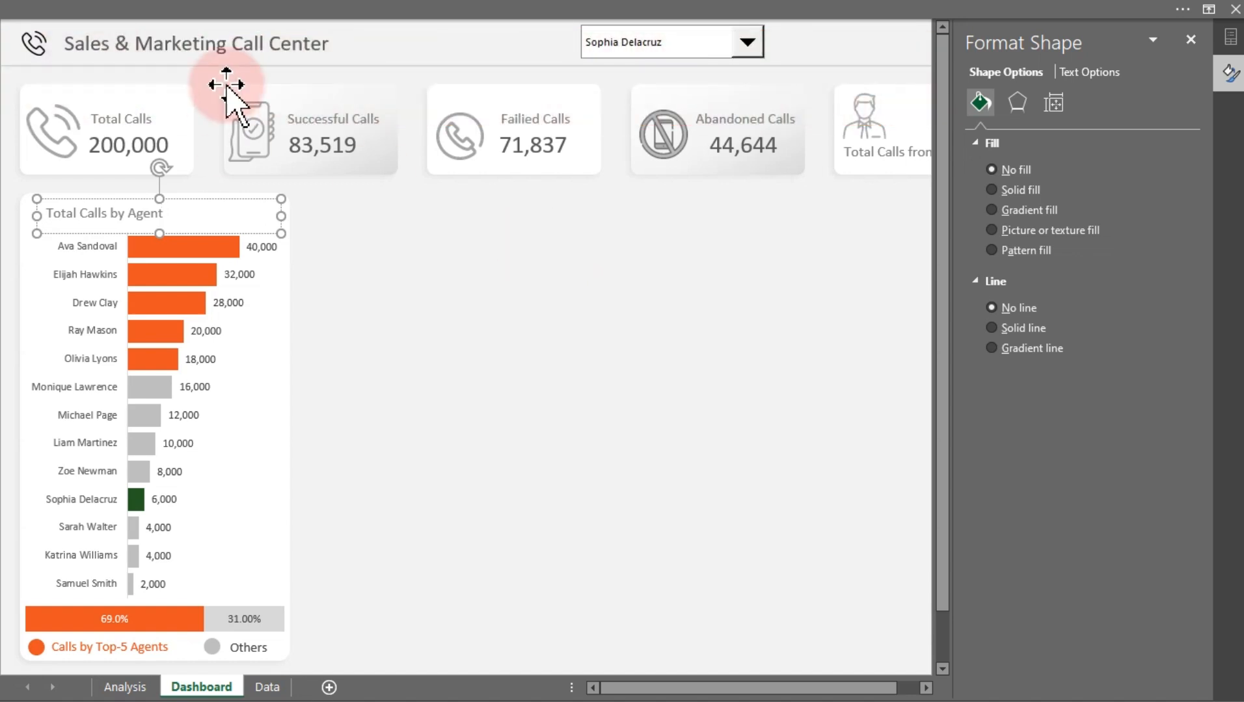
Set the chart title's font size to 14 and center-align its text
click(199, 199)
click(156, 17)
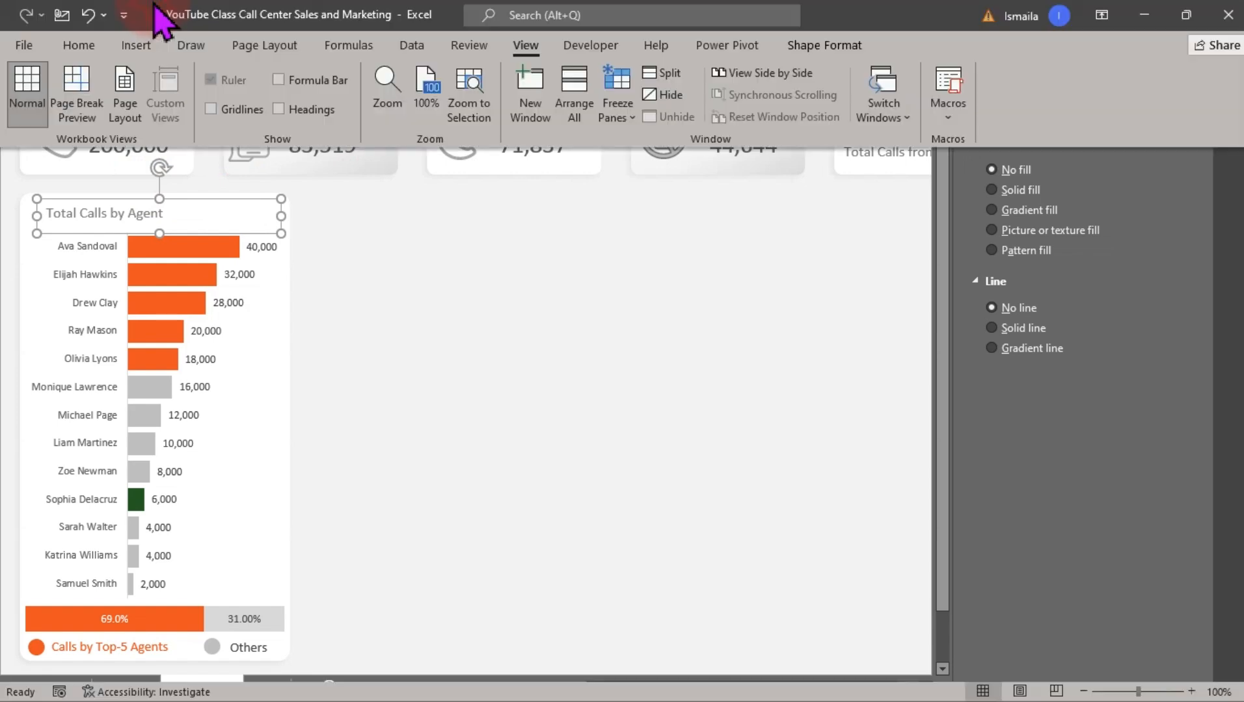
click(77, 45)
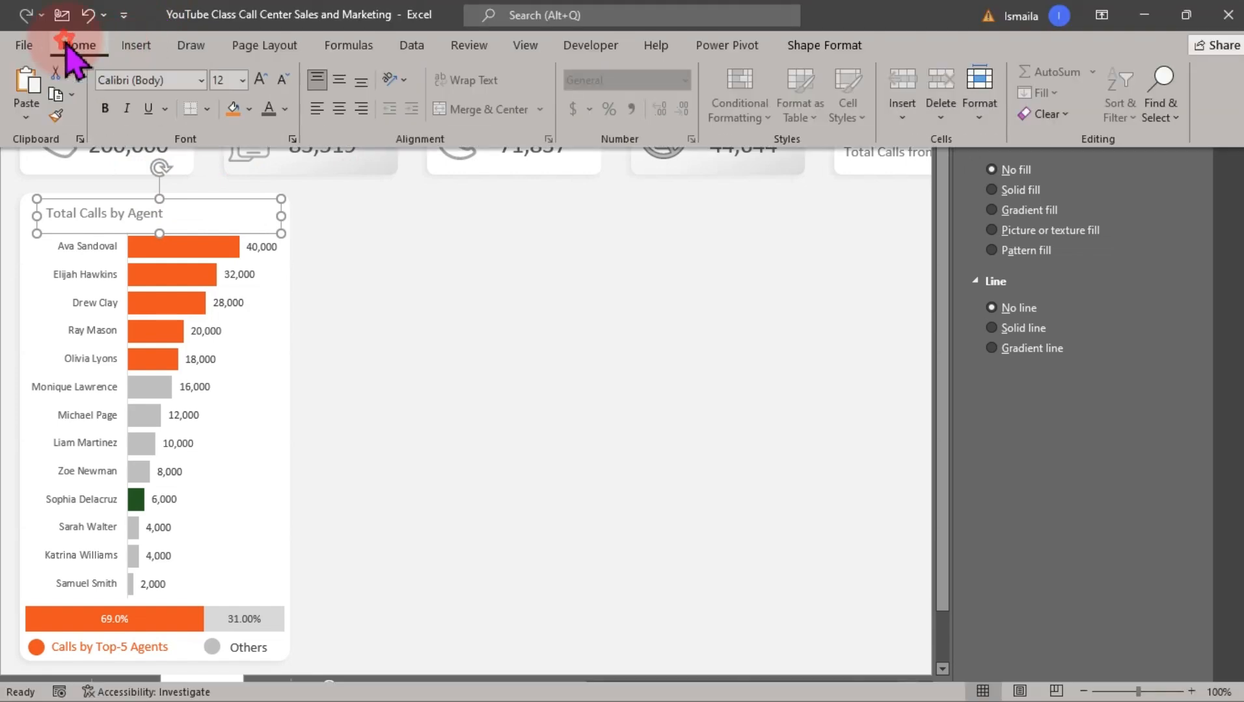
click(261, 79)
click(261, 79)
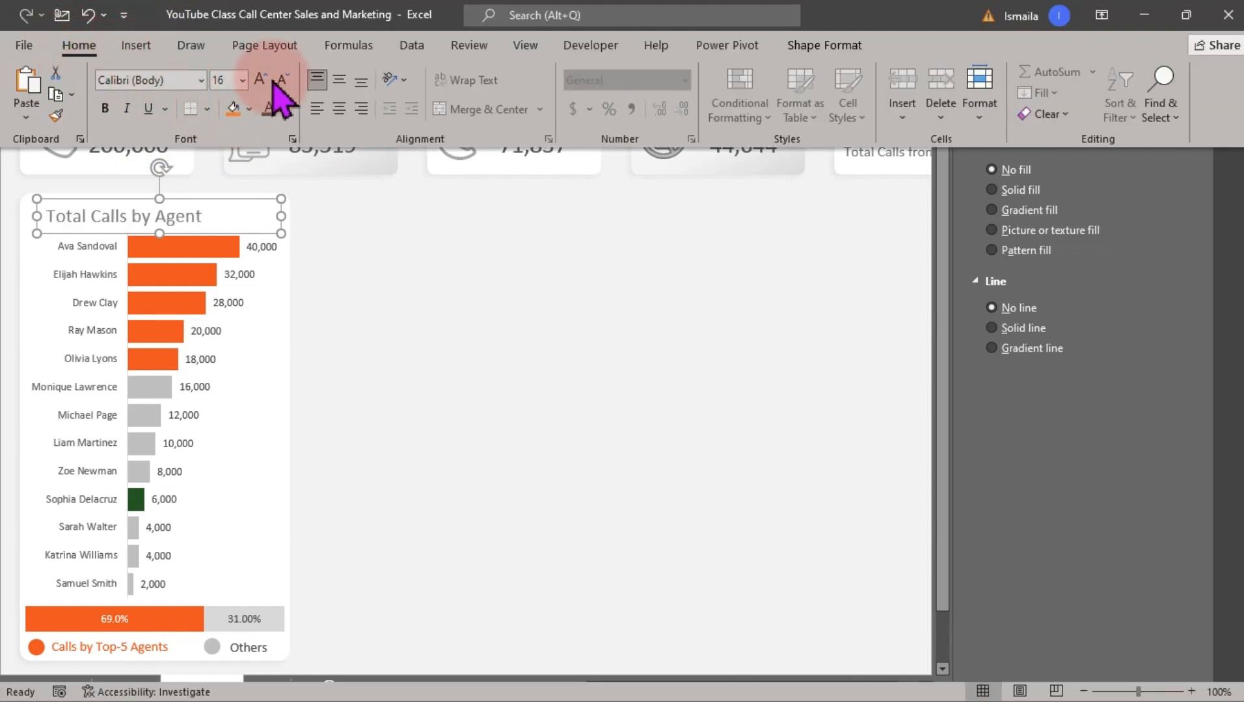
click(283, 80)
click(279, 218)
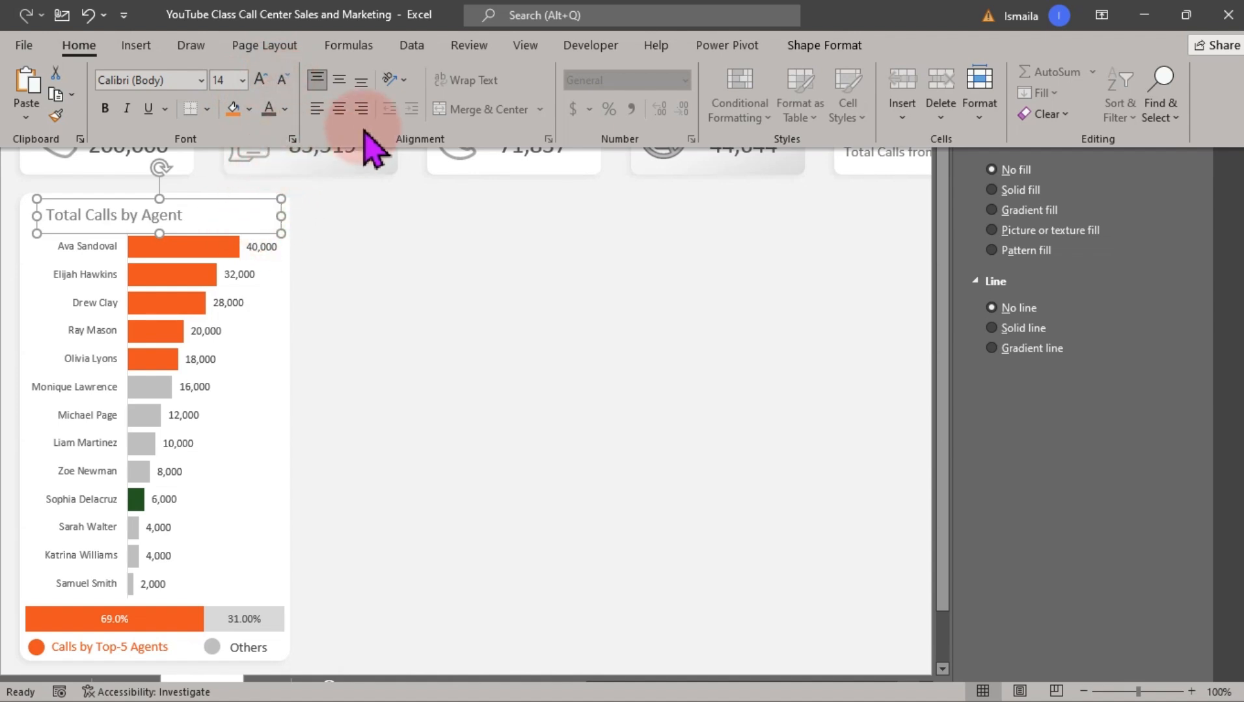
click(340, 106)
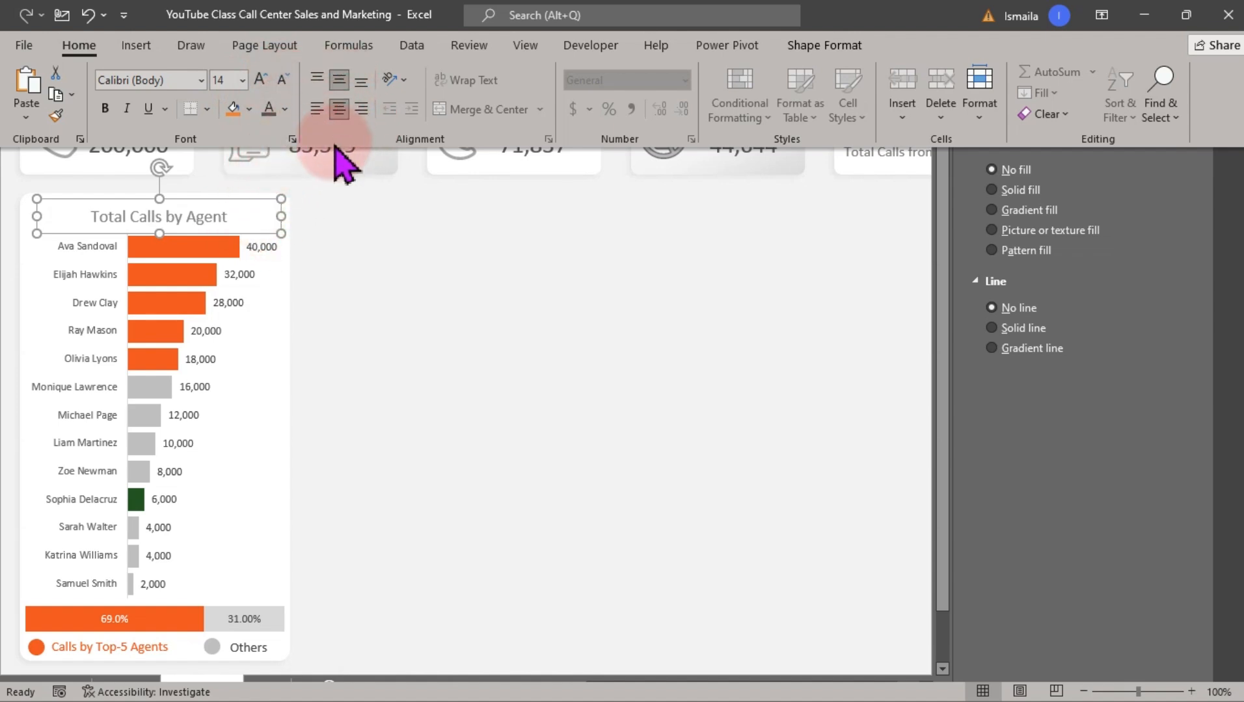
Nudge the "Total Calls by Agent" title slightly upward on the chart card and deselect it
click(250, 197)
drag(251, 198, 251, 195)
click(390, 249)
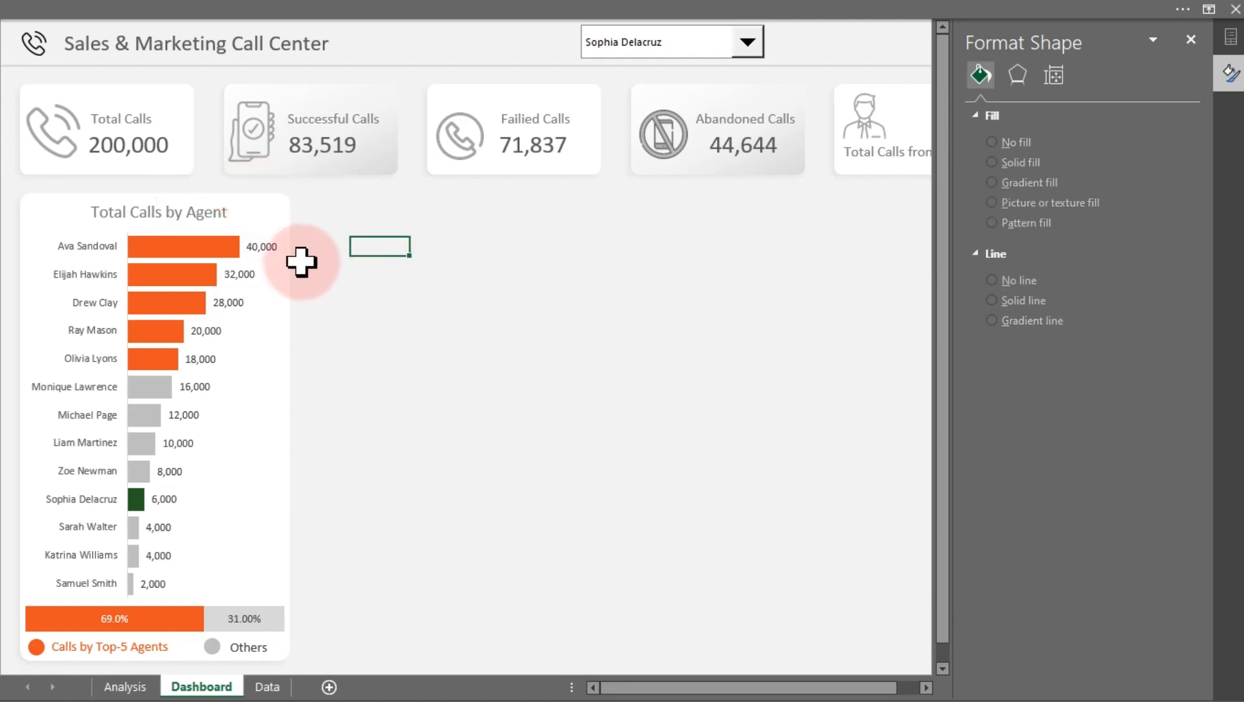
Duplicate the agent chart card's white background and place the copy beside the agent chart
click(289, 217)
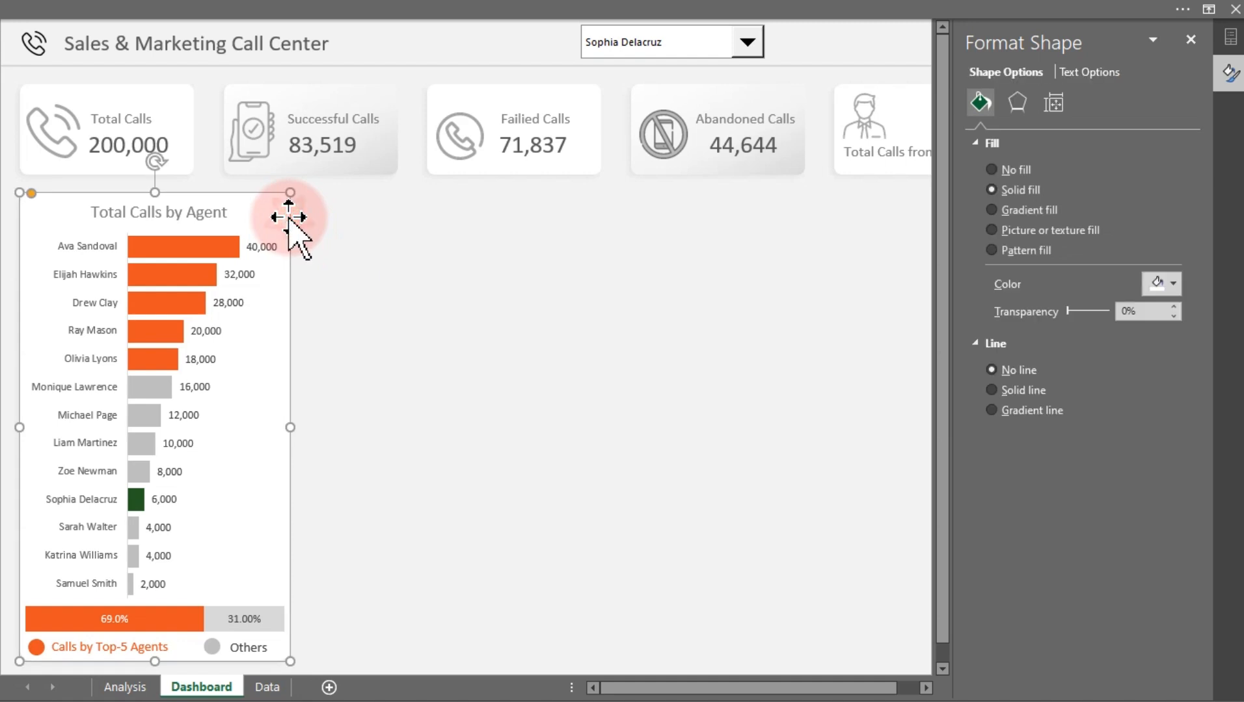
key(ctrl+d)
drag(255, 255, 478, 258)
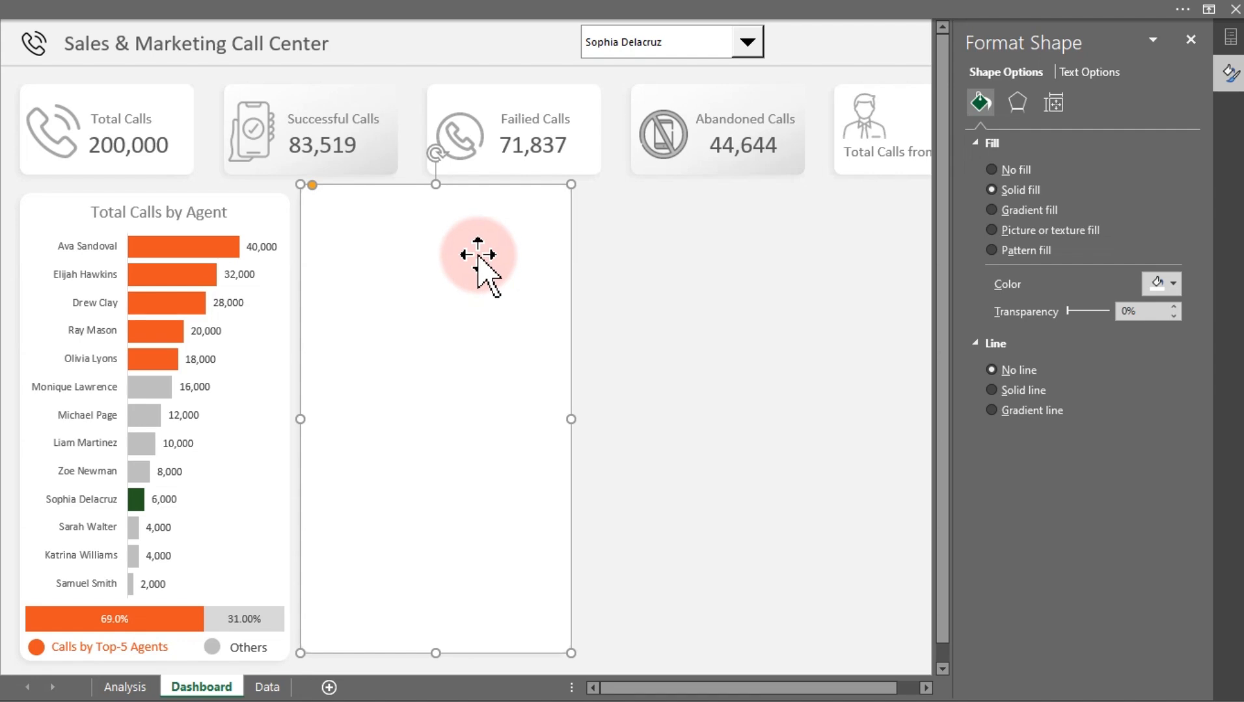
Copy the agent pivot table in J6:K19 on the Analysis sheet and paste it at Y6
click(126, 688)
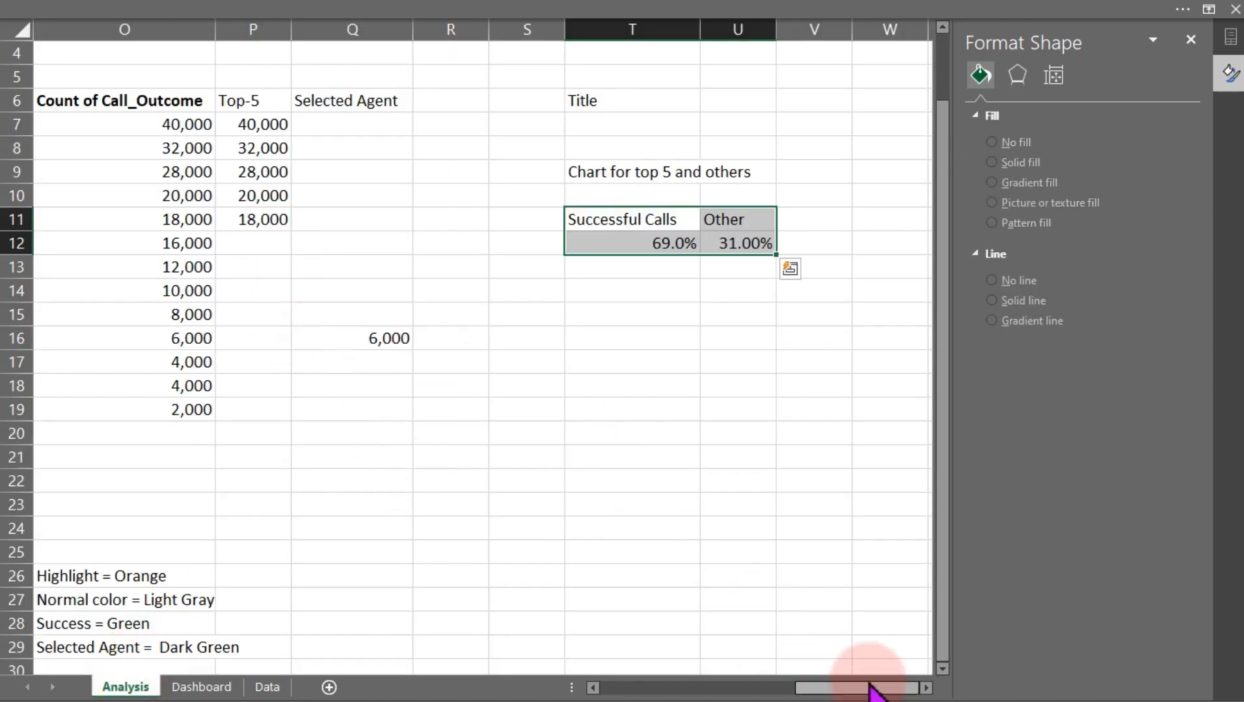
drag(872, 688, 758, 680)
drag(311, 97, 561, 410)
key(ctrl+c)
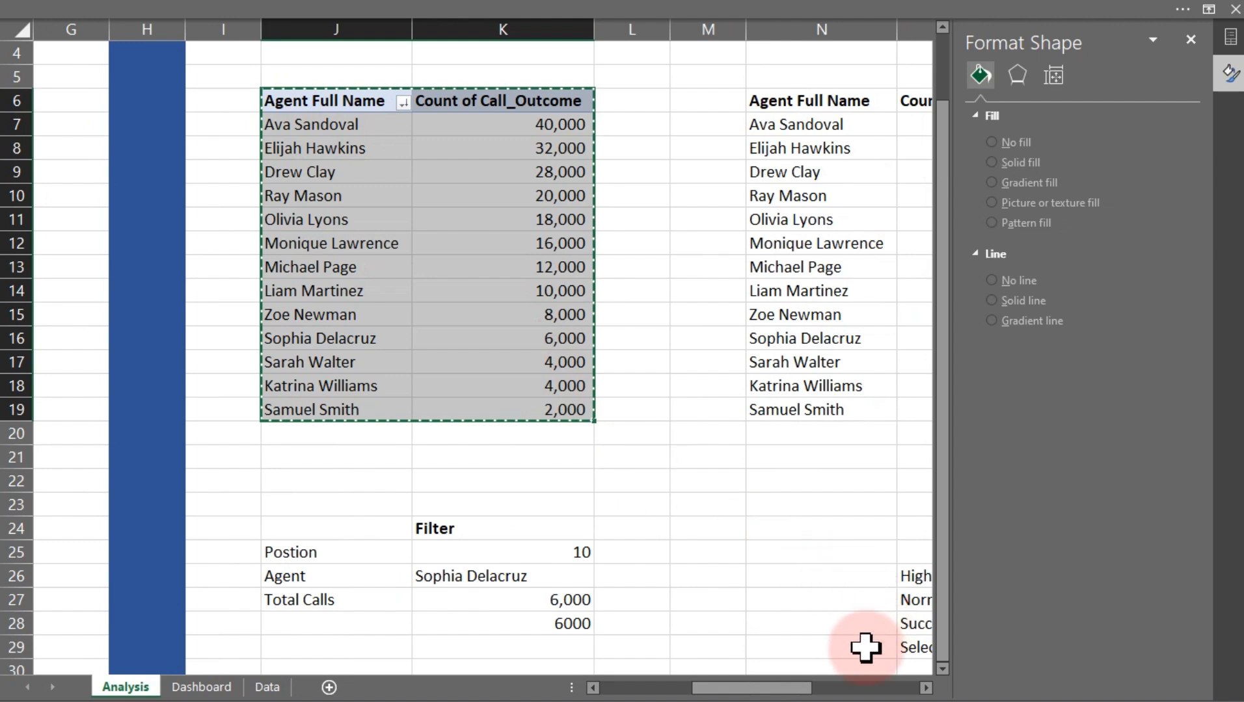
drag(805, 687, 923, 689)
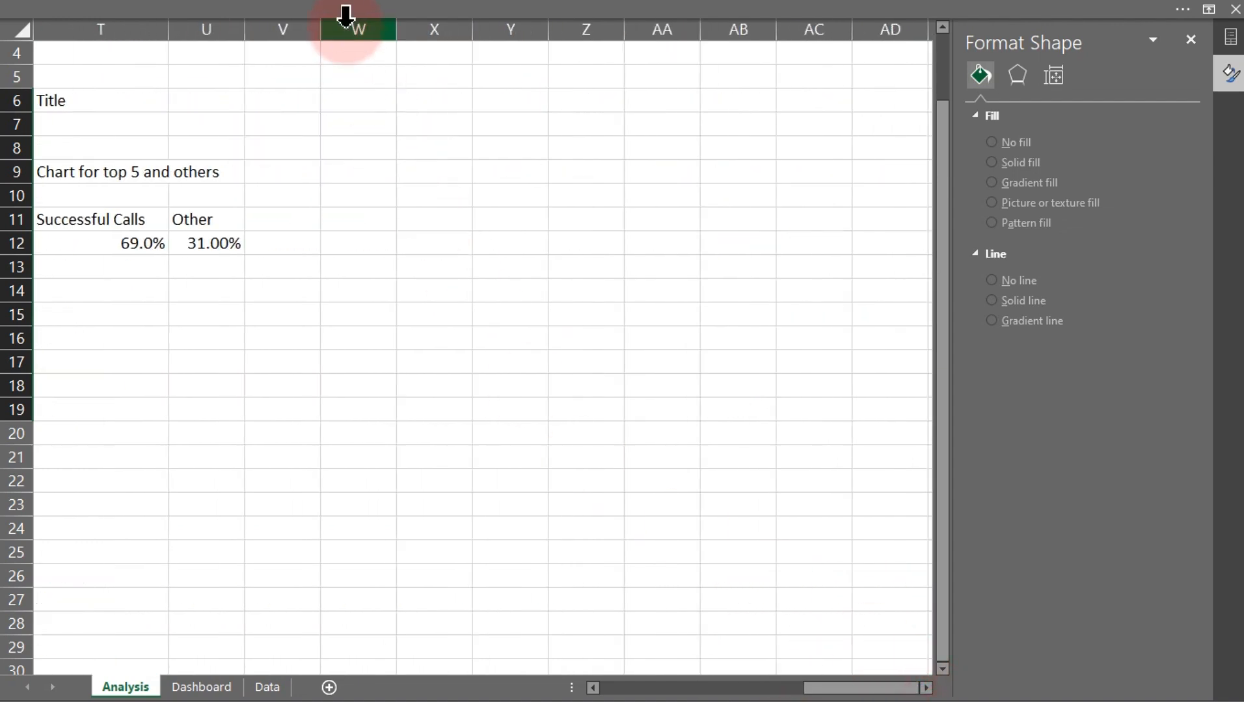
click(504, 101)
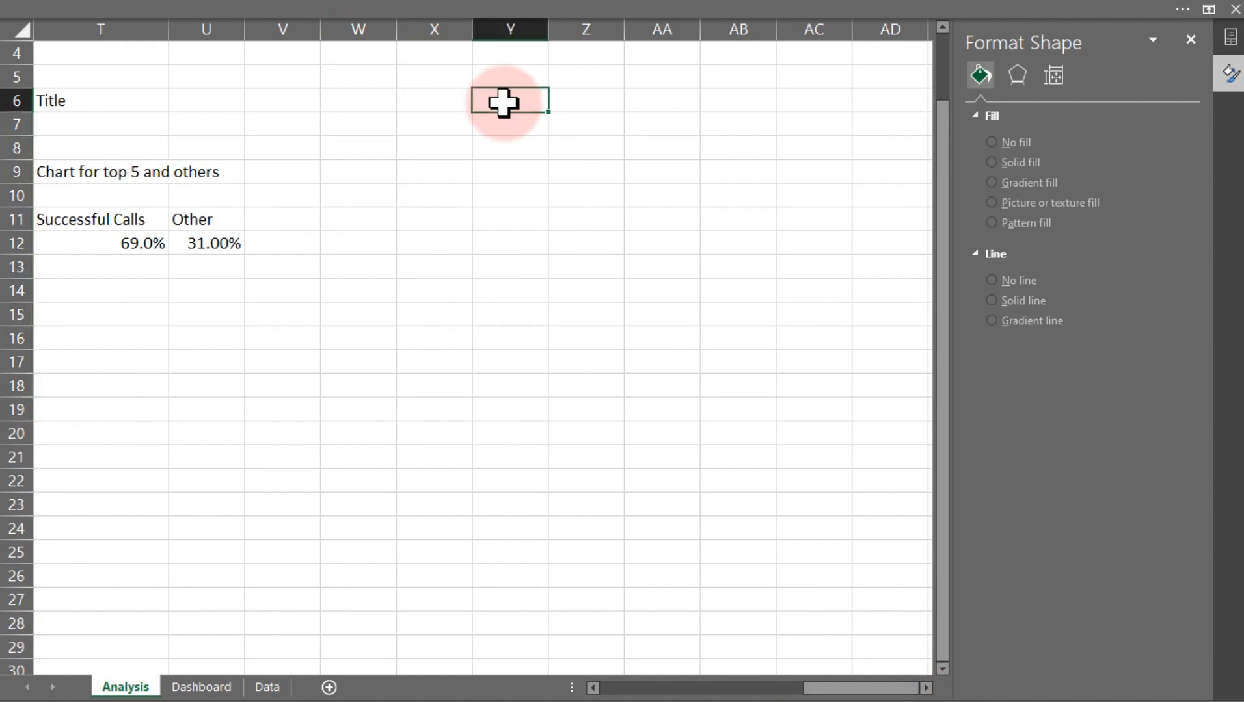
drag(878, 694, 869, 662)
key(ctrl+v)
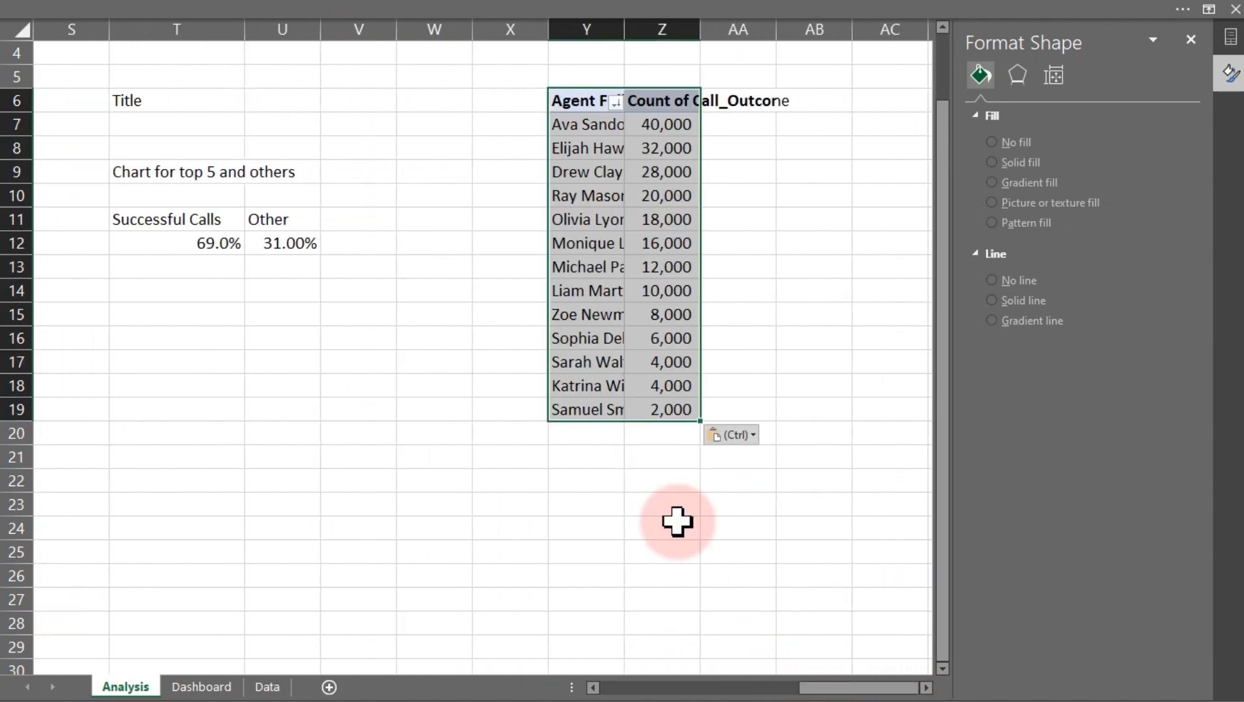
Fill column W with dark blue as a separator before the pasted pivot table
click(424, 25)
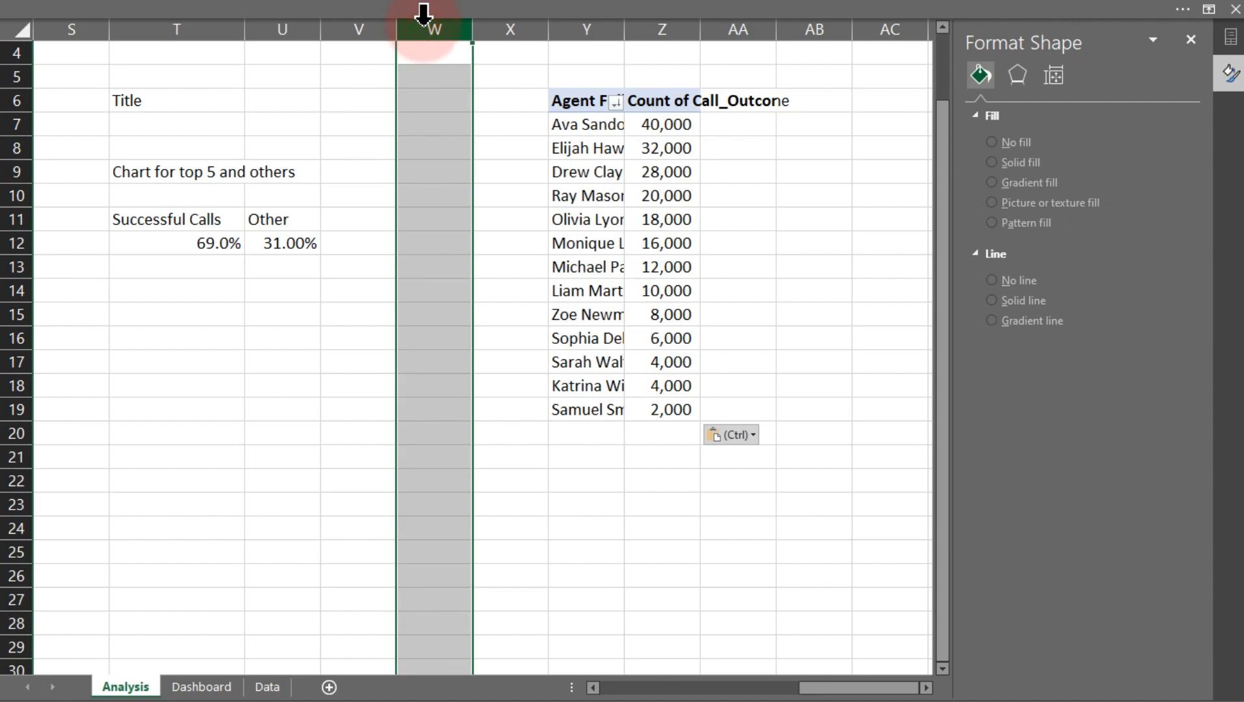
click(283, 9)
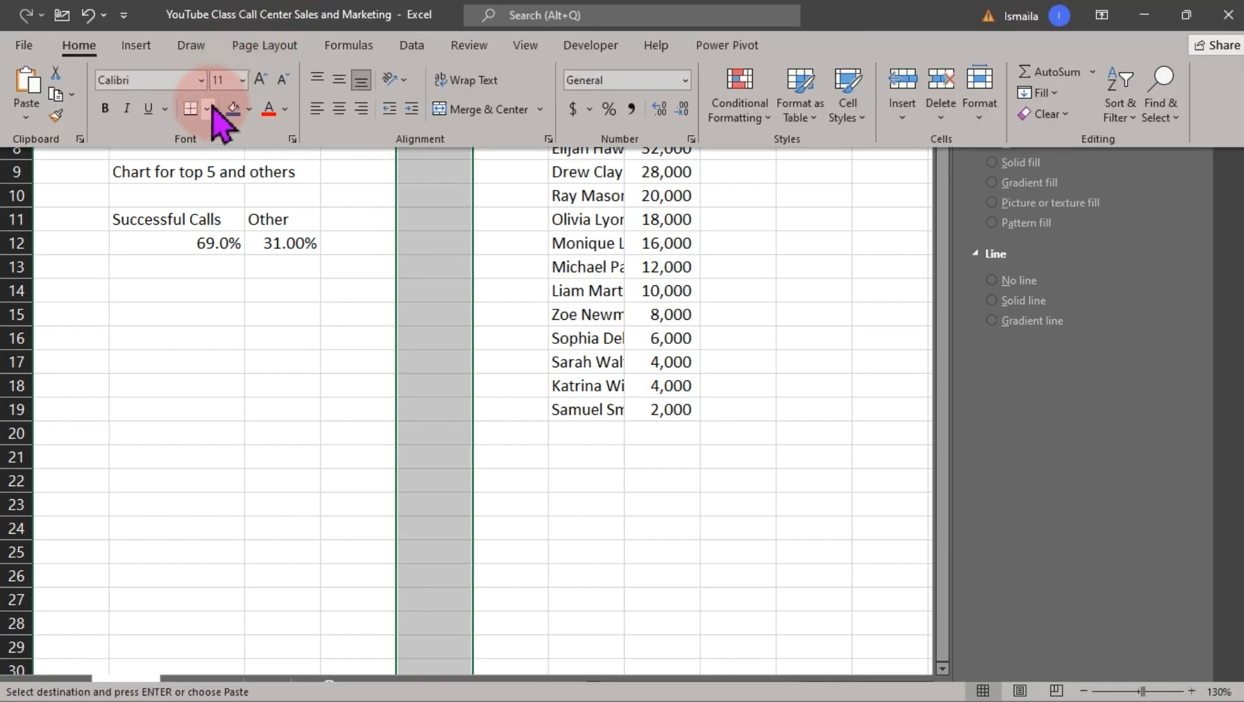
click(233, 107)
click(716, 347)
click(722, 291)
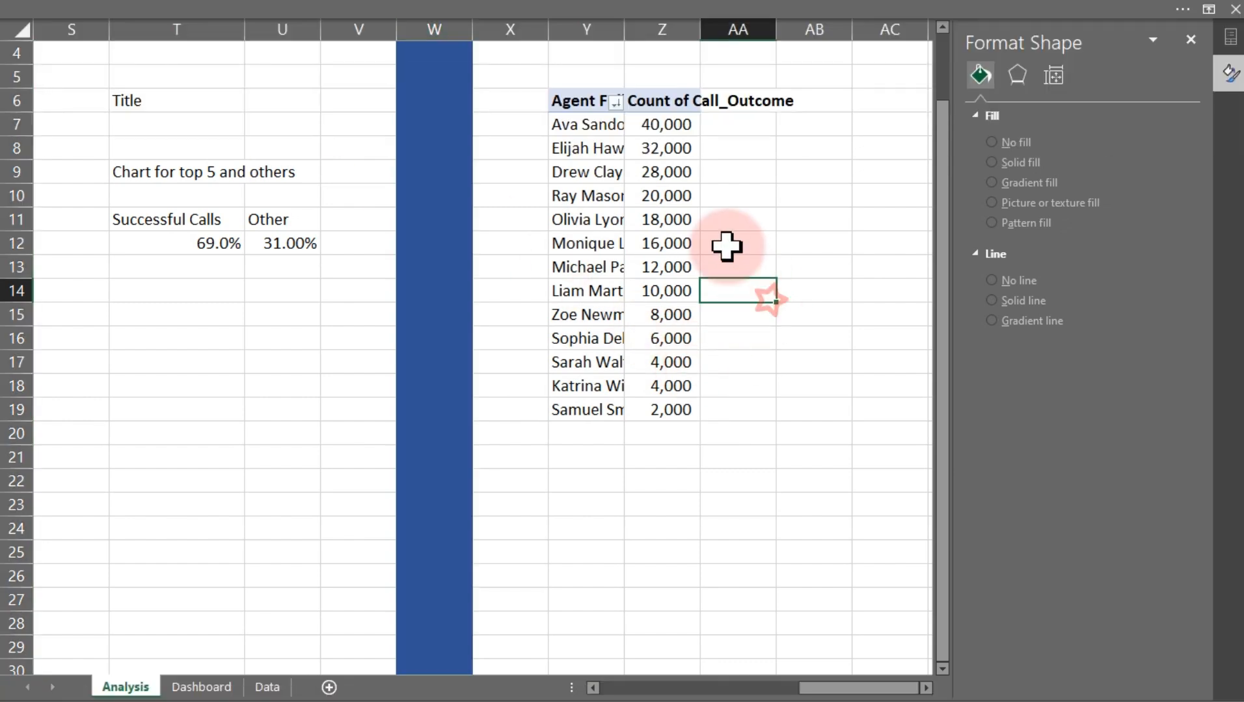
click(648, 213)
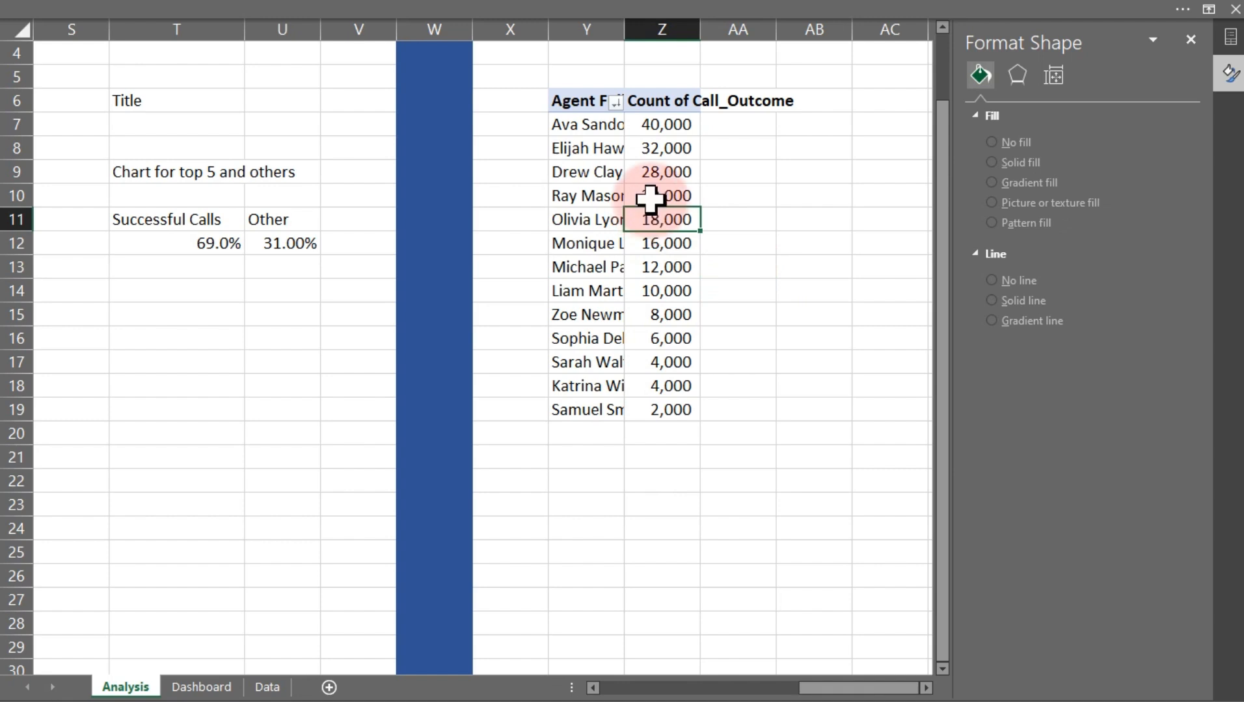
click(218, 684)
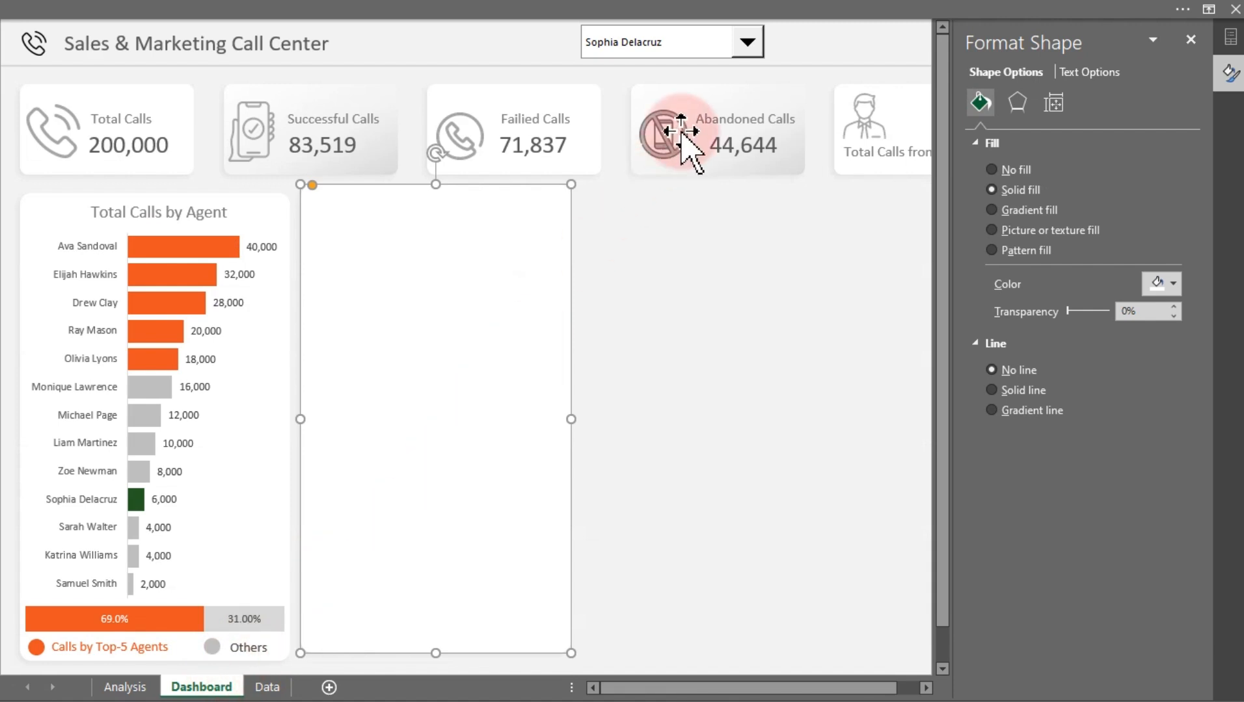
click(676, 46)
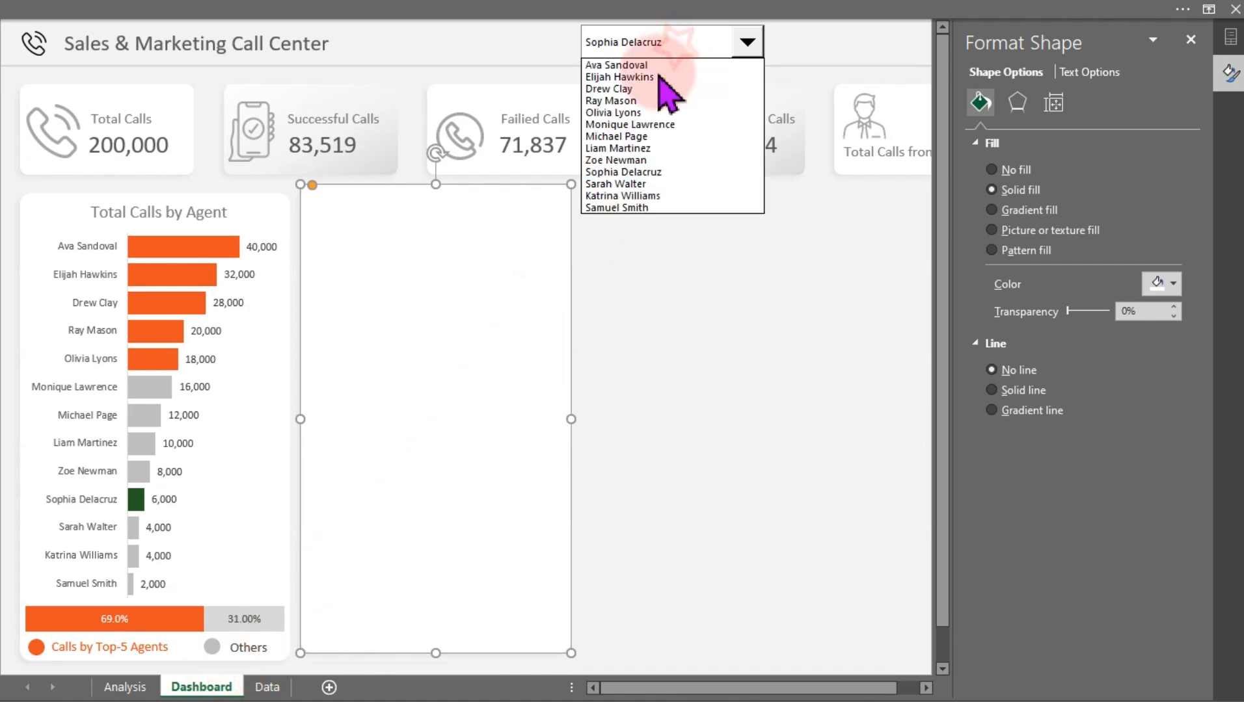
click(627, 101)
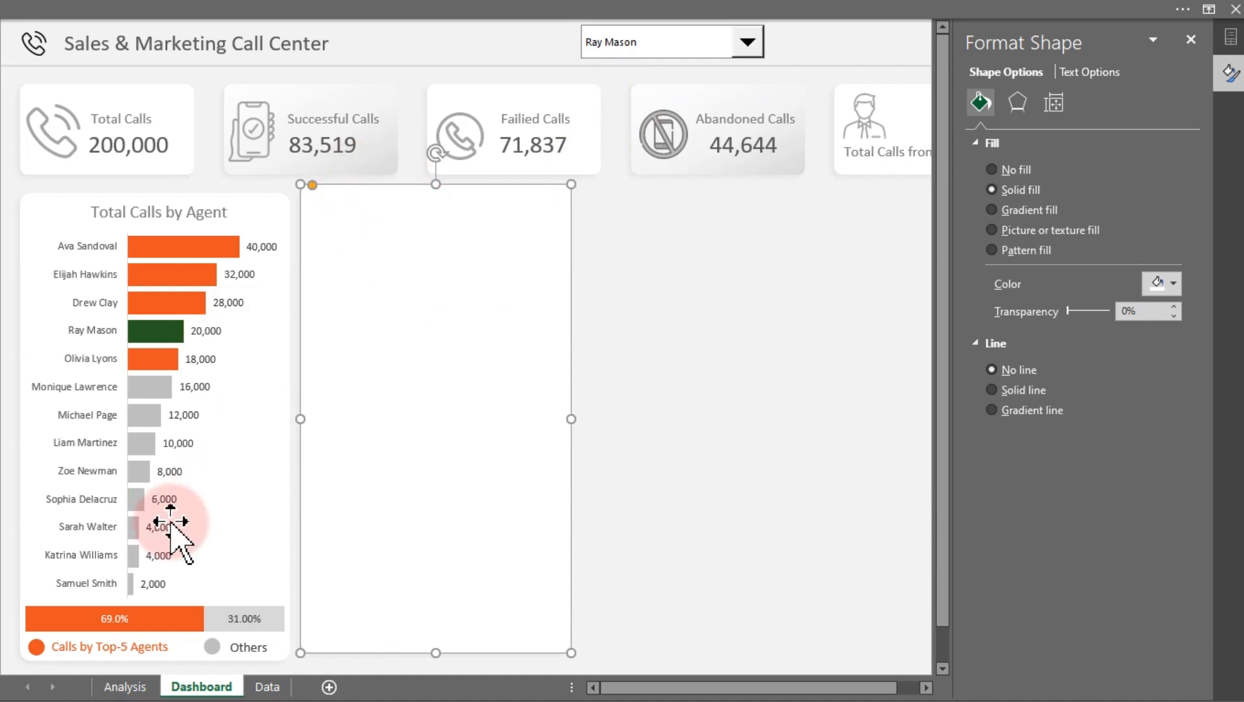
Autofit the width of the pasted pivot's count column Z on the Analysis sheet and close the Format Shape pane
click(120, 688)
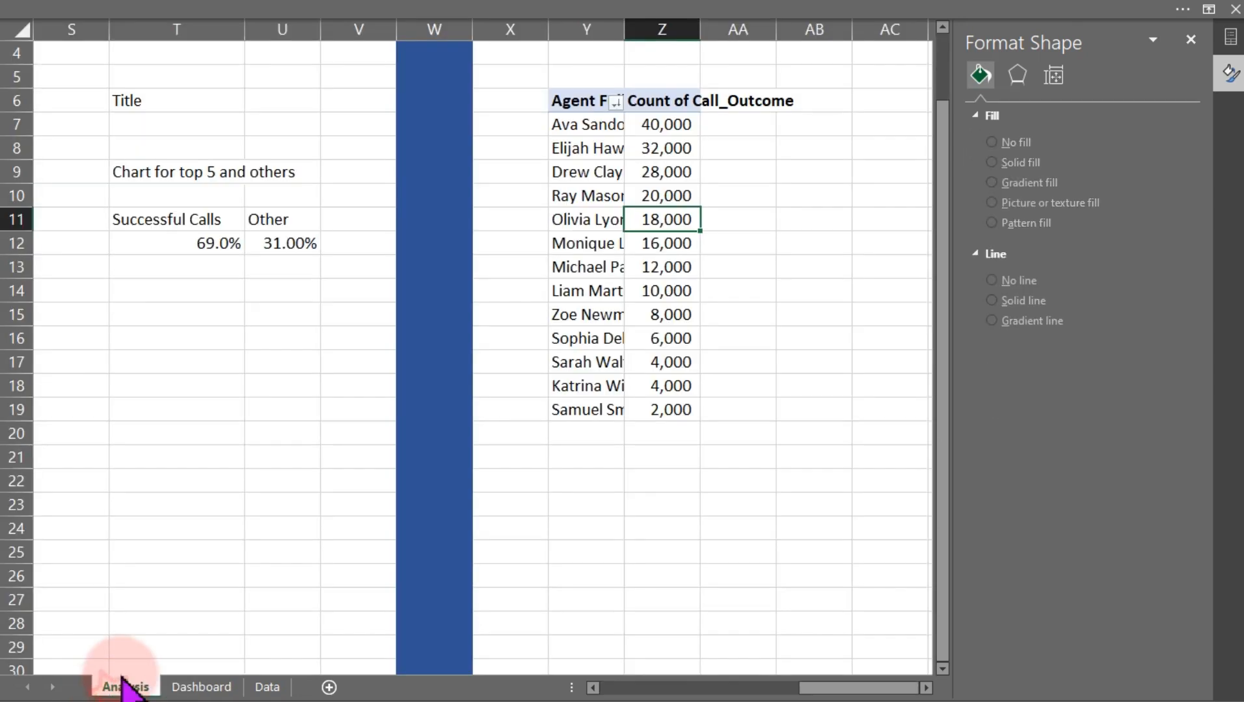
double_click(696, 24)
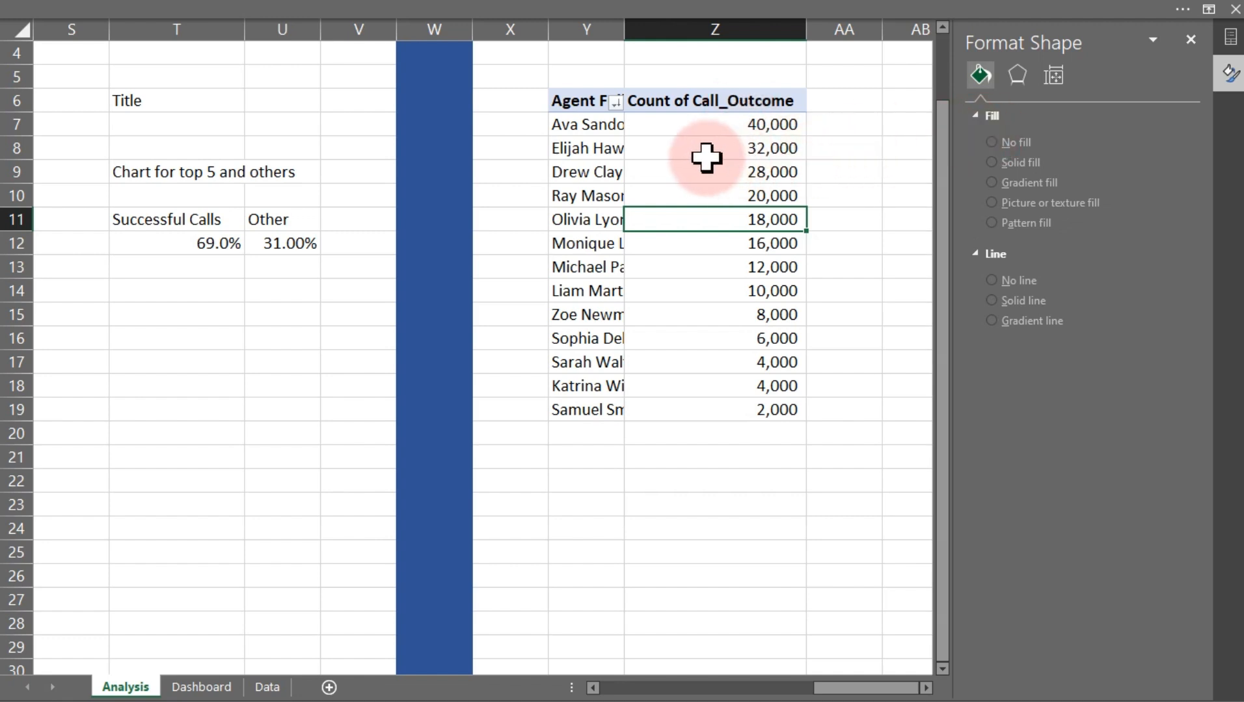
right_click(651, 167)
click(760, 488)
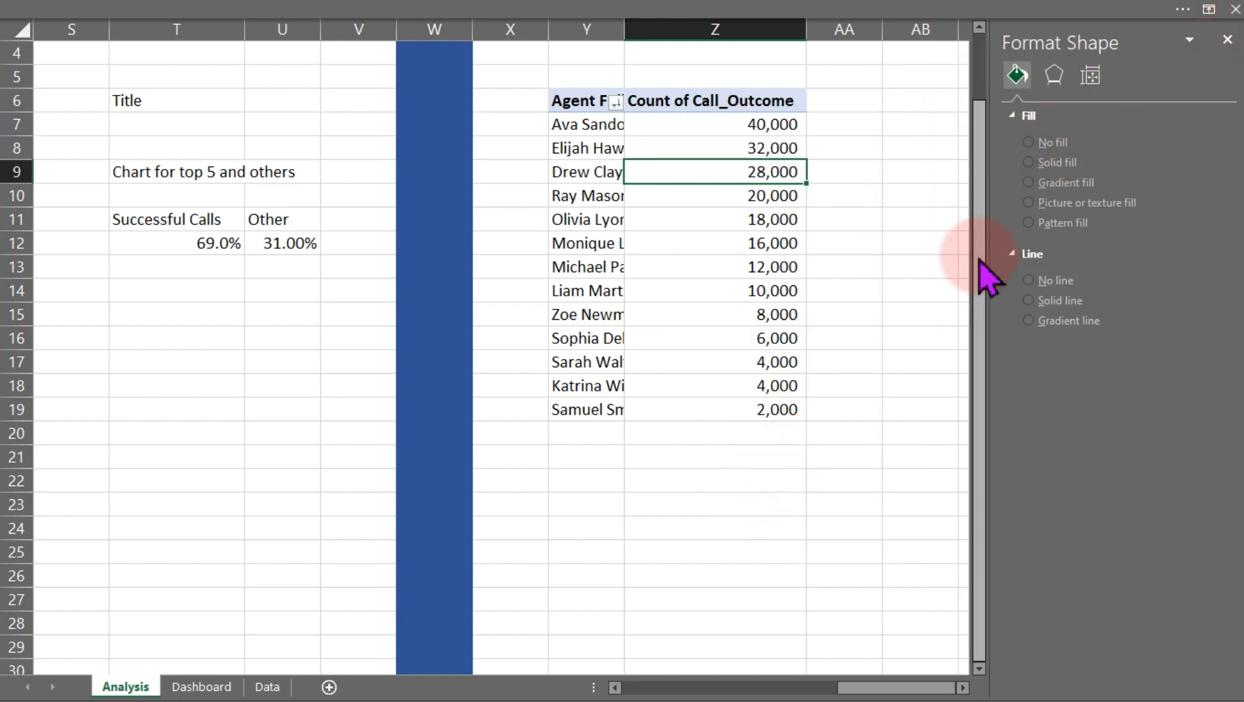
click(591, 248)
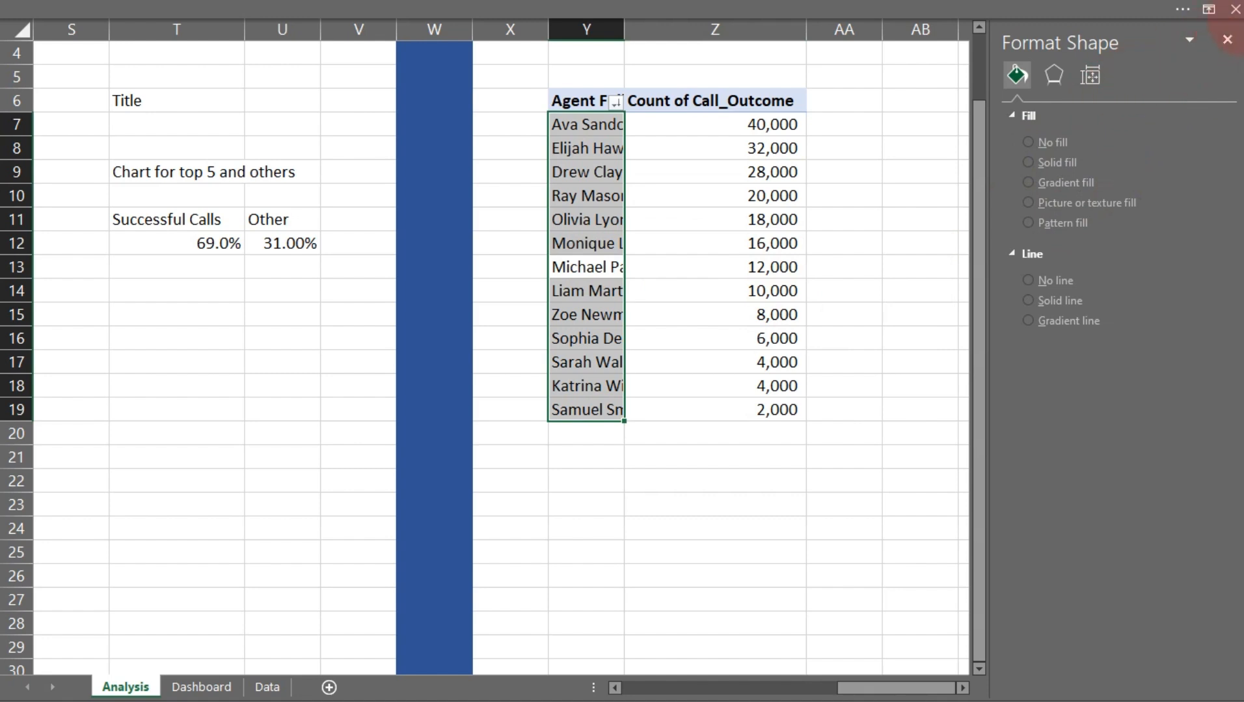
click(1226, 39)
Add Call_Outcome to the copied pivot table's columns and remove its grand totals
right_click(606, 198)
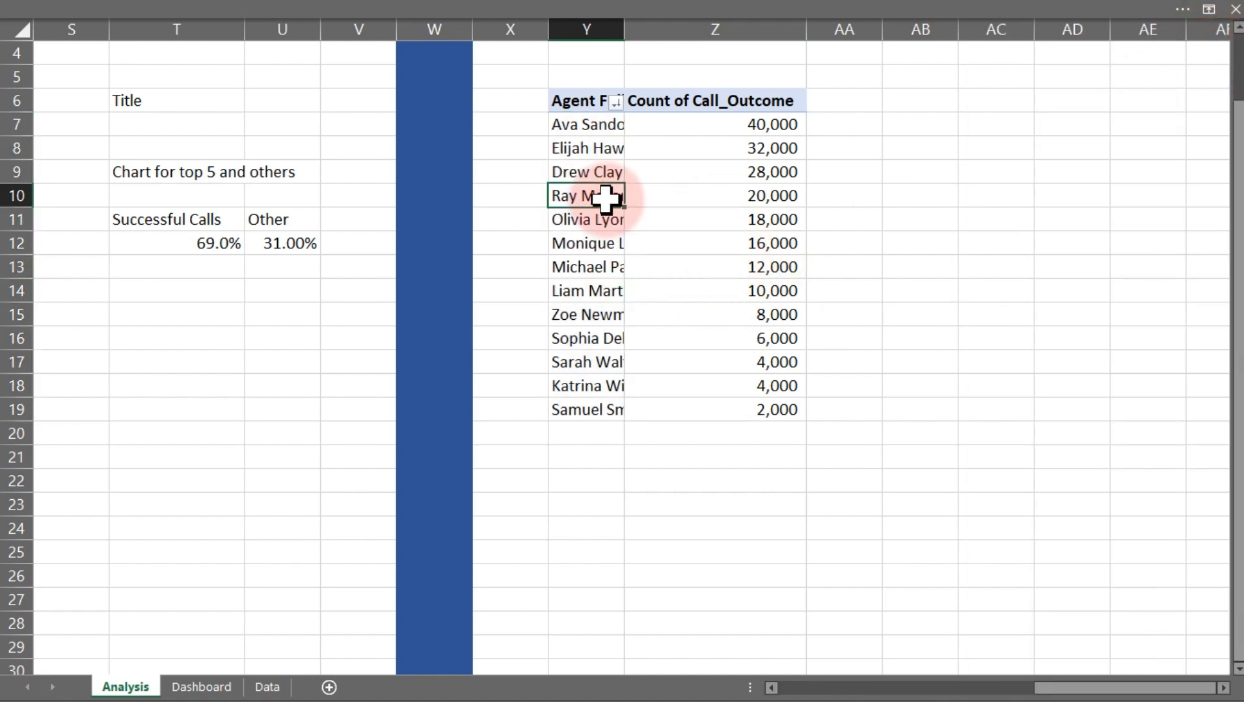
click(706, 566)
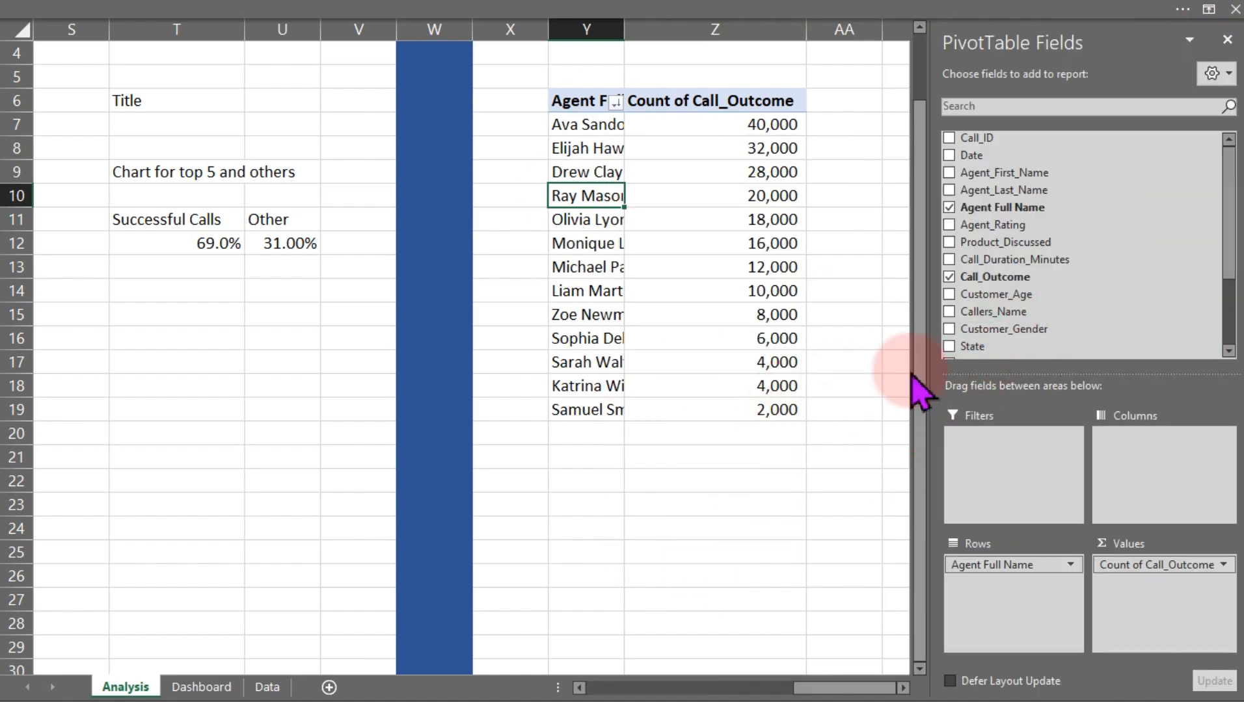
drag(1019, 276, 1174, 455)
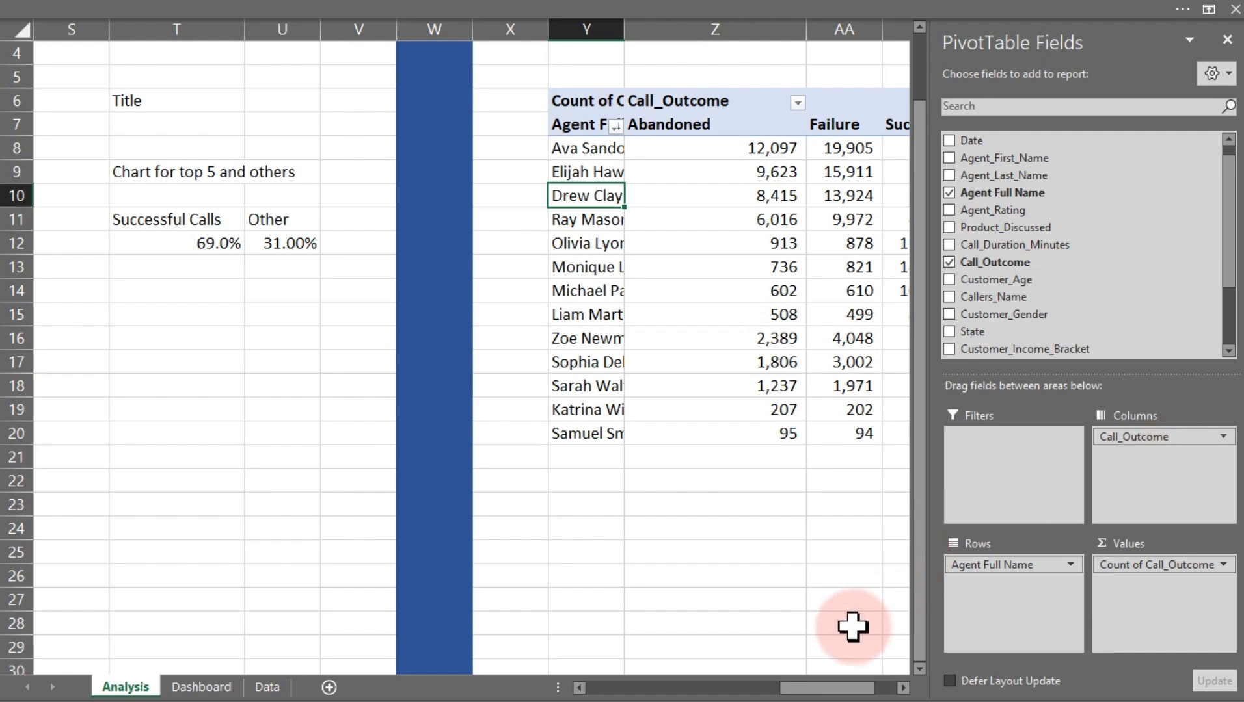
drag(839, 695, 881, 693)
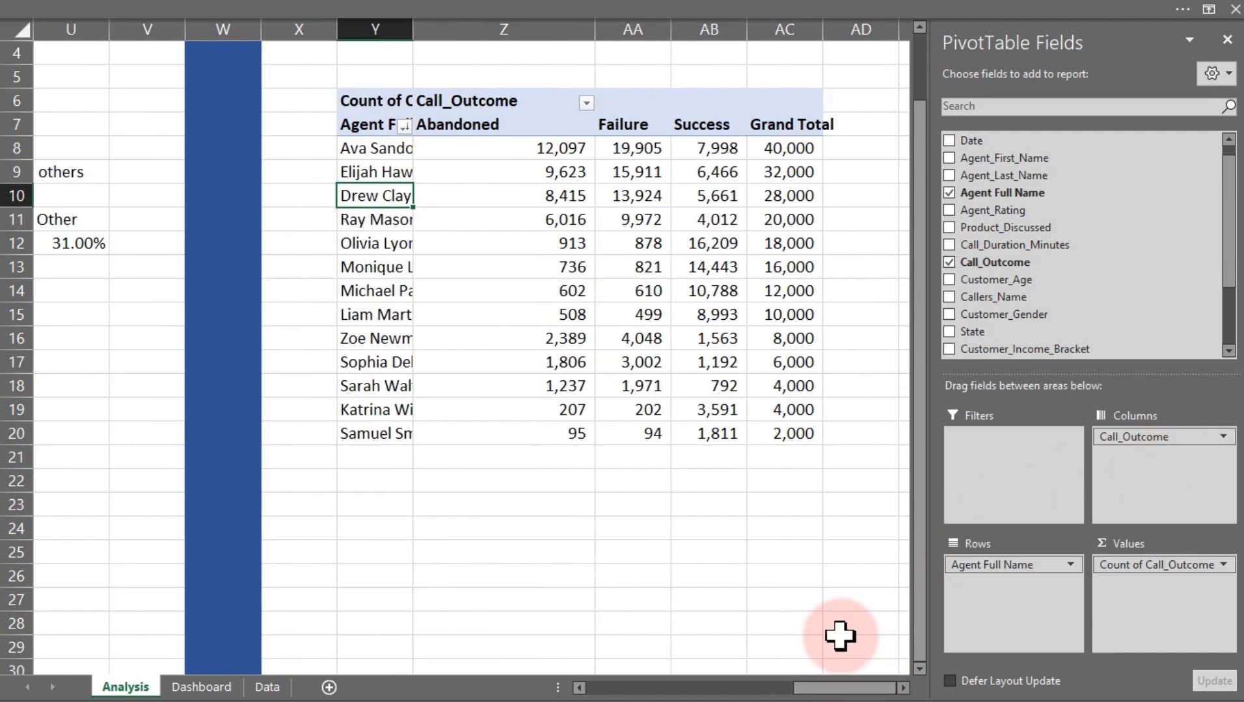
right_click(787, 126)
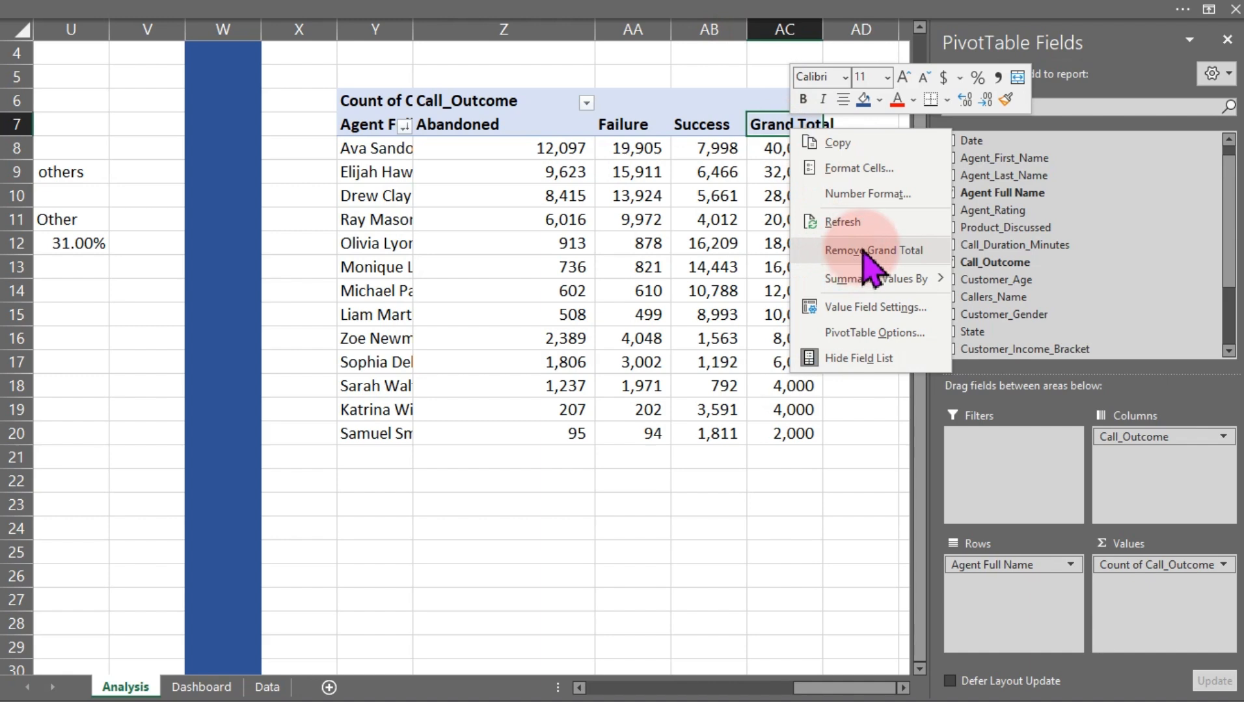
click(865, 252)
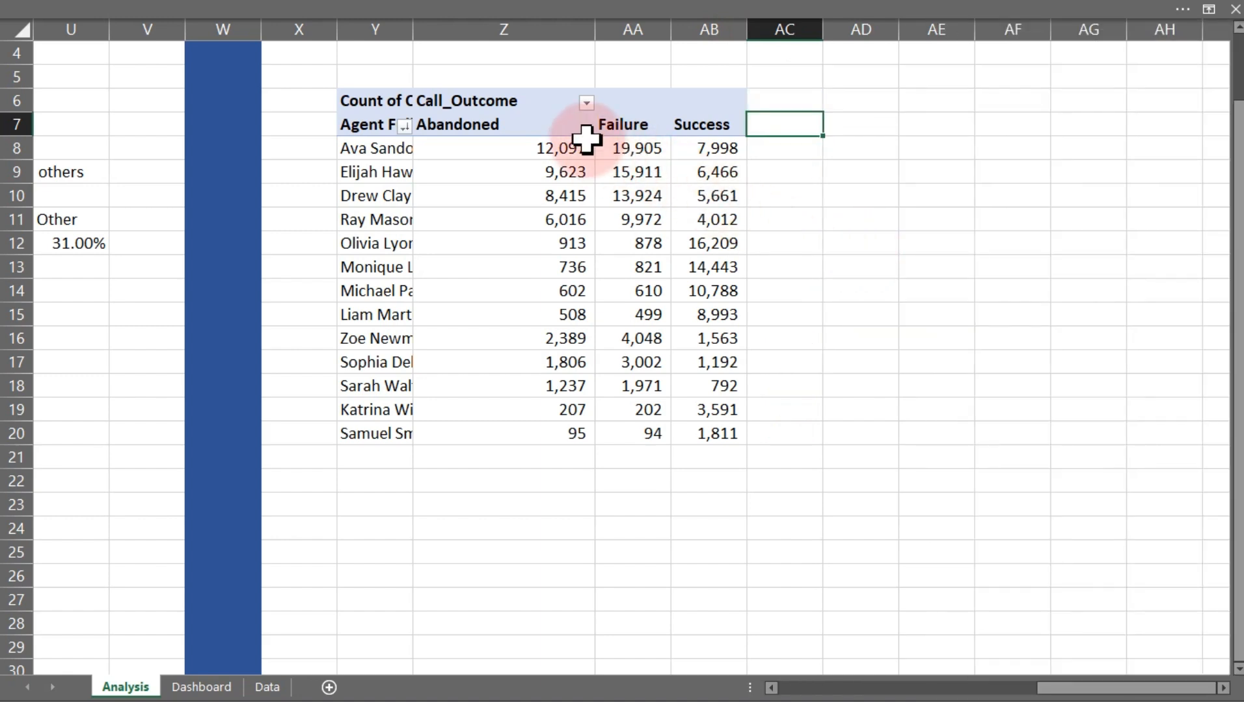
Examine the Abandoned, Failure and Success columns of the copied pivot table
click(527, 126)
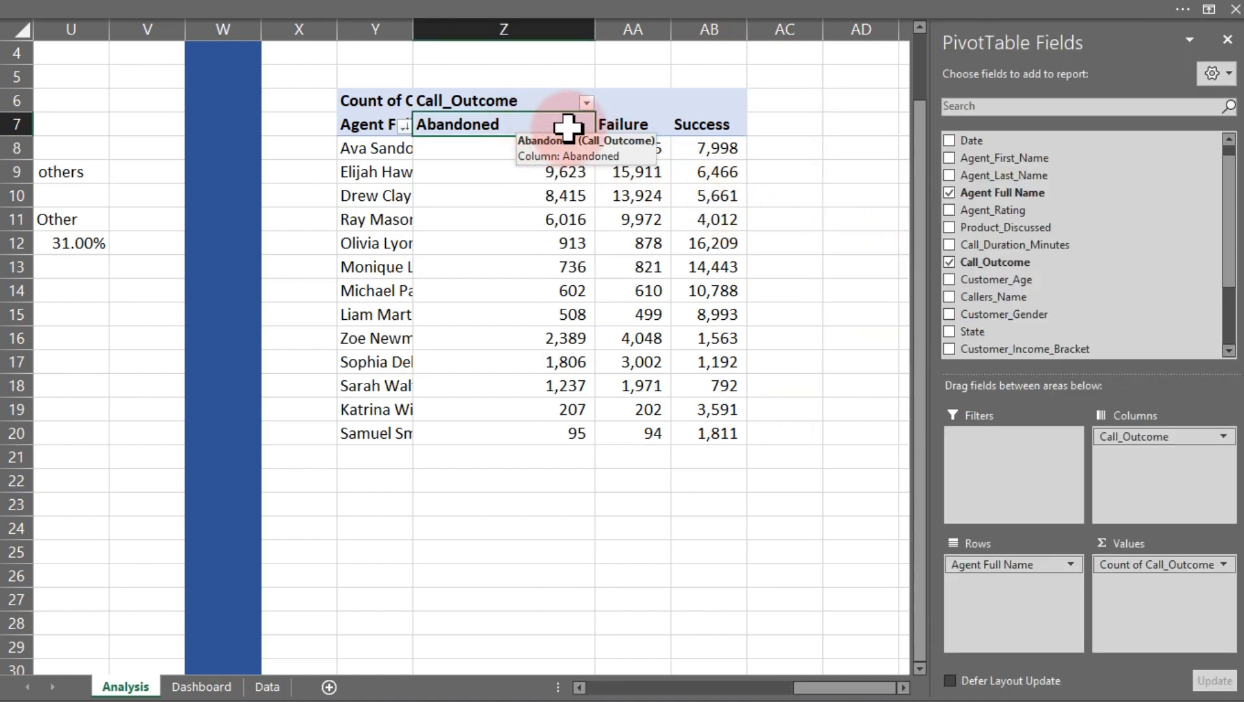
click(621, 125)
click(707, 126)
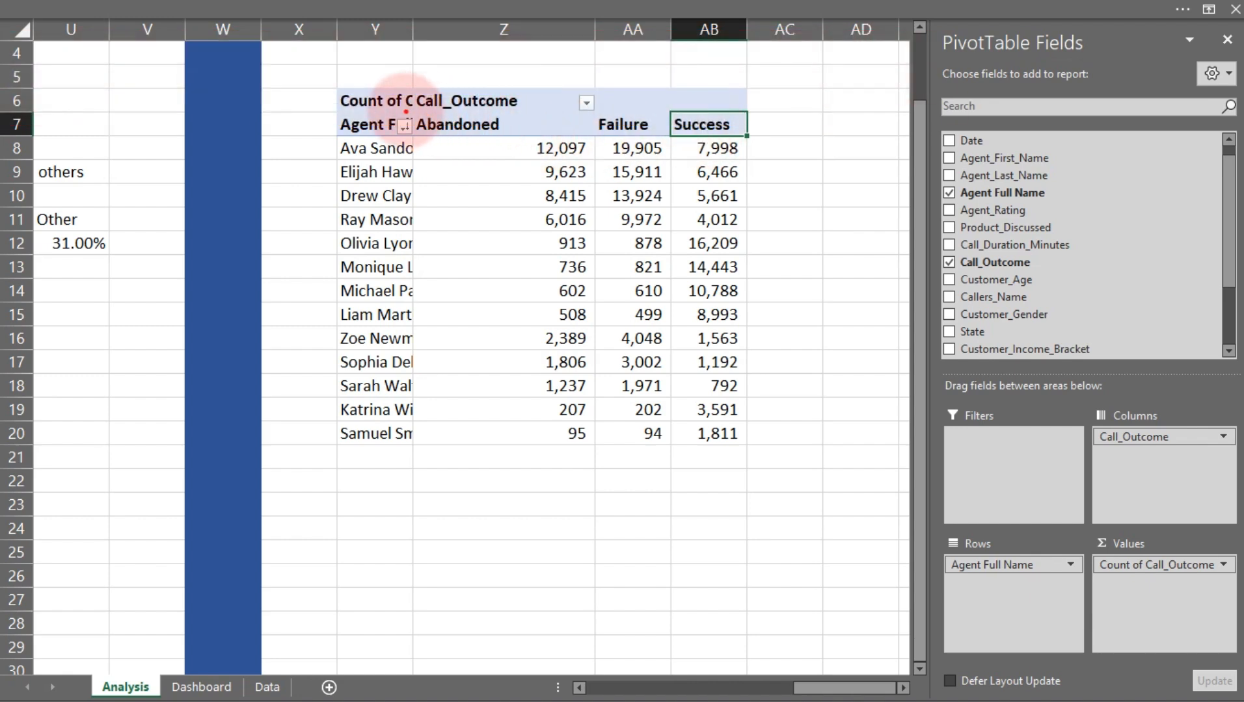
drag(412, 108, 664, 133)
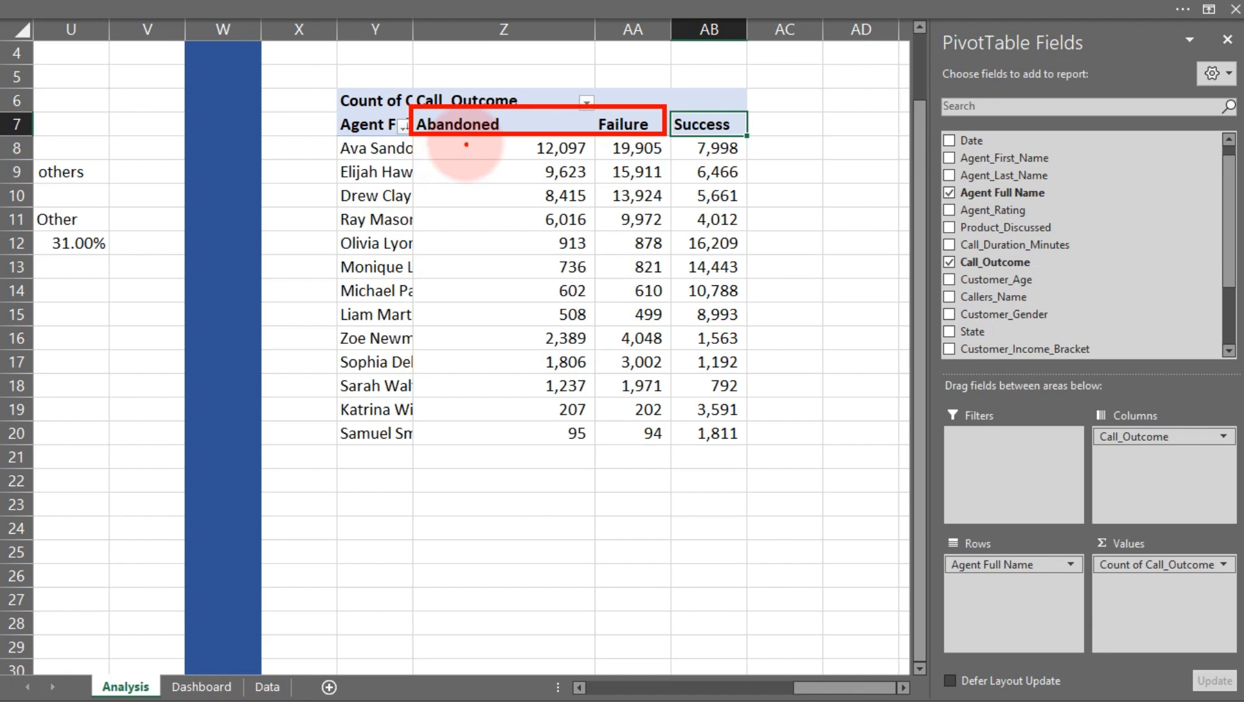
drag(466, 144, 454, 250)
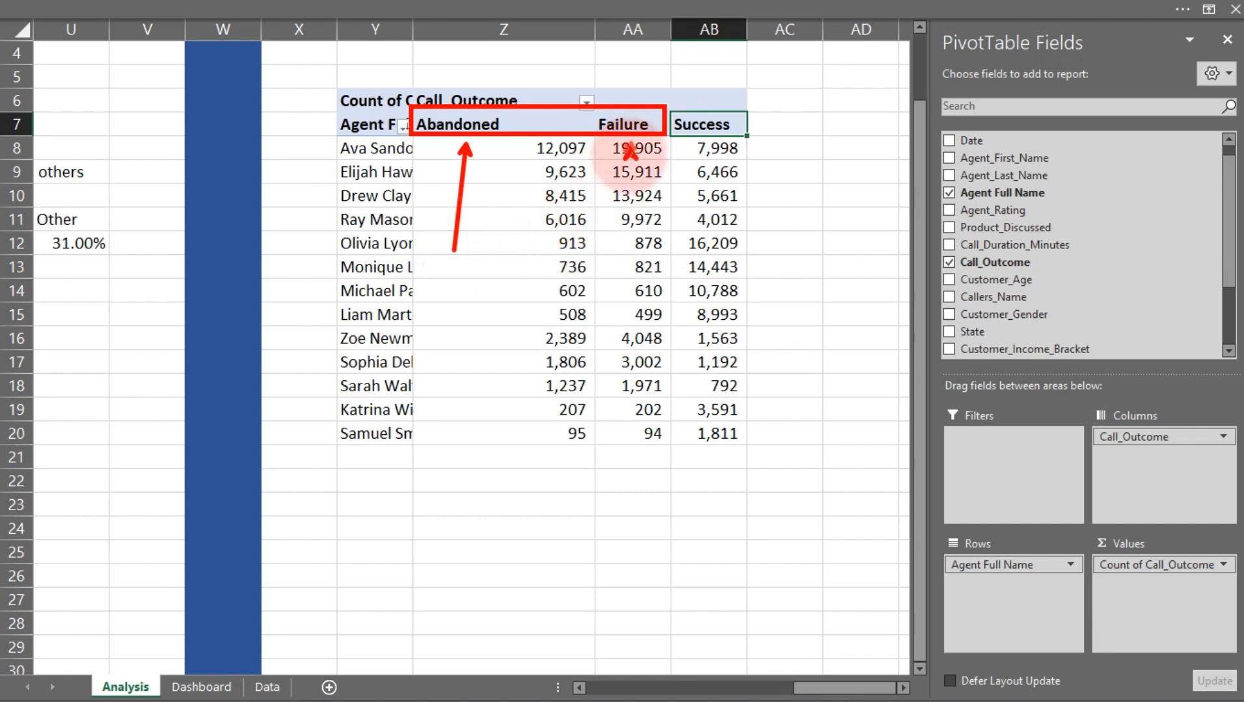
drag(630, 147, 620, 258)
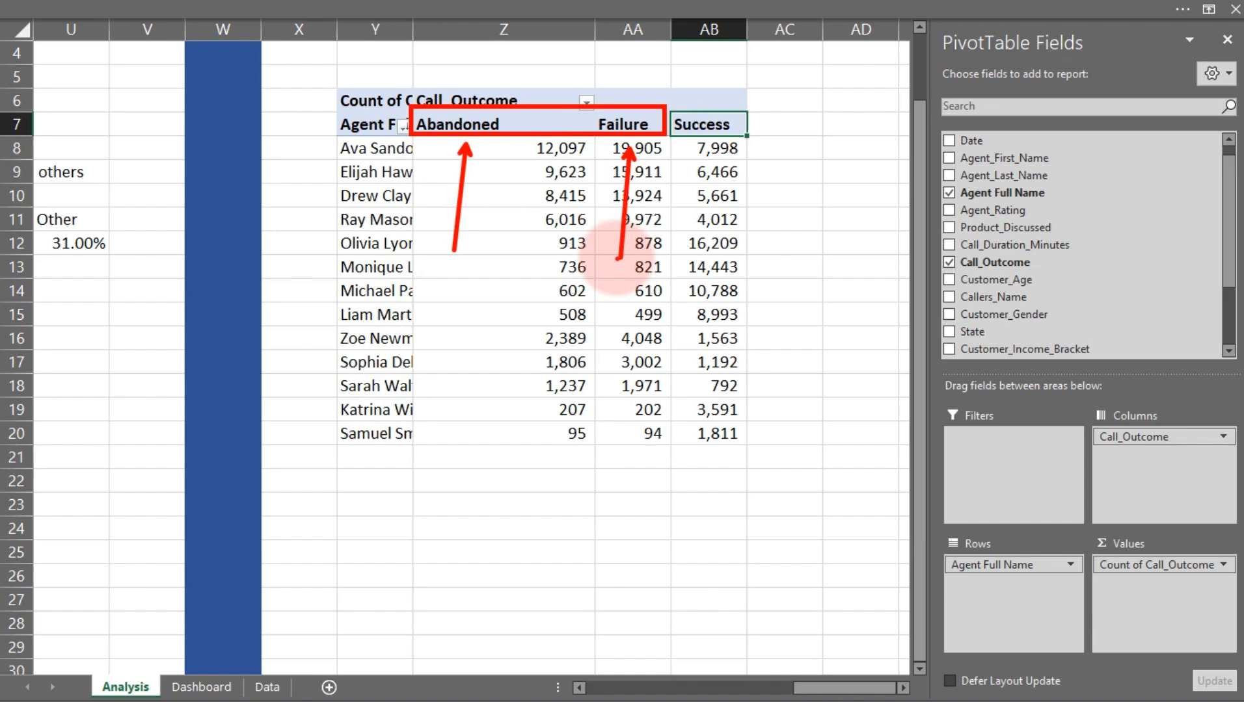
drag(727, 145, 715, 242)
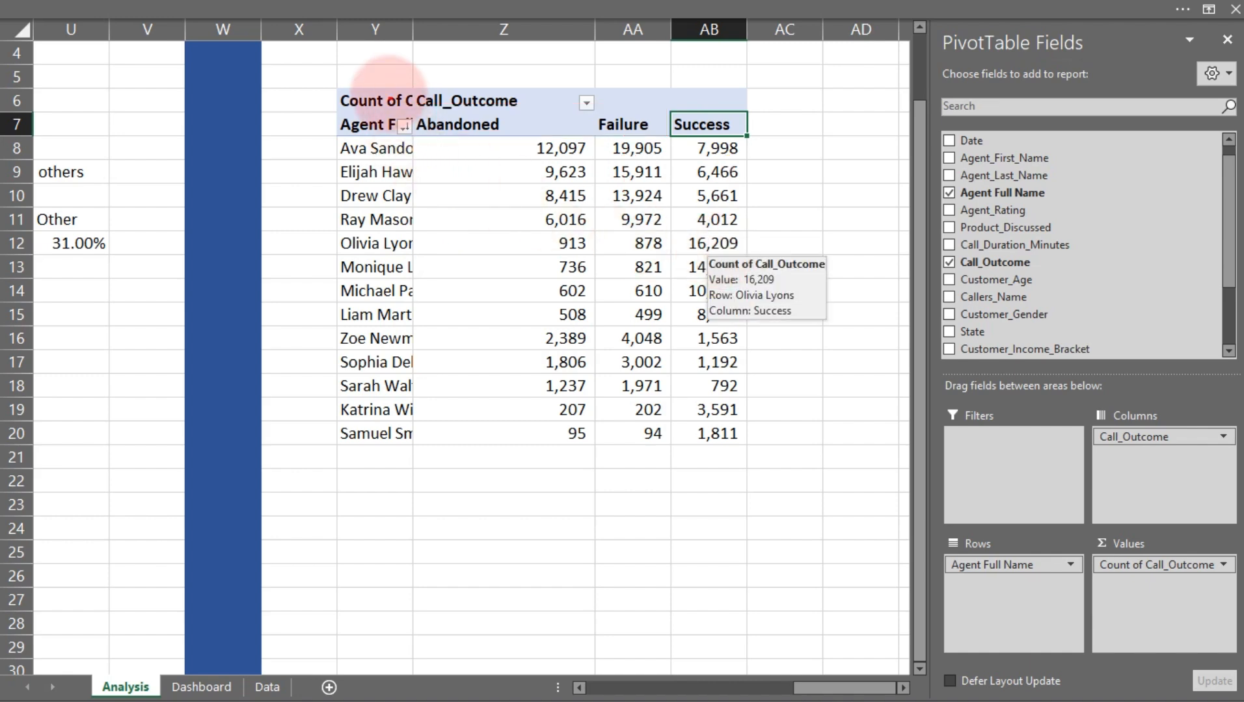
mouse_move(412, 110)
mouse_down()
mouse_move(600, 214)
mouse_move(661, 186)
mouse_move(664, 168)
mouse_up()
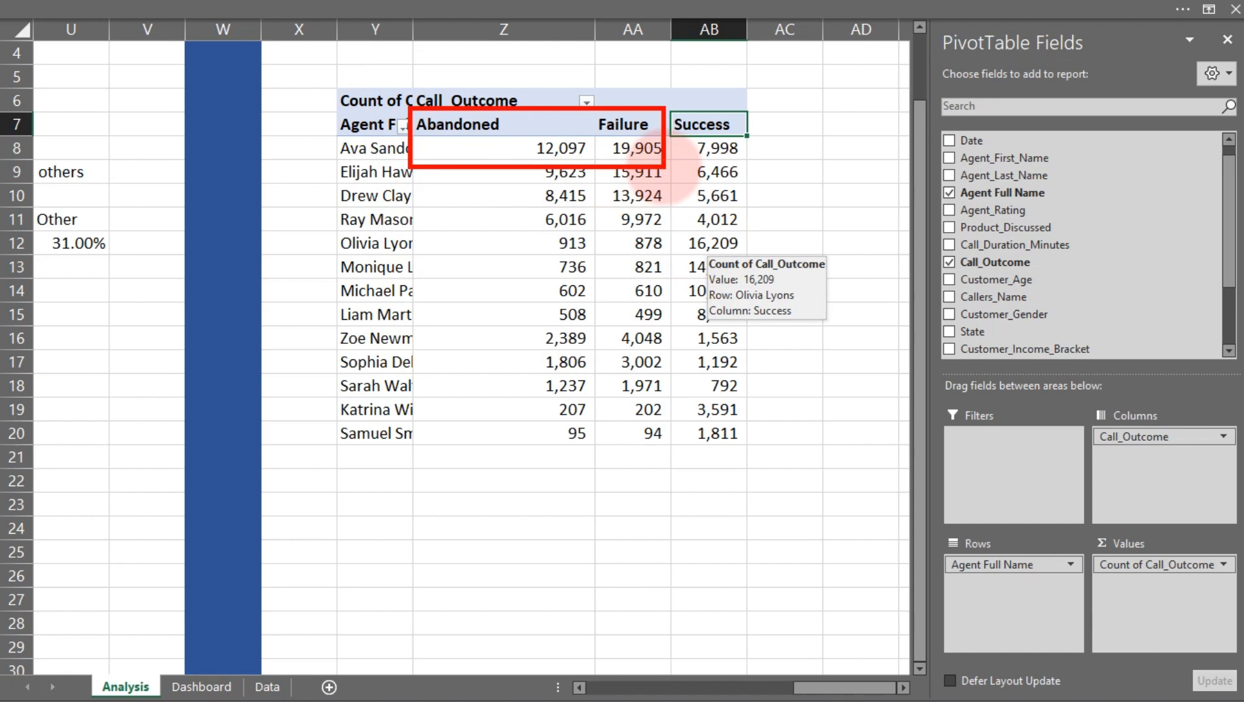
key(Escape)
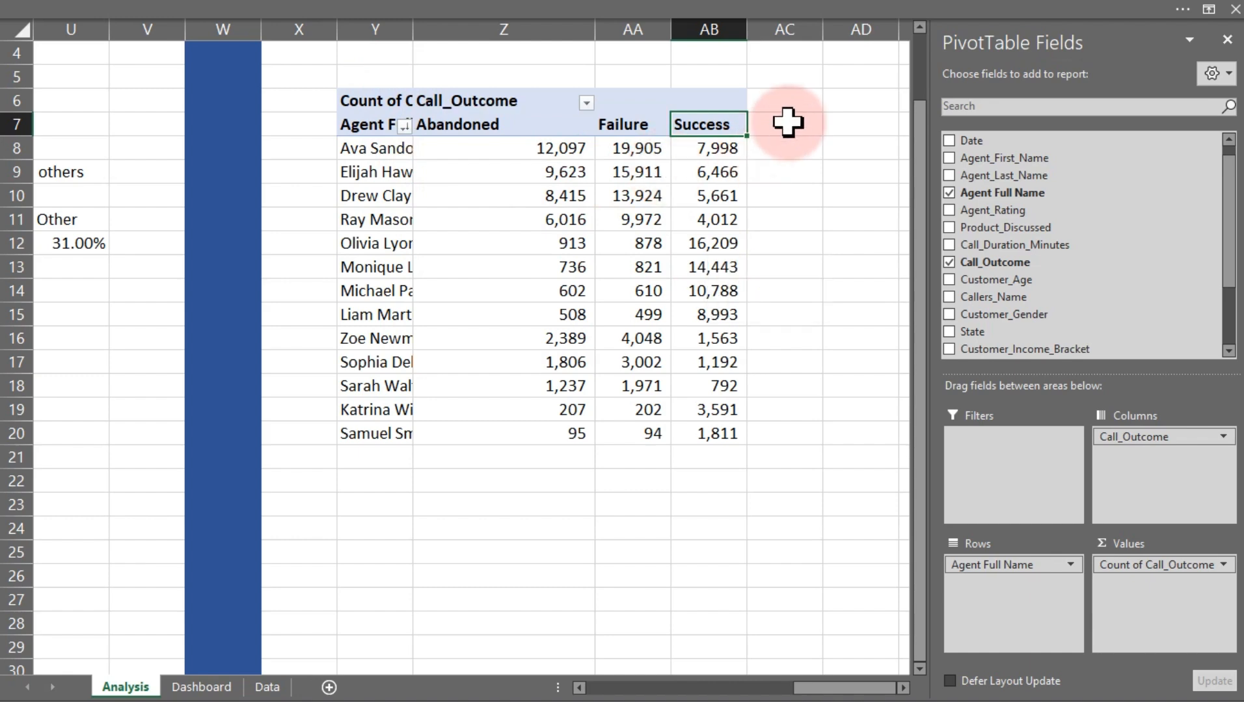
Enter the header "% Successful Calls" in cell AC7 next to the pivot table
click(787, 122)
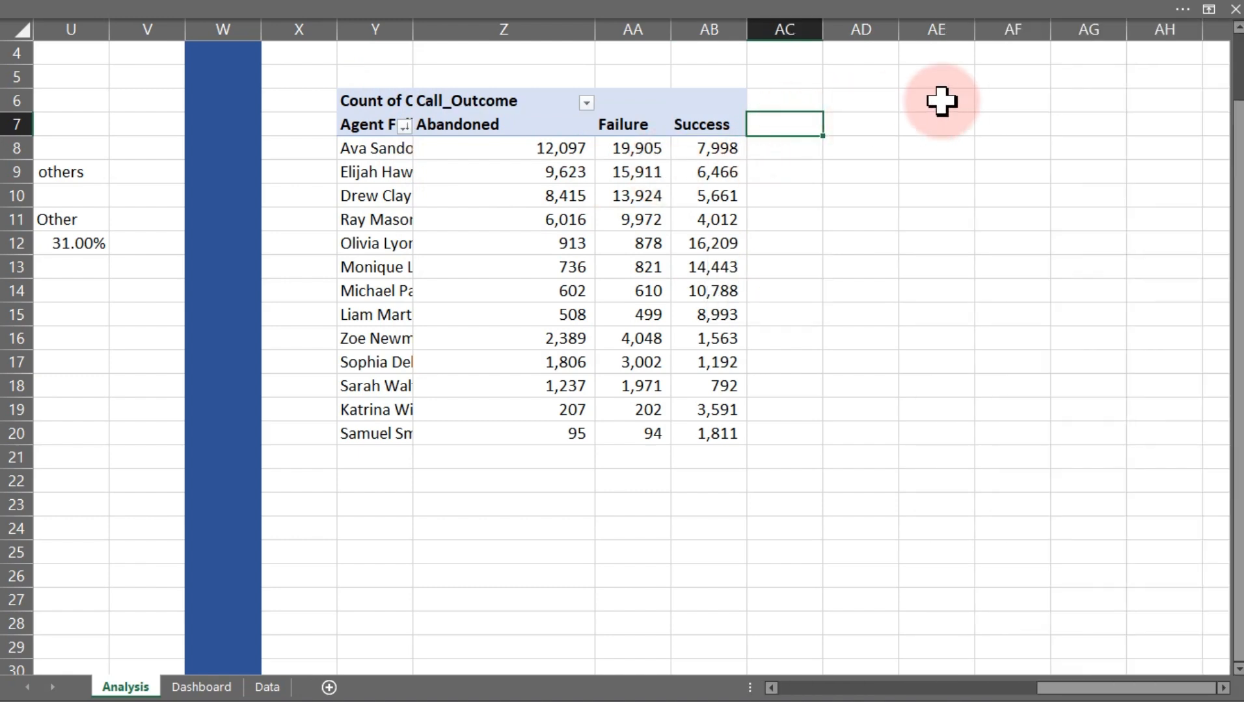
text(% Successful Calls)
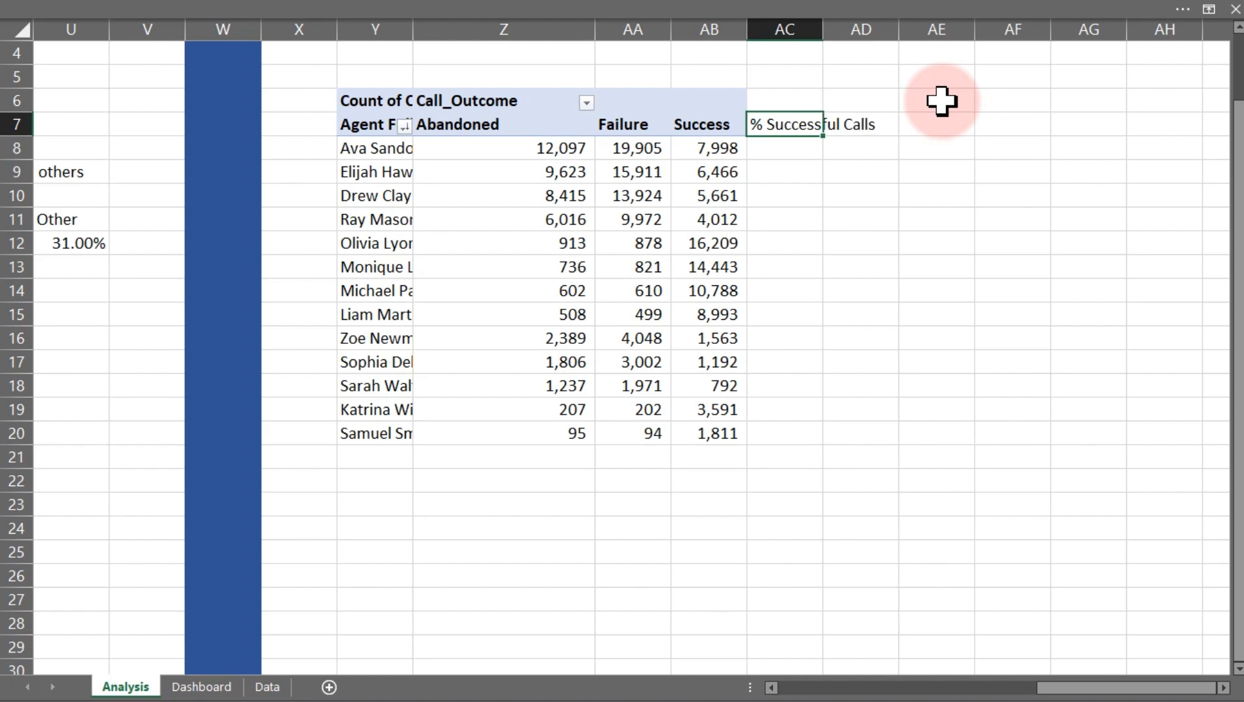
Enter the header "Others" in cell AD7 and autofit the width of column AC
key(Tab)
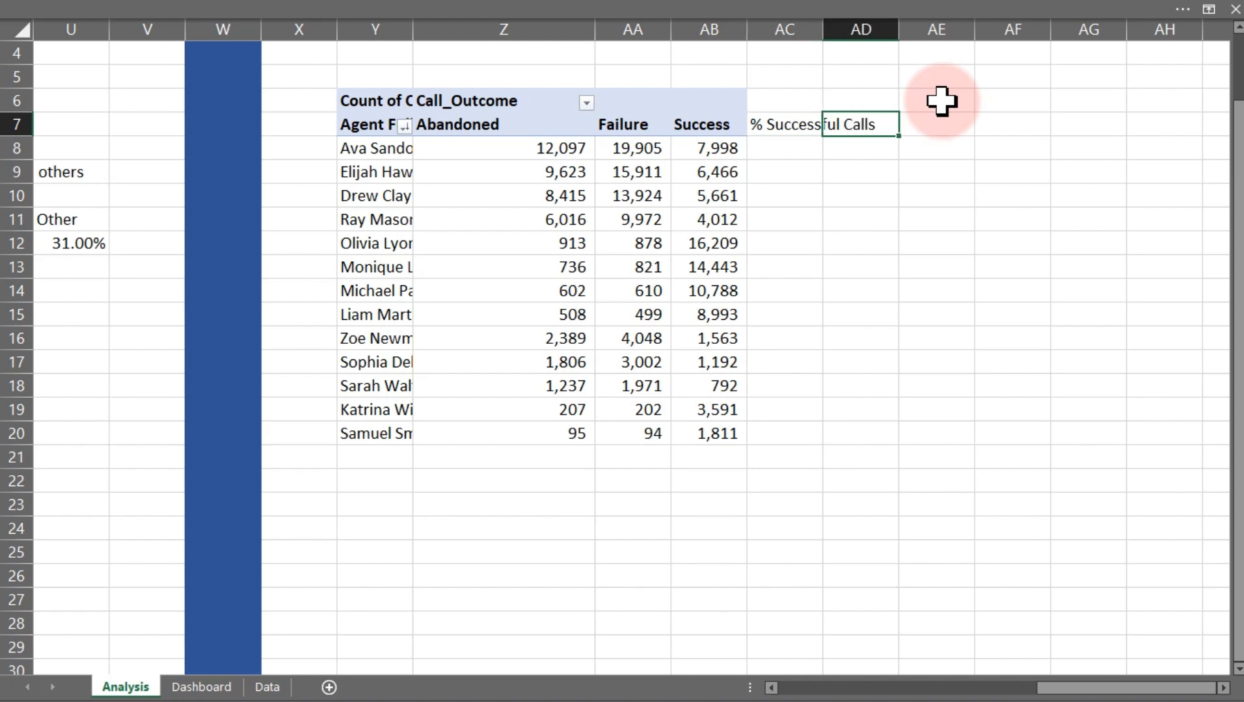
text(Others)
key(Return)
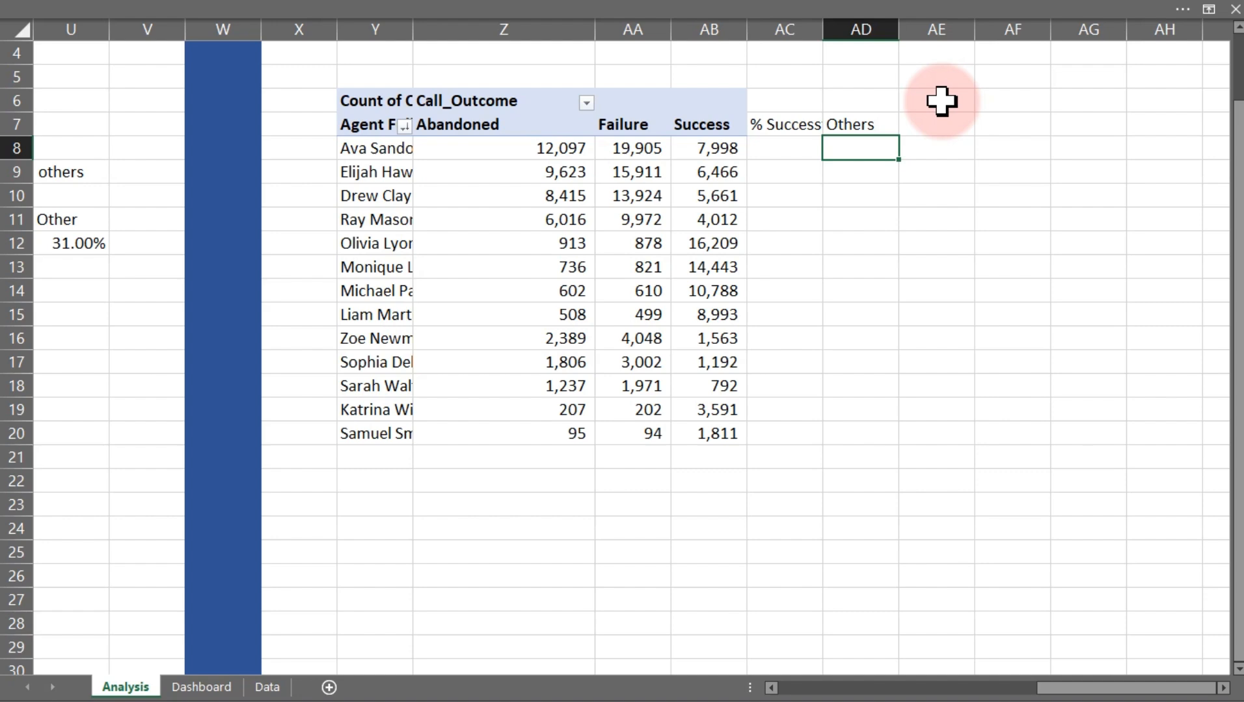
double_click(822, 29)
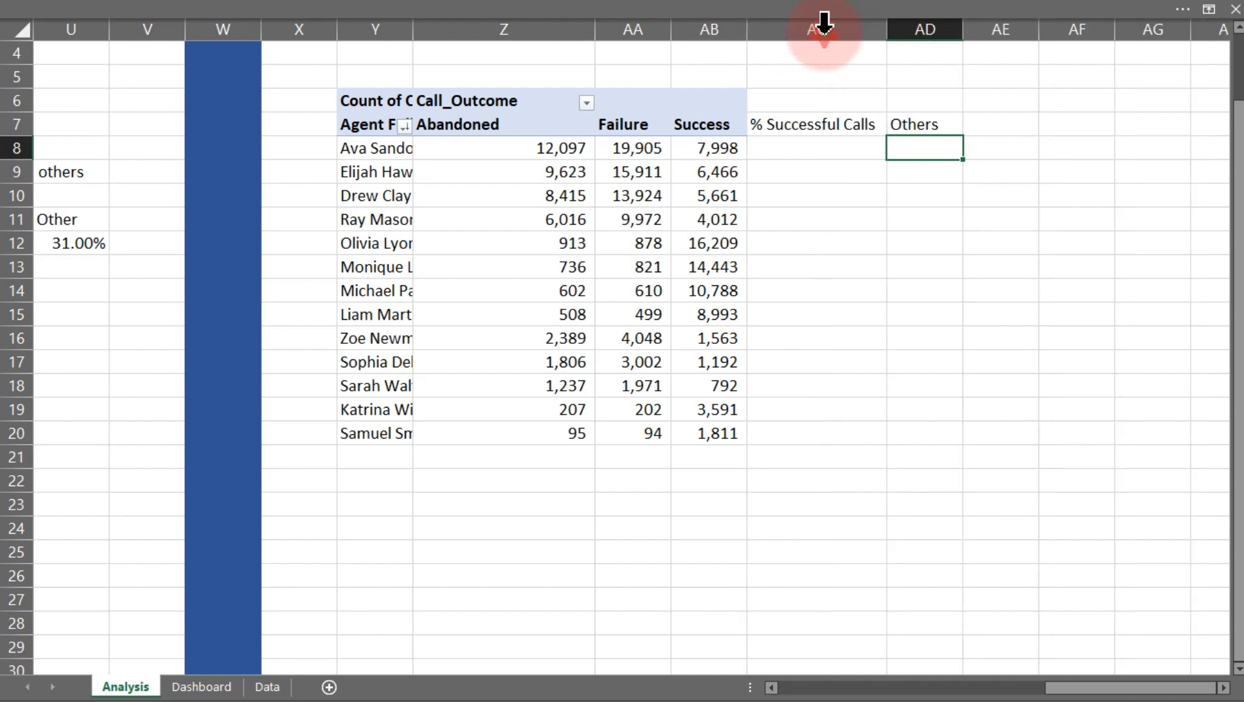
Enter the formula =AB8/SUM(Z8:AA8) in AC8 and fill it down to AC20
click(809, 149)
text(=)
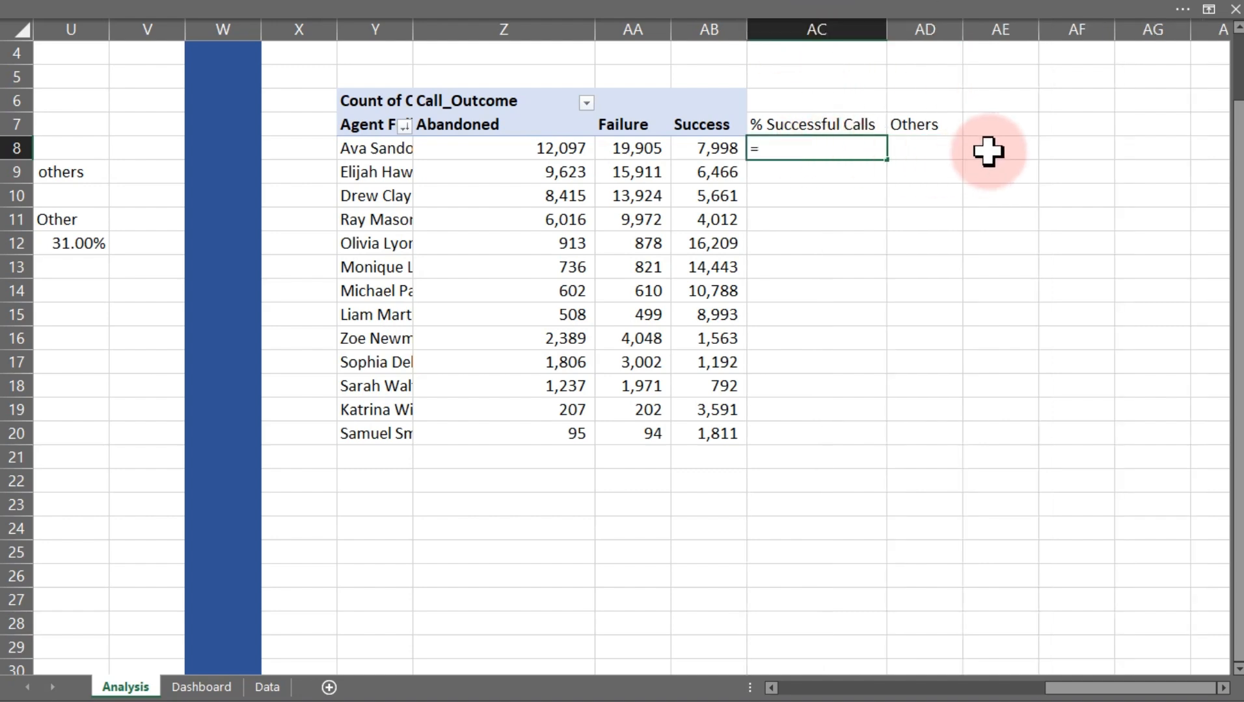
click(706, 151)
text(/)
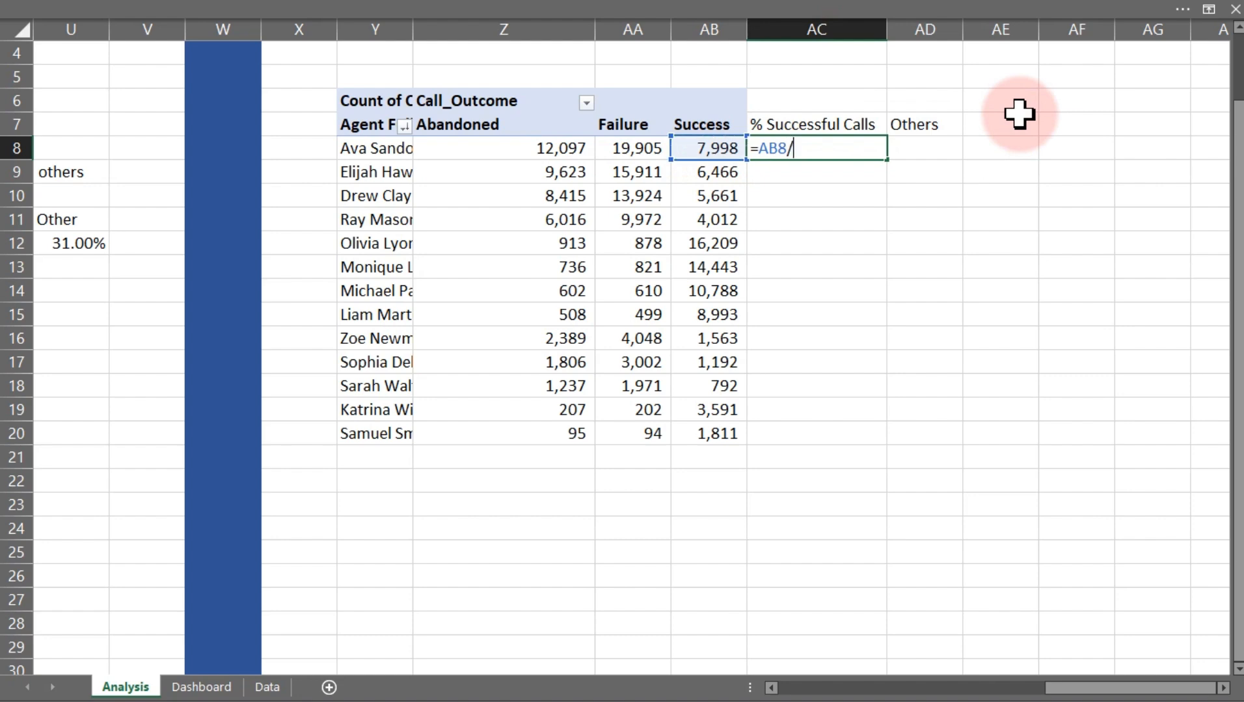
text(sum)
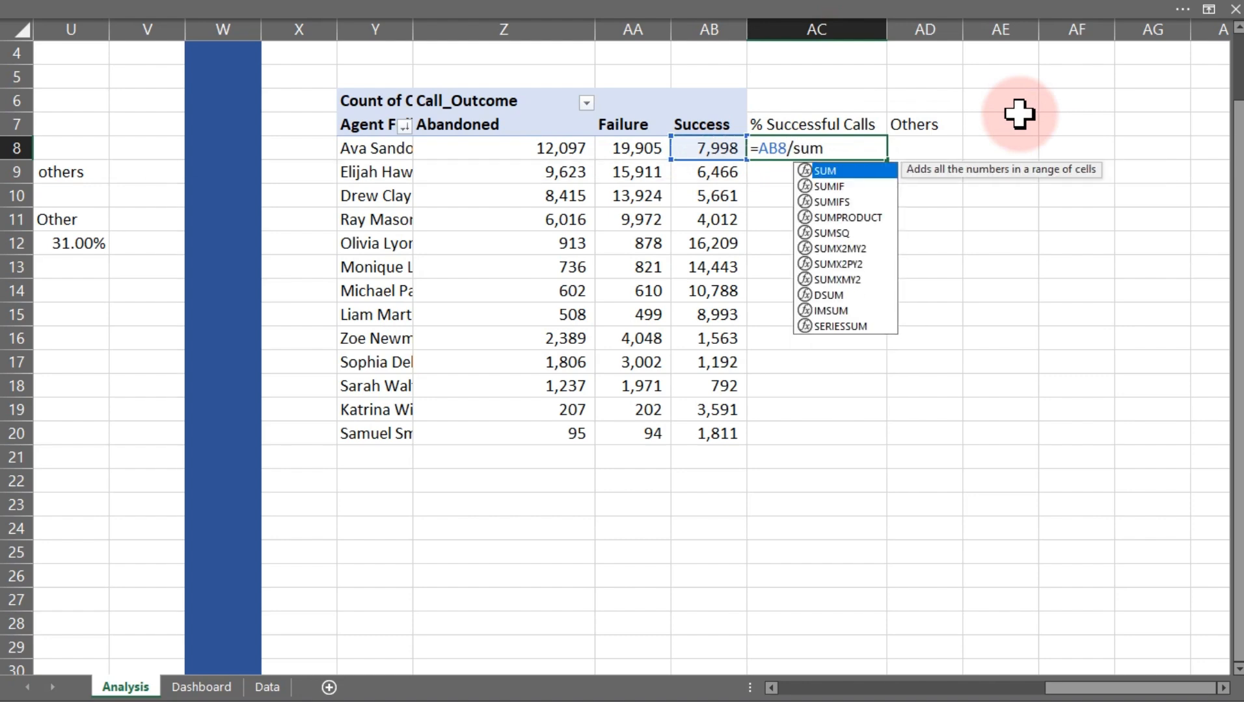
text(q)
key(BackSpace)
key(Tab)
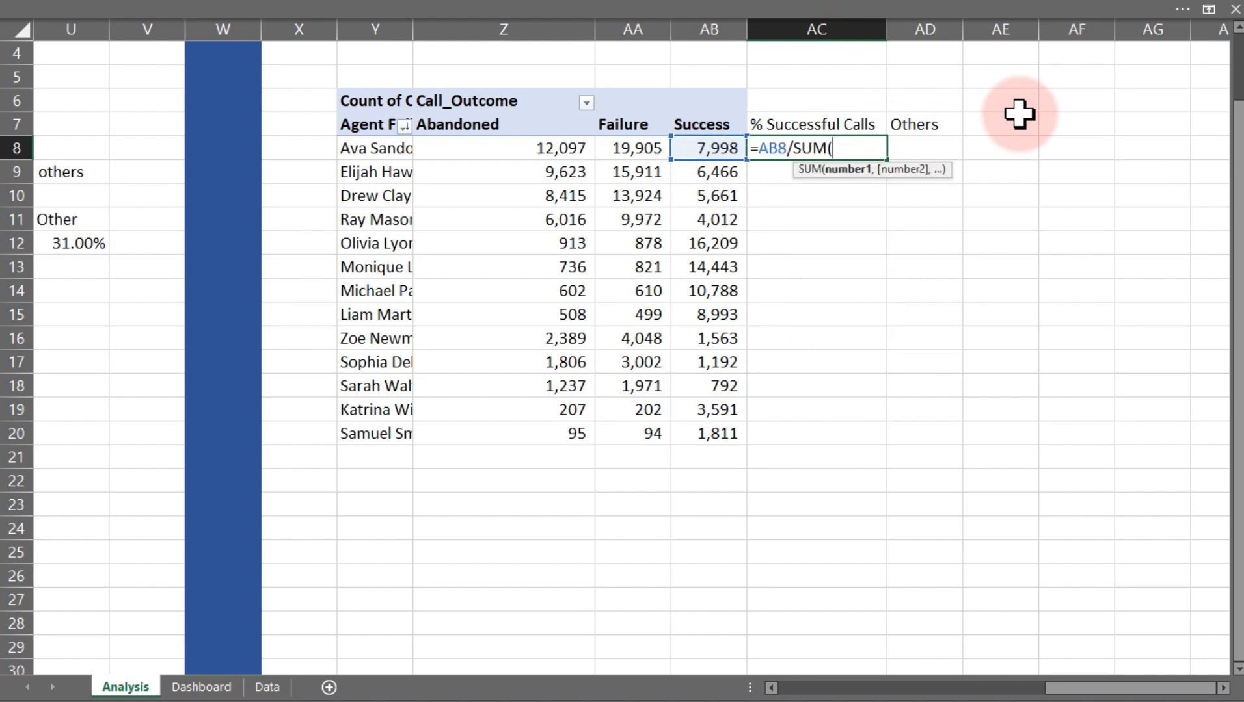
drag(553, 147, 628, 147)
text())
key(Return)
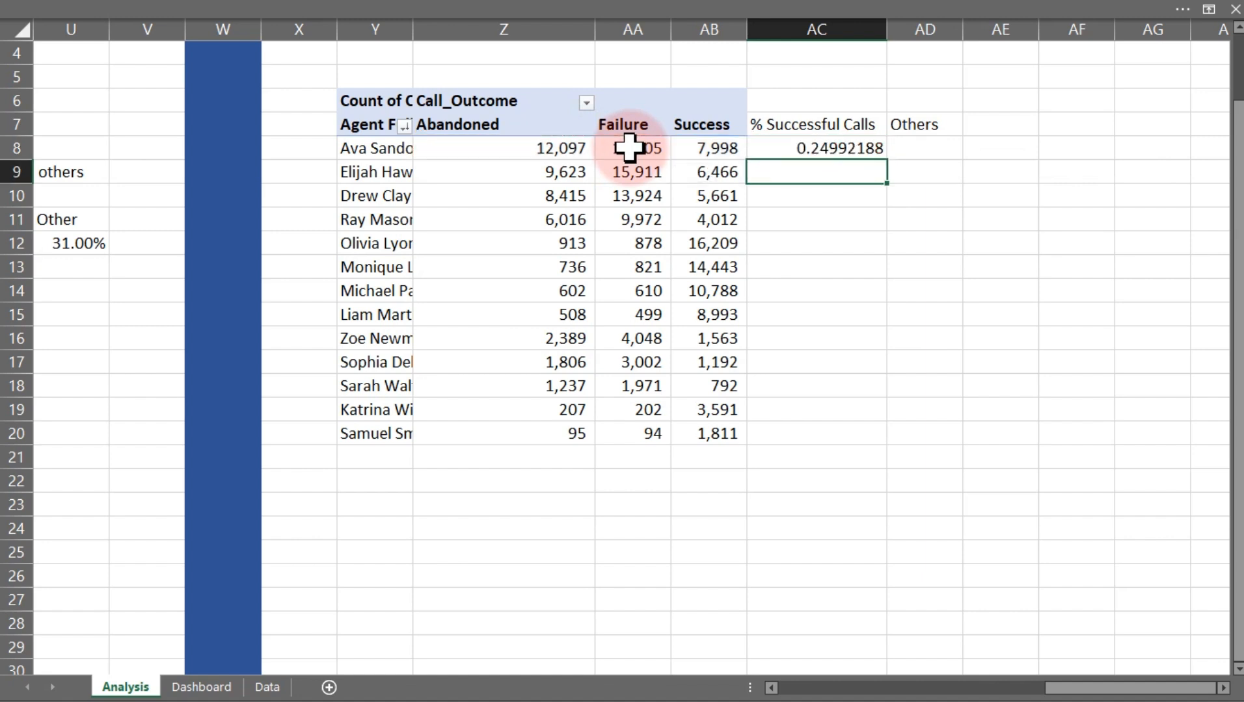
click(824, 149)
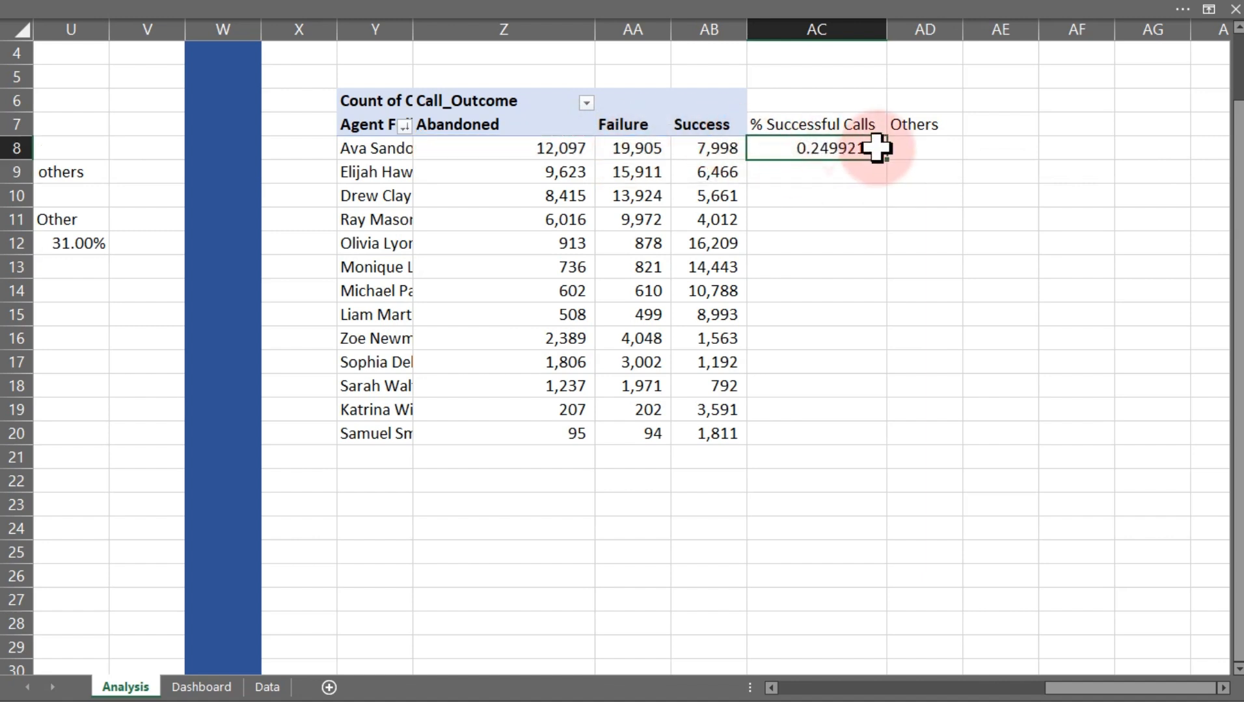
double_click(887, 160)
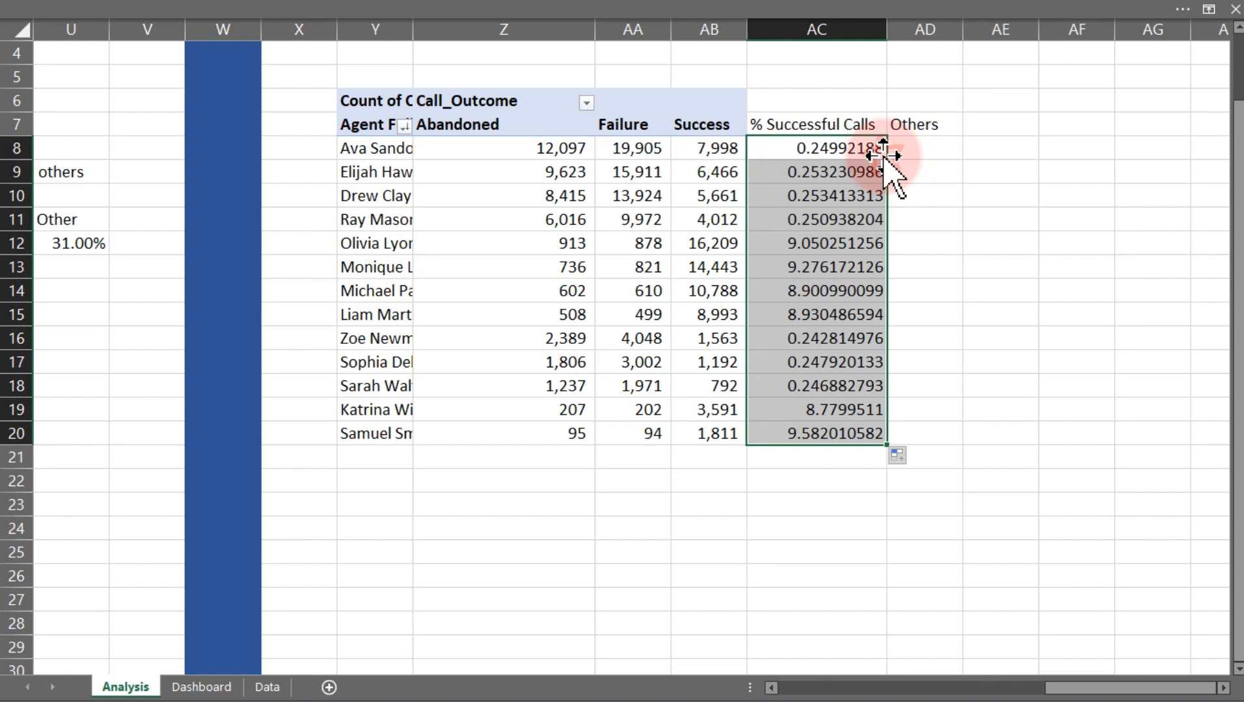
Format cells AC8:AD20 as Percentage with 0 decimal places
click(819, 318)
double_click(819, 317)
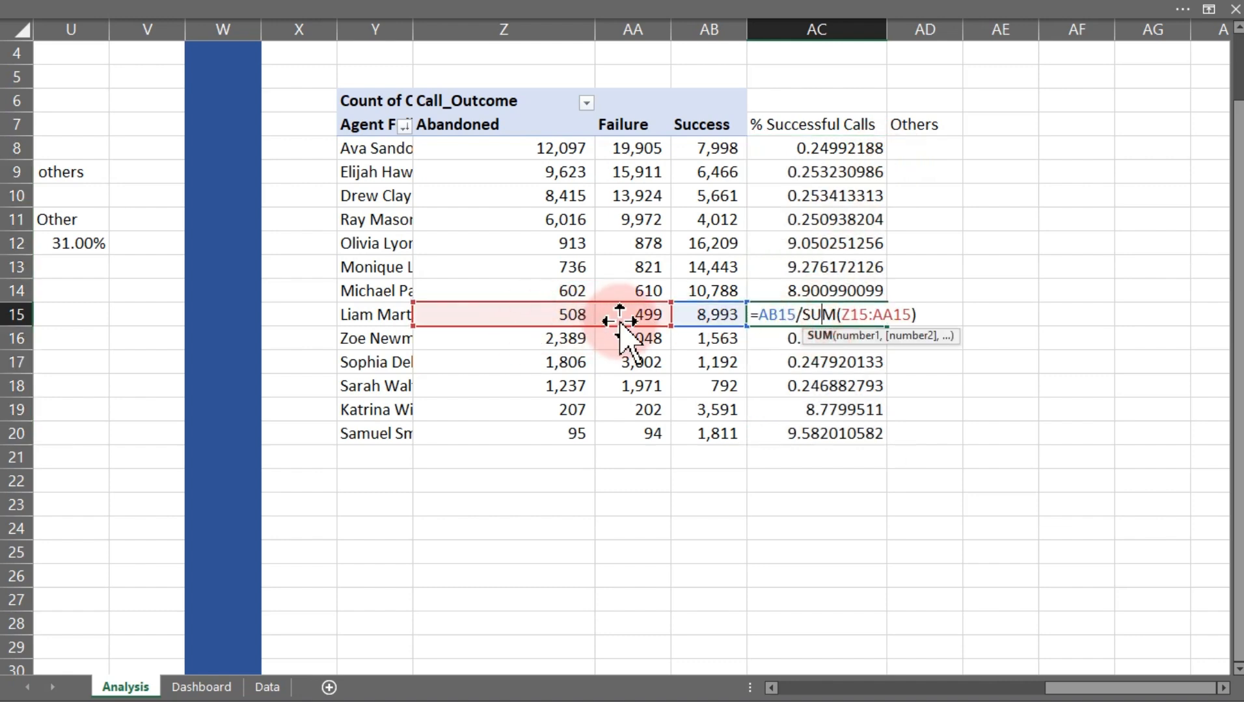
key(Escape)
drag(865, 147, 911, 433)
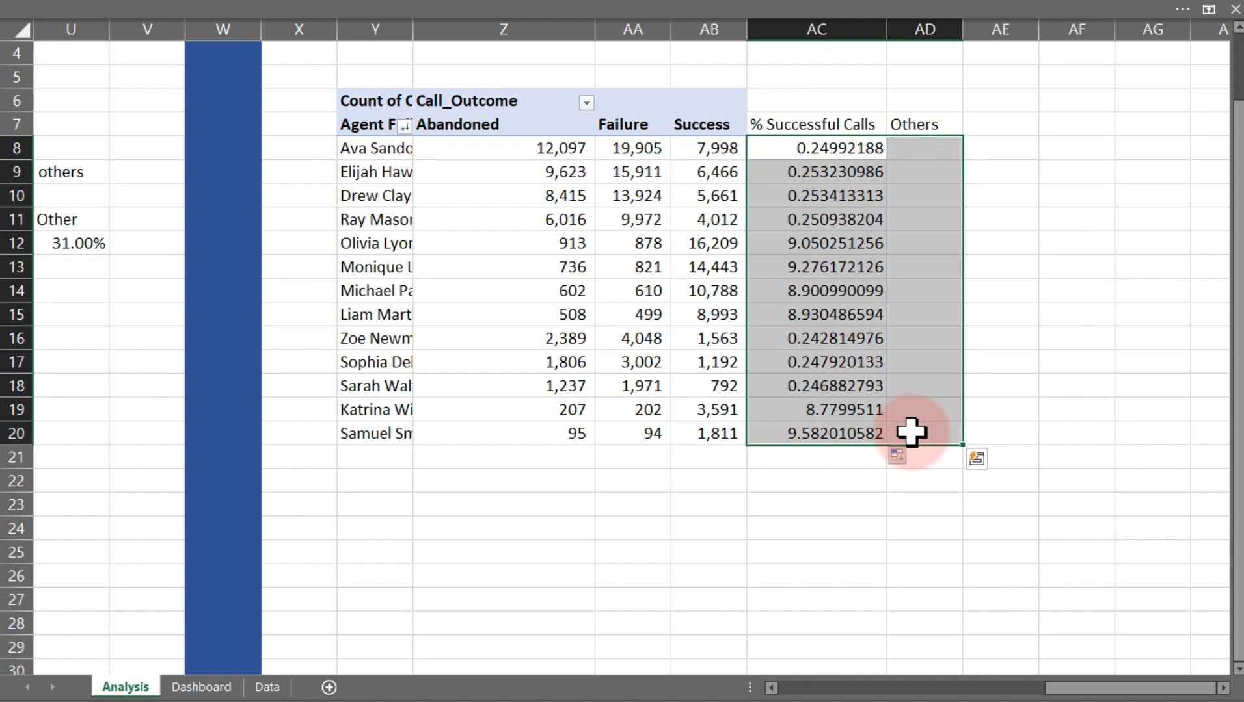
key(ctrl+1)
click(543, 232)
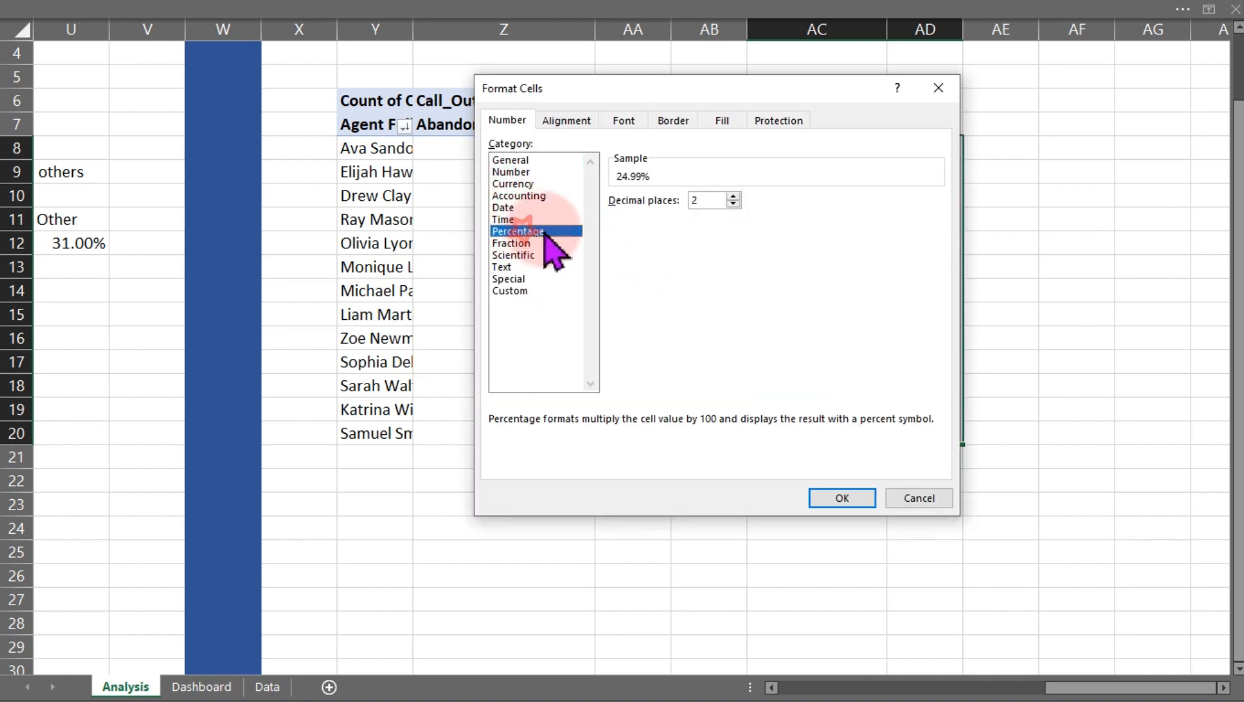
click(733, 203)
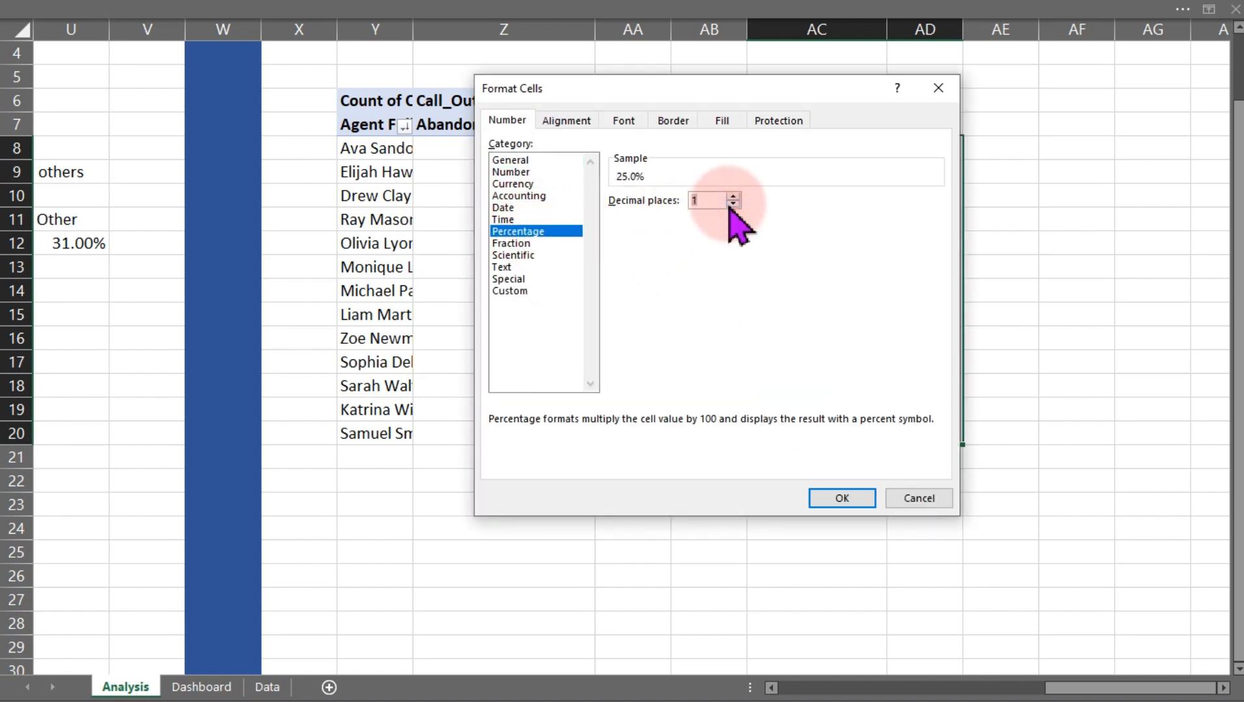
click(733, 205)
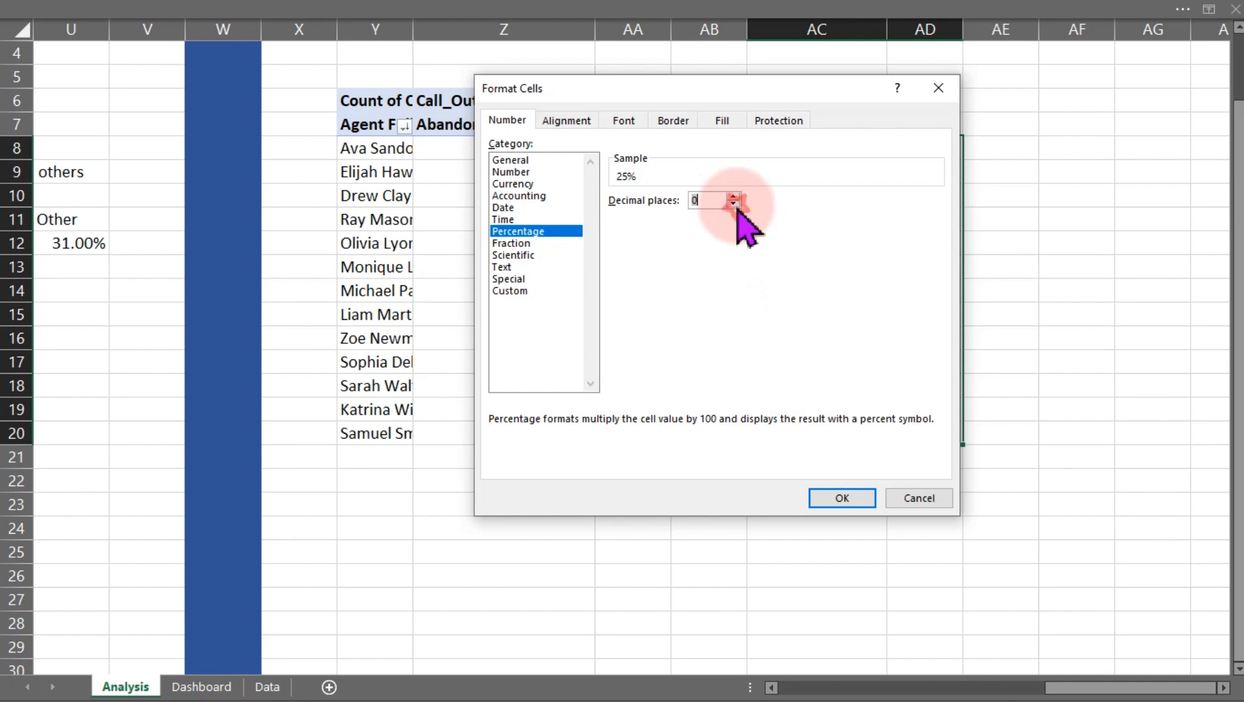
click(840, 500)
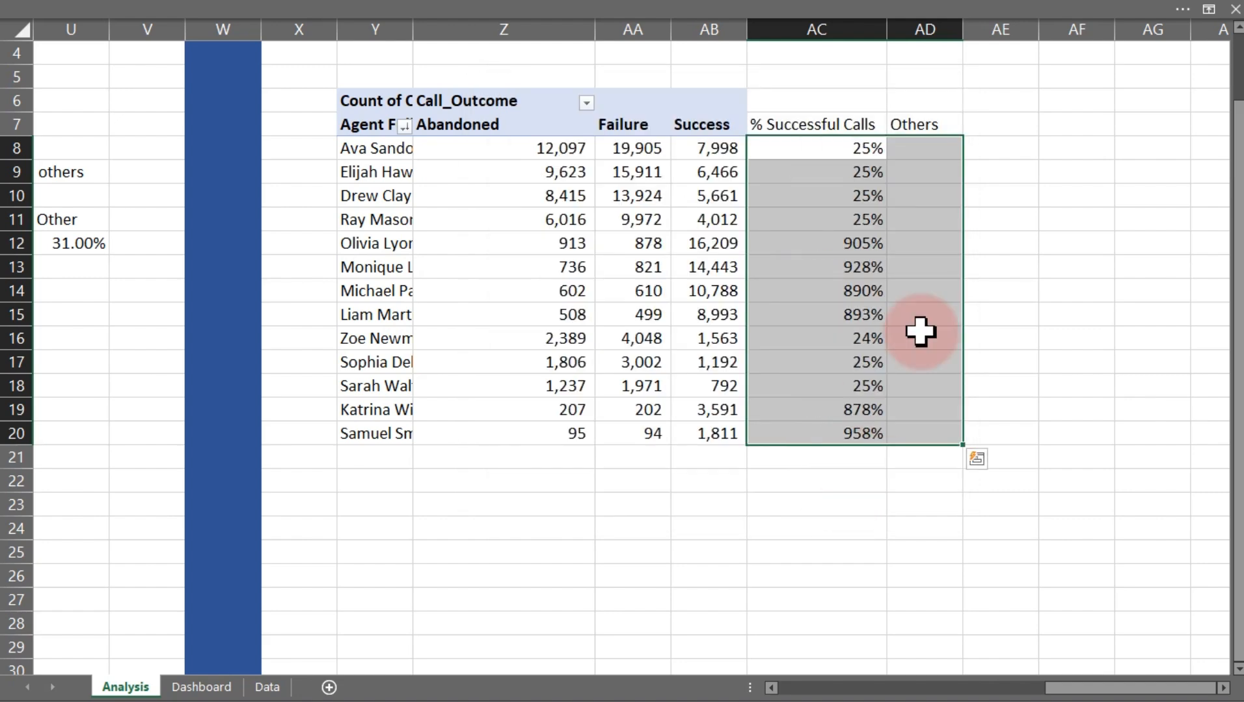
Enter the formula =100%-AC8 in AD8 and fill it down to AD20
click(919, 147)
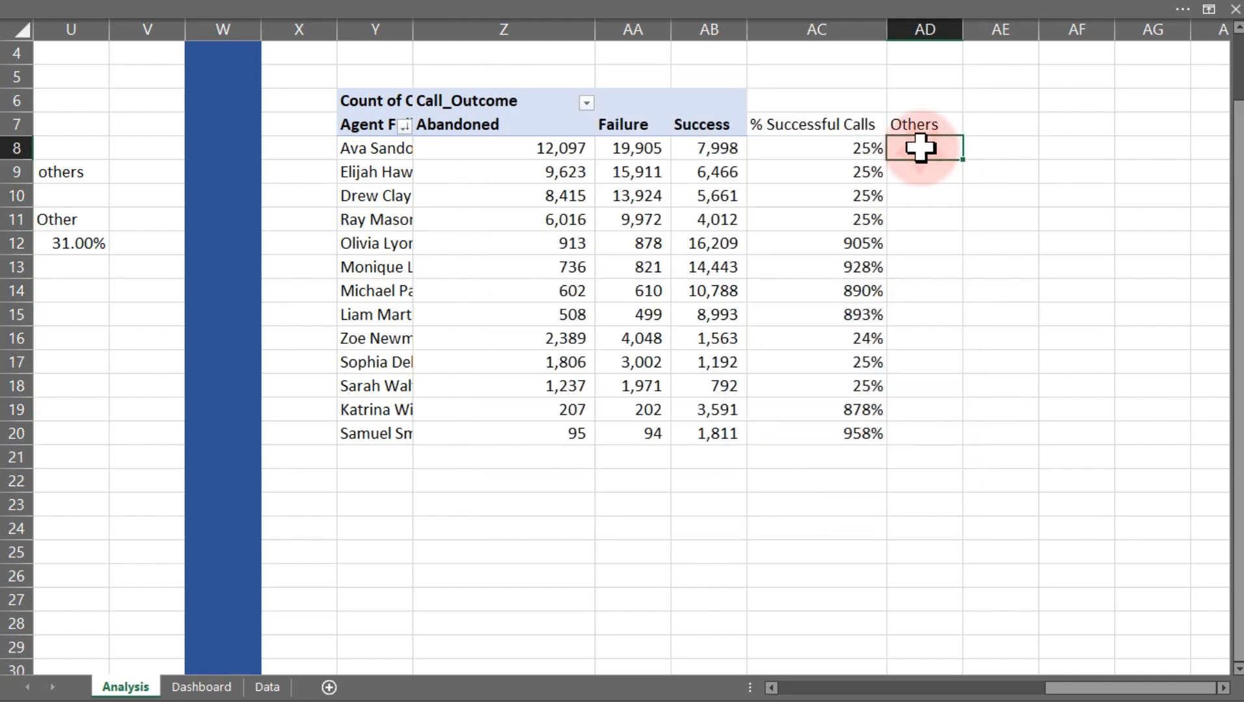
text(=)
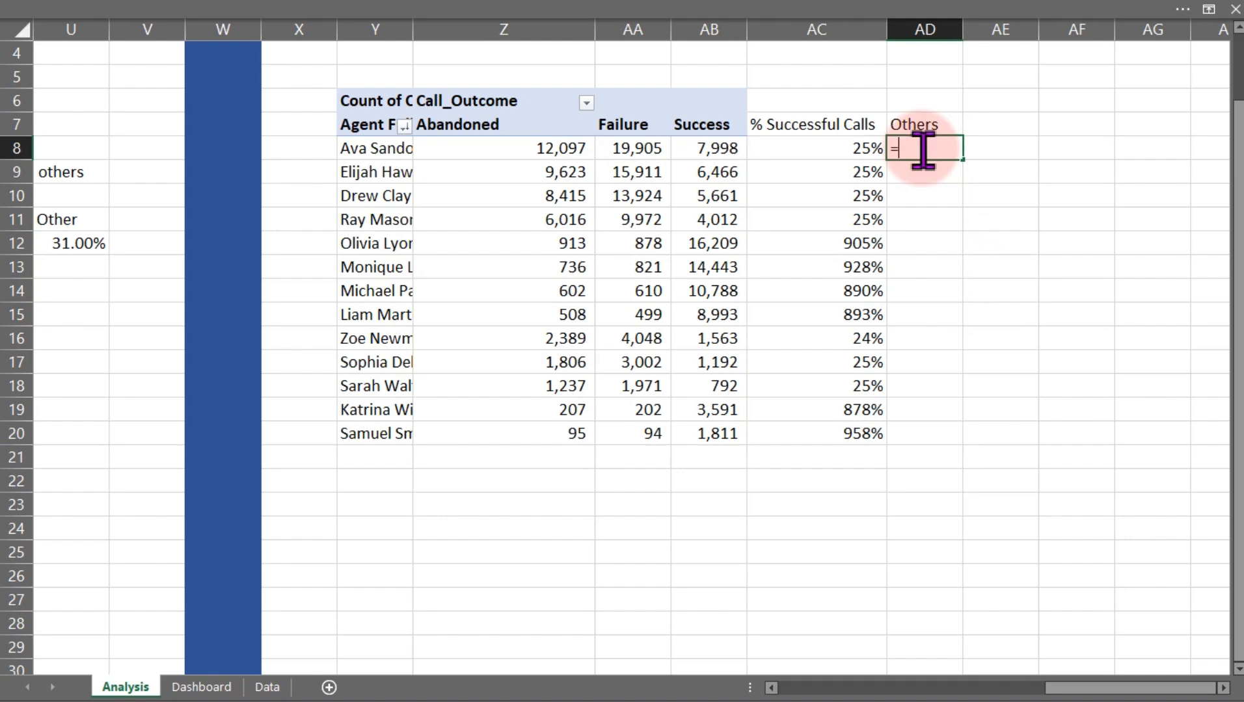
text(100%-)
click(864, 149)
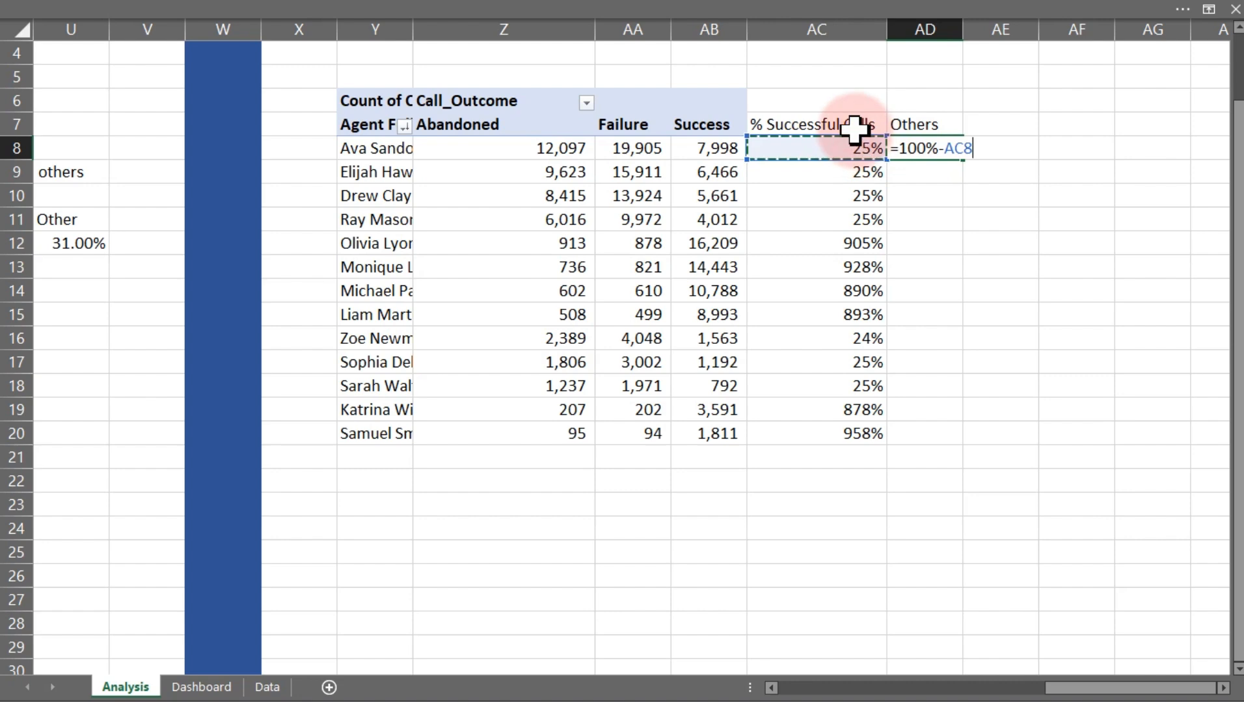
key(Return)
click(940, 148)
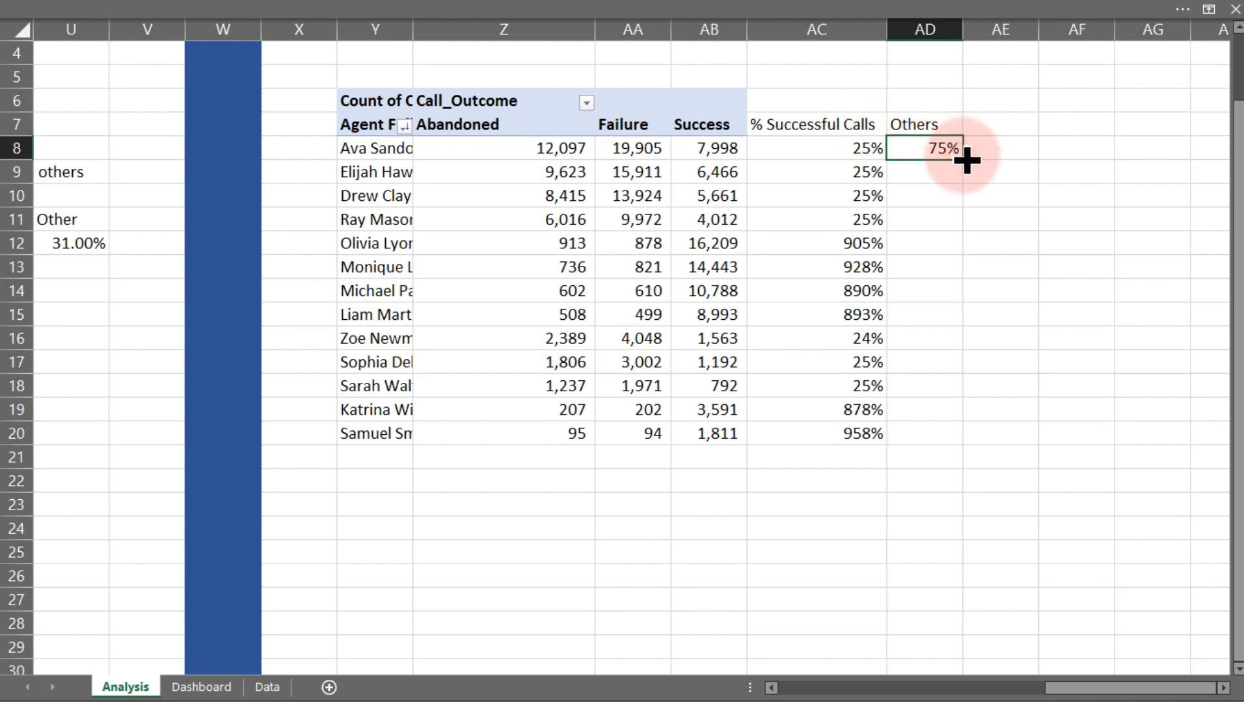
drag(967, 159, 960, 439)
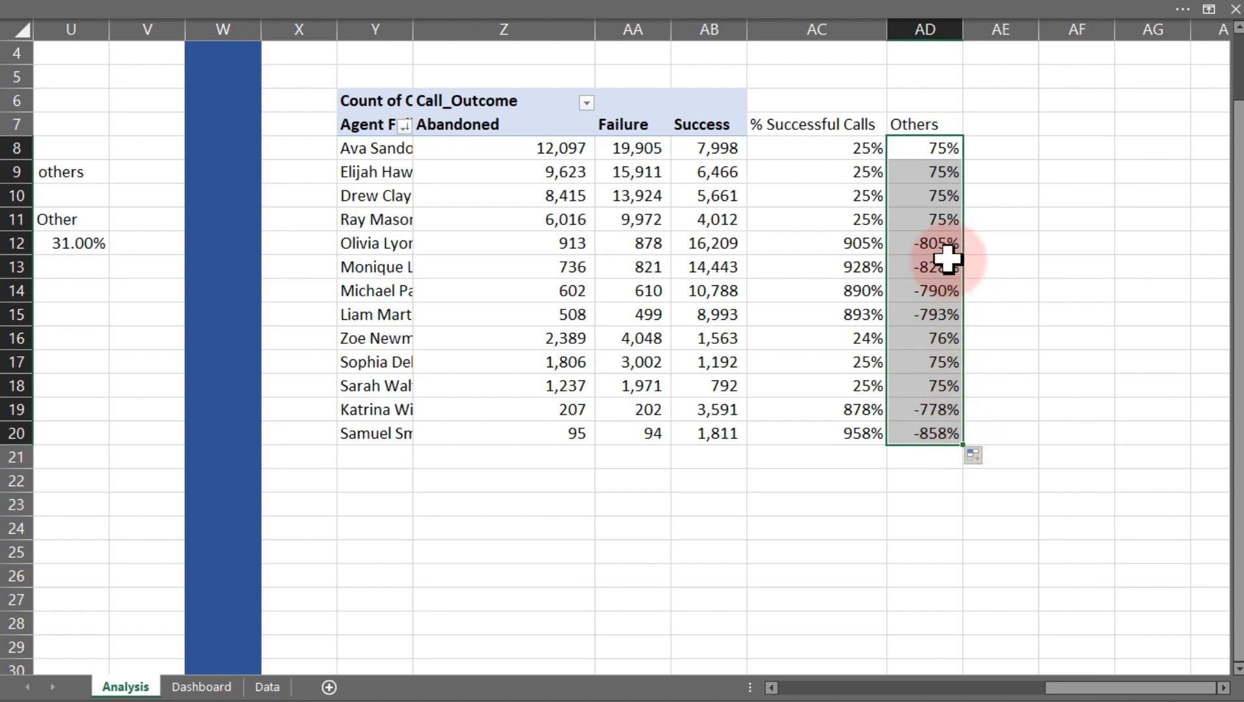
Clear the success-rate formulas from AC8:AC20
double_click(862, 268)
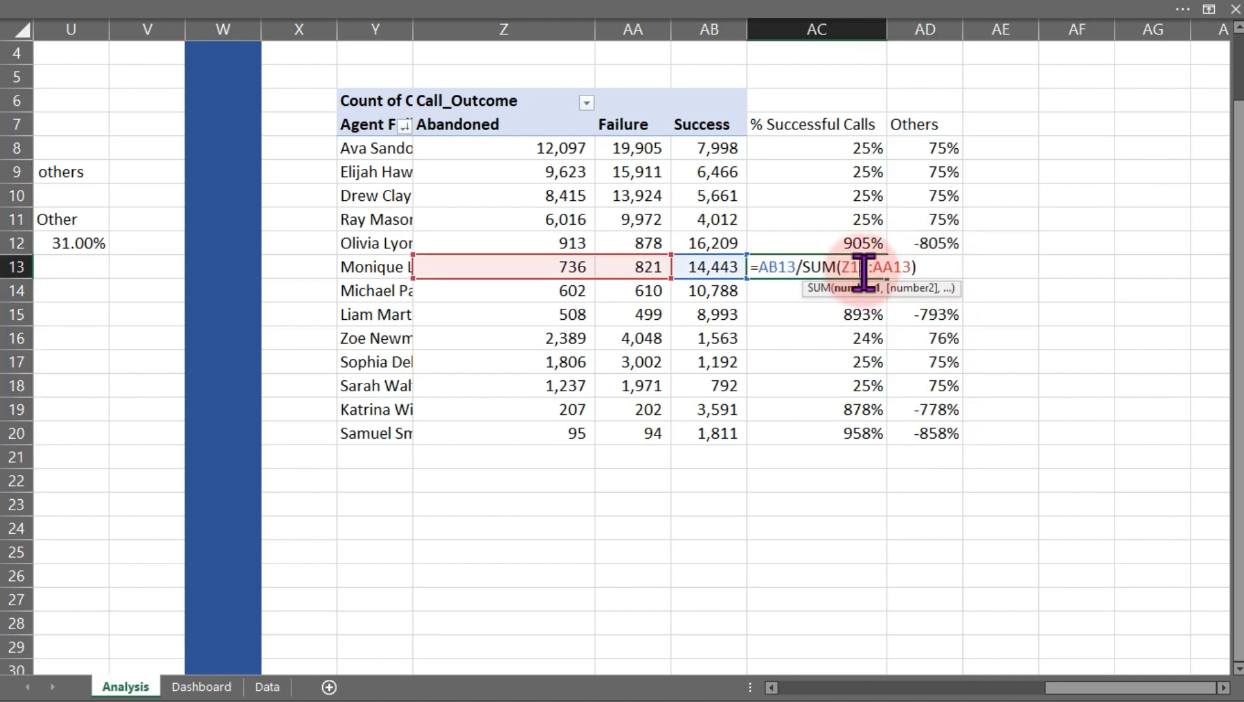
key(Escape)
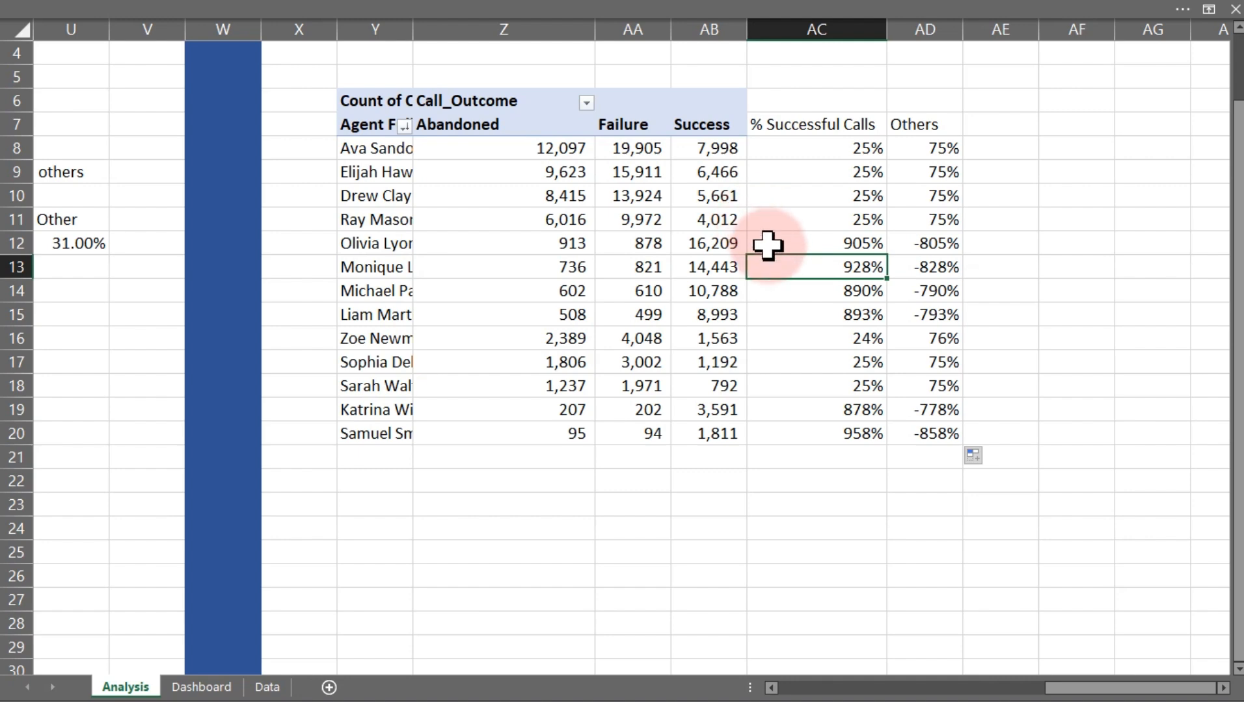
double_click(786, 266)
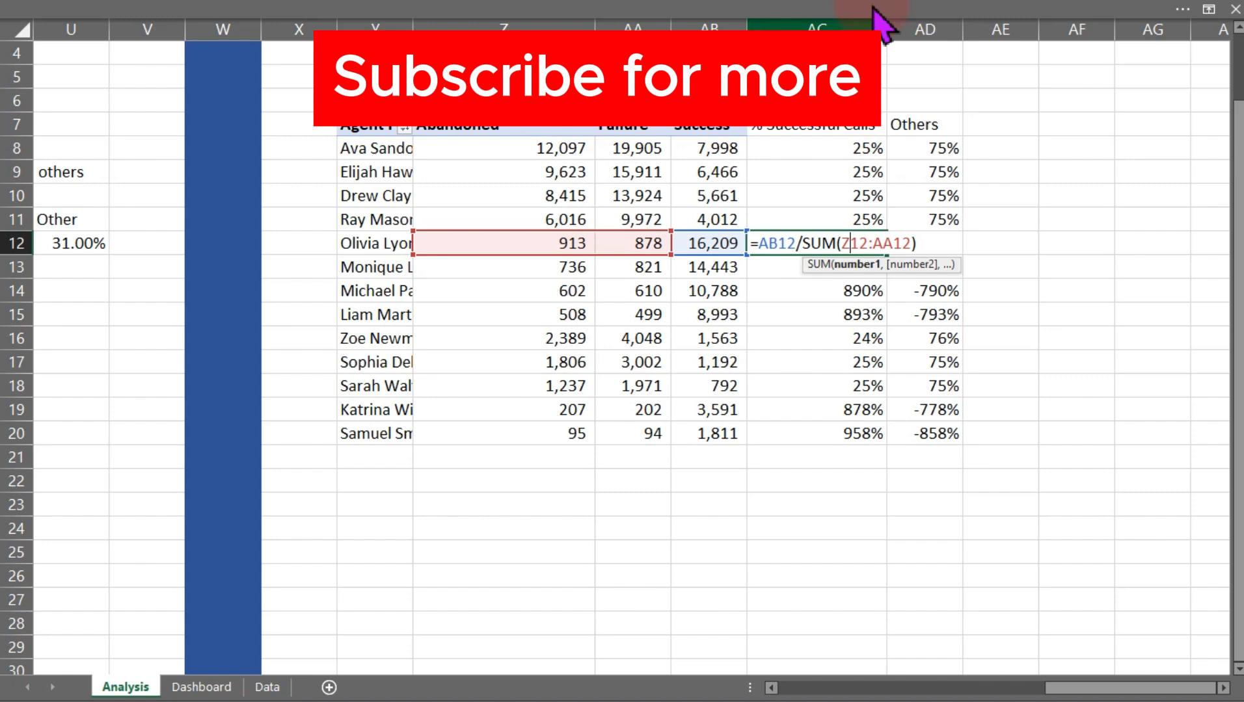
key(Escape)
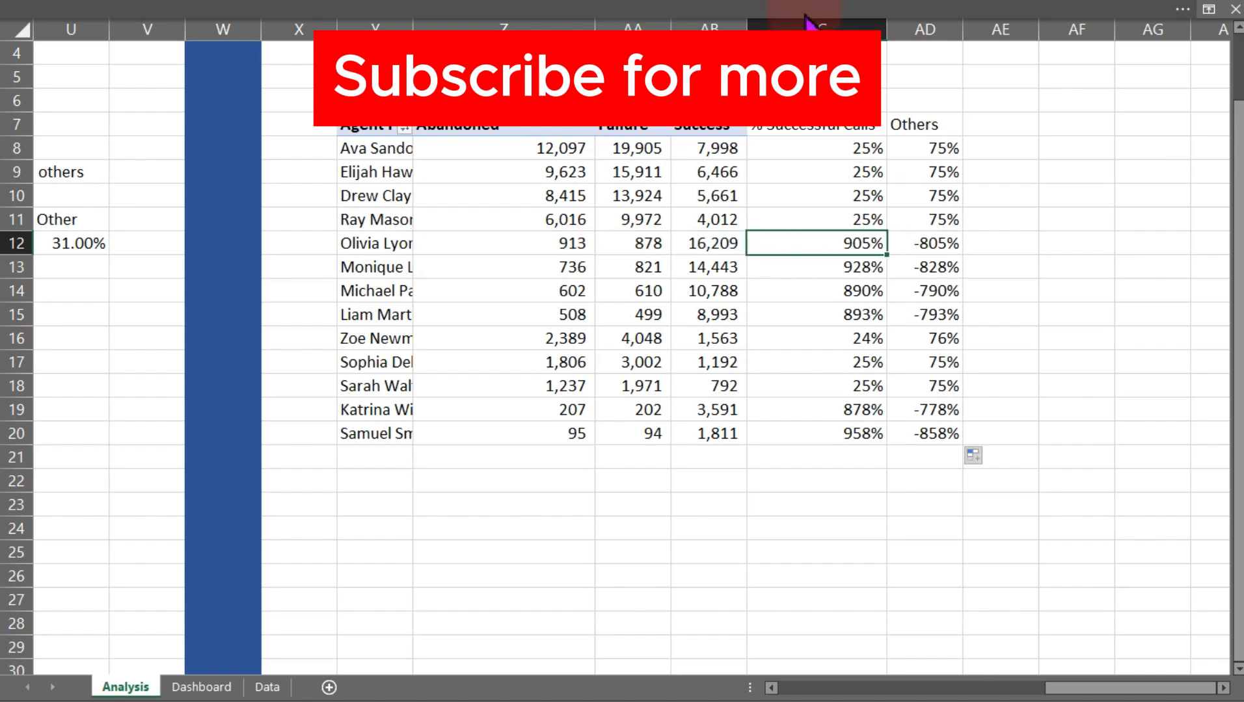
click(834, 151)
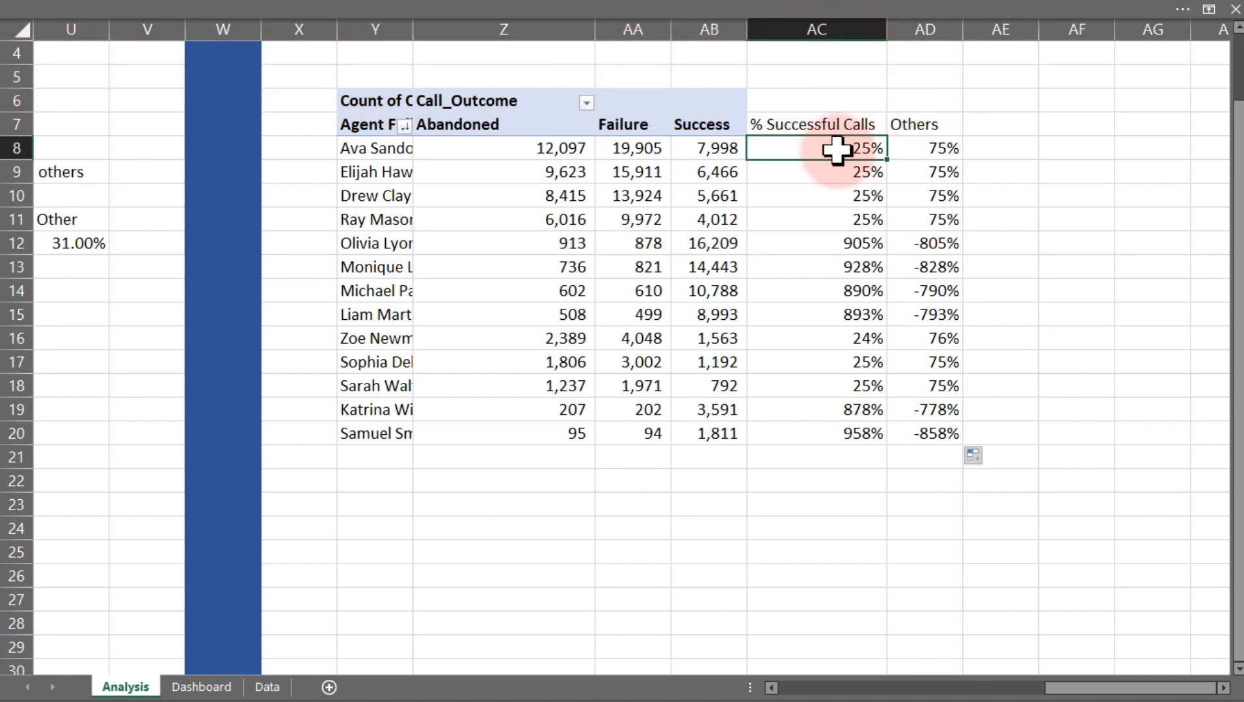
drag(835, 151, 829, 426)
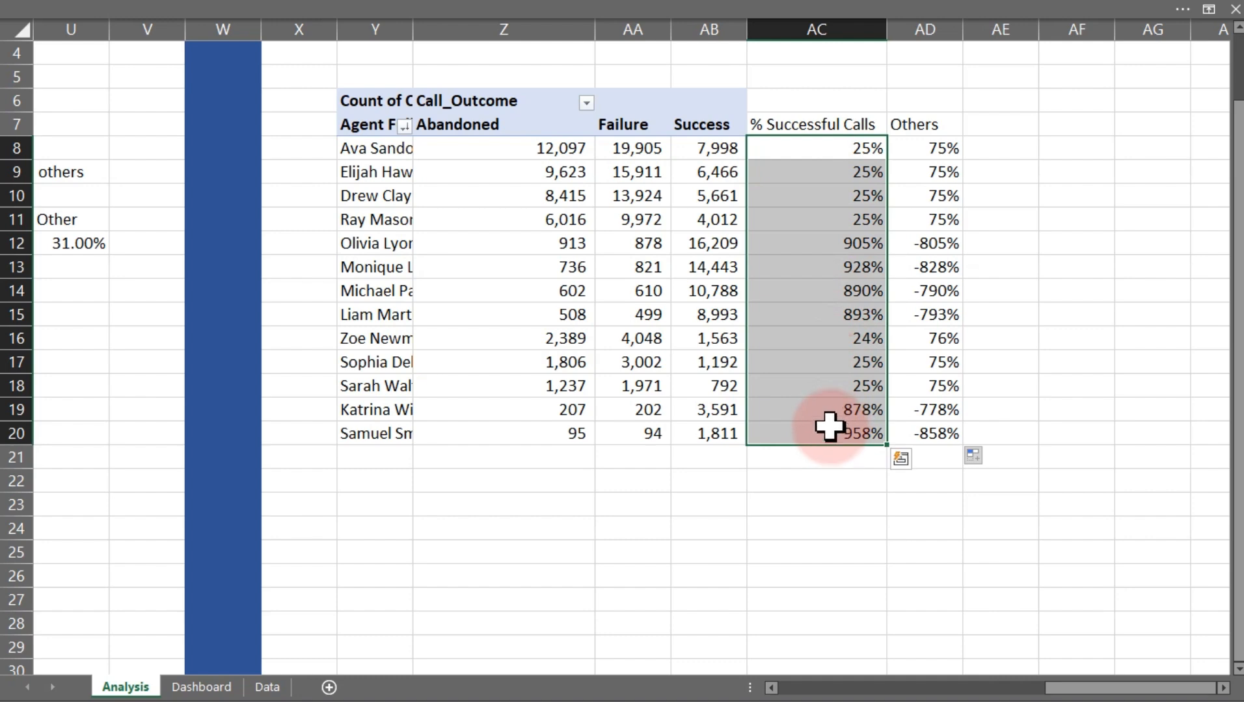
key(Delete)
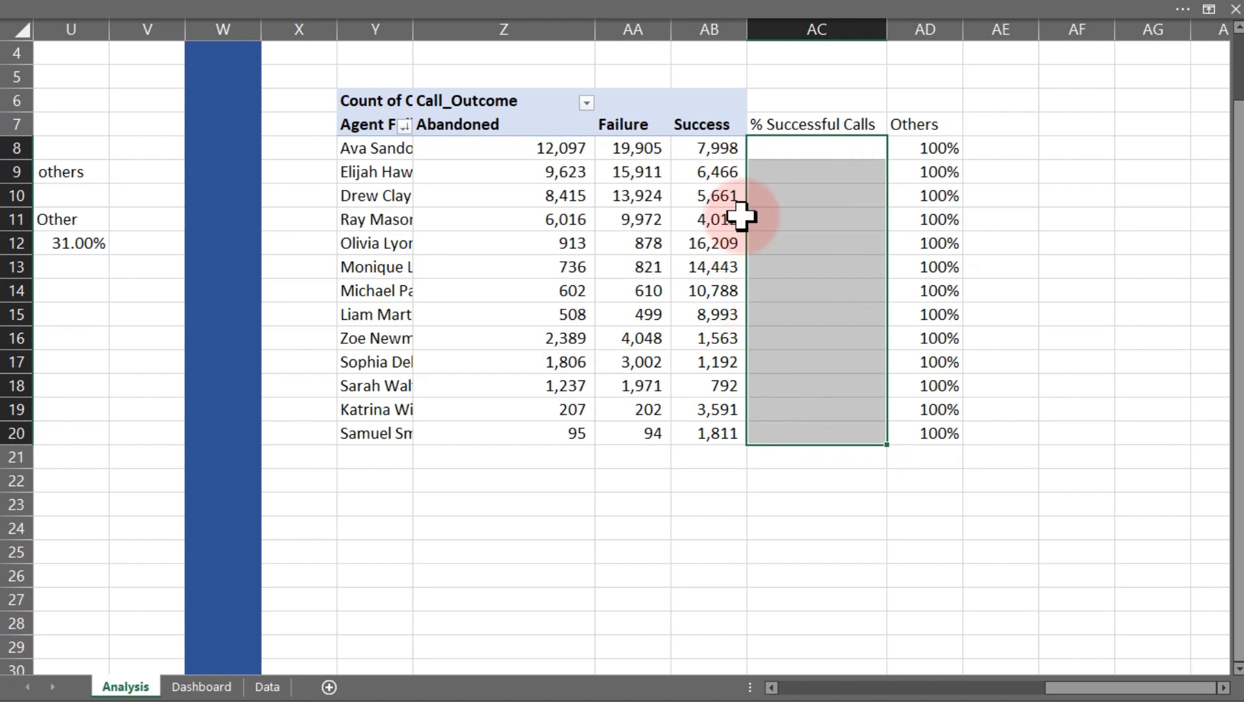
Enter the formula =AB8/SUM(Z8:AB8) in AC8 and fill it down to AC20
click(785, 155)
text(=)
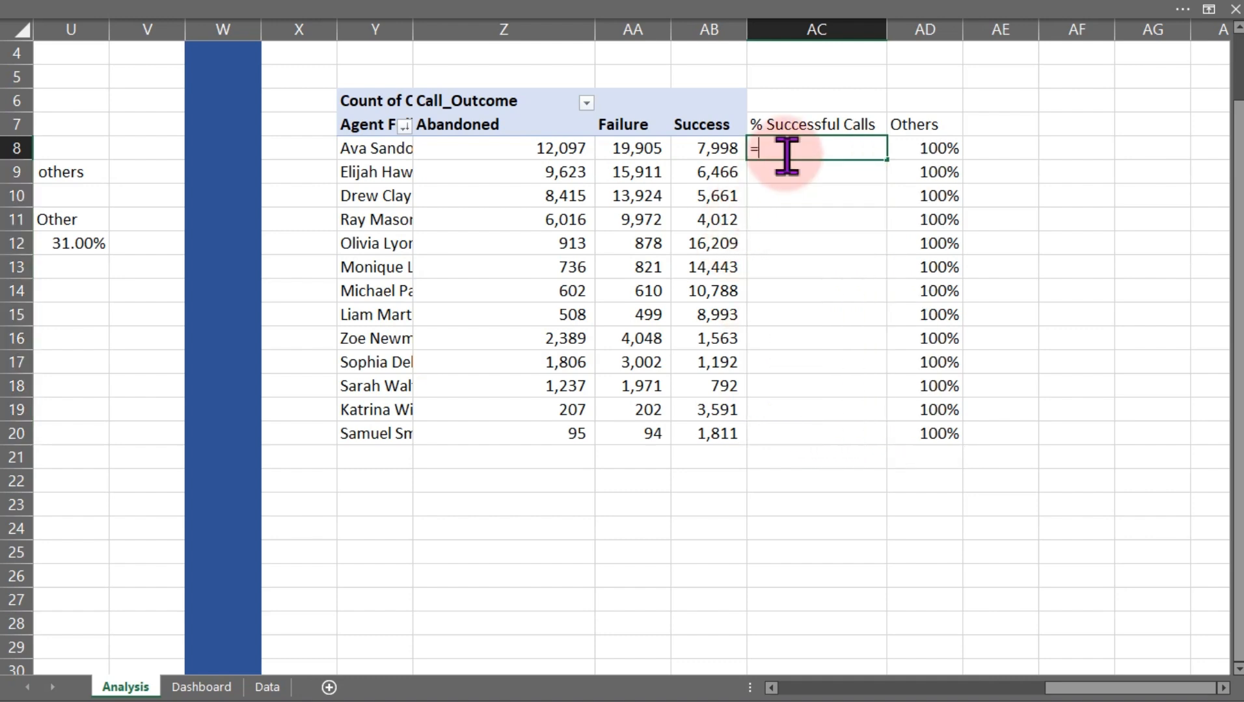
click(718, 151)
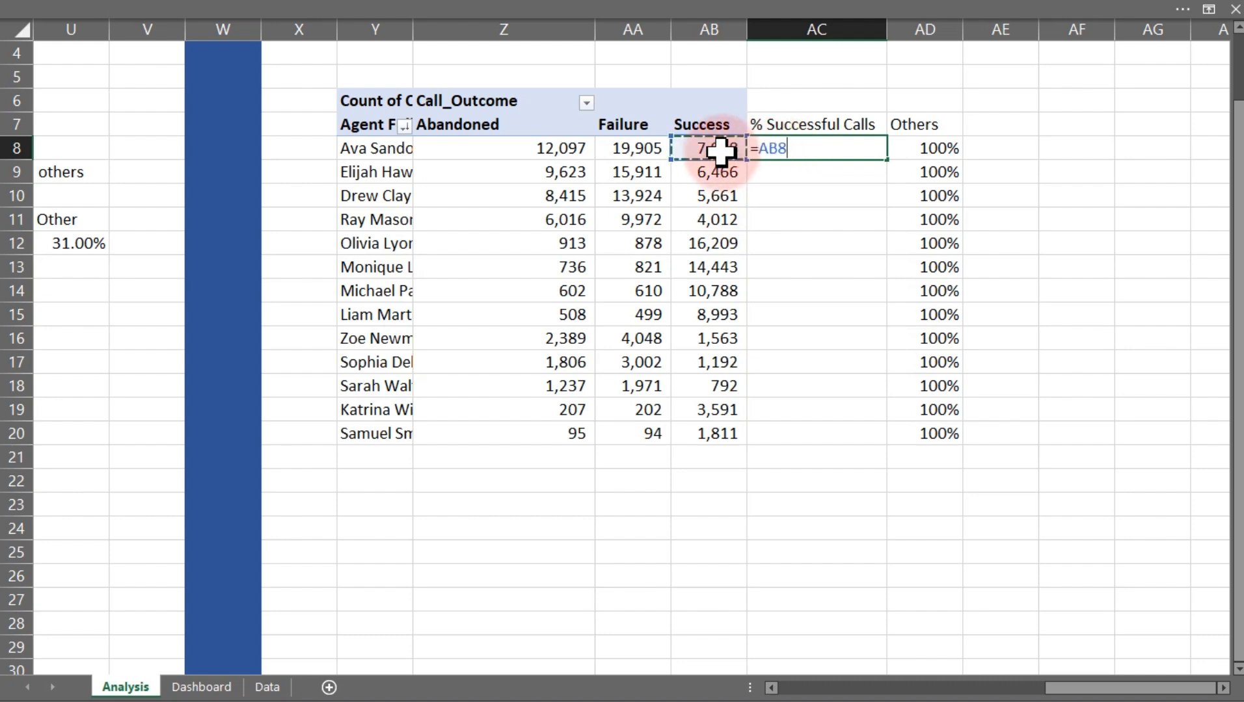
text(/sum)
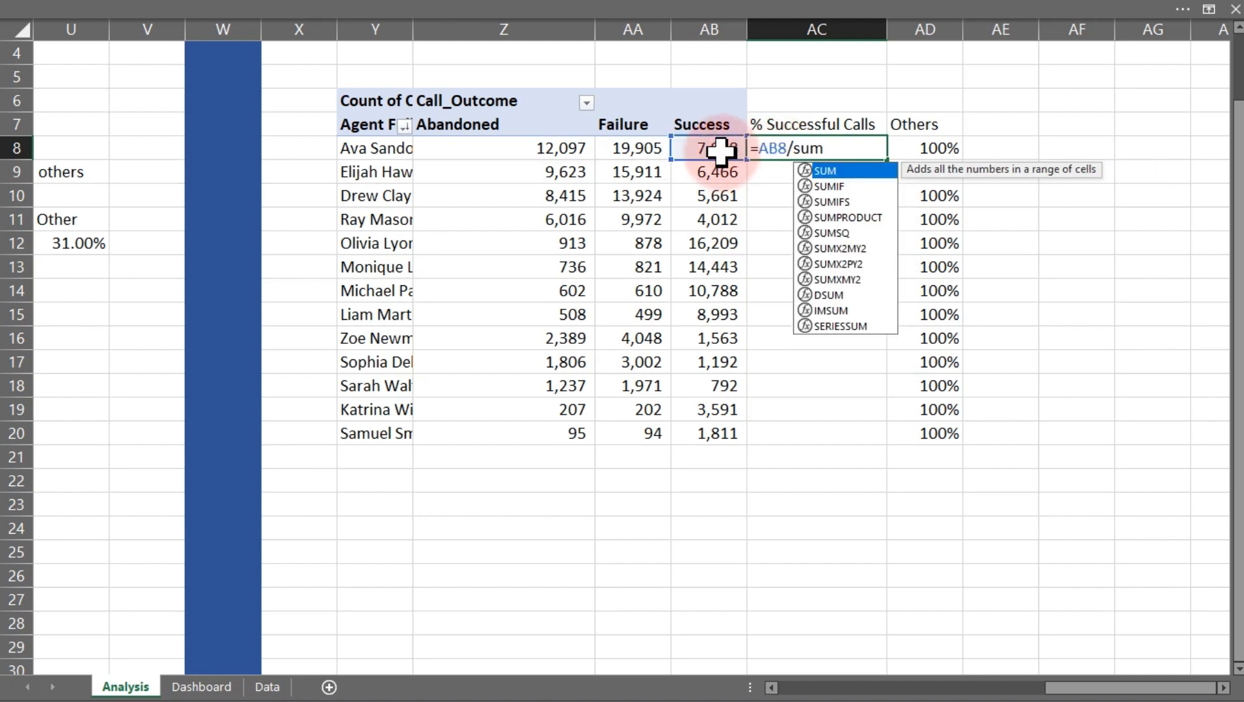
key(Tab)
drag(528, 147, 688, 151)
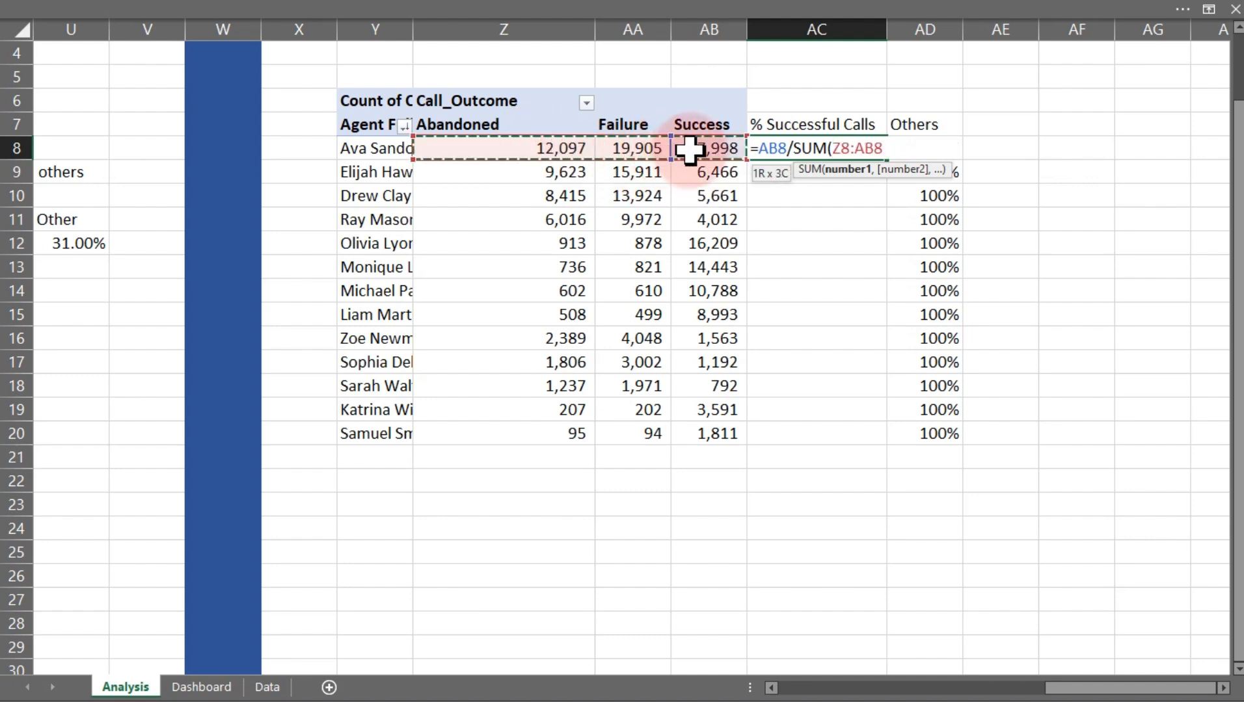
text())
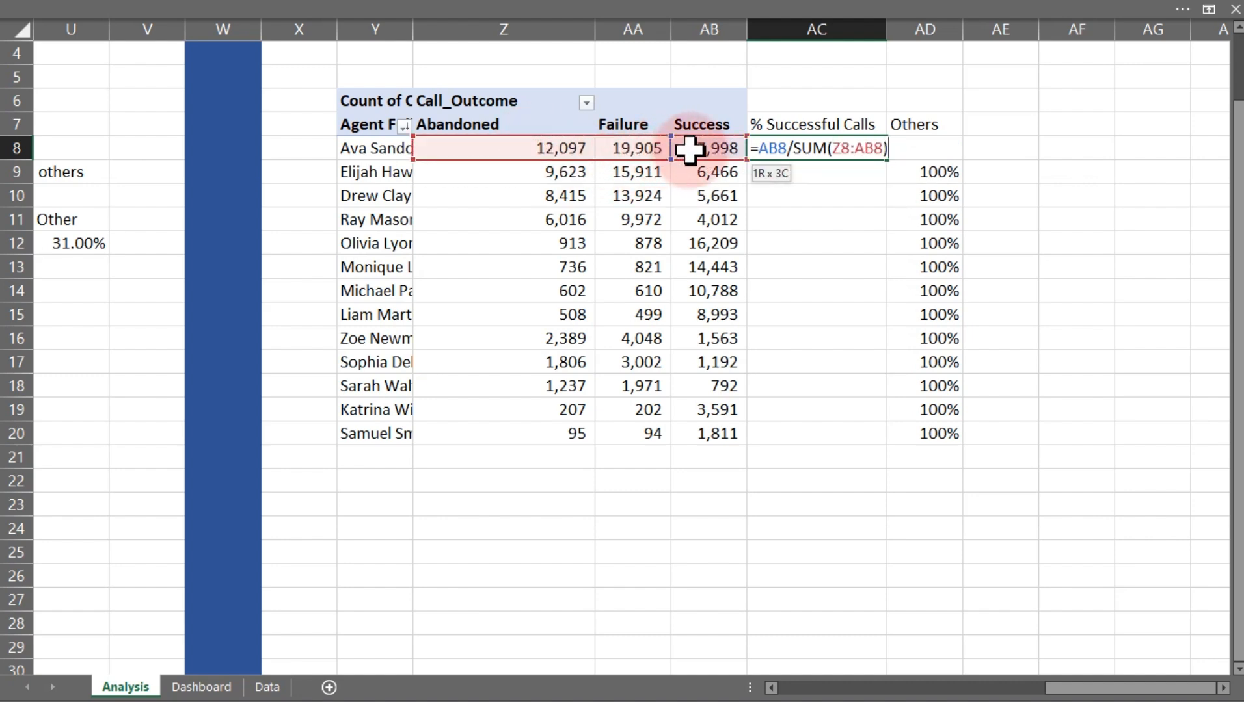
key(ctrl+Return)
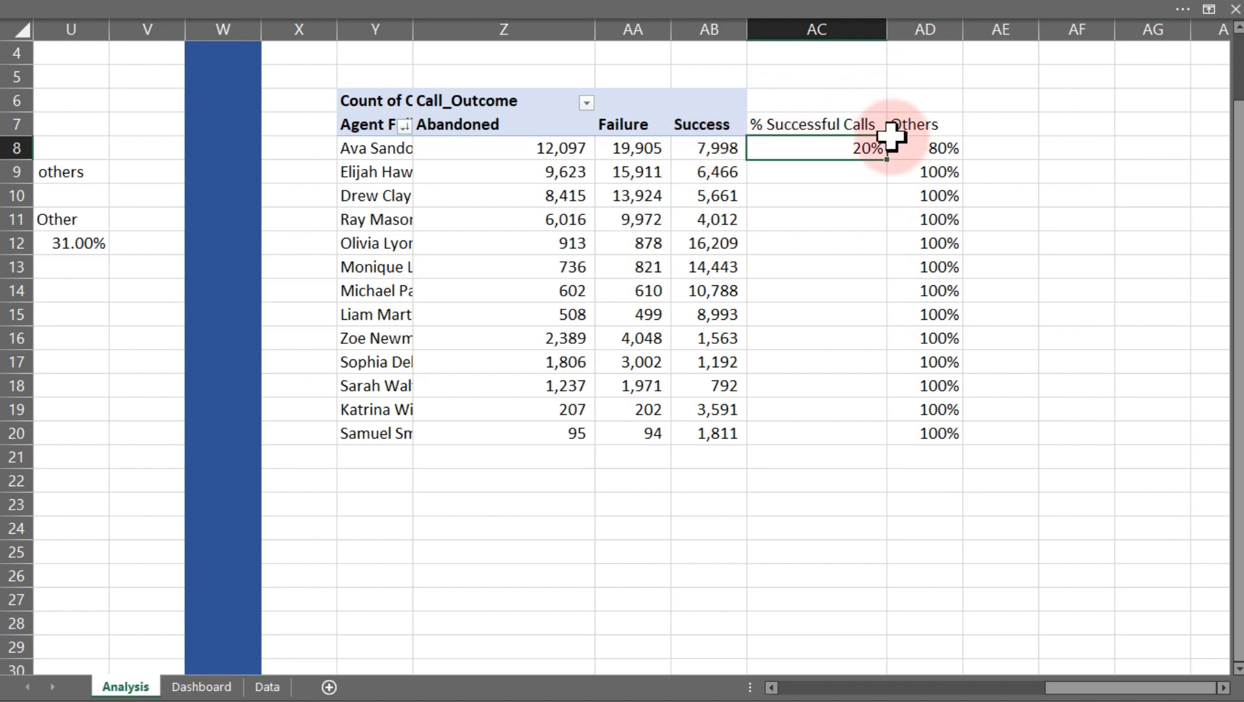
double_click(887, 160)
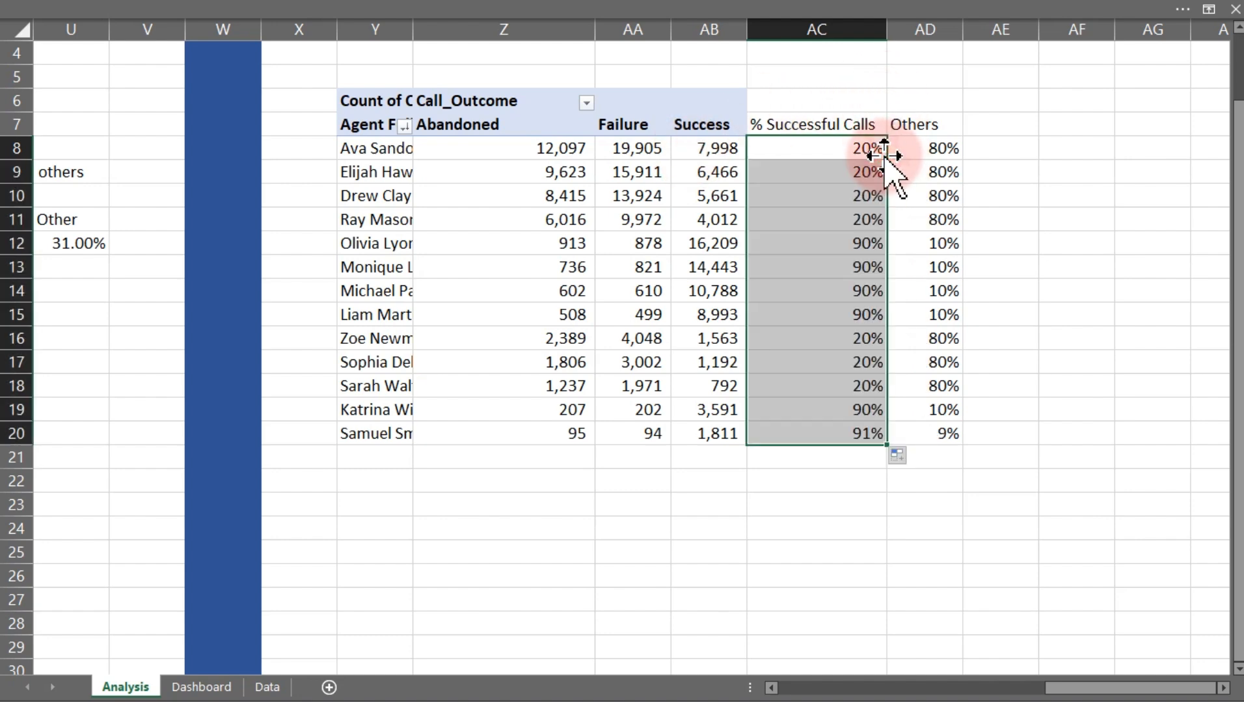
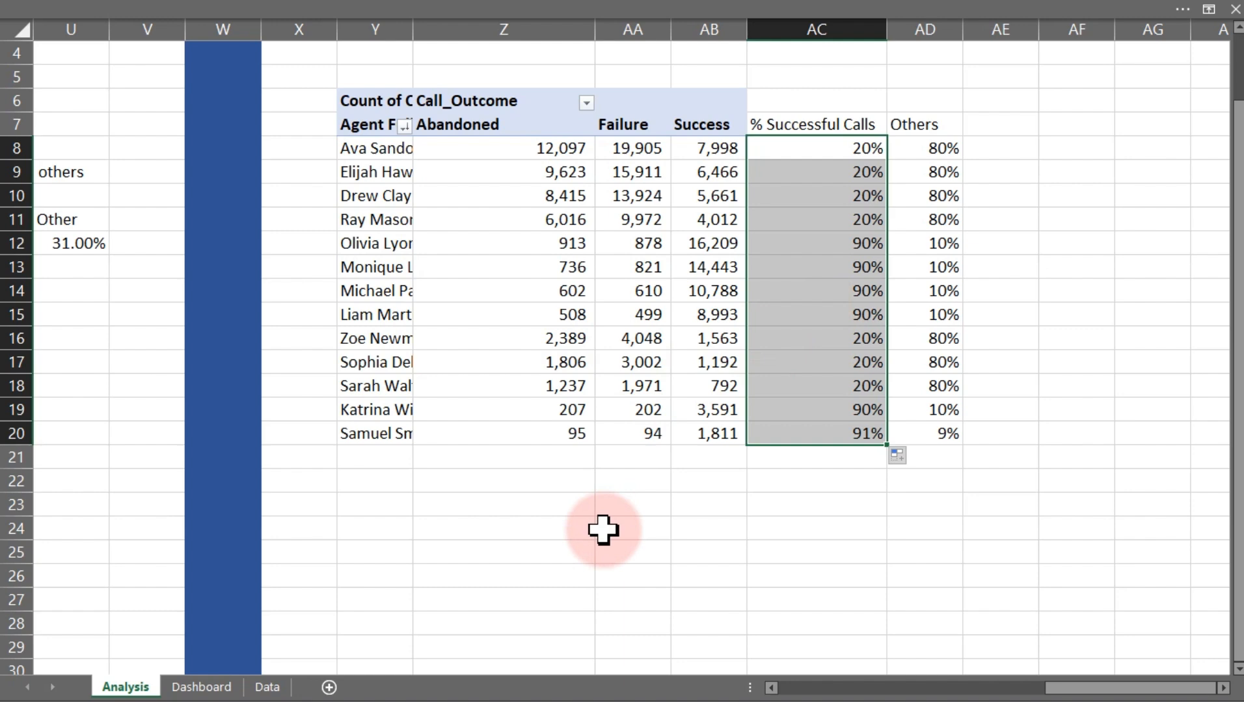
Enter a formula in Z23 that references the Filter named value
click(585, 528)
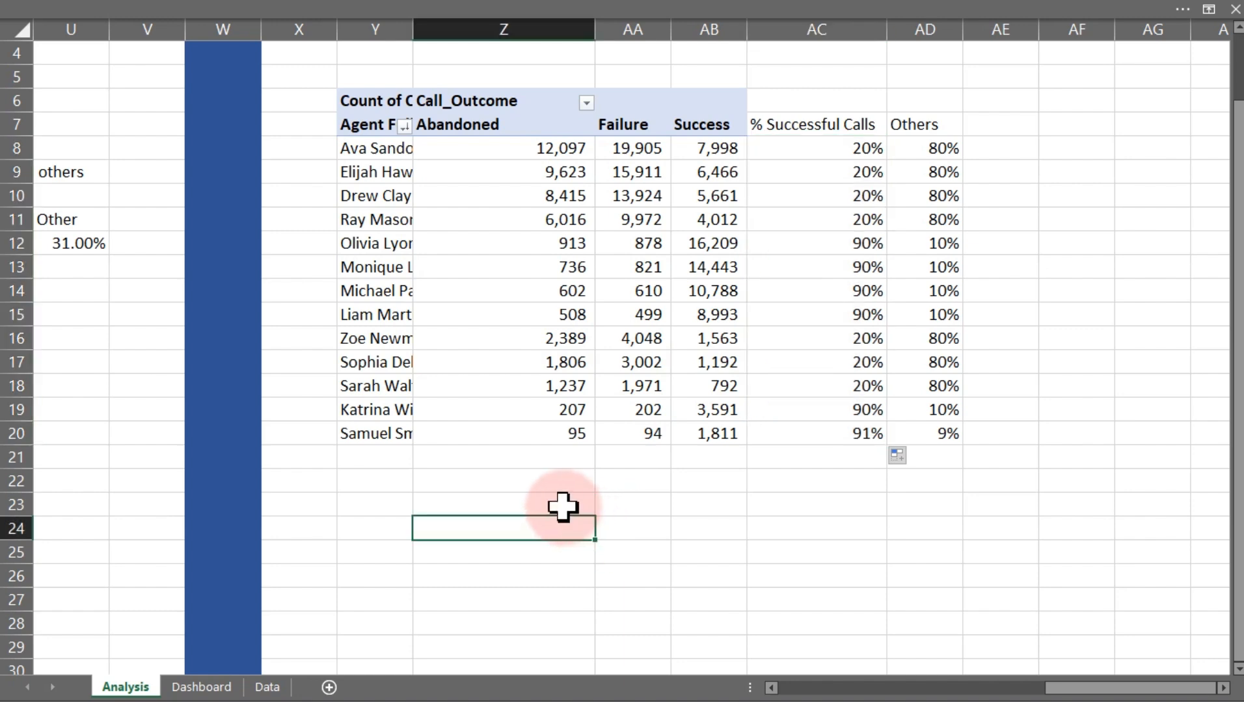
click(563, 506)
text(=)
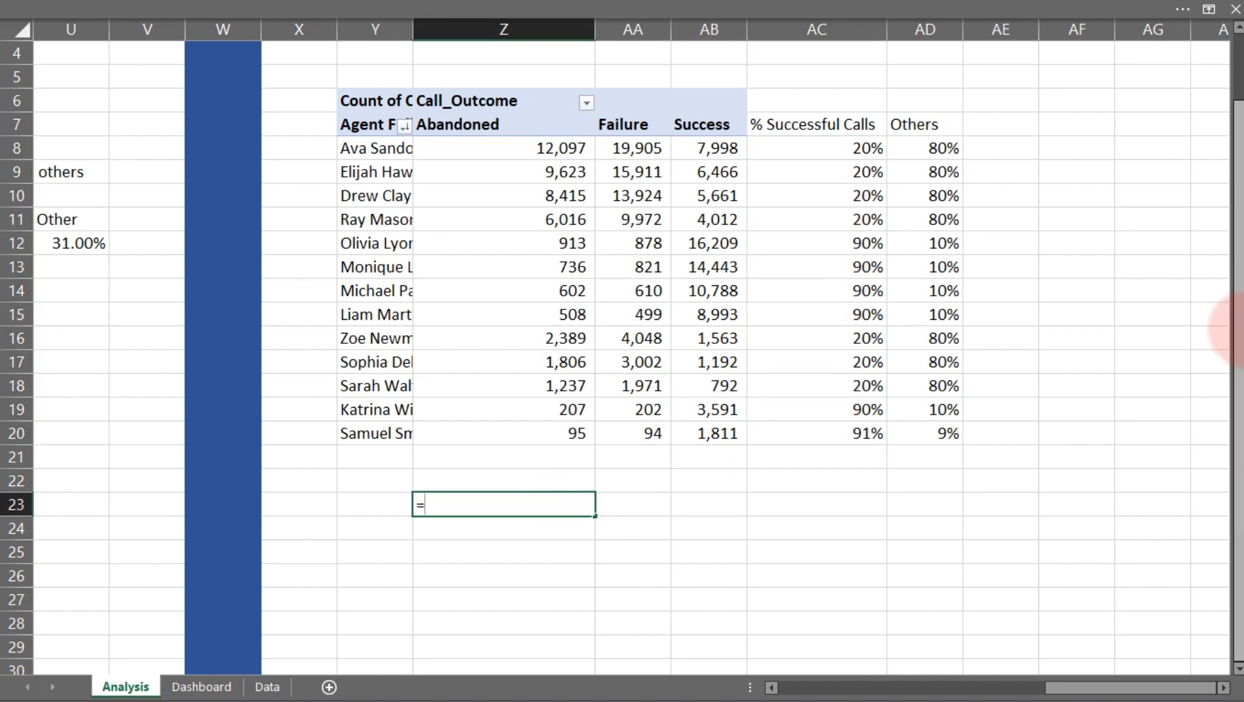
text(Filter)
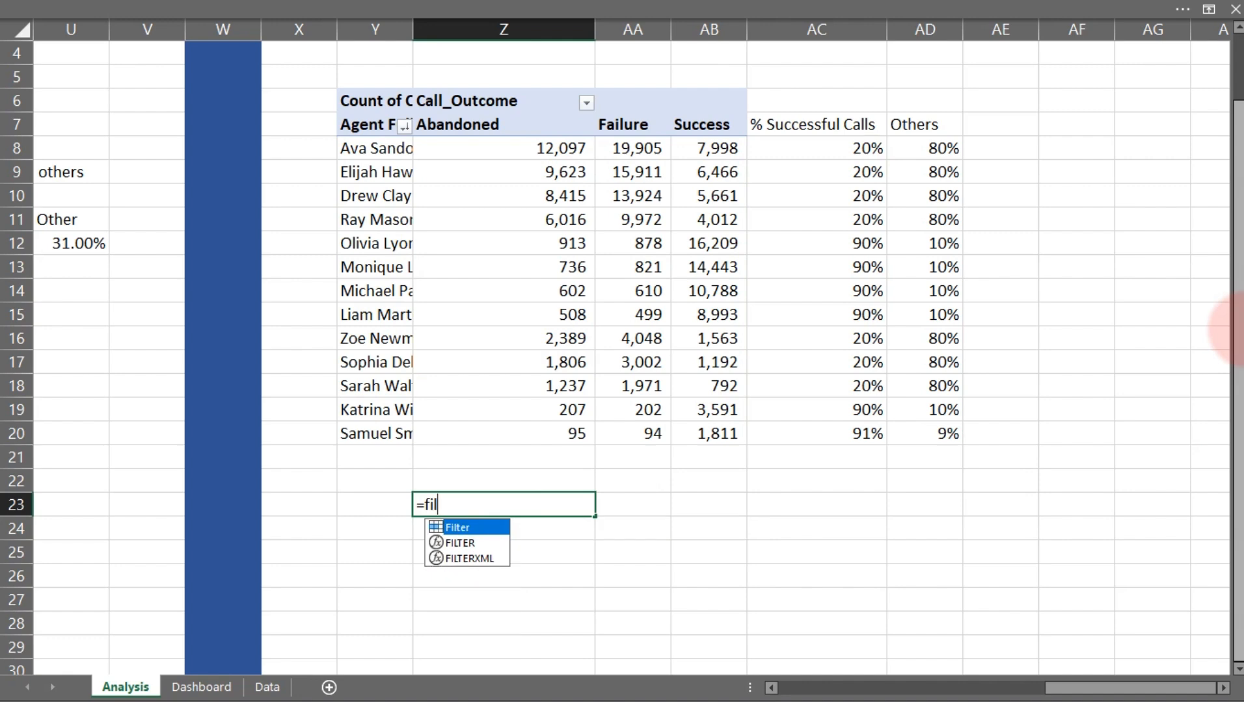
key(Return)
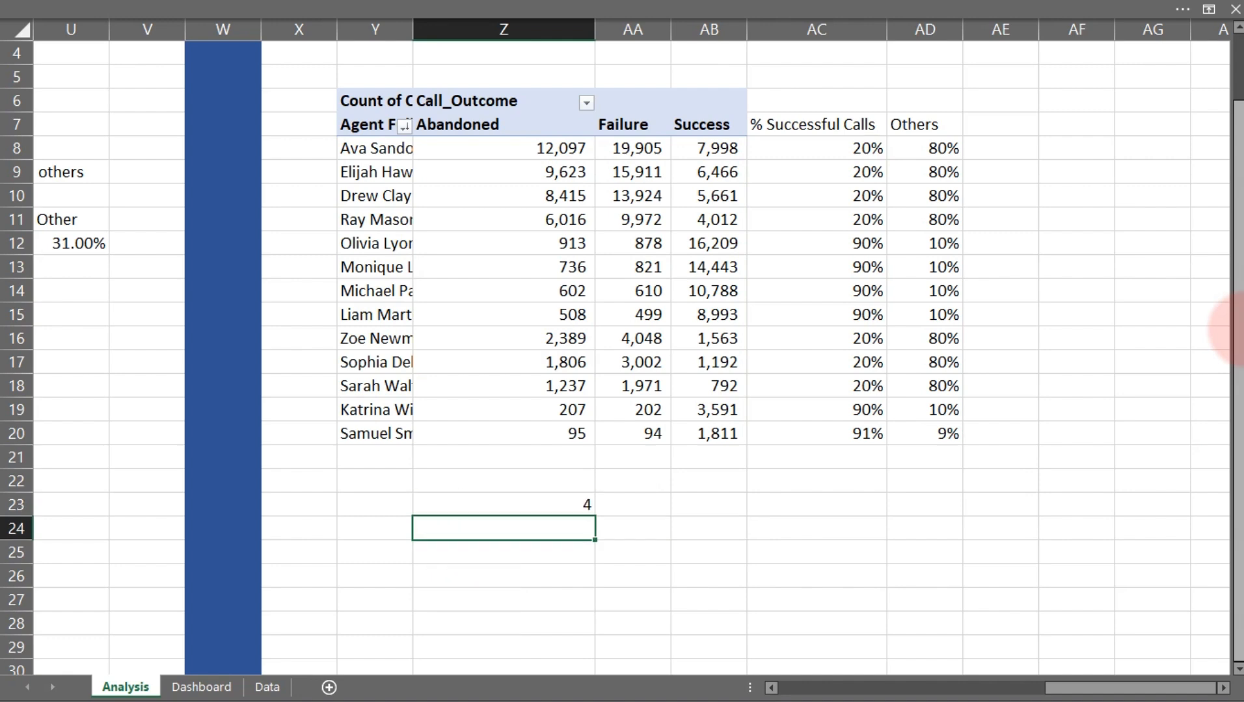
Enter a formula in Z24 that references the Selected_Agent named value
text(=Sel)
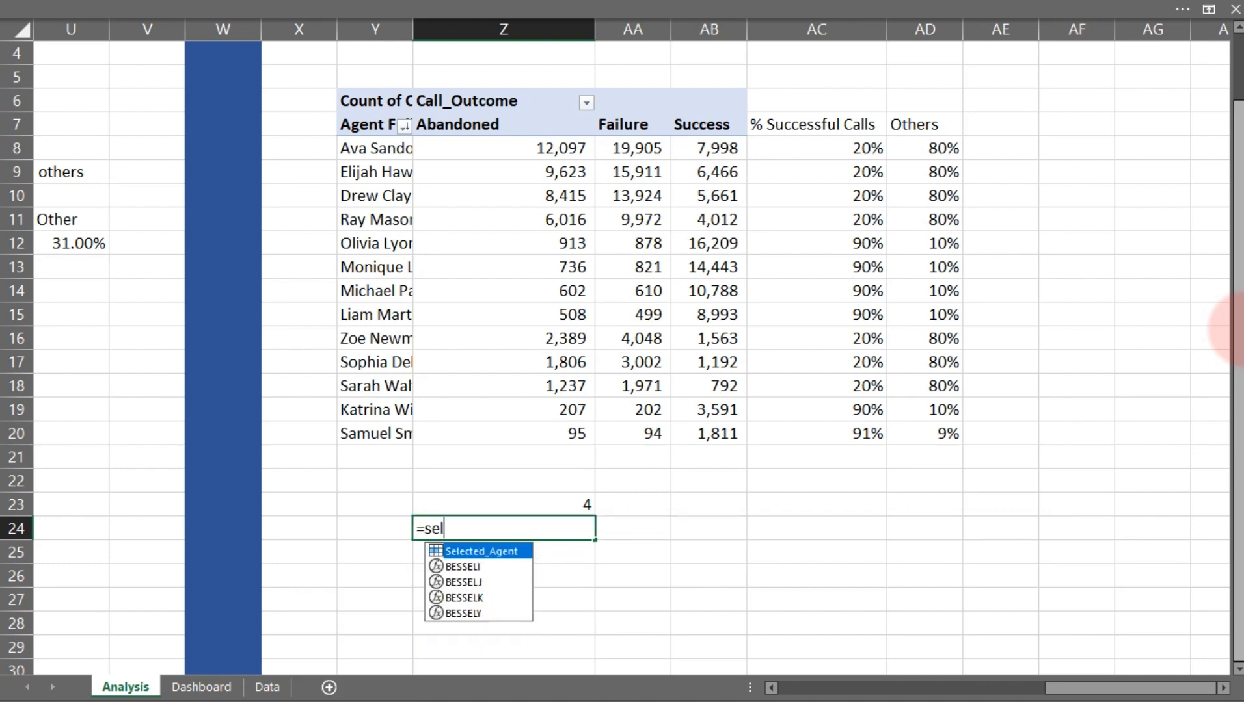
key(Tab)
key(Return)
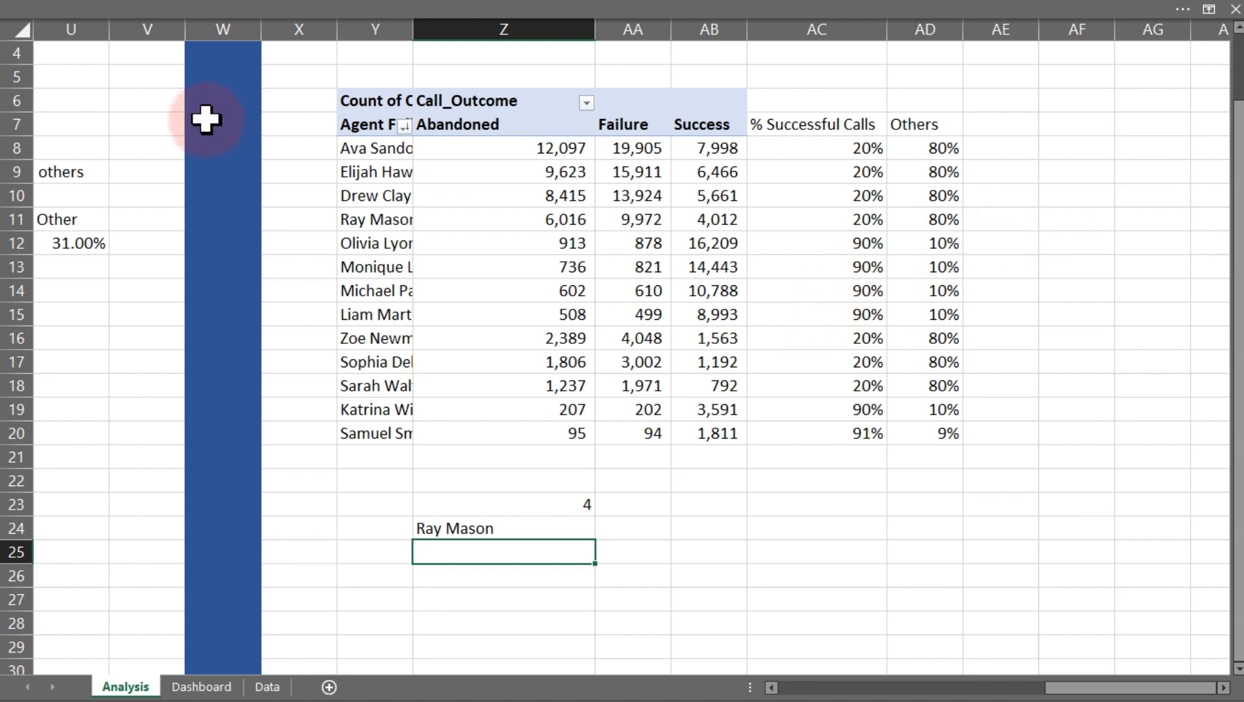
Autofit column Y so the full agent names show
double_click(416, 31)
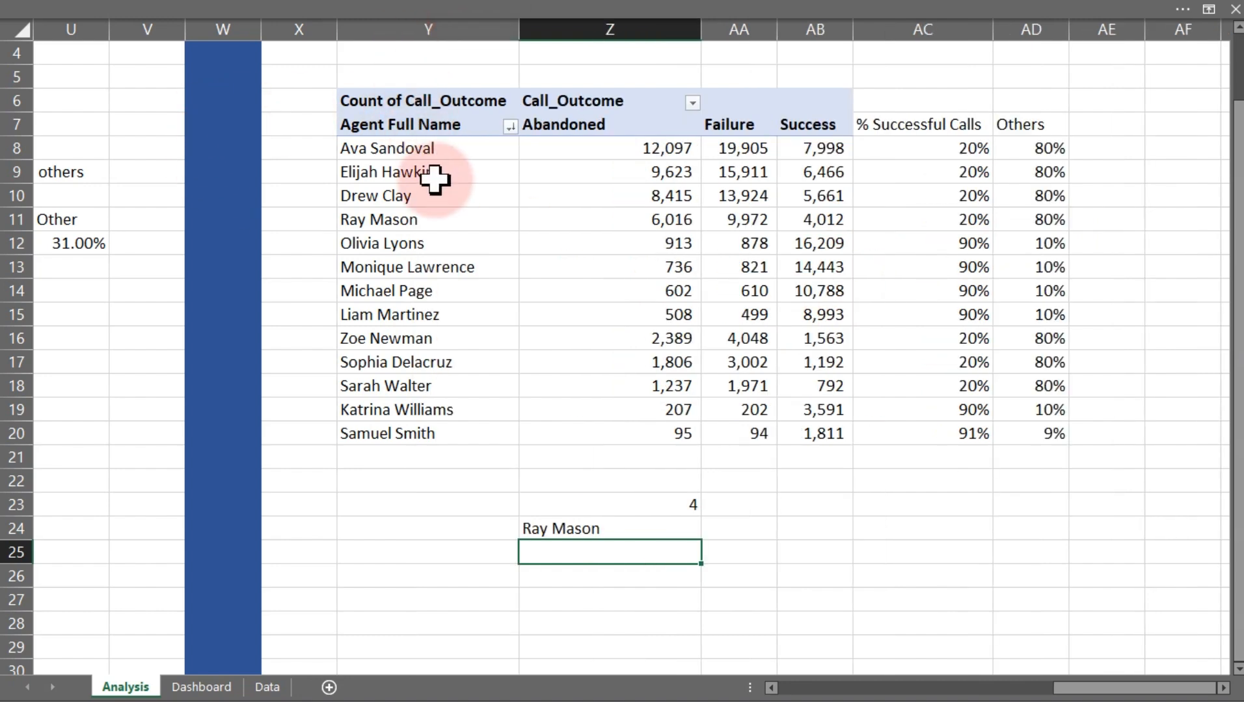
click(409, 220)
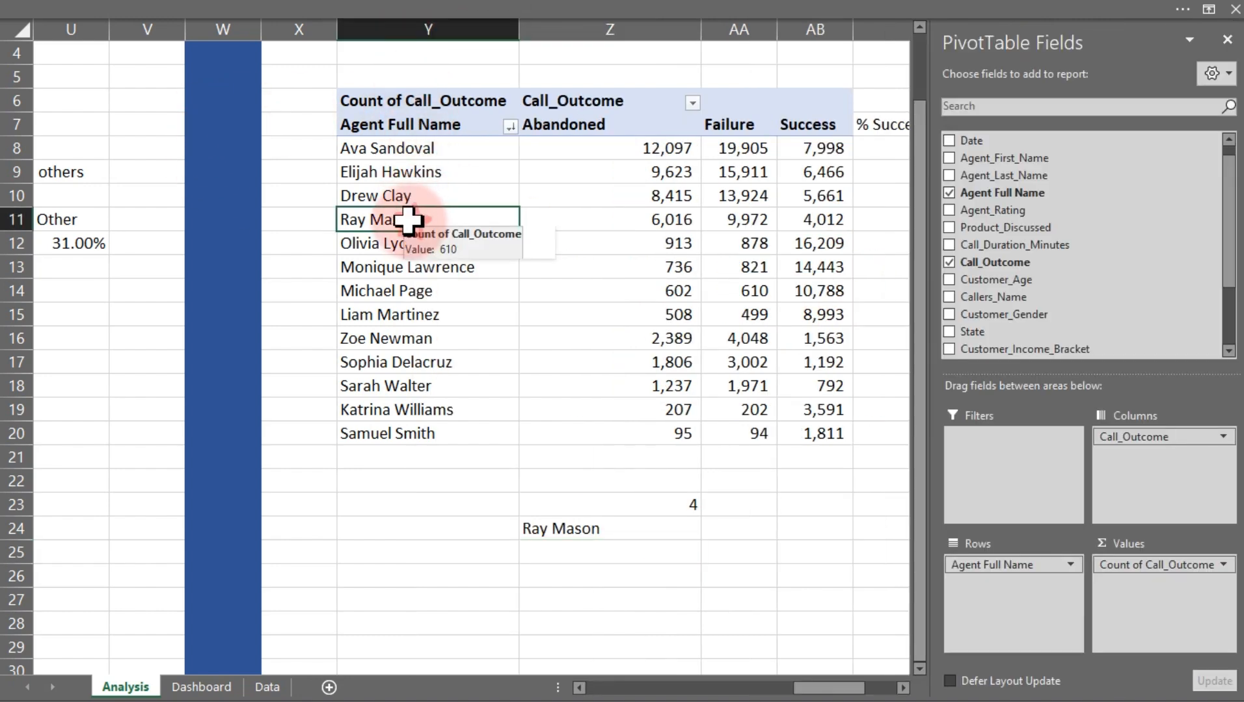
click(668, 506)
click(647, 534)
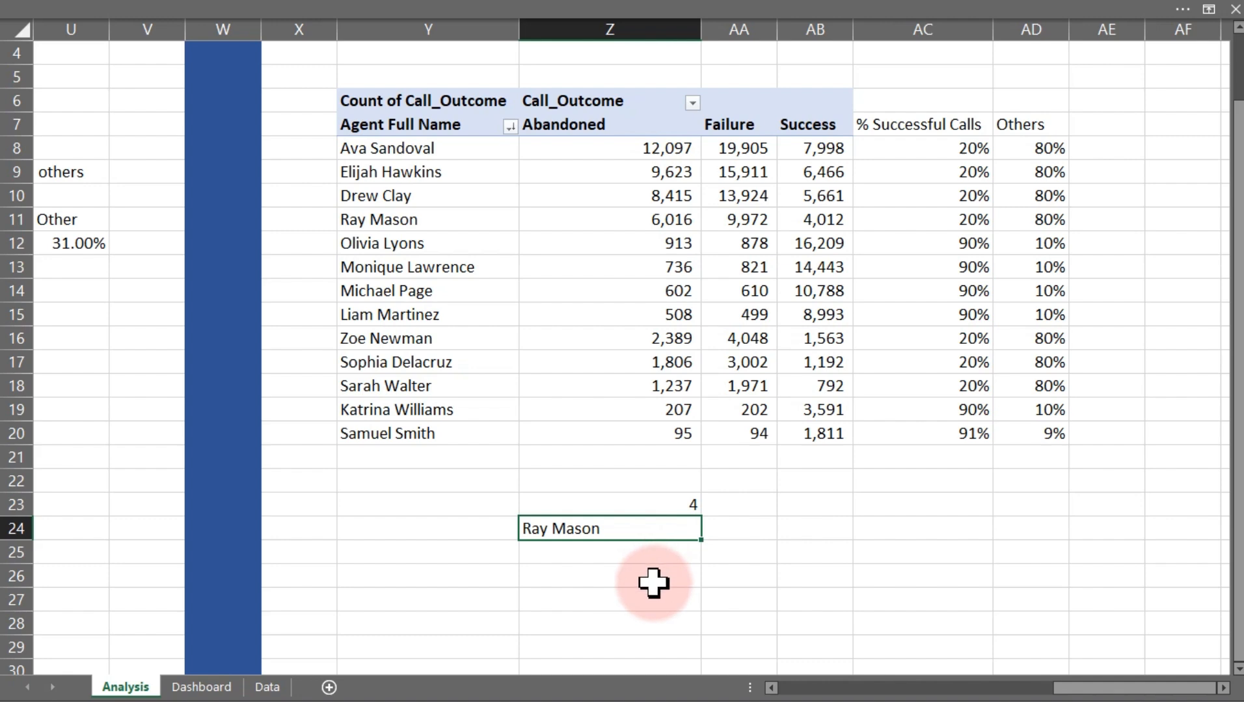
Label cell Z26 as Successful Call
click(603, 558)
click(604, 578)
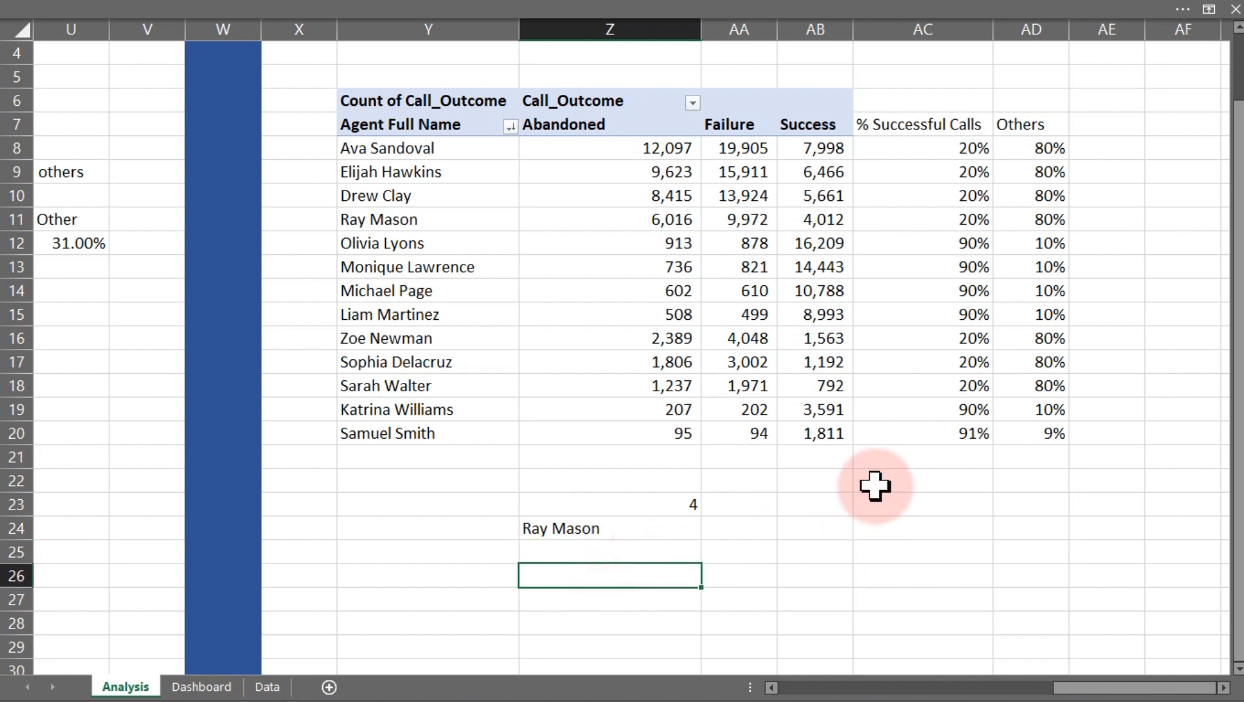
text(Successful Calls)
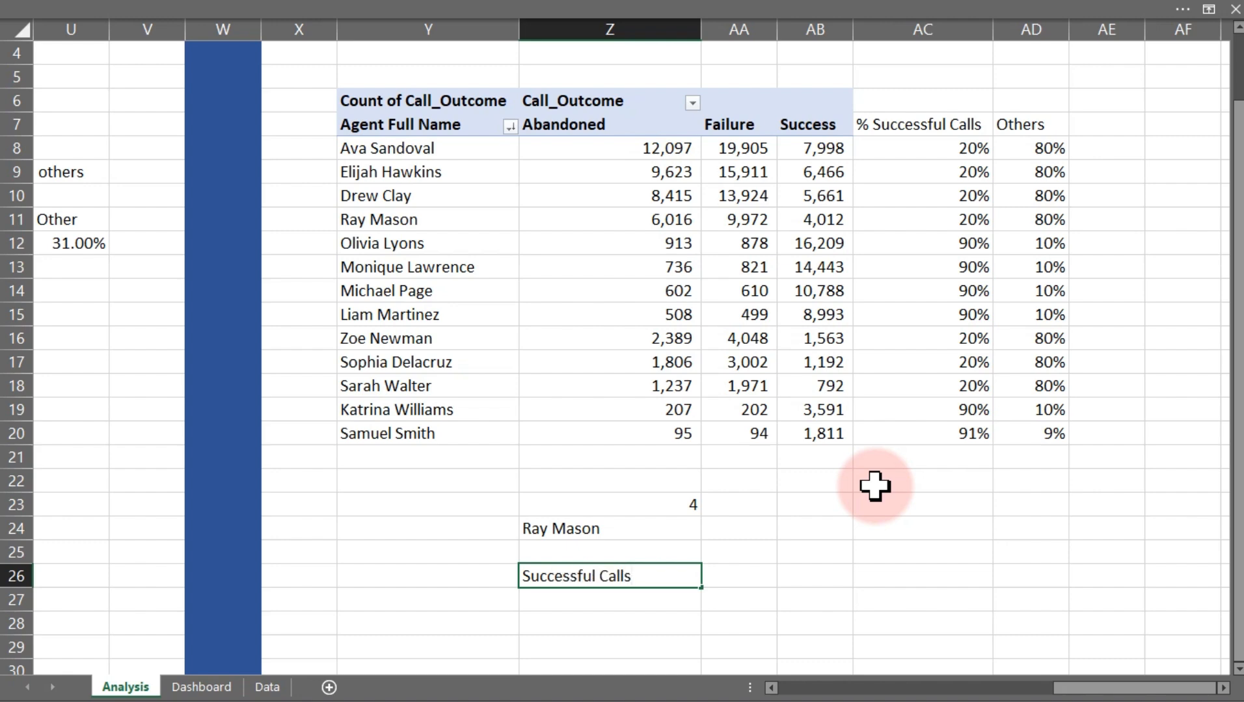
key(BackSpace)
Label the neighbouring cell AA26 as Others
key(Tab)
text(Oehr)
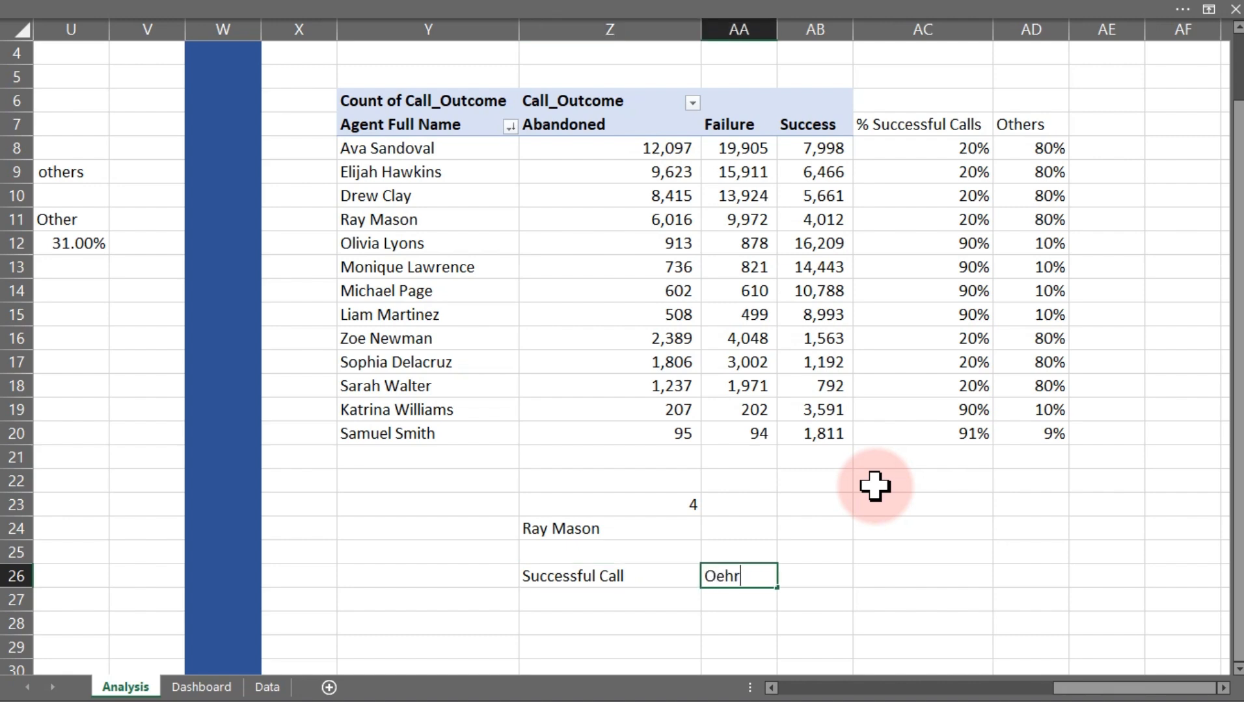
key(BackSpace)
key(BackSpace)
key(BackSpace)
text(thers)
key(Return)
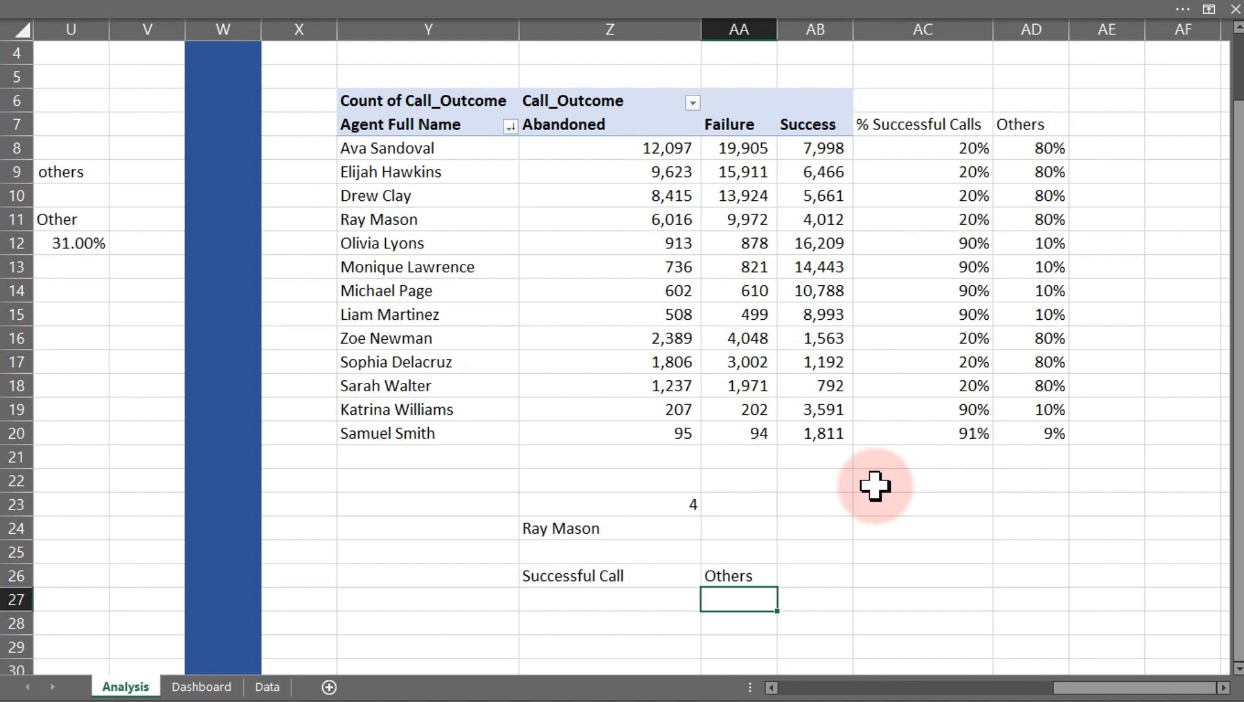
In Z27, enter =XLOOKUP(Z24,Y8:Y20,AC8:AC20) to fetch the selected agent's successful-call percentage
click(618, 601)
text(=)
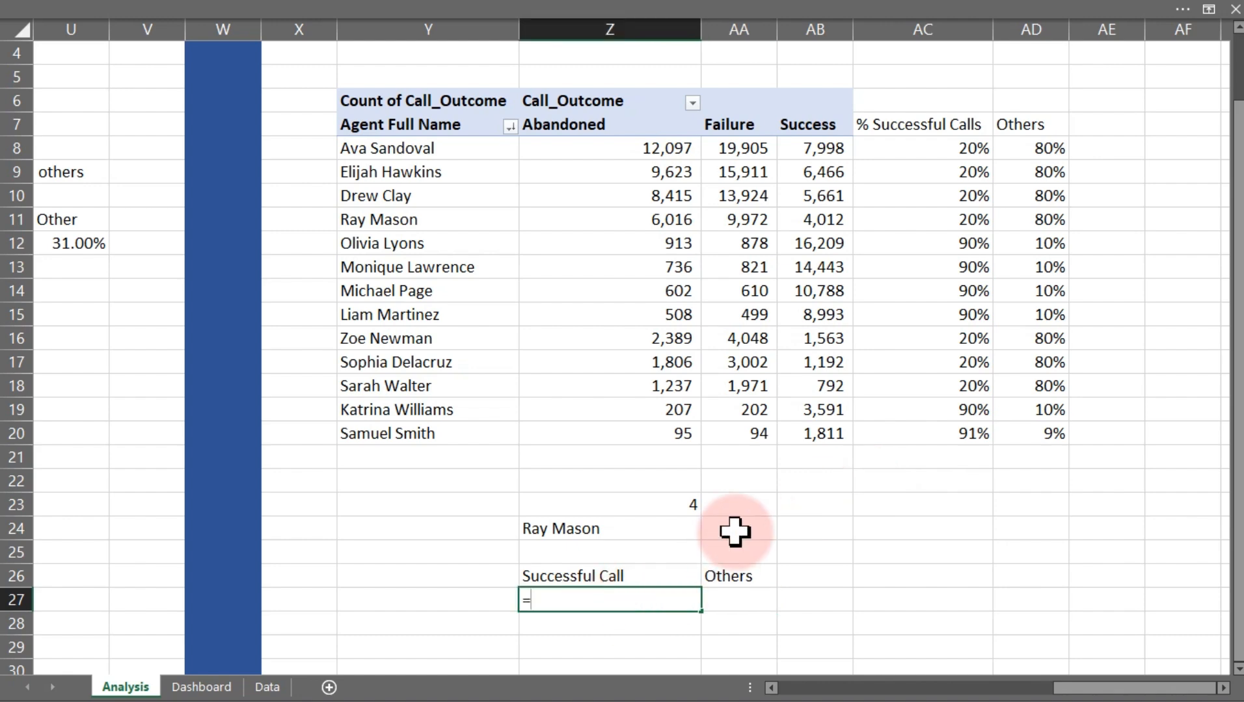
text(xl)
key(Tab)
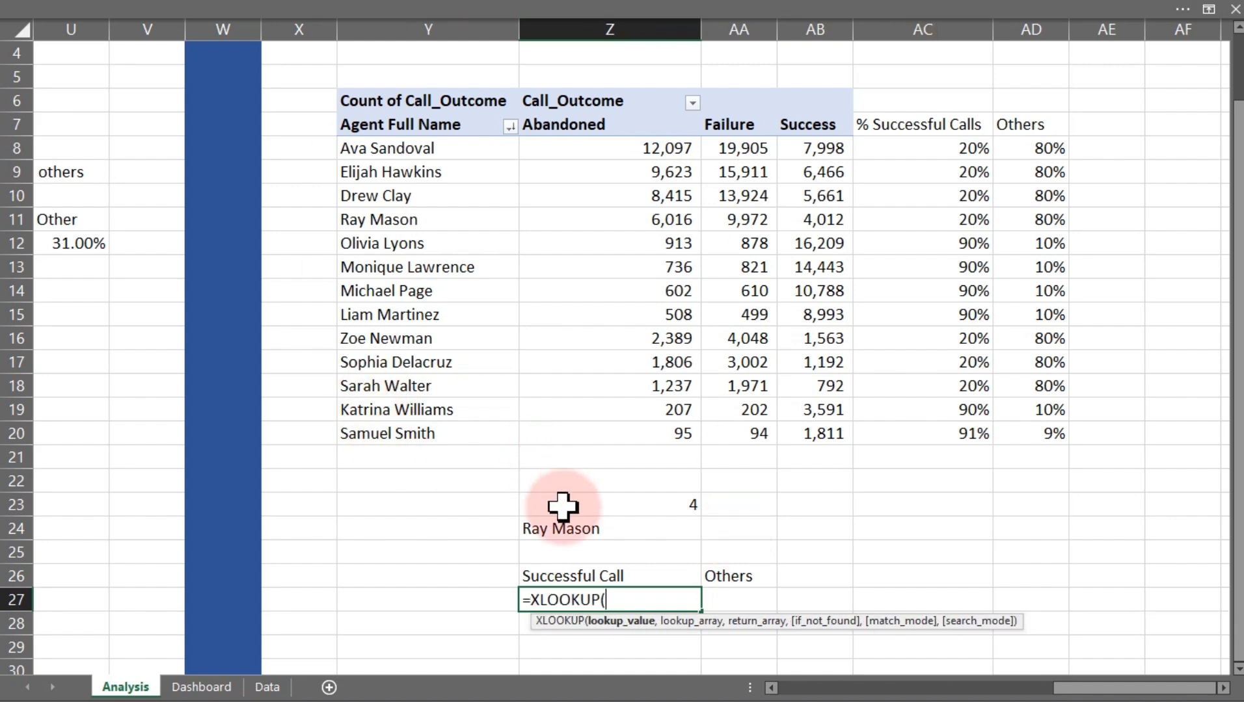
click(572, 528)
text(,)
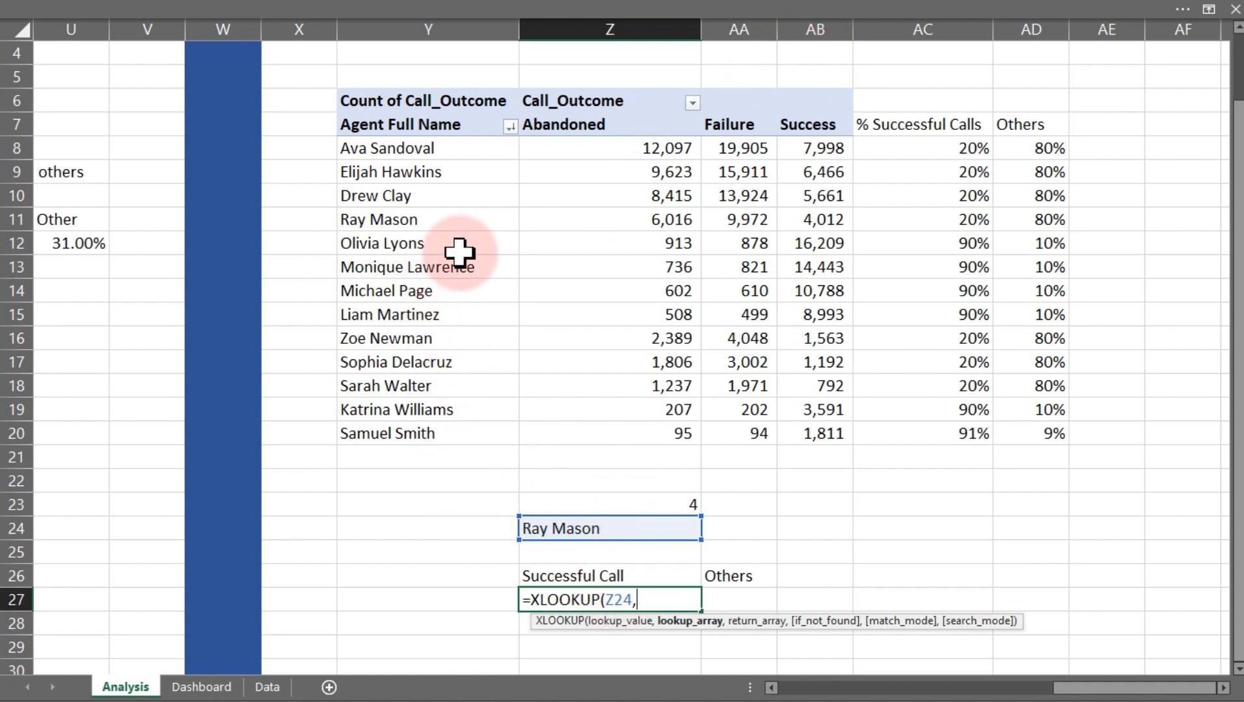
drag(374, 148, 389, 448)
text(,)
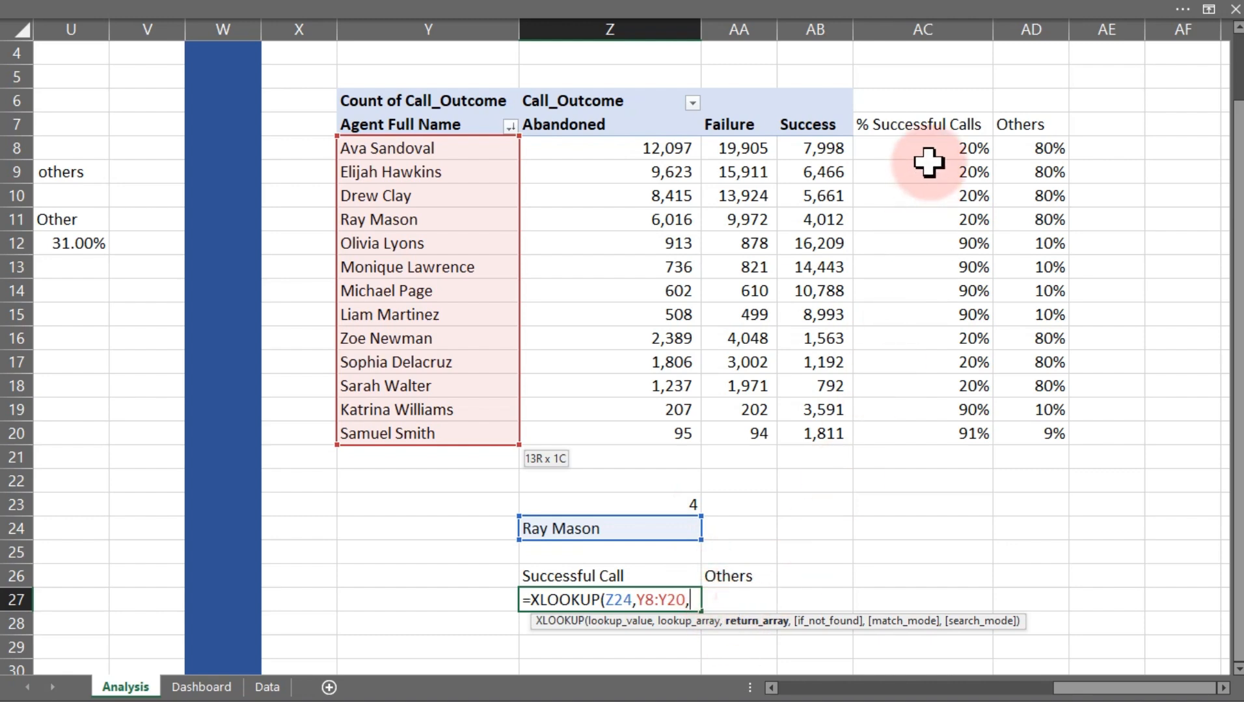
drag(927, 148, 955, 432)
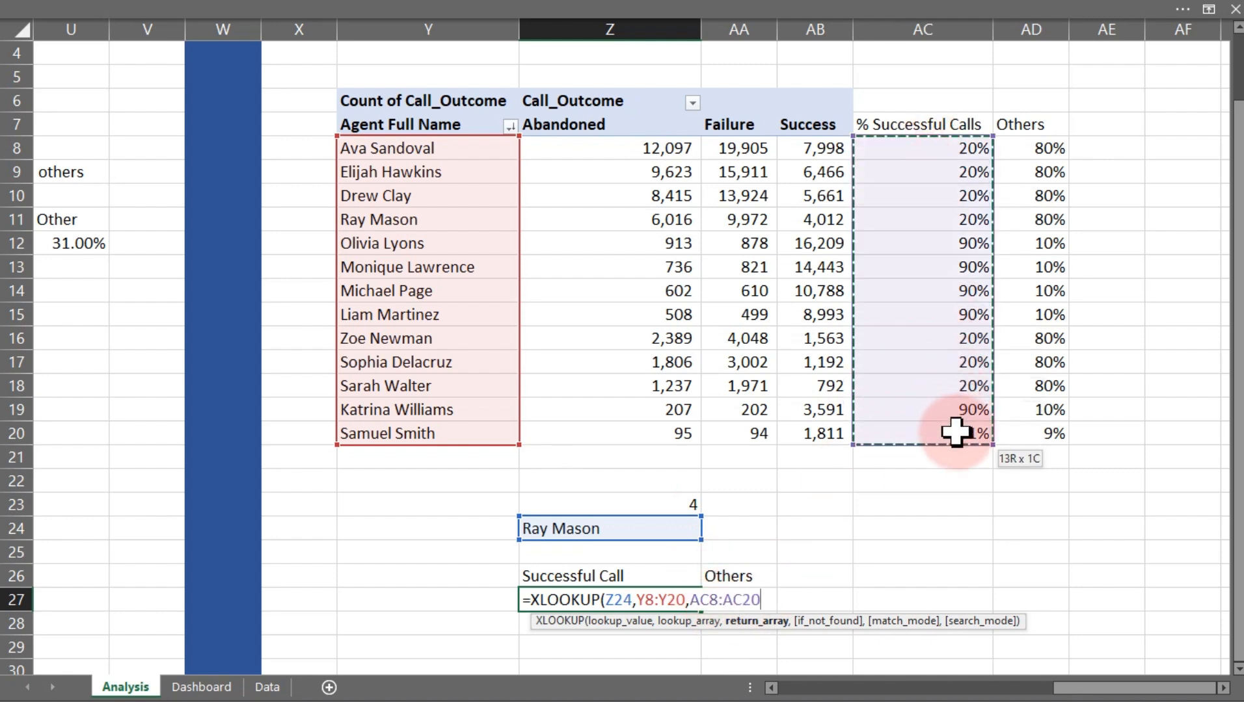
key(Return)
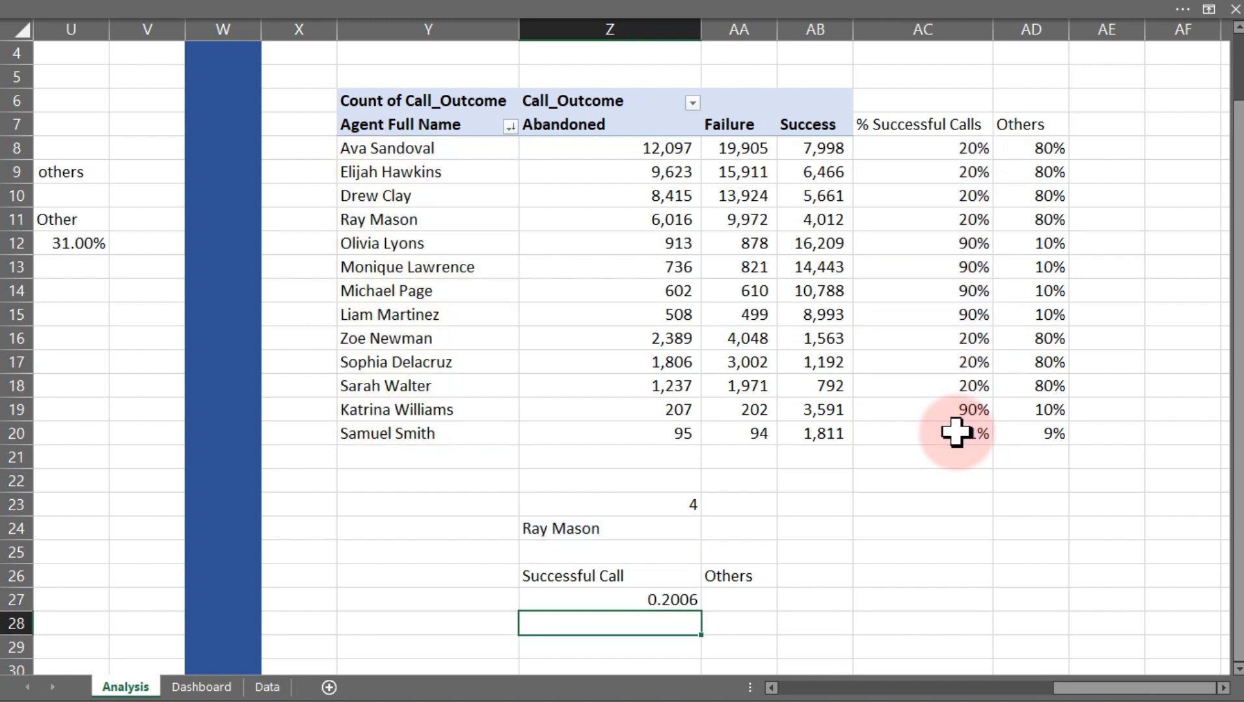
Format Z27 as a percentage with 0 decimal places
click(661, 600)
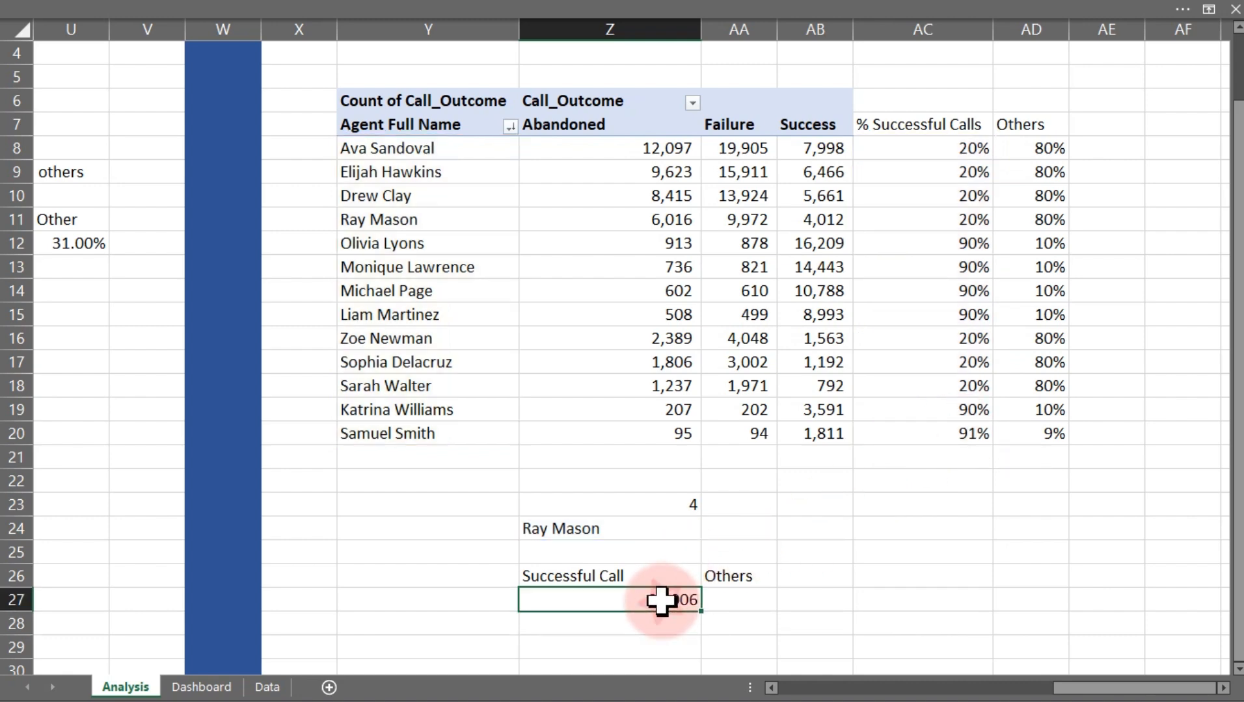
key(ctrl+1)
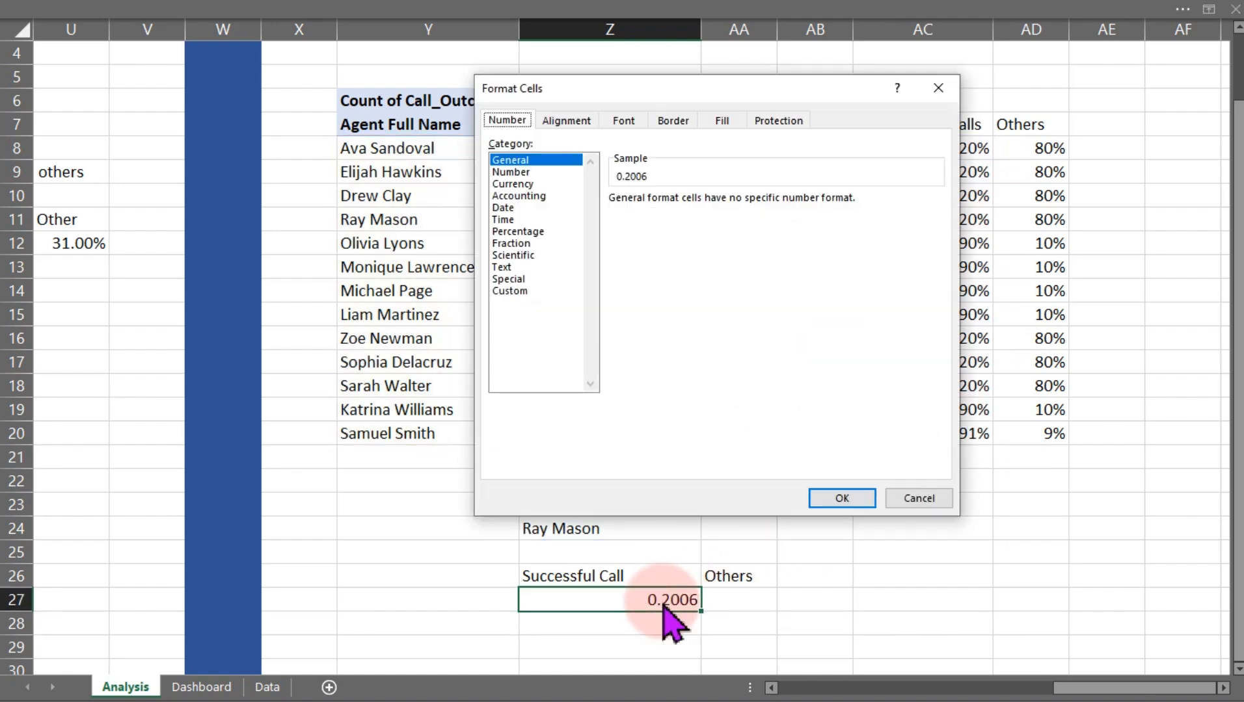
click(538, 232)
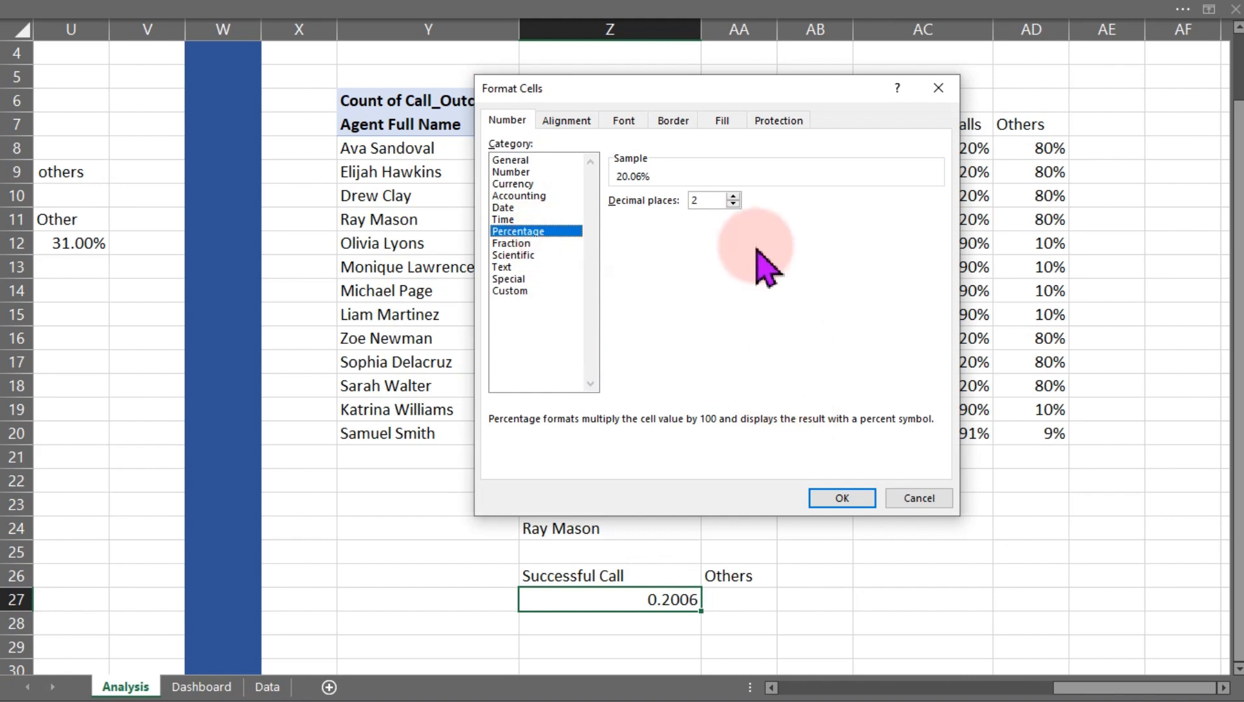
click(732, 205)
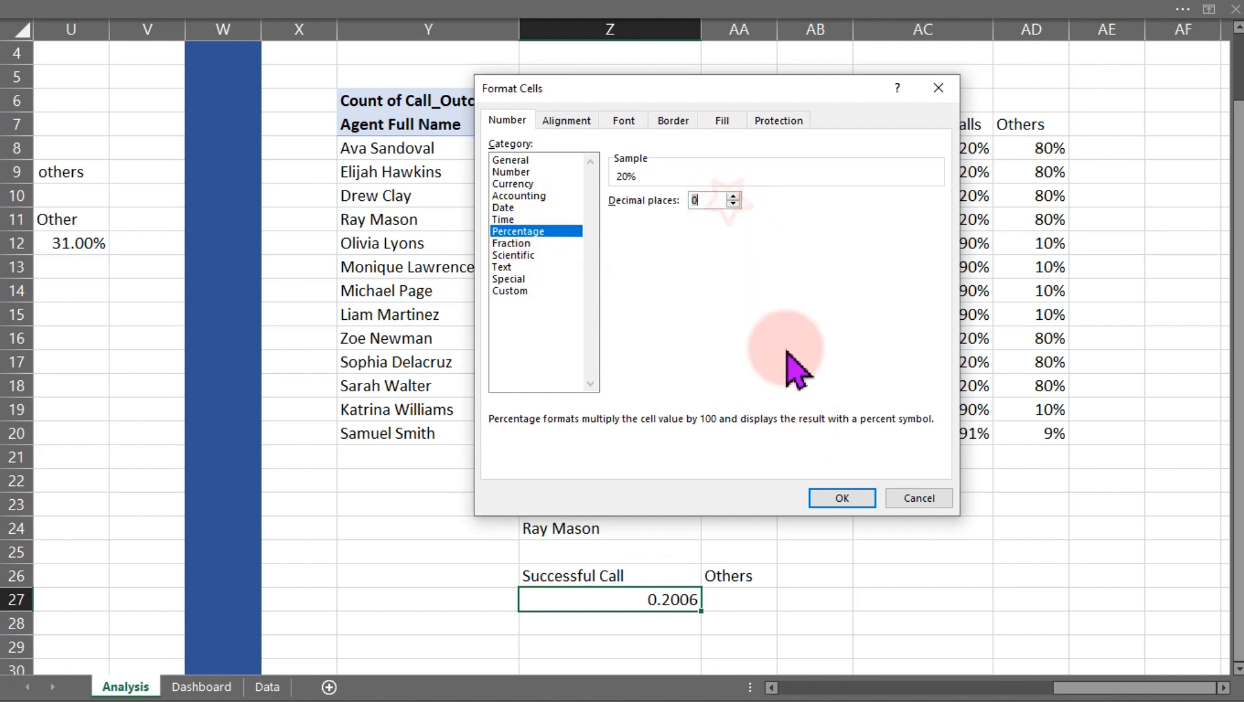
click(842, 498)
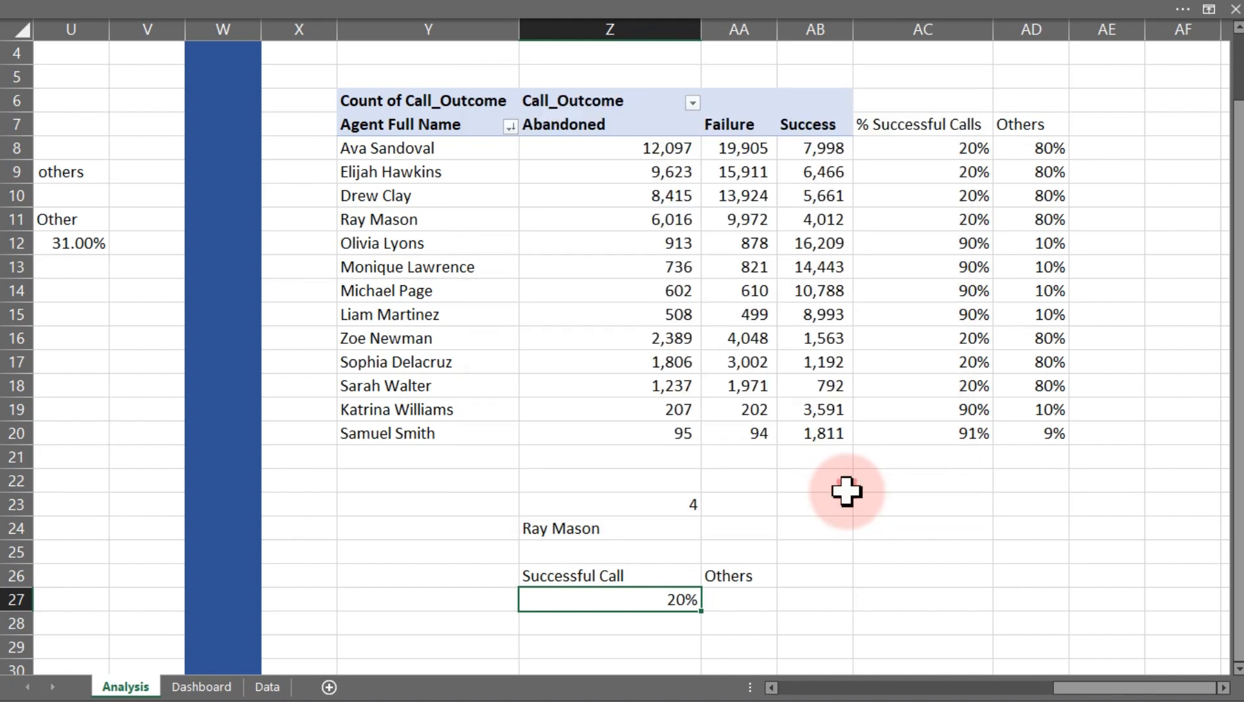
Copy the XLOOKUP formula into AA27 and shift its return range to the Others column AD8:AD20
click(734, 603)
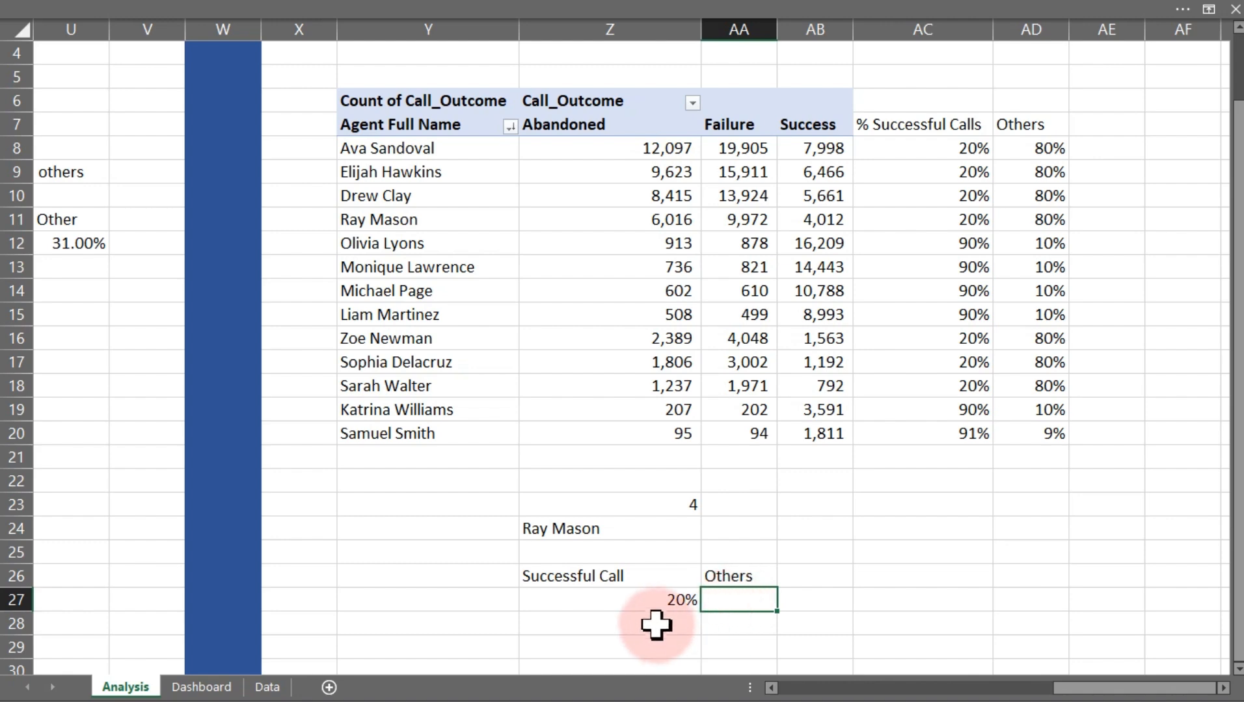
double_click(666, 600)
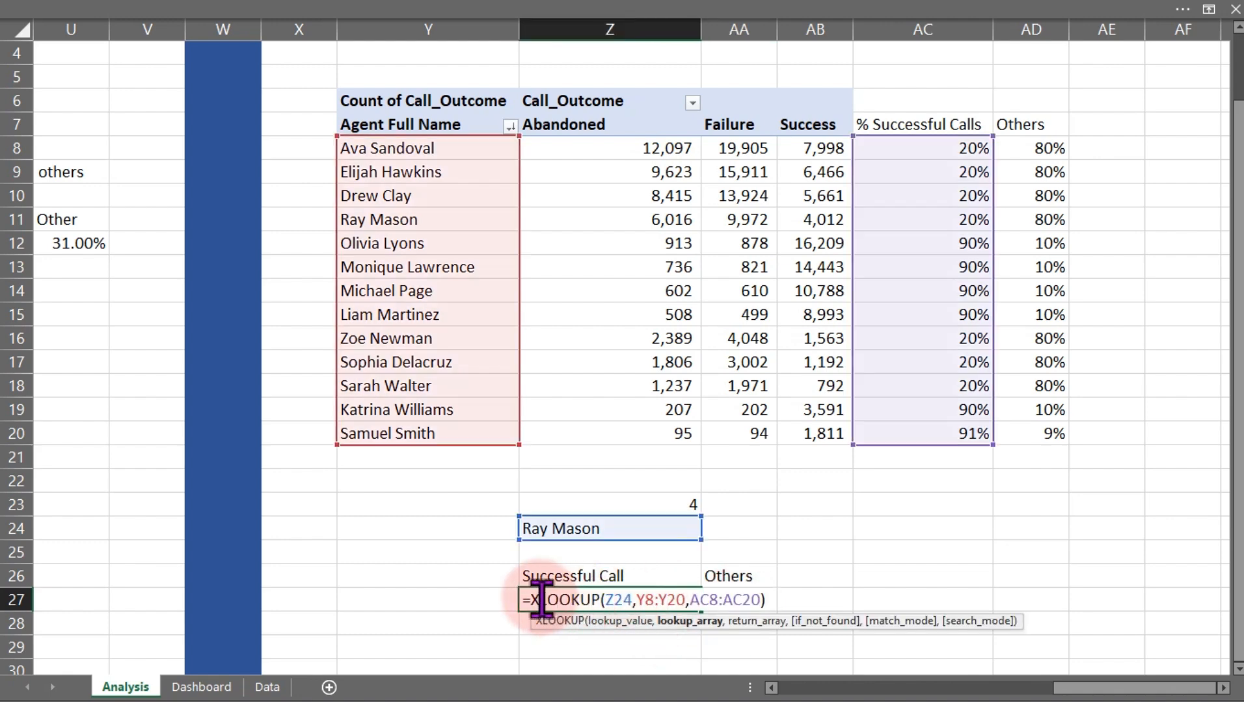
drag(515, 600, 793, 593)
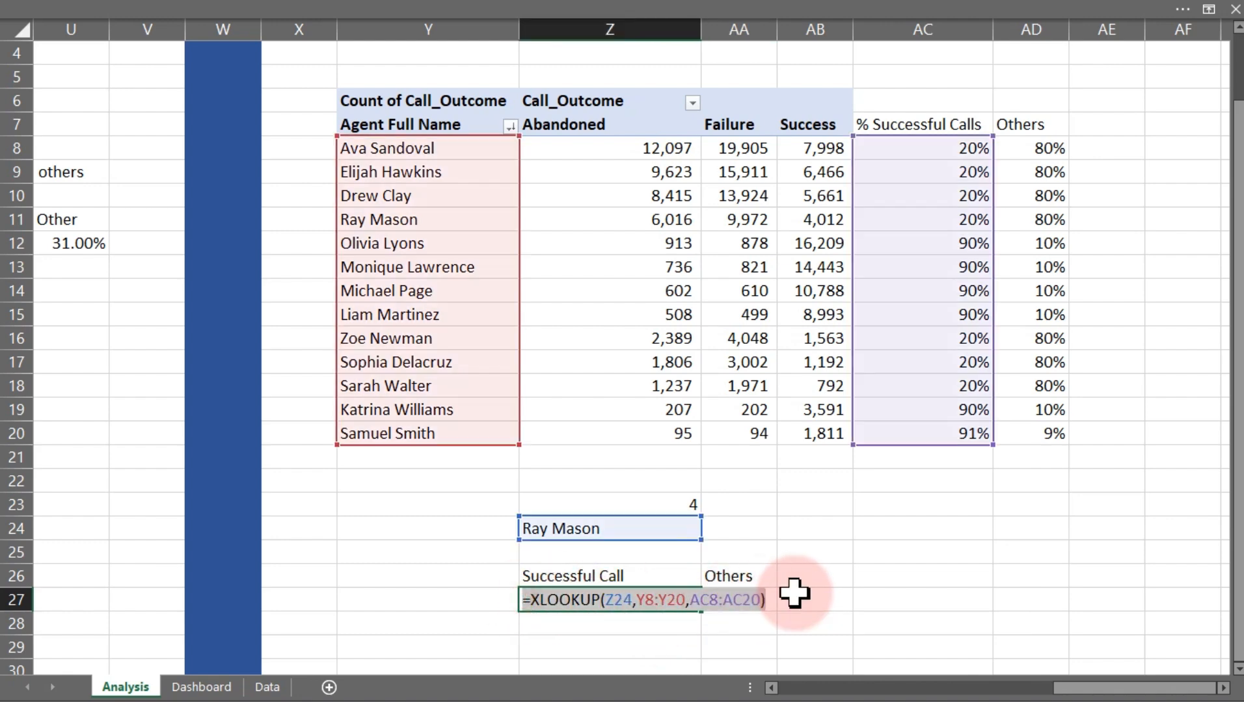
key(ctrl+c)
key(Escape)
click(748, 607)
key(ctrl+v)
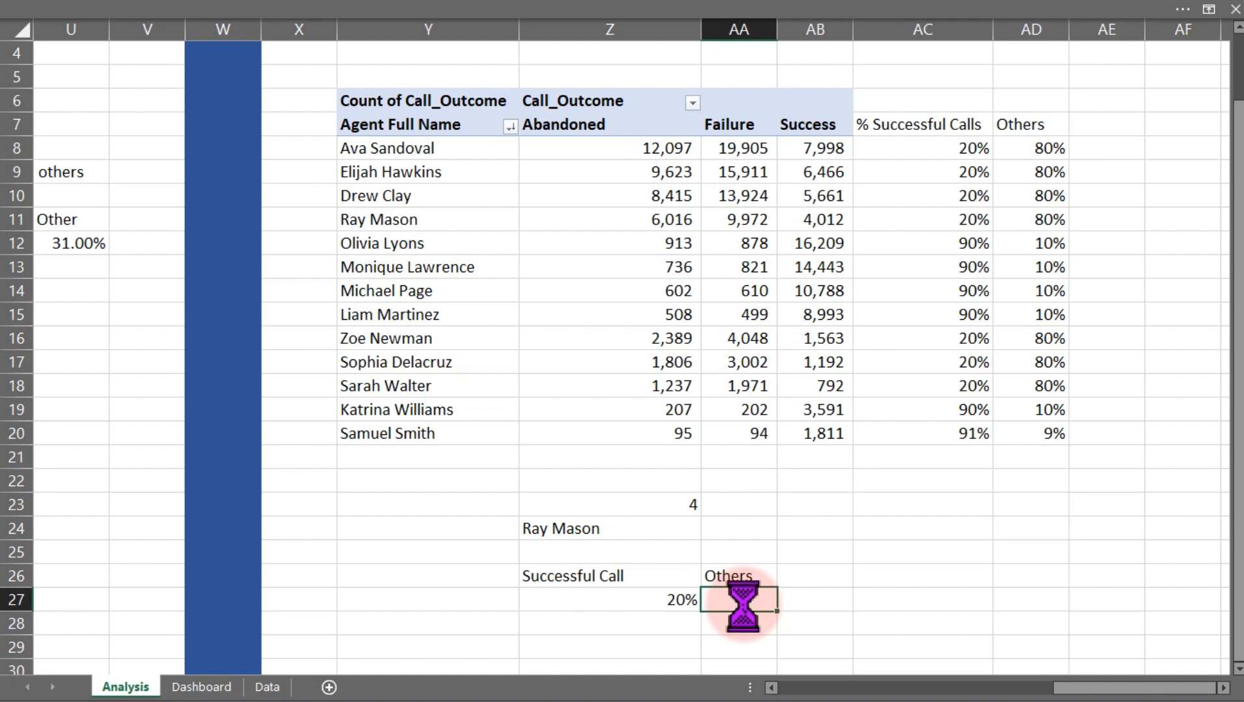
double_click(742, 600)
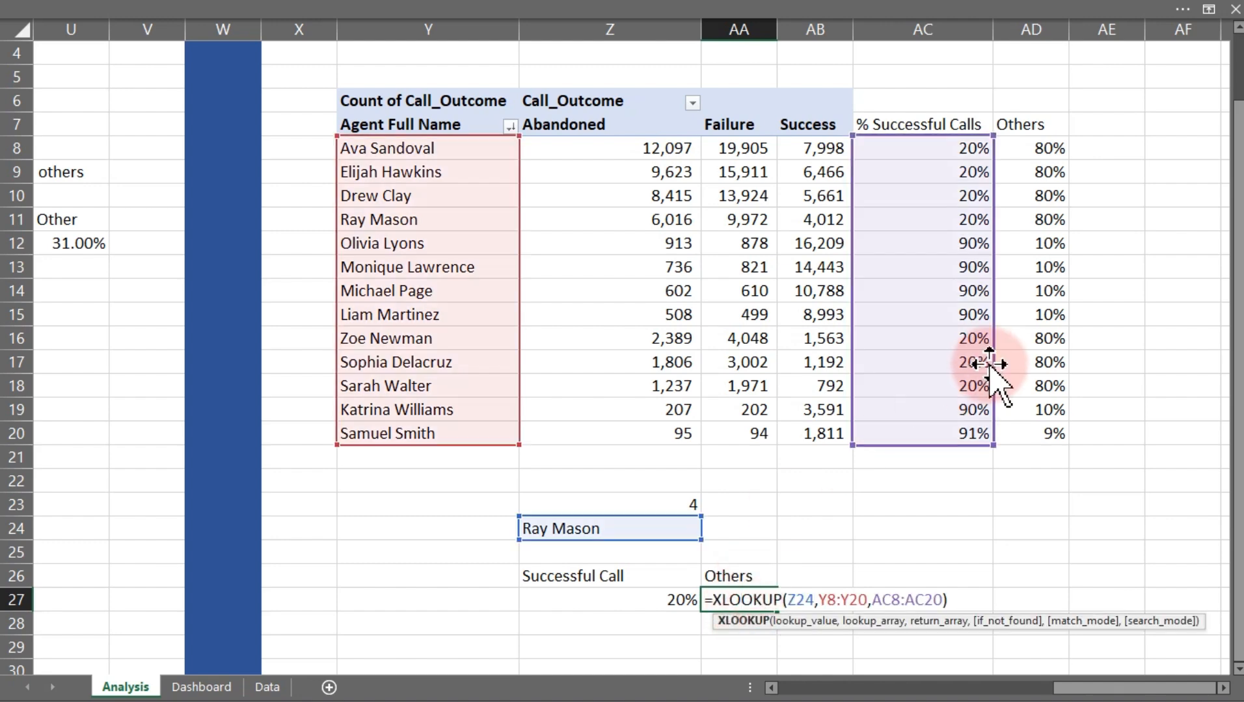
drag(978, 364, 1034, 377)
key(Return)
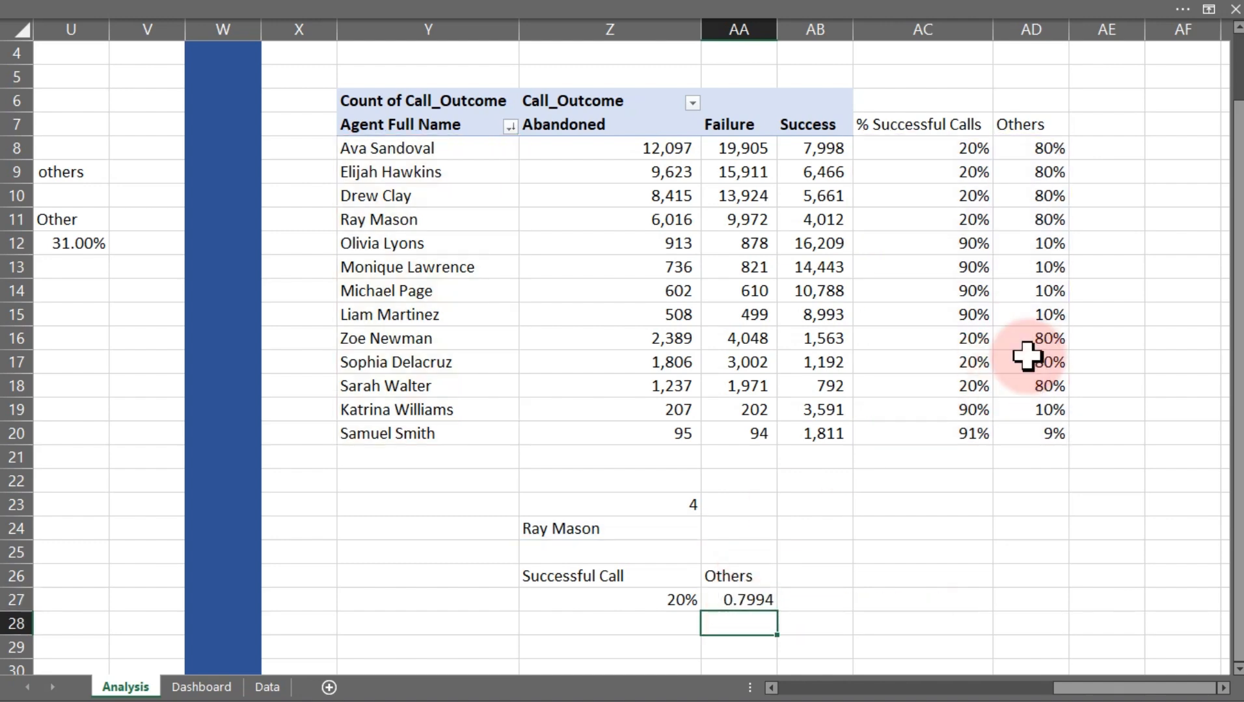
Format AA27 as a percentage with 1 decimal place
click(750, 598)
key(ctrl+1)
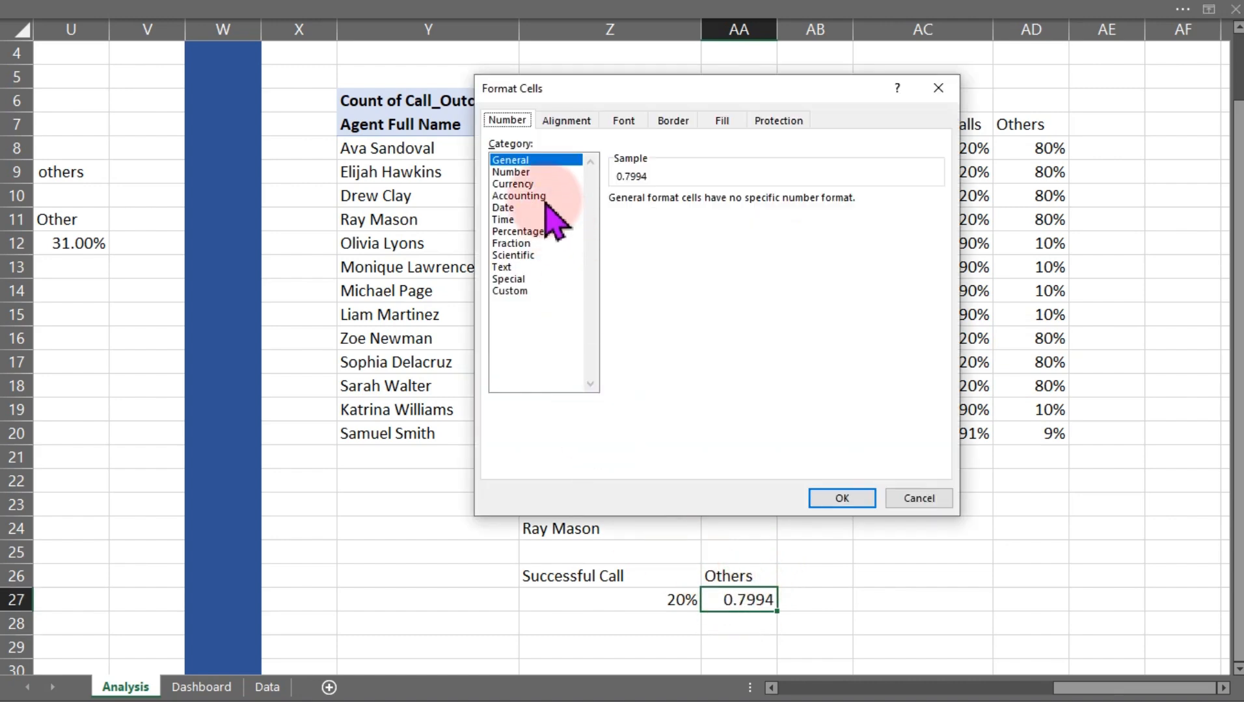
click(517, 231)
click(734, 204)
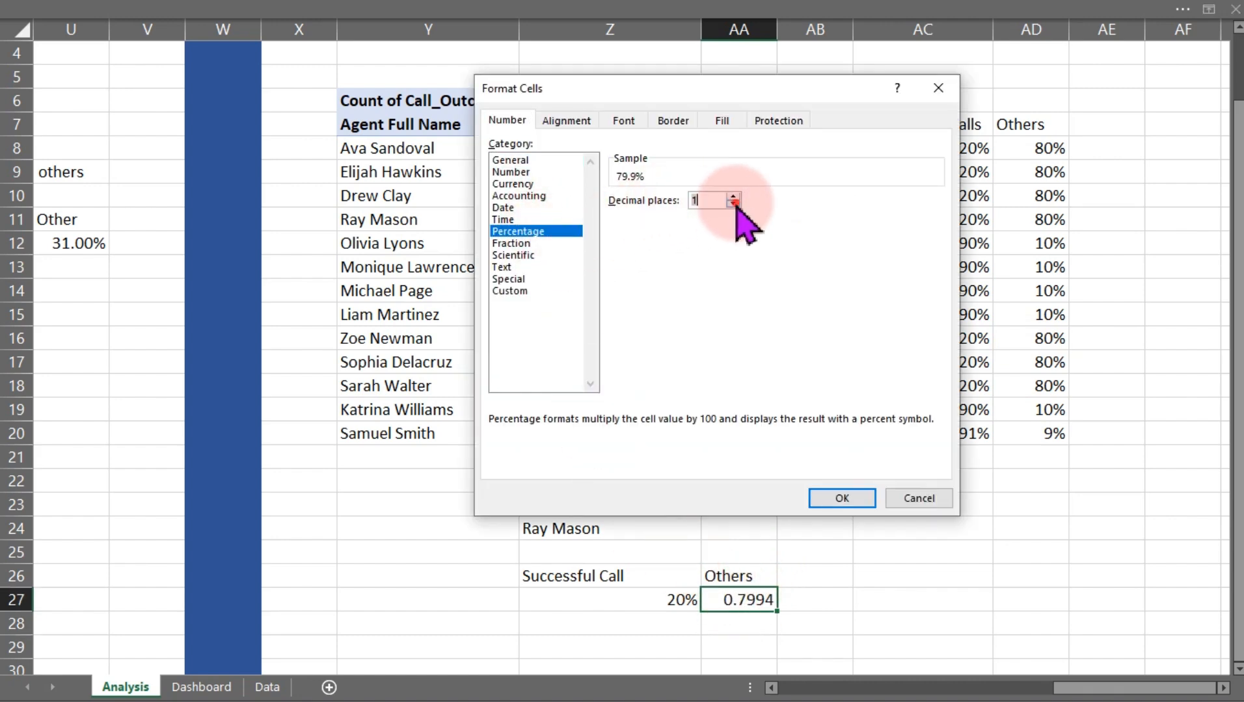
click(846, 502)
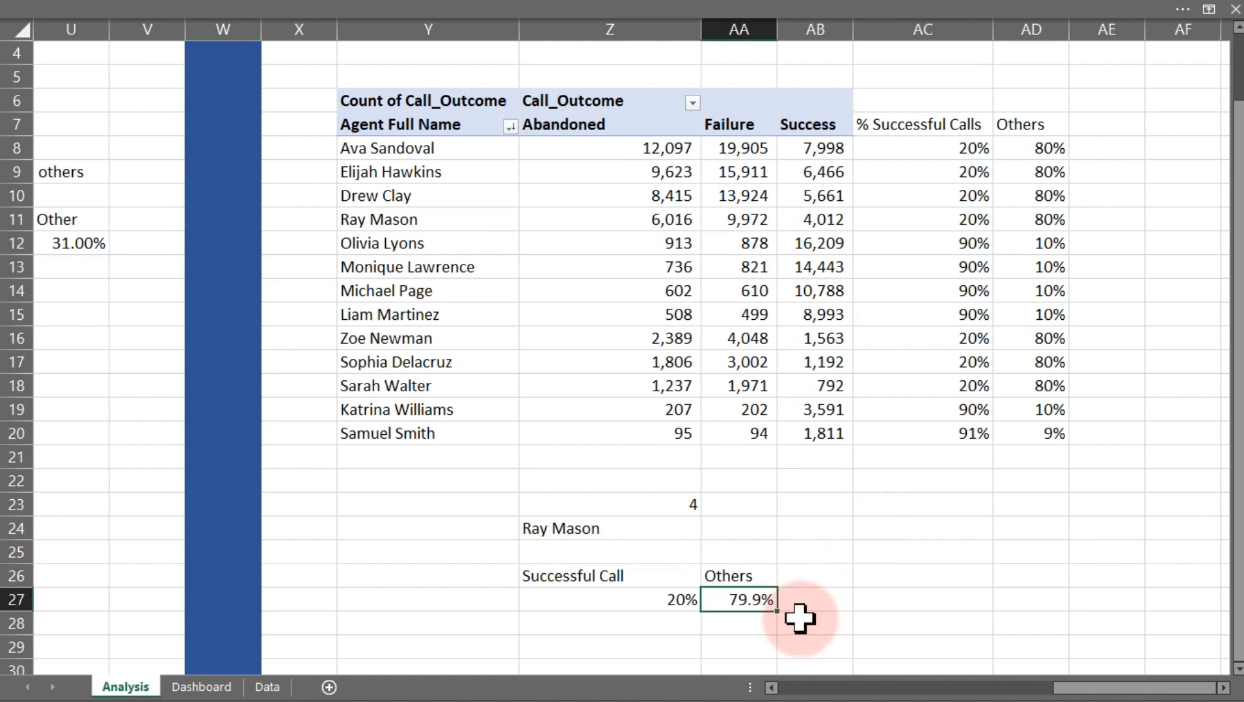
Select the Successful Call and Others results in Z27:AA27 and check their combined sum
click(677, 600)
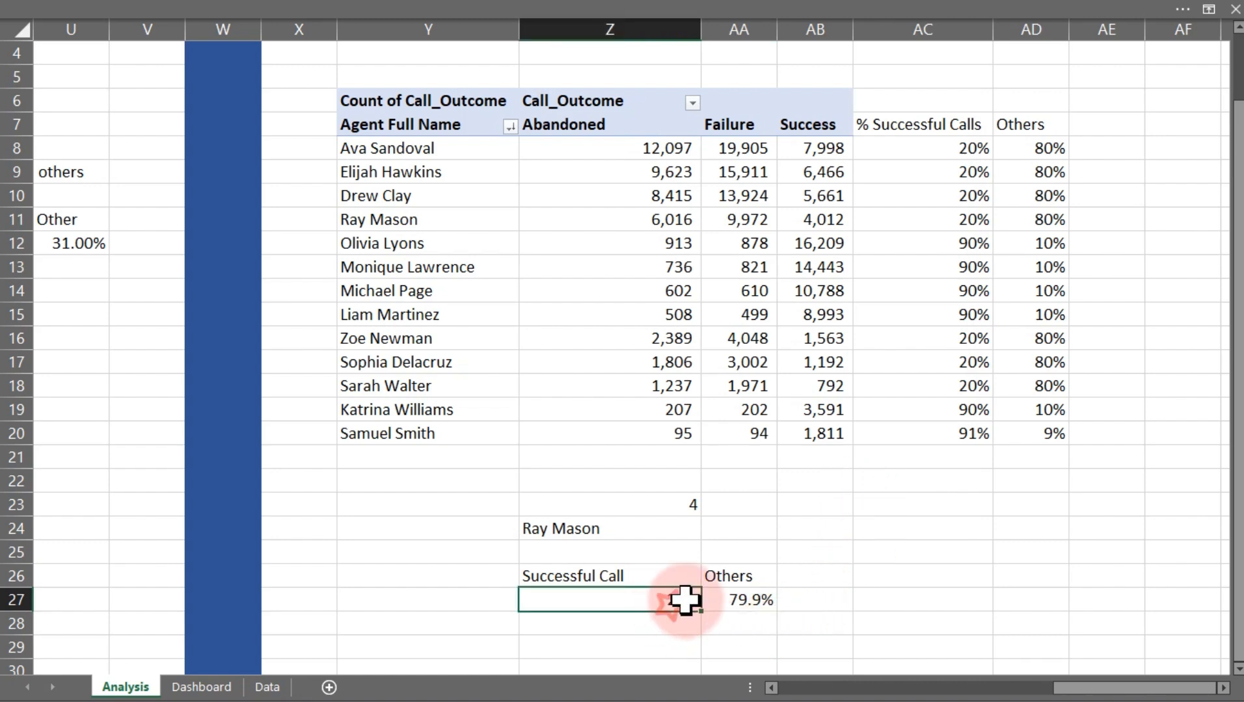
key(Delete)
drag(679, 600, 738, 600)
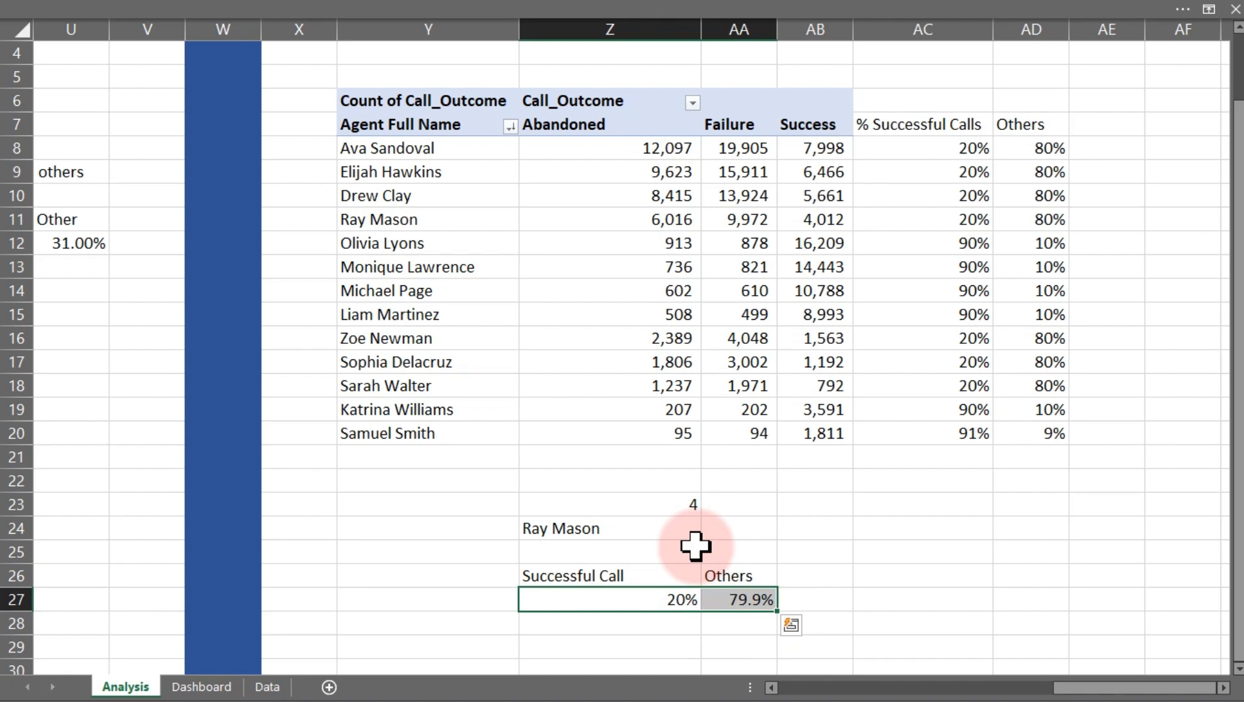
click(457, 13)
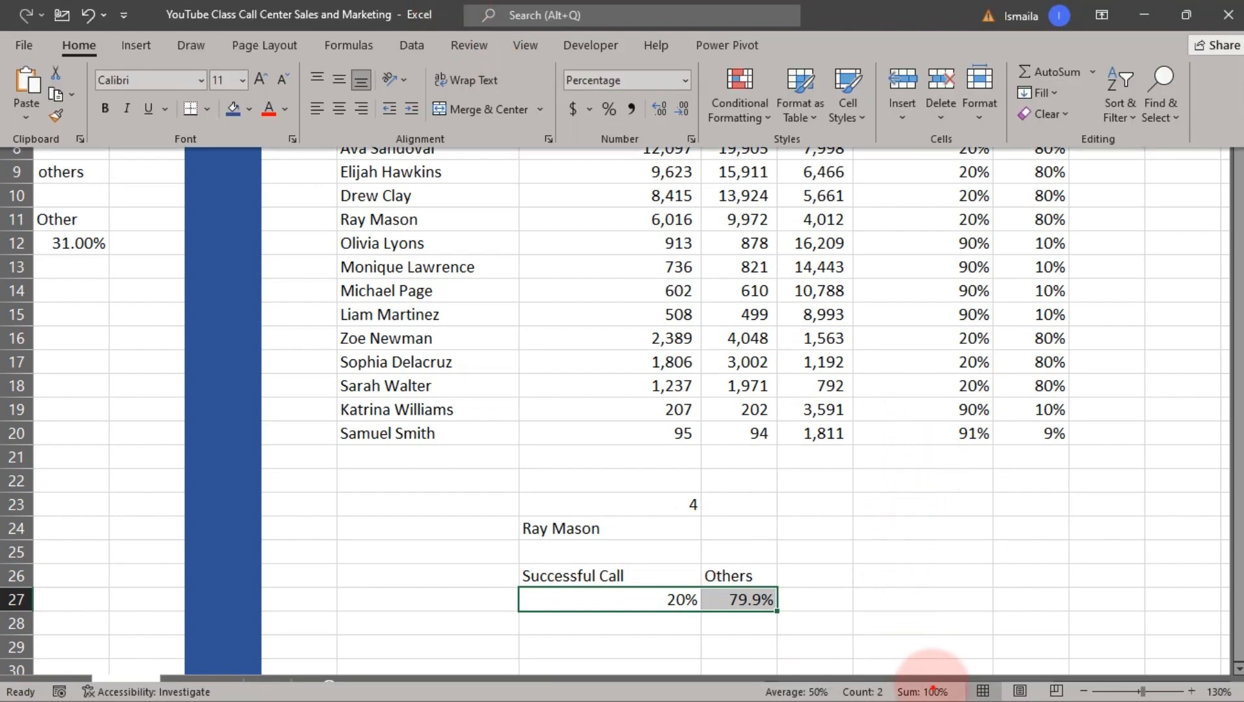
mouse_move(932, 681)
mouse_down()
mouse_move(921, 567)
mouse_move(932, 554)
mouse_up()
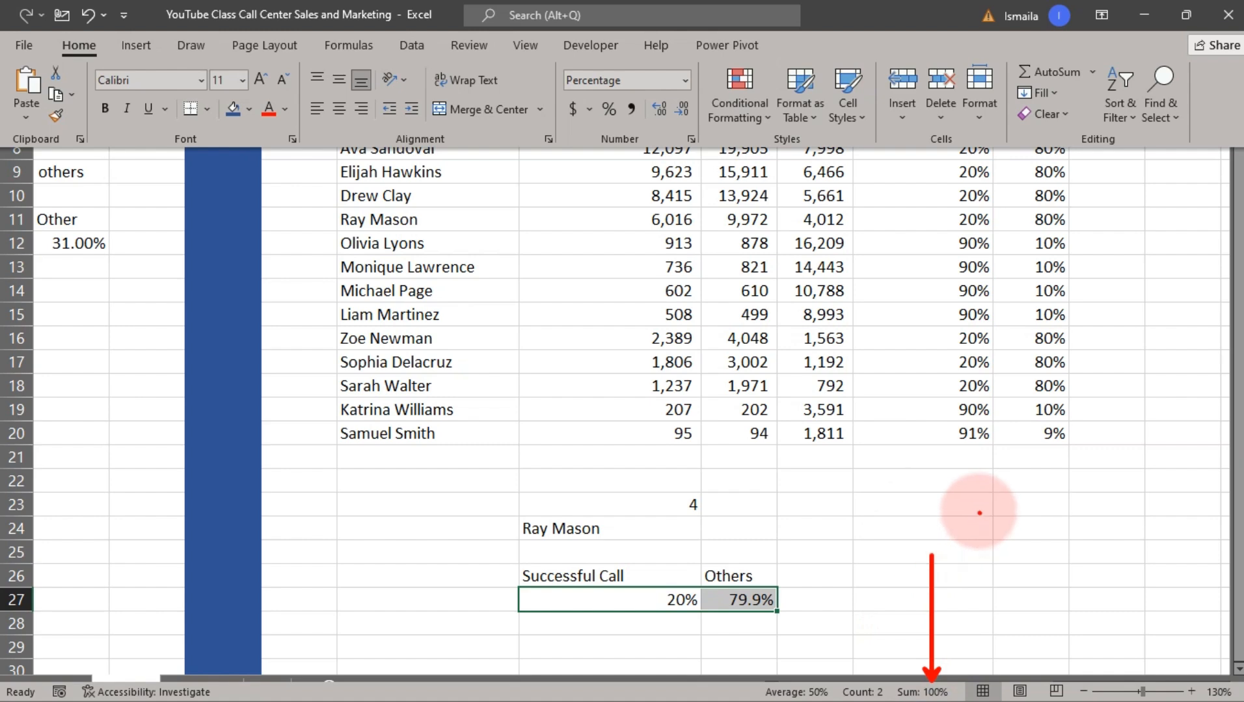
key(Escape)
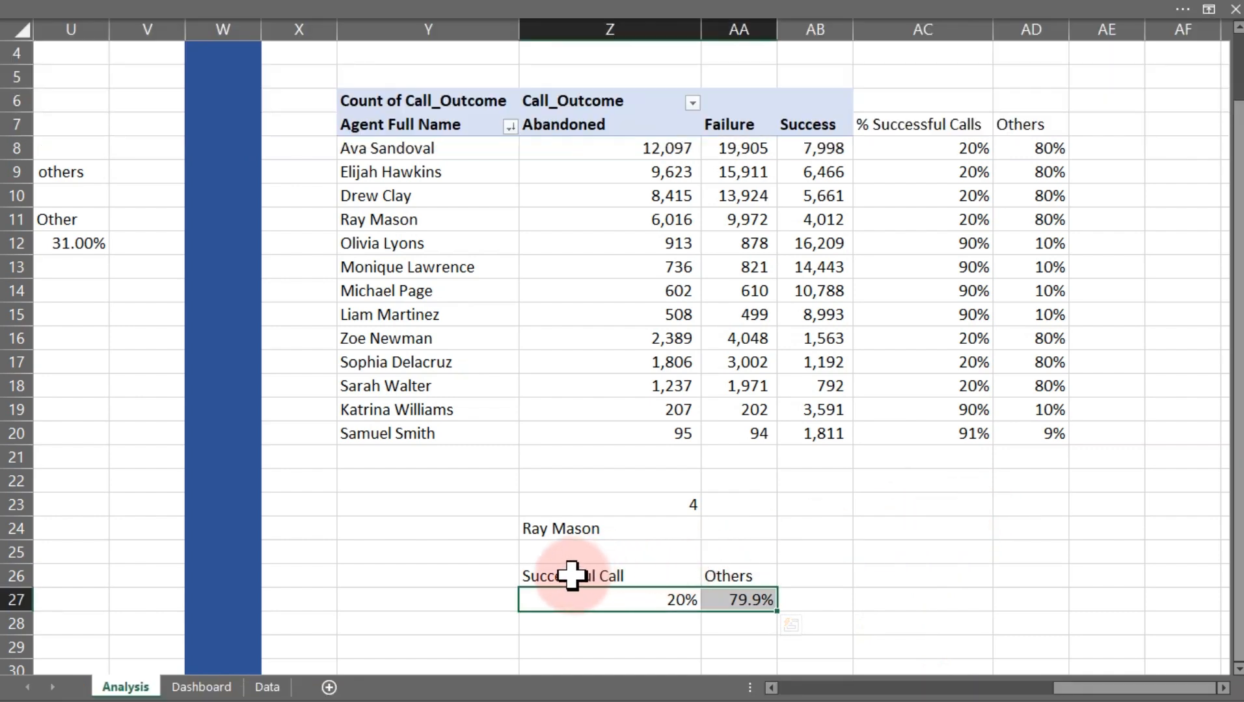
Select Z26:AA27 and insert a doughnut chart from the Successful Call and Others values
click(569, 576)
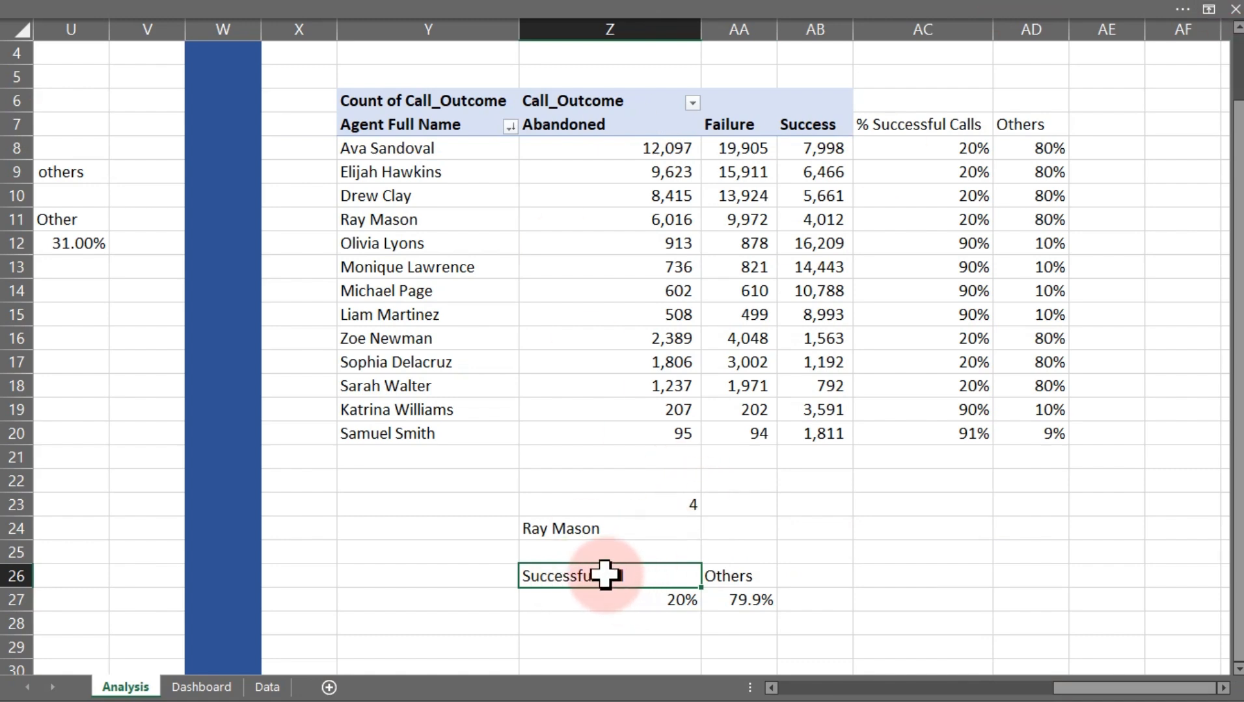
drag(685, 580, 716, 594)
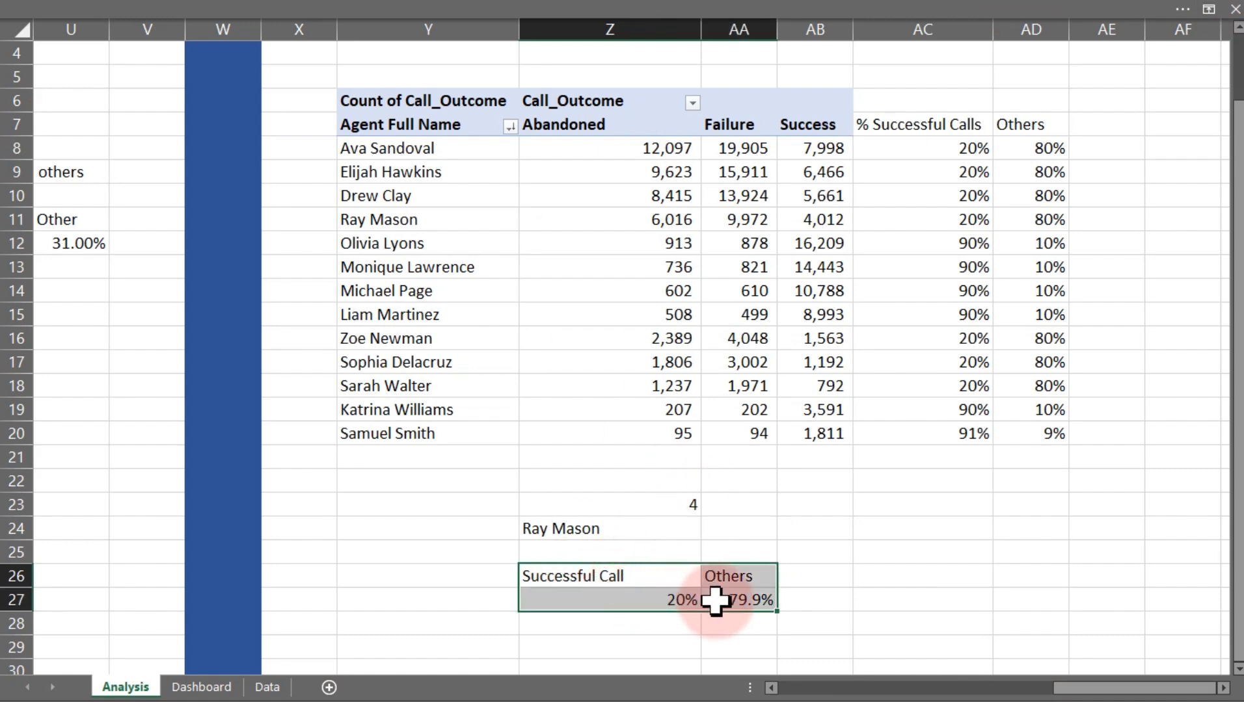
click(78, 6)
click(136, 45)
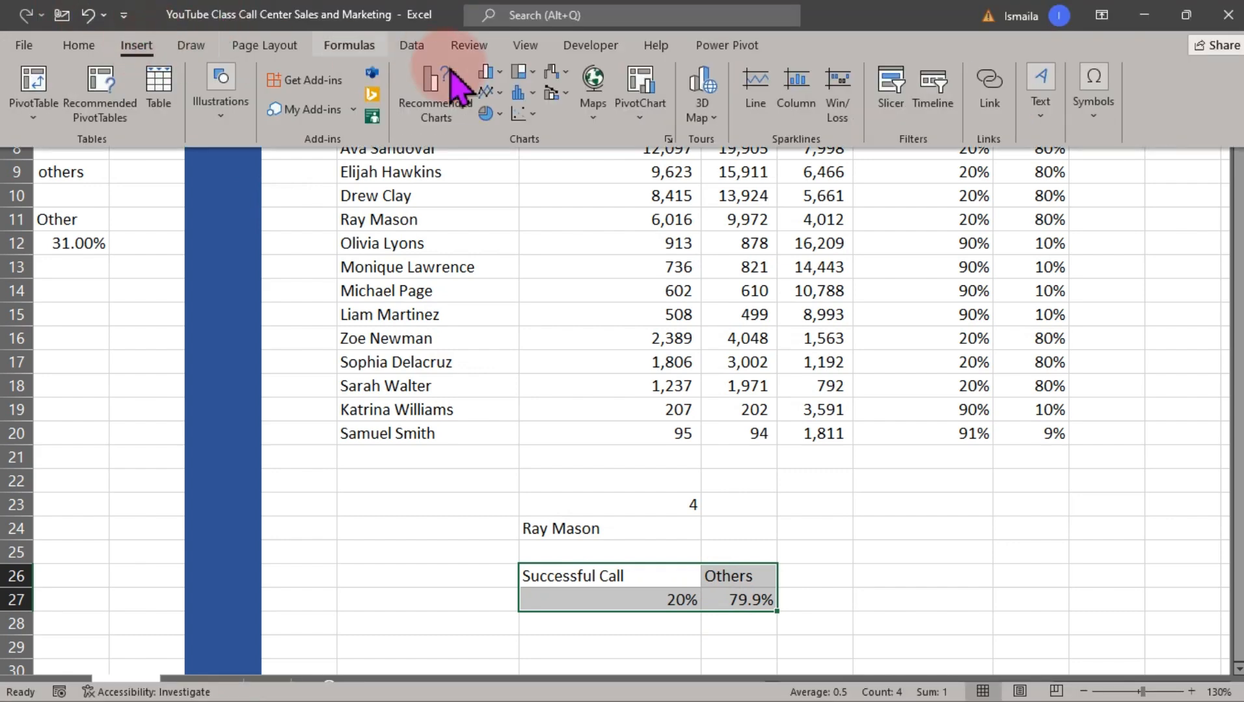
click(487, 113)
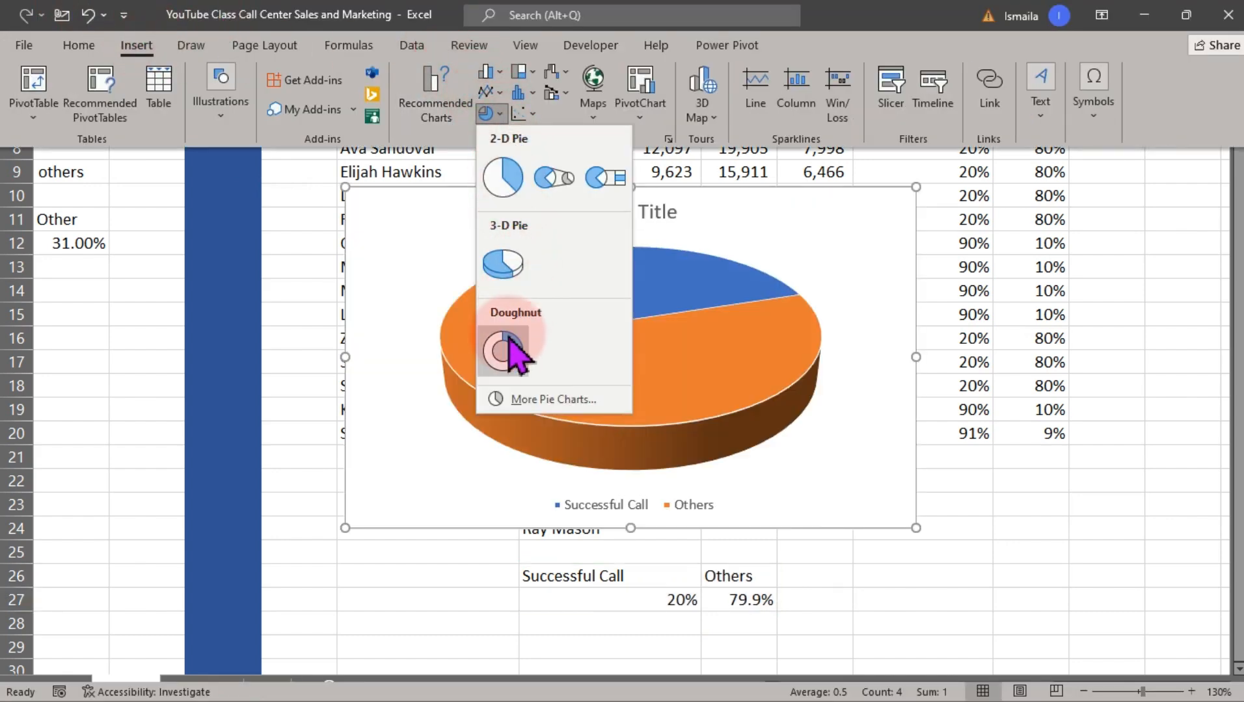
click(506, 348)
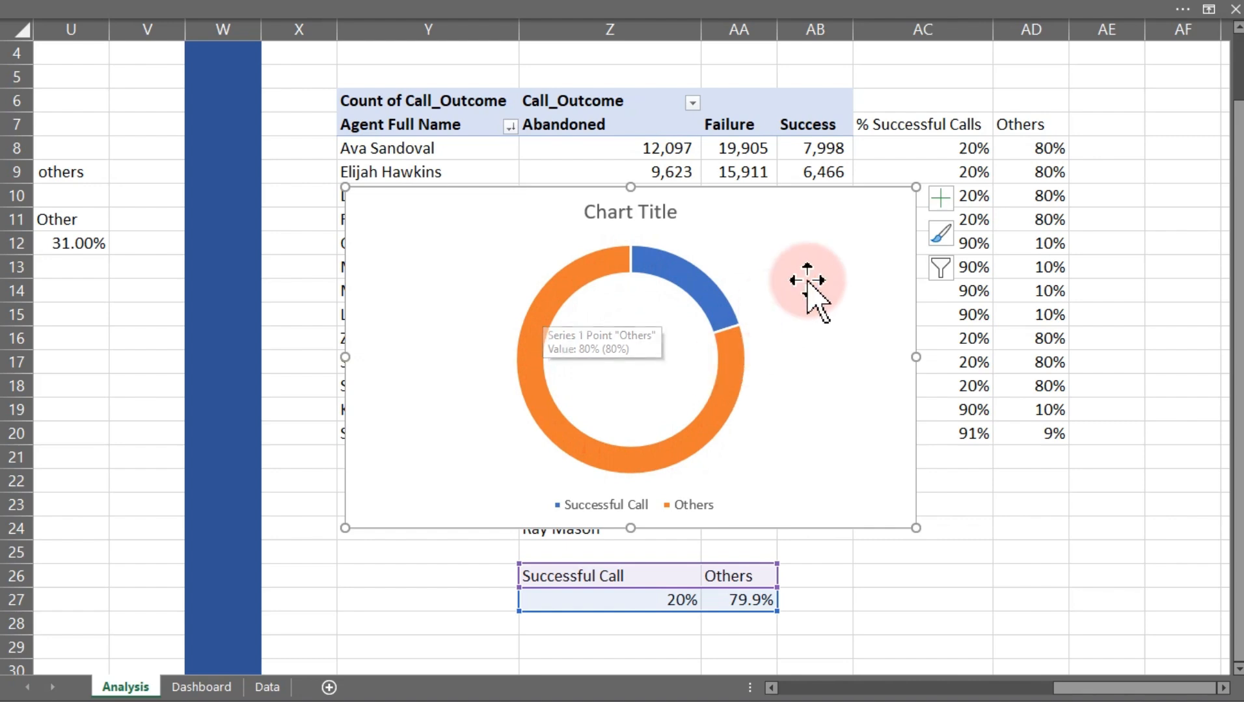
Move the doughnut chart to the Dashboard sheet, placing it beside the Total Calls by Agent panel
key(Delete)
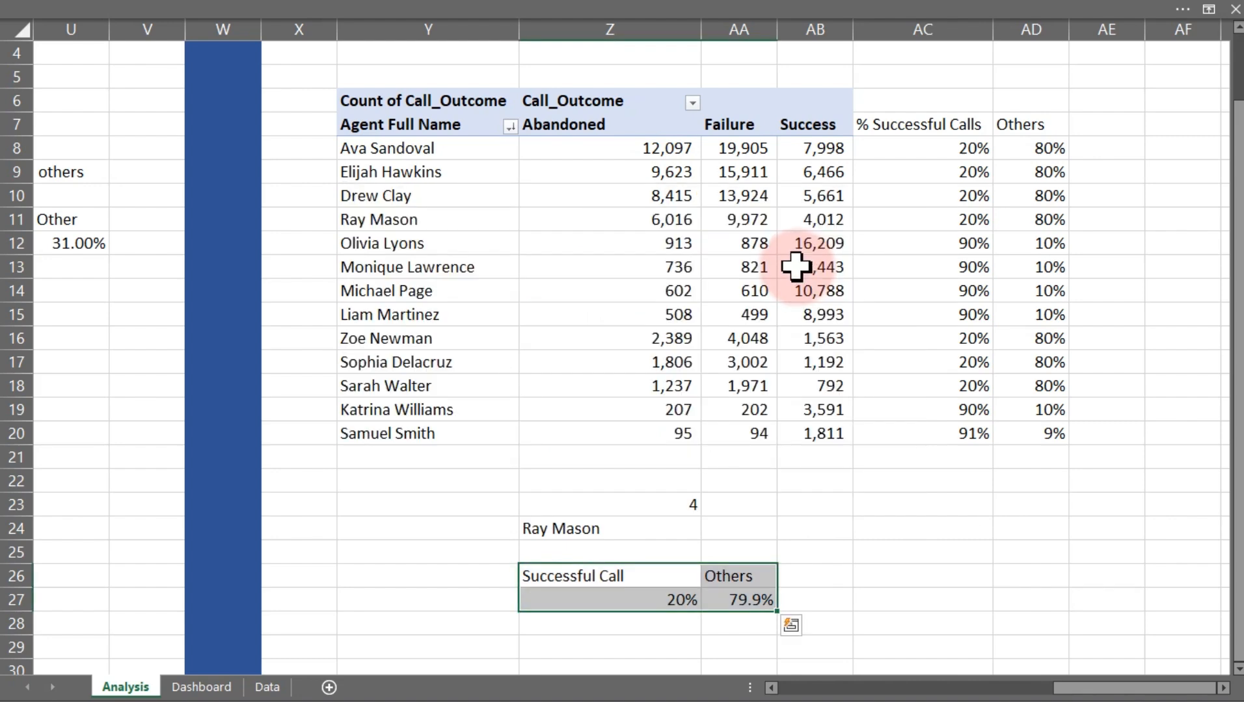
click(207, 688)
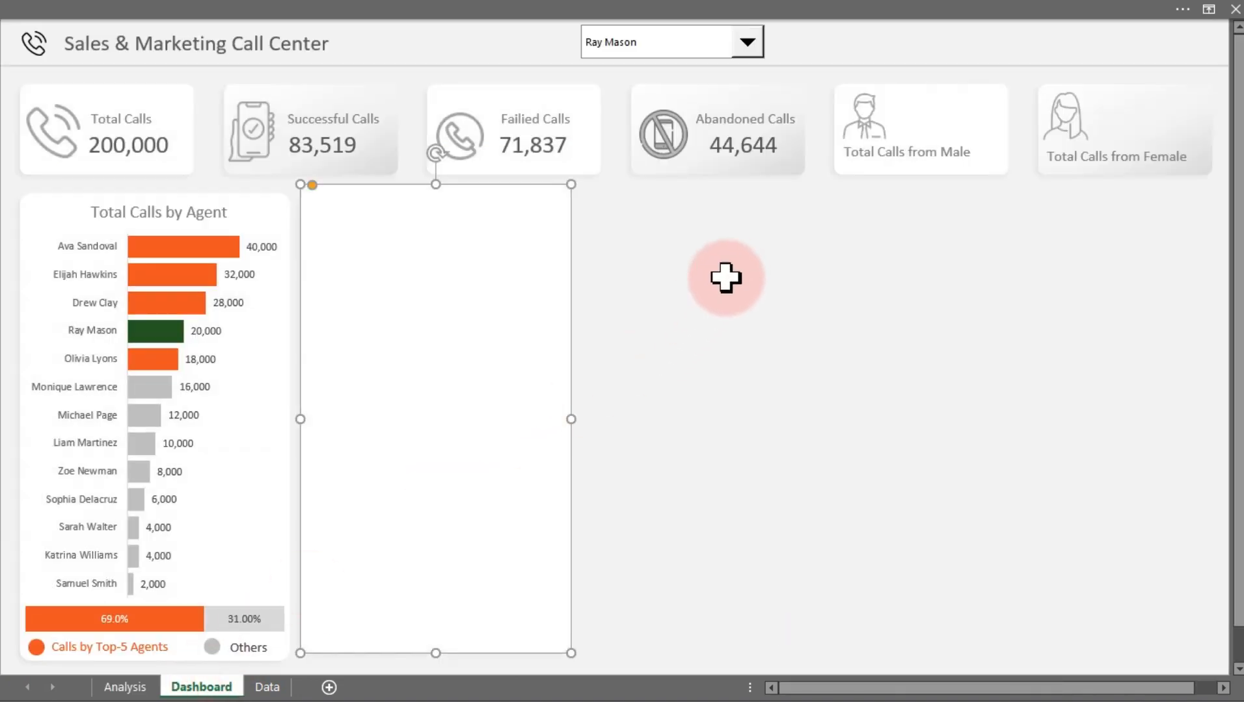
click(724, 278)
key(ctrl+v)
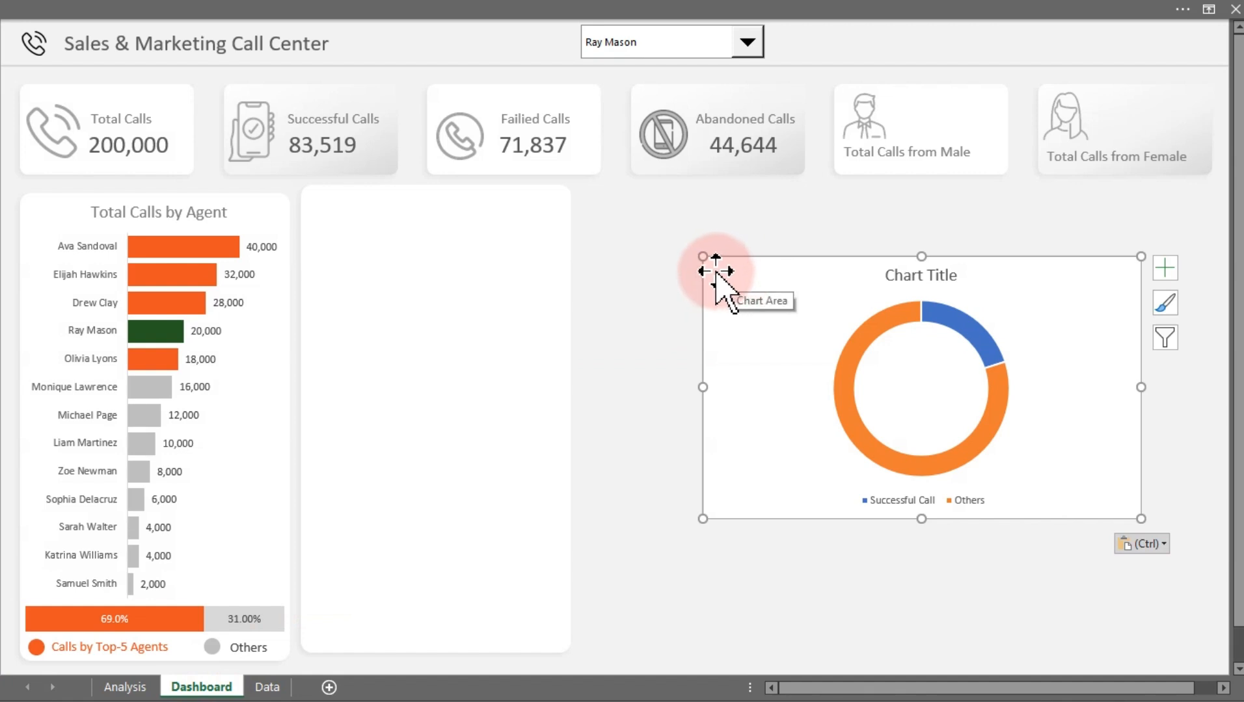
drag(704, 257, 616, 215)
Remove the chart title and legend from the doughnut chart
click(931, 227)
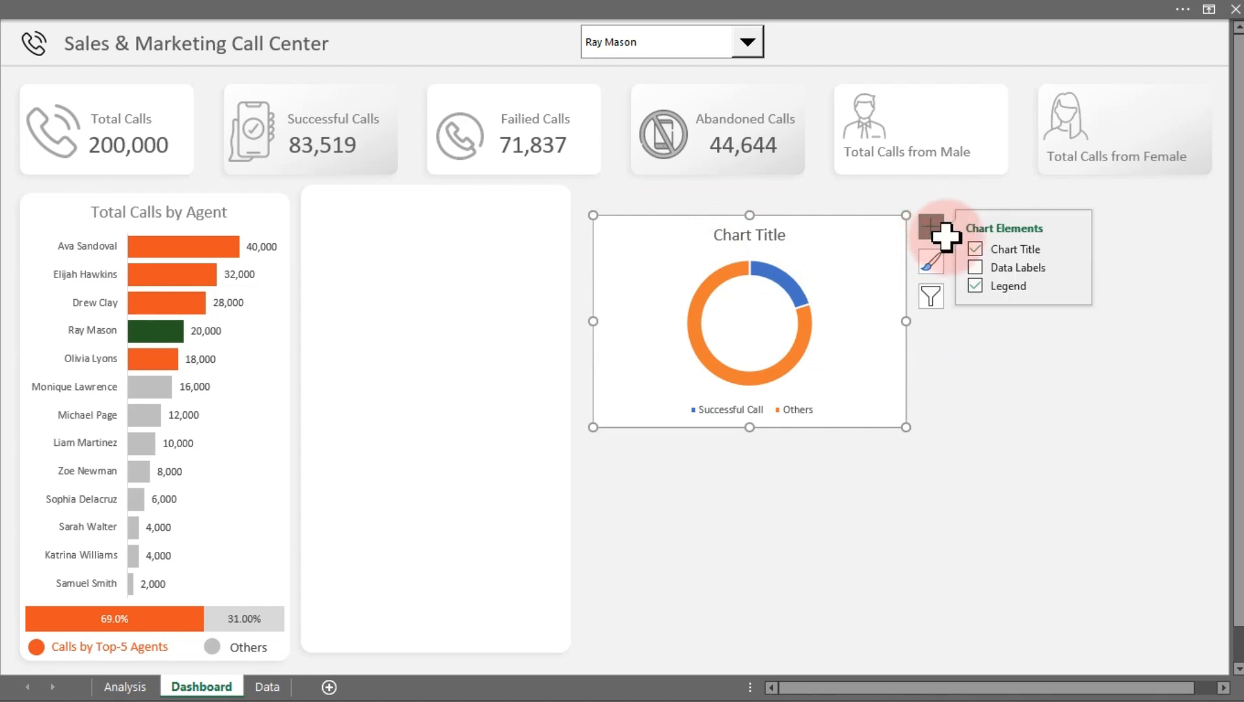
click(975, 249)
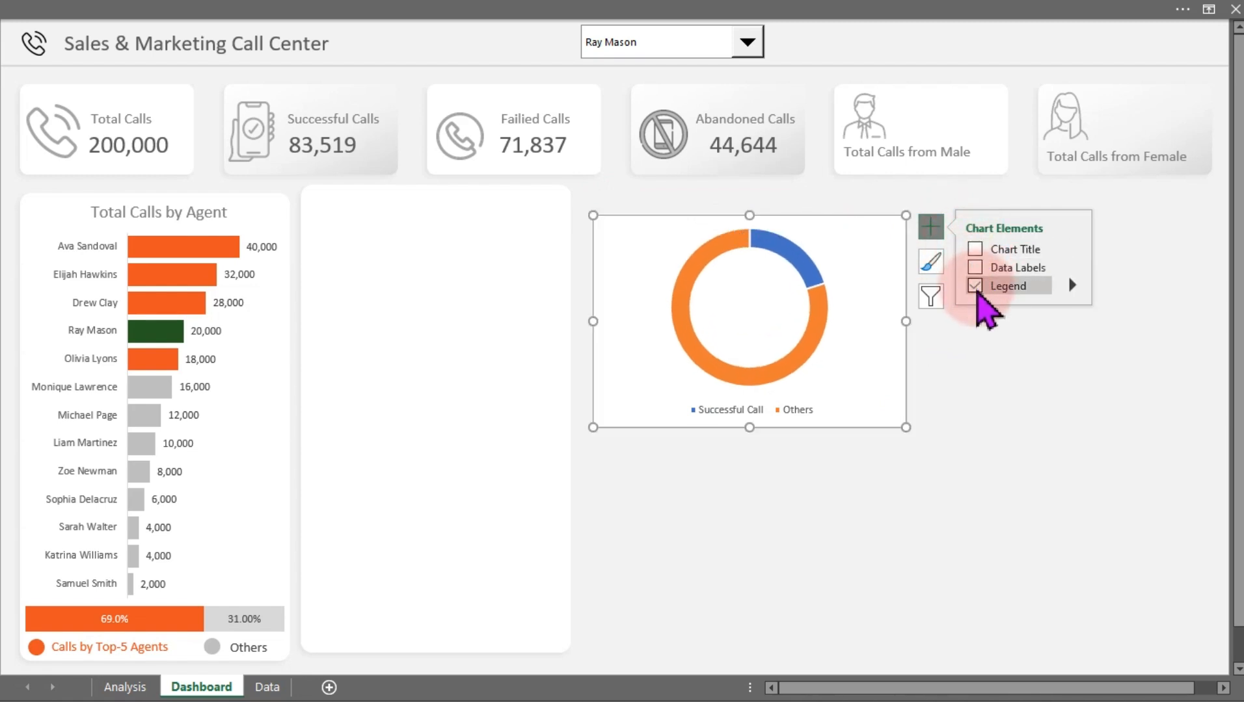
click(975, 286)
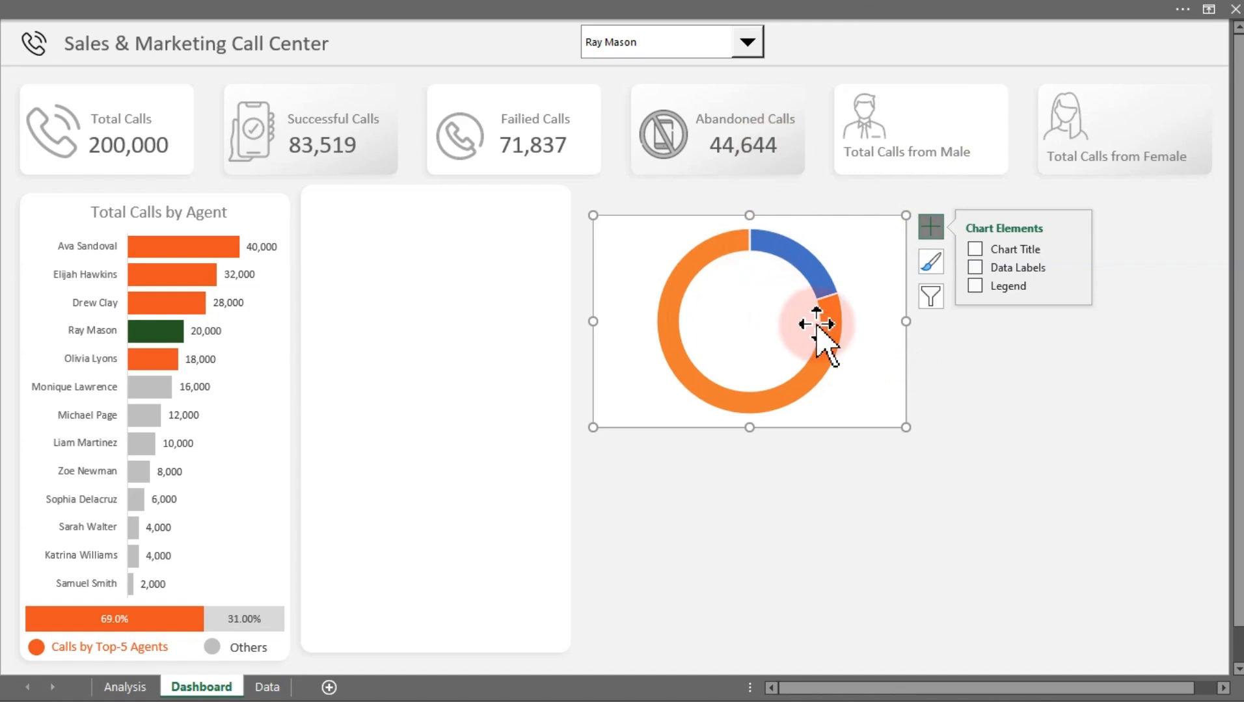
Shift the doughnut chart left and set its chart area to no fill and no border
double_click(904, 369)
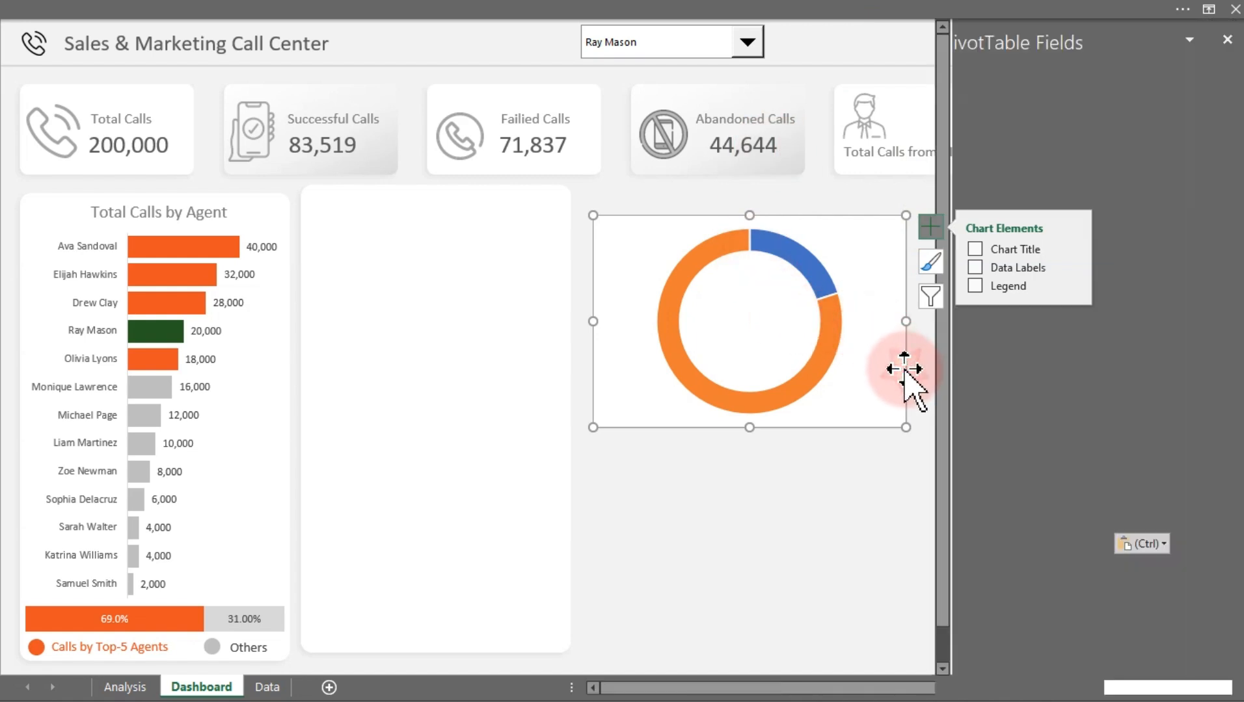
drag(893, 355, 805, 394)
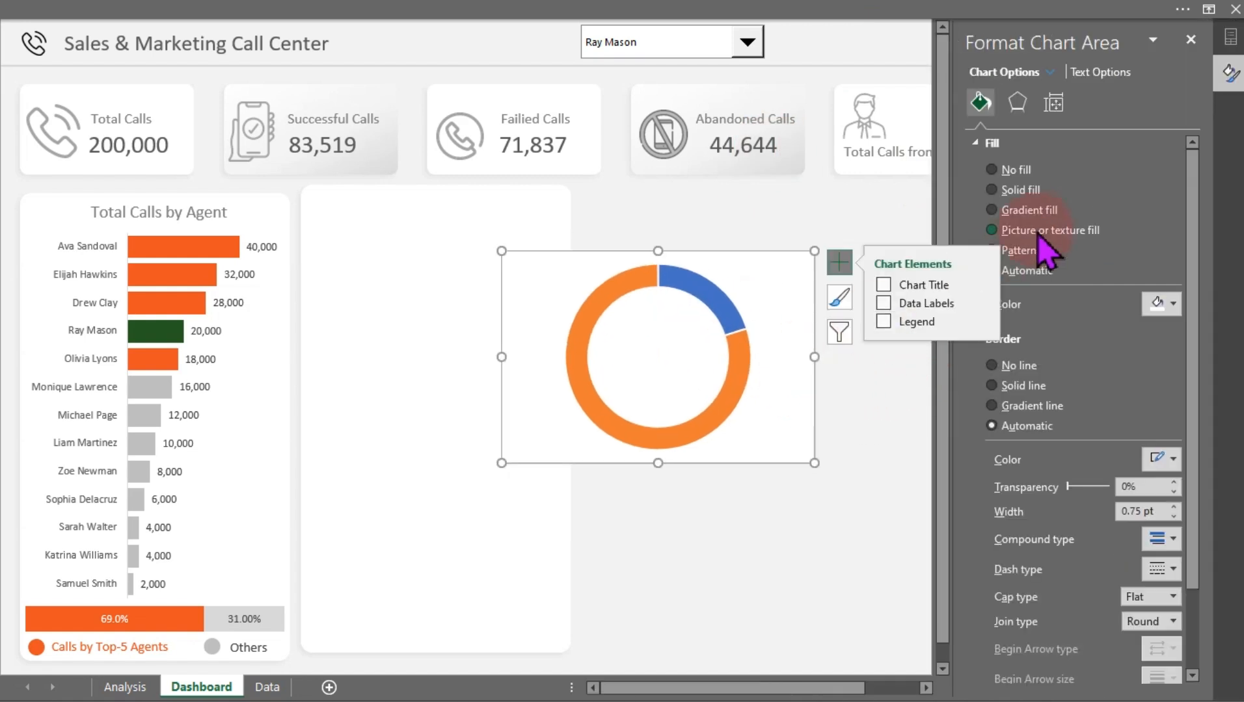
click(1007, 171)
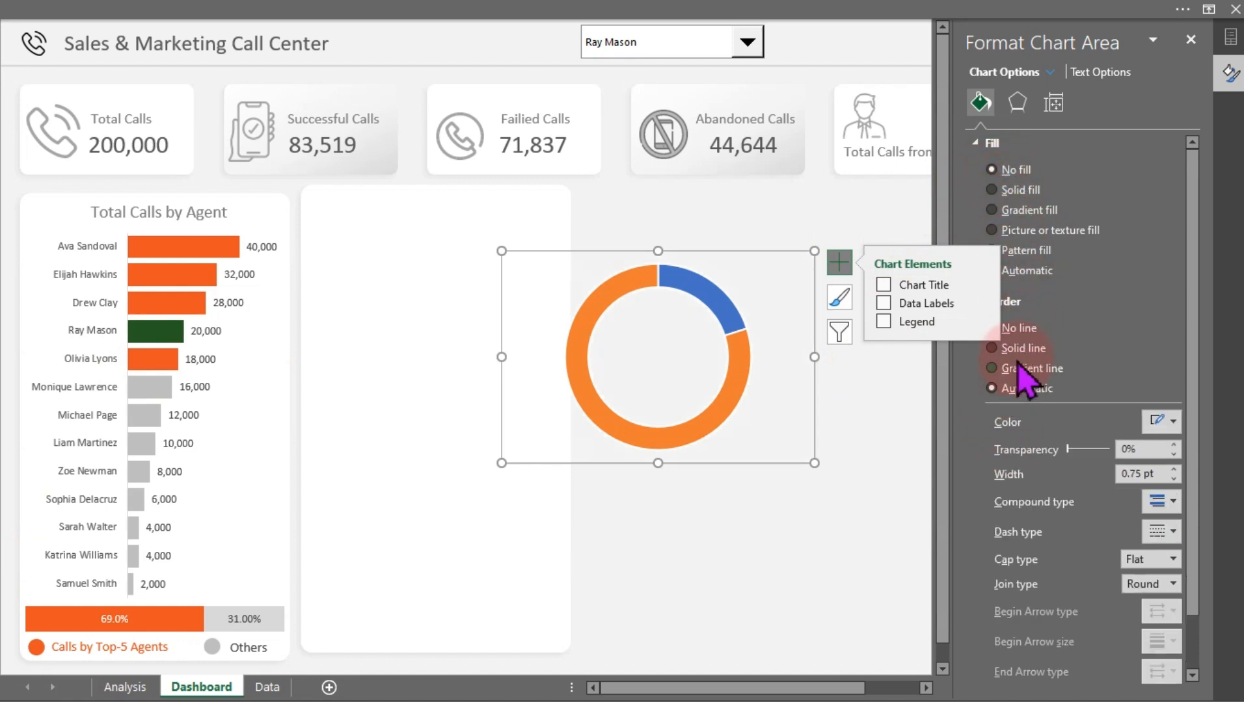
click(1019, 329)
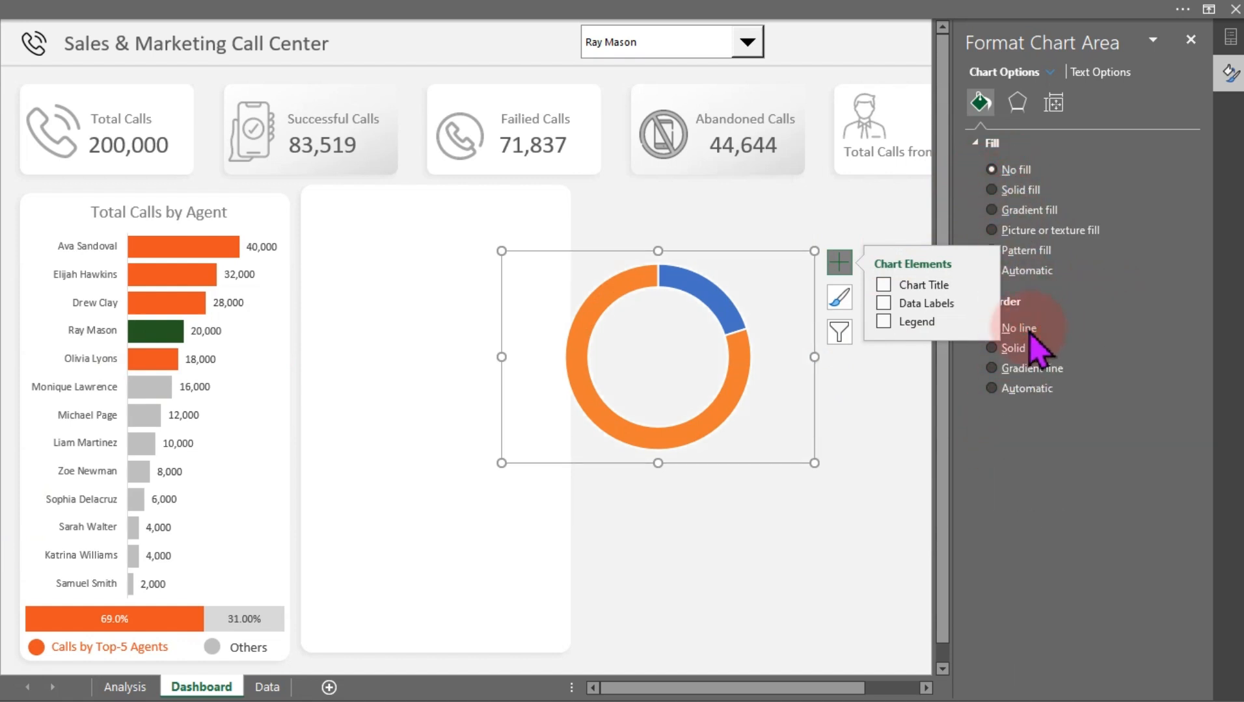
click(869, 407)
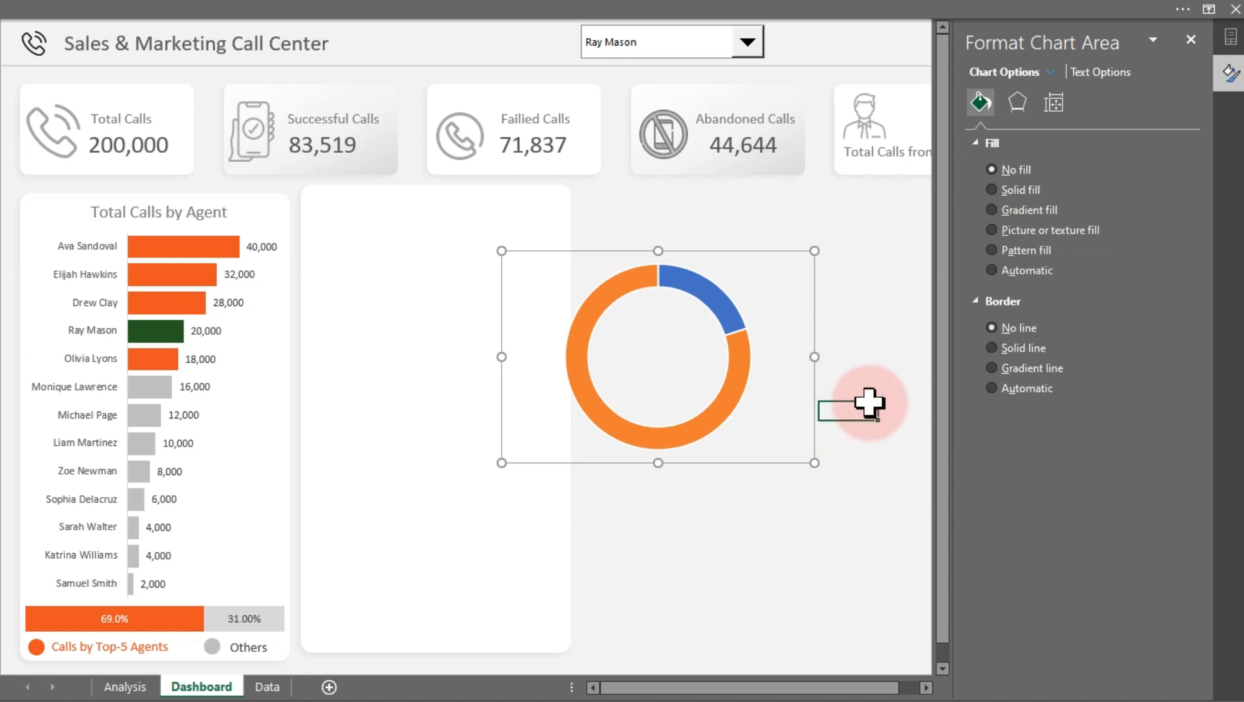
Remove the border line from the doughnut data series
click(729, 333)
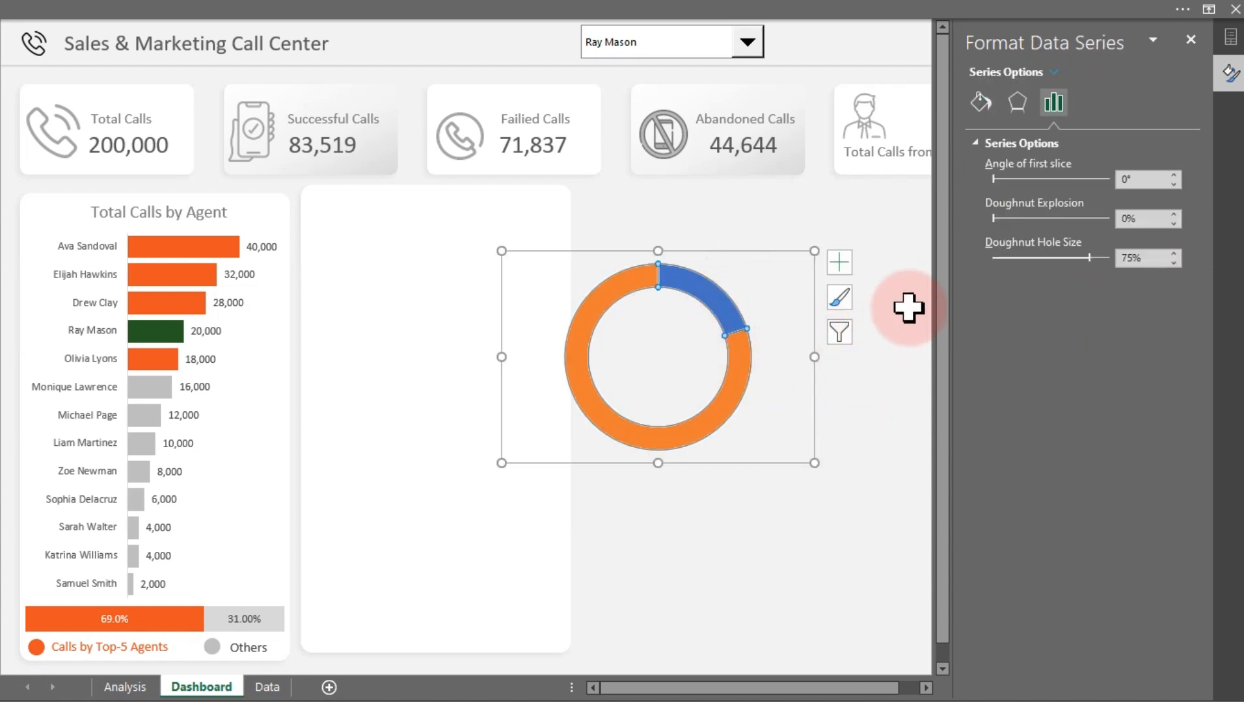
click(979, 103)
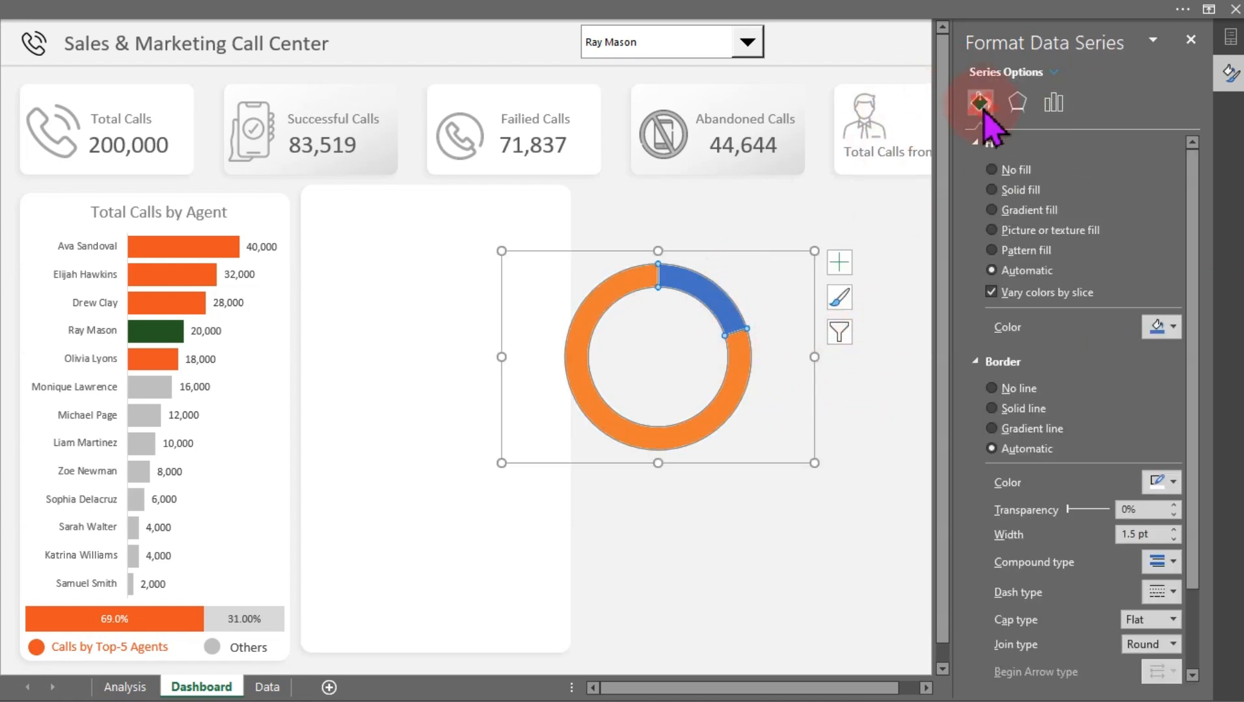
click(1000, 393)
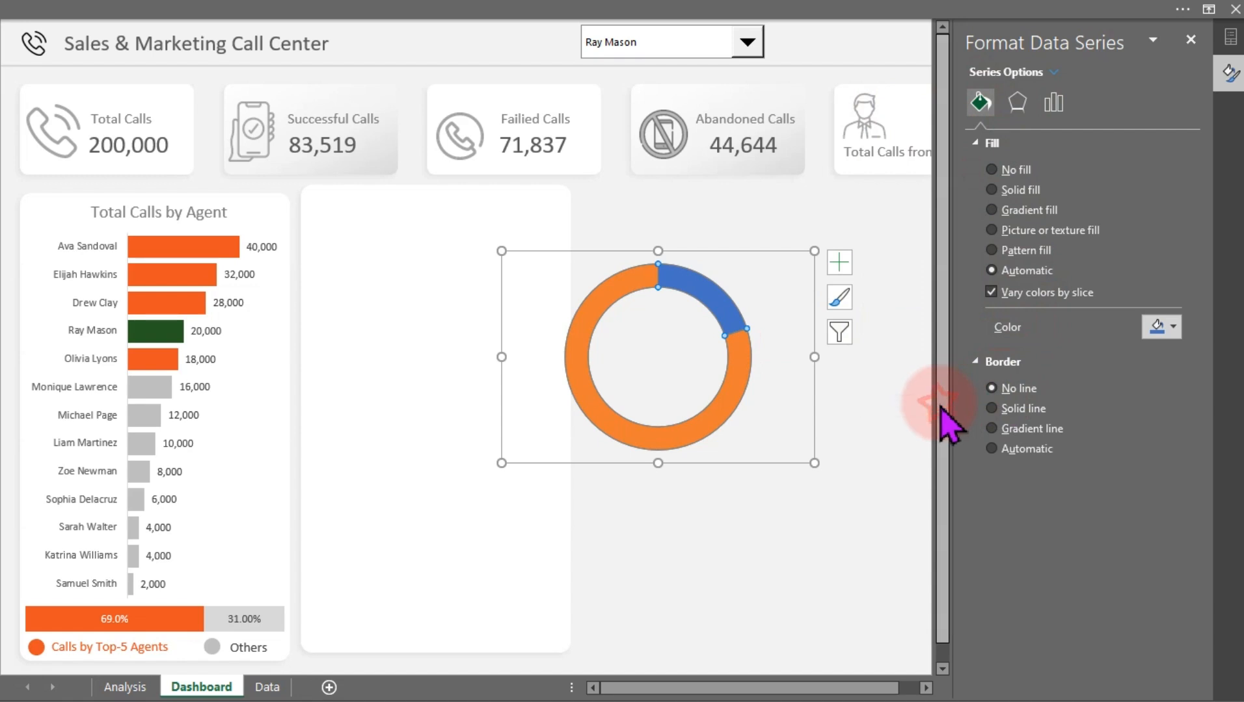
click(869, 406)
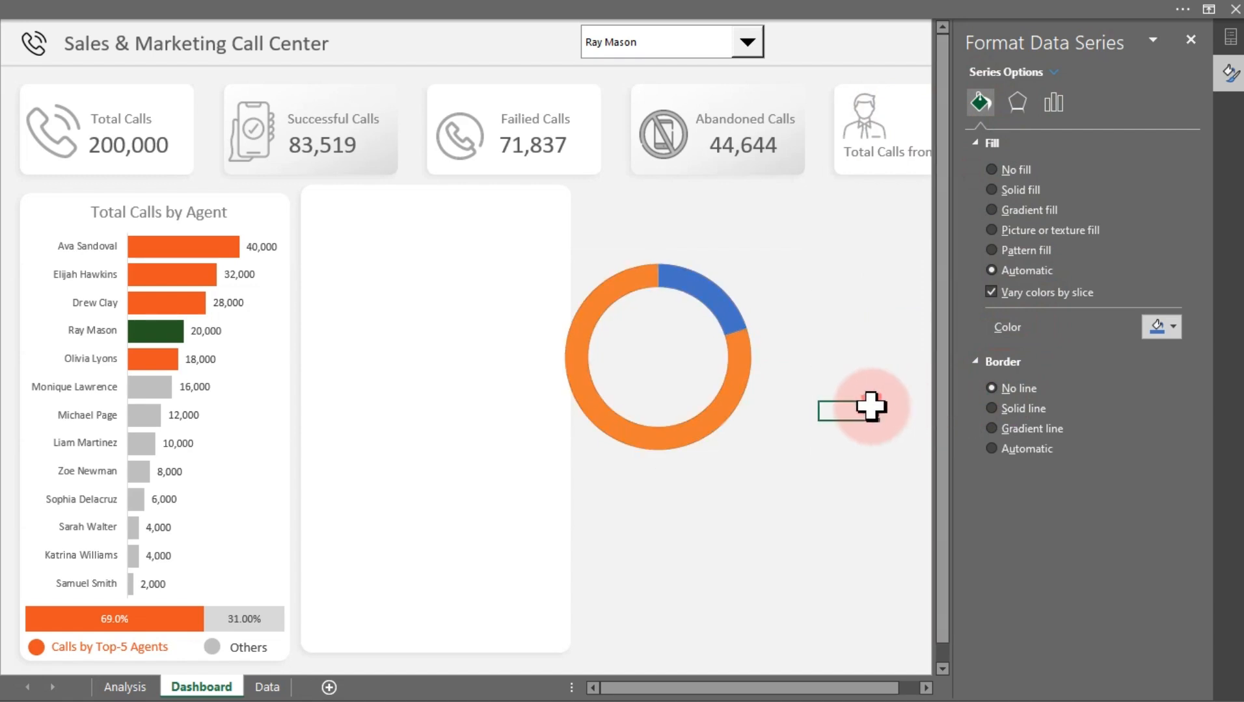
Fill the whole doughnut series with green and undo that change
click(718, 301)
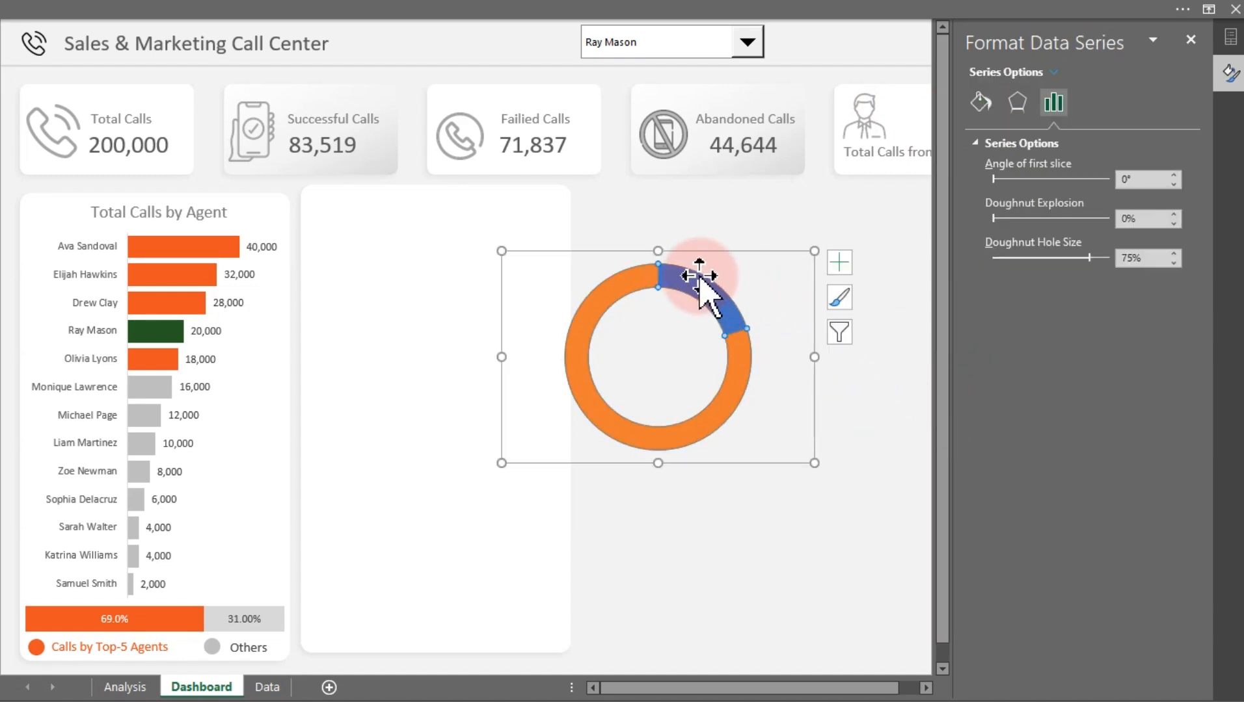
click(979, 101)
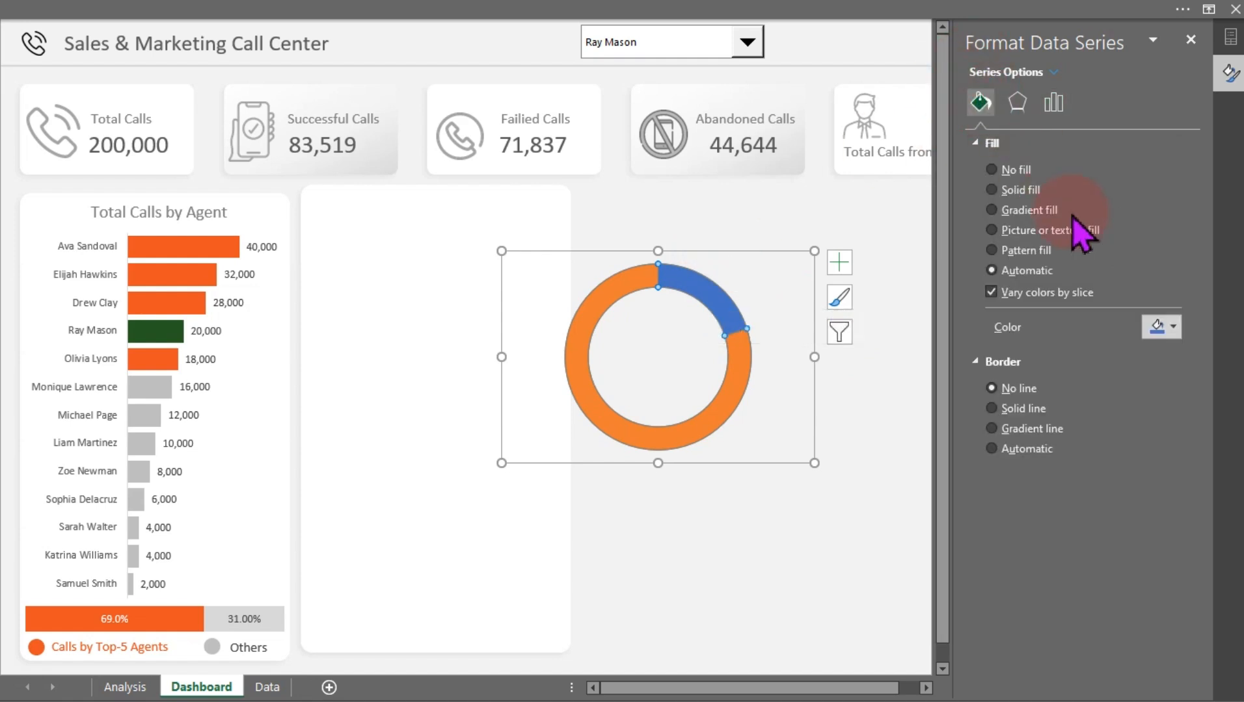
click(1177, 330)
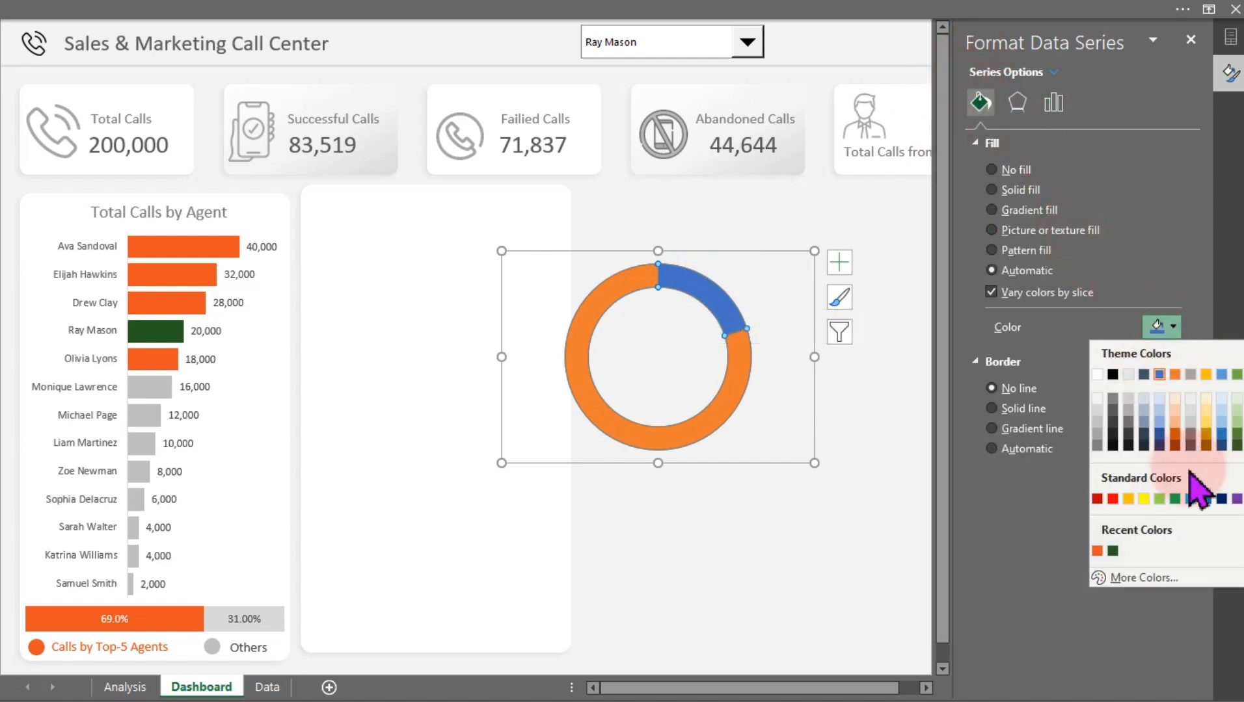
click(1236, 434)
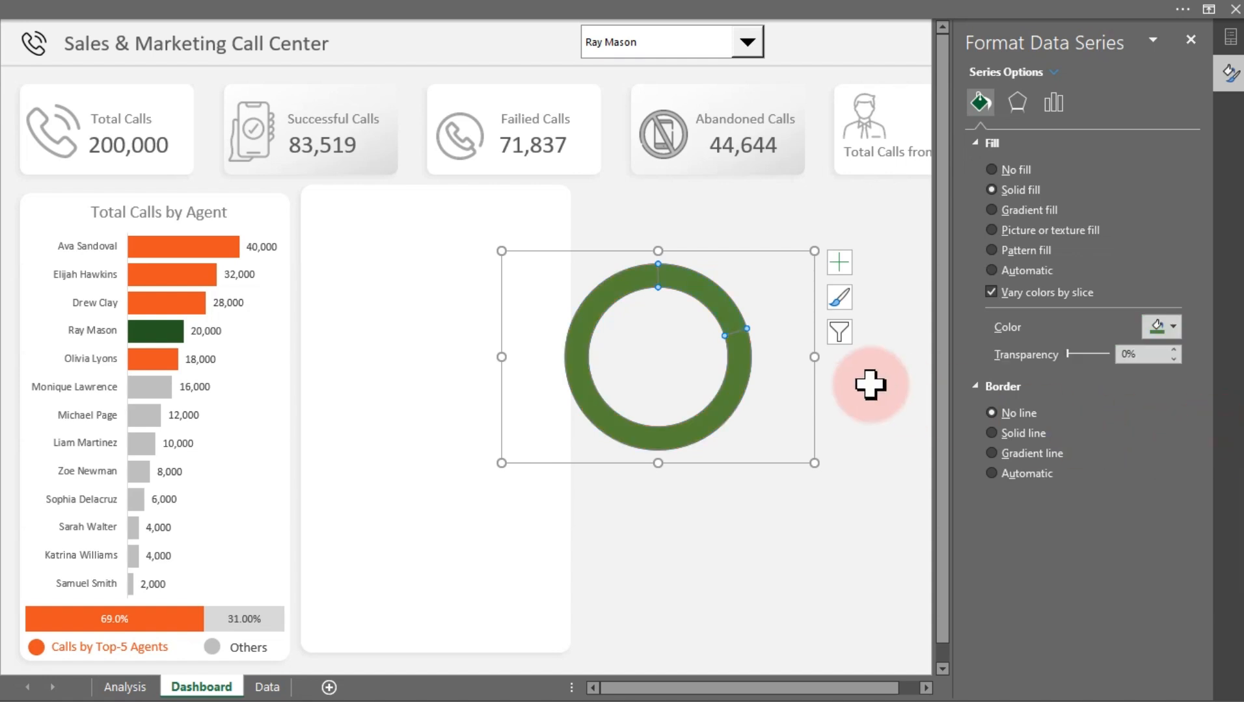
key(ctrl+z)
Select the smaller successful-calls slice of the doughnut and fill it with a custom green, hex #1C8C1C
click(715, 296)
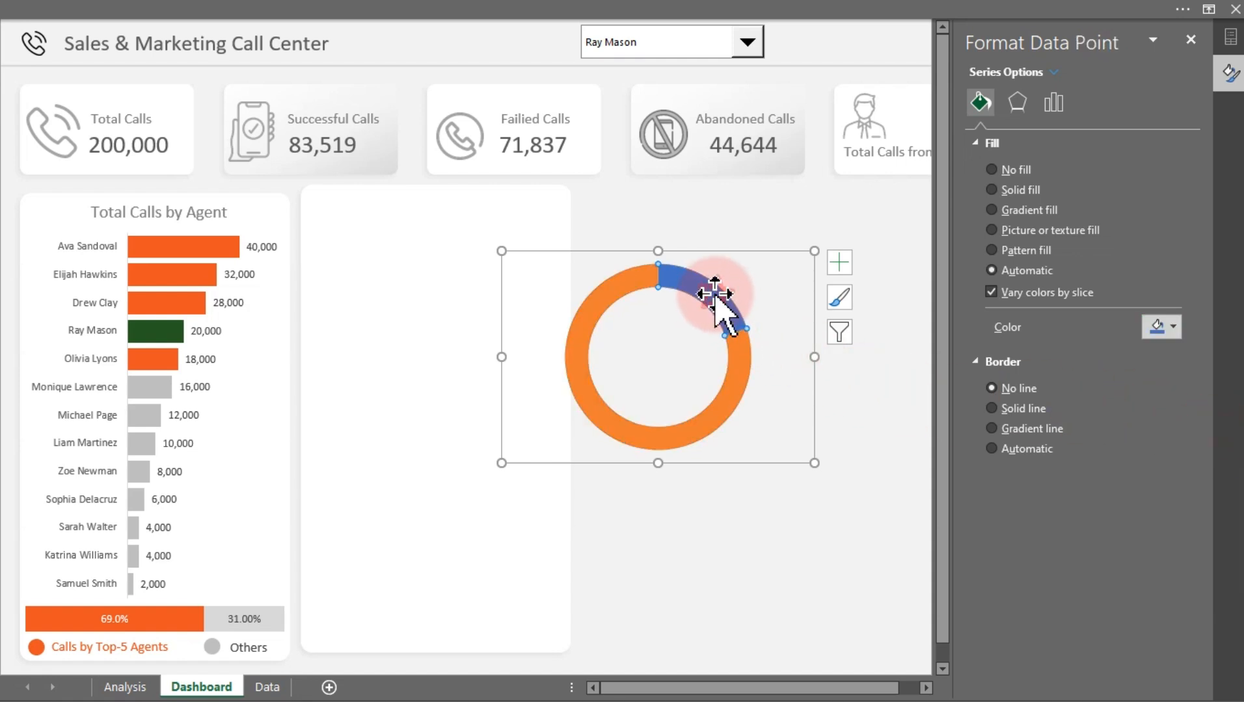
click(1174, 327)
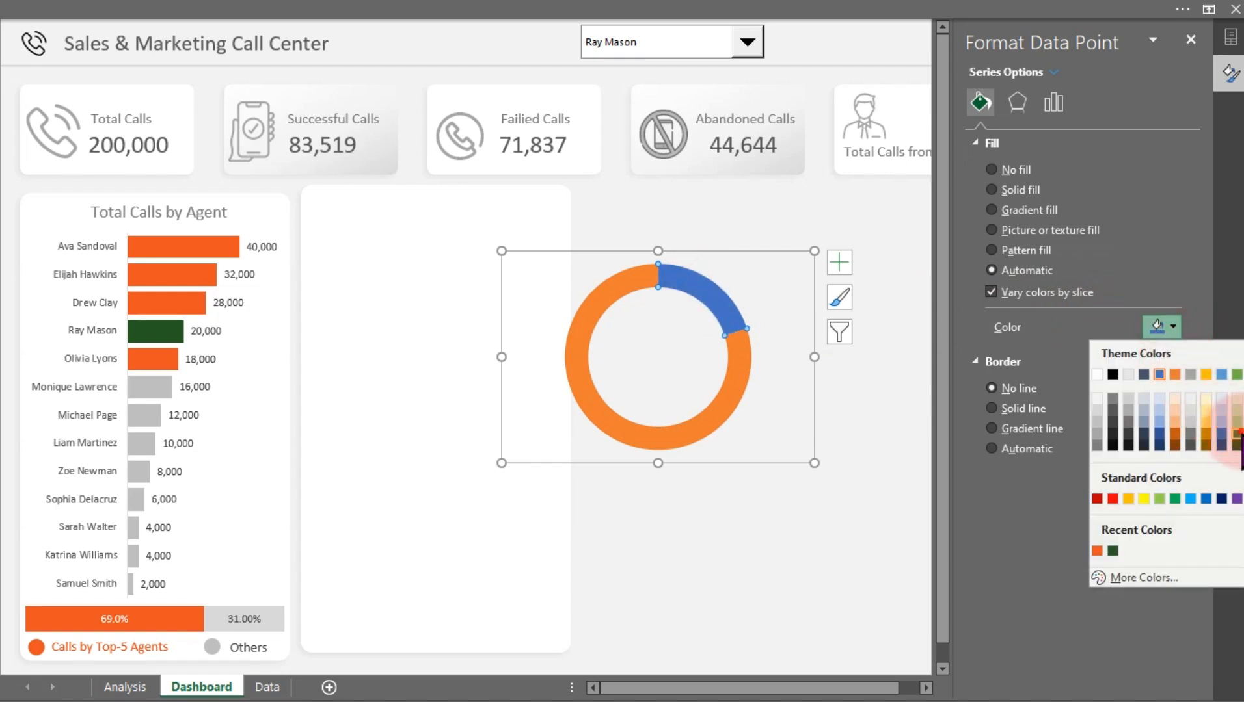
click(1236, 434)
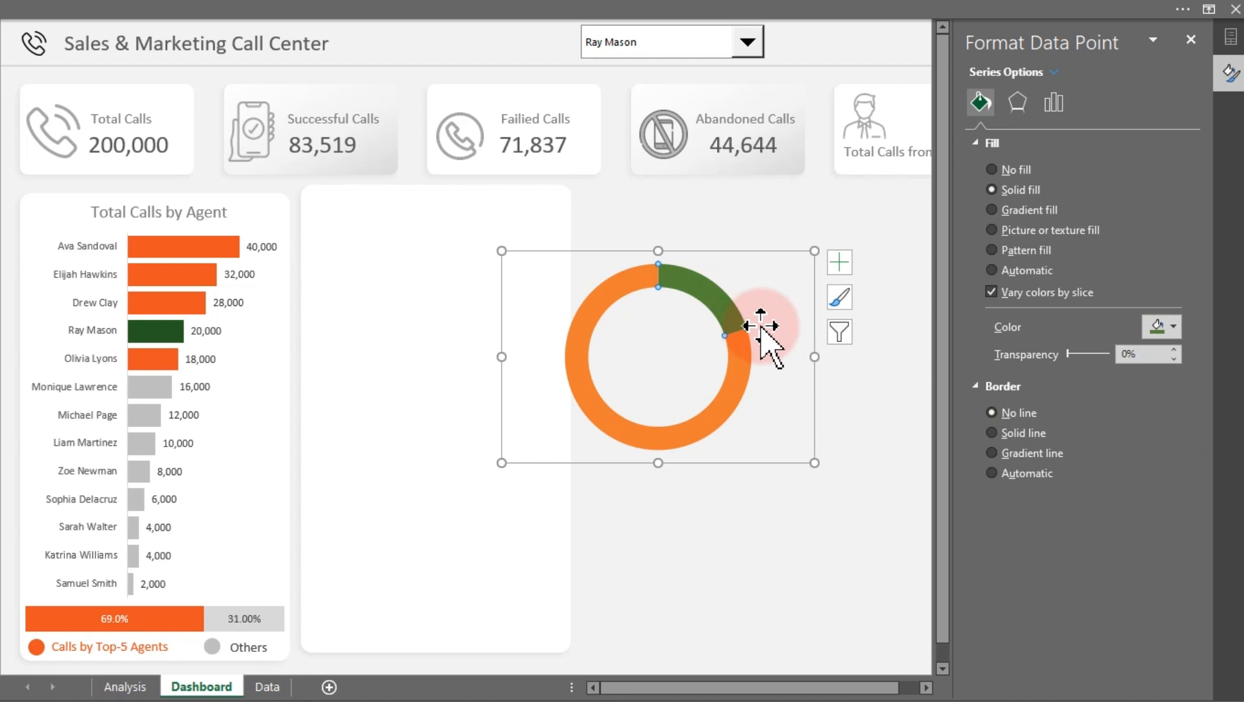
click(1174, 327)
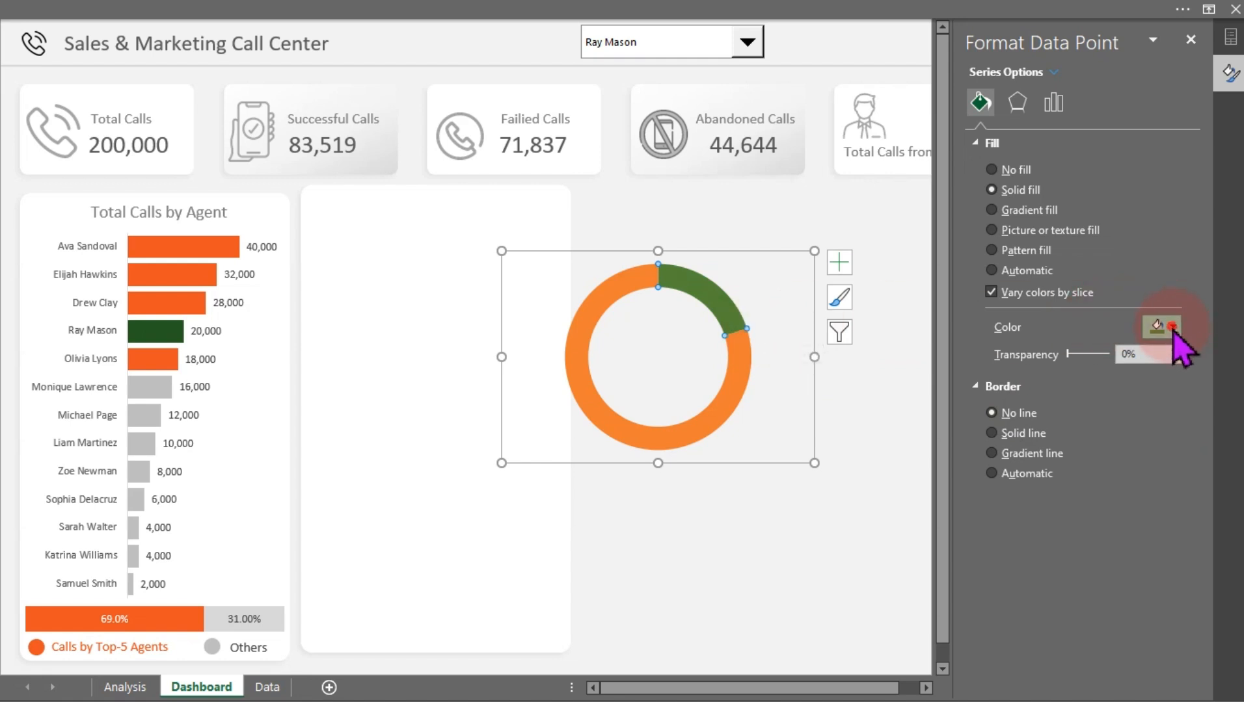
click(1141, 578)
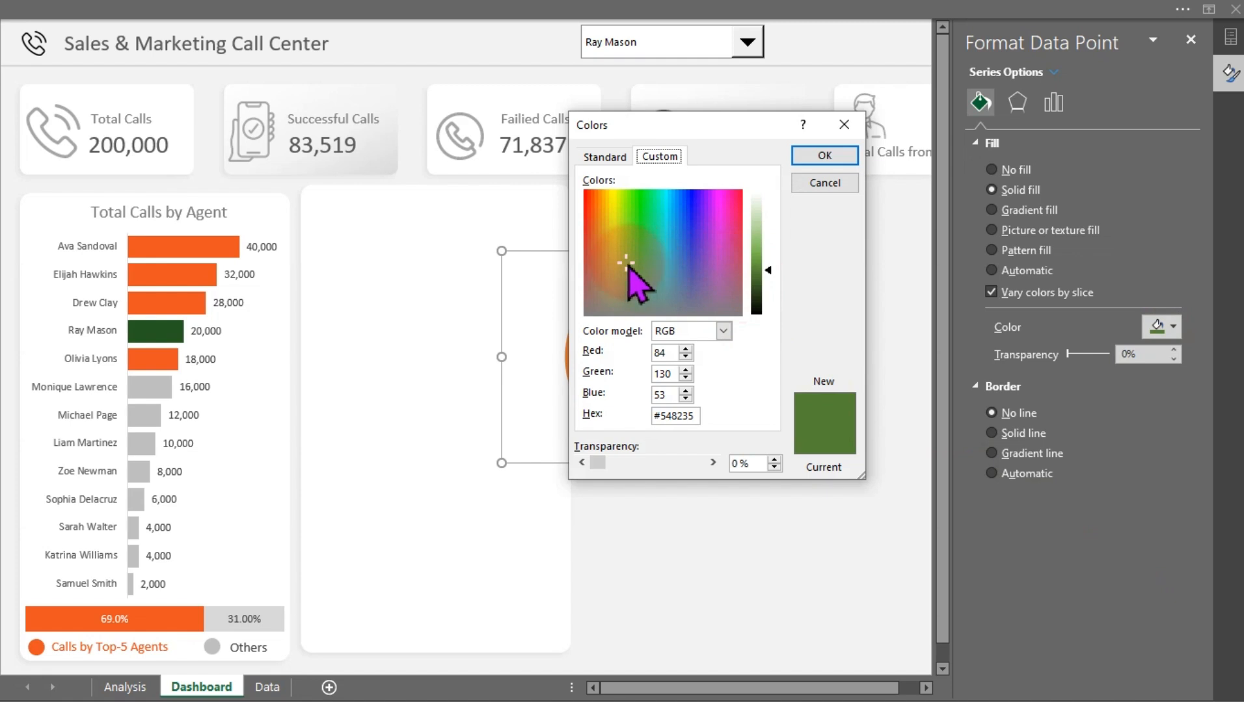
drag(628, 266, 637, 235)
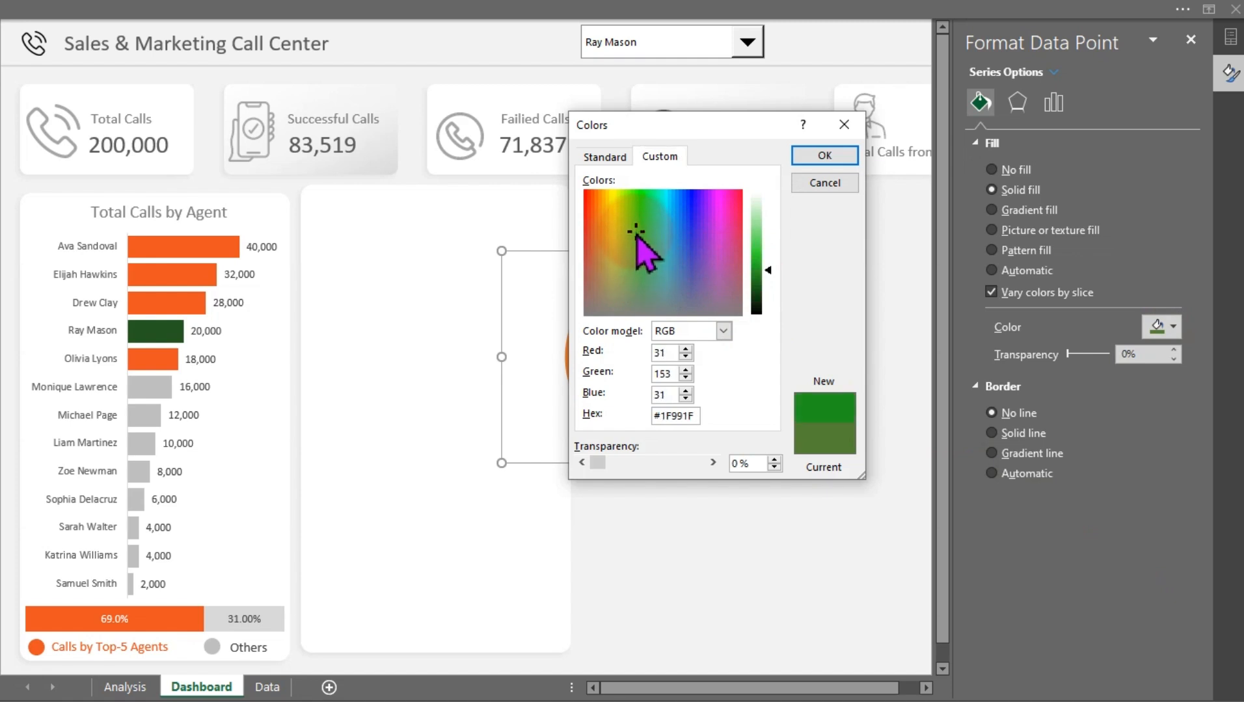
click(770, 268)
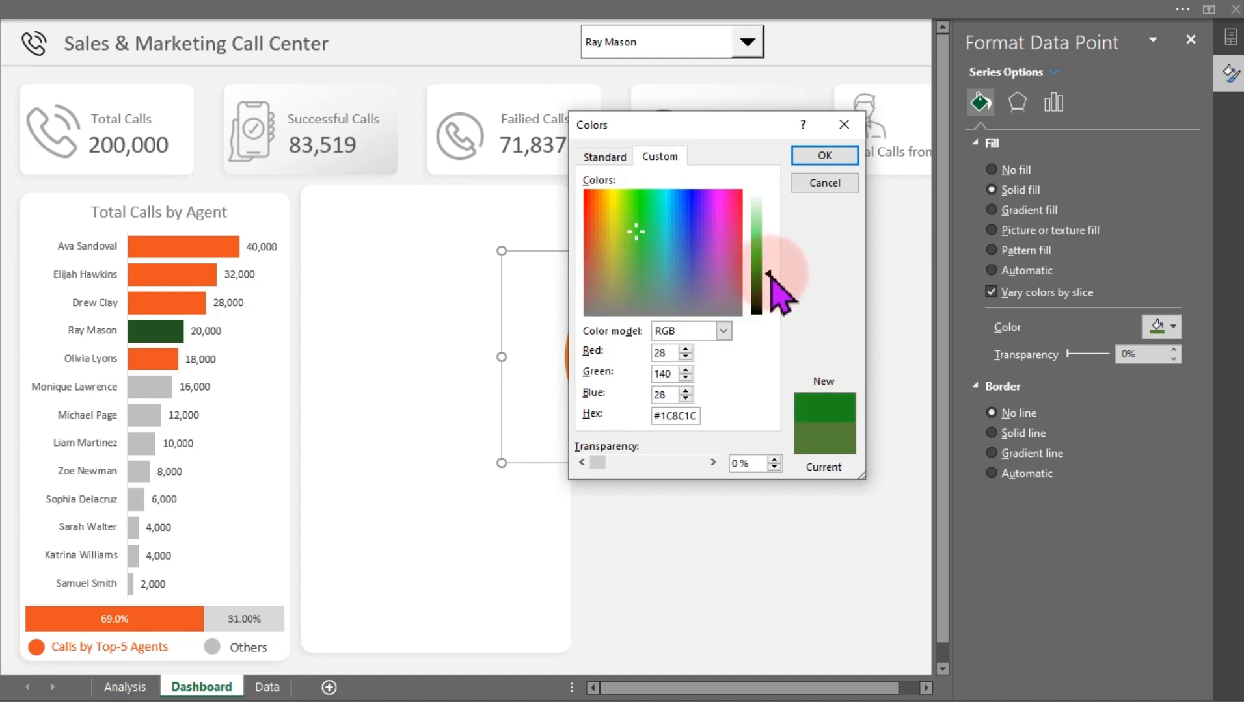
click(823, 156)
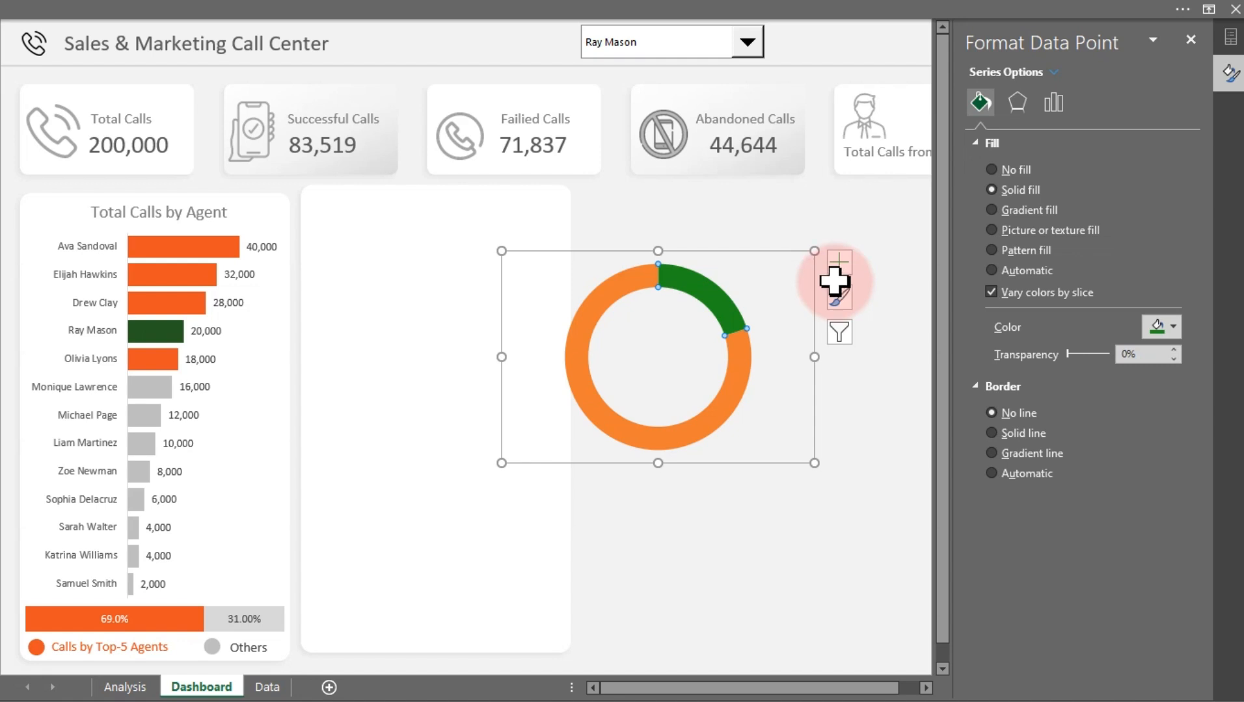
Recolor the successful-calls slice with the custom hex color #EA5321
click(1161, 328)
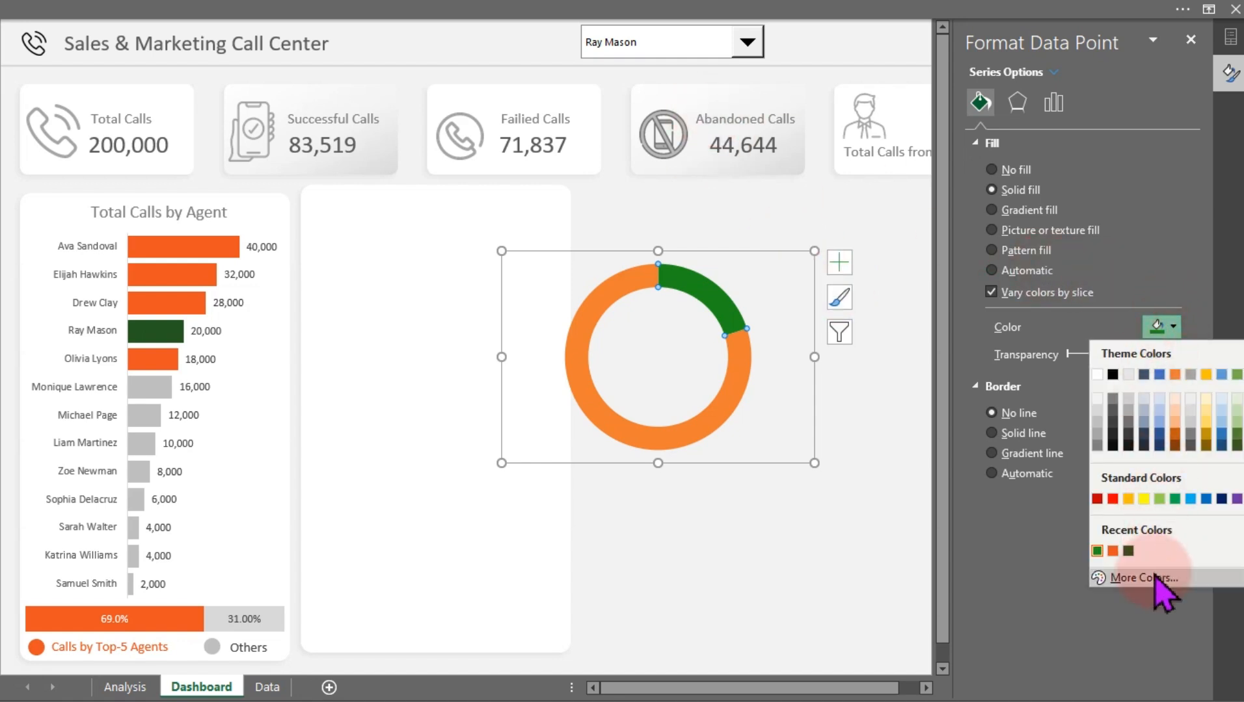
click(1155, 578)
click(671, 413)
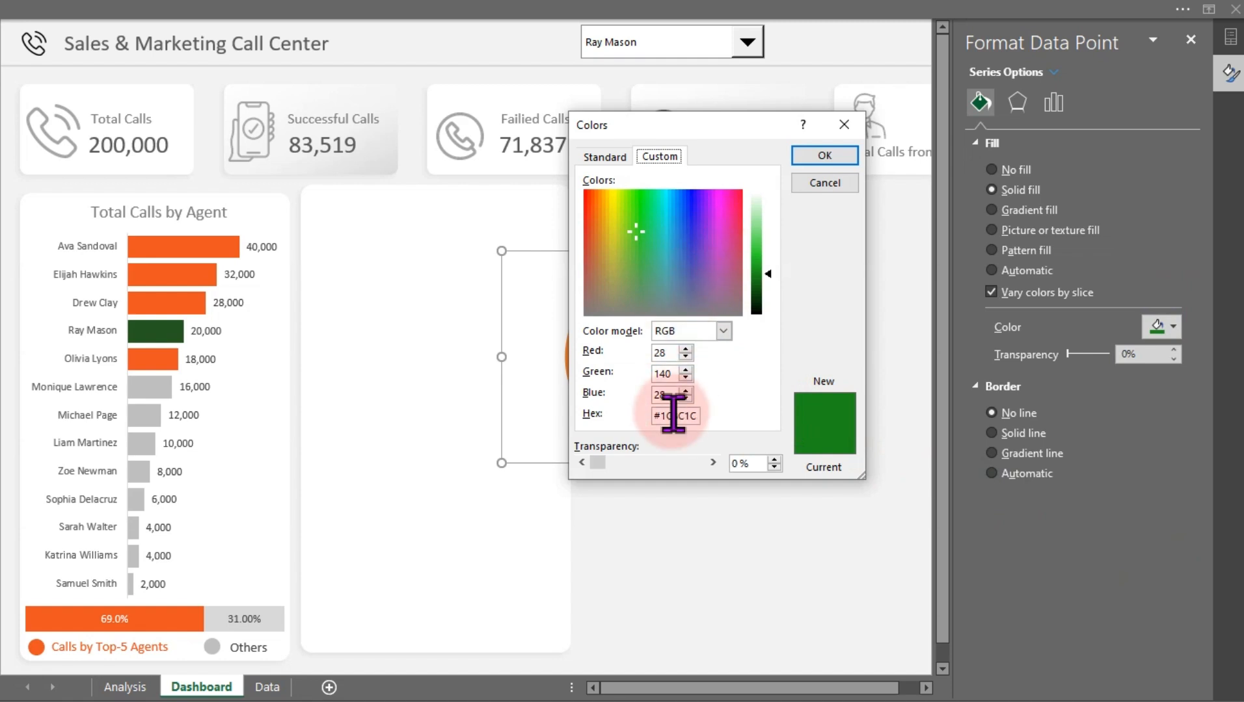
drag(662, 417, 913, 357)
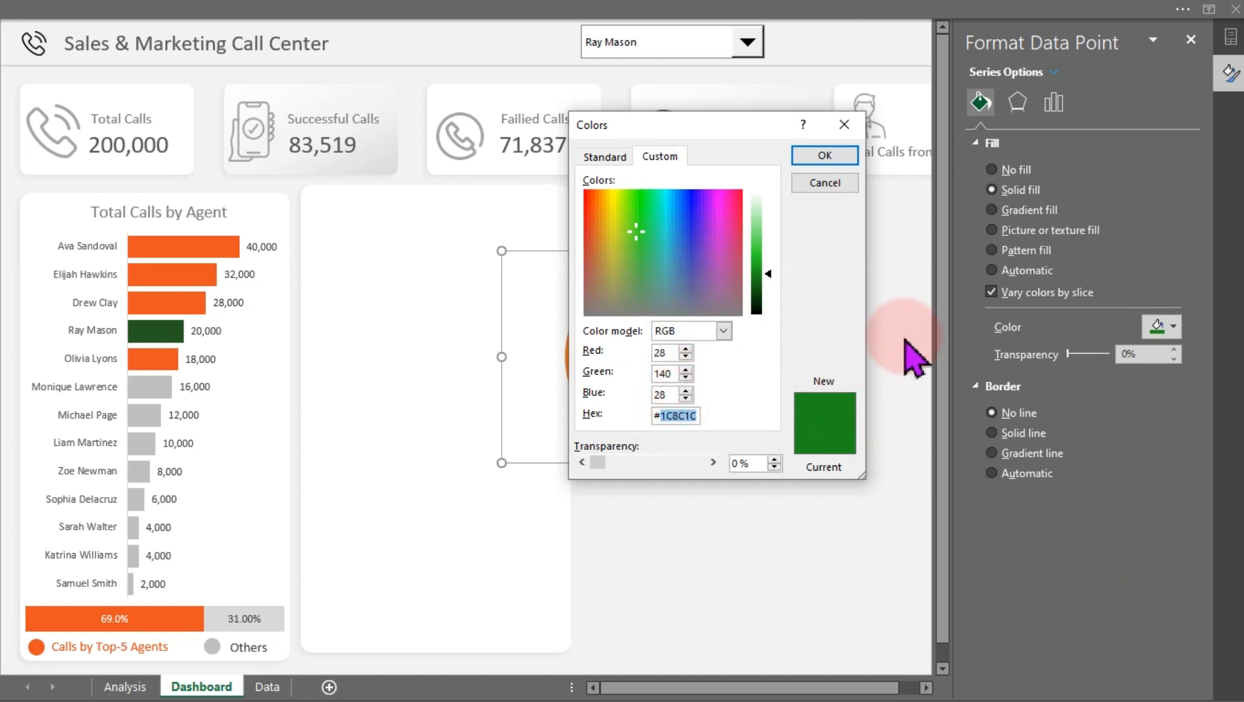
text(EA5321)
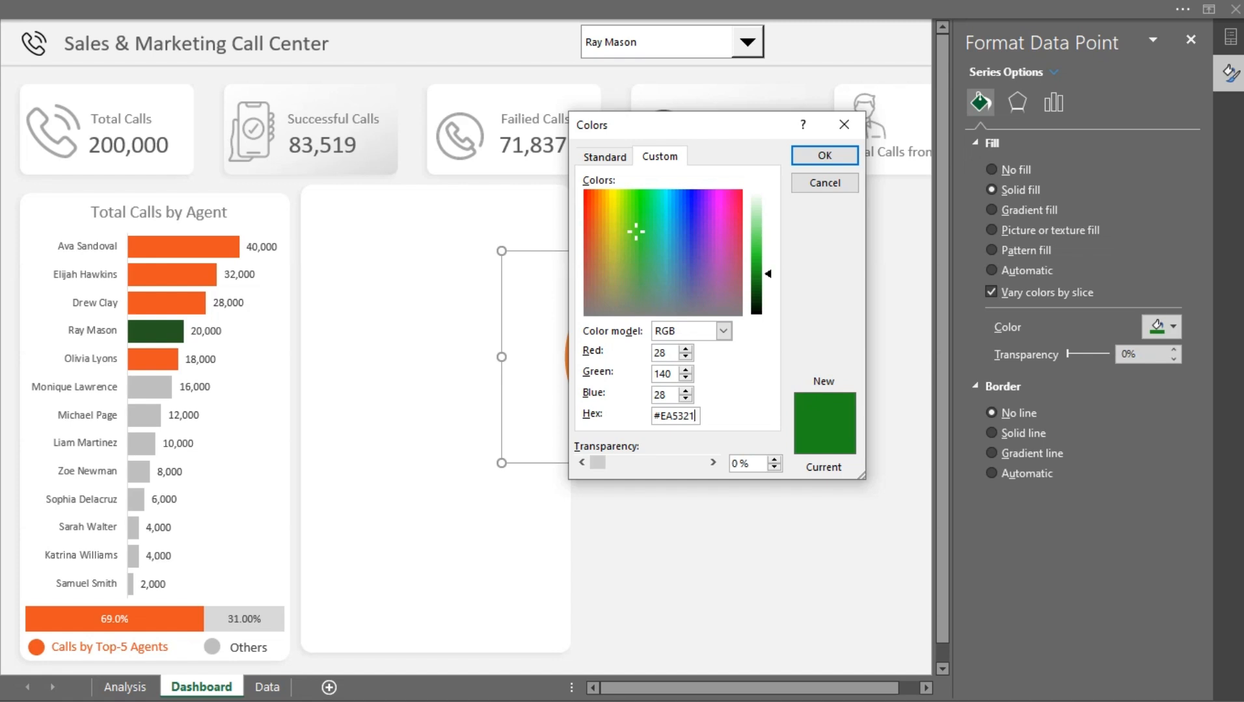
click(659, 393)
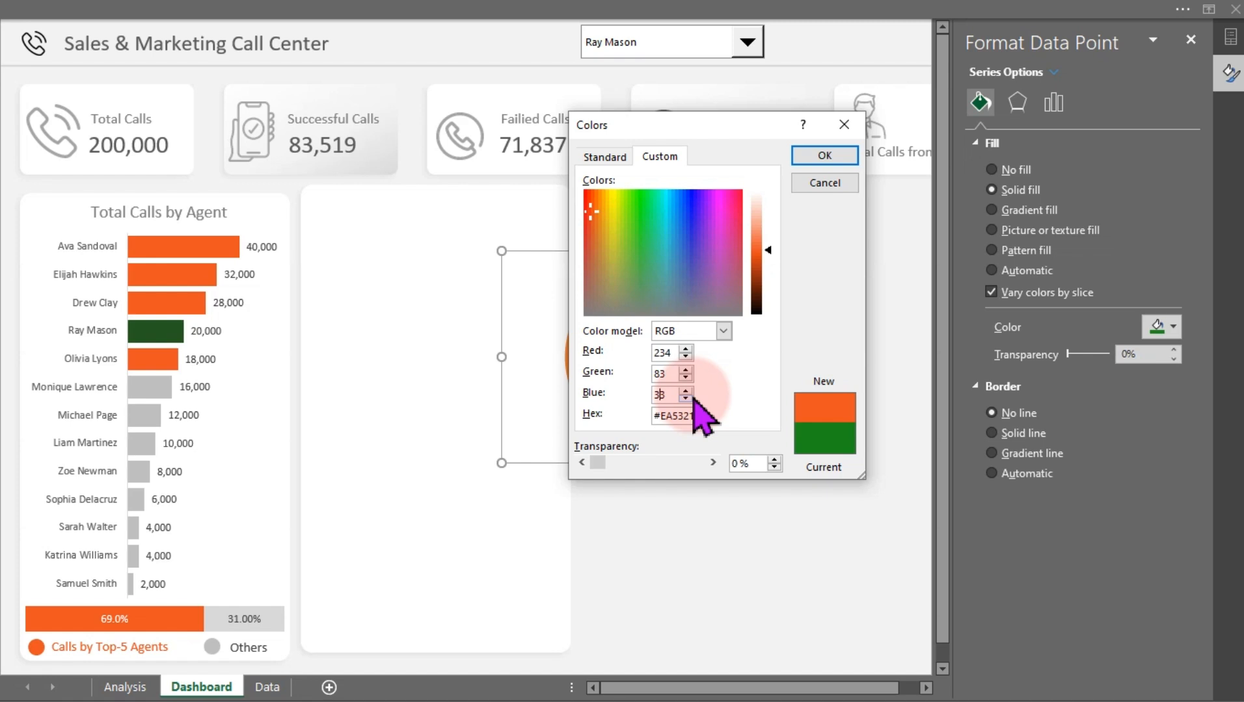
click(839, 163)
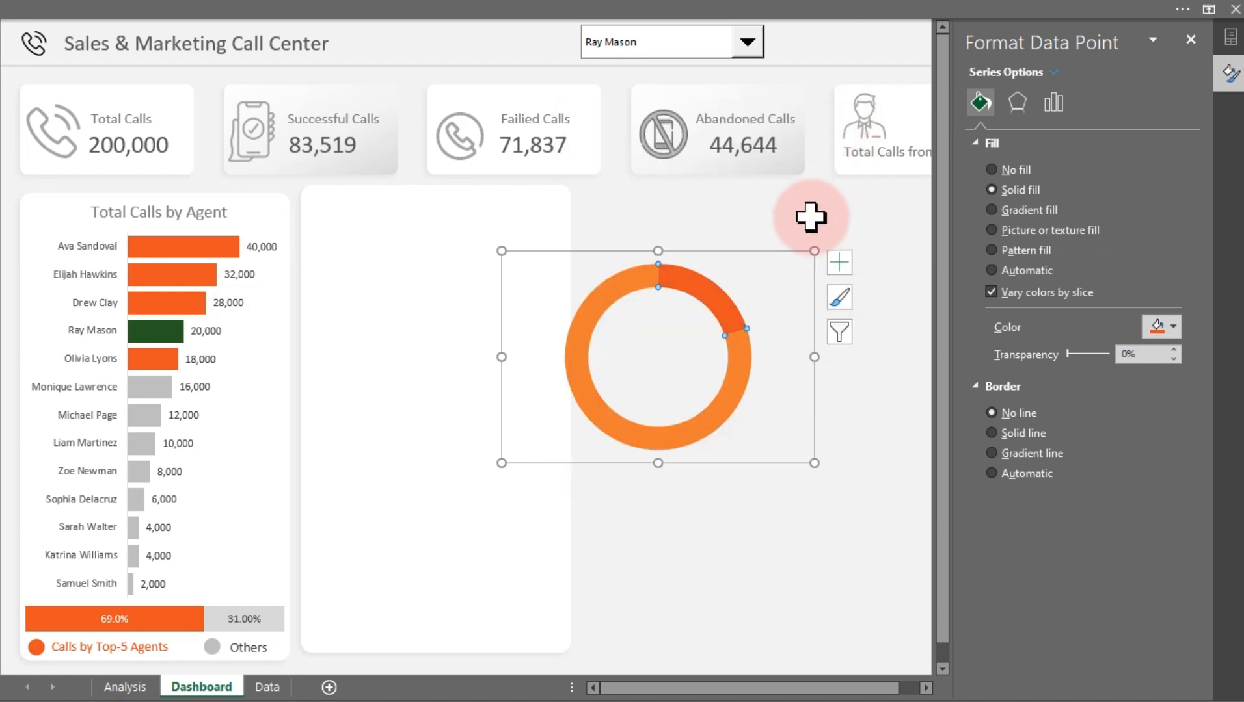
Recolor the successful-calls slice with the custom hex color #43AF74
click(1171, 328)
click(1141, 576)
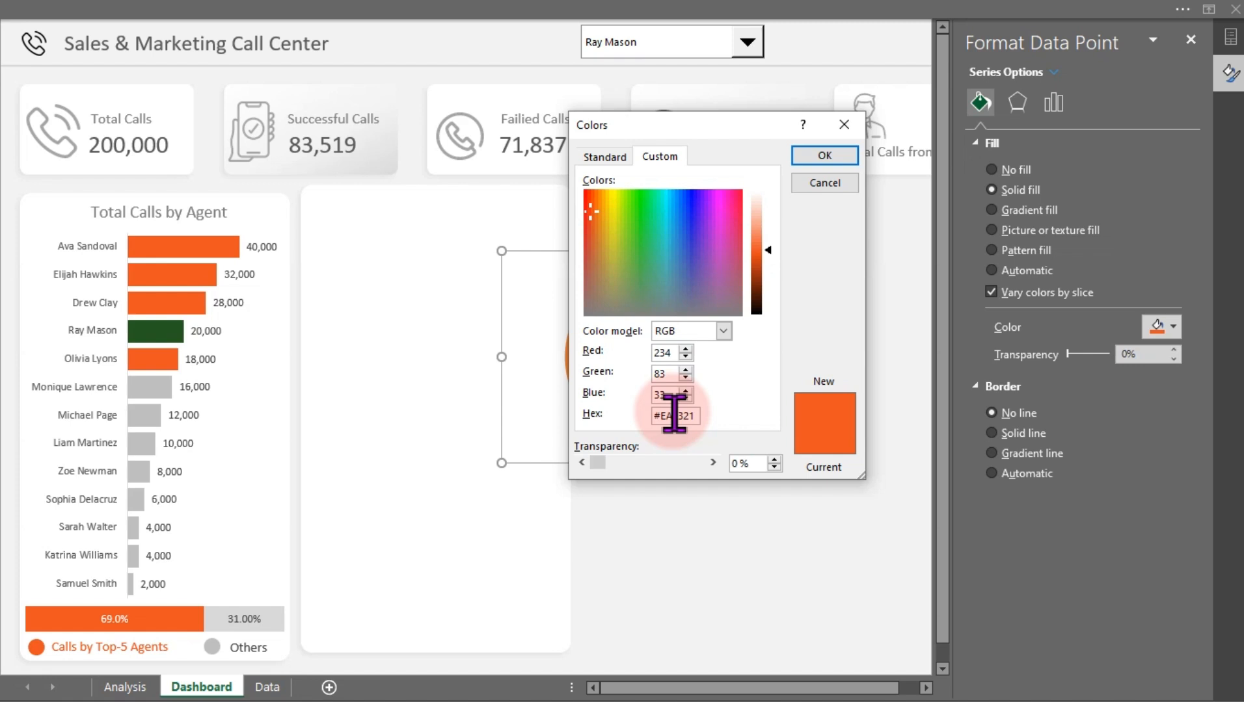
double_click(676, 413)
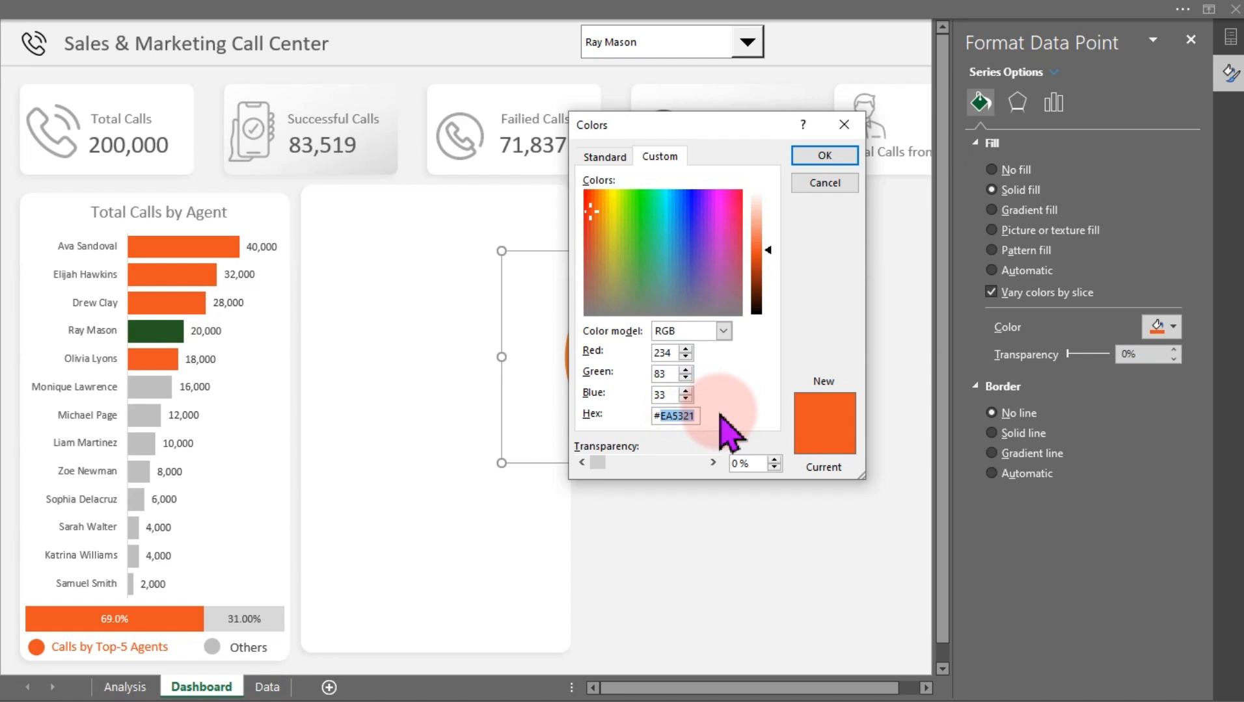
text(43AF74)
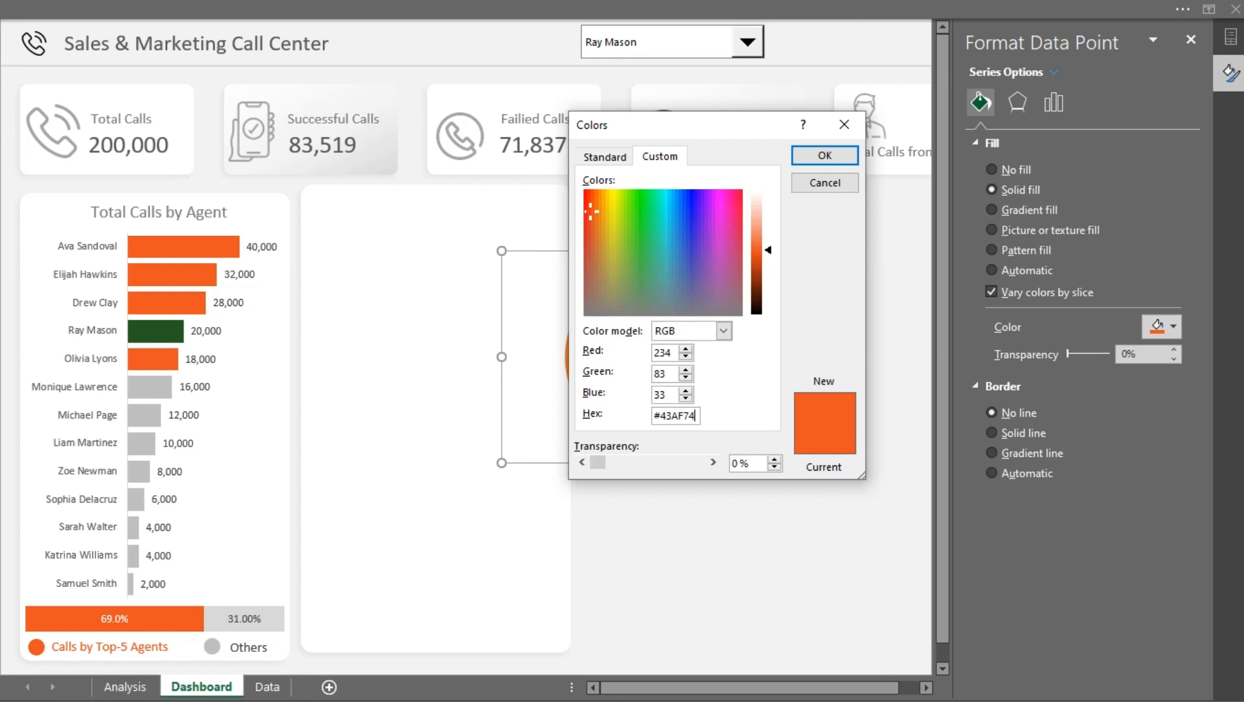
click(664, 391)
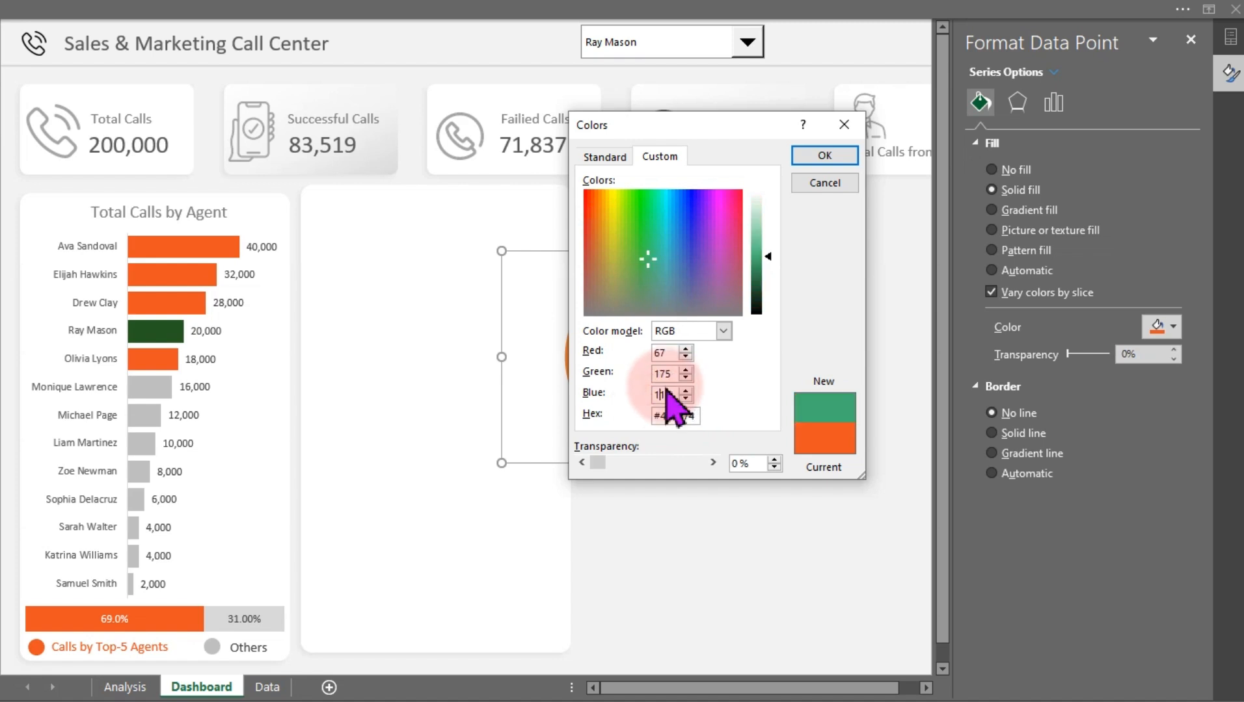
click(817, 158)
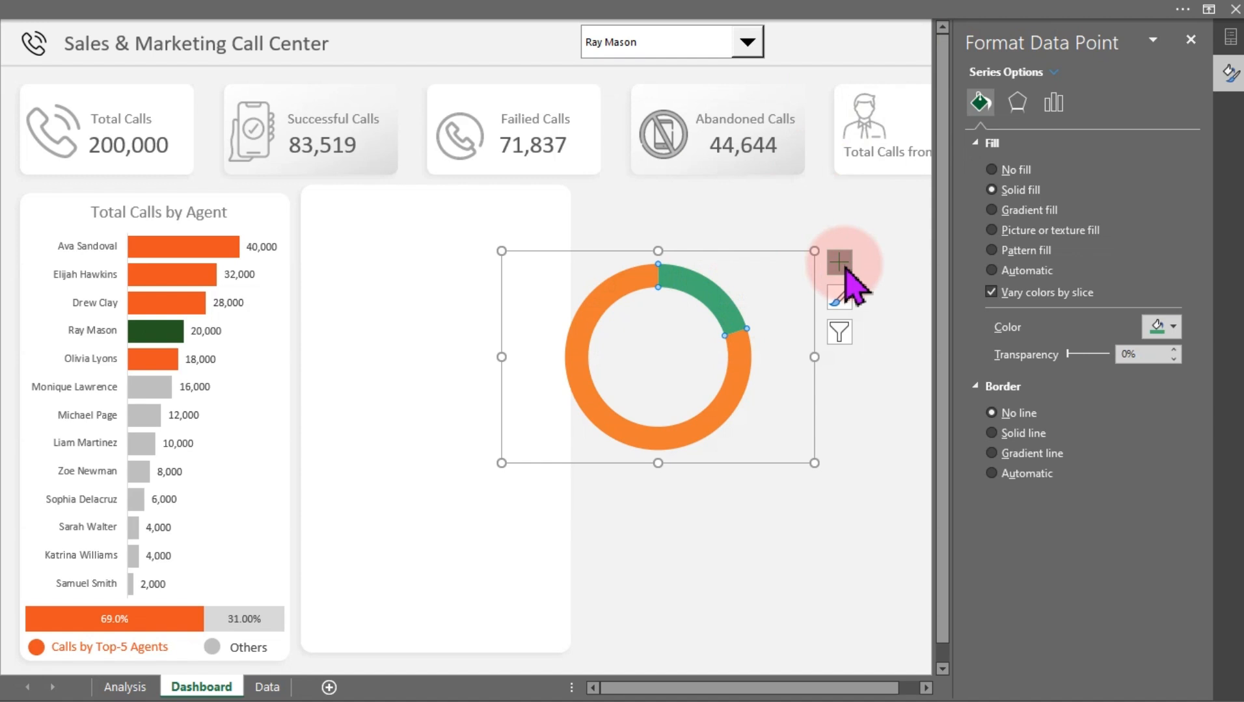
Fill the remaining doughnut slice with light gray and shrink the doughnut chart upward
click(720, 409)
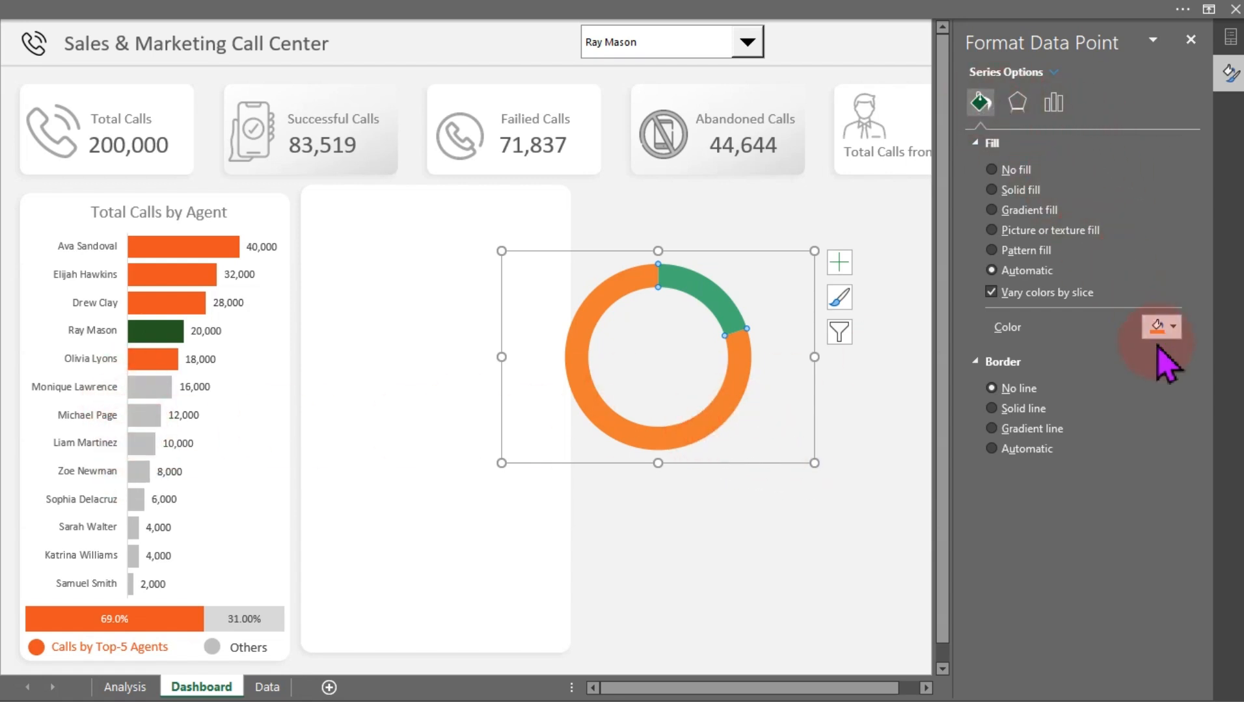
click(1168, 327)
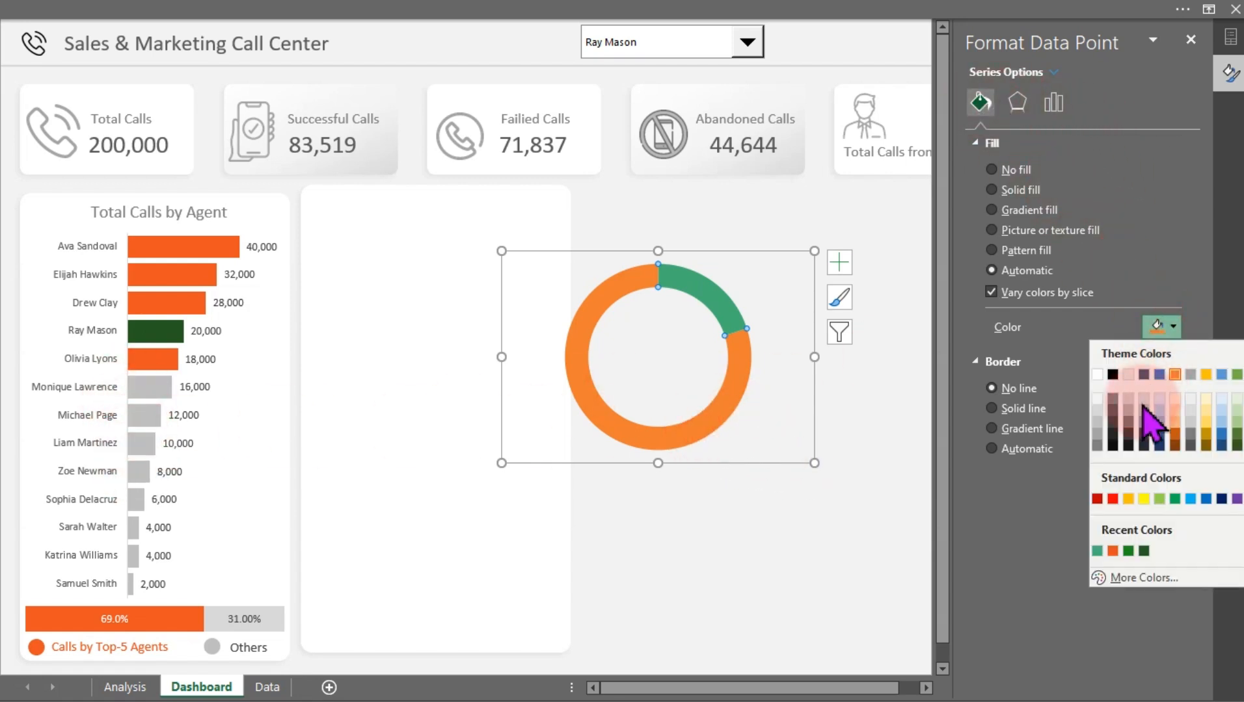
click(1097, 408)
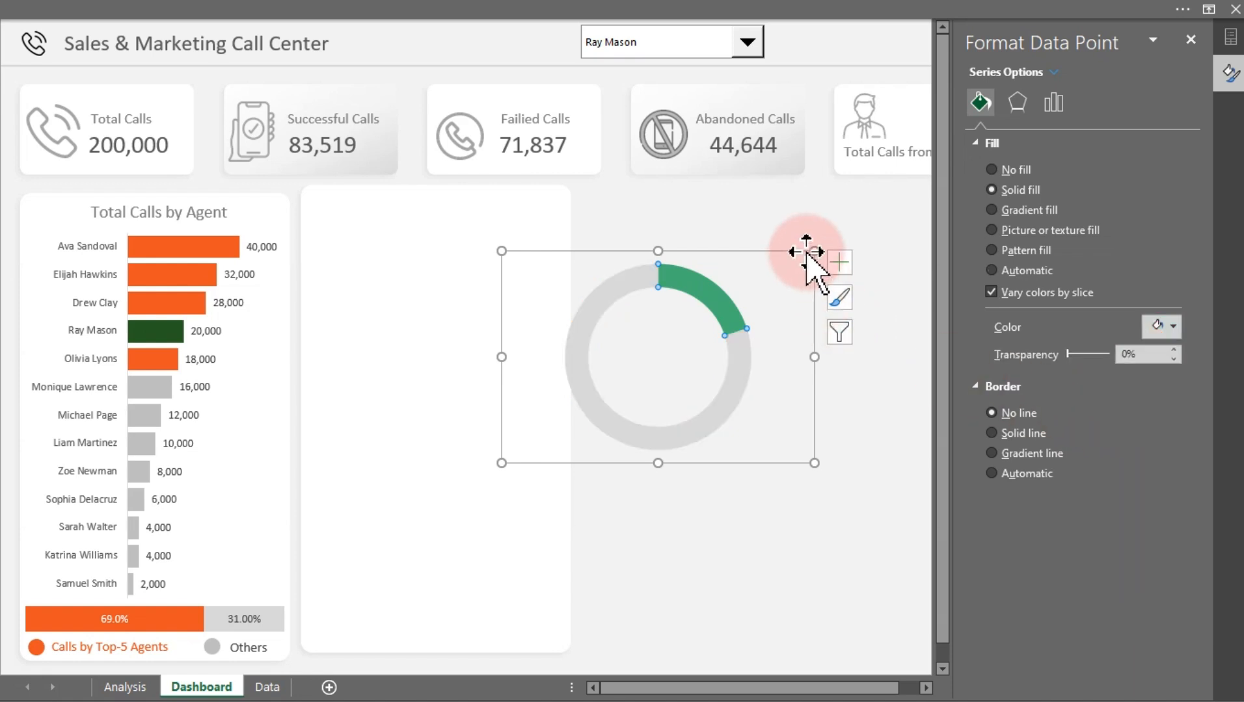
drag(813, 251, 813, 221)
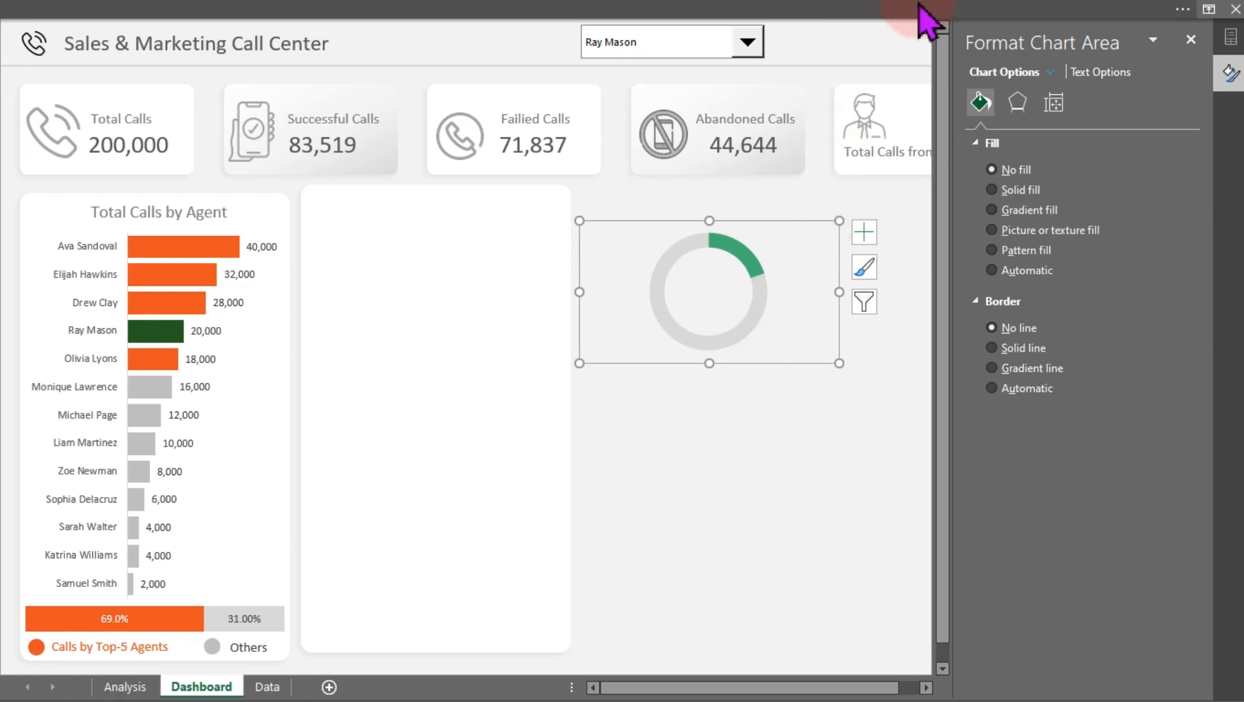
Resize the white background panel to 1.74" high and 3.45" wide
click(403, 301)
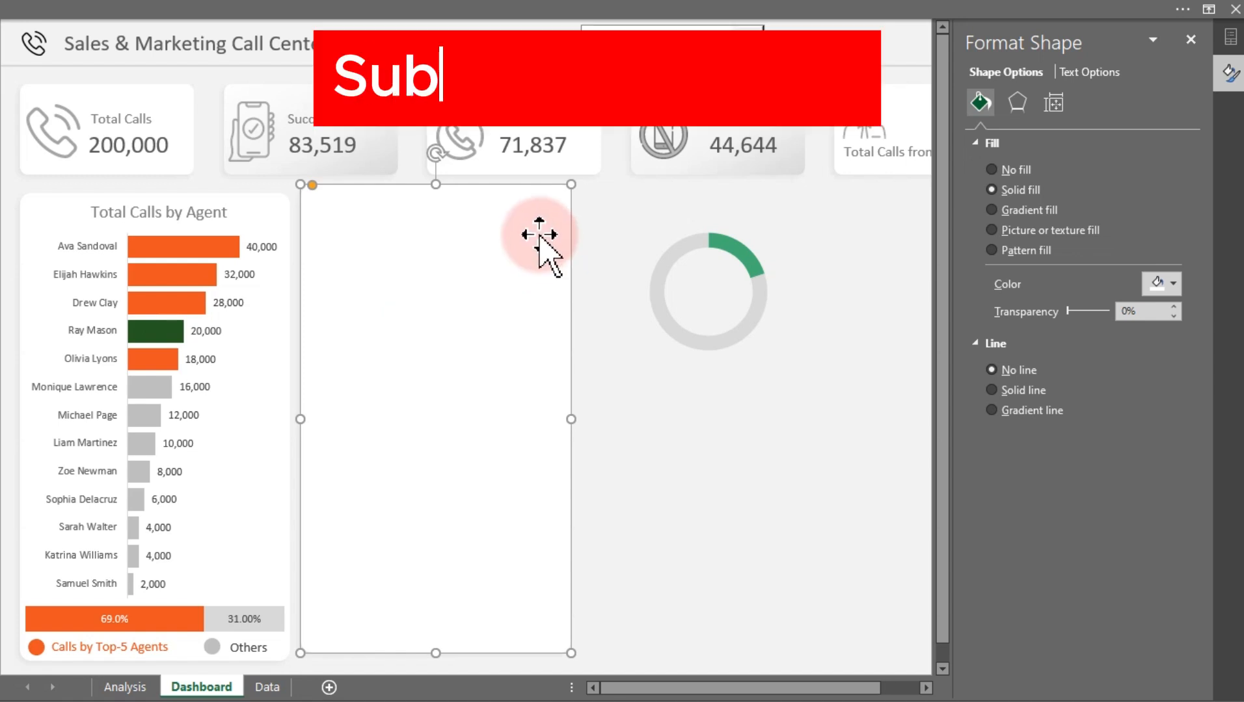
click(543, 7)
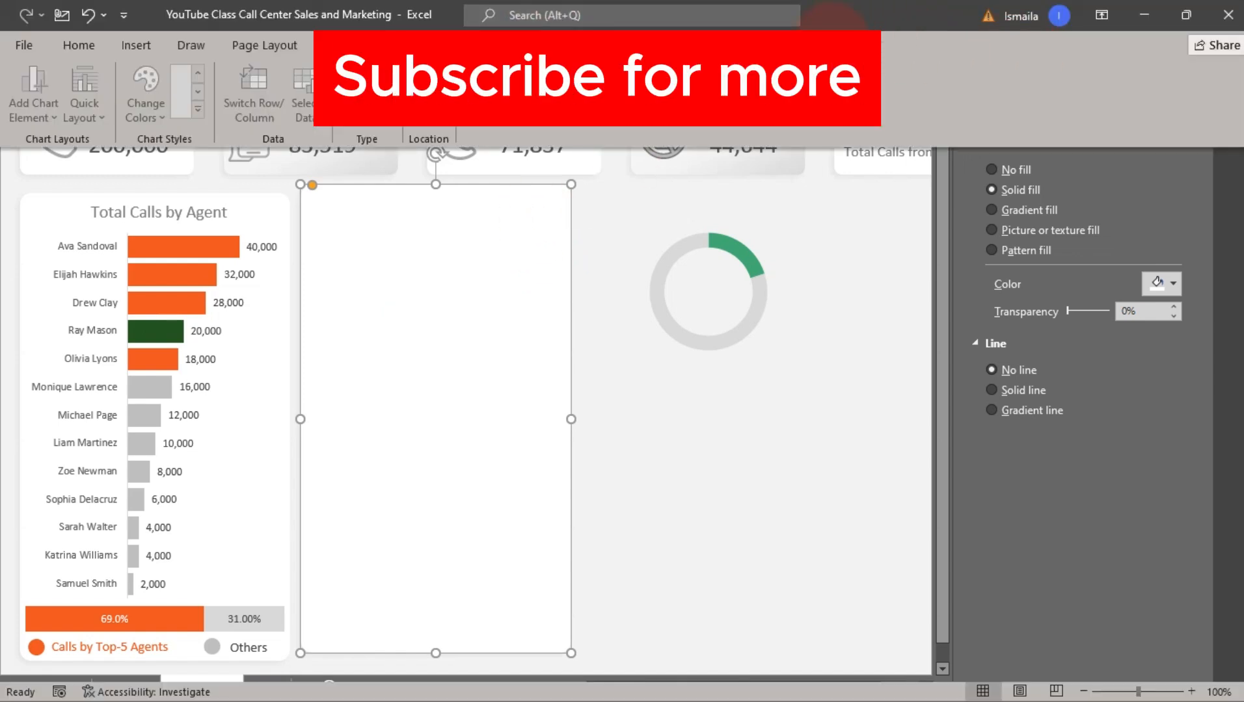
click(1106, 81)
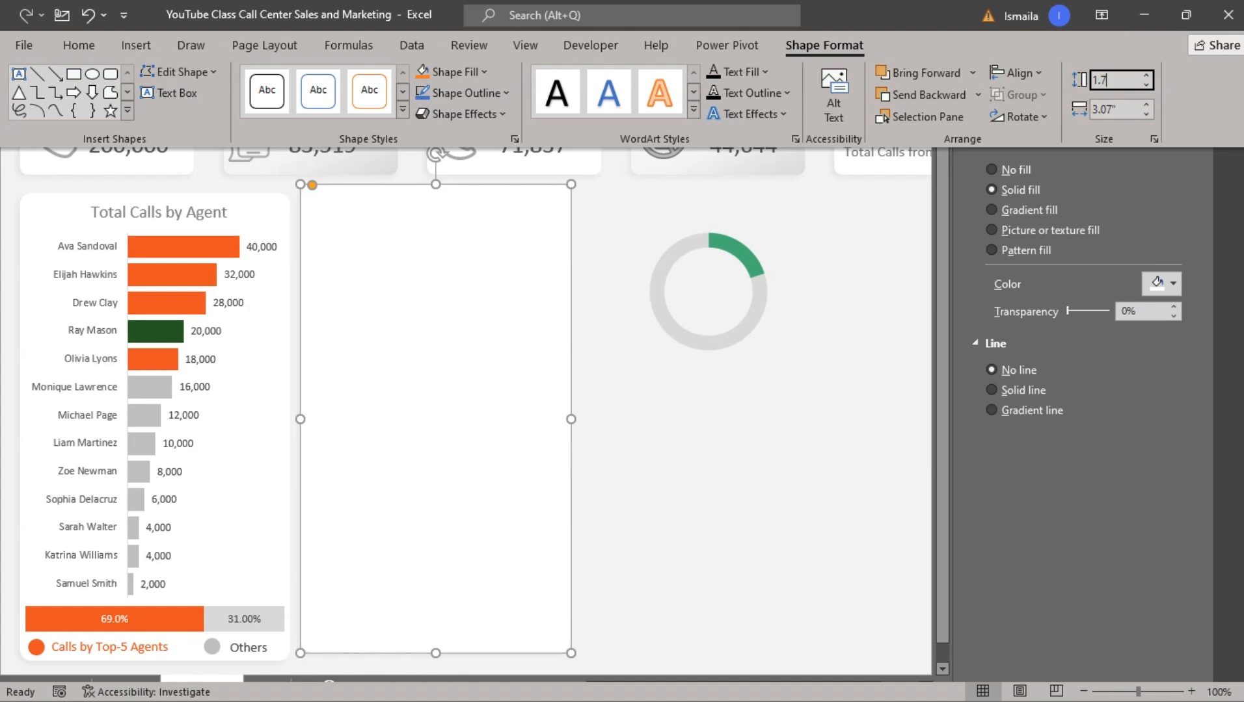
click(1107, 106)
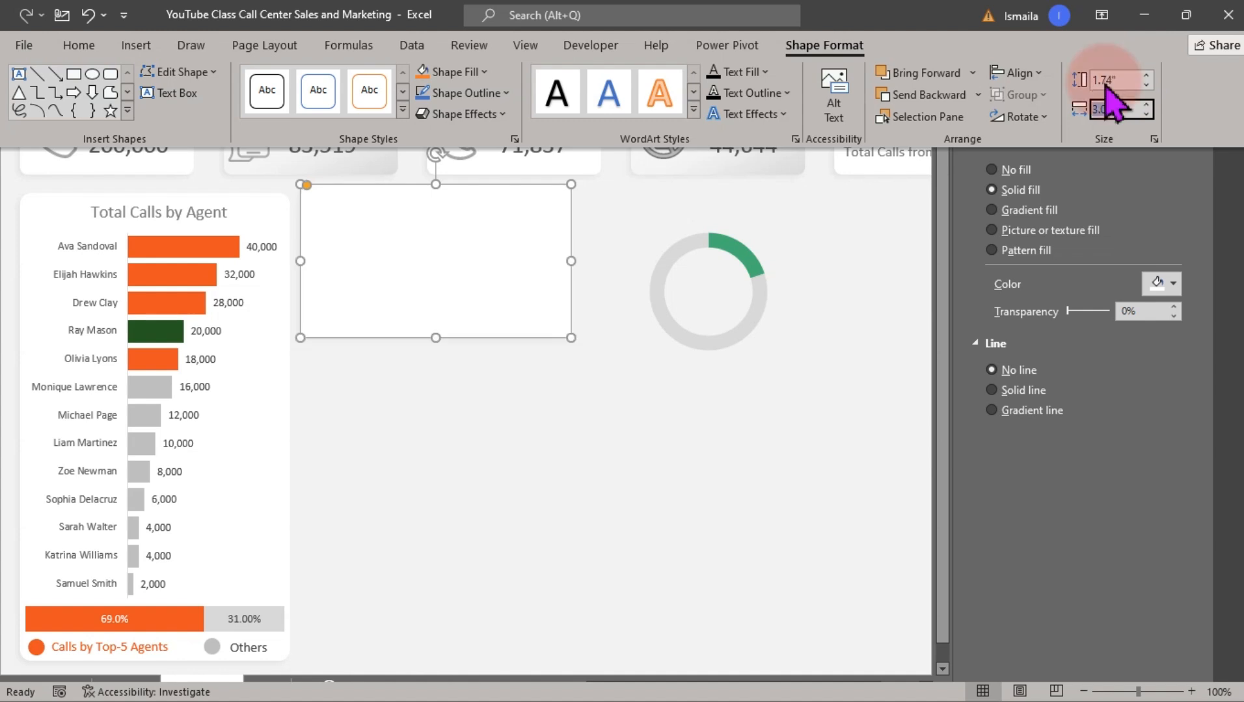
key(Return)
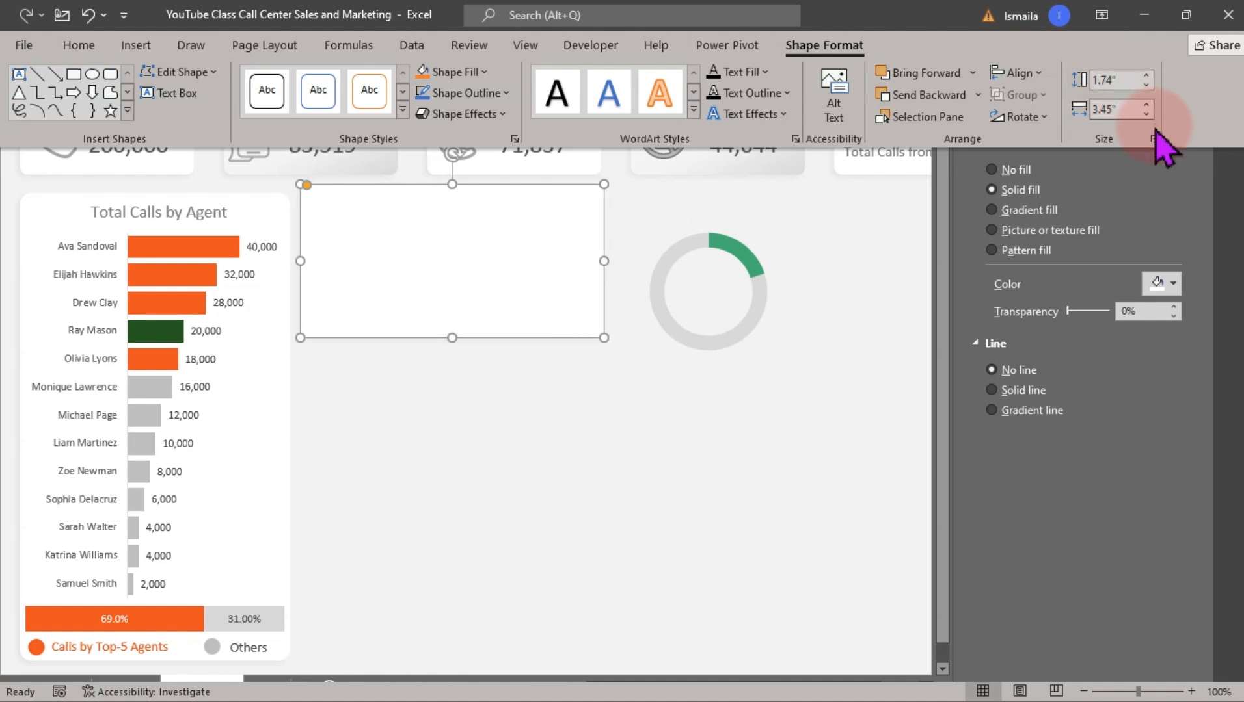
Set the doughnut series' hole size to 60%
click(749, 336)
click(772, 318)
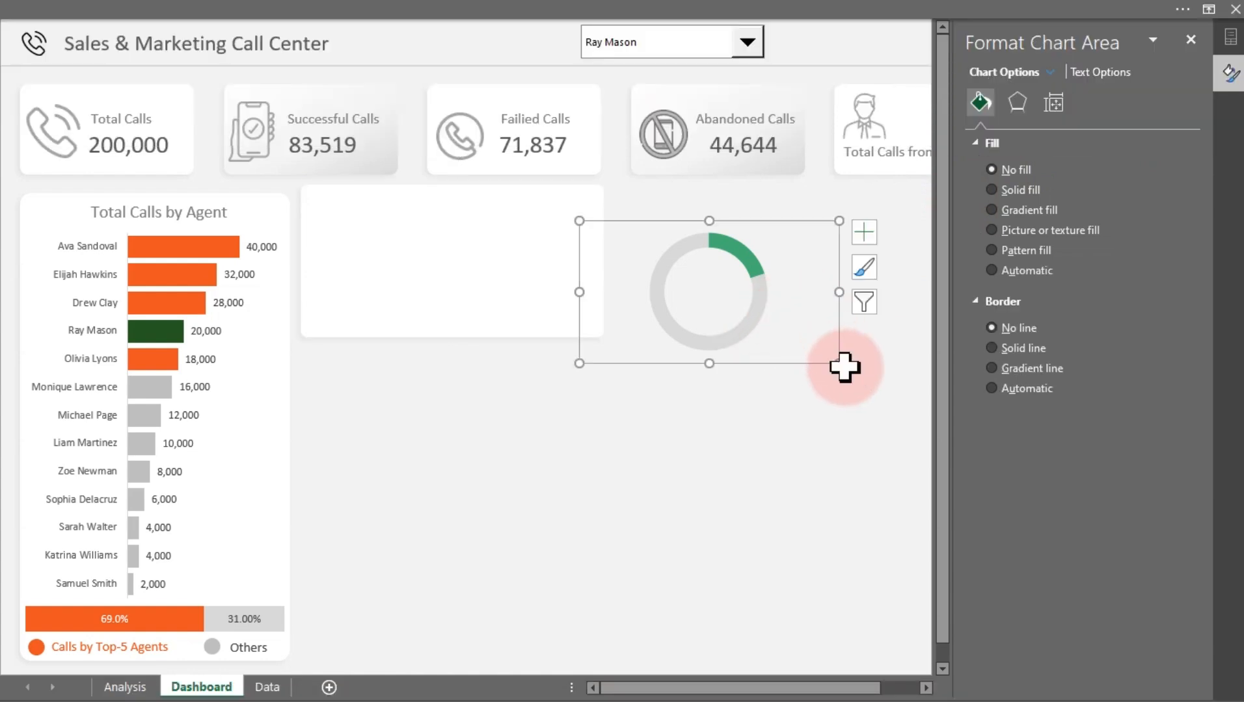
click(749, 314)
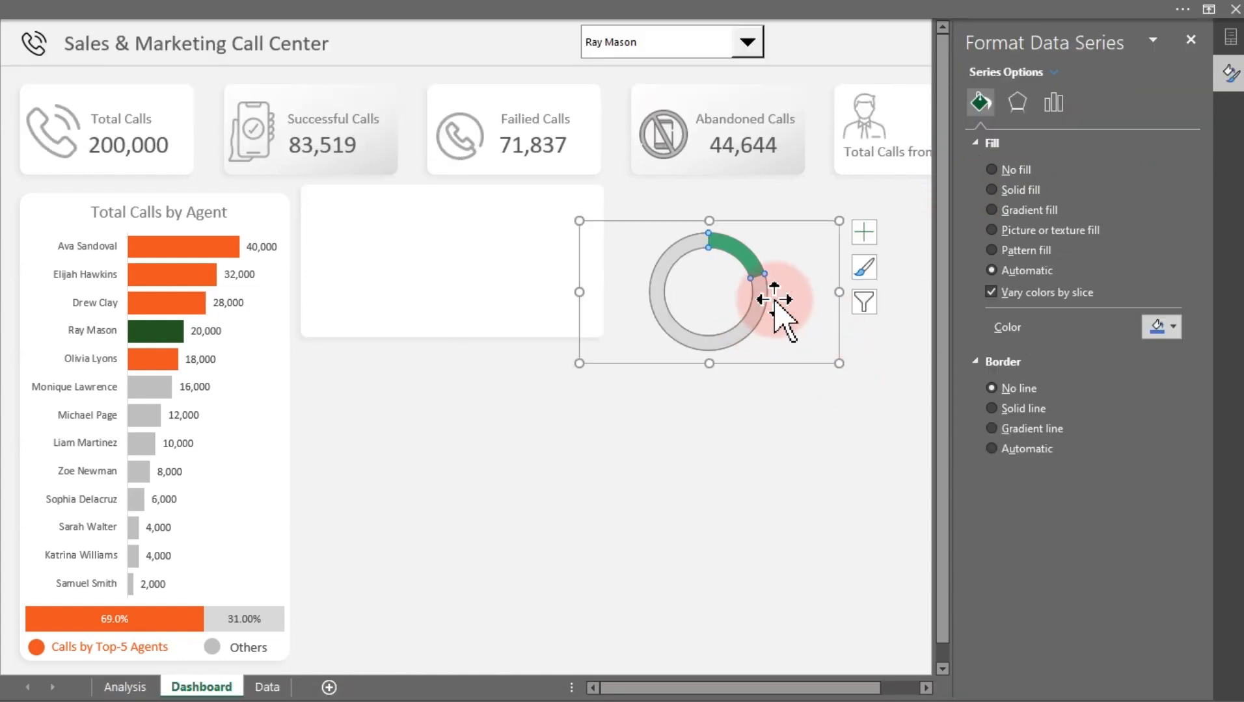
click(1053, 102)
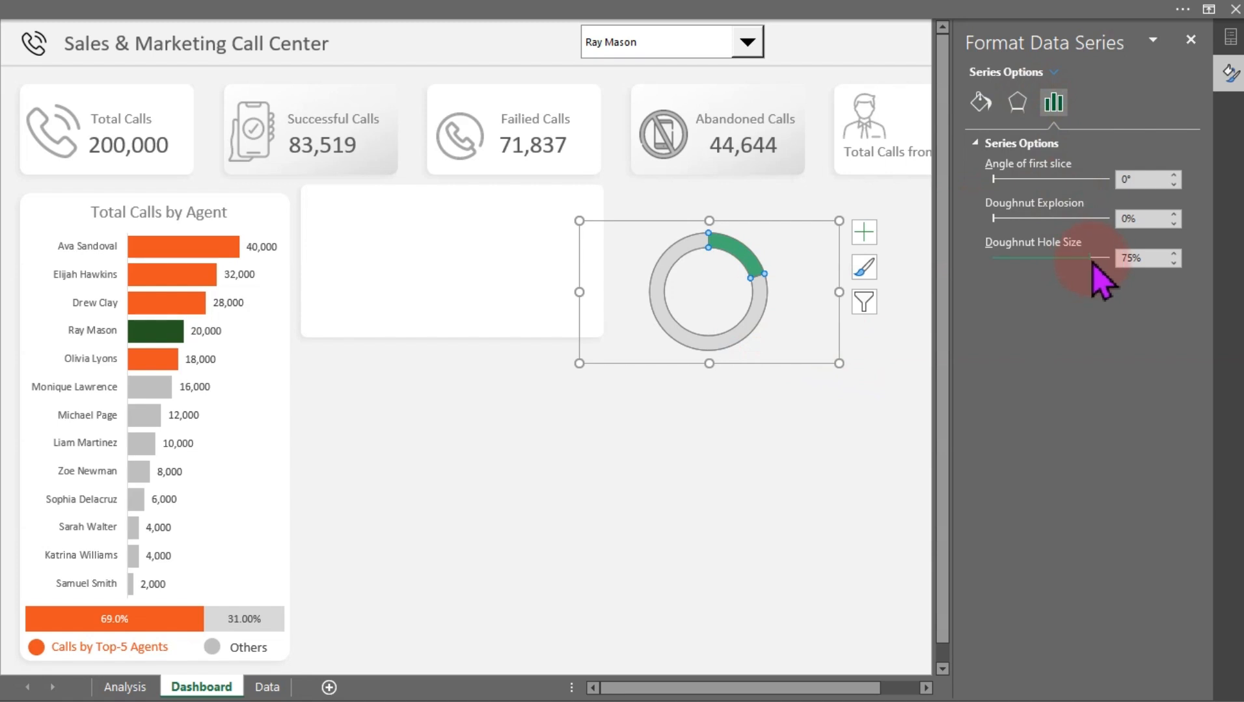
drag(1089, 259, 1073, 259)
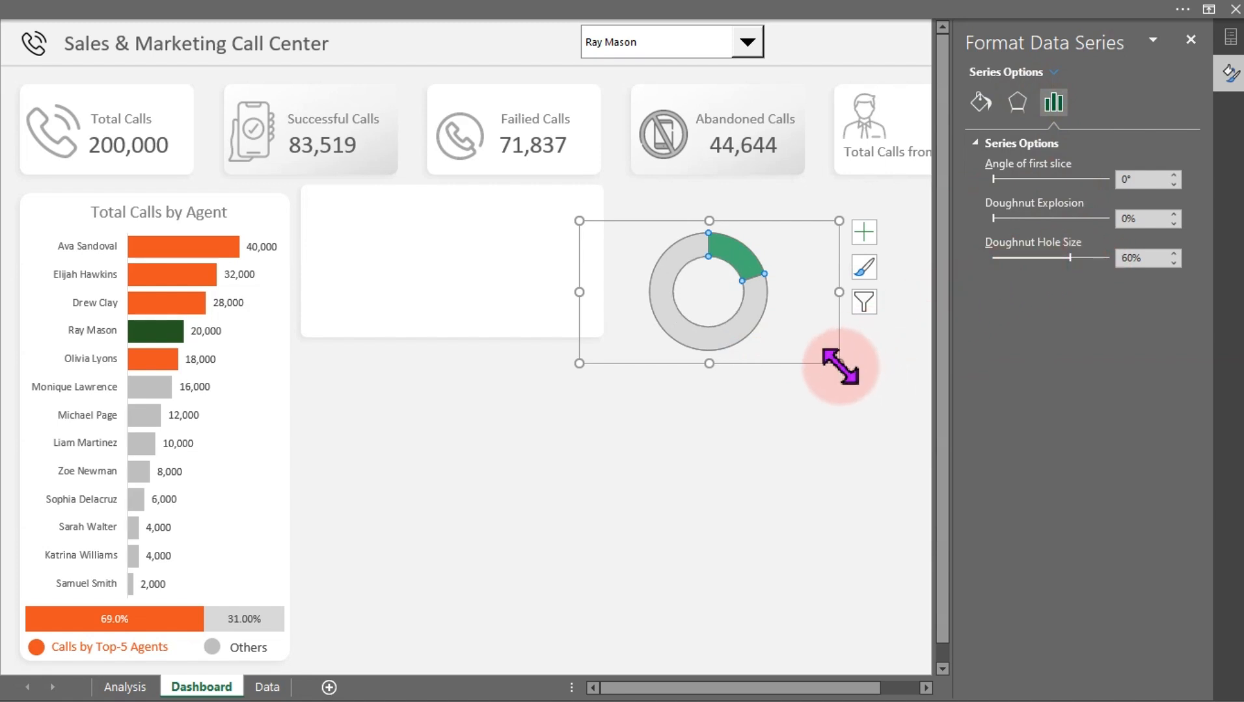
Resize the doughnut chart so it sits in the left part of the white panel
drag(839, 365, 466, 343)
click(847, 321)
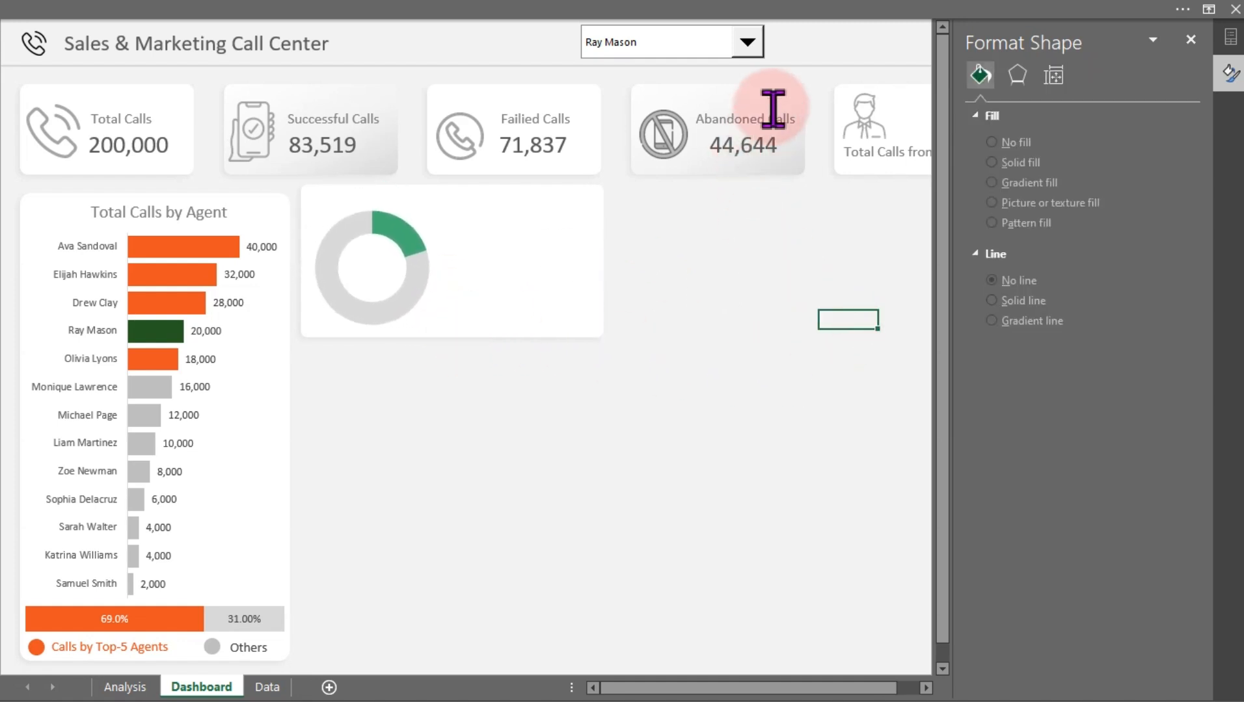
click(749, 46)
click(658, 184)
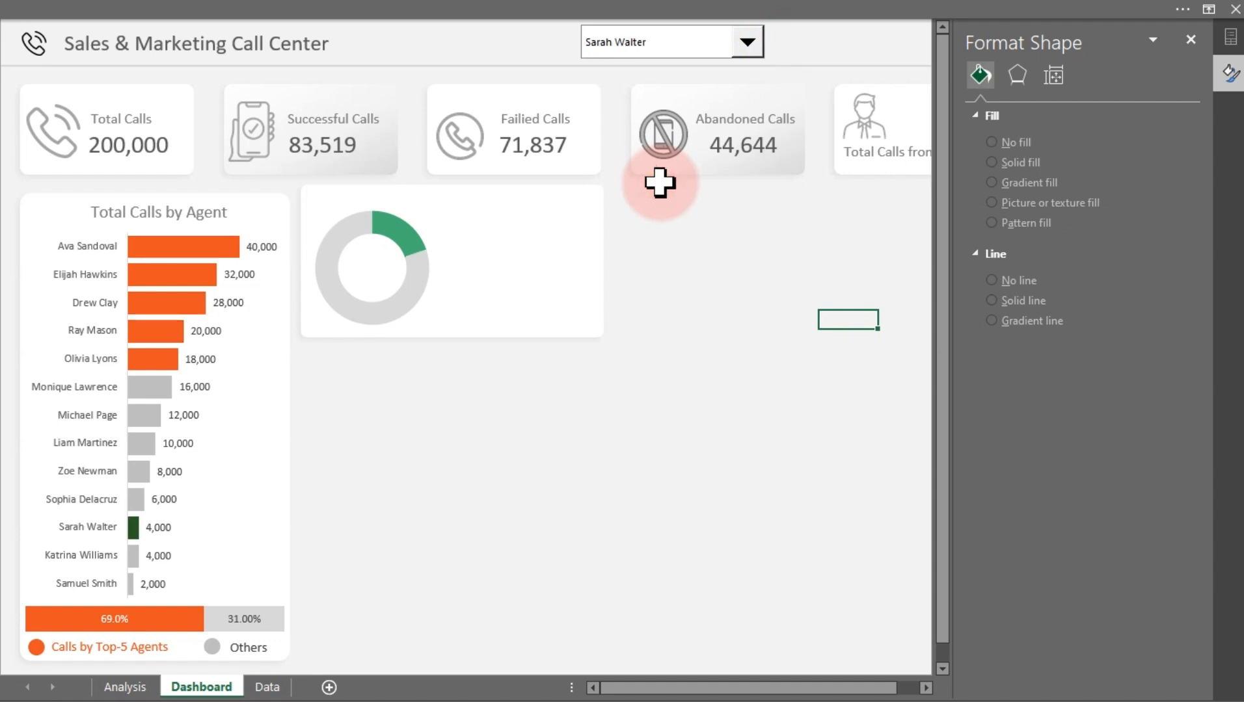
click(748, 45)
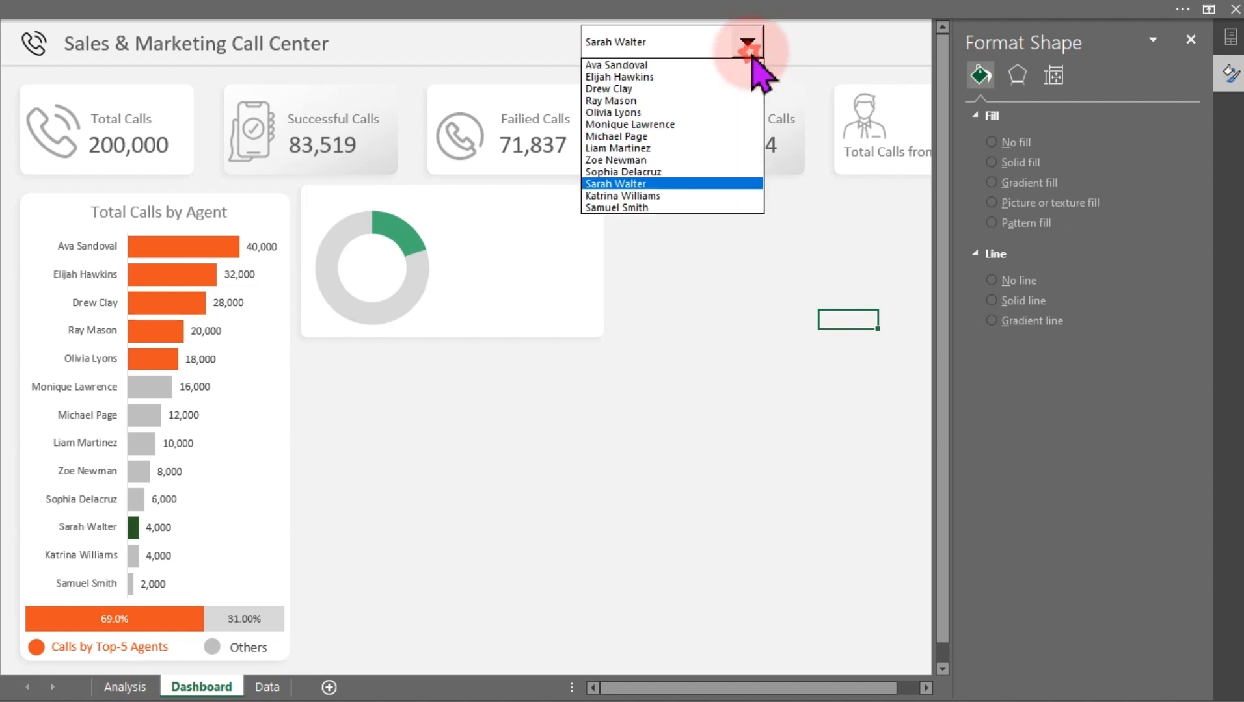
click(664, 210)
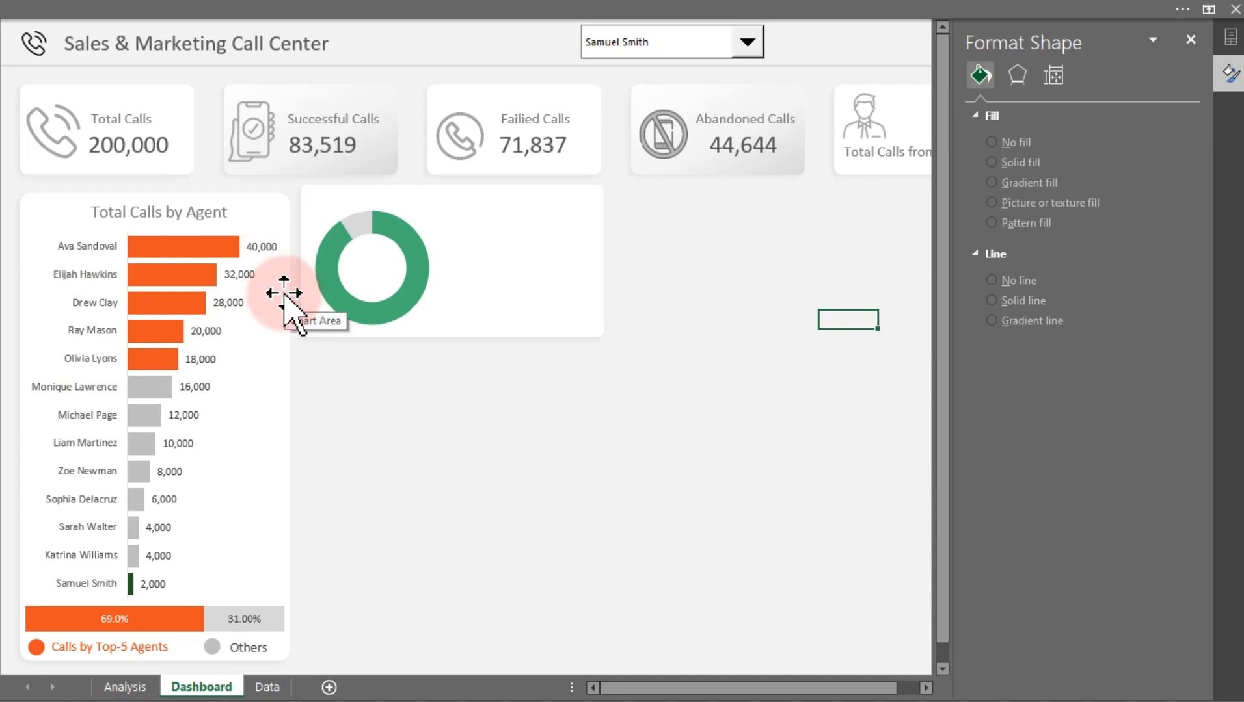
Resize the doughnut chart from its corner and reposition it inside the white panel
click(428, 268)
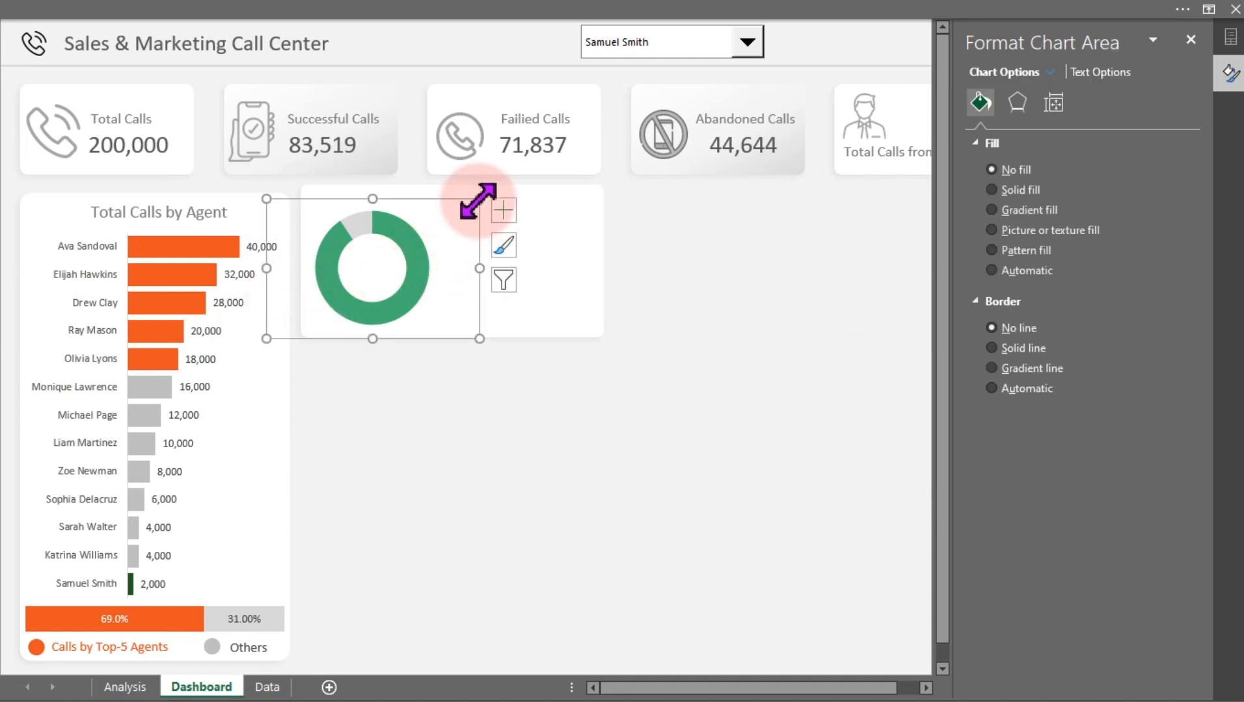
mouse_move(479, 199)
mouse_down()
mouse_move(470, 226)
mouse_move(488, 218)
mouse_up()
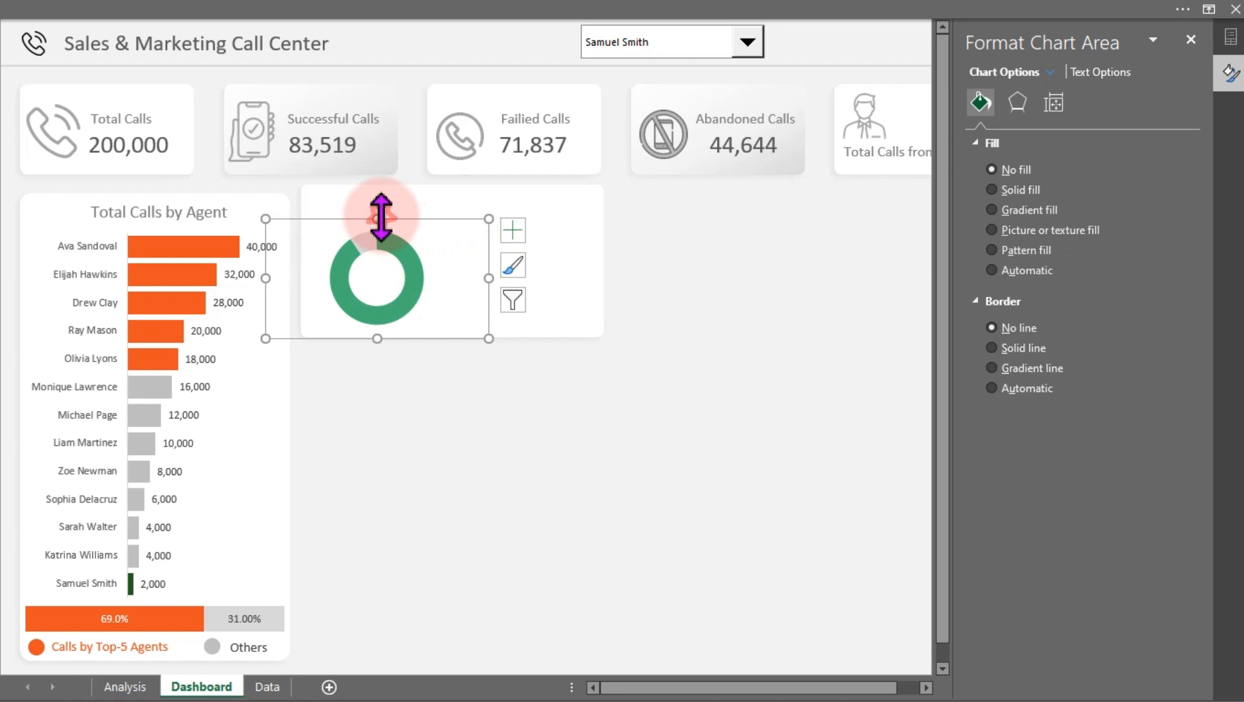
mouse_move(381, 219)
mouse_down()
mouse_move(380, 209)
mouse_move(400, 213)
mouse_up()
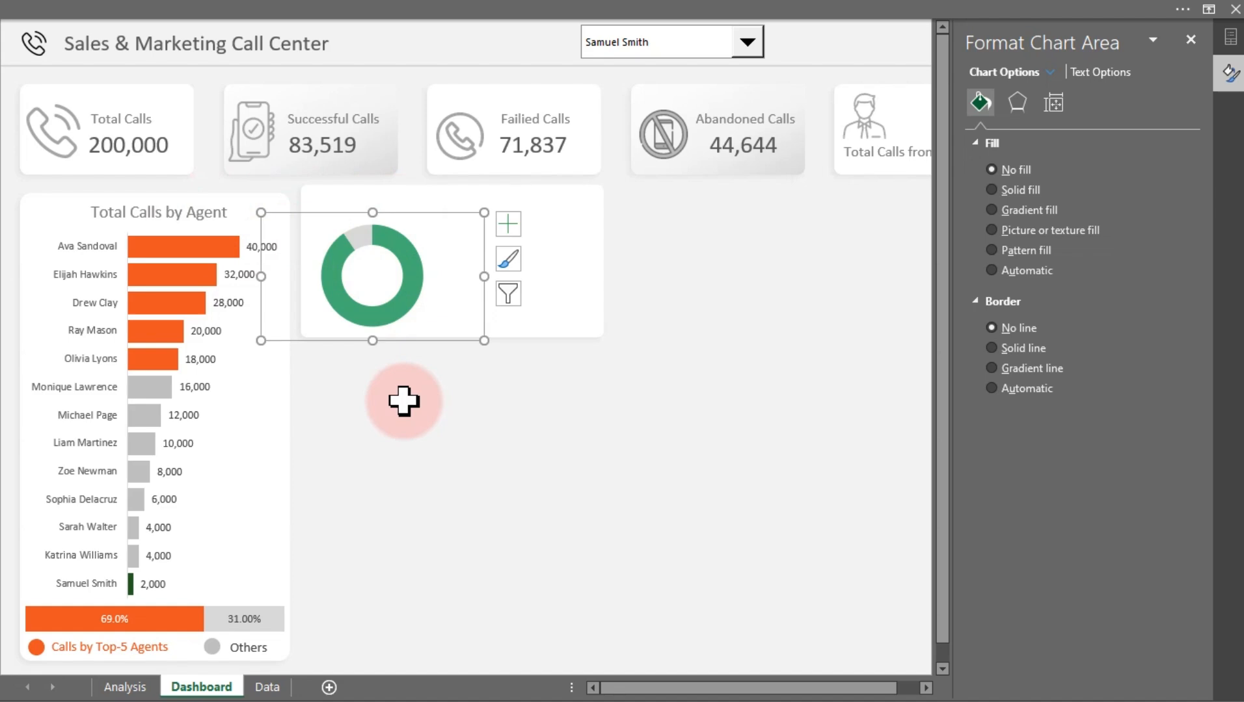
On the Analysis sheet, enter the label Title: in cell Z29 below the percentages
click(124, 687)
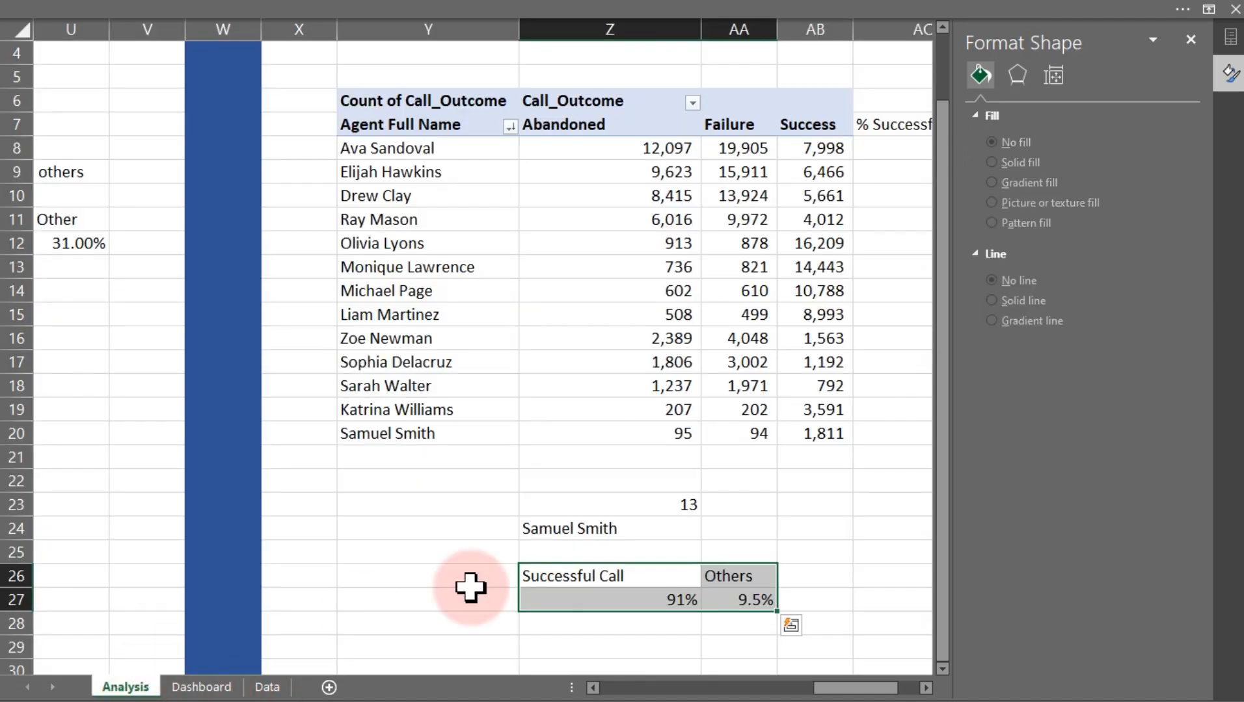
scroll(660, 510, down, 1)
click(617, 581)
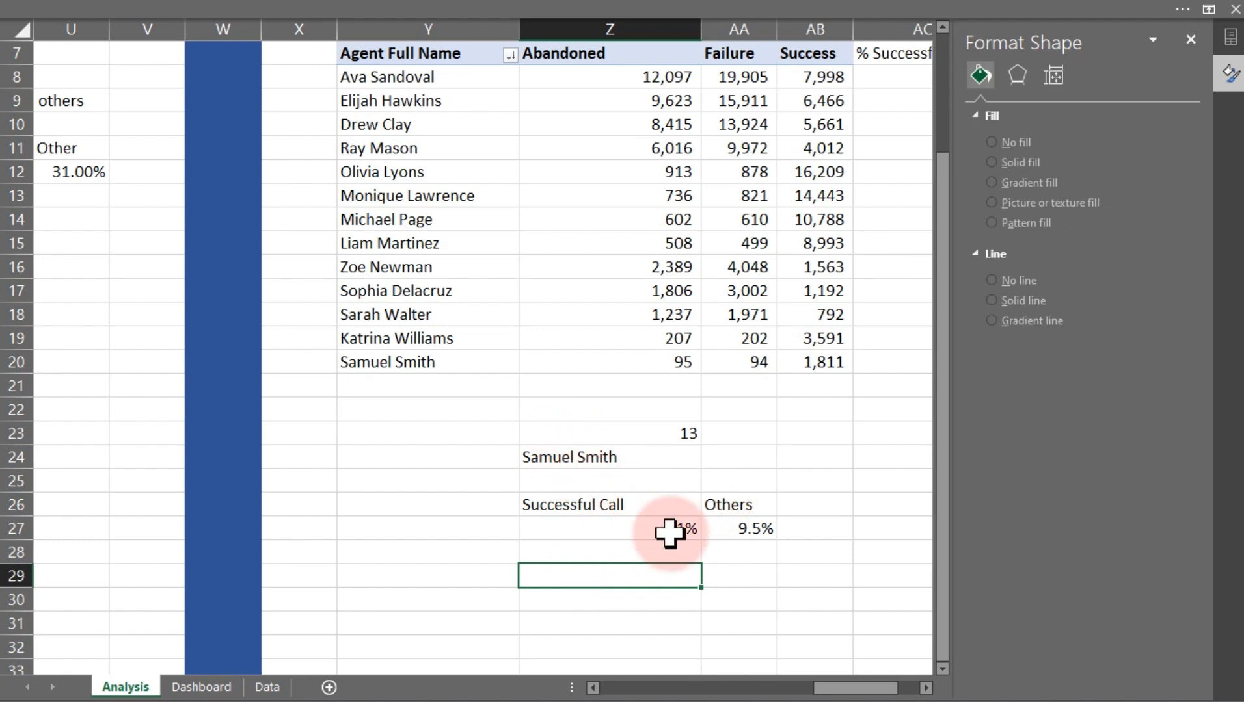
scroll(618, 571, up, 2)
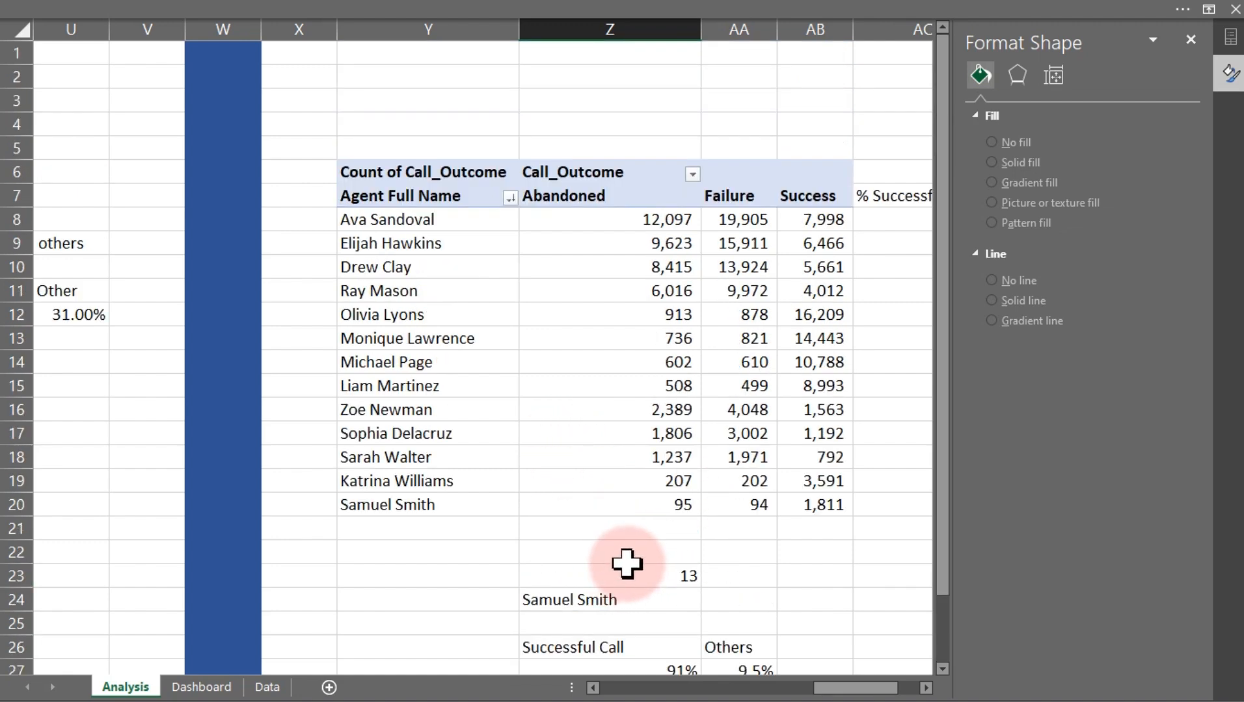
drag(869, 687, 823, 688)
click(929, 688)
click(928, 688)
click(929, 687)
scroll(821, 641, down, 2)
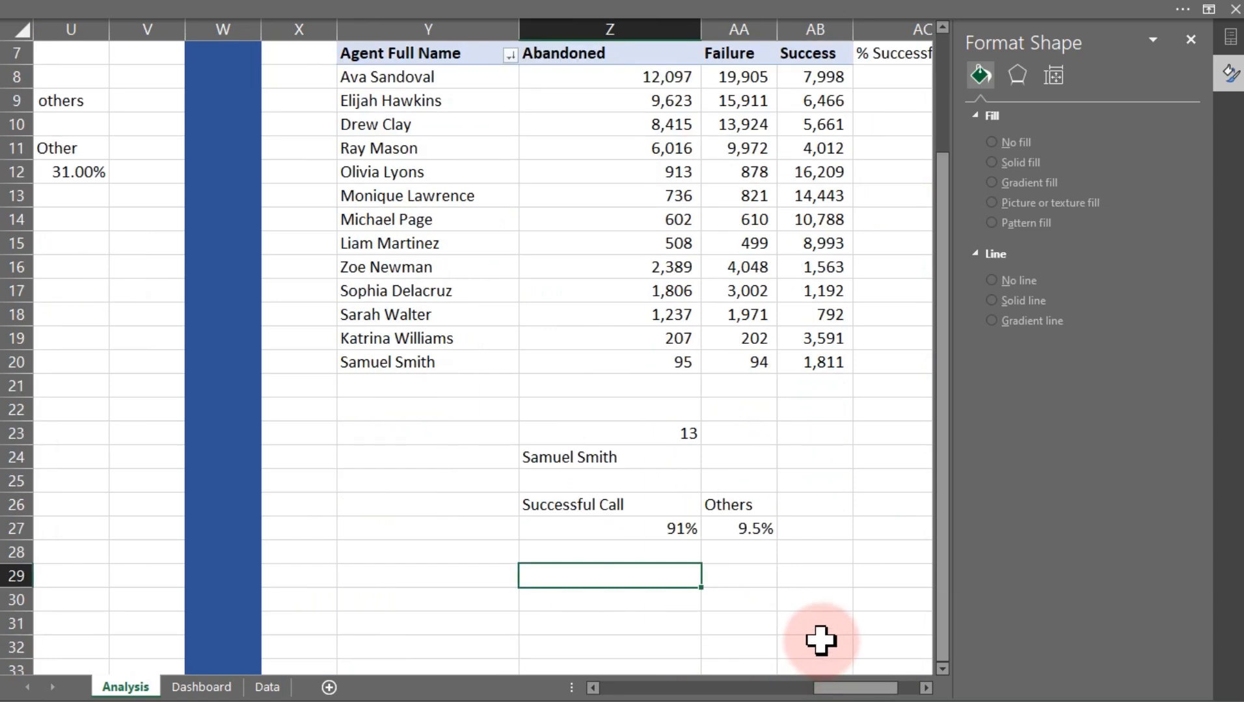
text(Title:)
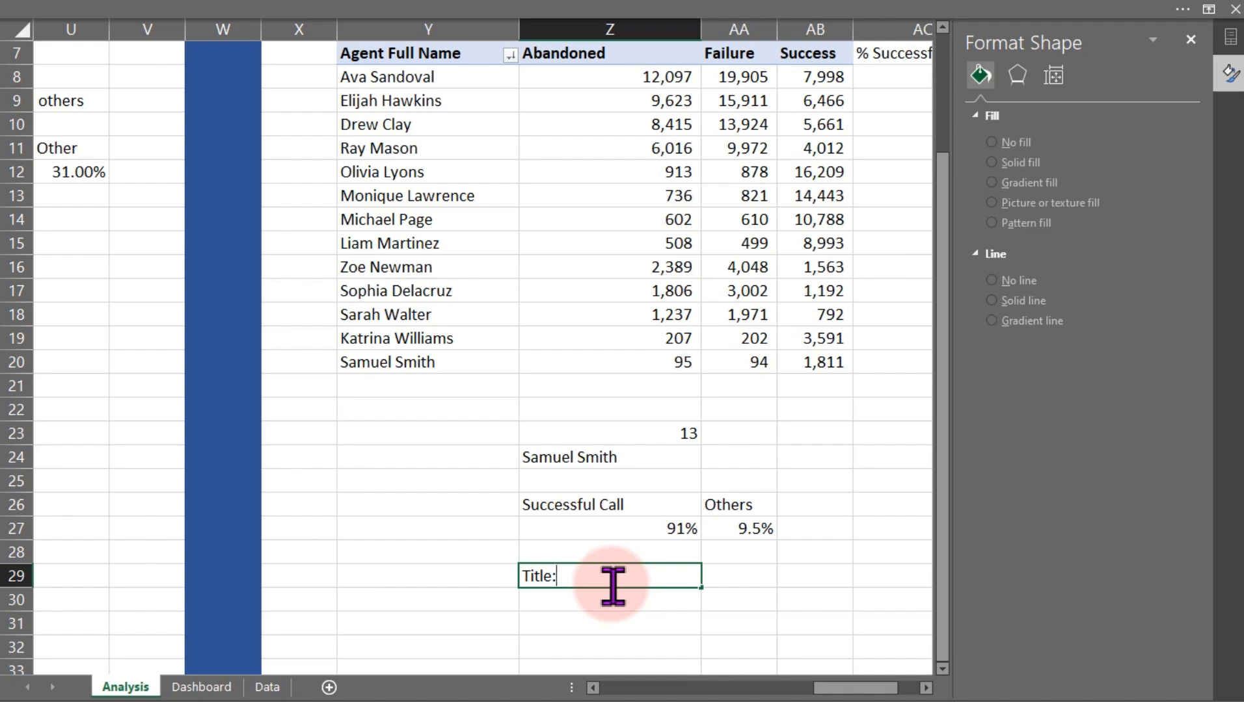
key(Tab)
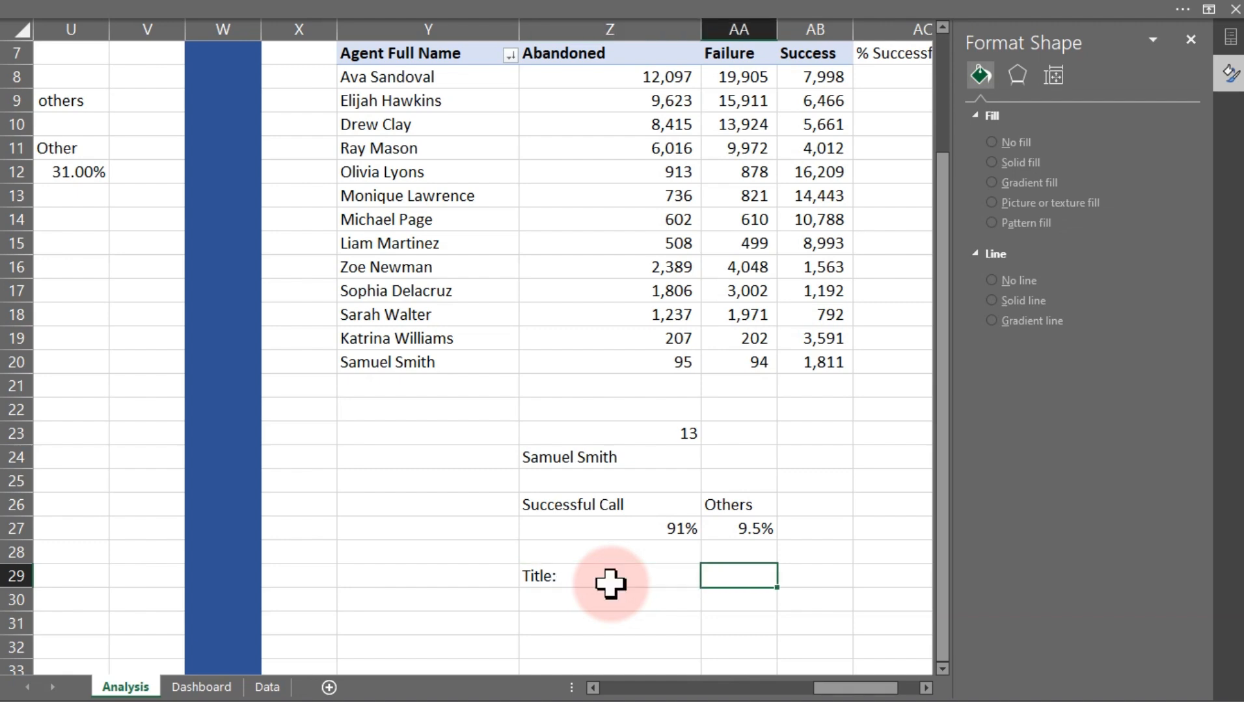
Enter the formula =Z24&" "&"Call Outcome" in AA29, accepting Excel's suggested correction
text(=)
click(565, 457)
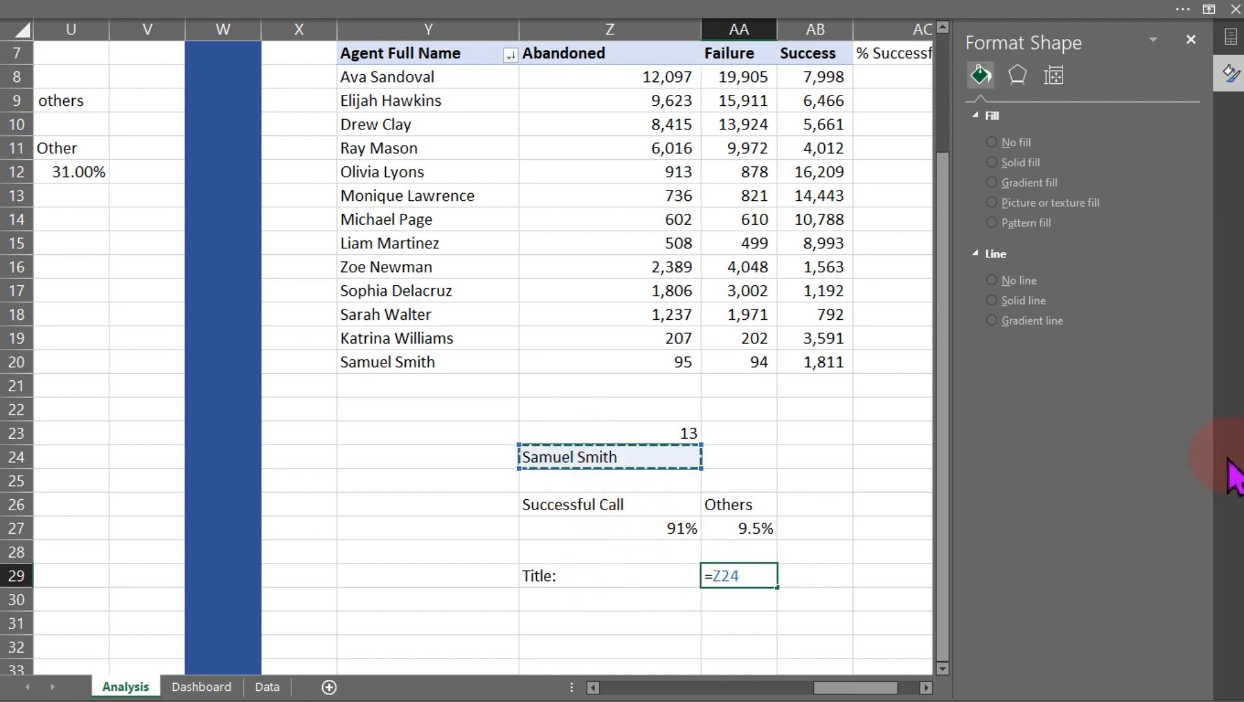
text(&" "&"Call Outcome)
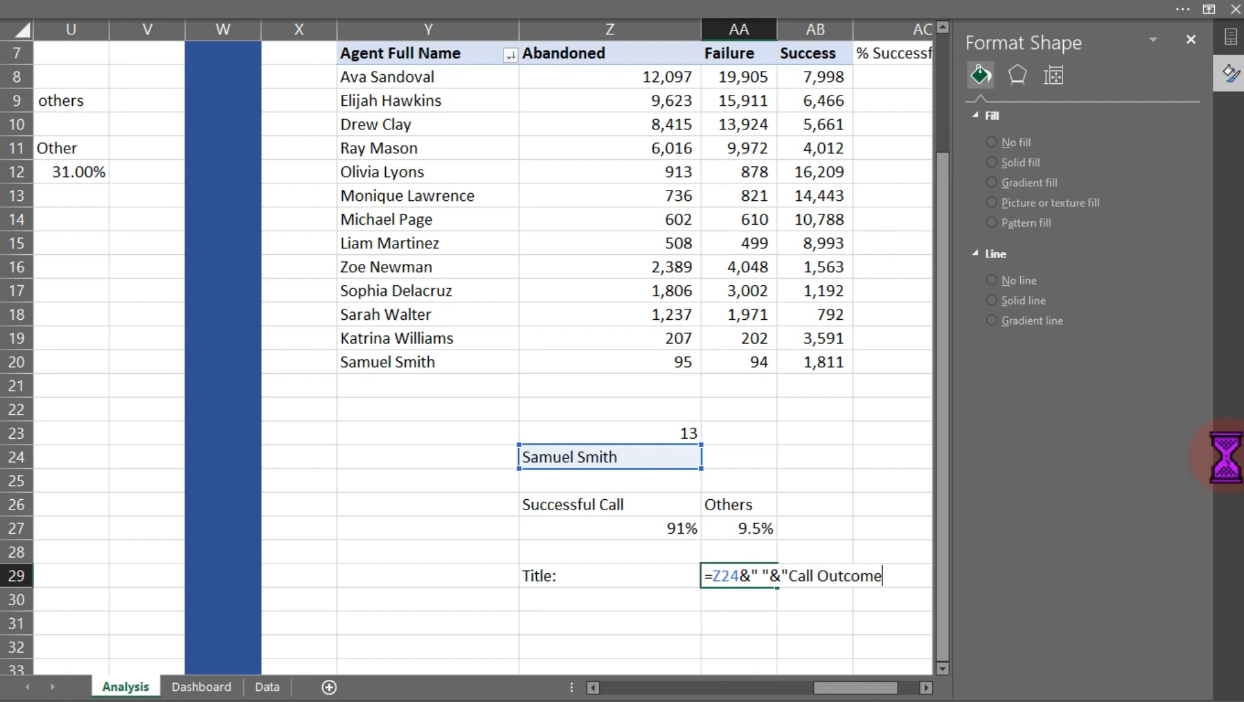
key(Return)
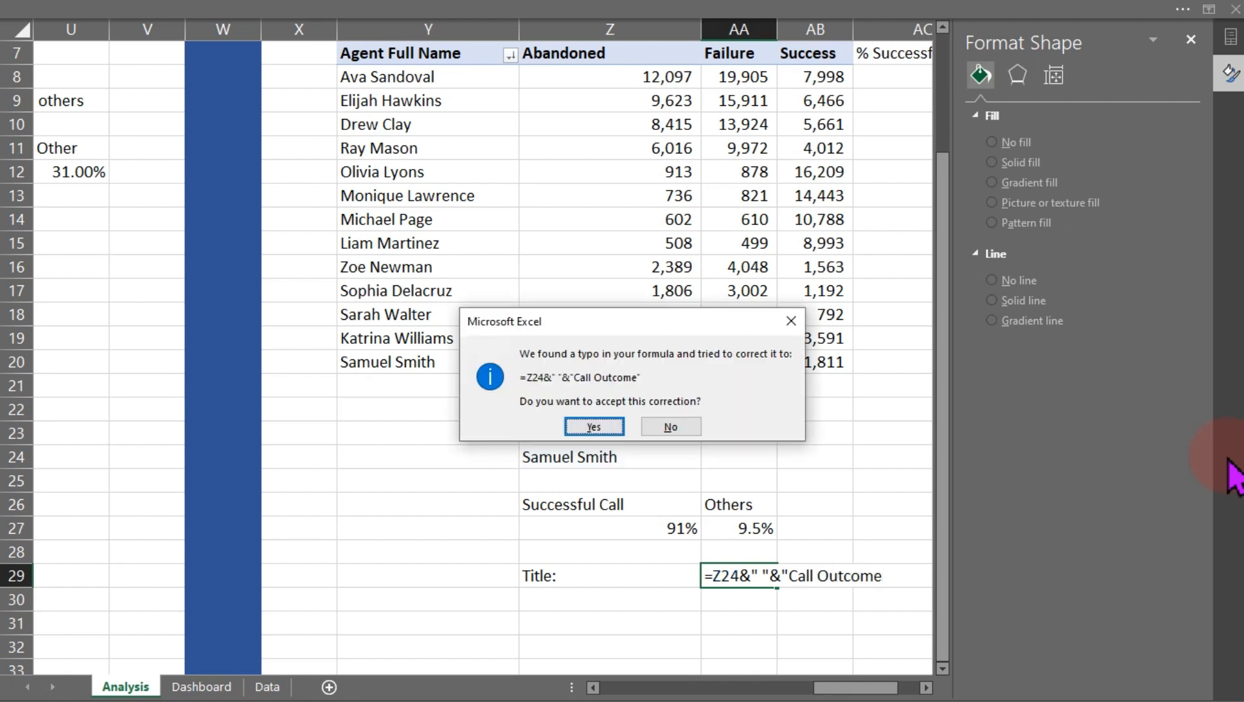
key(Return)
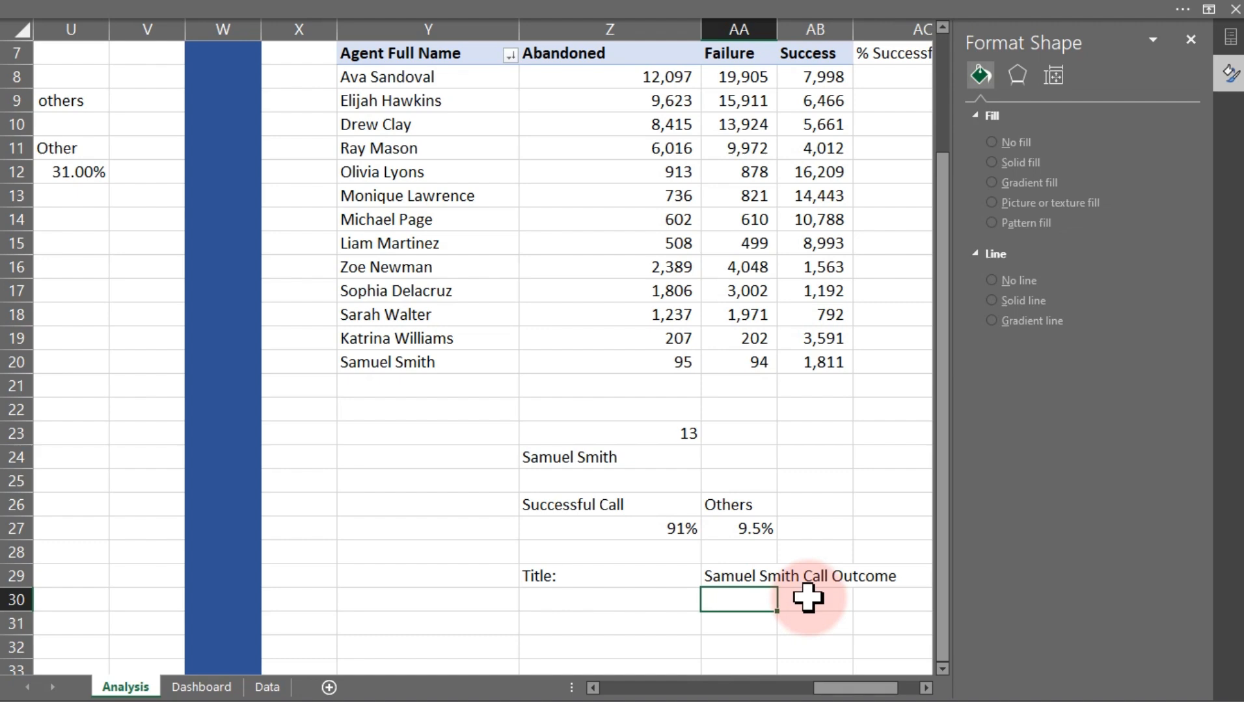
On the Dashboard, copy the Total Calls by Agent title box to the top of the doughnut panel
click(223, 688)
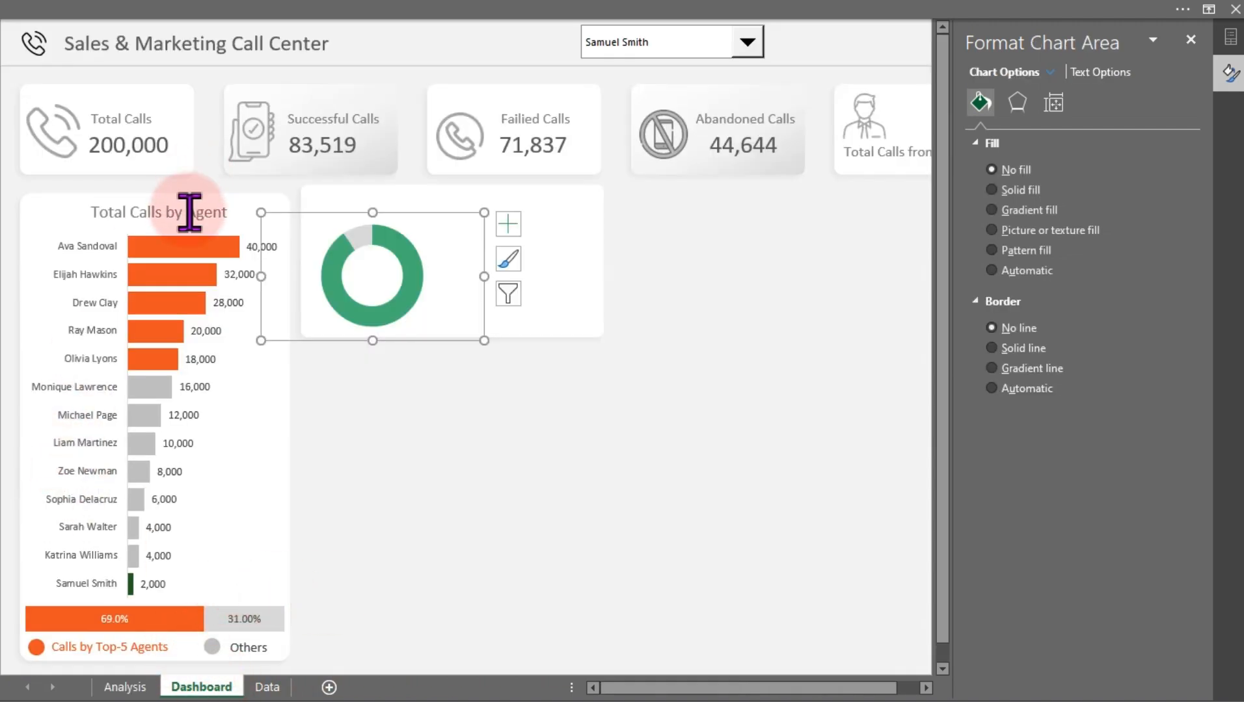
click(189, 212)
drag(213, 192, 489, 186)
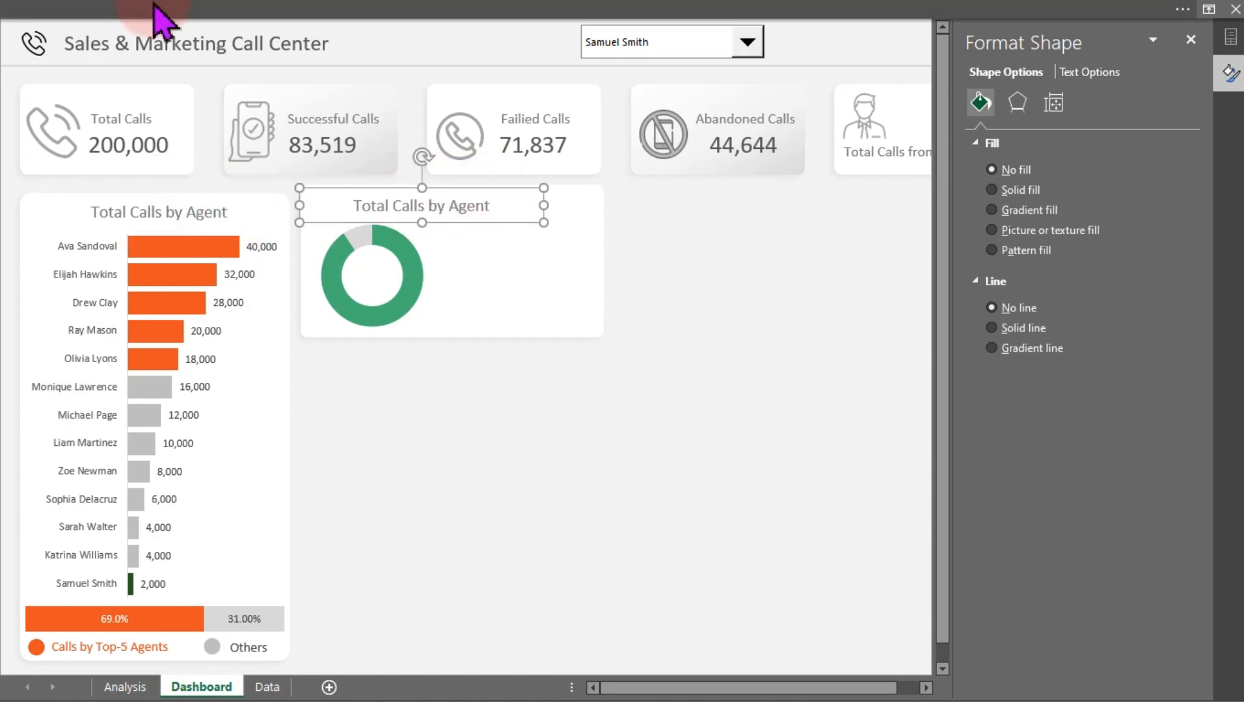
Turn on the formula bar from the View options
click(208, 13)
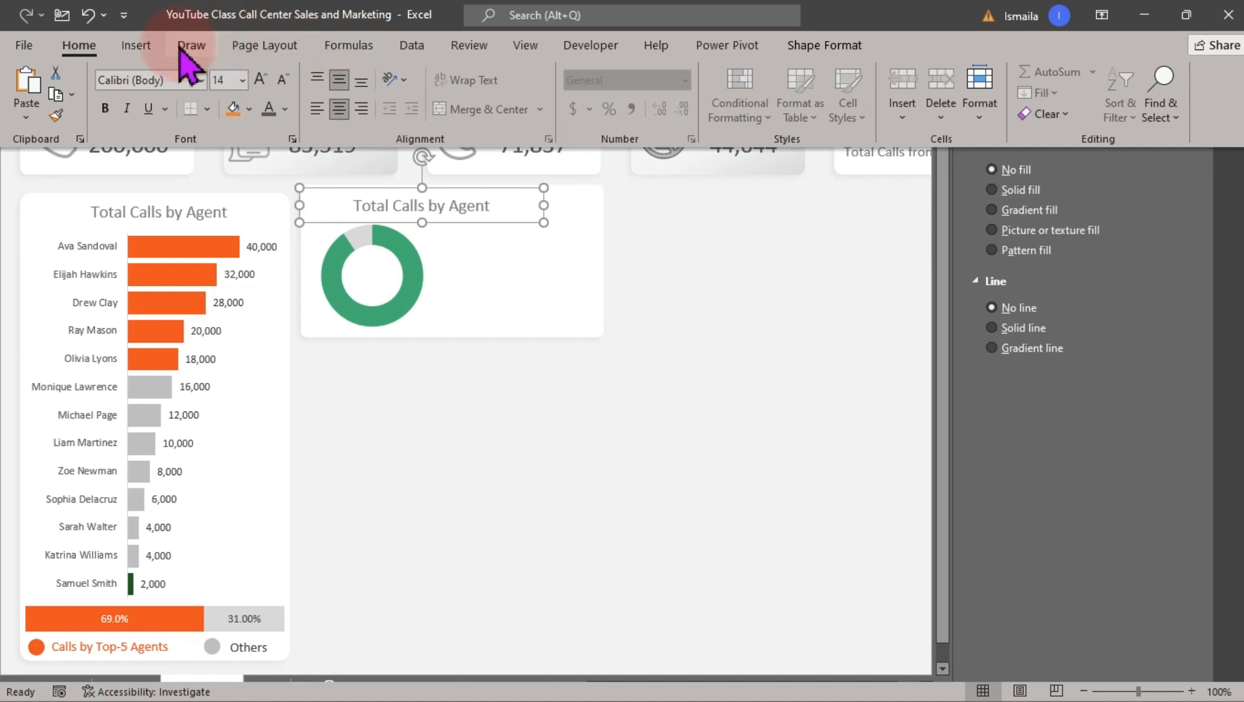
click(525, 47)
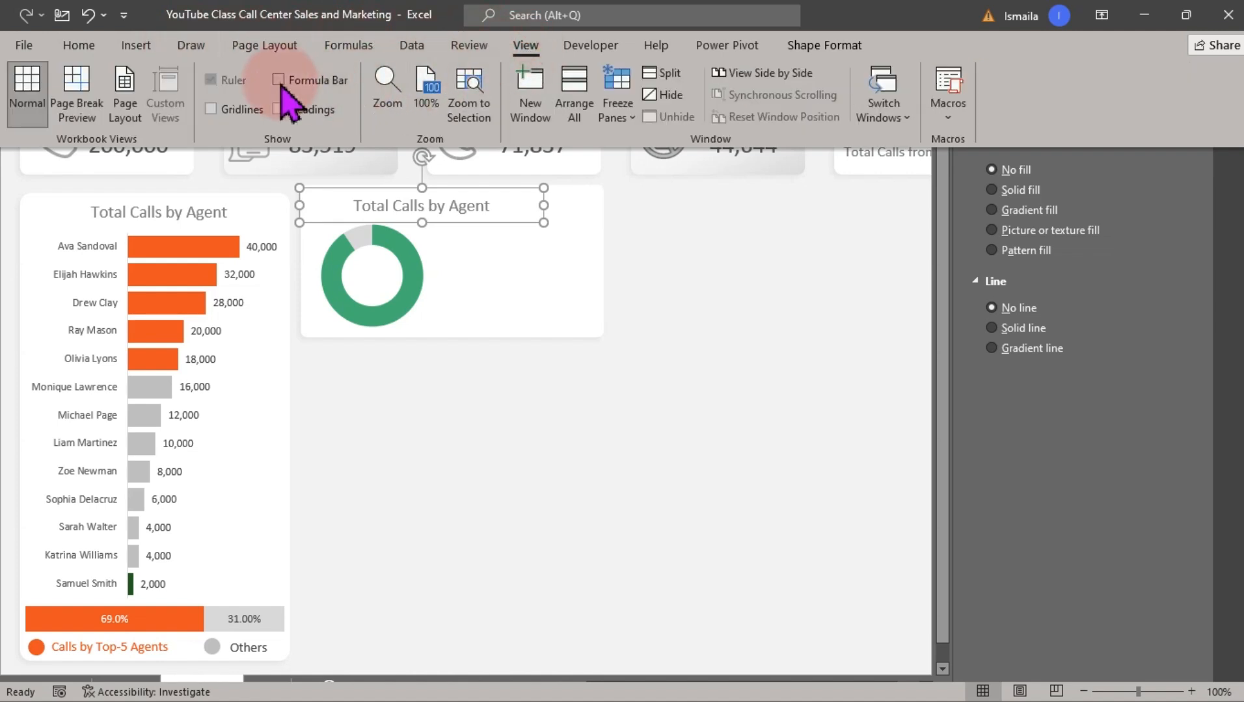
click(294, 82)
Link the copied title box to cell AA29 on the Analysis sheet with a formula
click(608, 445)
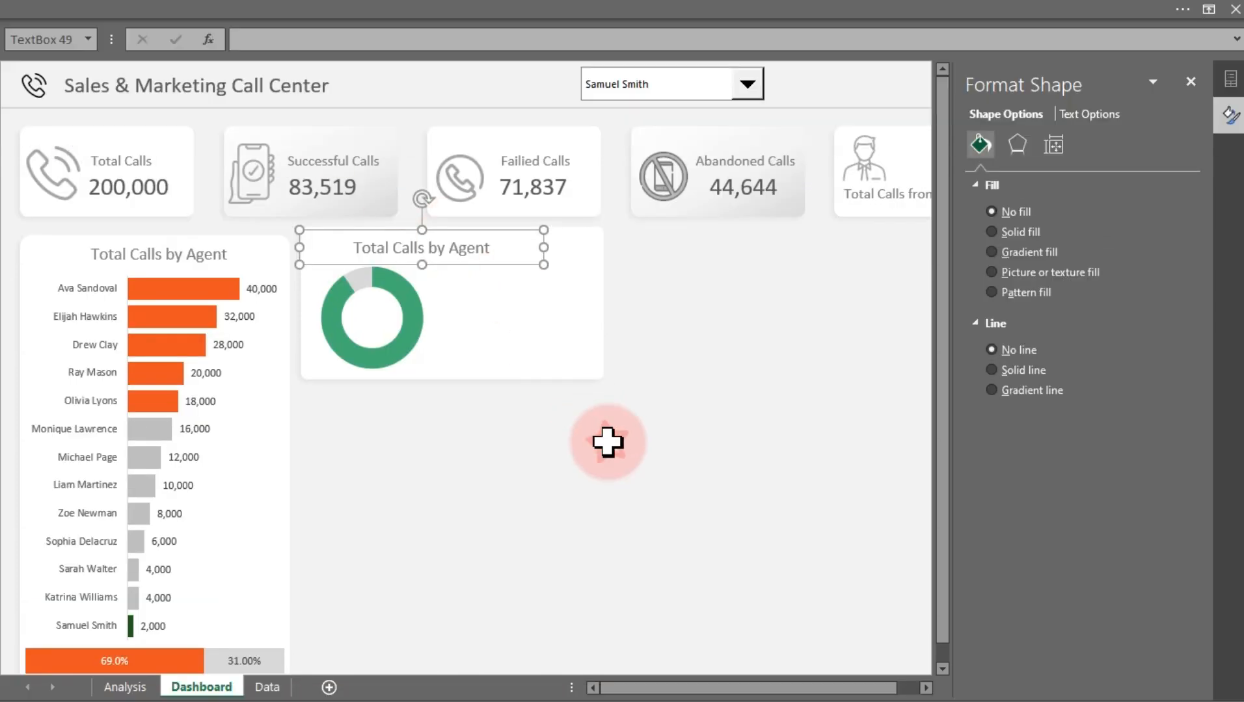
click(283, 47)
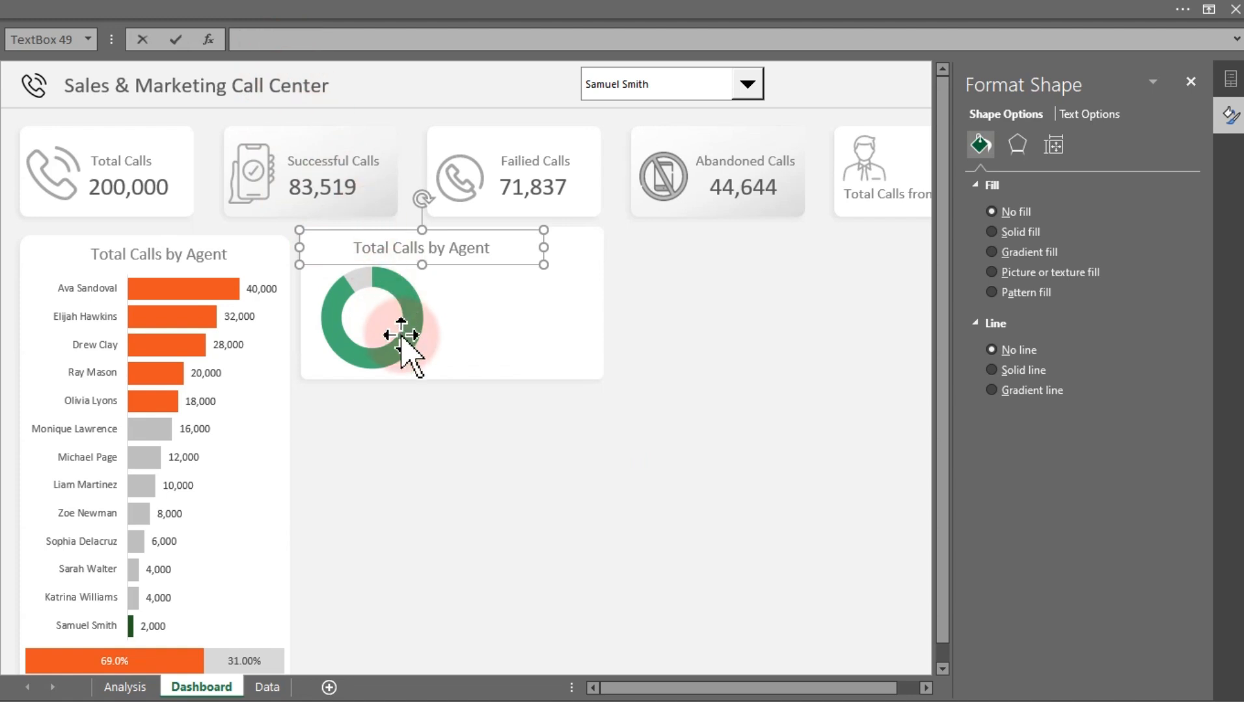
text(=)
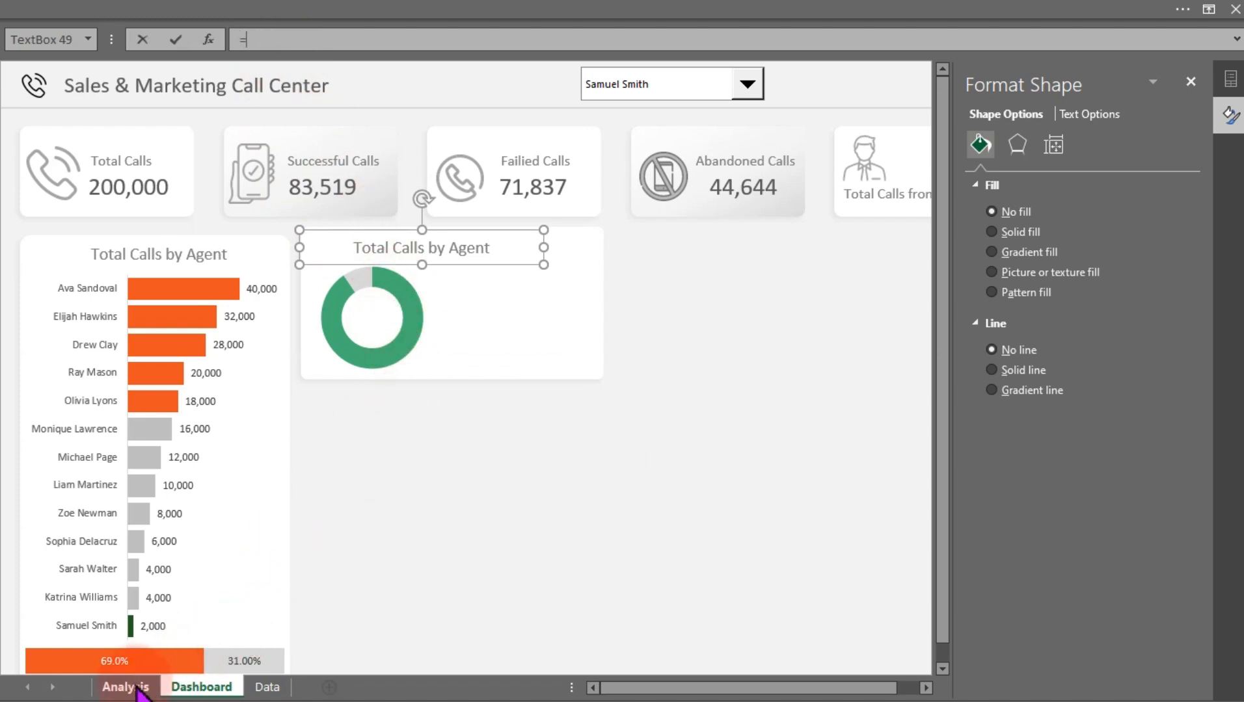
click(130, 688)
click(719, 617)
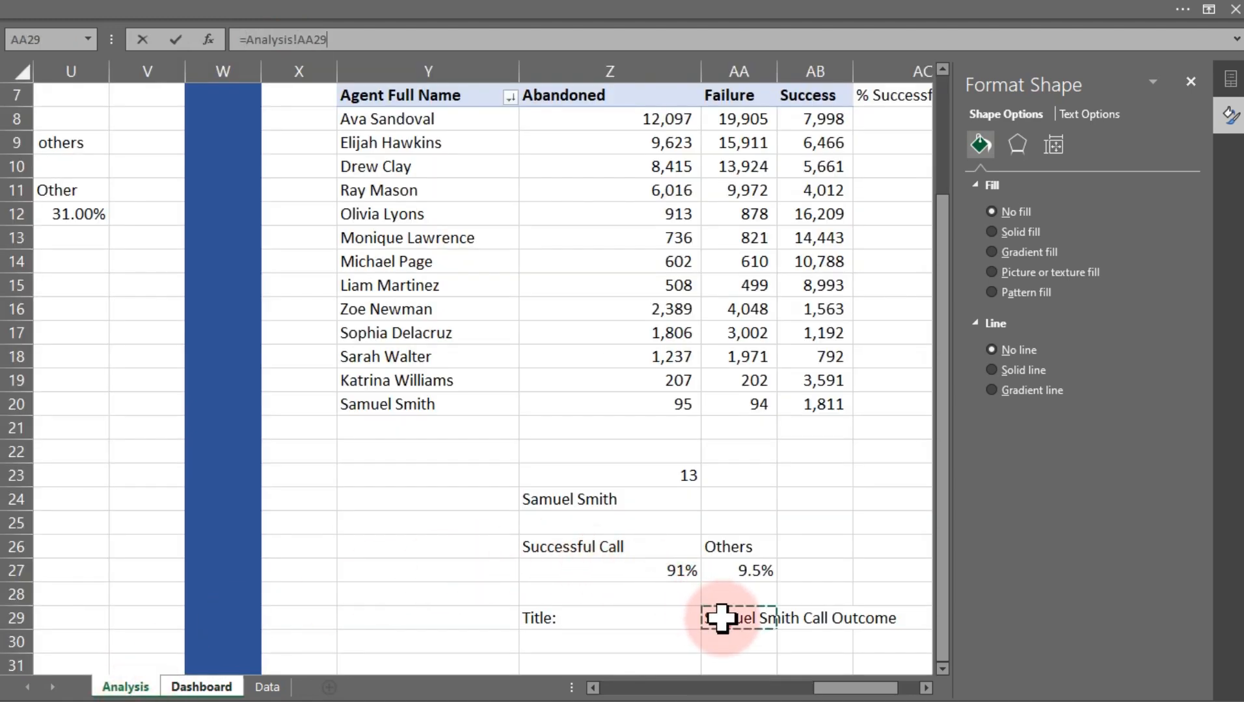
key(Return)
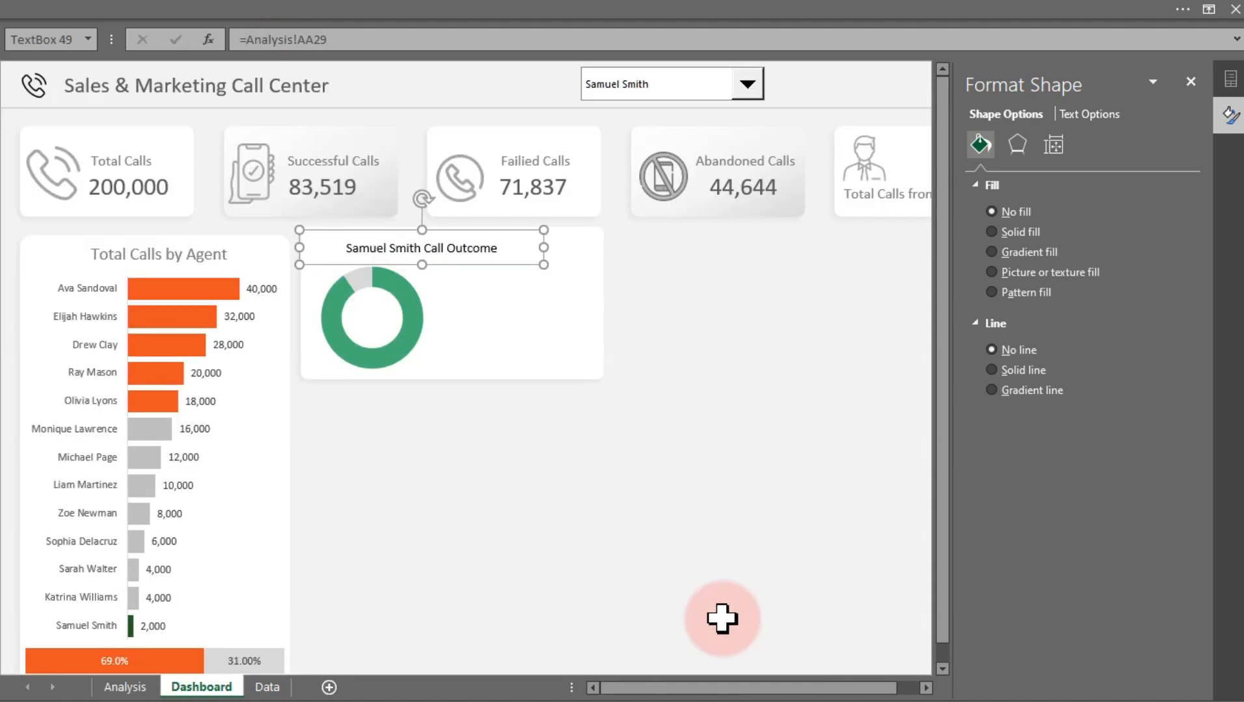
Apply the Total Calls by Agent title's formatting to the doughnut title with Format Painter and adjust its width
click(160, 254)
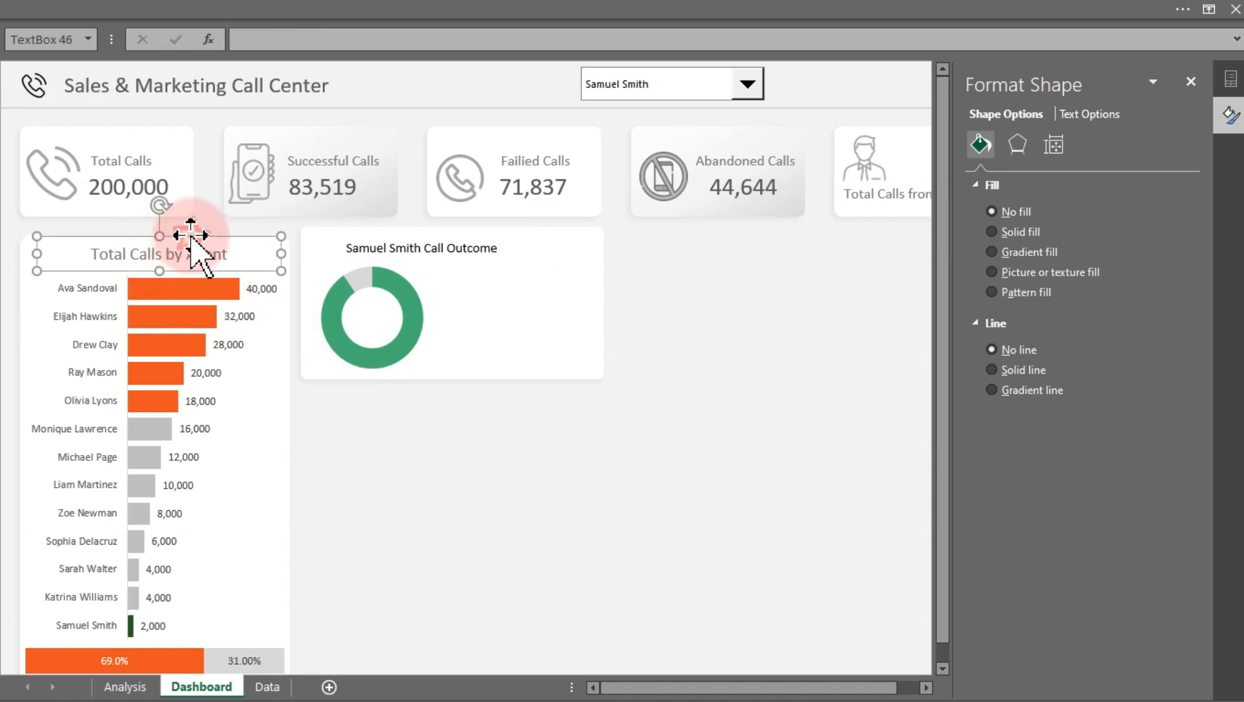
click(124, 10)
click(78, 45)
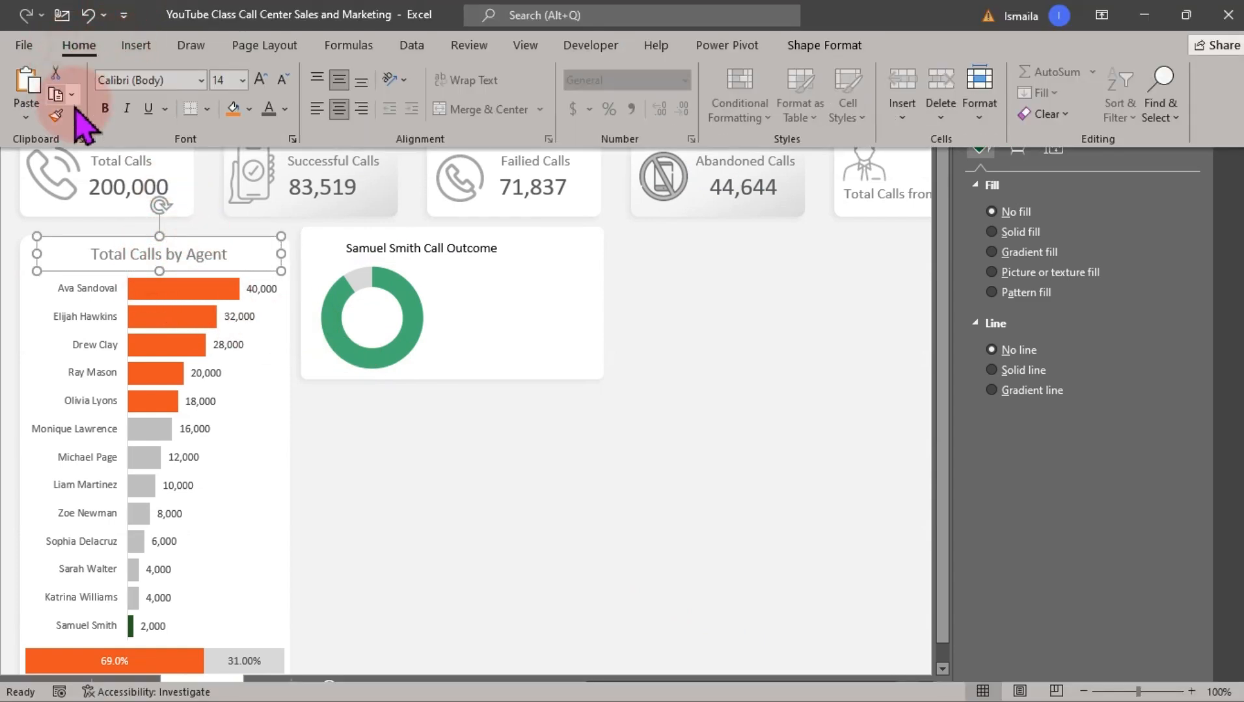
click(62, 117)
click(422, 254)
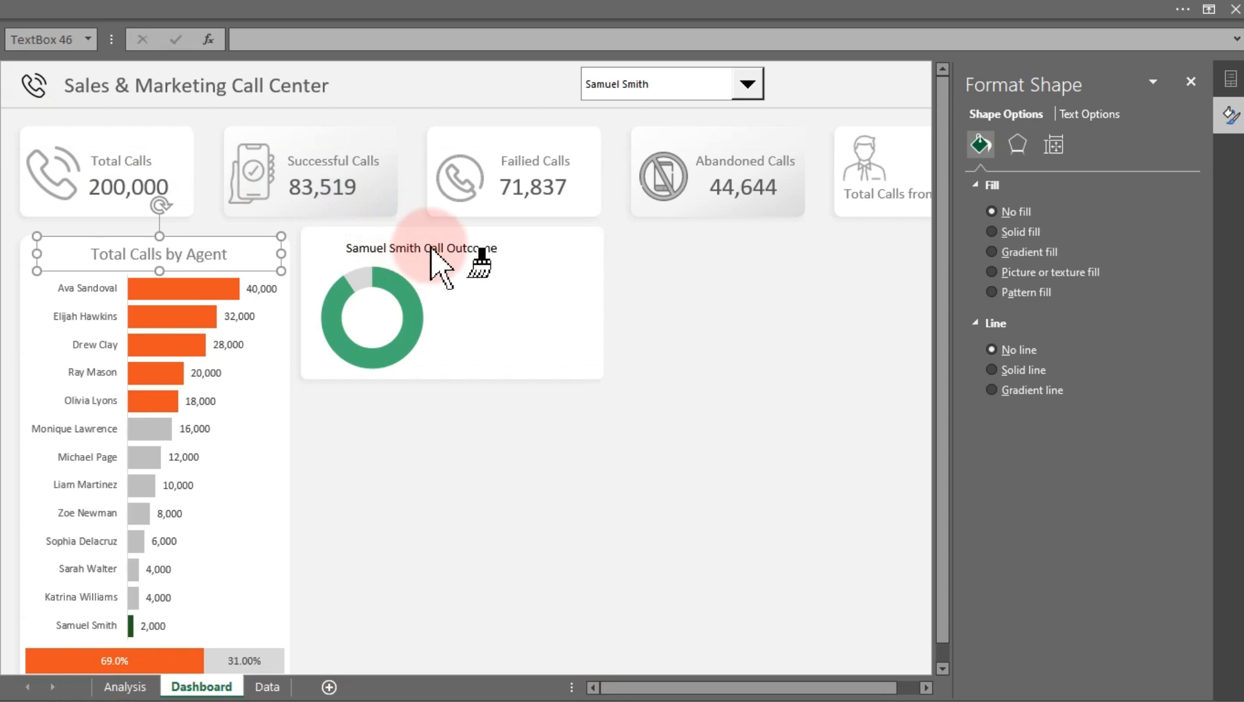
click(423, 254)
mouse_move(544, 249)
mouse_down()
mouse_move(569, 241)
mouse_move(527, 255)
mouse_up()
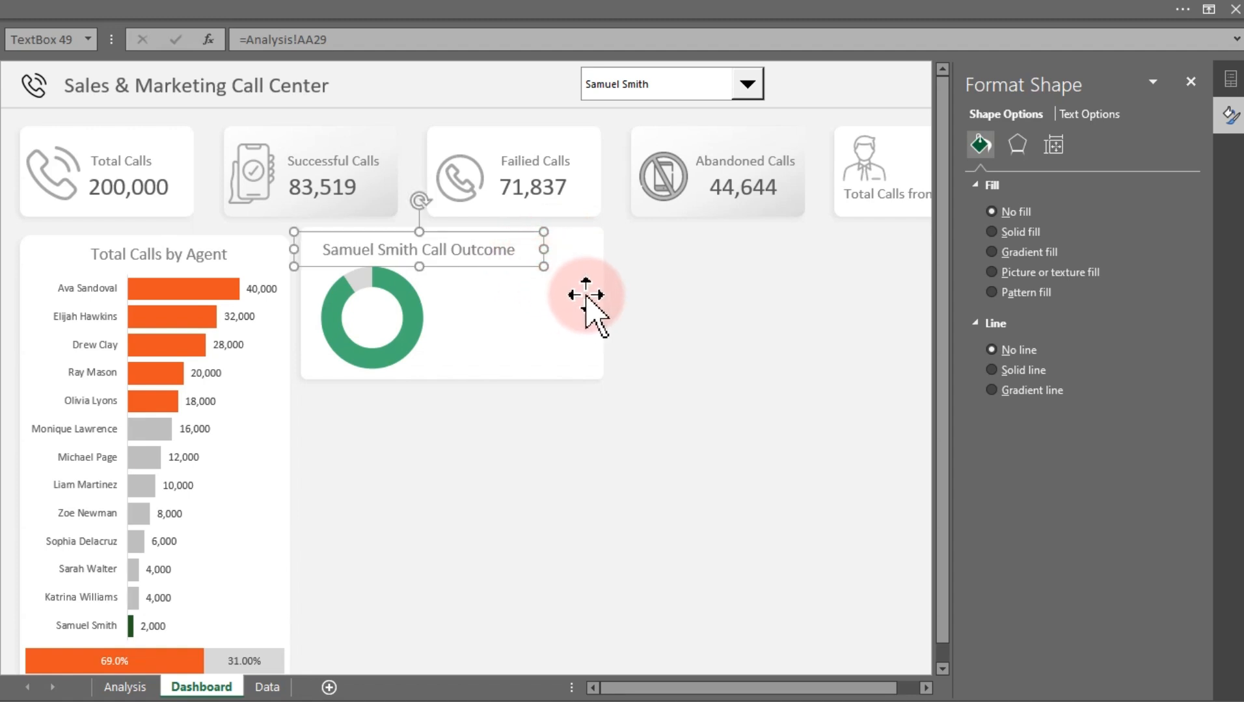
click(753, 398)
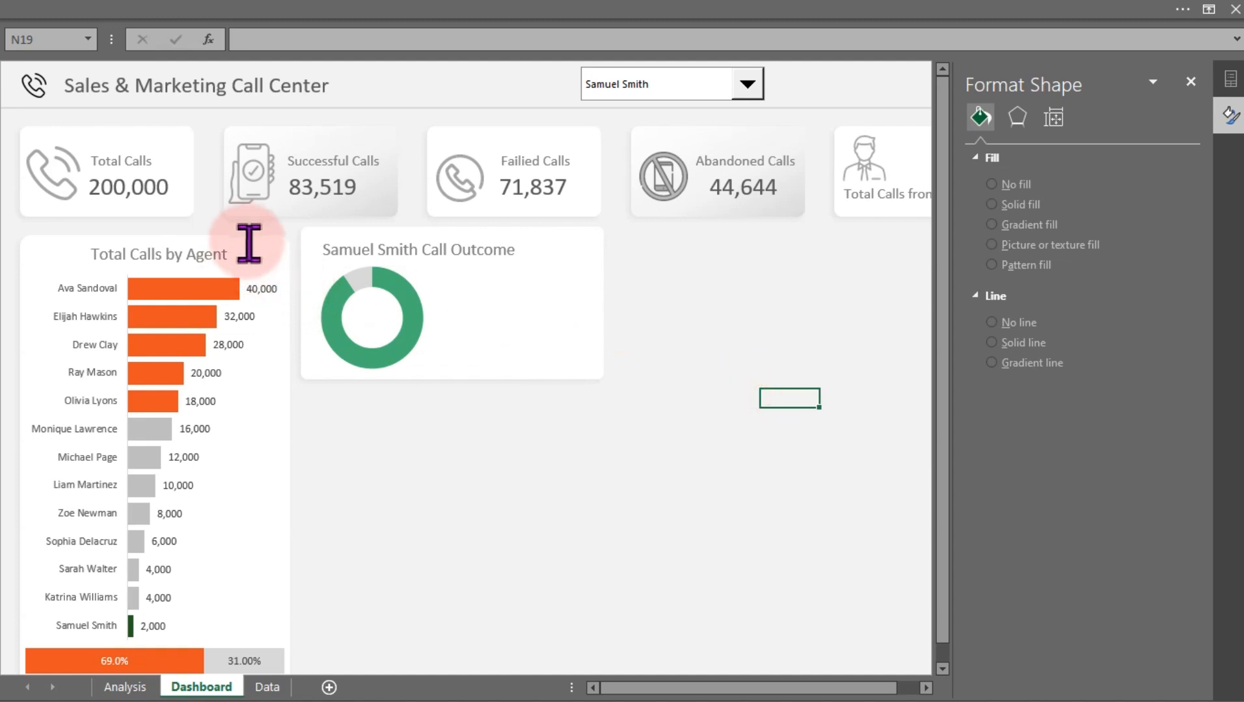
Select the doughnut panel together with the Total Calls by Agent panel and align their bottoms
click(592, 281)
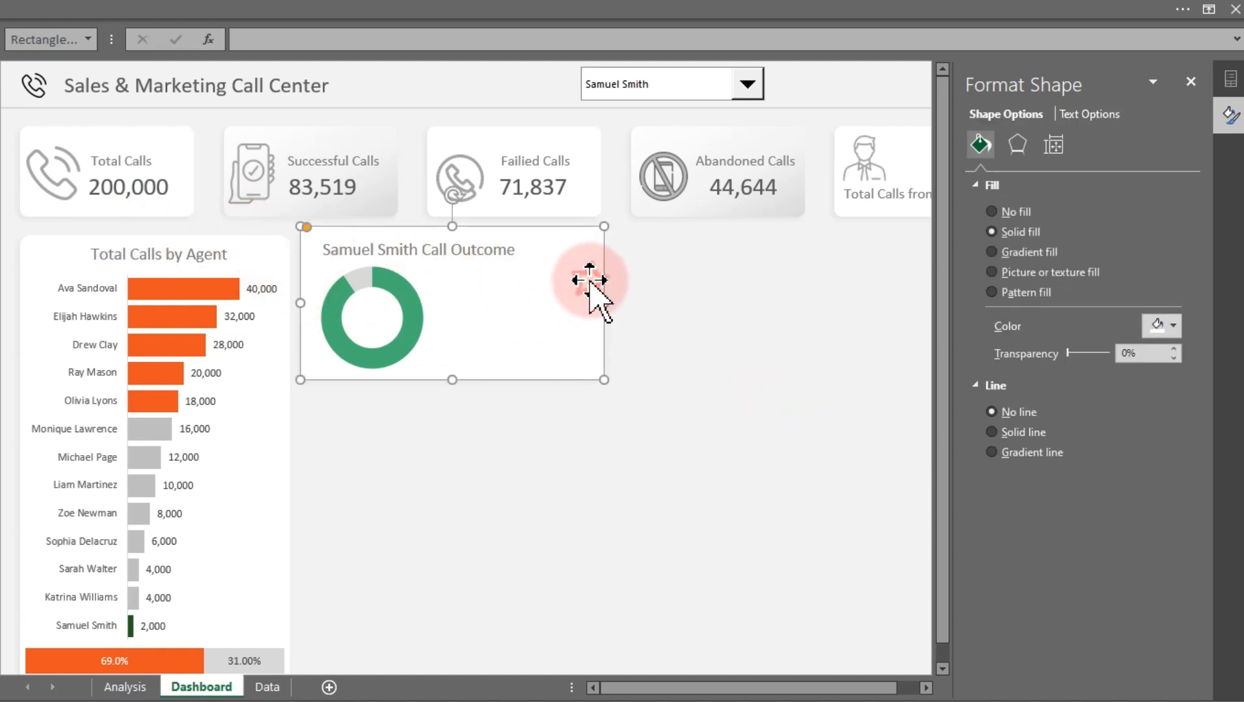
ctrl+click(28, 247)
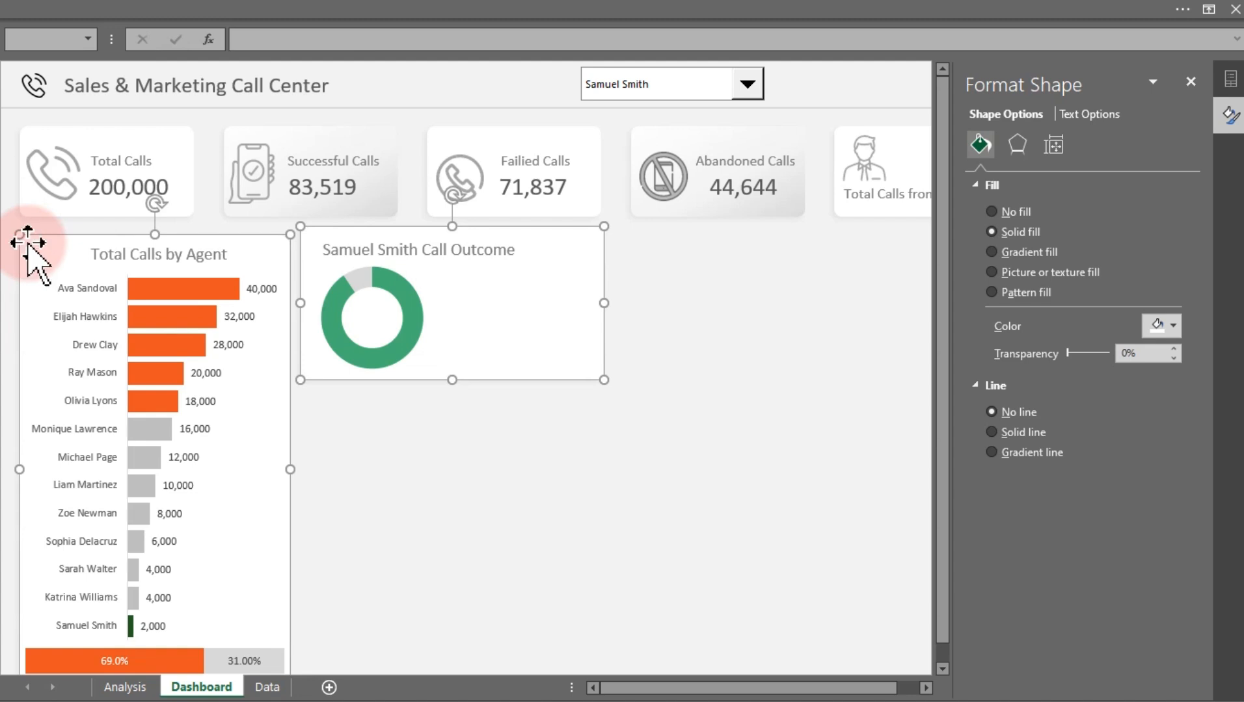
click(229, 16)
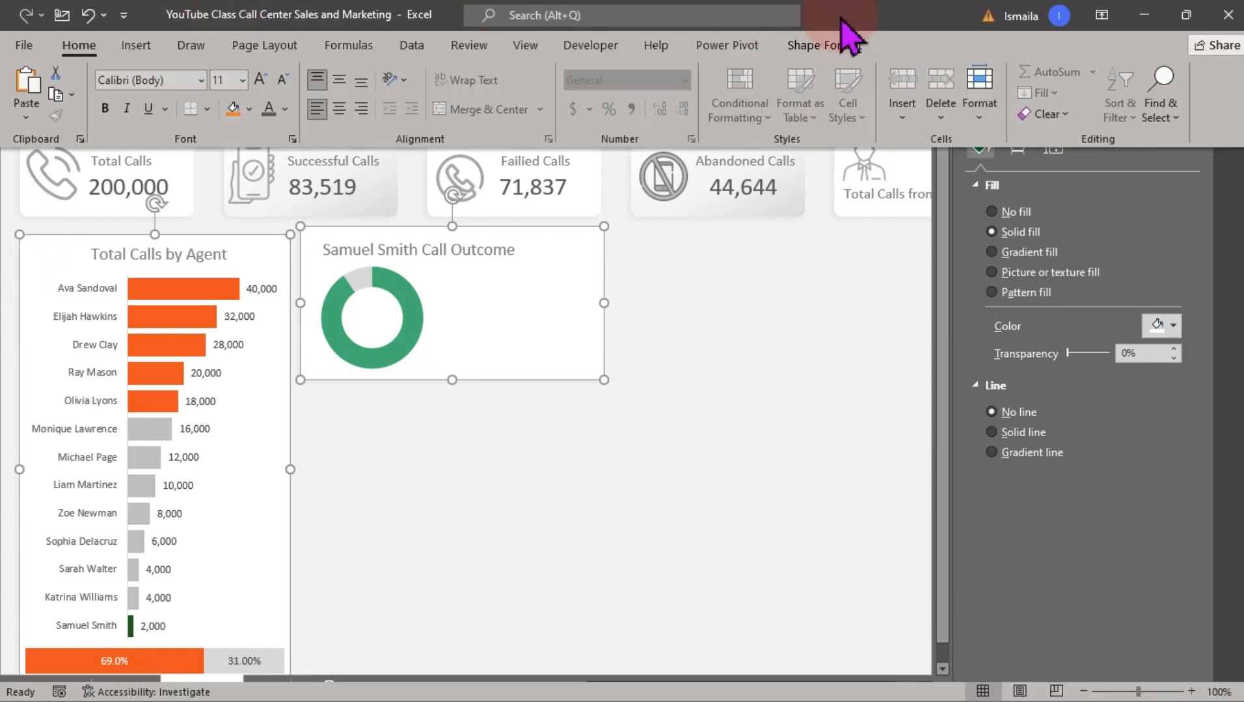
click(824, 45)
click(1013, 73)
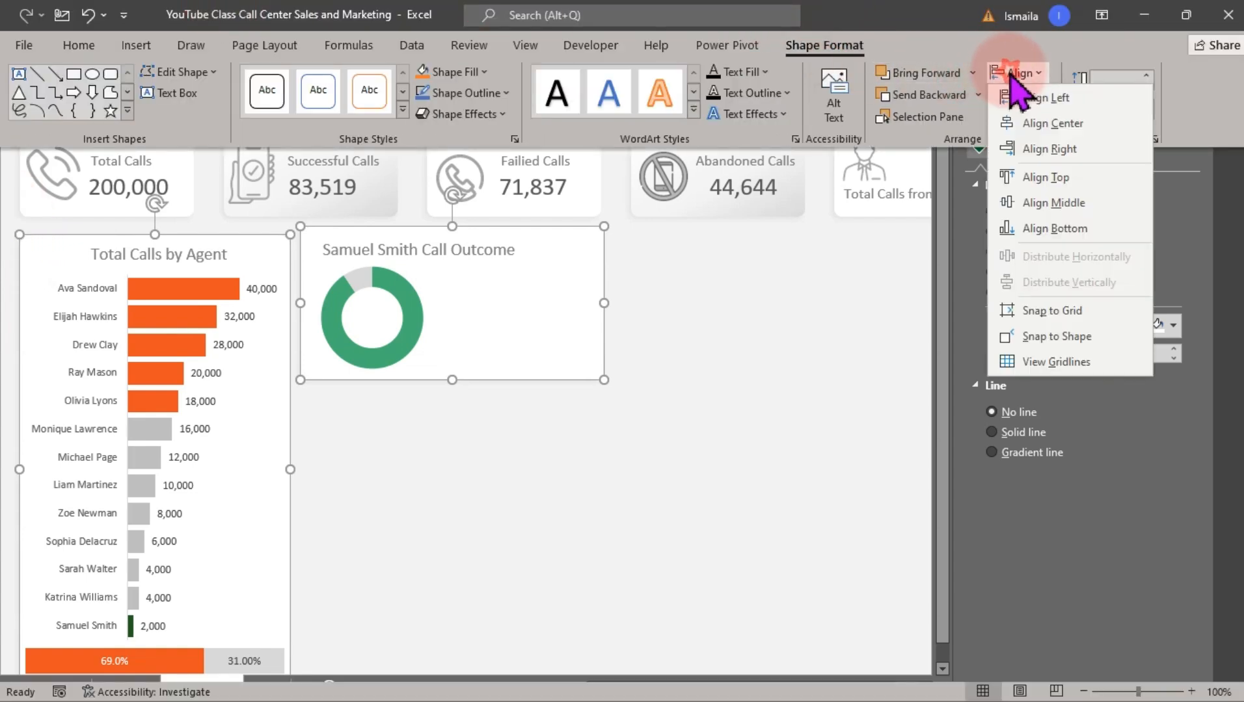
click(1057, 229)
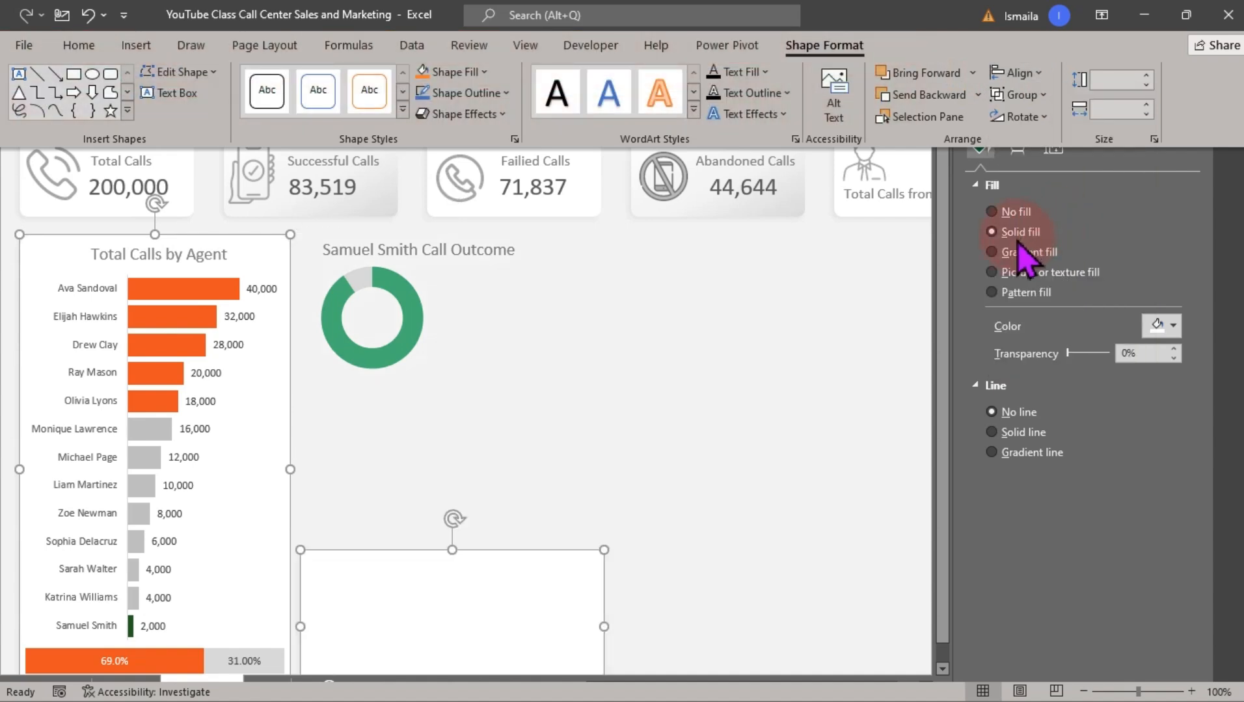
Align the tops of the doughnut panel and the Total Calls by Agent panel
click(1016, 73)
click(1055, 178)
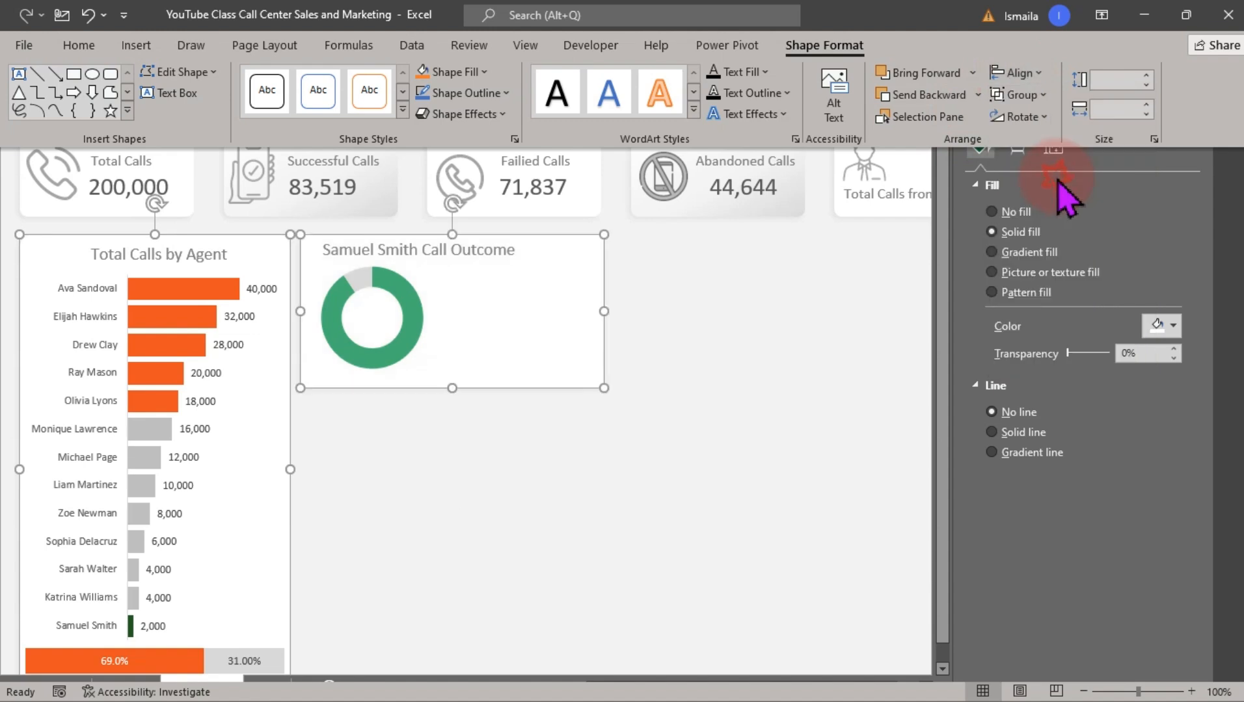
click(828, 331)
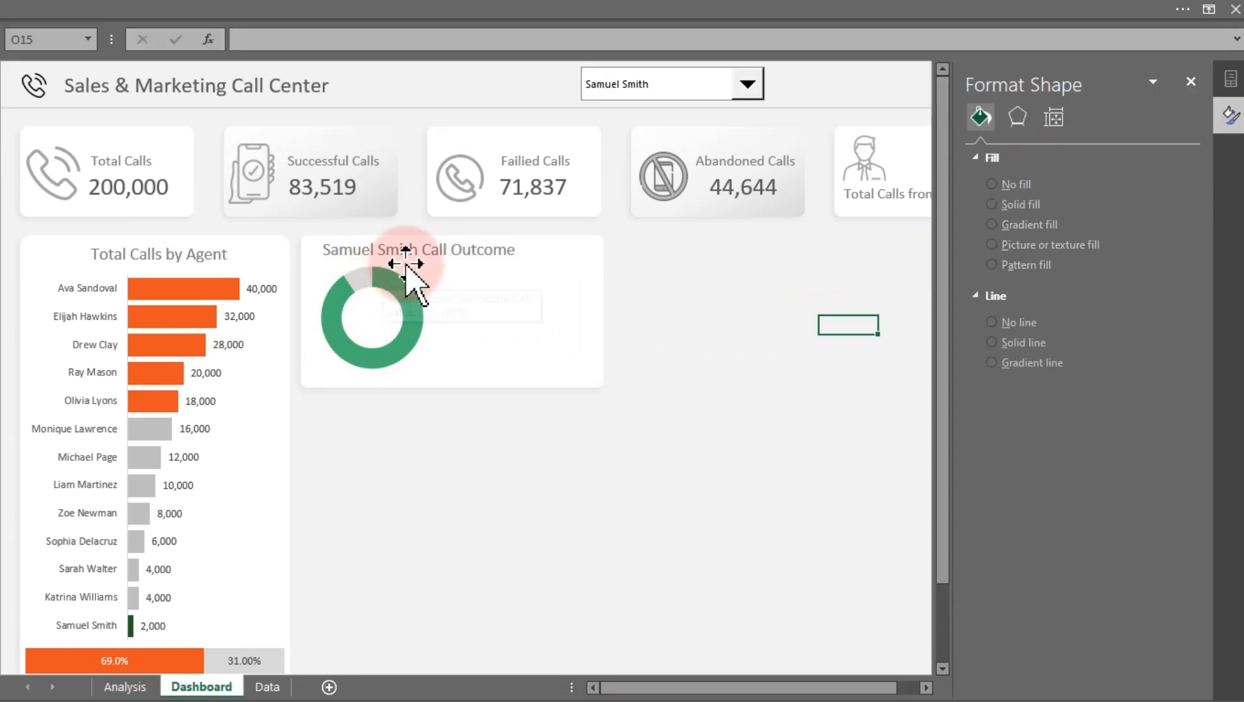
Move the doughnut chart slightly lower inside its panel
click(455, 305)
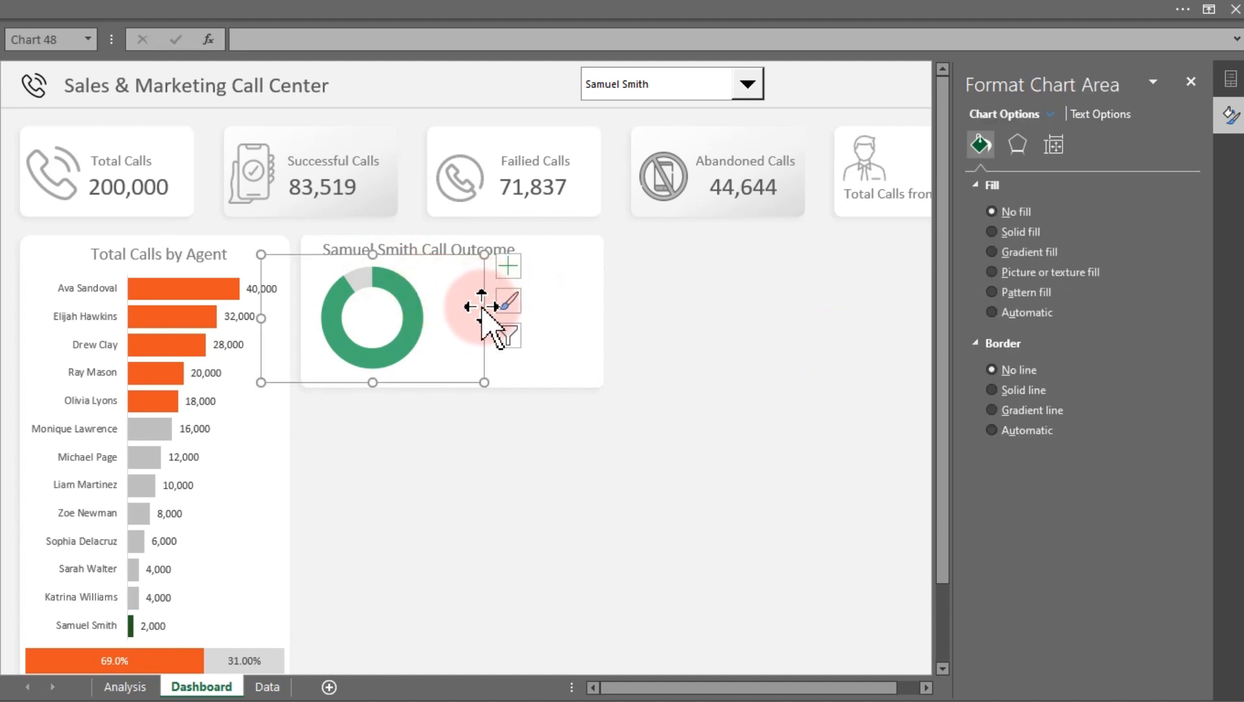
drag(484, 304, 479, 313)
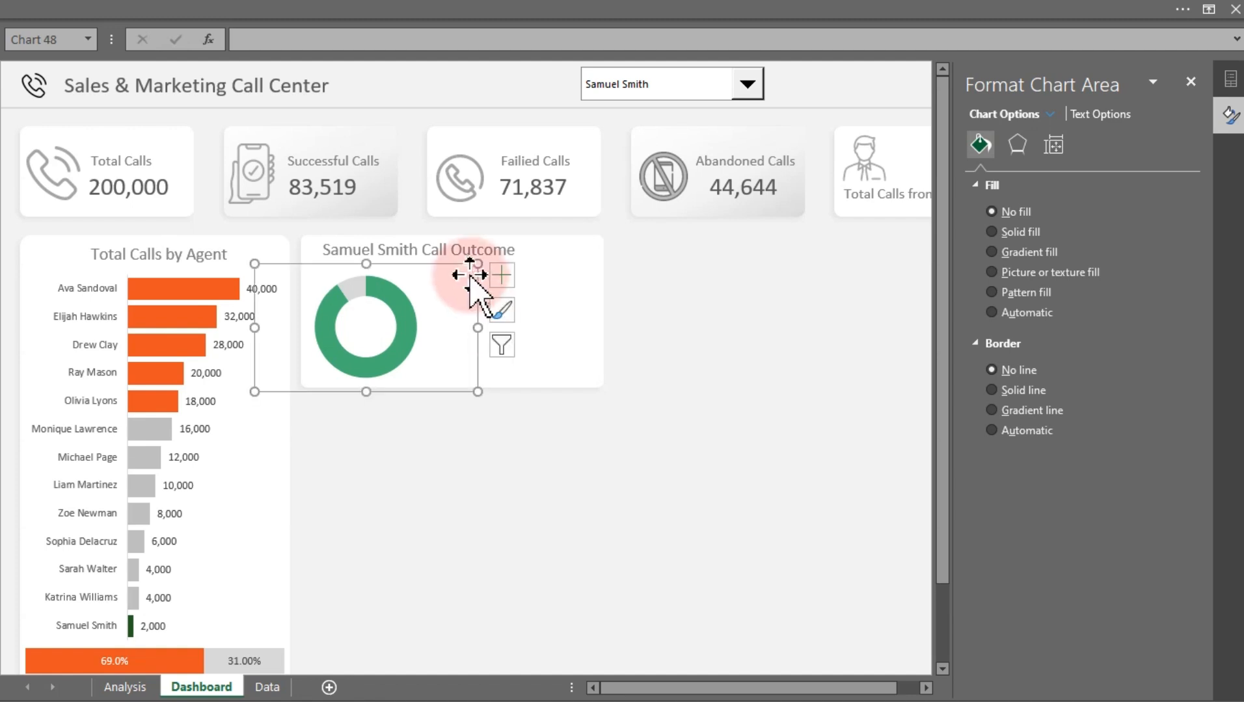
Select the doughnut title together with the Total Calls by Agent title and align their middles
click(470, 257)
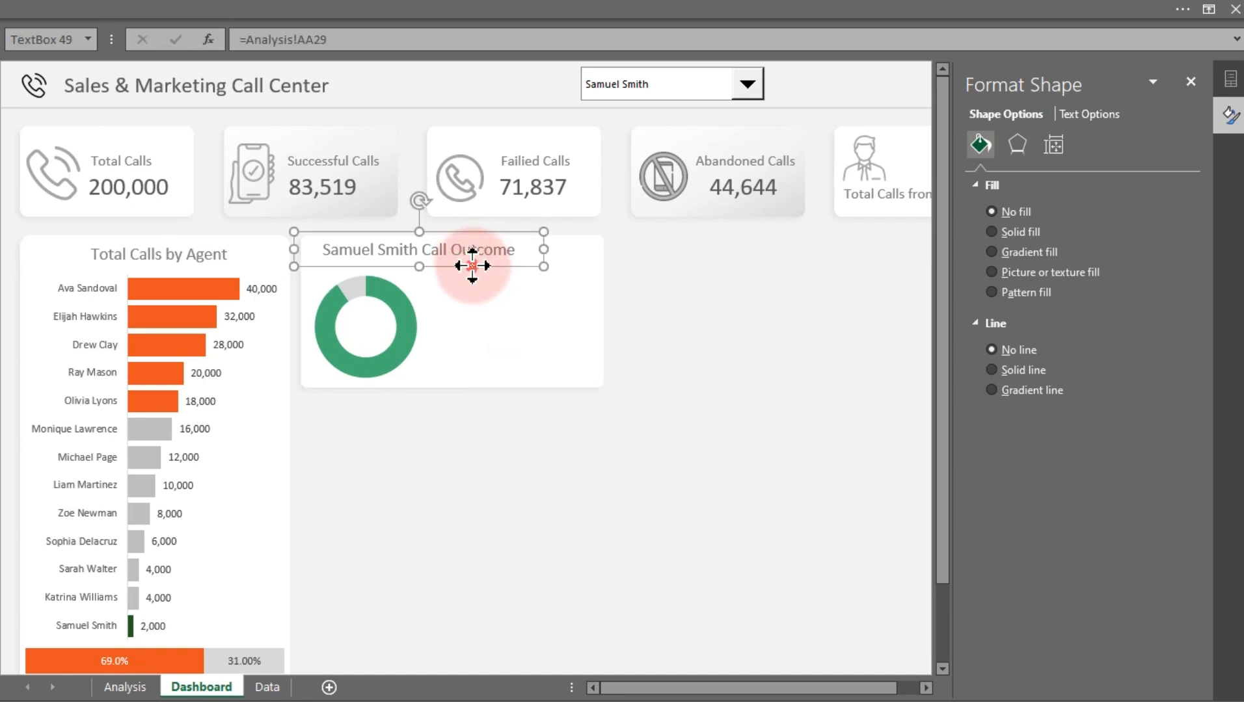
ctrl+click(211, 256)
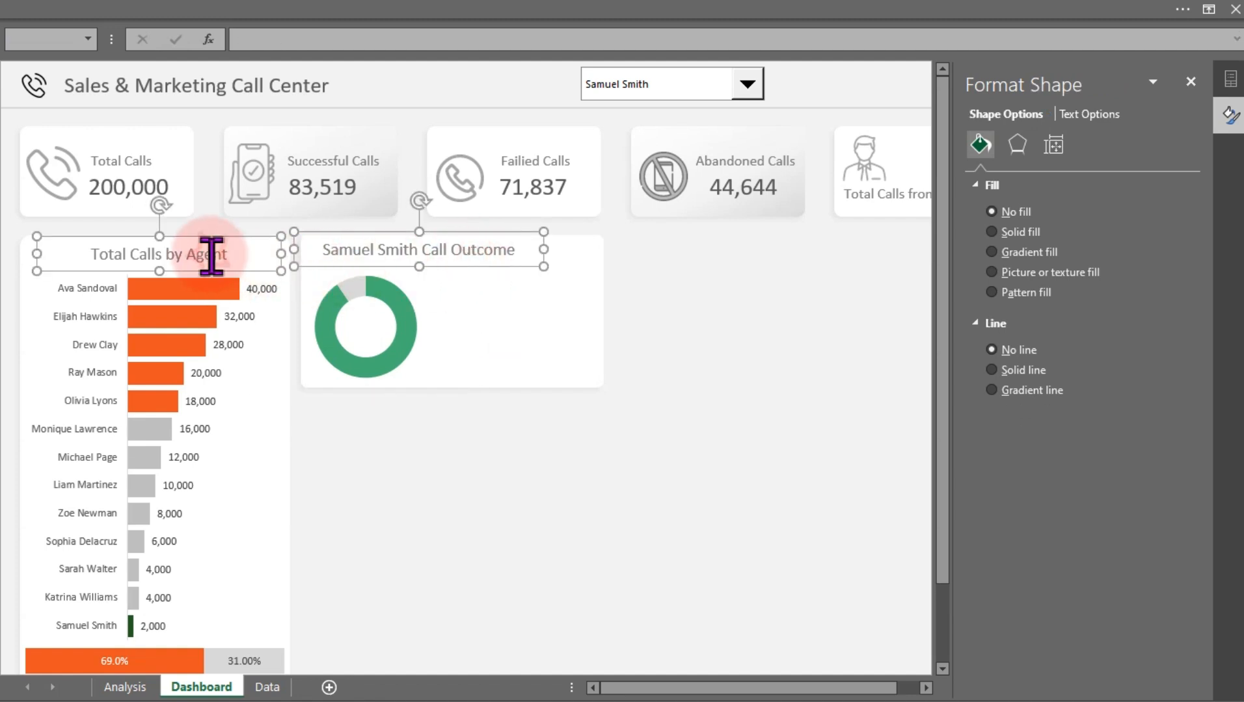
click(861, 23)
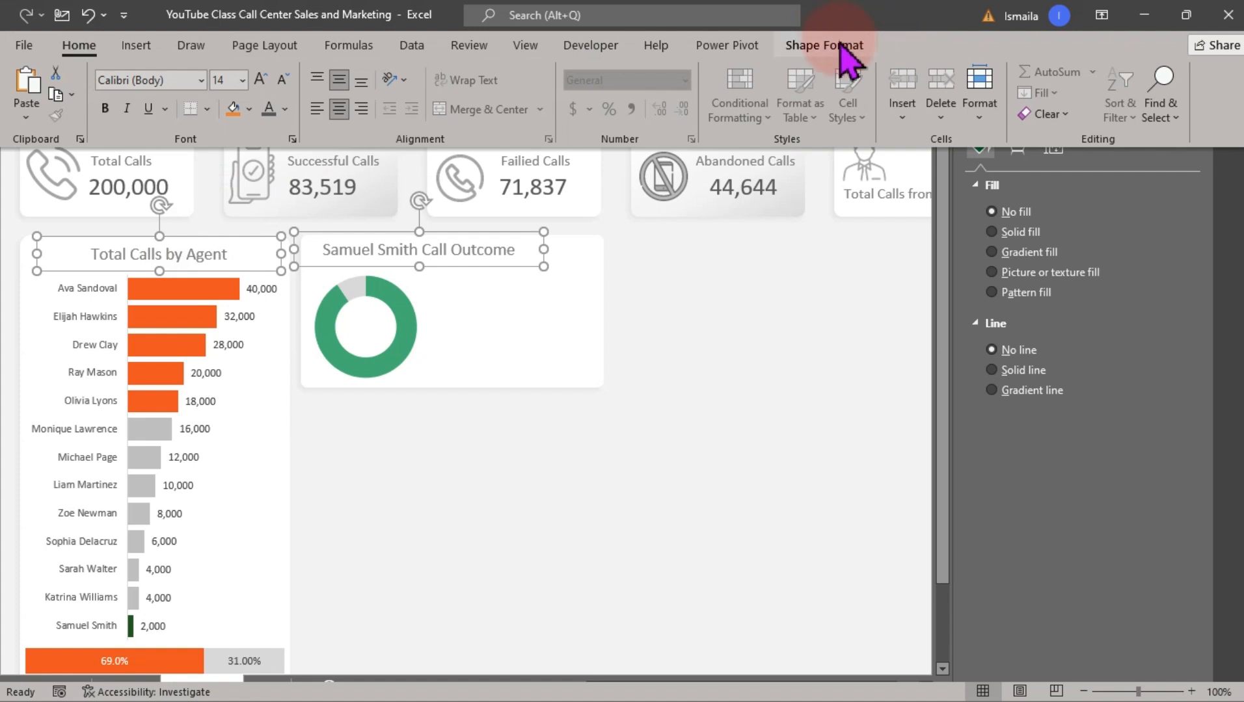
click(833, 46)
click(1018, 72)
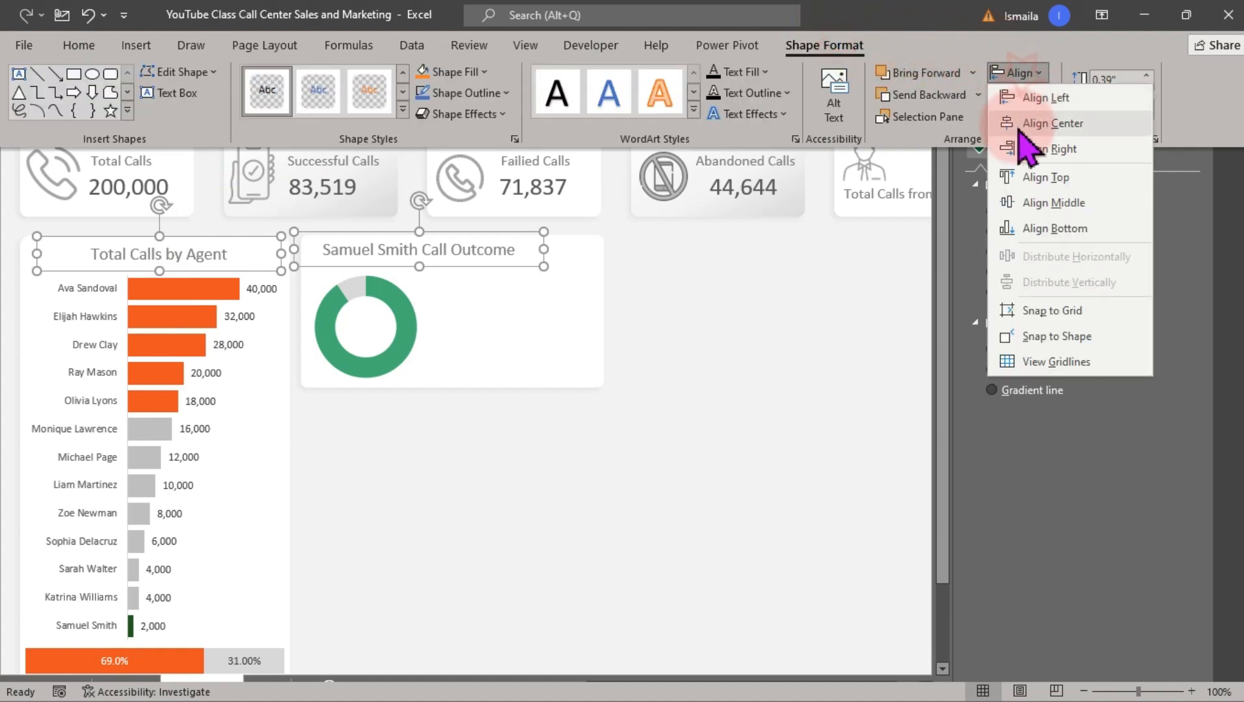
click(1048, 203)
click(748, 289)
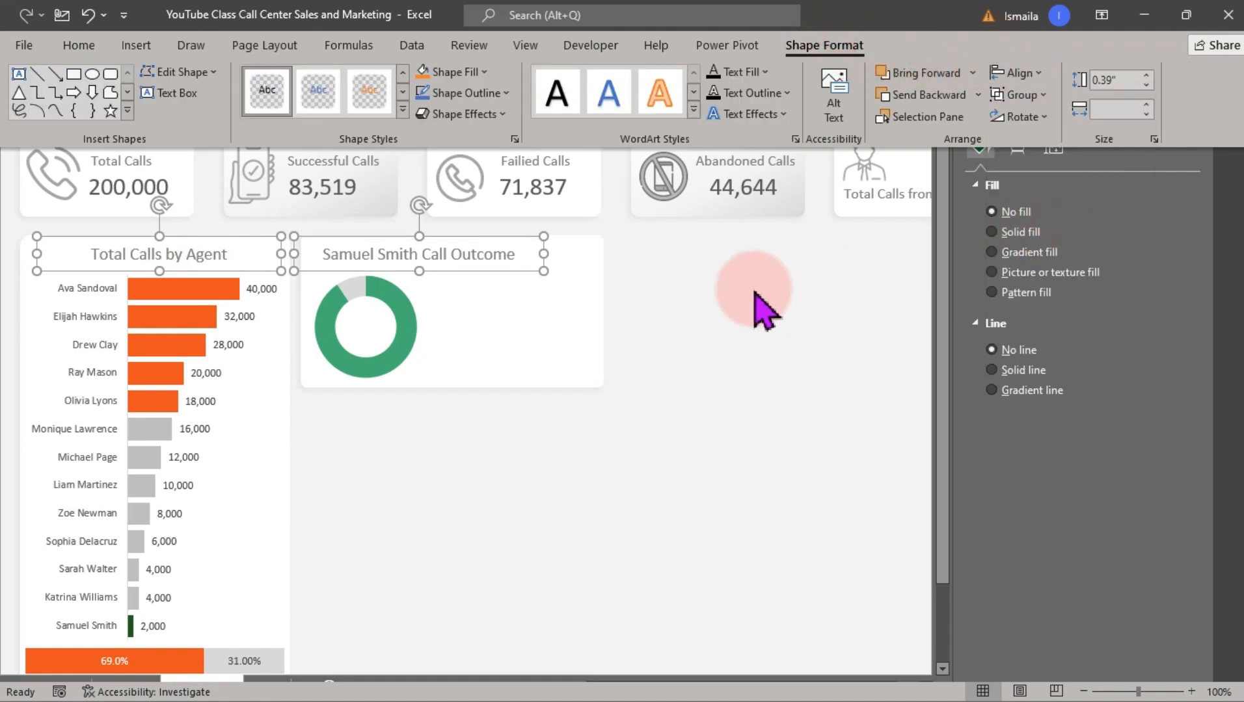
Duplicate the doughnut title box twice, placing the copies beside and below the doughnut
click(482, 255)
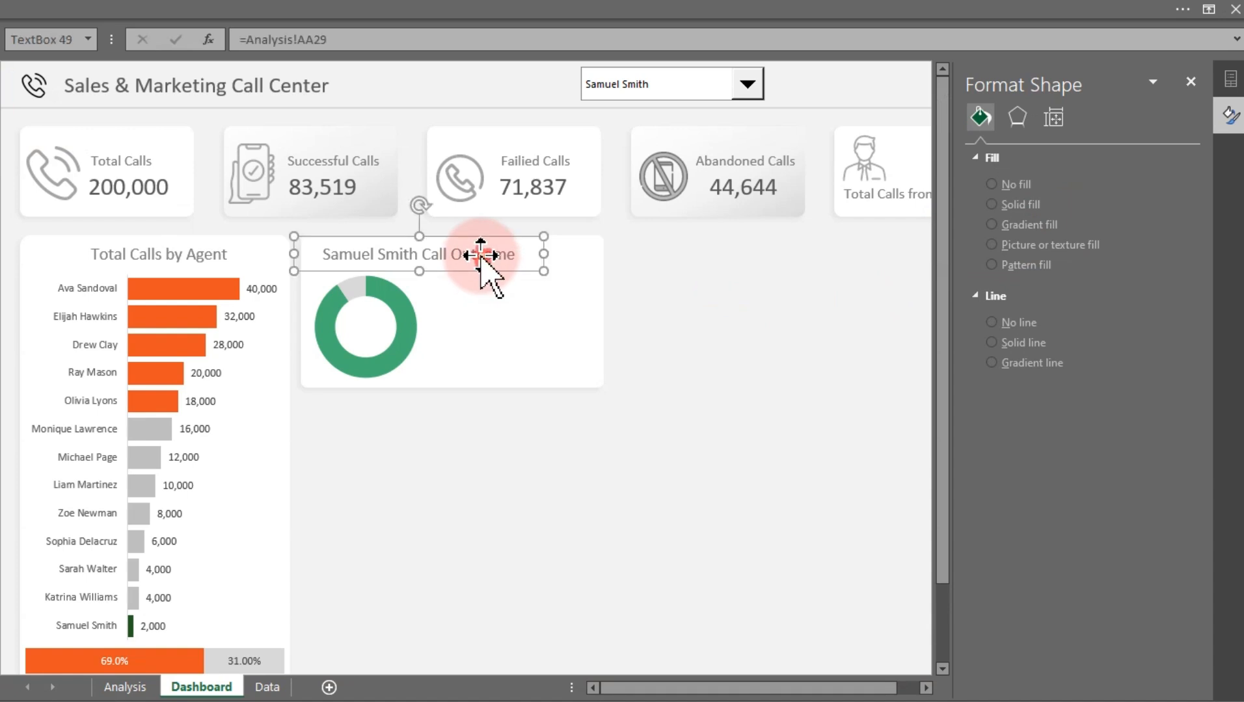
ctrl+drag(481, 255, 647, 425)
click(513, 333)
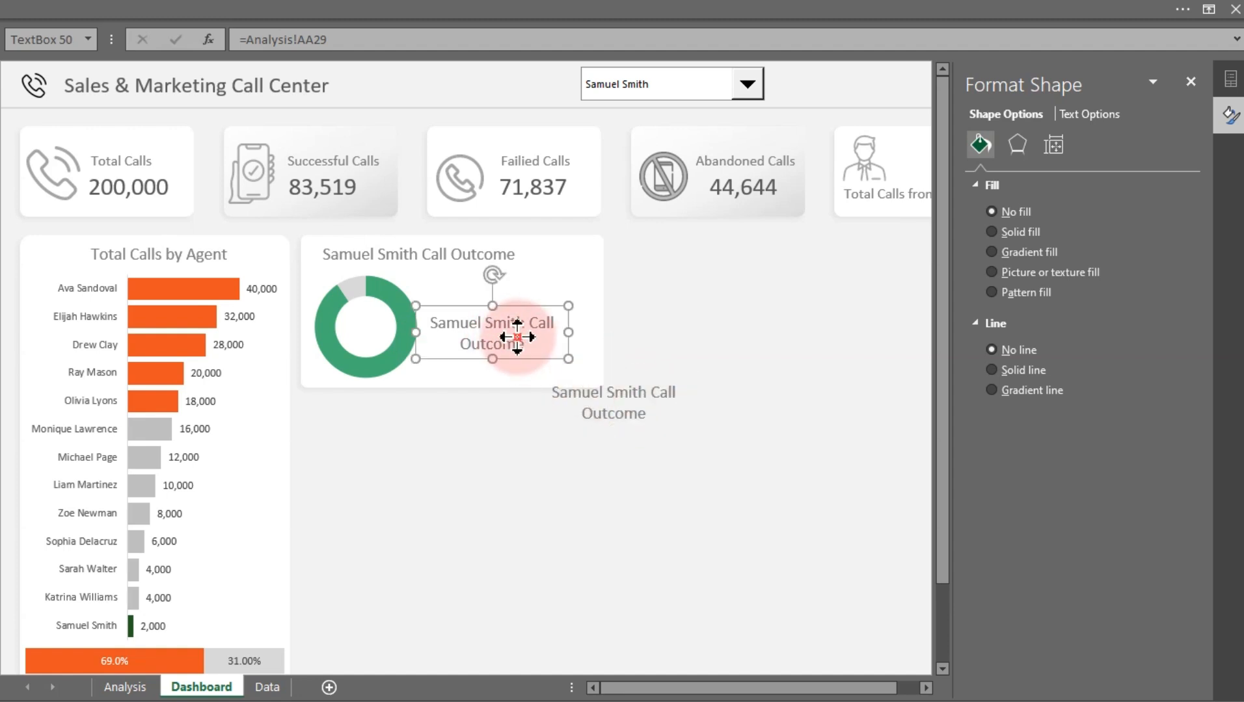
Link the copy beside the doughnut to cell Z27 on the Analysis sheet with a formula
drag(336, 42, 252, 41)
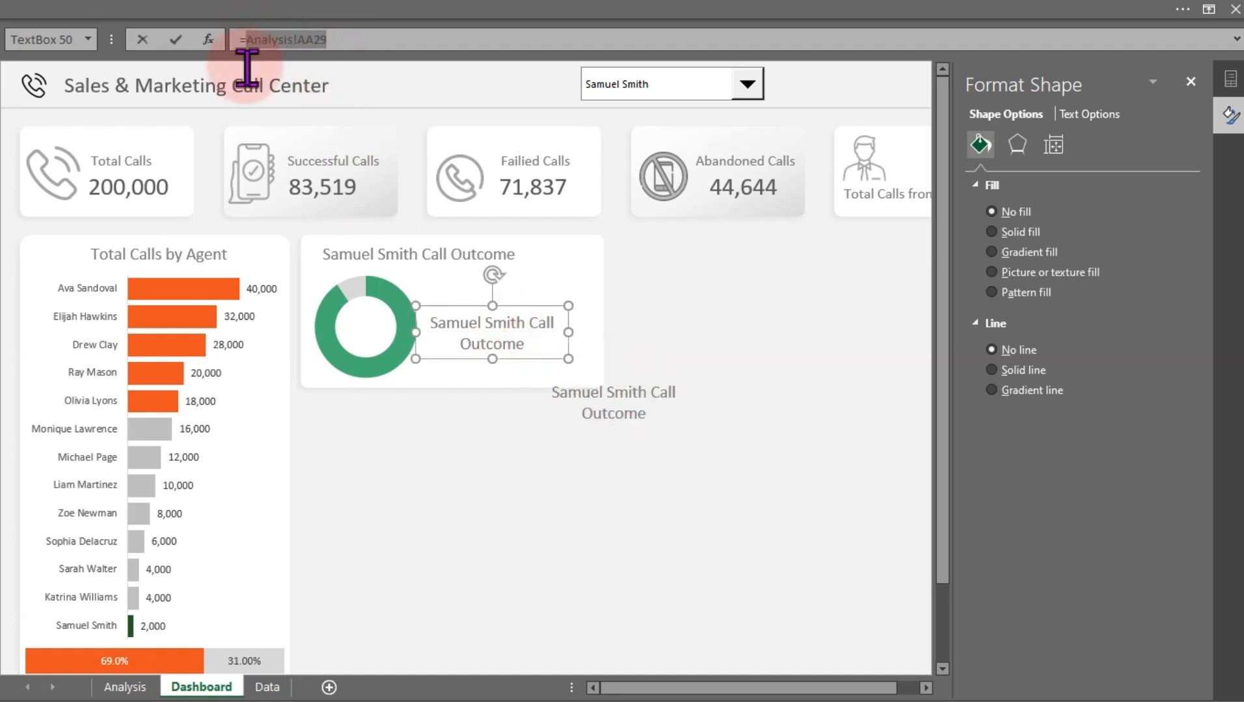
click(125, 687)
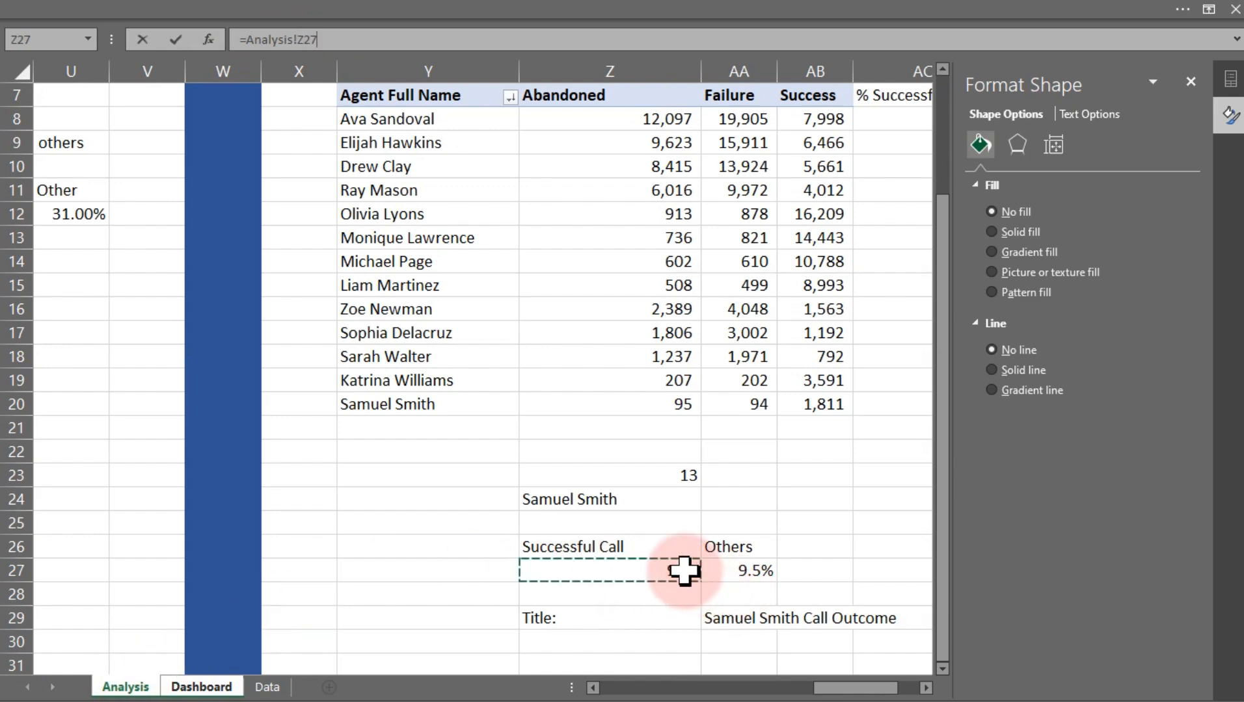
key(Return)
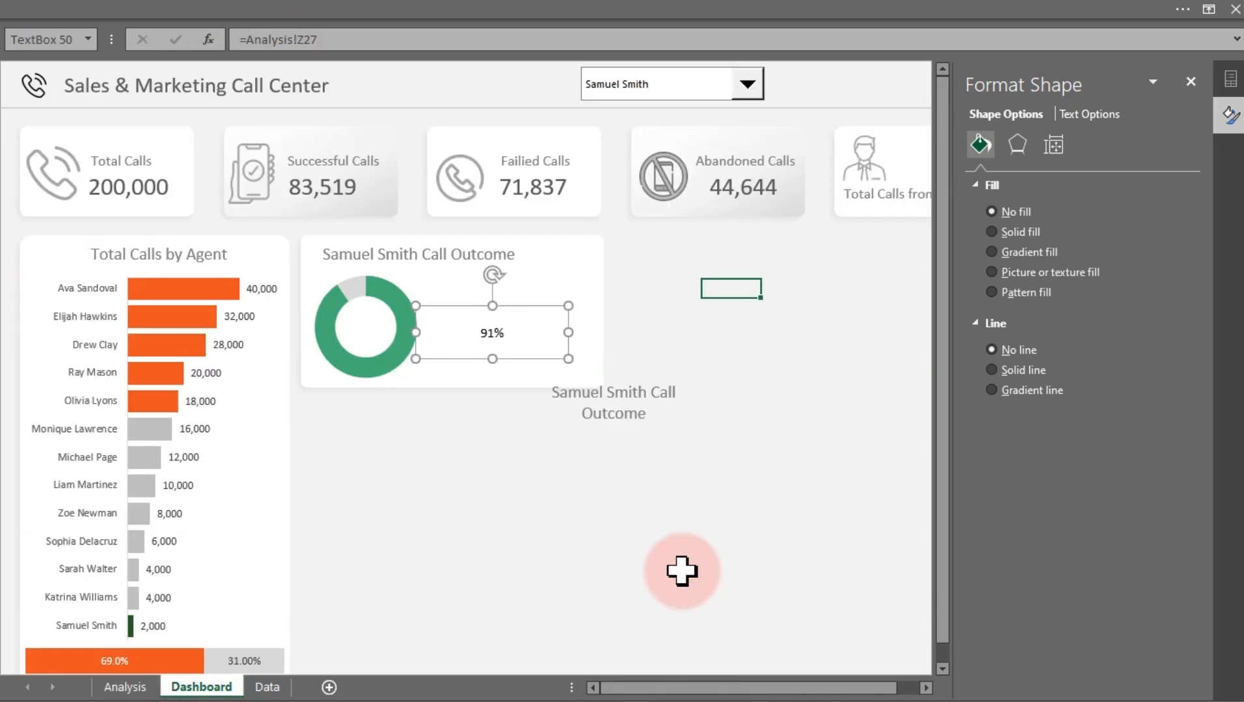
Add one decimal place to the successful-call percentage in cell Z27 on the Analysis sheet
click(126, 687)
click(614, 575)
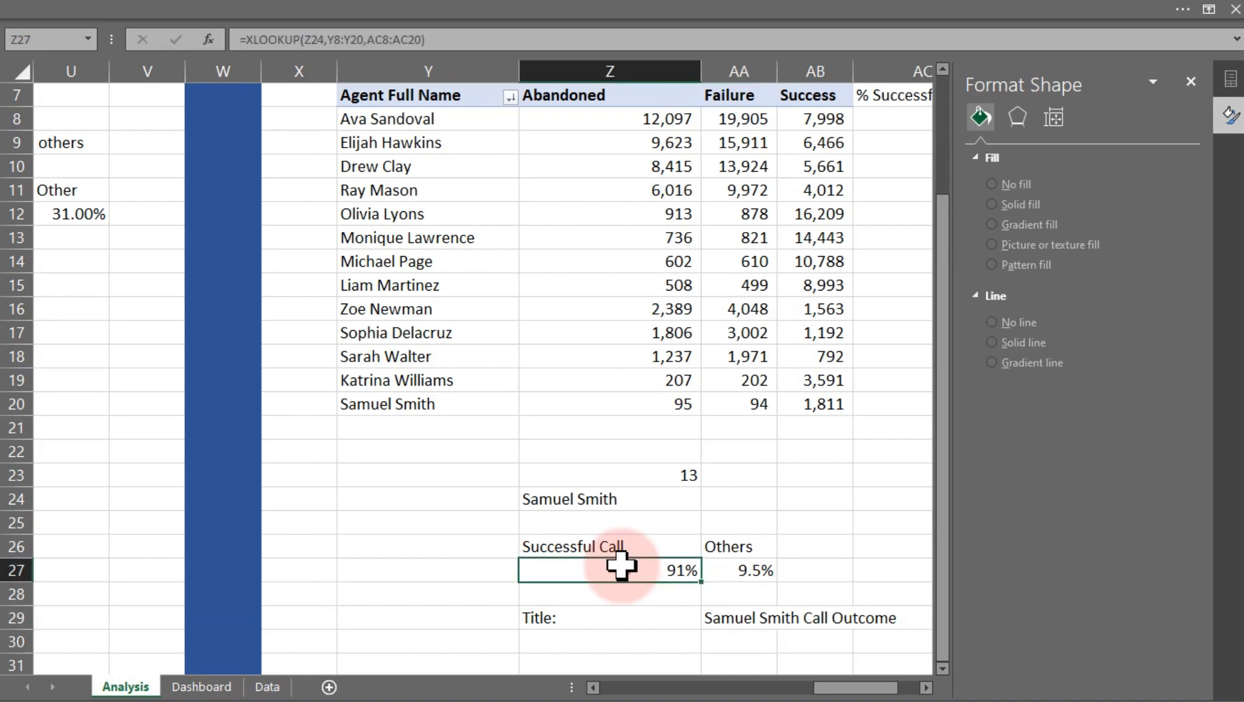
click(235, 3)
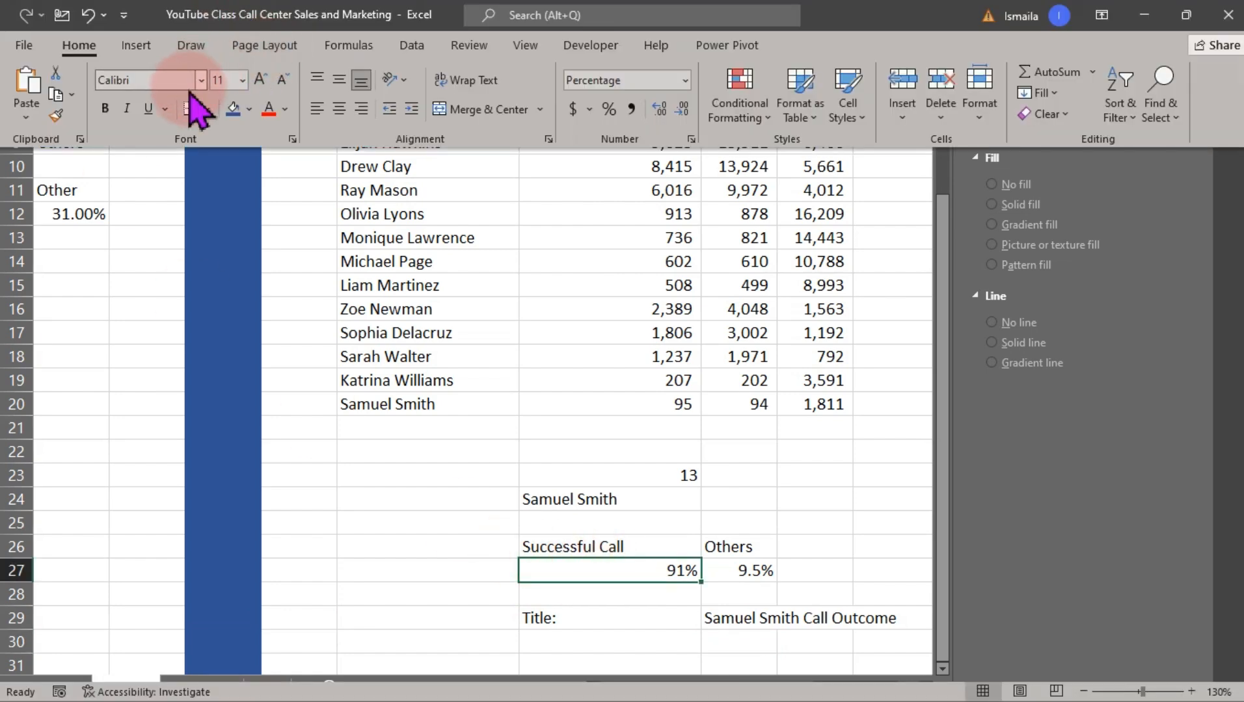
click(659, 109)
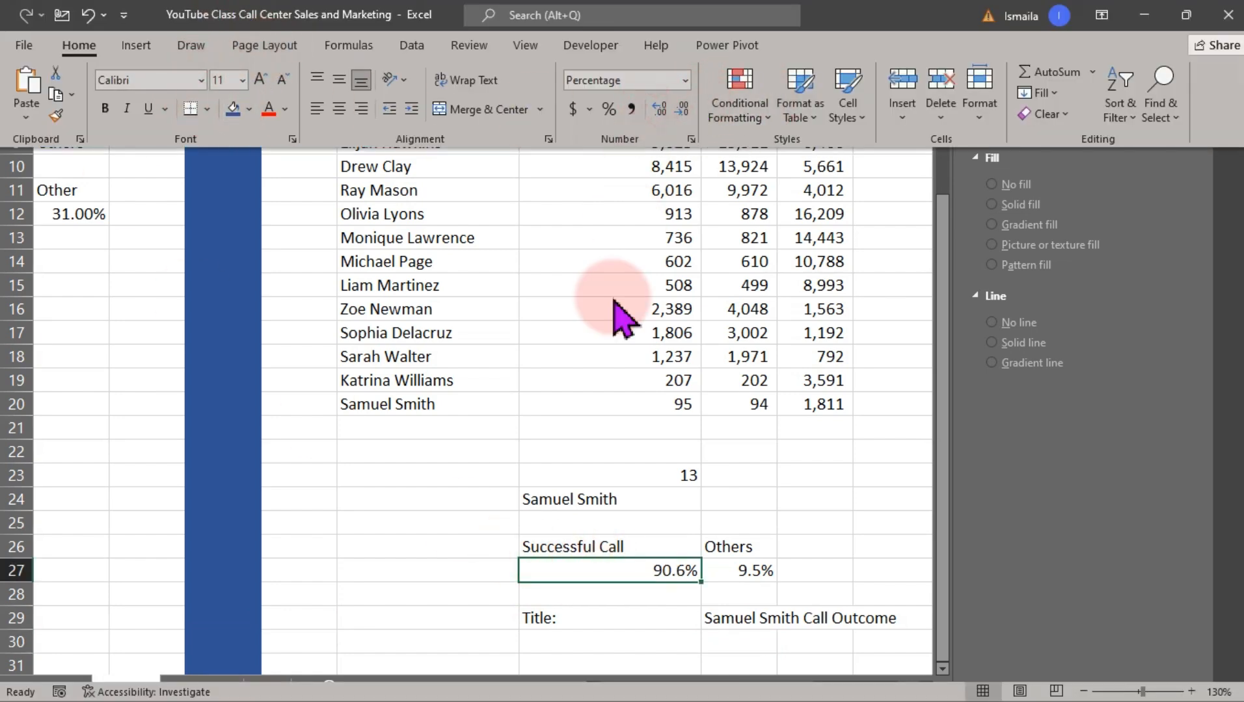
Widen the percentage box on the dashboard and set its font size to 40
click(212, 686)
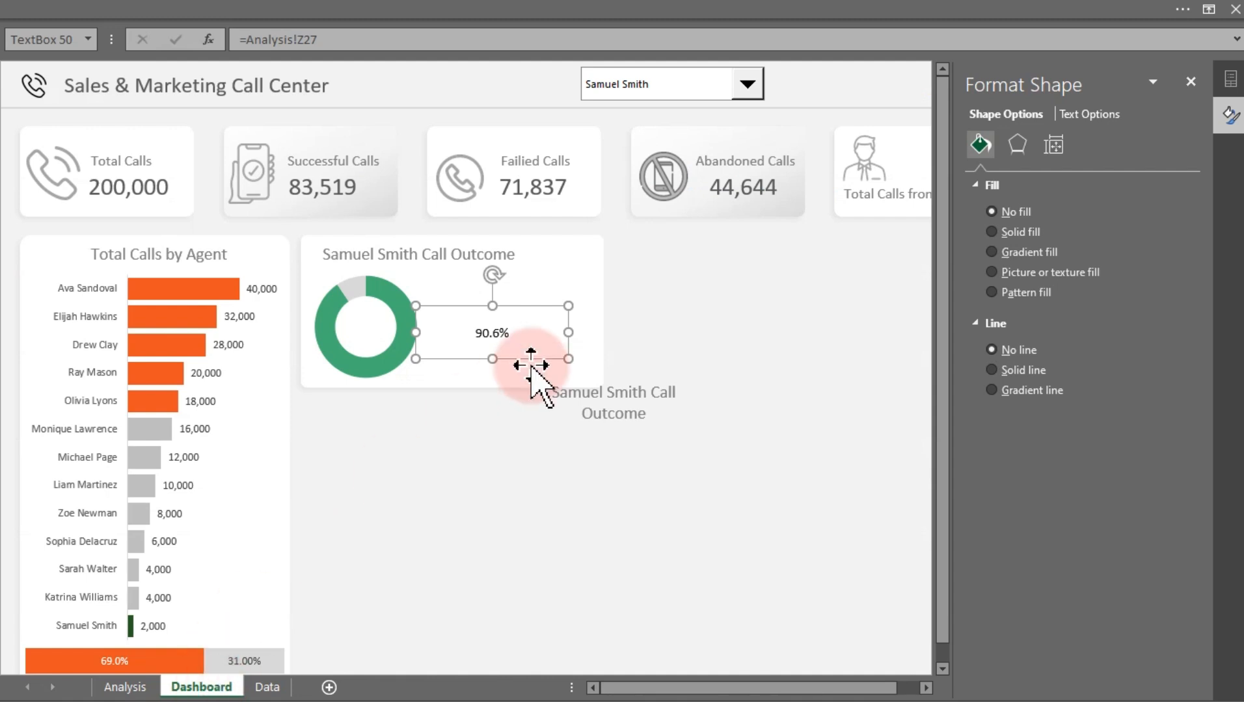
drag(575, 335, 579, 333)
click(102, 13)
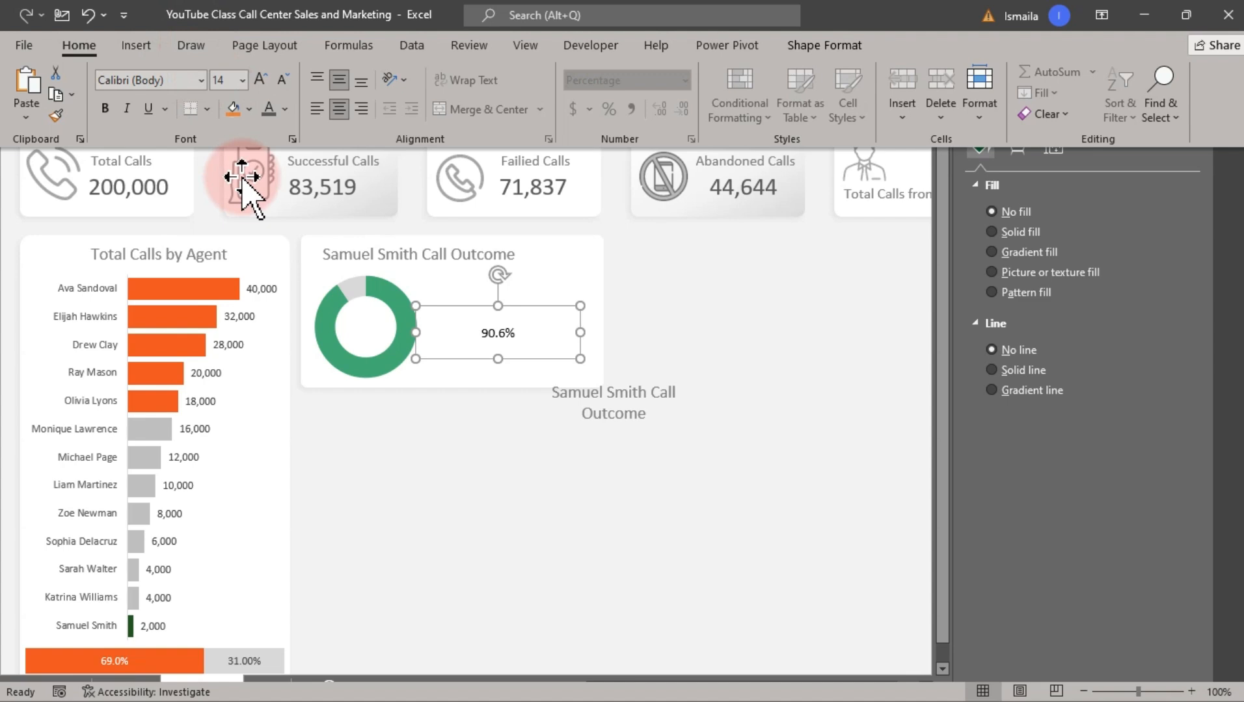
click(241, 80)
click(225, 397)
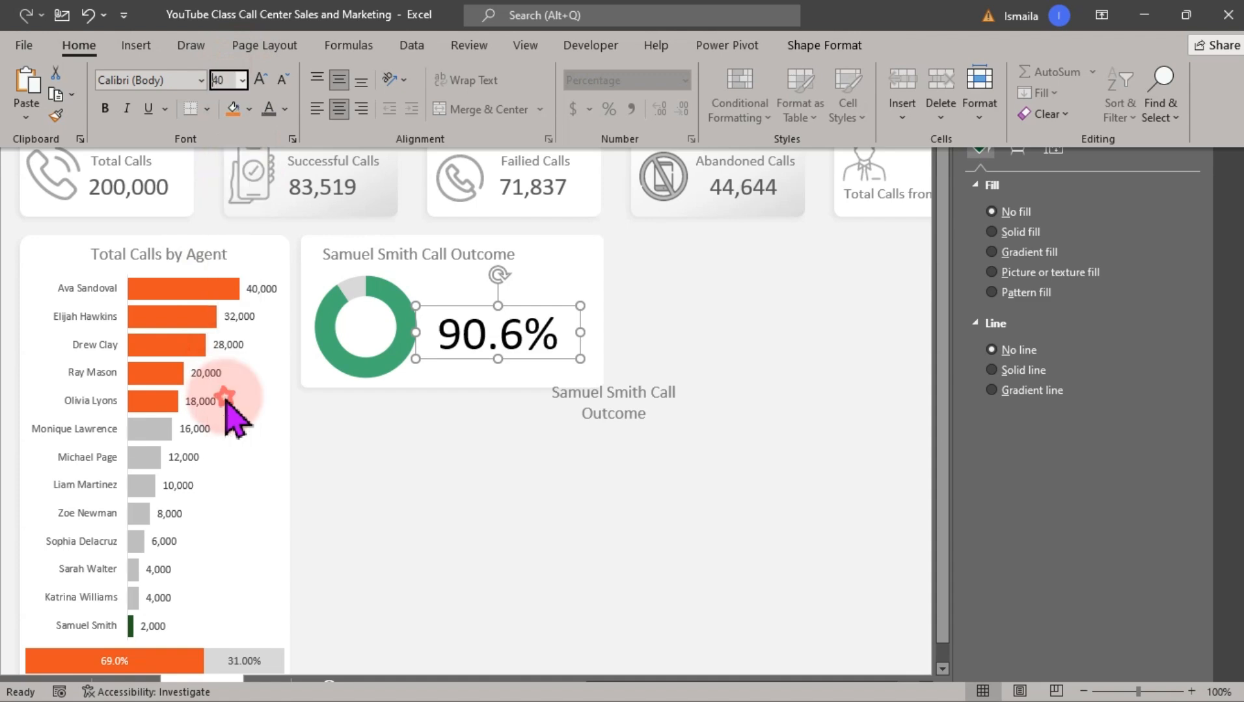
click(242, 80)
click(229, 398)
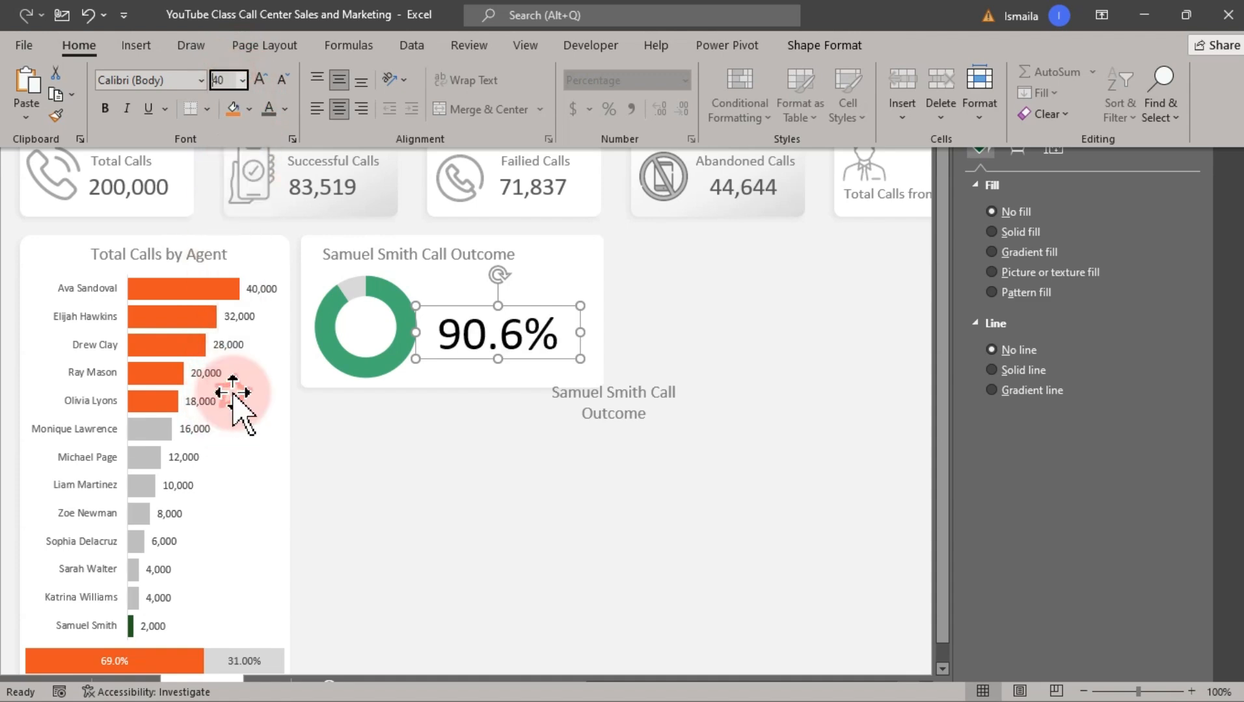
Color the percentage text with the recent green and move the box up beside the doughnut
click(285, 108)
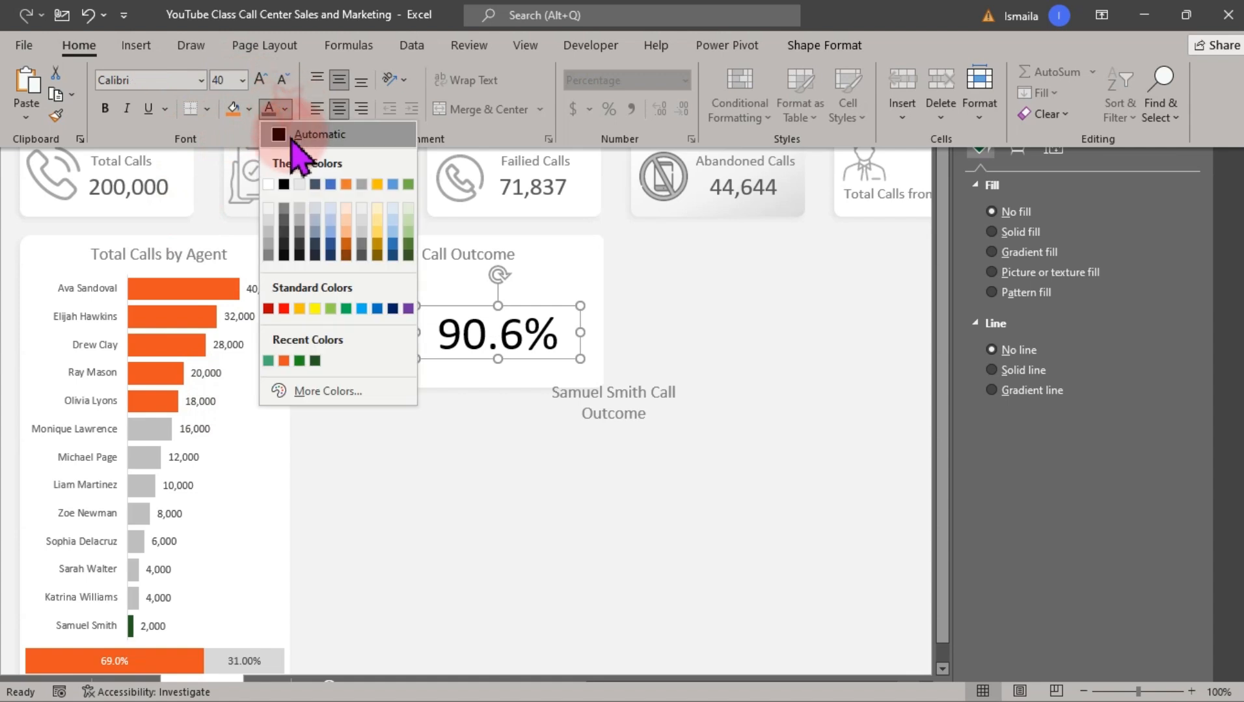
click(268, 361)
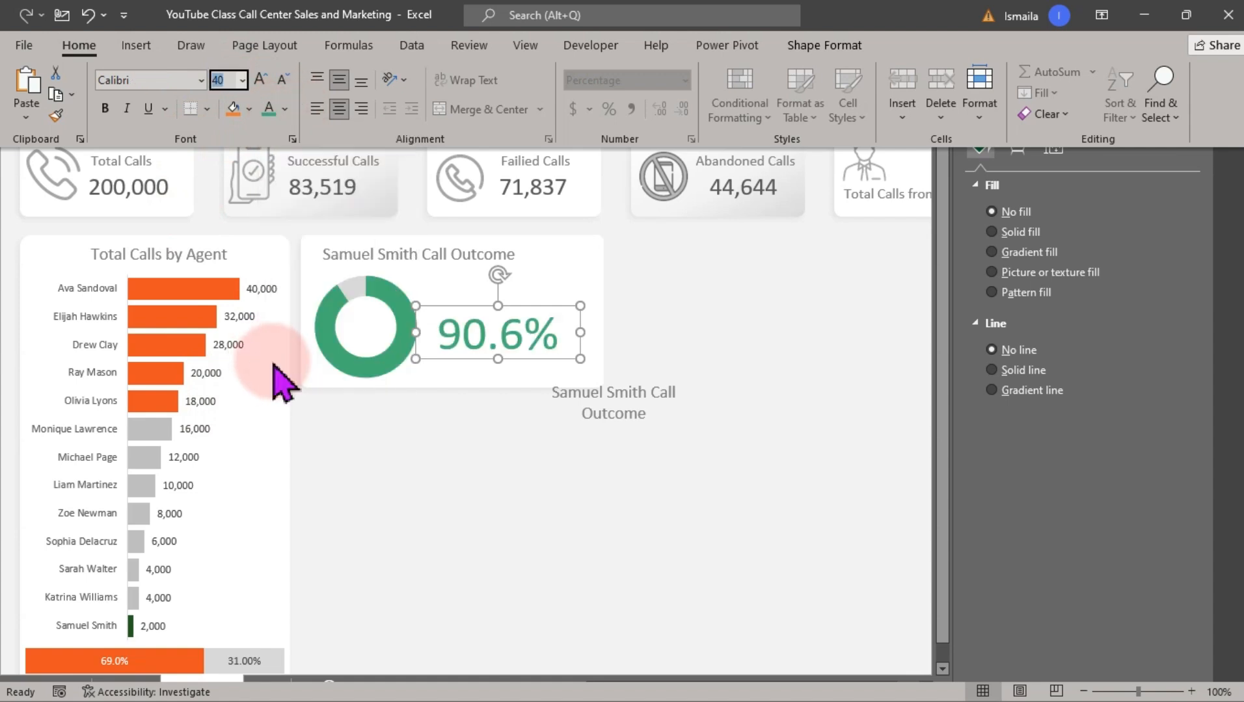
click(517, 356)
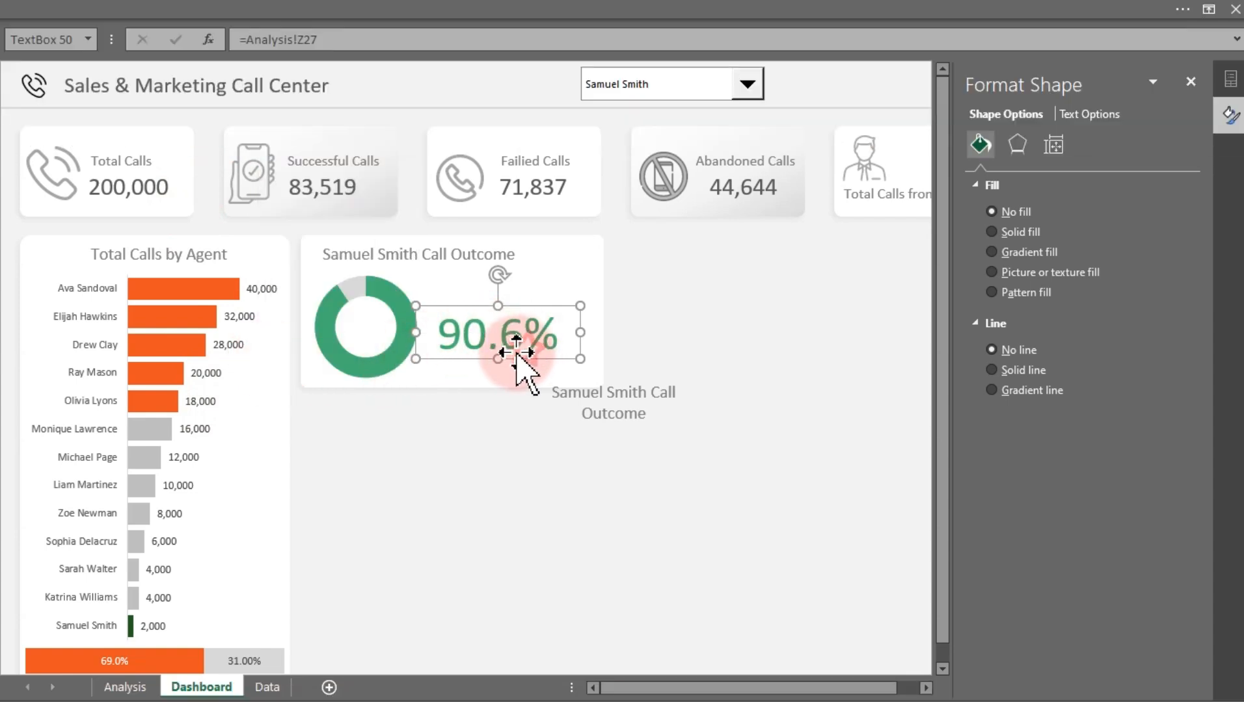
drag(499, 359, 513, 321)
Replace the lower copy's text with "Call were Successful"
click(610, 402)
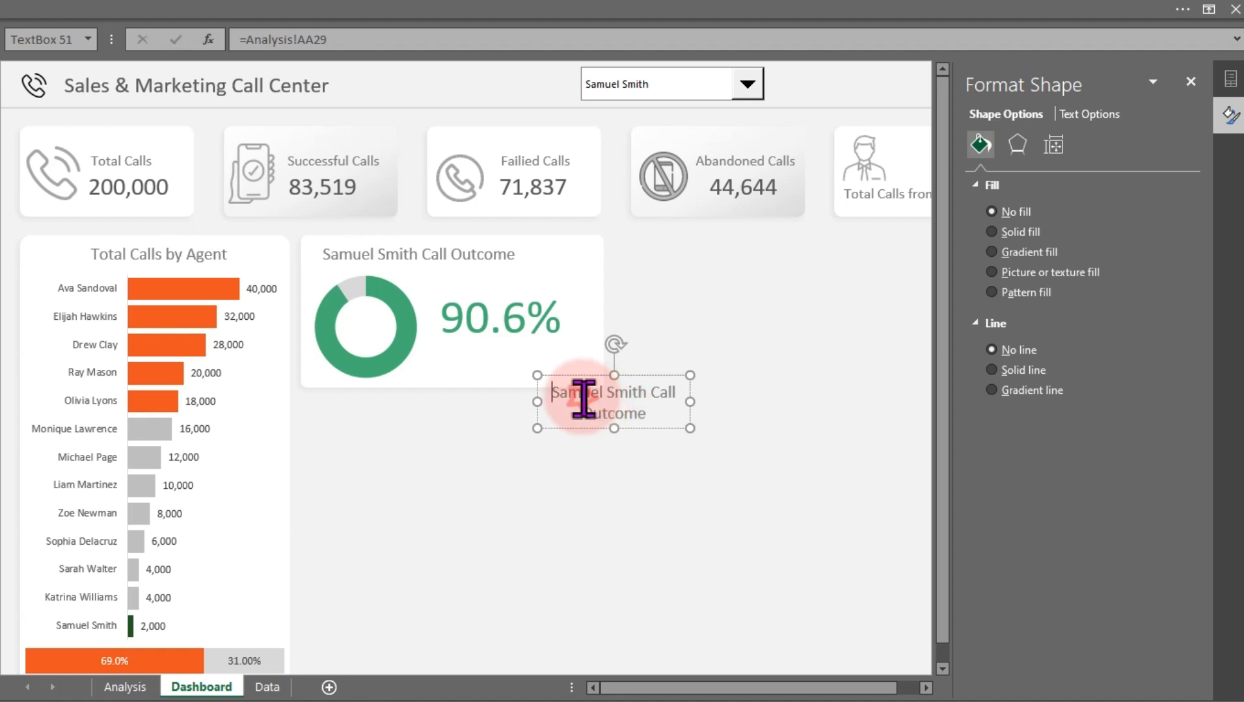
triple_click(618, 401)
text(Call were Successful)
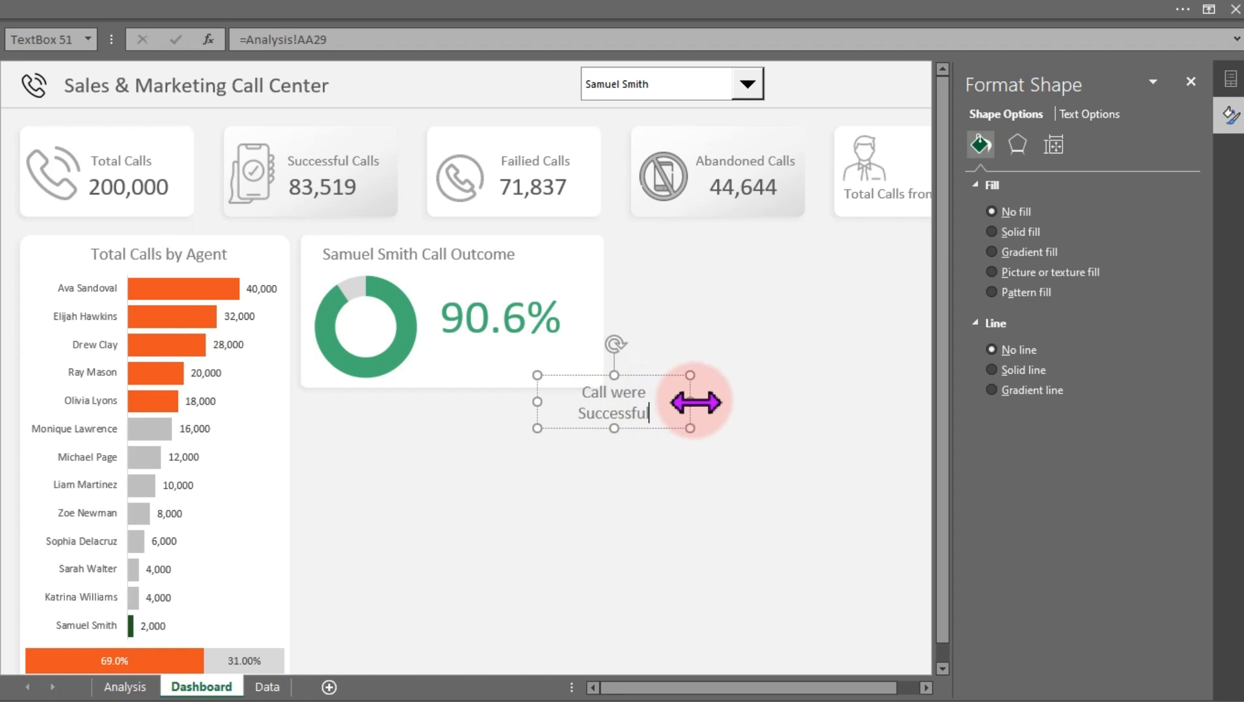
Place the caption box just beneath the percentage inside the doughnut panel
drag(694, 403, 556, 370)
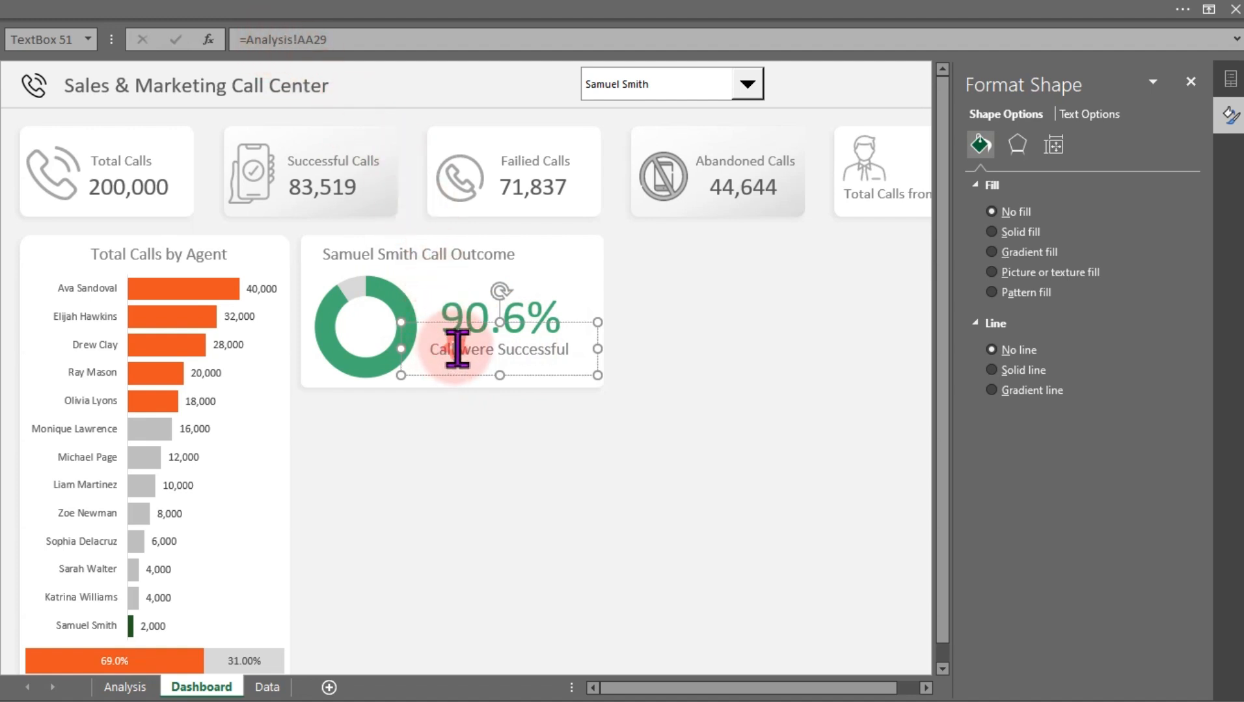
click(739, 368)
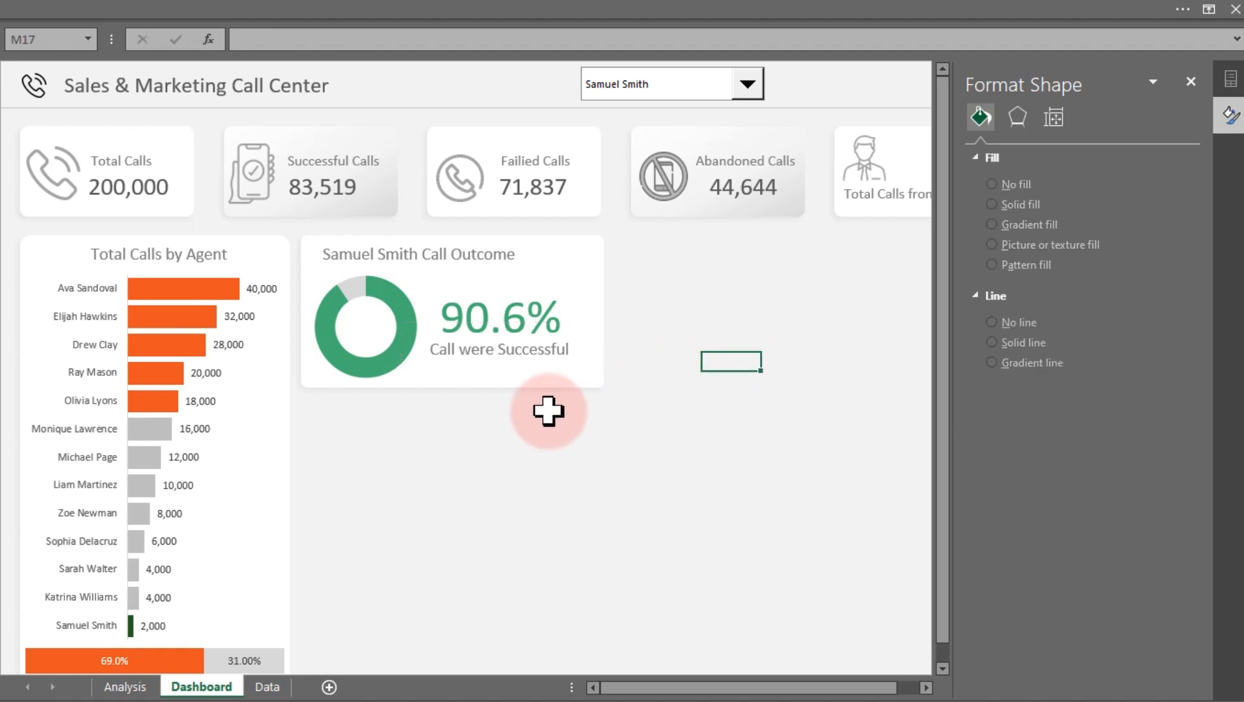
click(747, 84)
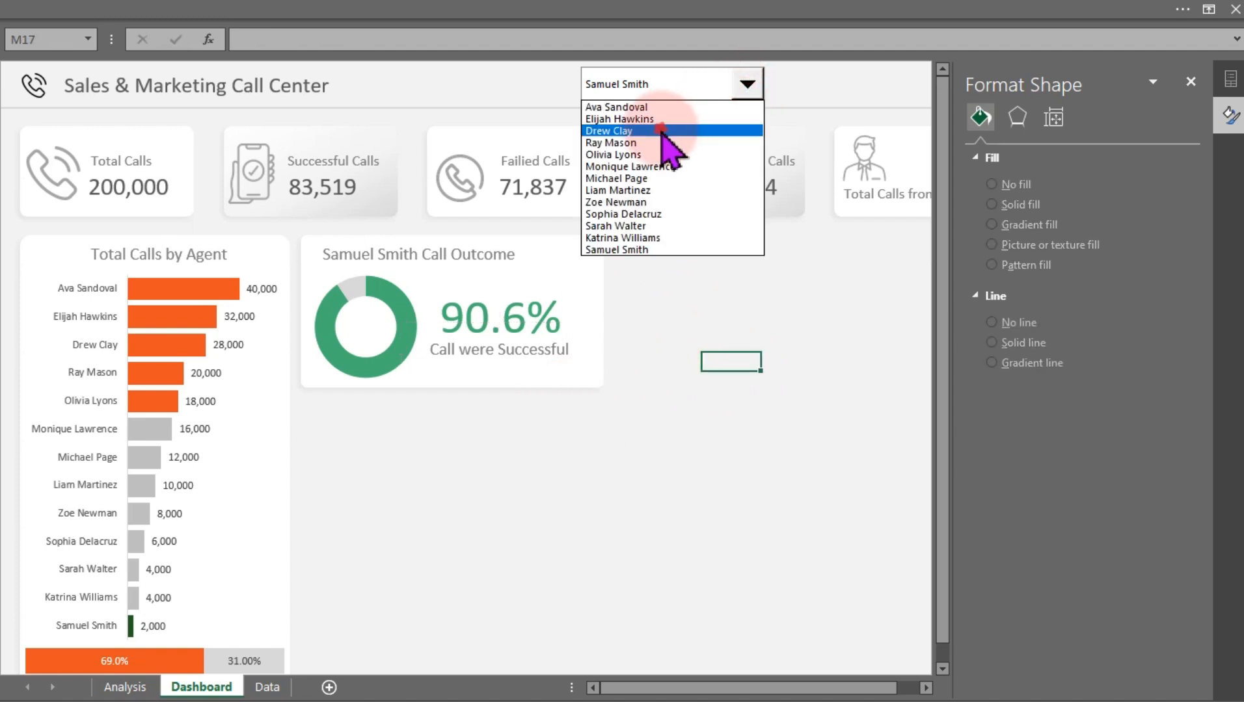
click(659, 128)
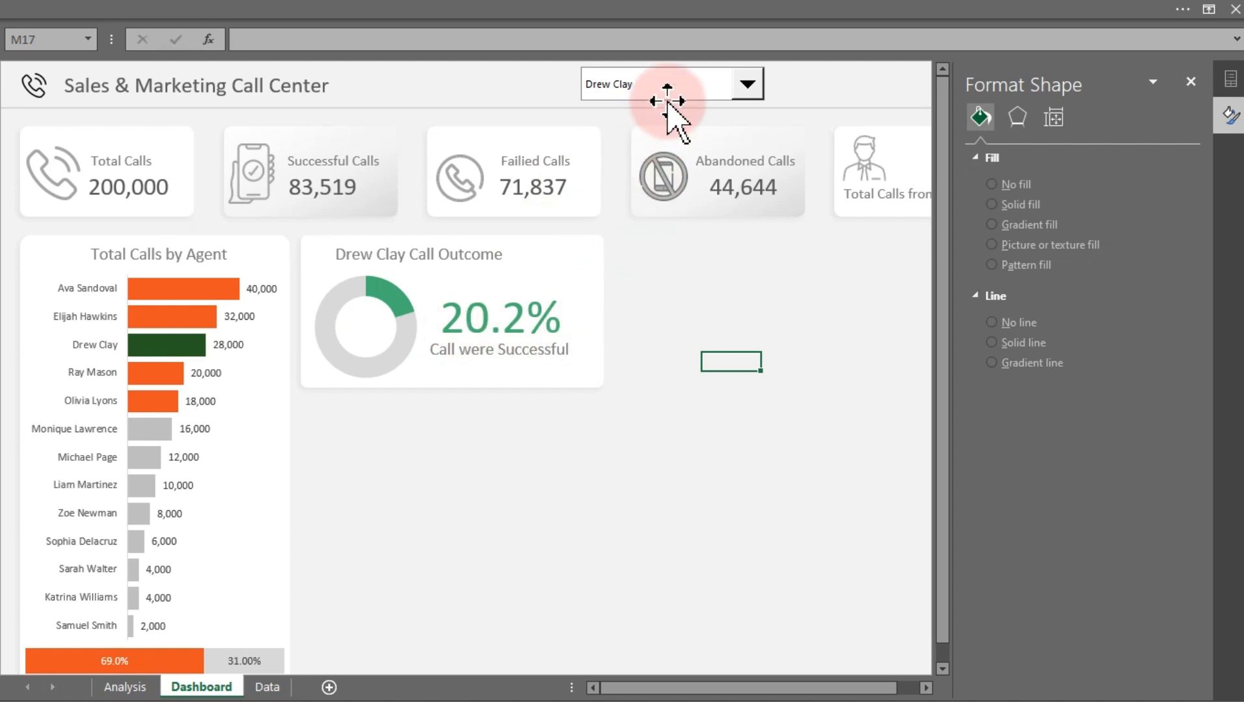
click(686, 93)
click(628, 179)
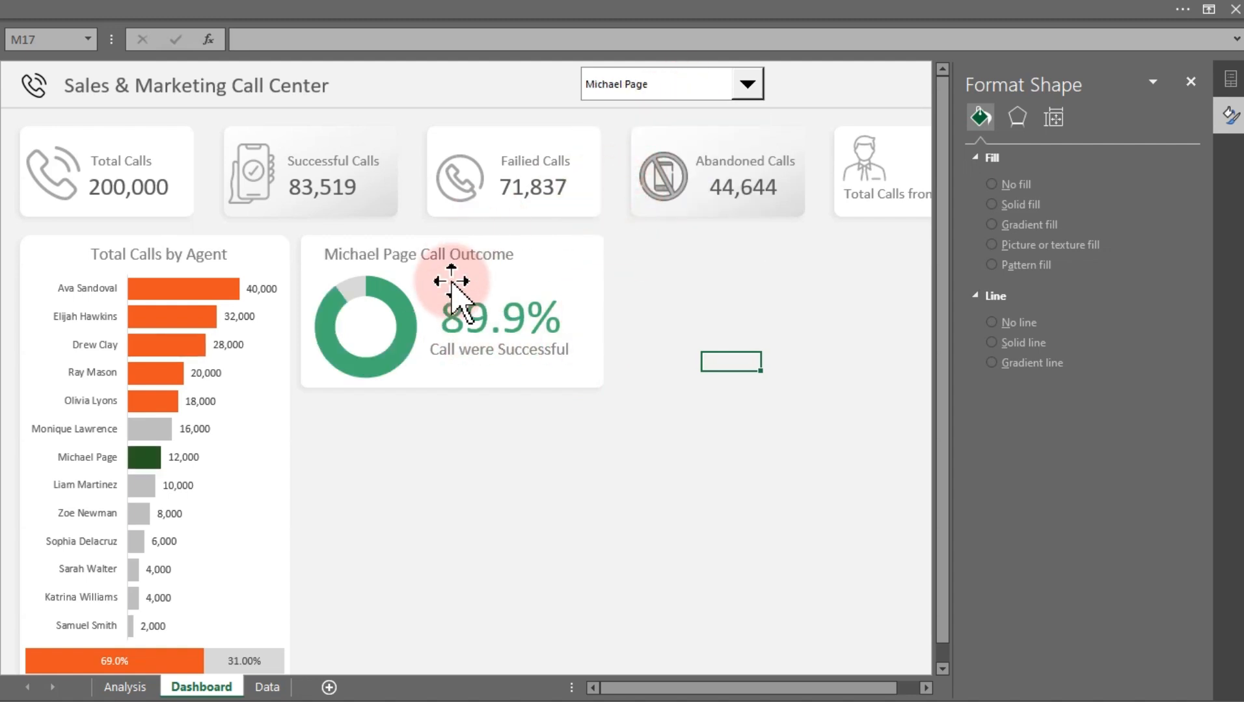
click(644, 83)
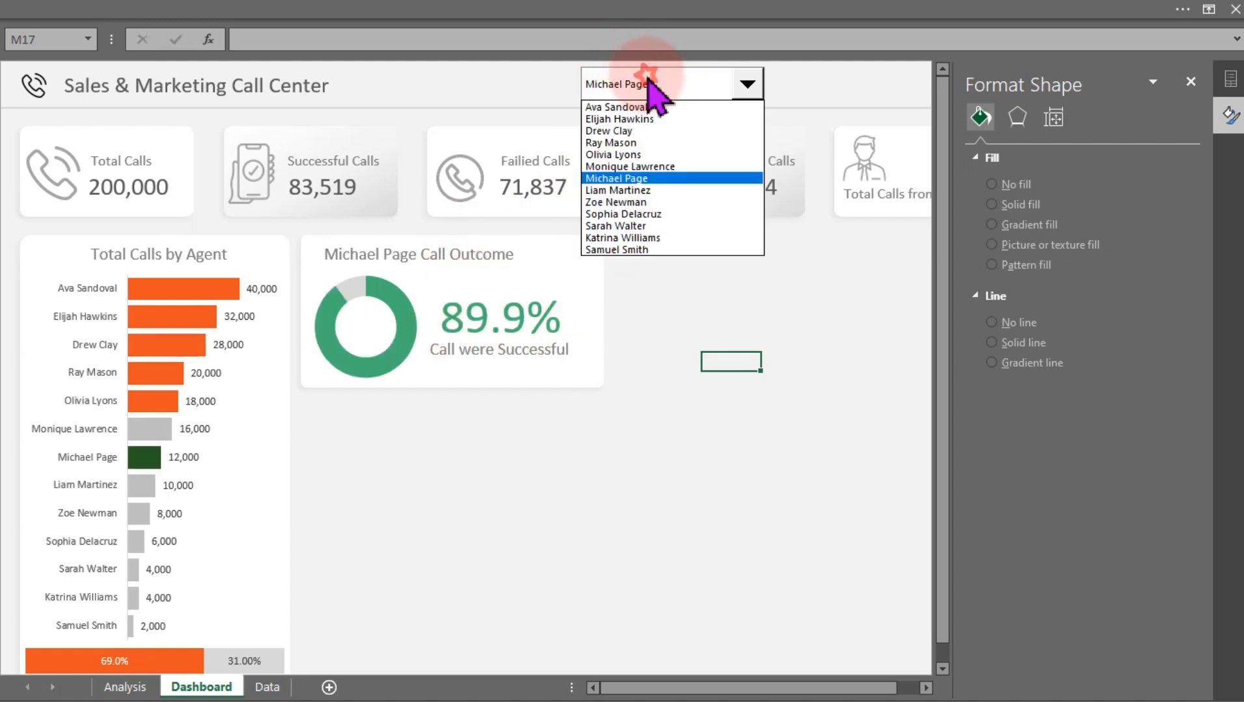
click(627, 156)
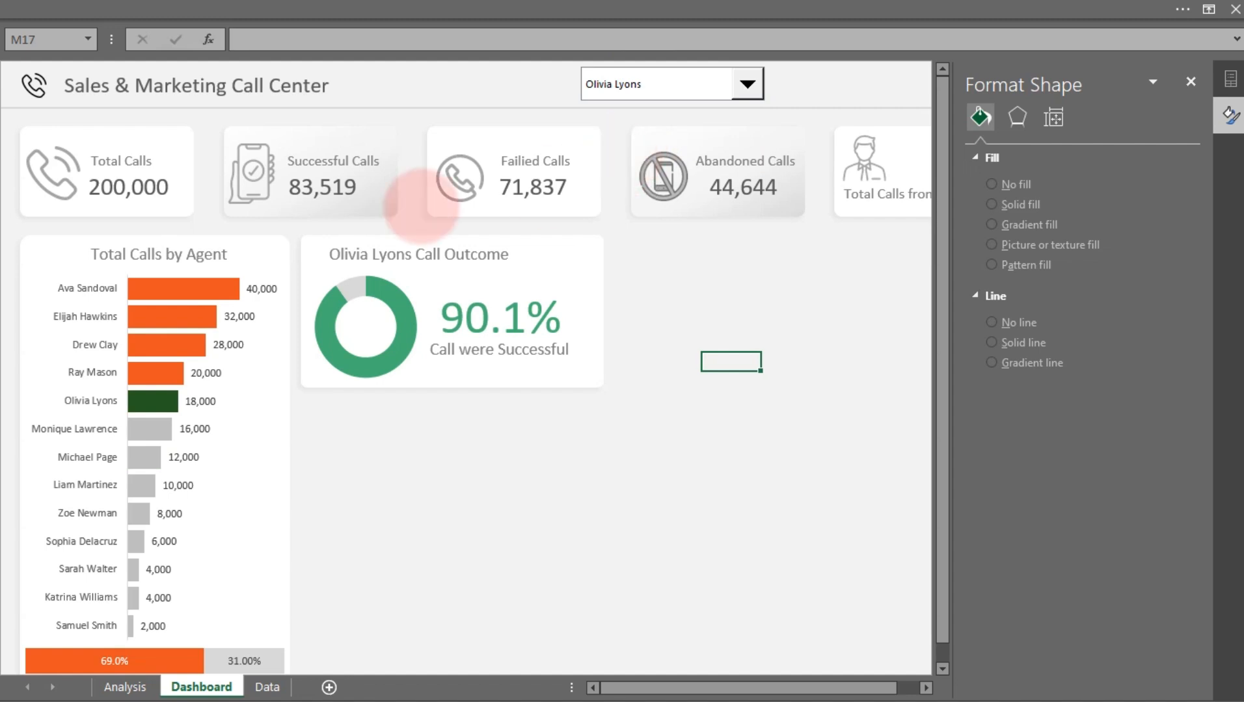
drag(39, 381, 237, 416)
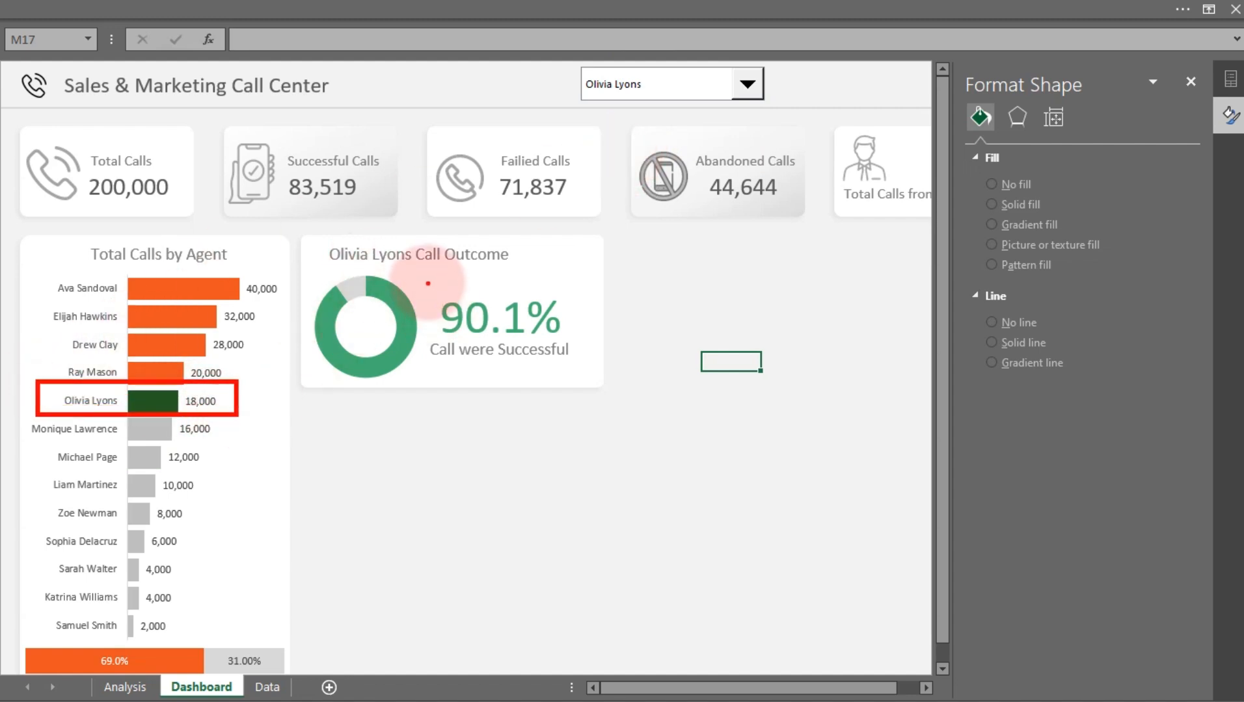
mouse_move(429, 286)
mouse_down()
mouse_move(491, 381)
mouse_move(581, 371)
mouse_up()
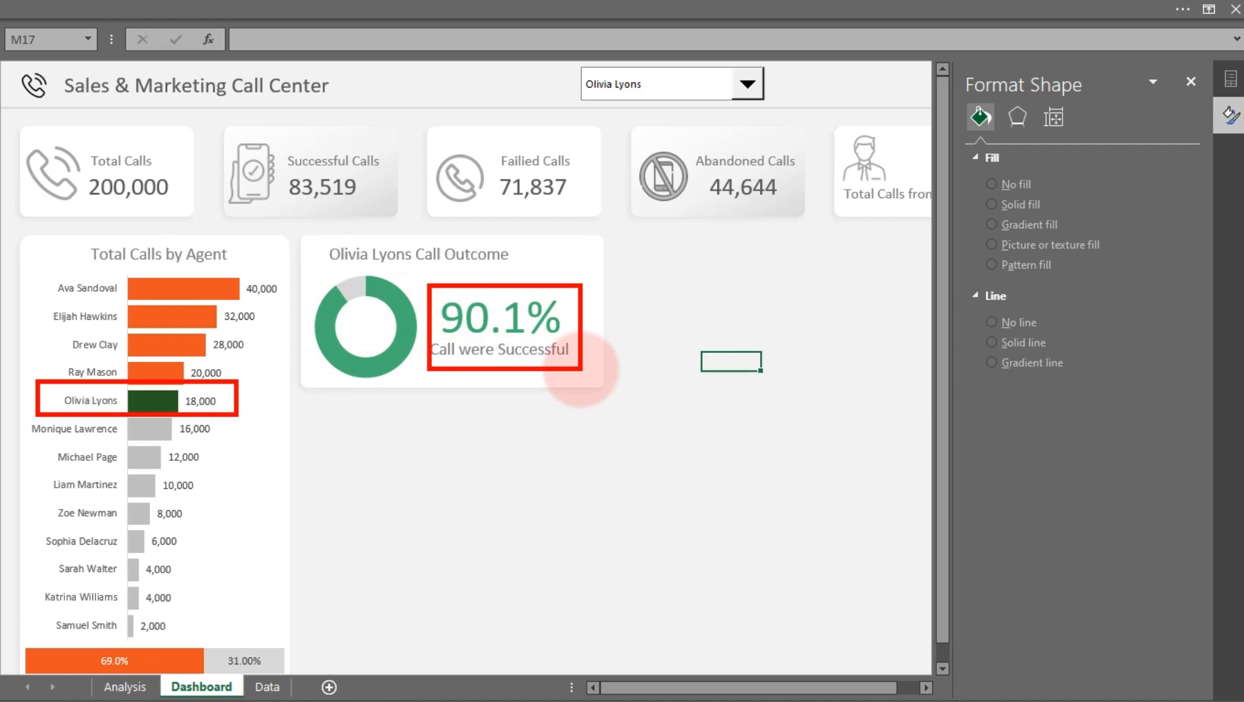
key(Escape)
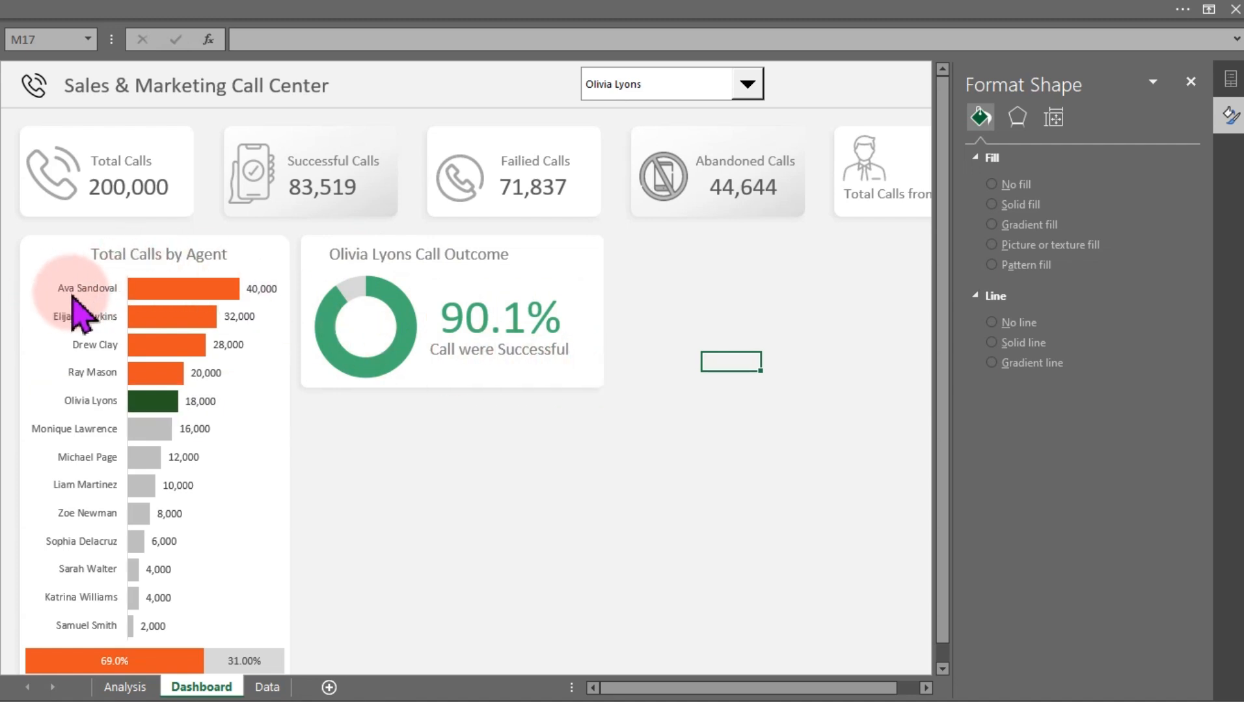
click(611, 86)
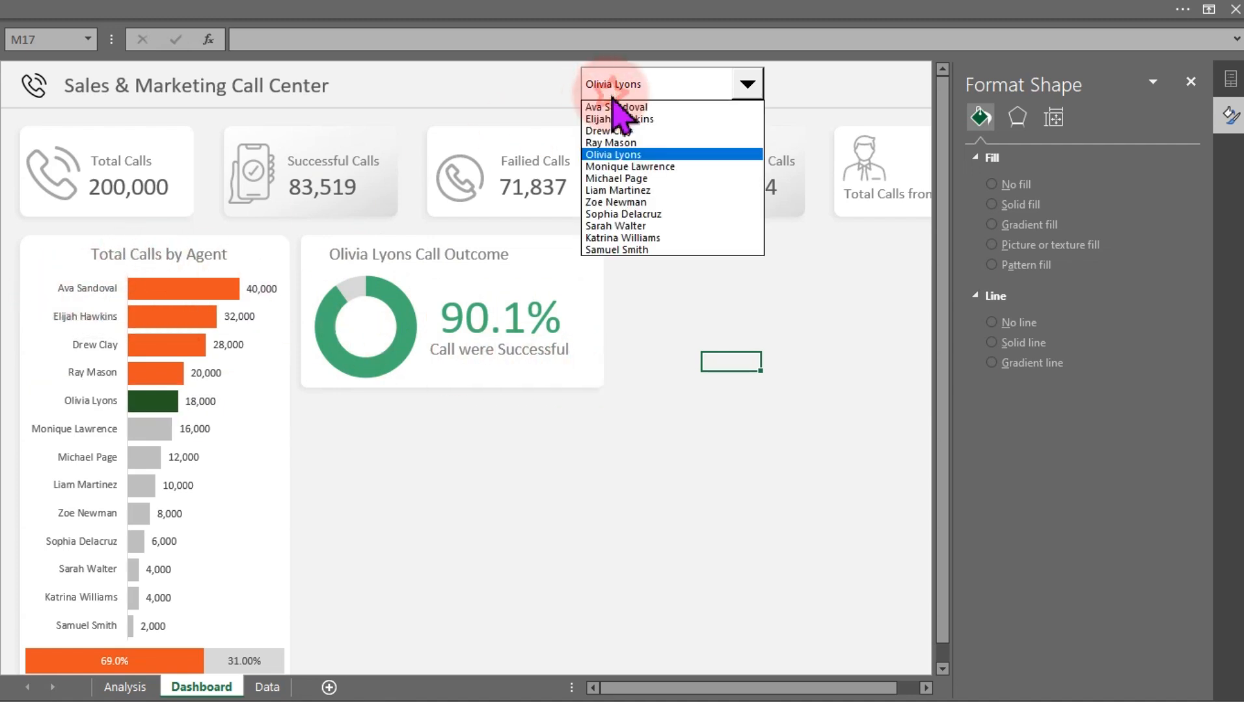
click(612, 107)
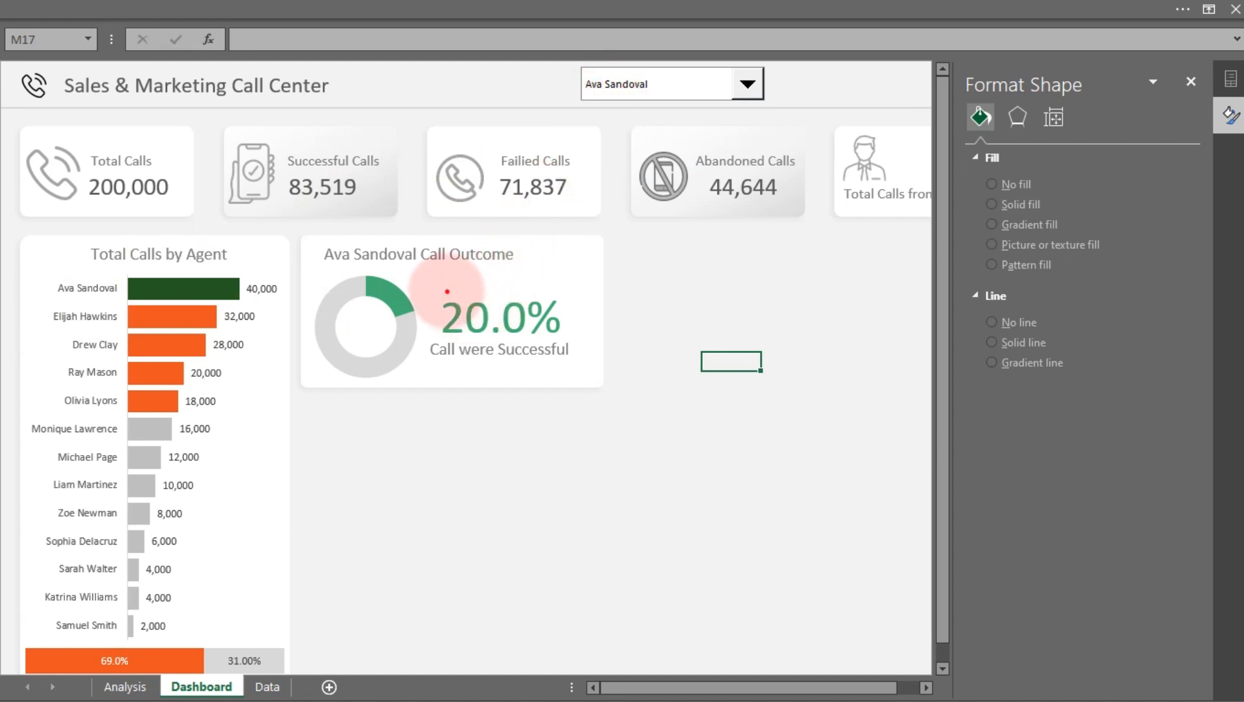
drag(430, 288, 577, 345)
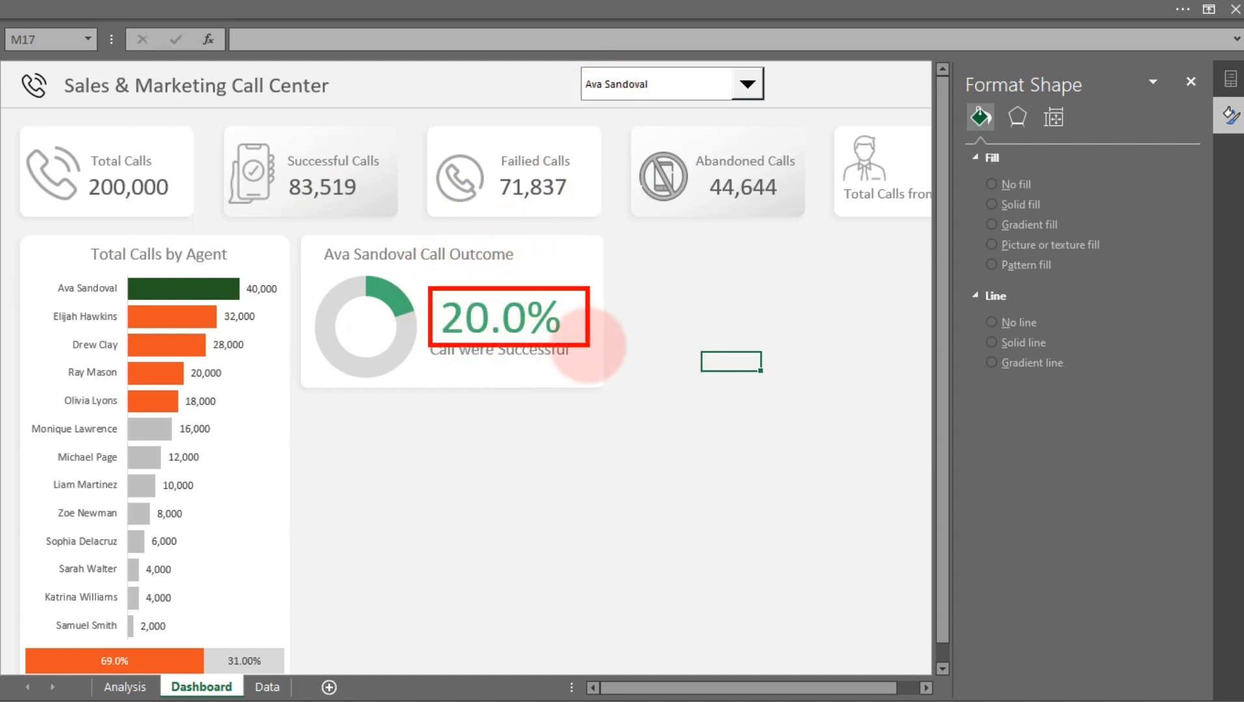
drag(236, 274, 281, 303)
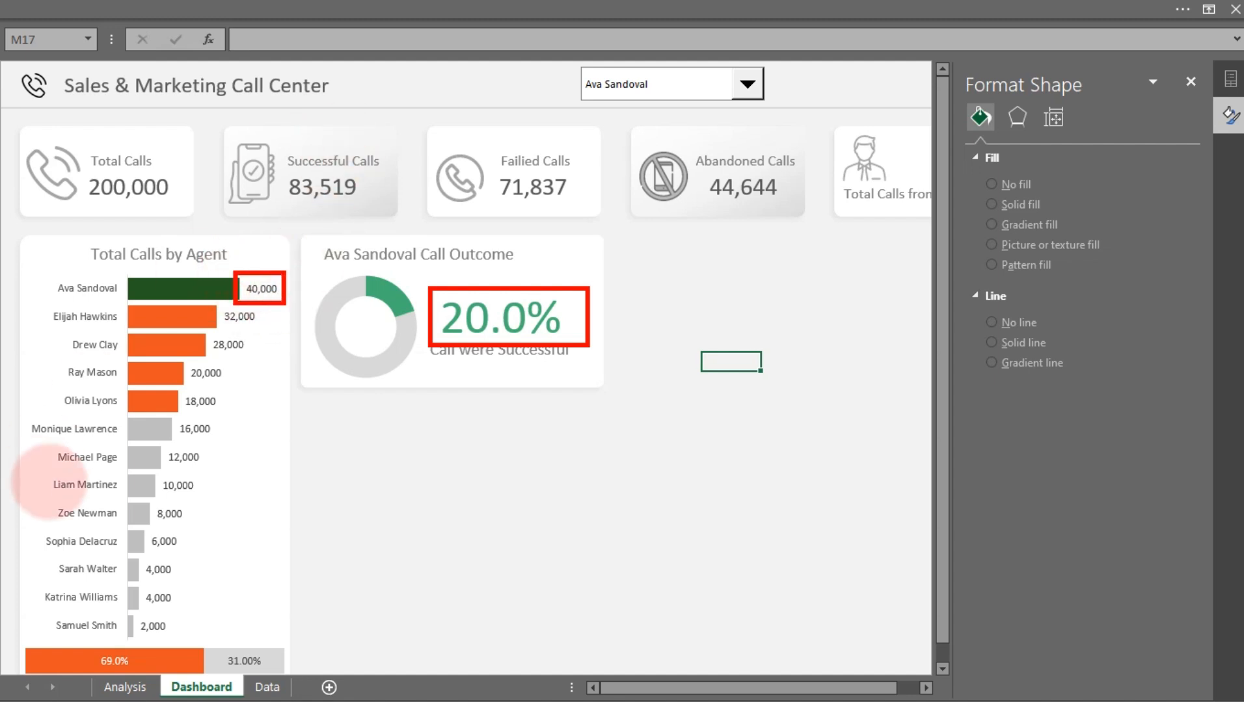
drag(36, 464, 215, 509)
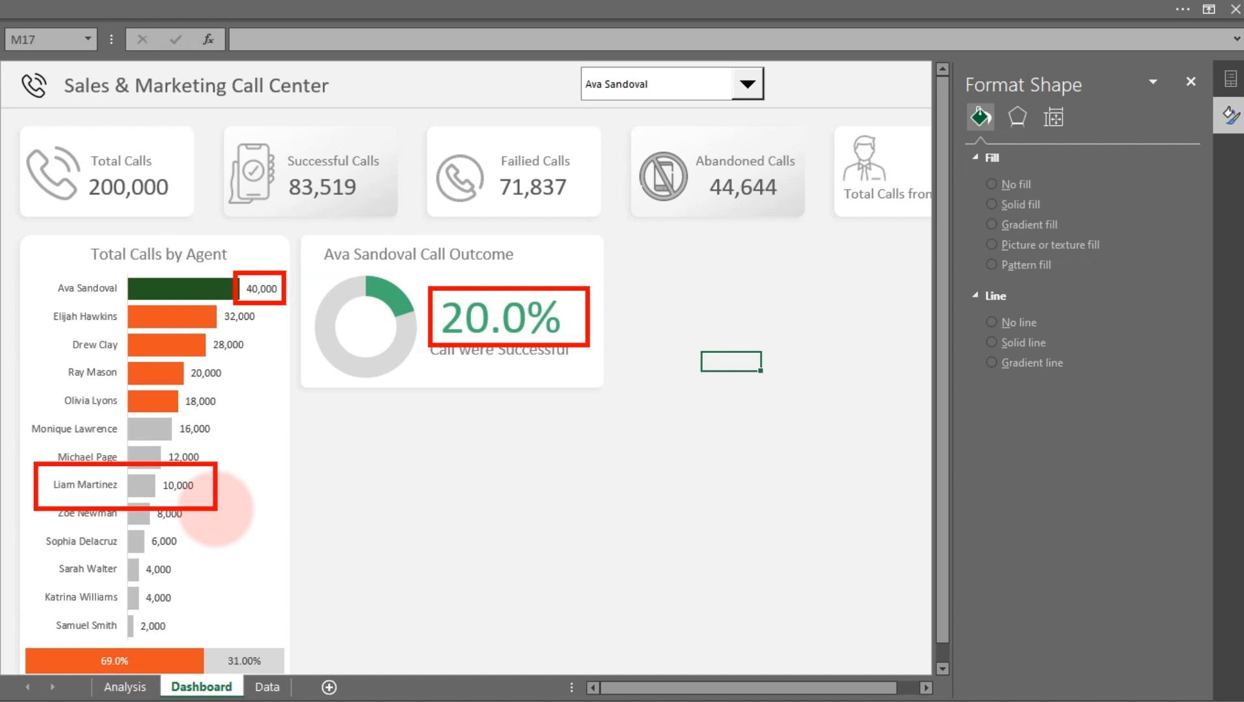
click(659, 86)
click(628, 190)
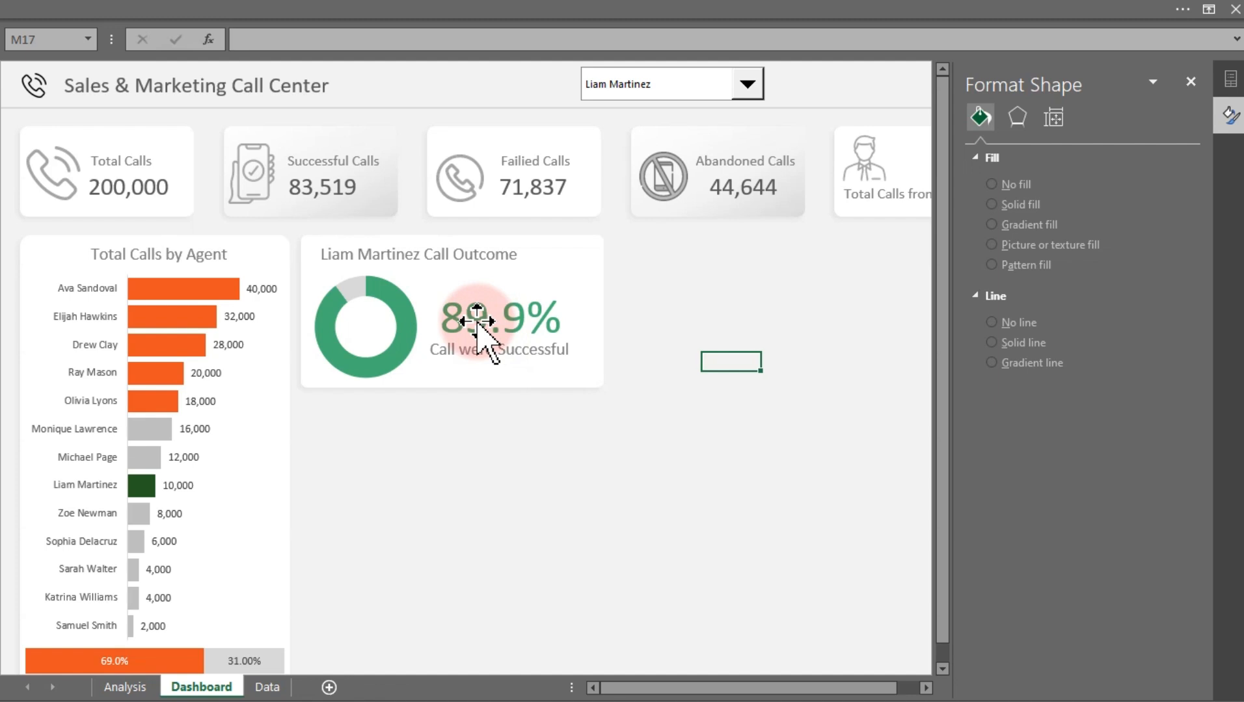
mouse_move(209, 305)
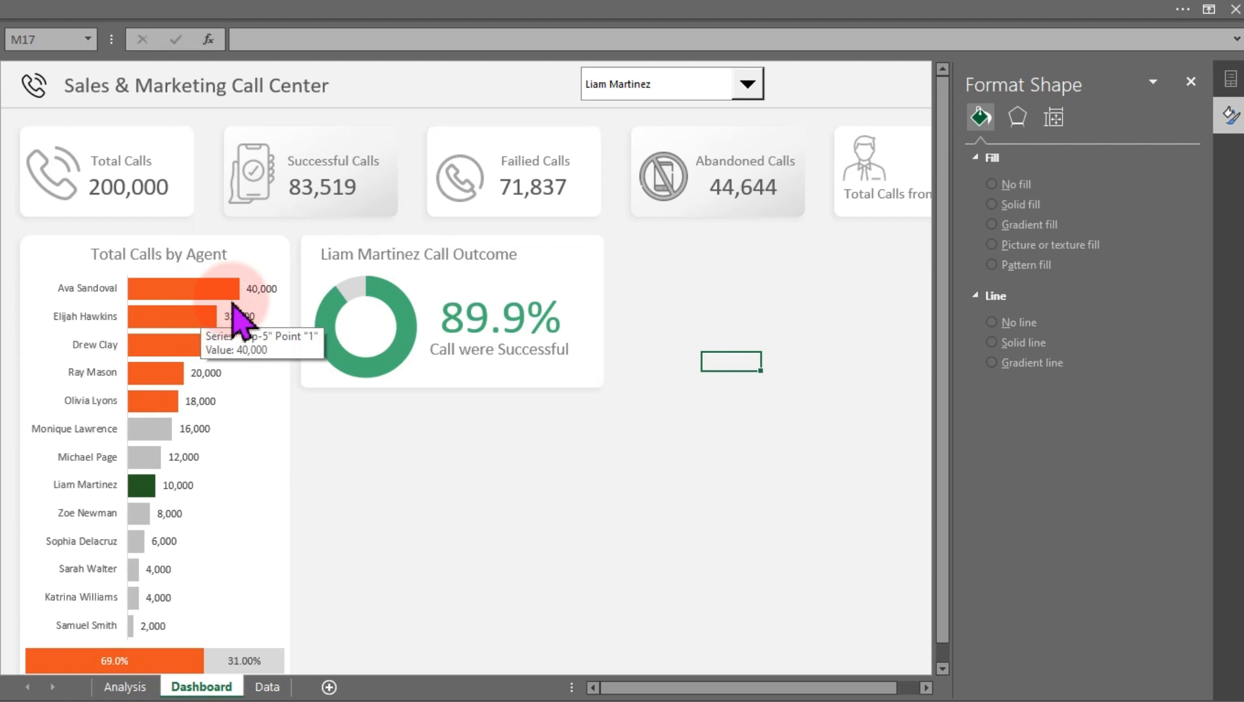
click(748, 87)
click(634, 238)
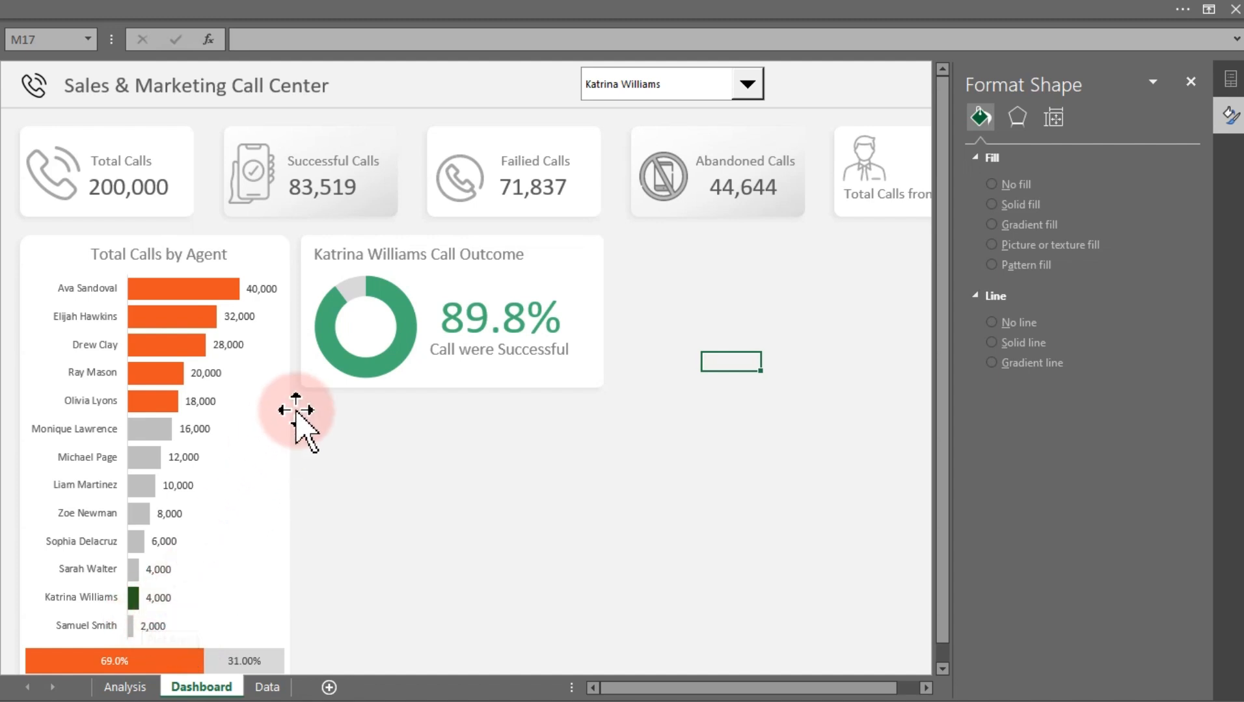
click(744, 88)
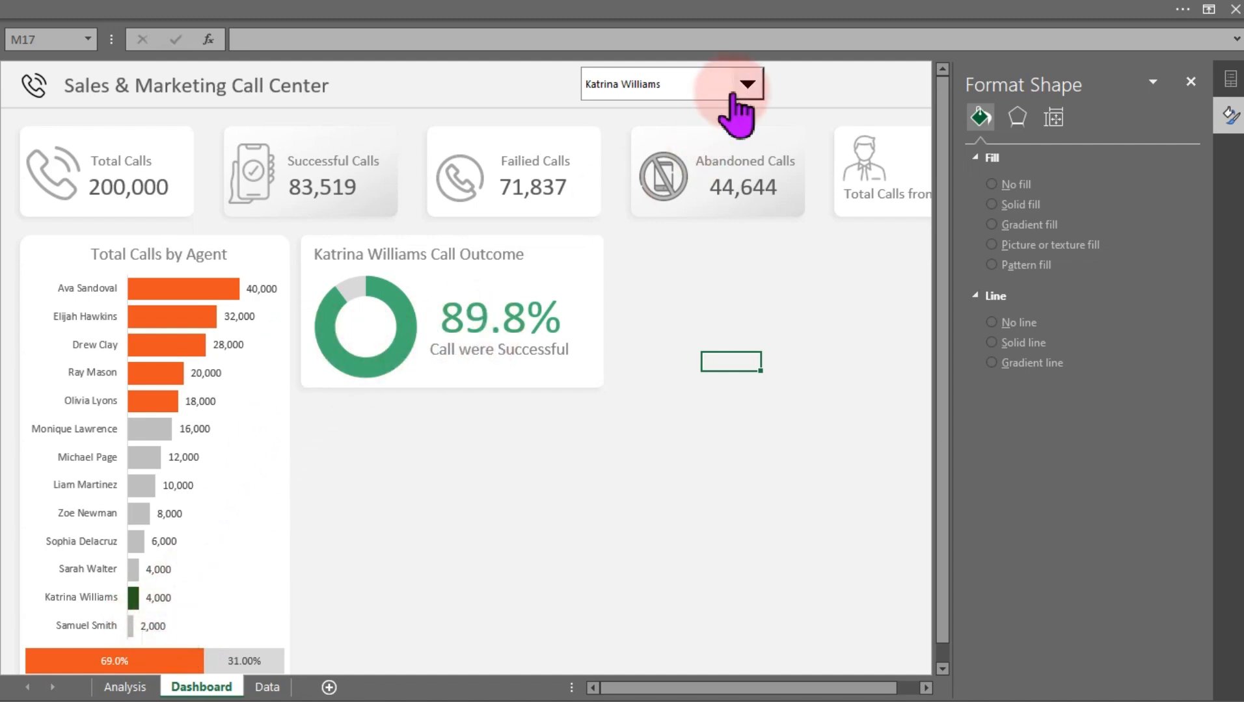
click(652, 154)
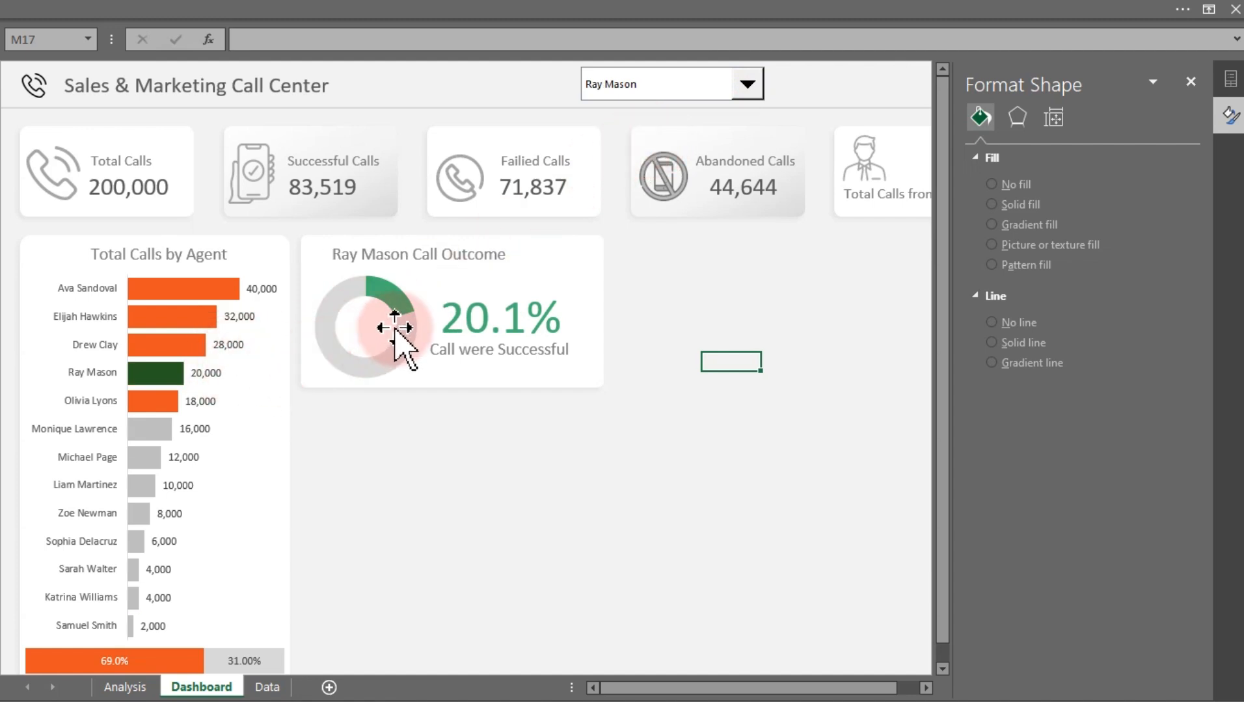
mouse_move(394, 328)
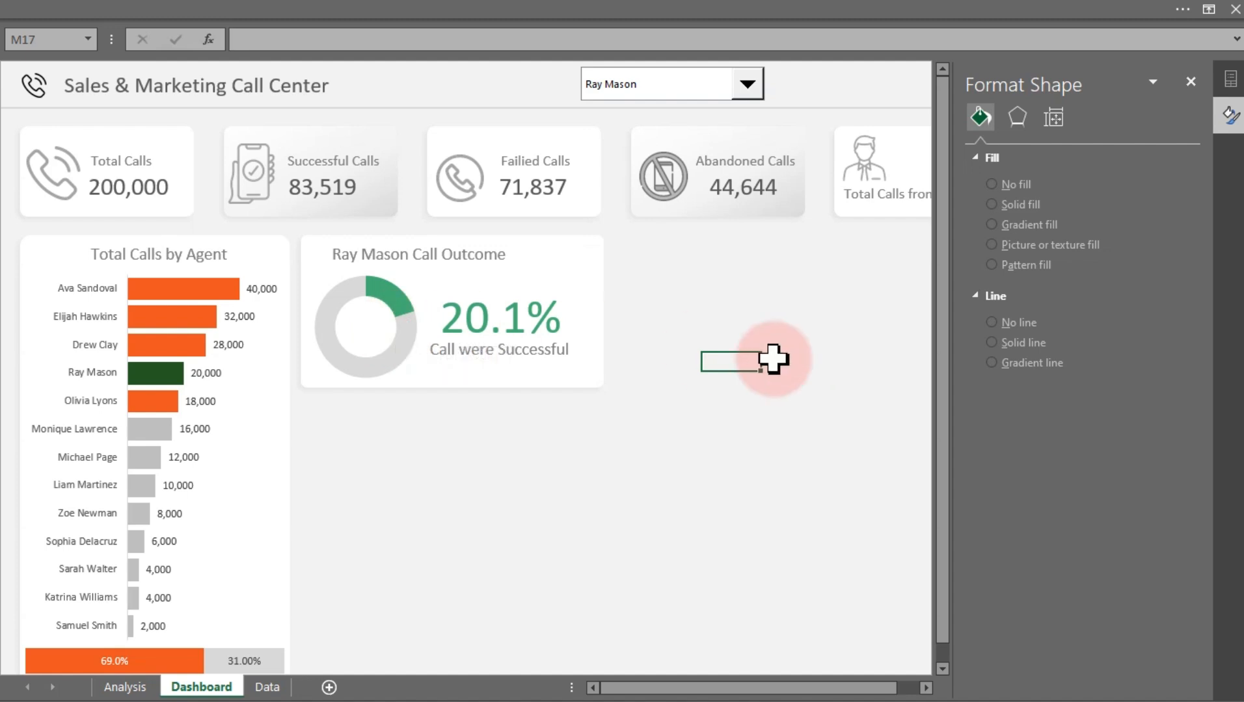
drag(765, 358, 764, 322)
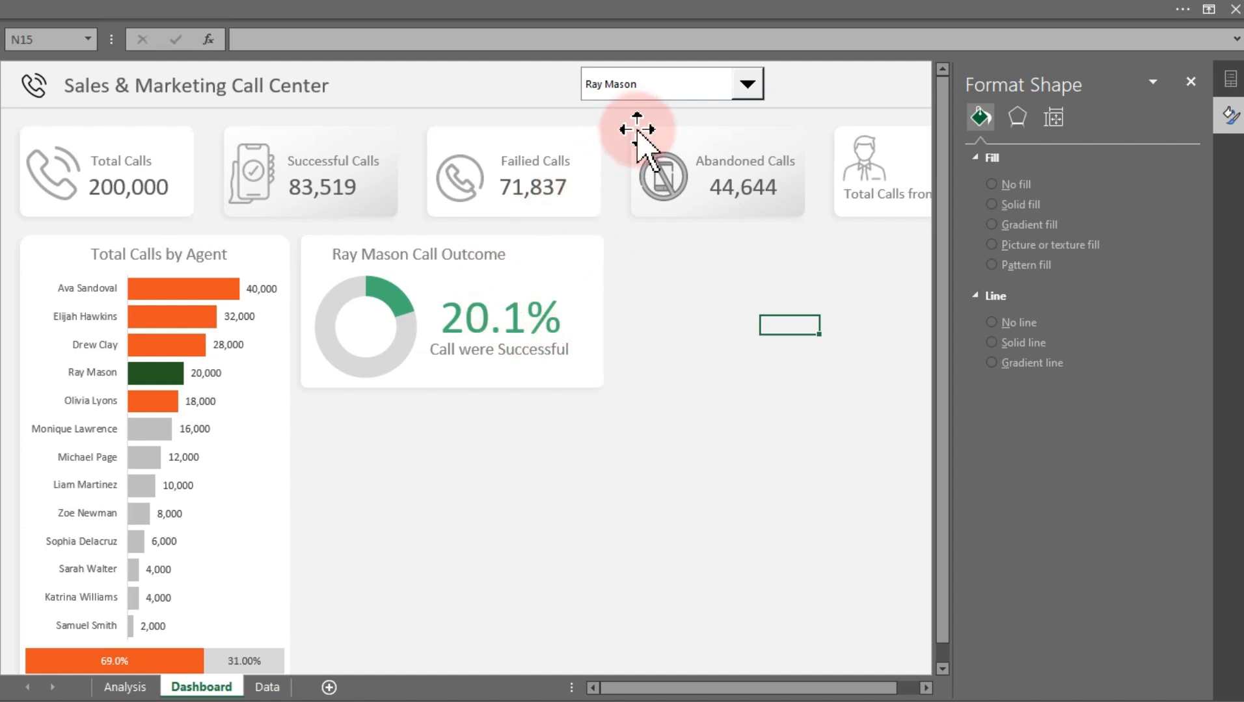
click(635, 91)
click(608, 156)
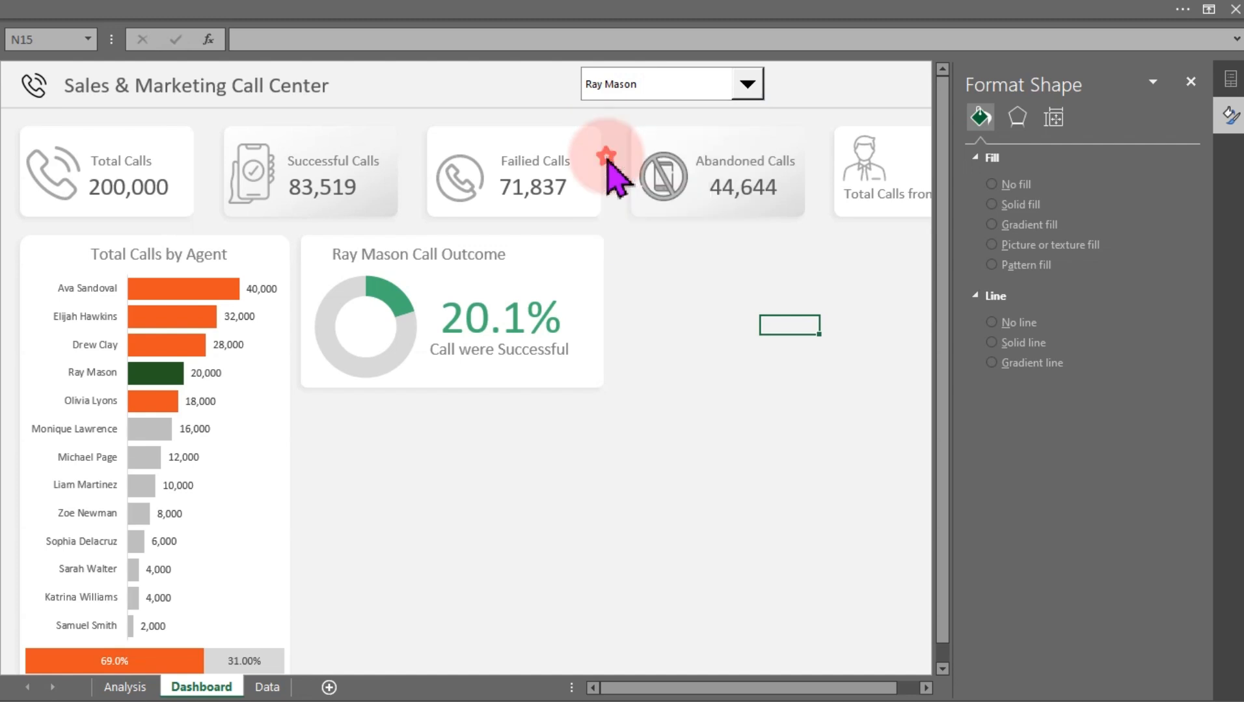
click(631, 86)
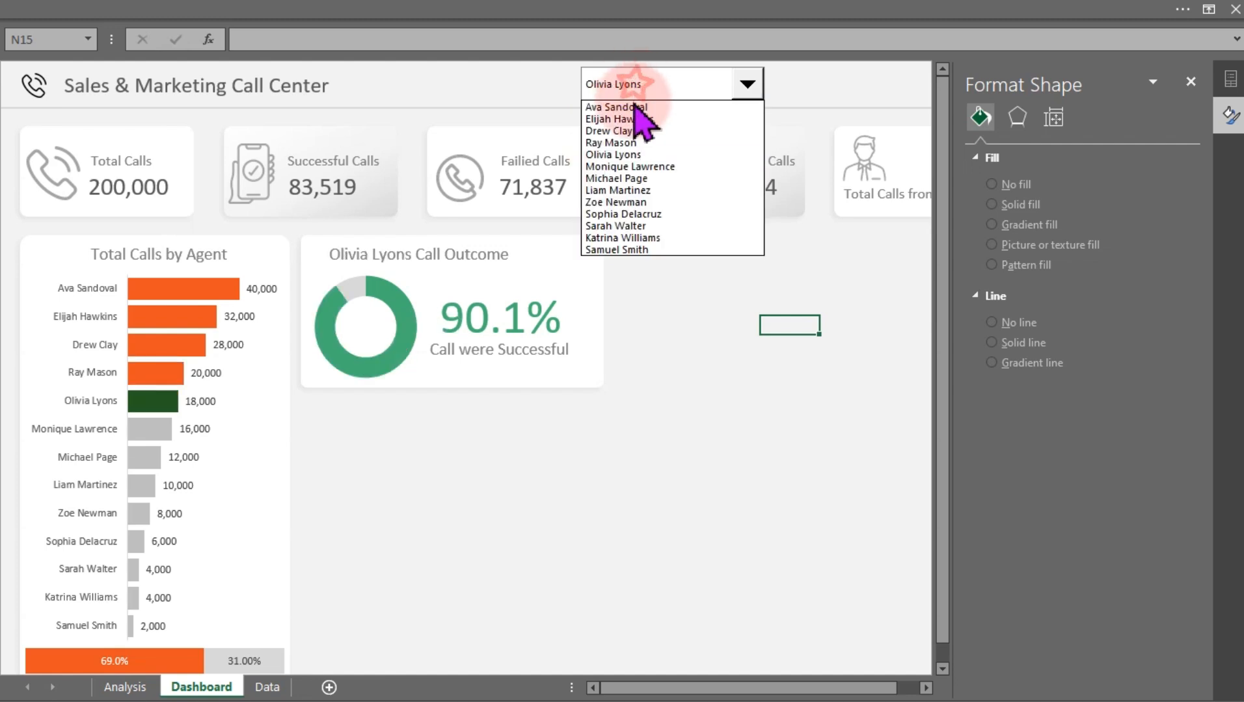
click(626, 179)
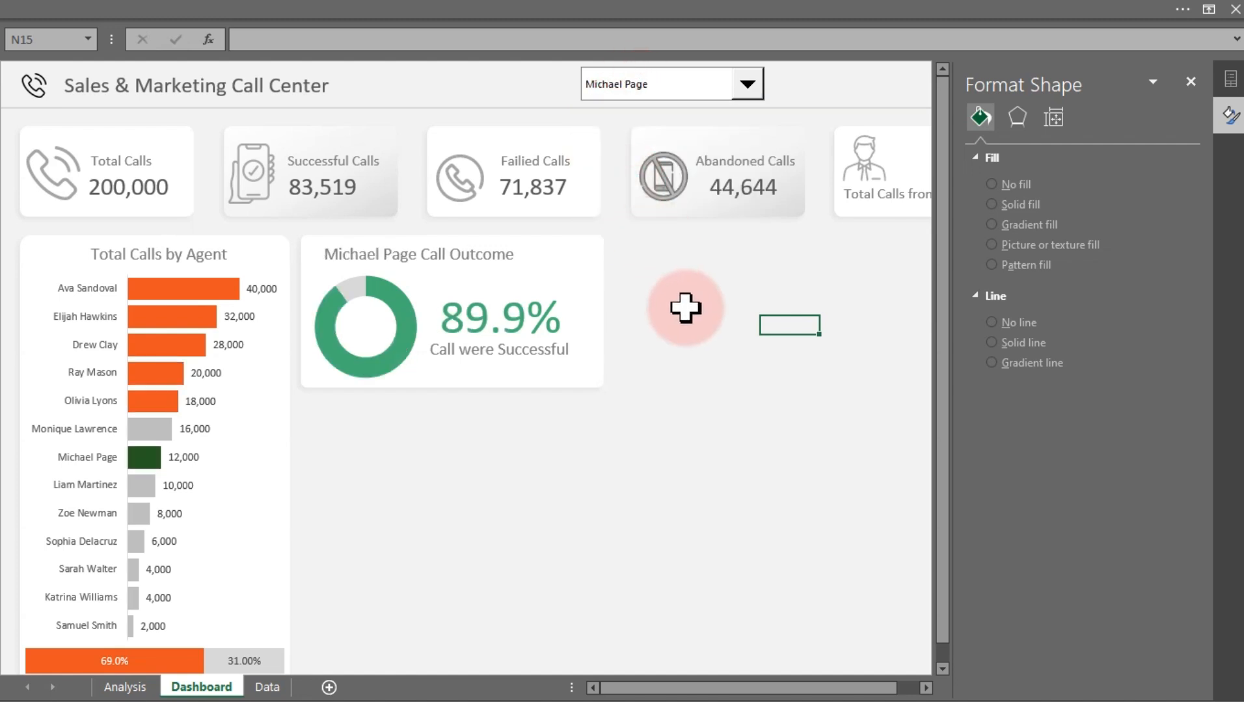